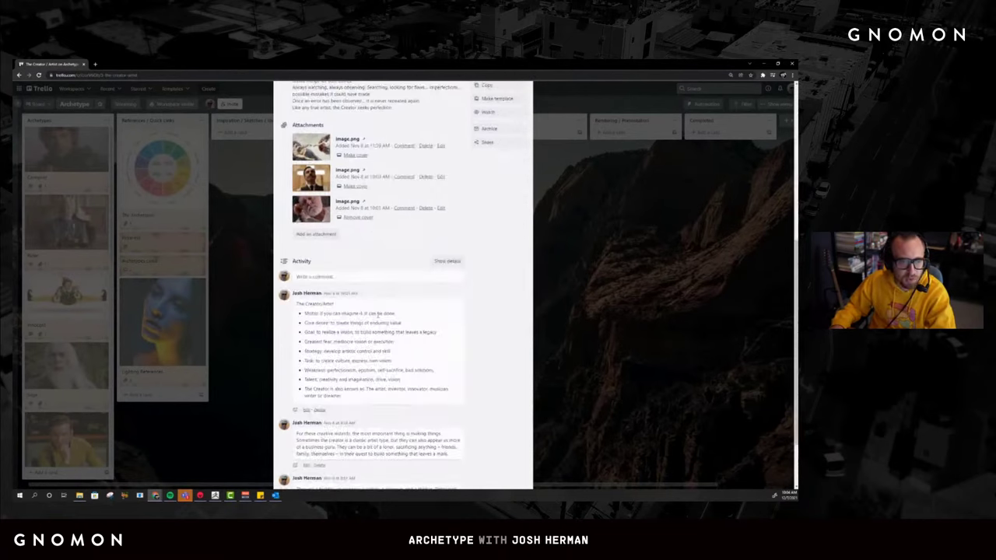
# Review the attachments and description of The Creator / Artist card, ending back on the Archetype board.
pyautogui.scroll(4, 376, 306)
pyautogui.scroll(1, 352, 263)
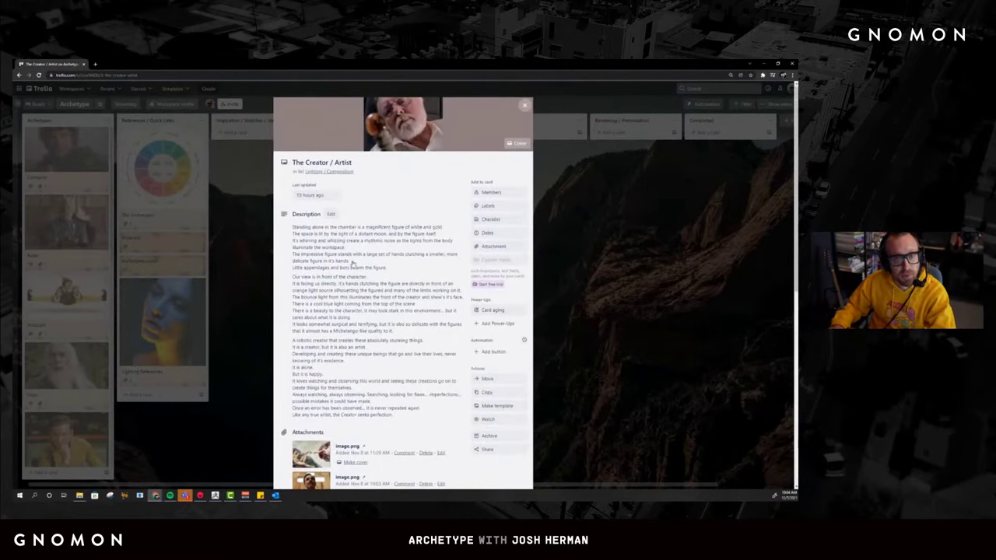
pyautogui.click(594, 255)
# Examine the archetype wheel image attached to The Archetypes card at enlarged size, and return to the board.
pyautogui.click(161, 168)
pyautogui.click(416, 140)
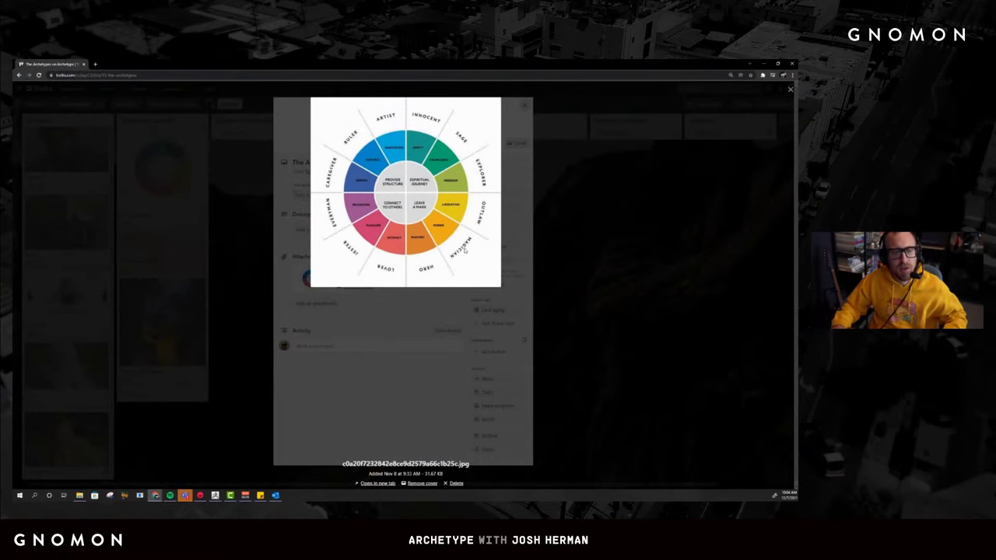
pyautogui.keyDown('ctrl'); pyautogui.scroll(4, 464, 249); pyautogui.keyUp('ctrl')
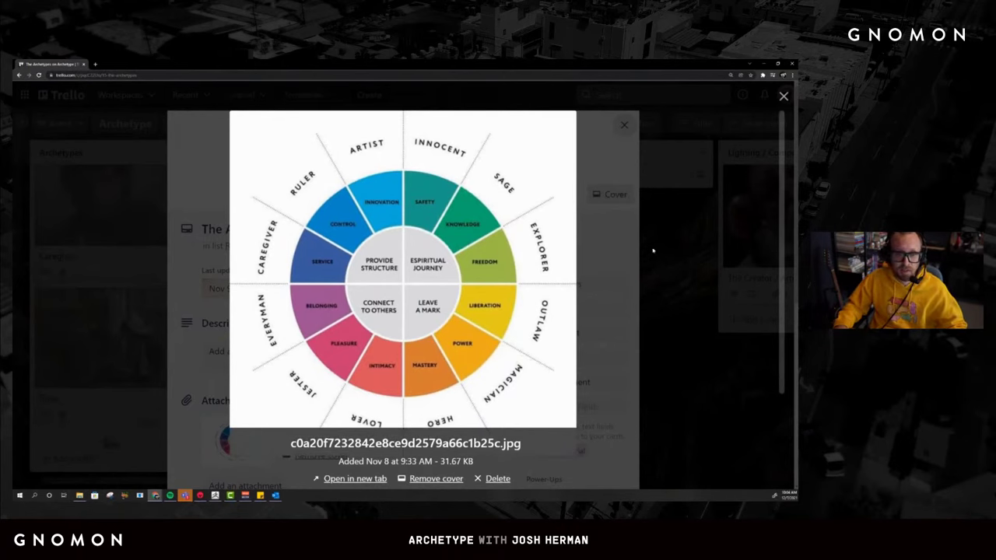
pyautogui.click(630, 207)
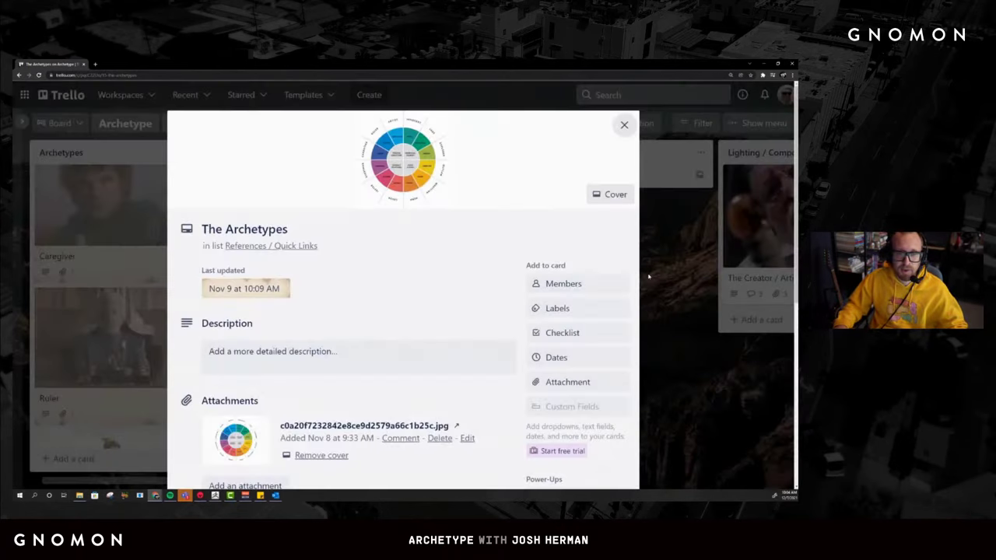
pyautogui.keyDown('ctrl'); pyautogui.scroll(-4, 648, 276); pyautogui.keyUp('ctrl')
pyautogui.keyDown('ctrl'); pyautogui.scroll(-1, 648, 276); pyautogui.keyUp('ctrl')
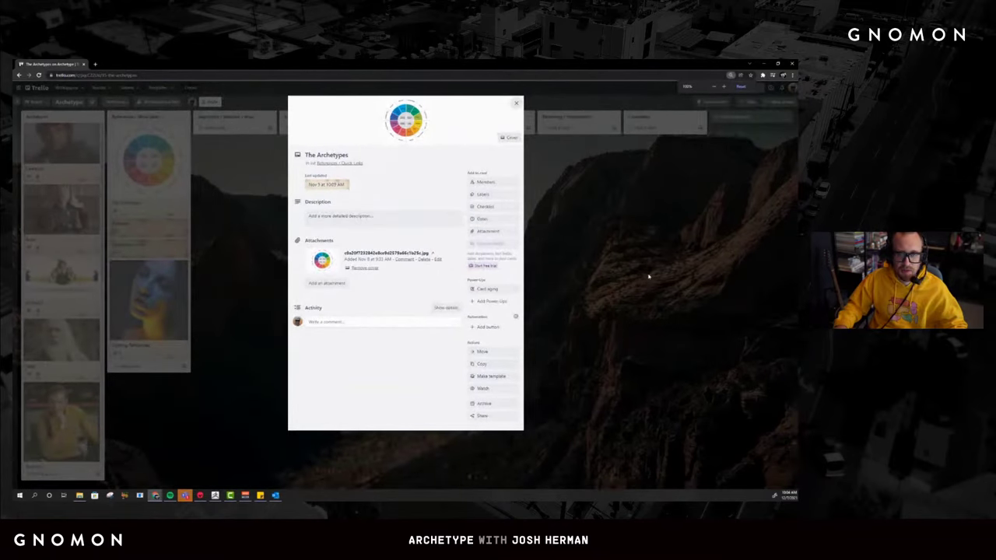
pyautogui.click(648, 276)
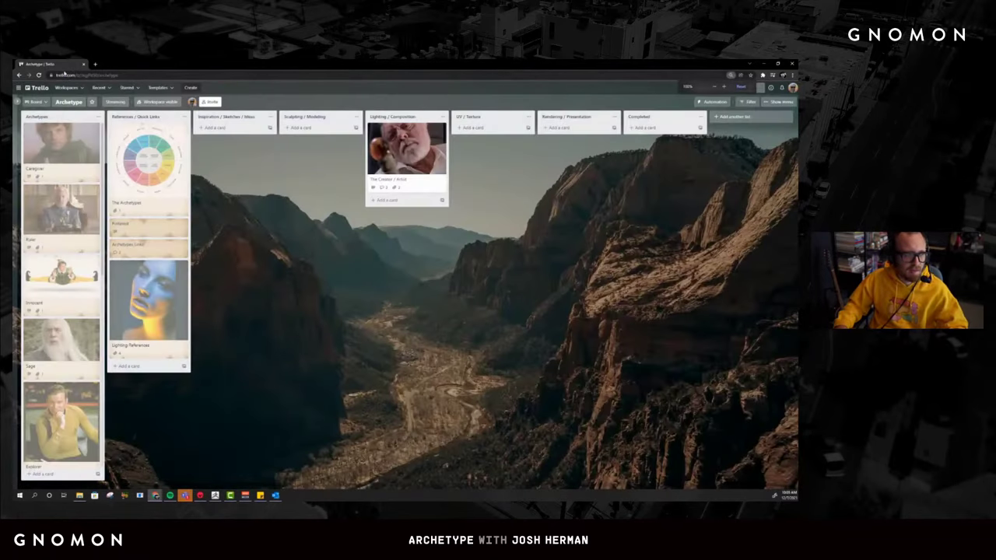
# Switch to ZBrush and examine the whole creature sculpt, then its face with the small human figure in front.
pyautogui.hotkey('alt', 'Tab')
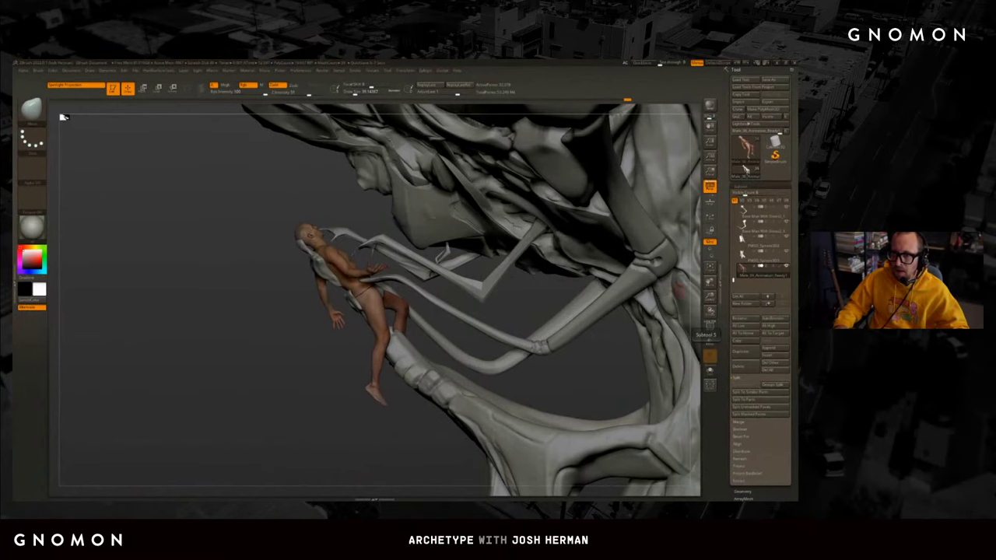
pyautogui.moveTo(655, 389)
pyautogui.mouseDown(button='right')
pyautogui.moveTo(615, 374)
pyautogui.moveTo(565, 329)
pyautogui.moveTo(626, 366)
pyautogui.moveTo(592, 335)
pyautogui.mouseUp(button='right')
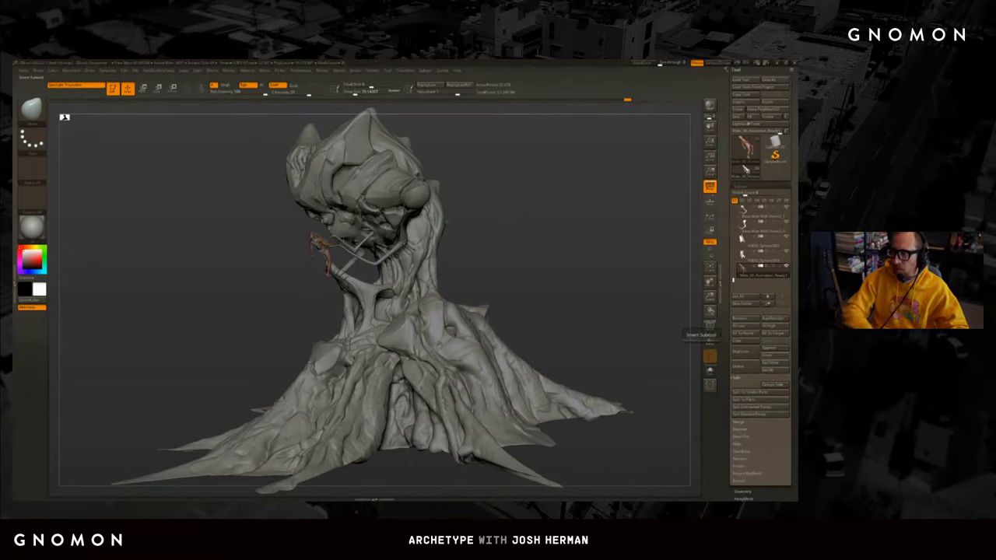
pyautogui.moveTo(529, 221)
pyautogui.mouseDown(button='right')
pyautogui.moveTo(498, 210)
pyautogui.moveTo(585, 326)
pyautogui.moveTo(544, 311)
pyautogui.moveTo(537, 342)
pyautogui.moveTo(529, 335)
pyautogui.mouseUp(button='right')
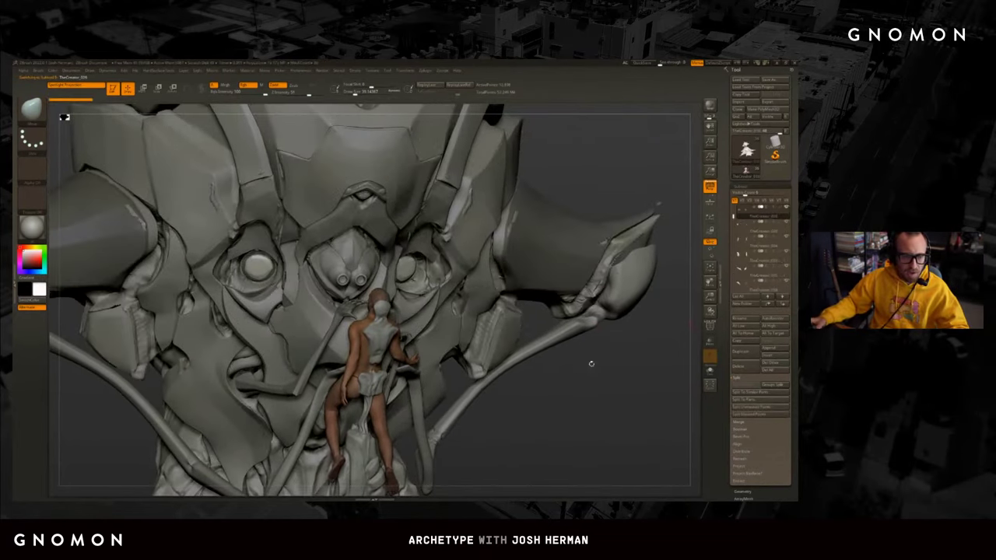
pyautogui.moveTo(589, 363); pyautogui.dragTo(617, 362, button='right')
pyautogui.click(710, 371)
pyautogui.moveTo(552, 352)
pyautogui.mouseDown(button='right')
pyautogui.moveTo(573, 338)
pyautogui.moveTo(583, 346)
pyautogui.moveTo(560, 350)
pyautogui.moveTo(568, 367)
pyautogui.mouseUp(button='right')
pyautogui.hotkey('shift', 'f')
pyautogui.hotkey('shift', 'f')
pyautogui.hotkey('ctrl', 'shift', 'f')
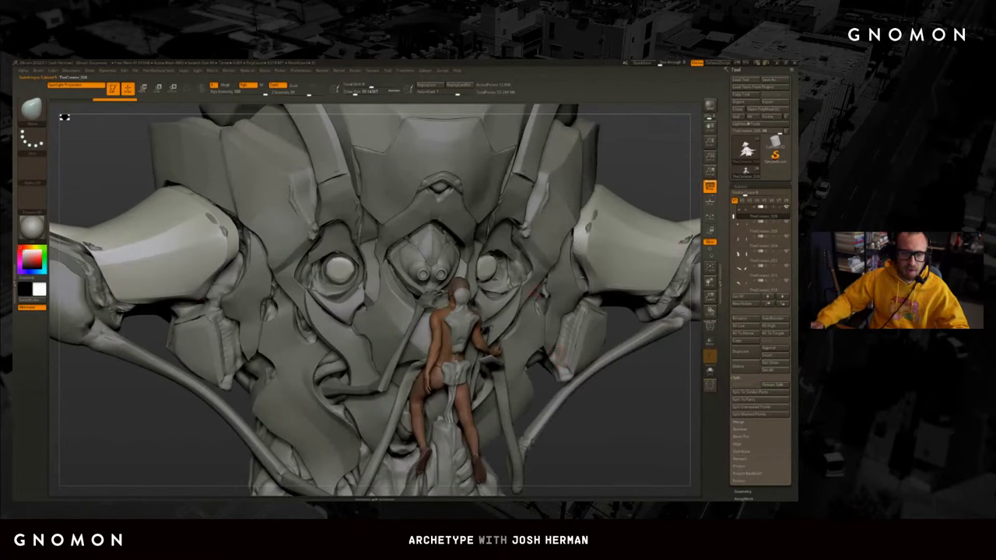
# Select a cheek piece, turn on the polyframe display, and go through the neighbouring subtools to inspect the head's separate parts.
pyautogui.keyDown('alt'); pyautogui.click(571, 366); pyautogui.keyUp('alt')
pyautogui.moveTo(597, 425); pyautogui.dragTo(585, 212, button='right')
pyautogui.hotkey('shift', 'f')
pyautogui.press('Down')
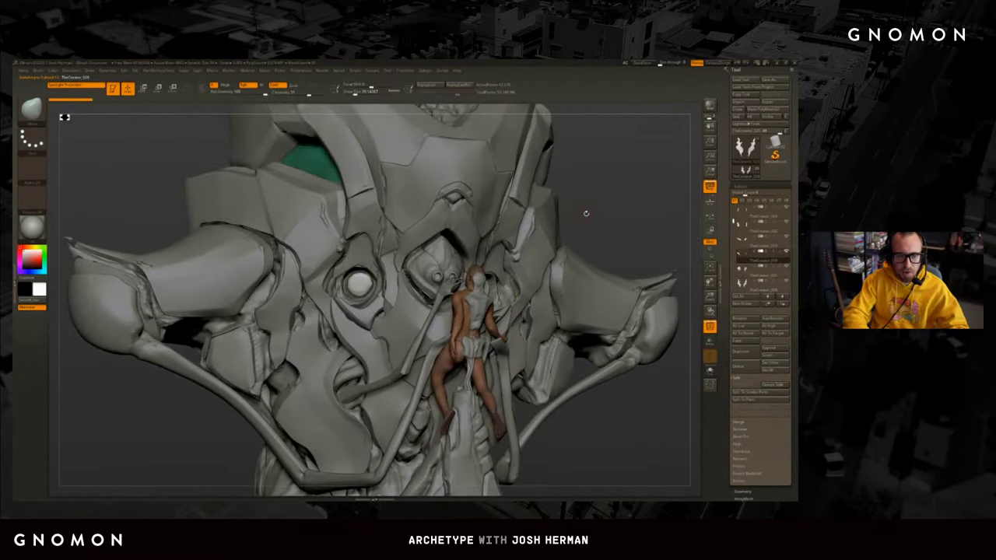
pyautogui.press('Down')
pyautogui.press('Up')
pyautogui.press('Up')
pyautogui.press('Up')
pyautogui.press('Up')
pyautogui.press('Up')
pyautogui.press('Up')
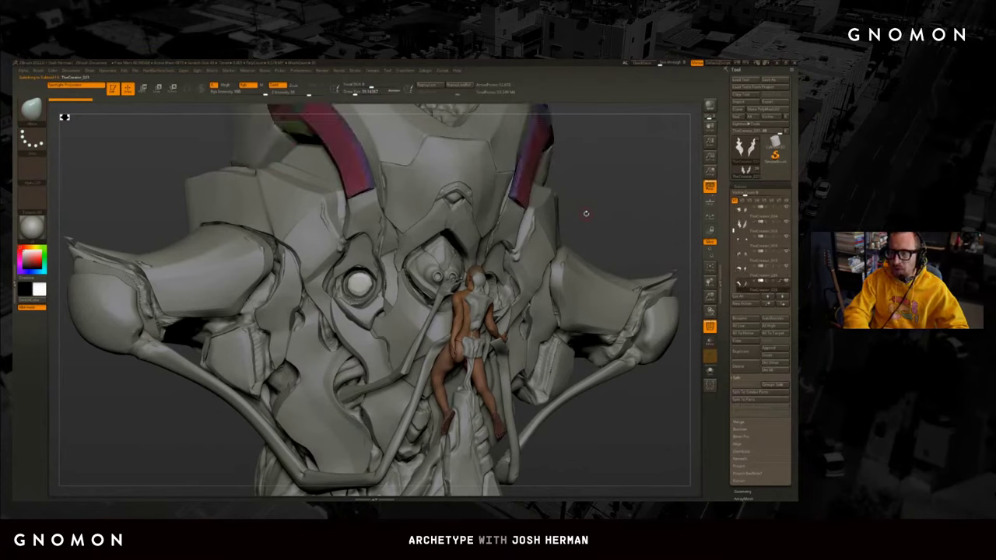
pyautogui.press('Up')
pyautogui.press('Up')
pyautogui.press('Up')
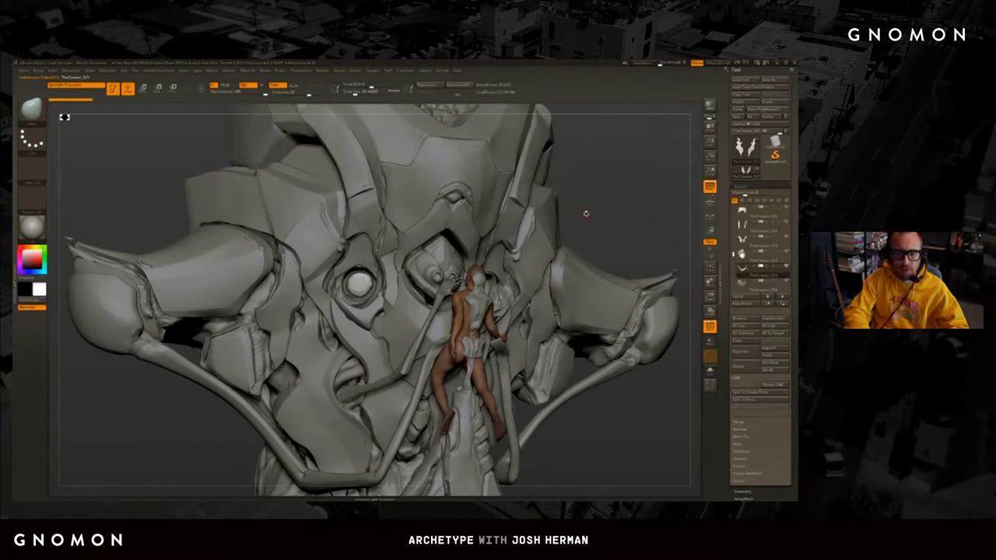
pyautogui.press('Up')
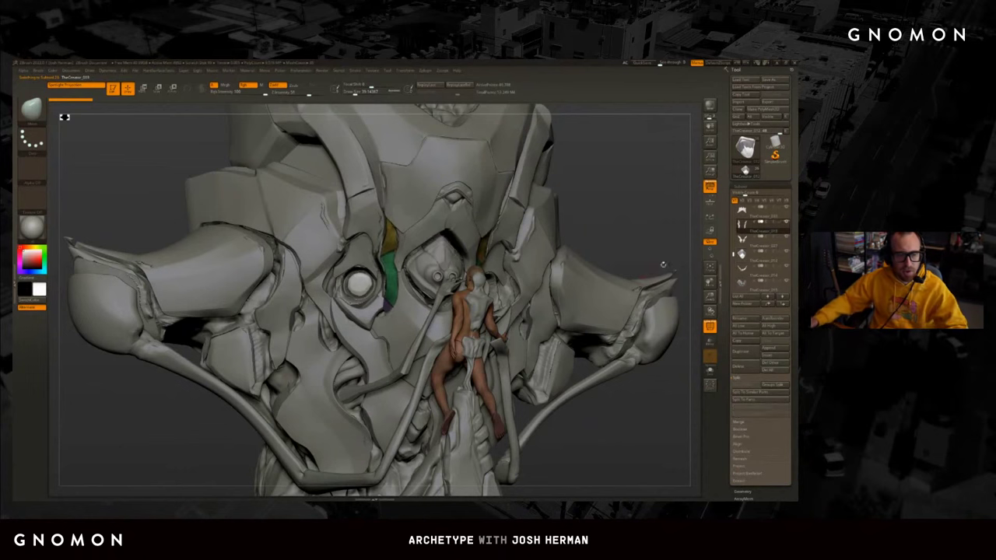
pyautogui.moveTo(586, 212); pyautogui.dragTo(482, 216)
pyautogui.moveTo(590, 429); pyautogui.dragTo(564, 392)
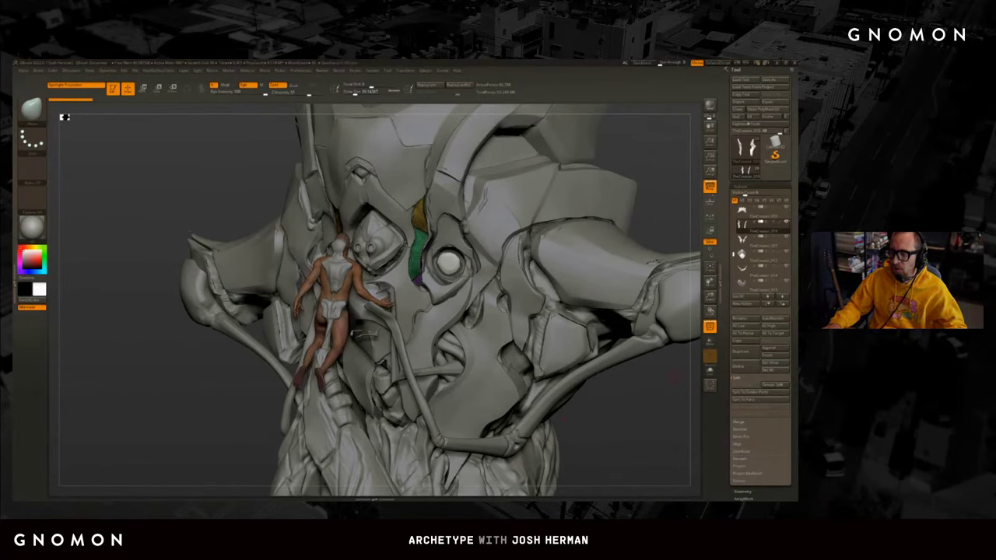
# Switch to Marmoset Toolbag and examine the lit human figure and creature from close up, the front and both sides.
pyautogui.hotkey('alt', 'Tab')
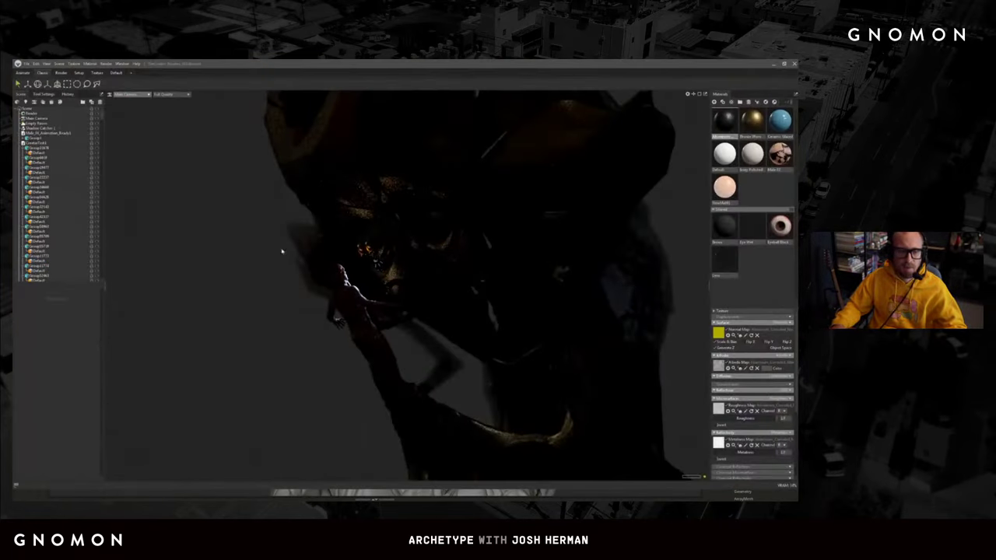
pyautogui.scroll(10, 281, 252)
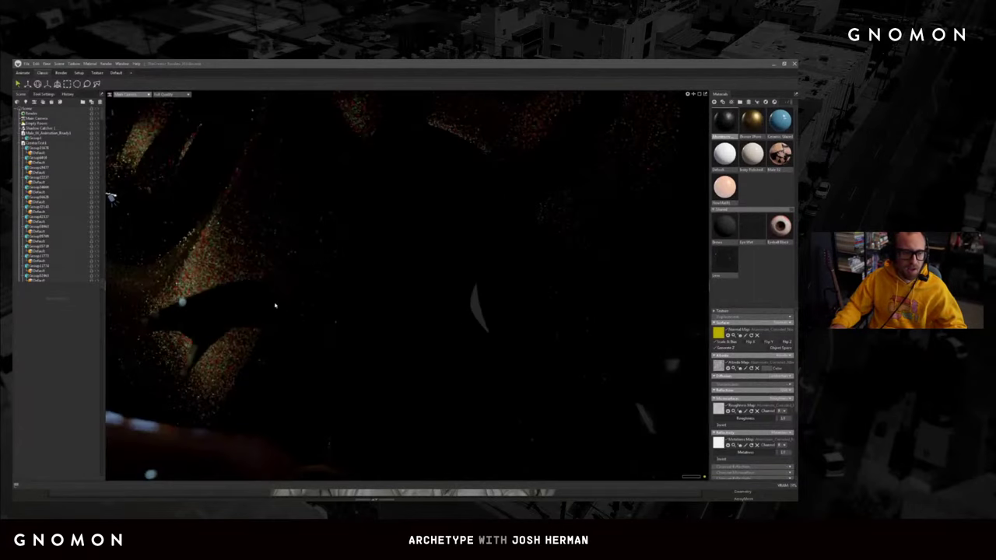
pyautogui.moveTo(275, 305); pyautogui.dragTo(322, 207)
pyautogui.click(289, 221)
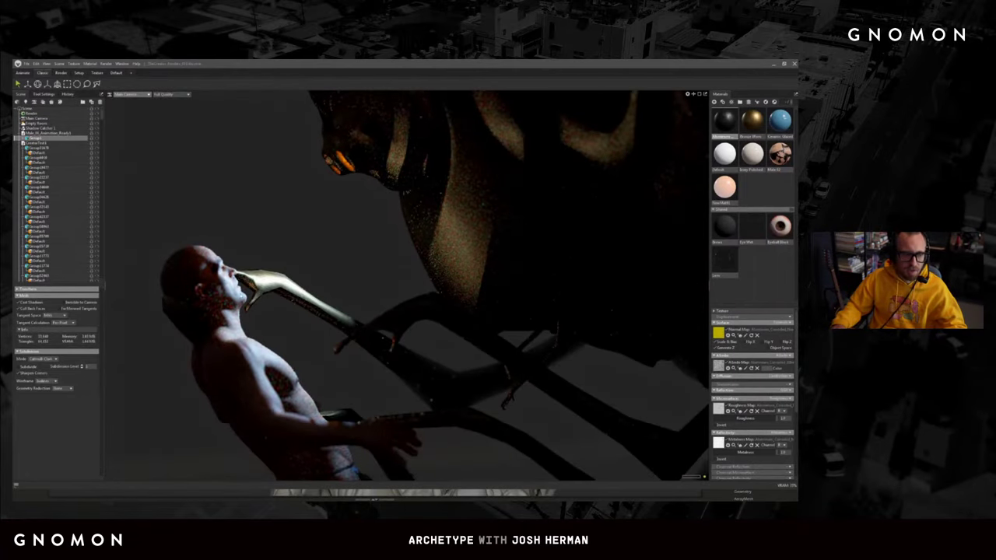
pyautogui.moveTo(222, 294)
pyautogui.mouseDown()
pyautogui.moveTo(272, 319)
pyautogui.moveTo(312, 323)
pyautogui.moveTo(282, 267)
pyautogui.moveTo(312, 268)
pyautogui.mouseUp()
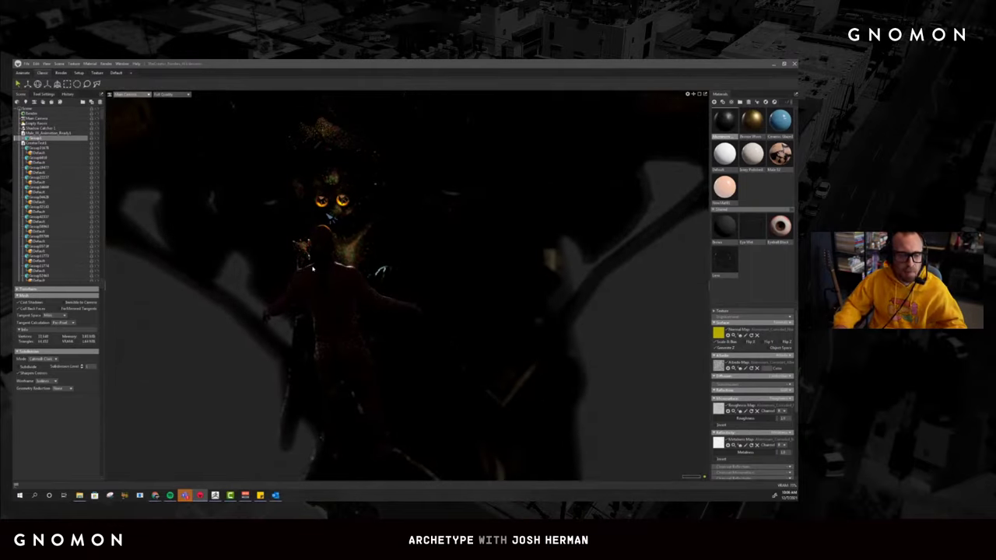
pyautogui.moveTo(374, 244)
pyautogui.mouseDown()
pyautogui.moveTo(553, 290)
pyautogui.moveTo(458, 269)
pyautogui.moveTo(377, 236)
pyautogui.mouseUp()
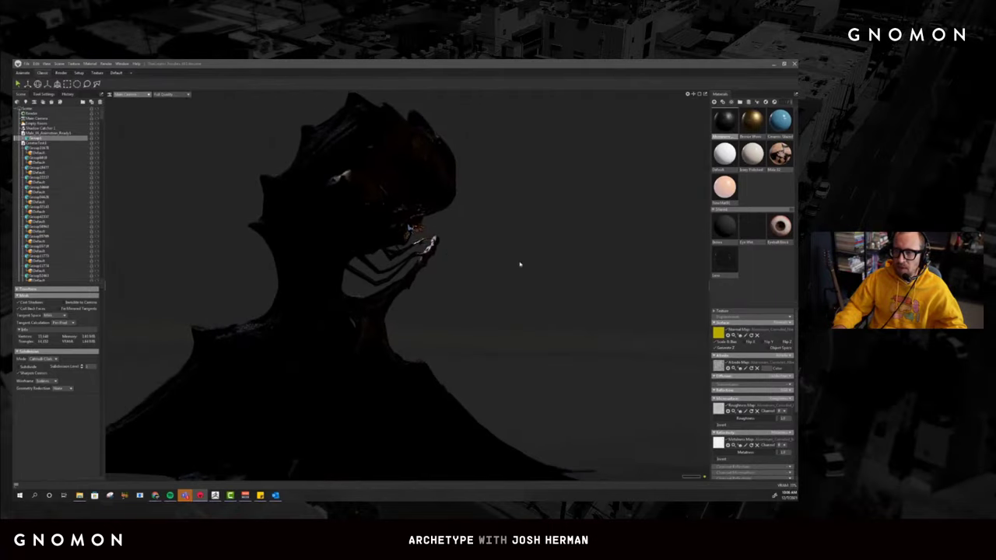
pyautogui.moveTo(520, 264); pyautogui.dragTo(328, 338)
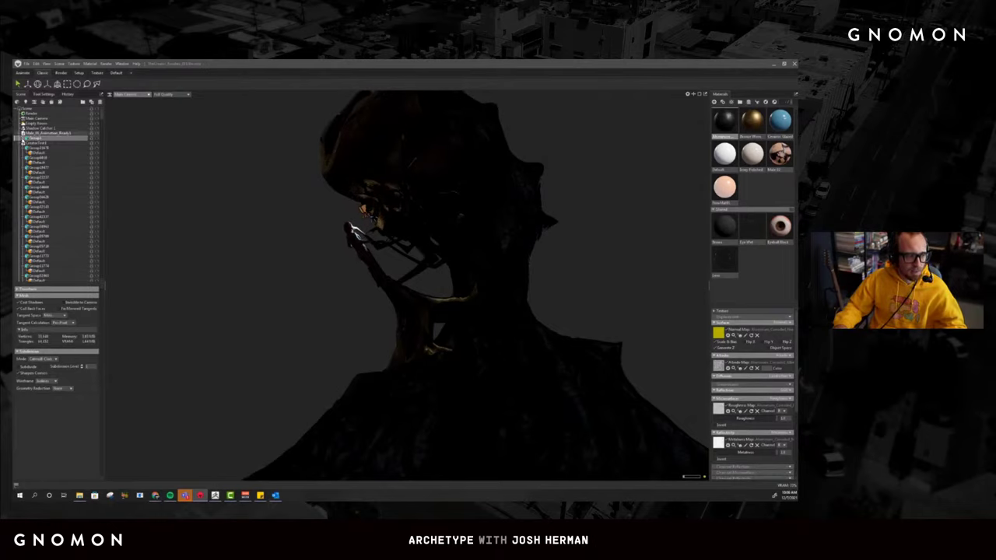
# Collapse the expanded creature model and male figure groups in the scene hierarchy.
pyautogui.click(22, 143)
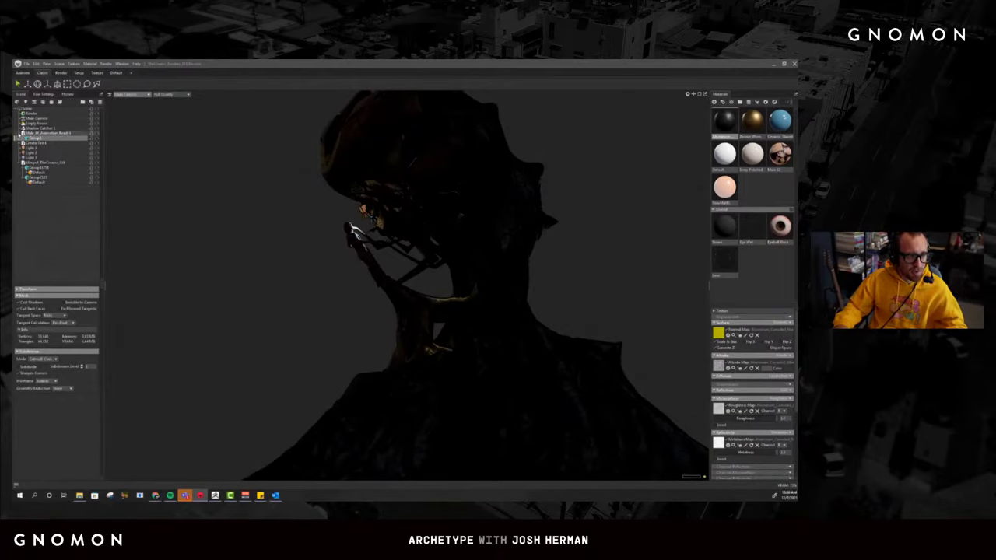
pyautogui.click(22, 133)
pyautogui.click(24, 137)
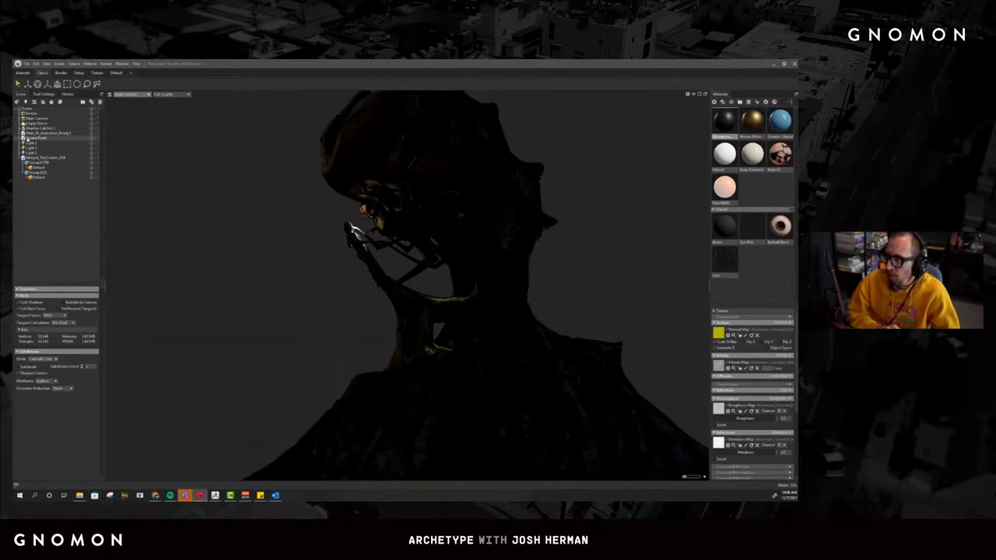
pyautogui.click(406, 161)
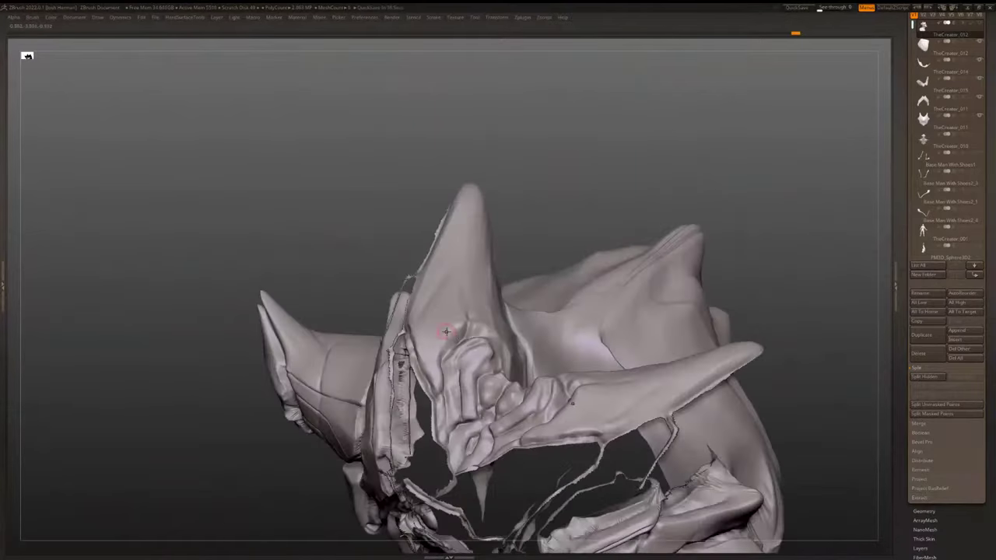
# Refine the sculpted forms of the creature's head in ZBrush around the face plates, cheeks, jaw and side horns.
pyautogui.moveTo(446, 332)
pyautogui.mouseDown()
pyautogui.moveTo(511, 256)
pyautogui.moveTo(460, 285)
pyautogui.moveTo(467, 117)
pyautogui.mouseUp()
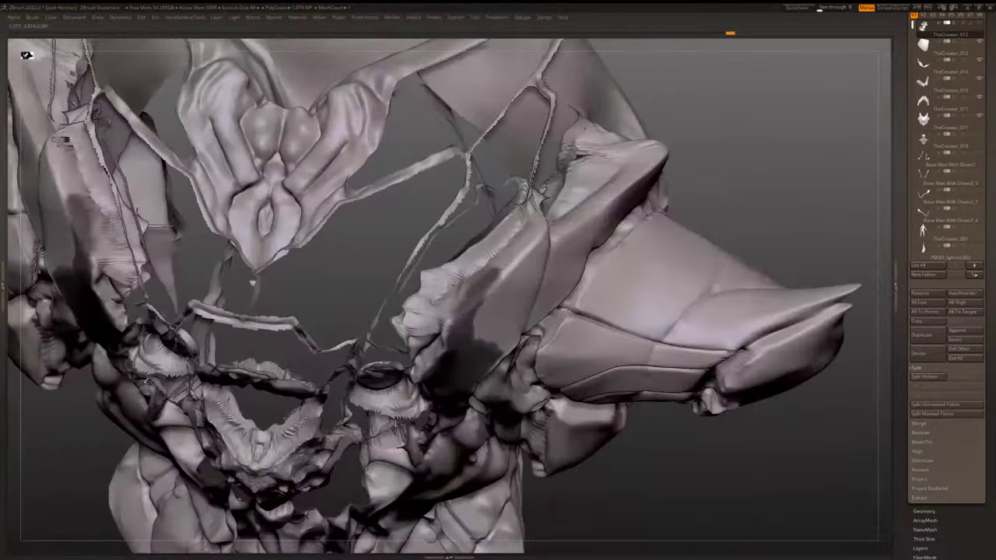
pyautogui.moveTo(778, 171)
pyautogui.mouseDown()
pyautogui.moveTo(818, 156)
pyautogui.moveTo(700, 202)
pyautogui.moveTo(596, 262)
pyautogui.moveTo(733, 115)
pyautogui.mouseUp()
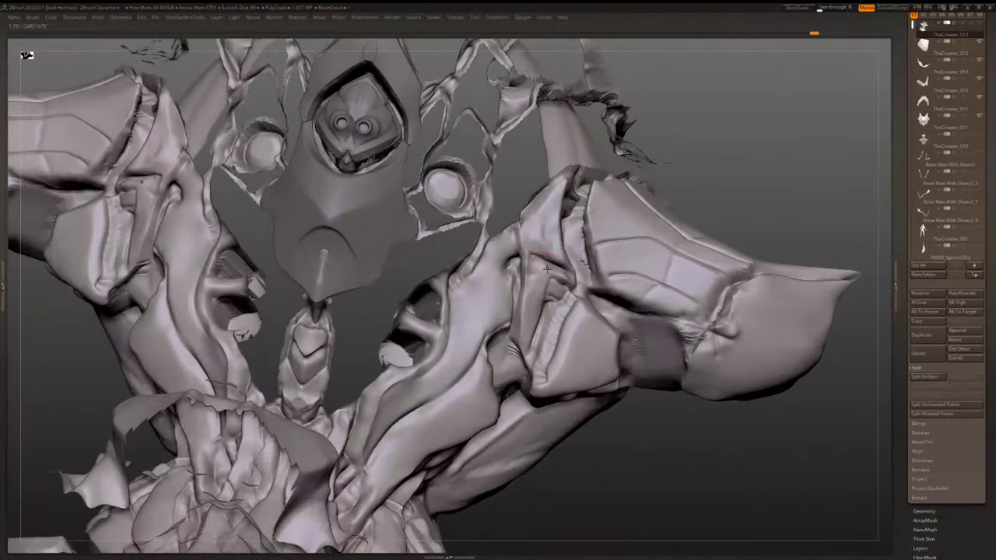
pyautogui.moveTo(547, 269); pyautogui.dragTo(527, 283)
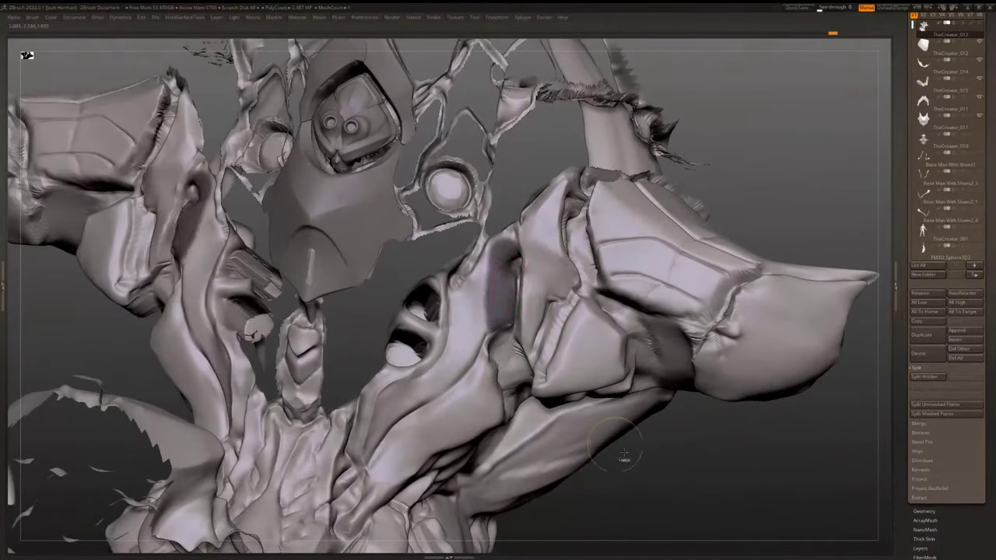
pyautogui.moveTo(624, 455)
pyautogui.mouseDown()
pyautogui.moveTo(557, 465)
pyautogui.moveTo(600, 435)
pyautogui.moveTo(486, 357)
pyautogui.mouseUp()
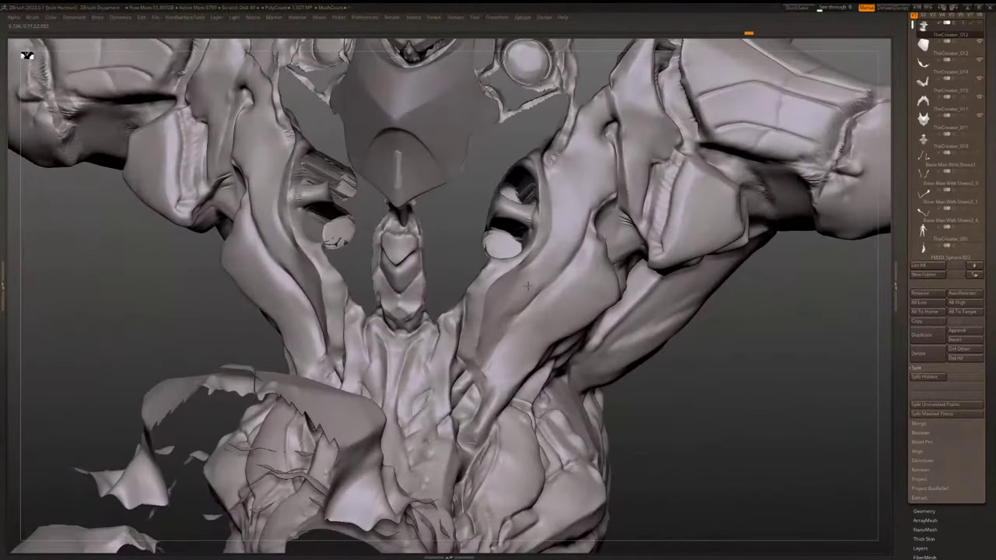
pyautogui.moveTo(484, 286)
pyautogui.mouseDown()
pyautogui.moveTo(433, 252)
pyautogui.moveTo(502, 389)
pyautogui.mouseUp()
pyautogui.moveTo(469, 404); pyautogui.dragTo(697, 340)
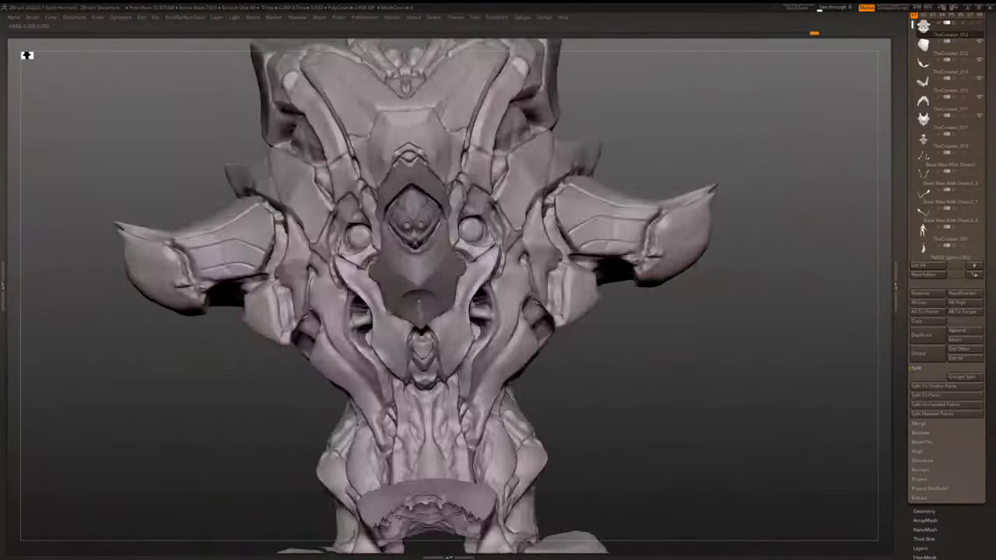
pyautogui.moveTo(753, 214); pyautogui.dragTo(757, 145)
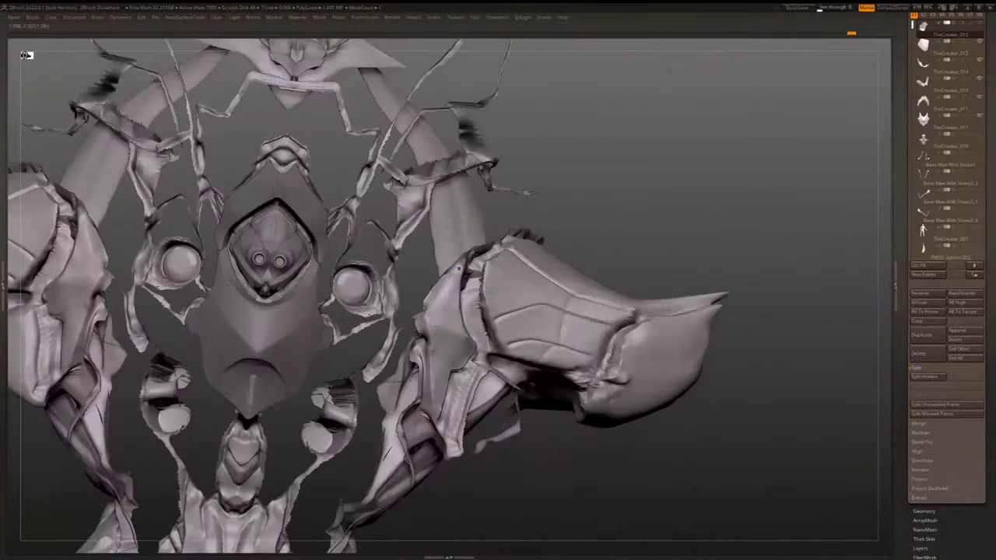
pyautogui.moveTo(458, 268); pyautogui.dragTo(739, 210)
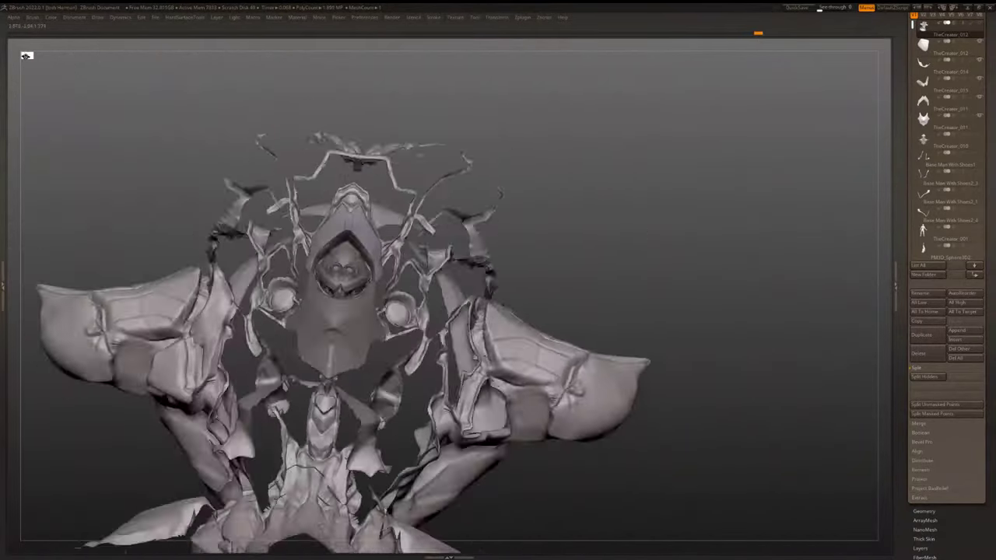
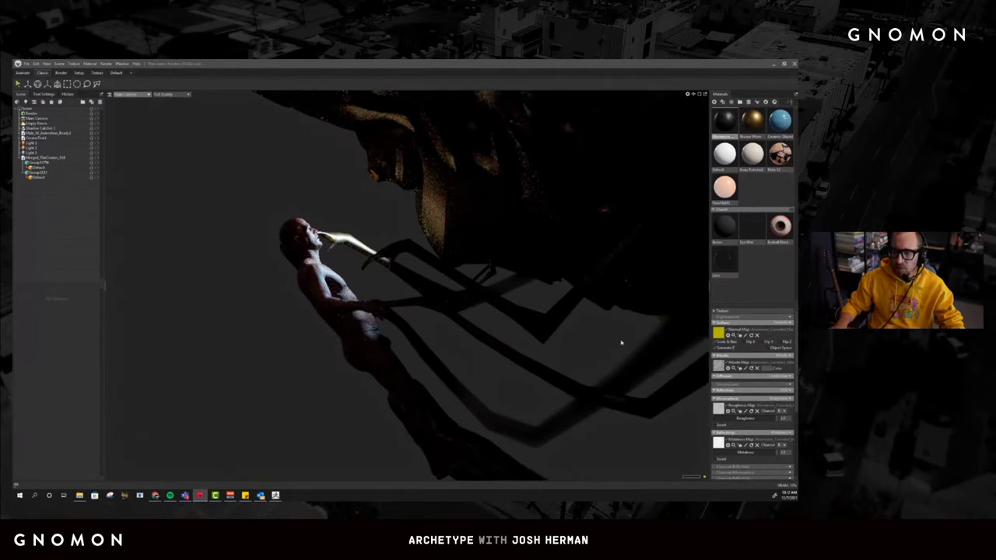
# Import the re-posed human figure model from the ExportTest folder into the Marmoset Toolbag scene.
pyautogui.click(27, 63)
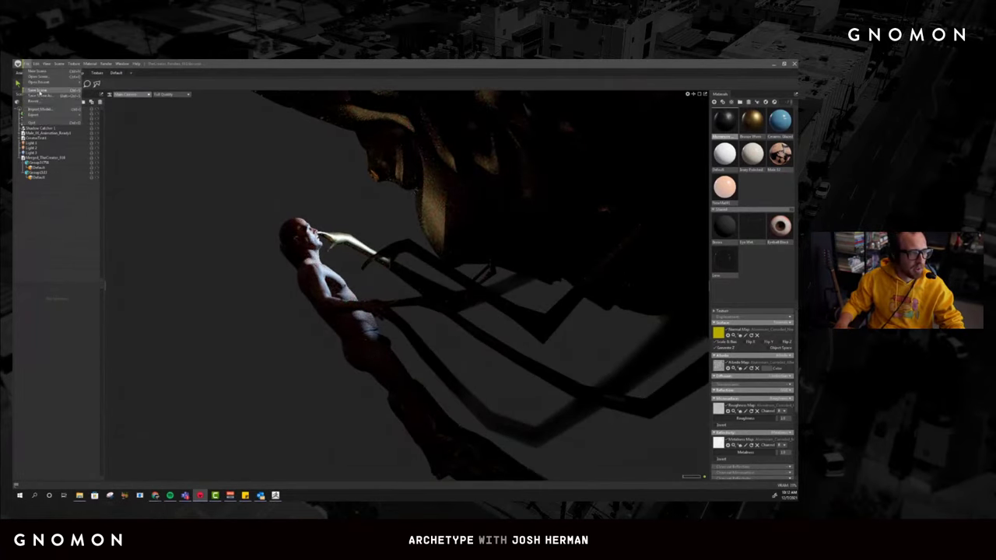
pyautogui.click(35, 110)
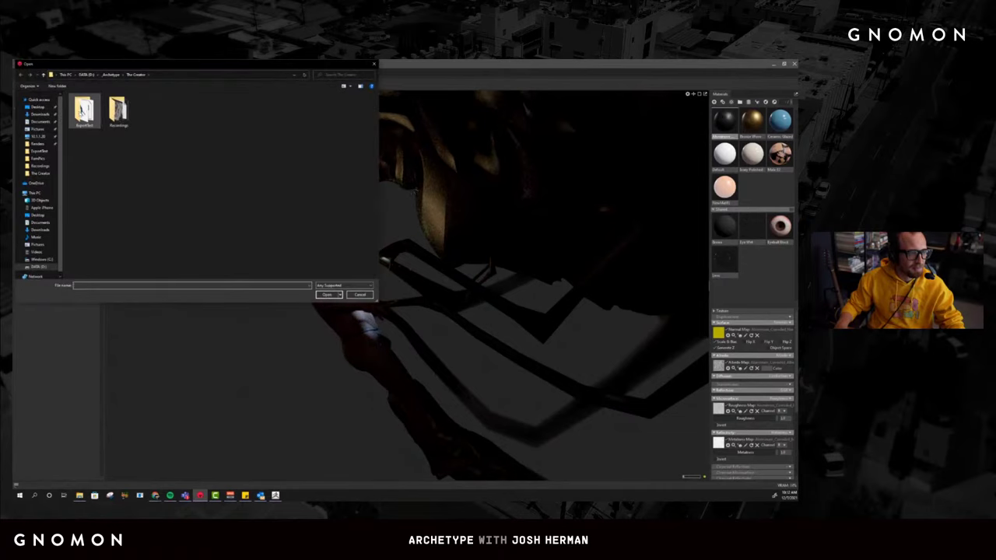
pyautogui.doubleClick(84, 110)
pyautogui.doubleClick(189, 109)
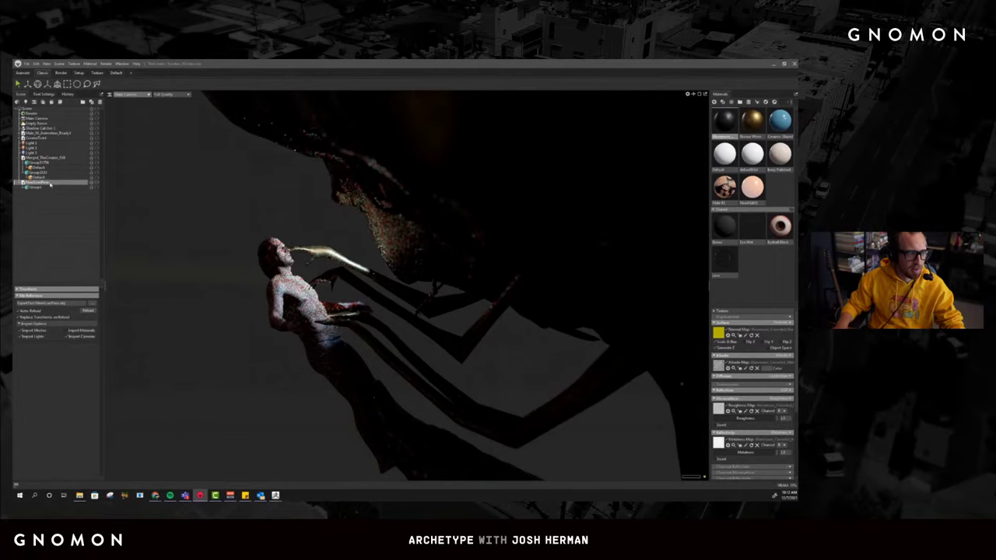
# Scale the imported re-posed human figure uniformly on all three axes to match the existing figure's size.
pyautogui.click(17, 289)
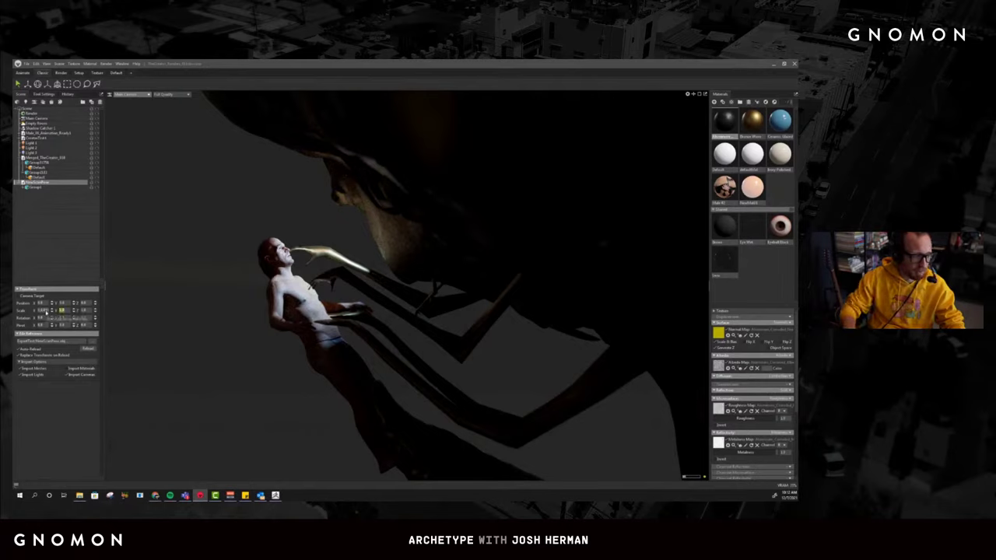
pyautogui.click(43, 310)
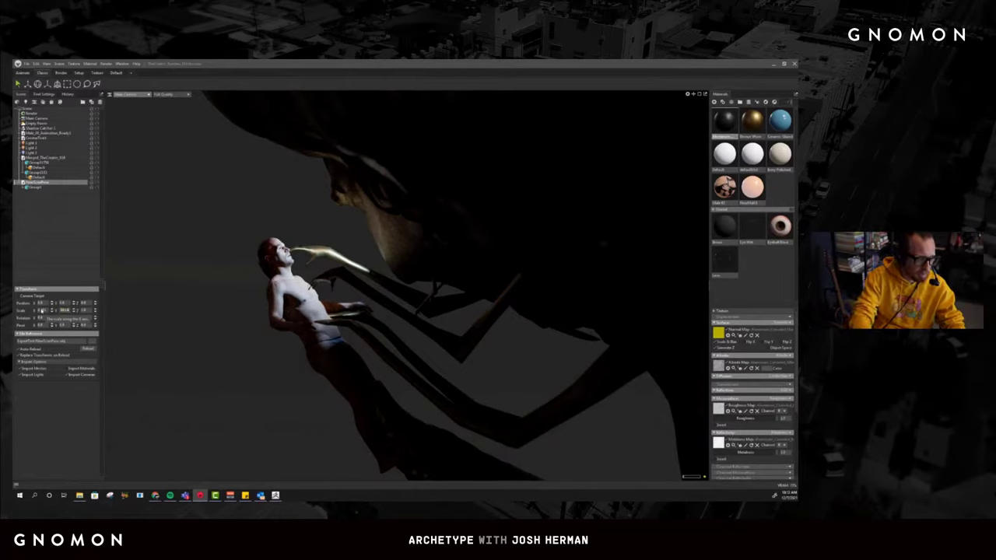
pyautogui.press('Return')
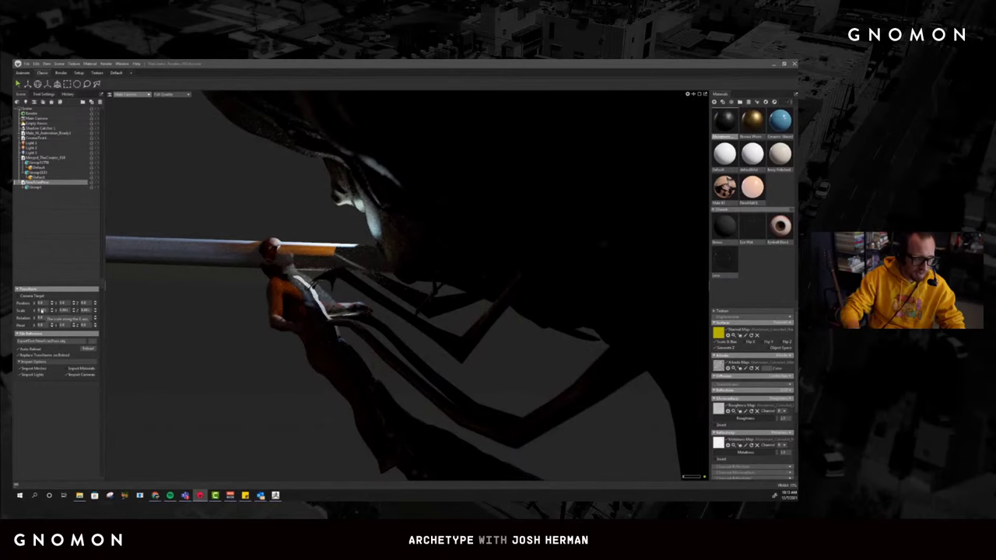
pyautogui.press('Return')
# Apply the male skin material to the re-posed human figure.
pyautogui.moveTo(326, 296); pyautogui.dragTo(416, 282)
pyautogui.click(419, 280)
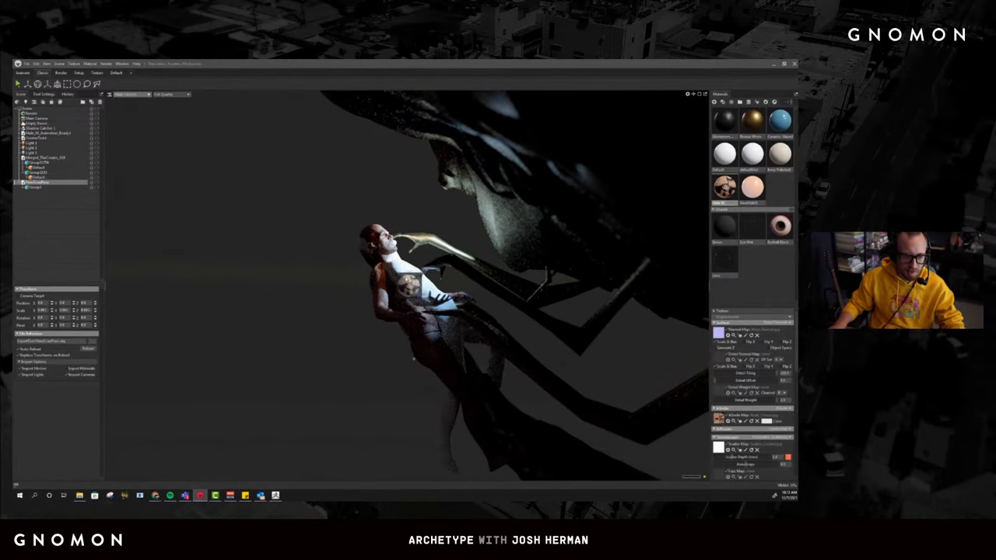
pyautogui.click(417, 282)
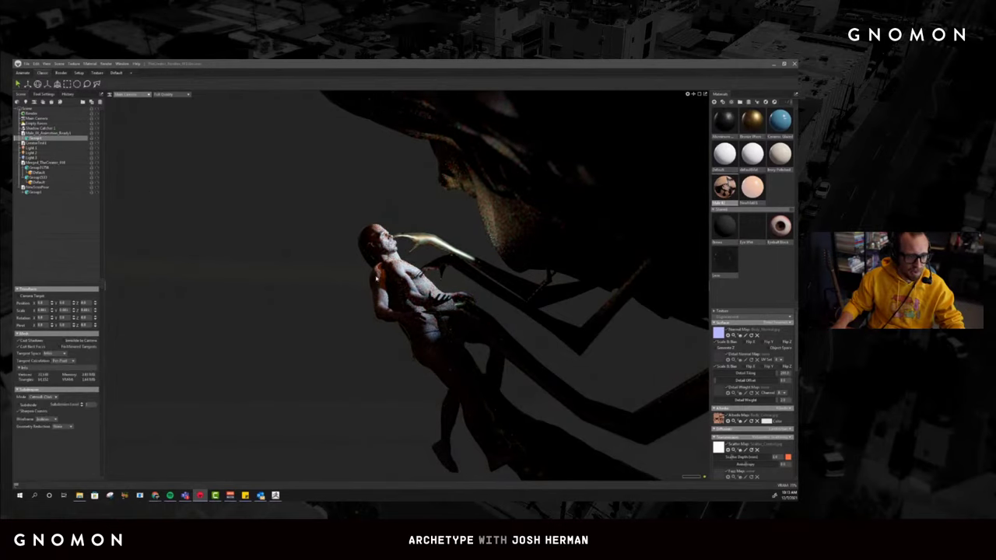
# Delete the old-pose human figure mesh that overlaps the re-posed one beneath the creature.
pyautogui.click(360, 313)
pyautogui.scroll(5, 356, 303)
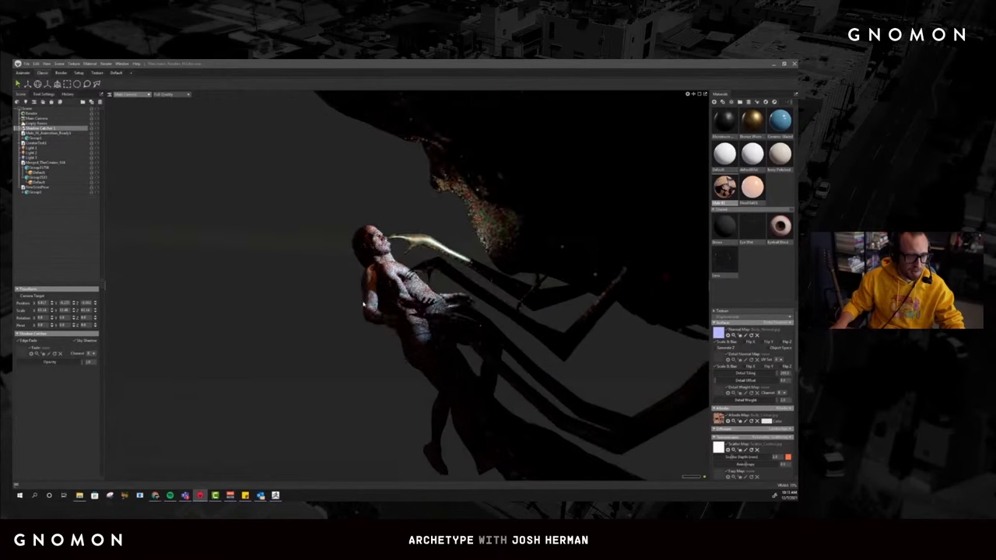
pyautogui.click(351, 290)
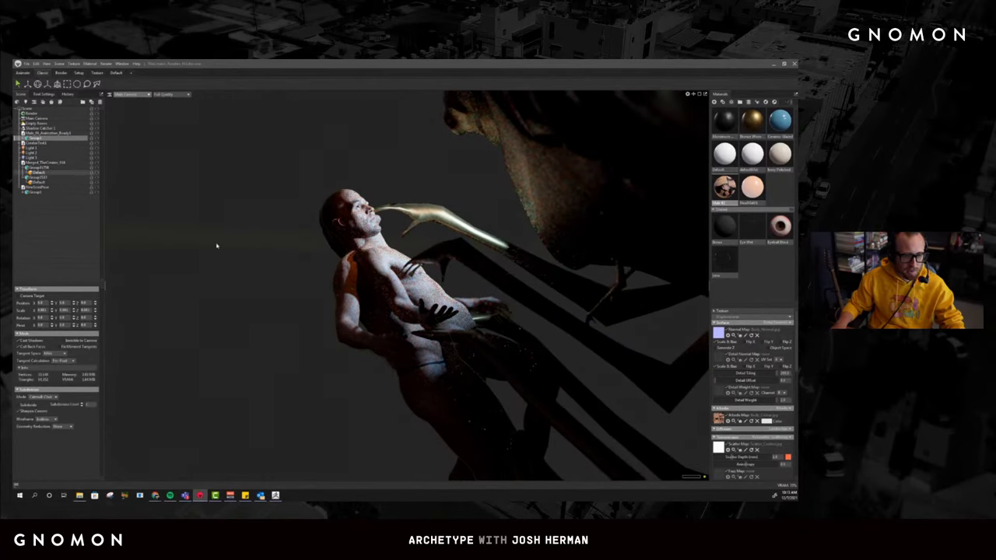
pyautogui.click(339, 291)
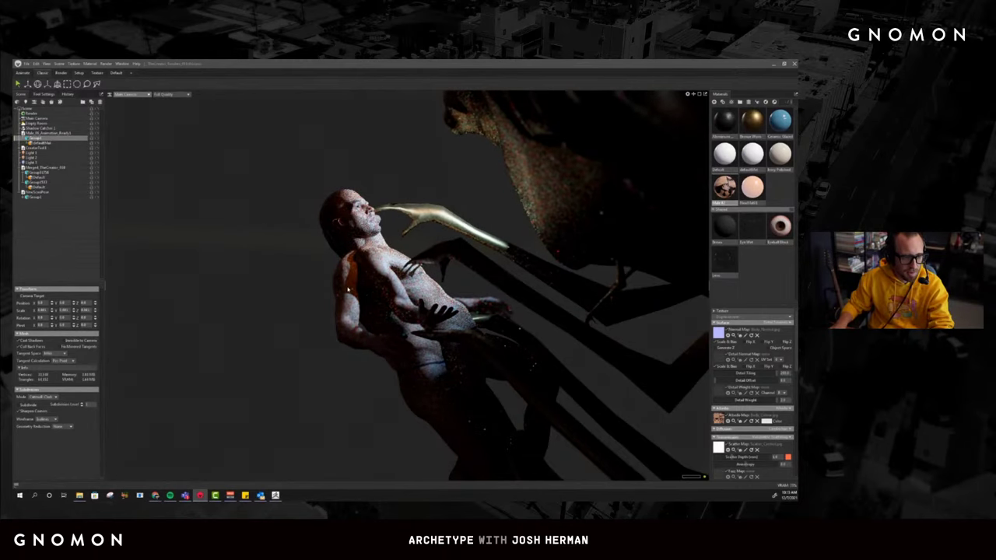
pyautogui.moveTo(326, 302); pyautogui.dragTo(582, 311)
pyautogui.click(582, 311)
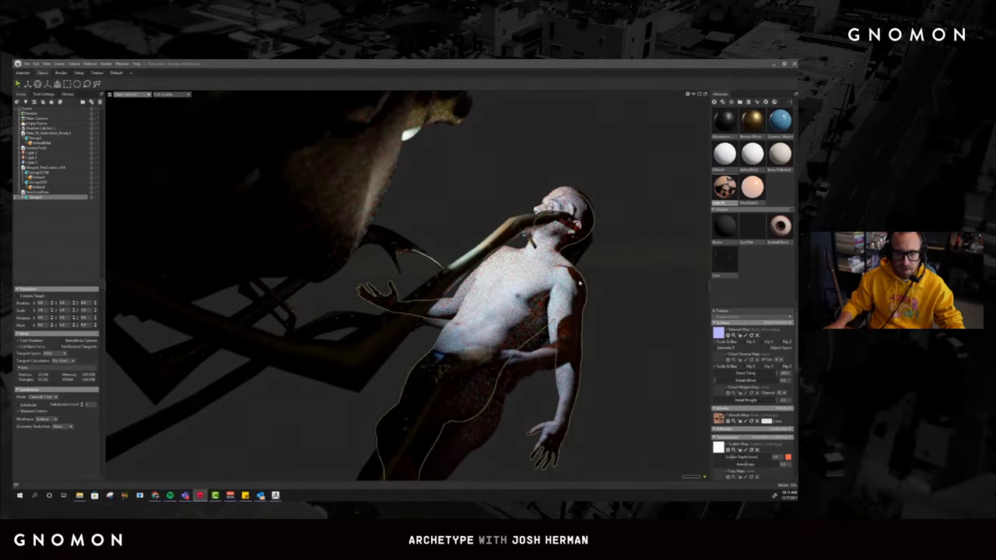
pyautogui.click(515, 421)
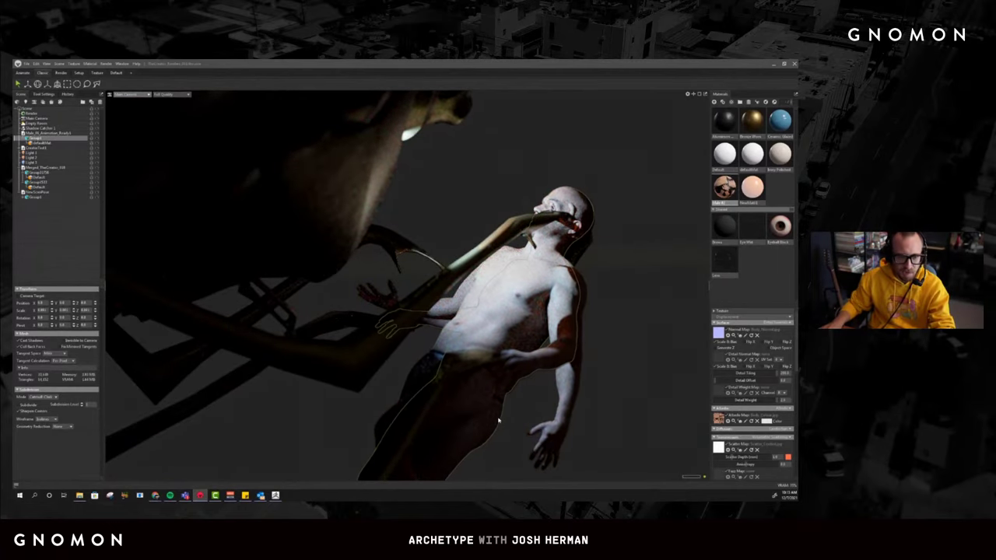
pyautogui.rightClick(493, 419)
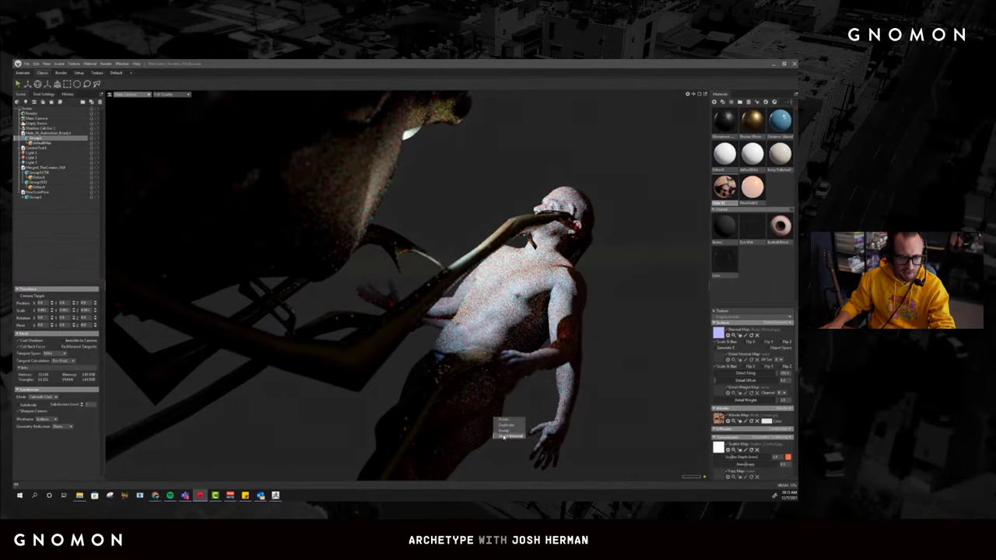
pyautogui.click(505, 436)
pyautogui.rightClick(490, 428)
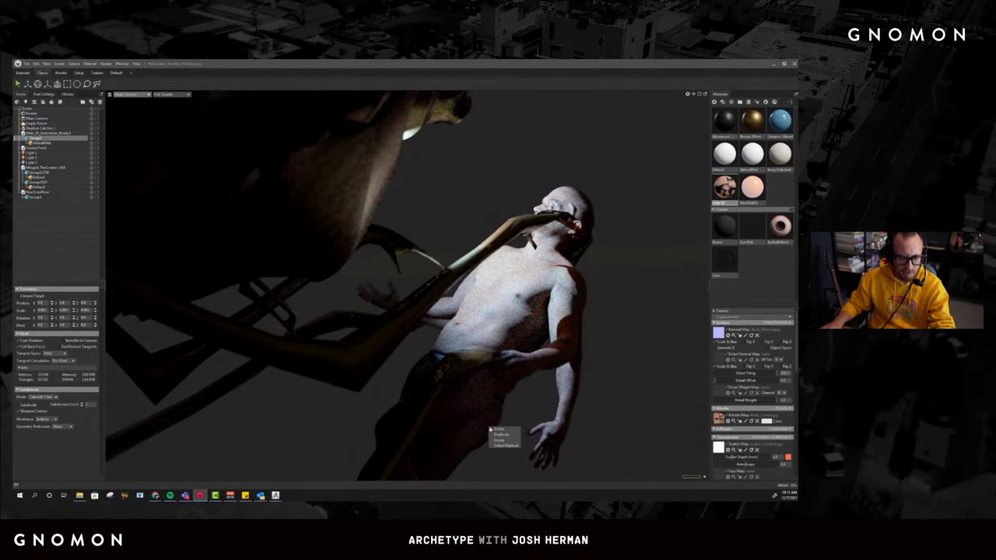
pyautogui.click(498, 430)
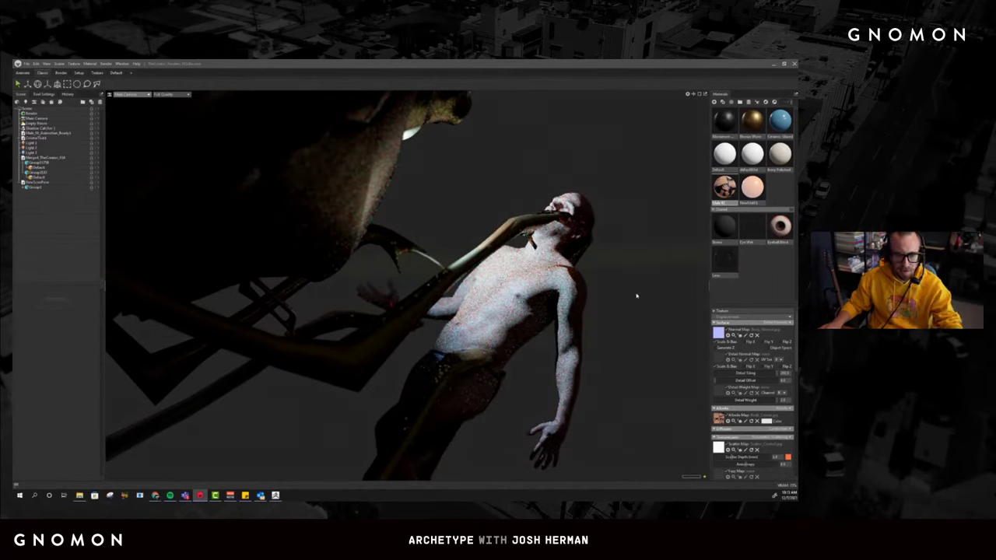
# Examine the re-posed figure against the creature's face from the front and from behind.
pyautogui.click(607, 262)
pyautogui.moveTo(588, 263)
pyautogui.mouseDown()
pyautogui.moveTo(528, 239)
pyautogui.moveTo(599, 259)
pyautogui.mouseUp()
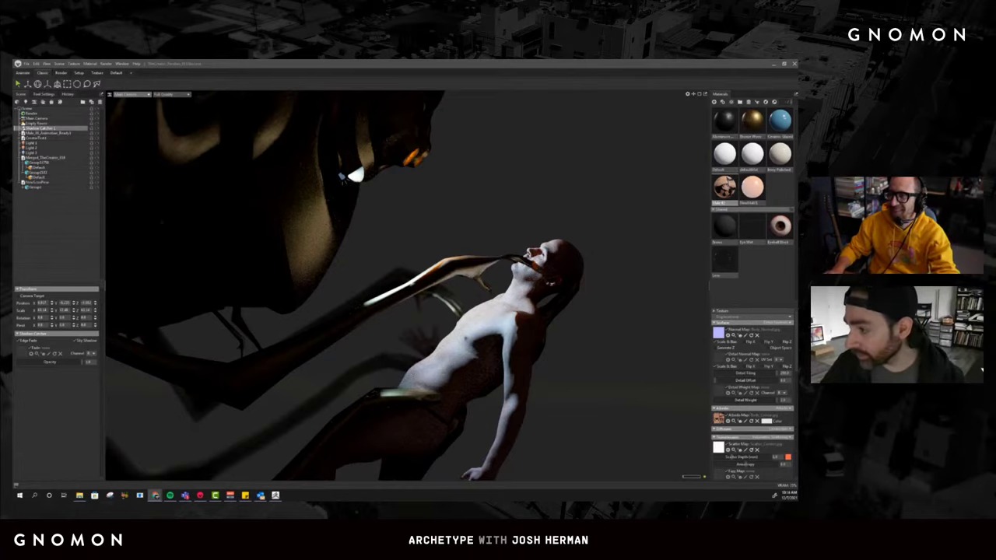
pyautogui.moveTo(575, 225); pyautogui.dragTo(168, 121)
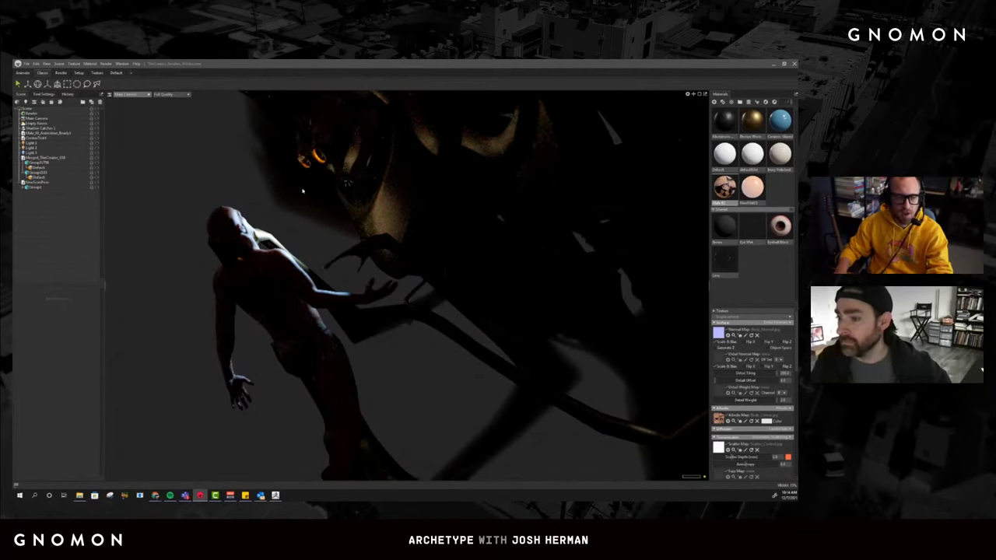
pyautogui.moveTo(321, 221); pyautogui.dragTo(332, 215)
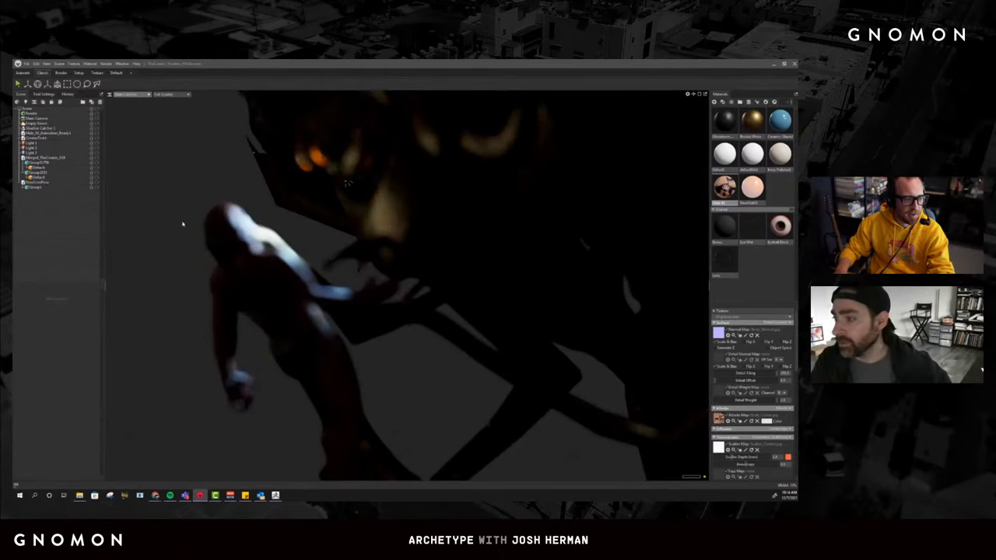
pyautogui.moveTo(276, 233)
pyautogui.mouseDown()
pyautogui.moveTo(277, 242)
pyautogui.moveTo(265, 238)
pyautogui.mouseUp()
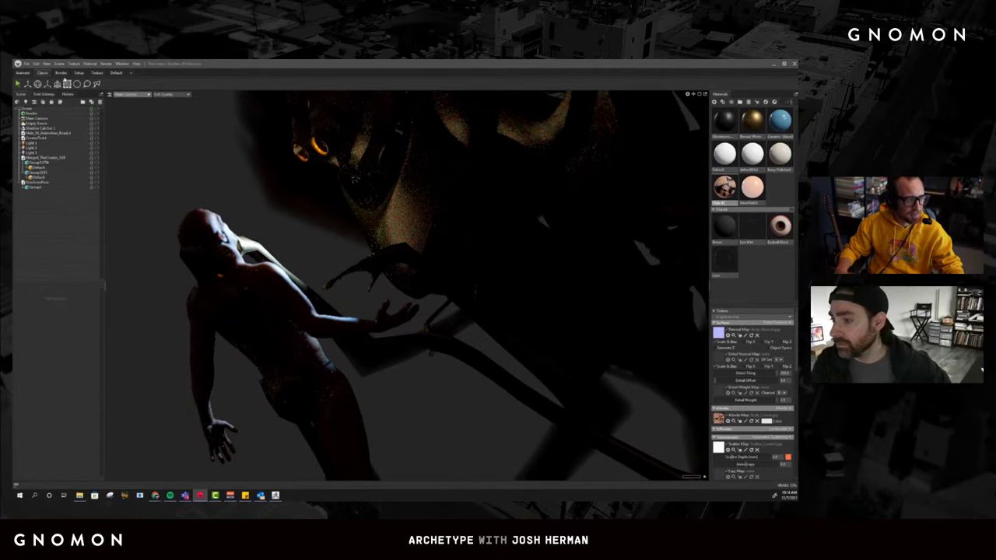
# Adjust the Main Camera's focus distance to bring the human figure into focus and slightly narrow the field of view.
pyautogui.click(35, 117)
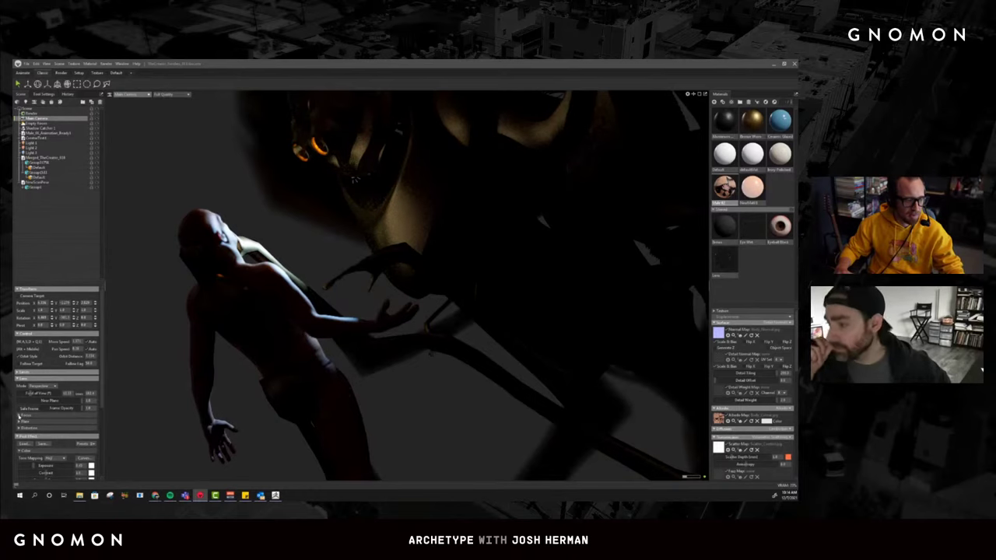
pyautogui.click(19, 415)
pyautogui.moveTo(319, 301); pyautogui.dragTo(329, 272)
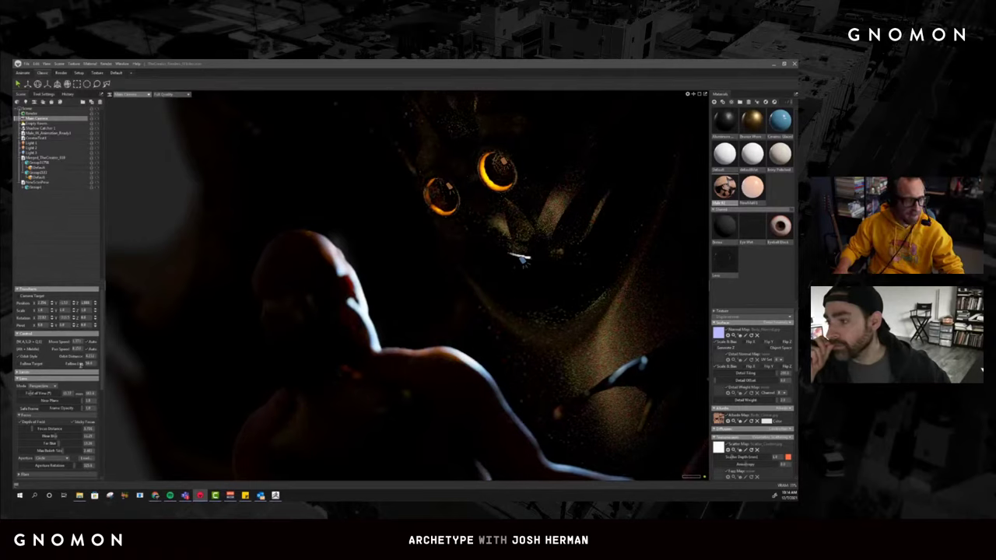
pyautogui.click(36, 429)
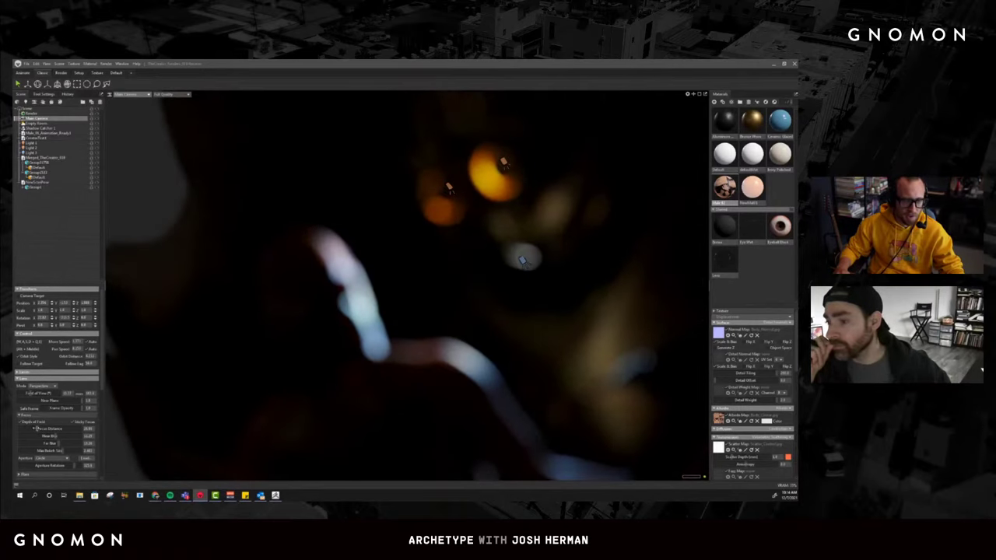
pyautogui.moveTo(41, 428); pyautogui.dragTo(32, 428)
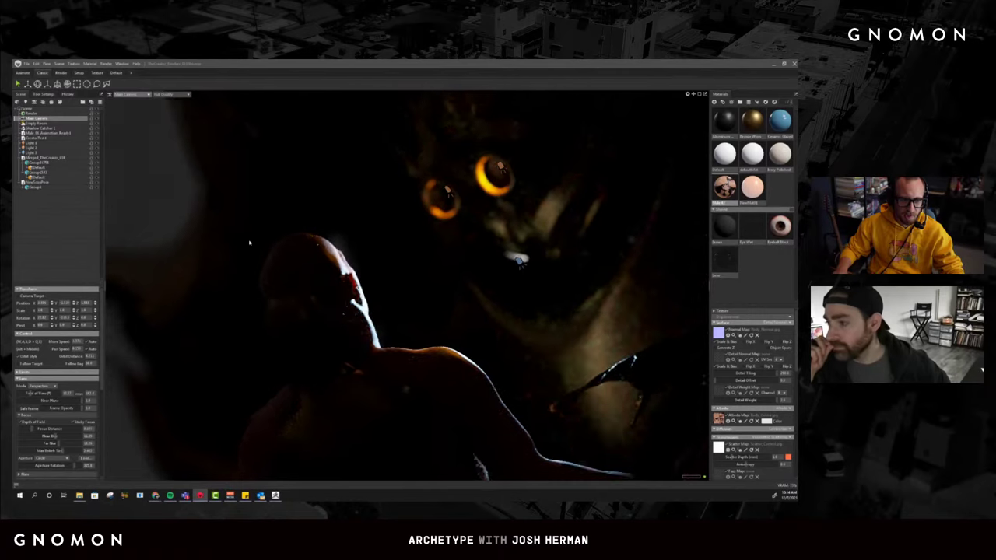
pyautogui.scroll(-5, 247, 309)
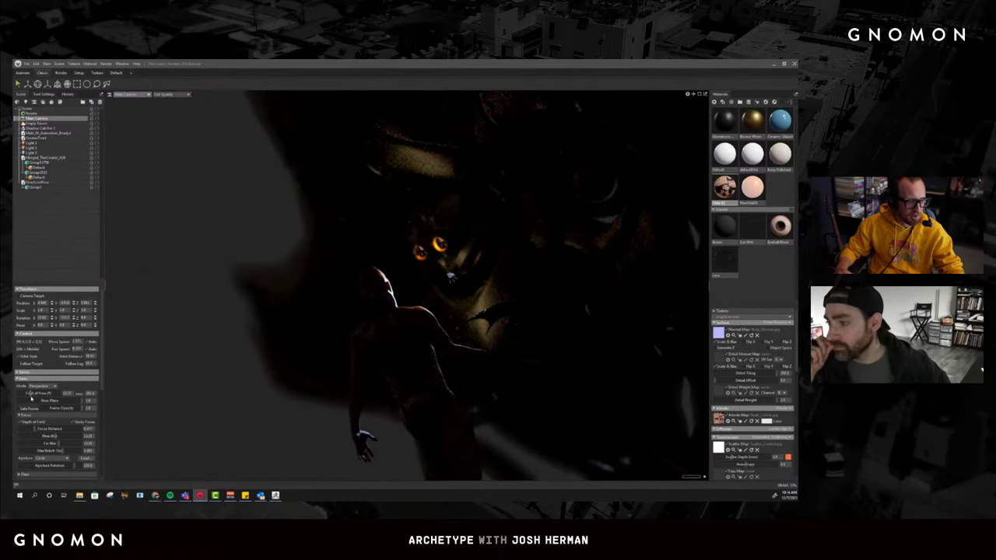
pyautogui.moveTo(31, 398); pyautogui.dragTo(20, 409)
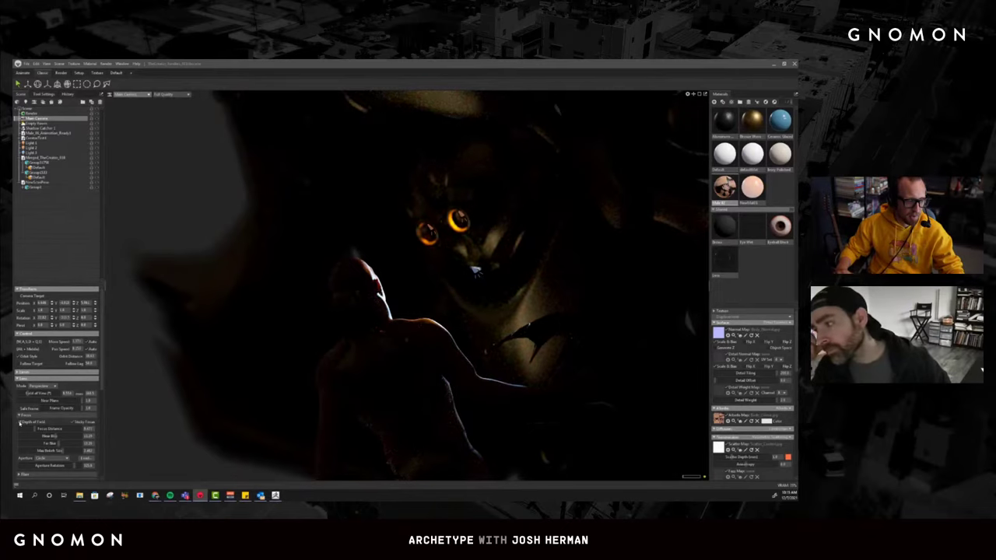
# Examine the creature and figure composition from the side, front and a distance, and review the male skin material's settings.
pyautogui.moveTo(233, 284); pyautogui.dragTo(405, 261)
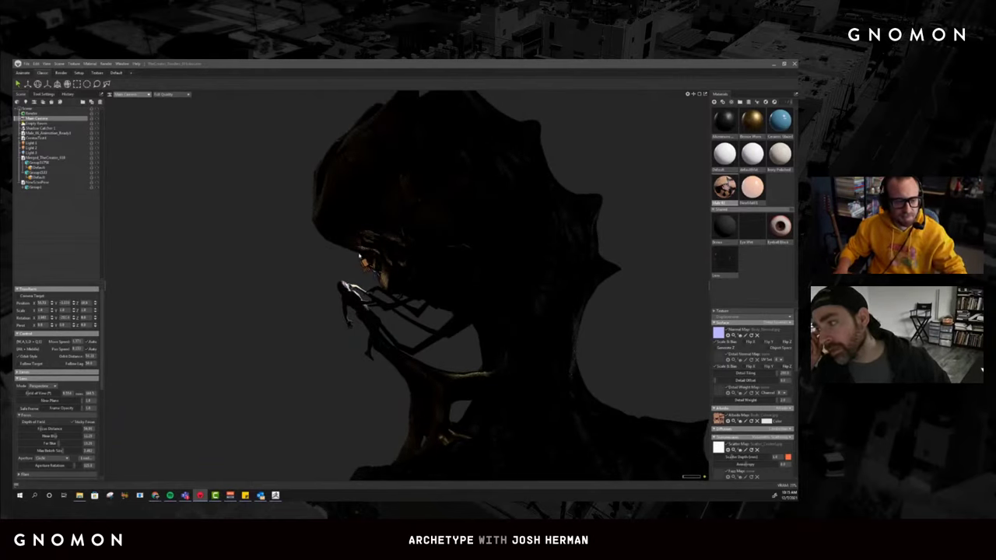
pyautogui.click(354, 258)
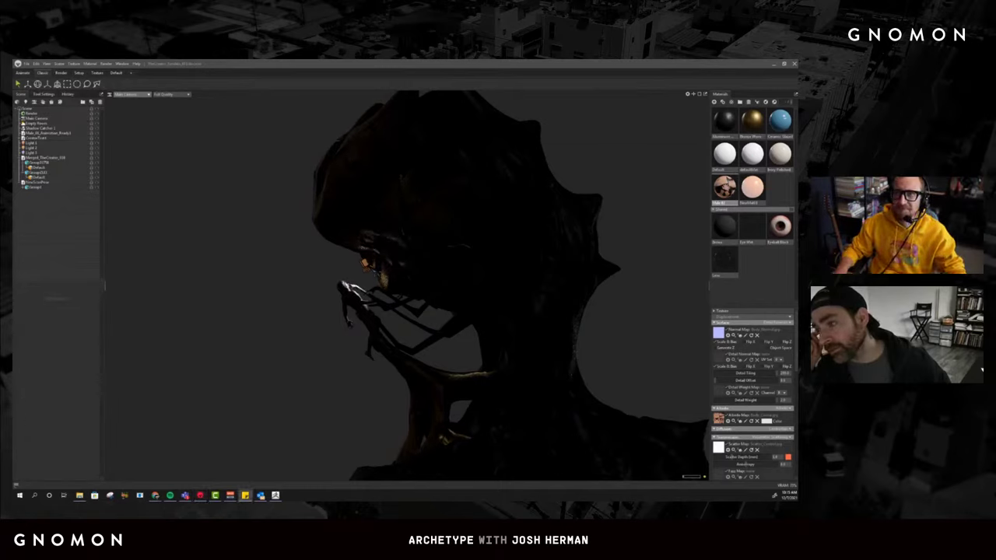
pyautogui.click(441, 293)
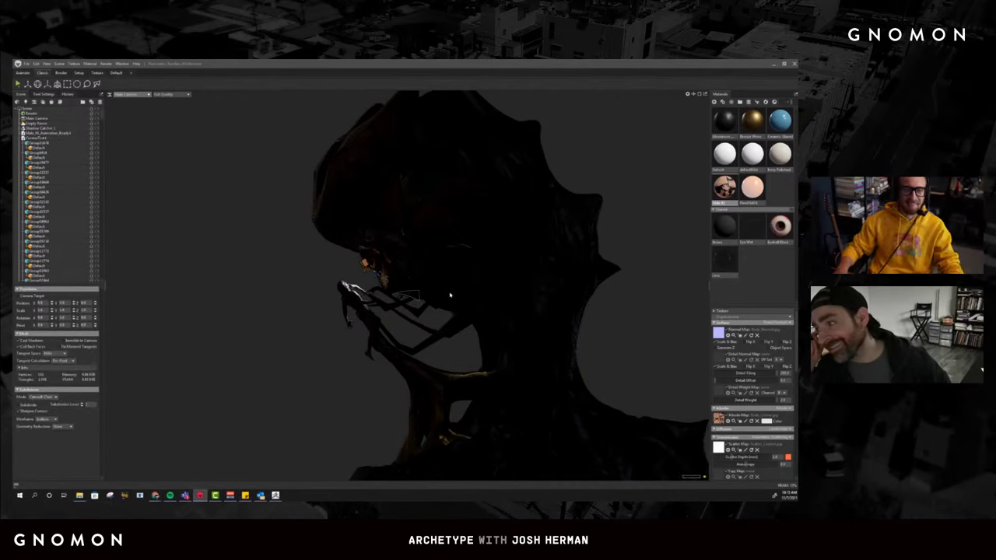
pyautogui.moveTo(447, 293); pyautogui.dragTo(641, 237)
pyautogui.click(648, 232)
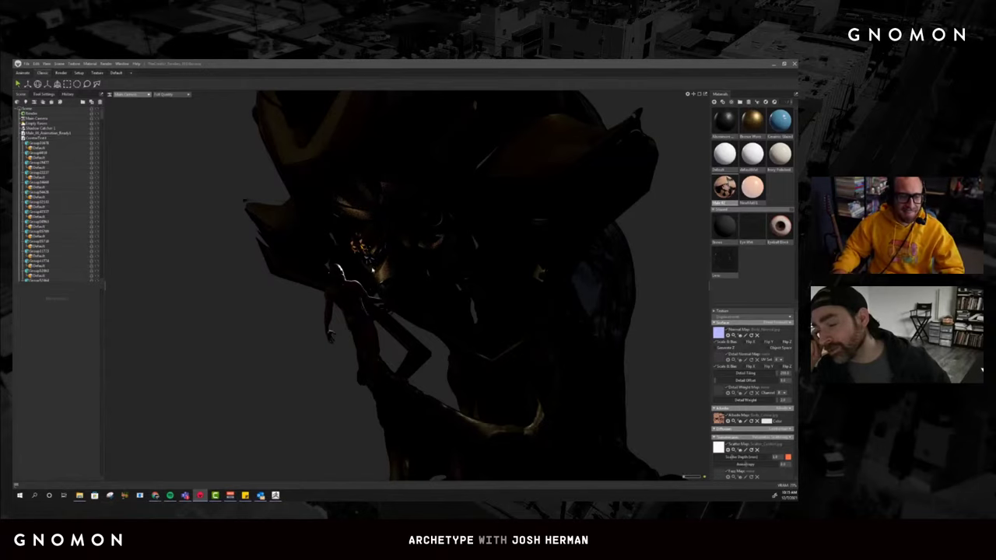
pyautogui.moveTo(360, 315); pyautogui.dragTo(391, 278)
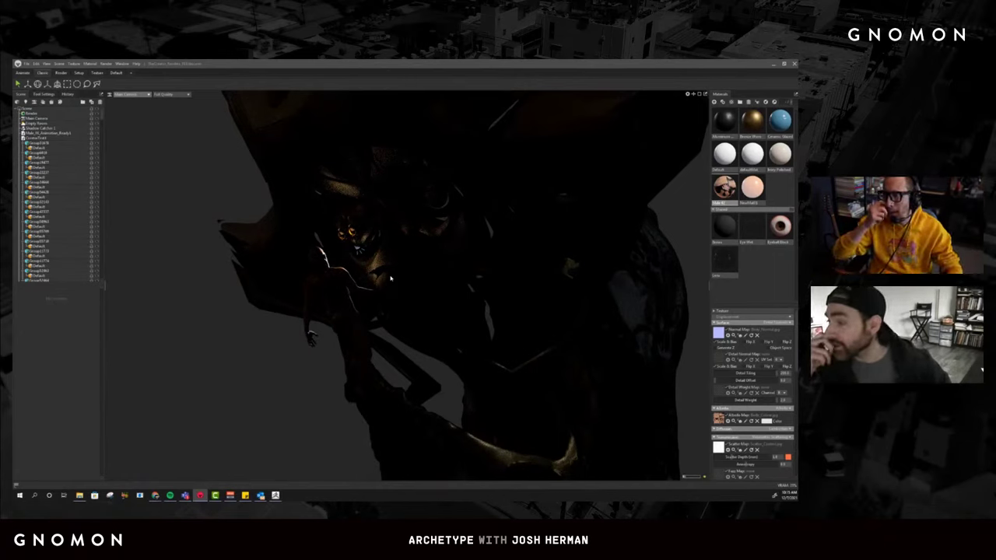
pyautogui.moveTo(279, 290); pyautogui.dragTo(320, 270)
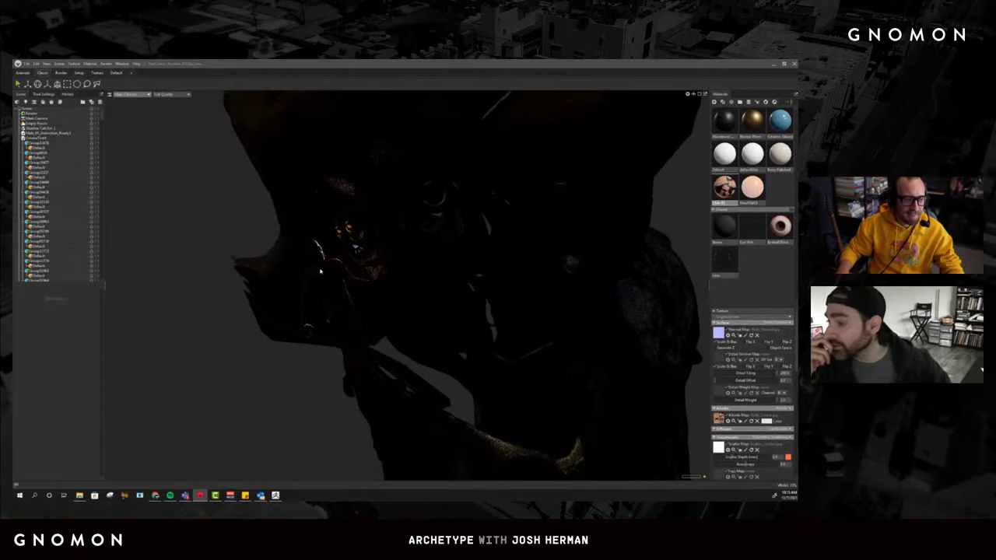
pyautogui.moveTo(203, 249); pyautogui.dragTo(193, 219)
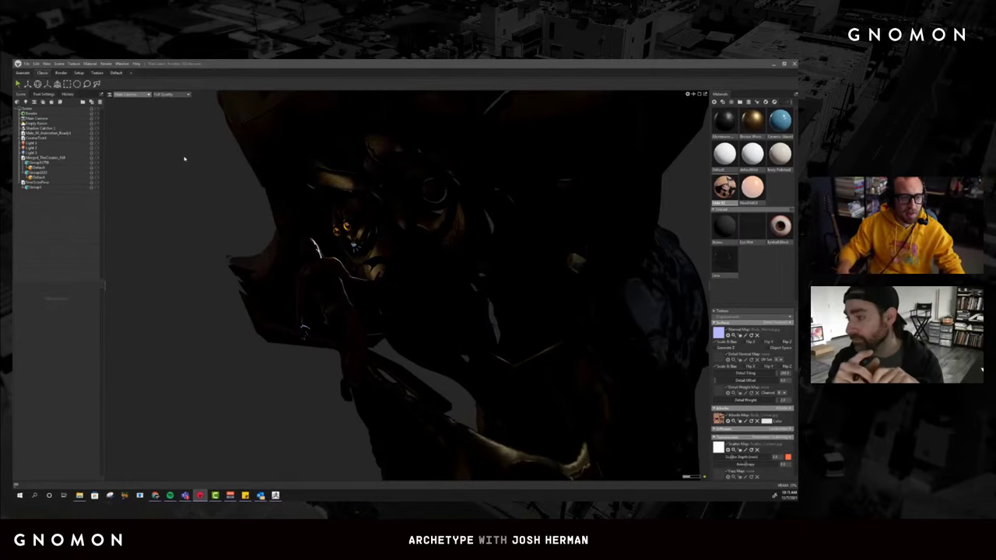
pyautogui.moveTo(519, 316); pyautogui.dragTo(438, 320)
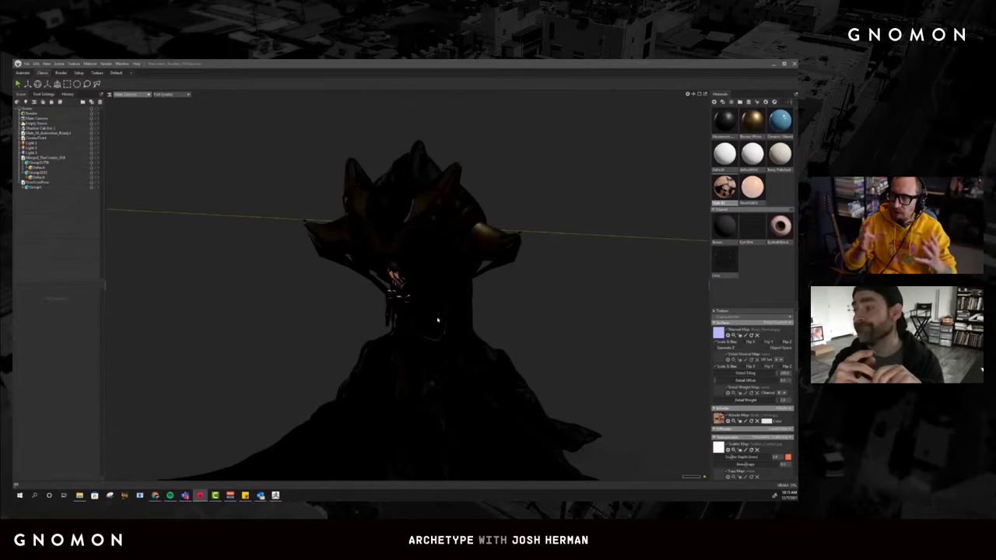
pyautogui.moveTo(299, 196); pyautogui.dragTo(405, 310)
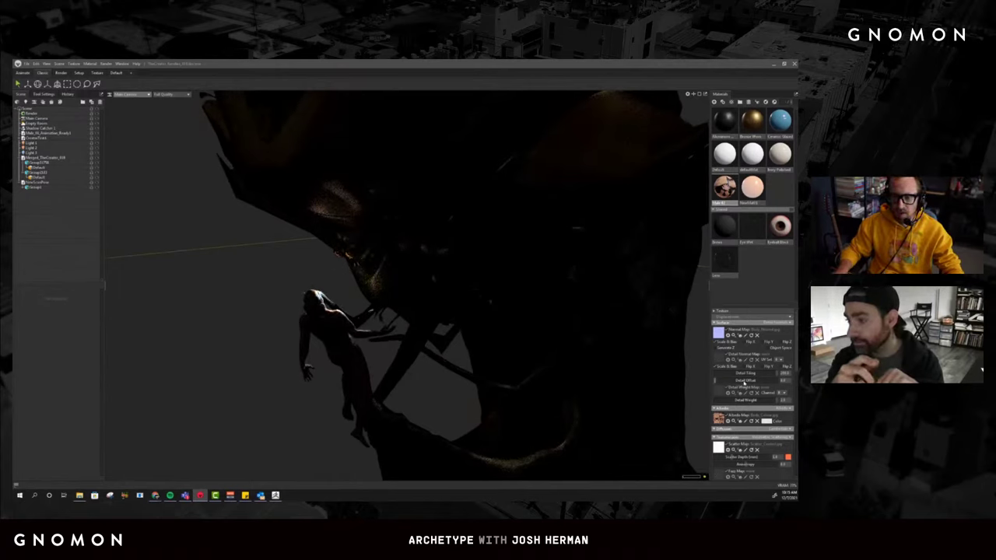
pyautogui.scroll(-8, 749, 382)
pyautogui.scroll(10, 749, 382)
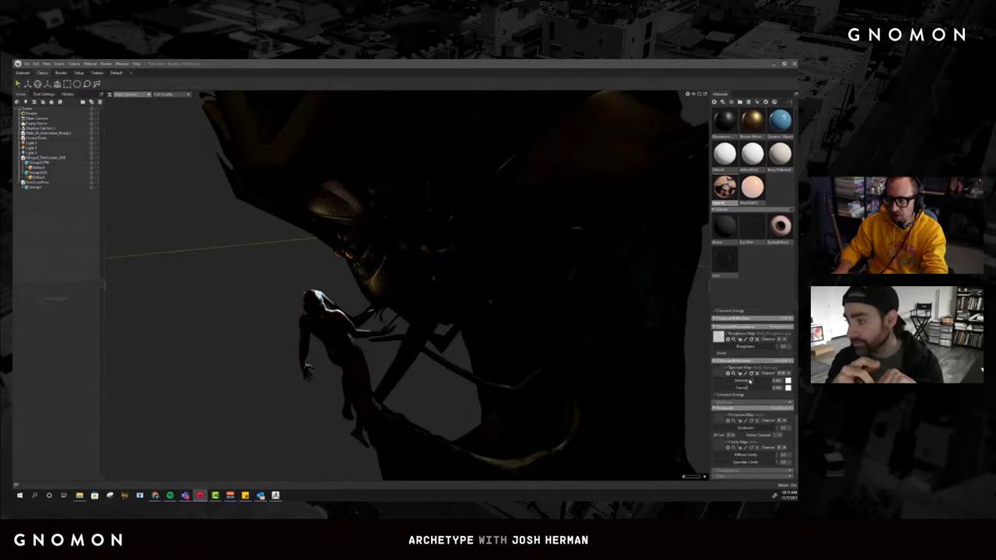
pyautogui.scroll(2, 749, 382)
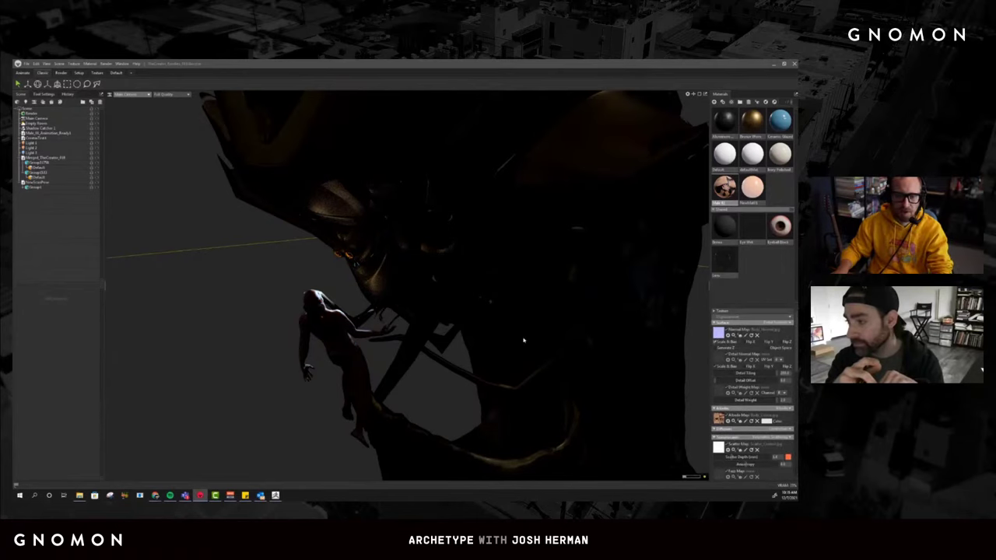
# Save the scene containing the creature and the re-posed human figure.
pyautogui.keyDown('shift'); pyautogui.moveTo(329, 279); pyautogui.dragTo(260, 292); pyautogui.keyUp('shift')
pyautogui.click(26, 63)
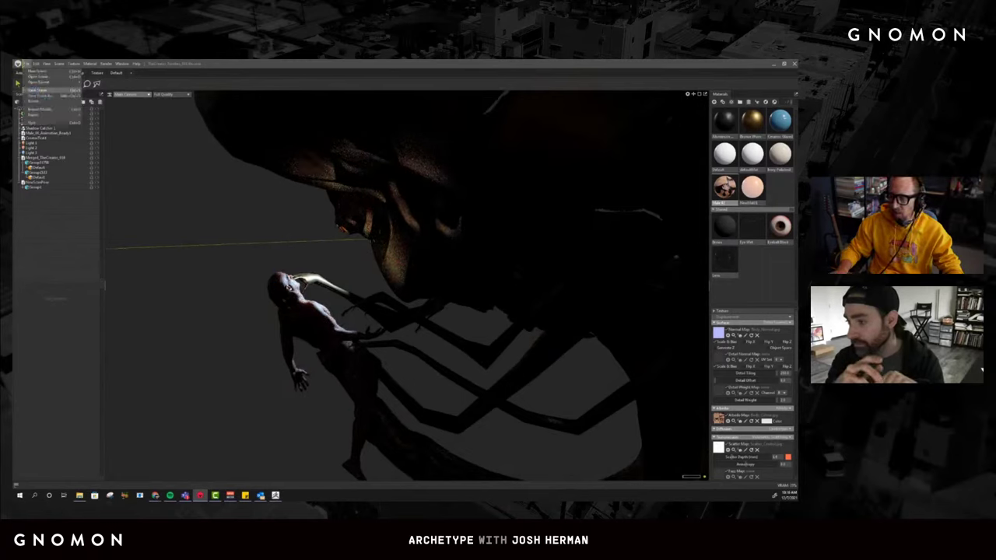
pyautogui.click(37, 90)
pyautogui.press('Return')
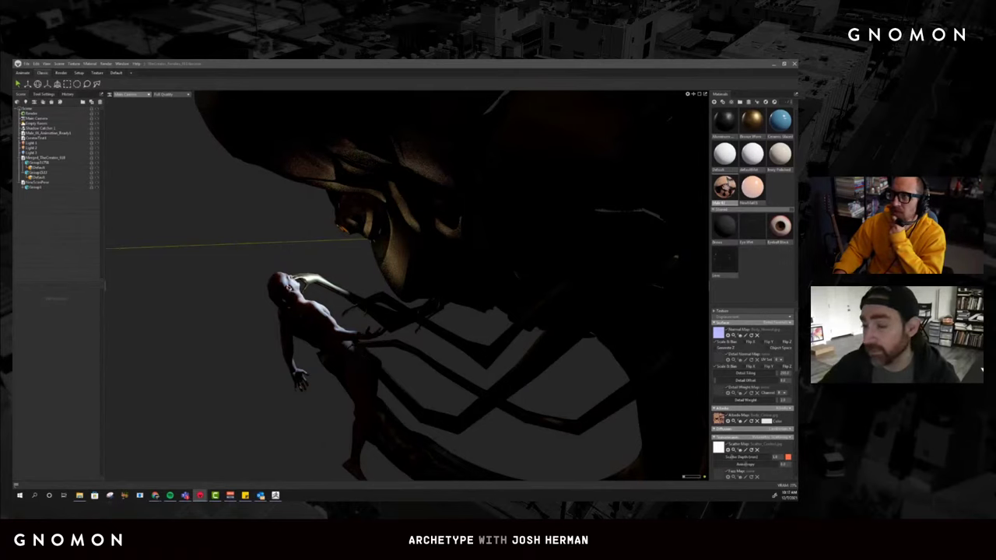
# Bring up the original male figure scene in its own full-size window and examine the skin rendering on his face.
pyautogui.moveTo(874, 231); pyautogui.dragTo(460, 150)
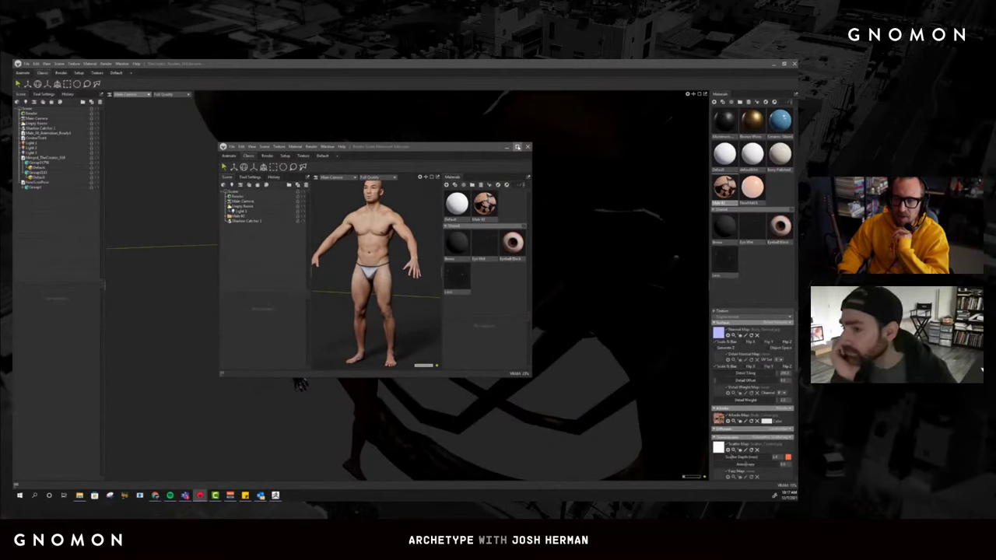
pyautogui.click(517, 147)
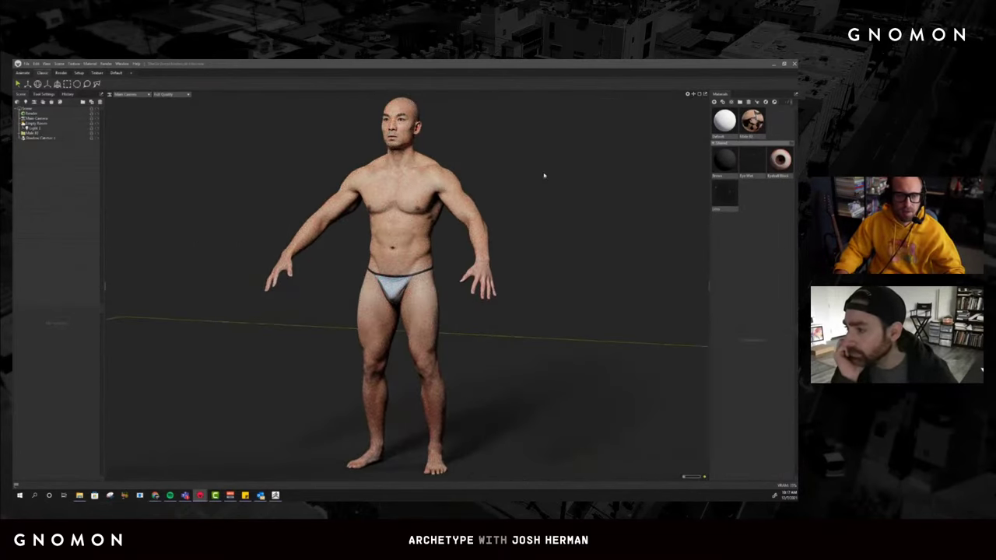
pyautogui.moveTo(544, 175); pyautogui.dragTo(454, 183)
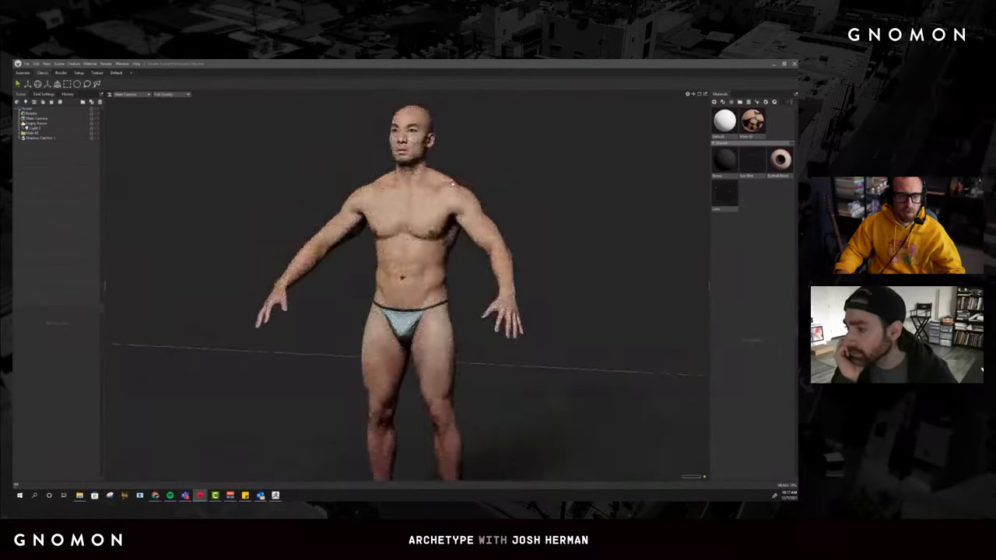
pyautogui.scroll(10, 454, 185)
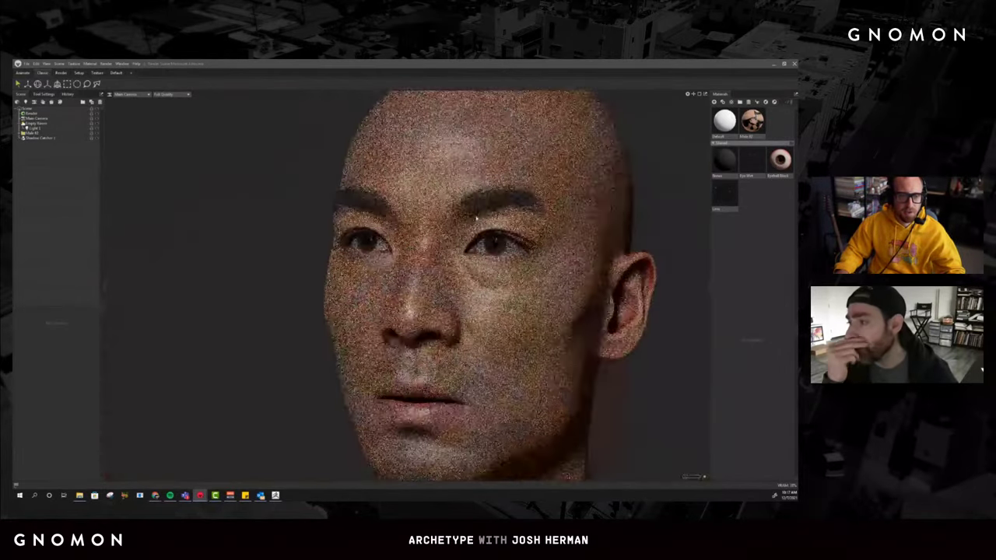
pyautogui.moveTo(477, 219); pyautogui.dragTo(613, 222)
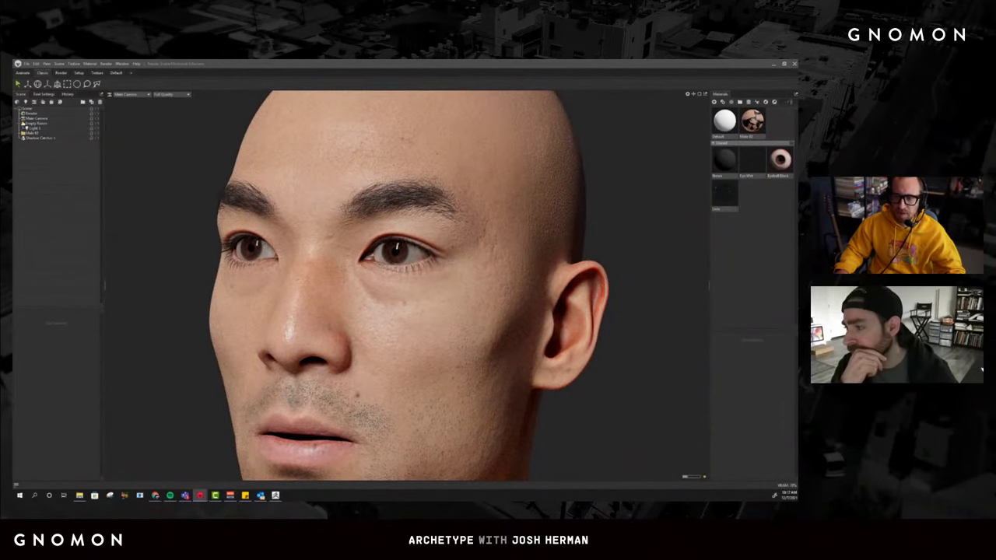
pyautogui.click(472, 310)
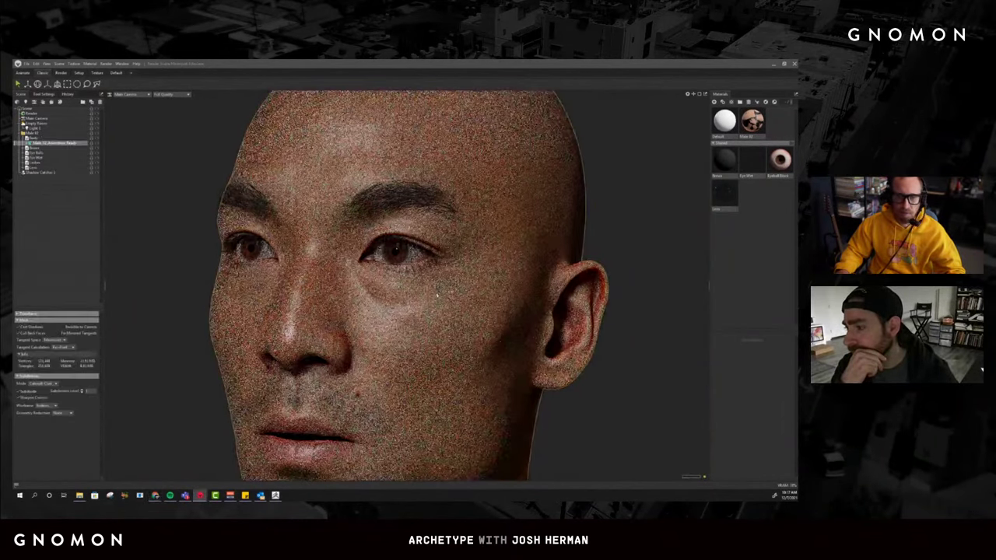
pyautogui.moveTo(472, 310); pyautogui.dragTo(618, 262)
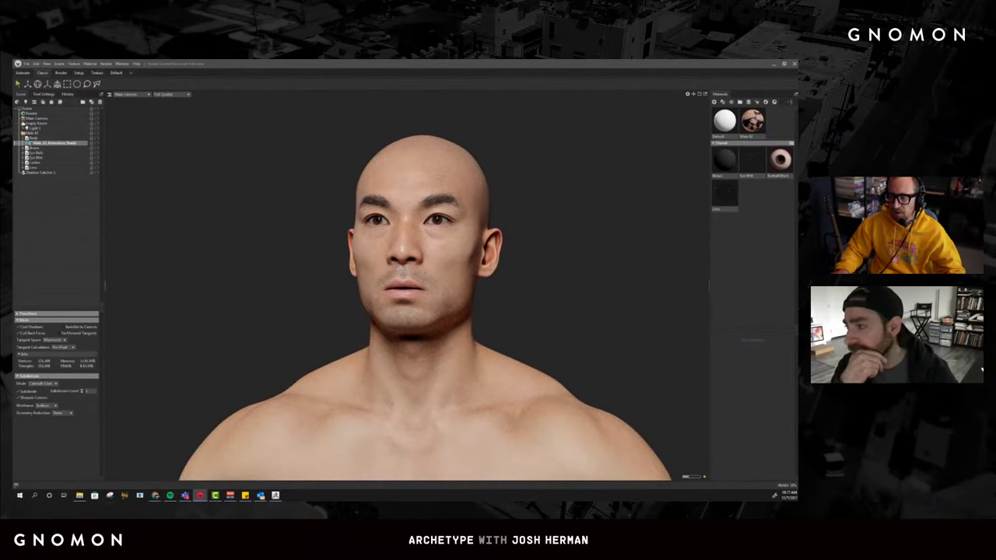
# Return to the creature scene and examine the re-posed figure's skin where the creature's hand touches his face.
pyautogui.hotkey('alt', 'Tab')
pyautogui.moveTo(266, 365); pyautogui.dragTo(585, 249)
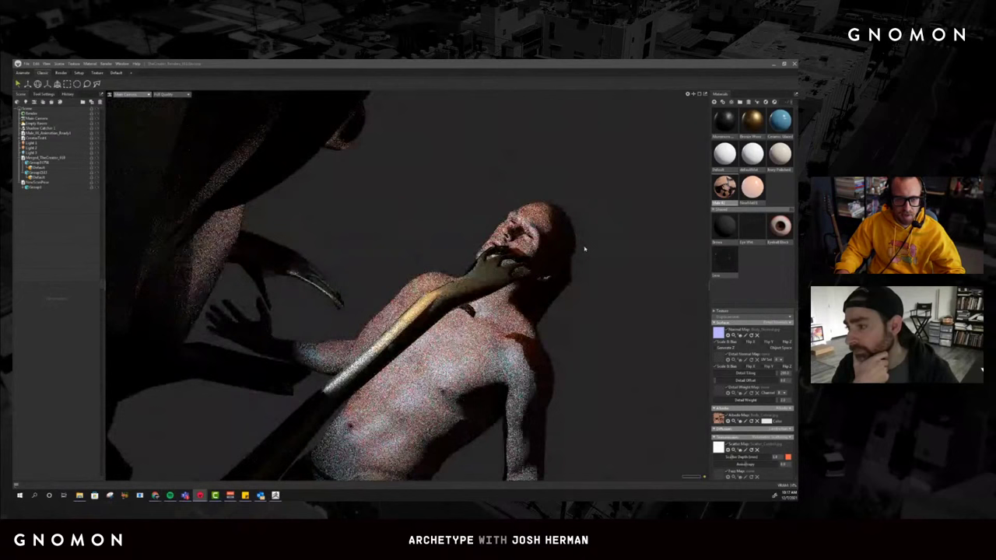
pyautogui.click(586, 309)
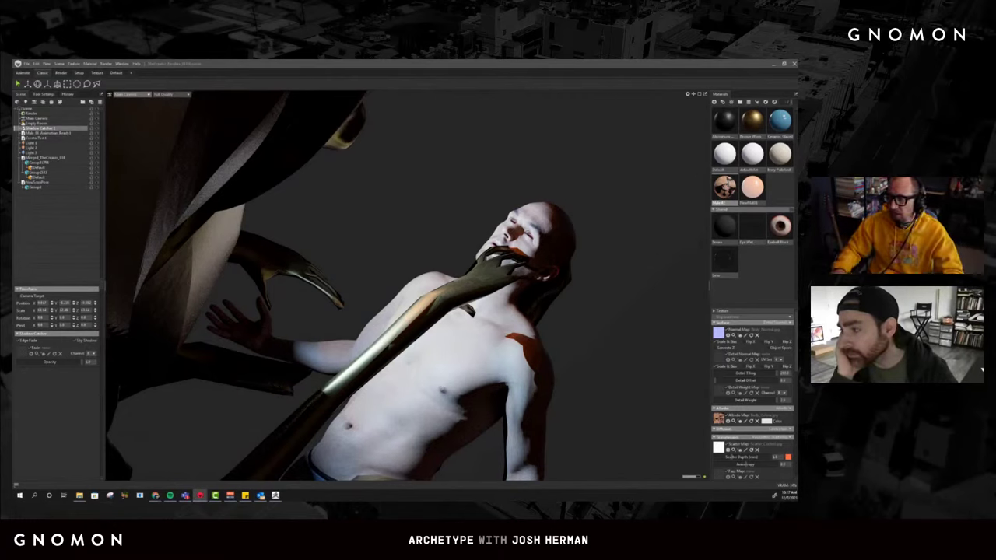
# Examine the original male figure's skin on the body, back, hand and head for comparison, then return to the creature scene.
pyautogui.hotkey('alt', 'Tab')
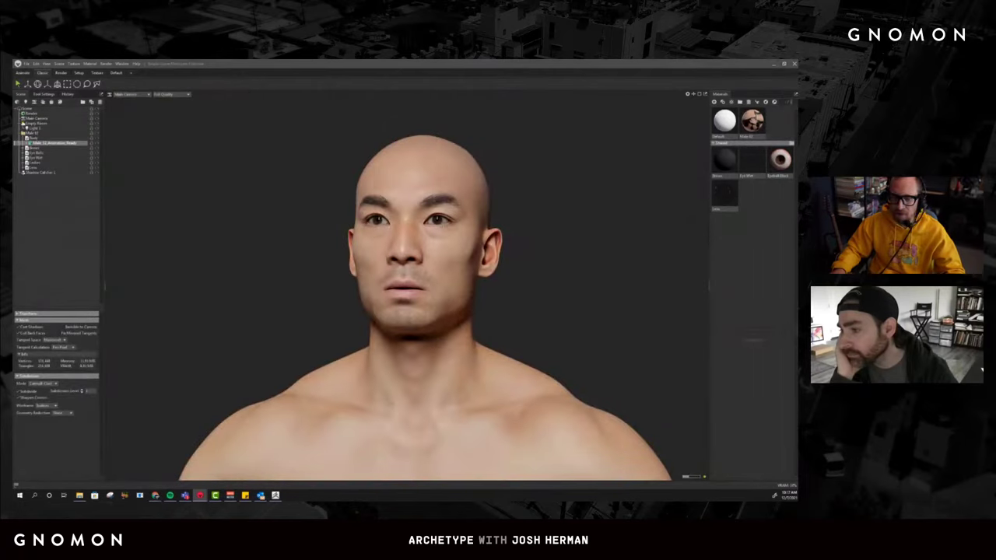
pyautogui.moveTo(474, 287); pyautogui.dragTo(454, 165)
pyautogui.scroll(-3, 436, 249)
pyautogui.scroll(2, 390, 181)
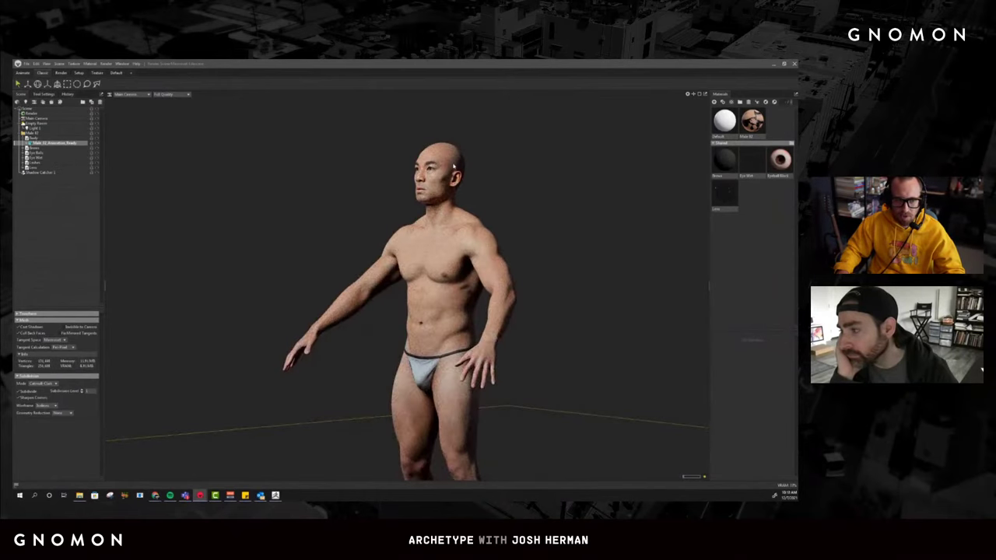
pyautogui.scroll(2, 370, 211)
pyautogui.moveTo(371, 211); pyautogui.dragTo(320, 250)
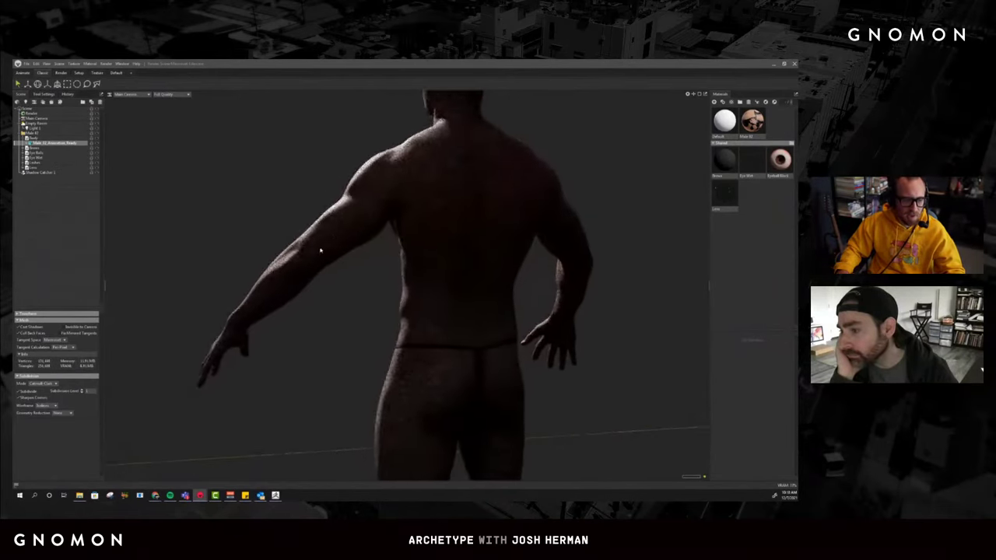
pyautogui.moveTo(320, 249); pyautogui.dragTo(416, 228, button='middle')
pyautogui.scroll(5, 415, 228)
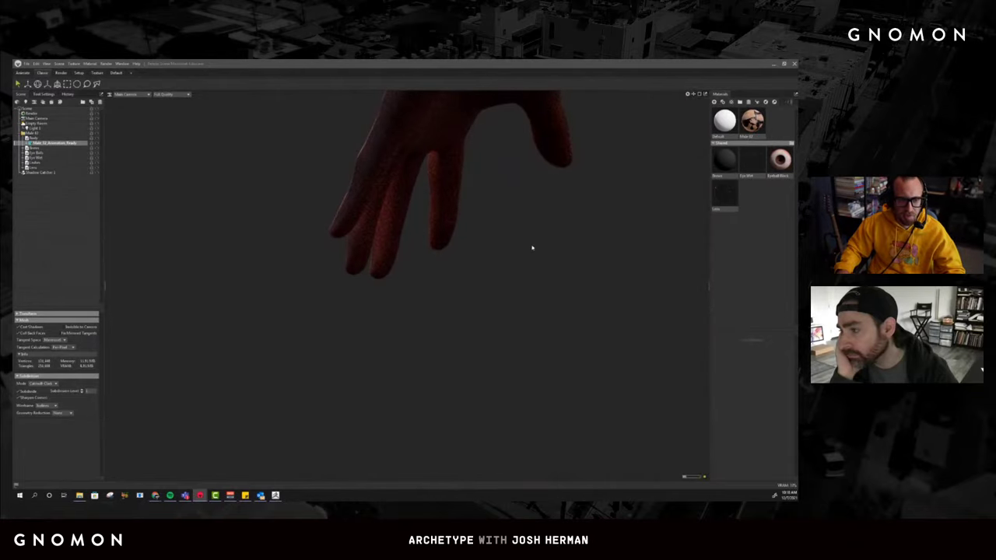
pyautogui.moveTo(532, 248); pyautogui.dragTo(546, 329)
pyautogui.scroll(-6, 513, 258)
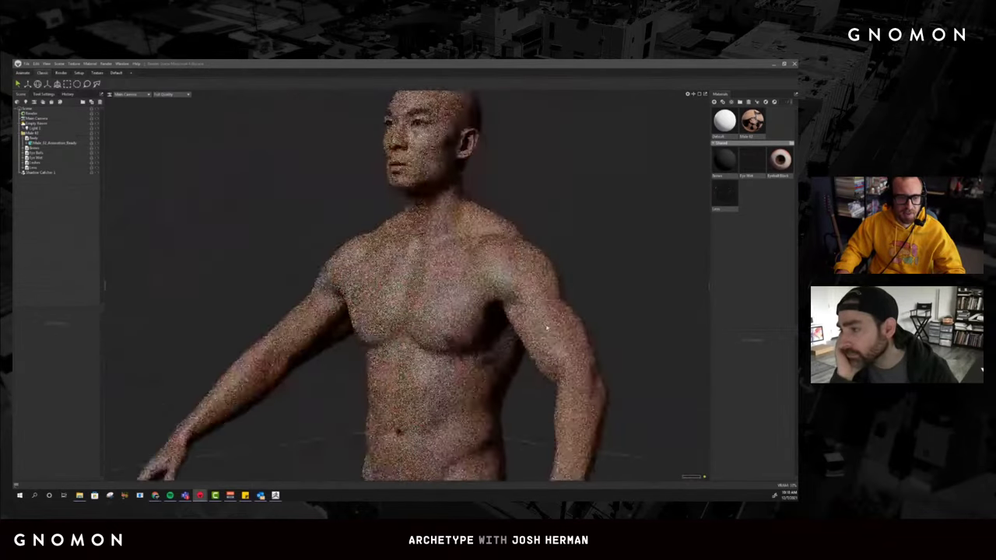
pyautogui.scroll(5, 485, 280)
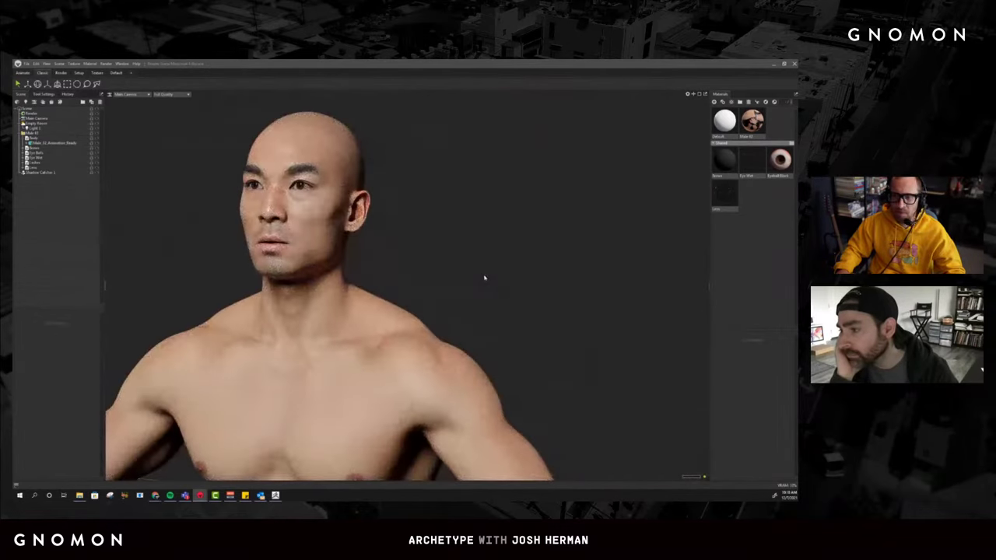
pyautogui.moveTo(495, 271); pyautogui.dragTo(393, 283)
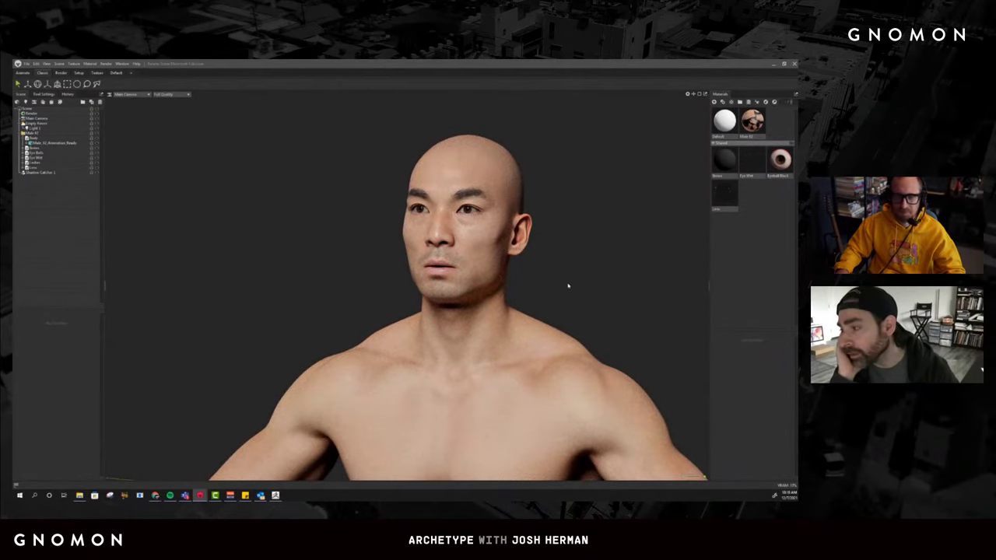
pyautogui.click(773, 64)
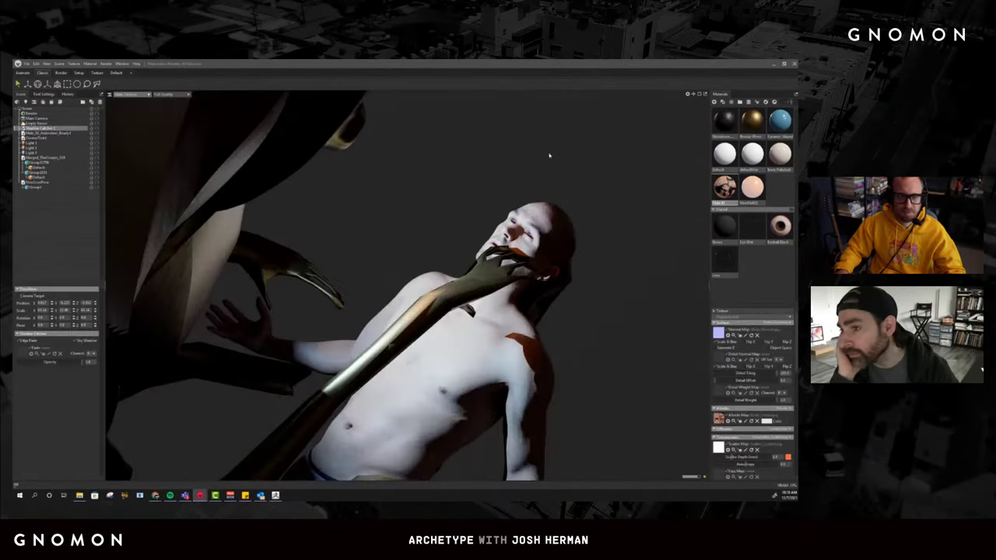
pyautogui.moveTo(403, 150); pyautogui.dragTo(435, 227)
# Switch to ZBrush, show the creature's subtools and isolate the active one for inspection.
pyautogui.click(265, 495)
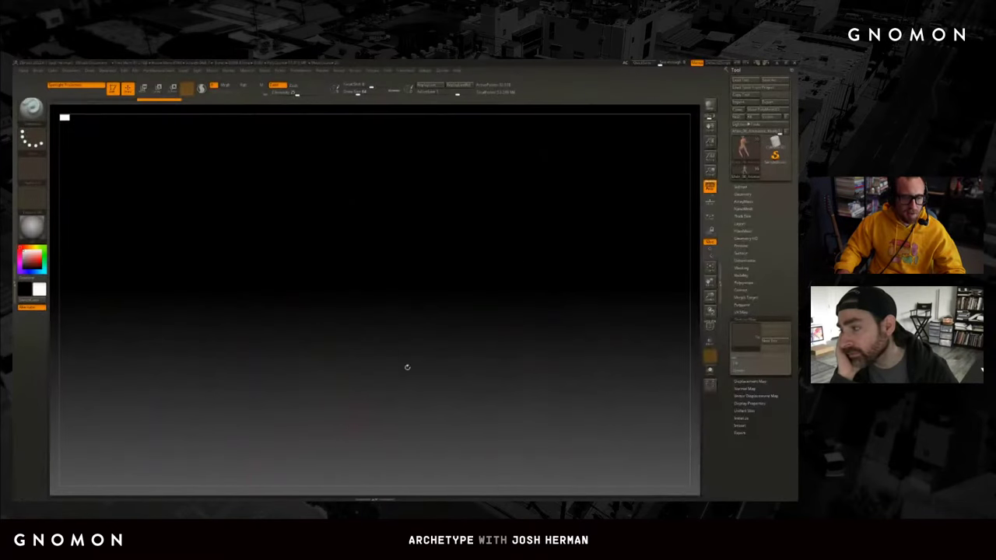
pyautogui.moveTo(509, 323)
pyautogui.mouseDown()
pyautogui.moveTo(529, 273)
pyautogui.moveTo(584, 273)
pyautogui.moveTo(633, 296)
pyautogui.moveTo(692, 257)
pyautogui.mouseUp()
pyautogui.click(742, 187)
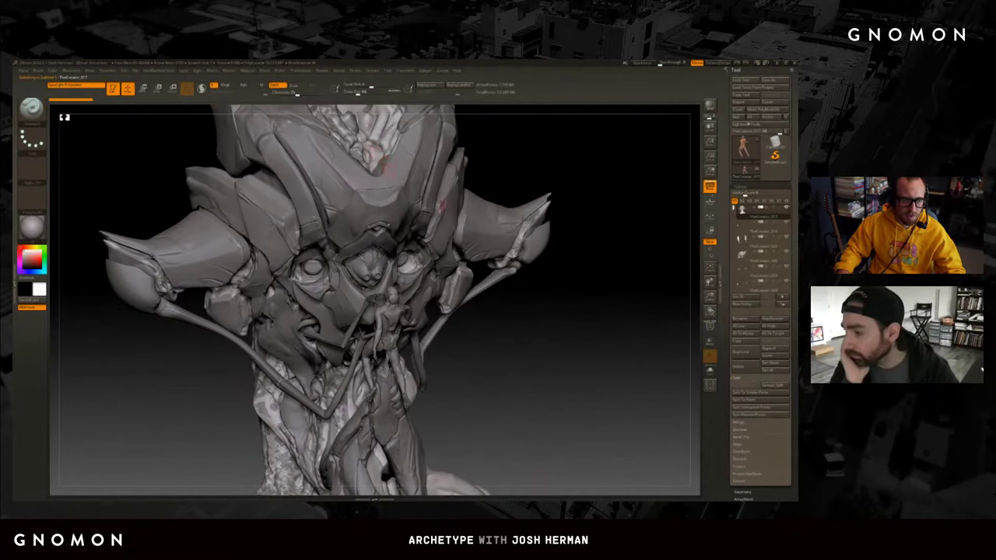
pyautogui.click(709, 370)
pyautogui.hotkey('ctrl', 'shift')
pyautogui.moveTo(591, 324); pyautogui.dragTo(617, 322)
pyautogui.scroll(-3, 747, 256)
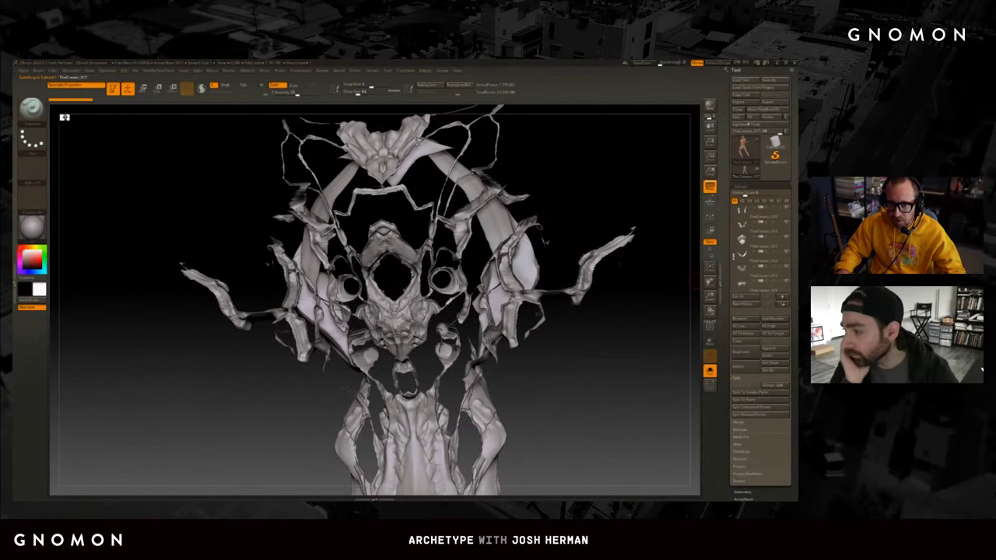
# Isolate the TheCreator_010 subtool, examine the sculpted head from the side and front, and show all subtools again.
pyautogui.moveTo(747, 269)
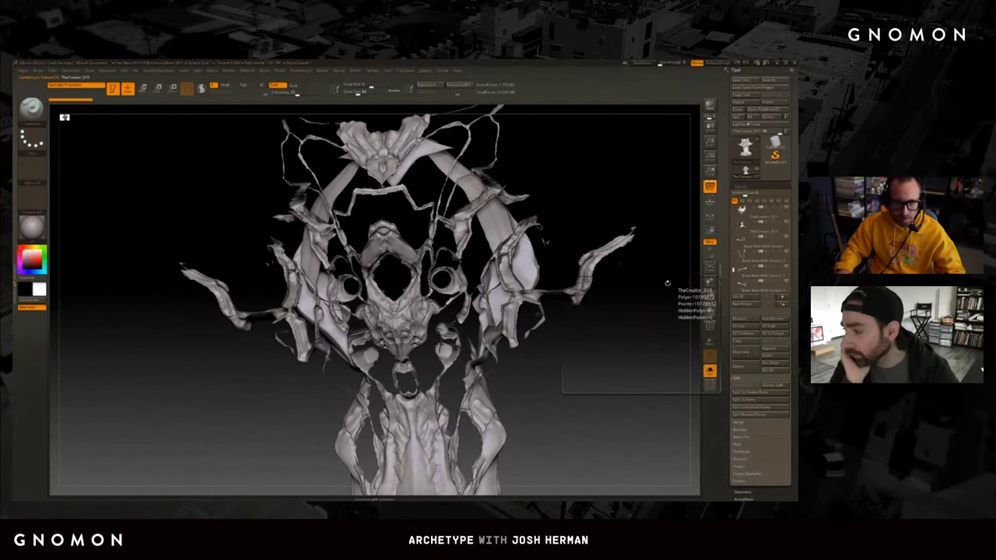
pyautogui.hotkey('alt', 'Down')
pyautogui.moveTo(641, 313)
pyautogui.mouseDown()
pyautogui.moveTo(617, 344)
pyautogui.moveTo(574, 350)
pyautogui.moveTo(596, 345)
pyautogui.moveTo(648, 377)
pyautogui.moveTo(632, 371)
pyautogui.mouseUp()
pyautogui.click(710, 370)
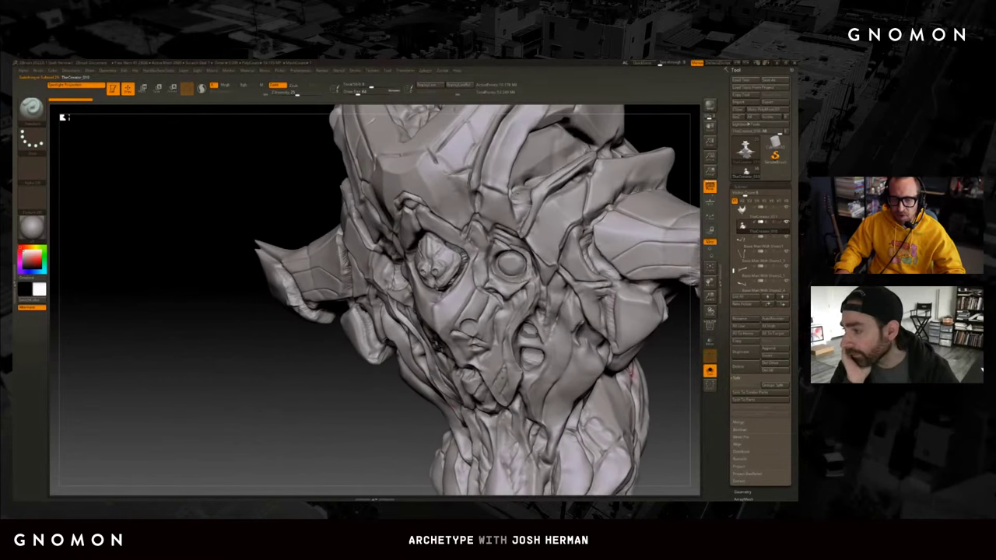
pyautogui.moveTo(359, 417); pyautogui.dragTo(442, 288)
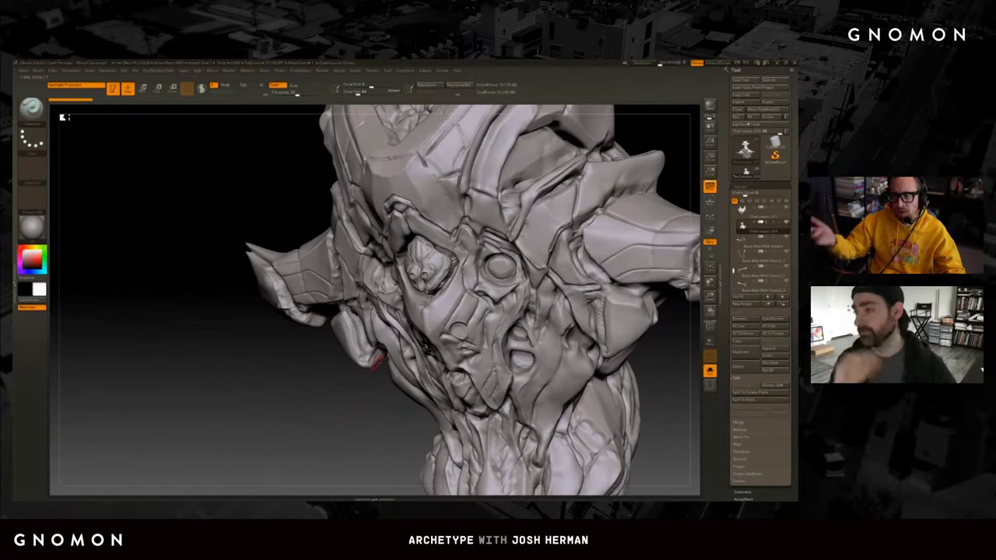
pyautogui.moveTo(374, 404)
pyautogui.mouseDown()
pyautogui.moveTo(444, 391)
pyautogui.moveTo(535, 413)
pyautogui.moveTo(569, 394)
pyautogui.moveTo(553, 402)
pyautogui.mouseUp()
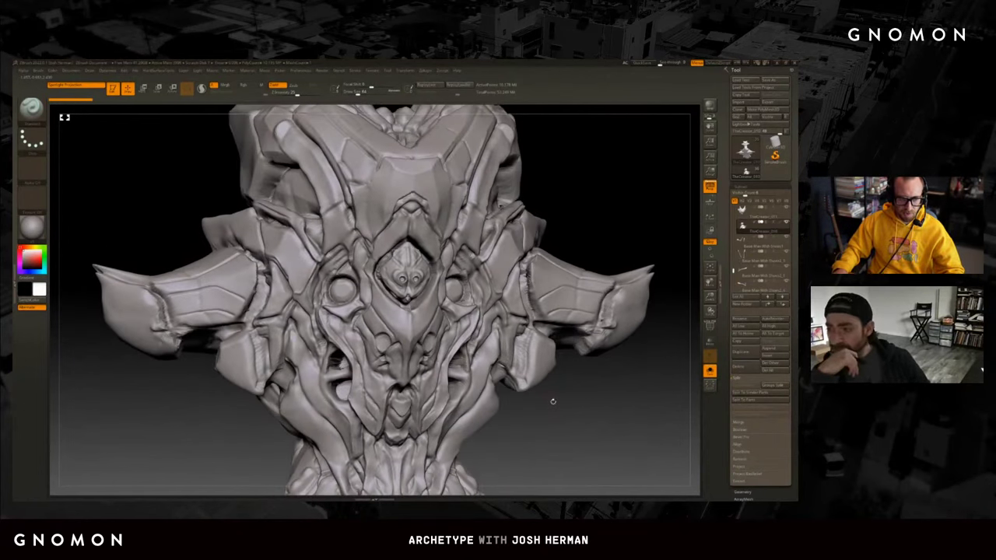
pyautogui.hotkey('alt', 's')
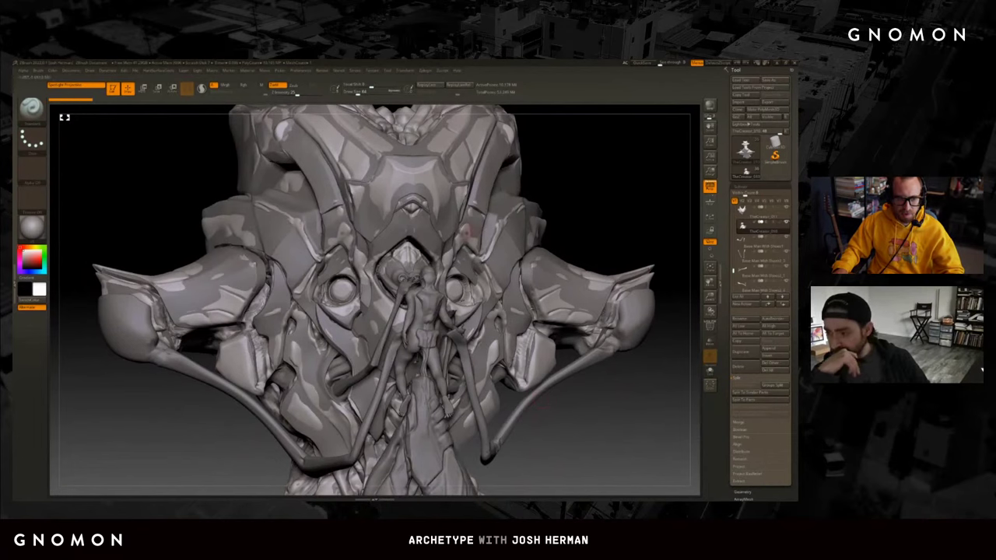
# Select the thin arm subtool reaching towards the human figure and examine the arms and face from the side.
pyautogui.keyDown('alt'); pyautogui.click(417, 311); pyautogui.keyUp('alt')
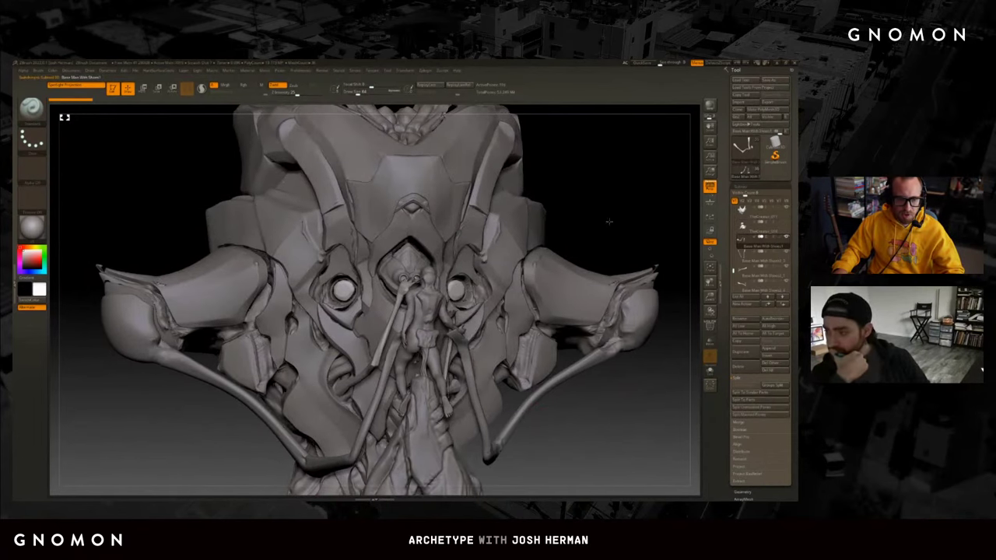
pyautogui.moveTo(552, 405); pyautogui.dragTo(607, 401)
pyautogui.moveTo(259, 390); pyautogui.dragTo(360, 373)
pyautogui.moveTo(300, 343)
pyautogui.mouseDown()
pyautogui.moveTo(459, 349)
pyautogui.moveTo(536, 326)
pyautogui.moveTo(553, 303)
pyautogui.mouseUp()
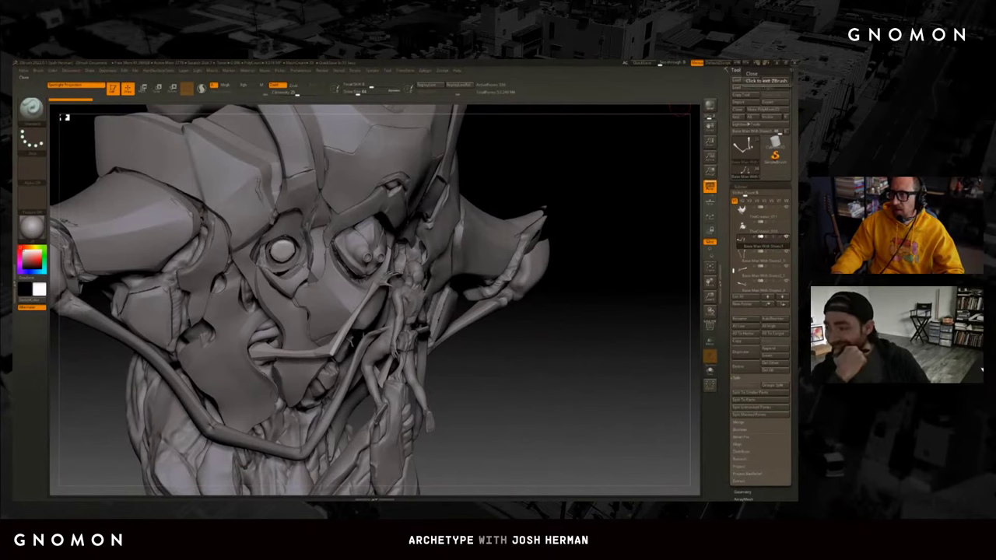
# Switch to the artist's ArtStation portfolio in the browser and view the Age of Ultron concept, Groot Final Concept and Surfer Color artworks.
pyautogui.hotkey('alt', 'Tab')
pyautogui.scroll(-4, 364, 149)
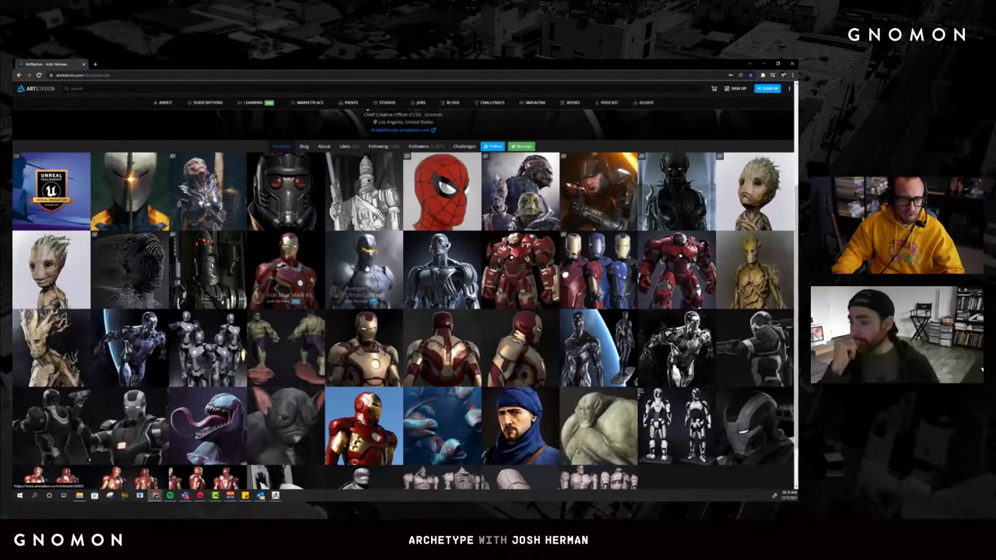
pyautogui.click(363, 268)
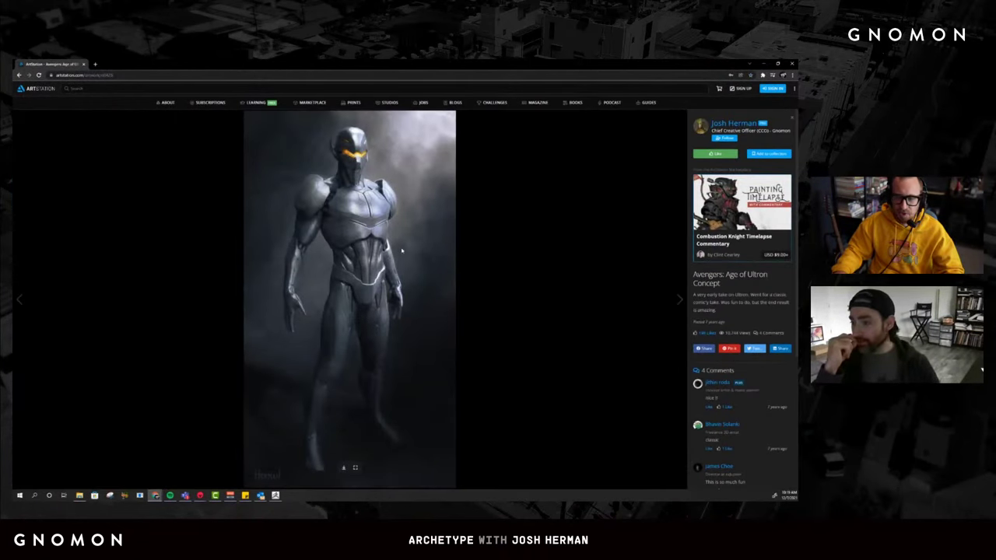
pyautogui.press('Escape')
pyautogui.click(364, 253)
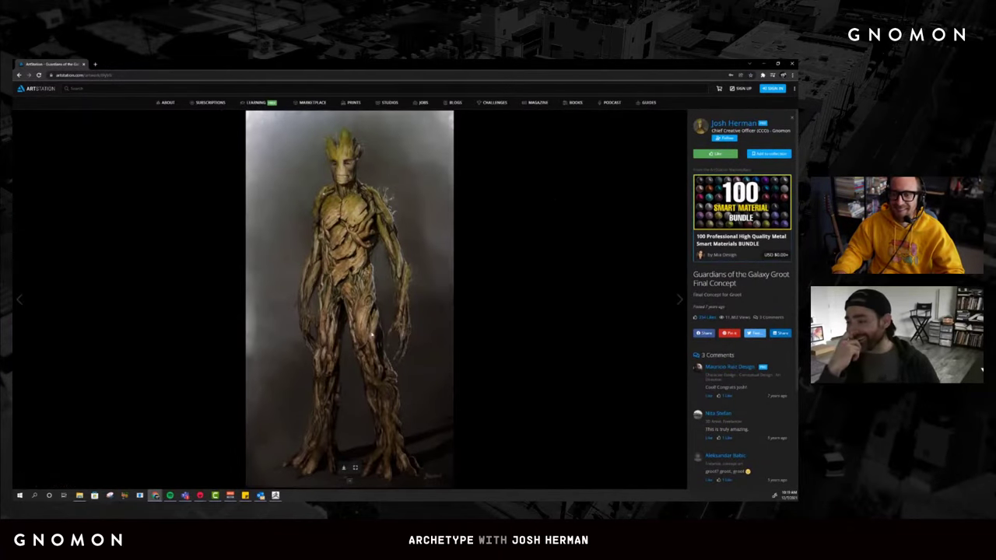
pyautogui.press('Escape')
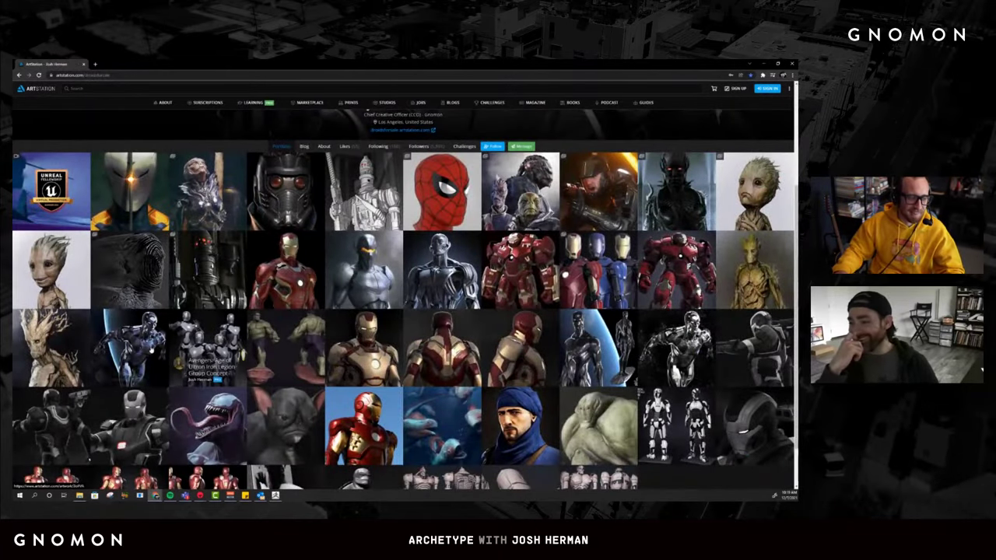
pyautogui.click(142, 350)
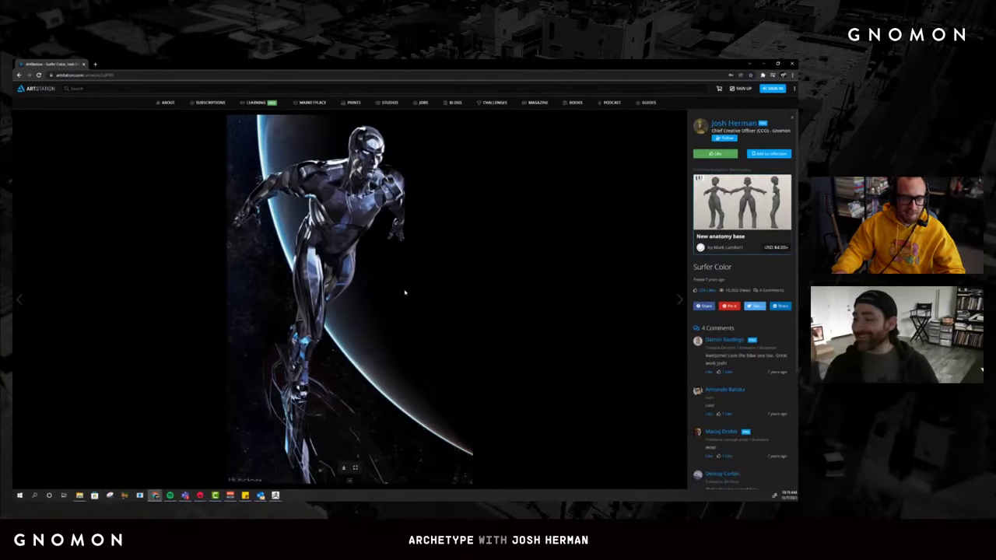
pyautogui.click(441, 336)
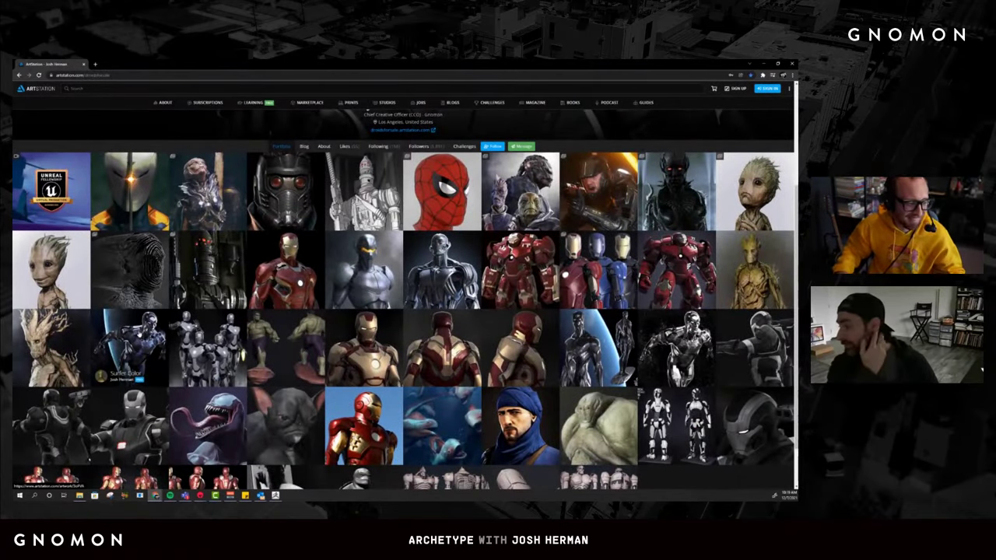
# Open the Surfer Color artwork again for a full-size look and return to the portfolio grid.
pyautogui.click(137, 329)
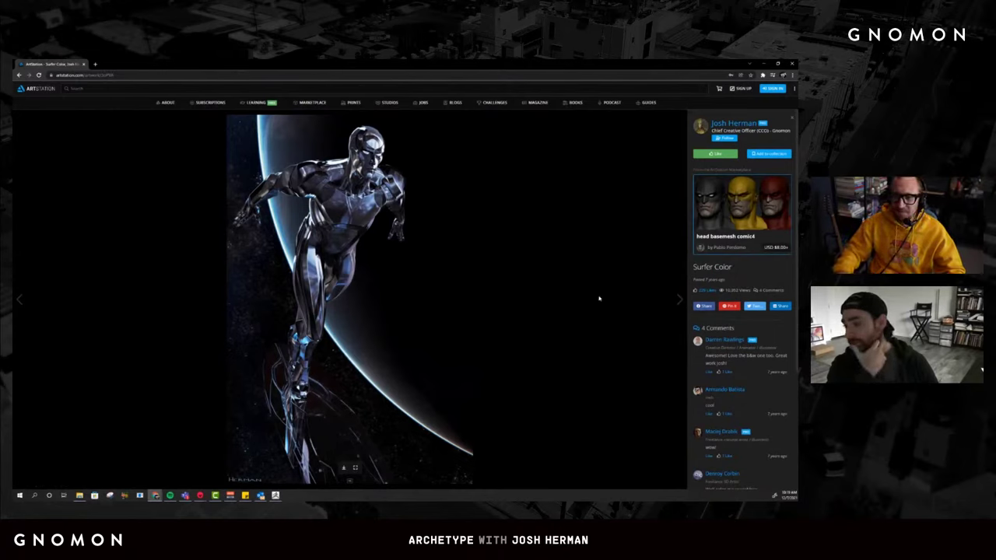
pyautogui.click(598, 187)
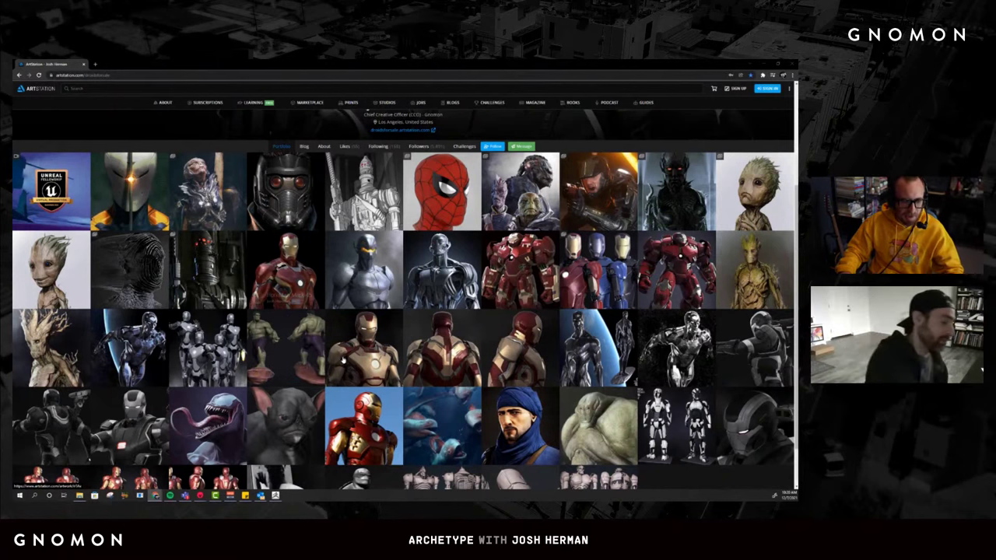
# Switch to Marmoset Toolbag, view the bald male bust scene, and bring up the creature scene to examine it from the side.
pyautogui.moveTo(274, 495)
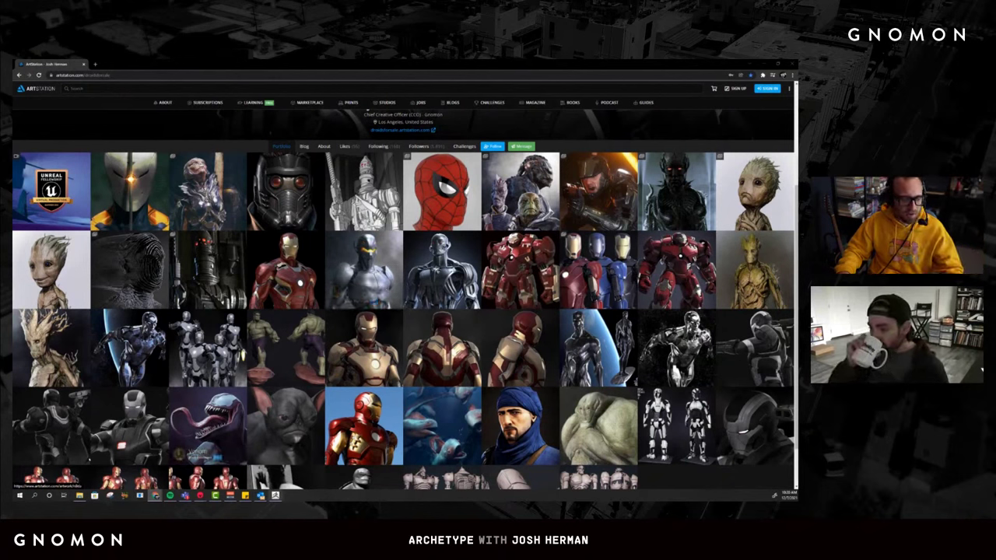
pyautogui.moveTo(200, 496)
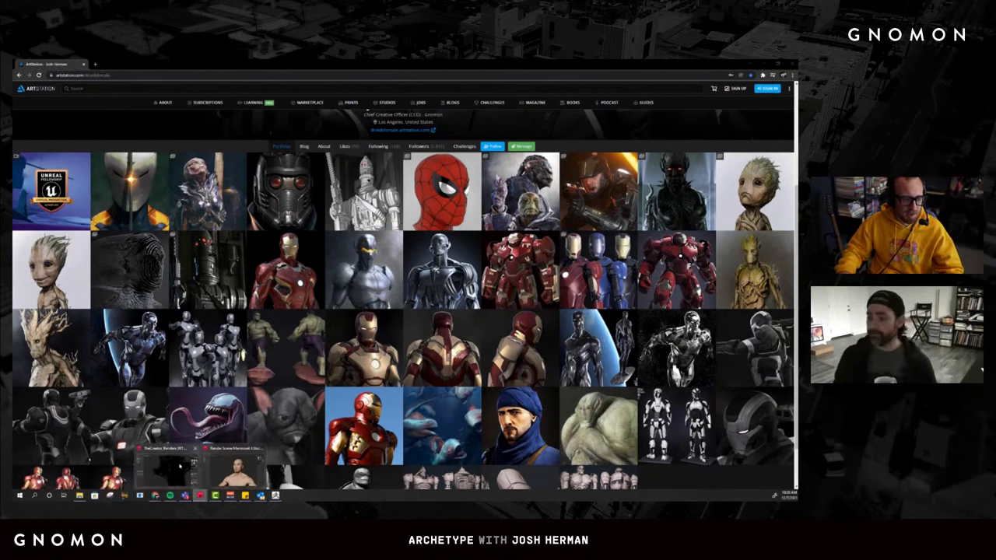
pyautogui.click(235, 466)
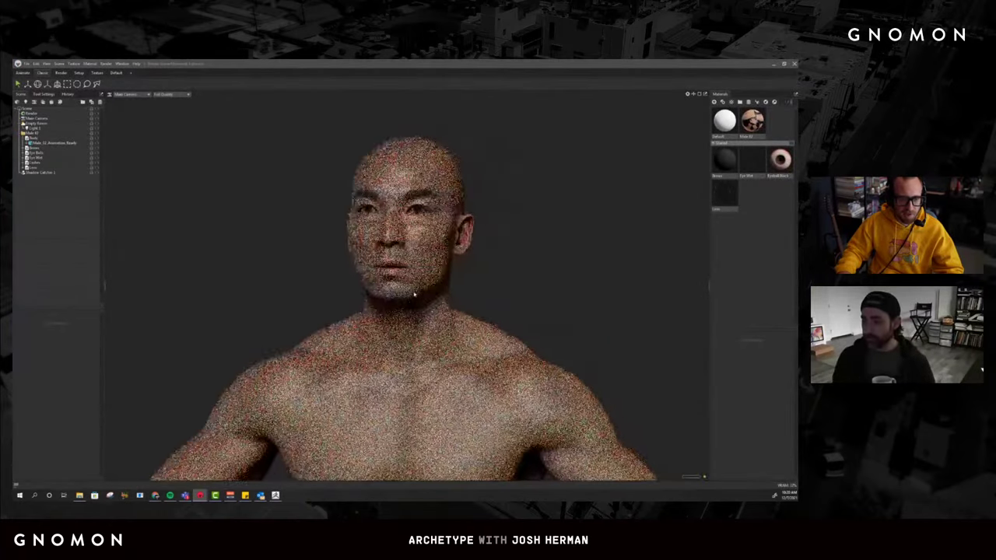
pyautogui.moveTo(200, 495)
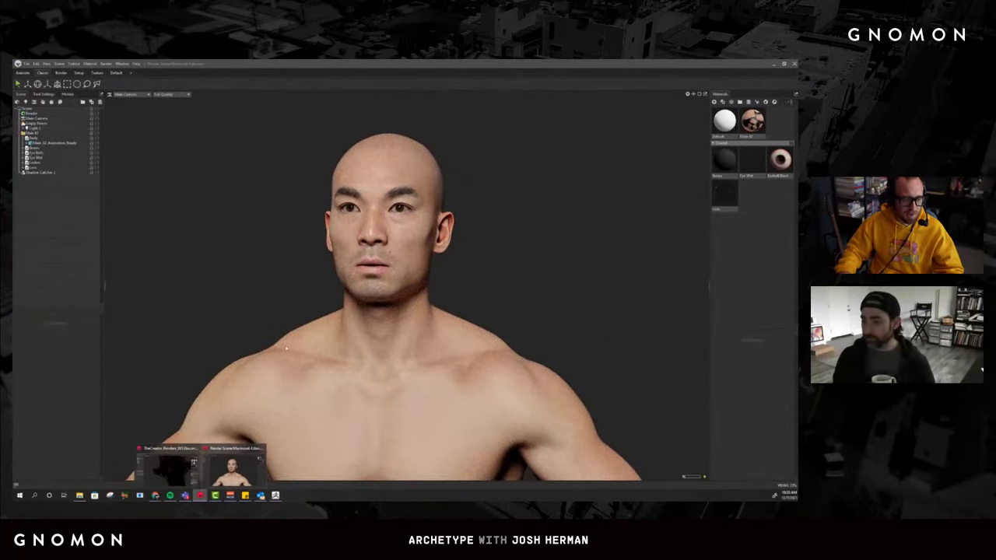
pyautogui.click(167, 466)
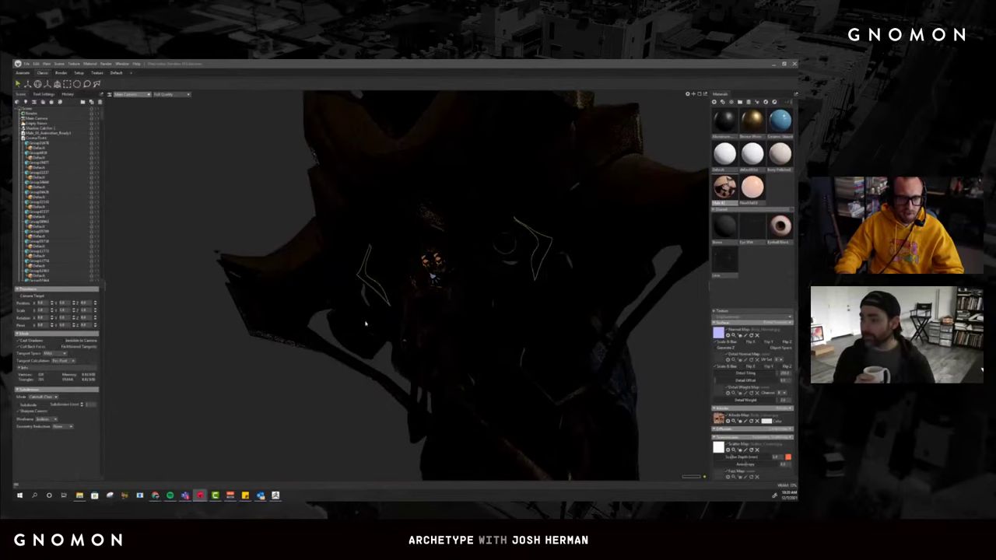
pyautogui.moveTo(318, 391); pyautogui.dragTo(292, 388)
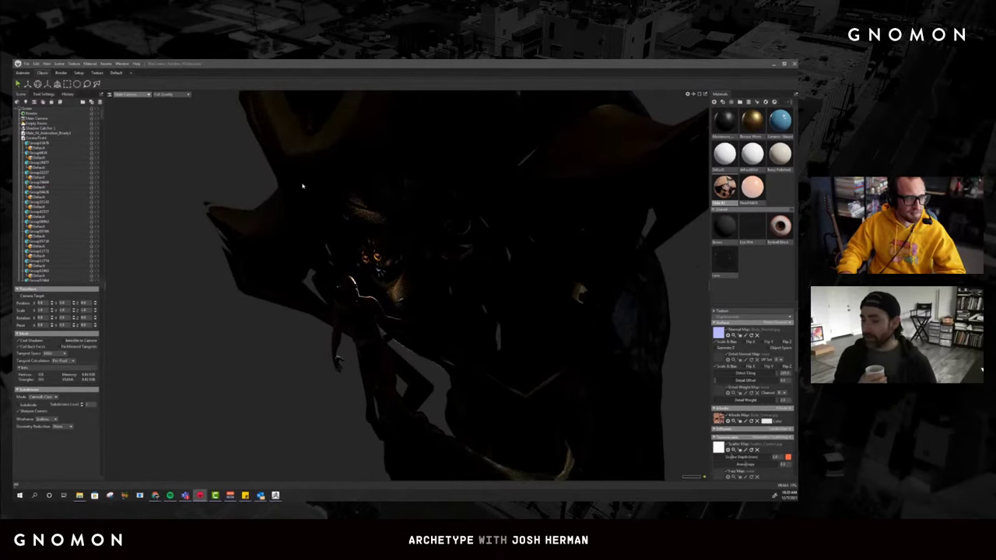
pyautogui.moveTo(355, 222); pyautogui.dragTo(329, 262)
# Select the blue spot light, Light 3, shining on the human figure and duplicate it.
pyautogui.click(384, 273)
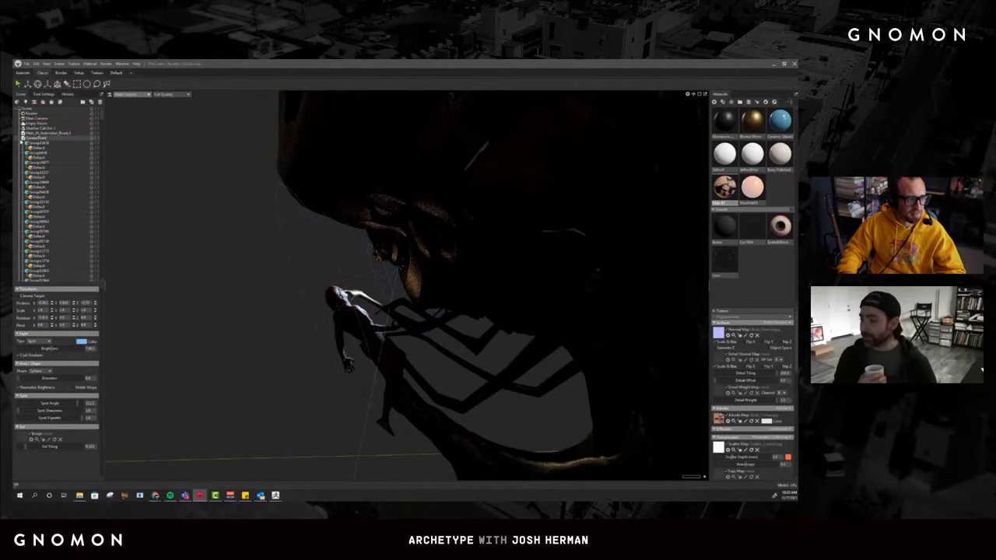
pyautogui.rightClick(71, 154)
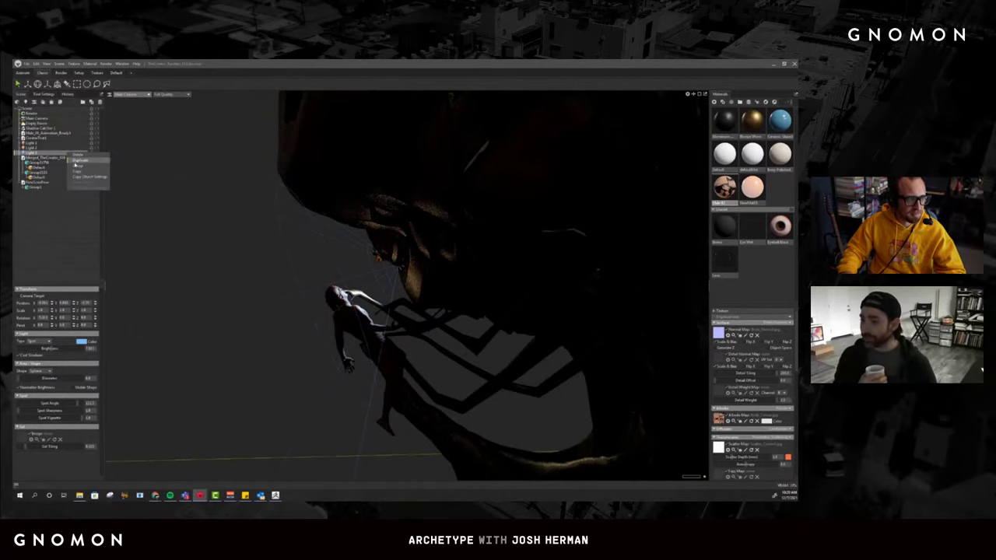
pyautogui.click(78, 160)
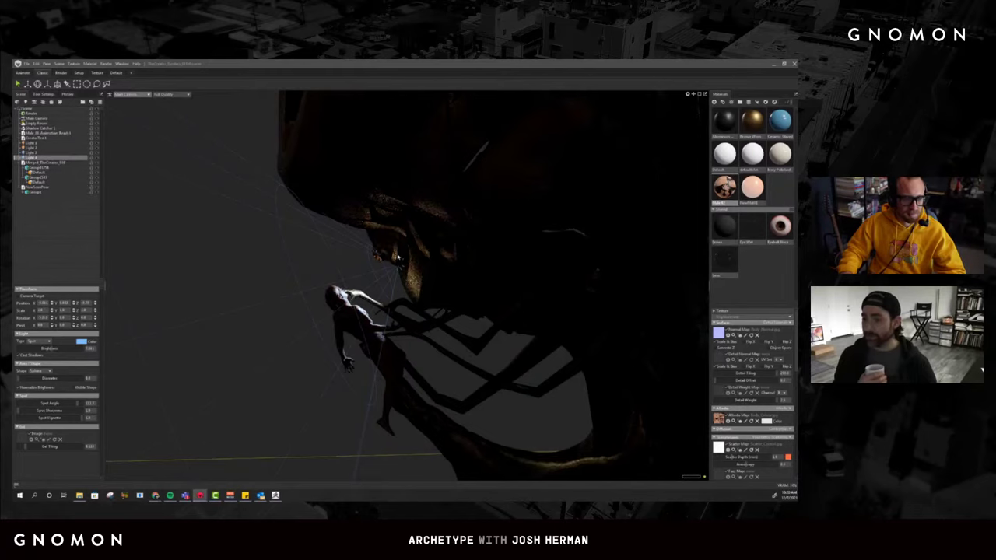
# Move the duplicated blue spot light in front of and below the human figure and rotate it to re-aim its beam.
pyautogui.moveTo(373, 256); pyautogui.dragTo(253, 311)
pyautogui.press('e')
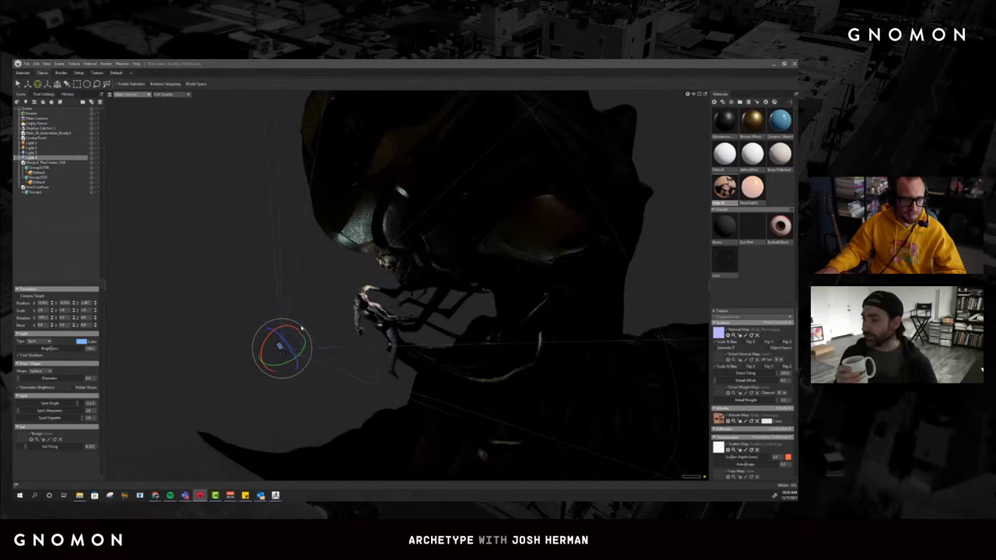
pyautogui.moveTo(294, 336); pyautogui.dragTo(292, 247)
pyautogui.click(267, 200)
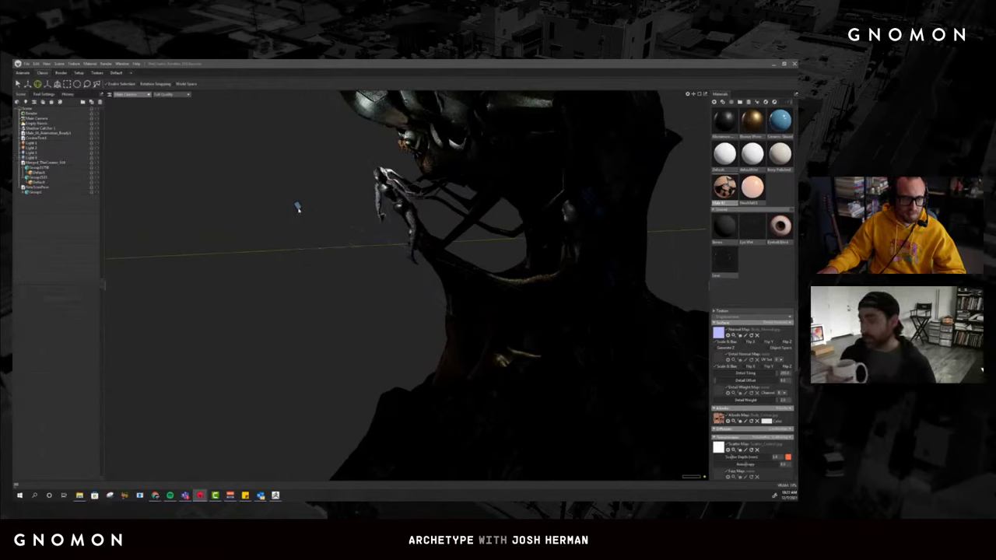
# Move the duplicated spot light farther away from the figures and lower in the scene.
pyautogui.click(295, 207)
pyautogui.press('w')
pyautogui.moveTo(276, 222); pyautogui.dragTo(124, 312)
pyautogui.click(171, 313)
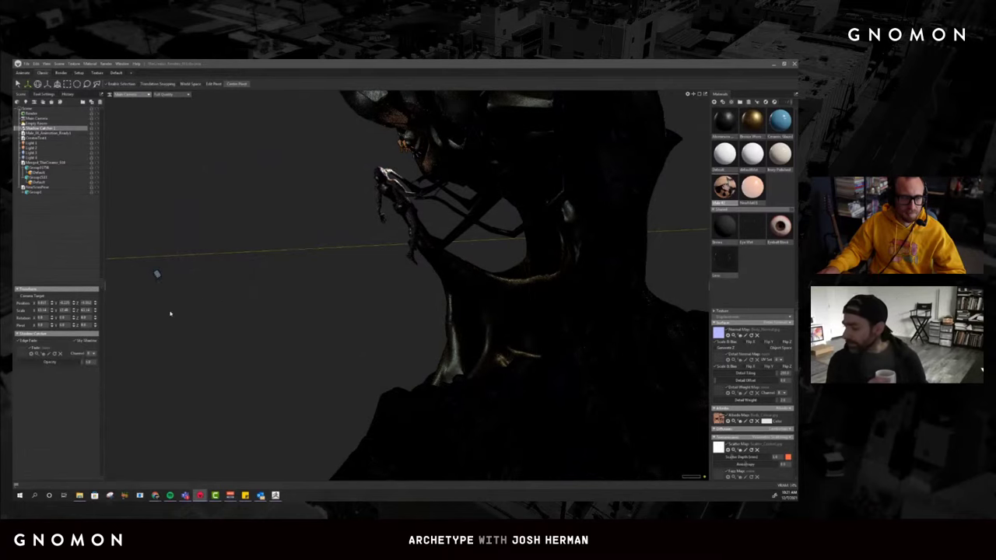
pyautogui.click(157, 275)
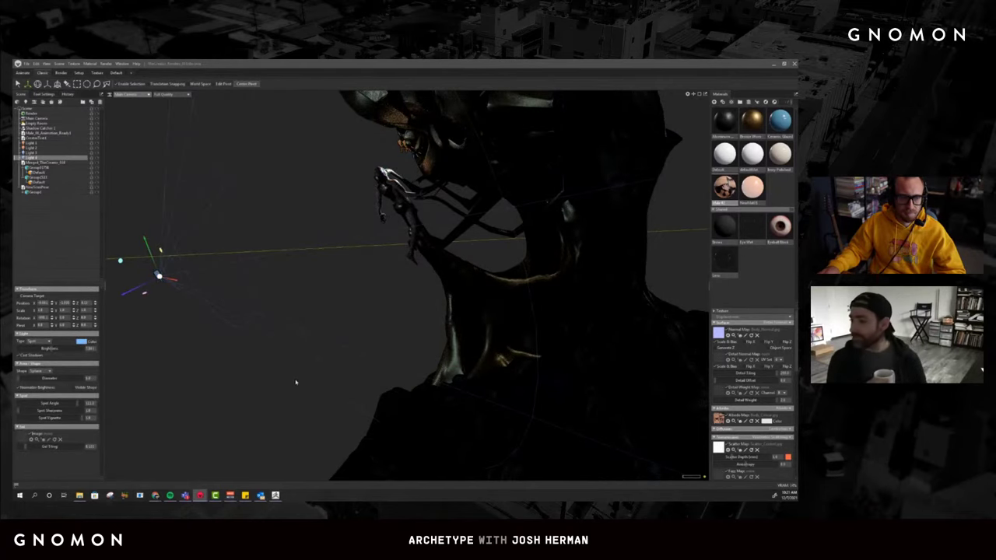
# Examine the new lighting on the human figure, the thin arms and the creature's face from the opposite side.
pyautogui.moveTo(296, 381)
pyautogui.mouseDown()
pyautogui.moveTo(391, 378)
pyautogui.moveTo(451, 293)
pyautogui.moveTo(467, 307)
pyautogui.moveTo(496, 304)
pyautogui.moveTo(444, 280)
pyautogui.moveTo(396, 288)
pyautogui.moveTo(507, 329)
pyautogui.moveTo(531, 325)
pyautogui.moveTo(518, 322)
pyautogui.moveTo(522, 349)
pyautogui.moveTo(527, 340)
pyautogui.mouseUp()
pyautogui.click(446, 283)
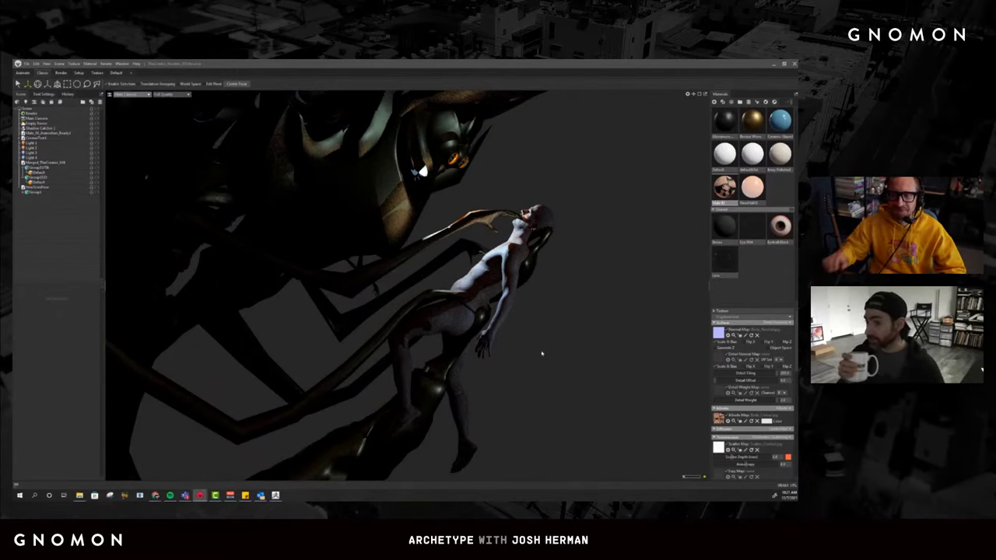
pyautogui.moveTo(554, 336); pyautogui.dragTo(550, 334)
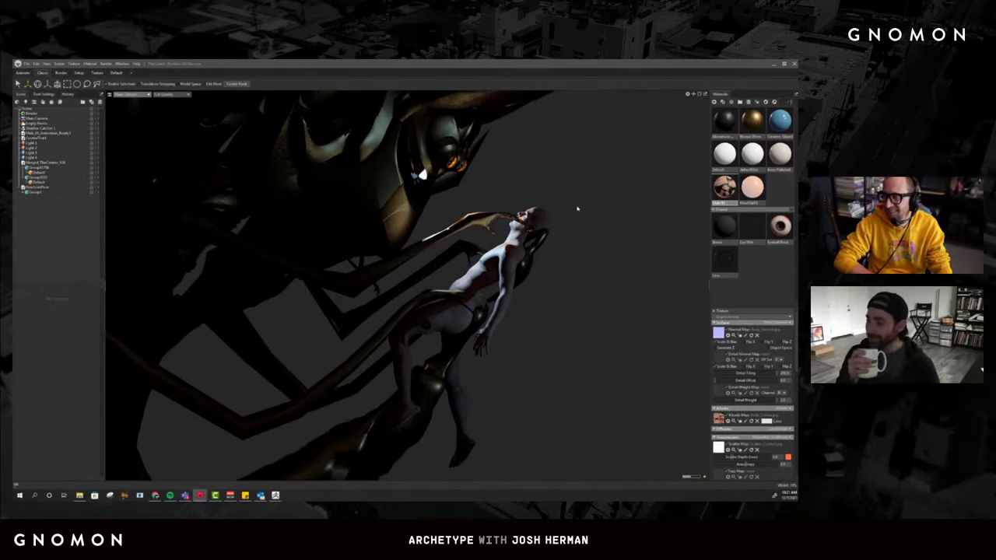
pyautogui.moveTo(600, 215); pyautogui.dragTo(536, 207)
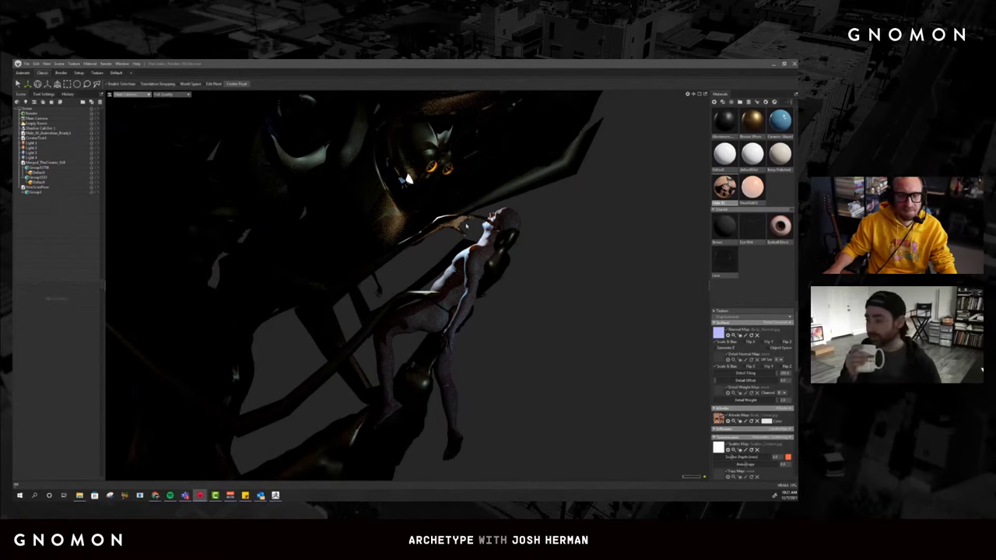
# Switch to ZBrush and adjust the document's background gradient.
pyautogui.click(275, 495)
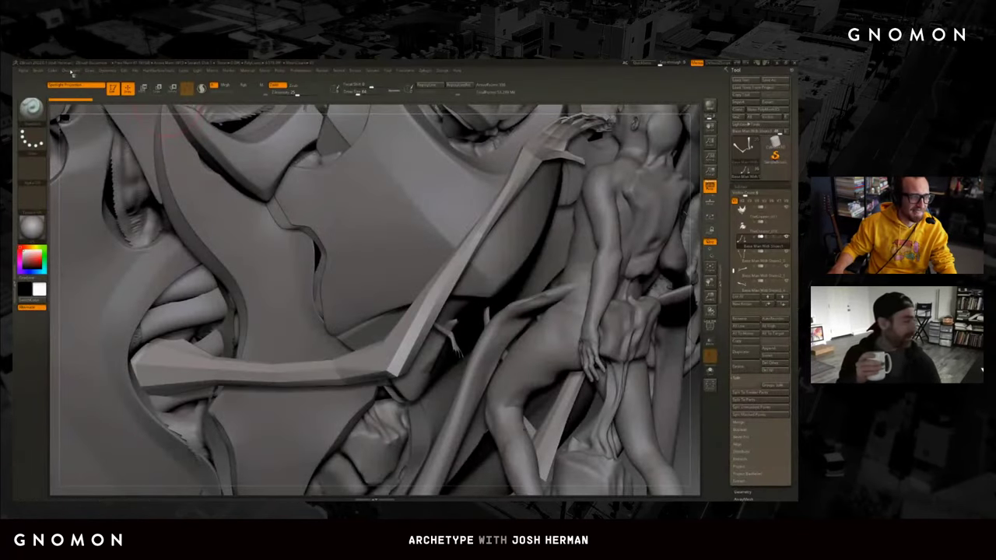
pyautogui.click(71, 72)
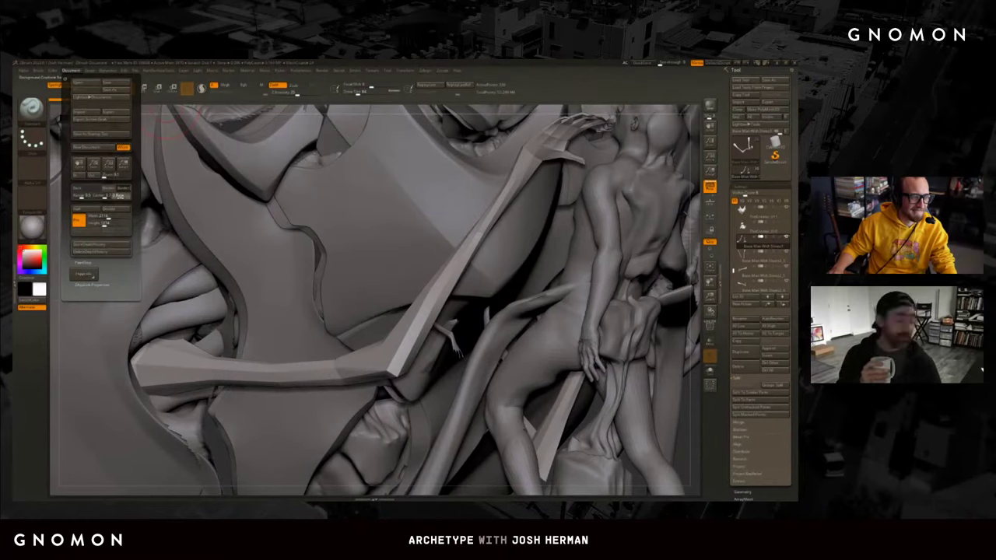
pyautogui.click(117, 195)
# Find the merged, detailed creature head and neck sculpt in the subtool list and isolate it.
pyautogui.scroll(5, 623, 147)
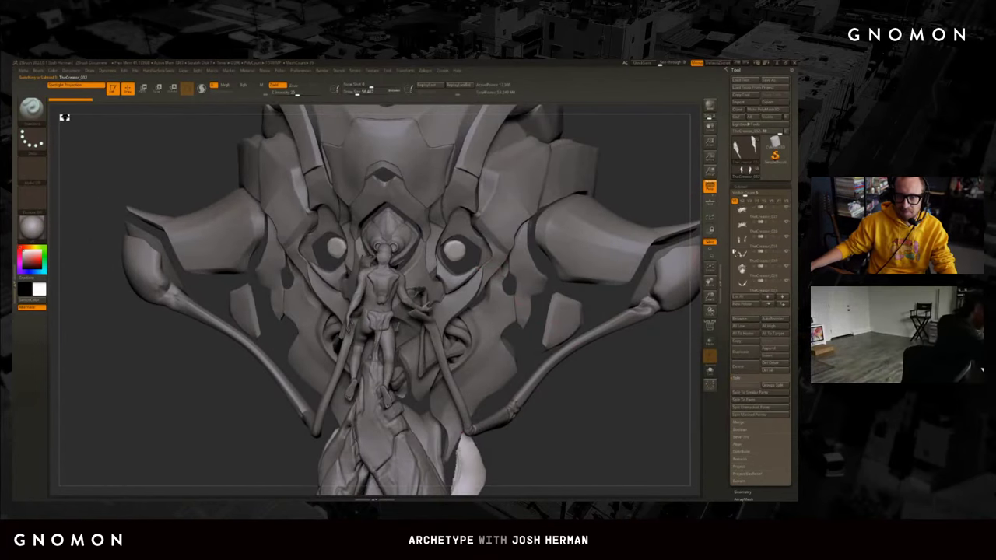
pyautogui.scroll(-5, 759, 248)
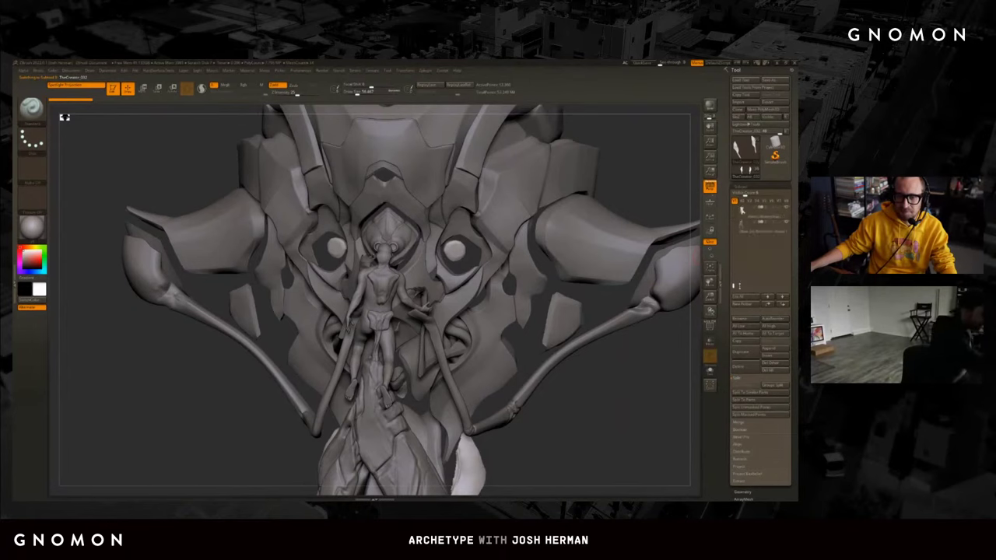
pyautogui.scroll(-2, 759, 242)
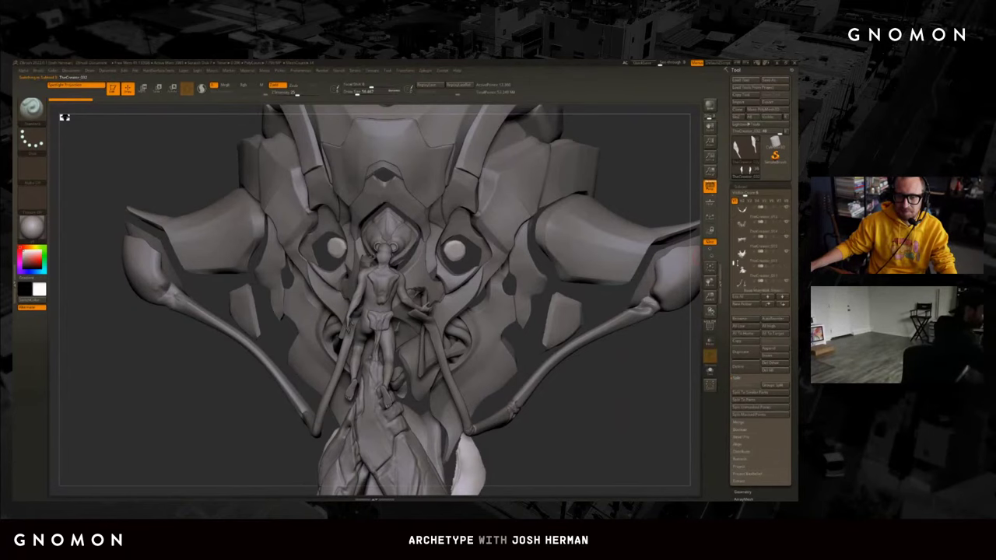
pyautogui.click(710, 371)
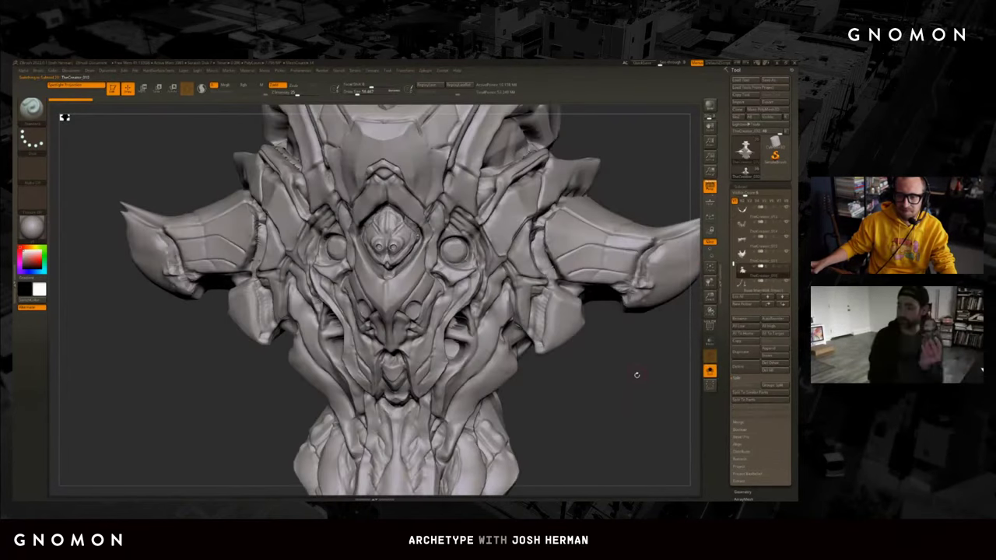
# Examine the isolated creature sculpt from the front and at an angle, and show all subtools again.
pyautogui.moveTo(636, 374); pyautogui.dragTo(636, 388)
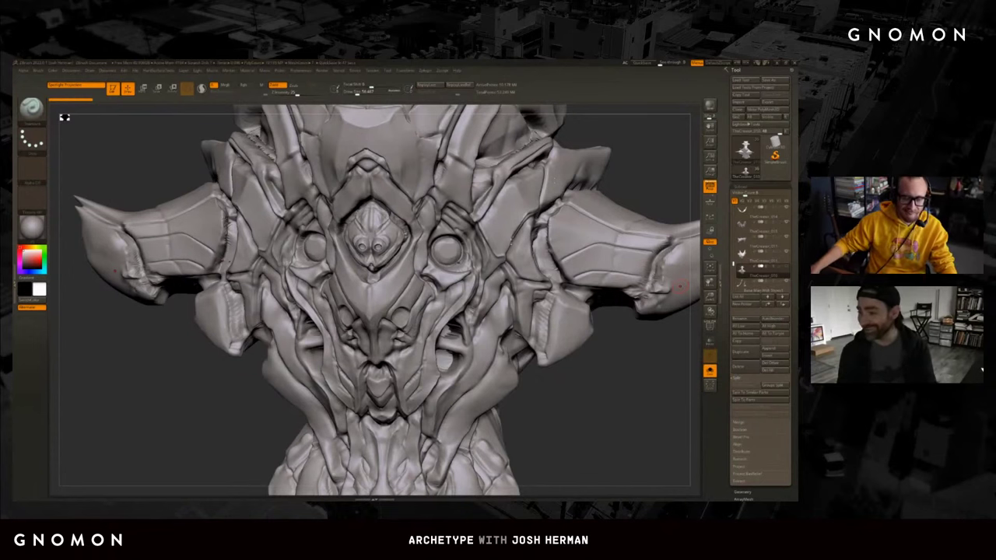
pyautogui.moveTo(657, 168); pyautogui.dragTo(643, 186)
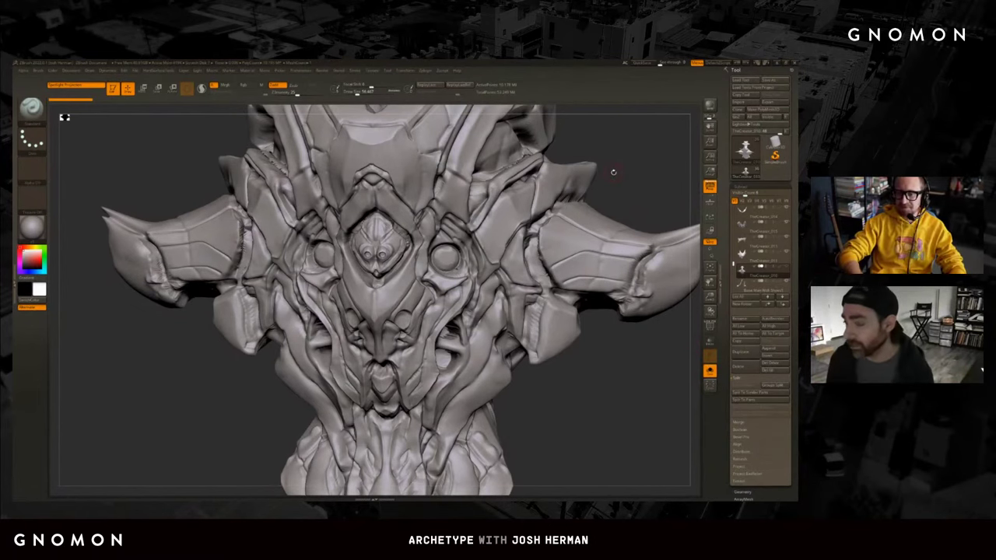
pyautogui.moveTo(596, 181)
pyautogui.mouseDown()
pyautogui.moveTo(633, 173)
pyautogui.moveTo(628, 205)
pyautogui.moveTo(636, 196)
pyautogui.mouseUp()
pyautogui.hotkey('shift', 'alt', 's')
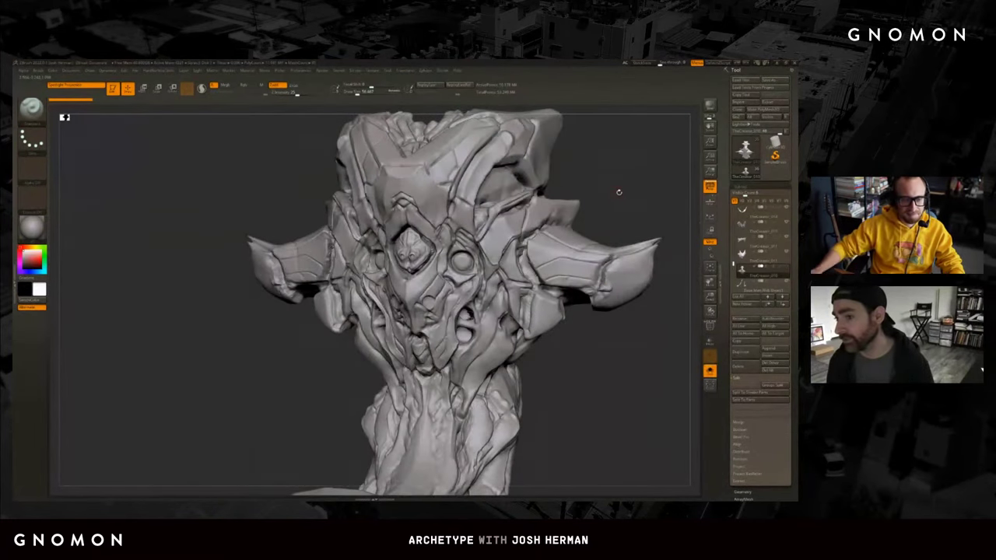
pyautogui.moveTo(580, 181); pyautogui.dragTo(419, 195)
pyautogui.hotkey('shift', 'alt', 's')
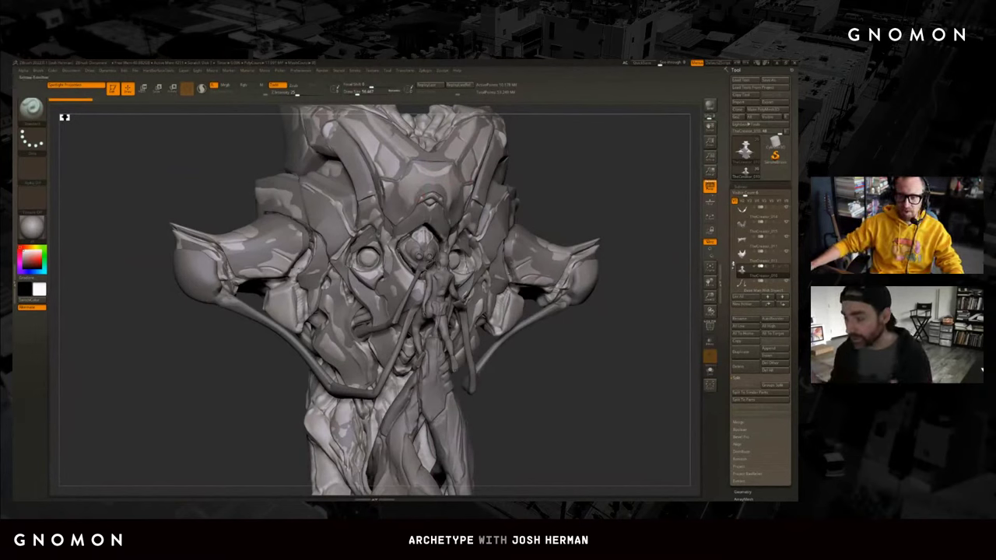
# Isolate the TheCreator_017 subtool with the inner sinewy pieces, and examine its shape and the available subtool options.
pyautogui.hotkey('shift', 'alt', 's')
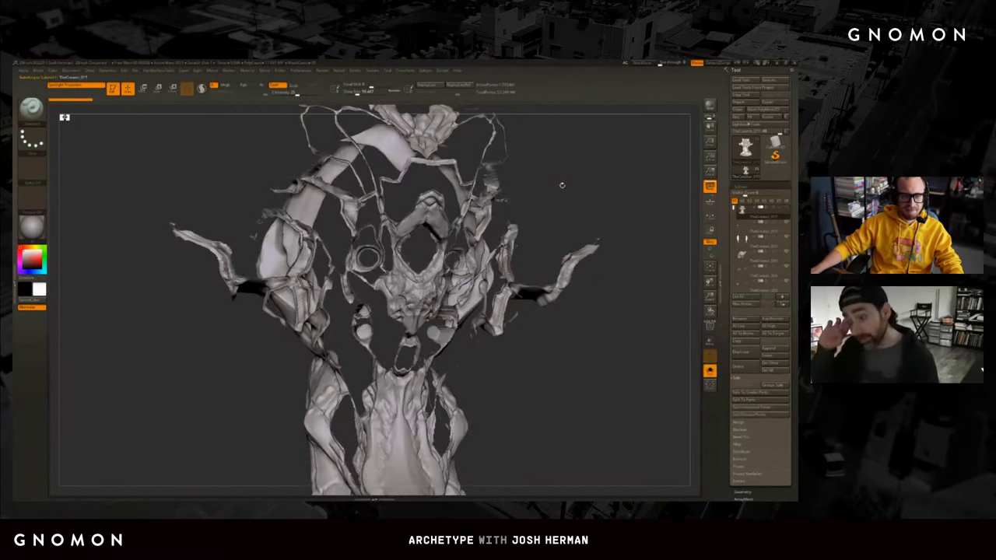
pyautogui.moveTo(586, 214)
pyautogui.mouseDown()
pyautogui.moveTo(544, 241)
pyautogui.moveTo(650, 308)
pyautogui.mouseUp()
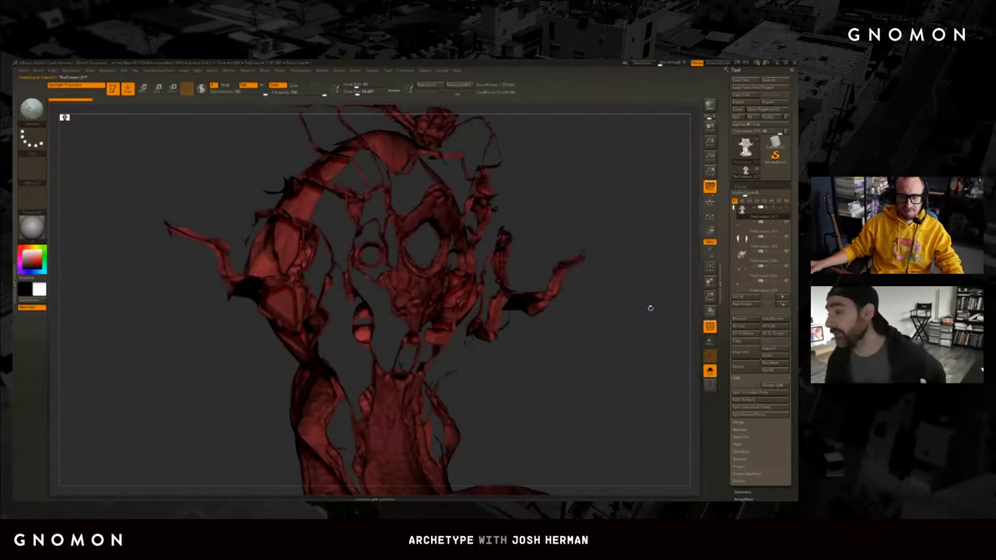
pyautogui.scroll(-3, 727, 337)
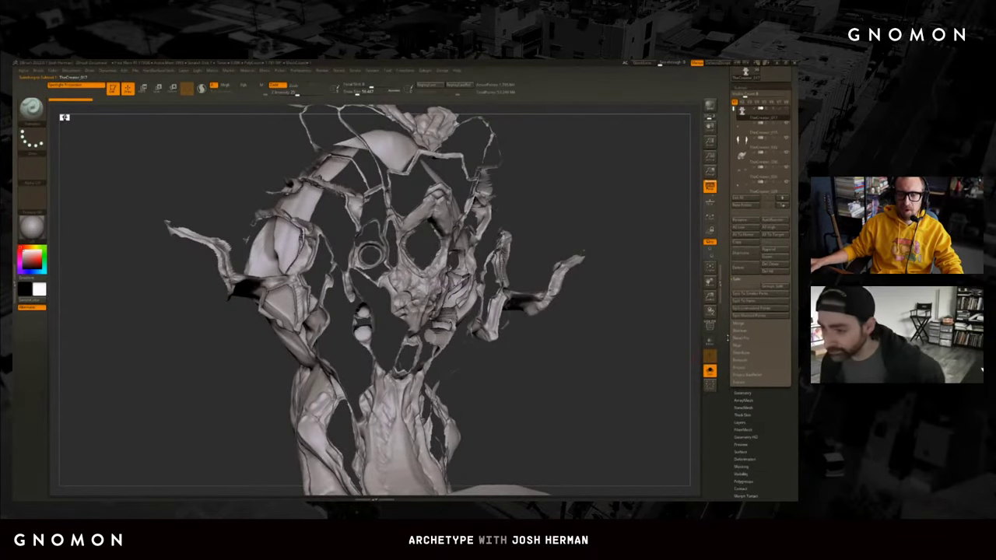
pyautogui.scroll(-1, 727, 337)
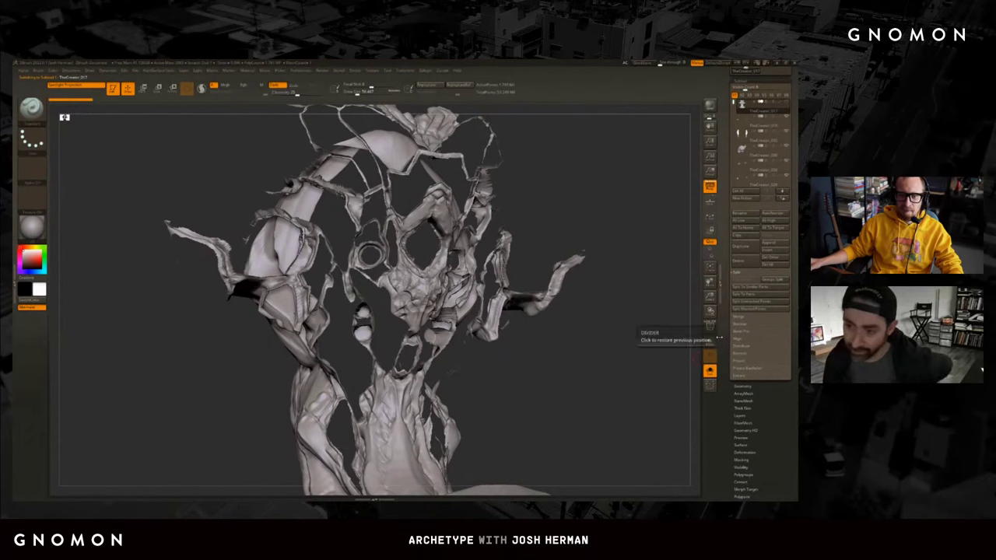
pyautogui.scroll(-2, 719, 337)
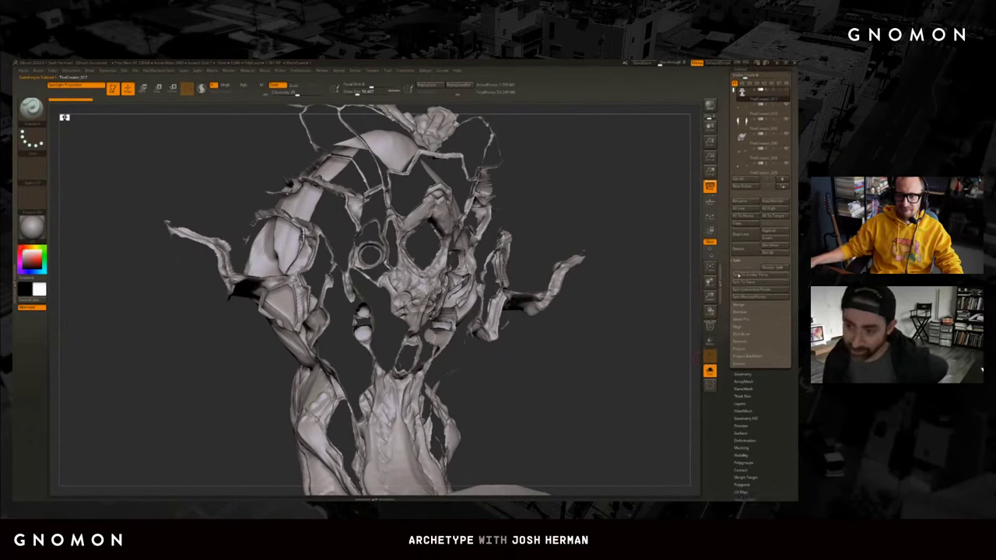
pyautogui.scroll(2, 727, 287)
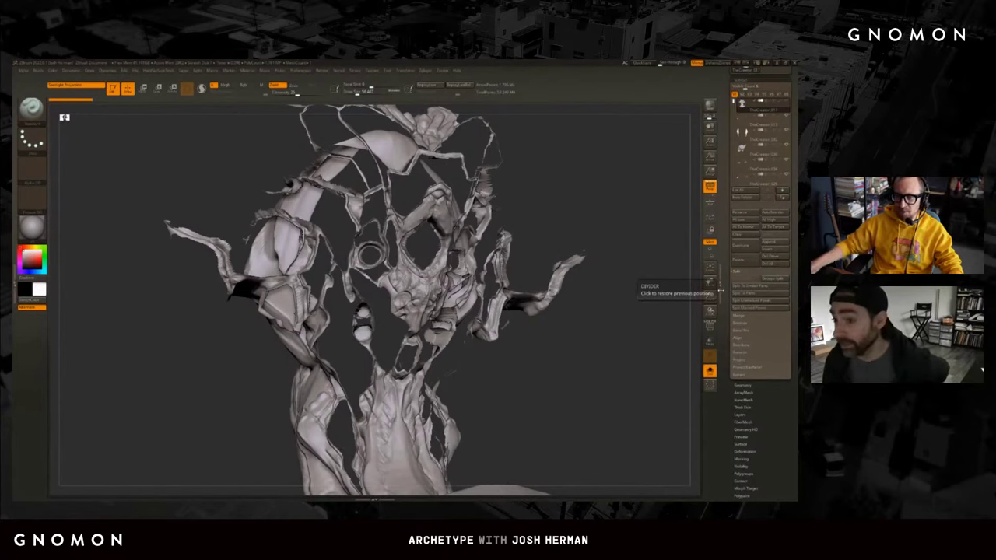
pyautogui.moveTo(633, 211); pyautogui.dragTo(645, 218)
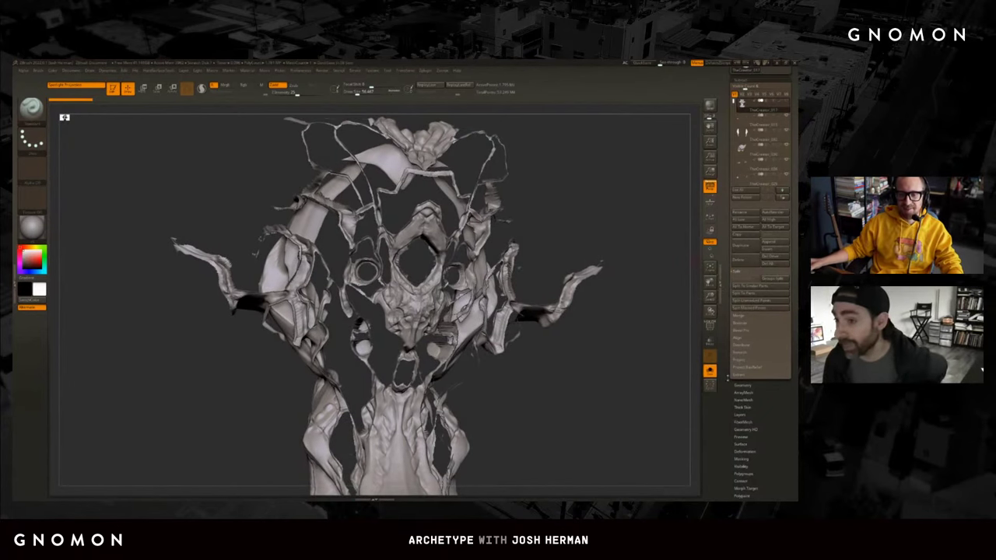
# Convert the inner sinewy subtool to a DynaMesh and wait for the program to finish processing.
pyautogui.click(742, 387)
pyautogui.scroll(-2, 742, 374)
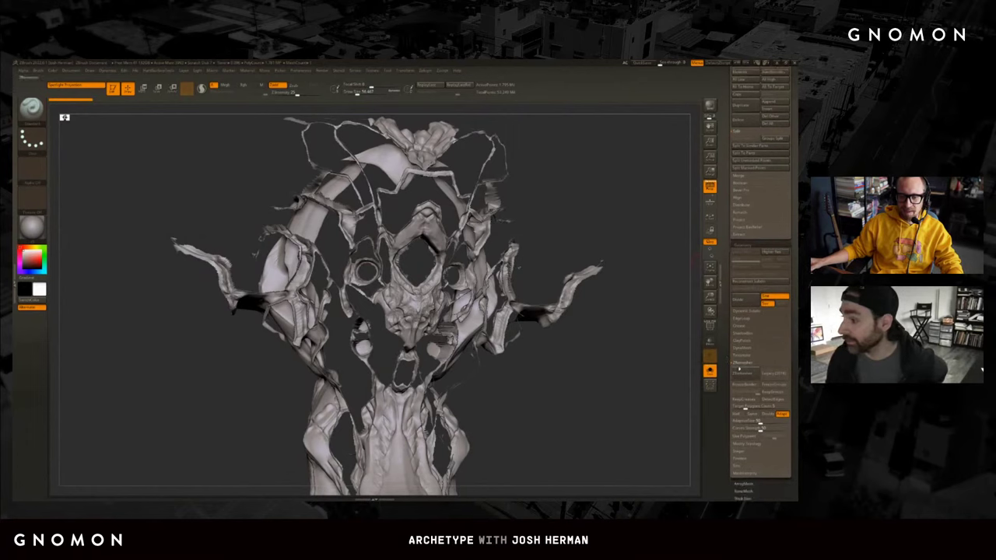
pyautogui.click(740, 356)
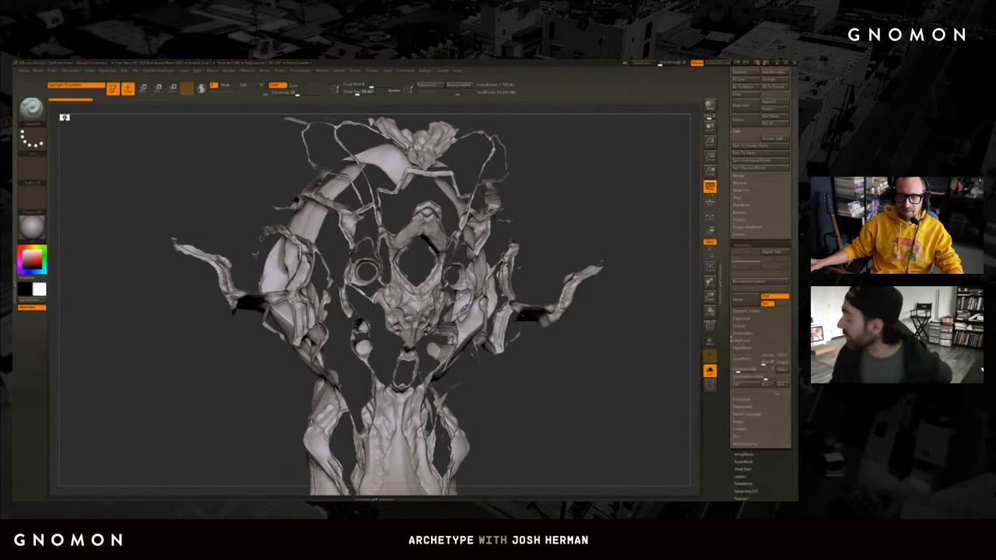
pyautogui.scroll(-1, 743, 359)
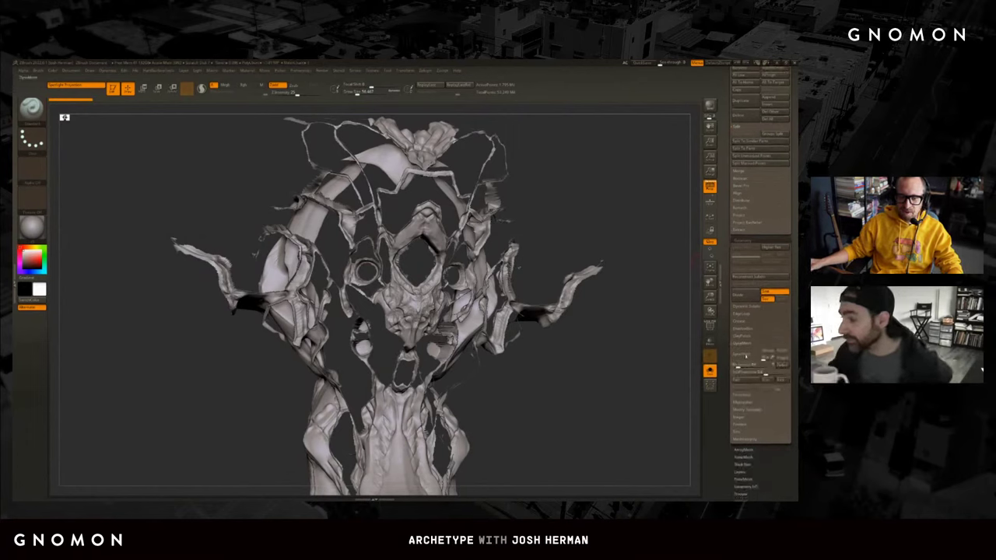
pyautogui.click(744, 355)
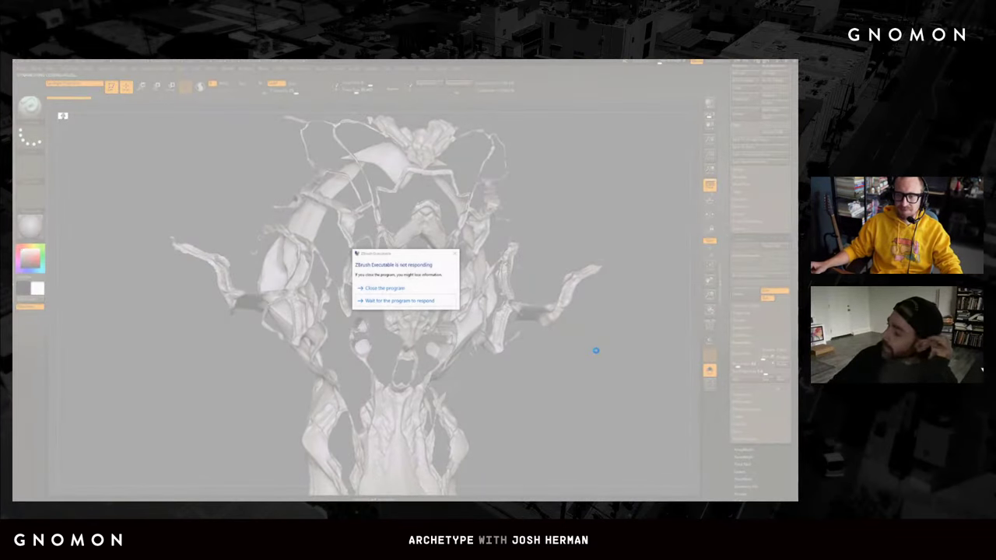
pyautogui.click(435, 302)
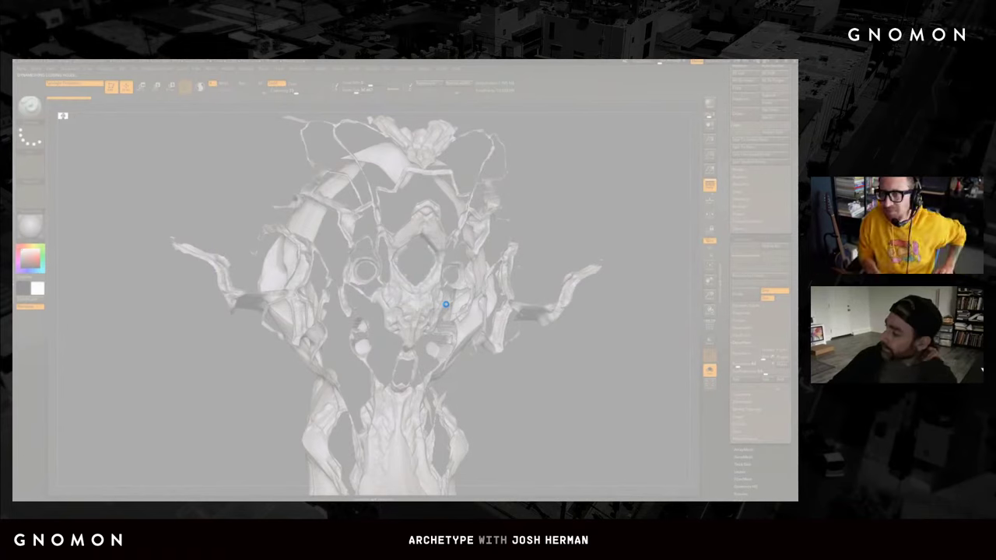
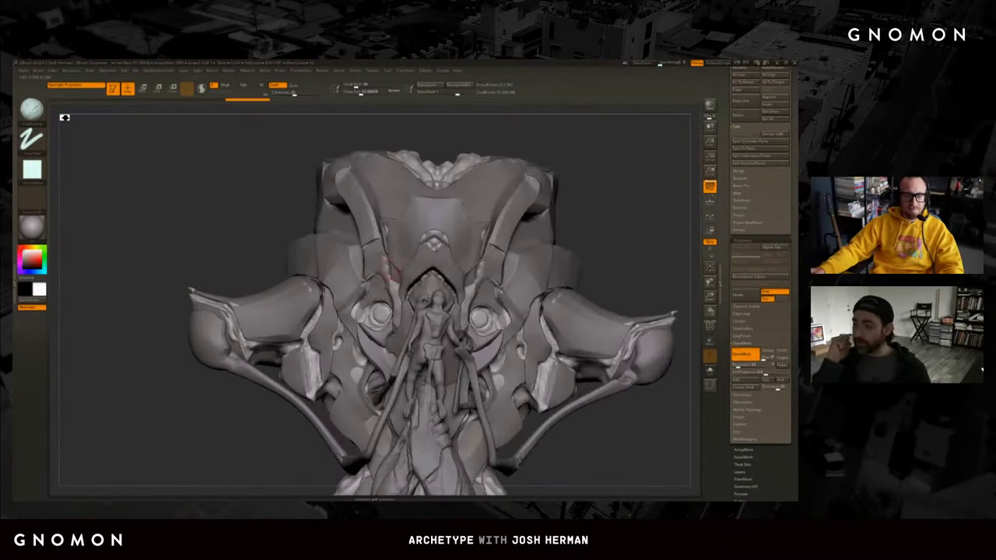
# Build up the DynaMeshed inner tissue between the armor plates around the face and the side stalk joints.
pyautogui.moveTo(572, 230)
pyautogui.keyDown('shift'); pyautogui.mouseDown()
pyautogui.moveTo(436, 245)
pyautogui.moveTo(402, 236)
pyautogui.mouseUp(); pyautogui.keyUp('shift')
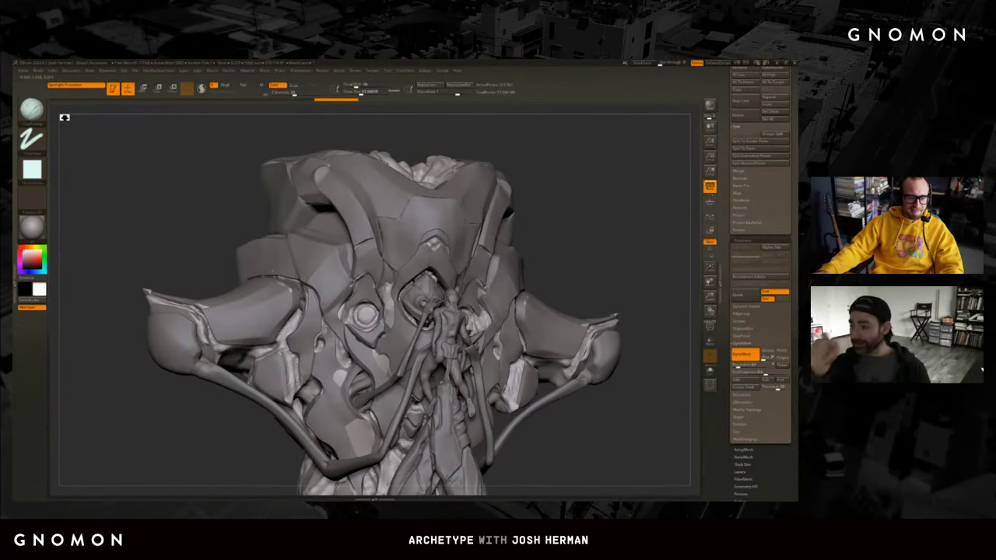
pyautogui.moveTo(560, 226); pyautogui.dragTo(430, 278)
pyautogui.moveTo(657, 233); pyautogui.dragTo(535, 260)
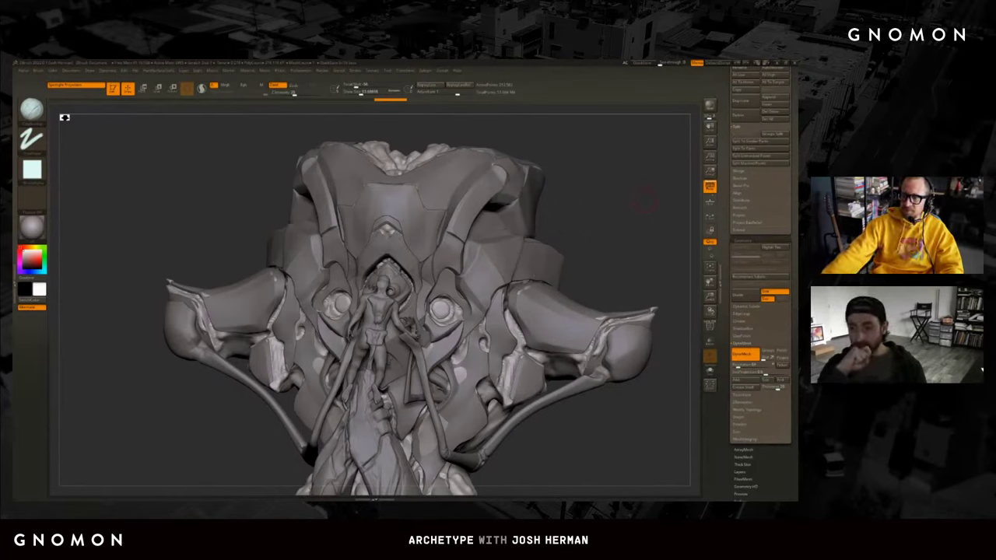
pyautogui.moveTo(603, 255); pyautogui.dragTo(560, 257)
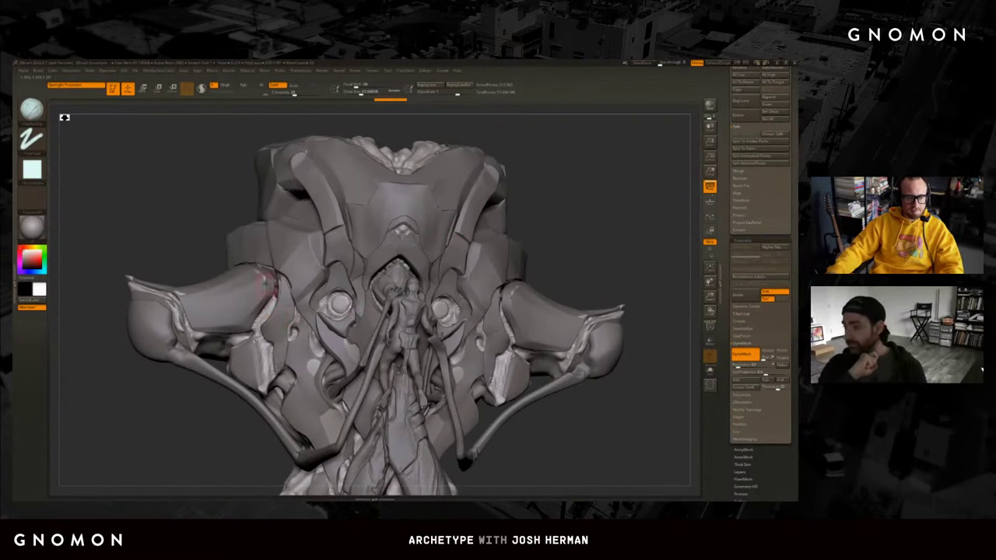
pyautogui.moveTo(225, 276); pyautogui.dragTo(179, 289)
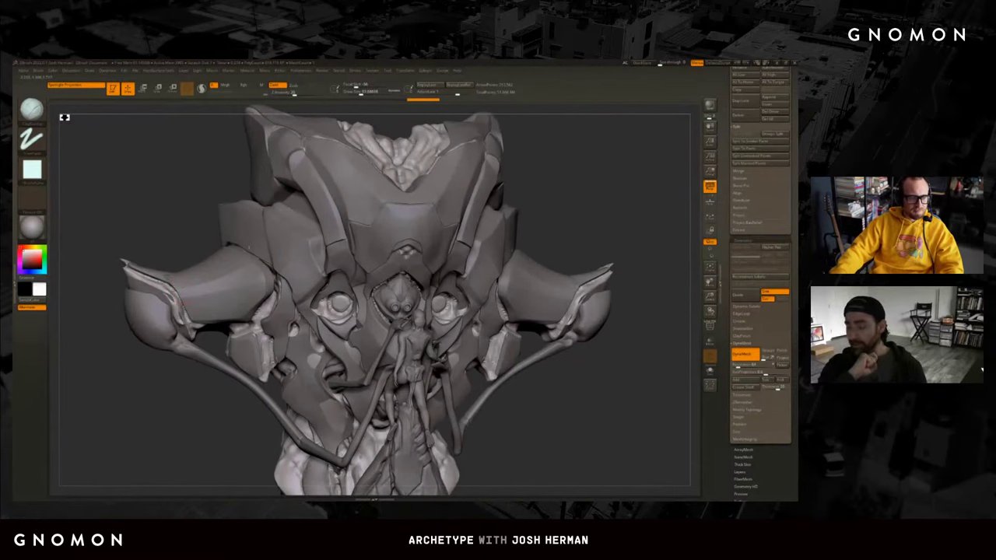
# Switch to the Standard brush and refine the inner tissue at the outer tip of the side stalk.
pyautogui.press('b')
pyautogui.press('s')
pyautogui.press('t')
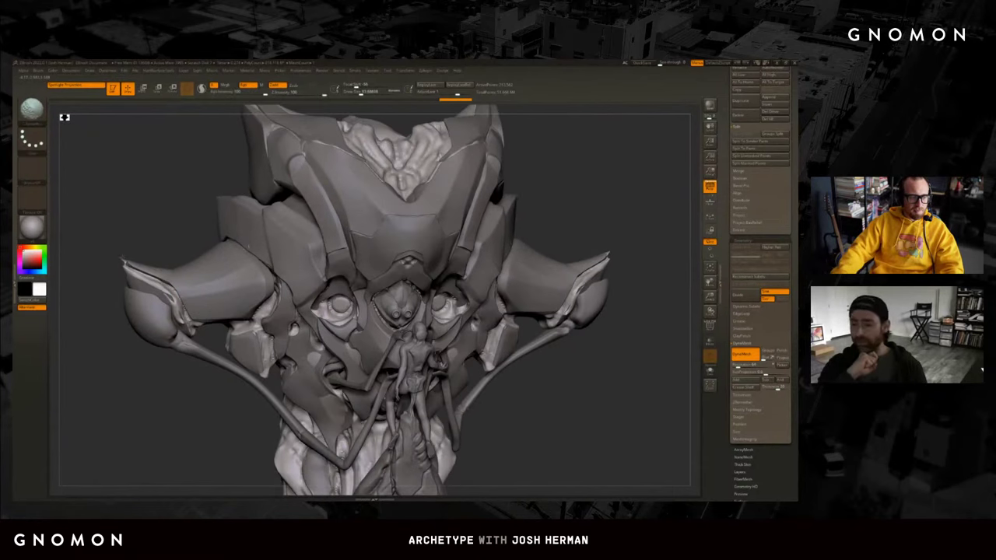
pyautogui.moveTo(126, 234); pyautogui.dragTo(126, 263)
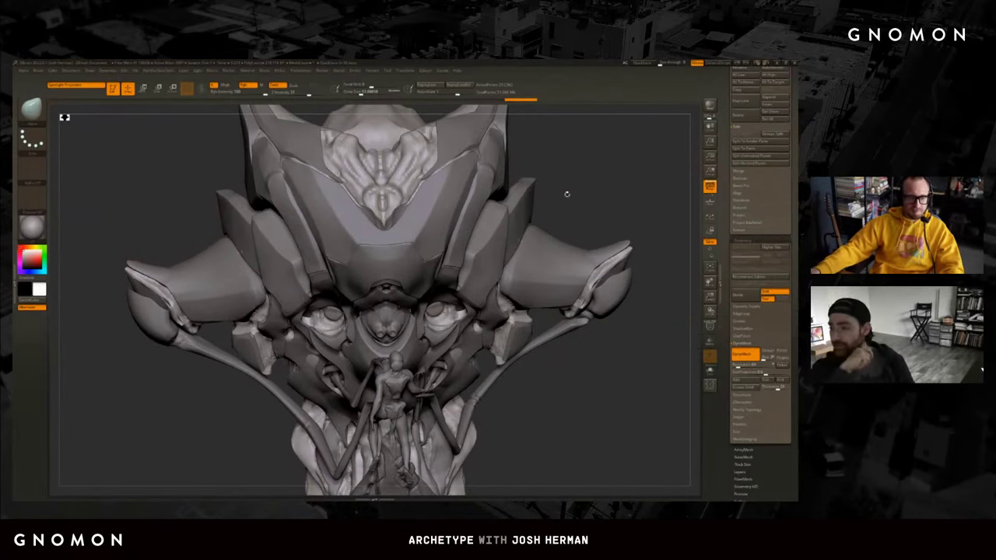
# Sculpt the inner tissue in the gap beside the brow plate, working from front and three-quarter views.
pyautogui.moveTo(567, 194); pyautogui.dragTo(413, 189)
pyautogui.press('shift')
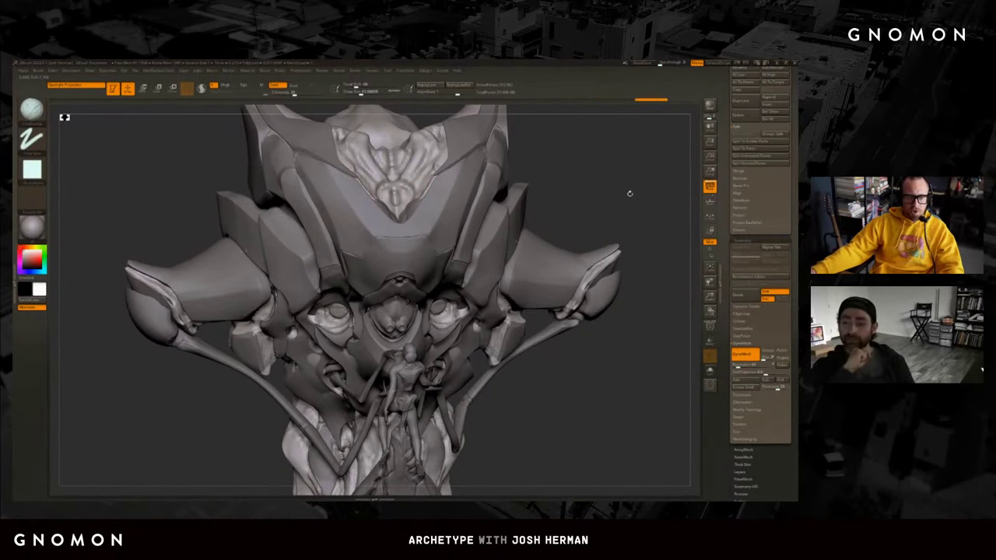
pyautogui.moveTo(629, 191)
pyautogui.mouseDown()
pyautogui.moveTo(645, 182)
pyautogui.moveTo(533, 265)
pyautogui.mouseUp()
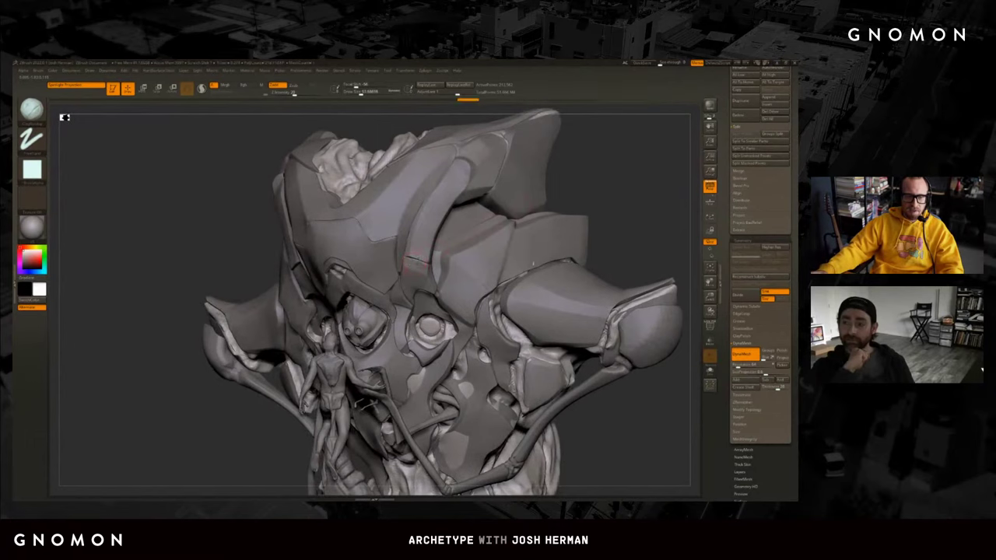
pyautogui.moveTo(414, 265)
pyautogui.mouseDown()
pyautogui.moveTo(420, 256)
pyautogui.moveTo(407, 259)
pyautogui.mouseUp()
pyautogui.press('shift')
pyautogui.moveTo(625, 182)
pyautogui.mouseDown()
pyautogui.moveTo(653, 180)
pyautogui.moveTo(561, 202)
pyautogui.moveTo(600, 184)
pyautogui.mouseUp()
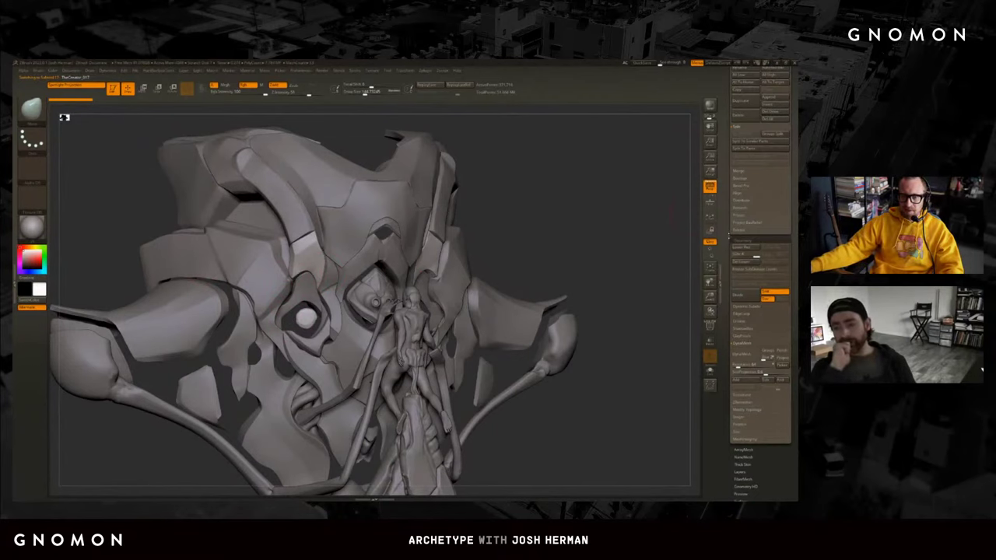
# Find the inner tissue subtool TheCreator_017 in the subtool list and make it active alongside the armor pieces.
pyautogui.moveTo(729, 235); pyautogui.dragTo(724, 314)
pyautogui.scroll(-4, 761, 241)
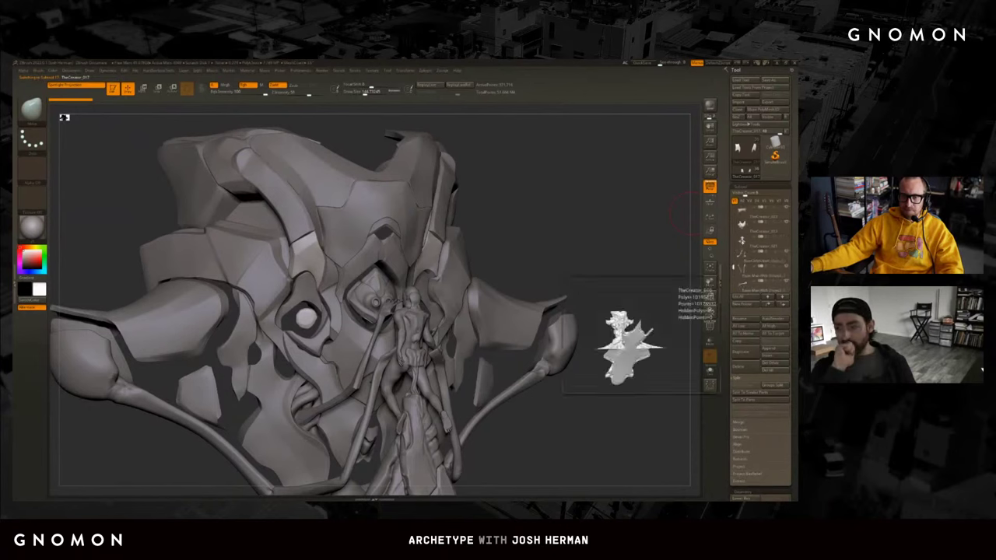
pyautogui.click(745, 240)
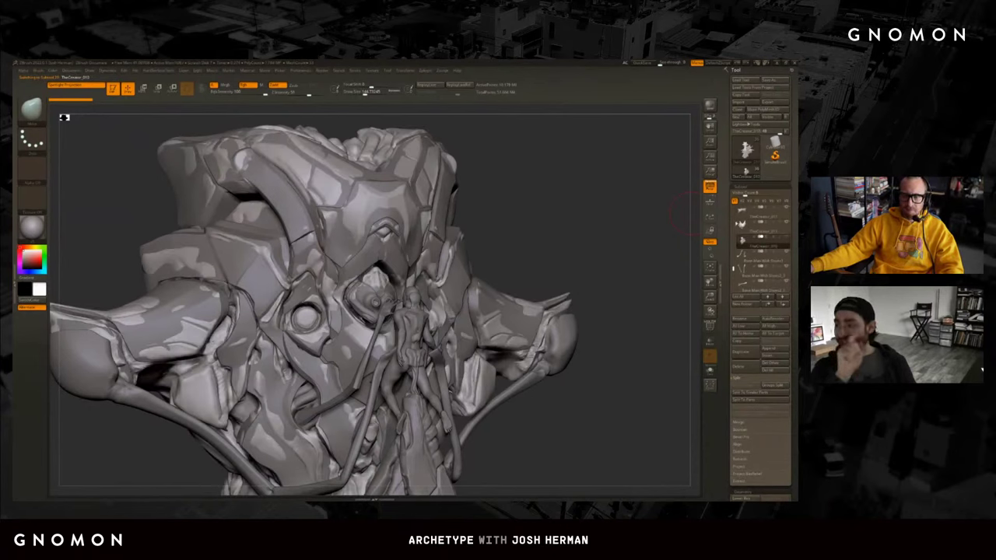
pyautogui.click(745, 247)
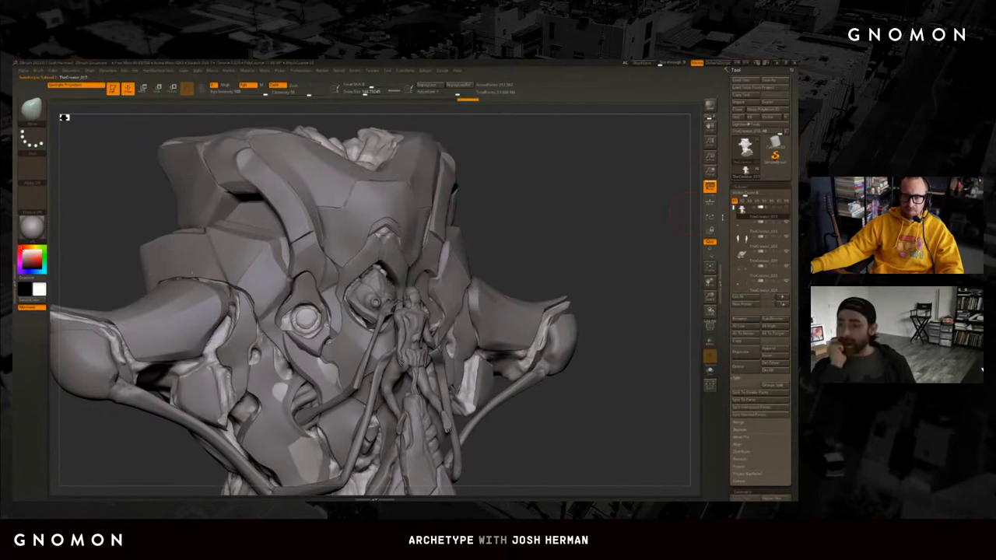
pyautogui.hotkey('ctrl', 'shift', 's')
pyautogui.moveTo(574, 228)
pyautogui.keyDown('shift'); pyautogui.mouseDown()
pyautogui.moveTo(675, 221)
pyautogui.moveTo(401, 182)
pyautogui.mouseUp(); pyautogui.keyUp('shift')
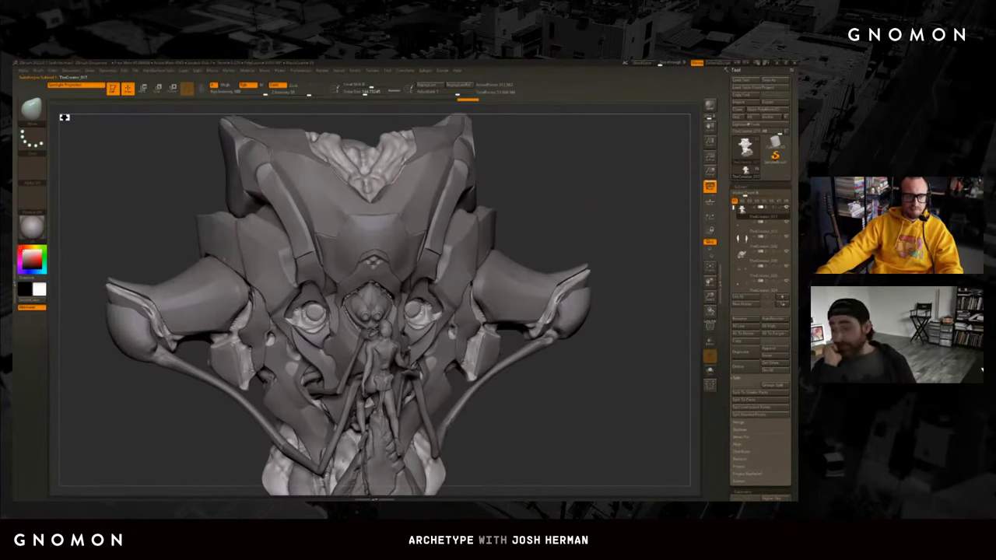
# Build up the sinewy tissue around the base of the side stalks and the cheek openings on both sides.
pyautogui.moveTo(462, 148)
pyautogui.mouseDown()
pyautogui.moveTo(397, 190)
pyautogui.moveTo(529, 182)
pyautogui.moveTo(573, 196)
pyautogui.moveTo(498, 226)
pyautogui.moveTo(565, 203)
pyautogui.moveTo(488, 245)
pyautogui.mouseUp()
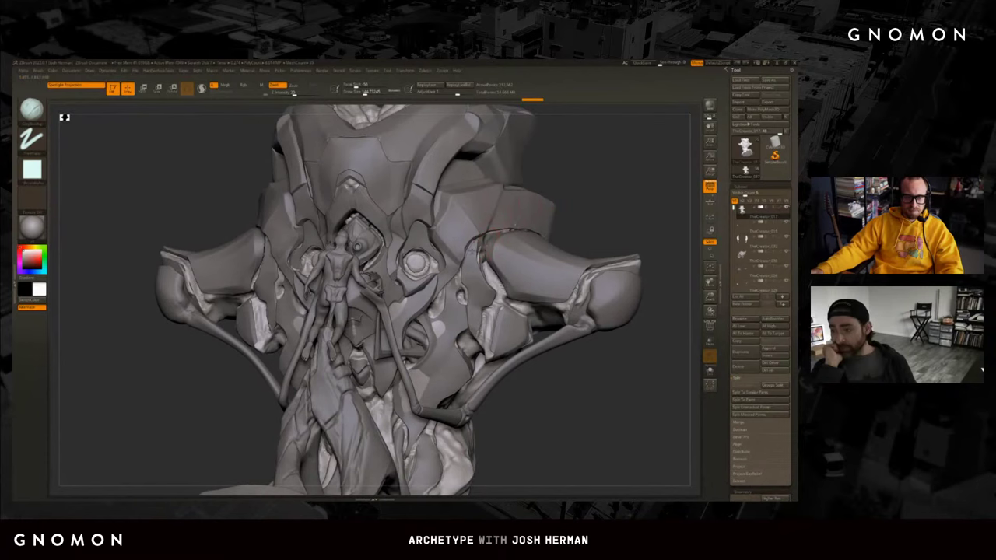
pyautogui.moveTo(566, 196); pyautogui.dragTo(478, 253)
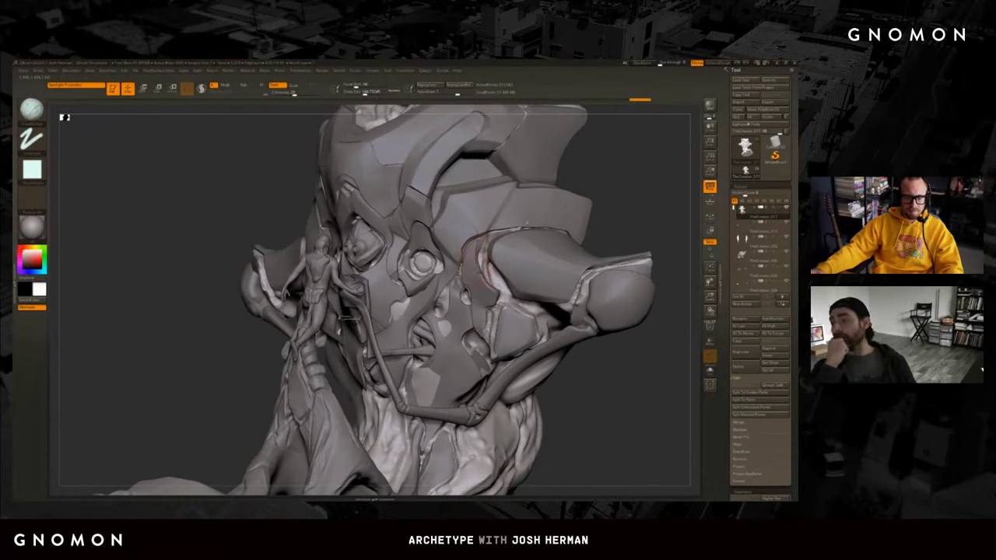
pyautogui.moveTo(481, 253); pyautogui.dragTo(444, 303)
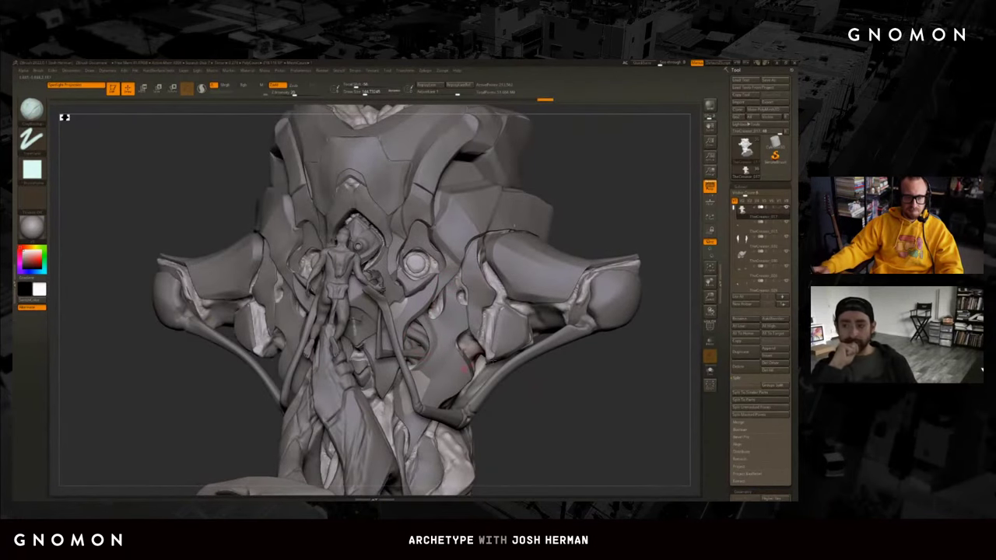
pyautogui.moveTo(467, 366); pyautogui.dragTo(250, 416)
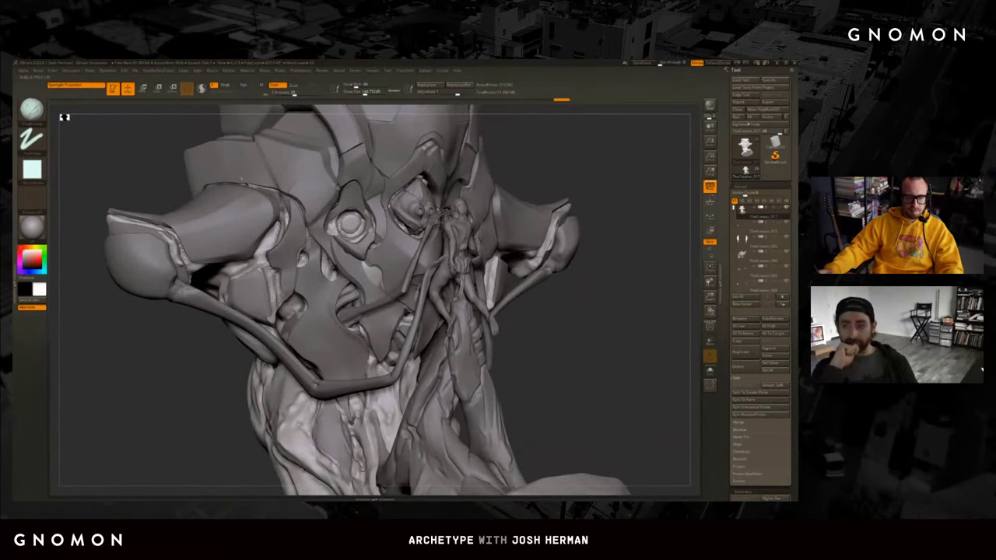
pyautogui.moveTo(578, 339)
pyautogui.mouseDown()
pyautogui.moveTo(505, 325)
pyautogui.moveTo(467, 331)
pyautogui.mouseUp()
# Isolate the inner tissue subtool, examine the underside of the face and jaw, and show all subtools again.
pyautogui.click(709, 370)
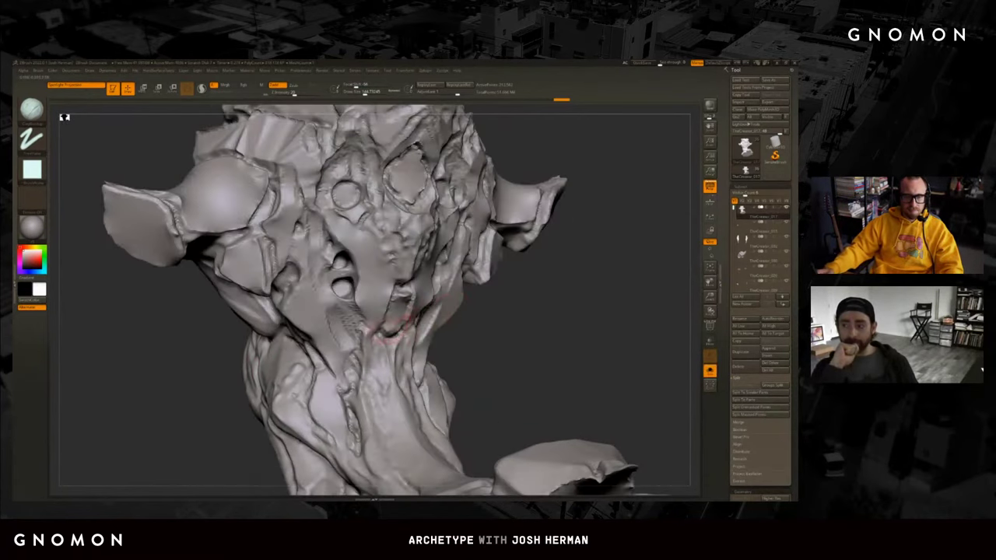
pyautogui.moveTo(578, 311); pyautogui.dragTo(593, 309)
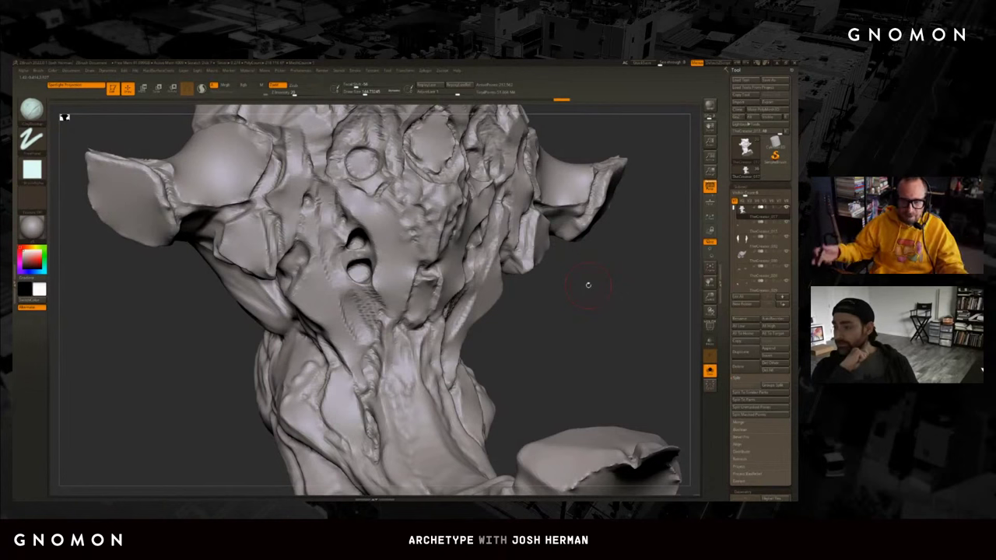
pyautogui.hotkey('ctrl', 'shift', 's')
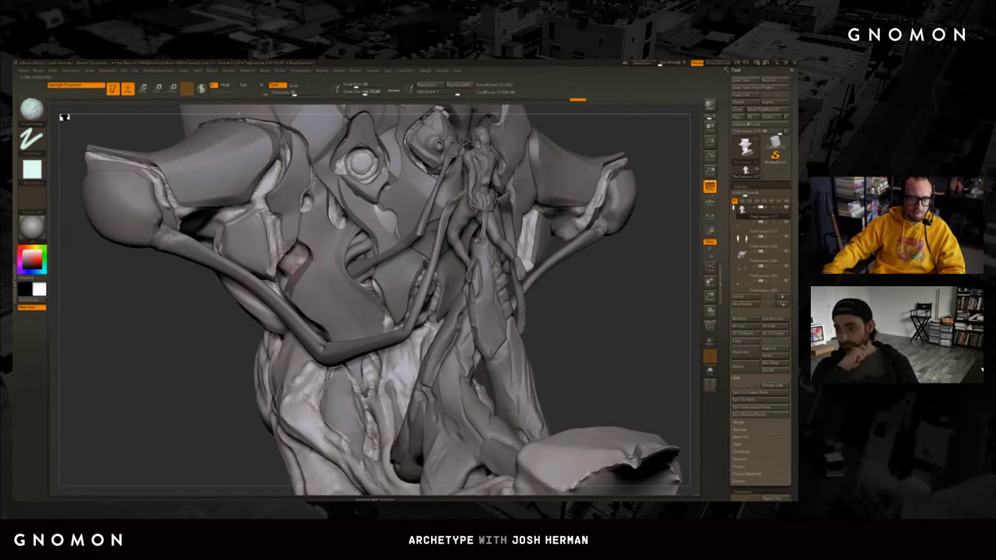
# Sculpt the tissue along the stalk joints and beside the cheek plates, checking it from several angles.
pyautogui.moveTo(653, 435); pyautogui.dragTo(545, 429)
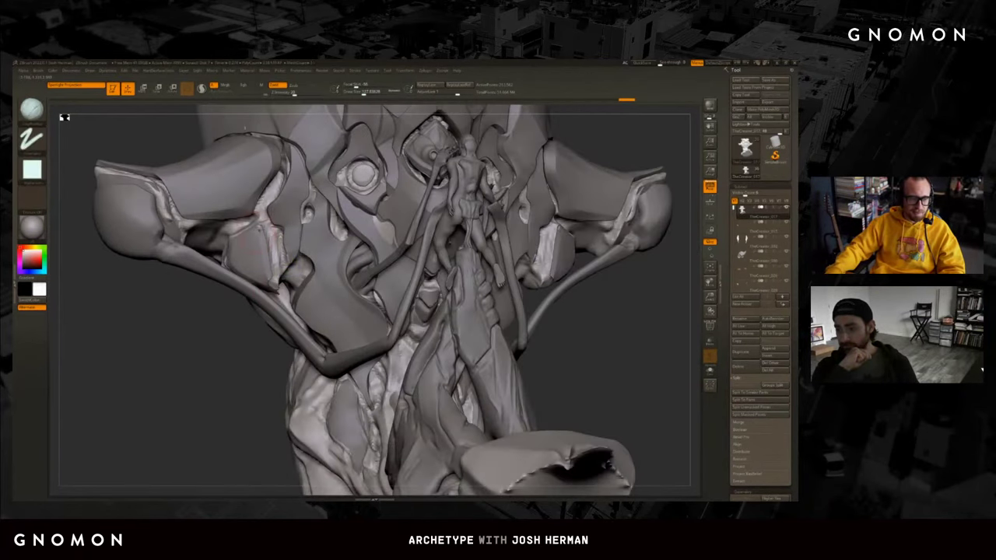
pyautogui.moveTo(221, 328)
pyautogui.mouseDown()
pyautogui.moveTo(596, 342)
pyautogui.moveTo(582, 345)
pyautogui.moveTo(591, 311)
pyautogui.mouseUp()
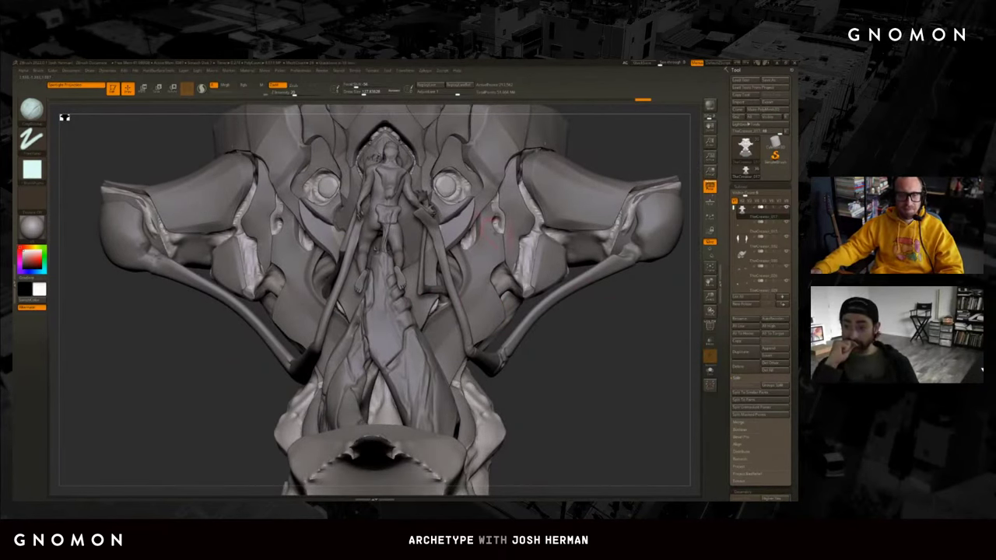
pyautogui.moveTo(602, 314)
pyautogui.mouseDown()
pyautogui.moveTo(594, 160)
pyautogui.moveTo(474, 191)
pyautogui.mouseUp()
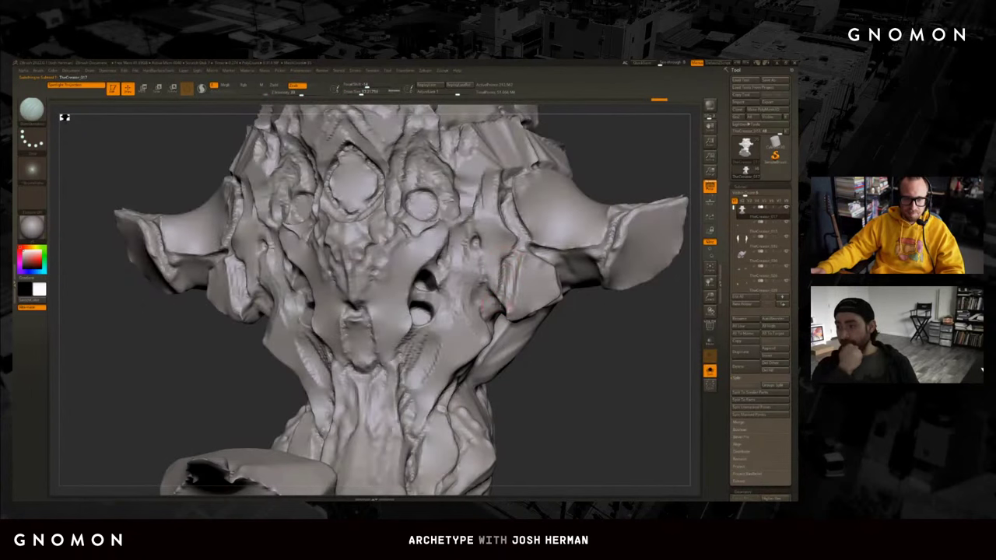
# Undo the last stroke, subdivide the inner tissue subtool, and refine the tissue around the cheek openings.
pyautogui.hotkey('ctrl', 'z')
pyautogui.press('d')
pyautogui.moveTo(509, 284)
pyautogui.mouseDown()
pyautogui.moveTo(569, 345)
pyautogui.moveTo(579, 343)
pyautogui.mouseUp()
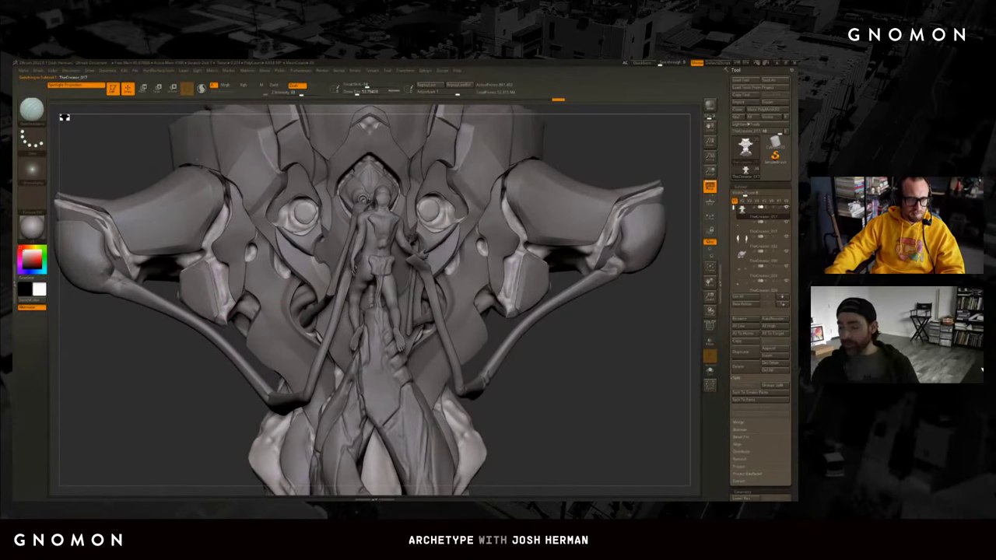
pyautogui.moveTo(580, 342); pyautogui.dragTo(595, 365)
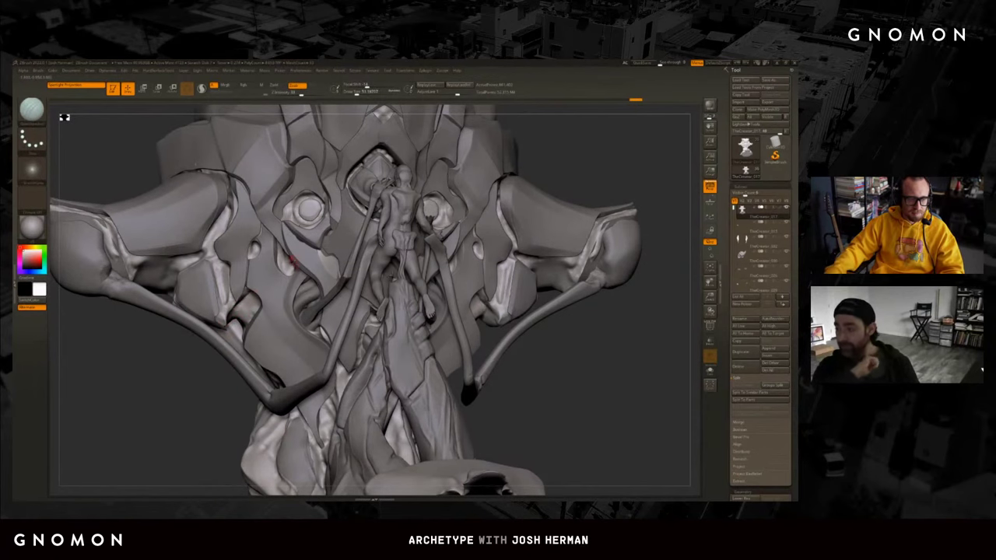
# Carve the inner tissue in the cheek opening below the eye, briefly isolating it, and check the eye and side stalk area.
pyautogui.keyDown('alt'); pyautogui.click(282, 269); pyautogui.keyUp('alt')
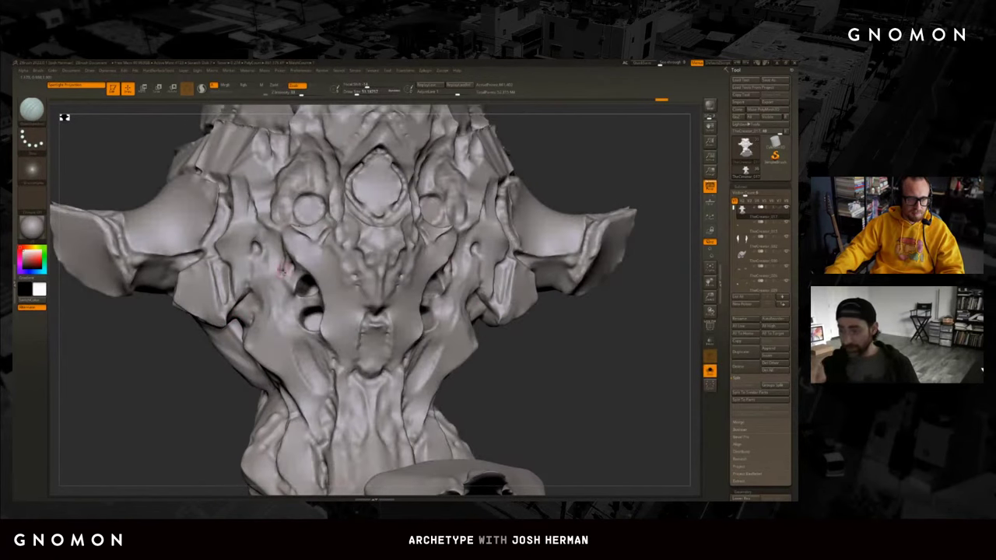
pyautogui.keyDown('alt'); pyautogui.click(280, 265); pyautogui.keyUp('alt')
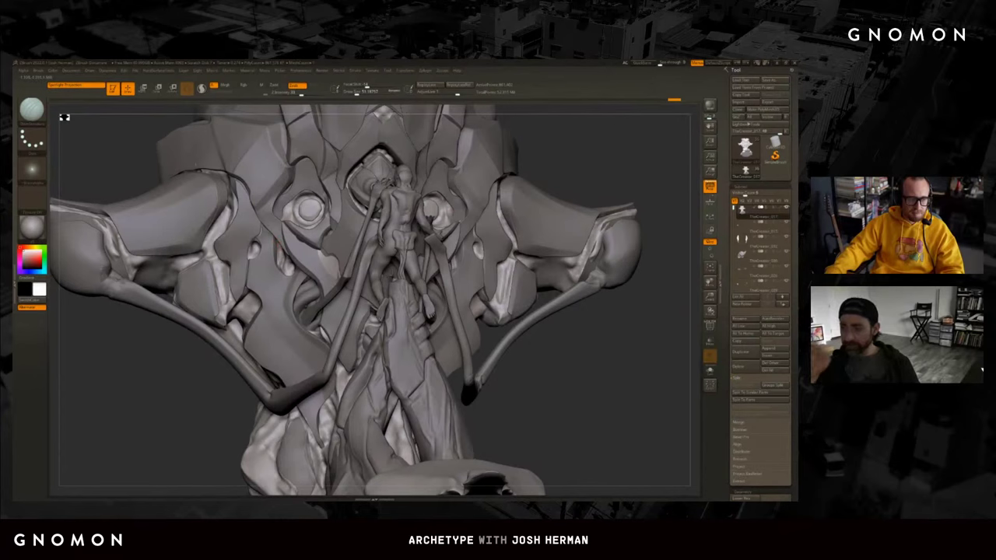
pyautogui.moveTo(615, 225)
pyautogui.mouseDown()
pyautogui.moveTo(600, 186)
pyautogui.moveTo(321, 152)
pyautogui.mouseUp()
pyautogui.moveTo(193, 251)
pyautogui.keyDown('alt'); pyautogui.mouseDown()
pyautogui.moveTo(249, 243)
pyautogui.moveTo(329, 262)
pyautogui.mouseUp(); pyautogui.keyUp('alt')
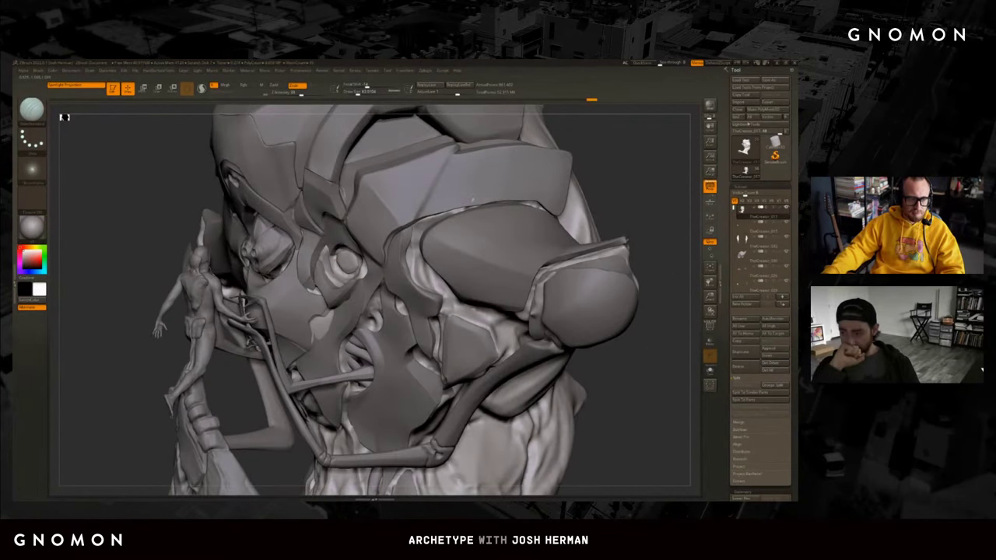
pyautogui.moveTo(329, 262); pyautogui.dragTo(311, 257)
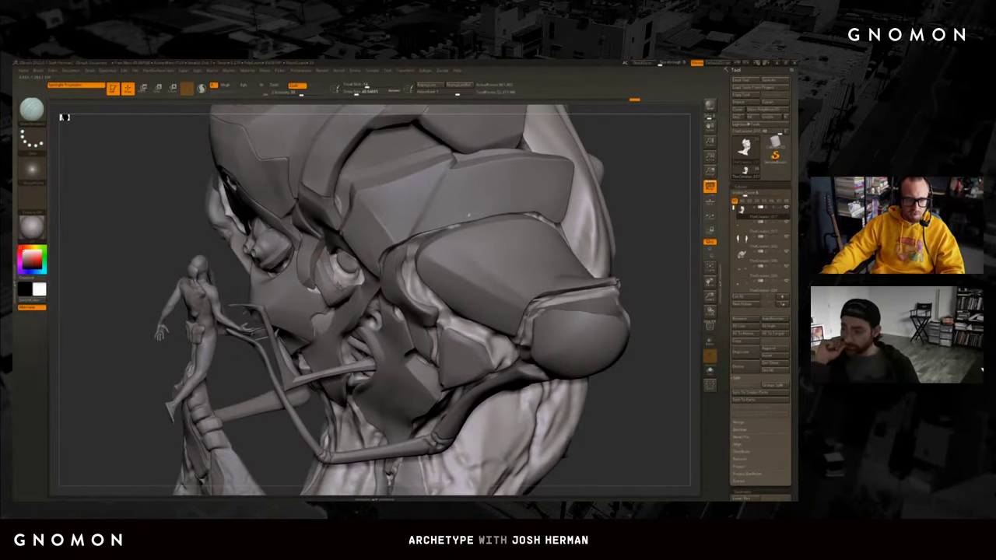
pyautogui.moveTo(311, 256); pyautogui.dragTo(257, 257)
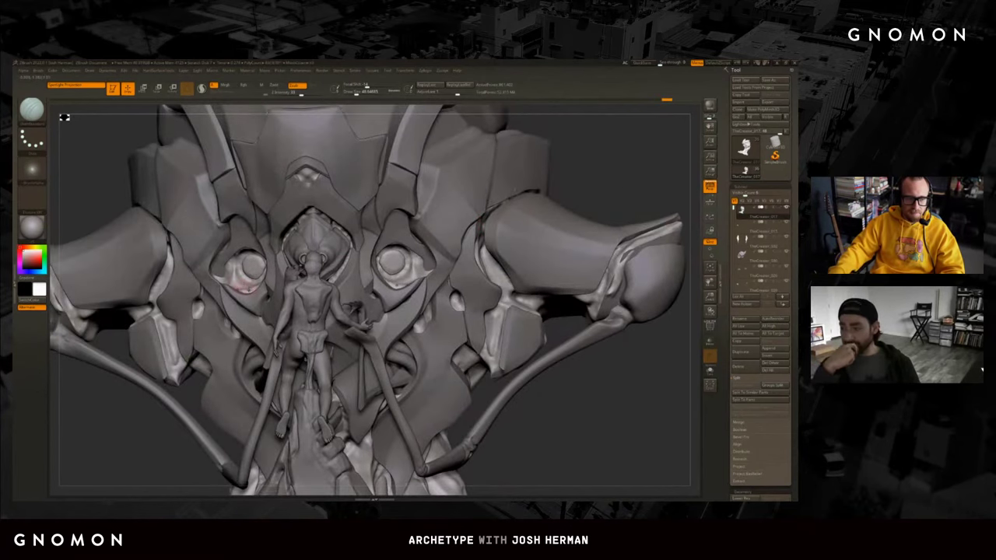
# Adjust the plates surrounding the eyes and briefly isolate them to check their shape.
pyautogui.moveTo(575, 170); pyautogui.dragTo(305, 274)
pyautogui.scroll(3, 607, 188)
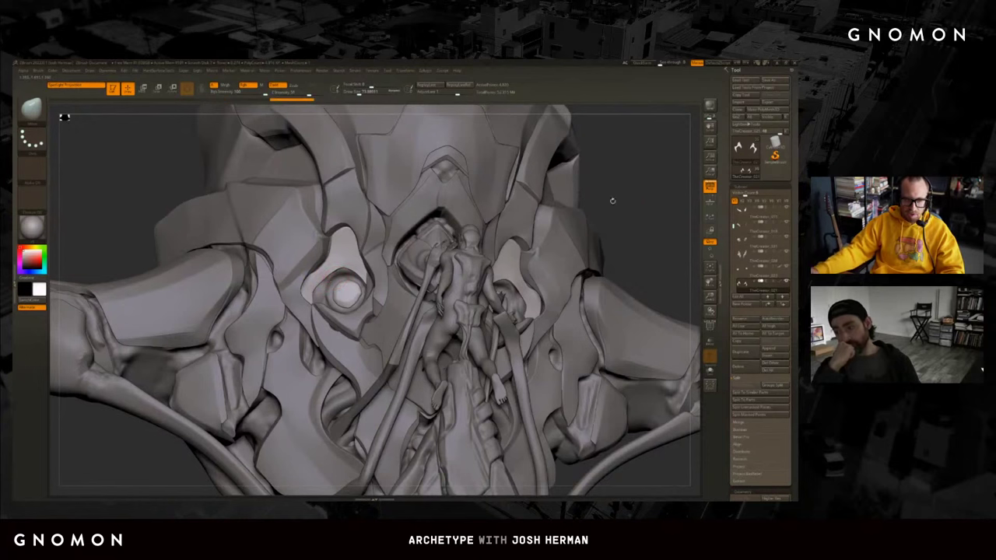
pyautogui.moveTo(614, 199); pyautogui.dragTo(606, 233)
pyautogui.moveTo(509, 300); pyautogui.dragTo(537, 313)
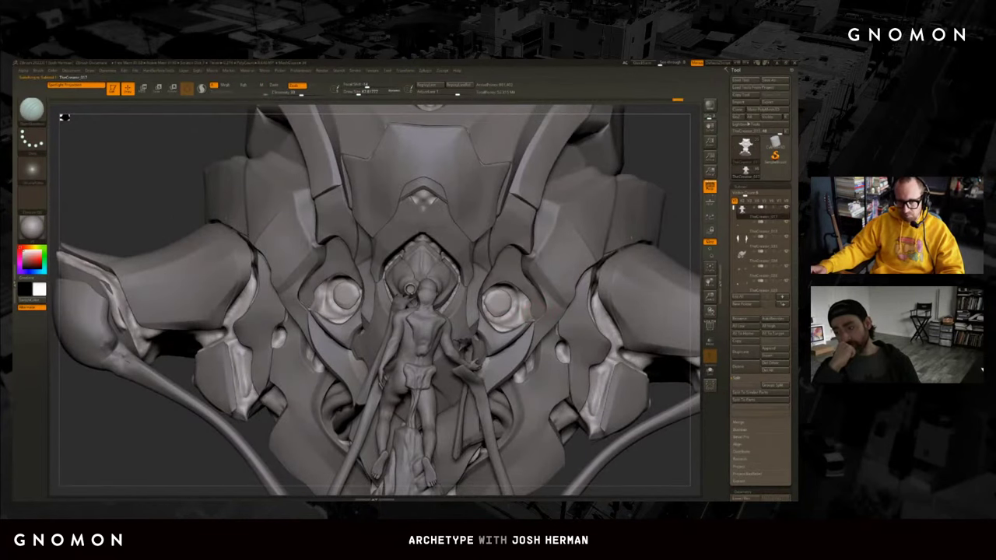
pyautogui.click(709, 370)
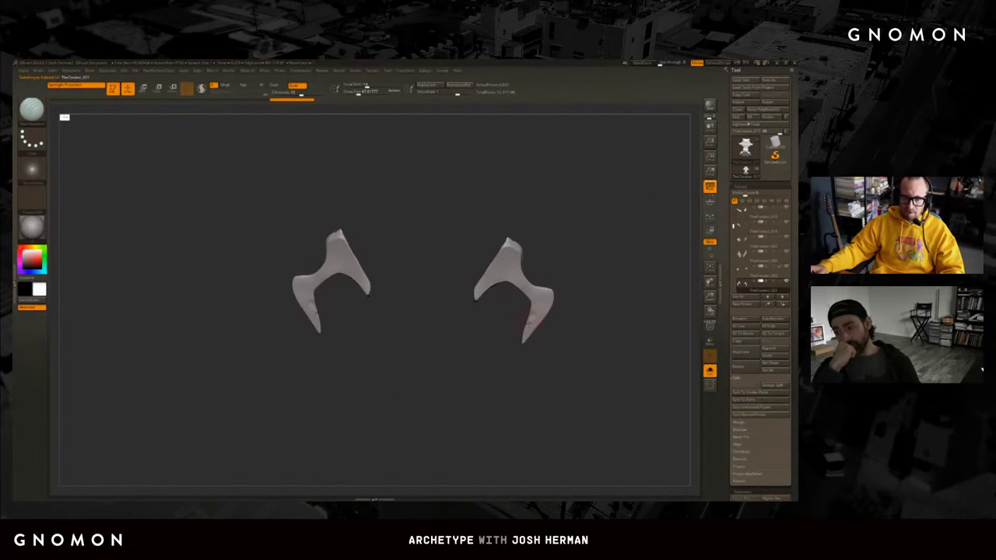
pyautogui.click(710, 371)
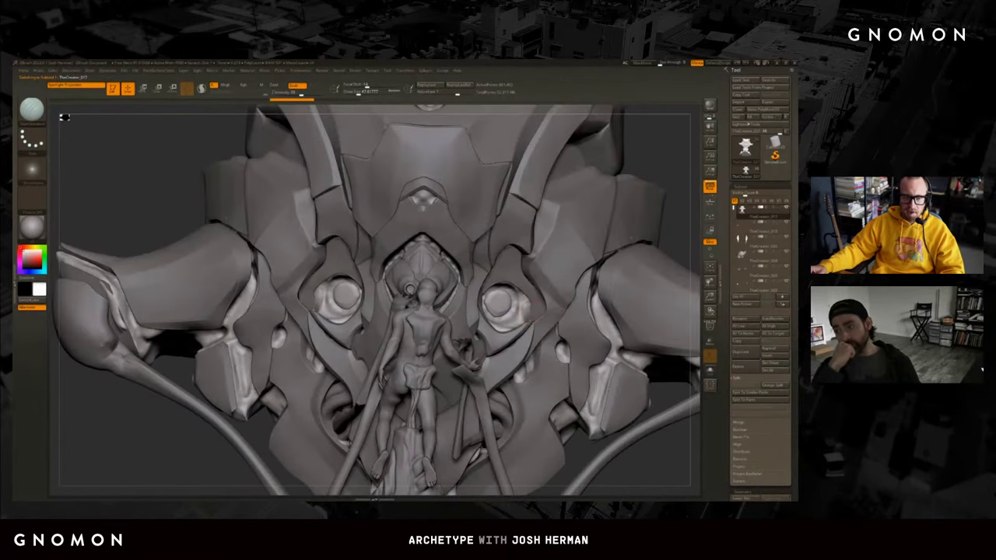
# Select the faceted plates above the eyes, check the face from several angles, and reselect the inner tissue.
pyautogui.moveTo(683, 208)
pyautogui.mouseDown()
pyautogui.moveTo(660, 195)
pyautogui.moveTo(658, 207)
pyautogui.moveTo(470, 247)
pyautogui.mouseUp()
pyautogui.keyDown('alt'); pyautogui.click(470, 247); pyautogui.keyUp('alt')
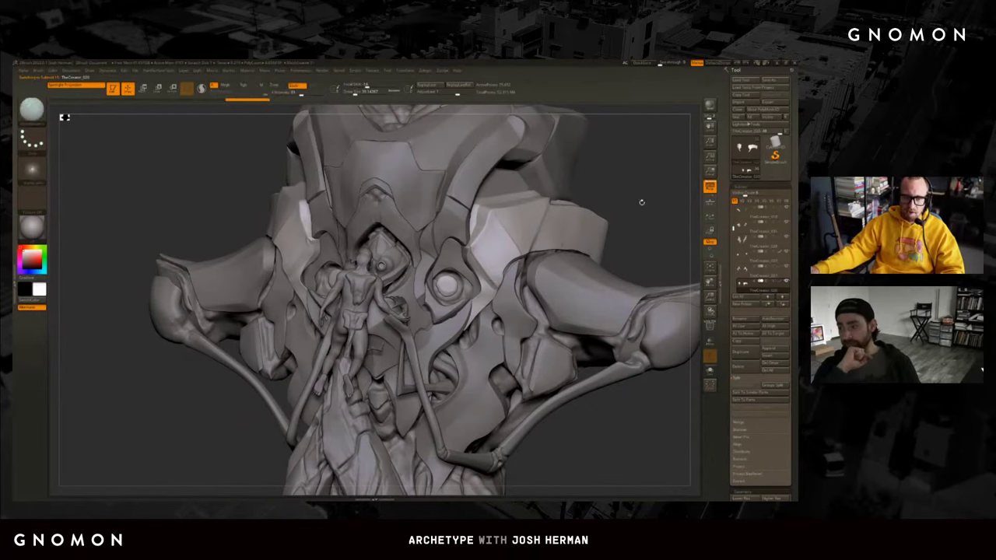
pyautogui.moveTo(641, 203)
pyautogui.mouseDown()
pyautogui.moveTo(594, 204)
pyautogui.moveTo(627, 204)
pyautogui.mouseUp()
pyautogui.press('space')
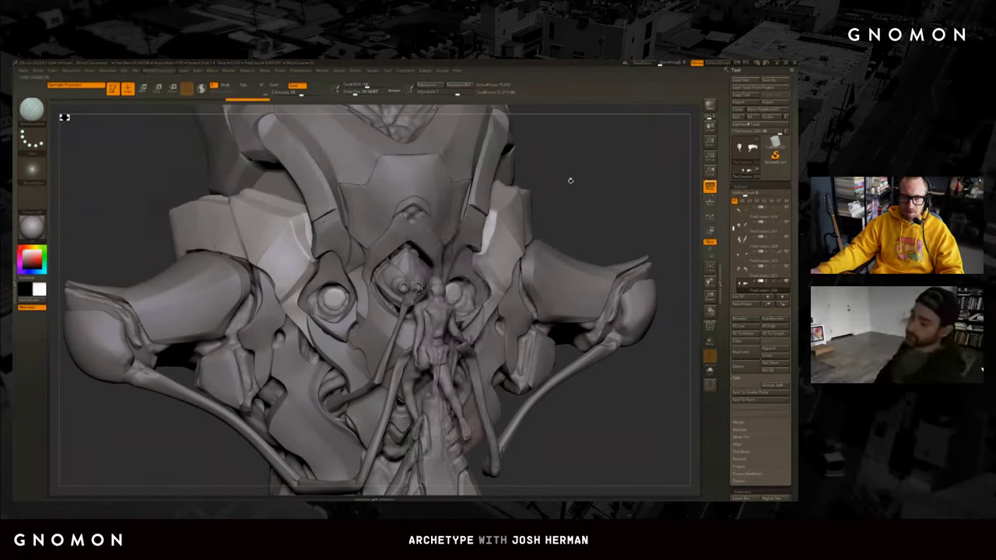
pyautogui.press('space')
pyautogui.moveTo(635, 366); pyautogui.dragTo(644, 360)
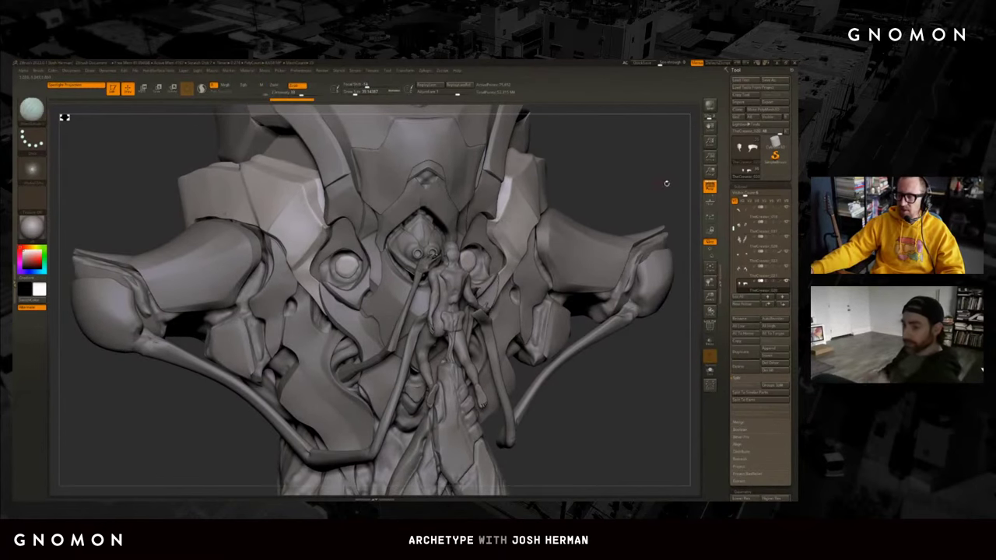
pyautogui.moveTo(536, 210); pyautogui.dragTo(565, 203)
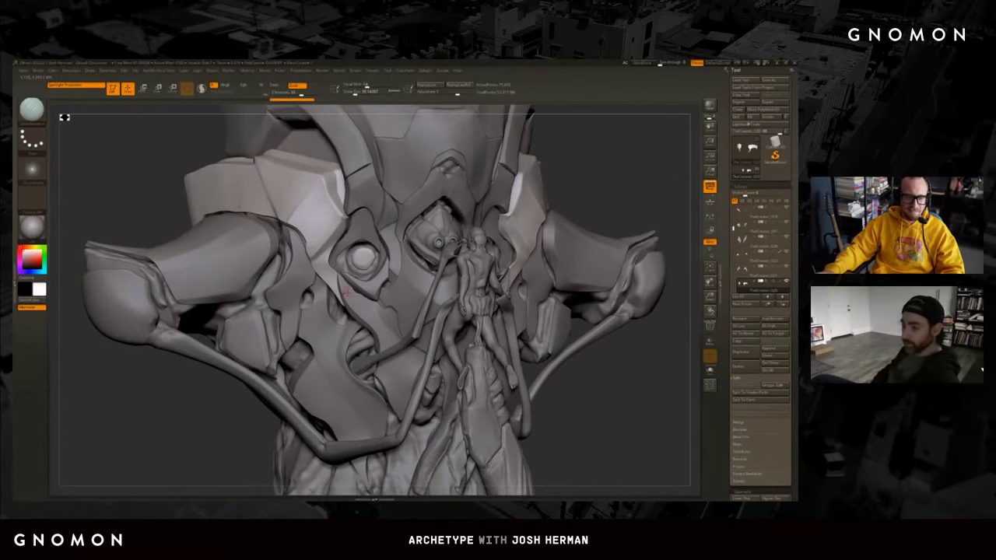
pyautogui.keyDown('alt'); pyautogui.click(346, 265); pyautogui.keyUp('alt')
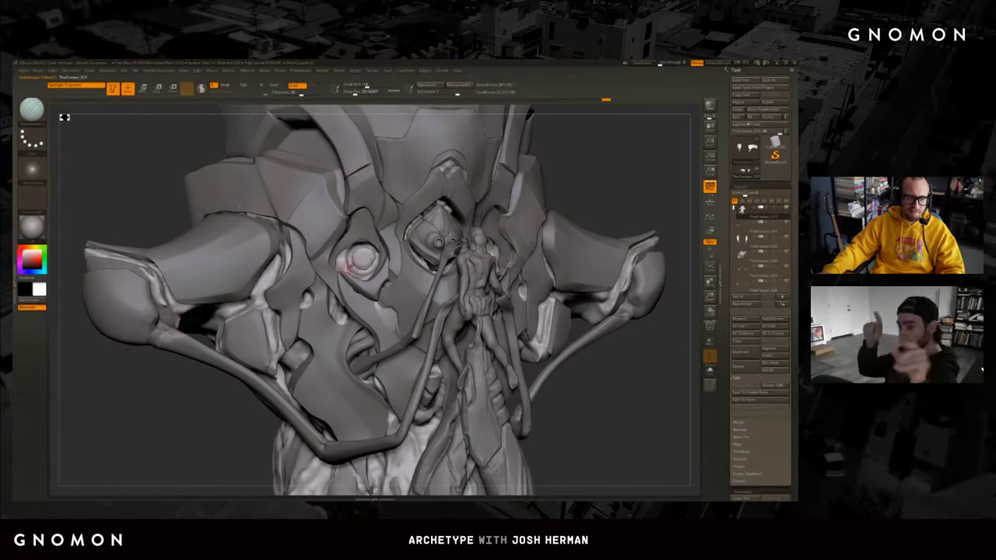
# Resize the pair of eyeballs with Transpose using local symmetry, and check them from the front.
pyautogui.press('w')
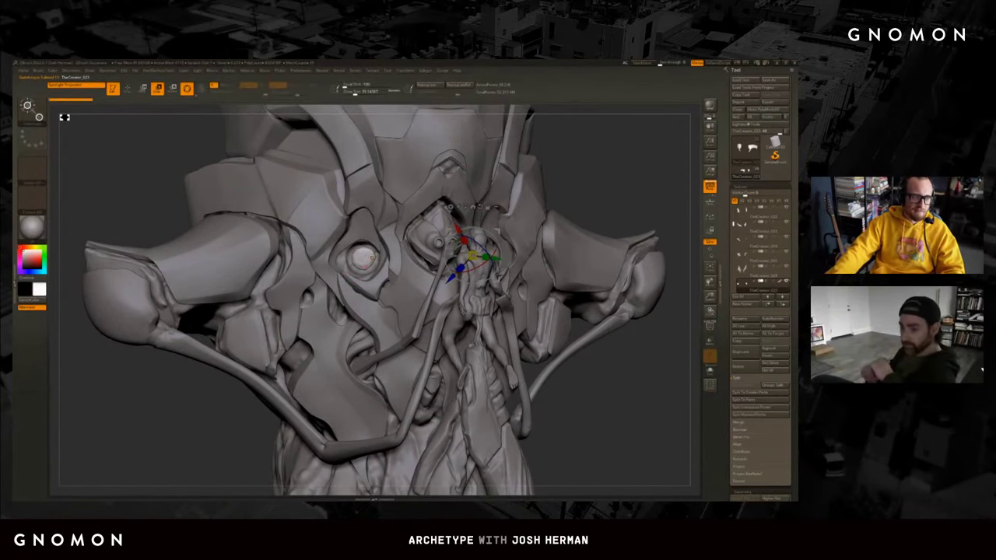
pyautogui.press('q')
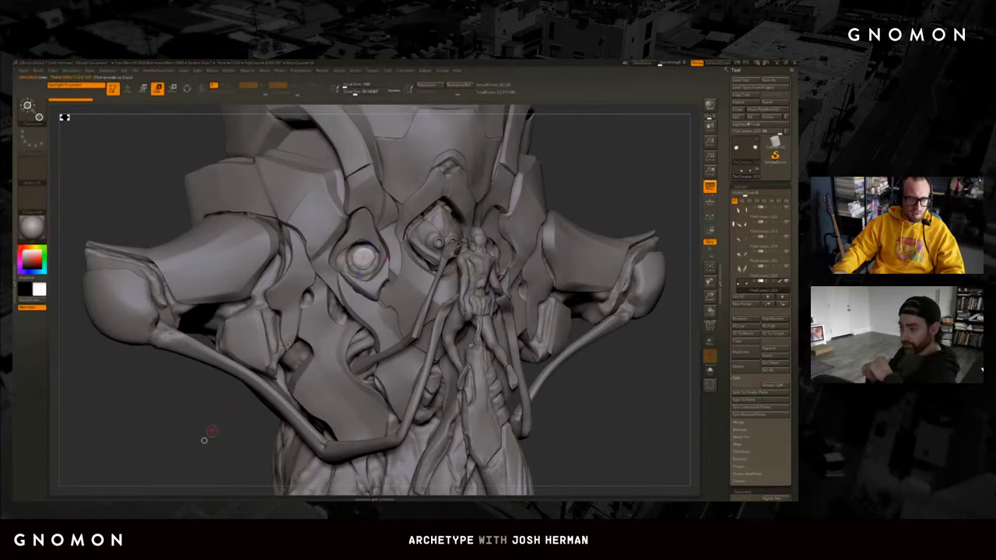
pyautogui.press('w')
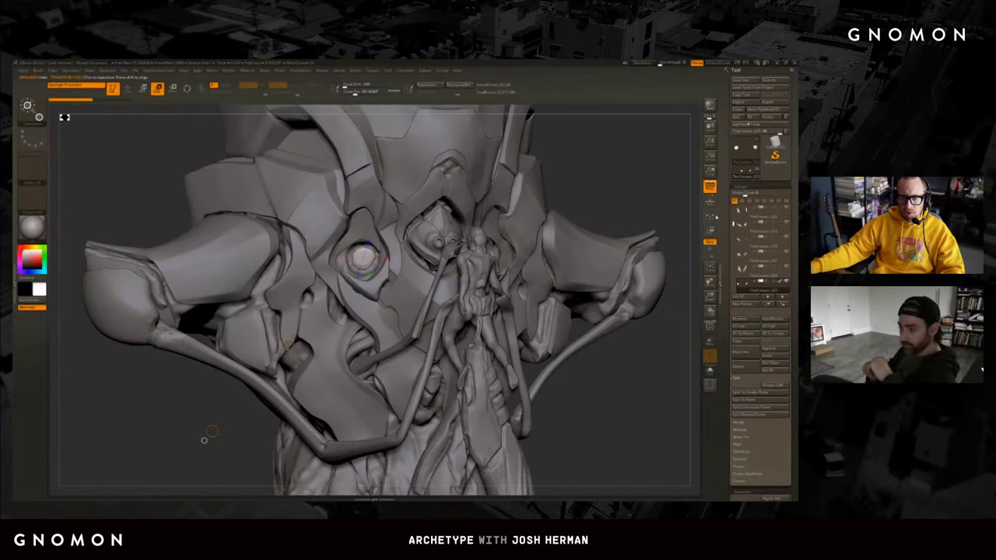
pyautogui.moveTo(203, 440); pyautogui.dragTo(658, 425)
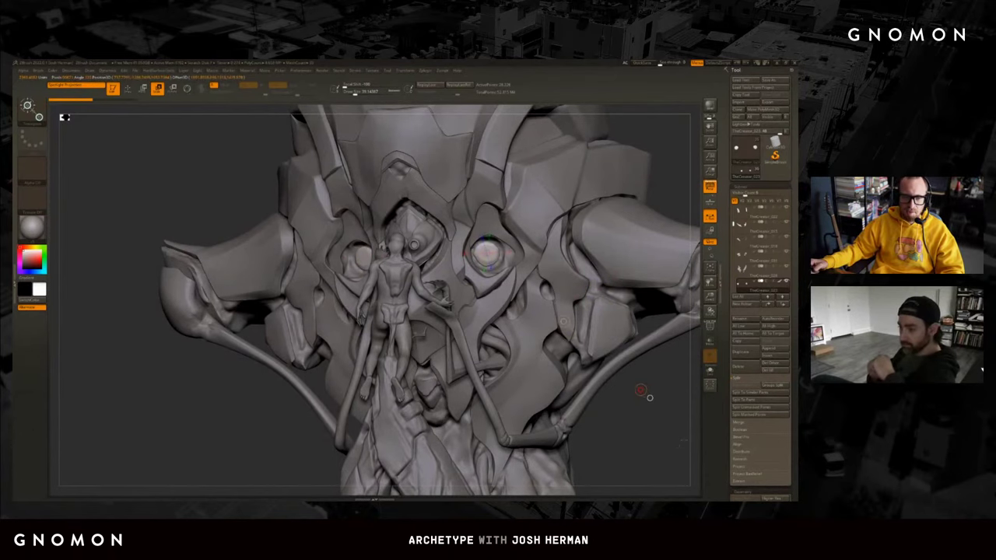
pyautogui.moveTo(650, 397); pyautogui.dragTo(629, 394)
pyautogui.press('q')
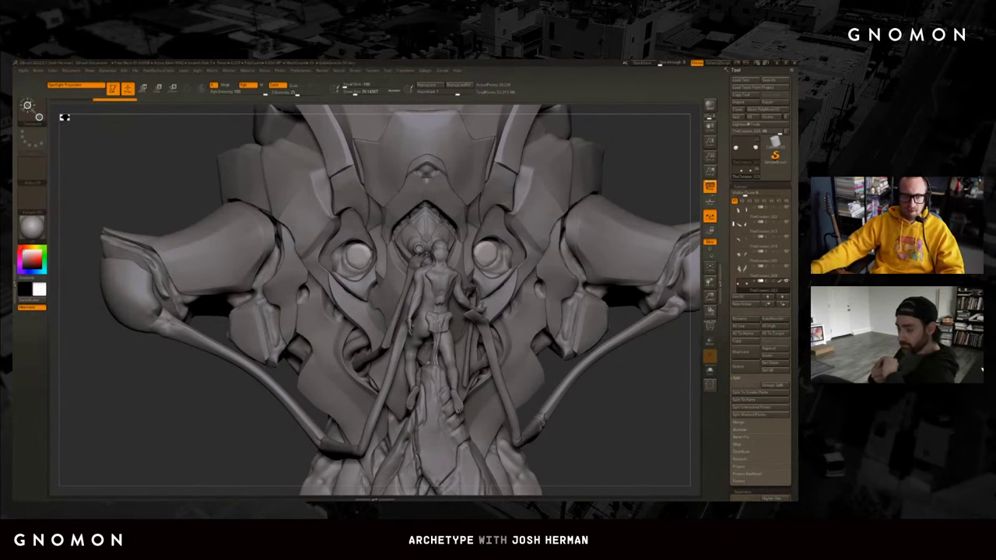
pyautogui.moveTo(629, 199); pyautogui.dragTo(570, 204)
pyautogui.moveTo(658, 186); pyautogui.dragTo(636, 193)
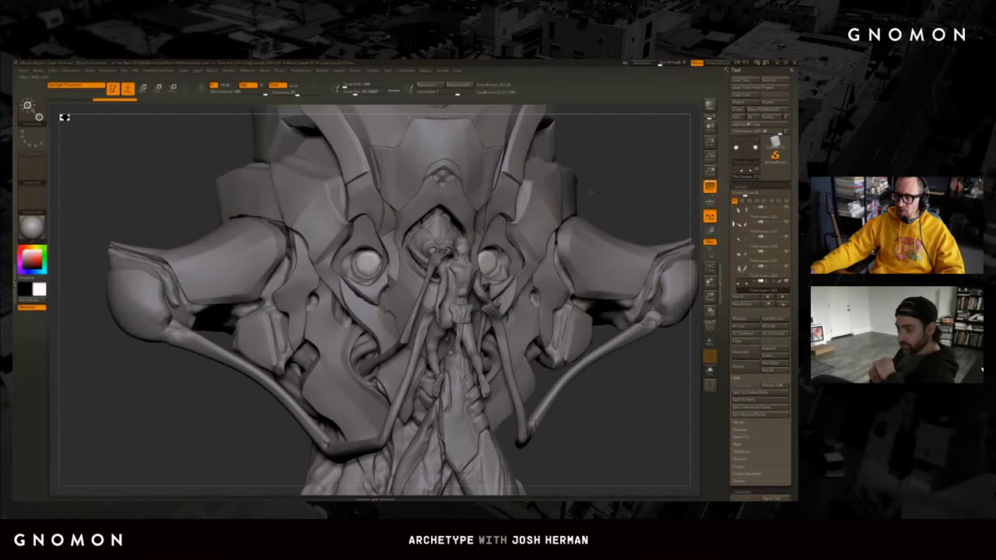
pyautogui.moveTo(593, 191); pyautogui.dragTo(610, 186)
pyautogui.moveTo(260, 421)
pyautogui.mouseDown()
pyautogui.moveTo(248, 402)
pyautogui.moveTo(257, 389)
pyautogui.mouseUp()
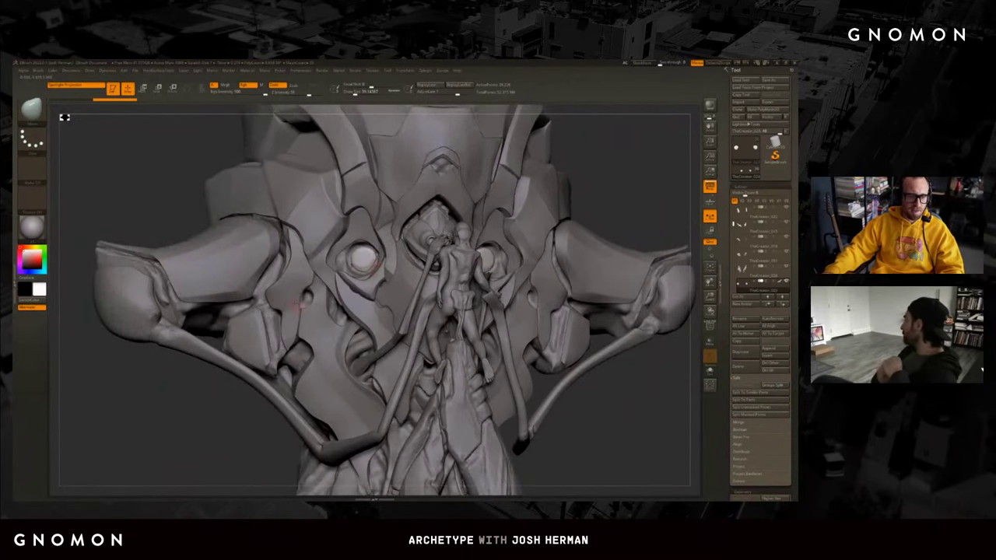
# Select and isolate the inner tissue, and carve it between the side stalk base and the cheek plate.
pyautogui.keyDown('alt'); pyautogui.click(287, 257); pyautogui.keyUp('alt')
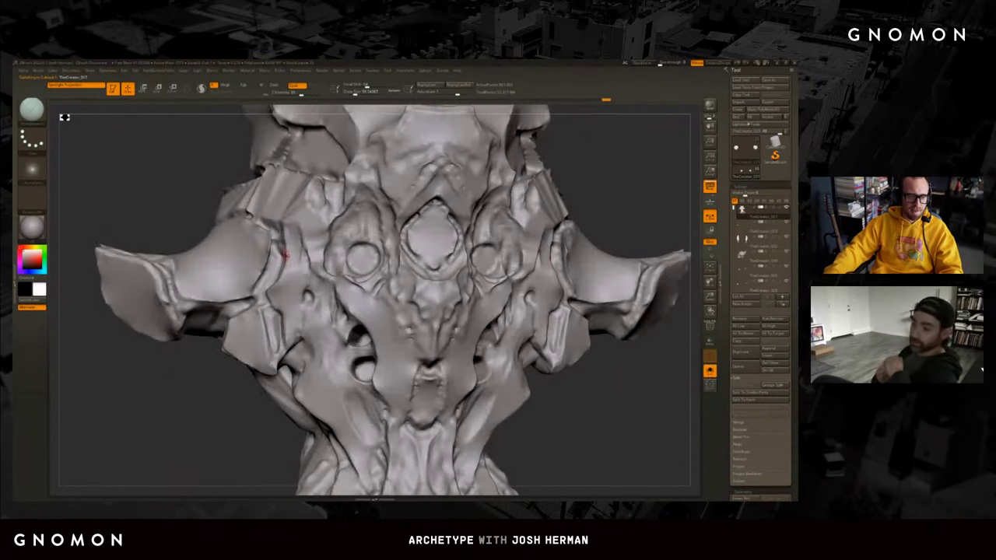
pyautogui.moveTo(220, 373); pyautogui.dragTo(286, 263)
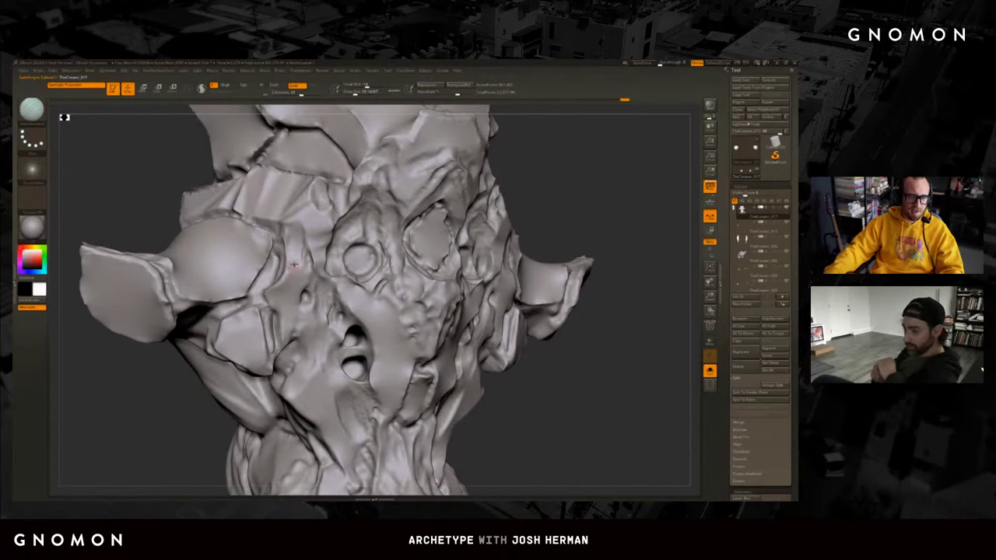
pyautogui.keyDown('alt'); pyautogui.click(287, 263); pyautogui.keyUp('alt')
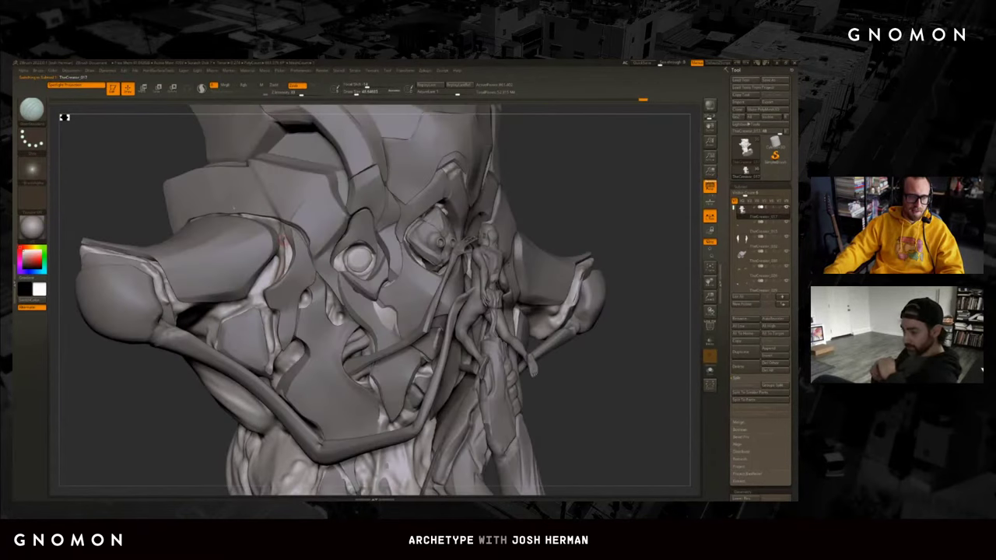
pyautogui.keyDown('alt'); pyautogui.click(282, 230); pyautogui.keyUp('alt')
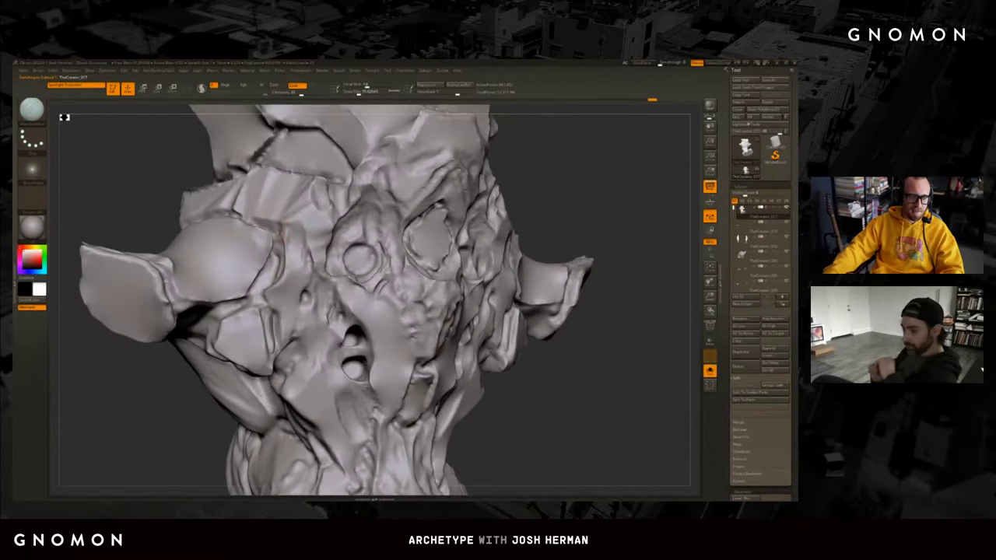
pyautogui.keyDown('alt'); pyautogui.click(283, 221); pyautogui.keyUp('alt')
pyautogui.keyDown('alt'); pyautogui.click(281, 218); pyautogui.keyUp('alt')
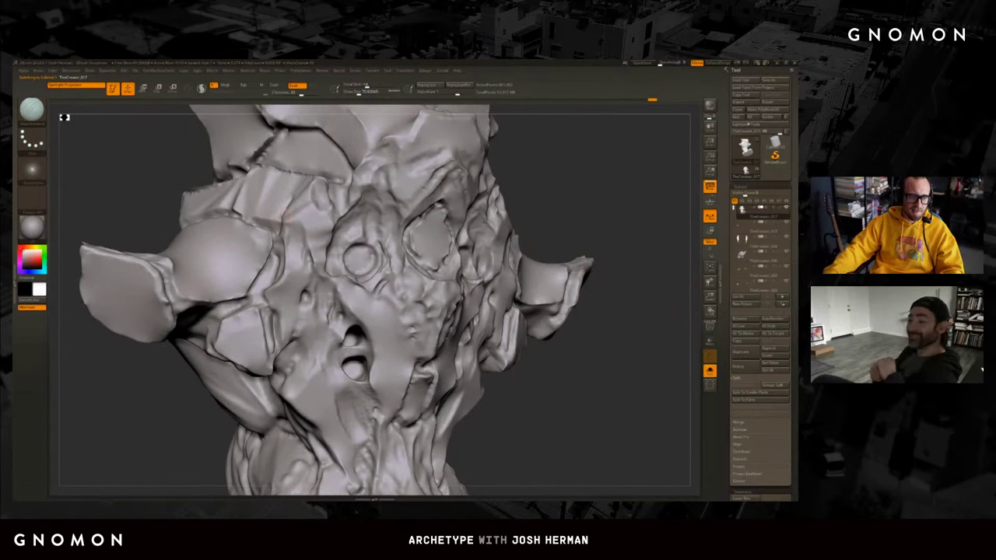
# Refine the tissue in the gap below the stalk base, alternating between the isolated tissue and the full model.
pyautogui.keyDown('alt'); pyautogui.click(278, 226); pyautogui.keyUp('alt')
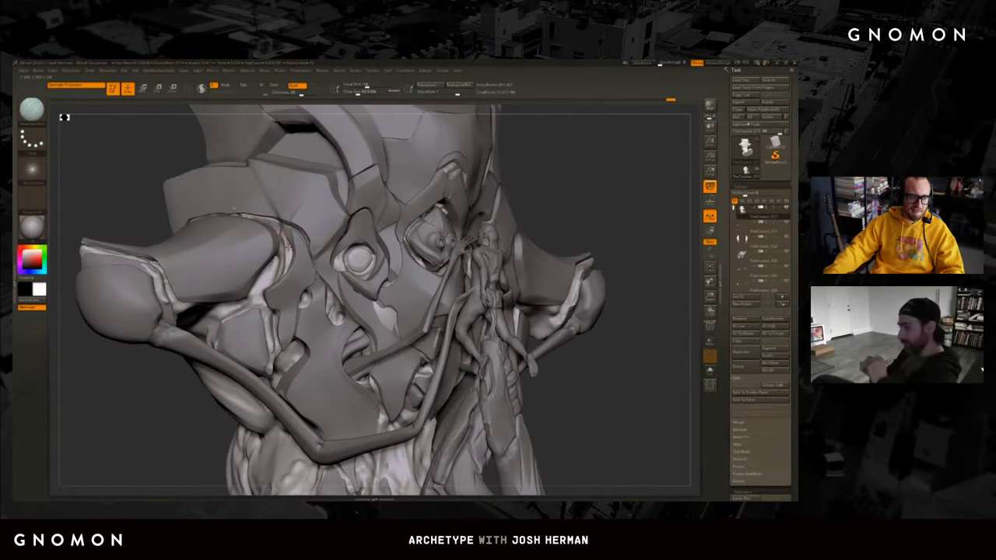
pyautogui.keyDown('alt'); pyautogui.click(290, 250); pyautogui.keyUp('alt')
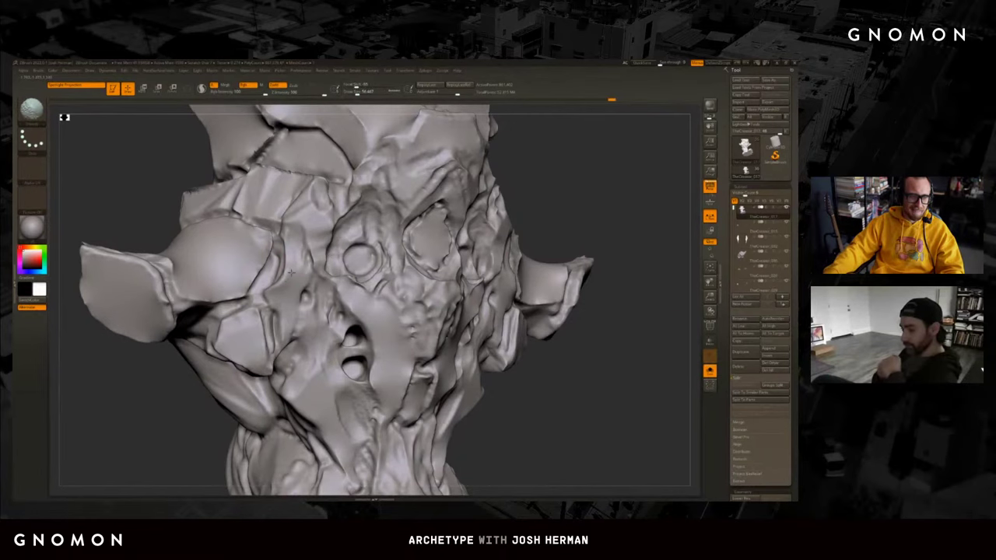
pyautogui.keyDown('alt'); pyautogui.click(287, 277); pyautogui.keyUp('alt')
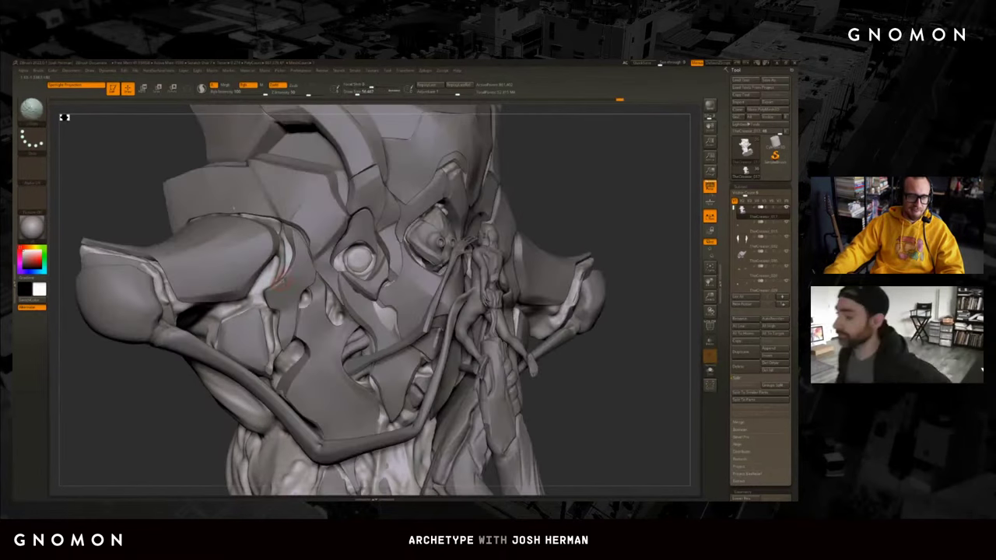
pyautogui.keyDown('alt'); pyautogui.click(286, 277); pyautogui.keyUp('alt')
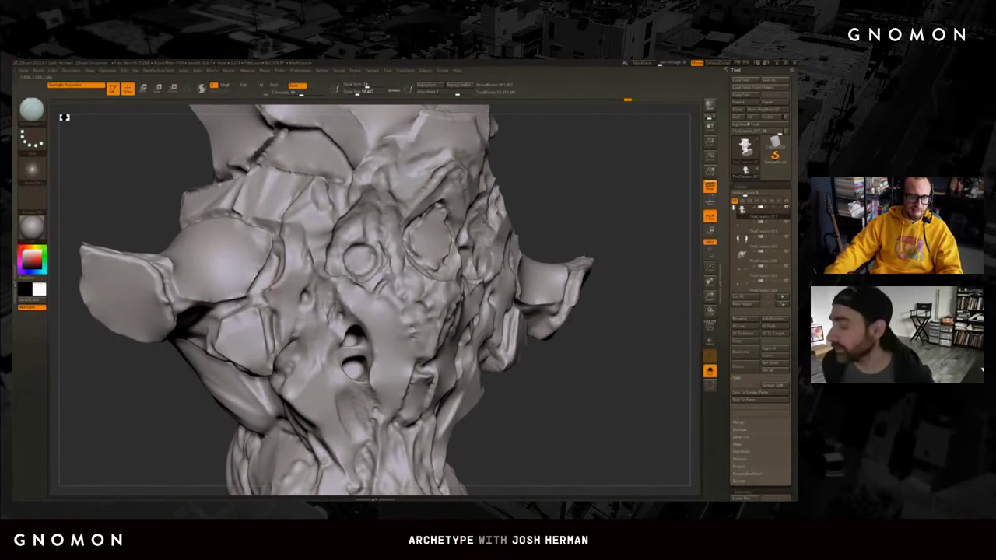
pyautogui.moveTo(622, 311); pyautogui.dragTo(669, 311)
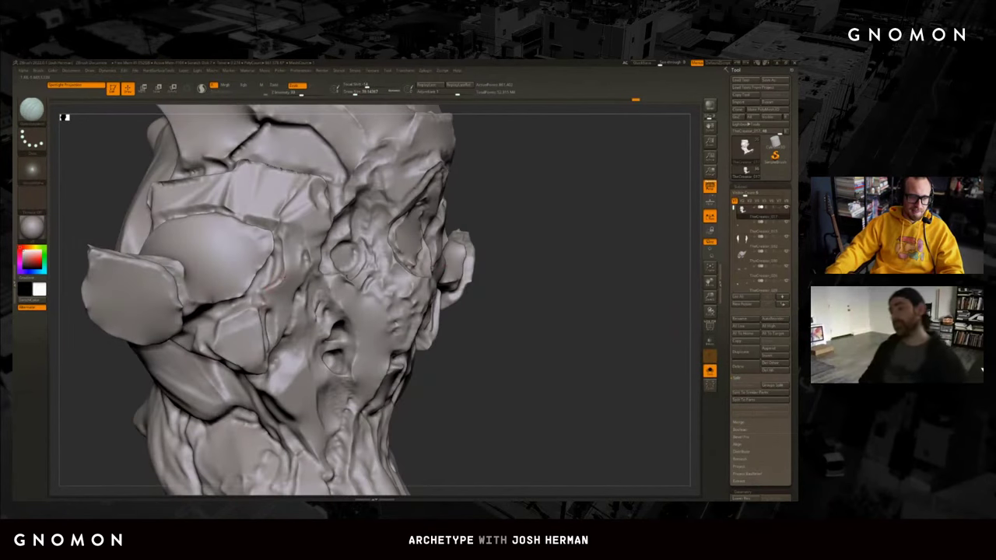
pyautogui.keyDown('alt'); pyautogui.click(520, 223); pyautogui.keyUp('alt')
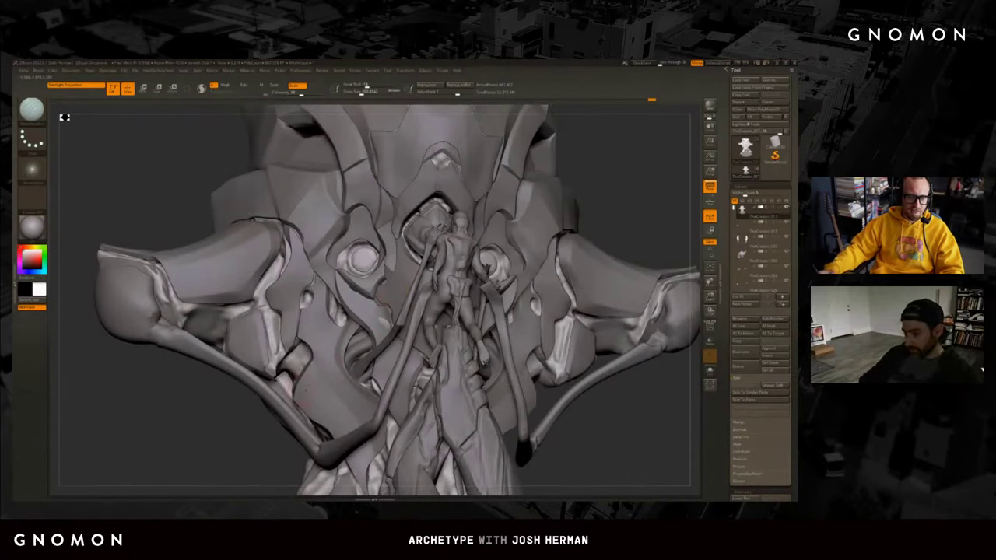
# Select the small ridged plate below the central mouth area and refine its folds with hPolish, alternating between isolated and full-model views.
pyautogui.moveTo(220, 432)
pyautogui.mouseDown()
pyautogui.moveTo(218, 401)
pyautogui.moveTo(424, 311)
pyautogui.mouseUp()
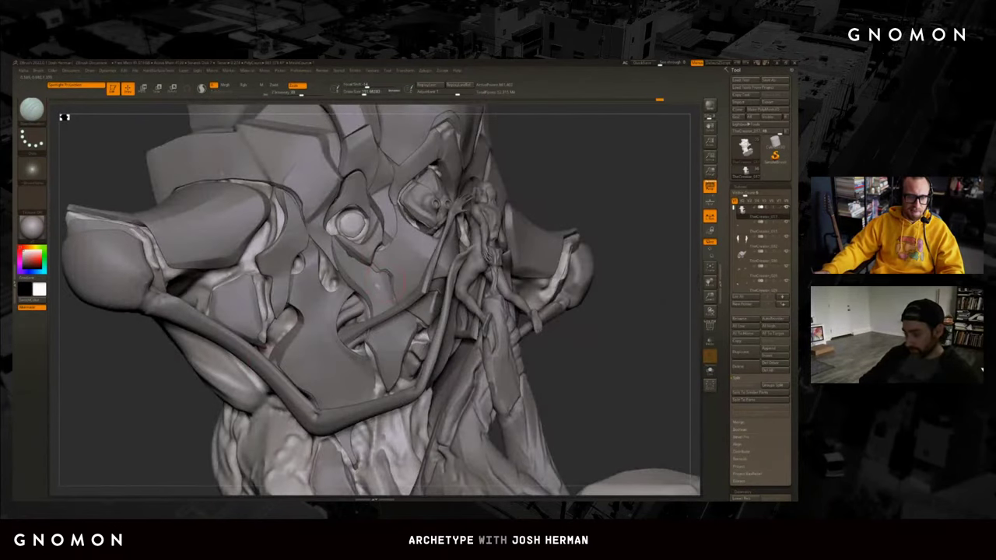
pyautogui.moveTo(598, 349)
pyautogui.mouseDown()
pyautogui.moveTo(614, 366)
pyautogui.moveTo(613, 337)
pyautogui.moveTo(622, 342)
pyautogui.mouseUp()
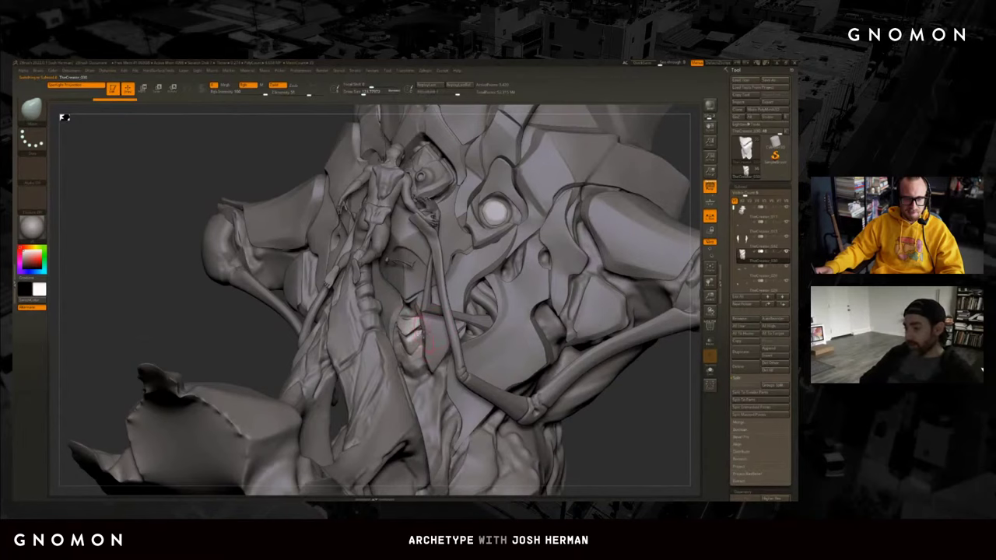
pyautogui.hotkey('ctrl', 'shift', 's')
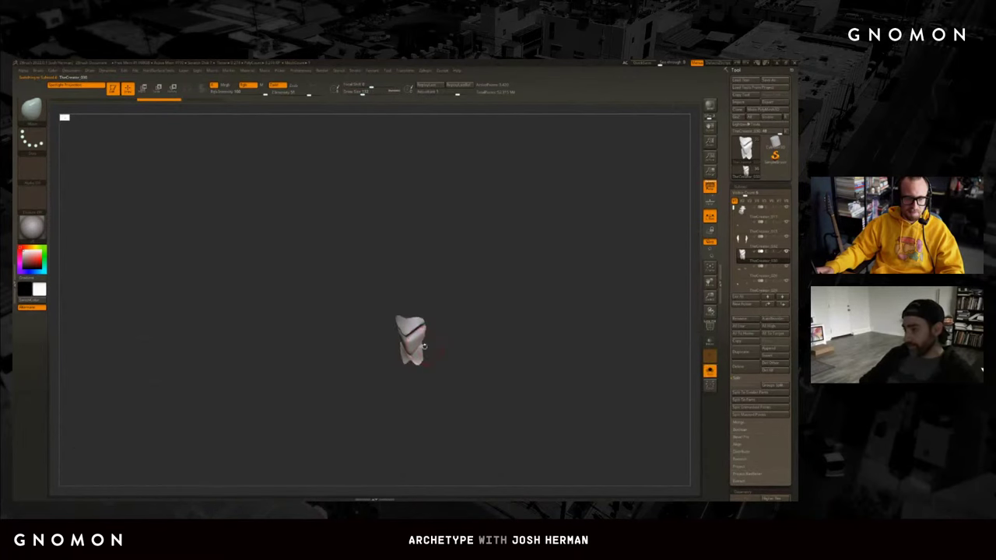
pyautogui.hotkey('ctrl', 'shift', 's')
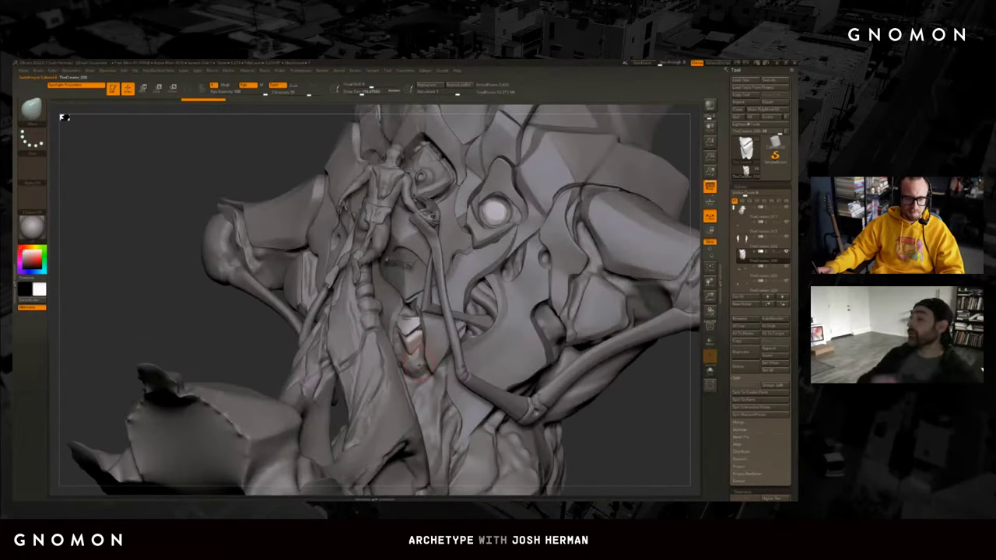
pyautogui.hotkey('ctrl', 'shift', 's')
pyautogui.press('b')
pyautogui.press('h')
pyautogui.press('p')
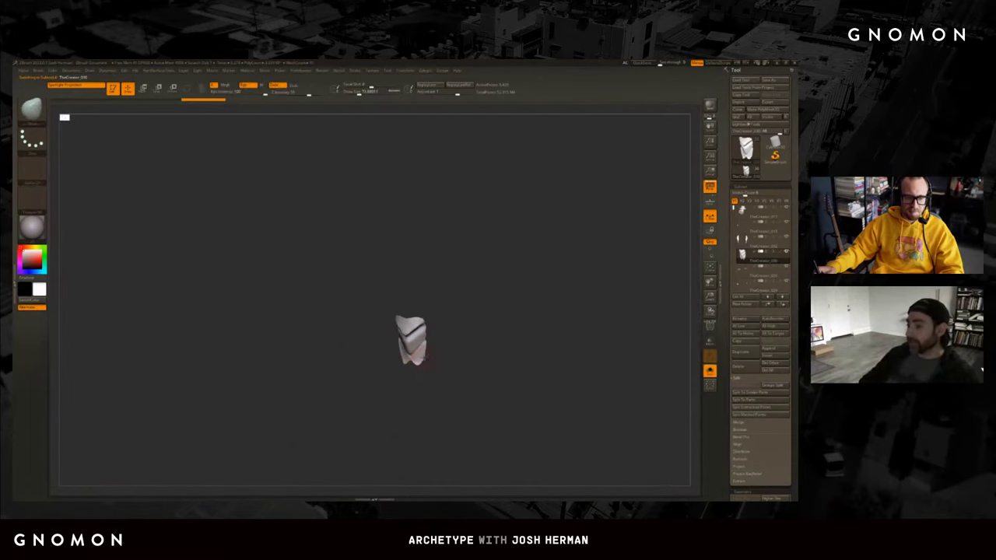
pyautogui.hotkey('ctrl', 'shift', 's')
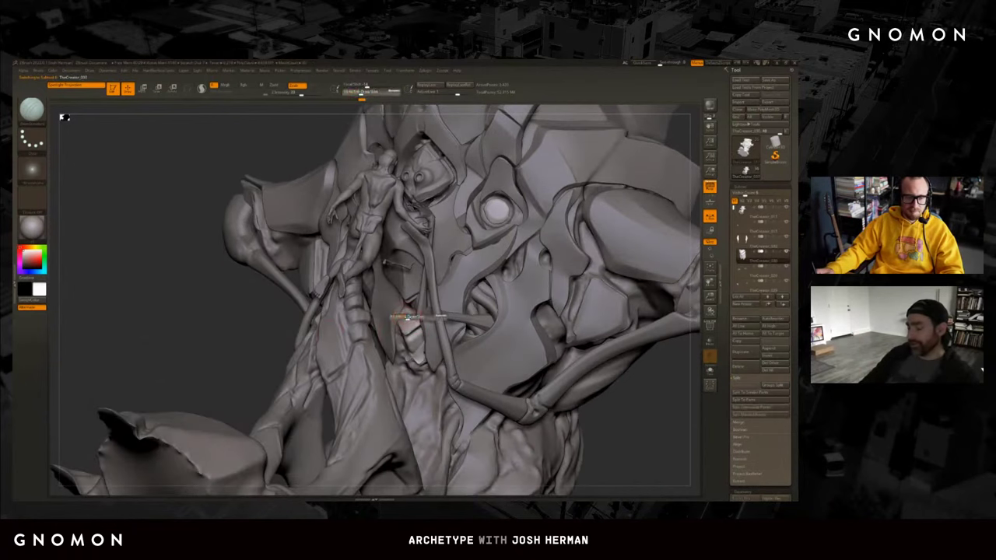
# Reshape the ridged plate's upper part into a rounded end that fits the gap beneath the figure, checking it from both sides.
pyautogui.hotkey('ctrl', 'shift', 'a')
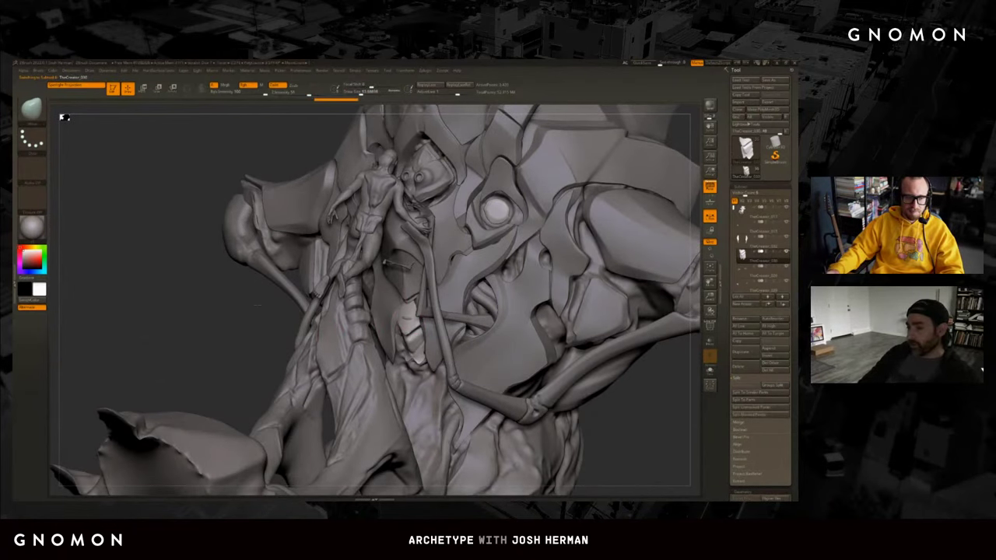
pyautogui.press('f')
pyautogui.click(710, 371)
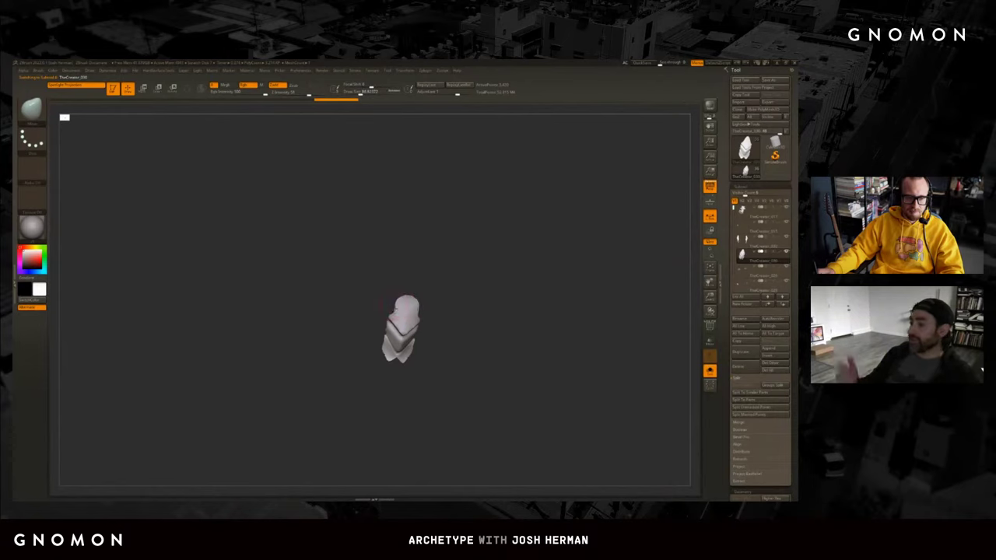
pyautogui.press('shift')
pyautogui.moveTo(439, 295); pyautogui.dragTo(450, 311)
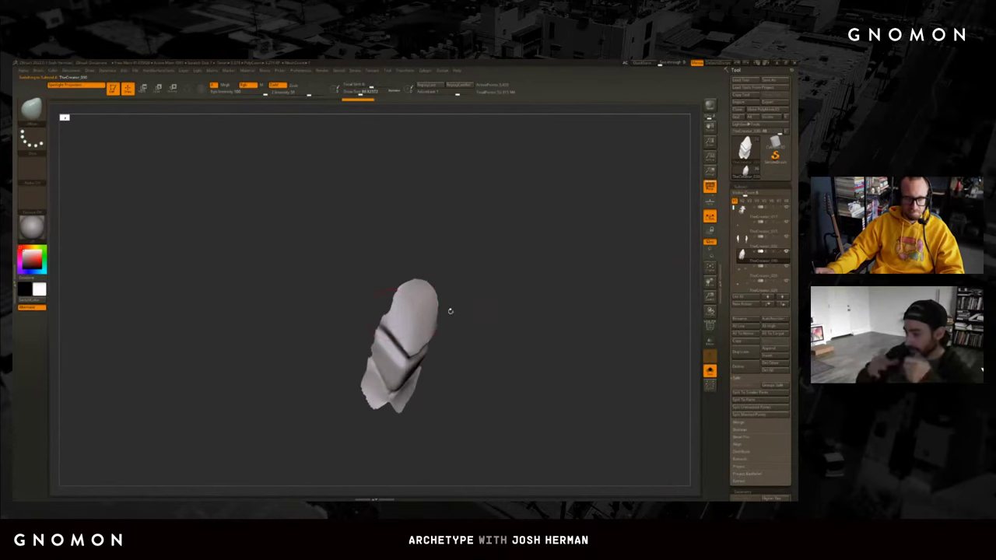
pyautogui.hotkey('shift', 'alt', 's')
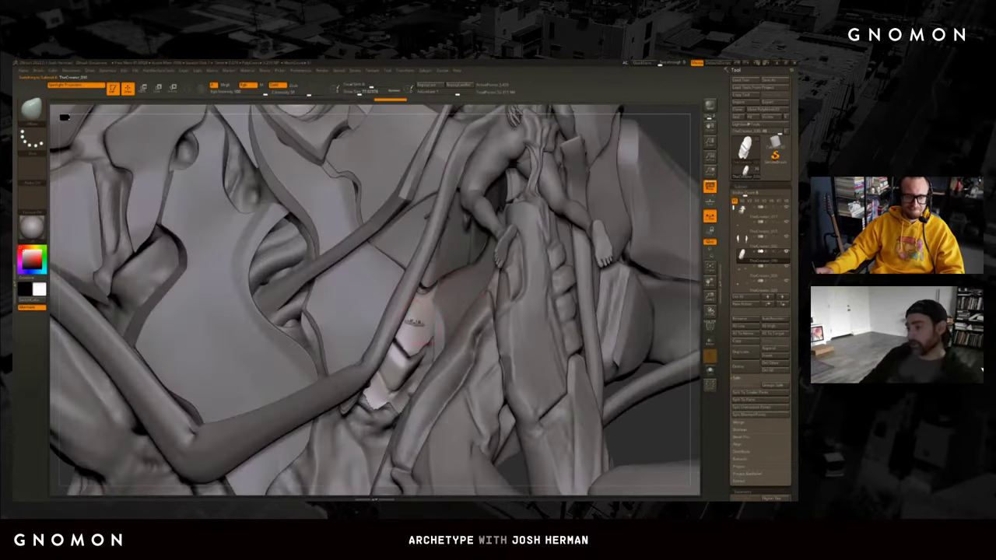
pyautogui.moveTo(436, 311)
pyautogui.mouseDown()
pyautogui.moveTo(466, 326)
pyautogui.moveTo(452, 317)
pyautogui.moveTo(420, 324)
pyautogui.mouseUp()
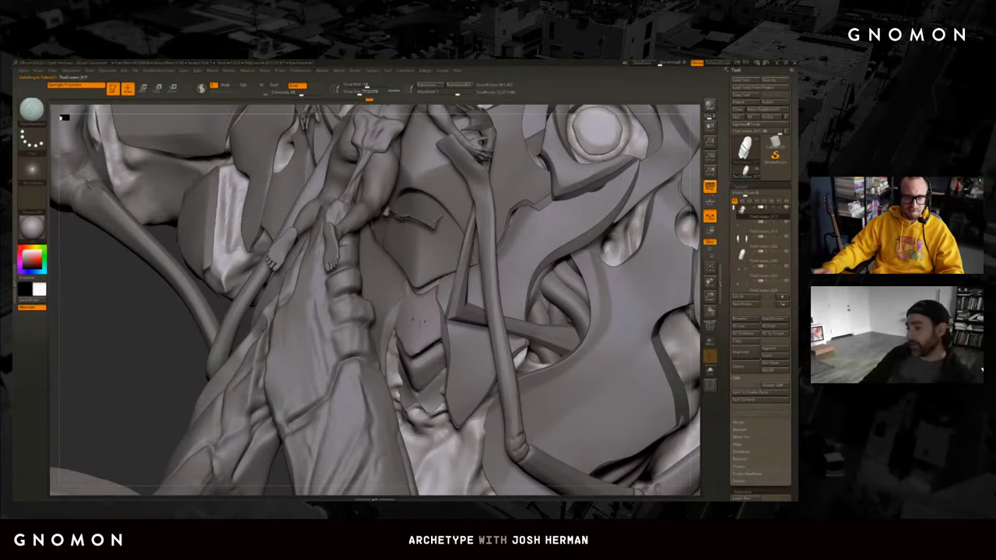
pyautogui.moveTo(417, 321); pyautogui.dragTo(433, 403)
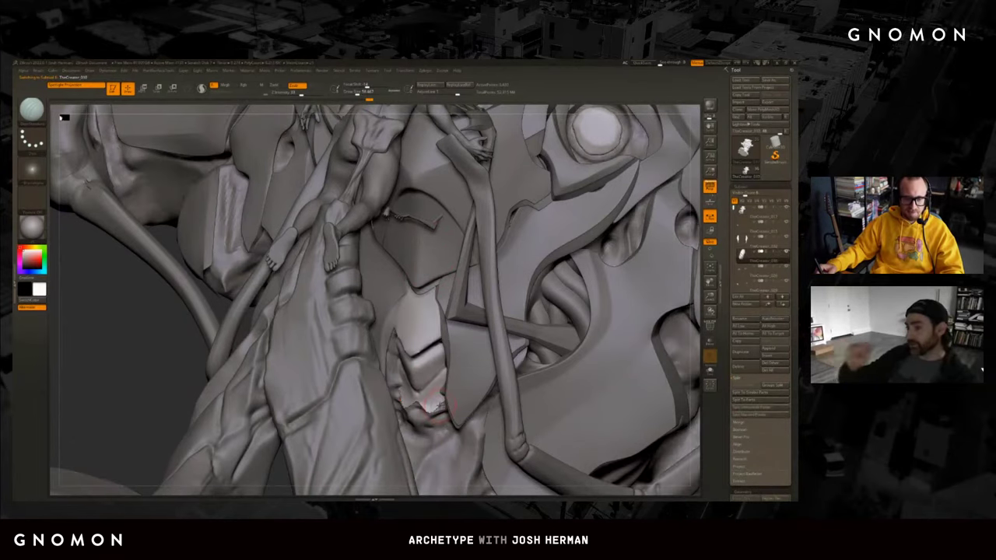
# Isolate the ridged plate, remesh it, and smooth its jagged outline with the interior masked by its border.
pyautogui.hotkey('ctrl', 'shift', 's')
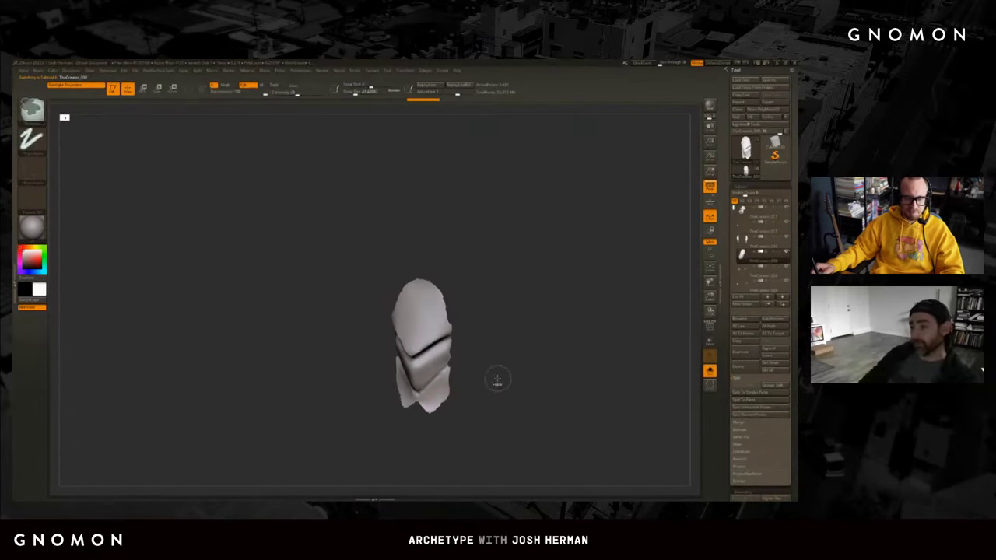
pyautogui.press('space')
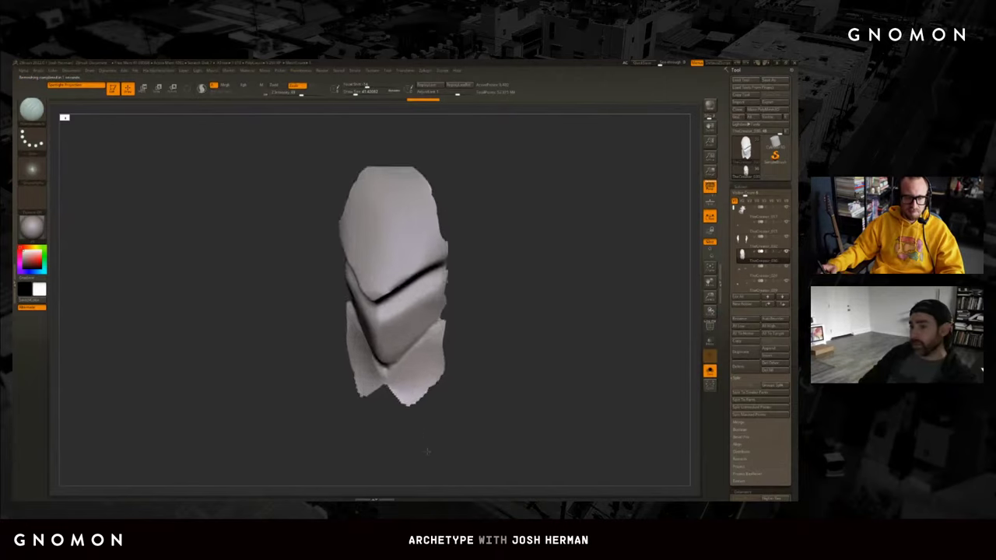
pyautogui.press('space')
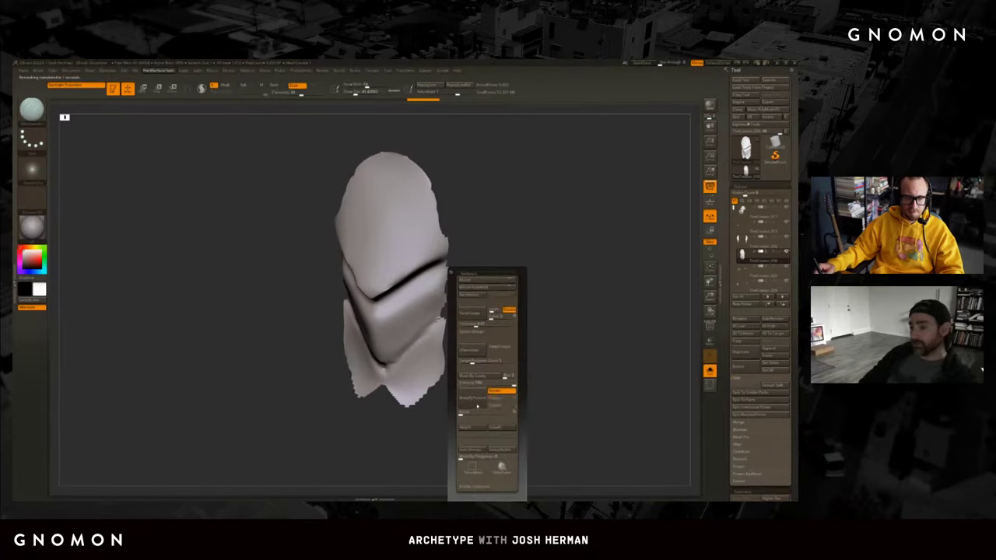
pyautogui.keyDown('ctrl'); pyautogui.click(431, 415); pyautogui.keyUp('ctrl')
pyautogui.press('space')
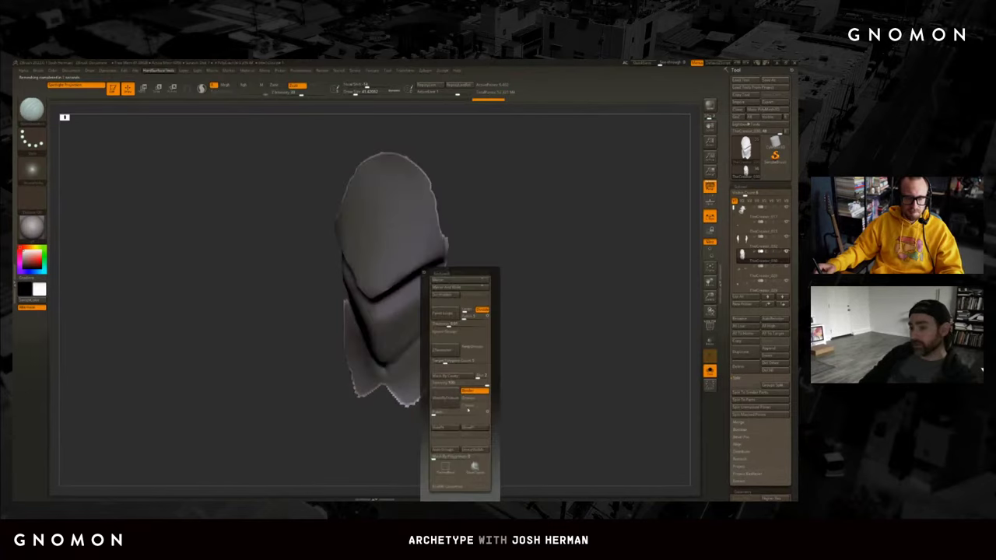
pyautogui.press('space')
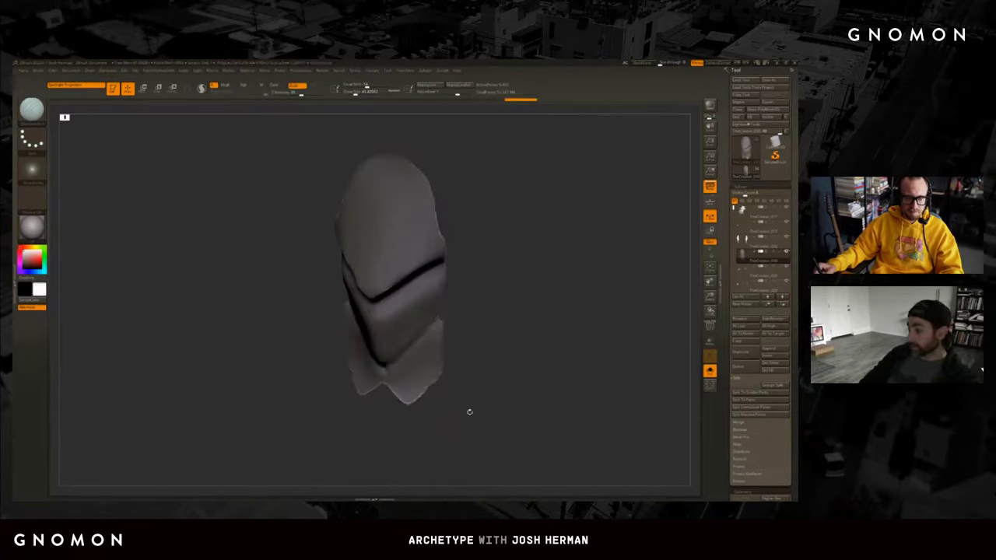
pyautogui.moveTo(469, 410); pyautogui.dragTo(522, 384)
# Clear the mask, ZRemesh the ridged plate, and display its polyframe.
pyautogui.press('space')
pyautogui.press('space')
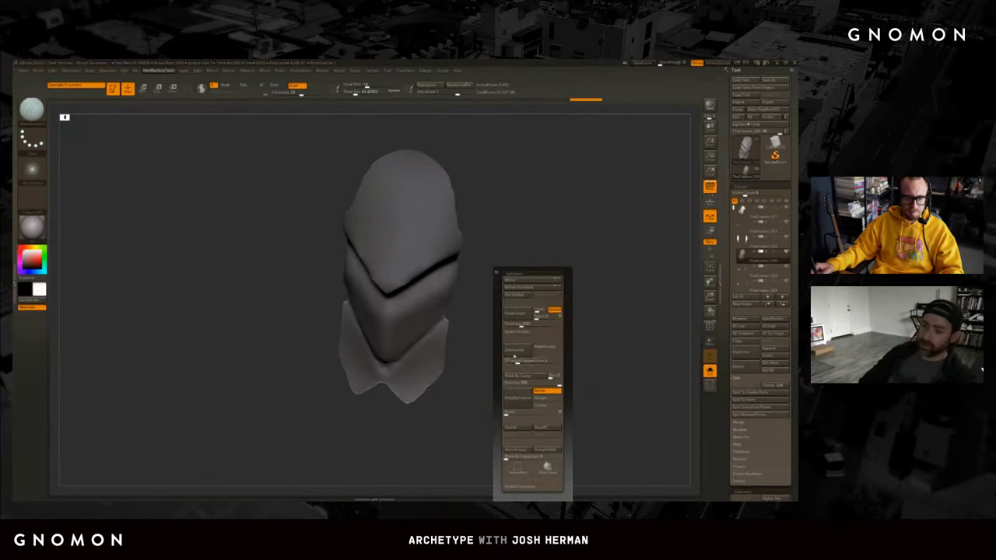
pyautogui.keyDown('ctrl'); pyautogui.click(480, 356); pyautogui.keyUp('ctrl')
pyautogui.press('space')
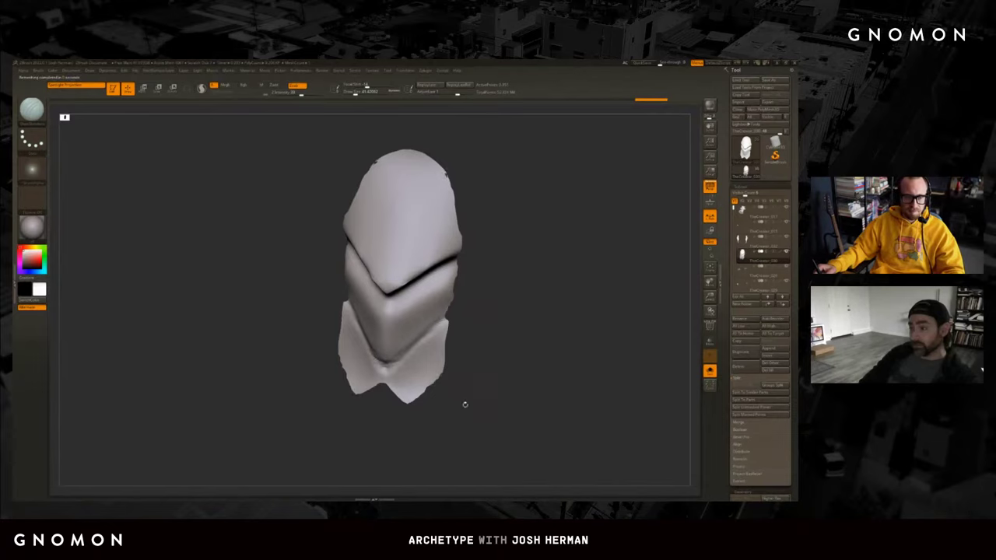
pyautogui.moveTo(464, 402); pyautogui.dragTo(438, 245)
pyautogui.hotkey('shift', 'f')
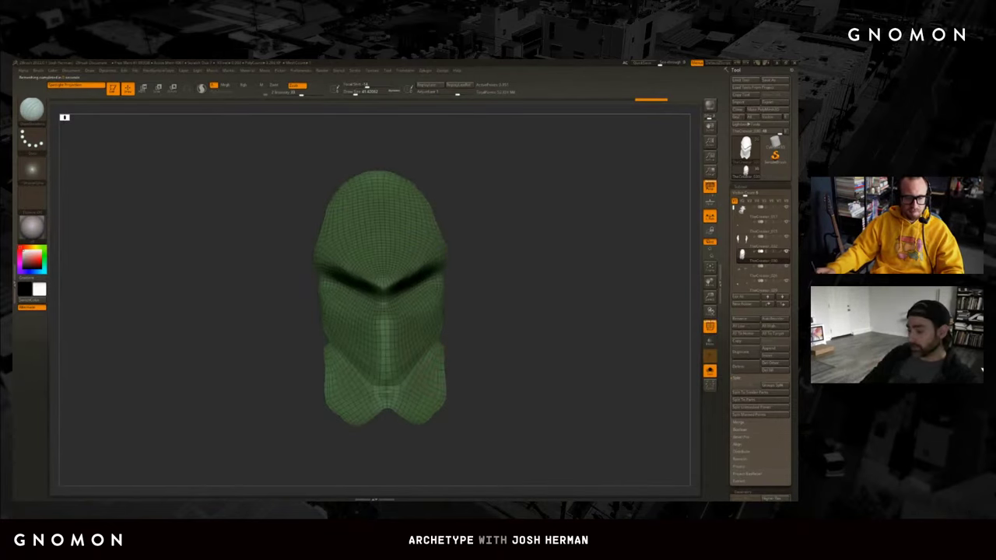
# Slice the ridged plate along its V-shaped folds to divide it into separate polygroup bands.
pyautogui.press('space')
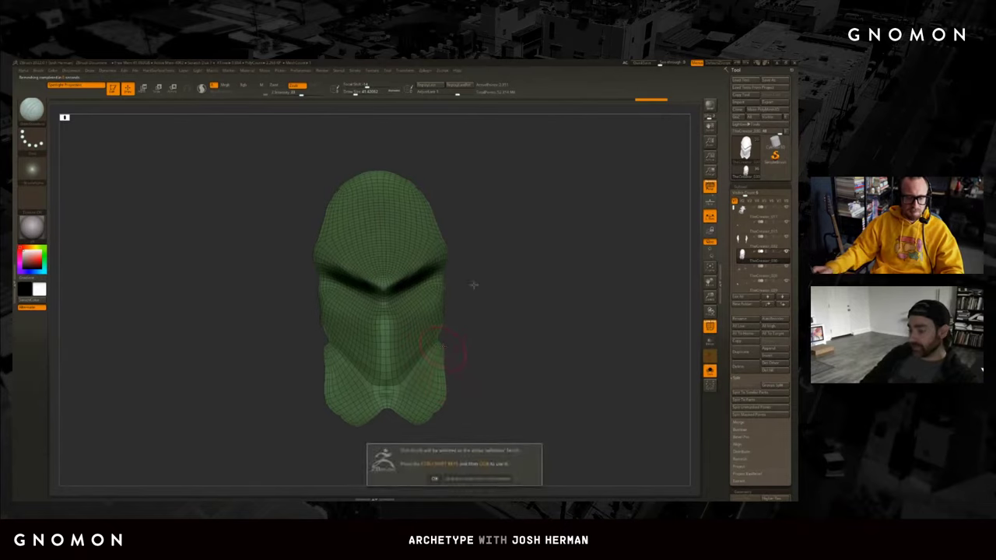
pyautogui.moveTo(494, 253); pyautogui.dragTo(459, 268)
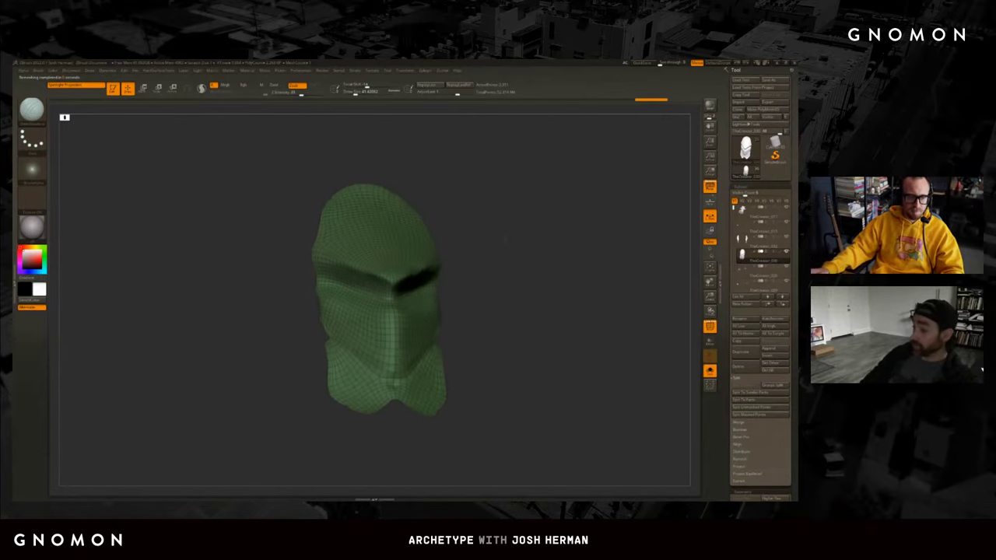
pyautogui.press('b')
pyautogui.press('z')
pyautogui.press('r')
pyautogui.moveTo(256, 223); pyautogui.dragTo(247, 231)
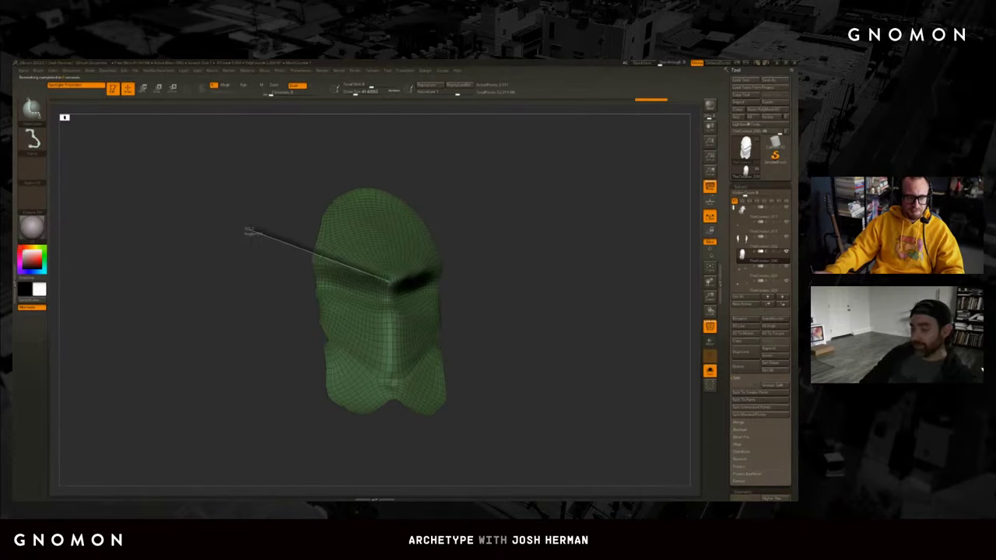
pyautogui.keyDown('ctrl'); pyautogui.keyDown('shift'); pyautogui.moveTo(465, 241); pyautogui.dragTo(465, 242); pyautogui.keyUp('shift'); pyautogui.keyUp('ctrl')
pyautogui.moveTo(301, 290)
pyautogui.mouseDown()
pyautogui.moveTo(400, 327)
pyautogui.moveTo(393, 316)
pyautogui.moveTo(431, 298)
pyautogui.moveTo(378, 314)
pyautogui.moveTo(405, 329)
pyautogui.moveTo(303, 292)
pyautogui.mouseUp()
pyautogui.hotkey('ctrl', 'z')
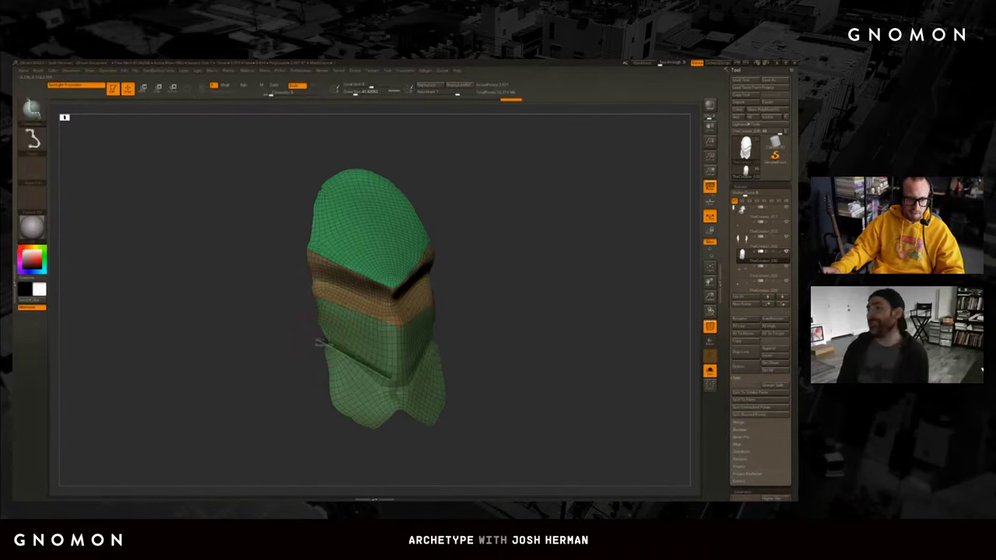
pyautogui.moveTo(311, 338)
pyautogui.keyDown('ctrl'); pyautogui.keyDown('shift'); pyautogui.mouseDown()
pyautogui.moveTo(524, 304)
pyautogui.moveTo(513, 309)
pyautogui.moveTo(523, 312)
pyautogui.moveTo(519, 304)
pyautogui.mouseUp(); pyautogui.keyUp('shift'); pyautogui.keyUp('ctrl')
# Apply Mirror And Weld to the plate and check its polygroup bands.
pyautogui.rightClick(518, 304)
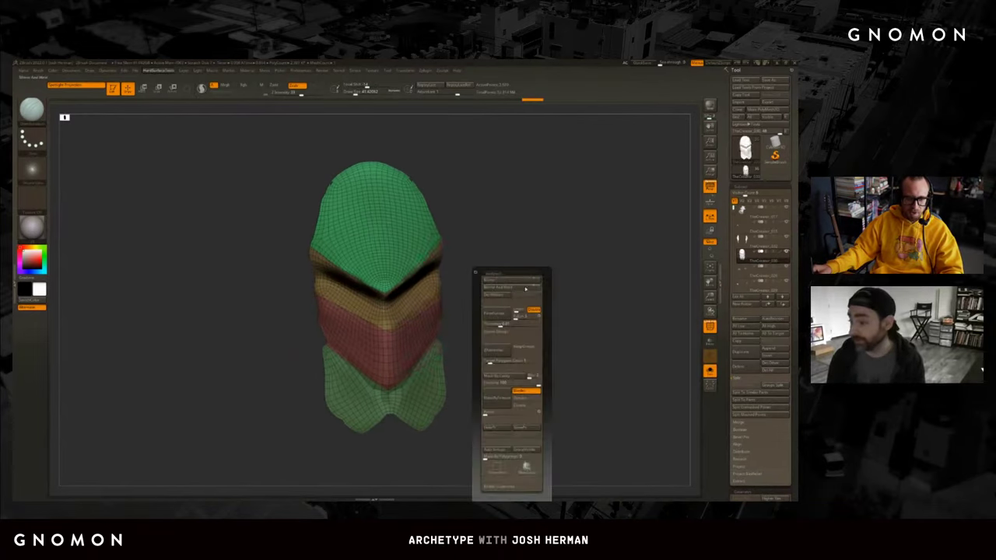
pyautogui.moveTo(583, 269); pyautogui.dragTo(553, 289)
pyautogui.keyDown('ctrl'); pyautogui.keyDown('shift'); pyautogui.click(400, 280); pyautogui.keyUp('shift'); pyautogui.keyUp('ctrl')
pyautogui.keyDown('ctrl'); pyautogui.keyDown('shift'); pyautogui.click(549, 272); pyautogui.keyUp('shift'); pyautogui.keyUp('ctrl')
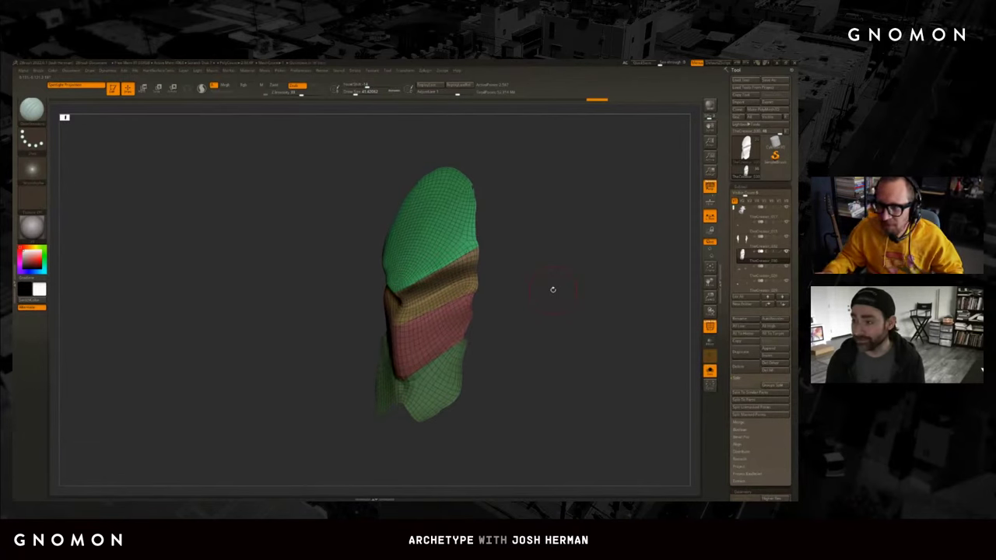
# ZRemesh the banded plate again for a lighter, cleaner topology.
pyautogui.hotkey('alt', 'shift', 's')
pyautogui.hotkey('alt', 'shift', 's')
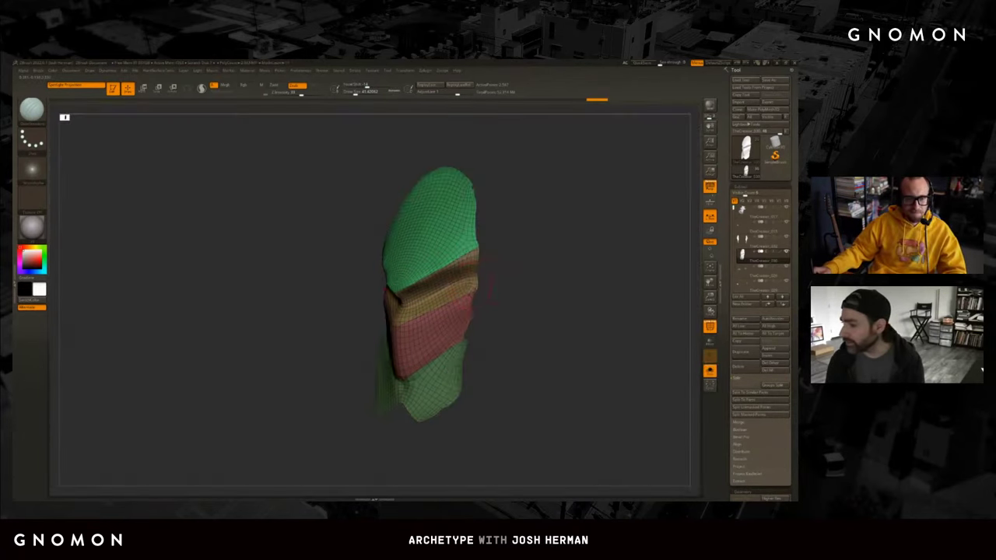
pyautogui.press('space')
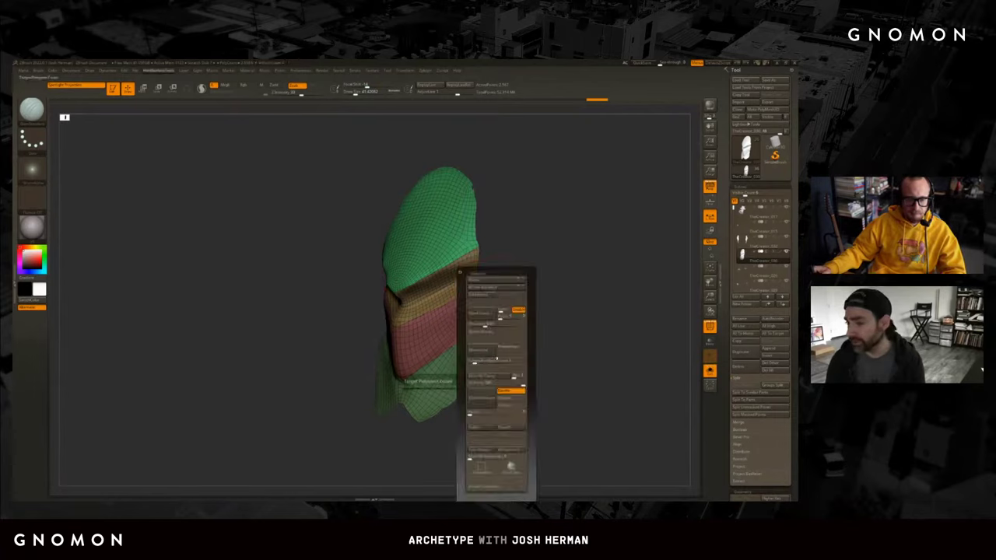
pyautogui.click(488, 350)
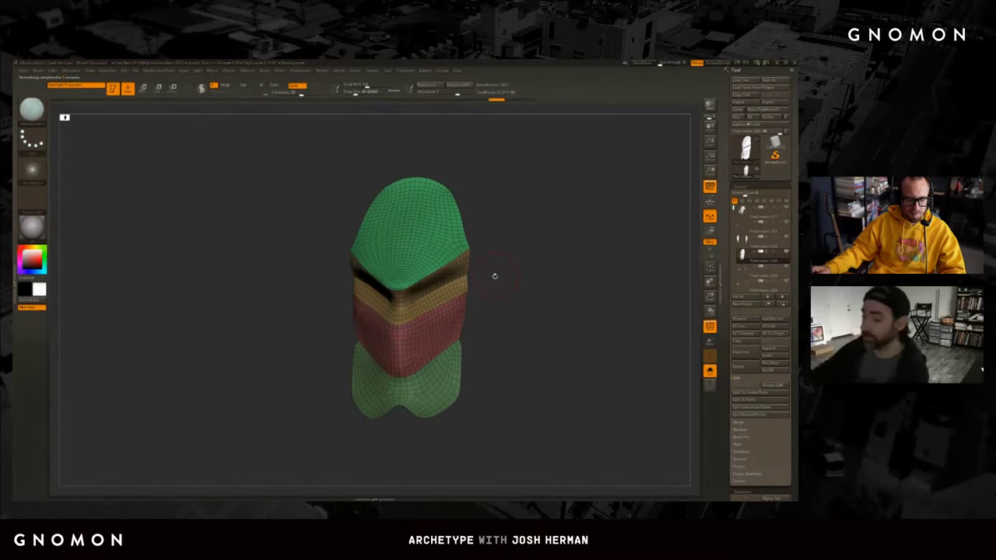
# Load a custom brush from the brush library, hide the polyframe, and smooth the surfaces around the plate's V-shaped folds.
pyautogui.press('b')
pyautogui.press(',')
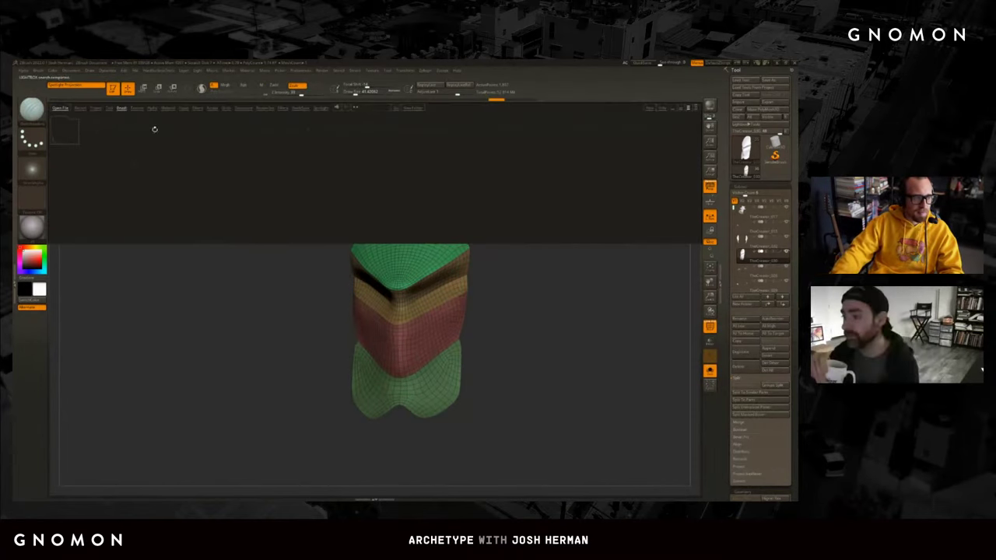
pyautogui.doubleClick(161, 210)
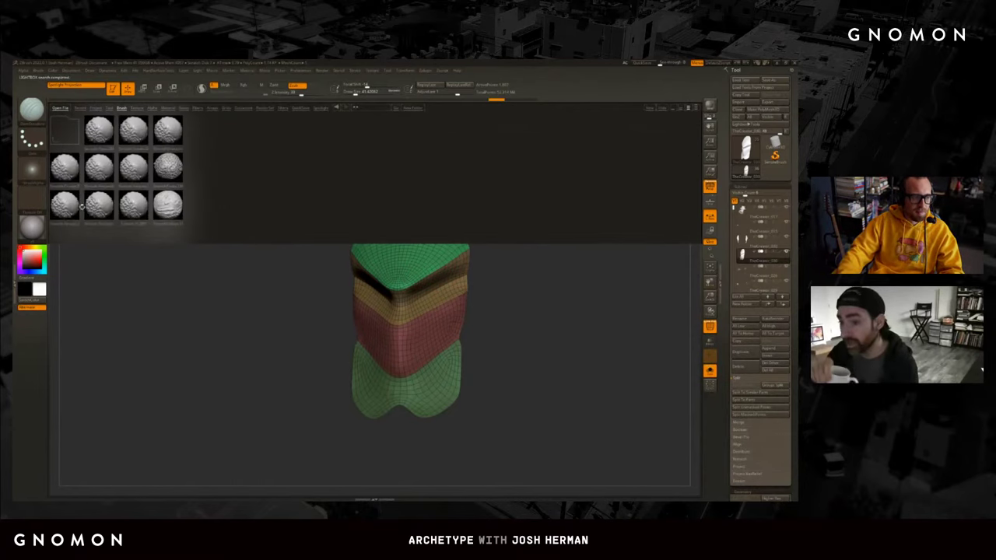
pyautogui.doubleClick(80, 202)
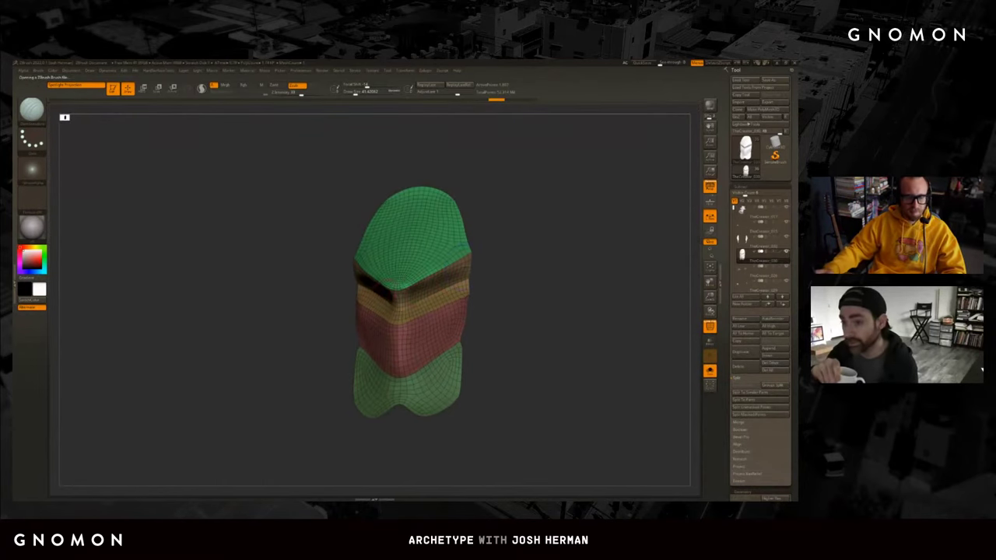
pyautogui.hotkey('shift', 'f')
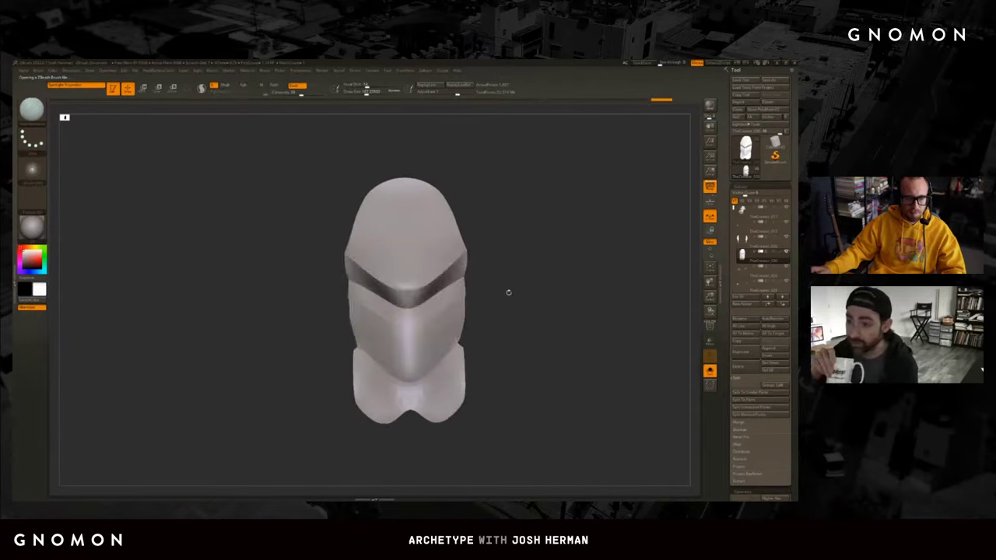
pyautogui.moveTo(389, 289)
pyautogui.keyDown('shift'); pyautogui.mouseDown()
pyautogui.moveTo(424, 291)
pyautogui.moveTo(404, 299)
pyautogui.mouseUp(); pyautogui.keyUp('shift')
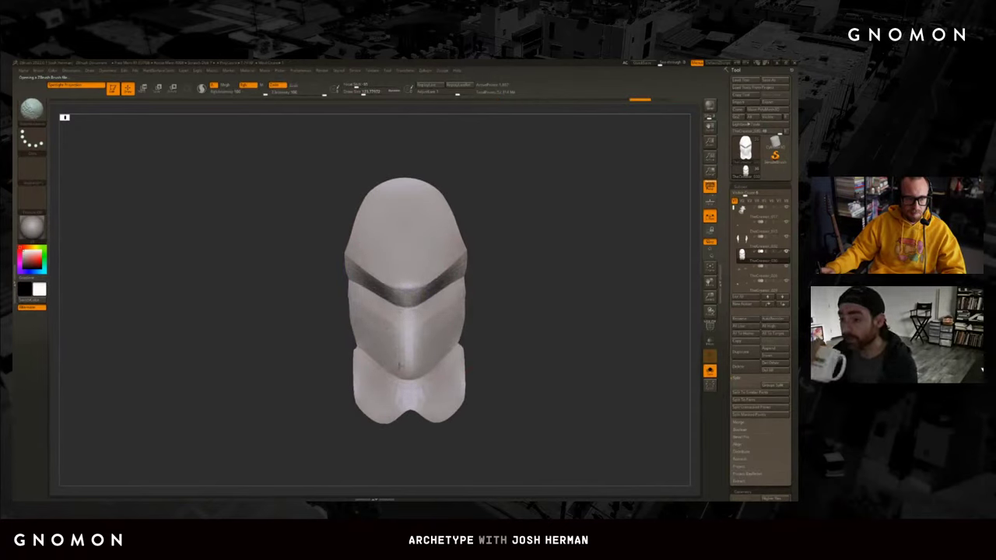
pyautogui.moveTo(320, 354); pyautogui.dragTo(374, 362)
pyautogui.moveTo(466, 342)
pyautogui.mouseDown()
pyautogui.moveTo(498, 318)
pyautogui.moveTo(402, 226)
pyautogui.moveTo(496, 213)
pyautogui.mouseUp()
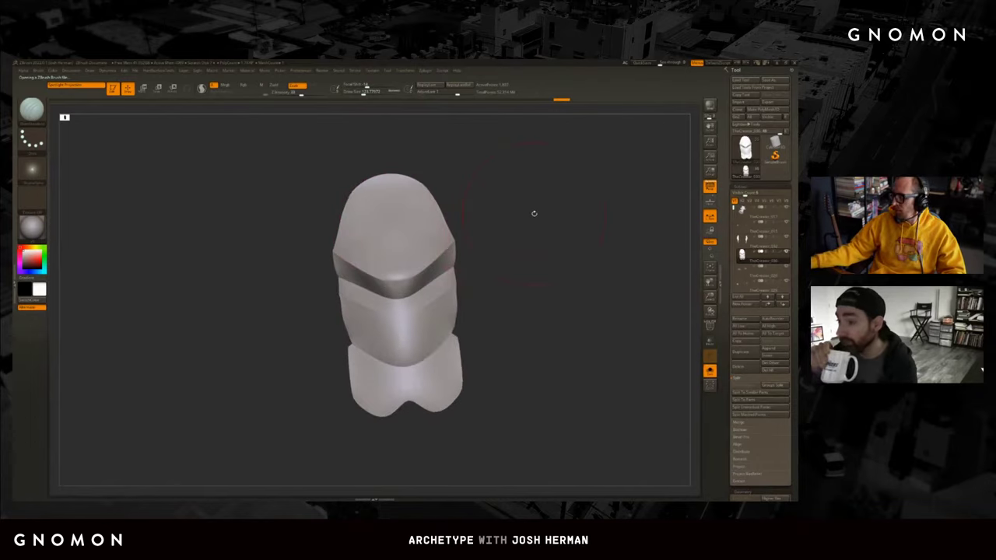
# Sharpen the vertical centre ridge running down the lower bands of the isolated throat plate.
pyautogui.moveTo(600, 261); pyautogui.dragTo(605, 249)
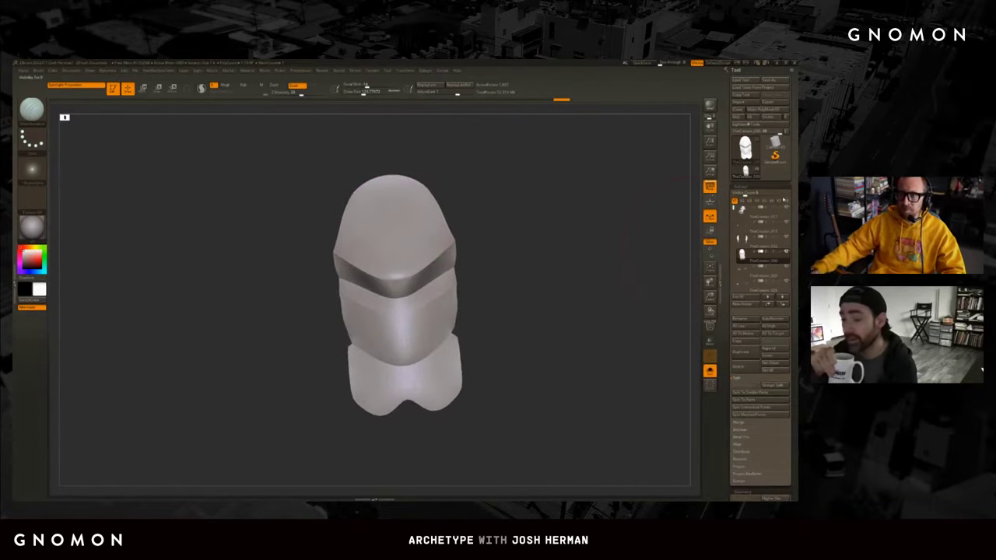
pyautogui.click(710, 313)
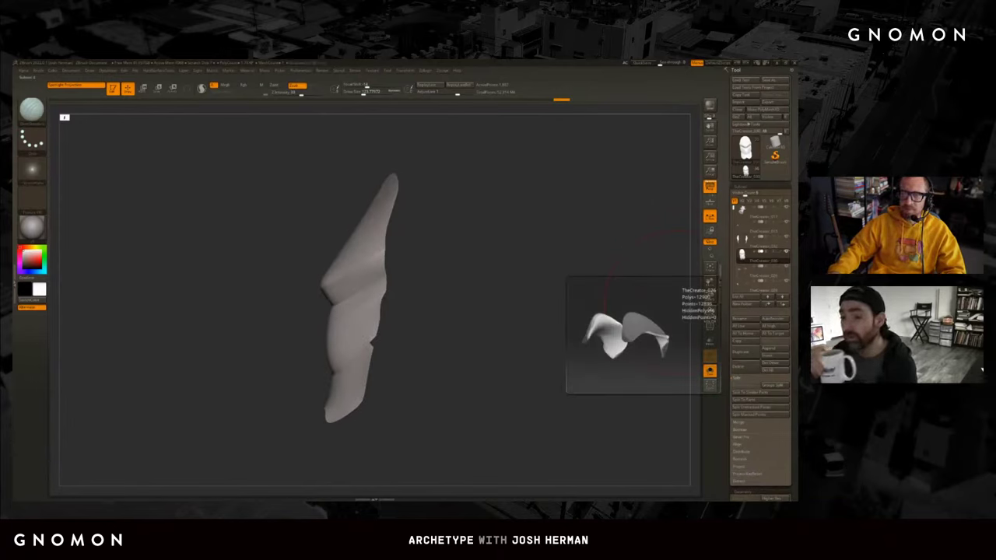
pyautogui.moveTo(685, 208); pyautogui.dragTo(566, 248)
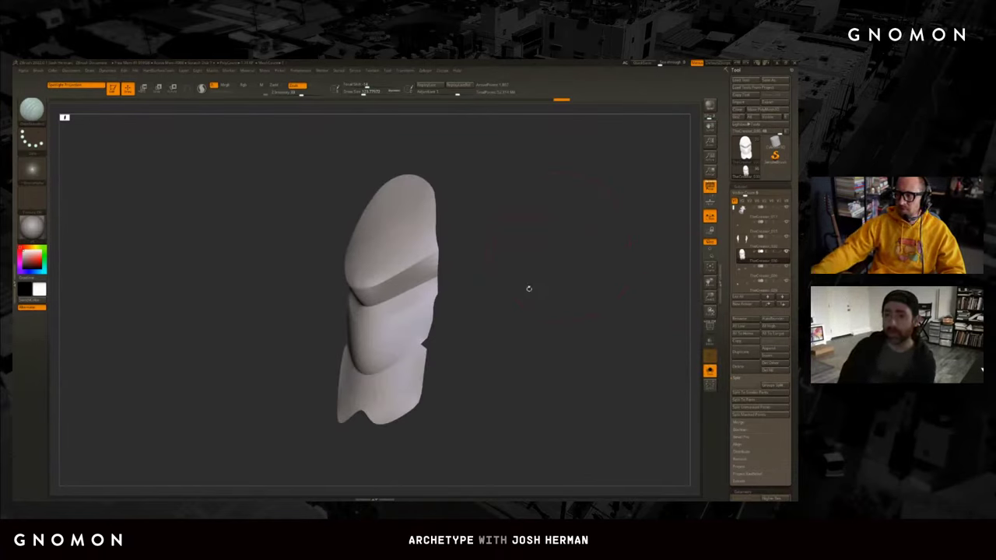
pyautogui.keyDown('shift'); pyautogui.moveTo(518, 304); pyautogui.dragTo(529, 301); pyautogui.keyUp('shift')
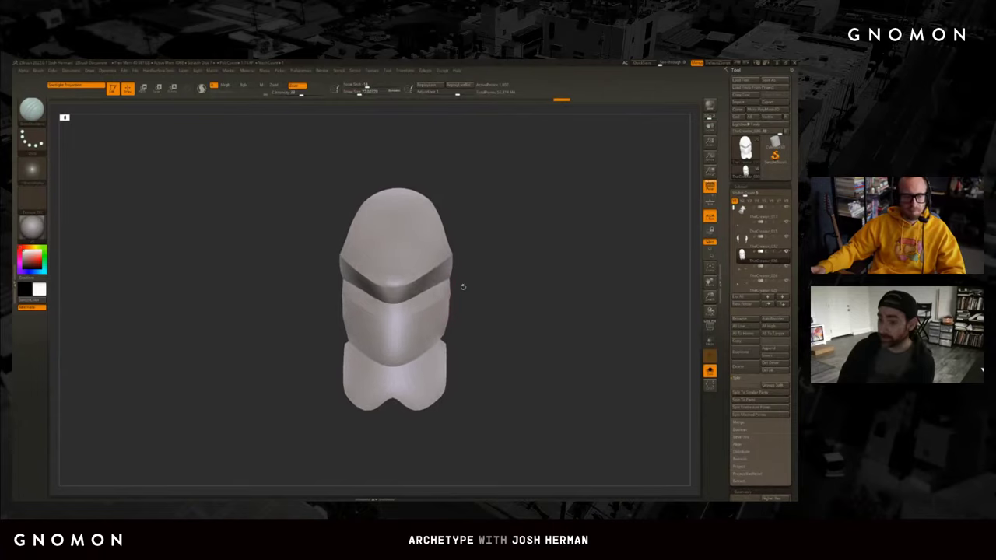
pyautogui.moveTo(482, 389); pyautogui.dragTo(390, 418)
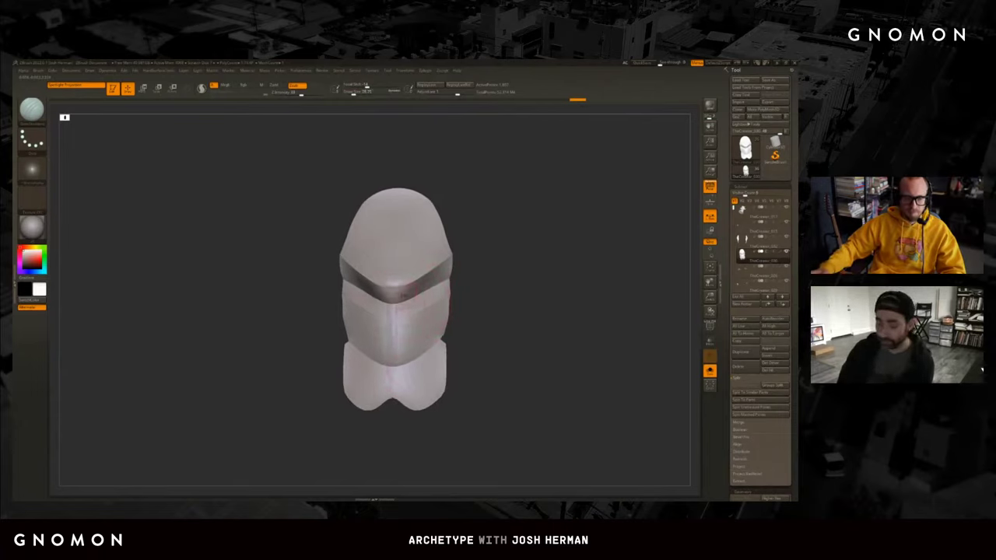
pyautogui.moveTo(475, 295); pyautogui.dragTo(514, 278)
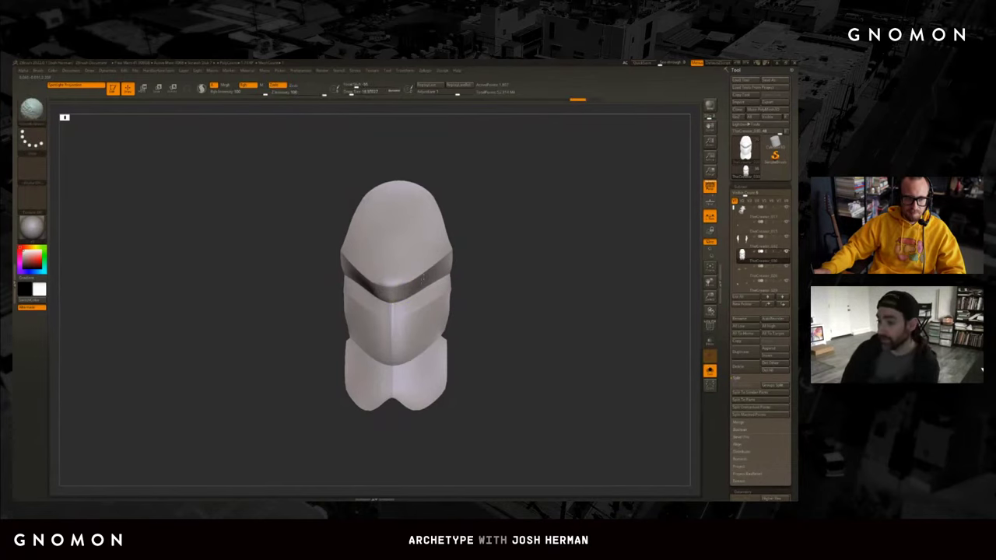
pyautogui.moveTo(514, 278); pyautogui.dragTo(525, 293)
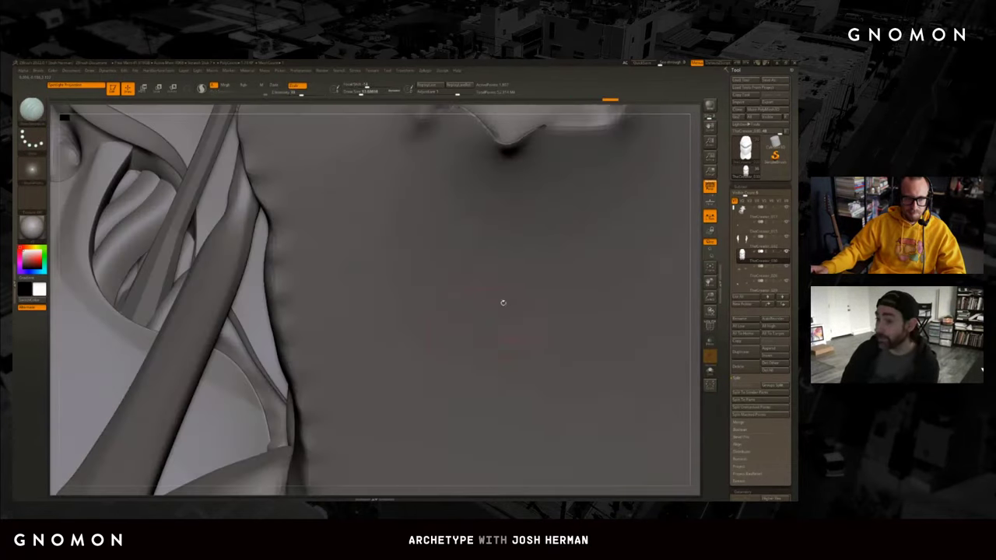
# Return to the full character and hide the flared lower base of the neck mesh with a rectangular selection.
pyautogui.moveTo(693, 376)
pyautogui.mouseDown()
pyautogui.moveTo(677, 349)
pyautogui.moveTo(661, 367)
pyautogui.moveTo(581, 350)
pyautogui.moveTo(595, 327)
pyautogui.moveTo(645, 300)
pyautogui.moveTo(633, 311)
pyautogui.mouseUp()
pyautogui.press('f')
pyautogui.moveTo(608, 344)
pyautogui.mouseDown()
pyautogui.moveTo(571, 333)
pyautogui.moveTo(578, 373)
pyautogui.mouseUp()
pyautogui.keyDown('ctrl'); pyautogui.keyDown('shift'); pyautogui.moveTo(563, 467); pyautogui.dragTo(193, 333); pyautogui.keyUp('shift'); pyautogui.keyUp('ctrl')
pyautogui.keyDown('ctrl'); pyautogui.keyDown('shift'); pyautogui.click(32, 111); pyautogui.keyUp('shift'); pyautogui.keyUp('ctrl')
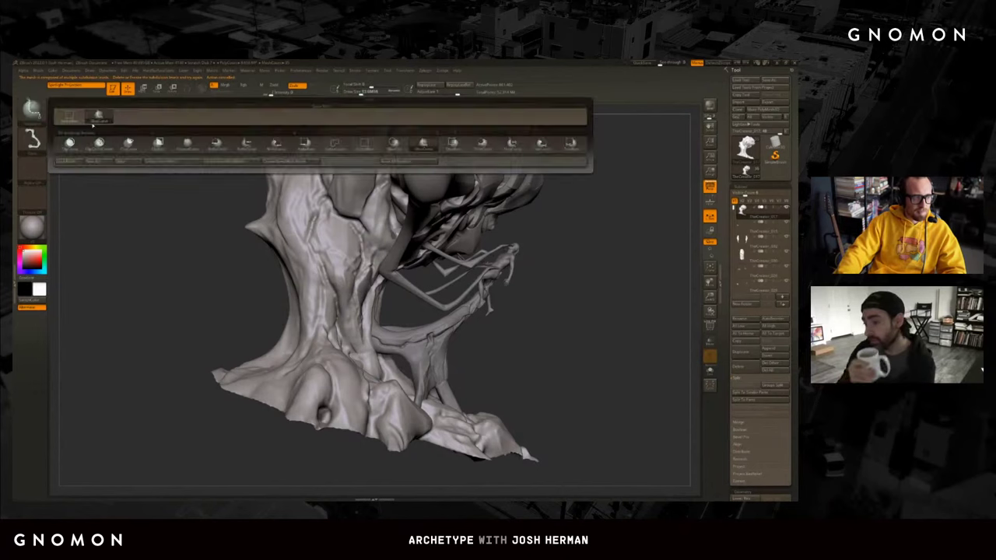
pyautogui.click(93, 126)
pyautogui.moveTo(604, 366)
pyautogui.keyDown('ctrl'); pyautogui.keyDown('shift'); pyautogui.mouseDown()
pyautogui.moveTo(282, 471)
pyautogui.moveTo(289, 436)
pyautogui.moveTo(165, 484)
pyautogui.mouseUp(); pyautogui.keyUp('shift'); pyautogui.keyUp('ctrl')
pyautogui.moveTo(571, 369)
pyautogui.mouseDown()
pyautogui.moveTo(487, 354)
pyautogui.moveTo(475, 342)
pyautogui.mouseUp()
pyautogui.moveTo(638, 319); pyautogui.dragTo(680, 309)
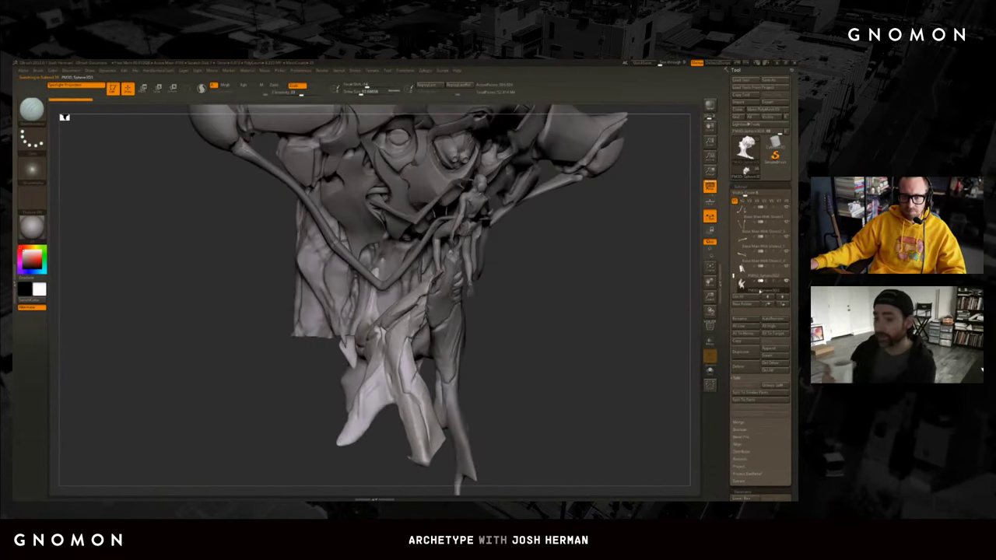
# Hide the hanging tissue strands and the small human figures around the head, and frame the throat area.
pyautogui.click(741, 282)
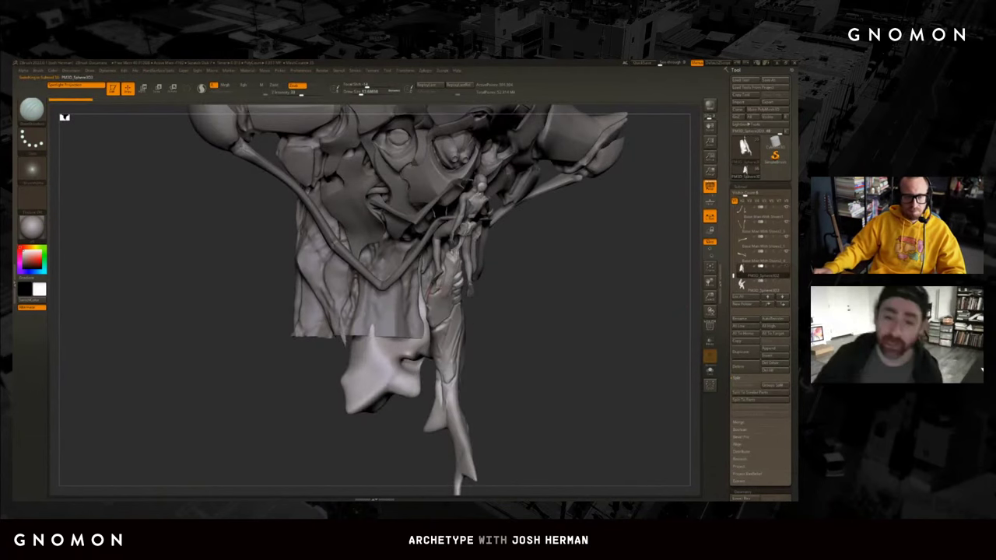
pyautogui.moveTo(569, 251); pyautogui.dragTo(443, 278)
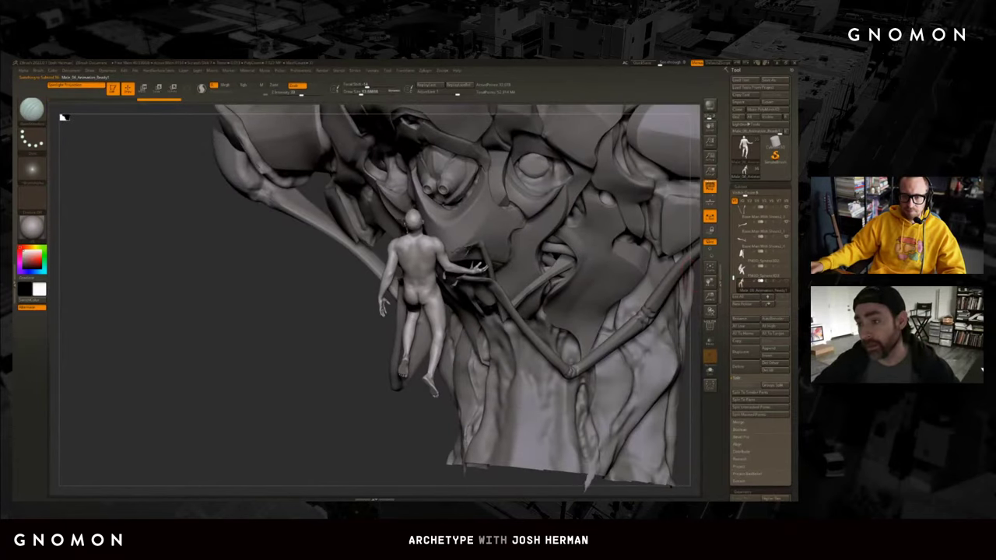
pyautogui.moveTo(404, 380); pyautogui.dragTo(685, 378)
pyautogui.moveTo(285, 454); pyautogui.dragTo(312, 371)
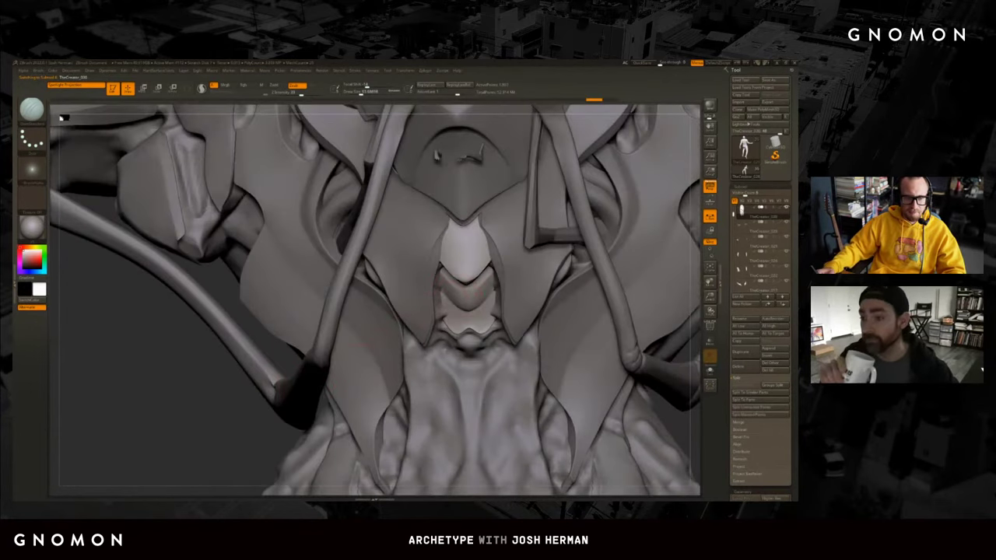
# Adjust the neck tissue around the throat plate and flare the isolated plate's lower lobes outward.
pyautogui.moveTo(250, 435); pyautogui.dragTo(304, 378)
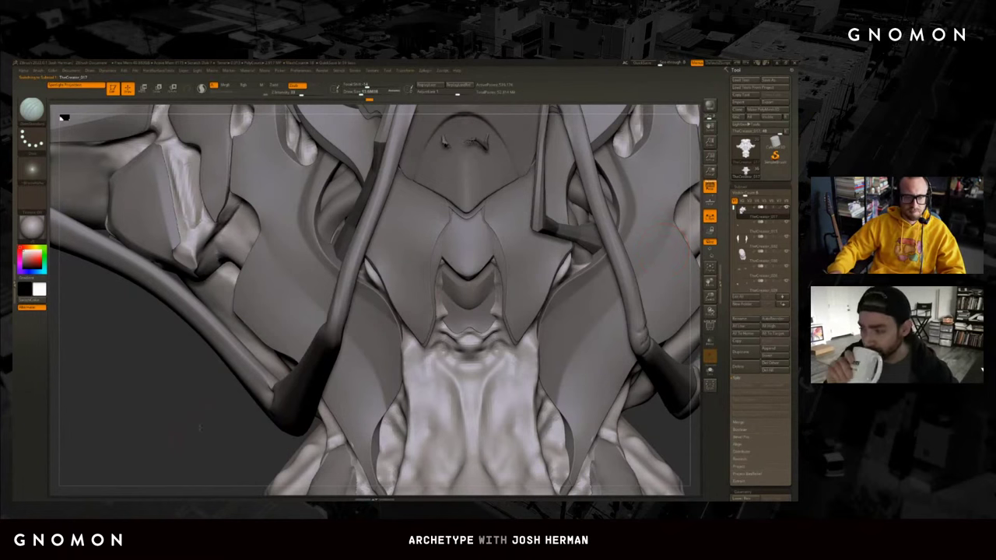
pyautogui.moveTo(199, 426); pyautogui.dragTo(426, 284)
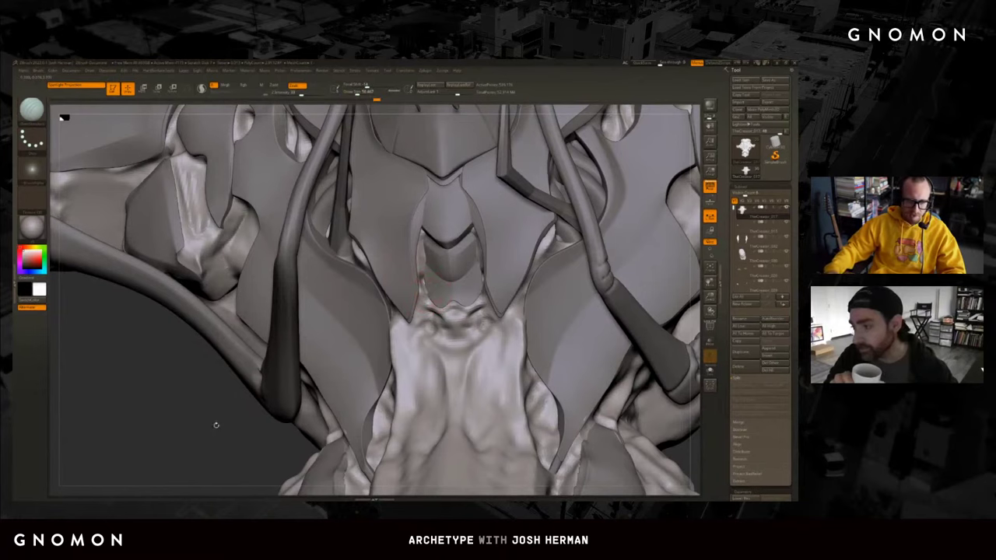
pyautogui.moveTo(216, 426); pyautogui.dragTo(445, 292)
pyautogui.keyDown('alt'); pyautogui.click(445, 292); pyautogui.keyUp('alt')
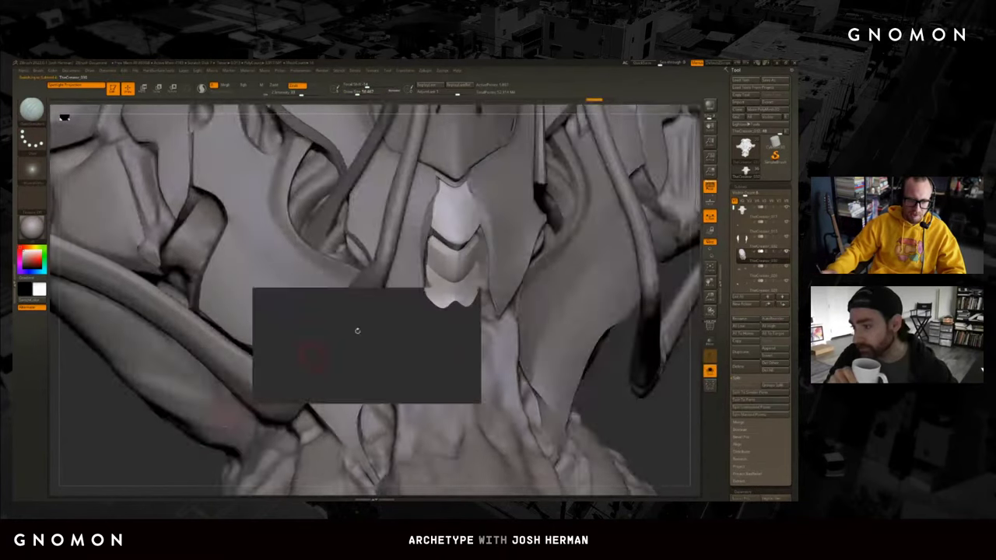
pyautogui.moveTo(414, 297); pyautogui.dragTo(422, 288)
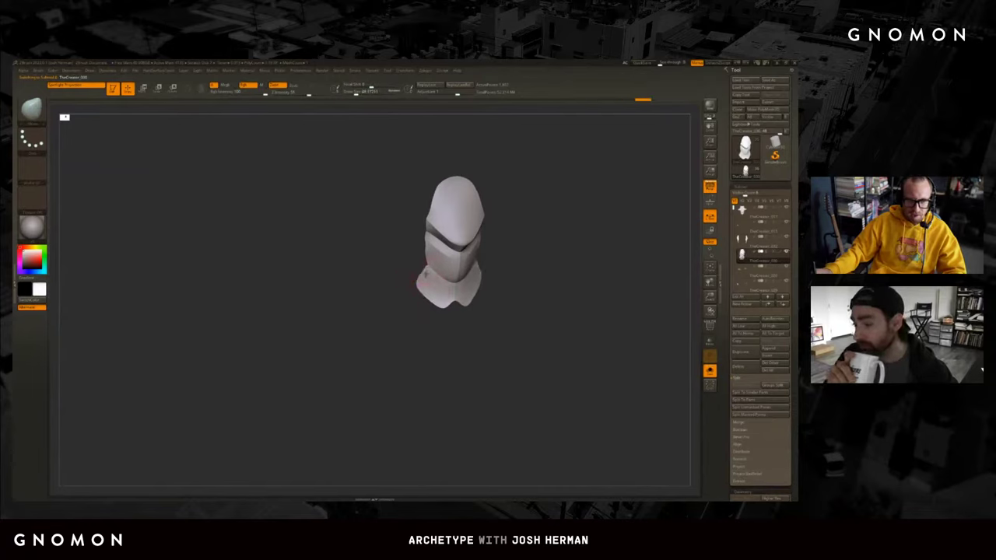
# Give the throat plate thickness by applying Panel Loops from the hard-surface tools.
pyautogui.press('g')
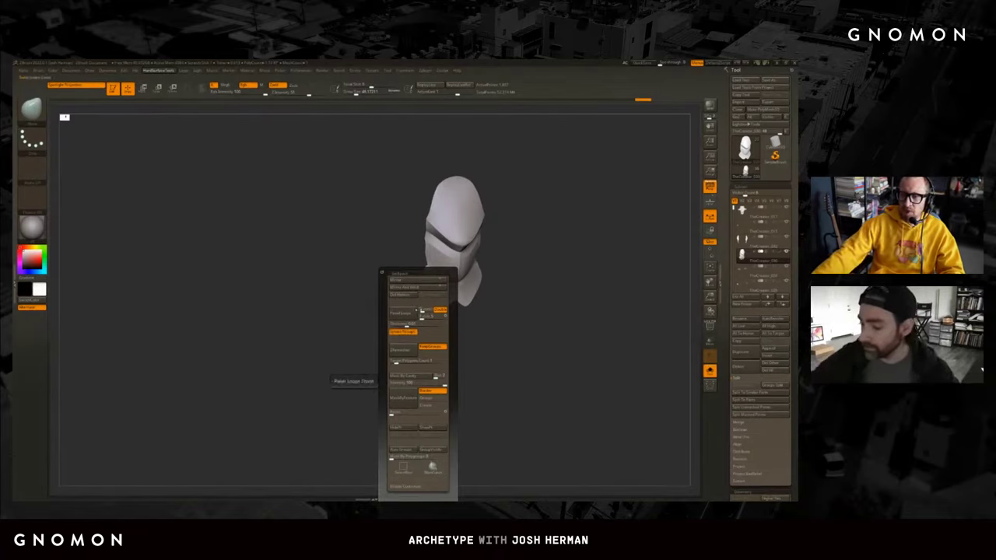
pyautogui.moveTo(759, 253)
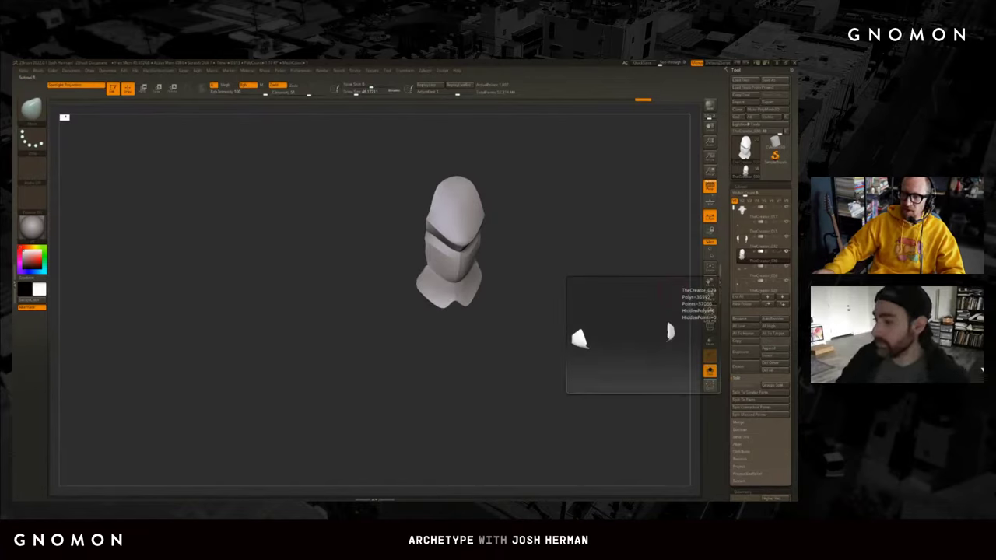
pyautogui.press('g')
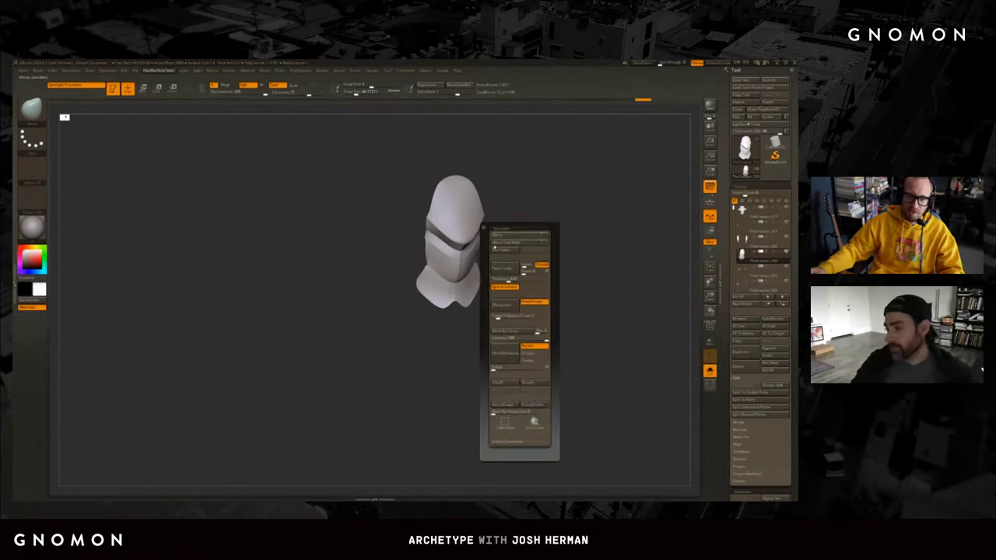
pyautogui.press('g')
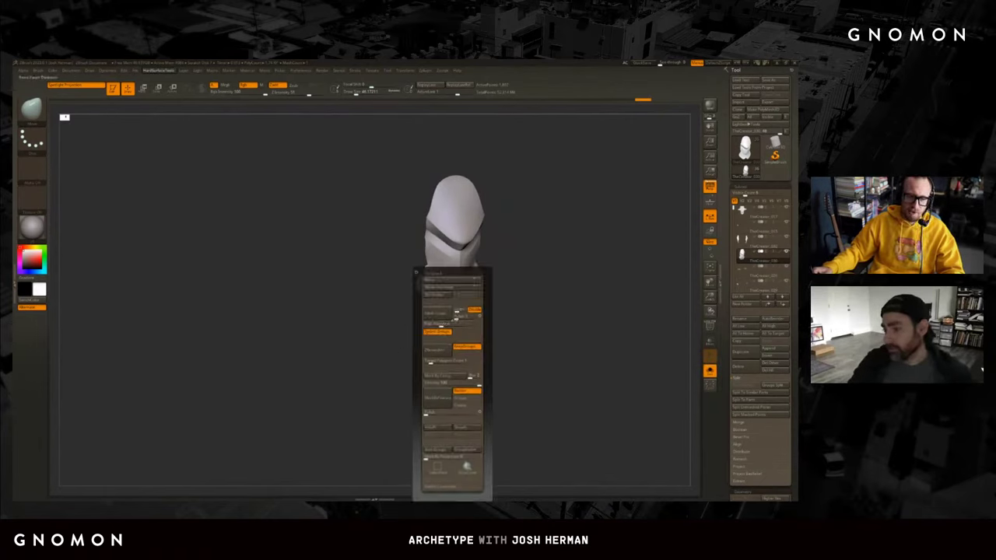
pyautogui.click(438, 314)
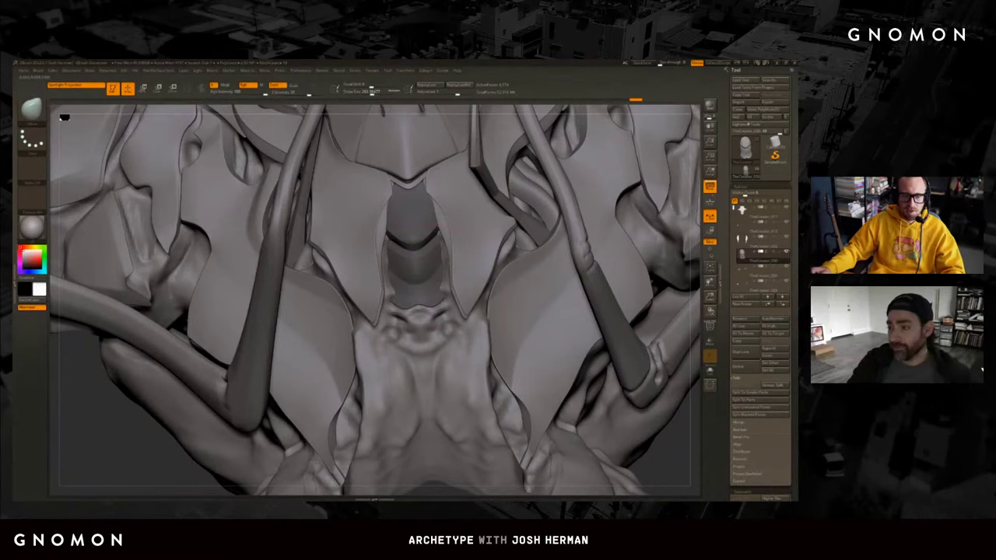
pyautogui.hotkey('shift', 'ctrl', 's')
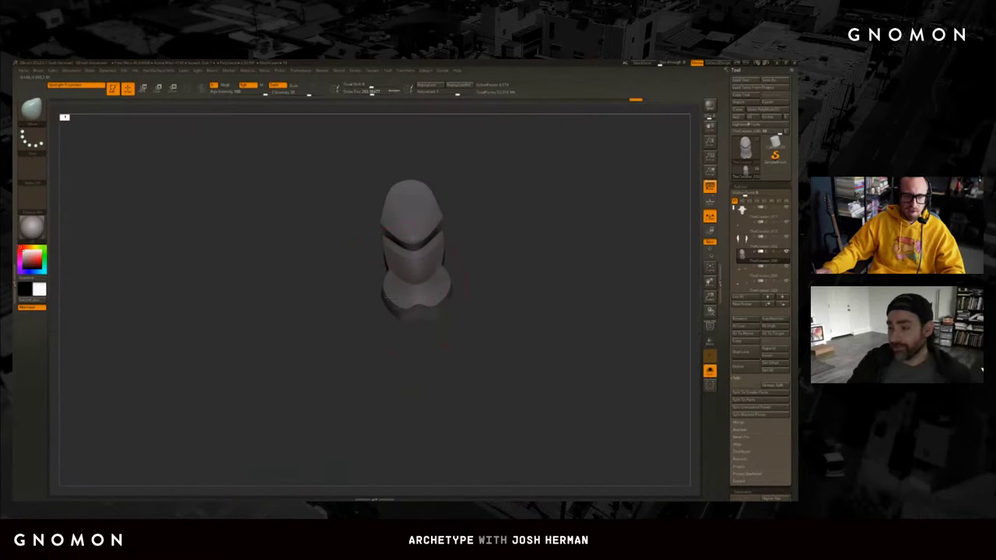
pyautogui.hotkey('shift', 'ctrl', 's')
# Reshape the lower end of the throat plate and the neck tissue along its sides so they fit together.
pyautogui.keyDown('alt'); pyautogui.click(389, 269); pyautogui.keyUp('alt')
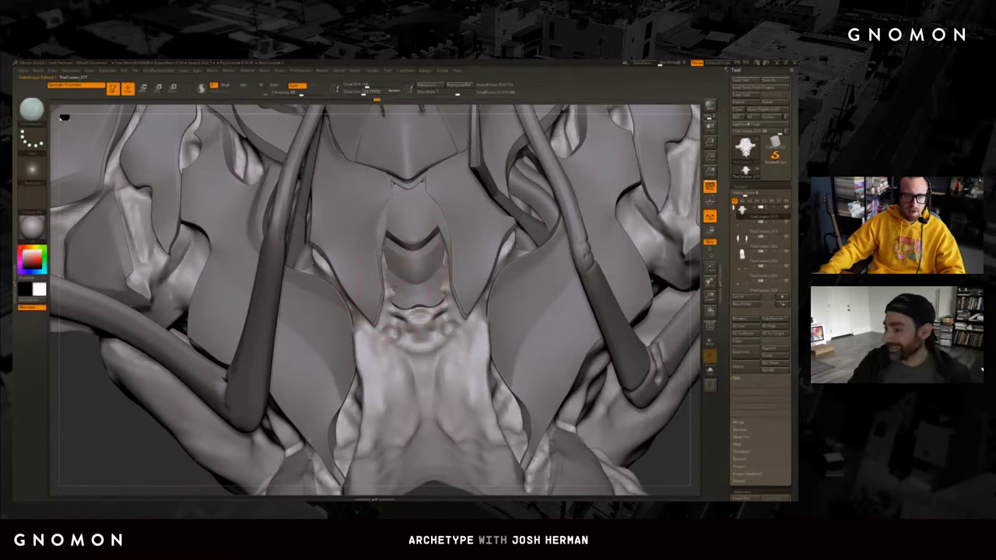
pyautogui.keyDown('alt'); pyautogui.click(366, 260); pyautogui.keyUp('alt')
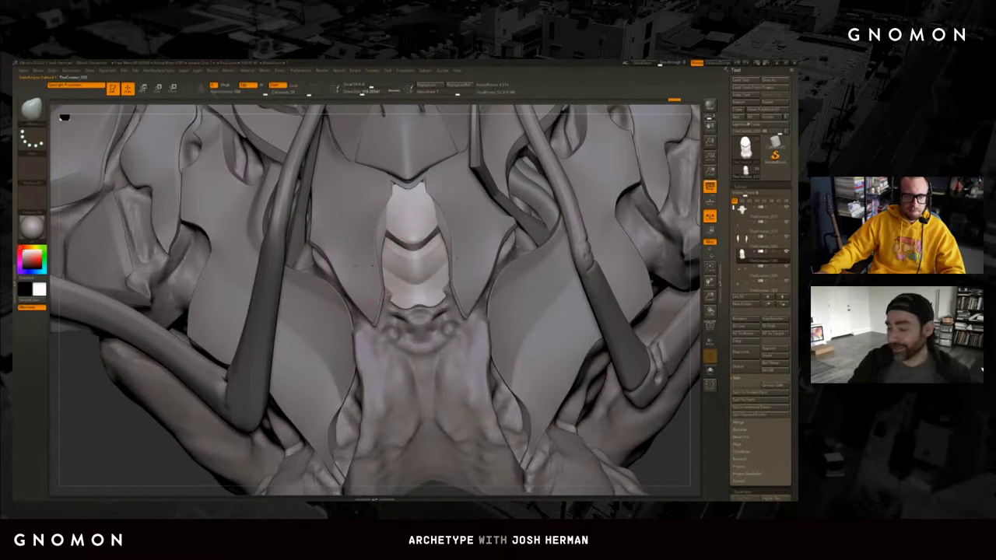
pyautogui.moveTo(467, 389); pyautogui.dragTo(444, 292)
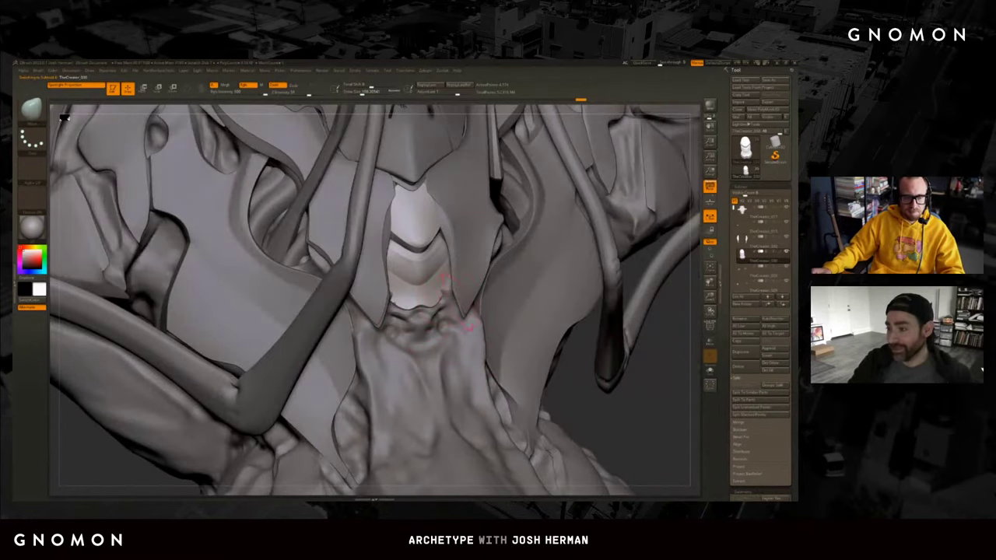
pyautogui.keyDown('alt'); pyautogui.click(440, 297); pyautogui.keyUp('alt')
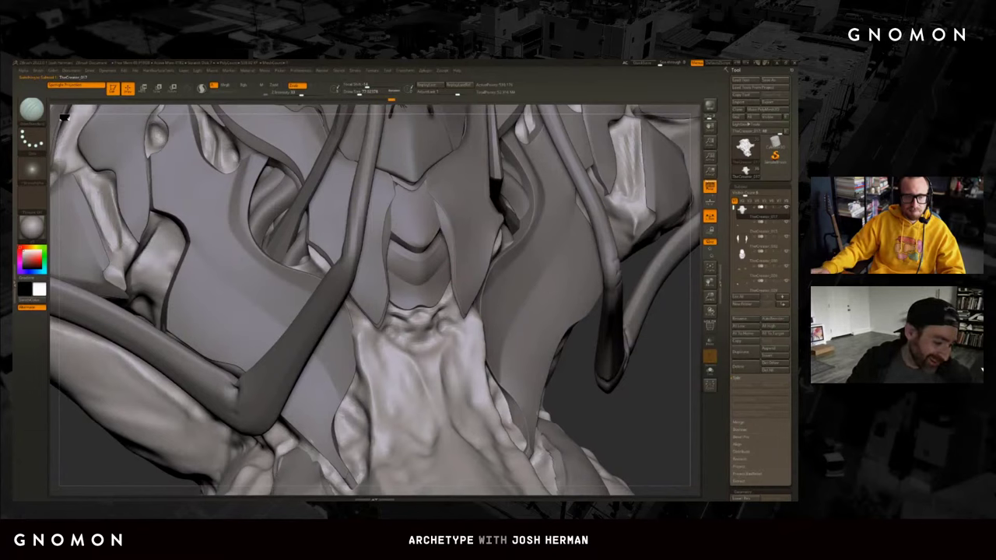
pyautogui.moveTo(467, 303)
pyautogui.mouseDown()
pyautogui.moveTo(464, 248)
pyautogui.moveTo(425, 226)
pyautogui.mouseUp()
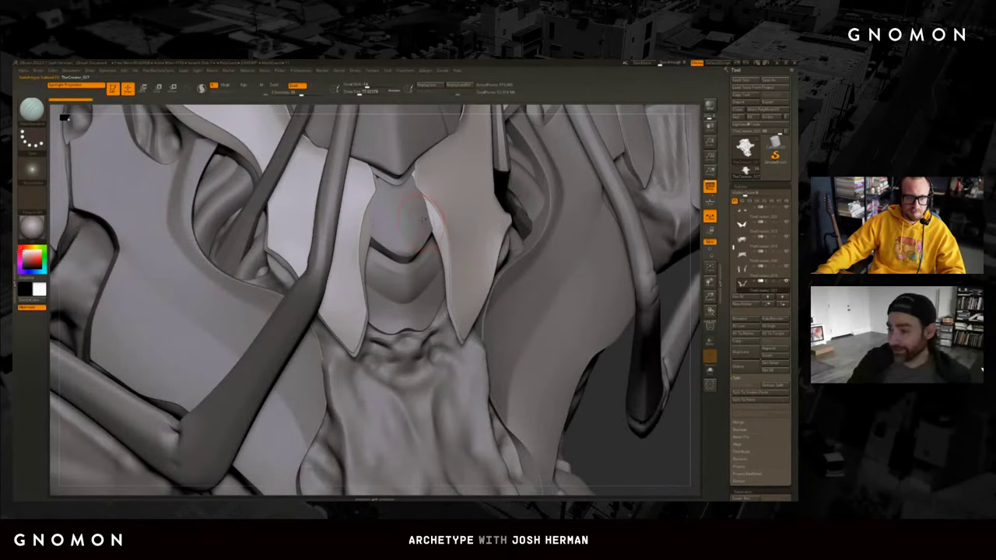
# Adjust the throat plate's outline between the side plates and refine its V-shaped folds using the Standard brush.
pyautogui.keyDown('alt'); pyautogui.click(418, 220); pyautogui.keyUp('alt')
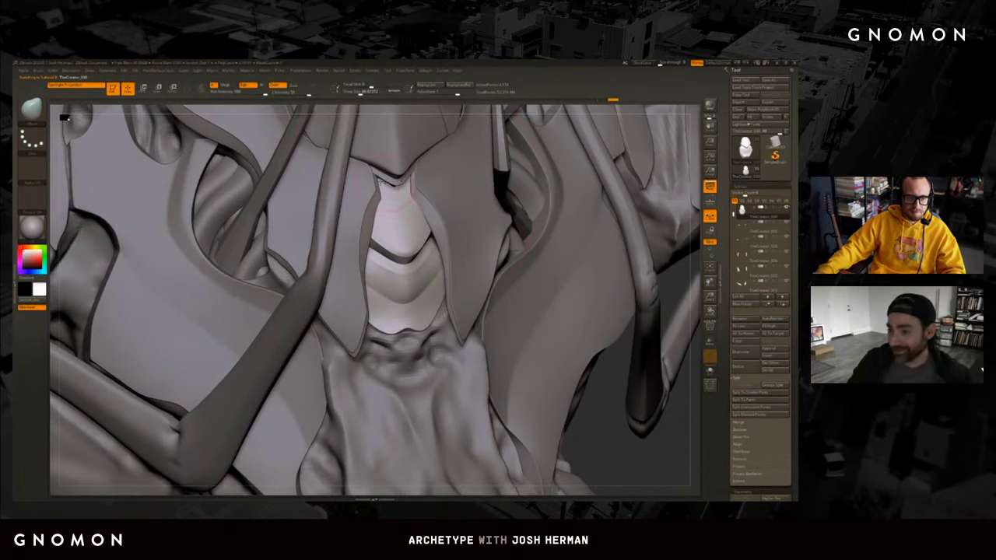
pyautogui.keyDown('alt'); pyautogui.click(417, 209); pyautogui.keyUp('alt')
pyautogui.moveTo(417, 210); pyautogui.dragTo(405, 204)
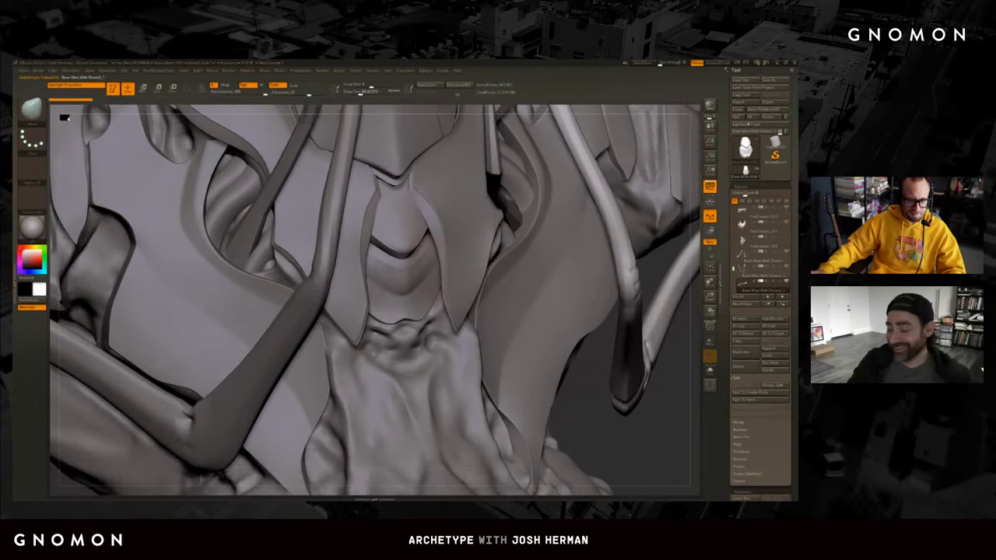
pyautogui.keyDown('alt'); pyautogui.click(404, 238); pyautogui.keyUp('alt')
pyautogui.press('b')
pyautogui.press('s')
pyautogui.press('t')
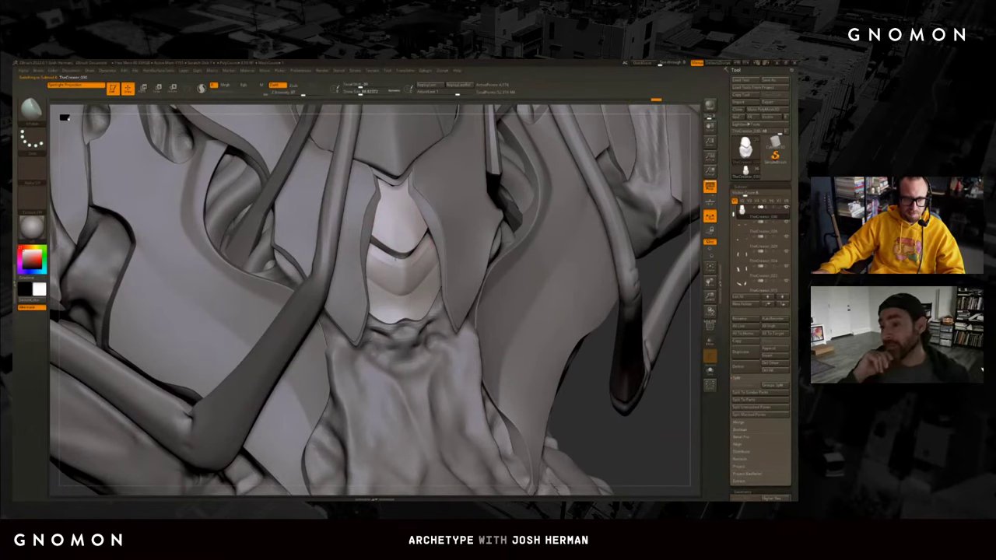
pyautogui.moveTo(383, 263)
pyautogui.mouseDown()
pyautogui.moveTo(418, 243)
pyautogui.moveTo(396, 238)
pyautogui.mouseUp()
pyautogui.moveTo(598, 410); pyautogui.dragTo(435, 311)
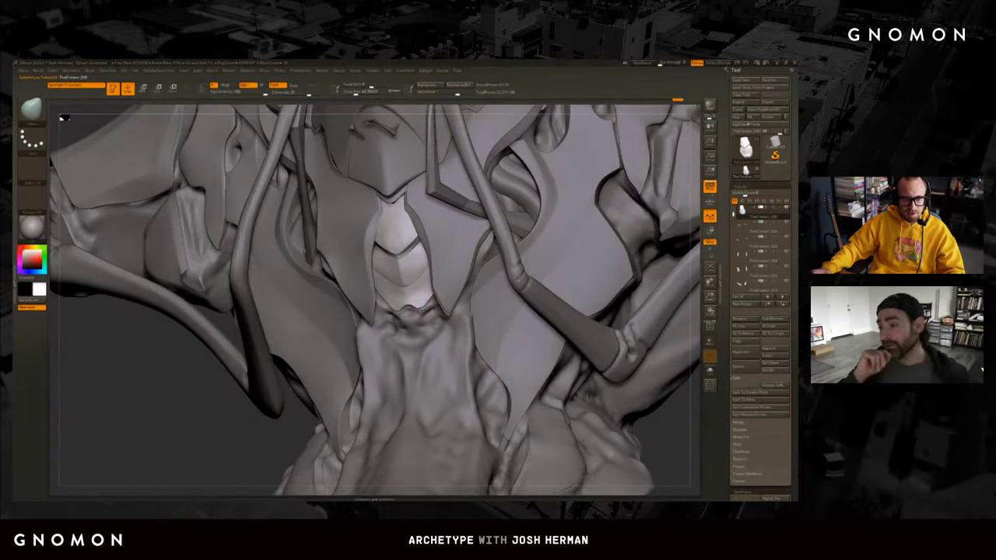
# Examine the fit of the throat plate against the neck tissue and surrounding armor from several angles.
pyautogui.moveTo(275, 407); pyautogui.dragTo(305, 384)
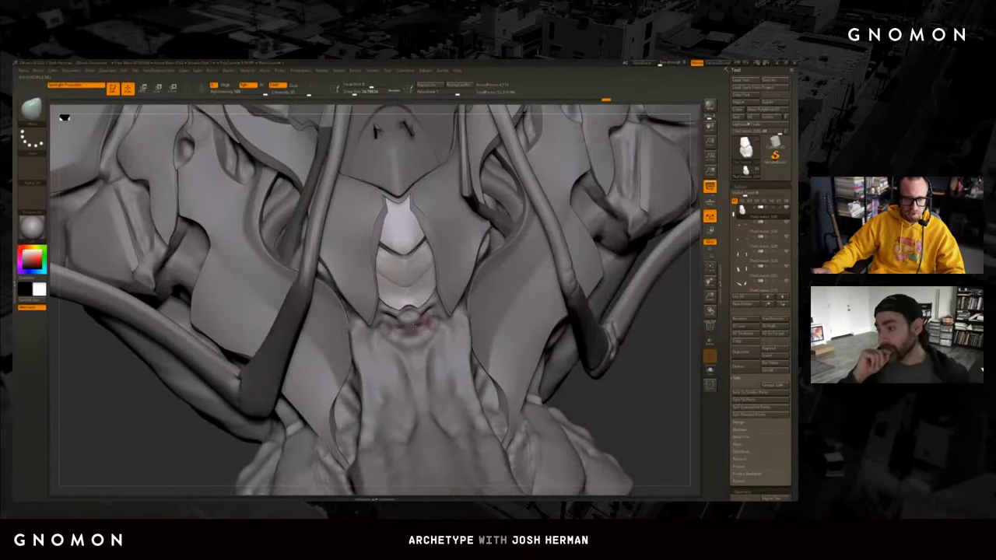
pyautogui.press('d')
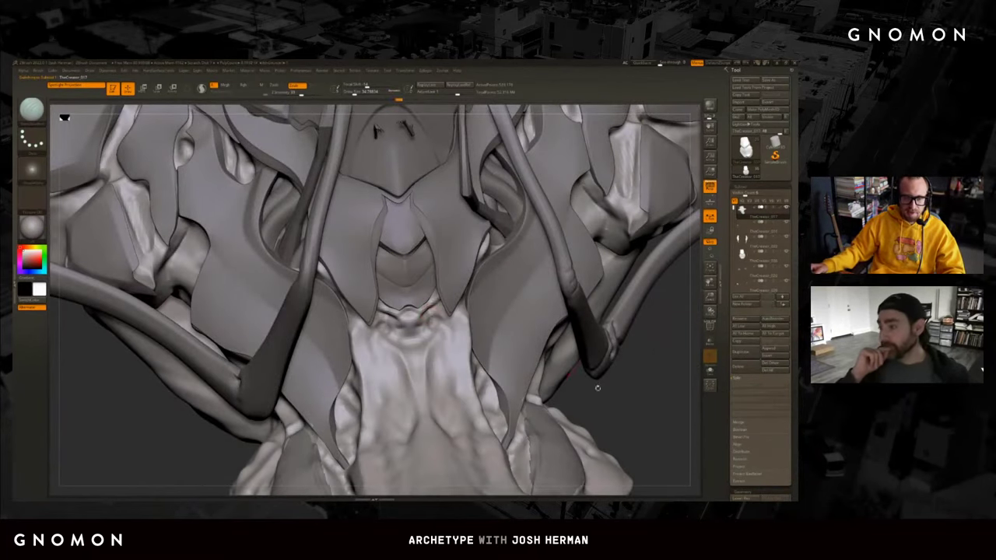
pyautogui.moveTo(597, 387); pyautogui.dragTo(577, 367)
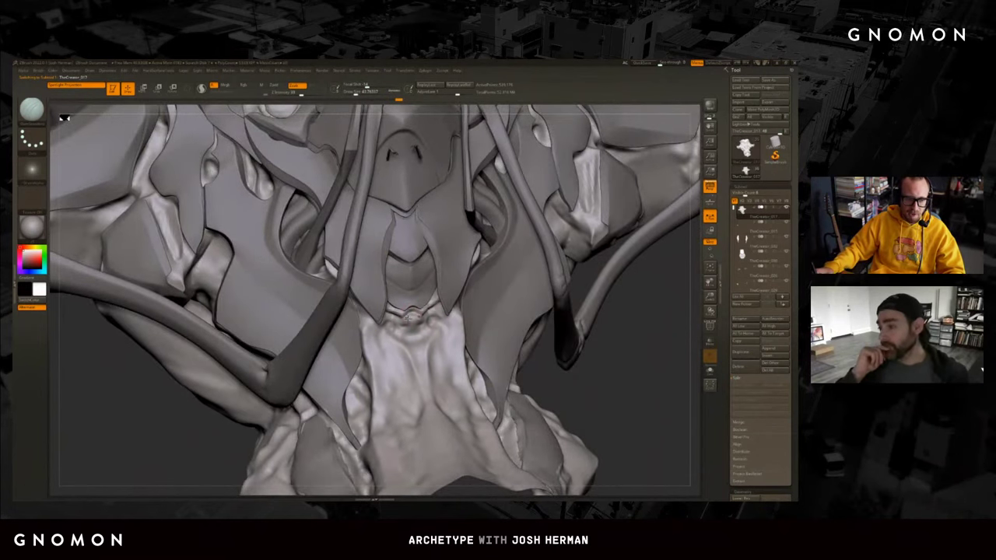
pyautogui.moveTo(595, 386)
pyautogui.mouseDown()
pyautogui.moveTo(615, 396)
pyautogui.moveTo(617, 384)
pyautogui.mouseUp()
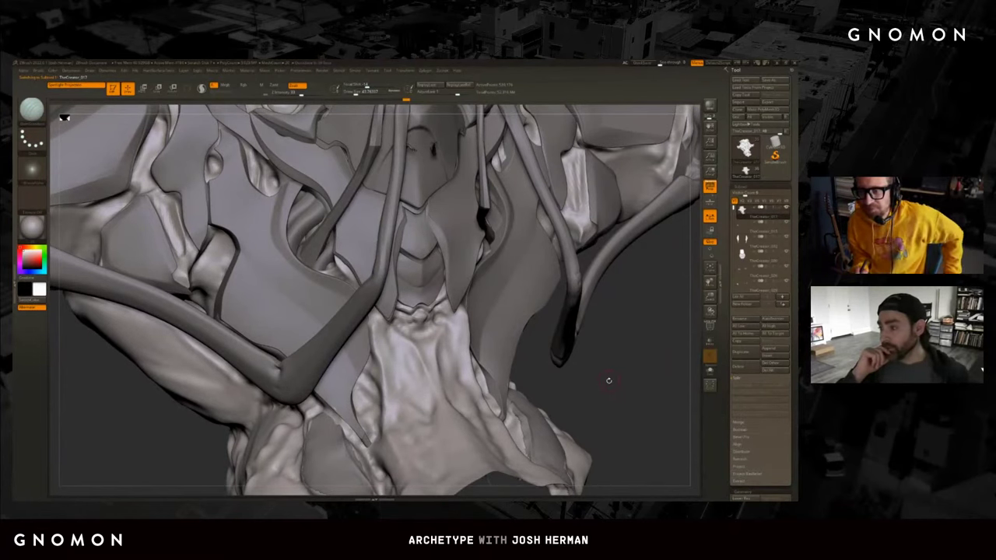
# Refine the folds of the neck tissue directly beneath the throat plate's lower edge.
pyautogui.moveTo(533, 326); pyautogui.dragTo(465, 316)
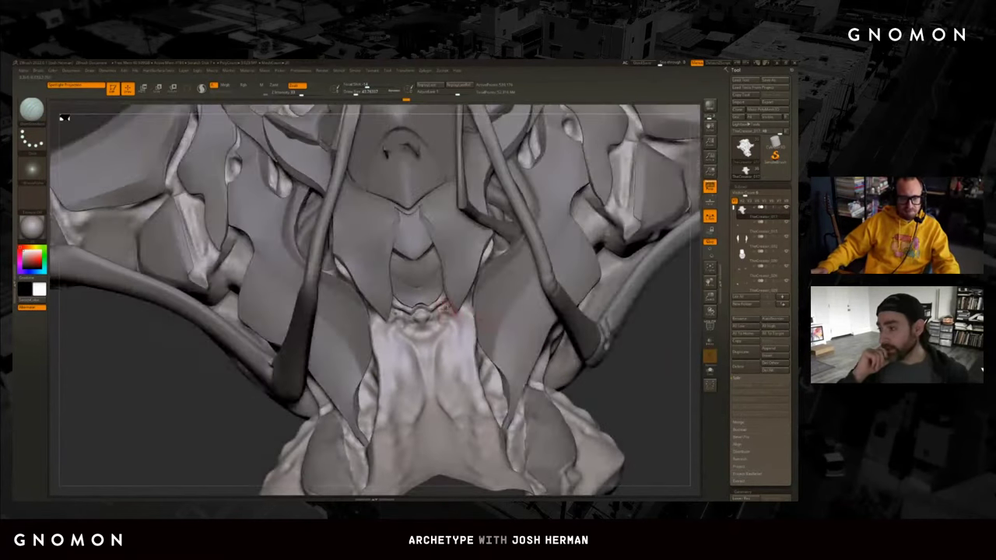
pyautogui.hotkey('shift', 'alt', 's')
pyautogui.hotkey('shift', 'alt', 's')
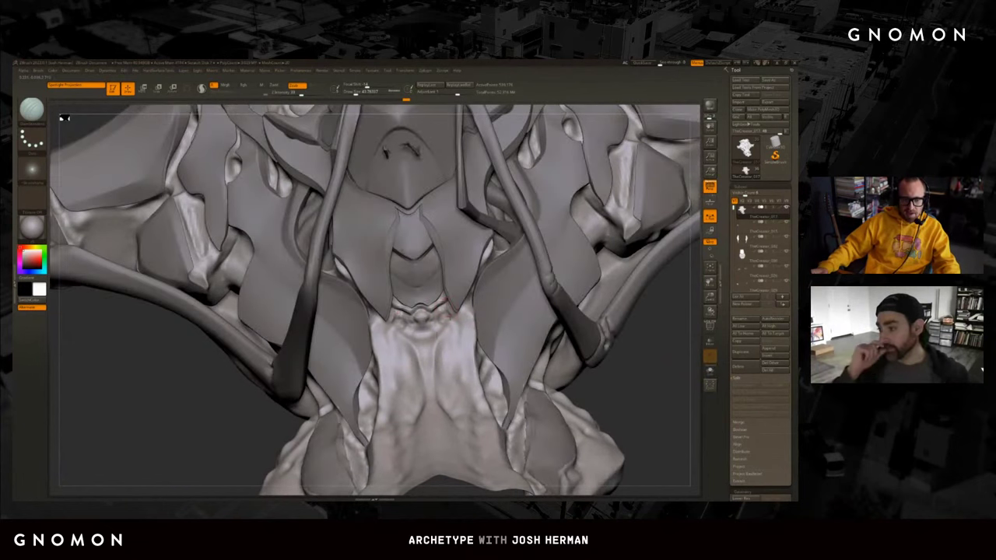
pyautogui.moveTo(466, 334); pyautogui.dragTo(435, 331)
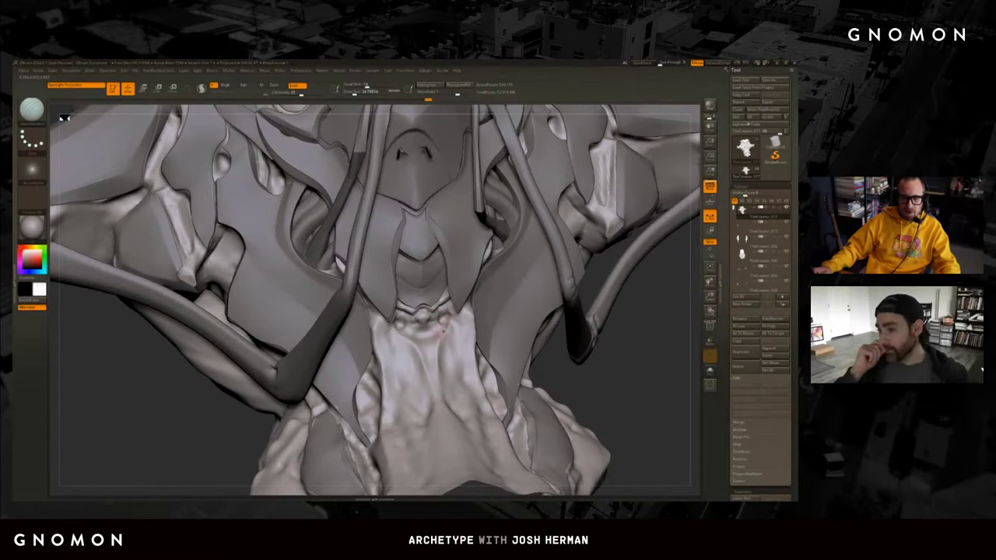
pyautogui.moveTo(420, 356); pyautogui.dragTo(387, 332)
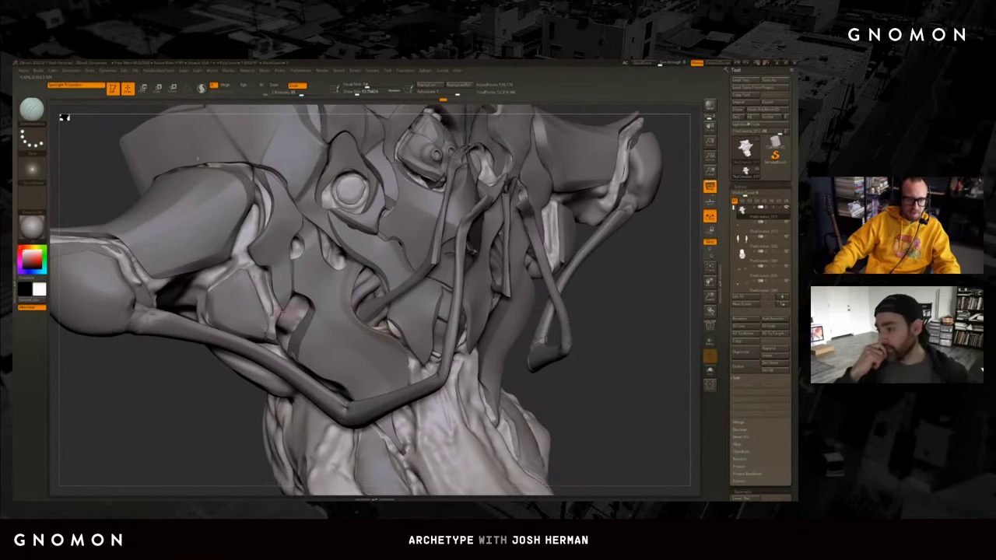
# Sculpt the head tissue inside the eye opening into a rounded socket around the eyeball, checking it both isolated and with the armor.
pyautogui.moveTo(228, 424); pyautogui.dragTo(253, 360)
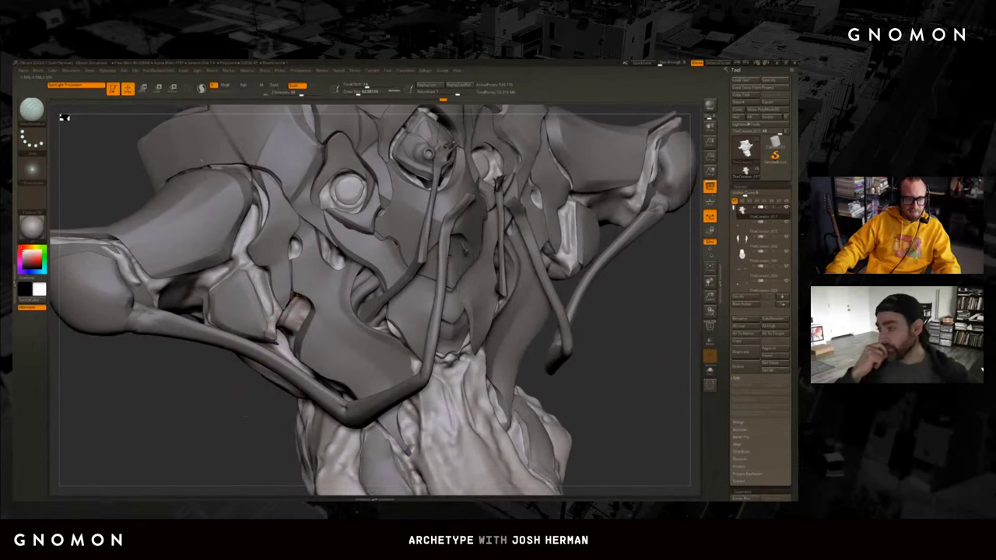
pyautogui.moveTo(233, 435)
pyautogui.mouseDown()
pyautogui.moveTo(280, 431)
pyautogui.moveTo(234, 420)
pyautogui.moveTo(218, 389)
pyautogui.mouseUp()
pyautogui.hotkey('shift', 'd')
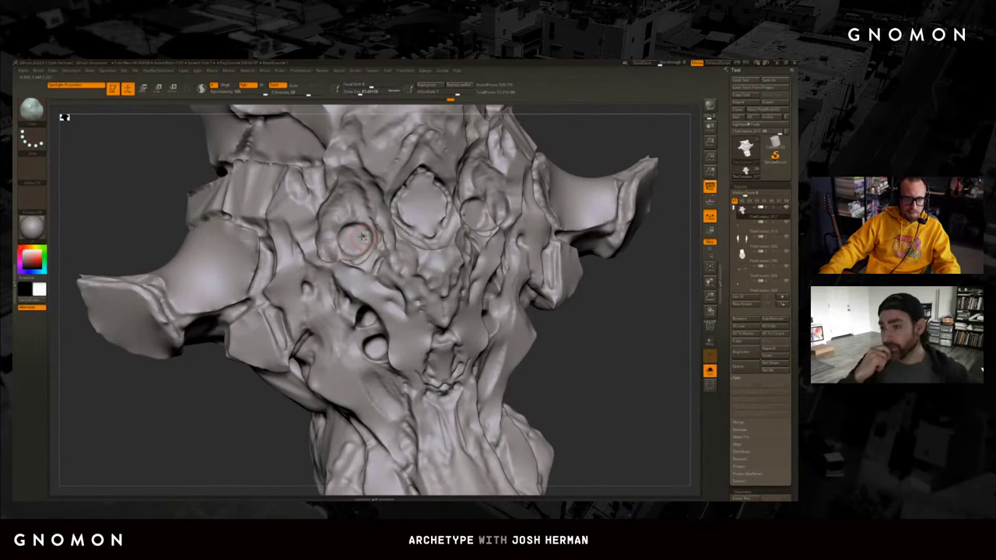
pyautogui.press('d')
pyautogui.hotkey('shift', 'd')
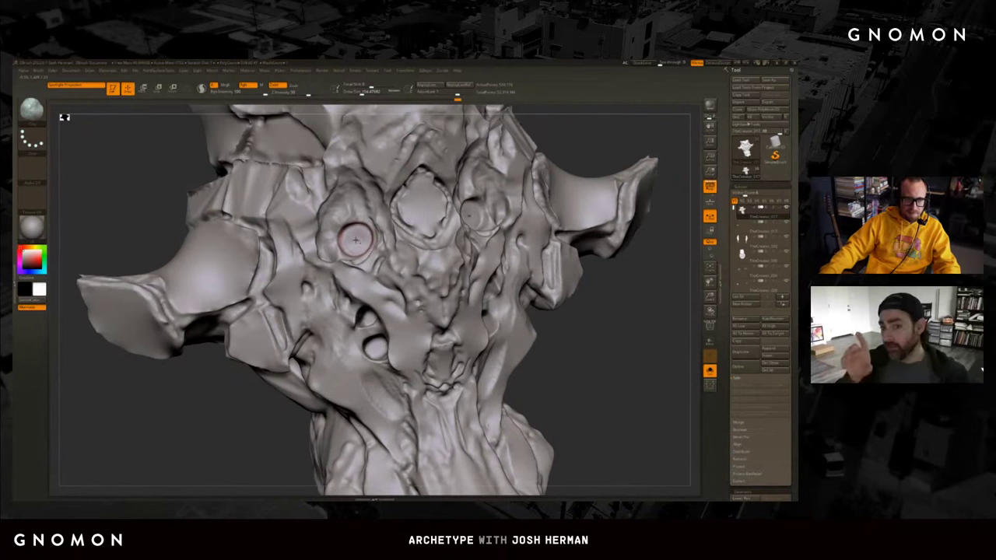
pyautogui.press('d')
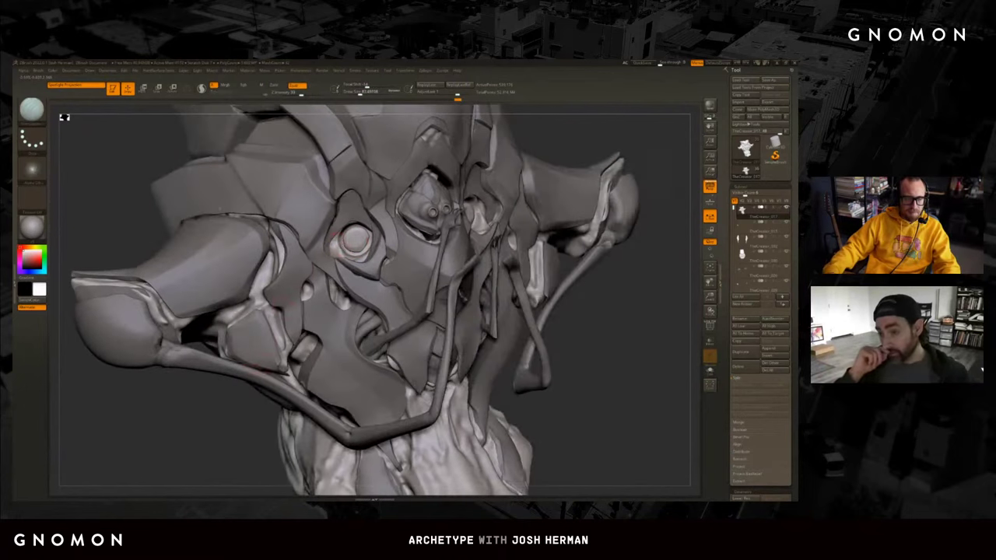
pyautogui.hotkey('shift', 'd')
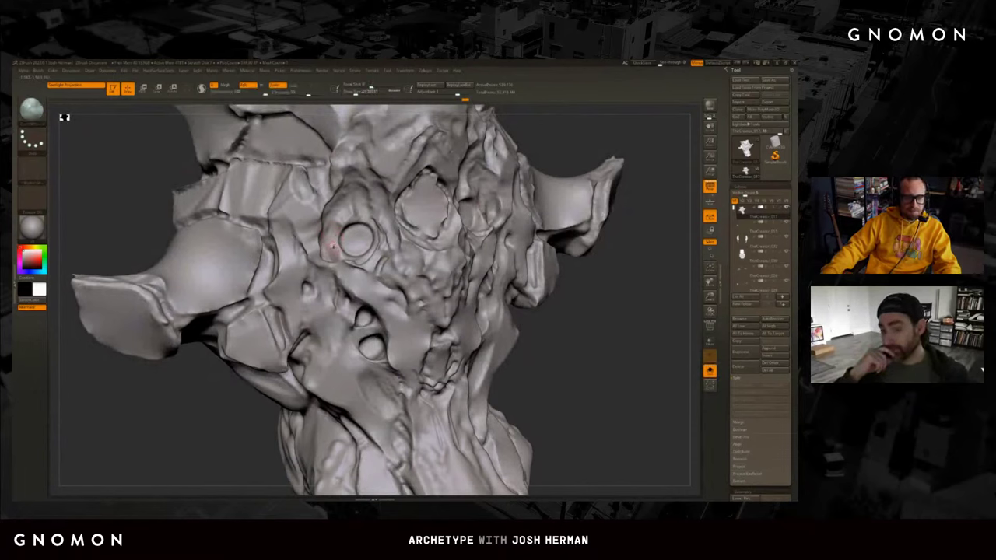
pyautogui.press('shift')
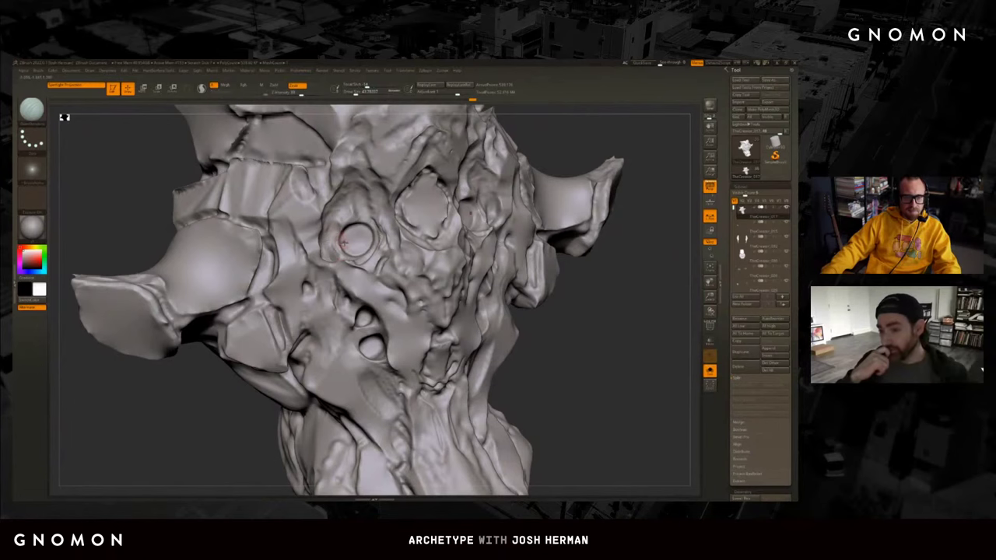
pyautogui.press('d')
pyautogui.hotkey('shift', 'd')
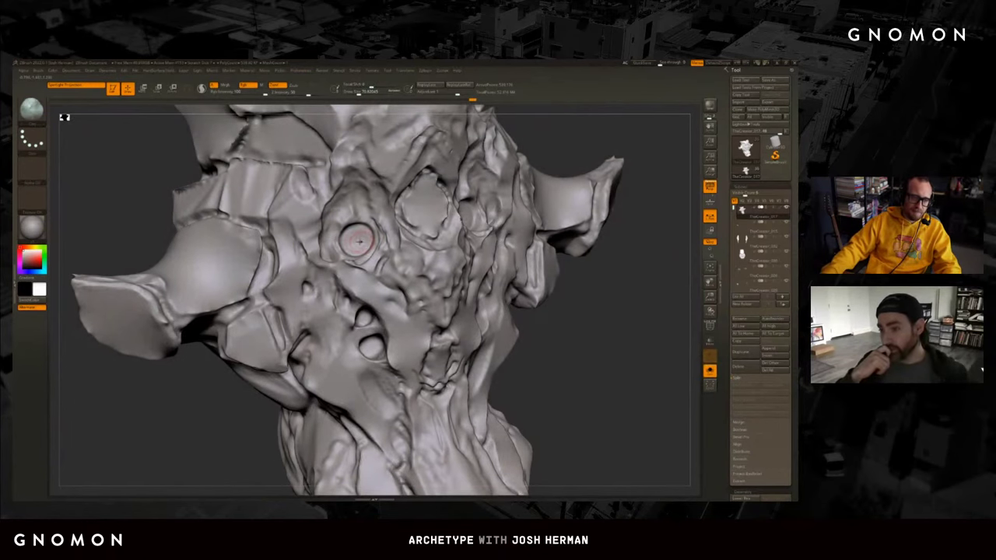
pyautogui.press('d')
# Check the eyeballs against the armor and touch up the head tissue at the outer edge of the eye socket.
pyautogui.moveTo(357, 240)
pyautogui.mouseDown(button='right')
pyautogui.moveTo(408, 211)
pyautogui.moveTo(466, 233)
pyautogui.moveTo(534, 278)
pyautogui.moveTo(508, 235)
pyautogui.moveTo(565, 256)
pyautogui.moveTo(562, 265)
pyautogui.mouseUp(button='right')
pyautogui.hotkey('alt', 's')
pyautogui.hotkey('alt', 's')
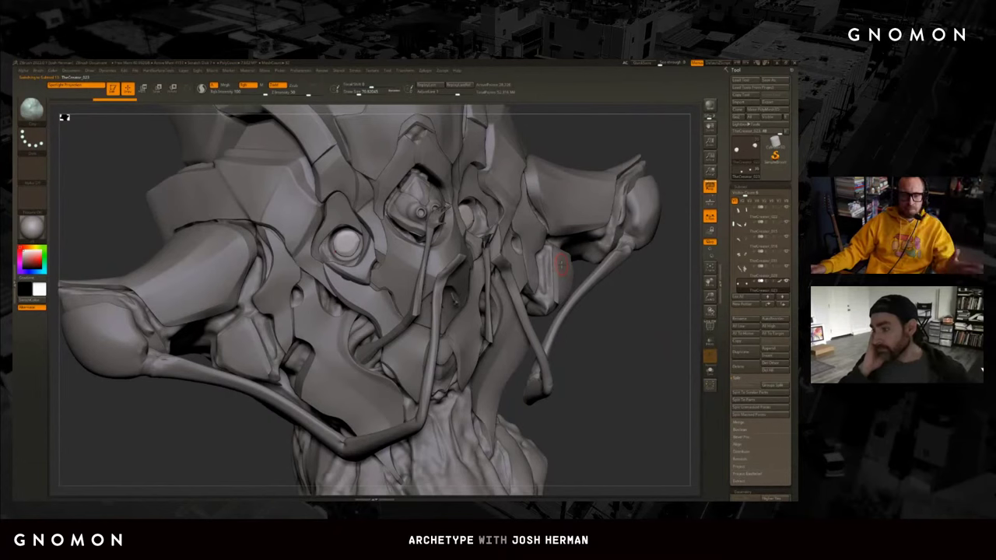
pyautogui.moveTo(589, 334); pyautogui.dragTo(673, 346, button='right')
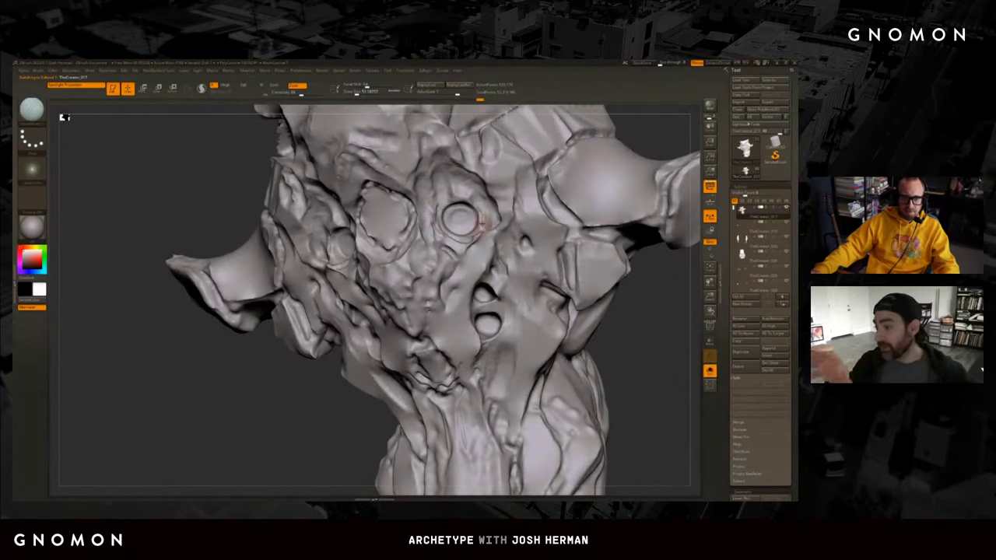
pyautogui.press('alt')
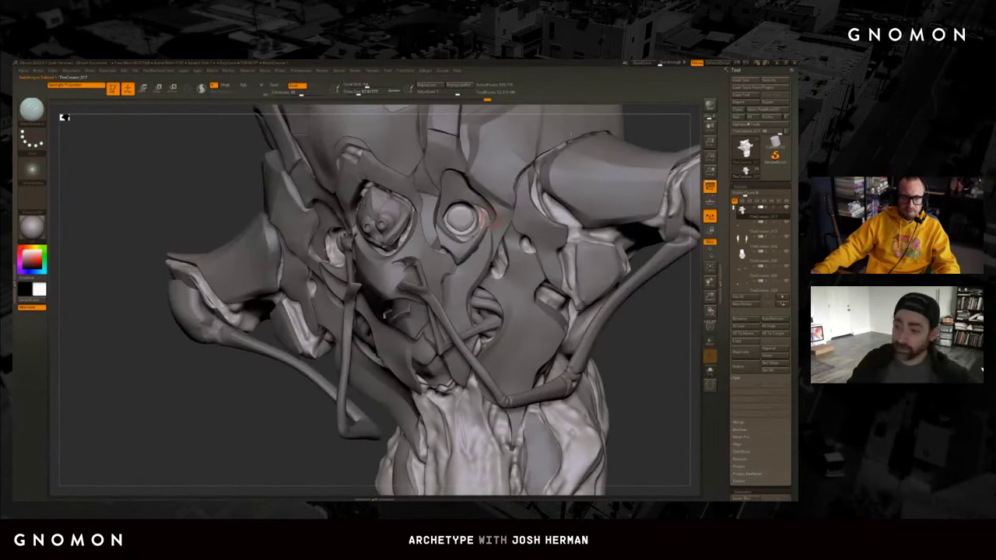
pyautogui.moveTo(644, 357)
pyautogui.mouseDown()
pyautogui.moveTo(623, 354)
pyautogui.moveTo(649, 355)
pyautogui.mouseUp()
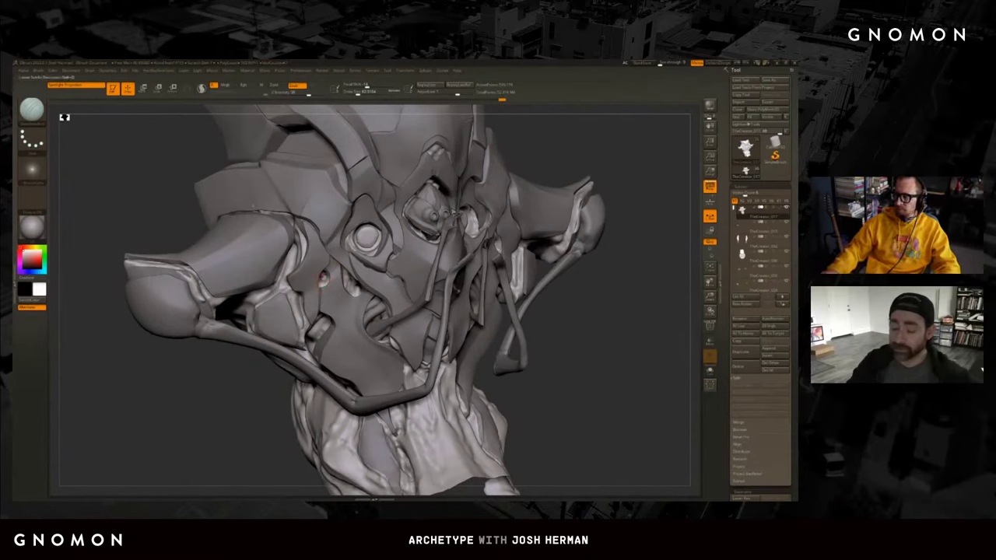
# Rework the head tissue behind the small hole in the cheek plate beside the eye so it fits the opening.
pyautogui.hotkey('shift', 'd')
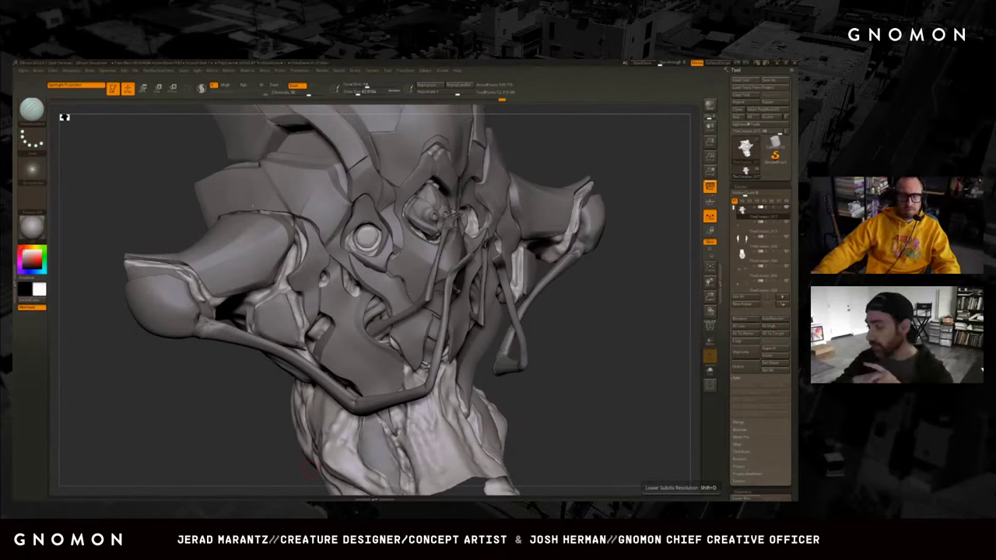
pyautogui.press('d')
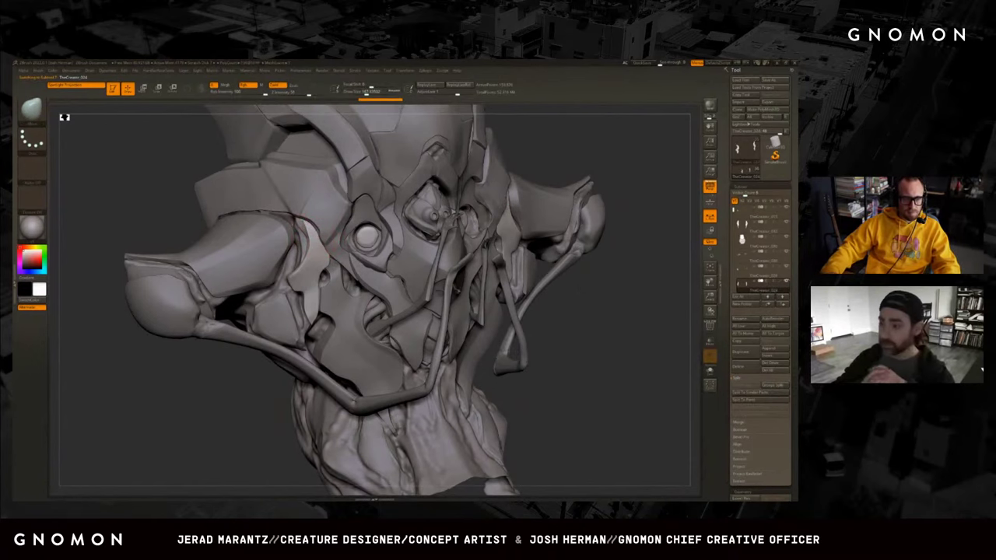
pyautogui.moveTo(194, 408)
pyautogui.mouseDown()
pyautogui.moveTo(249, 407)
pyautogui.moveTo(271, 418)
pyautogui.moveTo(318, 285)
pyautogui.mouseUp()
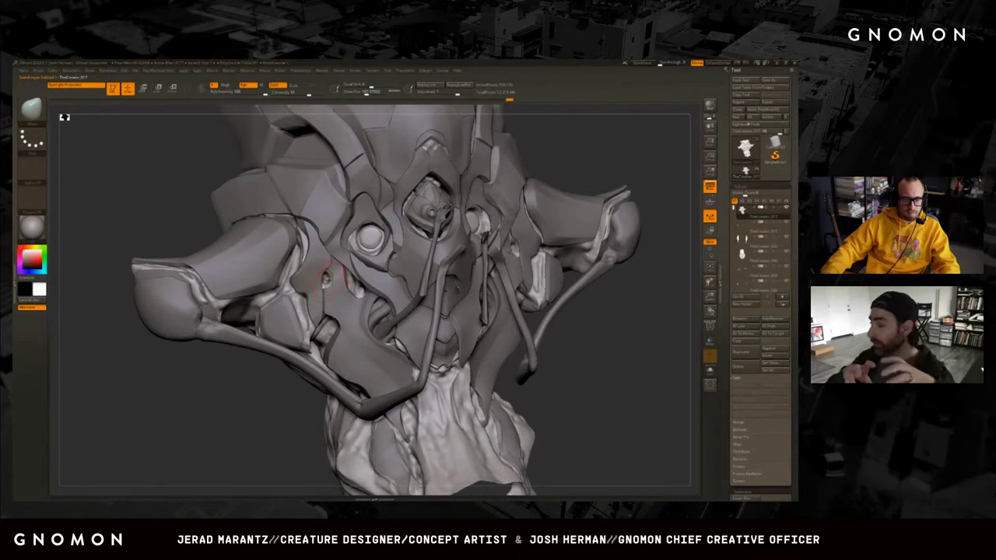
pyautogui.hotkey('ctrl', 'shift', 's')
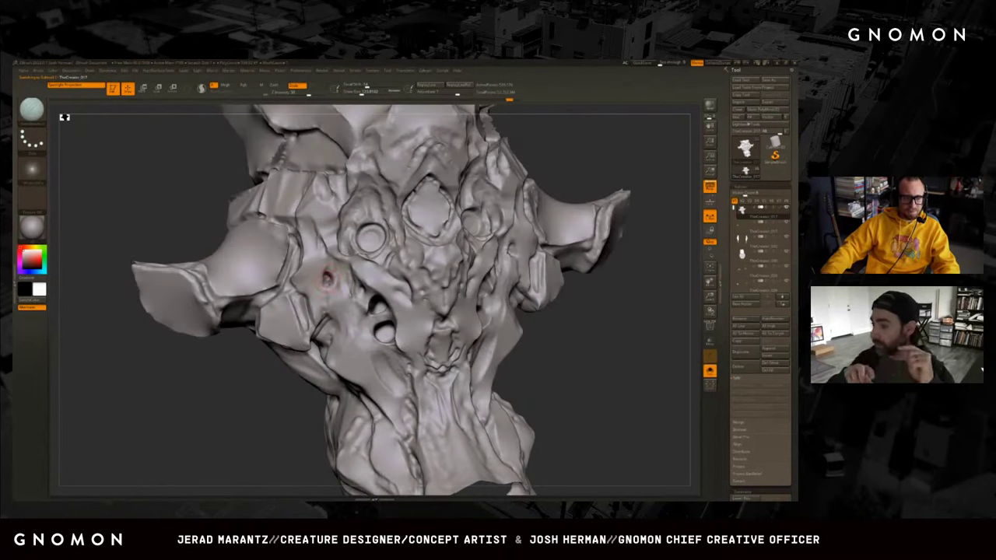
pyautogui.hotkey('ctrl', 'shift', 's')
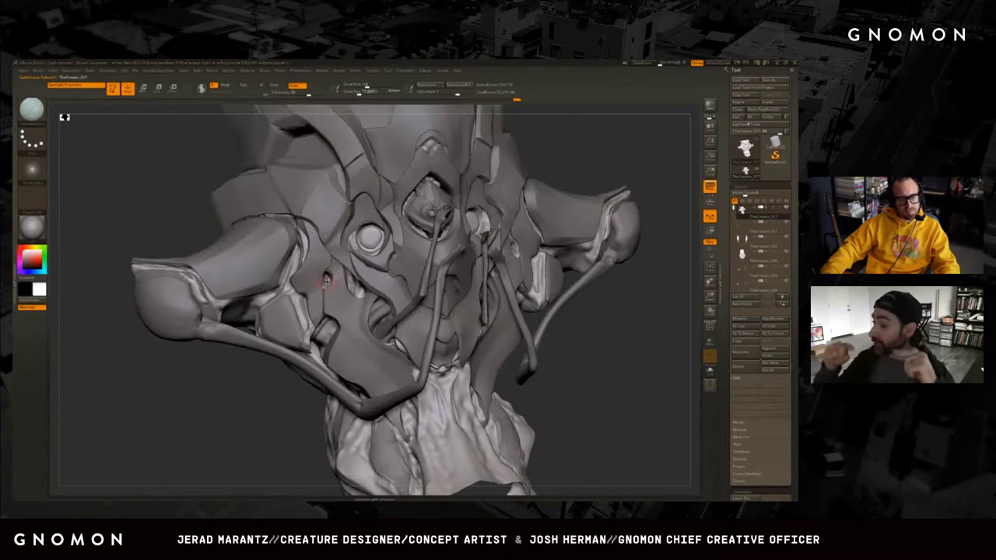
pyautogui.moveTo(325, 280); pyautogui.dragTo(389, 281)
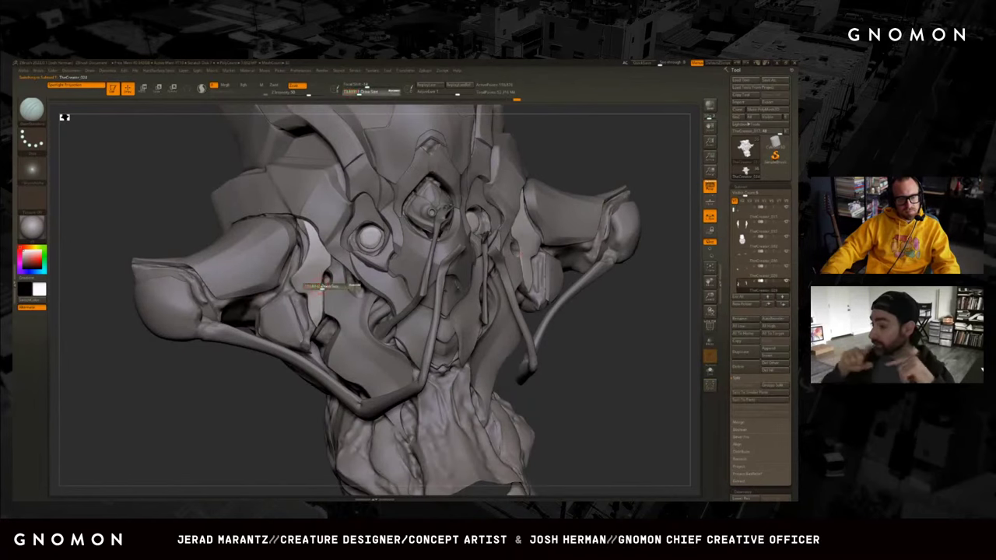
# Restore the missing long tube on one side of the face and hide the short inner tubes beside the mouth.
pyautogui.moveTo(296, 396); pyautogui.dragTo(302, 383)
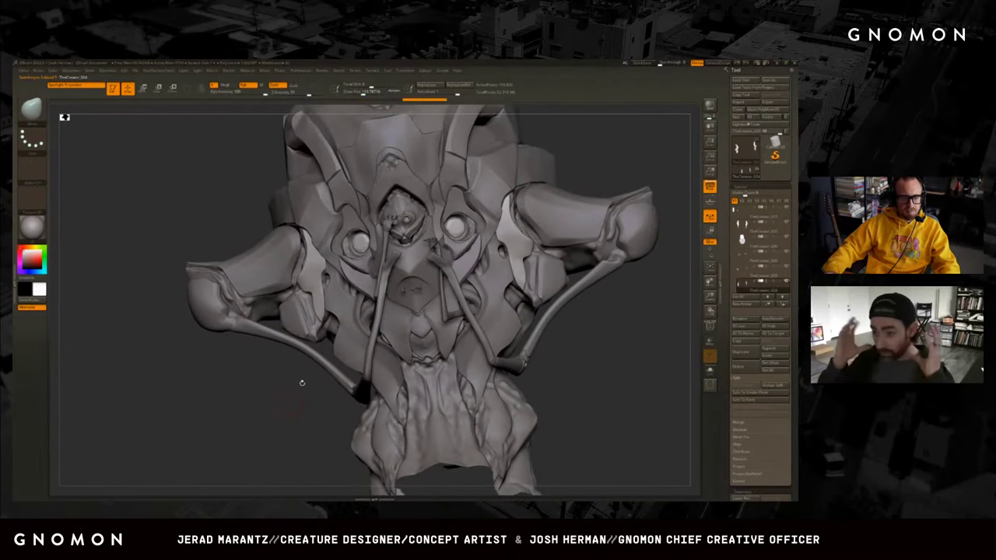
pyautogui.moveTo(614, 257)
pyautogui.mouseDown()
pyautogui.moveTo(627, 233)
pyautogui.moveTo(602, 357)
pyautogui.moveTo(686, 299)
pyautogui.mouseUp()
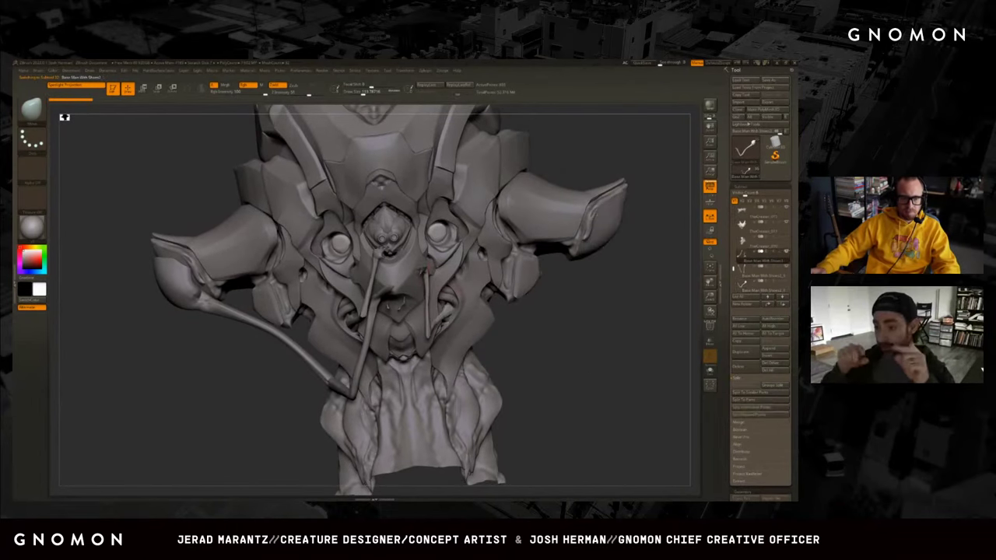
pyautogui.hotkey('ctrl', 'z')
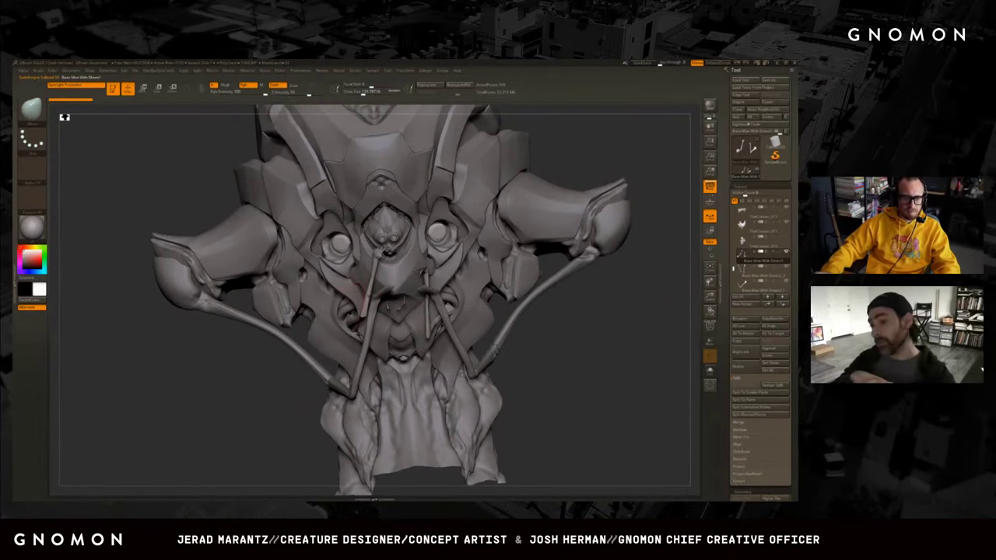
pyautogui.click(683, 305)
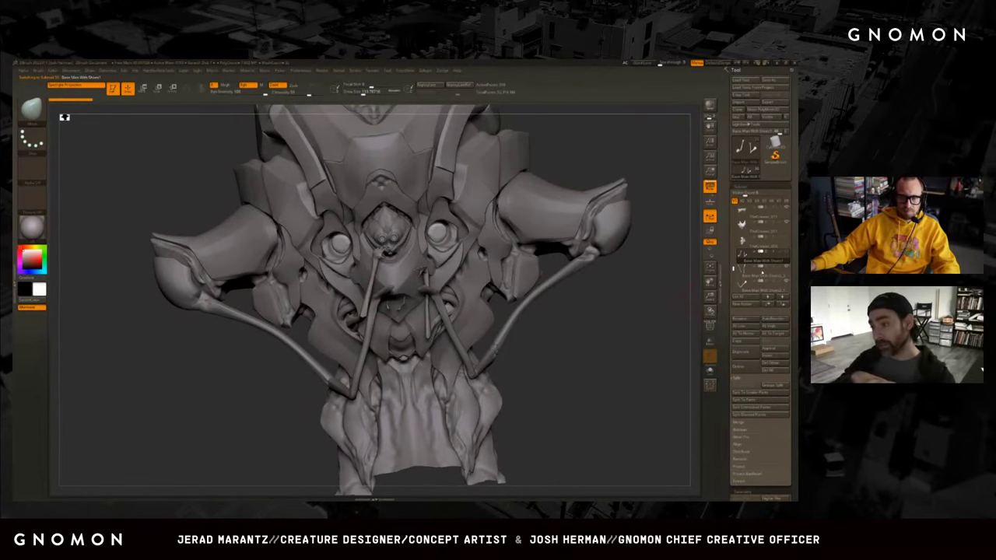
pyautogui.moveTo(653, 233)
pyautogui.mouseDown()
pyautogui.moveTo(628, 256)
pyautogui.moveTo(661, 264)
pyautogui.mouseUp()
pyautogui.moveTo(571, 311)
pyautogui.mouseDown()
pyautogui.moveTo(614, 333)
pyautogui.moveTo(634, 274)
pyautogui.moveTo(654, 265)
pyautogui.moveTo(616, 275)
pyautogui.moveTo(380, 228)
pyautogui.mouseUp()
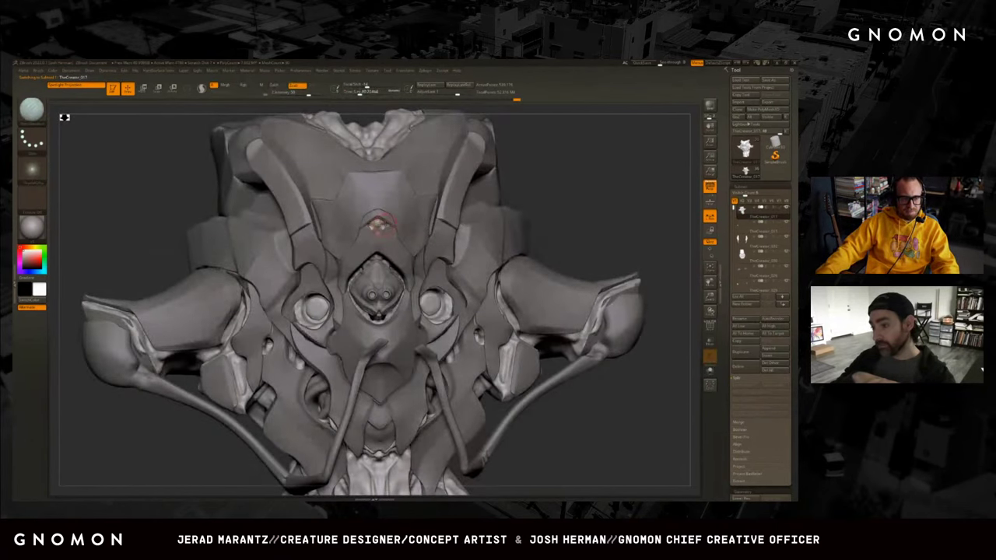
# Isolate the head tissue and mask all of it except the small patch beneath the forehead plate's pointed opening.
pyautogui.press('ctrl')
pyautogui.press('shift')
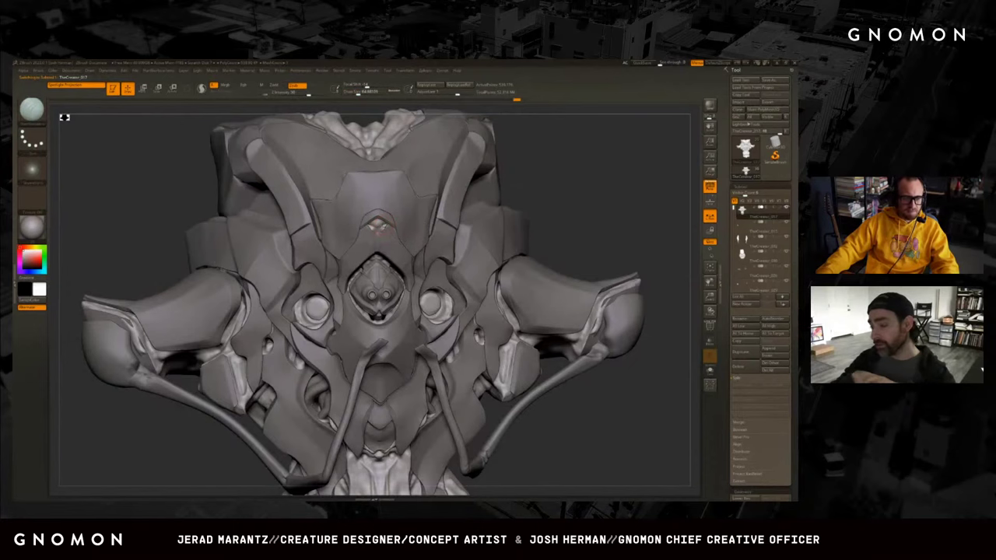
pyautogui.press('d')
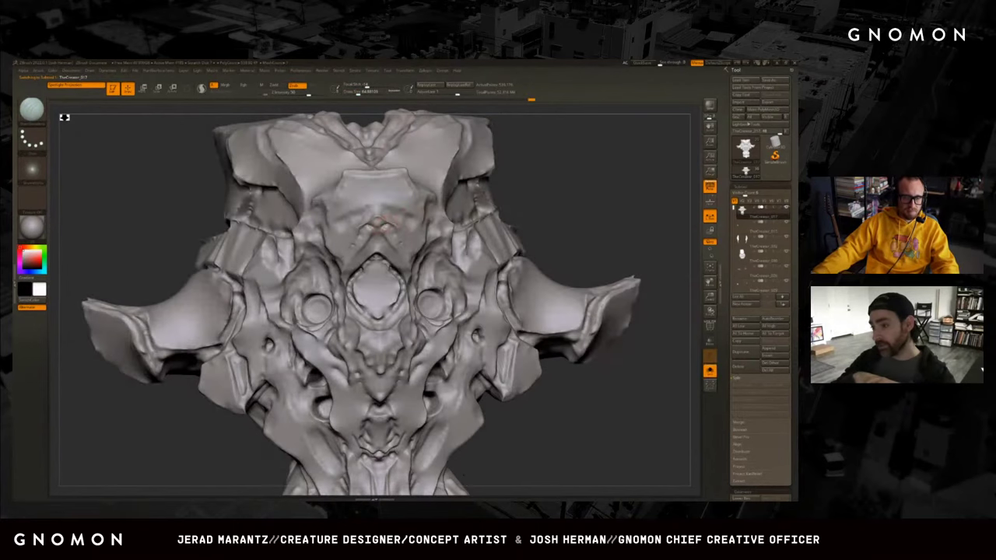
pyautogui.moveTo(561, 202)
pyautogui.mouseDown()
pyautogui.moveTo(515, 202)
pyautogui.moveTo(537, 204)
pyautogui.moveTo(518, 240)
pyautogui.mouseUp()
pyautogui.hotkey('shift', 'd')
pyautogui.press('d')
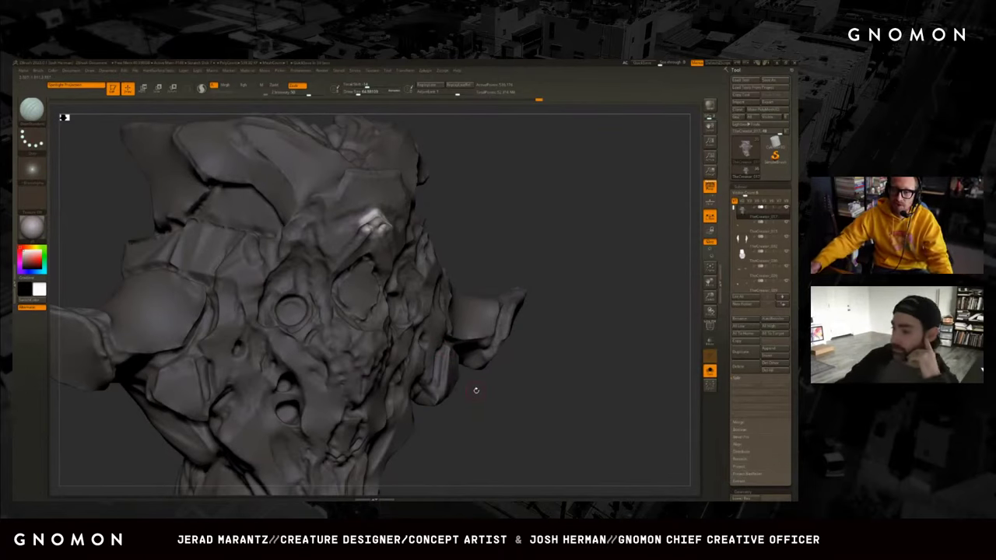
# Sculpt the unmasked tissue patch to fit inside the forehead plate's pointed opening, comparing it with the surrounding armor.
pyautogui.moveTo(546, 215)
pyautogui.mouseDown()
pyautogui.moveTo(435, 235)
pyautogui.moveTo(459, 226)
pyautogui.mouseUp()
pyautogui.press('shift')
pyautogui.hotkey('shift', 'd')
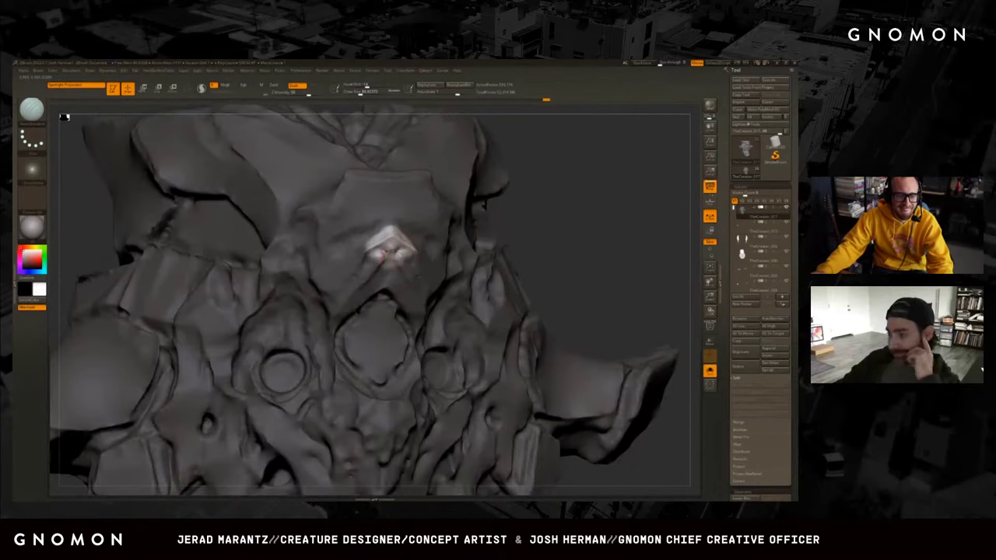
pyautogui.keyDown('shift'); pyautogui.moveTo(559, 211); pyautogui.dragTo(591, 218); pyautogui.keyUp('shift')
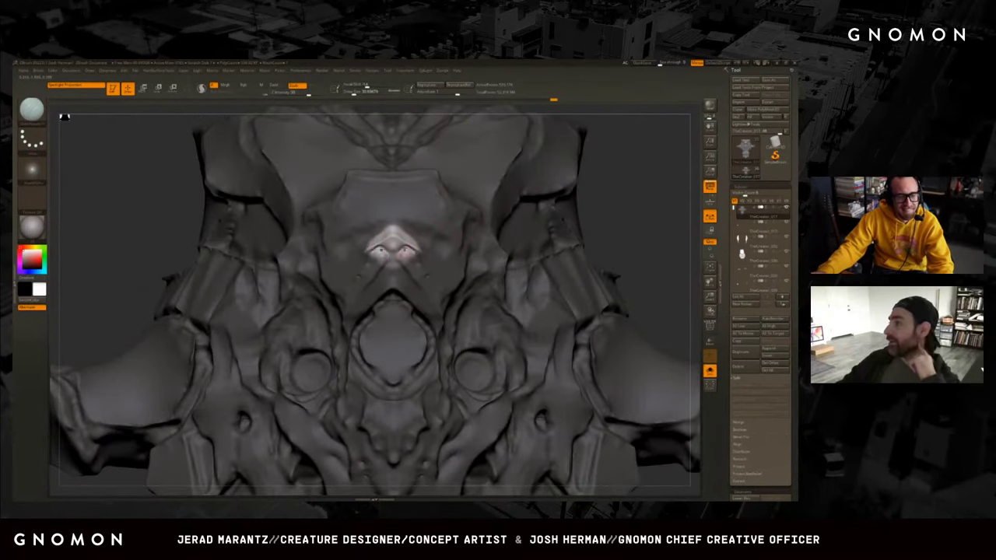
pyautogui.press('d')
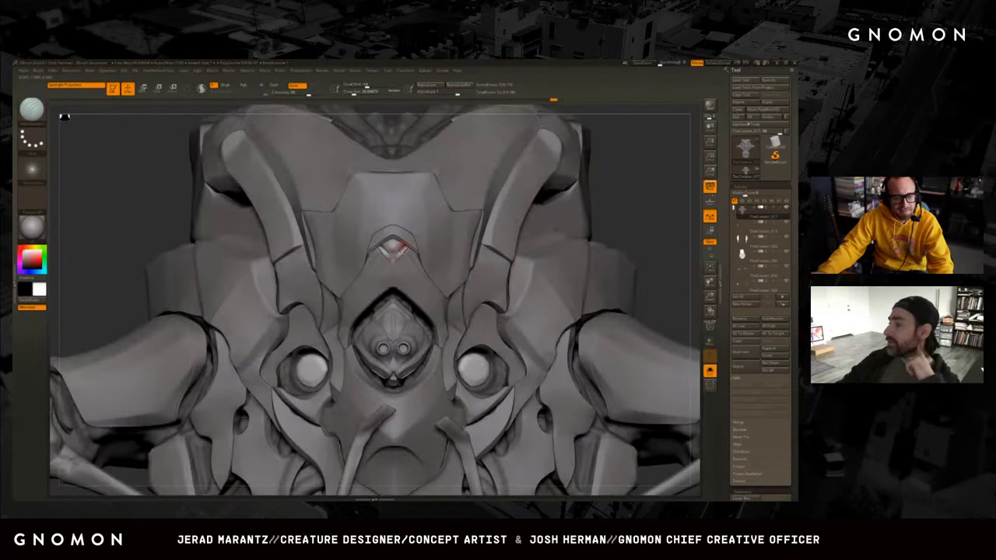
# Clear the mask and hide the head tissue outside the forehead plate's small opening while the armor is shown.
pyautogui.hotkey('shift', 'd')
pyautogui.press('d')
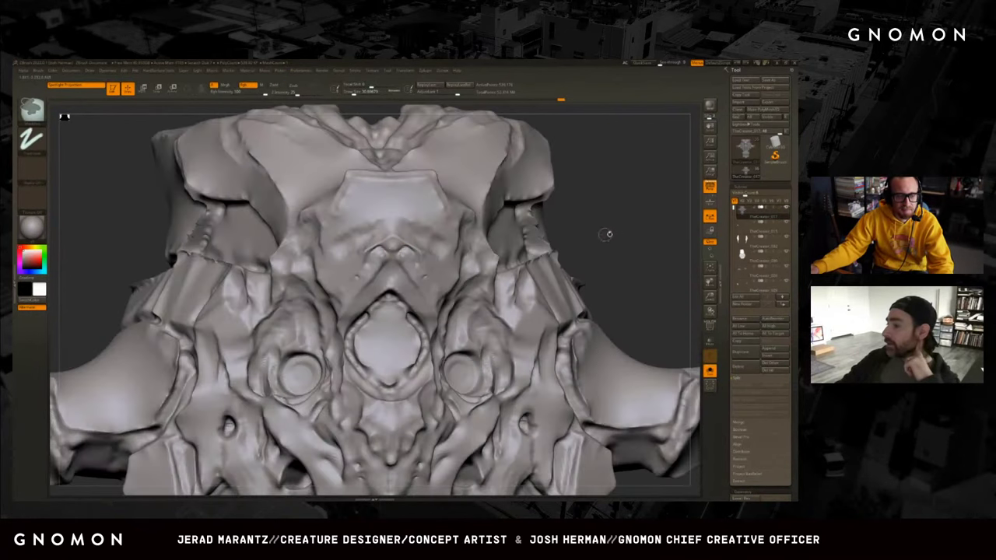
pyautogui.hotkey('shift', 'd')
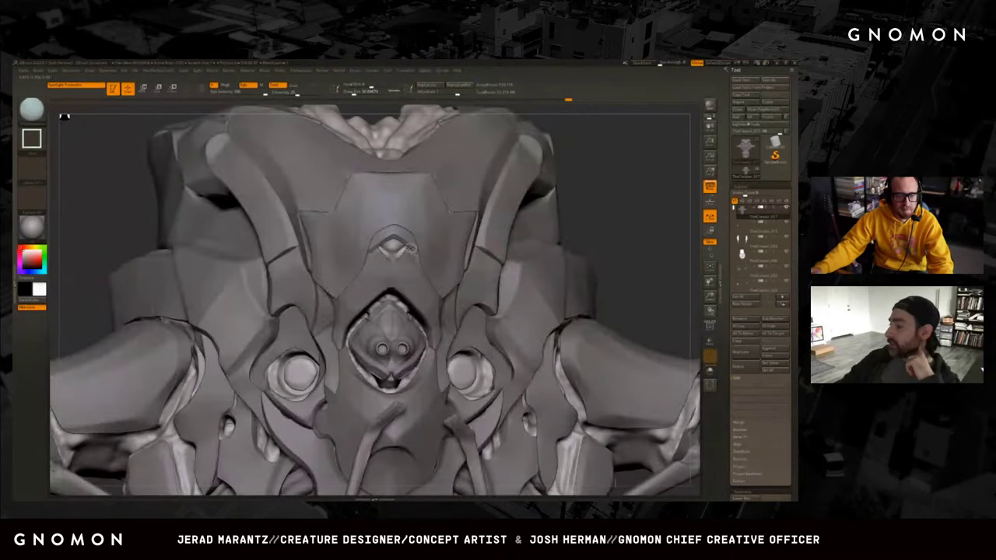
pyautogui.hotkey('shift', 'd')
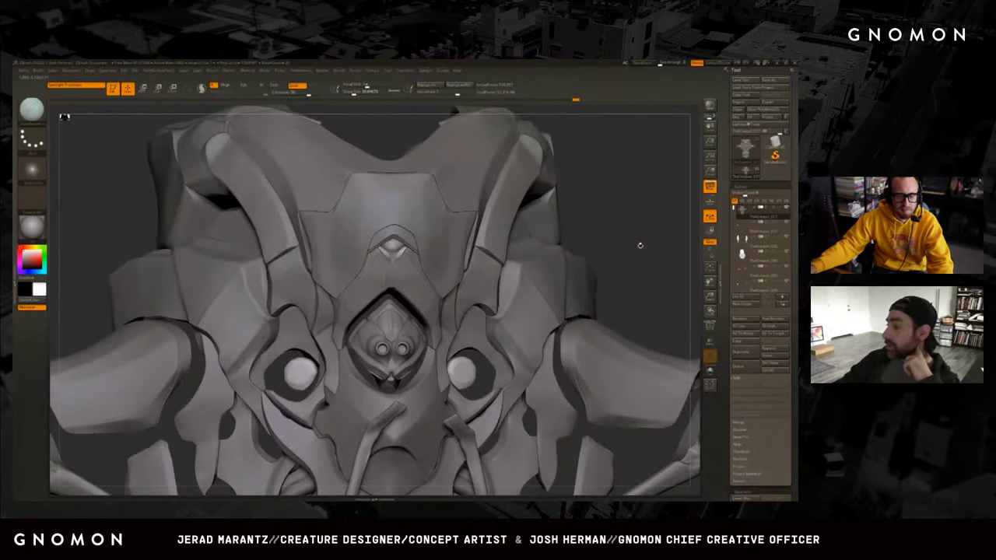
# Select the small tissue patch in the forehead opening as its own piece, restore the surrounding head tissue and subdivide the patch.
pyautogui.press('Down')
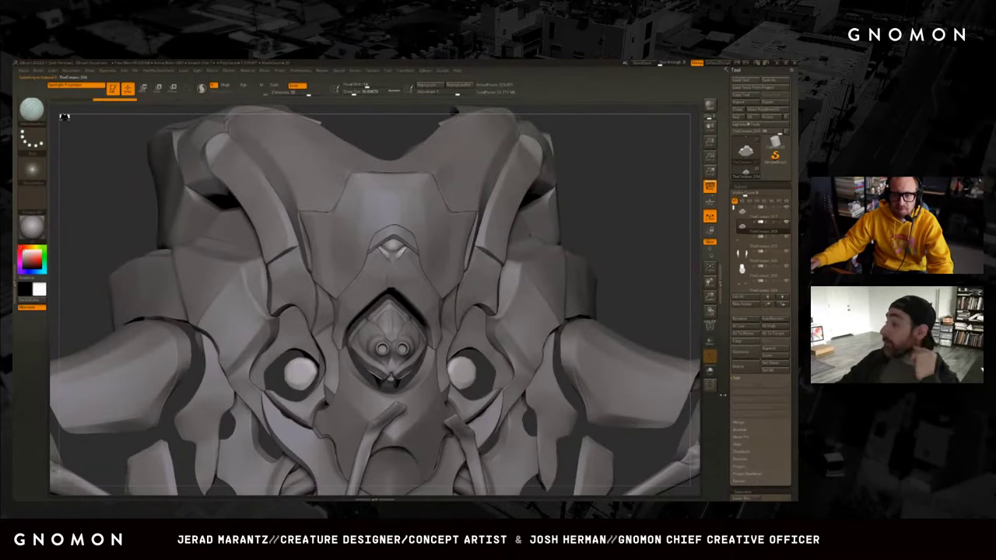
pyautogui.press('F1')
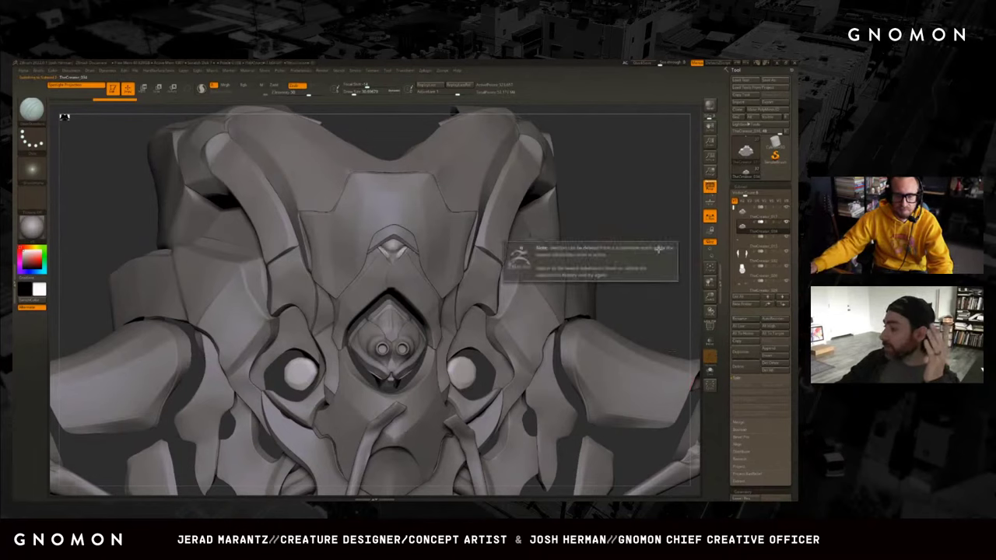
pyautogui.scroll(-2, 724, 404)
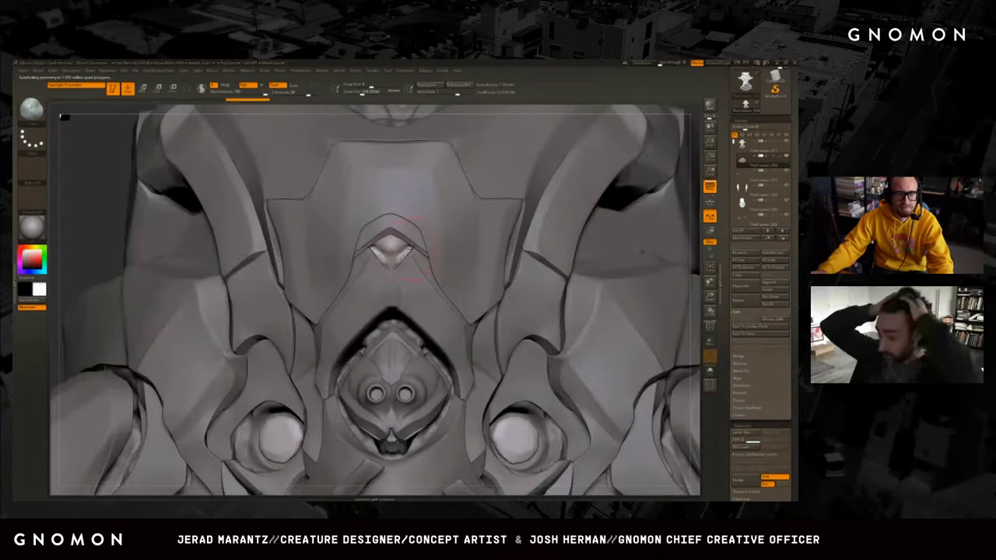
# Sculpt a rounded centre and V-shaped ridges into the small tissue patch, alternating between the isolated patch and the full armor.
pyautogui.press('b')
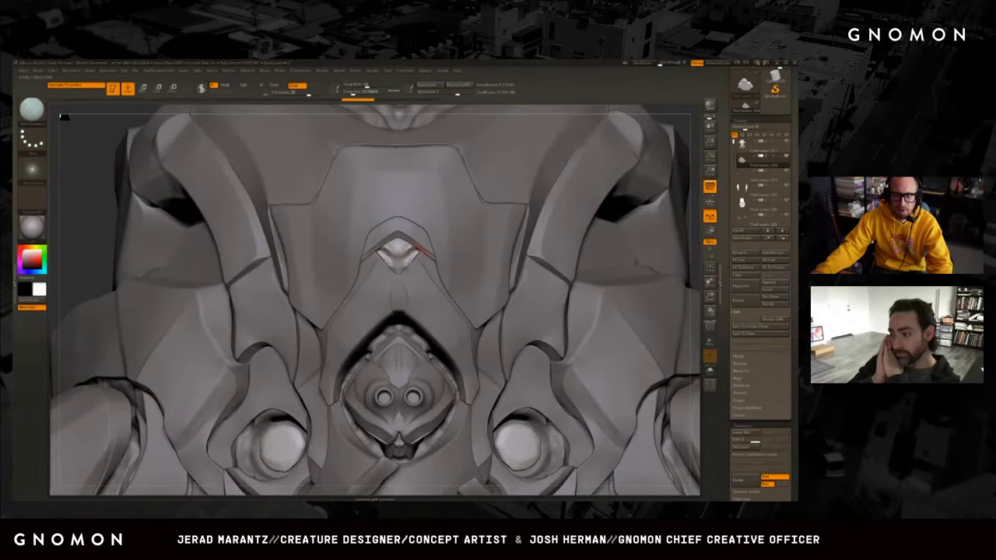
pyautogui.hotkey('alt', 'shift', 's')
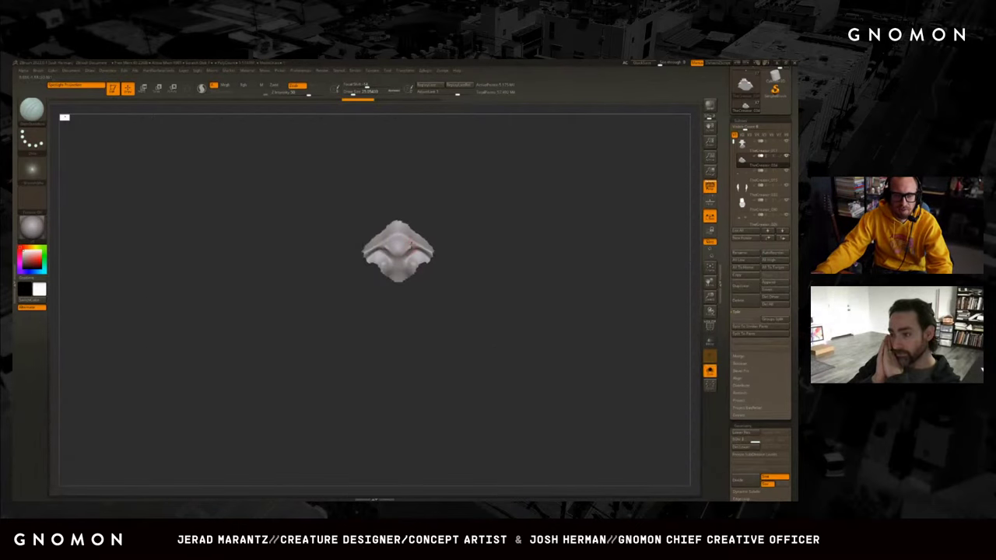
pyautogui.press('ctrl')
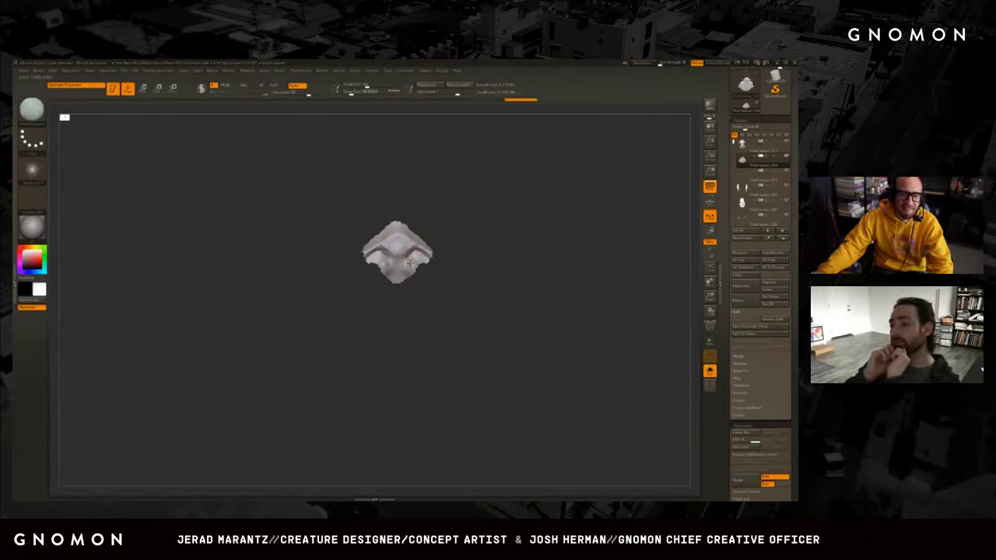
pyautogui.hotkey('shift', 'alt', 's')
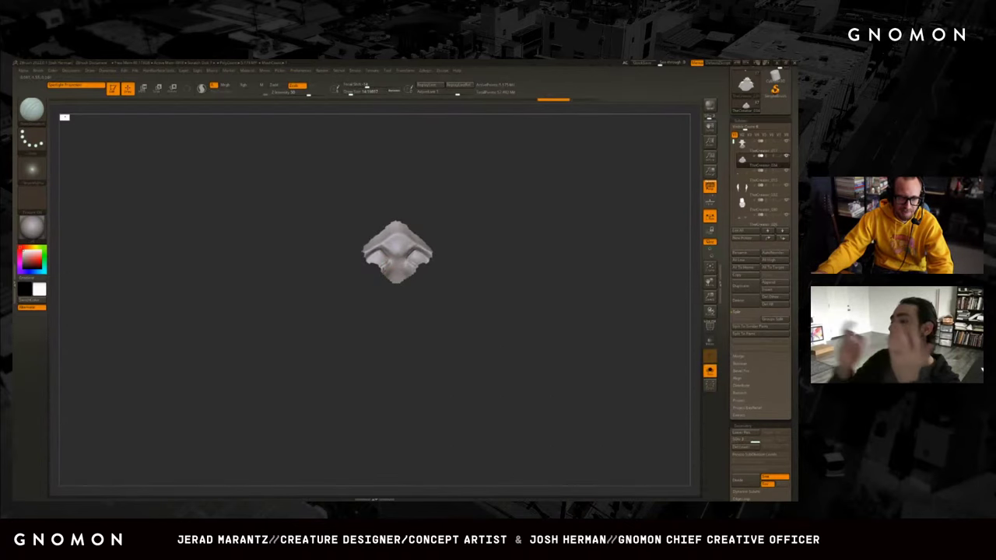
pyautogui.hotkey('shift', 'alt', 's')
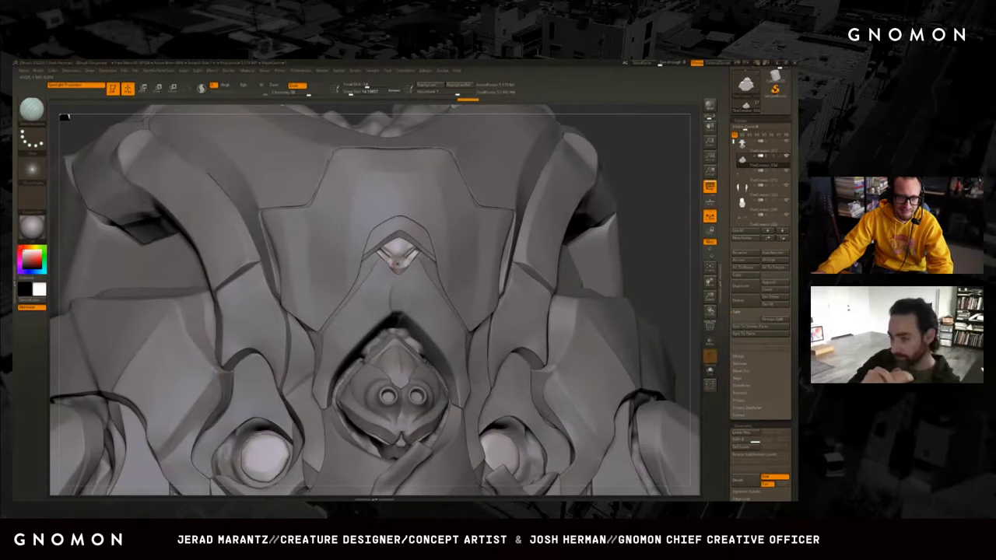
pyautogui.hotkey('shift', 'alt', 's')
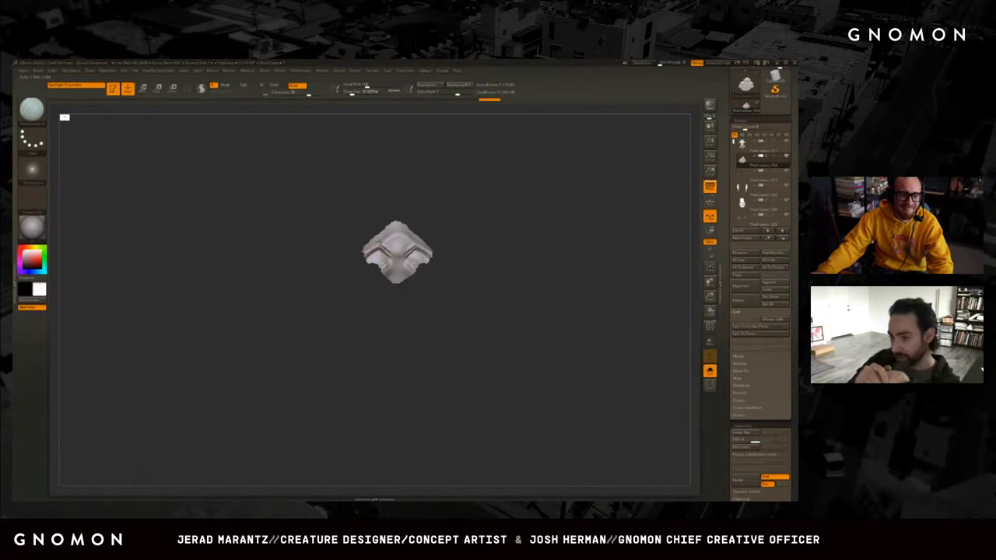
pyautogui.hotkey('shift', 'alt', 's')
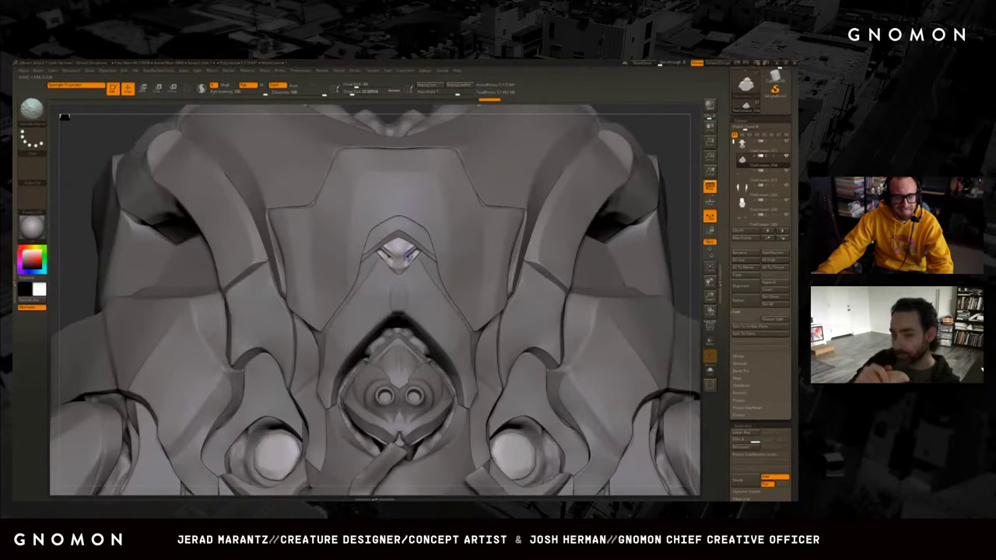
pyautogui.hotkey('shift', 'alt', 's')
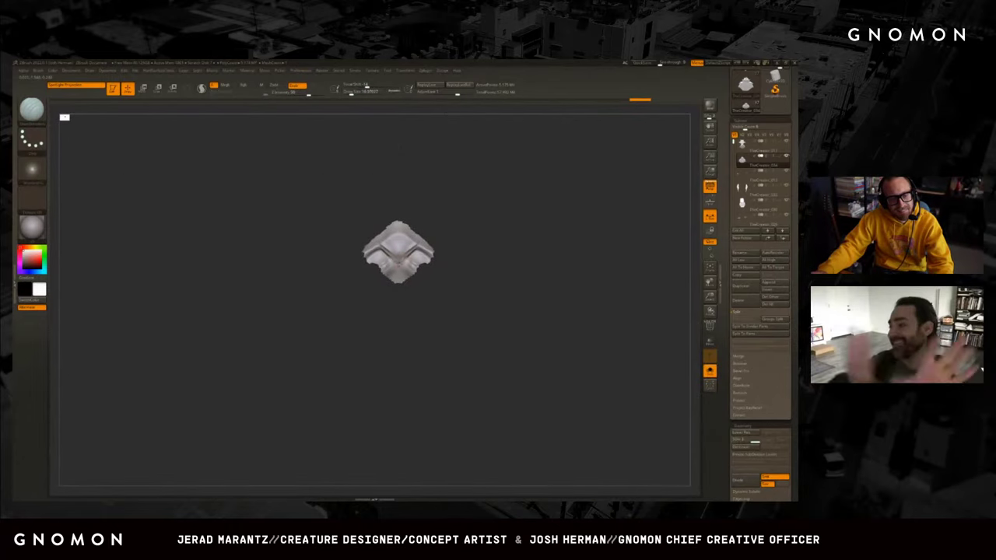
pyautogui.hotkey('shift', 'alt', 's')
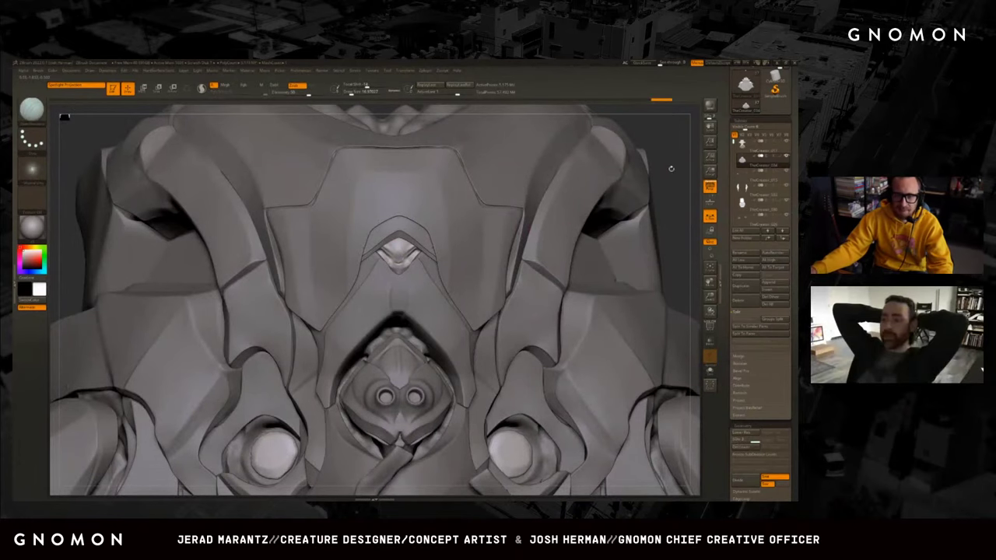
# Build up the lower folds of the forehead tissue patch with ClayBuildup and the Standard brush, working from an oblique angle.
pyautogui.moveTo(671, 168); pyautogui.dragTo(572, 190)
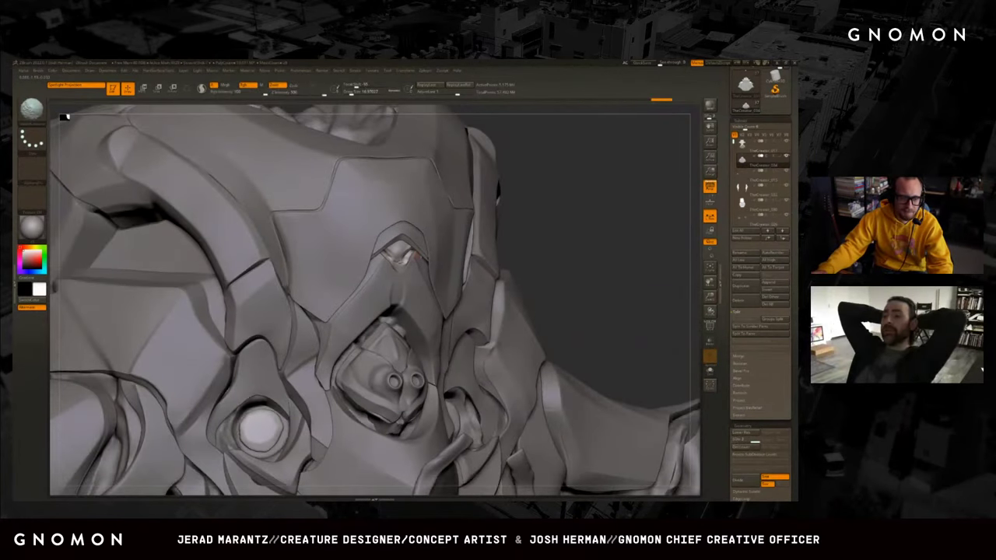
pyautogui.hotkey('shift', 'alt', 's')
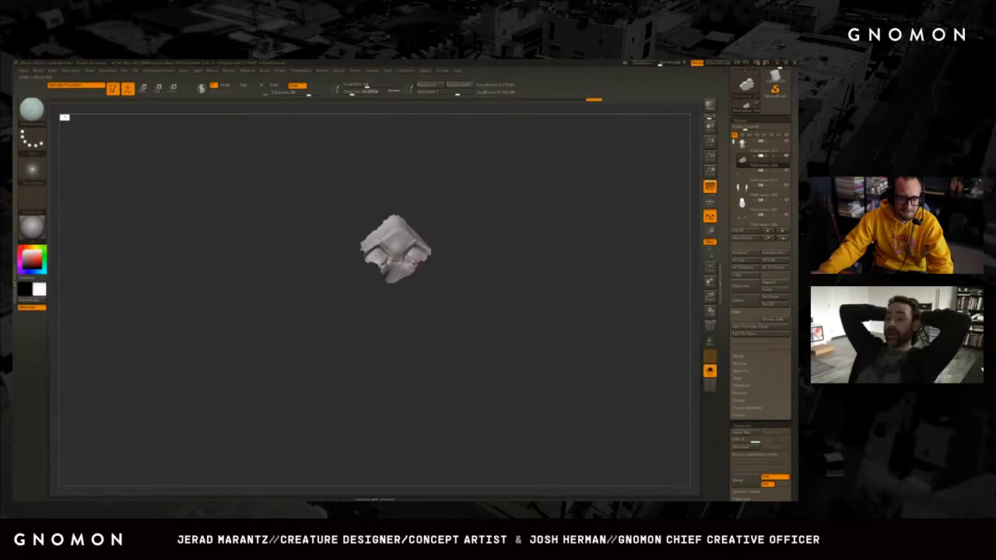
pyautogui.press('b')
pyautogui.press('c')
pyautogui.press('b')
pyautogui.hotkey('shift', 'alt', 's')
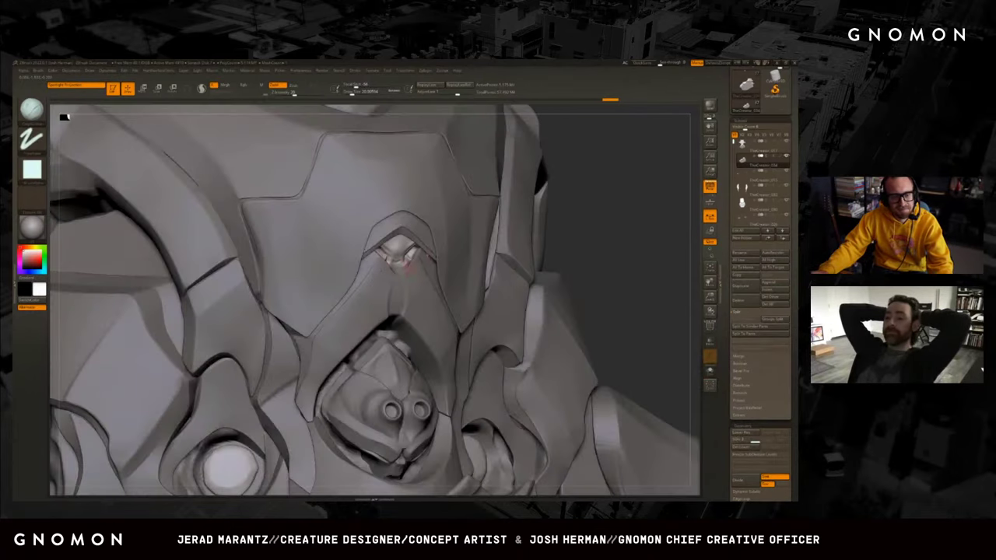
pyautogui.moveTo(396, 244); pyautogui.dragTo(375, 248, button='right')
pyautogui.press('b')
pyautogui.press('s')
pyautogui.press('t')
# Examine in isolation the pointed armor trim above the forehead opening and the armor plate beneath it.
pyautogui.hotkey('shift', 'alt', 's')
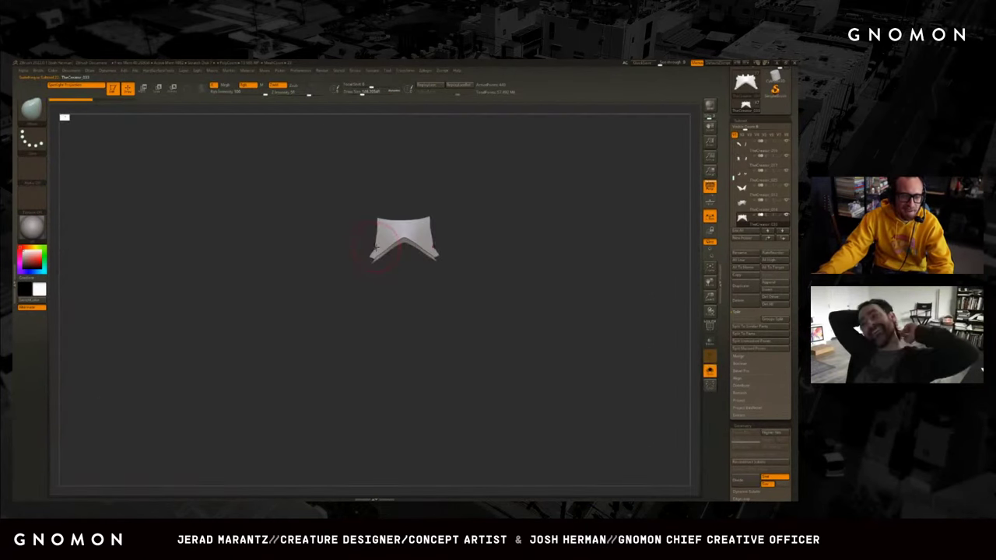
pyautogui.hotkey('shift', 'alt', 's')
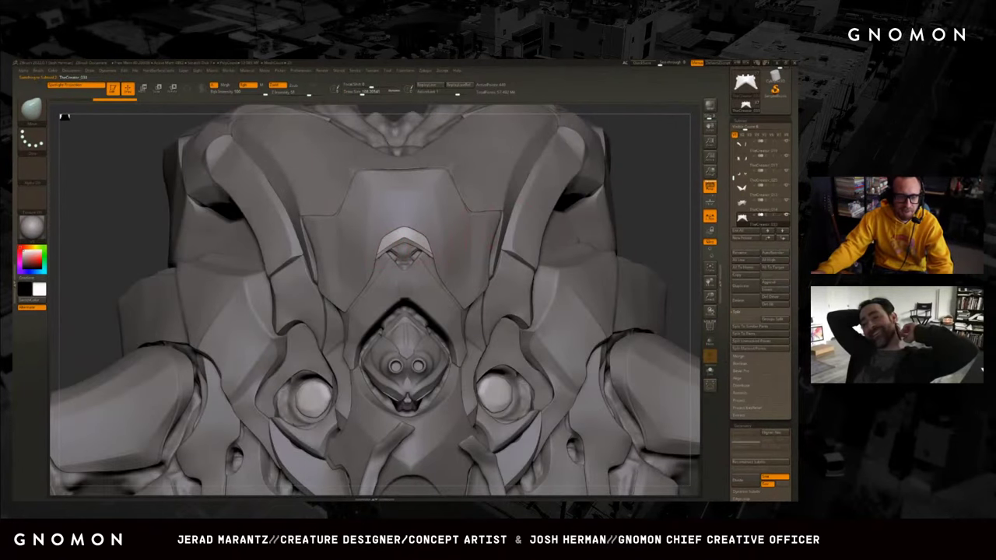
pyautogui.keyDown('alt'); pyautogui.click(402, 249); pyautogui.keyUp('alt')
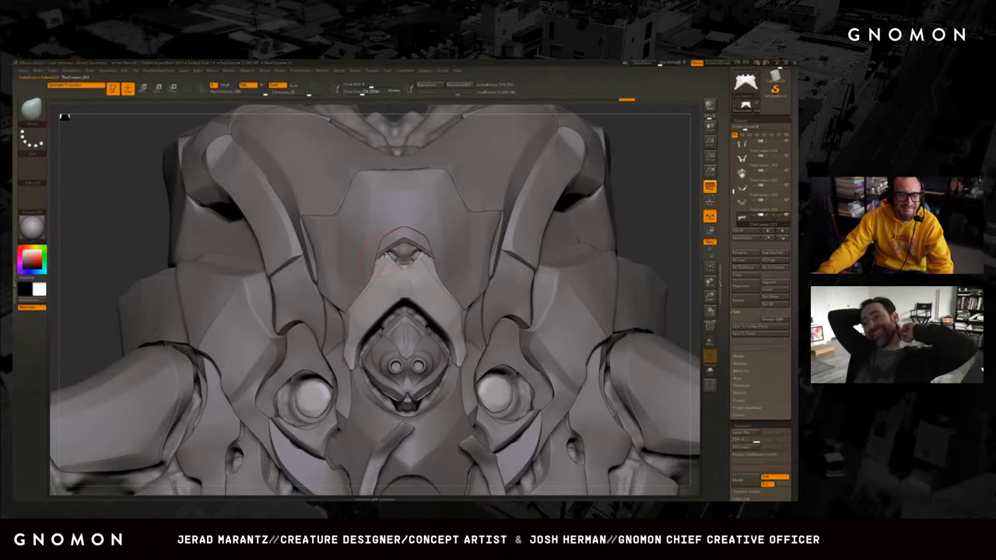
pyautogui.hotkey('shift', 'alt', 's')
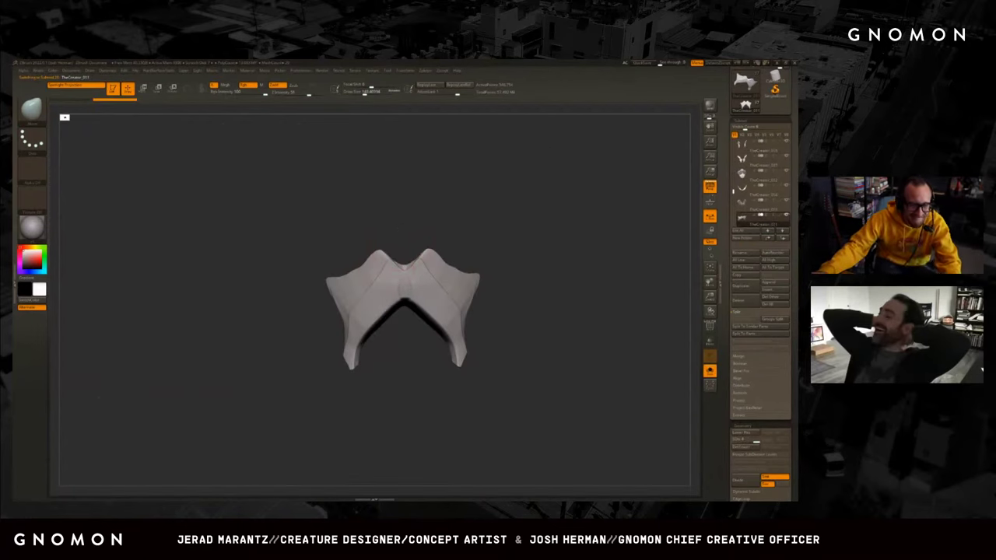
pyautogui.hotkey('shift', 'alt', 's')
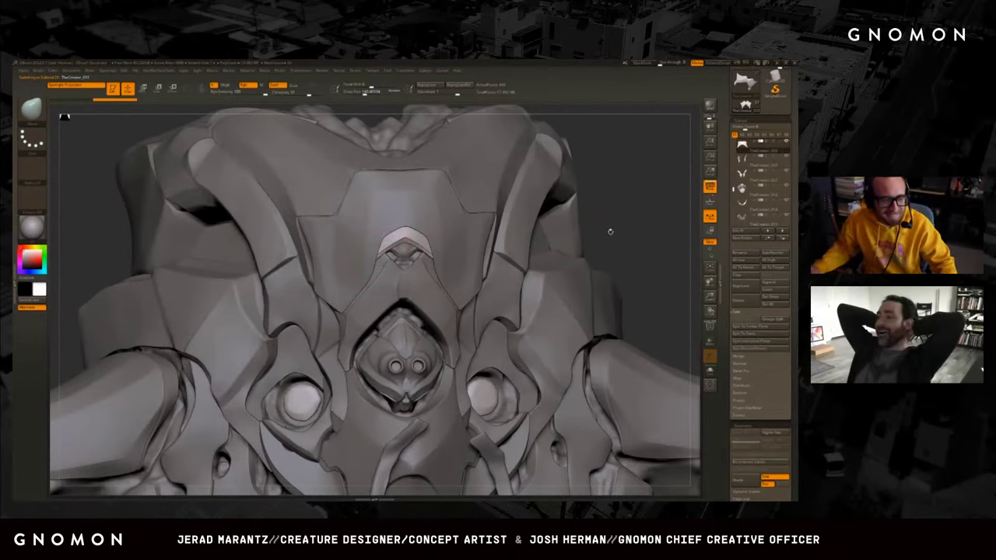
# Reshape the forehead tissue patch with the Move brush to fit its opening, checking it from below and both sides.
pyautogui.press('f')
pyautogui.moveTo(681, 185)
pyautogui.mouseDown()
pyautogui.moveTo(582, 192)
pyautogui.moveTo(442, 270)
pyautogui.moveTo(460, 261)
pyautogui.mouseUp()
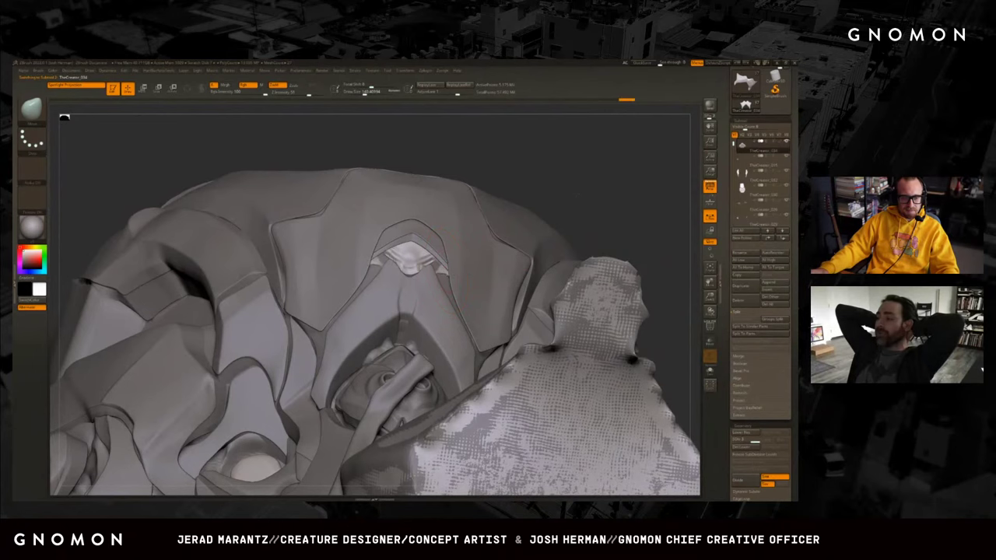
pyautogui.moveTo(585, 186); pyautogui.dragTo(499, 215)
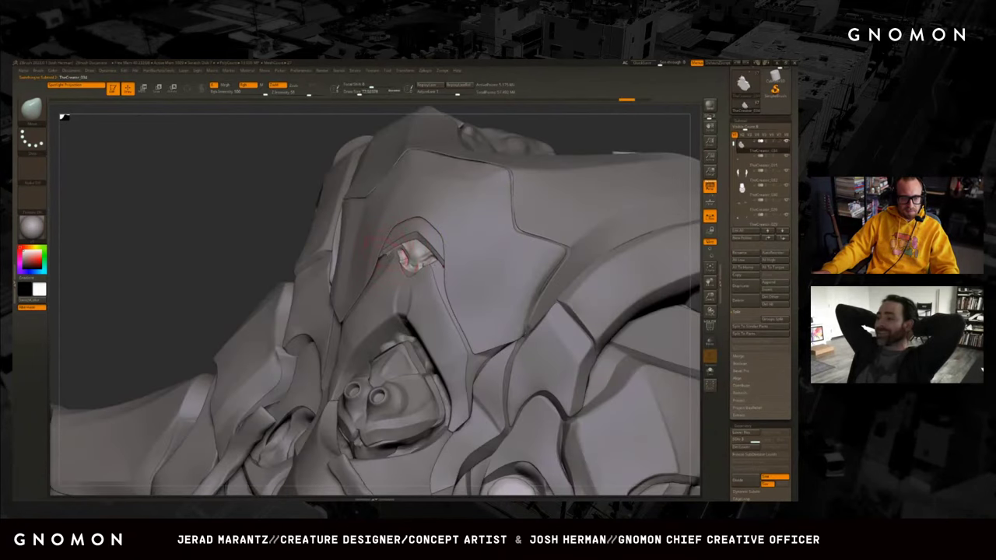
pyautogui.moveTo(242, 259)
pyautogui.mouseDown()
pyautogui.moveTo(527, 211)
pyautogui.moveTo(619, 143)
pyautogui.moveTo(582, 187)
pyautogui.moveTo(459, 241)
pyautogui.moveTo(478, 256)
pyautogui.moveTo(456, 253)
pyautogui.mouseUp()
pyautogui.hotkey('ctrl', 'shift', 's')
pyautogui.hotkey('ctrl', 'shift', 's')
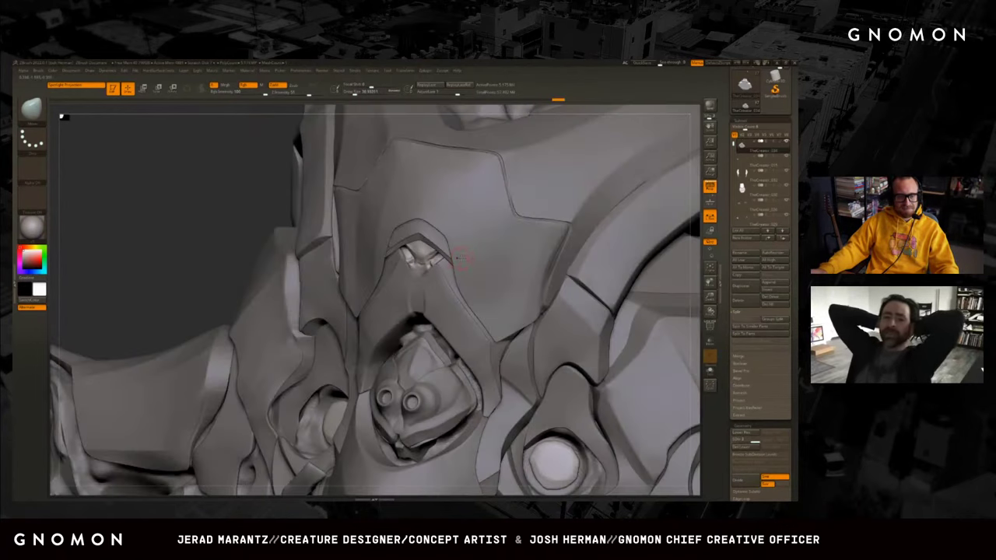
pyautogui.press(']')
pyautogui.press(']')
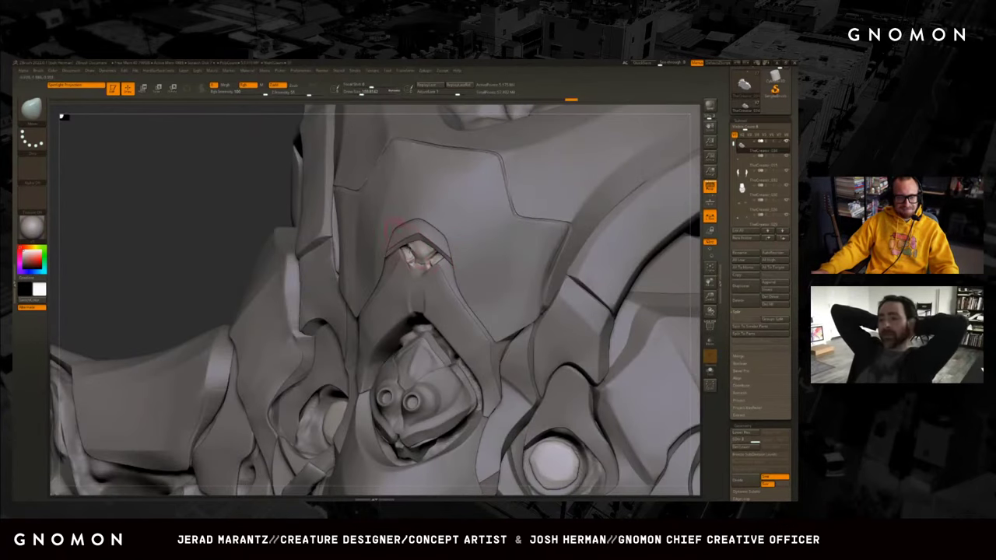
pyautogui.moveTo(273, 240); pyautogui.dragTo(459, 263)
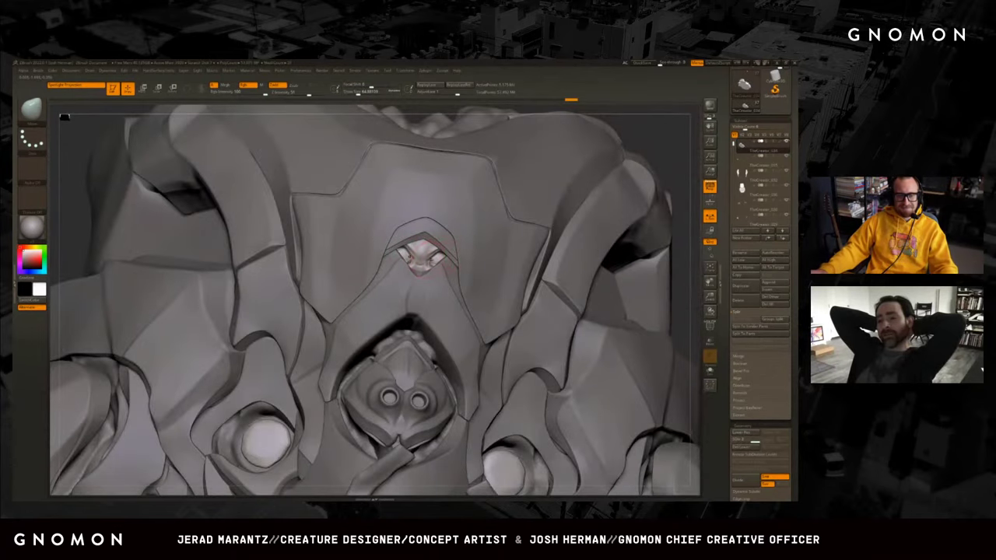
# Select the main head tissue mesh and subdivide it to add resolution around the eyes.
pyautogui.press('f')
pyautogui.moveTo(556, 247); pyautogui.dragTo(530, 278)
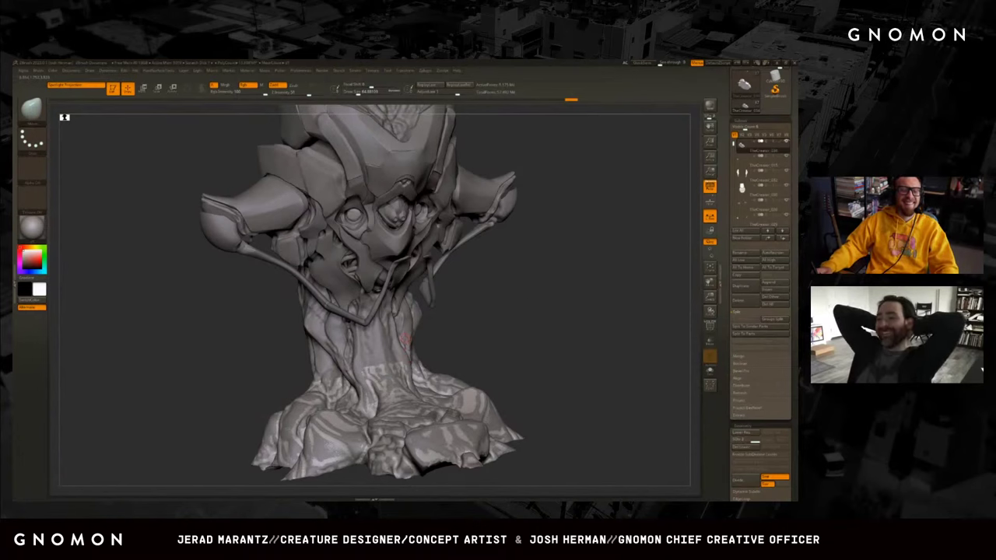
pyautogui.moveTo(558, 293)
pyautogui.keyDown('alt'); pyautogui.mouseDown()
pyautogui.moveTo(383, 399)
pyautogui.moveTo(597, 260)
pyautogui.mouseUp(); pyautogui.keyUp('alt')
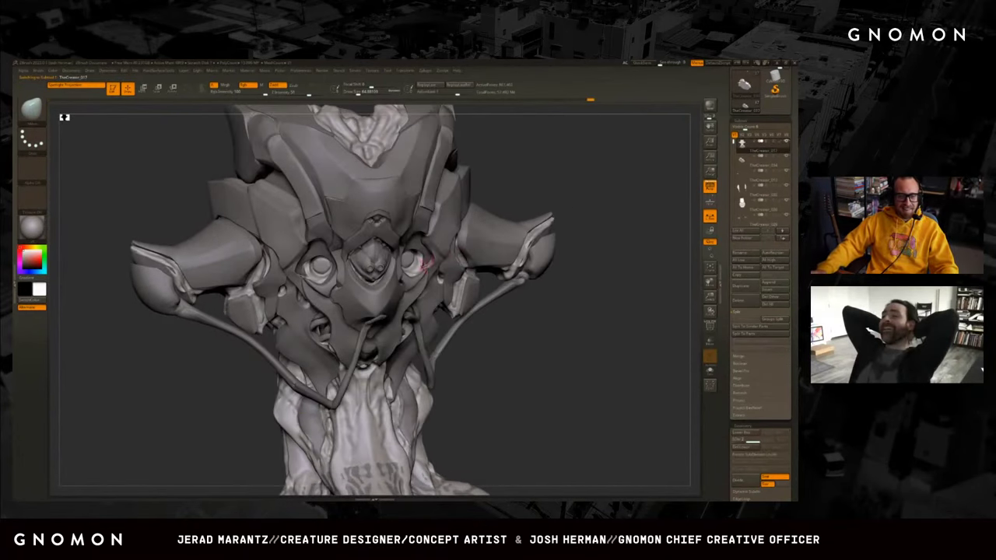
pyautogui.moveTo(581, 172); pyautogui.dragTo(575, 117)
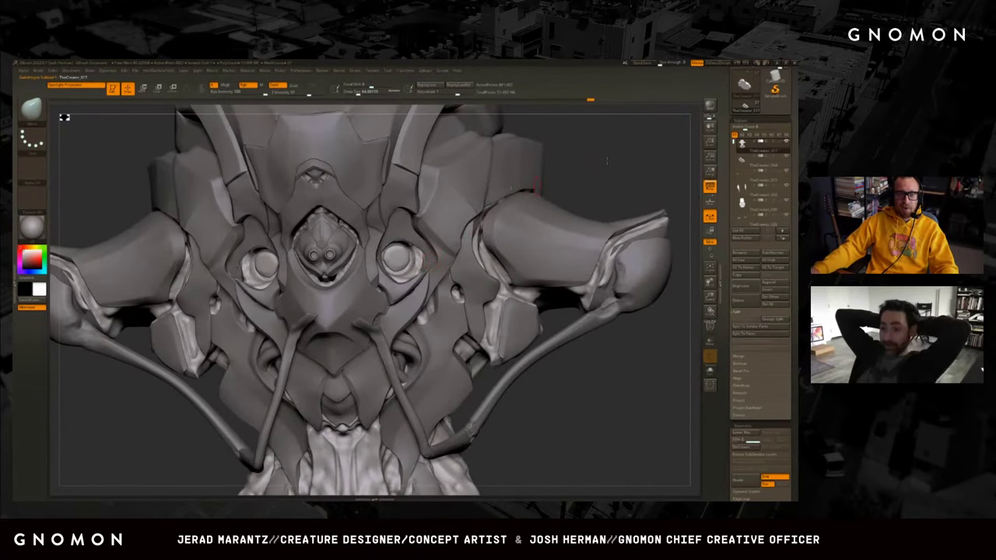
pyautogui.moveTo(575, 172); pyautogui.dragTo(573, 173)
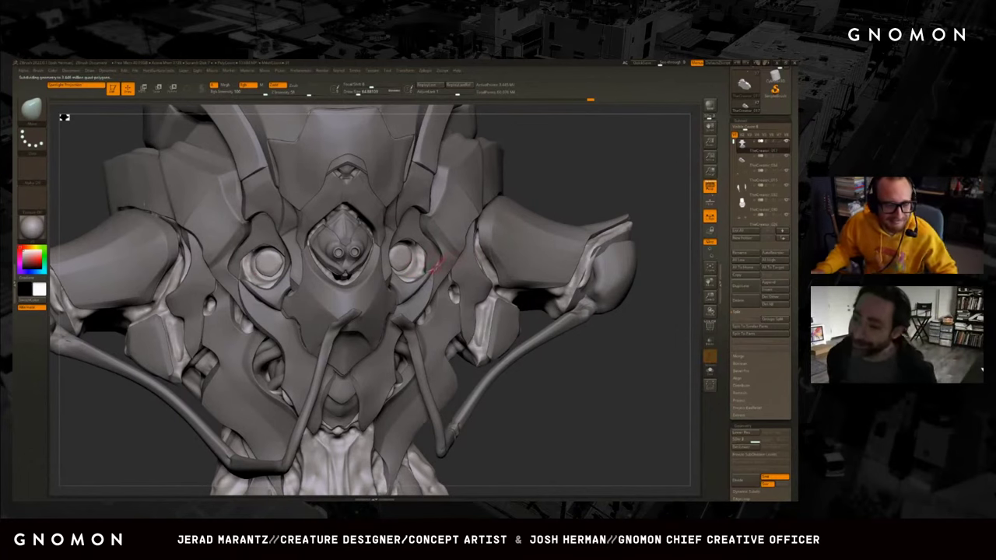
# Sculpt the tissue folds beside the eyeball within the eye socket, comparing the isolated head tissue with the surrounding armor.
pyautogui.hotkey('shift', 'd')
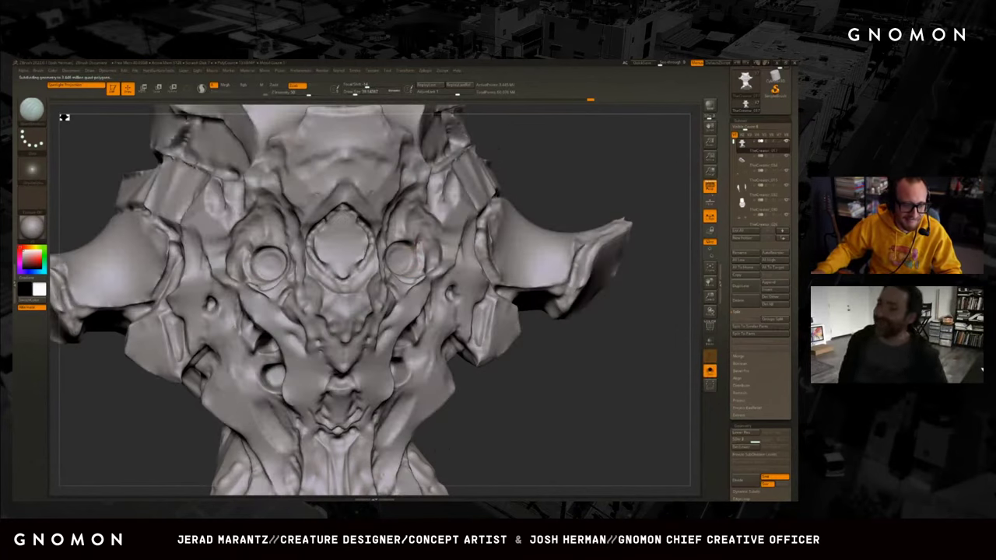
pyautogui.scroll(3, 552, 181)
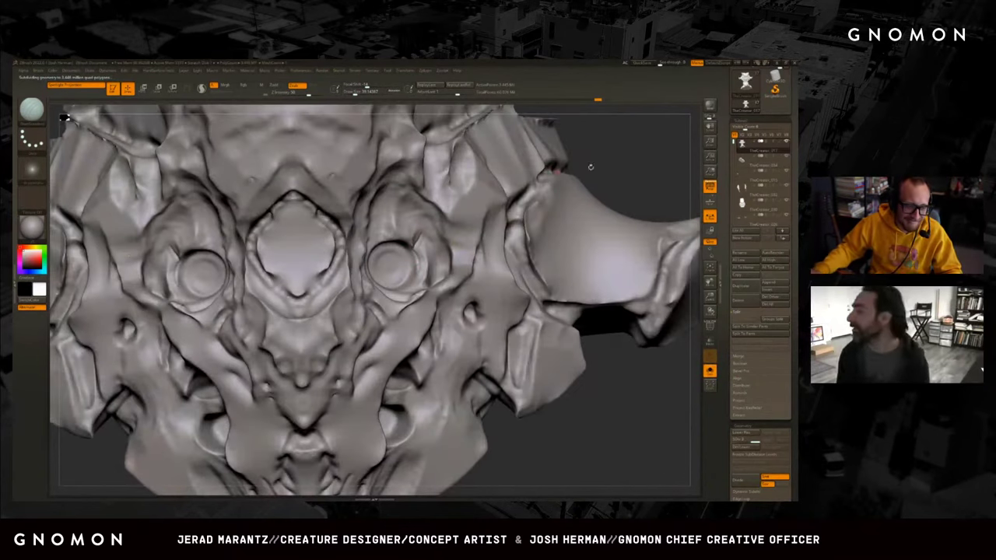
pyautogui.moveTo(416, 260); pyautogui.dragTo(413, 274, button='right')
pyautogui.press('d')
pyautogui.hotkey('shift', 'd')
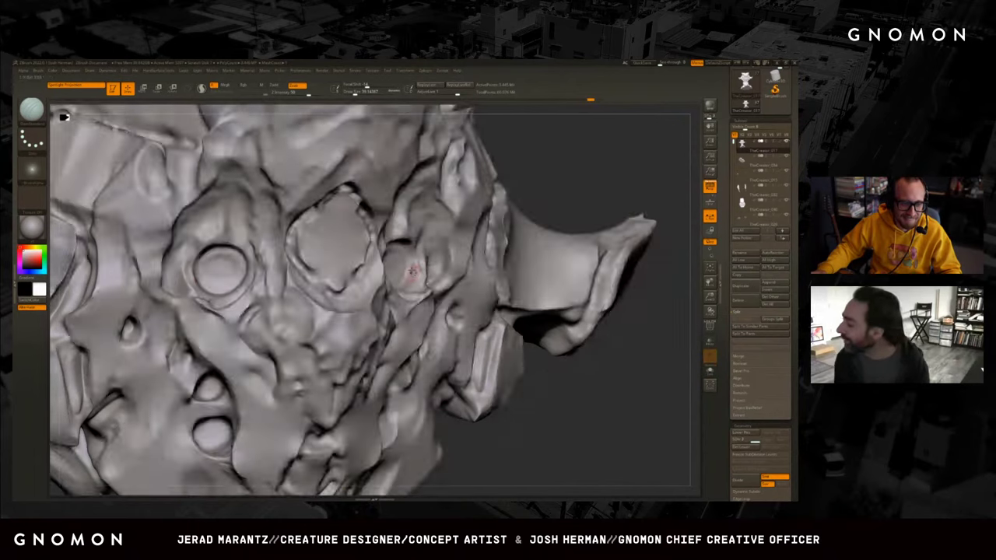
pyautogui.press('d')
pyautogui.hotkey('shift', 'd')
pyautogui.moveTo(580, 167)
pyautogui.mouseDown(button='right')
pyautogui.moveTo(629, 189)
pyautogui.moveTo(669, 182)
pyautogui.mouseUp(button='right')
pyautogui.press('d')
# Go to the end of the subtool list and increase the number of subtools shown at once.
pyautogui.scroll(-1, 762, 155)
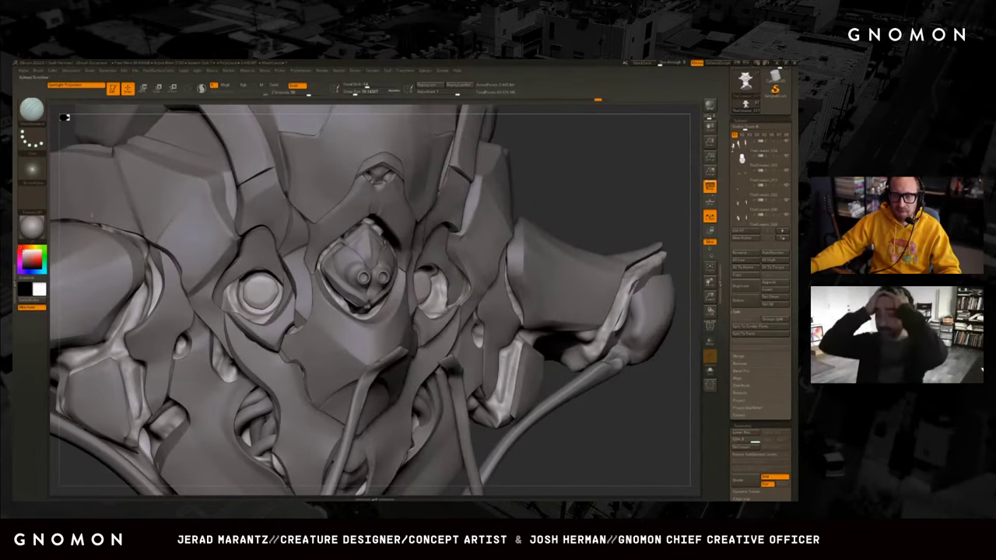
pyautogui.scroll(-3, 739, 194)
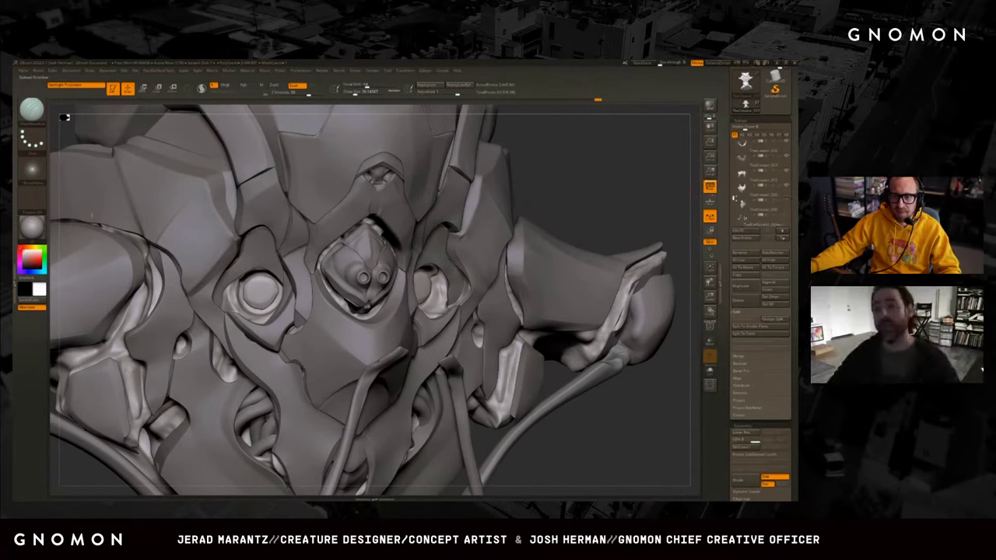
pyautogui.click(752, 126)
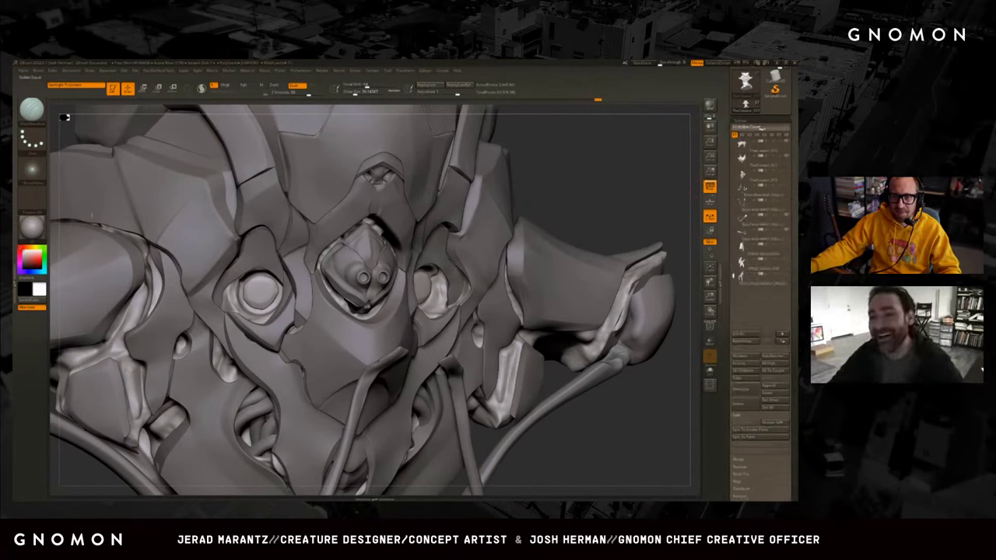
# Select the one-piece detailed head sculpt among the subtools, make it visible and isolate it from the armor pieces.
pyautogui.scroll(-2, 759, 203)
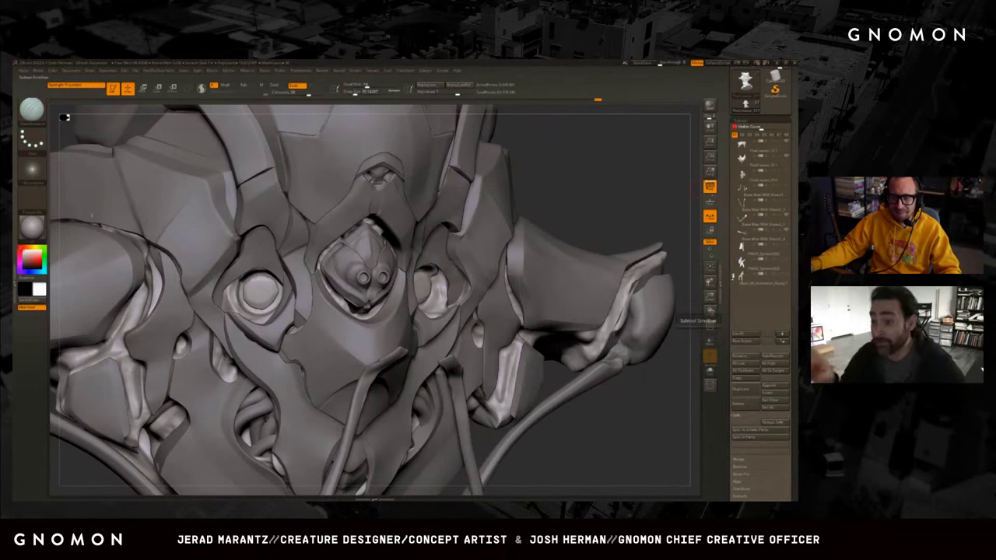
pyautogui.scroll(-2, 761, 225)
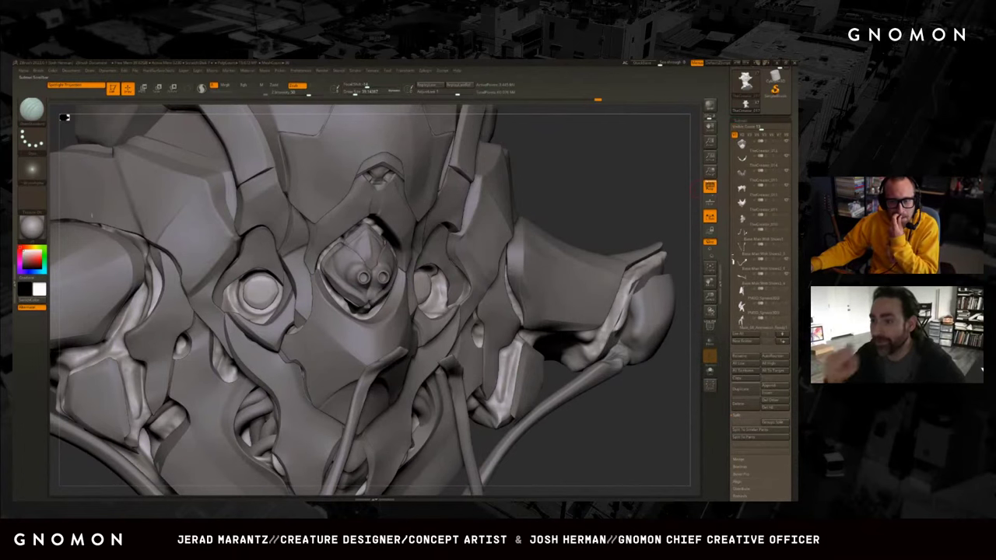
pyautogui.press('Down')
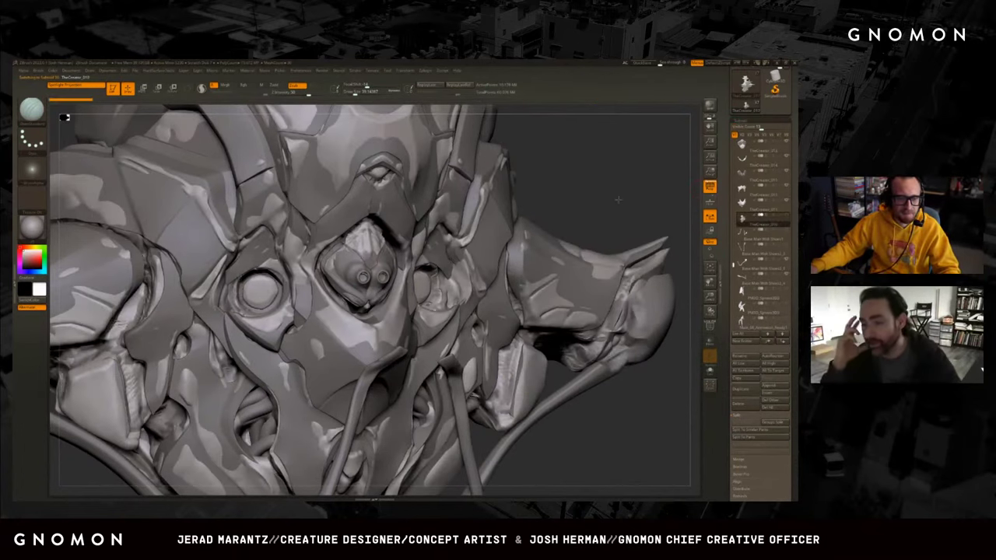
pyautogui.press('Down')
pyautogui.press('Down')
pyautogui.press('Down')
pyautogui.press('Down')
pyautogui.press('Down')
pyautogui.press('Down')
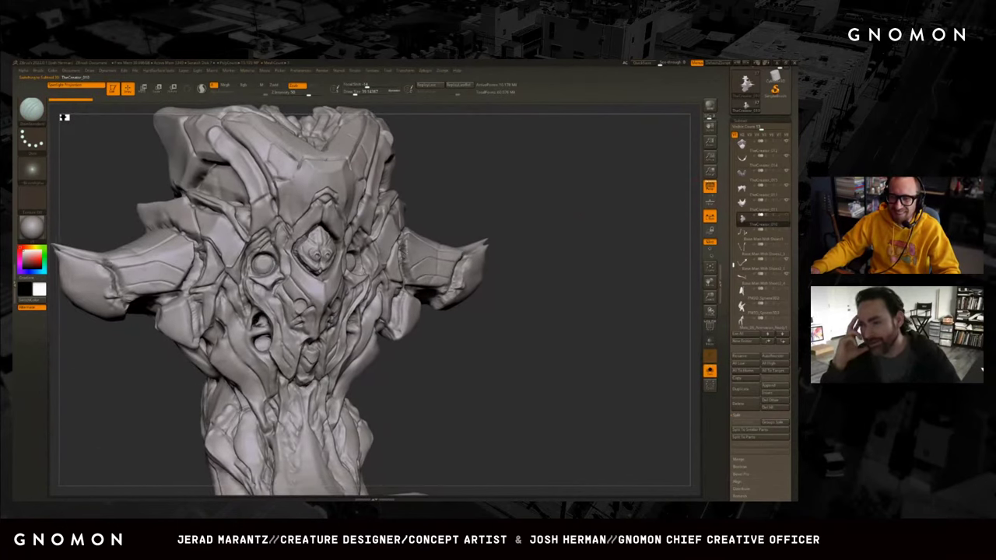
# Examine the isolated one-piece head sculpt from the front, both three-quarter views and the side.
pyautogui.press('Down')
pyautogui.press('Down')
pyautogui.press('Down')
pyautogui.press('Down')
pyautogui.press('Down')
pyautogui.press('Down')
pyautogui.press('Down')
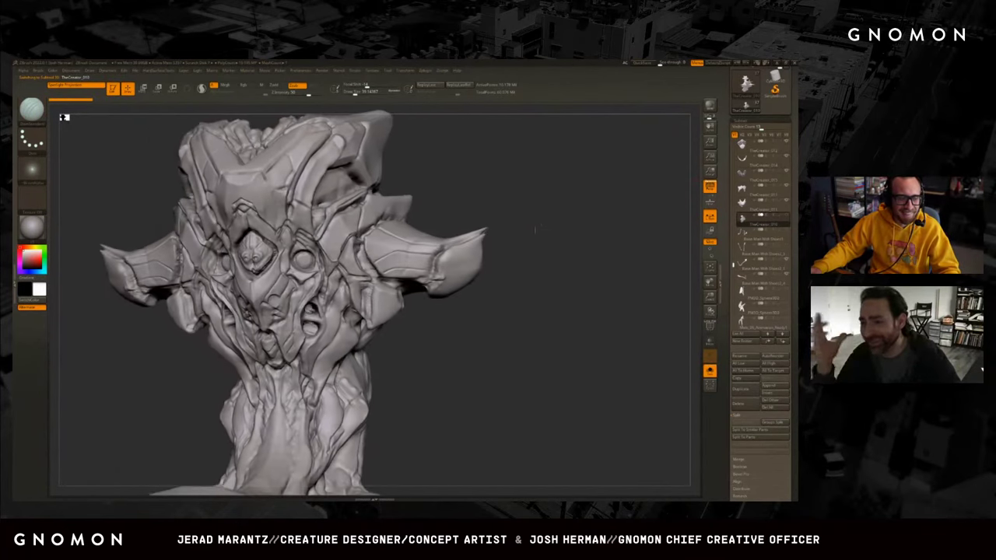
pyautogui.press('Down')
pyautogui.press('Down')
pyautogui.press('Down')
pyautogui.press('Down')
pyautogui.press('Down')
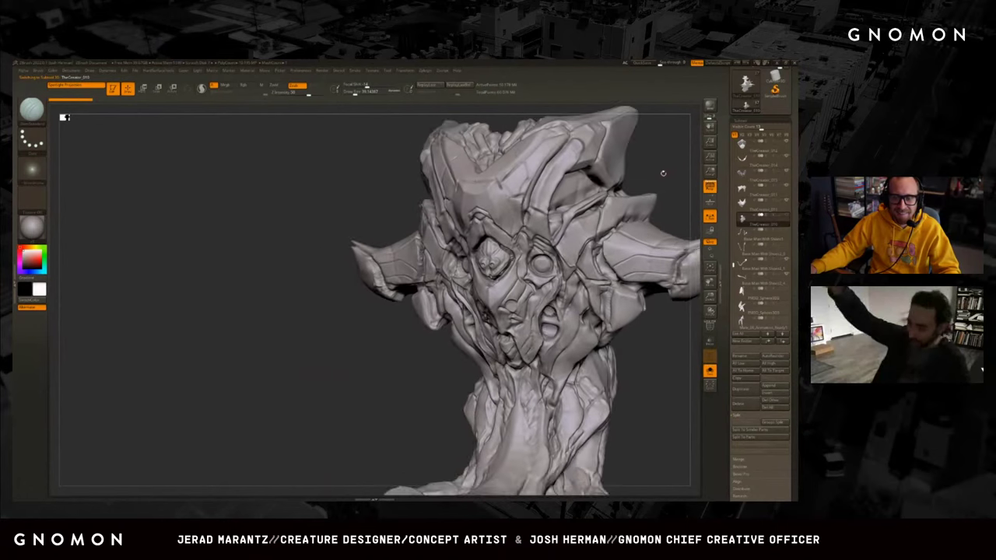
pyautogui.press('Down')
pyautogui.press('Down')
pyautogui.press('Down')
pyautogui.press('Down')
pyautogui.press('Down')
pyautogui.press('Down')
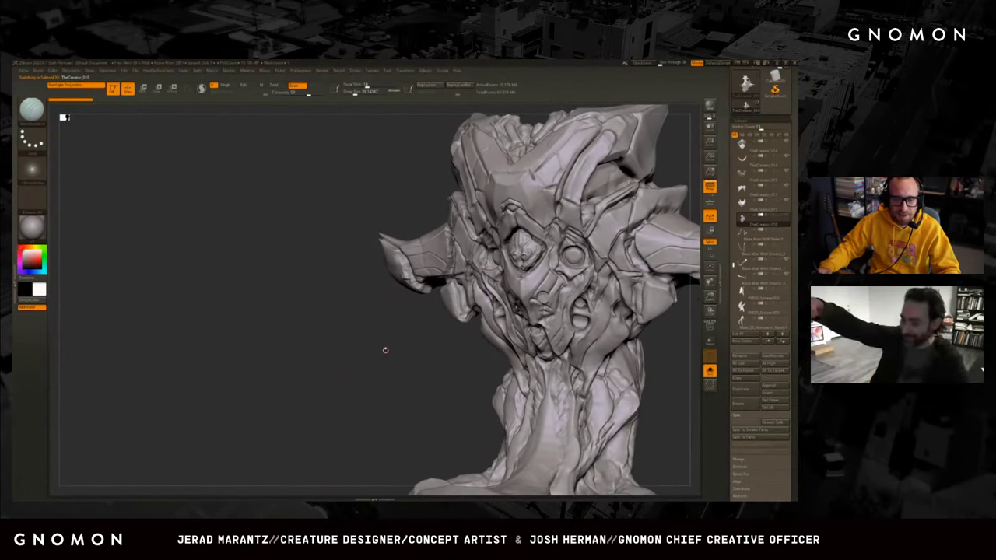
pyautogui.press('Down')
pyautogui.press('Down')
pyautogui.press('Down')
pyautogui.press('Down')
pyautogui.press('Down')
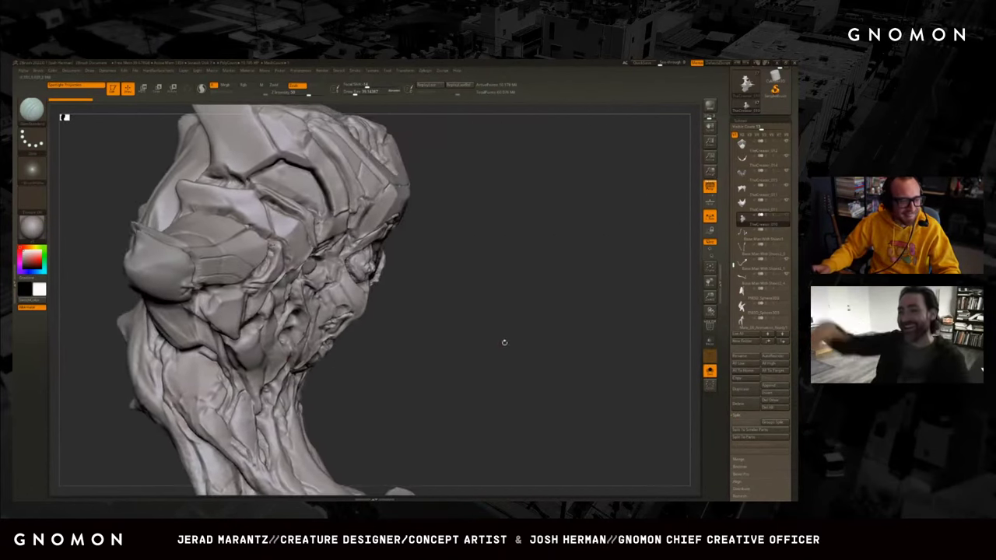
pyautogui.press('Down')
pyautogui.press('Down')
pyautogui.press('Down')
pyautogui.press('Down')
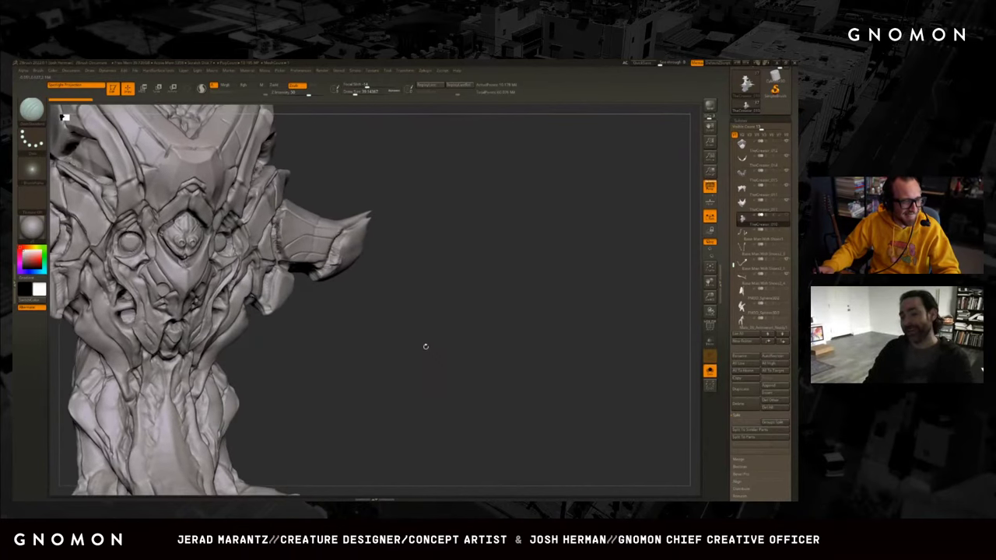
pyautogui.press('Down')
pyautogui.press('Down')
pyautogui.press('Down')
pyautogui.press('Down')
pyautogui.press('Down')
pyautogui.press('Down')
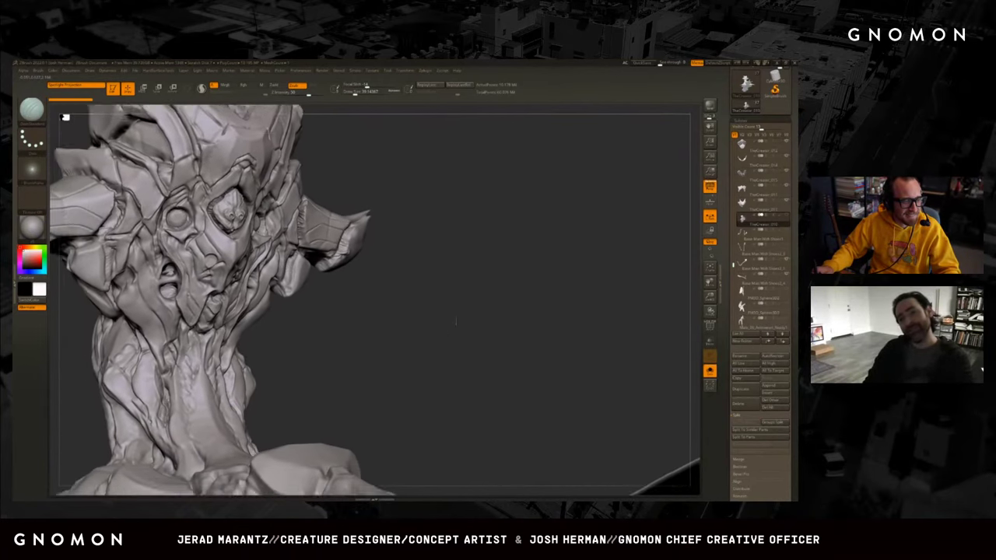
pyautogui.press('Down')
pyautogui.press('Down')
pyautogui.press('Down')
pyautogui.press('Down')
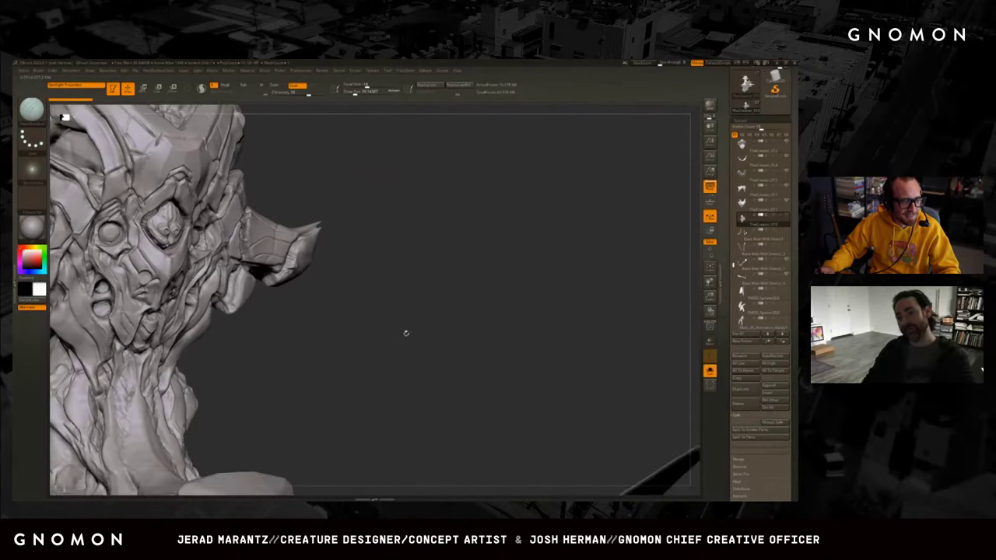
pyautogui.press('Down')
pyautogui.press('Down')
pyautogui.press('Down')
pyautogui.press('Down')
pyautogui.press('Down')
pyautogui.press('Down')
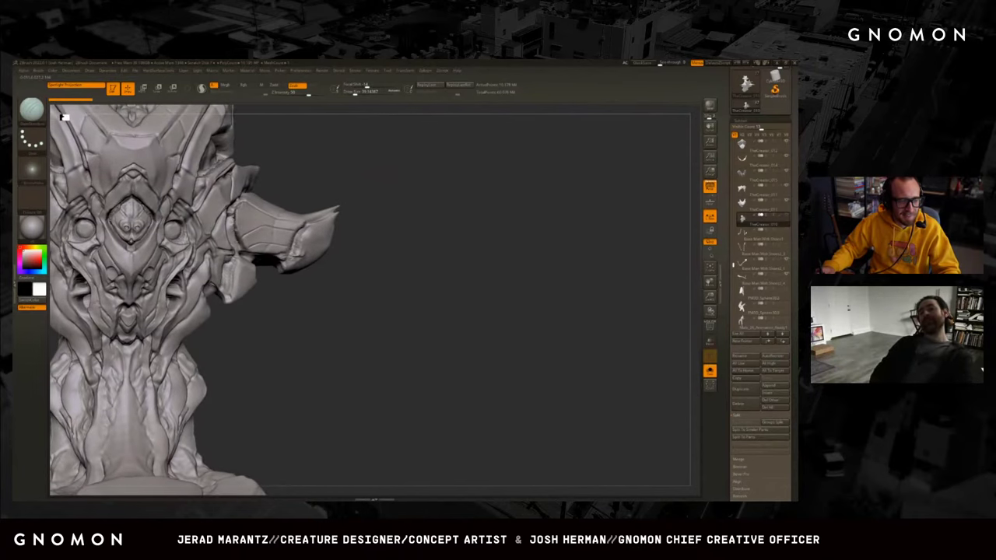
# Stamp a canvas snapshot of the isolated head sculpt in front view and show the full model beside it for comparison.
pyautogui.press('Down')
pyautogui.press('Down')
pyautogui.press('Down')
pyautogui.press('Down')
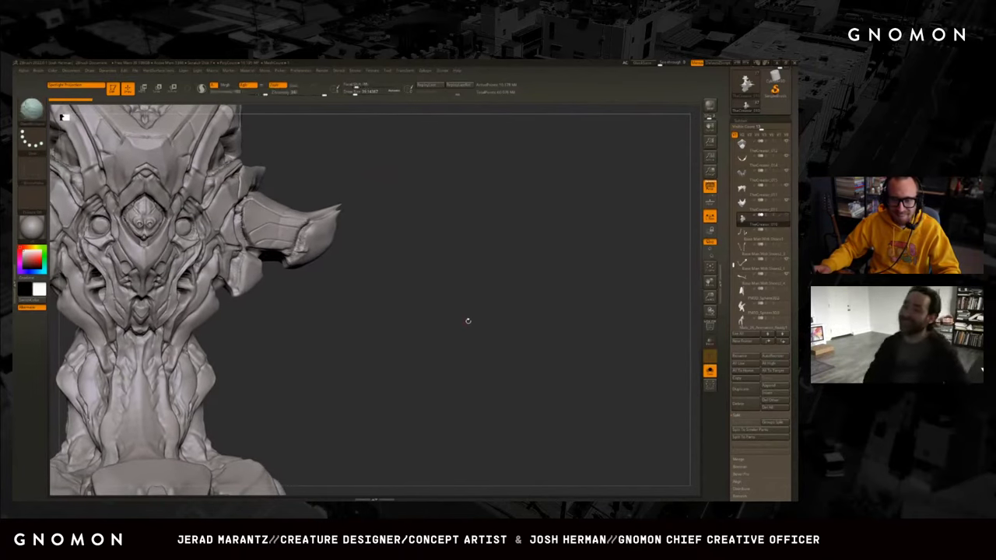
pyautogui.press('Down')
pyautogui.press('Down')
pyautogui.press('Down')
pyautogui.press('Down')
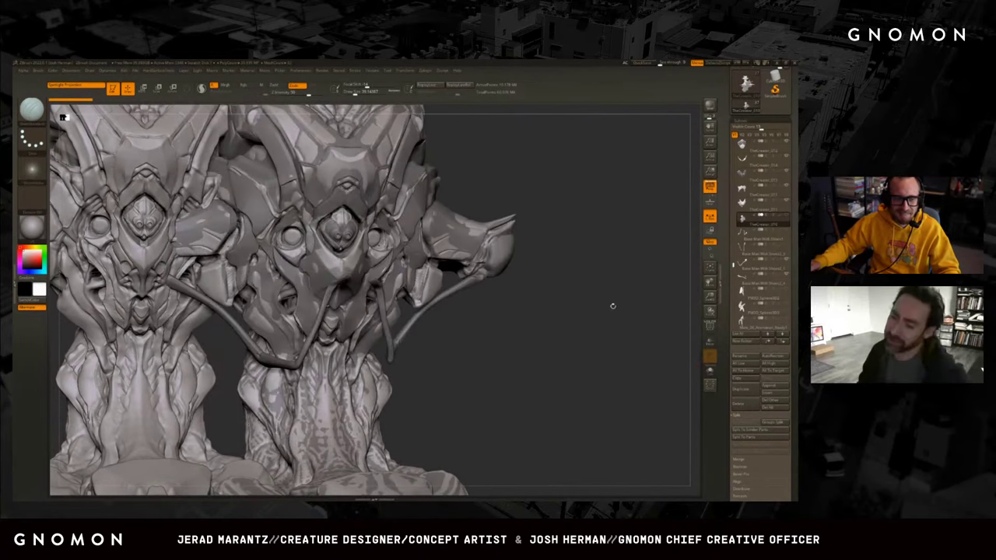
# Select the forked brow plate above the small central face as the active subtool.
pyautogui.press('Down')
pyautogui.press('Down')
pyautogui.press('Down')
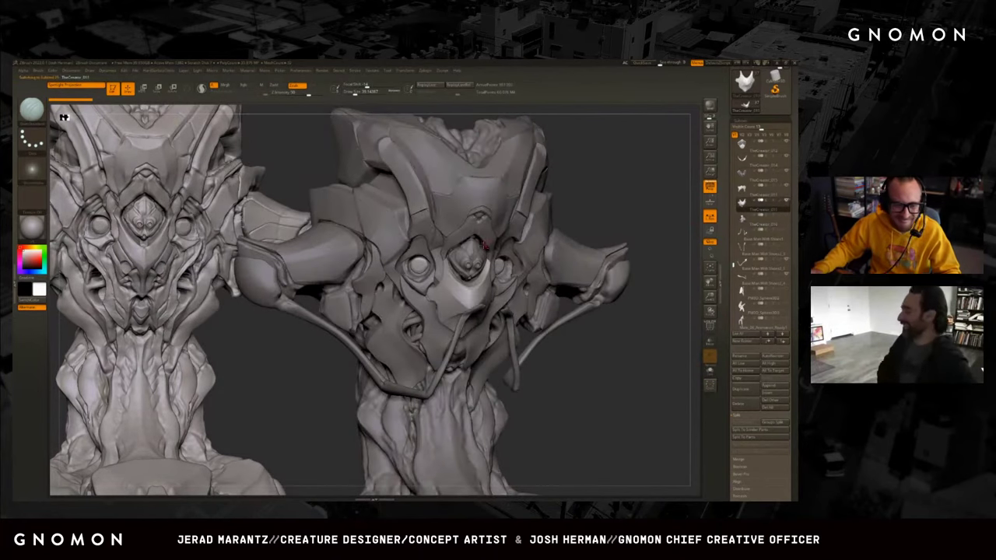
pyautogui.press('Down')
pyautogui.press('Down')
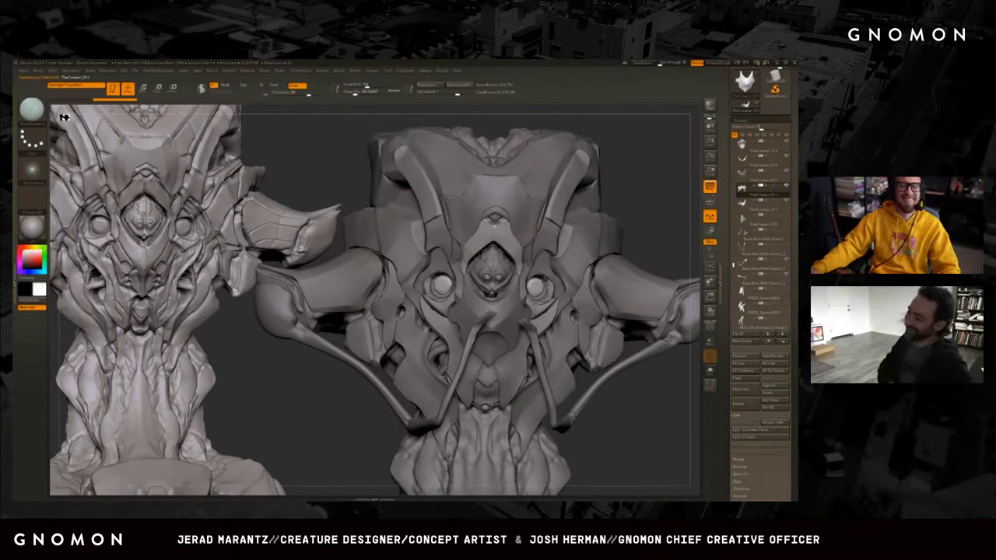
pyautogui.press('Down')
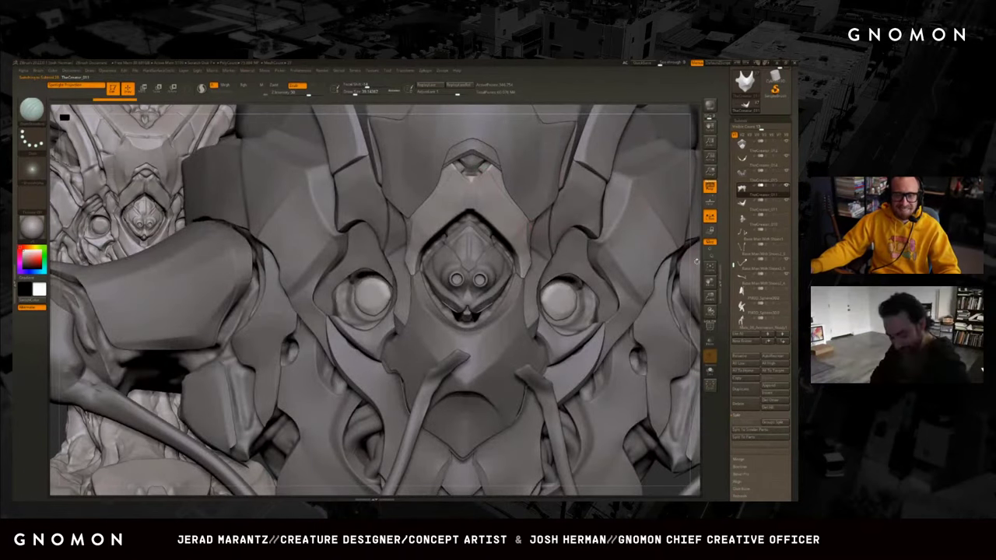
pyautogui.press('Down')
pyautogui.press('Down')
pyautogui.press('Down')
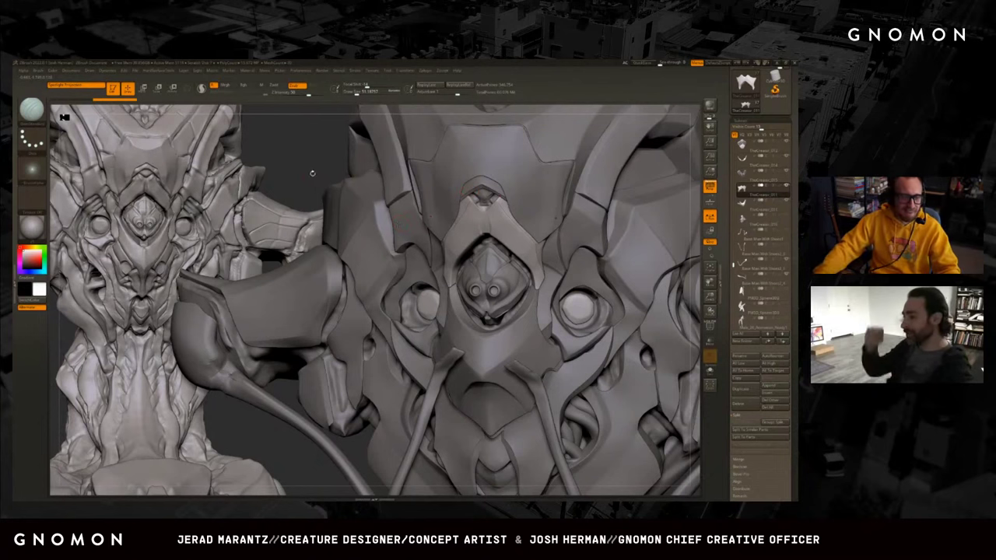
pyautogui.press('Down')
pyautogui.press('s')
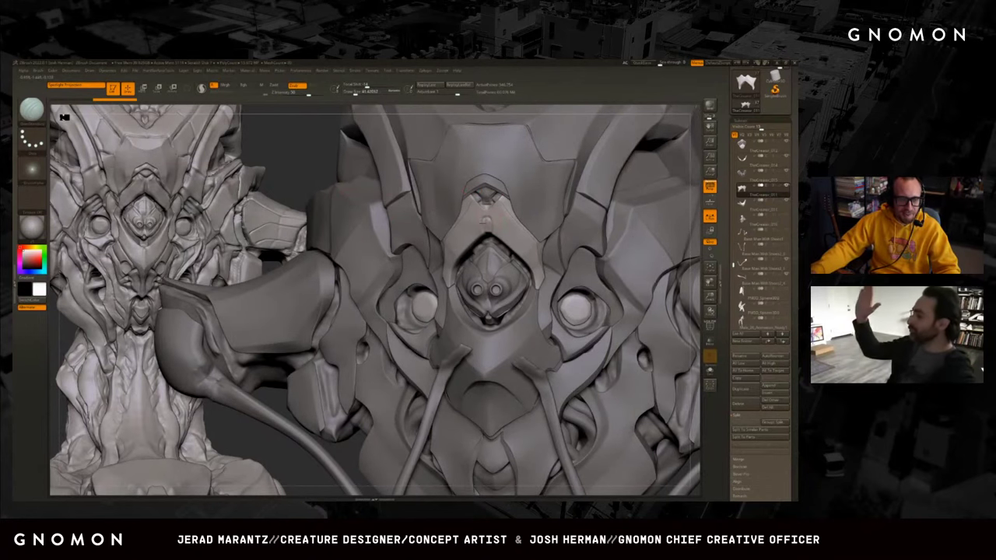
# Load a crease brush from the brush library for detailing the brow plate.
pyautogui.moveTo(302, 168)
pyautogui.keyDown('ctrl'); pyautogui.mouseDown(button='right')
pyautogui.moveTo(323, 209)
pyautogui.moveTo(282, 155)
pyautogui.mouseUp(button='right'); pyautogui.keyUp('ctrl')
pyautogui.press('b')
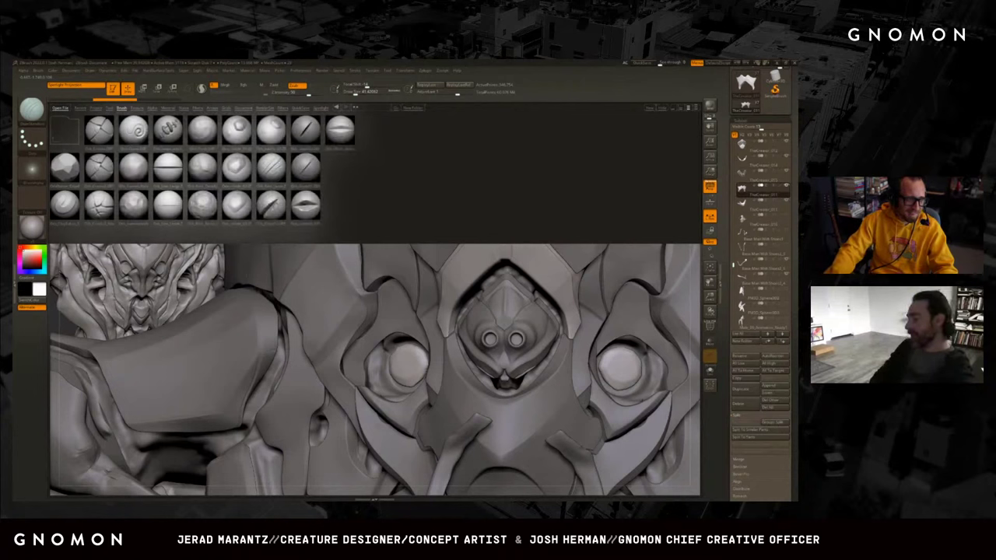
pyautogui.click(64, 128)
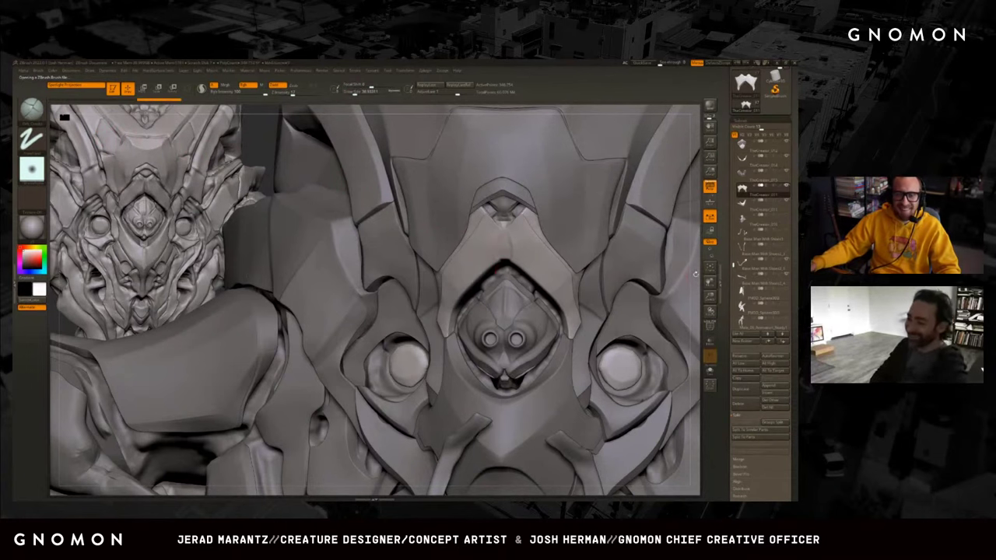
# Try carving a narrow leaf-shaped seam down the centre of the brow plate.
pyautogui.keyDown('ctrl'); pyautogui.moveTo(695, 273); pyautogui.dragTo(612, 288, button='right'); pyautogui.keyUp('ctrl')
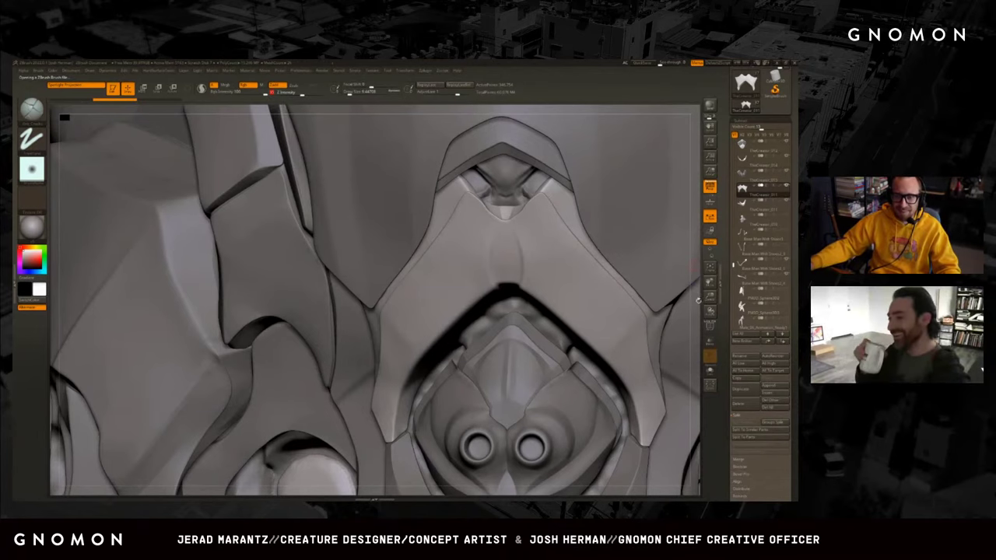
pyautogui.moveTo(701, 300); pyautogui.dragTo(686, 288, button='right')
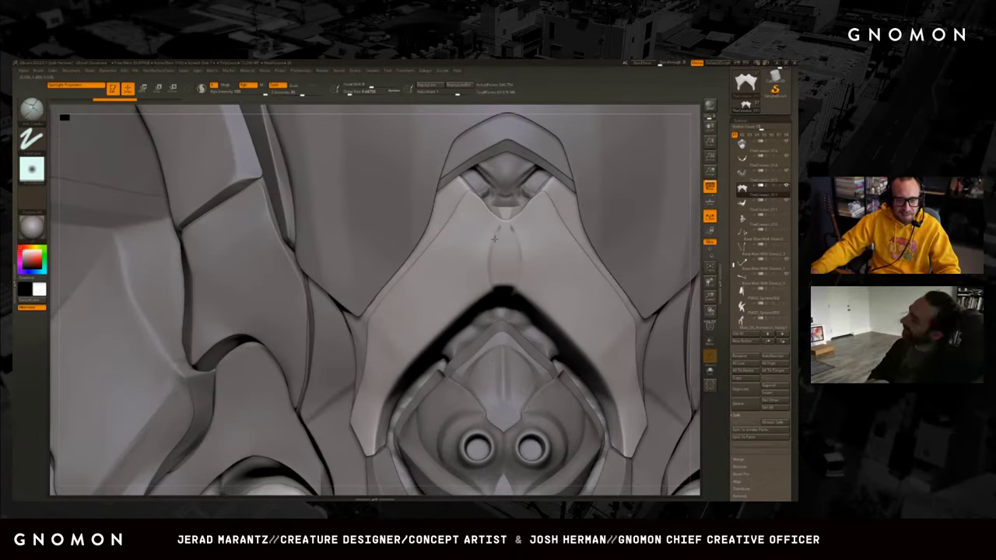
pyautogui.keyDown('shift'); pyautogui.moveTo(508, 265); pyautogui.dragTo(500, 282); pyautogui.keyUp('shift')
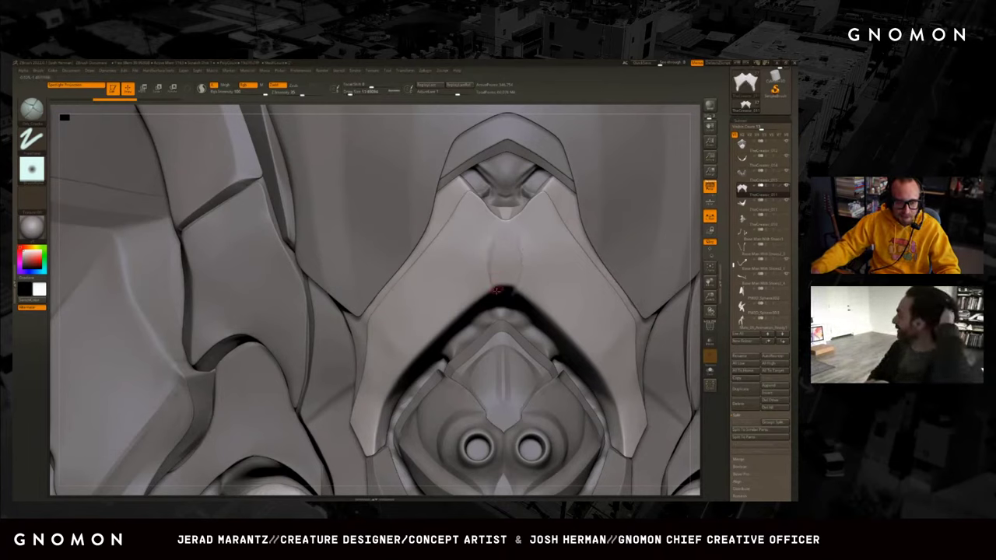
pyautogui.keyDown('shift'); pyautogui.moveTo(494, 249); pyautogui.dragTo(500, 233); pyautogui.keyUp('shift')
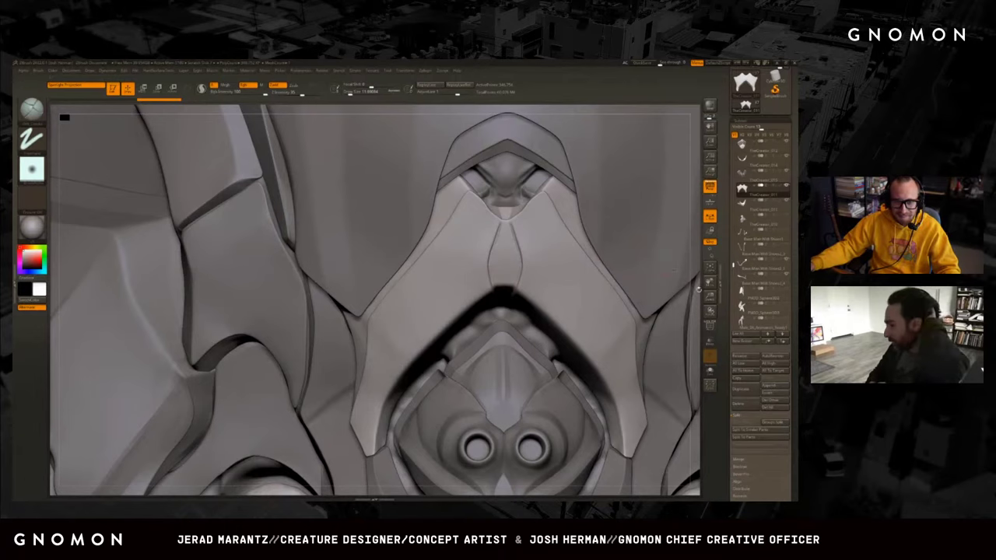
# Adjust the crease brush's stroke settings and carve the leaf-shaped seam at the centre of the brow plate.
pyautogui.keyDown('ctrl'); pyautogui.moveTo(698, 288); pyautogui.dragTo(634, 245, button='right'); pyautogui.keyUp('ctrl')
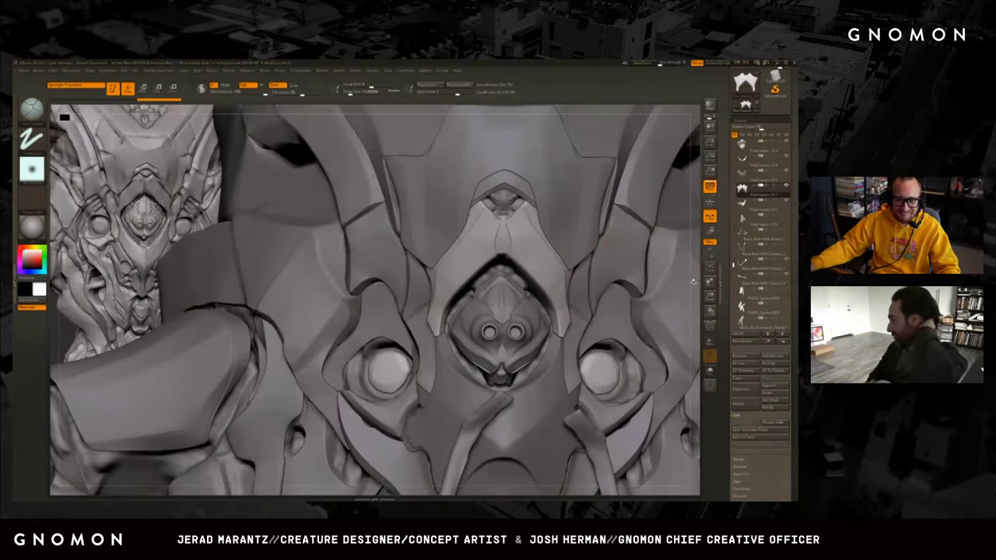
pyautogui.keyDown('ctrl'); pyautogui.moveTo(490, 204); pyautogui.dragTo(501, 221, button='right'); pyautogui.keyUp('ctrl')
pyautogui.moveTo(498, 204); pyautogui.dragTo(506, 225)
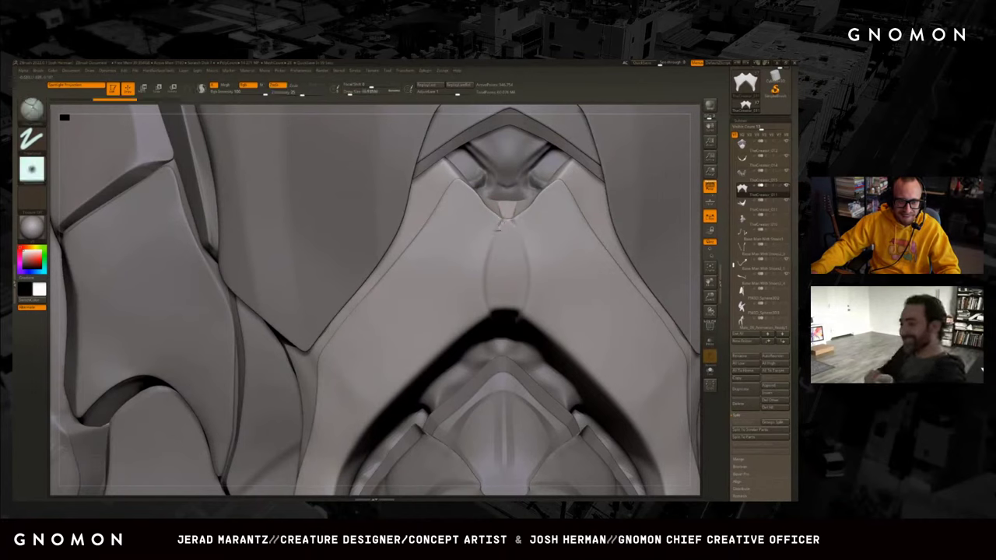
pyautogui.moveTo(501, 208); pyautogui.dragTo(506, 227)
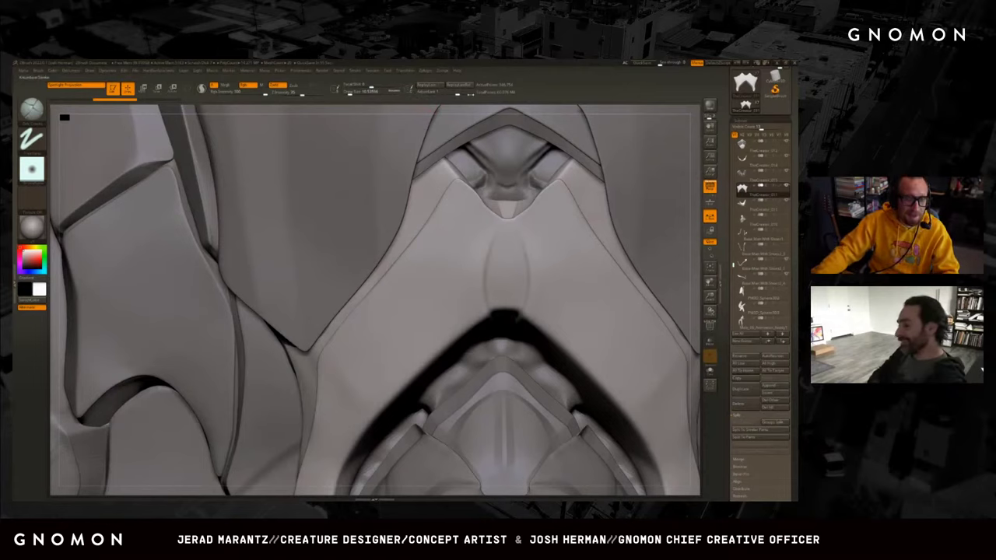
pyautogui.click(356, 70)
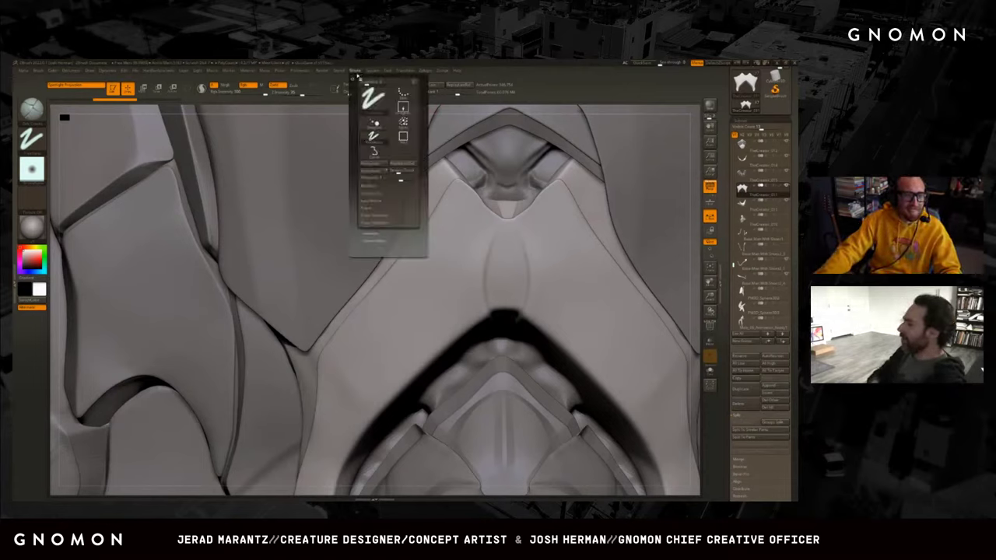
pyautogui.click(370, 200)
pyautogui.click(371, 208)
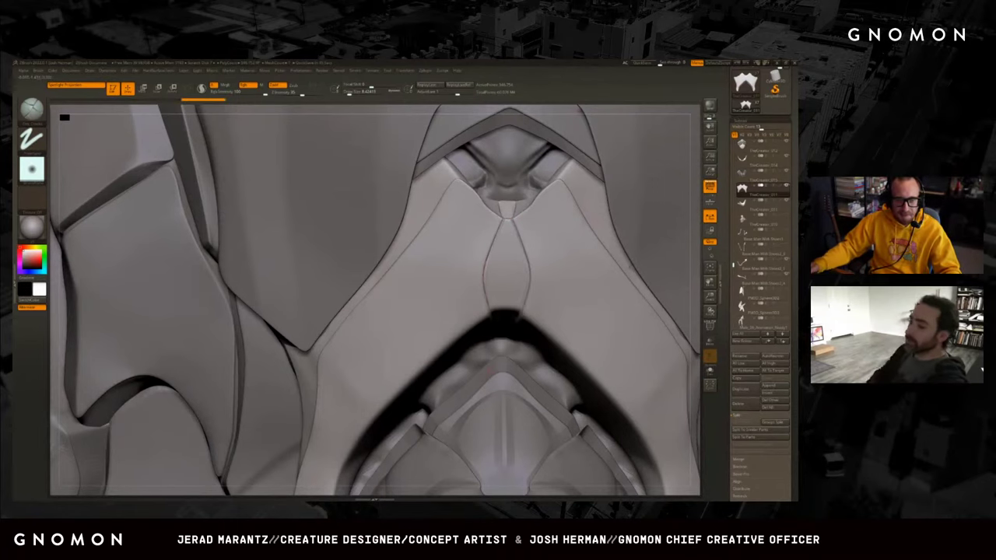
# Try carving two parallel diagonal grooves across each arm of the brow plate.
pyautogui.moveTo(692, 312)
pyautogui.mouseDown()
pyautogui.moveTo(125, 222)
pyautogui.moveTo(268, 227)
pyautogui.mouseUp()
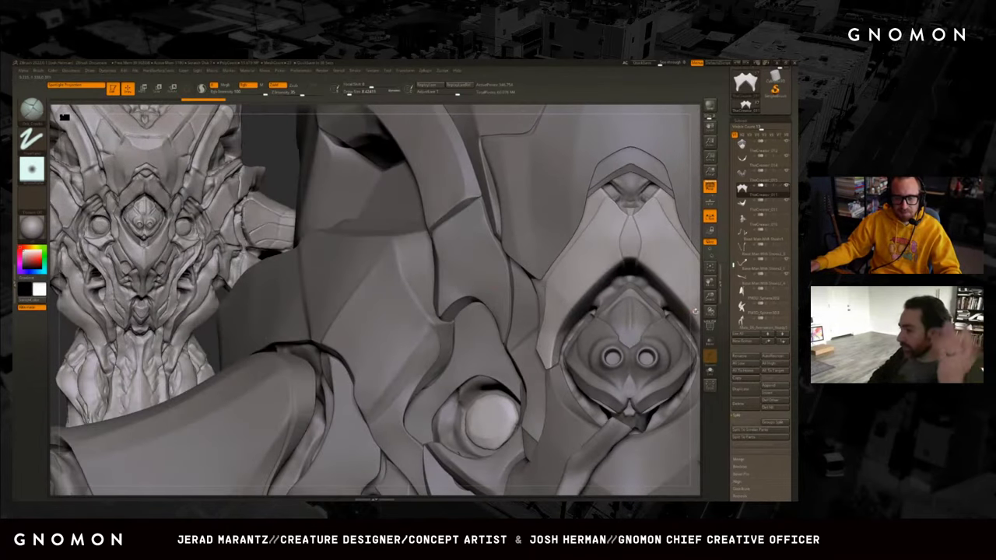
pyautogui.moveTo(695, 310); pyautogui.dragTo(627, 285)
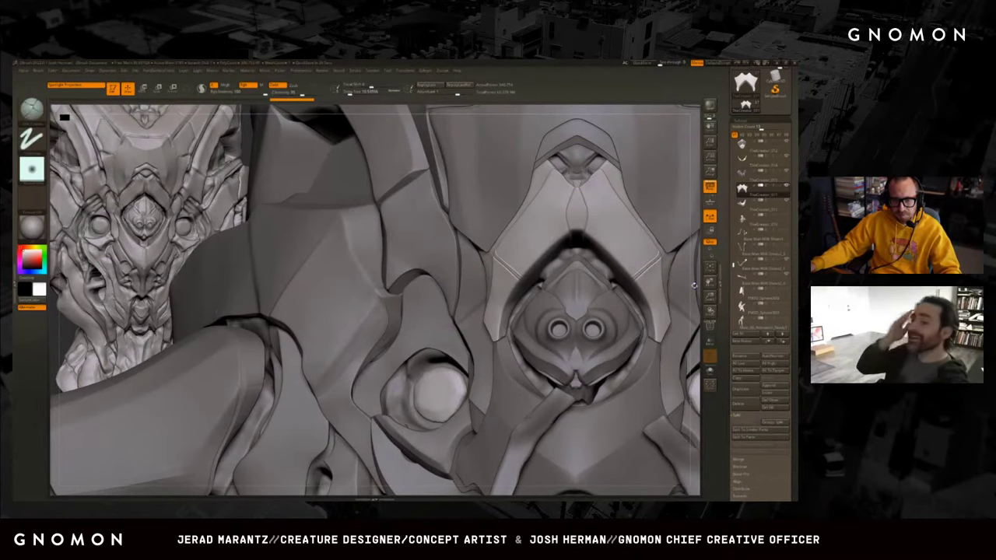
pyautogui.moveTo(695, 287); pyautogui.dragTo(675, 284)
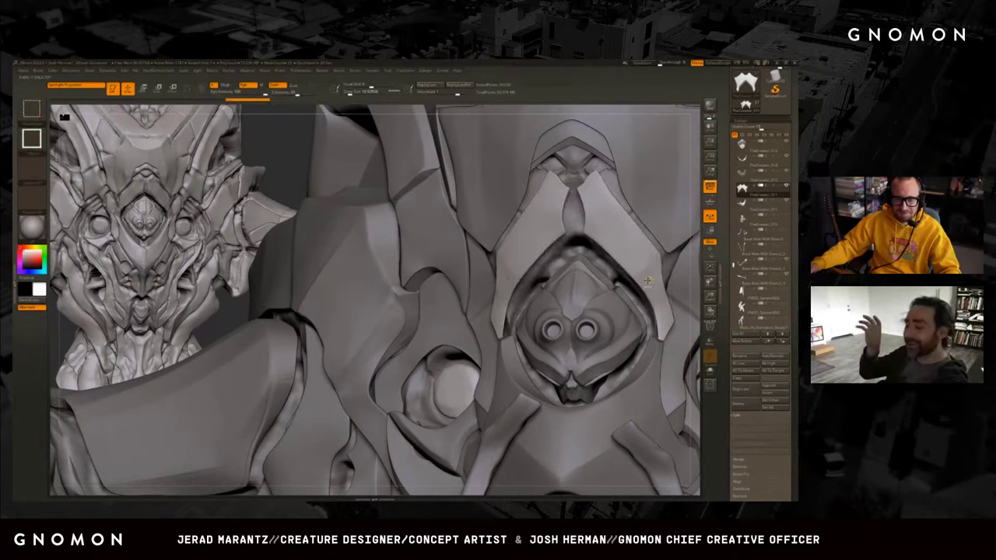
# Mask the brow plate's centre and outer sections and carve paired diagonal grooves across its two front bands.
pyautogui.hotkey('ctrl', 'shift', 's')
pyautogui.moveTo(565, 267); pyautogui.dragTo(594, 291)
pyautogui.hotkey('ctrl', 'shift', 's')
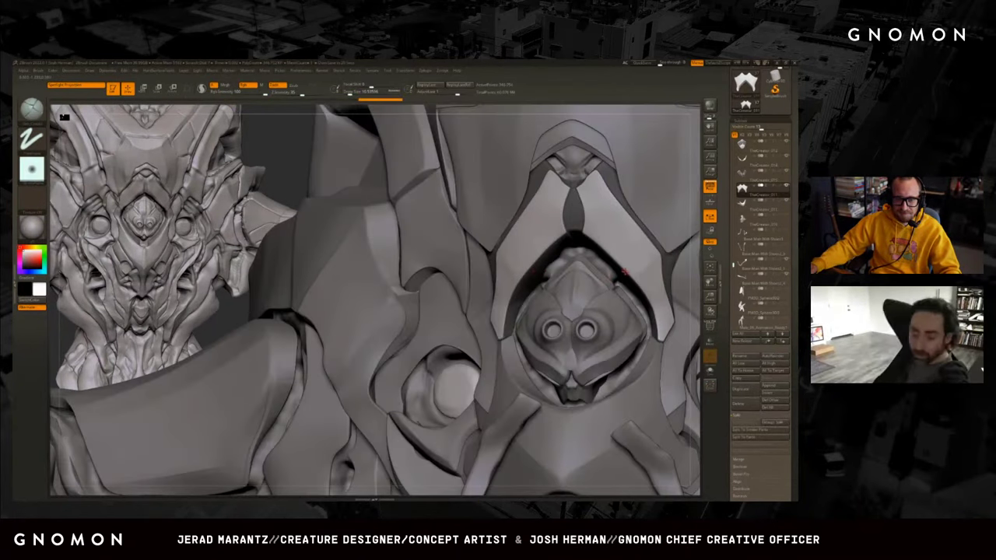
pyautogui.press('shift')
pyautogui.keyDown('shift'); pyautogui.moveTo(636, 268); pyautogui.dragTo(630, 278); pyautogui.keyUp('shift')
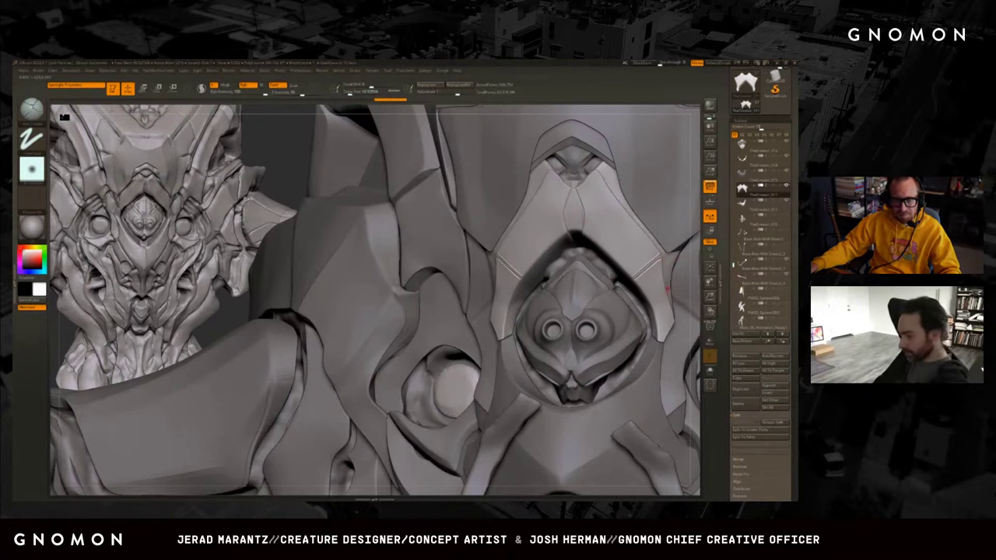
# Switch to the hPolish brush for the brow plate.
pyautogui.moveTo(698, 267); pyautogui.dragTo(677, 266, button='right')
pyautogui.press('b')
pyautogui.press('h')
pyautogui.press('p')
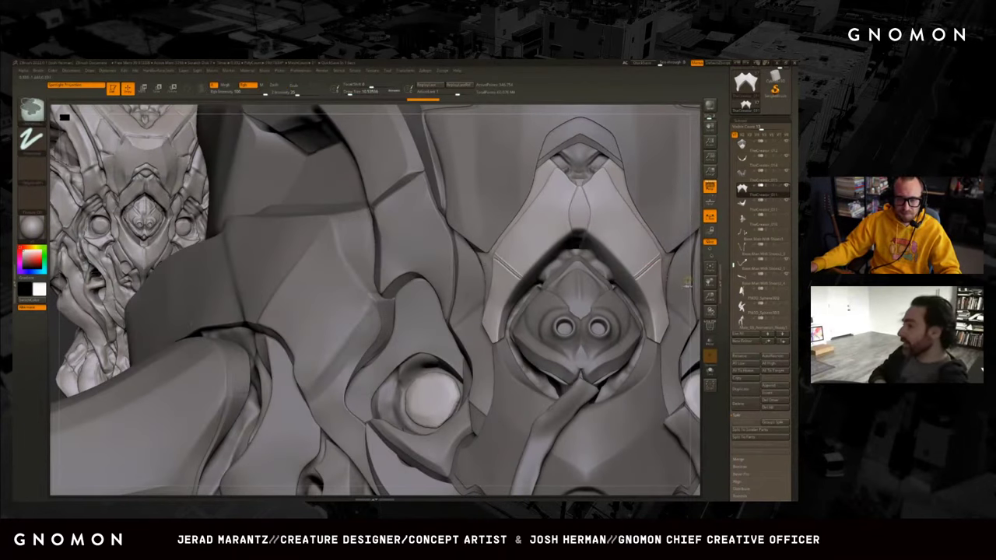
# Isolate the brow plate and examine its polygroups, including the outer sections on their own.
pyautogui.press('w')
pyautogui.press('f')
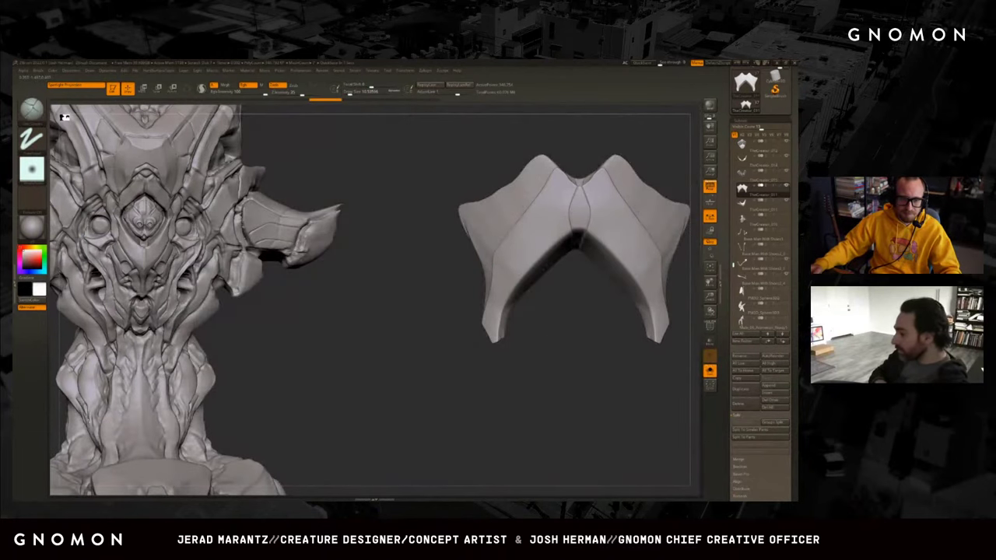
pyautogui.moveTo(572, 332); pyautogui.dragTo(561, 333)
pyautogui.hotkey('shift', 'f')
pyautogui.keyDown('ctrl'); pyautogui.keyDown('shift'); pyautogui.click(498, 257); pyautogui.keyUp('shift'); pyautogui.keyUp('ctrl')
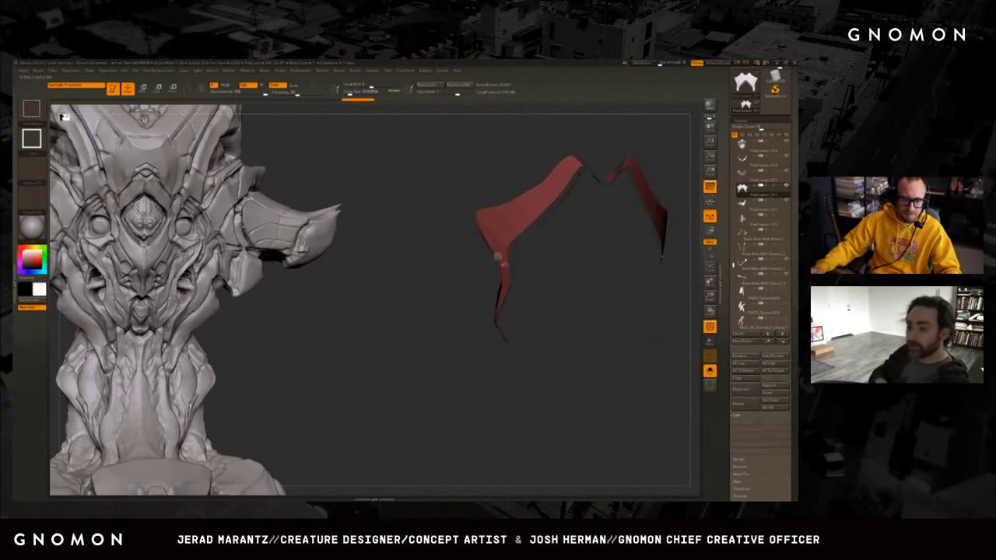
pyautogui.keyDown('ctrl'); pyautogui.keyDown('shift'); pyautogui.moveTo(429, 172); pyautogui.dragTo(545, 389); pyautogui.keyUp('shift'); pyautogui.keyUp('ctrl')
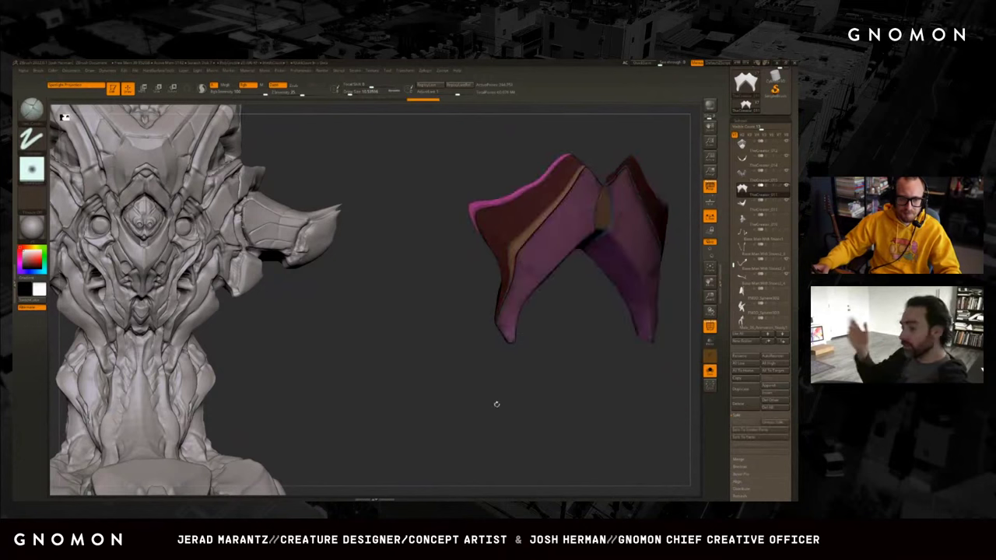
pyautogui.hotkey('ctrl', 'z')
pyautogui.hotkey('shift', 'f')
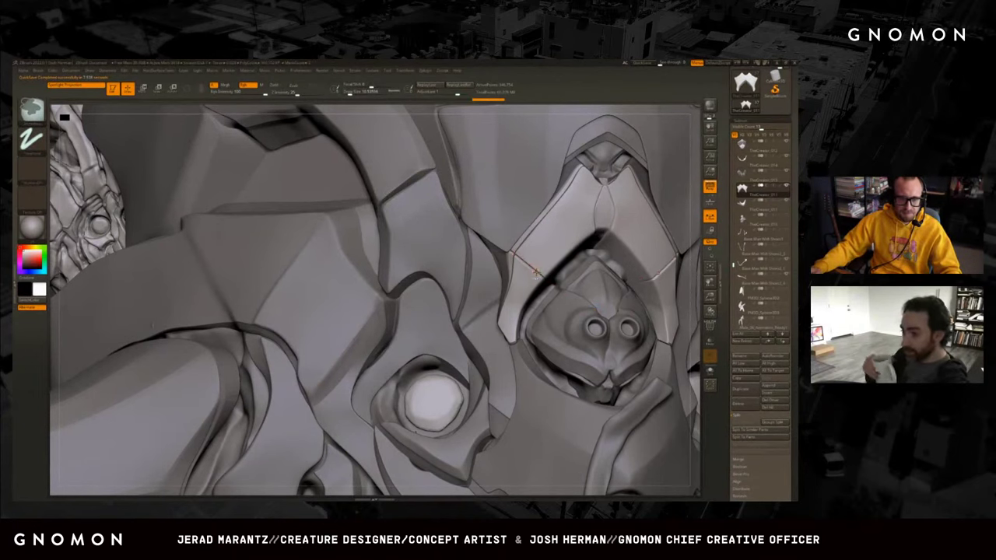
# Isolate and mask around the brow plate's front bands, and carve two parallel diagonal grooves across each arm.
pyautogui.hotkey('shift', 'd')
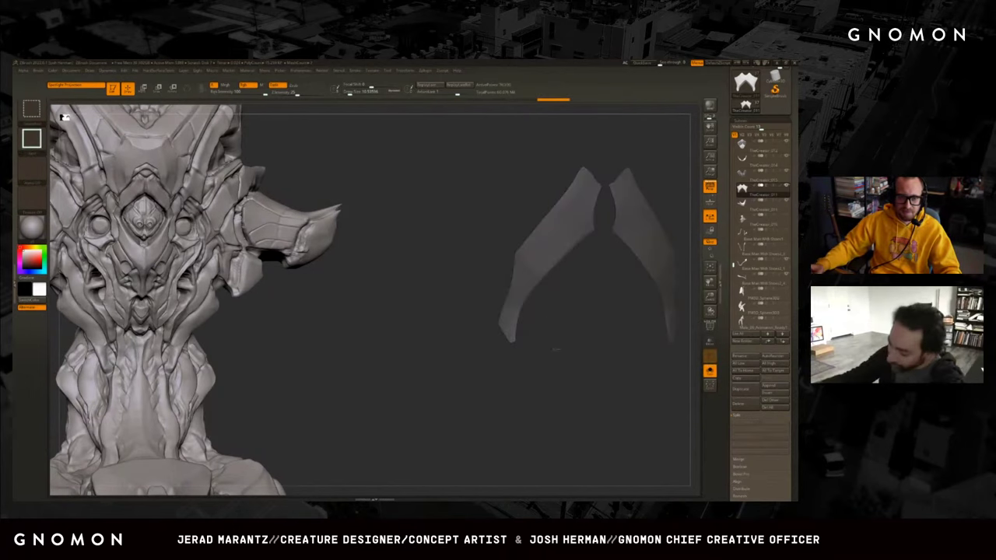
pyautogui.moveTo(465, 347)
pyautogui.mouseDown()
pyautogui.moveTo(573, 340)
pyautogui.moveTo(507, 270)
pyautogui.moveTo(512, 279)
pyautogui.mouseUp()
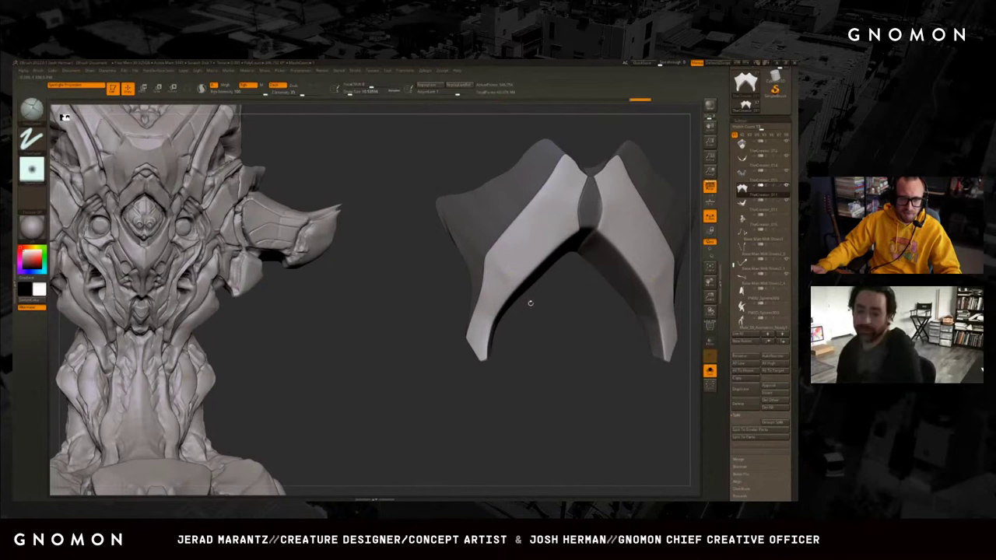
pyautogui.hotkey('shift', 'z')
pyautogui.hotkey('shift', 'z')
pyautogui.moveTo(502, 277); pyautogui.dragTo(493, 263)
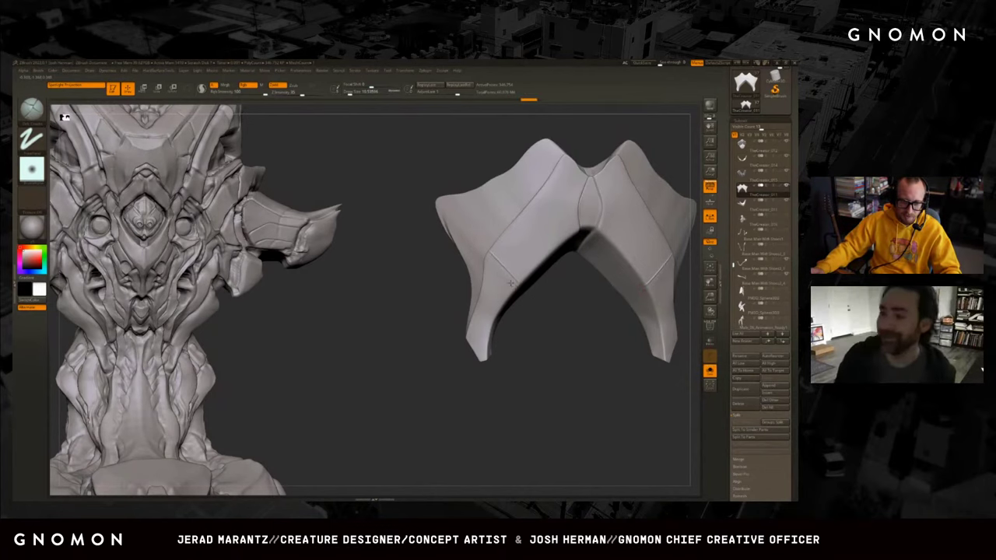
pyautogui.moveTo(497, 268); pyautogui.dragTo(513, 287)
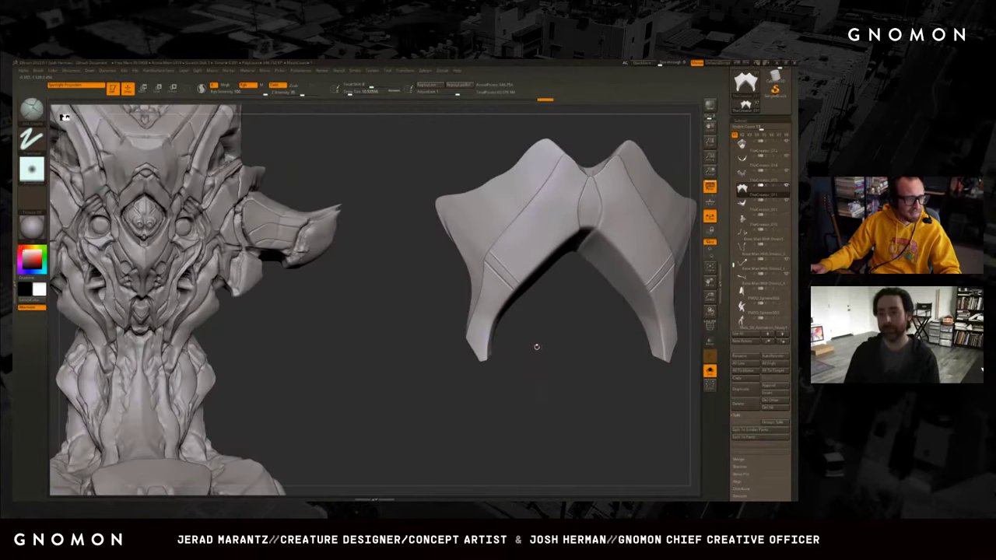
# Carve a groove along the underside of the brow plate's inner arch, from the diagonal grooves towards the centre.
pyautogui.moveTo(550, 345); pyautogui.dragTo(520, 287)
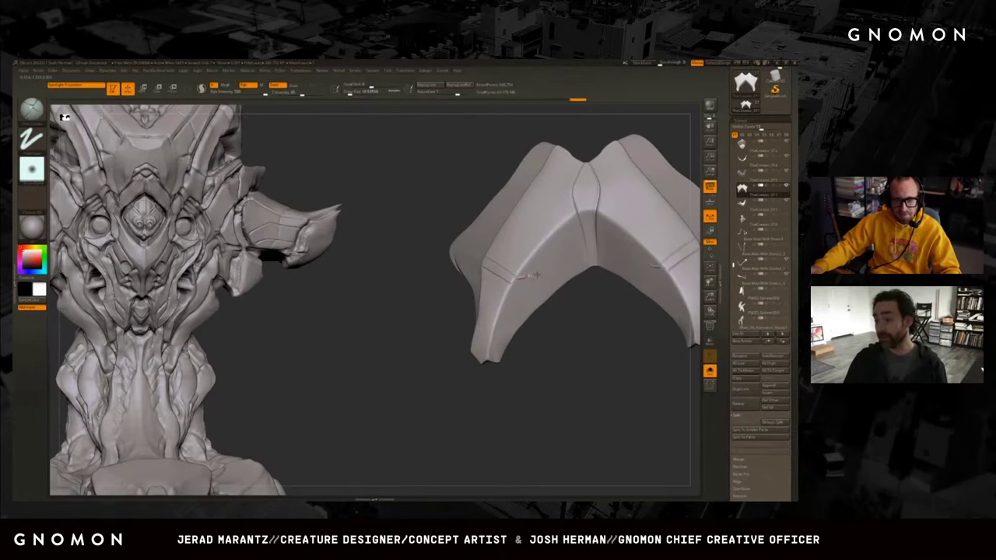
pyautogui.moveTo(543, 261); pyautogui.dragTo(557, 248)
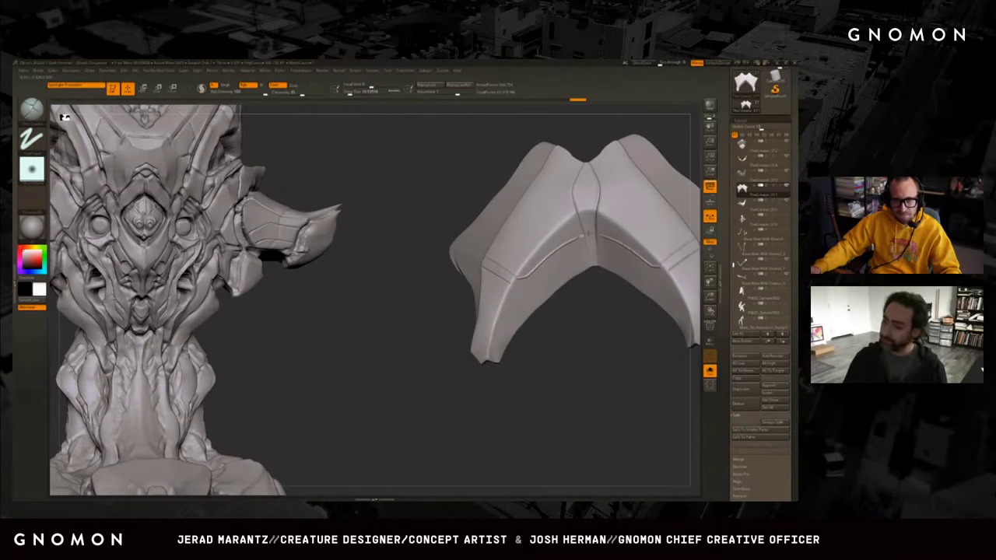
# Show the full model again and select the mesh beneath the brow plate as the active subtool.
pyautogui.scroll(5, 594, 303)
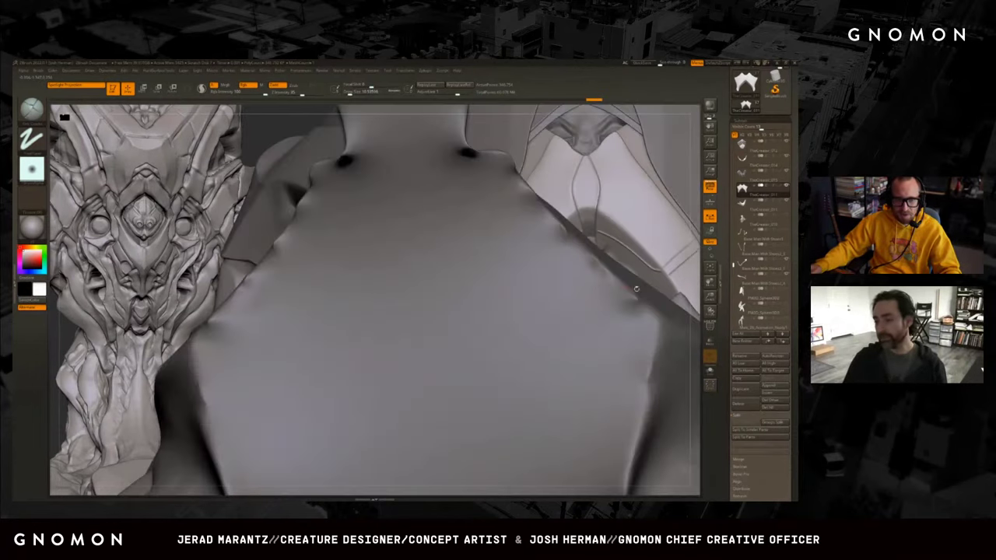
pyautogui.scroll(-5, 693, 311)
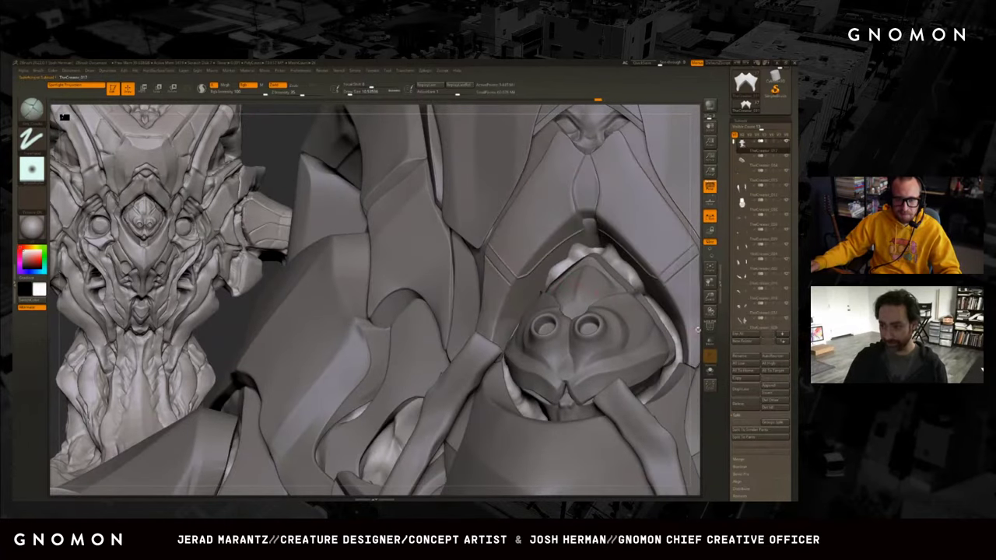
pyautogui.moveTo(374, 303); pyautogui.dragTo(392, 311)
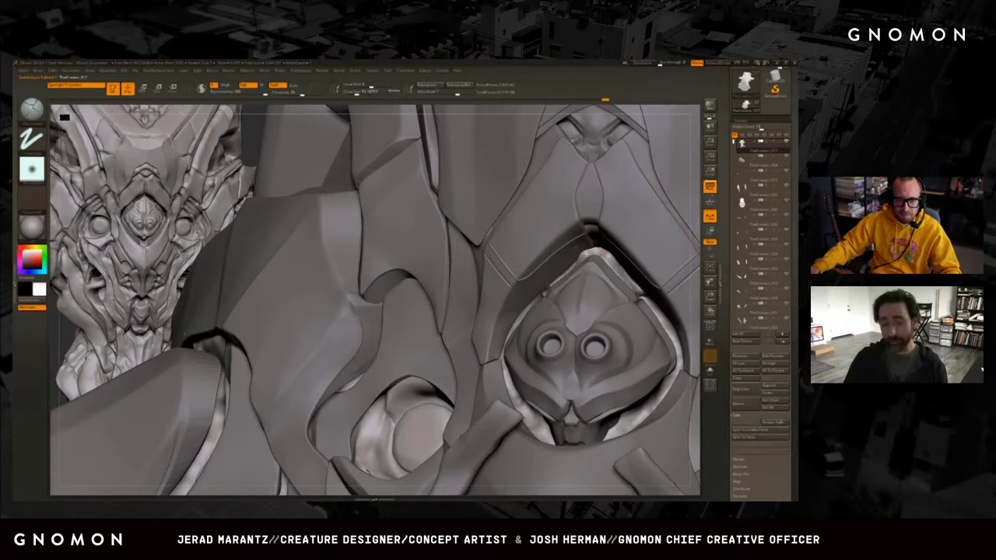
# Tidy the upper rim of the mesh beneath the brow plate, and refine the groove along the brow plate's inner arch.
pyautogui.moveTo(588, 233); pyautogui.dragTo(602, 242)
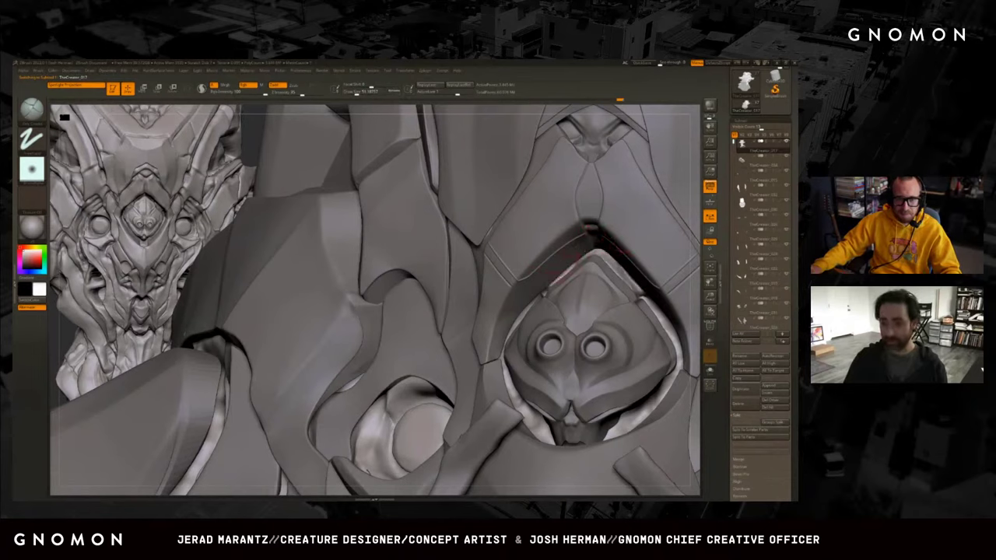
pyautogui.moveTo(511, 288); pyautogui.dragTo(511, 286)
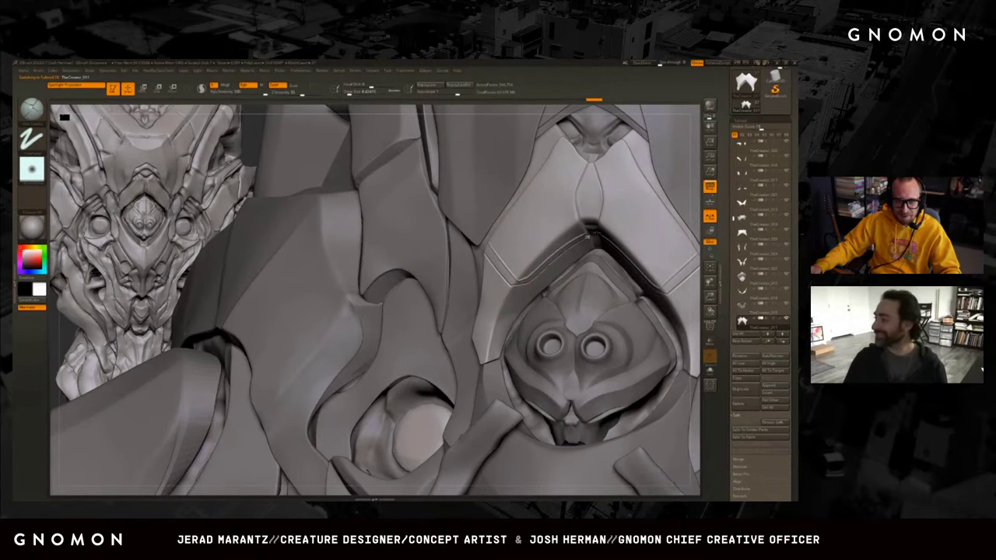
pyautogui.moveTo(557, 255); pyautogui.dragTo(529, 284)
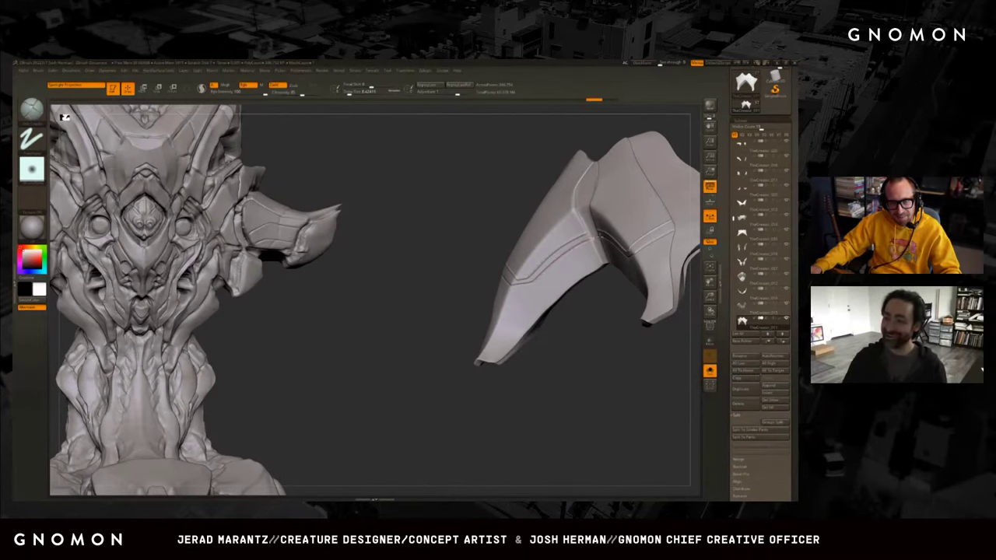
pyautogui.moveTo(743, 304)
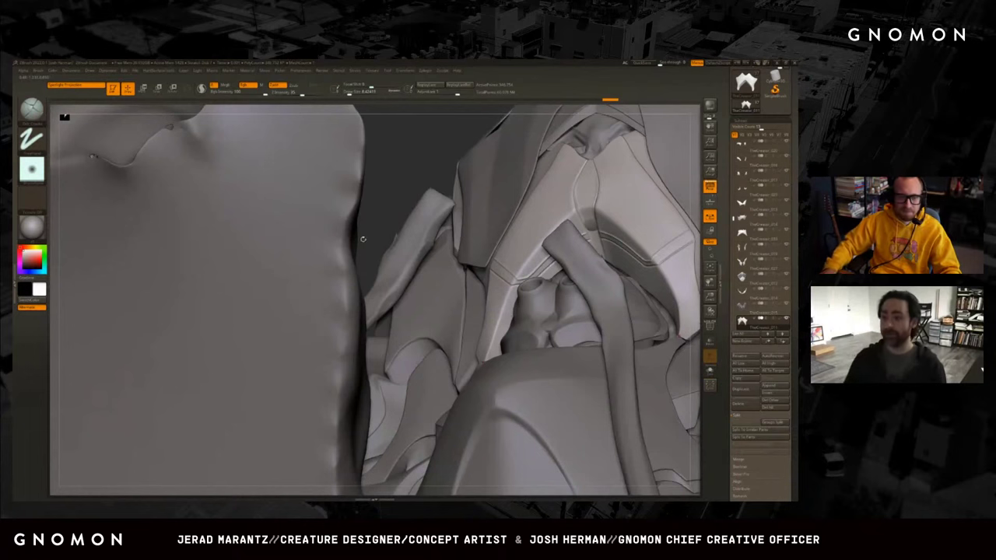
# Select the broad plate directly above the brow plate as the active subtool.
pyautogui.moveTo(363, 239); pyautogui.dragTo(542, 175)
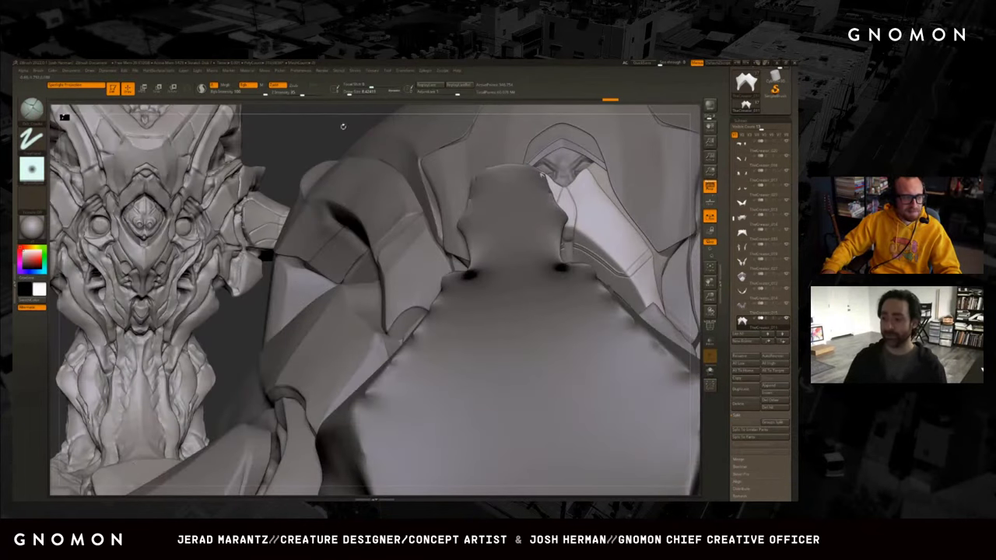
pyautogui.moveTo(342, 126); pyautogui.dragTo(404, 179)
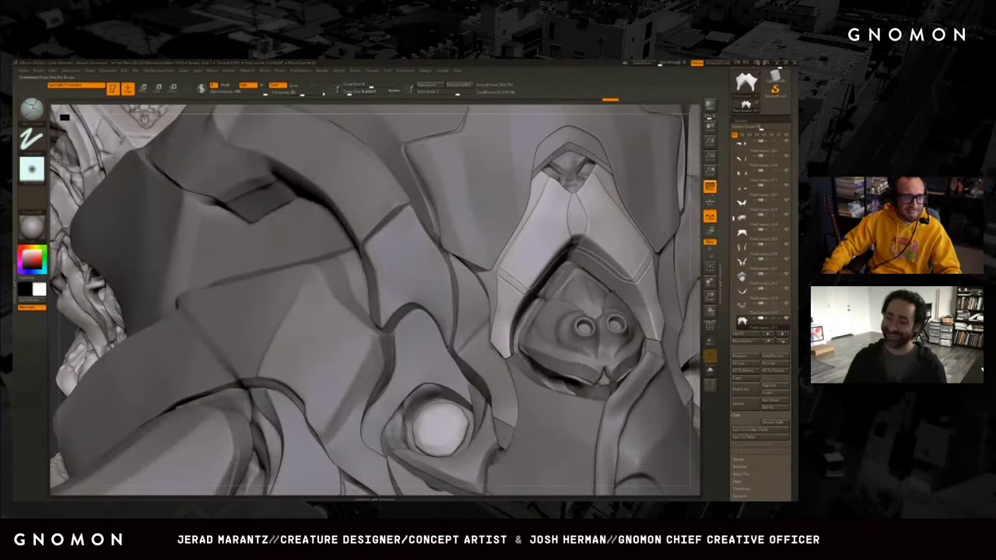
pyautogui.moveTo(254, 111); pyautogui.dragTo(591, 296)
pyautogui.moveTo(482, 144)
pyautogui.mouseDown()
pyautogui.moveTo(516, 148)
pyautogui.moveTo(483, 161)
pyautogui.mouseUp()
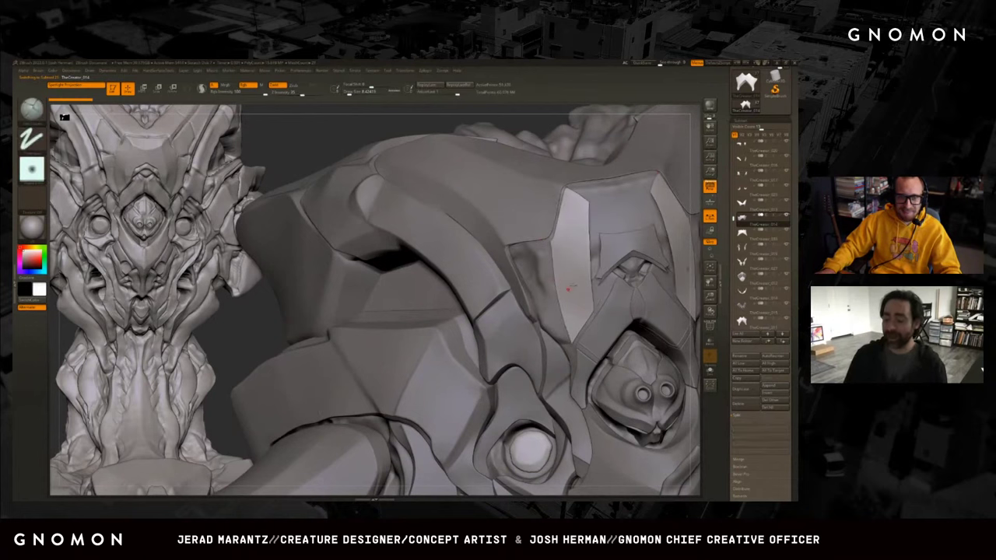
pyautogui.moveTo(542, 125); pyautogui.dragTo(523, 132)
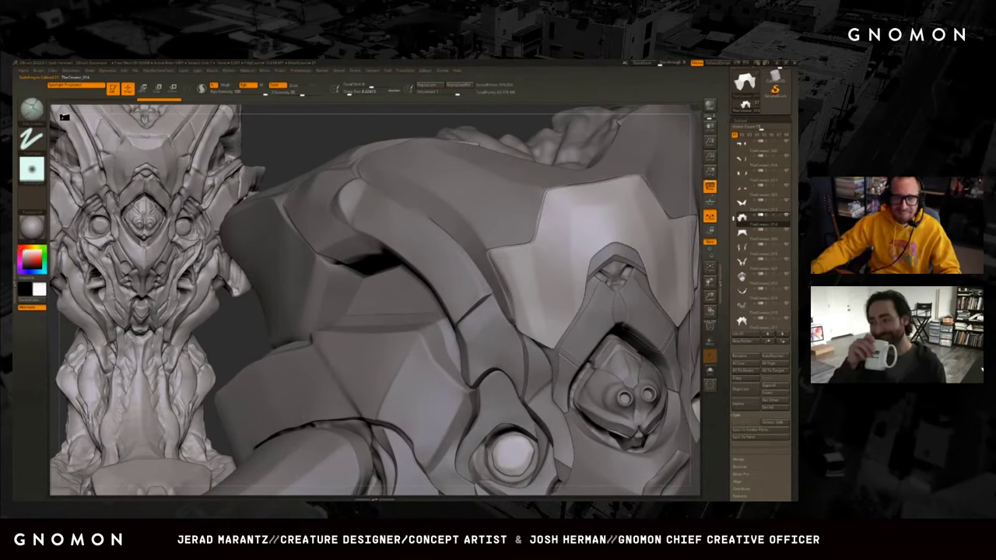
pyautogui.moveTo(514, 125); pyautogui.dragTo(484, 123)
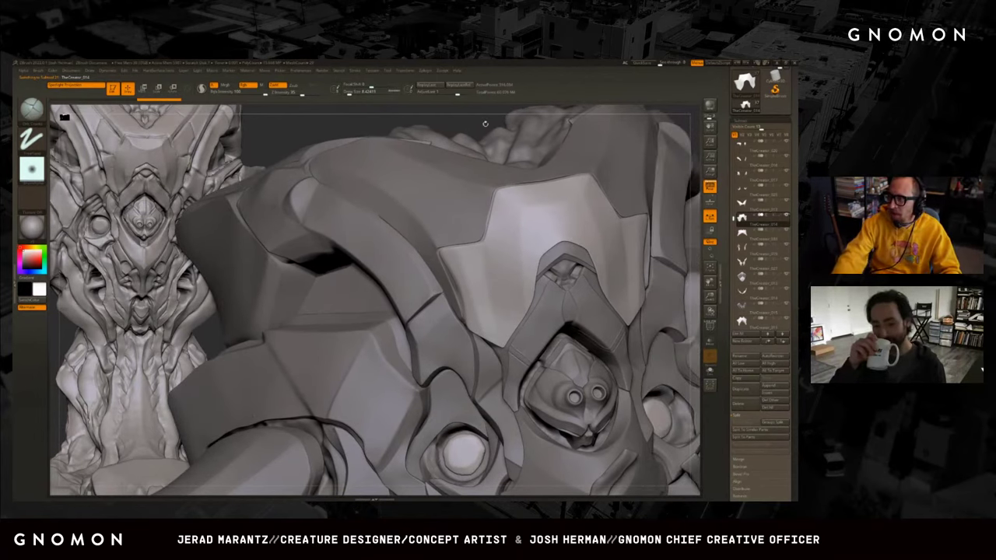
pyautogui.moveTo(743, 276)
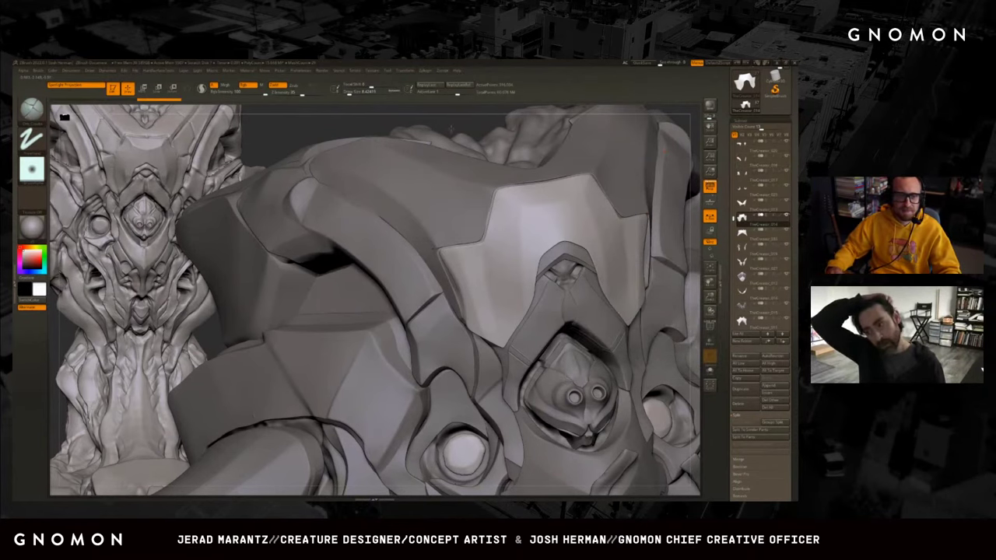
# Isolate the broad plate and check its polygroups by hiding the bands between its centre and outer wings.
pyautogui.moveTo(449, 129)
pyautogui.mouseDown()
pyautogui.moveTo(476, 123)
pyautogui.moveTo(492, 149)
pyautogui.moveTo(484, 196)
pyautogui.mouseUp()
pyautogui.hotkey('alt', 'shift', 's')
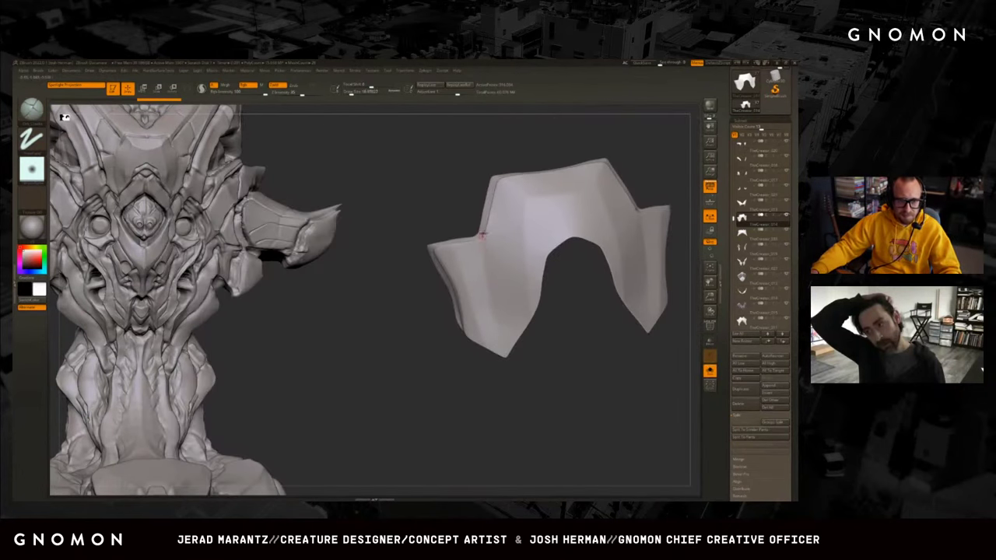
pyautogui.keyDown('ctrl'); pyautogui.keyDown('shift'); pyautogui.moveTo(484, 242); pyautogui.dragTo(646, 275); pyautogui.keyUp('shift'); pyautogui.keyUp('ctrl')
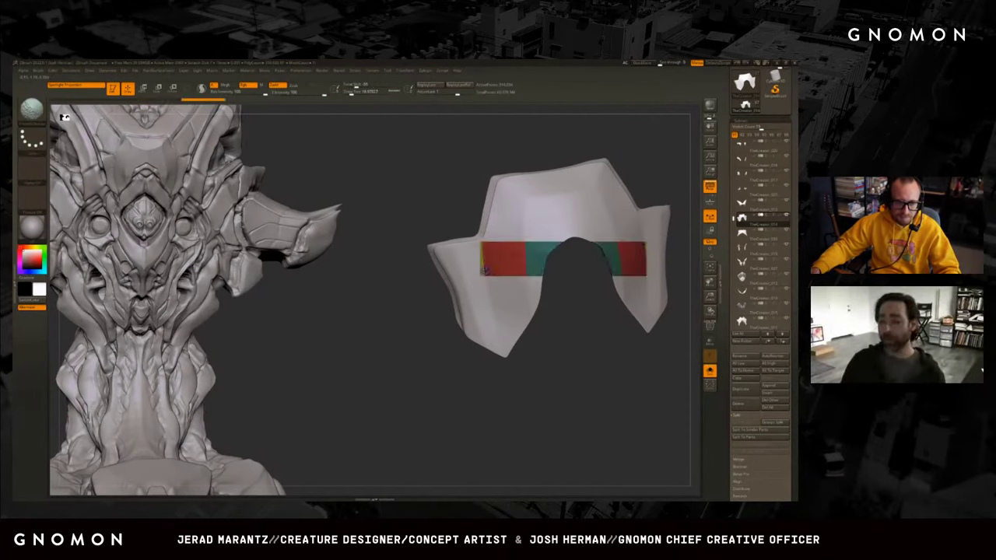
pyautogui.keyDown('ctrl'); pyautogui.keyDown('shift'); pyautogui.click(486, 272); pyautogui.keyUp('shift'); pyautogui.keyUp('ctrl')
pyautogui.keyDown('ctrl'); pyautogui.keyDown('shift'); pyautogui.click(482, 274); pyautogui.keyUp('shift'); pyautogui.keyUp('ctrl')
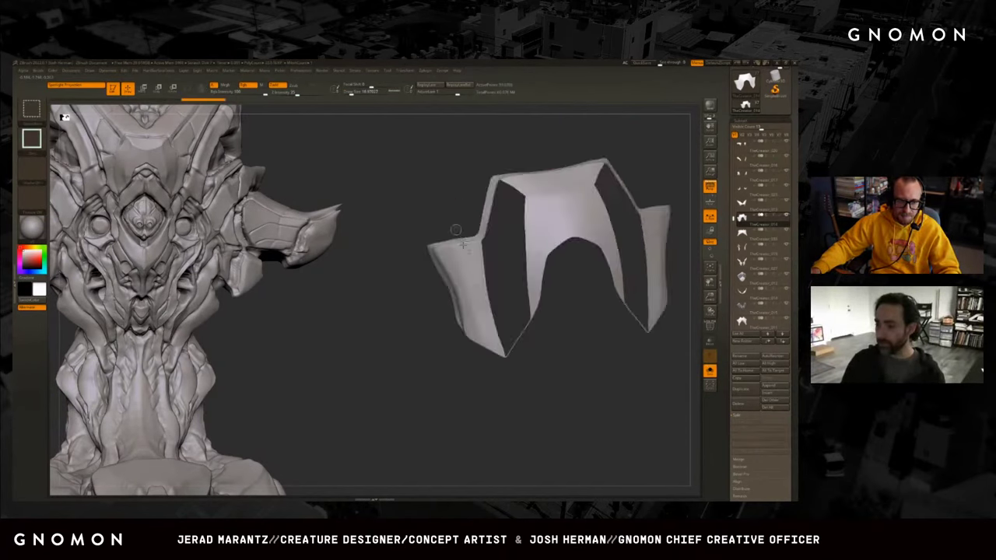
pyautogui.keyDown('ctrl'); pyautogui.keyDown('shift'); pyautogui.click(482, 272); pyautogui.keyUp('shift'); pyautogui.keyUp('ctrl')
pyautogui.keyDown('ctrl'); pyautogui.keyDown('shift'); pyautogui.moveTo(427, 147); pyautogui.dragTo(556, 391); pyautogui.keyUp('shift'); pyautogui.keyUp('ctrl')
# Carve a seam down the border of each outer wing on the broad plate, with the full model shown again.
pyautogui.moveTo(518, 351)
pyautogui.keyDown('shift'); pyautogui.mouseDown()
pyautogui.moveTo(497, 328)
pyautogui.moveTo(504, 287)
pyautogui.moveTo(482, 233)
pyautogui.moveTo(486, 284)
pyautogui.mouseUp(); pyautogui.keyUp('shift')
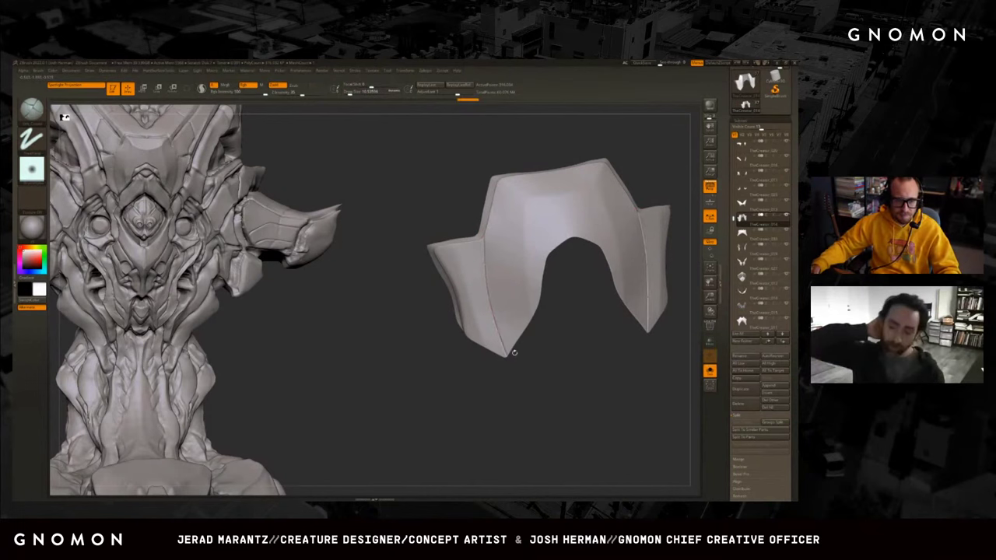
pyautogui.hotkey('shift', 'alt', 's')
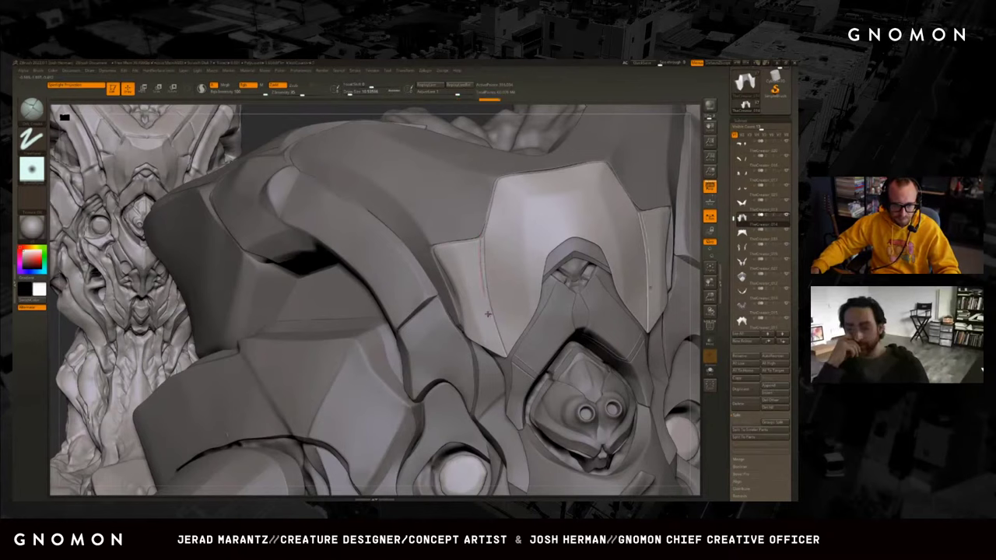
pyautogui.press('shift')
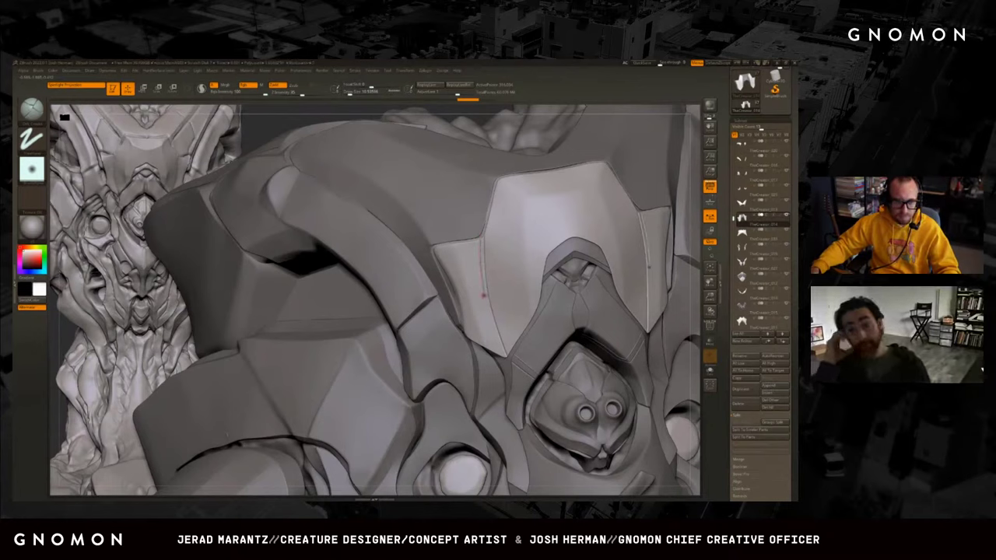
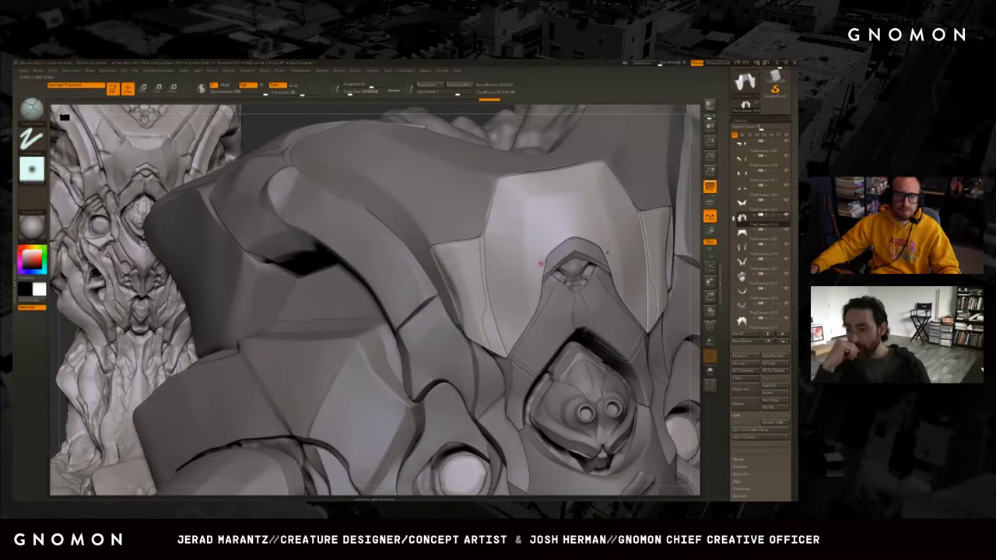
# Sharpen the horizontal crease beneath the upper edge of the broad plate.
pyautogui.press('f')
pyautogui.moveTo(594, 205)
pyautogui.mouseDown()
pyautogui.moveTo(618, 216)
pyautogui.moveTo(542, 279)
pyautogui.moveTo(302, 260)
pyautogui.moveTo(313, 281)
pyautogui.moveTo(350, 257)
pyautogui.moveTo(444, 229)
pyautogui.mouseUp()
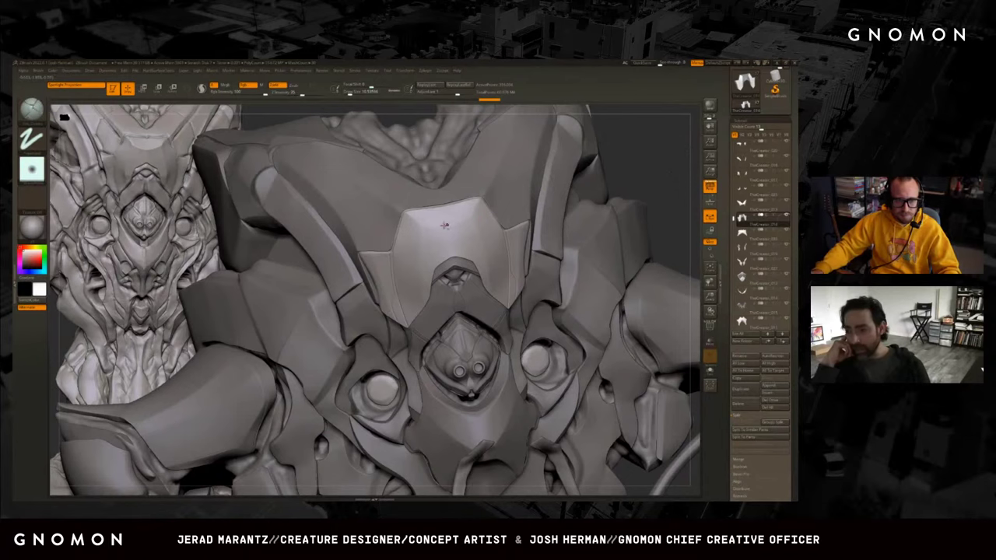
pyautogui.moveTo(440, 226); pyautogui.dragTo(454, 224)
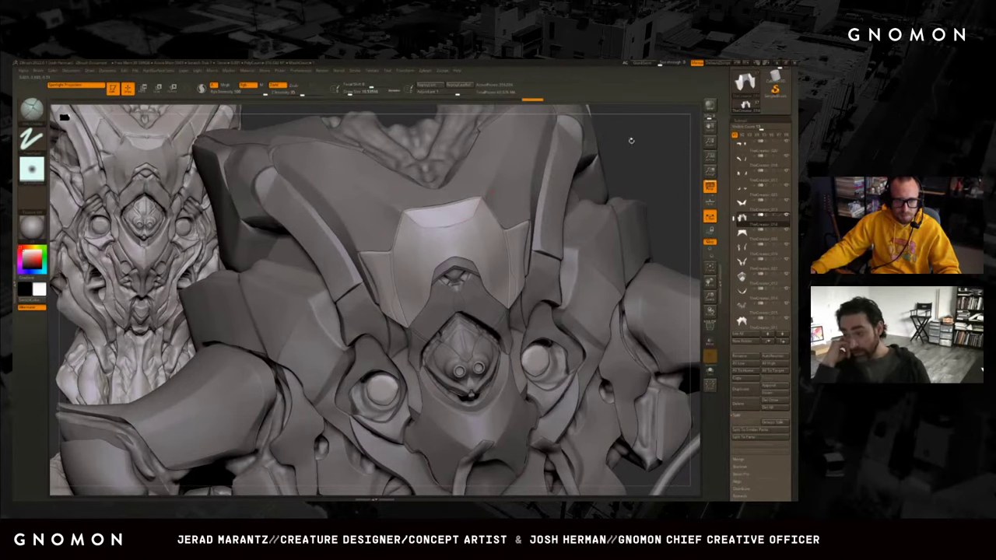
# Select the V-shaped collar plate above the broad plate and carve a groove along its outer edge.
pyautogui.moveTo(467, 219); pyautogui.dragTo(479, 235, button='right')
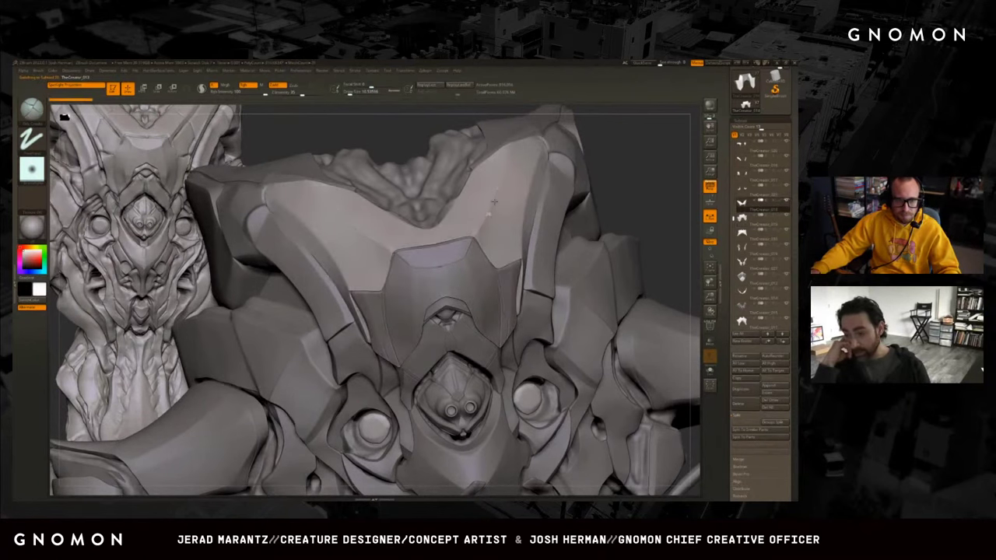
pyautogui.moveTo(505, 161); pyautogui.dragTo(547, 267, button='right')
pyautogui.moveTo(464, 130)
pyautogui.mouseDown(button='right')
pyautogui.moveTo(490, 150)
pyautogui.moveTo(488, 170)
pyautogui.mouseUp(button='right')
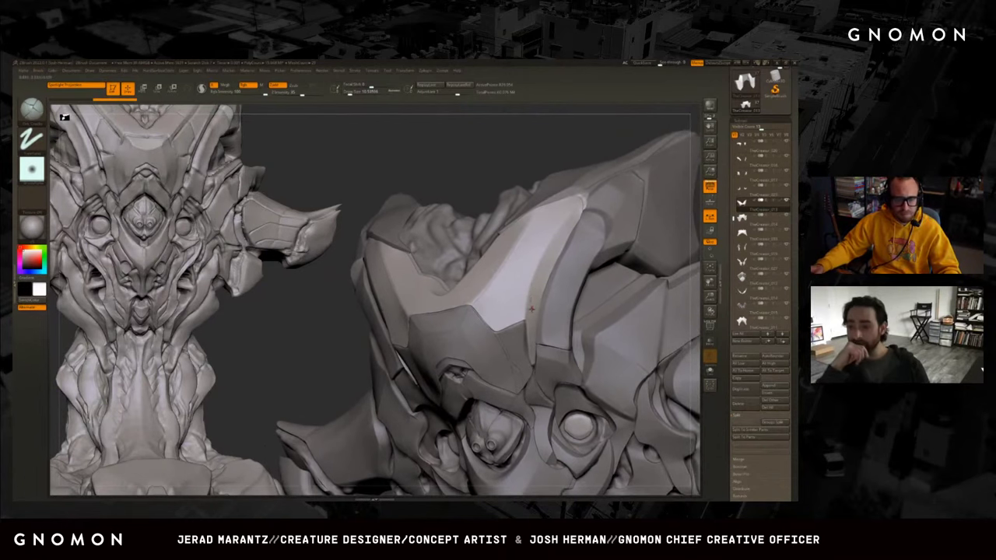
pyautogui.moveTo(540, 263); pyautogui.dragTo(571, 227, button='right')
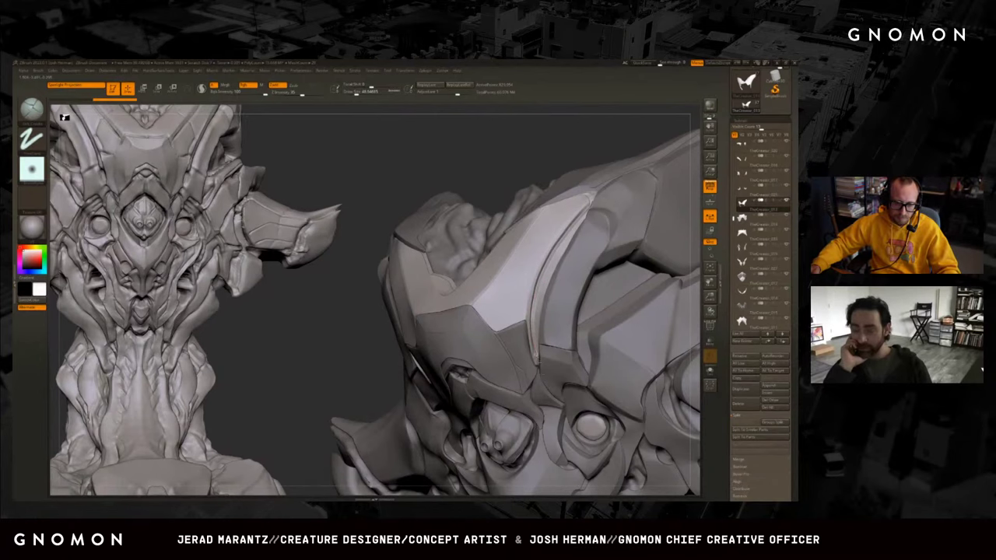
# Isolate the collar plate and recarve a long groove following the outer edge of each arm, checking it against the full model.
pyautogui.moveTo(557, 162)
pyautogui.mouseDown()
pyautogui.moveTo(573, 150)
pyautogui.moveTo(570, 166)
pyautogui.moveTo(598, 141)
pyautogui.moveTo(537, 233)
pyautogui.moveTo(482, 288)
pyautogui.mouseUp()
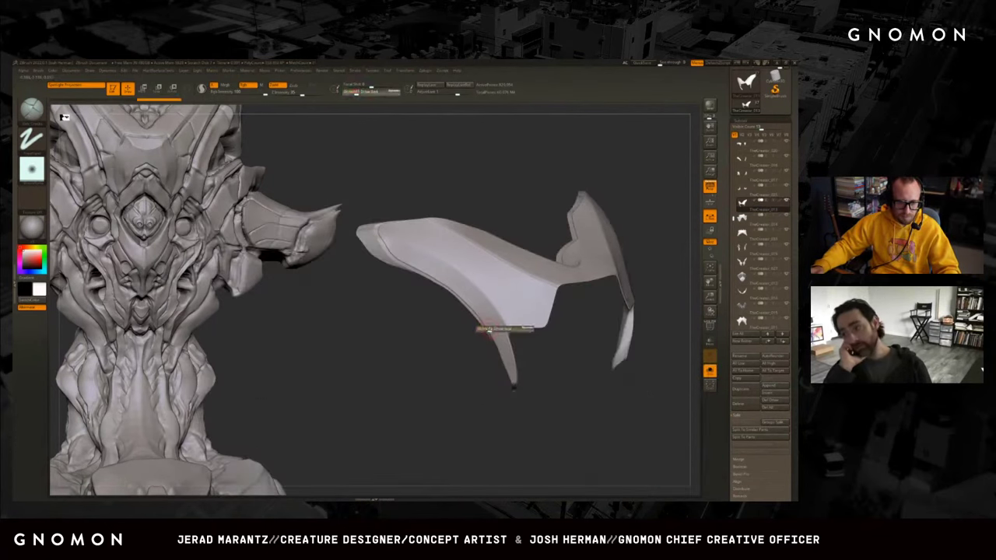
pyautogui.keyDown('ctrl'); pyautogui.keyDown('shift'); pyautogui.click(483, 317); pyautogui.keyUp('shift'); pyautogui.keyUp('ctrl')
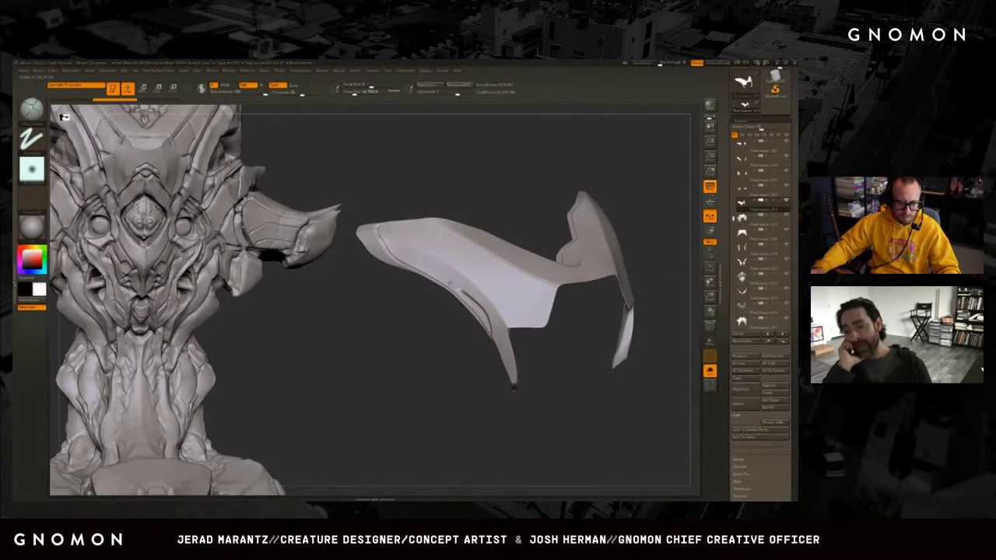
pyautogui.moveTo(462, 174)
pyautogui.mouseDown()
pyautogui.moveTo(627, 149)
pyautogui.moveTo(583, 138)
pyautogui.moveTo(520, 325)
pyautogui.mouseUp()
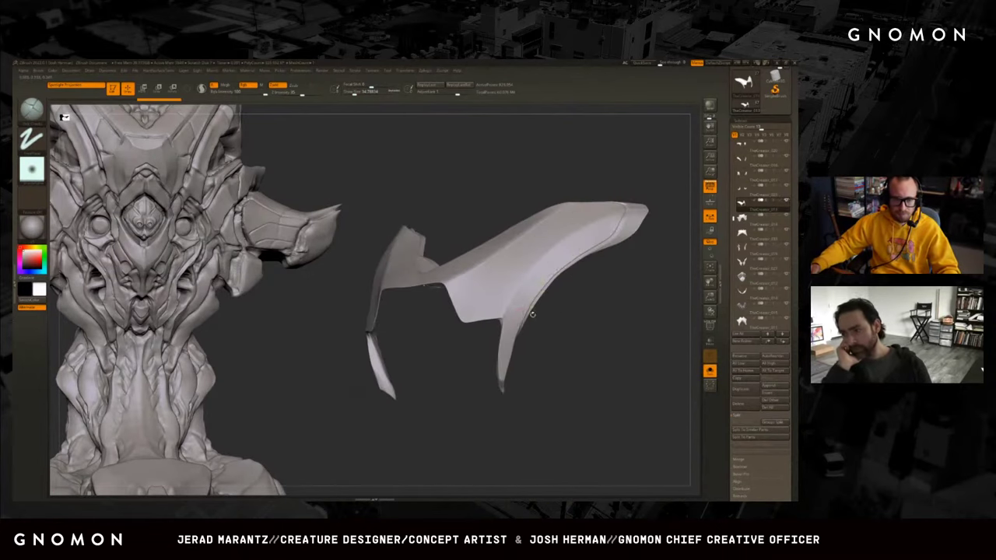
pyautogui.keyDown('ctrl'); pyautogui.keyDown('shift'); pyautogui.click(520, 323); pyautogui.keyUp('shift'); pyautogui.keyUp('ctrl')
pyautogui.keyDown('ctrl'); pyautogui.keyDown('shift'); pyautogui.click(516, 329); pyautogui.keyUp('shift'); pyautogui.keyUp('ctrl')
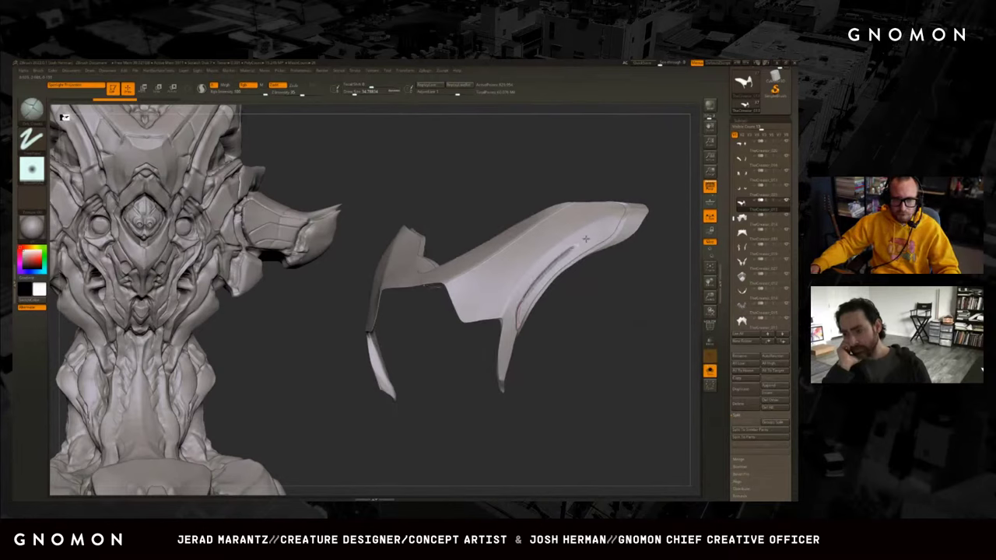
pyautogui.moveTo(655, 251); pyautogui.dragTo(604, 251)
pyautogui.keyDown('ctrl'); pyautogui.keyDown('shift'); pyautogui.click(604, 251); pyautogui.keyUp('shift'); pyautogui.keyUp('ctrl')
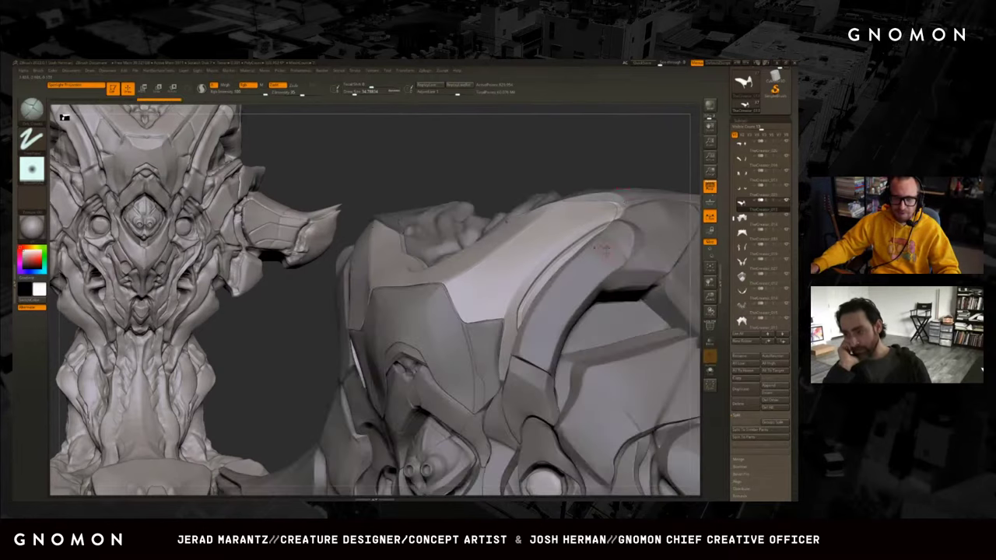
pyautogui.keyDown('ctrl'); pyautogui.keyDown('shift'); pyautogui.click(615, 213); pyautogui.keyUp('shift'); pyautogui.keyUp('ctrl')
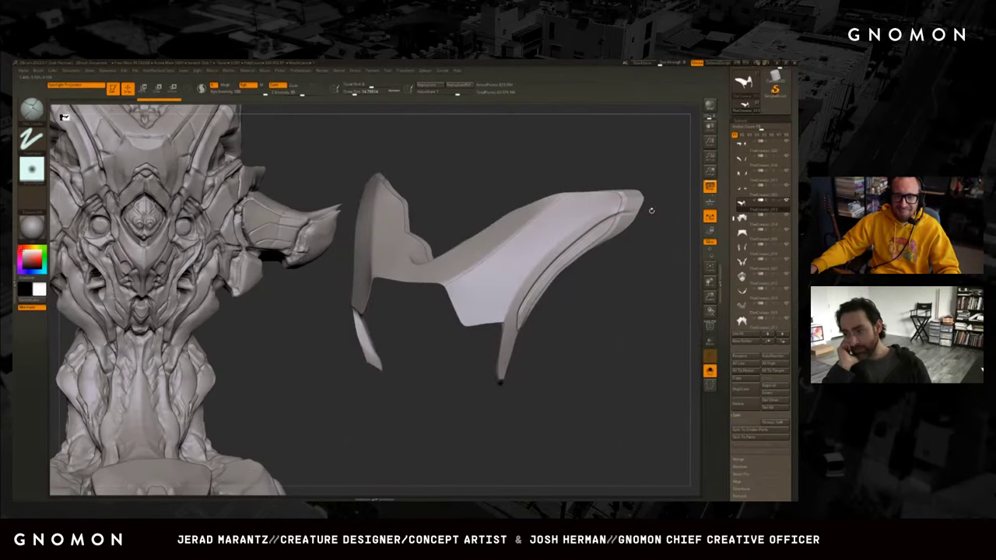
pyautogui.keyDown('ctrl'); pyautogui.keyDown('shift'); pyautogui.click(649, 204); pyautogui.keyUp('shift'); pyautogui.keyUp('ctrl')
pyautogui.keyDown('ctrl'); pyautogui.keyDown('shift'); pyautogui.click(522, 278); pyautogui.keyUp('shift'); pyautogui.keyUp('ctrl')
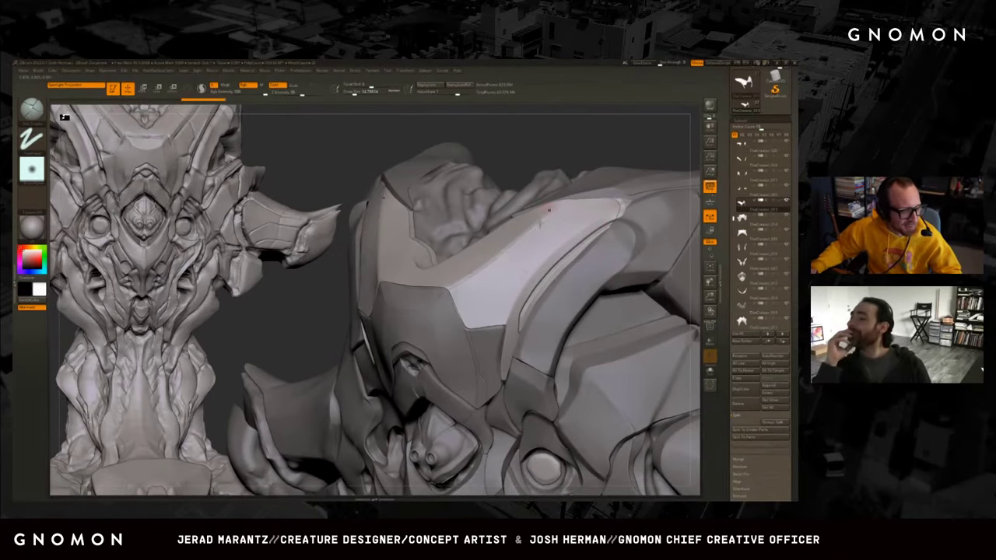
# Try carving a groove along the lengthwise ridge of each collar plate arm, from the lower notch to the upper edge.
pyautogui.keyDown('ctrl'); pyautogui.keyDown('shift'); pyautogui.click(529, 252); pyautogui.keyUp('shift'); pyautogui.keyUp('ctrl')
pyautogui.keyDown('ctrl'); pyautogui.keyDown('shift'); pyautogui.click(467, 314); pyautogui.keyUp('shift'); pyautogui.keyUp('ctrl')
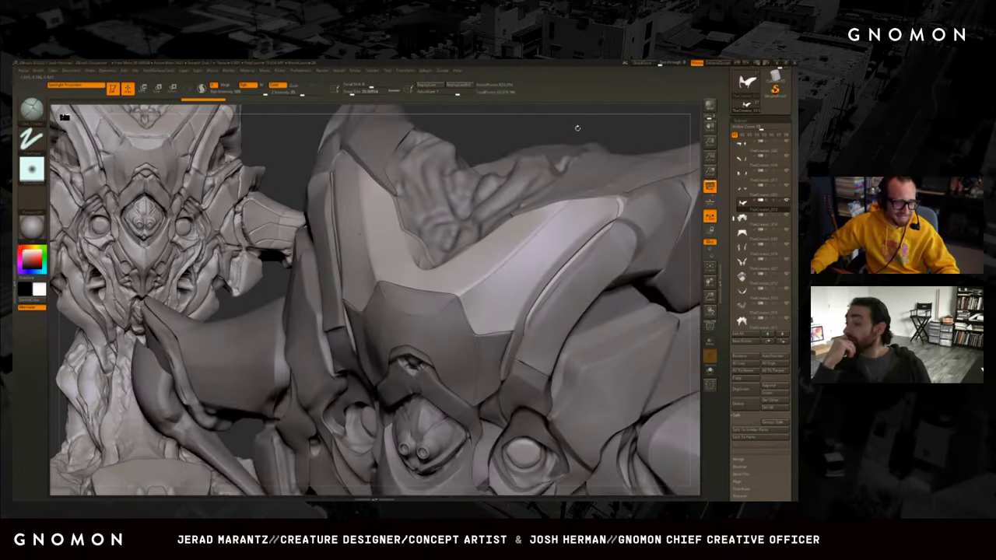
pyautogui.keyDown('ctrl'); pyautogui.keyDown('shift'); pyautogui.click(467, 313); pyautogui.keyUp('shift'); pyautogui.keyUp('ctrl')
pyautogui.keyDown('ctrl'); pyautogui.keyDown('shift'); pyautogui.click(462, 313); pyautogui.keyUp('shift'); pyautogui.keyUp('ctrl')
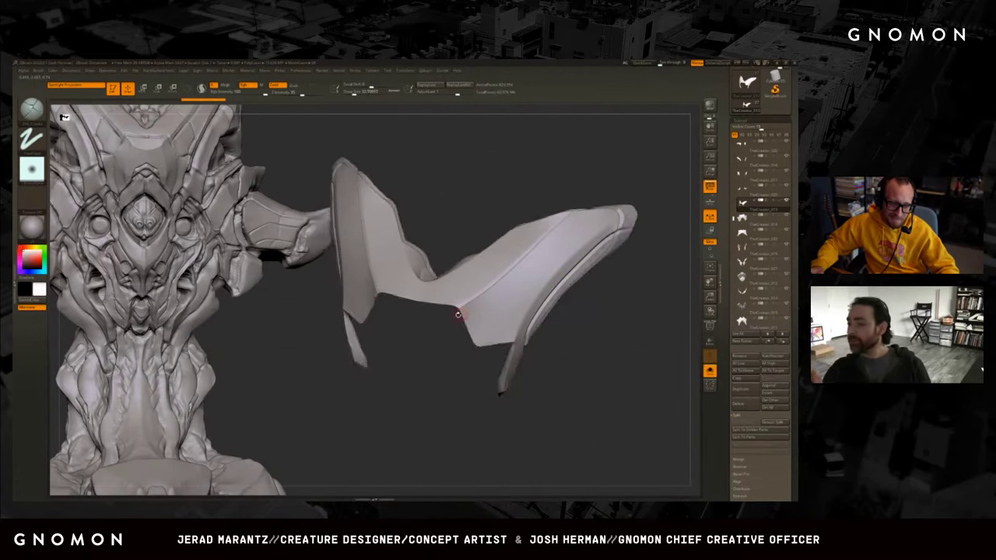
pyautogui.keyDown('ctrl'); pyautogui.keyDown('shift'); pyautogui.click(461, 313); pyautogui.keyUp('shift'); pyautogui.keyUp('ctrl')
pyautogui.keyDown('ctrl'); pyautogui.keyDown('shift'); pyautogui.click(459, 314); pyautogui.keyUp('shift'); pyautogui.keyUp('ctrl')
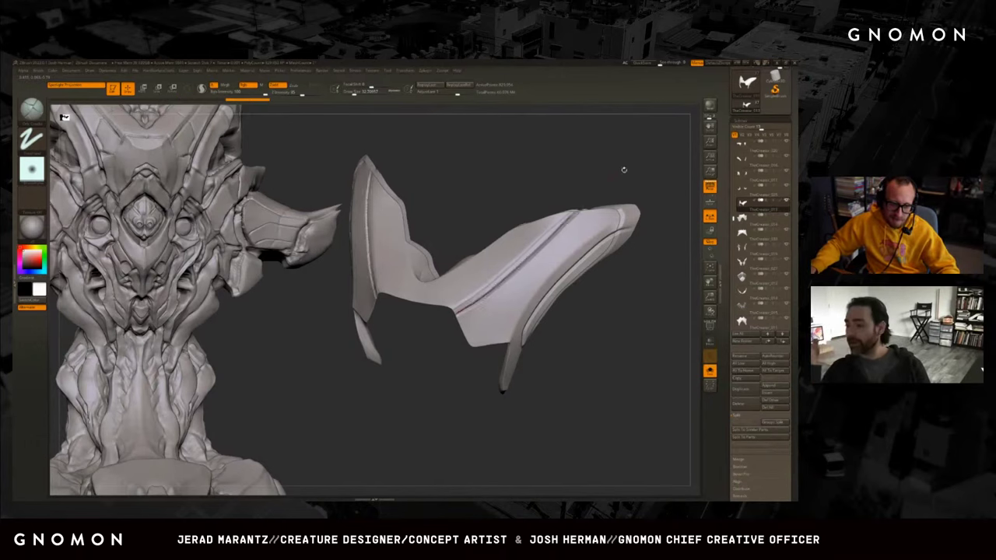
pyautogui.moveTo(622, 166); pyautogui.dragTo(631, 280)
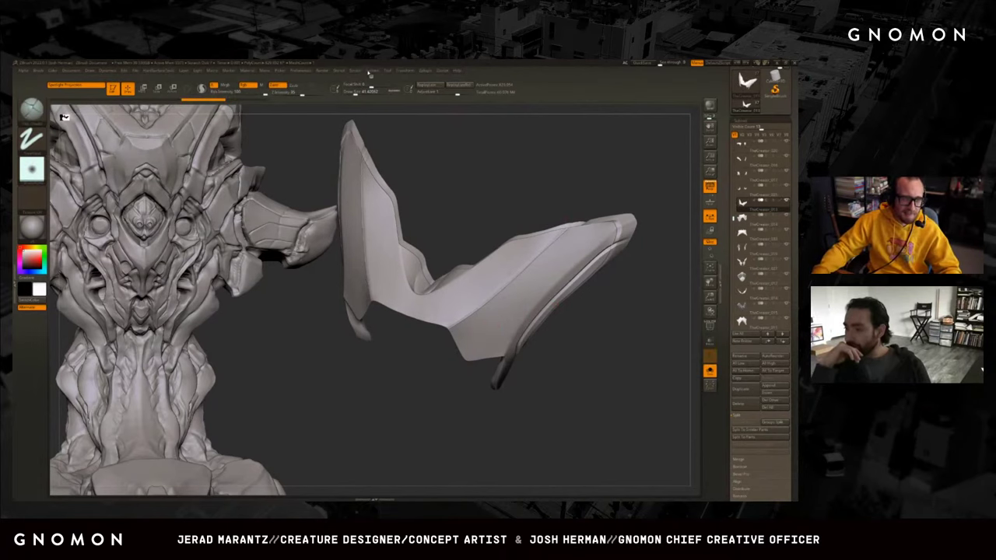
# Isolate the collar plate and recarve the groove along the lengthwise ridge of each arm, checking it against the full model.
pyautogui.click(356, 71)
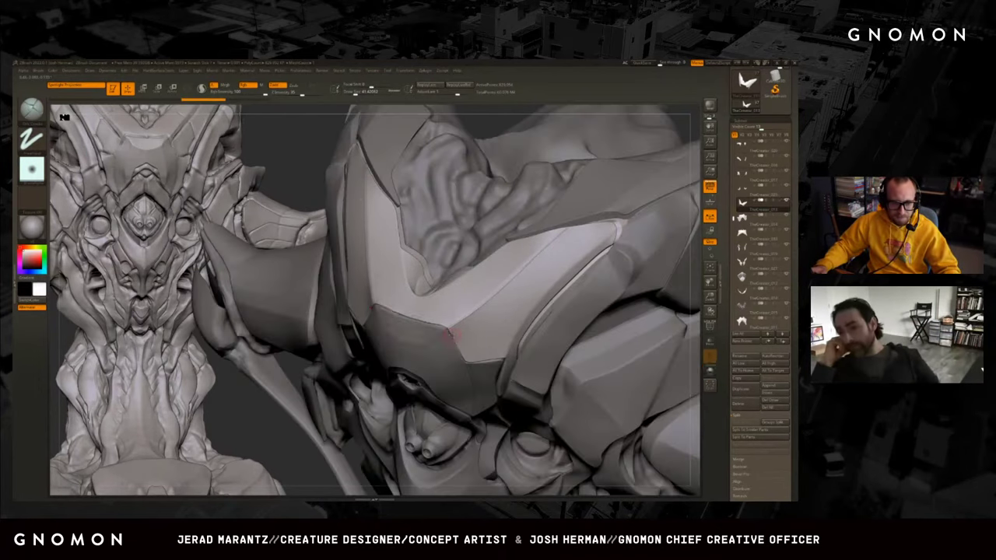
pyautogui.keyDown('ctrl'); pyautogui.keyDown('shift'); pyautogui.click(449, 335); pyautogui.keyUp('shift'); pyautogui.keyUp('ctrl')
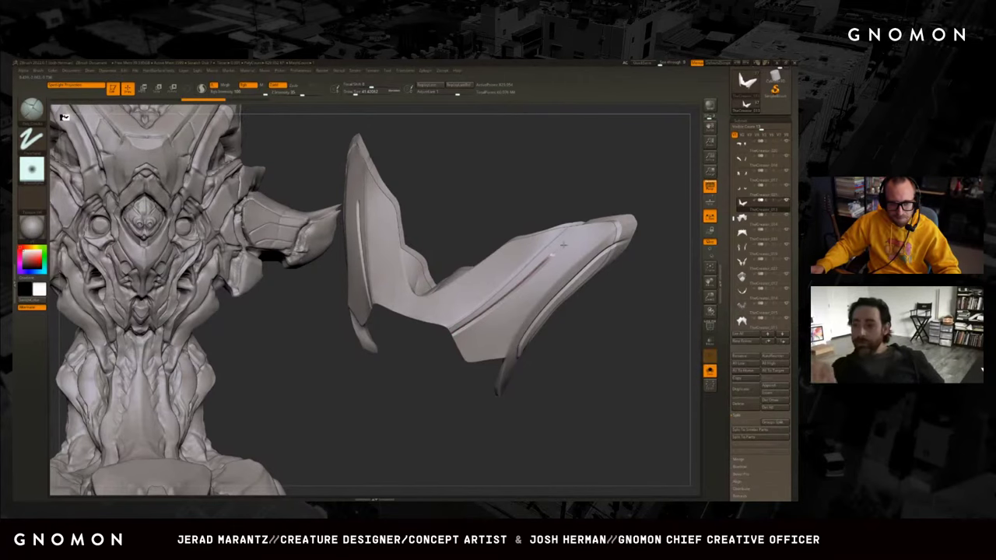
pyautogui.moveTo(593, 218); pyautogui.dragTo(631, 191)
pyautogui.keyDown('ctrl'); pyautogui.keyDown('shift'); pyautogui.click(632, 191); pyautogui.keyUp('shift'); pyautogui.keyUp('ctrl')
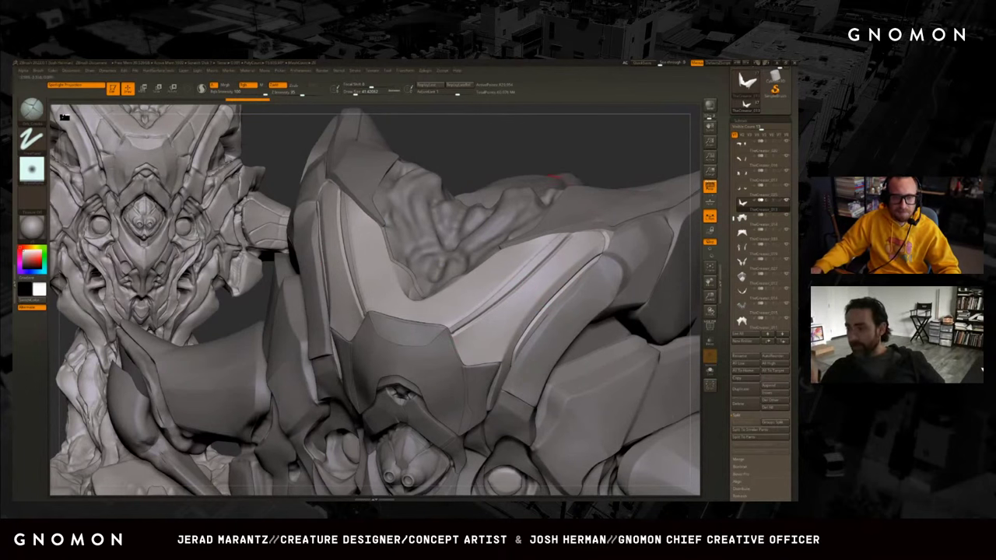
# Select the broad plate beneath the collar and carve a curved seam down each side from its upper corners.
pyautogui.moveTo(452, 336); pyautogui.dragTo(459, 306, button='right')
pyautogui.keyDown('alt'); pyautogui.click(466, 303); pyautogui.keyUp('alt')
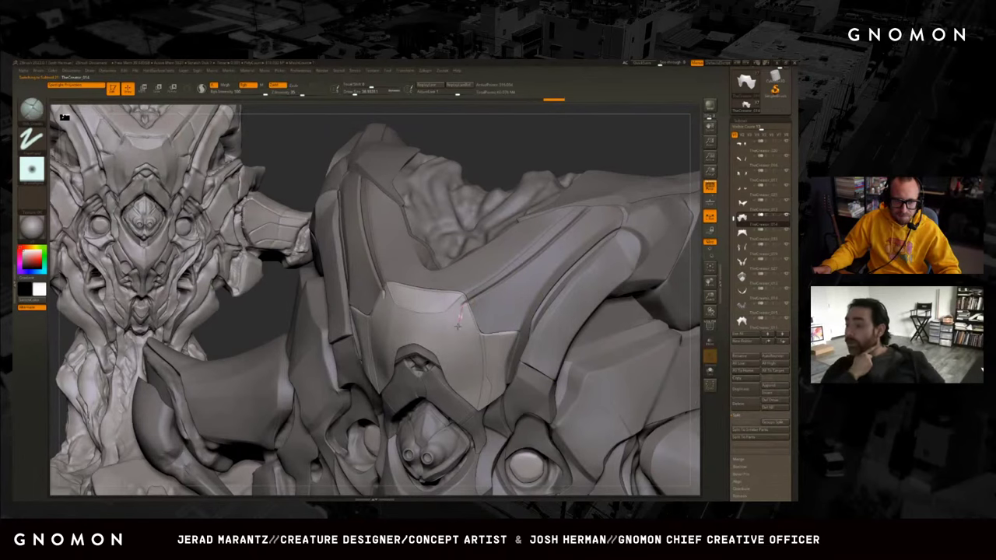
pyautogui.moveTo(464, 310); pyautogui.dragTo(506, 257, button='right')
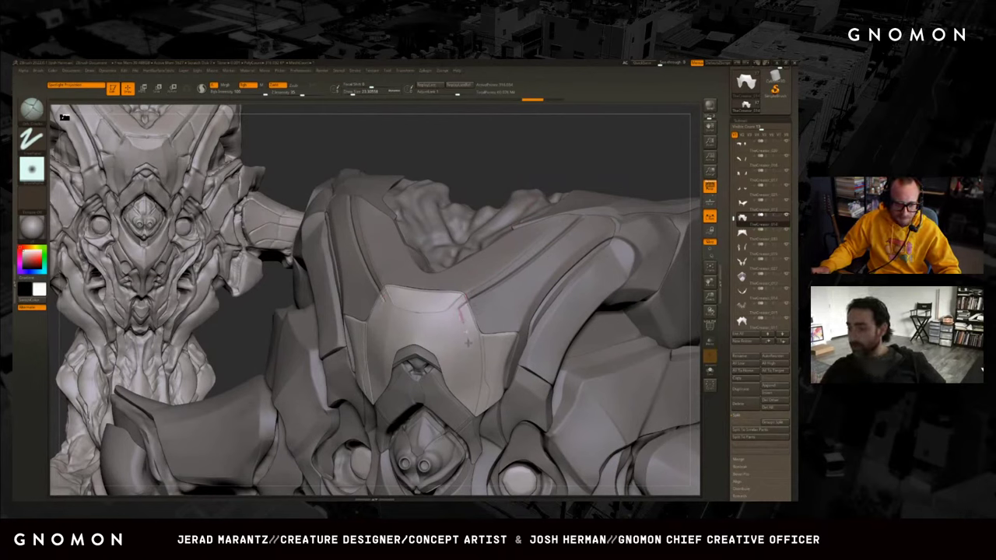
pyautogui.moveTo(614, 187)
pyautogui.mouseDown()
pyautogui.moveTo(633, 162)
pyautogui.moveTo(635, 276)
pyautogui.mouseUp()
# Select the brow plate above the small face and carve a short panel seam across each of its lower arms.
pyautogui.click(755, 321)
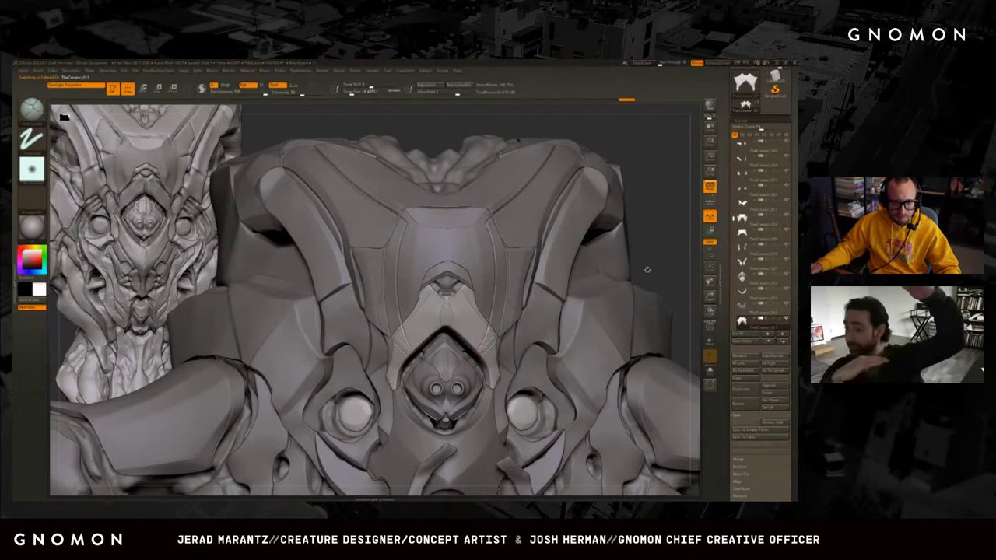
pyautogui.moveTo(647, 270); pyautogui.dragTo(648, 281)
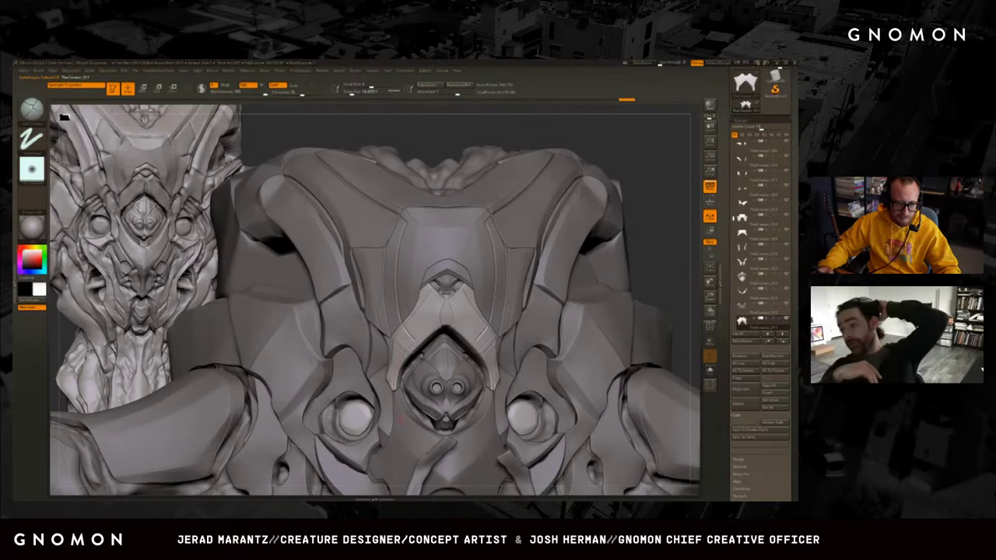
pyautogui.moveTo(676, 263)
pyautogui.mouseDown()
pyautogui.moveTo(648, 247)
pyautogui.moveTo(648, 271)
pyautogui.mouseUp()
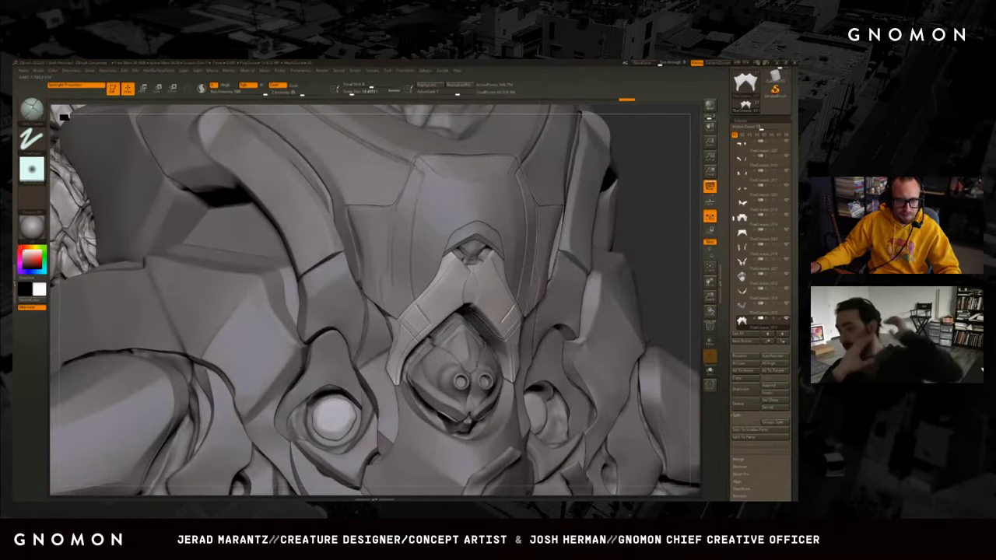
pyautogui.moveTo(403, 351); pyautogui.dragTo(415, 354)
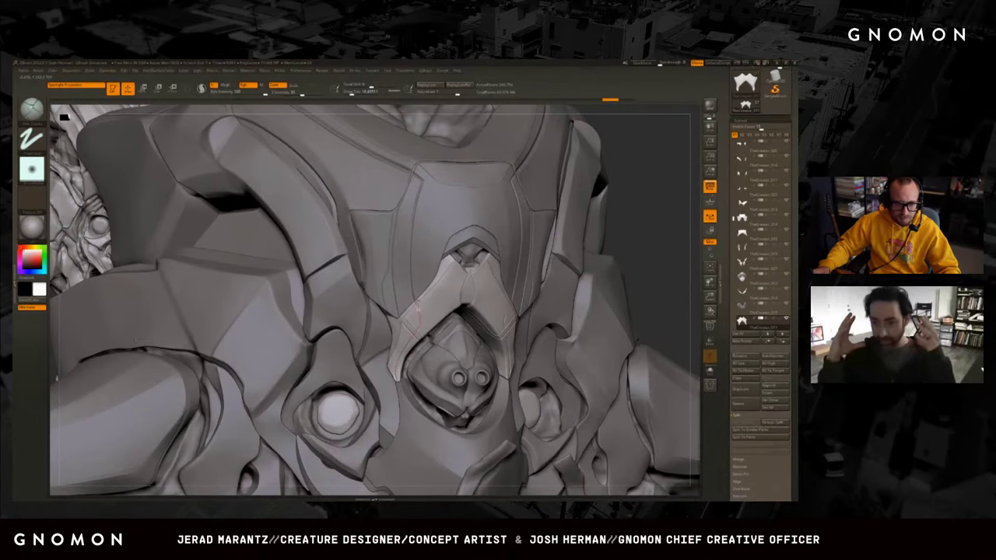
pyautogui.moveTo(699, 225)
pyautogui.mouseDown()
pyautogui.moveTo(664, 226)
pyautogui.moveTo(662, 194)
pyautogui.moveTo(666, 238)
pyautogui.moveTo(666, 224)
pyautogui.mouseUp()
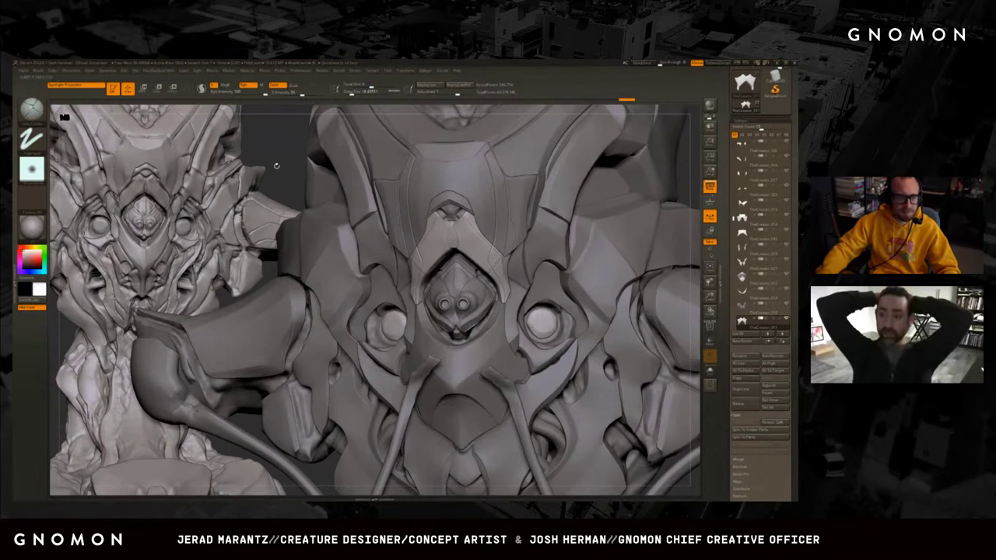
# Hide the two tendrils hanging over the muzzle plate below the small face and make that plate active.
pyautogui.moveTo(276, 165); pyautogui.dragTo(391, 308)
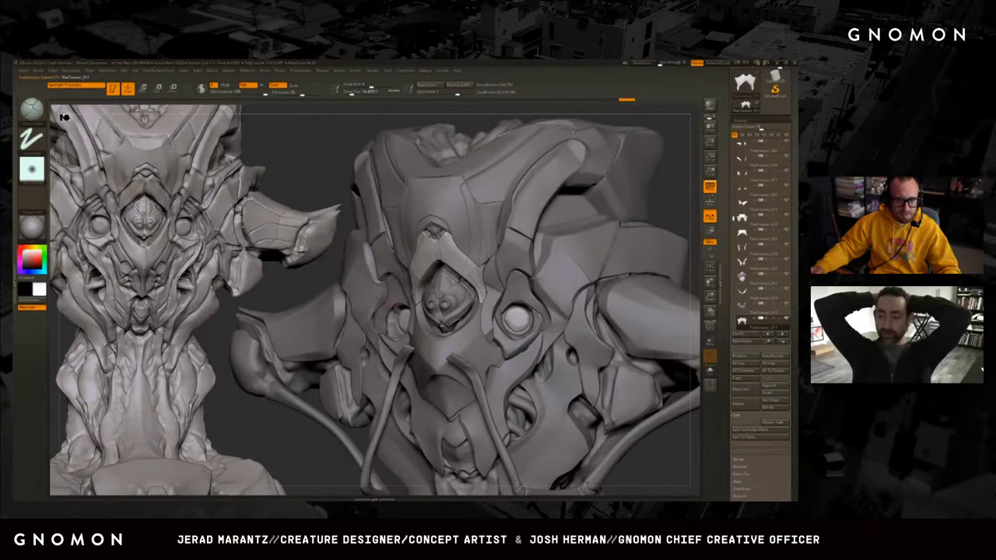
pyautogui.moveTo(467, 311); pyautogui.dragTo(428, 272)
pyautogui.keyDown('ctrl'); pyautogui.keyDown('shift'); pyautogui.click(414, 269); pyautogui.keyUp('shift'); pyautogui.keyUp('ctrl')
pyautogui.keyDown('ctrl'); pyautogui.keyDown('shift'); pyautogui.click(555, 311); pyautogui.keyUp('shift'); pyautogui.keyUp('ctrl')
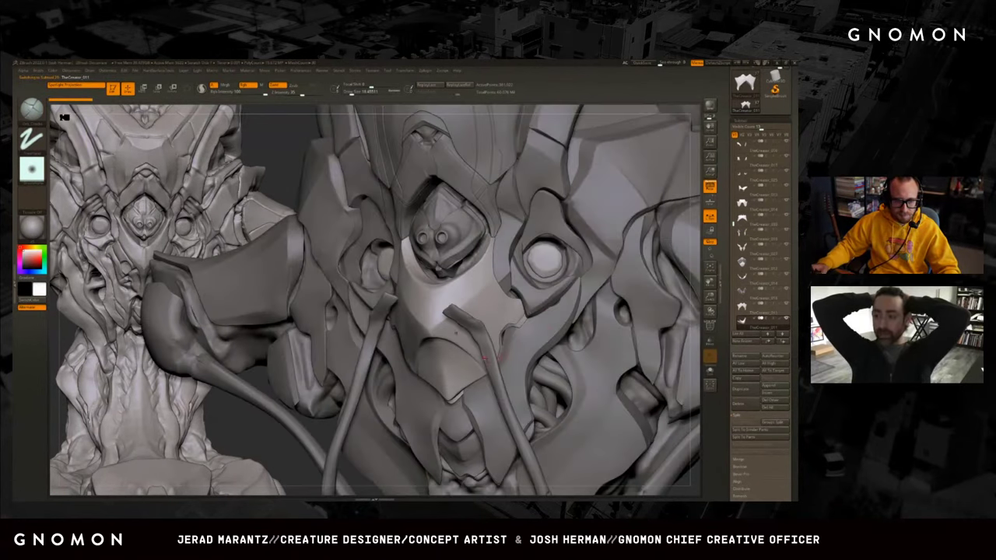
pyautogui.keyDown('alt'); pyautogui.click(485, 358); pyautogui.keyUp('alt')
pyautogui.keyDown('alt'); pyautogui.click(396, 333); pyautogui.keyUp('alt')
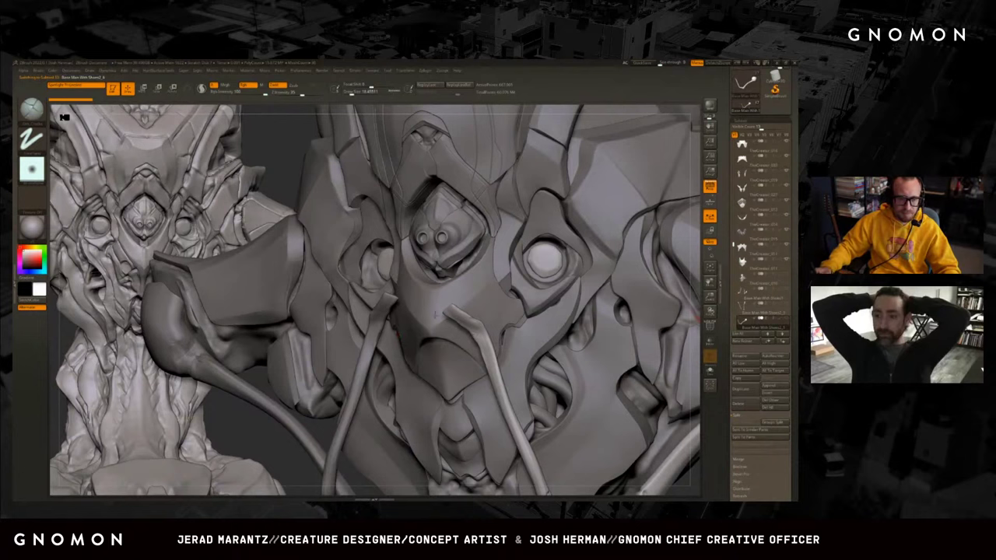
pyautogui.keyDown('ctrl'); pyautogui.keyDown('shift'); pyautogui.click(455, 284); pyautogui.keyUp('shift'); pyautogui.keyUp('ctrl')
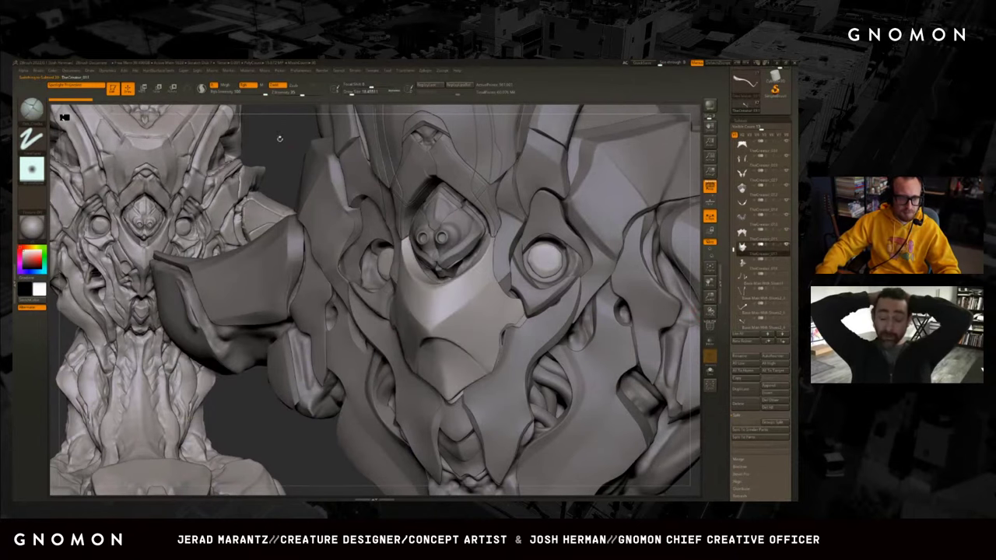
# Carve a diagonal seam on each side of the muzzle plate, from the central arch up to its outer edge.
pyautogui.moveTo(279, 138); pyautogui.dragTo(369, 132)
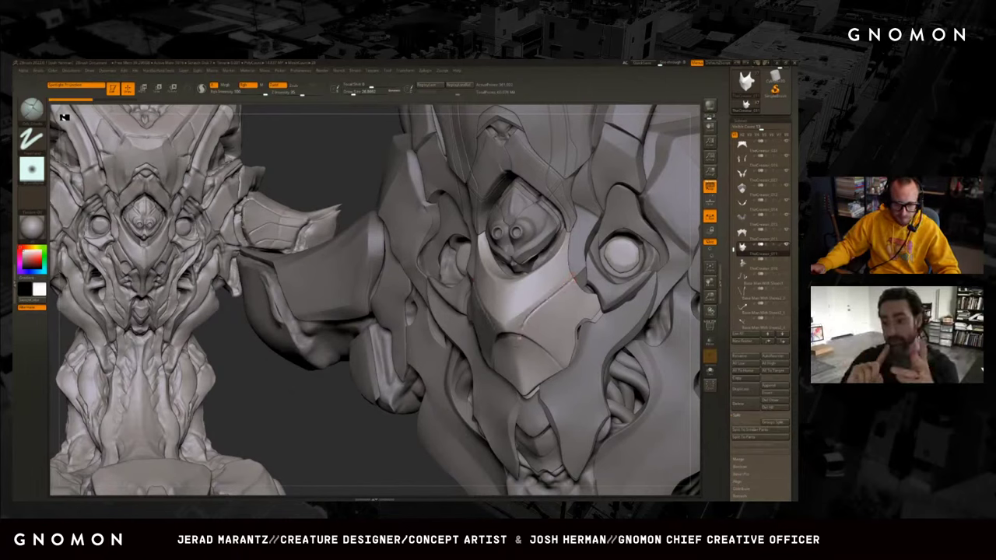
pyautogui.moveTo(518, 342); pyautogui.dragTo(451, 342)
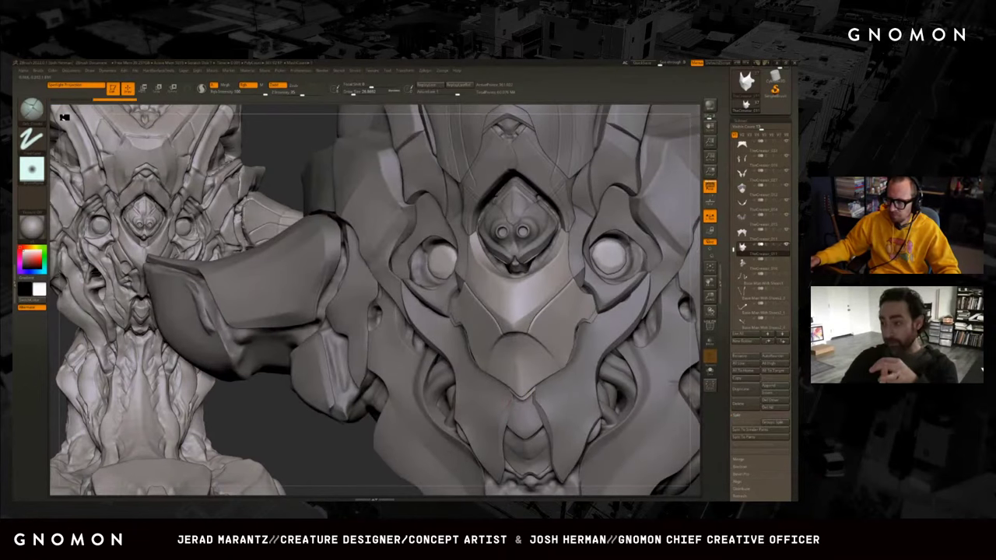
pyautogui.moveTo(359, 452)
pyautogui.mouseDown()
pyautogui.moveTo(497, 433)
pyautogui.moveTo(426, 394)
pyautogui.moveTo(583, 274)
pyautogui.mouseUp()
pyautogui.hotkey('shift', 'f')
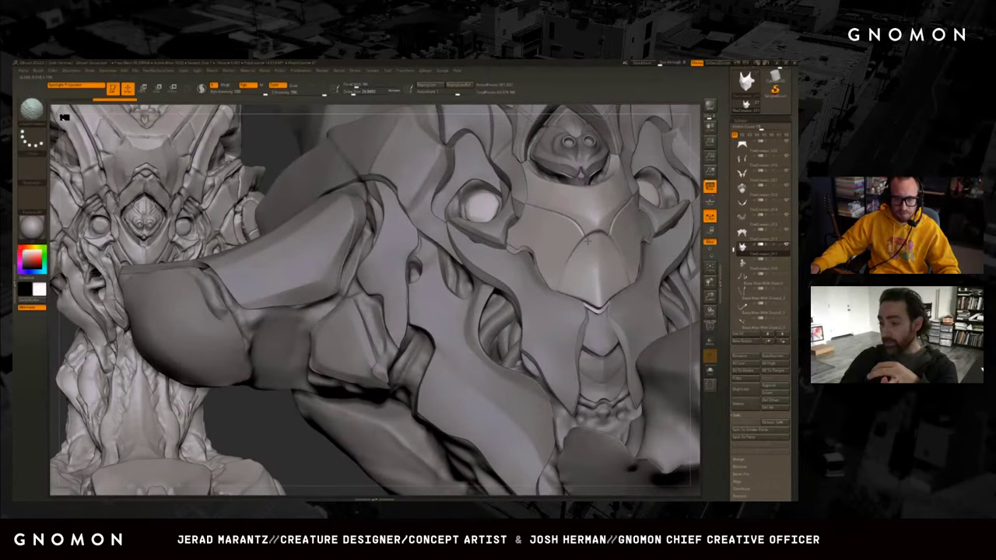
pyautogui.press('b')
pyautogui.press('c')
pyautogui.press('b')
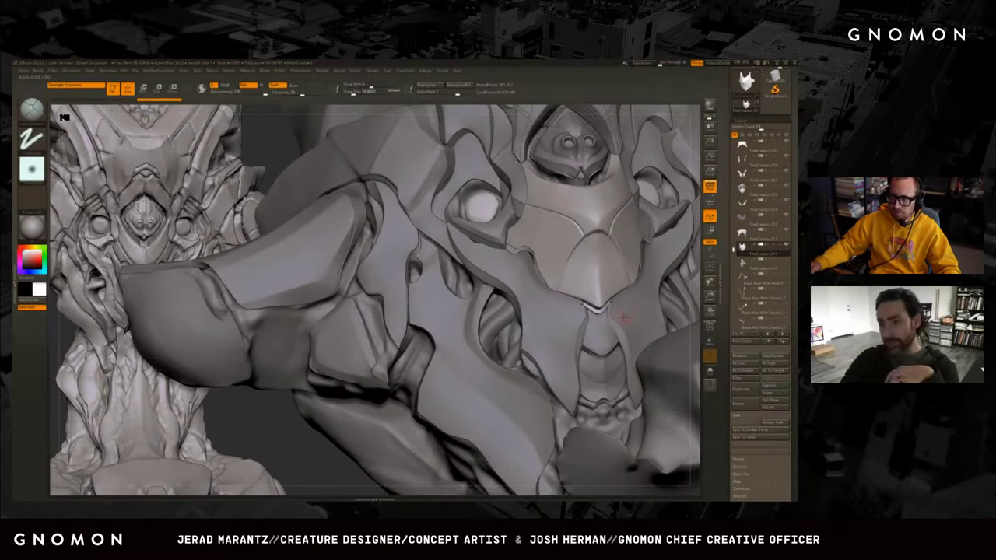
pyautogui.moveTo(741, 247)
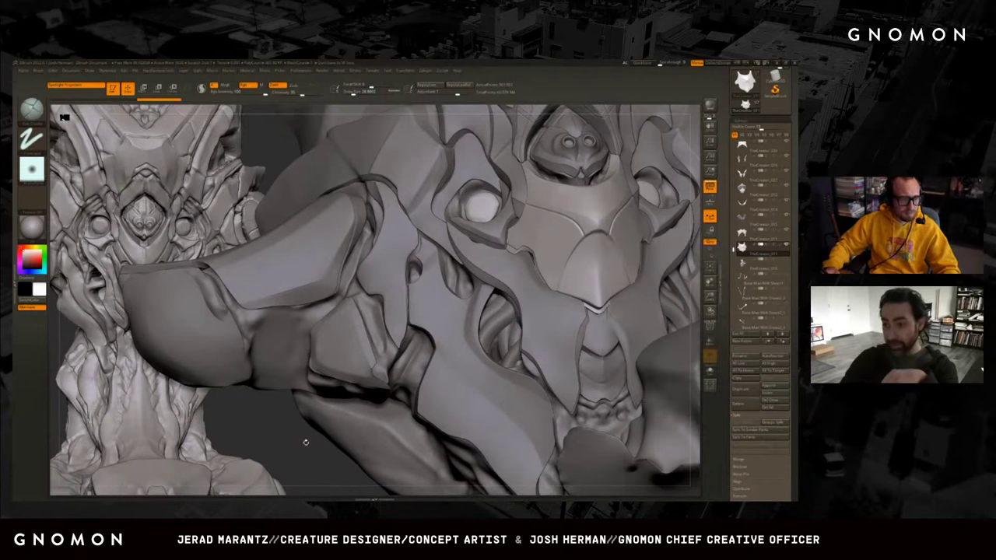
pyautogui.moveTo(303, 440)
pyautogui.mouseDown()
pyautogui.moveTo(318, 419)
pyautogui.moveTo(457, 369)
pyautogui.moveTo(398, 402)
pyautogui.mouseUp()
pyautogui.press('b')
pyautogui.press('Escape')
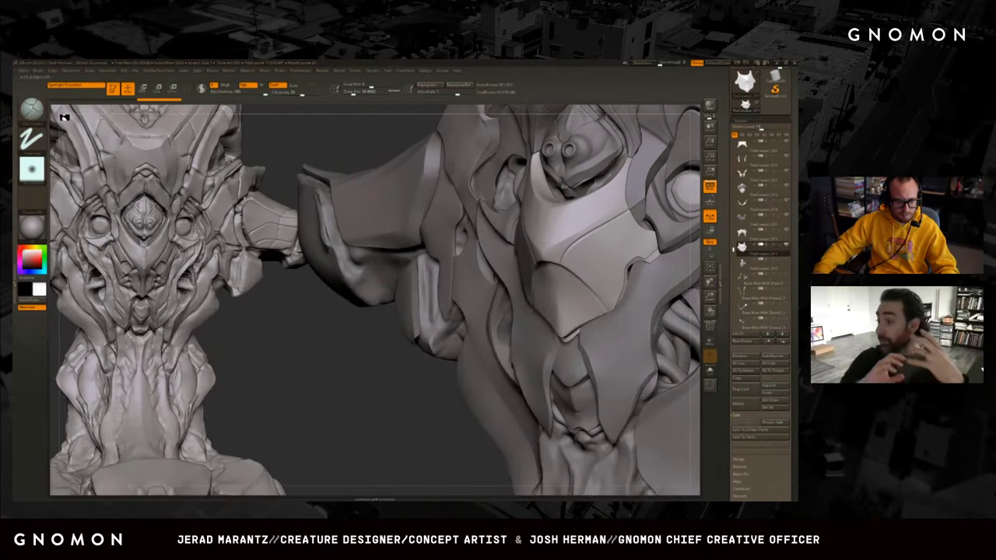
# Load a round recess brush from the brush library and test it with one circular recess on the muzzle plate's side section.
pyautogui.press(',')
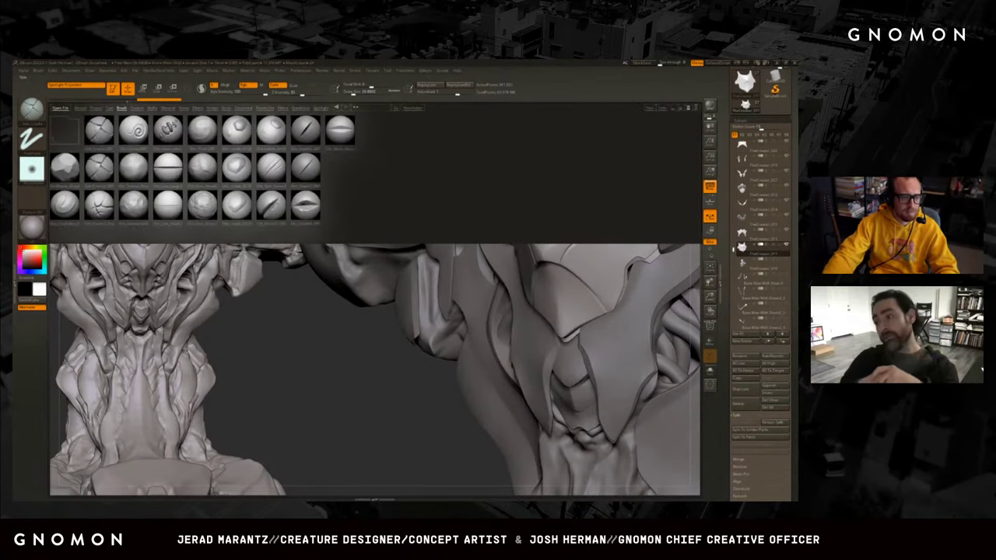
pyautogui.click(65, 131)
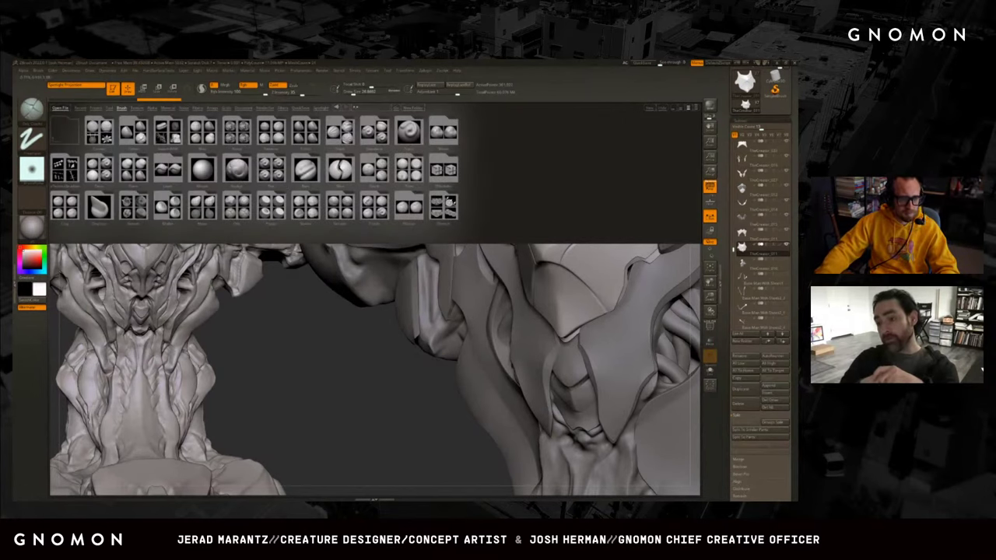
pyautogui.click(393, 173)
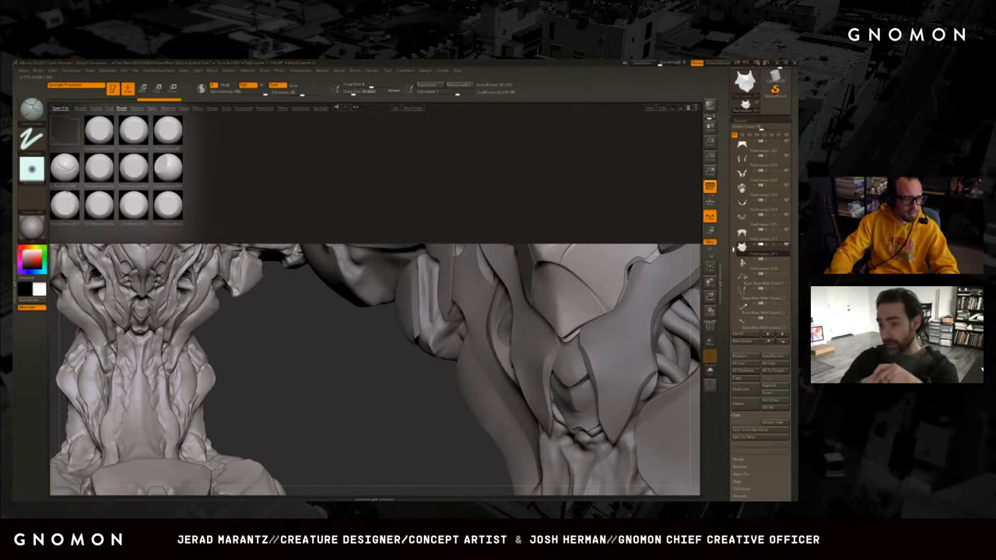
pyautogui.doubleClick(64, 168)
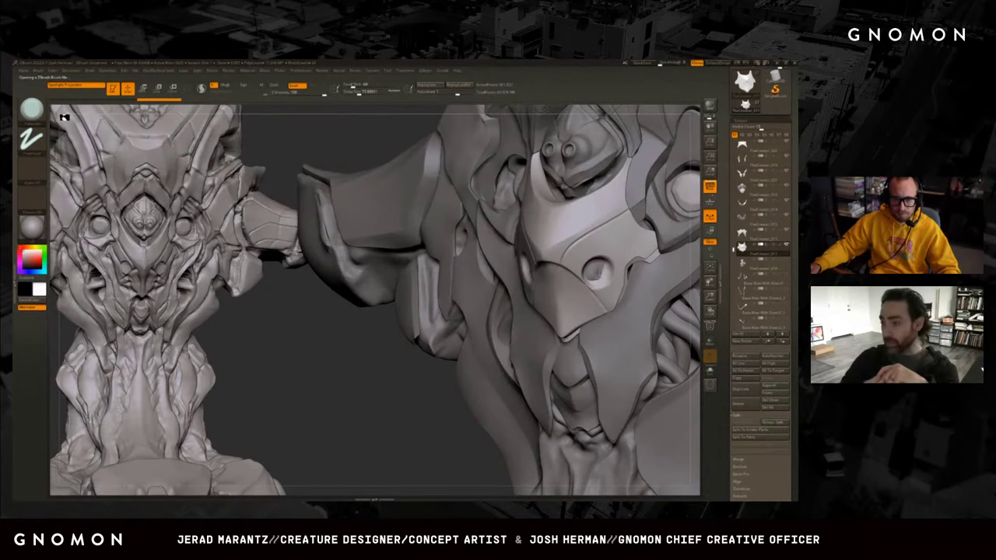
pyautogui.moveTo(398, 409)
pyautogui.mouseDown()
pyautogui.moveTo(366, 416)
pyautogui.moveTo(518, 303)
pyautogui.mouseUp()
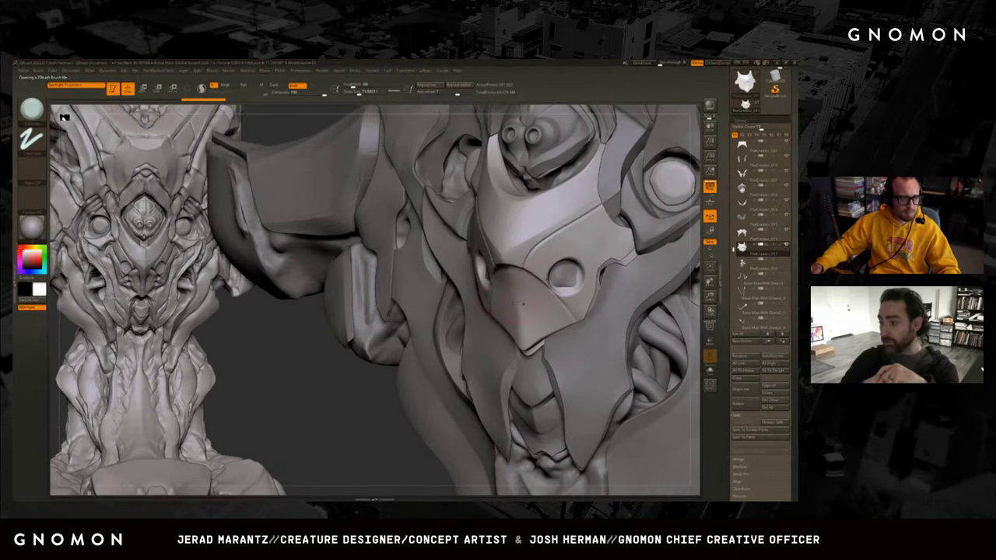
# Show only the two side panels of the muzzle plate by hiding its upper band and pointed tip.
pyautogui.keyDown('ctrl'); pyautogui.keyDown('shift'); pyautogui.click(572, 284); pyautogui.keyUp('shift'); pyautogui.keyUp('ctrl')
pyautogui.keyDown('ctrl'); pyautogui.keyDown('shift'); pyautogui.moveTo(345, 200); pyautogui.dragTo(622, 466); pyautogui.keyUp('shift'); pyautogui.keyUp('ctrl')
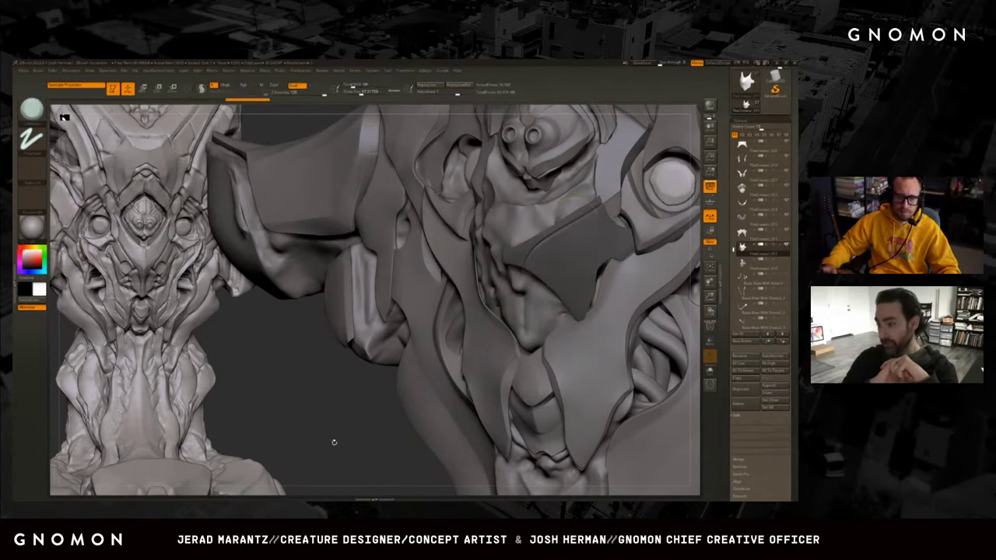
pyautogui.moveTo(333, 438); pyautogui.dragTo(473, 373)
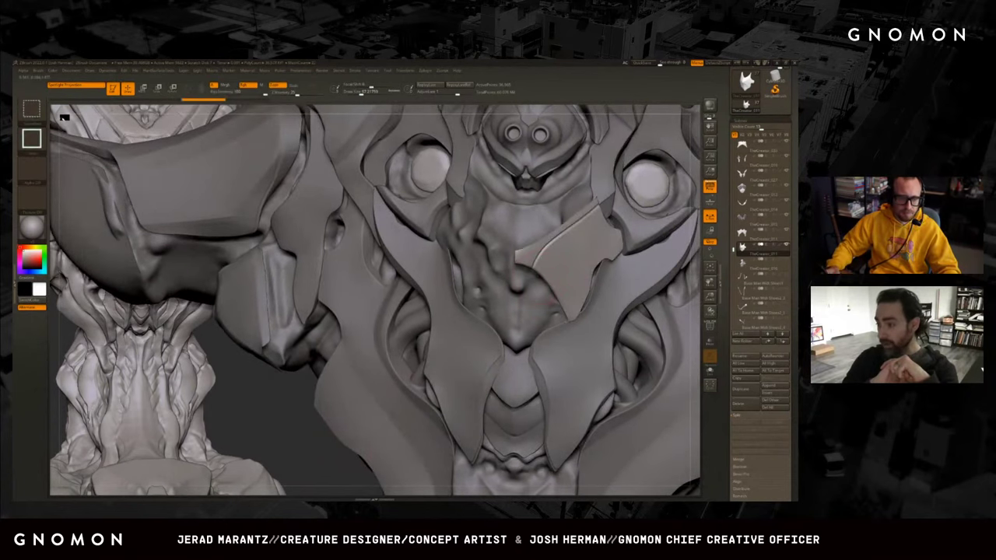
pyautogui.keyDown('ctrl'); pyautogui.keyDown('shift'); pyautogui.click(551, 267); pyautogui.keyUp('shift'); pyautogui.keyUp('ctrl')
pyautogui.keyDown('ctrl'); pyautogui.keyDown('shift'); pyautogui.click(551, 267); pyautogui.keyUp('shift'); pyautogui.keyUp('ctrl')
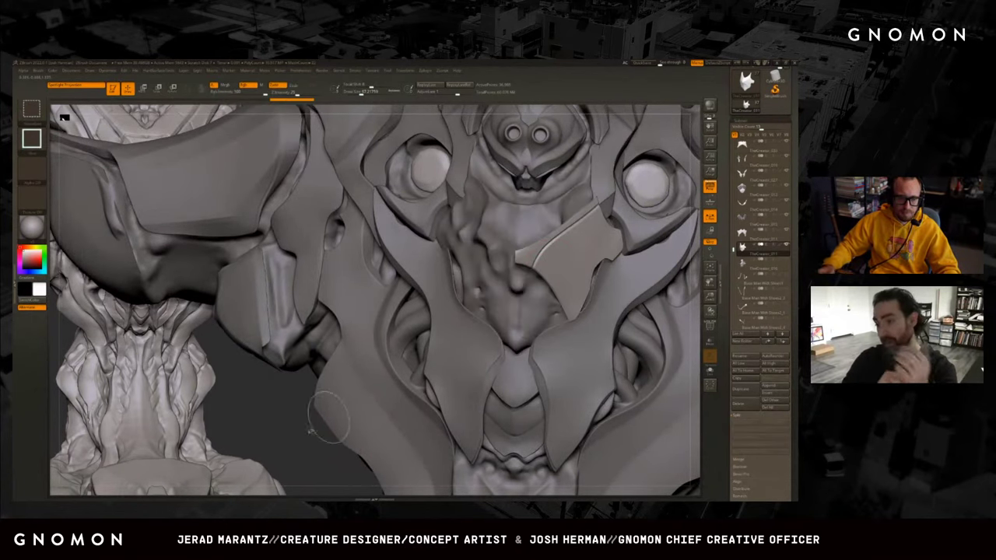
pyautogui.keyDown('ctrl'); pyautogui.keyDown('shift'); pyautogui.click(461, 280); pyautogui.keyUp('shift'); pyautogui.keyUp('ctrl')
pyautogui.keyDown('ctrl'); pyautogui.keyDown('shift'); pyautogui.click(245, 407); pyautogui.keyUp('shift'); pyautogui.keyUp('ctrl')
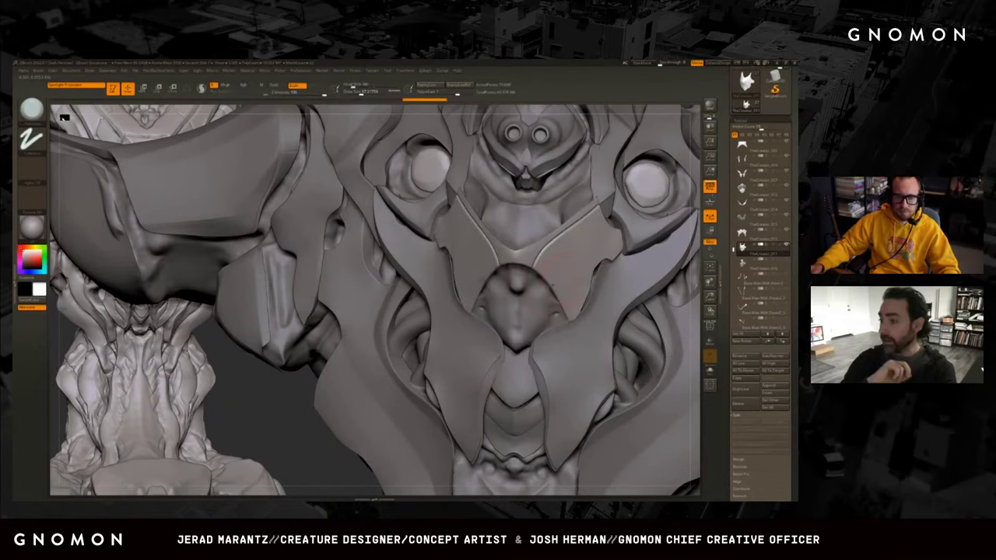
# Try sculpting a mirrored circular recess into the lower end of each isolated side panel, then view it with the full model.
pyautogui.click(569, 278)
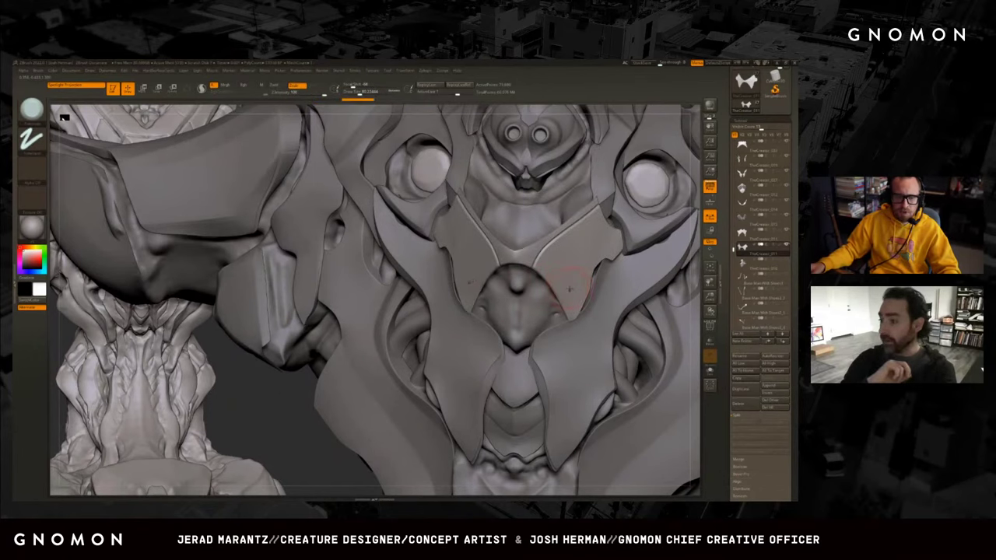
pyautogui.keyDown('ctrl'); pyautogui.keyDown('shift'); pyautogui.click(569, 278); pyautogui.keyUp('shift'); pyautogui.keyUp('ctrl')
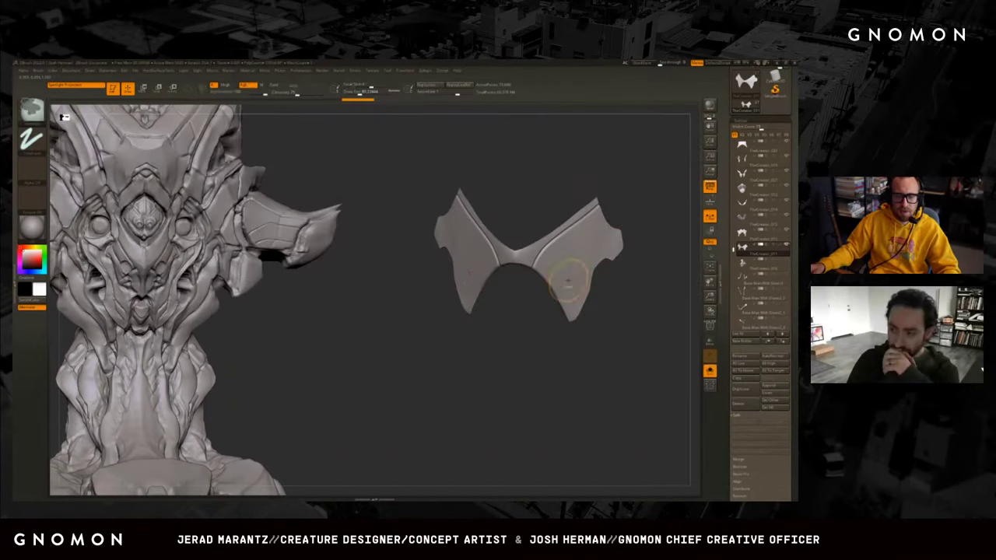
pyautogui.click(567, 278)
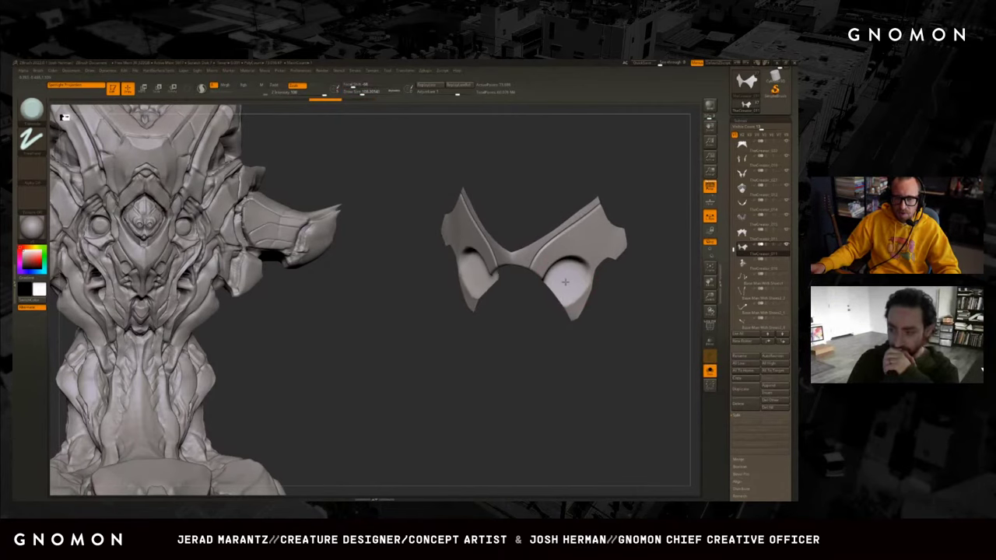
pyautogui.moveTo(614, 303); pyautogui.dragTo(628, 264)
pyautogui.keyDown('ctrl'); pyautogui.keyDown('shift'); pyautogui.click(642, 239); pyautogui.keyUp('shift'); pyautogui.keyUp('ctrl')
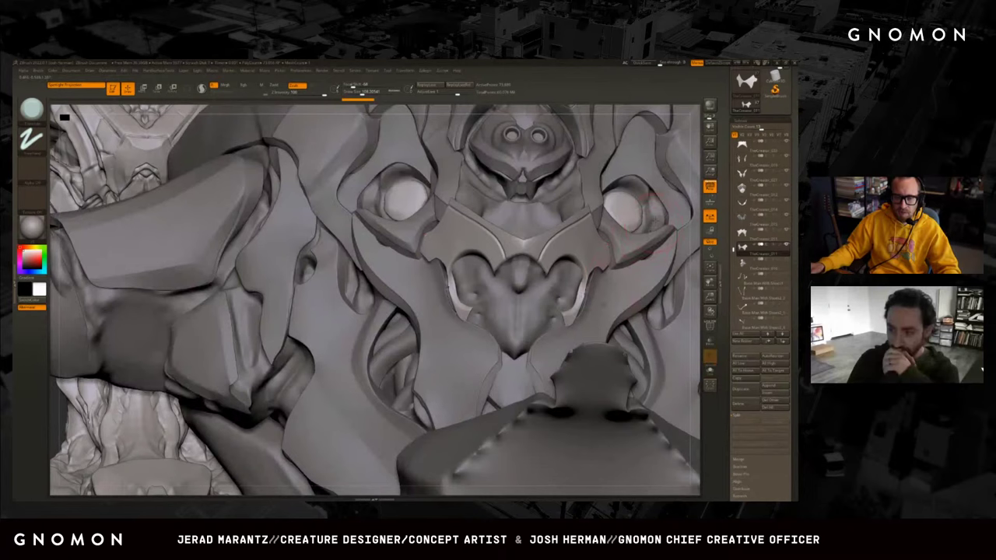
# Undo the circular recesses and switch visibility to the muzzle plate's upper band and pointed tip, hiding the side panels.
pyautogui.hotkey('ctrl', 'z')
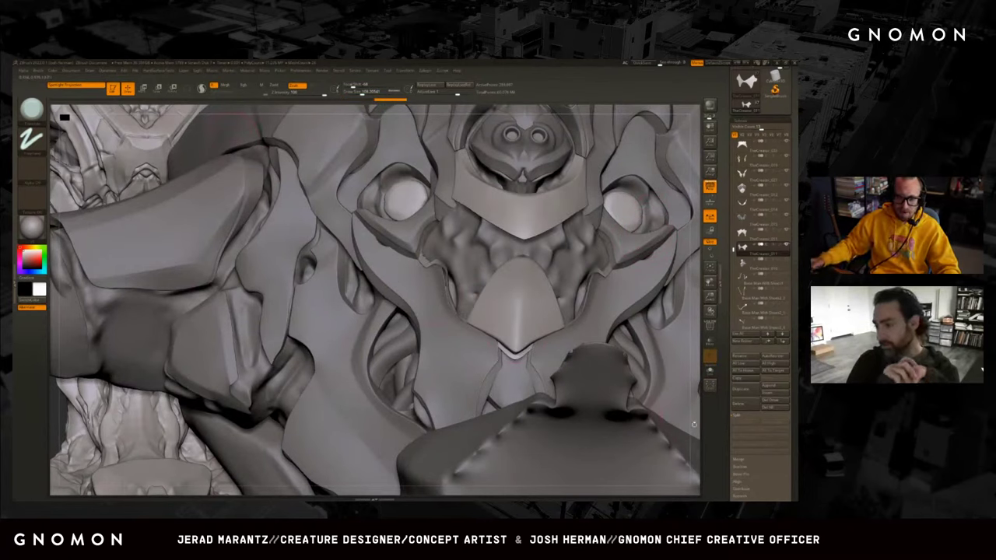
pyautogui.press('f')
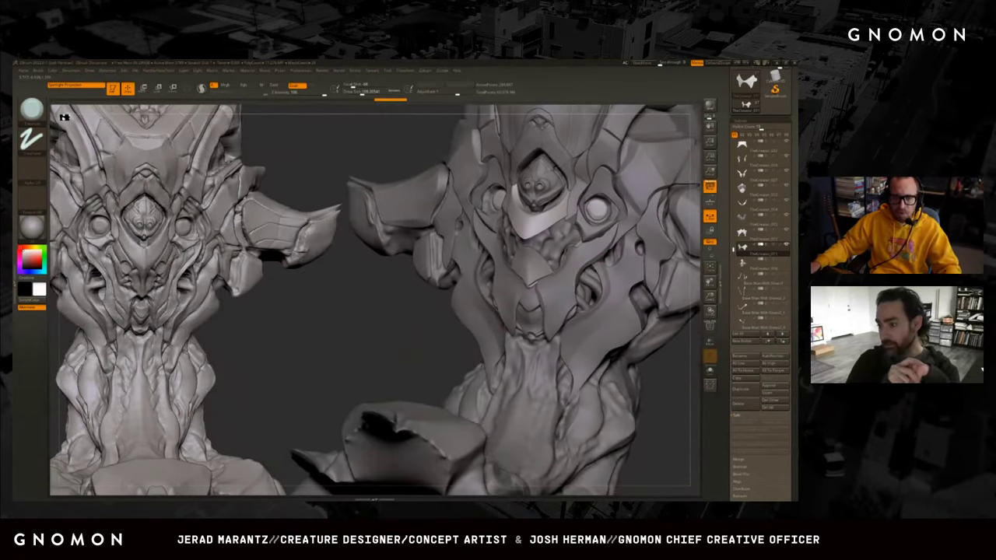
# Mask the muzzle plate's upper band and pointed tip, leaving its two side panels unmasked, and show the whole plate.
pyautogui.moveTo(389, 345); pyautogui.dragTo(383, 391)
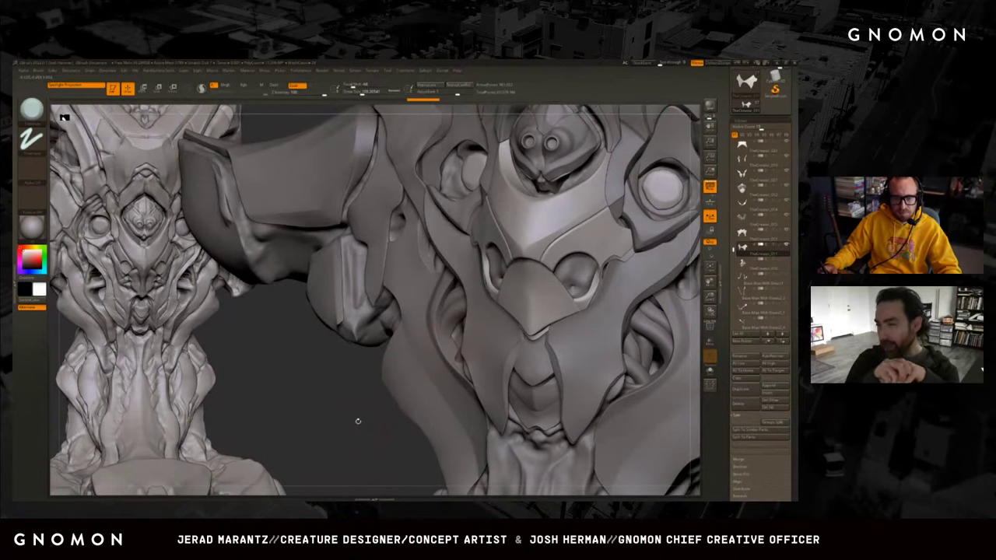
pyautogui.keyDown('alt'); pyautogui.click(556, 286); pyautogui.keyUp('alt')
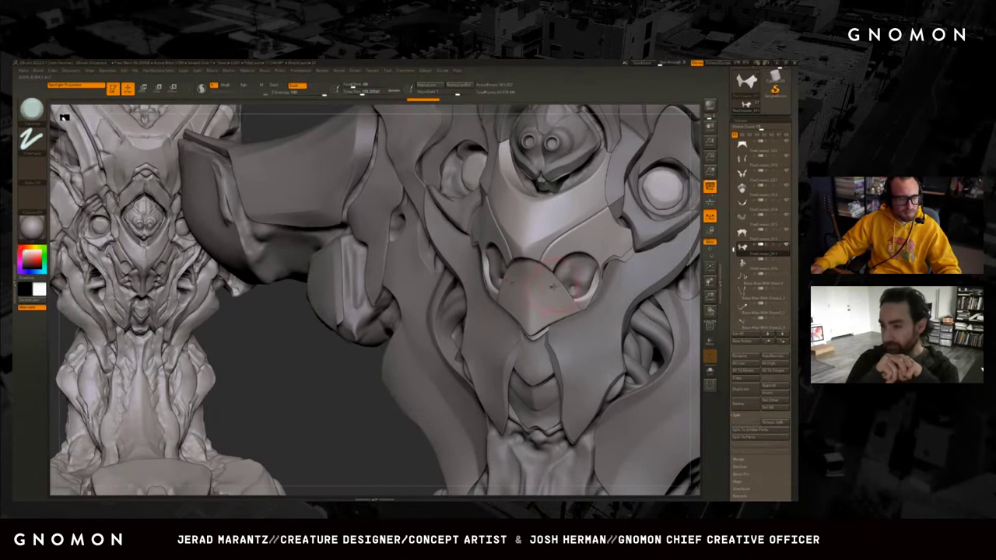
pyautogui.moveTo(556, 285); pyautogui.dragTo(574, 276)
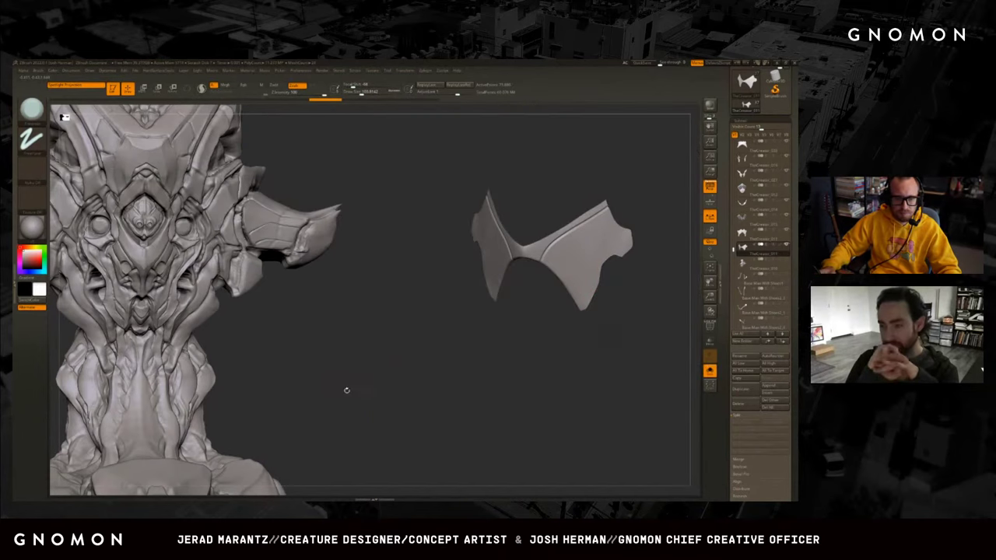
pyautogui.moveTo(342, 417)
pyautogui.keyDown('ctrl'); pyautogui.keyDown('shift'); pyautogui.mouseDown()
pyautogui.moveTo(448, 305)
pyautogui.moveTo(686, 138)
pyautogui.moveTo(661, 189)
pyautogui.mouseUp(); pyautogui.keyUp('shift'); pyautogui.keyUp('ctrl')
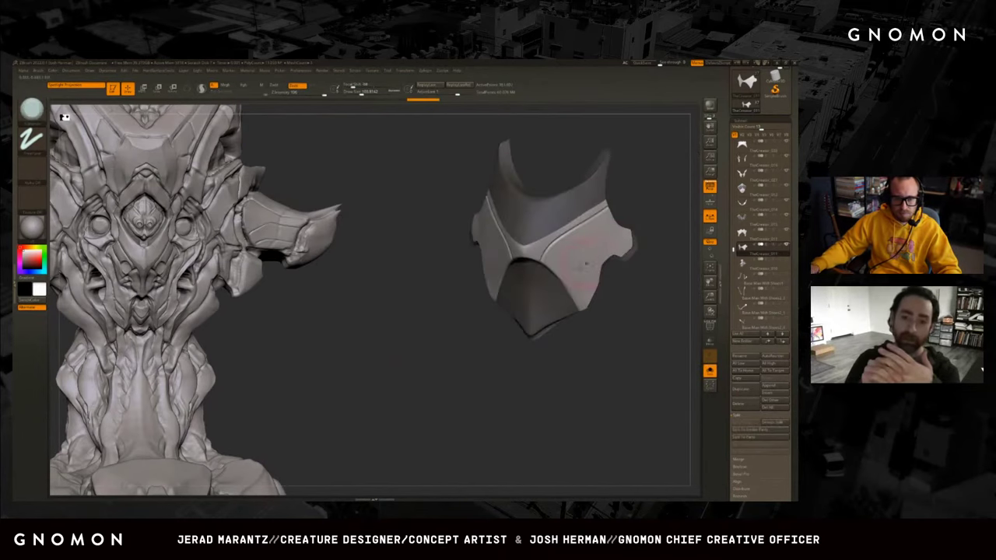
pyautogui.keyDown('ctrl'); pyautogui.keyDown('shift'); pyautogui.click(570, 274); pyautogui.keyUp('shift'); pyautogui.keyUp('ctrl')
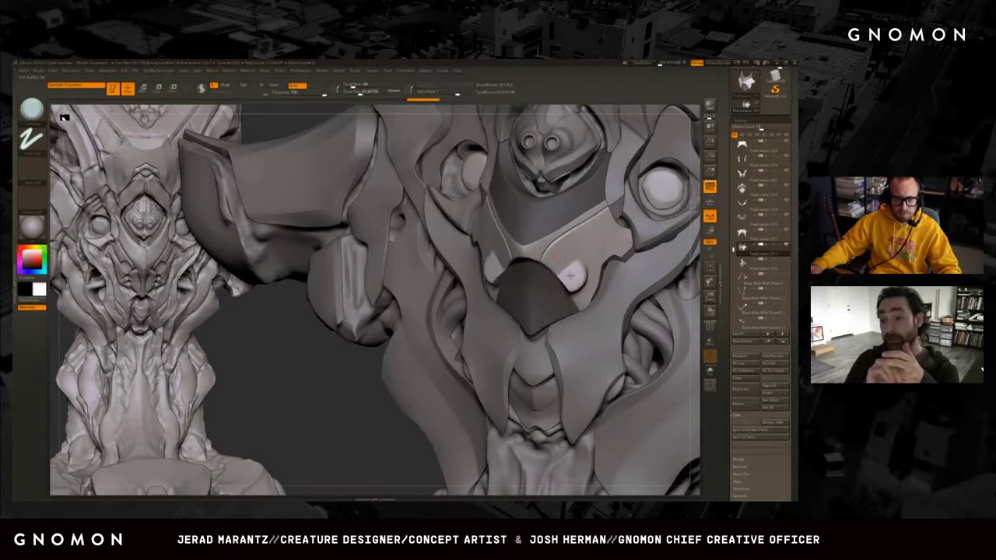
# Try small mirrored circular recesses in the unmasked side panels beside the pointed tip, then isolate the muzzle plate.
pyautogui.moveTo(570, 274); pyautogui.dragTo(571, 274)
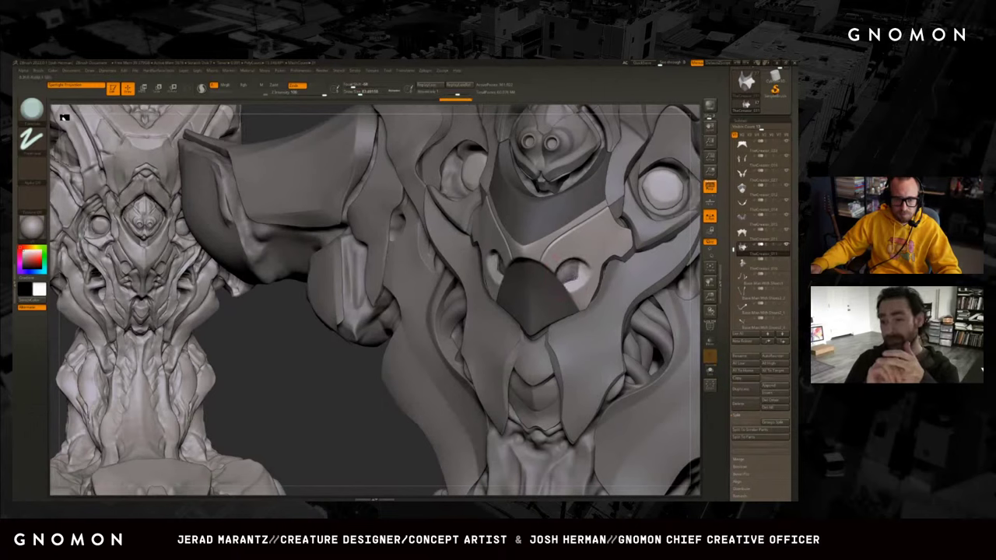
pyautogui.press('s')
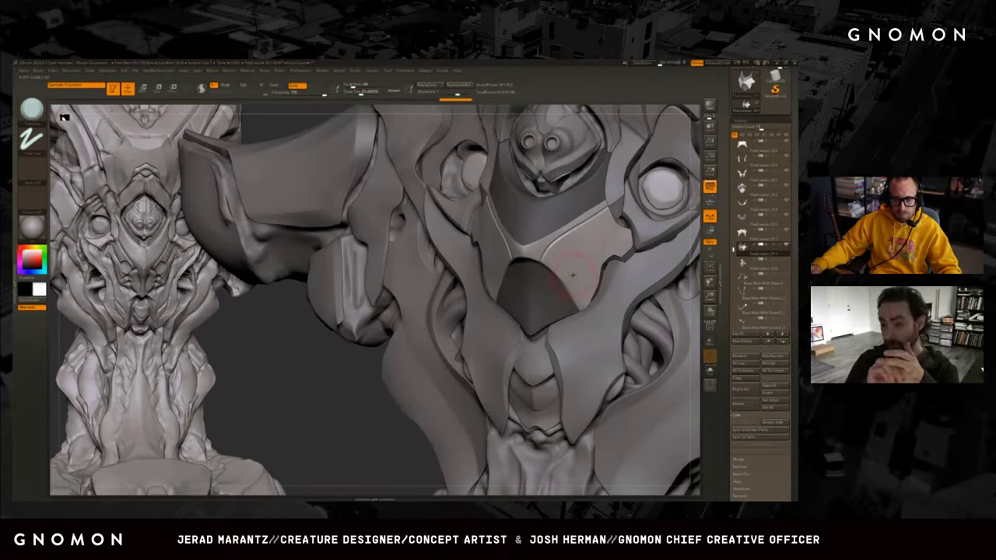
pyautogui.click(571, 274)
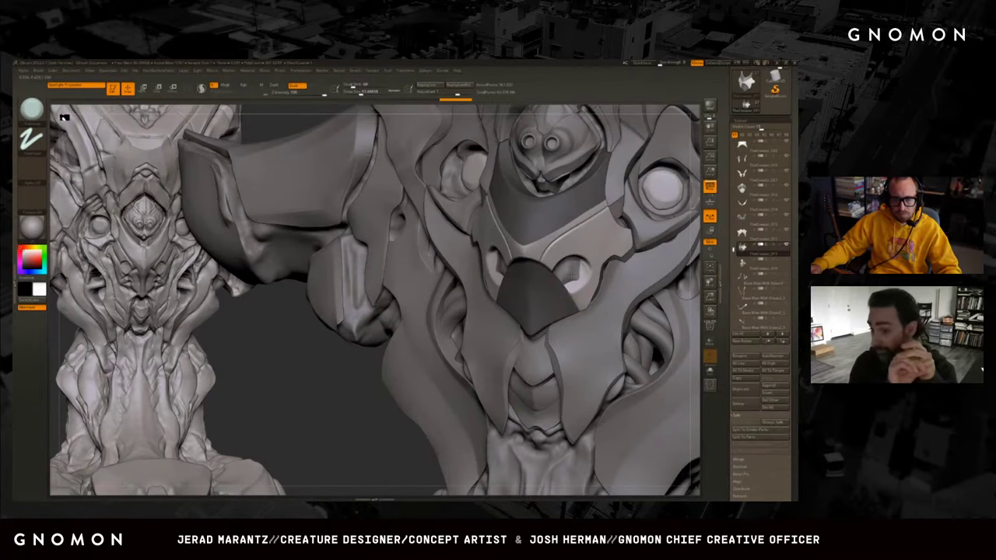
pyautogui.hotkey('shift', 'ctrl', 's')
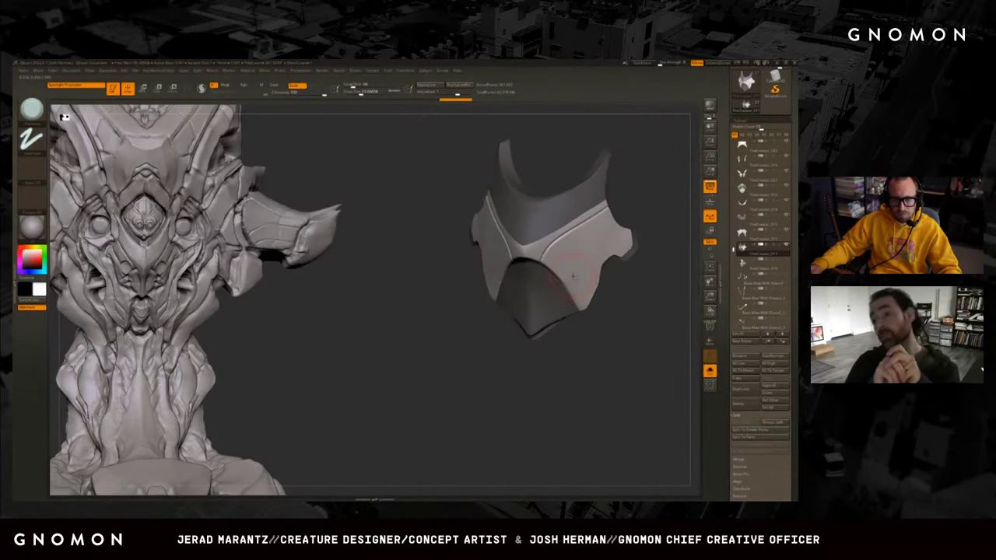
# Switch to a smaller shaping brush and pull the lower corner of each unmasked side panel upward.
pyautogui.moveTo(572, 277)
pyautogui.mouseDown(button='right')
pyautogui.moveTo(615, 268)
pyautogui.moveTo(580, 281)
pyautogui.moveTo(616, 291)
pyautogui.moveTo(580, 291)
pyautogui.mouseUp(button='right')
pyautogui.press('b')
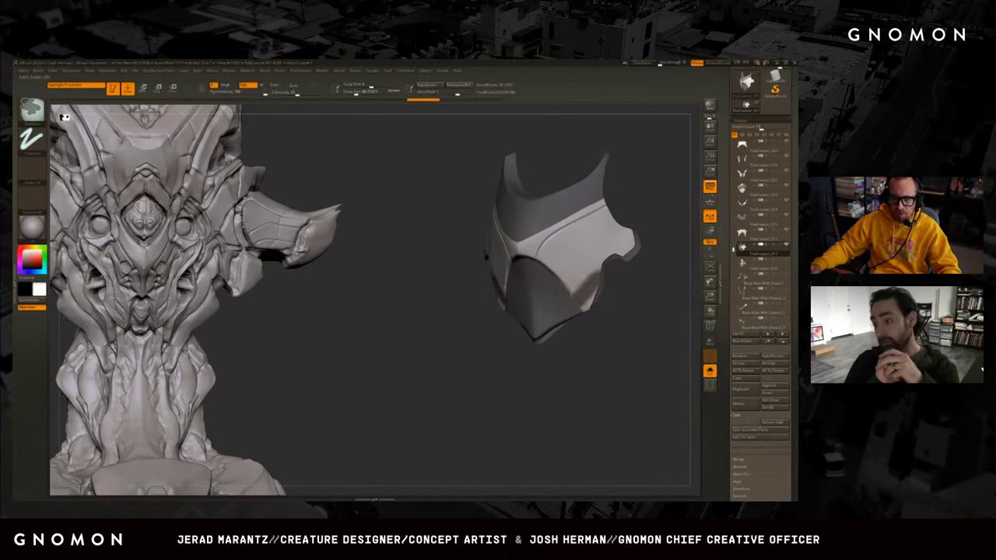
pyautogui.press('[')
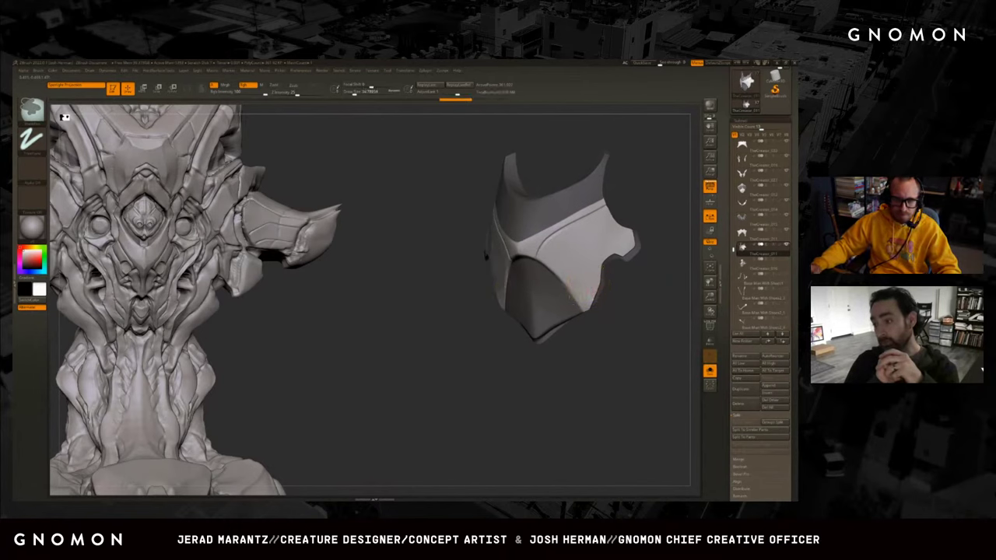
pyautogui.moveTo(582, 310)
pyautogui.keyDown('alt'); pyautogui.mouseDown()
pyautogui.moveTo(609, 293)
pyautogui.moveTo(583, 285)
pyautogui.mouseUp(); pyautogui.keyUp('alt')
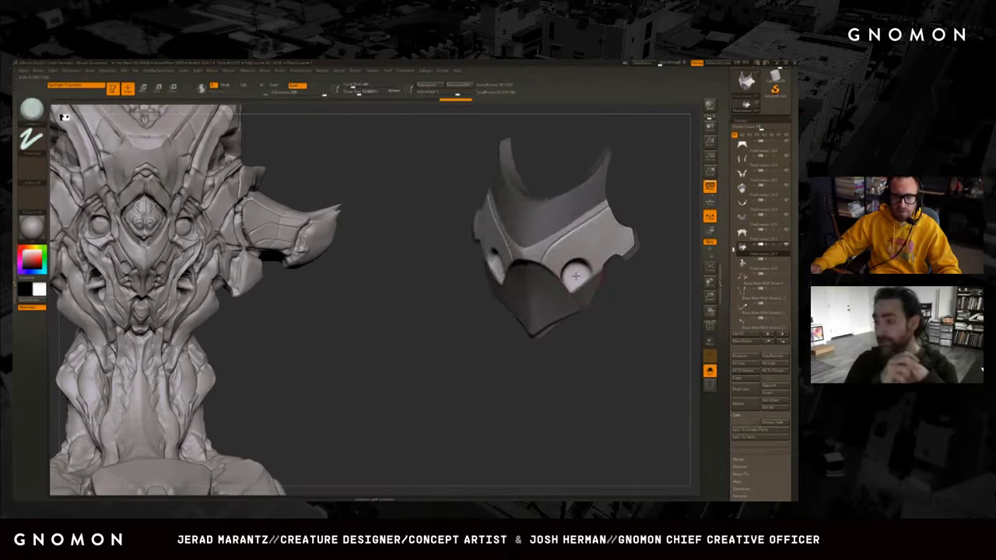
# Compare trial strokes on the reshaped side panels and keep a mirrored circular recess at each panel's lower end.
pyautogui.hotkey('ctrl', 'z')
pyautogui.hotkey('ctrl', 'z')
pyautogui.hotkey('ctrl', 'shift', 'z')
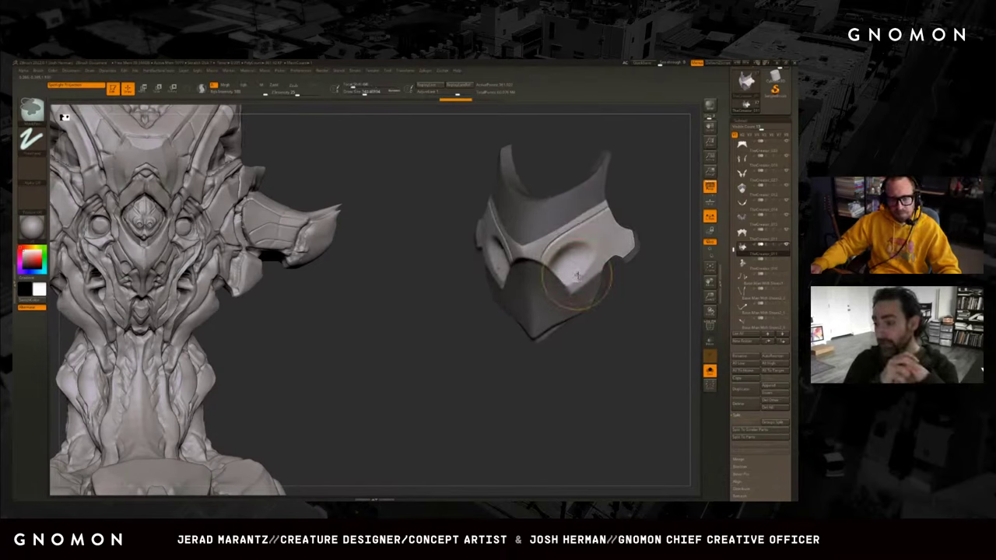
pyautogui.hotkey('ctrl', 'z')
pyautogui.hotkey('ctrl', 'shift', 'z')
pyautogui.hotkey('ctrl', 'z')
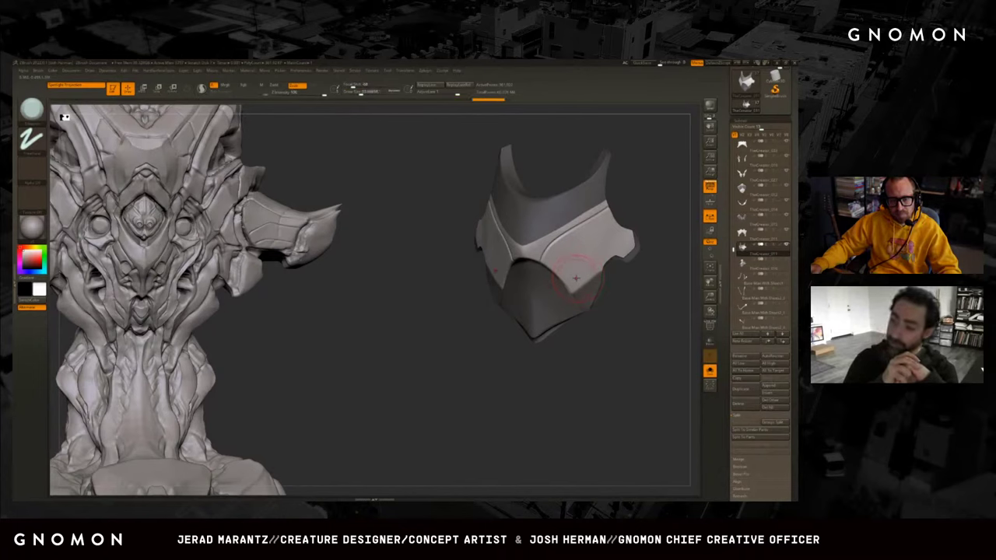
pyautogui.hotkey('ctrl', 'shift', 'z')
pyautogui.hotkey('ctrl', 'z')
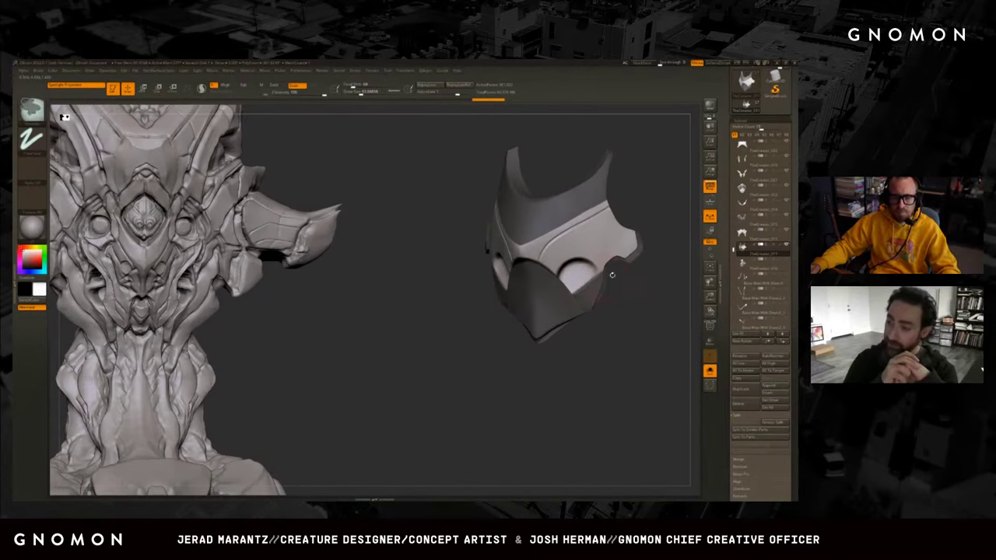
# Choose a fine groove-carving brush and test short cuts at the rim of the circular recess.
pyautogui.press('b')
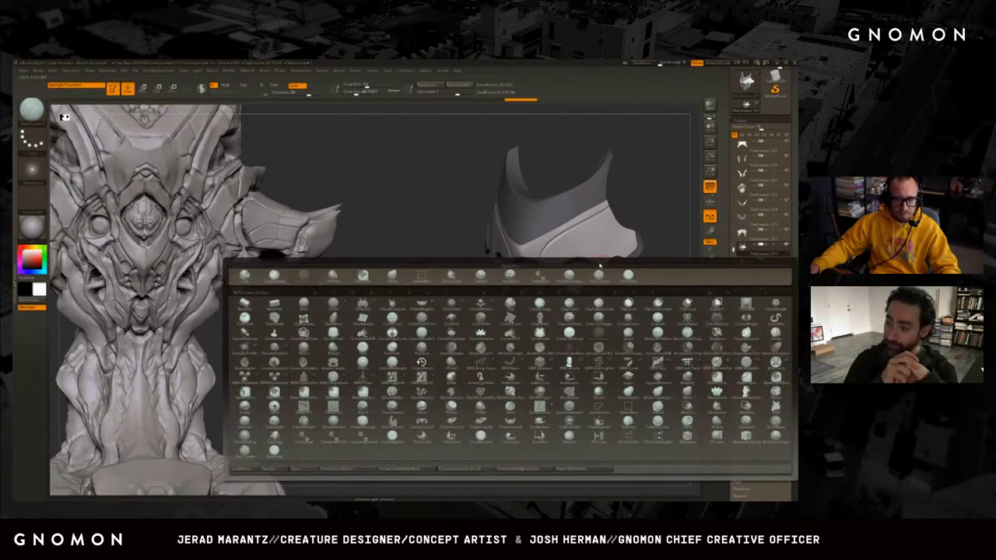
pyautogui.click(598, 274)
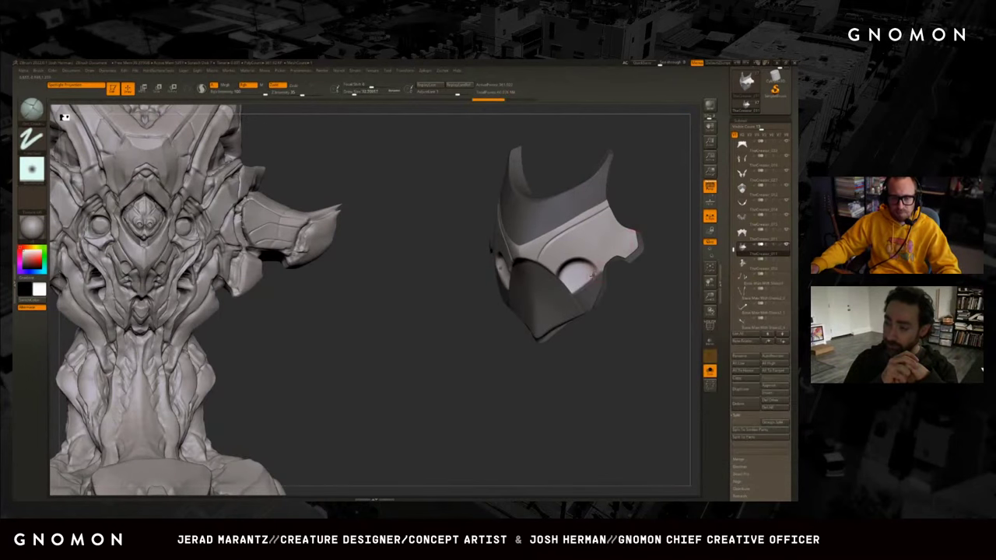
pyautogui.click(606, 284)
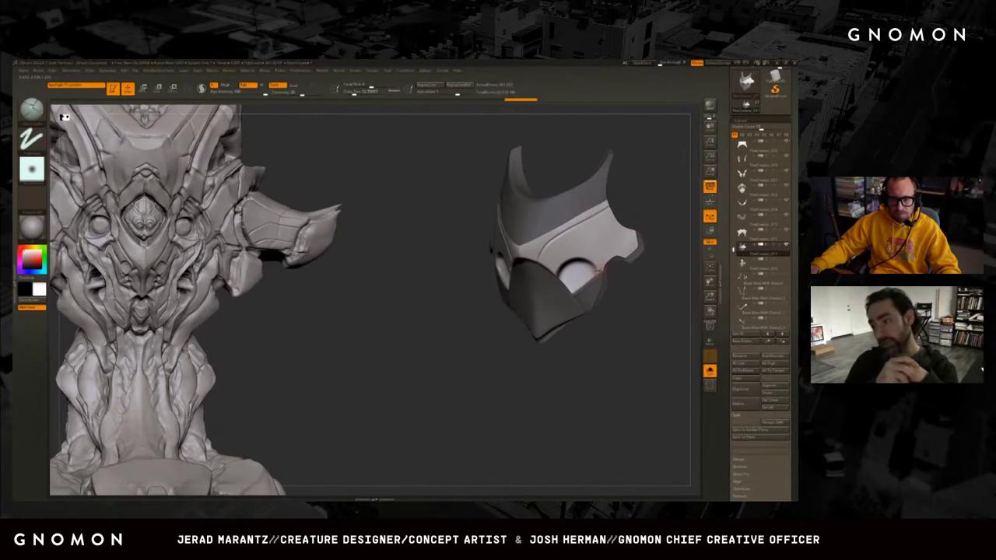
pyautogui.hotkey('ctrl', 'z')
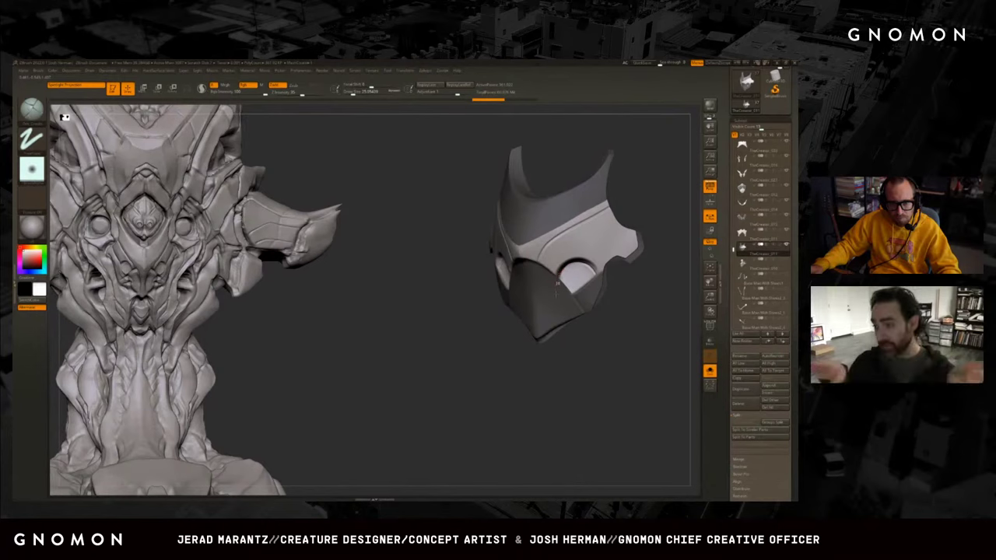
pyautogui.hotkey('ctrl', 'shift', 'z')
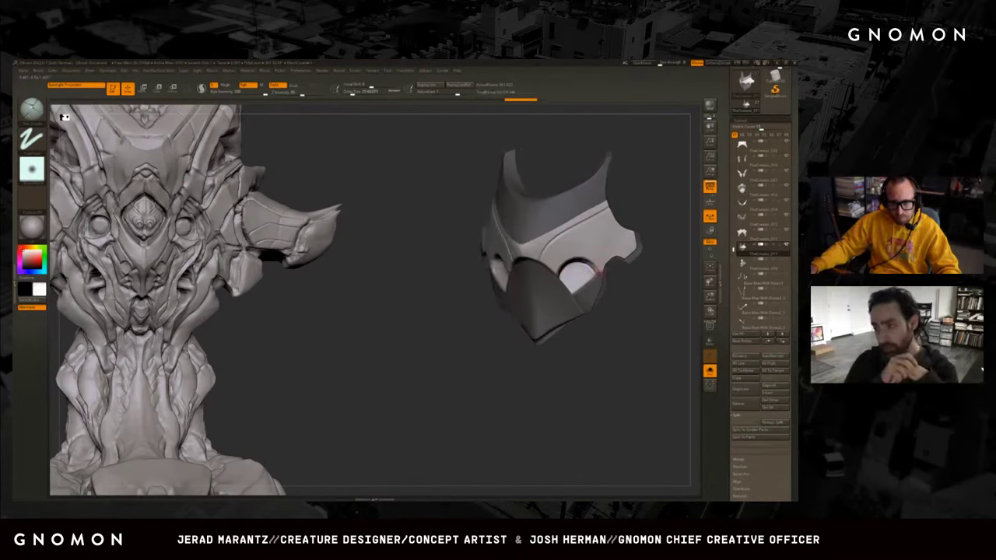
# Clear the mask, carve a thin groove along each side panel's outer notch, and bring back the full model.
pyautogui.hotkey('ctrl', 'shift', 'z')
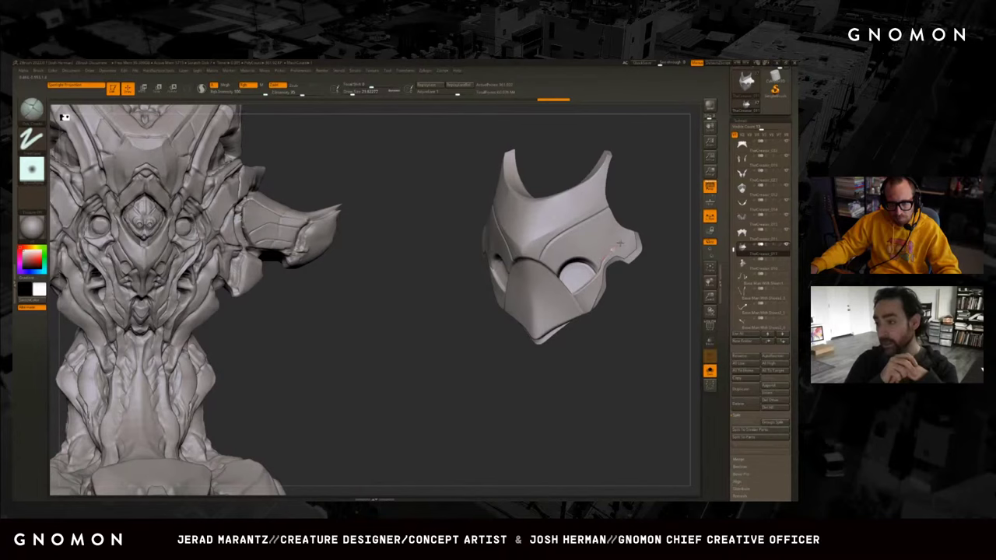
pyautogui.hotkey('ctrl', 'z')
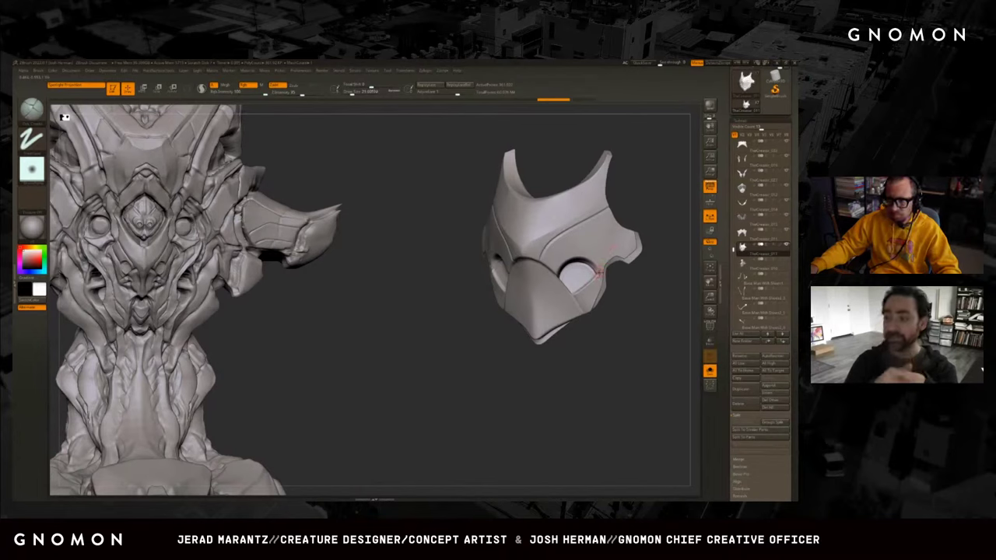
pyautogui.press('s')
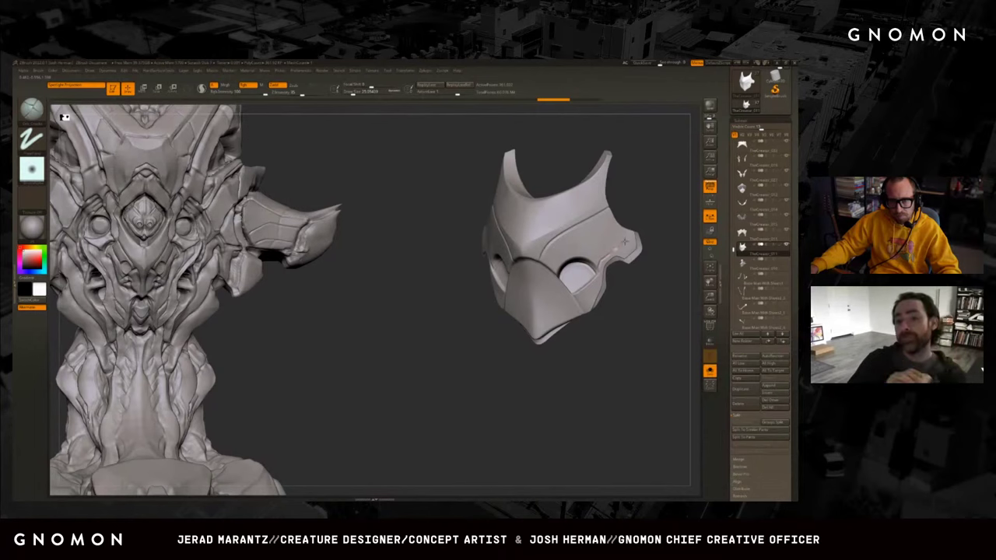
pyautogui.hotkey('shift', 'alt', 's')
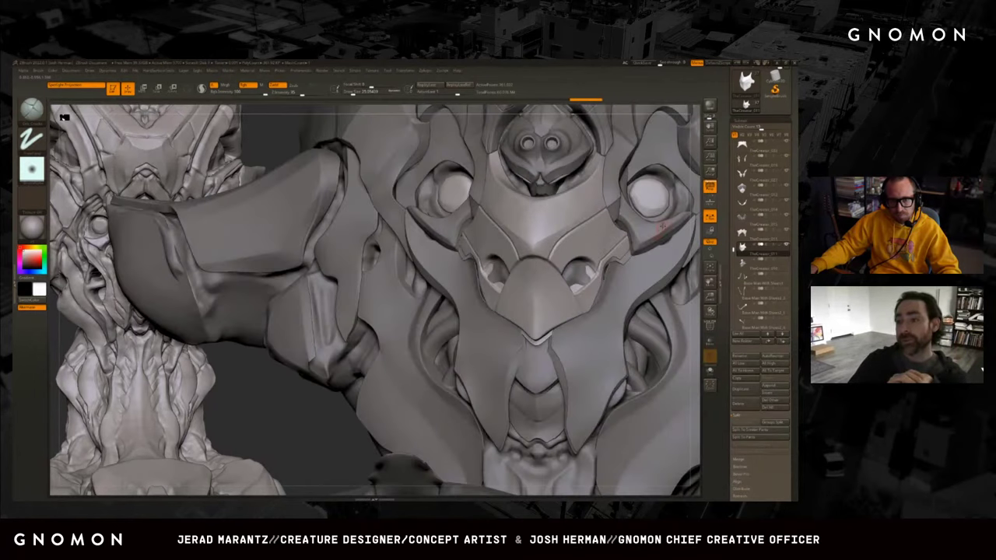
# Reselect the muzzle plate with a different sculpting brush and refine the floor and lower rim of its circular recess.
pyautogui.moveTo(436, 256); pyautogui.dragTo(518, 277)
pyautogui.press('shift')
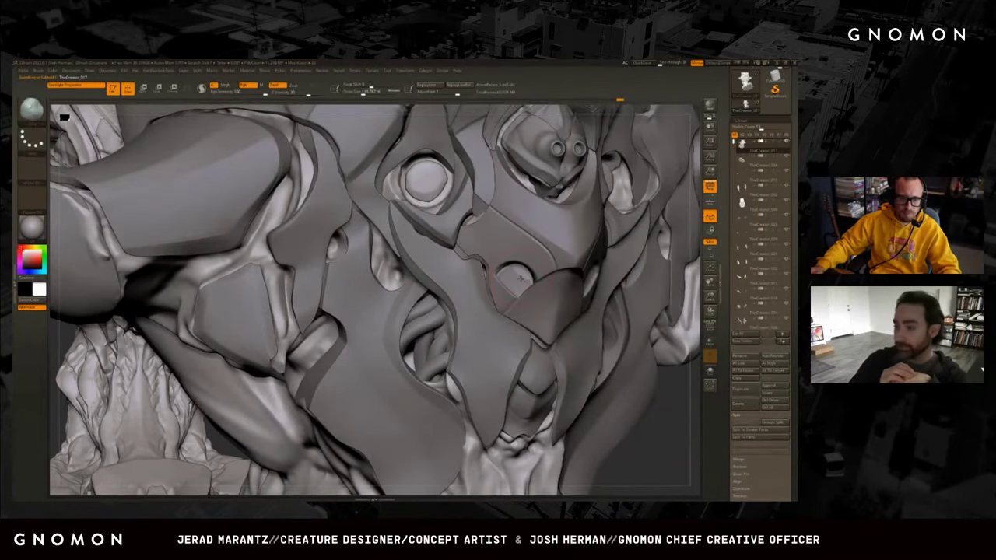
pyautogui.keyDown('shift'); pyautogui.moveTo(482, 234); pyautogui.dragTo(483, 206); pyautogui.keyUp('shift')
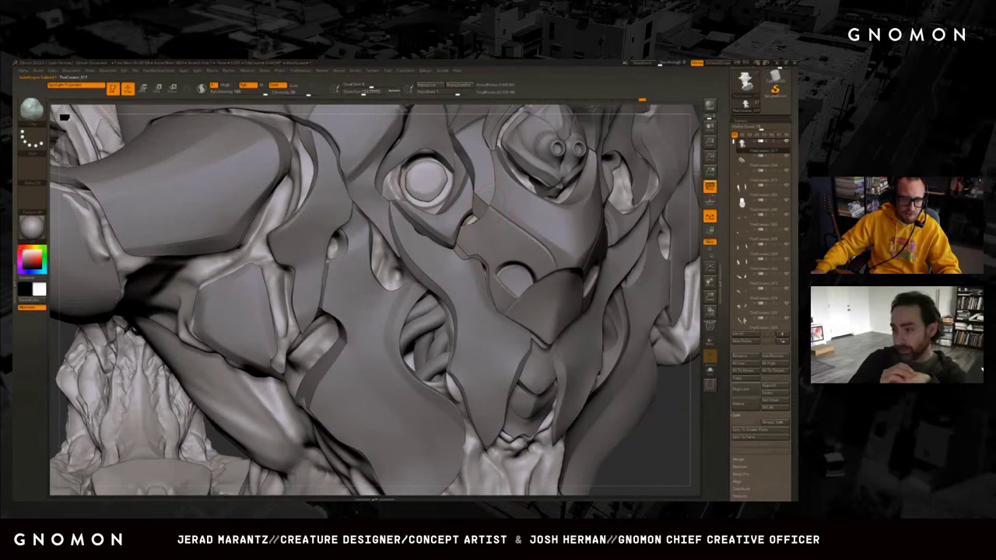
pyautogui.press('b')
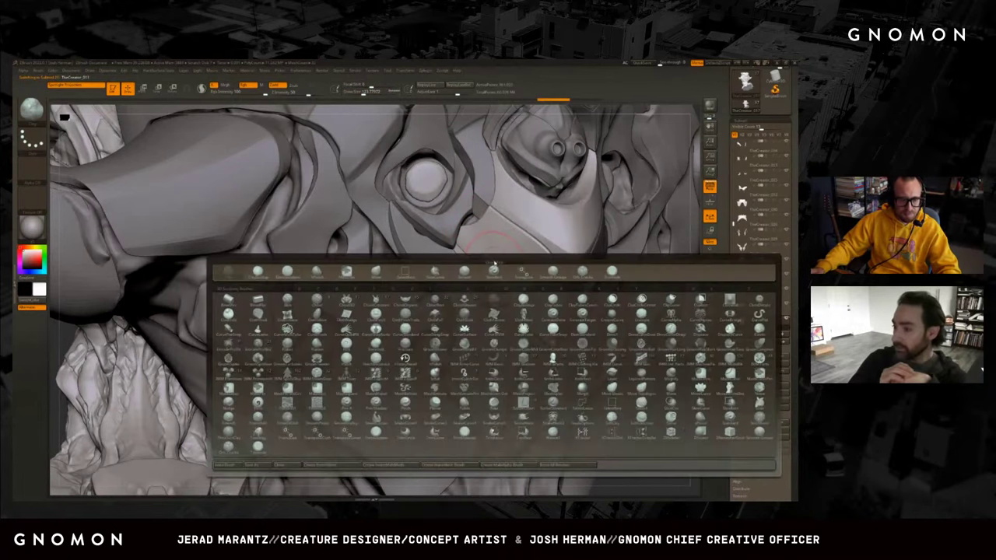
pyautogui.press('c')
pyautogui.press('b')
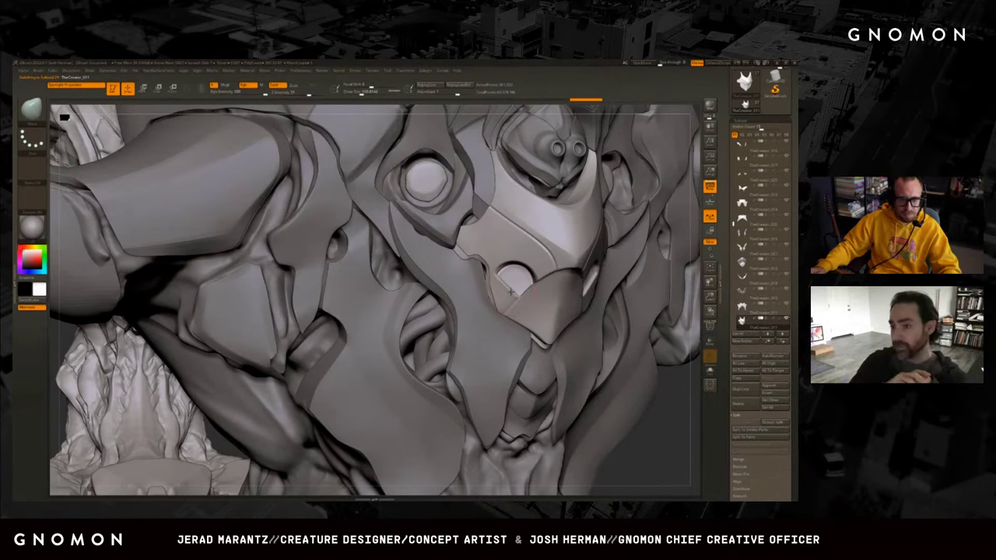
pyautogui.moveTo(510, 287); pyautogui.dragTo(512, 274)
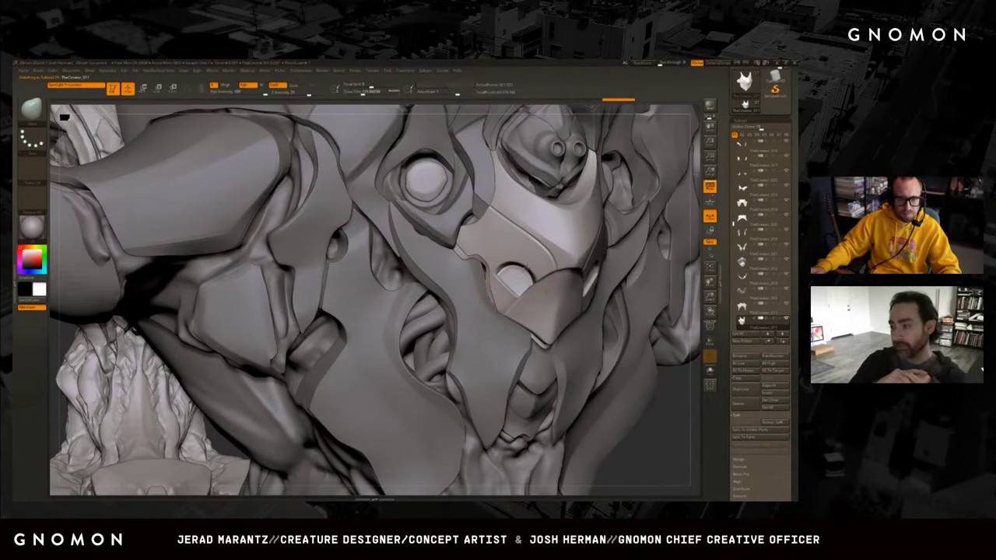
# Carve stacked short mirrored grooves across the muzzle plate's pointed tip, working both isolated and with the full model.
pyautogui.press('f')
pyautogui.moveTo(660, 318)
pyautogui.mouseDown()
pyautogui.moveTo(580, 313)
pyautogui.moveTo(418, 363)
pyautogui.moveTo(529, 272)
pyautogui.mouseUp()
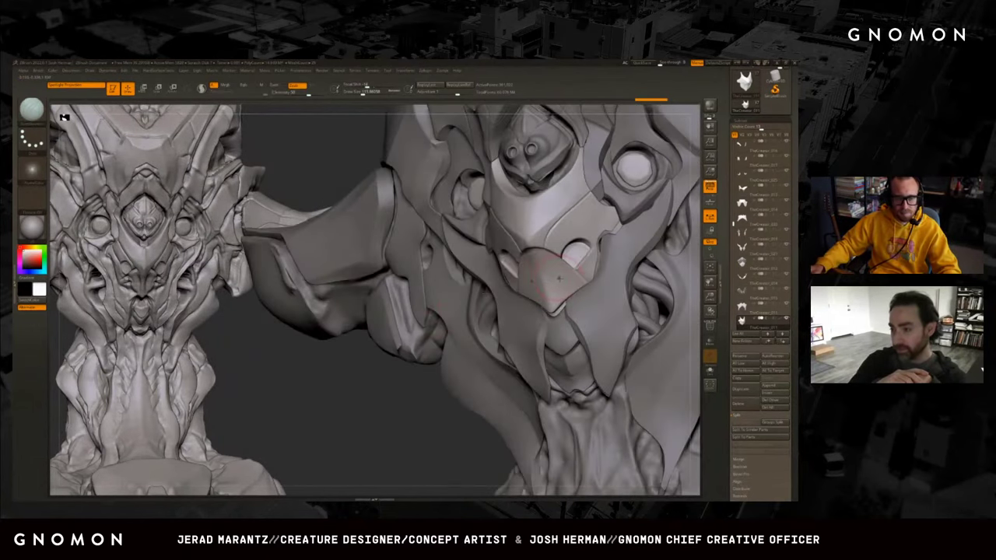
pyautogui.press('b')
pyautogui.click(560, 270)
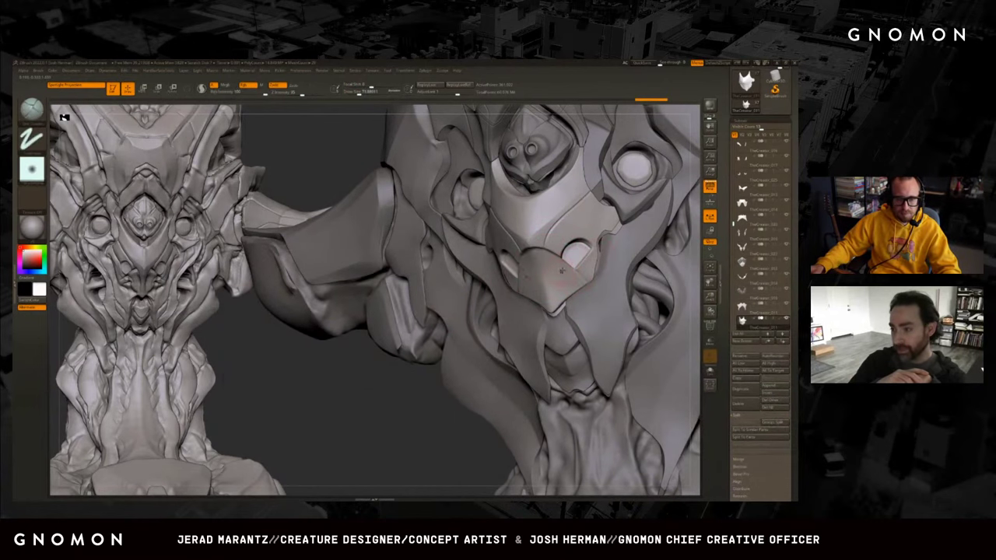
pyautogui.moveTo(342, 420); pyautogui.dragTo(344, 444)
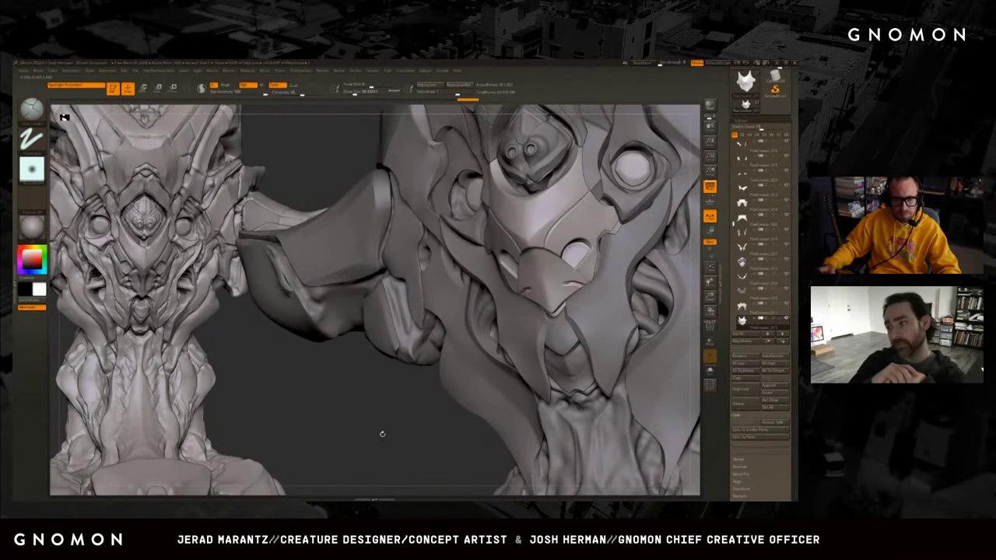
pyautogui.moveTo(380, 431); pyautogui.dragTo(366, 436)
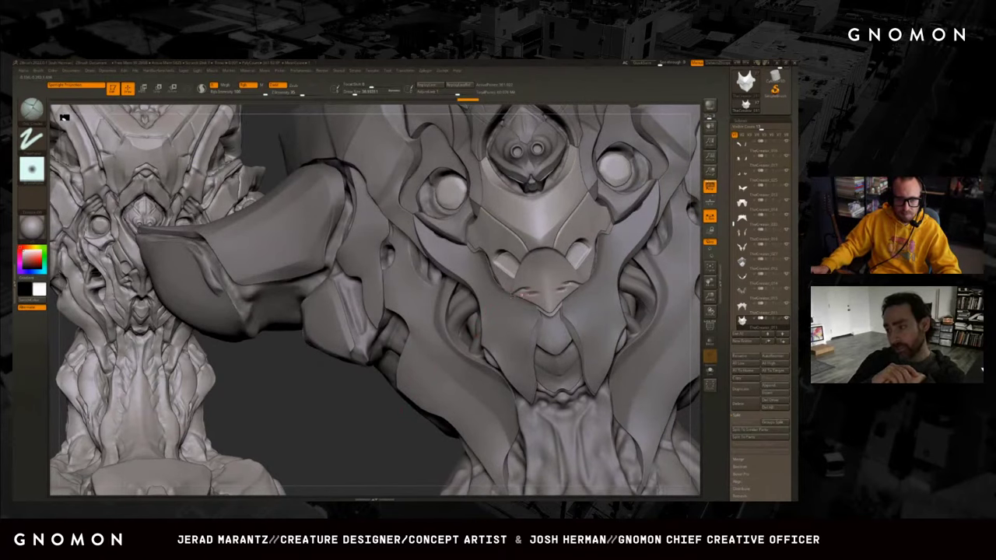
pyautogui.hotkey('ctrl', 'shift', 's')
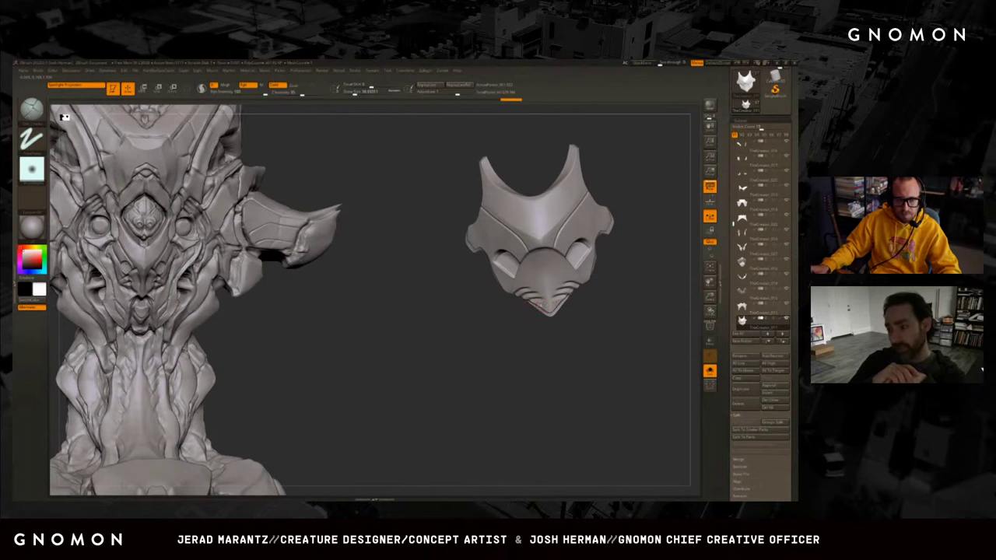
pyautogui.hotkey('ctrl', 'shift', 's')
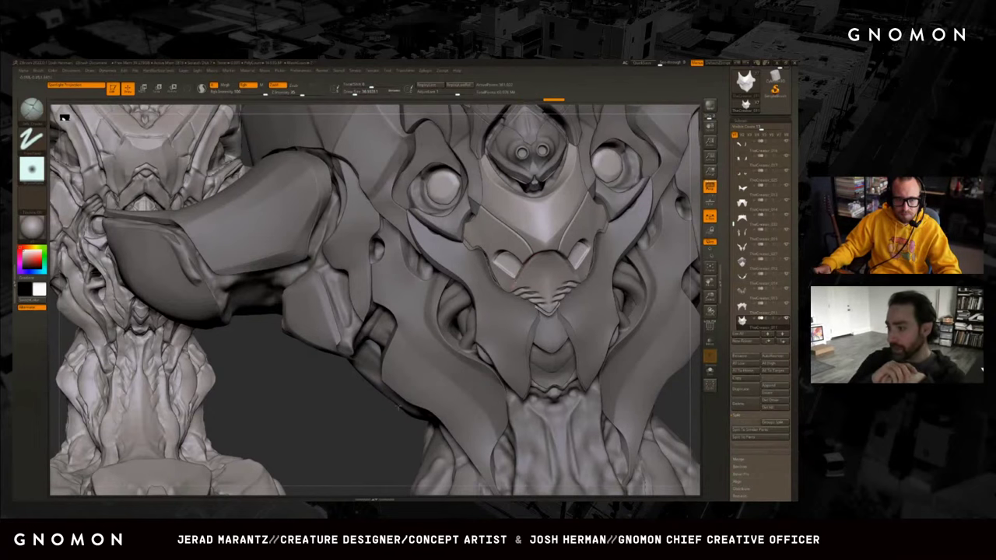
# Isolate the muzzle plate and refine the seam along the arched edge of its pointed tip.
pyautogui.moveTo(498, 265); pyautogui.dragTo(526, 266)
pyautogui.hotkey('ctrl', 'shift', 's')
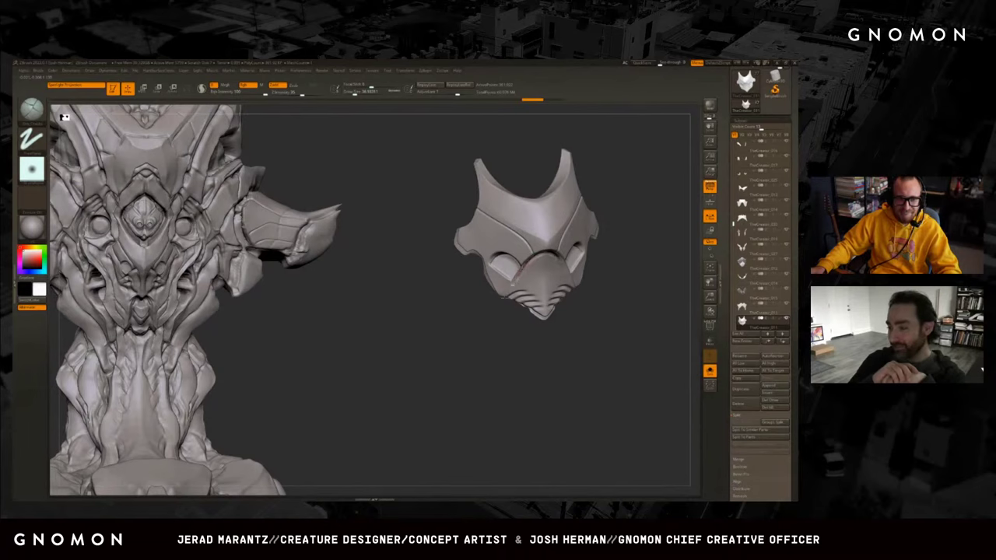
pyautogui.moveTo(510, 288); pyautogui.dragTo(544, 253)
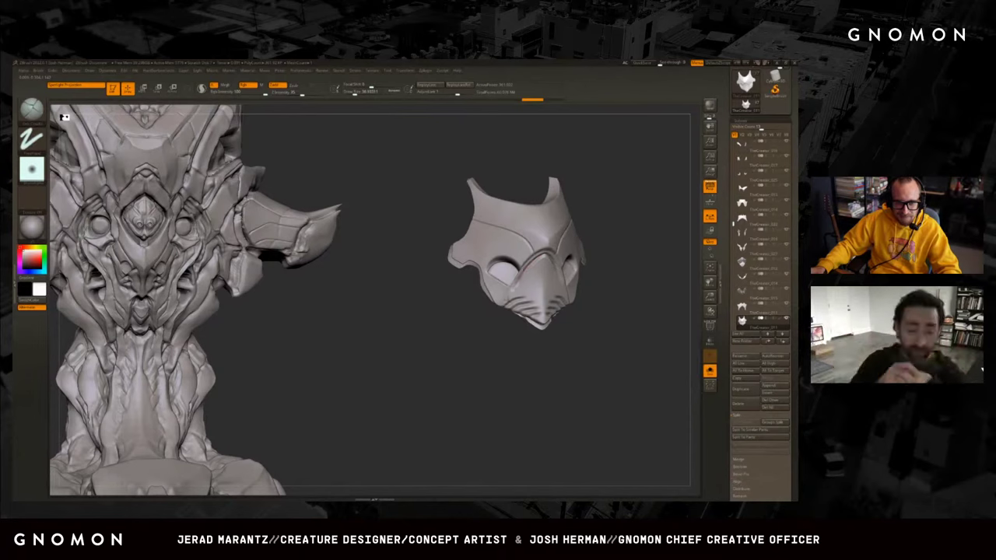
pyautogui.scroll(5, 508, 252)
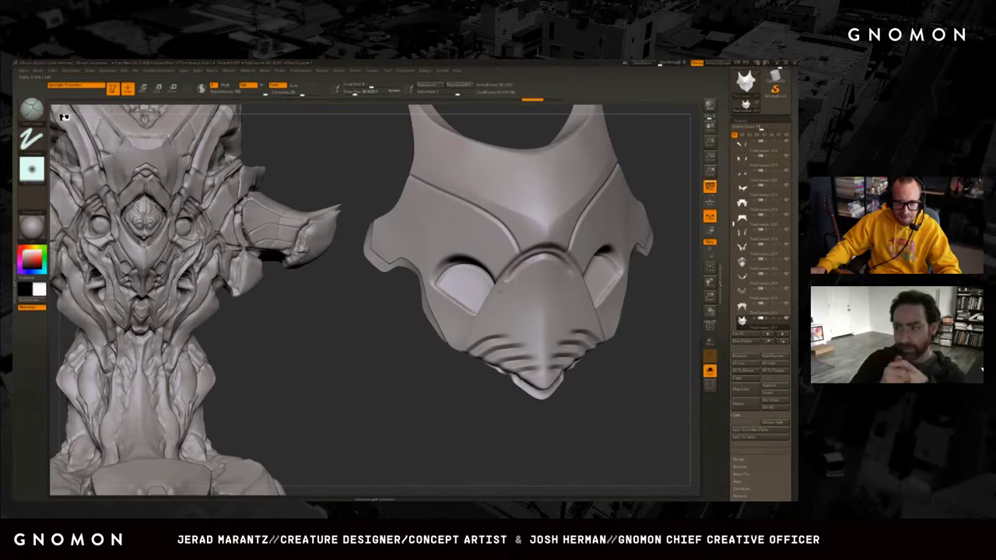
pyautogui.moveTo(471, 342); pyautogui.dragTo(544, 257, button='right')
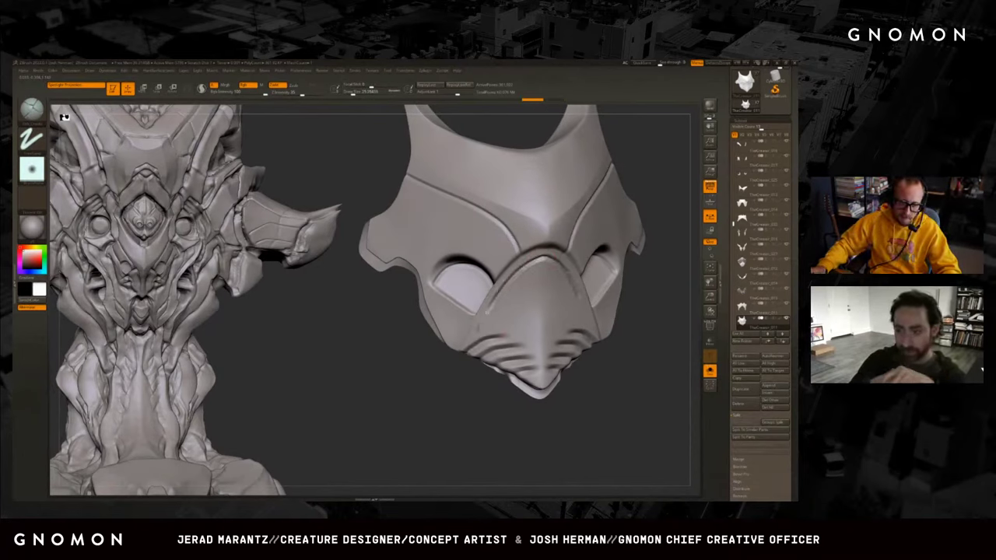
pyautogui.moveTo(466, 362); pyautogui.dragTo(440, 393, button='right')
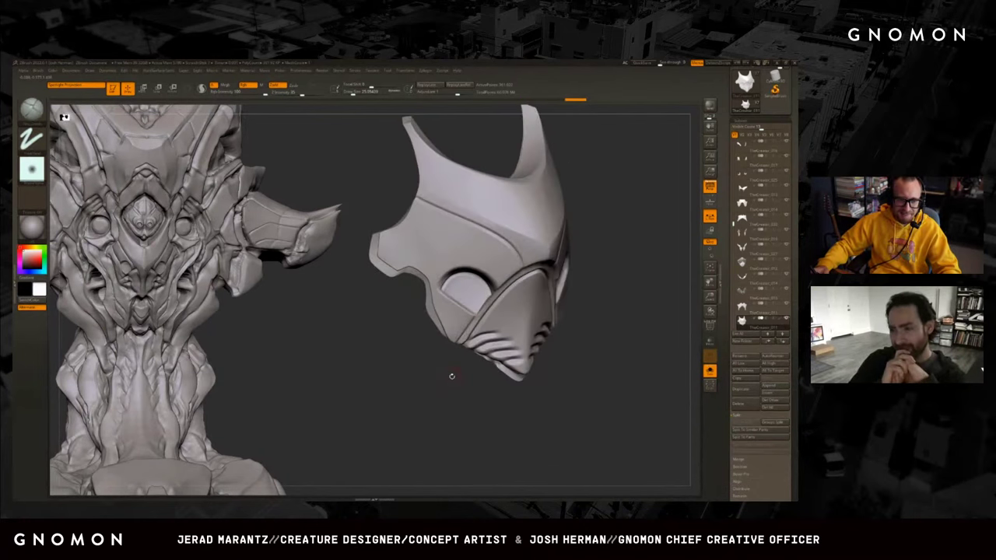
# Bring back the full model and select the paired cheek plates flanking the muzzle.
pyautogui.hotkey('shift', 'ctrl', 's')
pyautogui.moveTo(675, 451); pyautogui.dragTo(626, 393, button='right')
pyautogui.keyDown('alt'); pyautogui.click(490, 323); pyautogui.keyUp('alt')
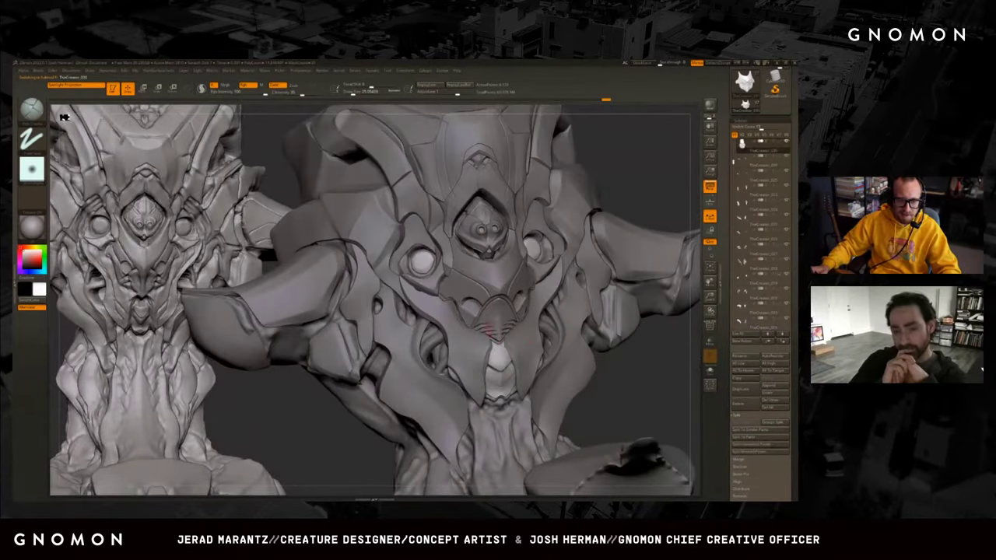
pyautogui.keyDown('alt'); pyautogui.click(491, 323); pyautogui.keyUp('alt')
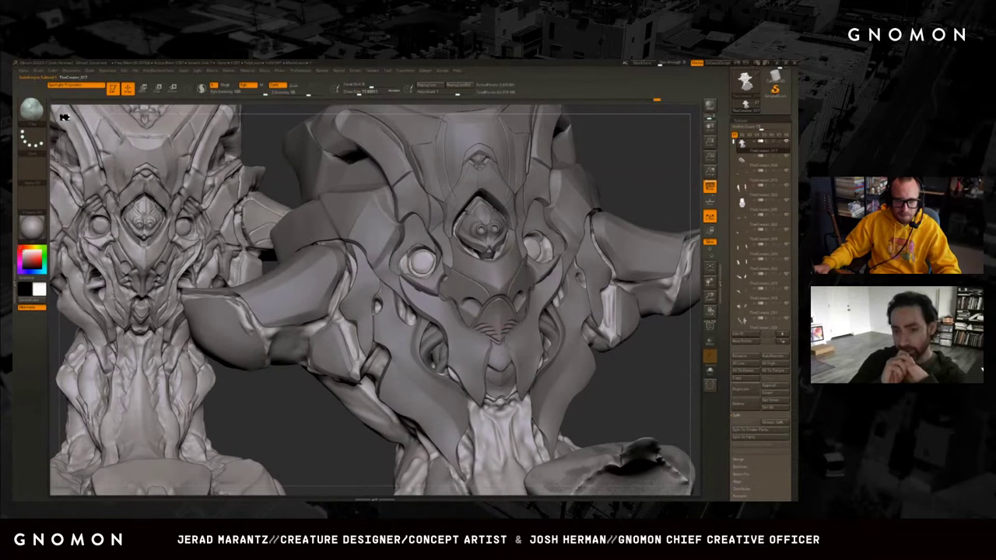
pyautogui.moveTo(490, 328); pyautogui.dragTo(530, 311)
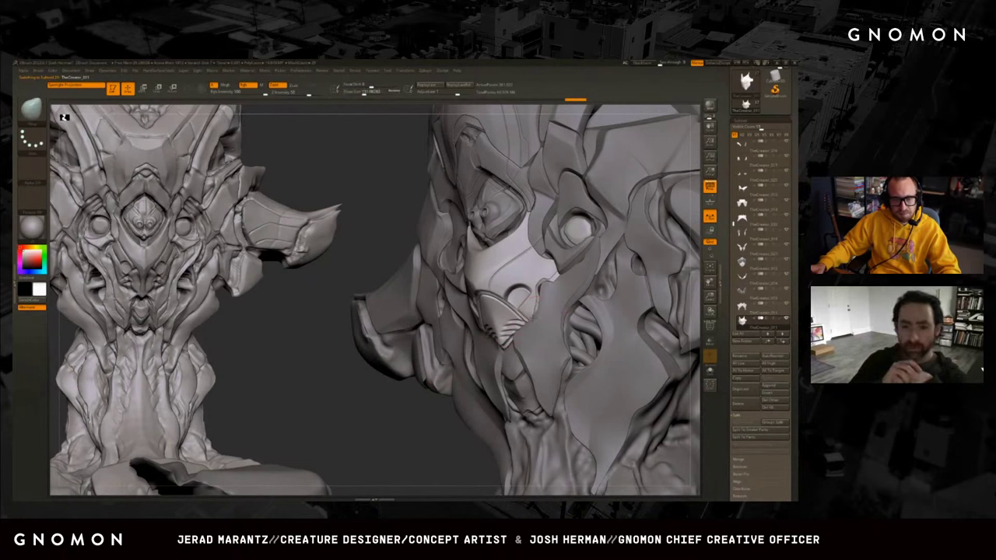
pyautogui.keyDown('alt'); pyautogui.click(537, 312); pyautogui.keyUp('alt')
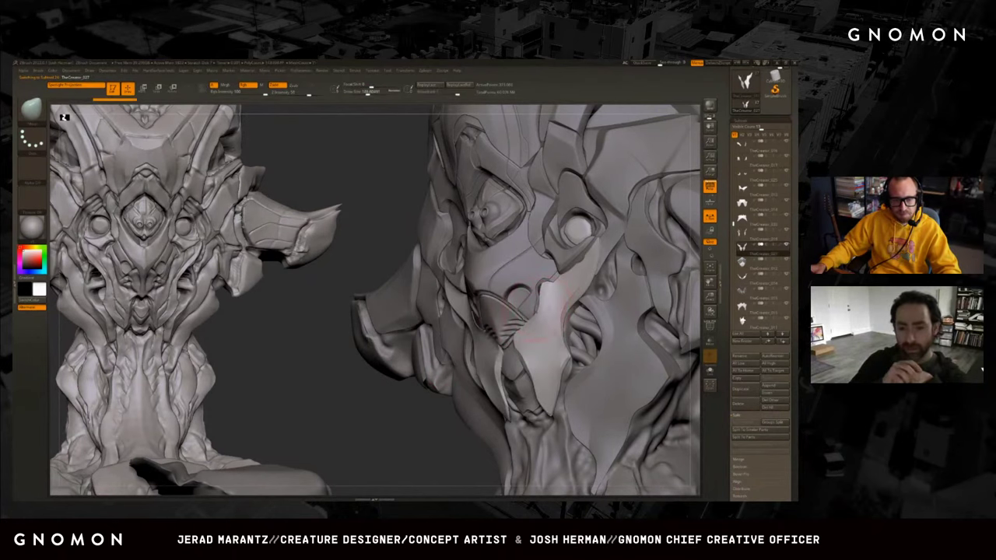
pyautogui.moveTo(542, 307); pyautogui.dragTo(534, 325)
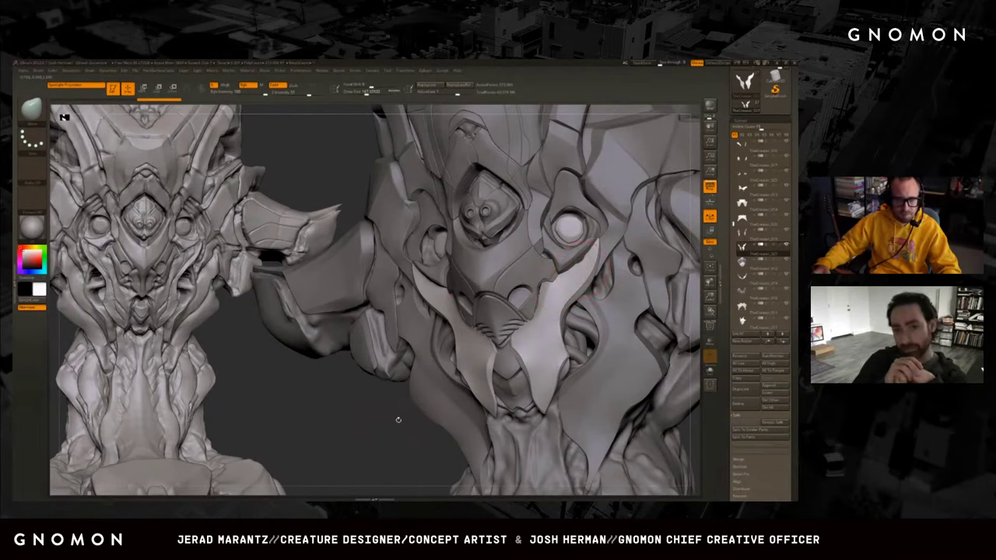
# Switch sculpting brushes and adjust the cheek plates' upper inner edge beside the muzzle's circular recess.
pyautogui.moveTo(397, 421)
pyautogui.mouseDown()
pyautogui.moveTo(420, 424)
pyautogui.moveTo(539, 312)
pyautogui.moveTo(405, 368)
pyautogui.mouseUp()
pyautogui.press('b')
pyautogui.press('b')
pyautogui.press('s')
pyautogui.press('t')
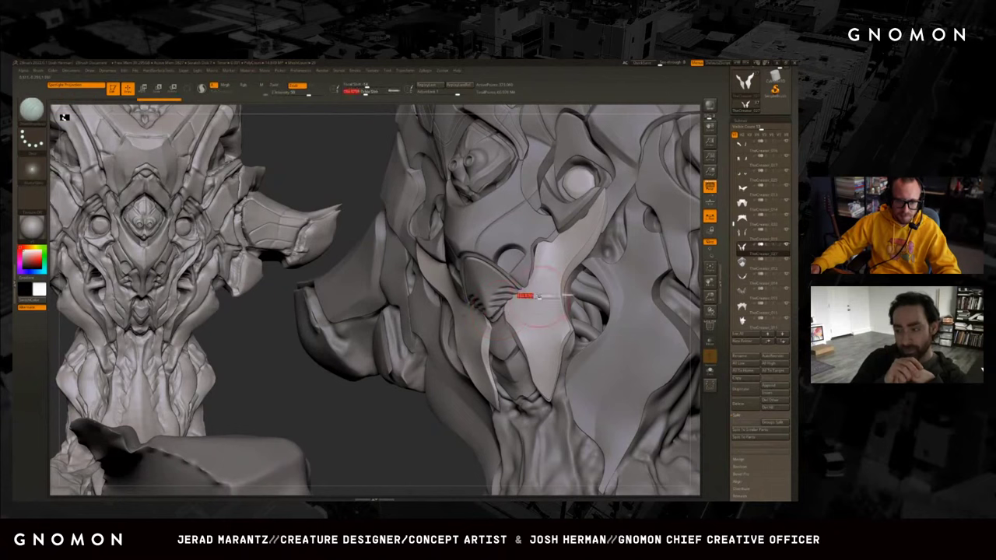
pyautogui.press('b')
pyautogui.press('c')
pyautogui.press('b')
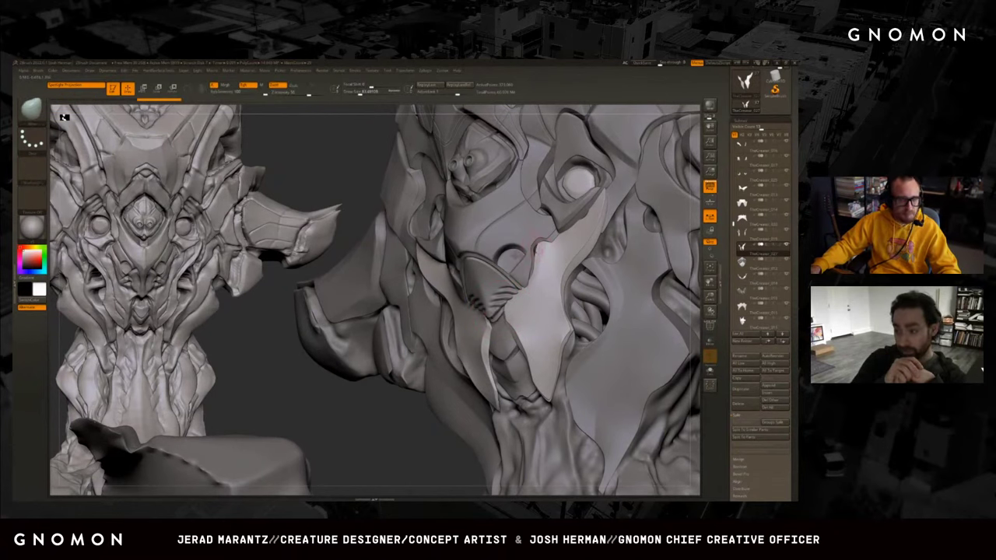
pyautogui.moveTo(367, 412); pyautogui.dragTo(420, 373)
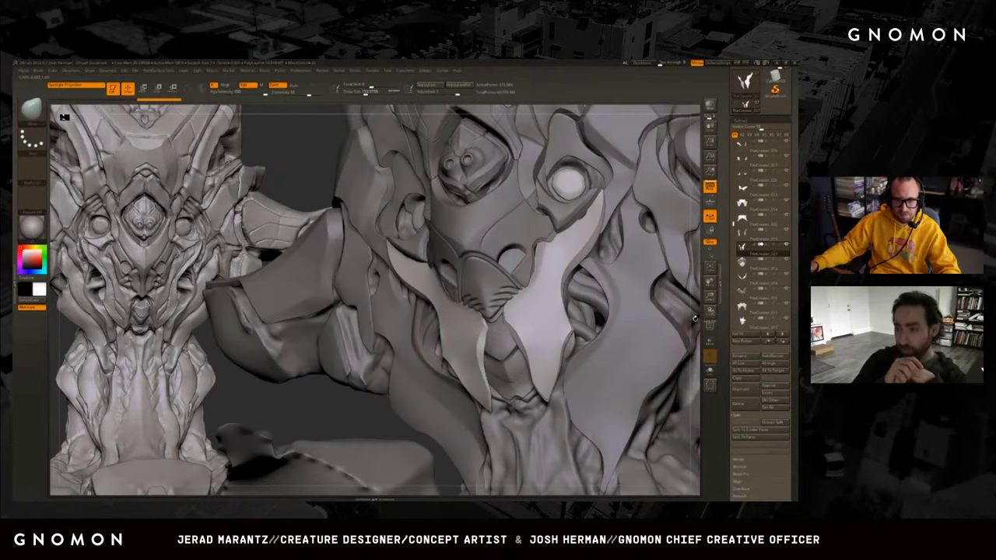
pyautogui.moveTo(695, 319); pyautogui.dragTo(538, 267)
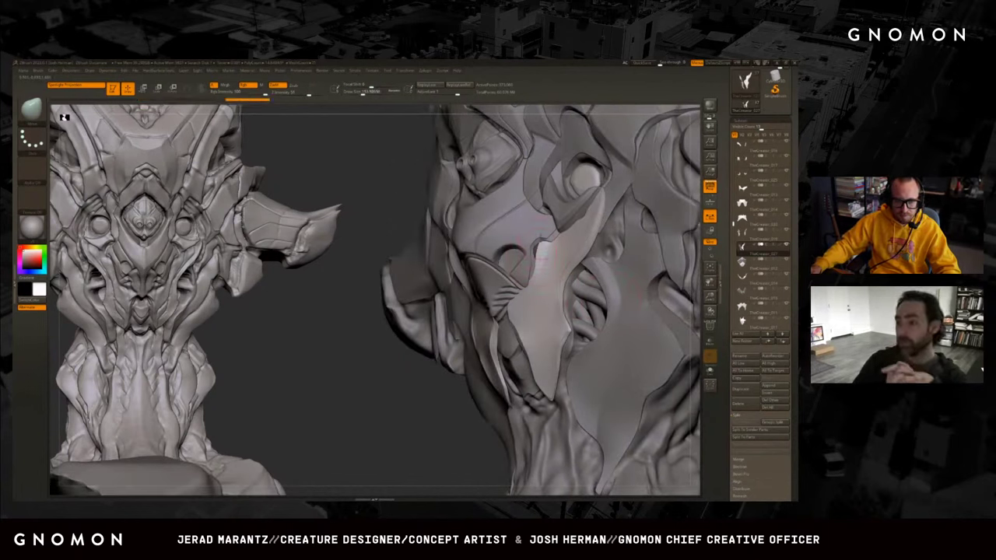
pyautogui.moveTo(389, 406); pyautogui.dragTo(392, 400)
# Isolate the cheek plates, carve a thin groove along their inner edge with a groove-carving brush, and show the full model again.
pyautogui.press('b')
pyautogui.click(476, 295)
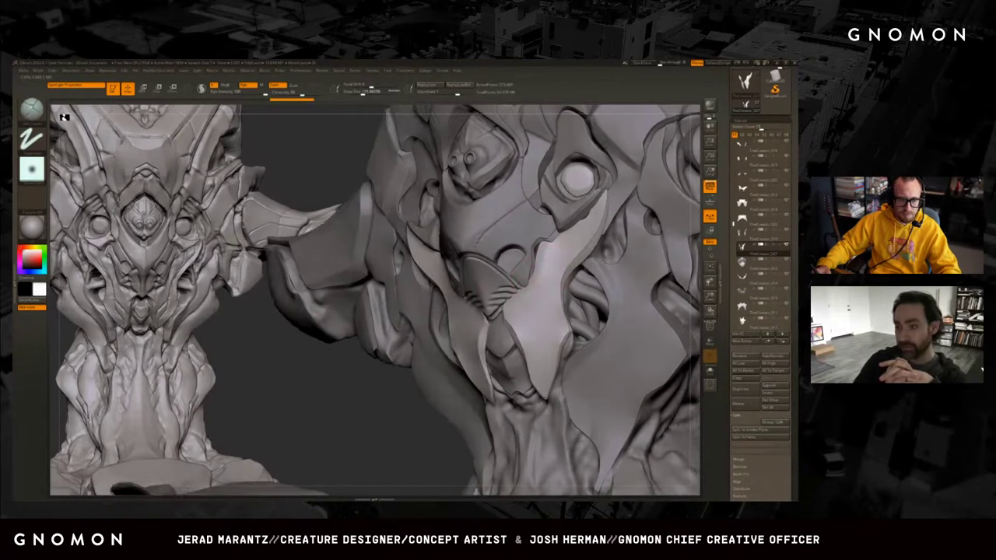
pyautogui.keyDown('ctrl'); pyautogui.keyDown('shift'); pyautogui.click(548, 260); pyautogui.keyUp('shift'); pyautogui.keyUp('ctrl')
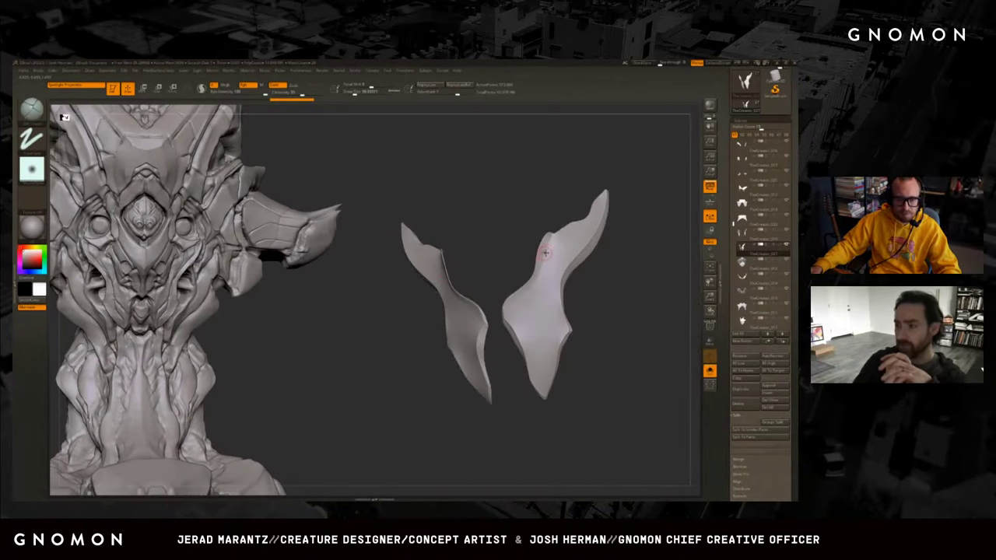
pyautogui.hotkey('ctrl', 'shift')
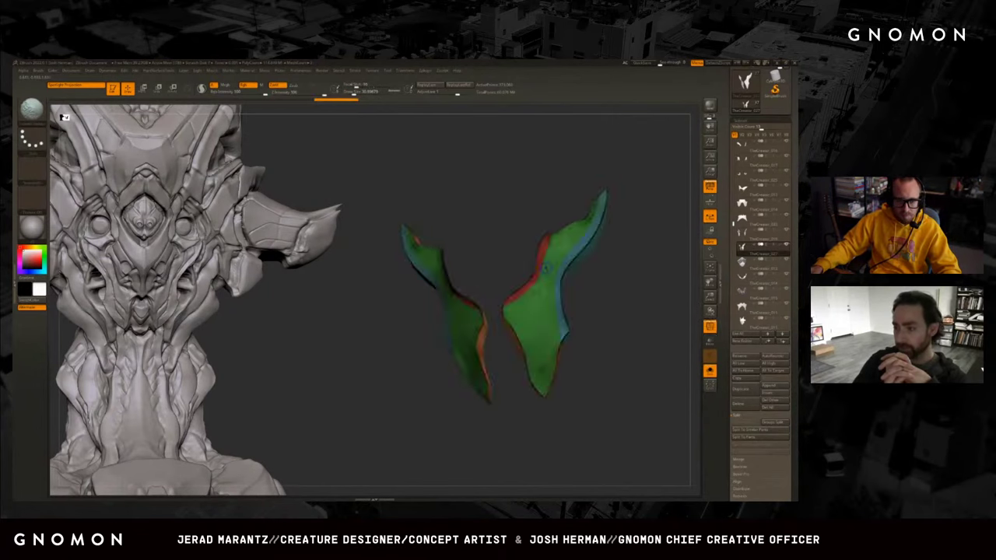
pyautogui.keyDown('ctrl'); pyautogui.keyDown('shift'); pyautogui.click(549, 252); pyautogui.keyUp('shift'); pyautogui.keyUp('ctrl')
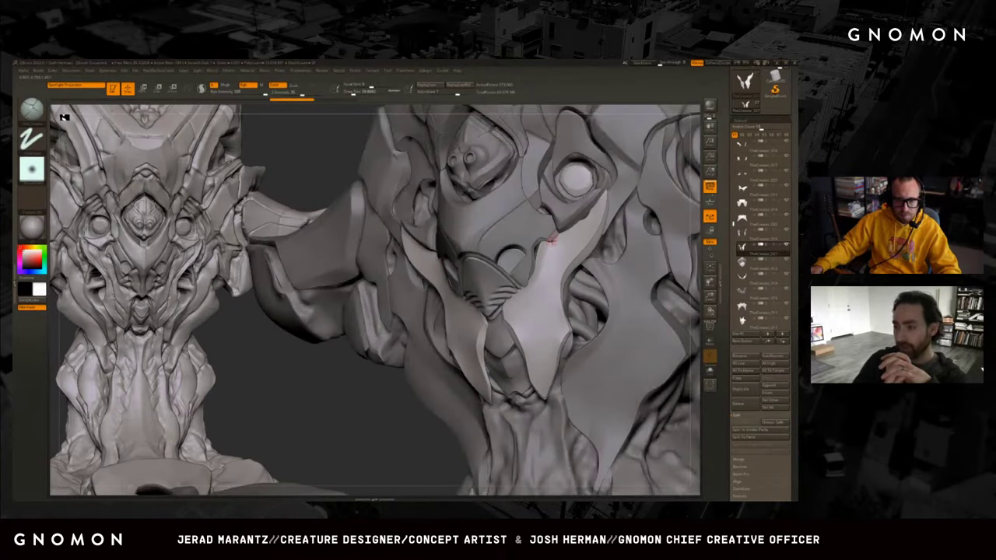
pyautogui.keyDown('ctrl'); pyautogui.keyDown('shift'); pyautogui.click(551, 240); pyautogui.keyUp('shift'); pyautogui.keyUp('ctrl')
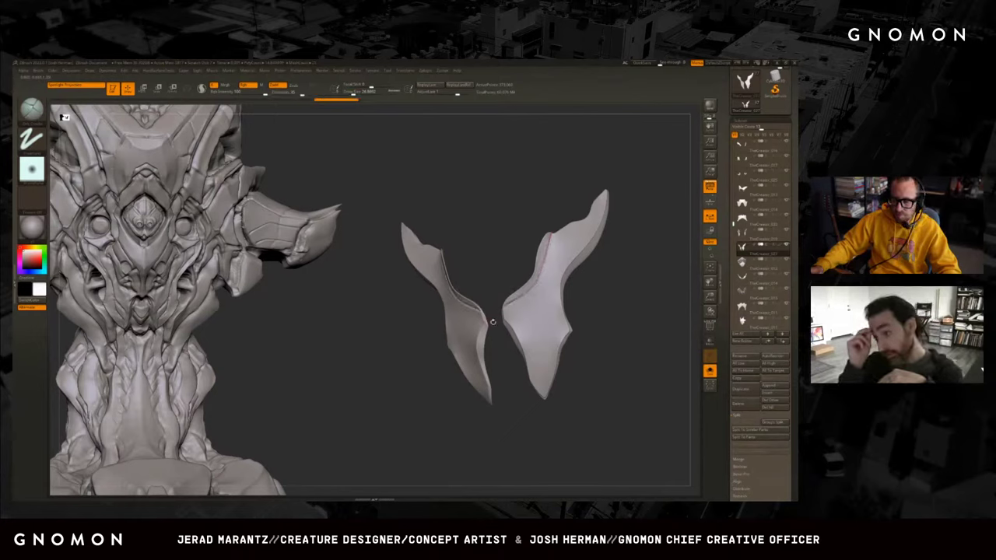
pyautogui.keyDown('ctrl'); pyautogui.keyDown('shift'); pyautogui.click(389, 383); pyautogui.keyUp('shift'); pyautogui.keyUp('ctrl')
pyautogui.moveTo(389, 383)
pyautogui.mouseDown()
pyautogui.moveTo(402, 408)
pyautogui.moveTo(385, 389)
pyautogui.mouseUp()
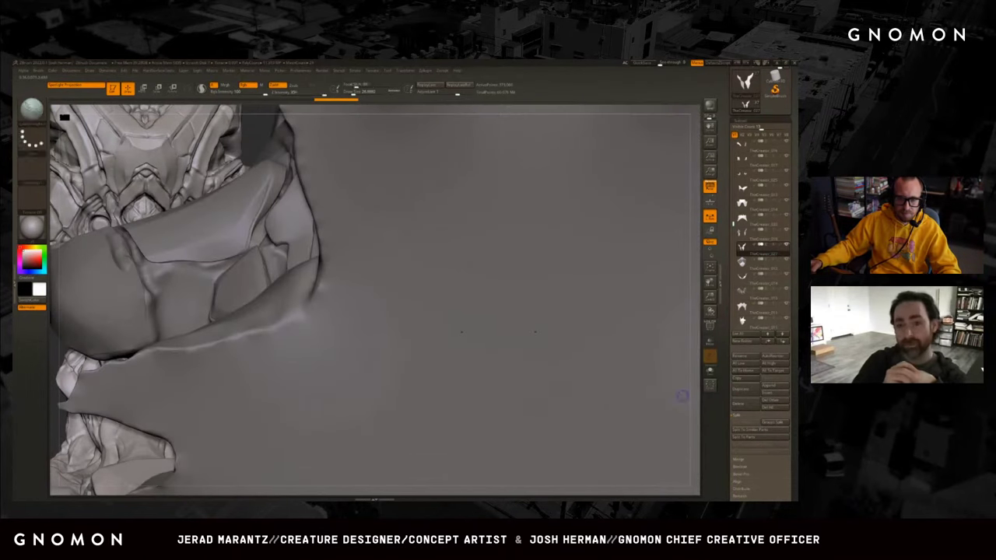
# Isolate the cheek plates again, deepen the mirrored groove around their lower inner lobe, and return to the full model.
pyautogui.moveTo(697, 366)
pyautogui.mouseDown()
pyautogui.moveTo(673, 377)
pyautogui.moveTo(674, 347)
pyautogui.moveTo(453, 234)
pyautogui.mouseUp()
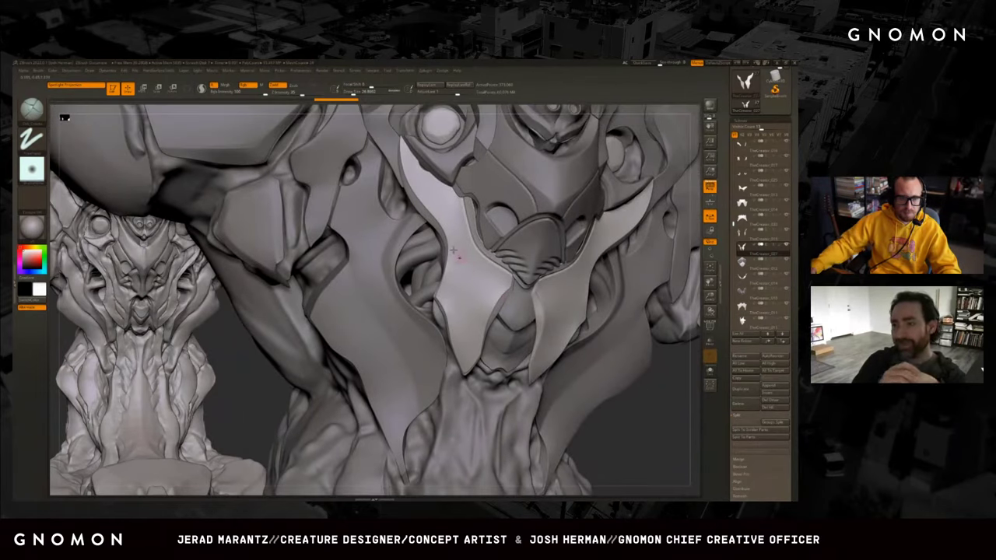
pyautogui.hotkey('alt', 's')
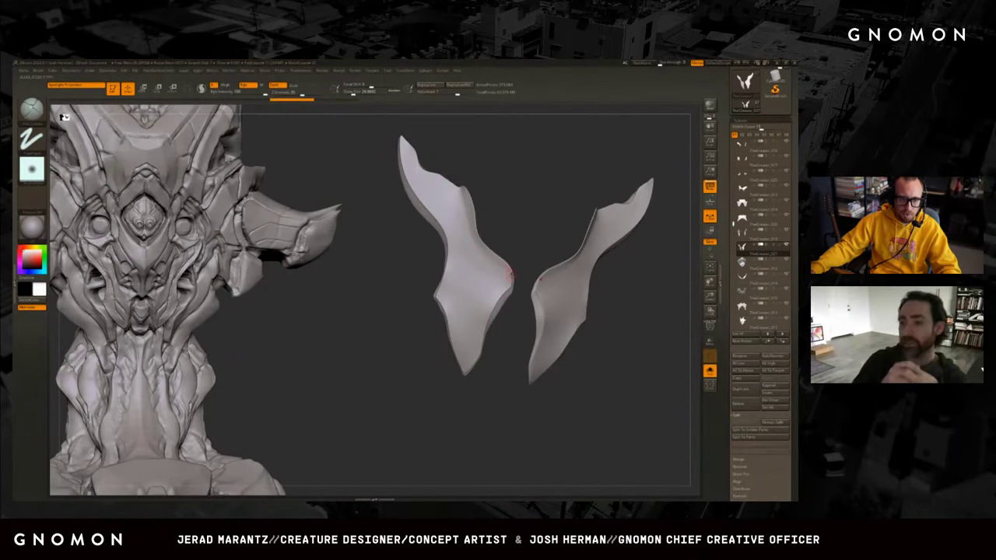
pyautogui.moveTo(502, 268); pyautogui.dragTo(477, 251)
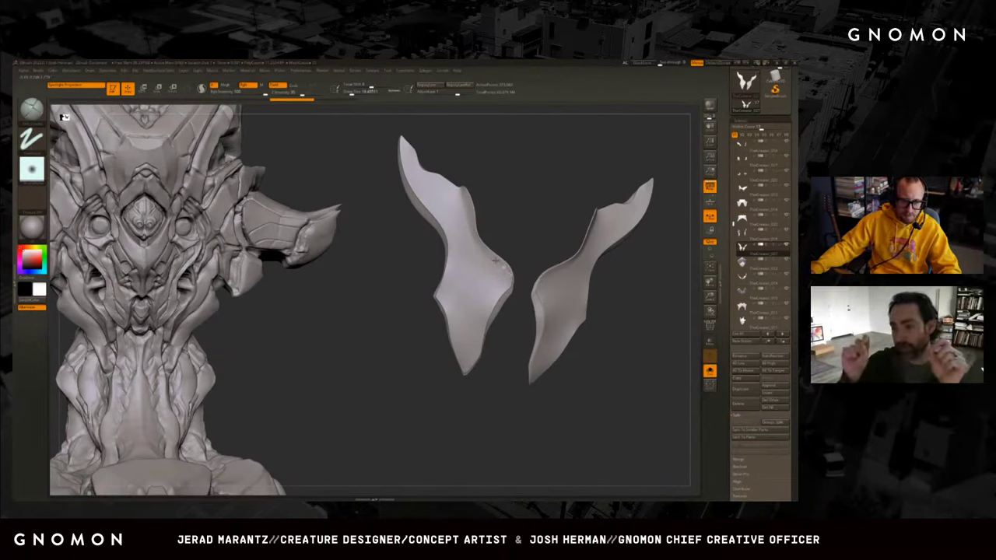
pyautogui.moveTo(496, 261); pyautogui.dragTo(463, 223)
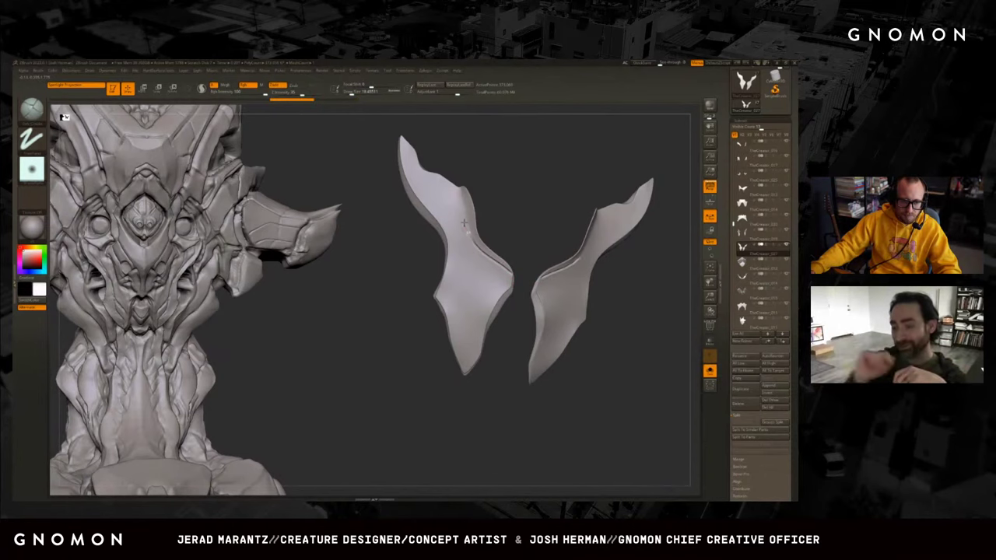
pyautogui.keyDown('ctrl'); pyautogui.keyDown('shift'); pyautogui.click(456, 147); pyautogui.keyUp('shift'); pyautogui.keyUp('ctrl')
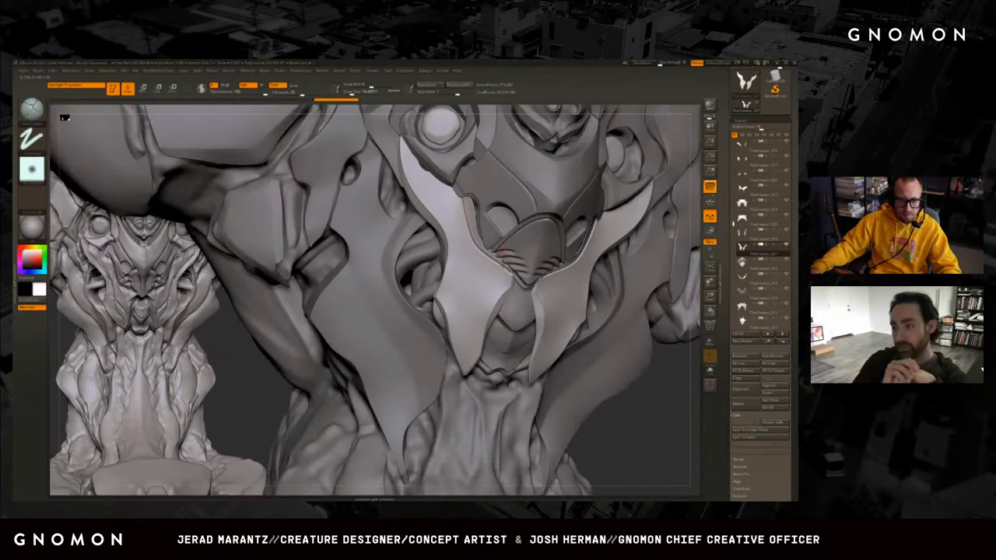
pyautogui.moveTo(662, 422)
pyautogui.mouseDown()
pyautogui.moveTo(656, 386)
pyautogui.moveTo(669, 395)
pyautogui.moveTo(389, 375)
pyautogui.moveTo(614, 245)
pyautogui.mouseUp()
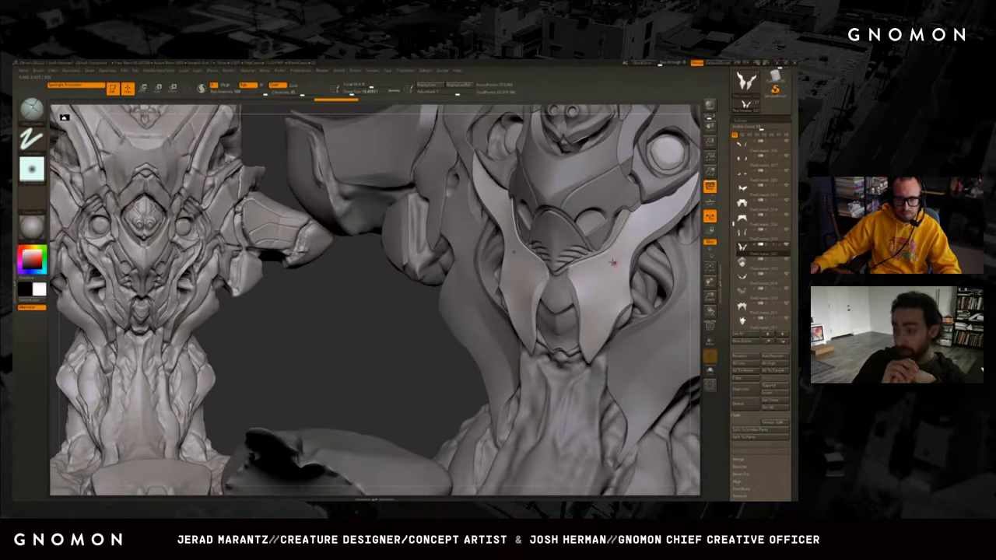
# Choose a groove-carving brush and carve a mirrored groove along the upper outer edge of the isolated cheek plates.
pyautogui.press('b')
pyautogui.press('s')
pyautogui.press('t')
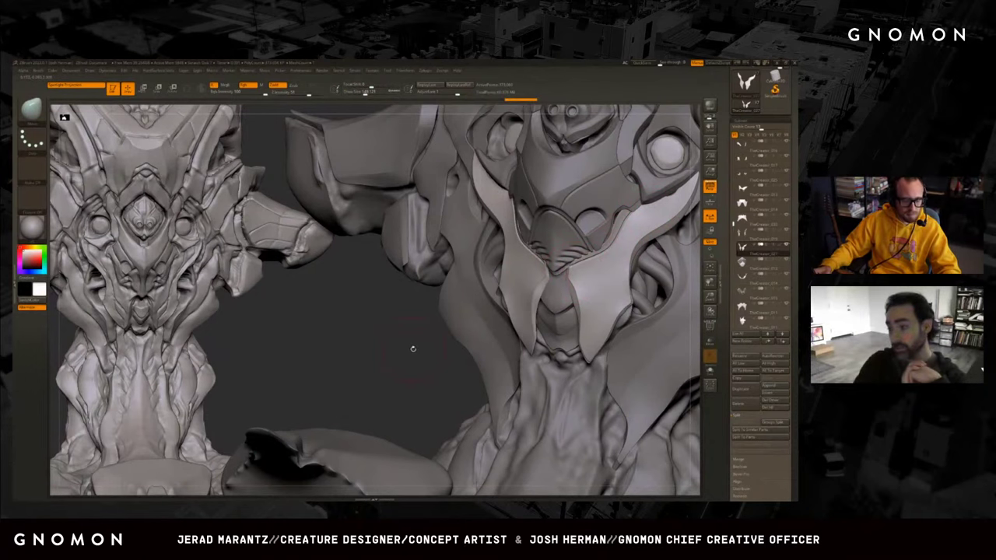
pyautogui.press('b')
pyautogui.press('d')
pyautogui.press('s')
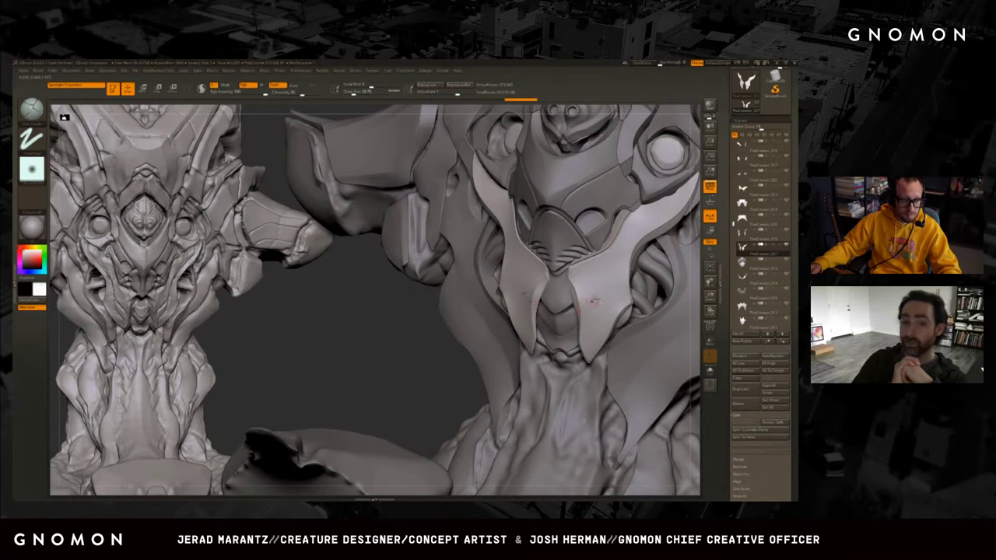
pyautogui.moveTo(400, 371); pyautogui.dragTo(423, 344)
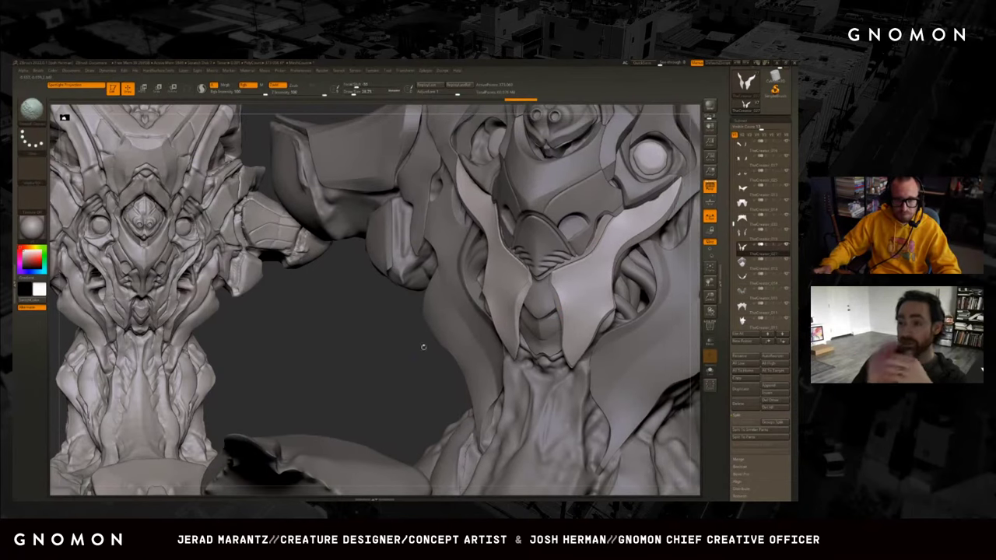
pyautogui.keyDown('ctrl'); pyautogui.keyDown('alt'); pyautogui.keyDown('shift'); pyautogui.click(655, 206); pyautogui.keyUp('shift'); pyautogui.keyUp('alt'); pyautogui.keyUp('ctrl')
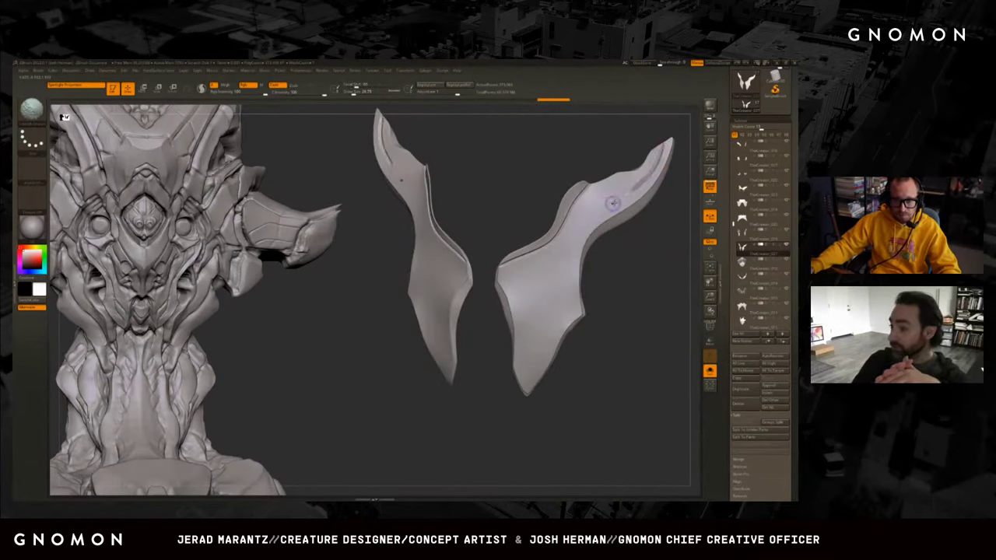
pyautogui.keyDown('ctrl'); pyautogui.keyDown('alt'); pyautogui.keyDown('shift'); pyautogui.click(661, 143); pyautogui.keyUp('shift'); pyautogui.keyUp('alt'); pyautogui.keyUp('ctrl')
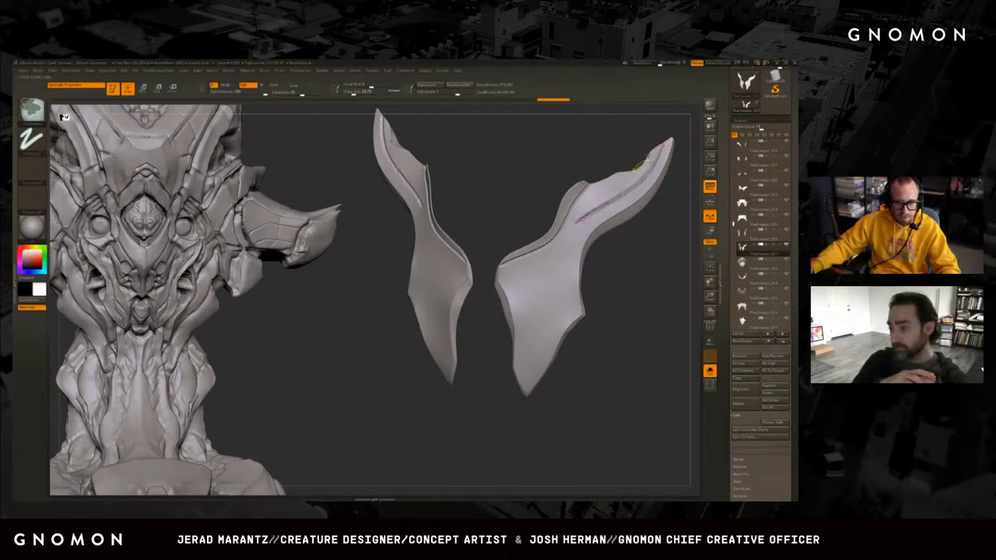
# Extend the outer groove down the cheek plates' narrow middle to their lower outer corner.
pyautogui.keyDown('ctrl'); pyautogui.keyDown('shift'); pyautogui.click(664, 145); pyautogui.keyUp('shift'); pyautogui.keyUp('ctrl')
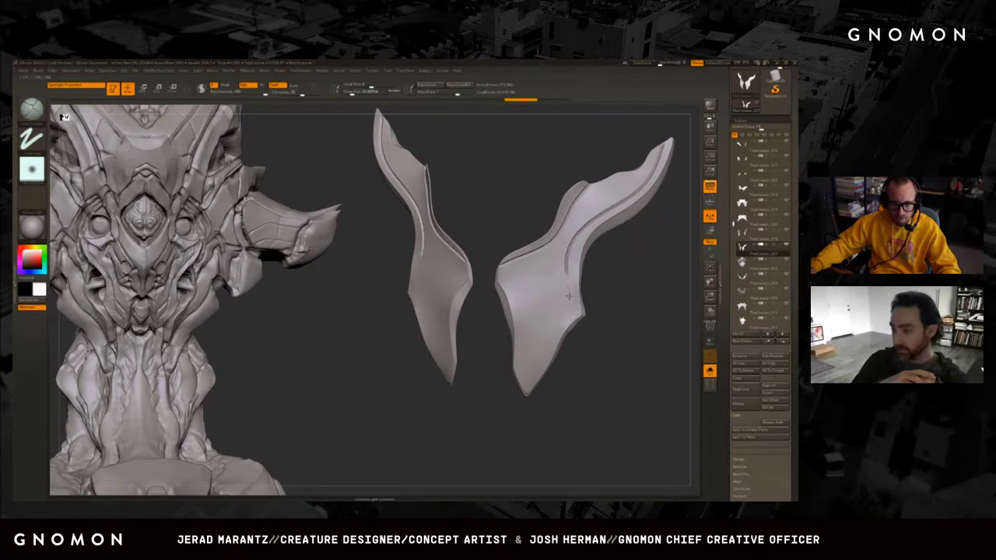
pyautogui.hotkey('shift', 'f')
pyautogui.hotkey('shift', 'f')
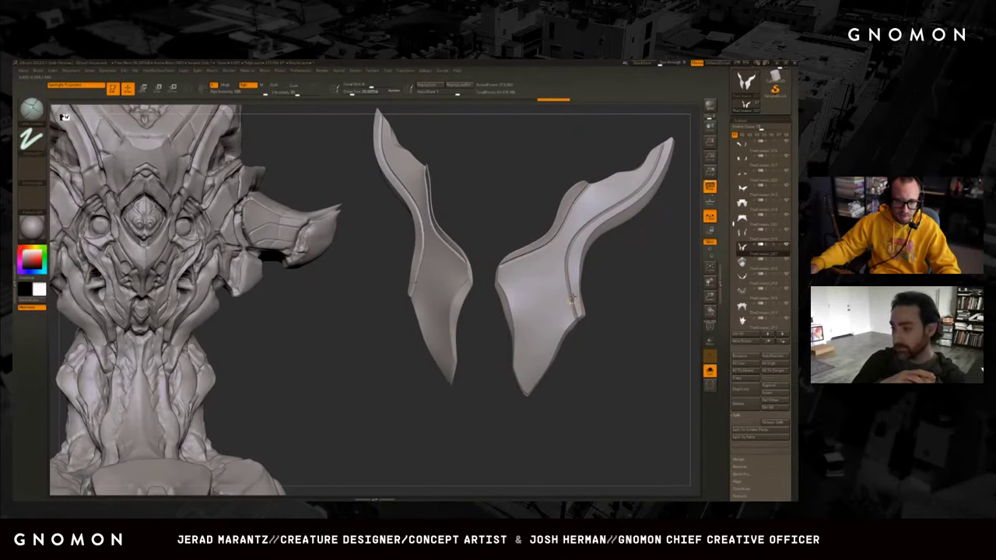
# Examine the cheek plates' polygroups and grooves on the full model and in isolation from a frontal angle.
pyautogui.hotkey('shift', 'alt', 's')
pyautogui.hotkey('shift', 'f')
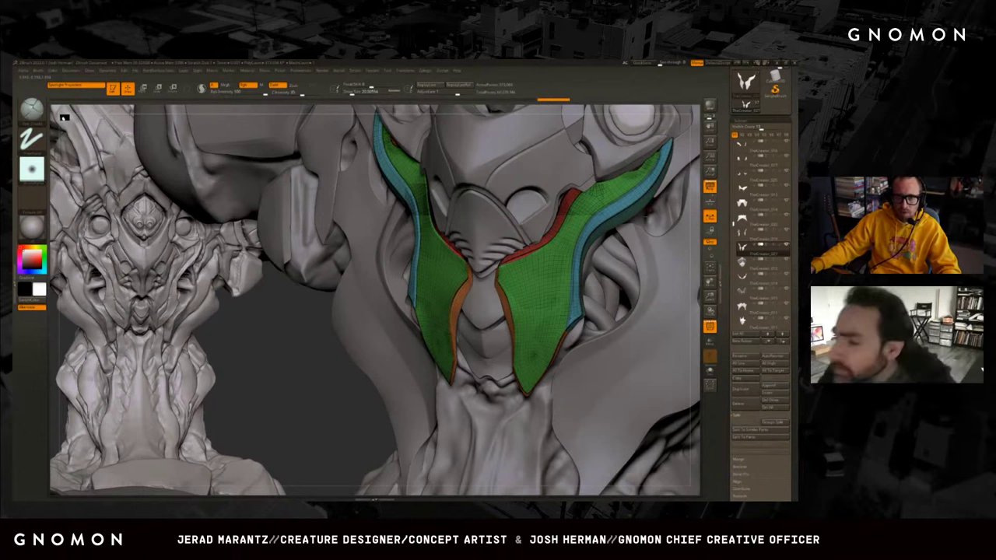
pyautogui.hotkey('shift', 's')
pyautogui.hotkey('shift', 'f')
pyautogui.moveTo(615, 284); pyautogui.dragTo(566, 330)
pyautogui.moveTo(588, 362)
pyautogui.keyDown('alt'); pyautogui.mouseDown()
pyautogui.moveTo(597, 349)
pyautogui.moveTo(581, 360)
pyautogui.mouseUp(); pyautogui.keyUp('alt')
pyautogui.hotkey('shift', 'f')
pyautogui.hotkey('shift', 'f')
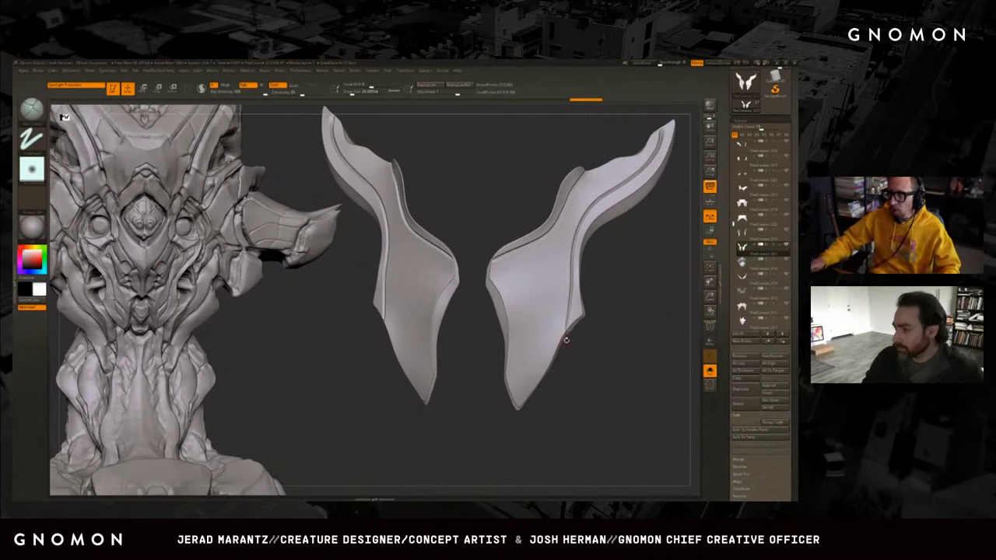
# Return to the full model and carve the first mirrored grooves fanning from the cheek plates' narrow middle across their lower lobes.
pyautogui.moveTo(600, 295); pyautogui.dragTo(609, 356)
pyautogui.hotkey('alt', 's')
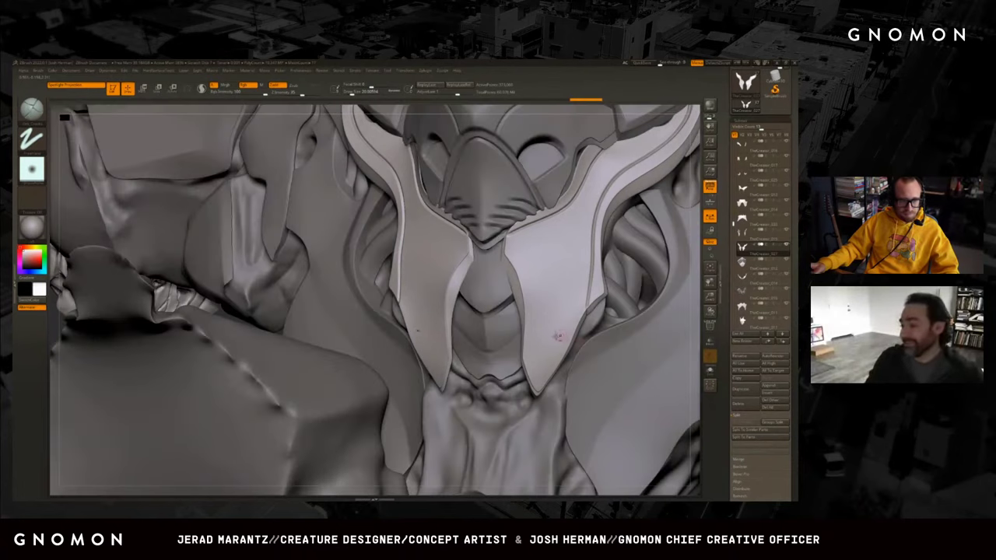
pyautogui.moveTo(574, 209); pyautogui.dragTo(534, 301)
pyautogui.moveTo(699, 326); pyautogui.dragTo(669, 344)
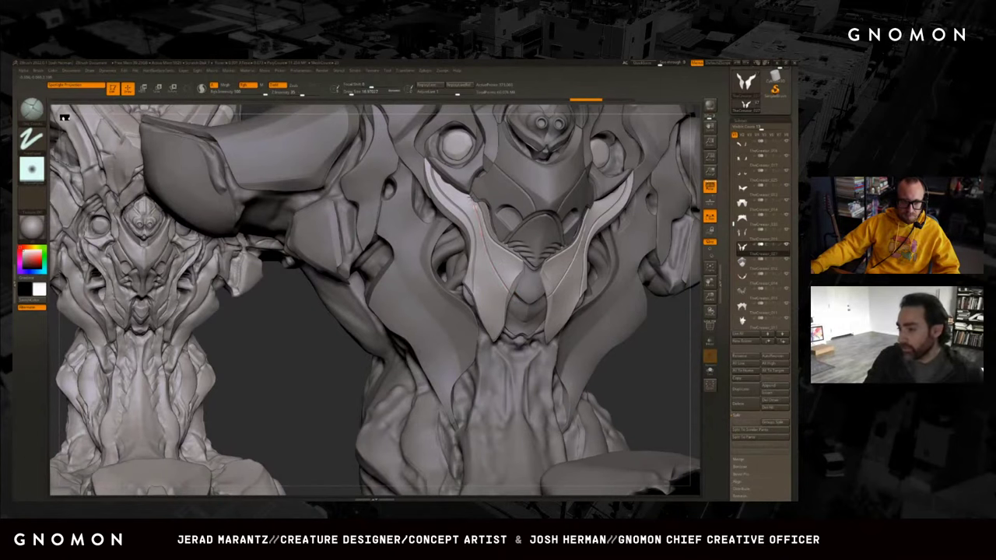
pyautogui.moveTo(476, 208); pyautogui.dragTo(511, 254, button='right')
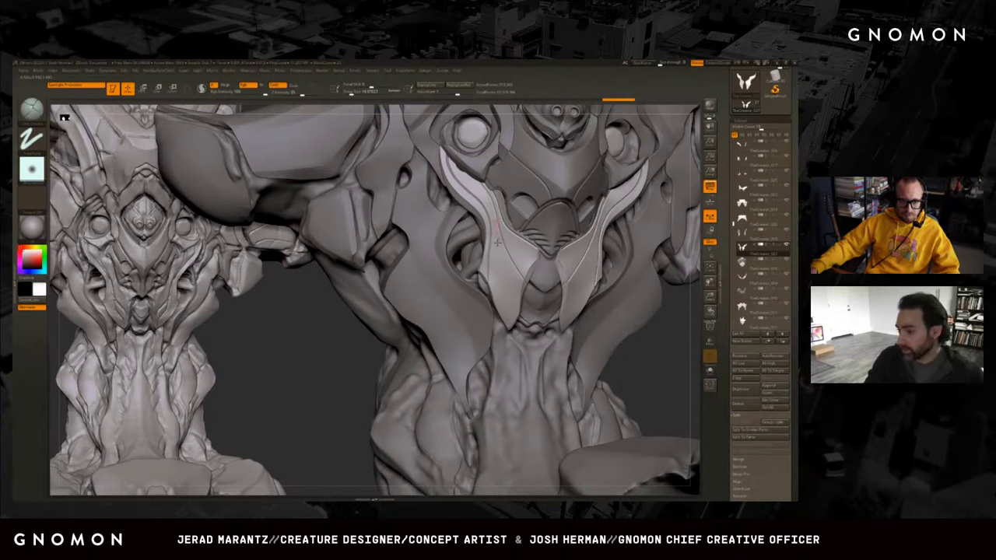
pyautogui.moveTo(502, 300); pyautogui.dragTo(506, 278)
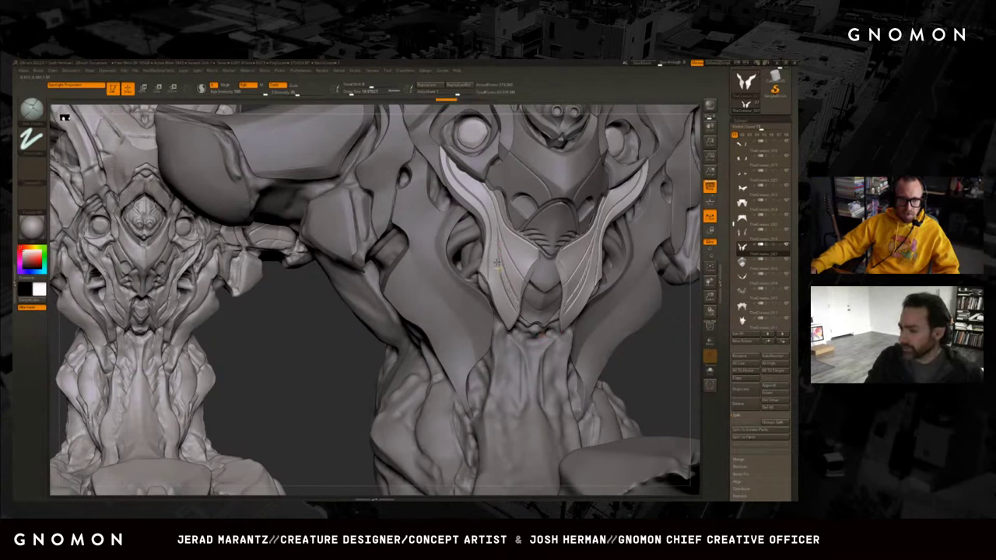
pyautogui.moveTo(507, 263)
pyautogui.mouseDown()
pyautogui.moveTo(499, 251)
pyautogui.moveTo(504, 286)
pyautogui.mouseUp()
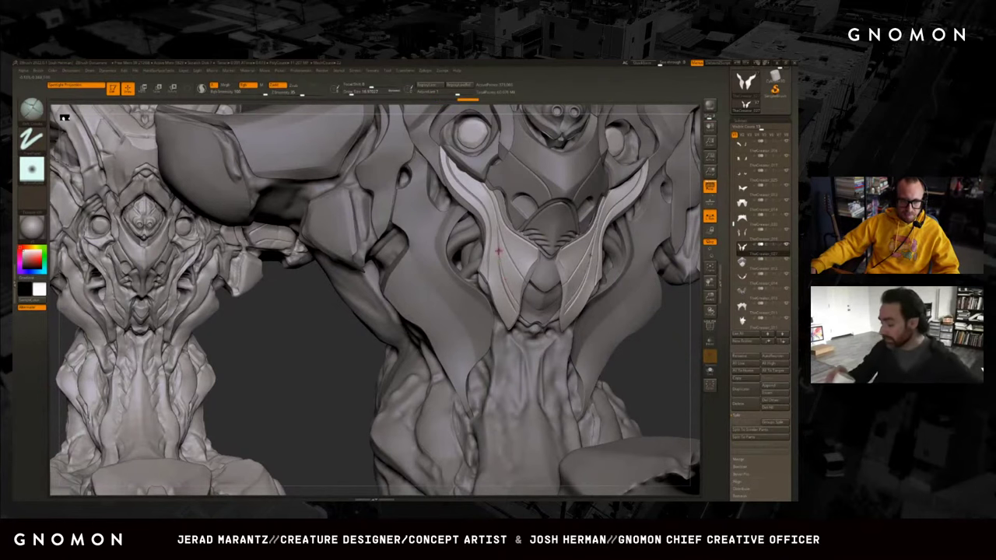
# Add more mirrored grooves between the existing ones, fanning down toward the cheek plates' lower inner edges.
pyautogui.scroll(3, 498, 252)
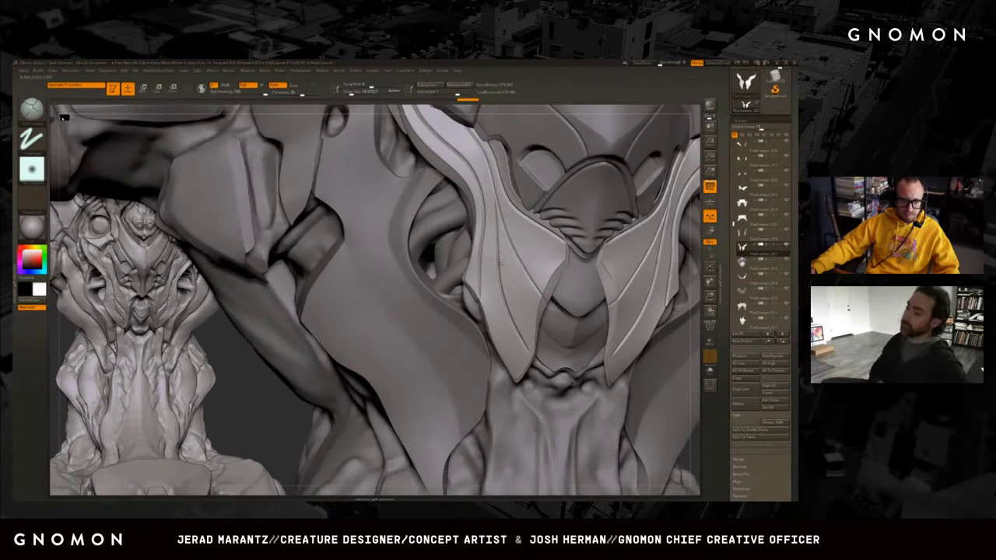
pyautogui.moveTo(504, 286); pyautogui.dragTo(522, 342)
pyautogui.moveTo(505, 279); pyautogui.dragTo(525, 342)
pyautogui.press('shift')
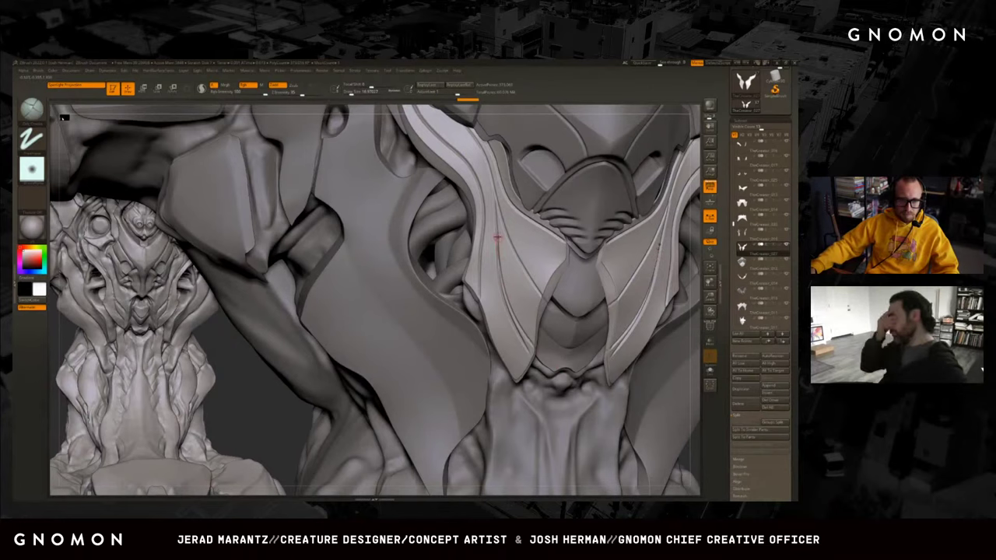
pyautogui.moveTo(498, 240)
pyautogui.mouseDown()
pyautogui.moveTo(526, 334)
pyautogui.moveTo(494, 220)
pyautogui.moveTo(530, 313)
pyautogui.mouseUp()
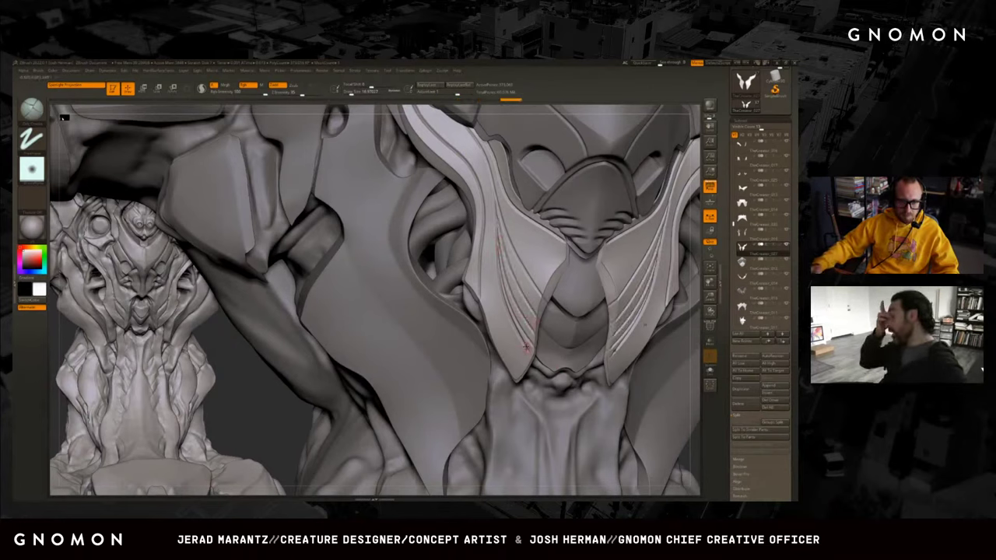
# Carve and smooth a short mirrored groove along the inner edge of the cheek plates' lower tips.
pyautogui.moveTo(696, 452)
pyautogui.mouseDown()
pyautogui.moveTo(677, 424)
pyautogui.moveTo(695, 389)
pyautogui.moveTo(700, 334)
pyautogui.mouseUp()
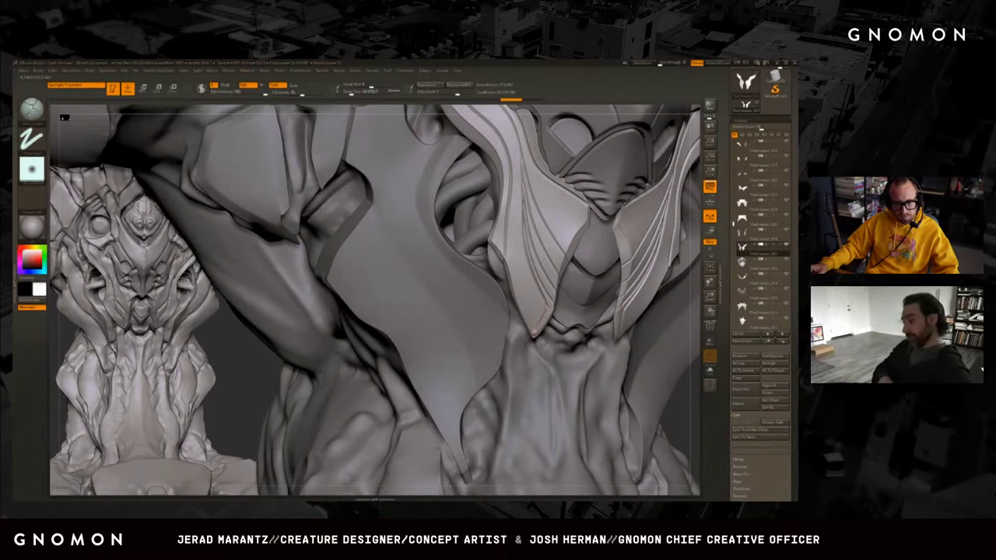
pyautogui.moveTo(528, 339); pyautogui.dragTo(625, 315)
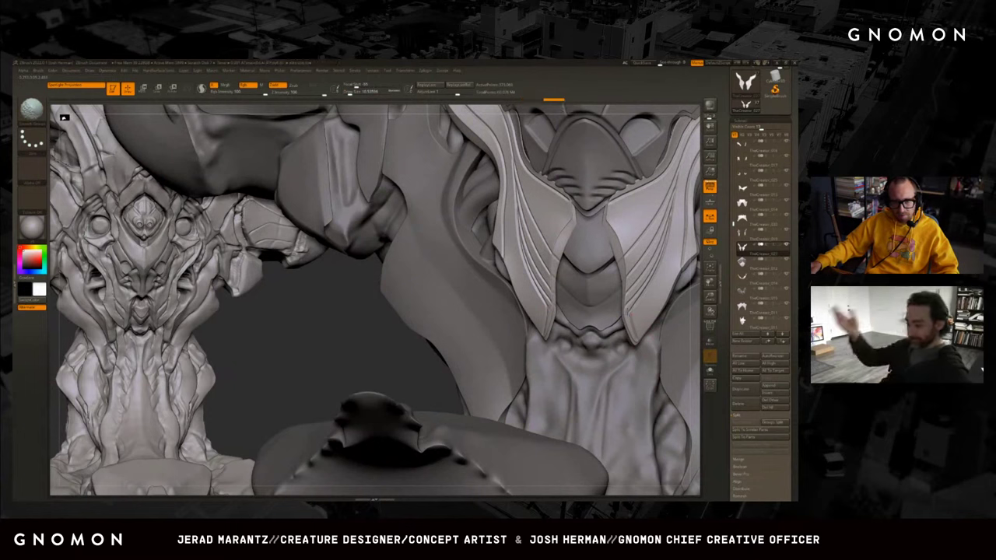
pyautogui.press('1')
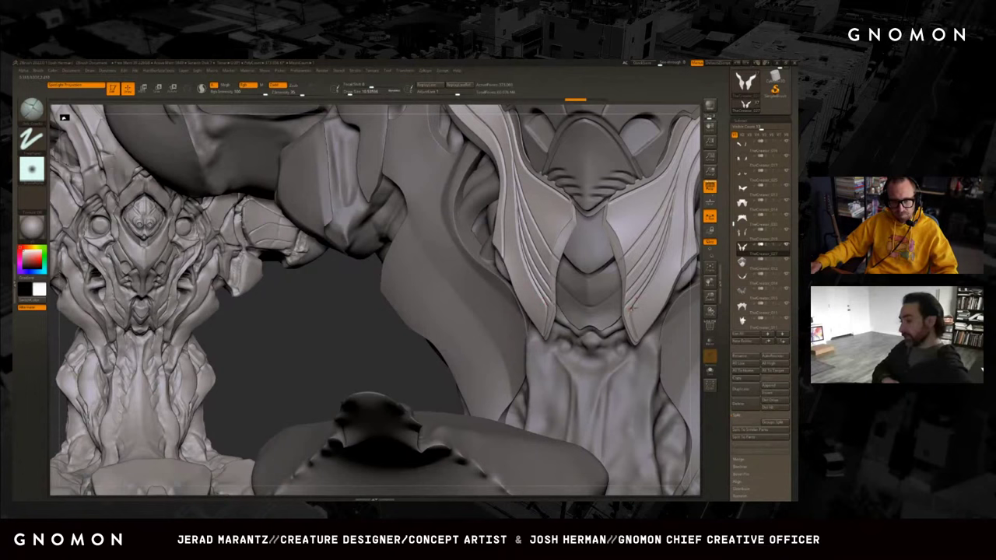
pyautogui.moveTo(633, 310)
pyautogui.mouseDown(button='right')
pyautogui.moveTo(447, 357)
pyautogui.moveTo(457, 386)
pyautogui.mouseUp(button='right')
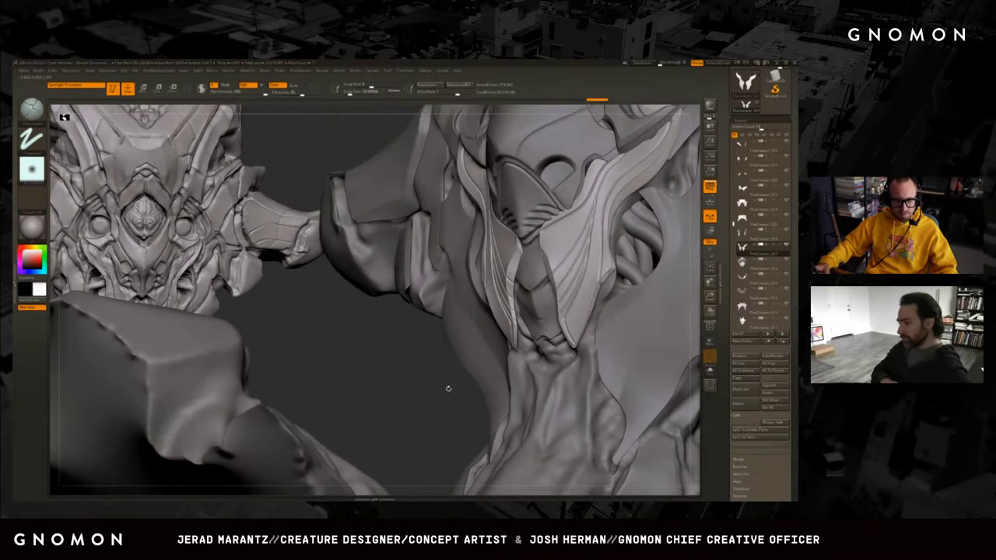
pyautogui.press('b')
pyautogui.click(523, 295)
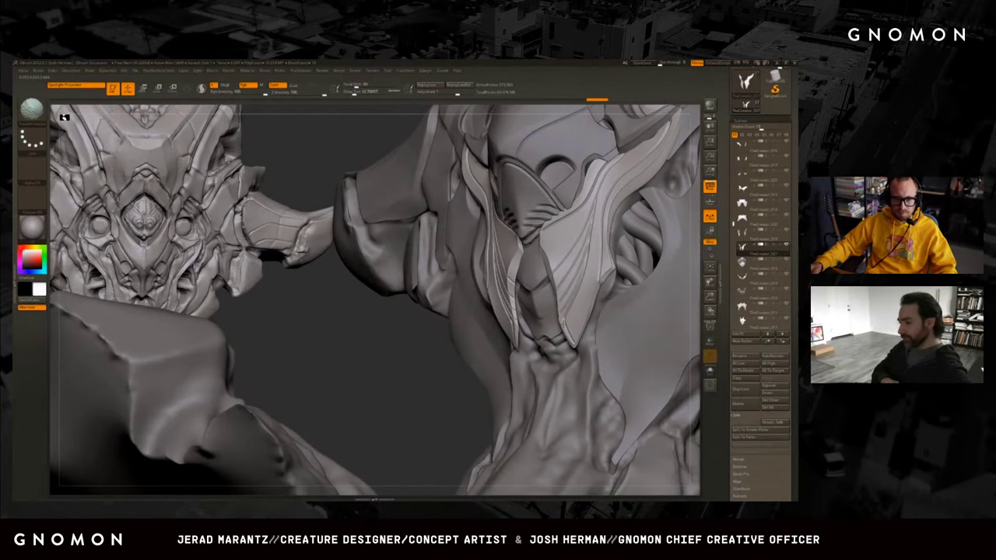
pyautogui.press('ctrl')
pyautogui.moveTo(588, 309)
pyautogui.mouseDown()
pyautogui.moveTo(609, 266)
pyautogui.moveTo(592, 287)
pyautogui.mouseUp()
pyautogui.moveTo(397, 390); pyautogui.dragTo(440, 349)
pyautogui.hotkey('ctrl', 'z')
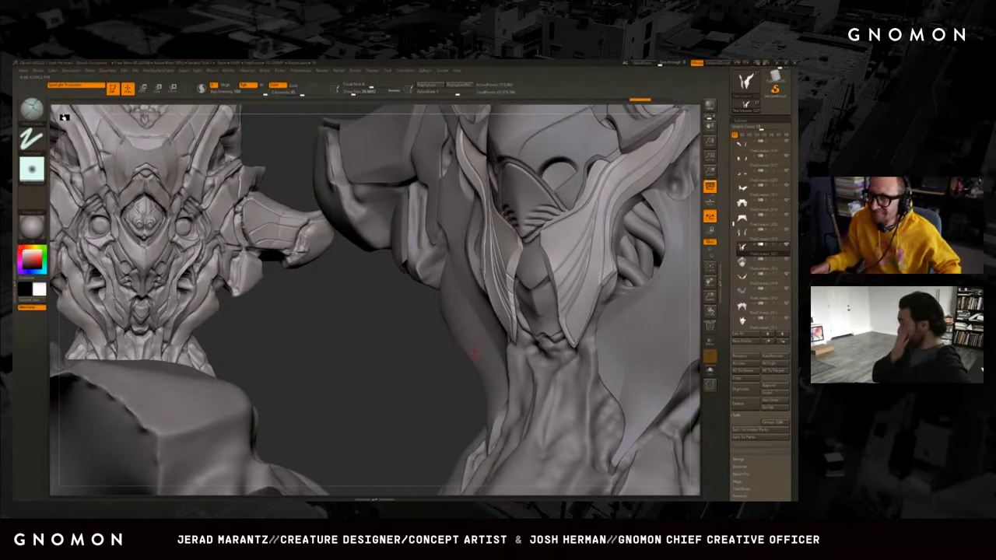
# Switch to the Move brush and adjust the cheek plates' lower contours from frontal and side angles.
pyautogui.moveTo(322, 402)
pyautogui.mouseDown()
pyautogui.moveTo(389, 355)
pyautogui.moveTo(405, 365)
pyautogui.moveTo(651, 345)
pyautogui.moveTo(545, 311)
pyautogui.mouseUp()
pyautogui.keyDown('alt'); pyautogui.click(520, 281); pyautogui.keyUp('alt')
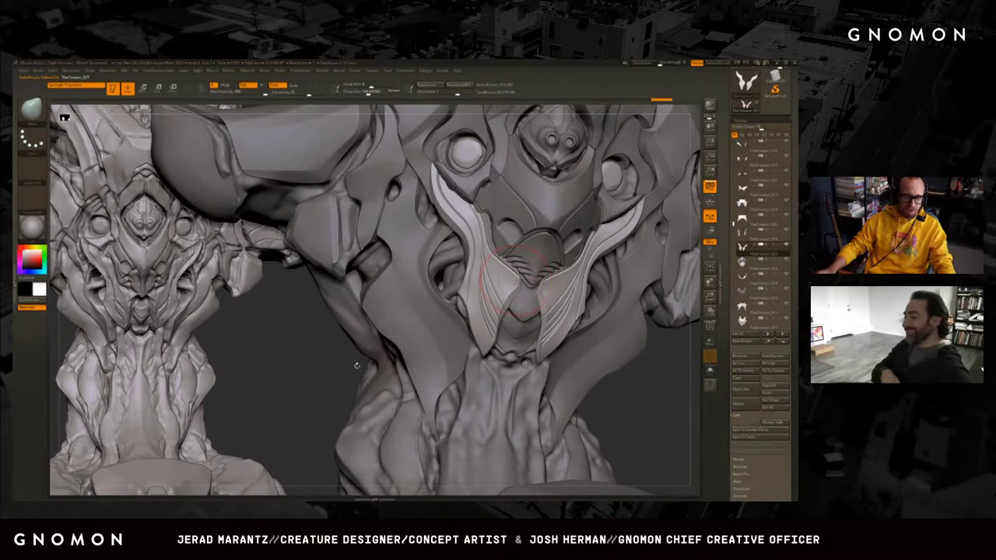
pyautogui.moveTo(356, 365); pyautogui.dragTo(334, 365)
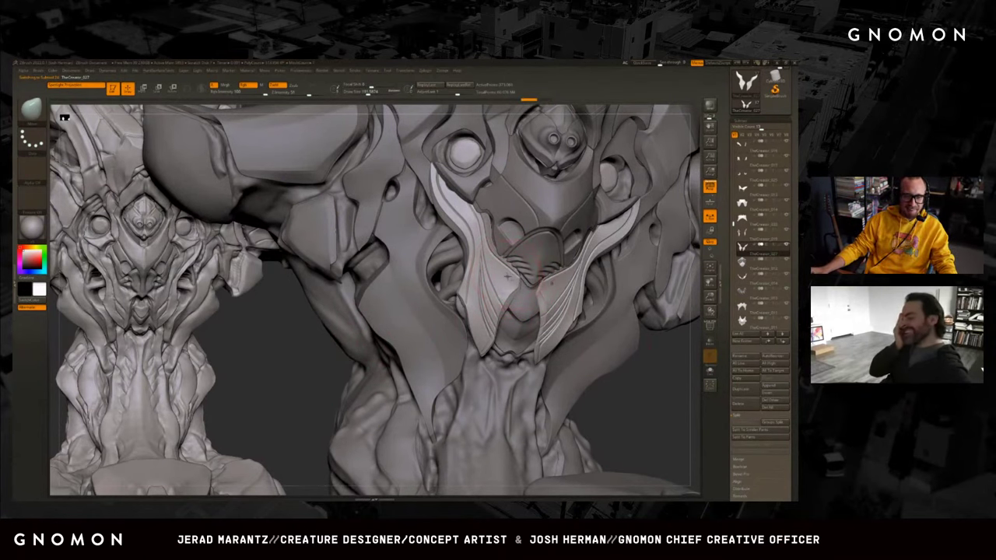
pyautogui.moveTo(636, 378); pyautogui.dragTo(560, 366)
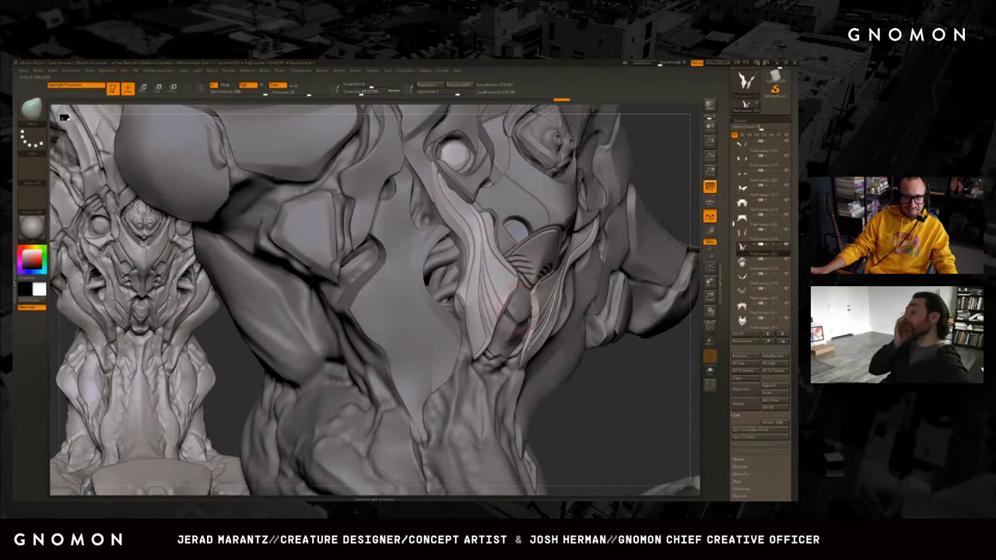
pyautogui.moveTo(617, 391); pyautogui.dragTo(542, 308)
pyautogui.moveTo(356, 341)
pyautogui.mouseDown()
pyautogui.moveTo(379, 330)
pyautogui.moveTo(369, 350)
pyautogui.mouseUp()
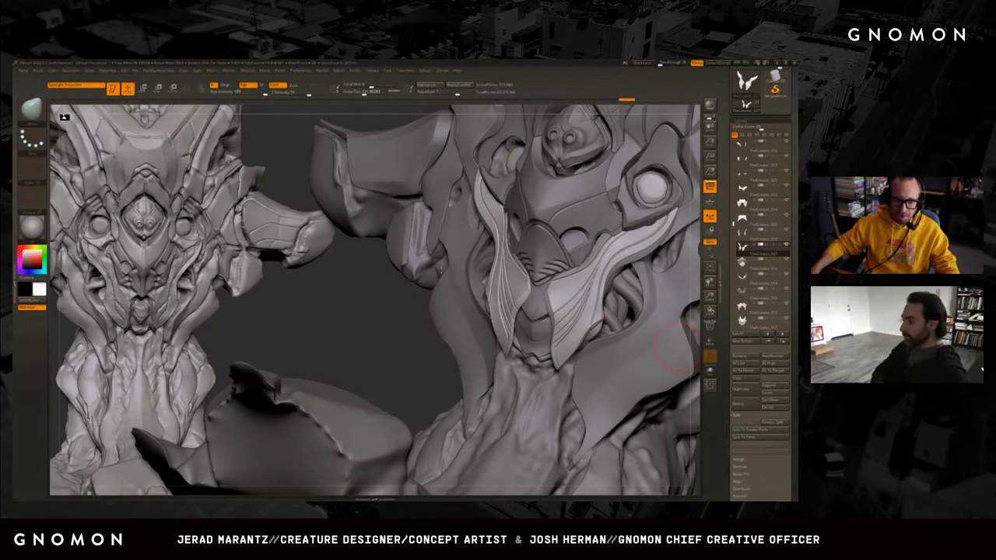
# Refine the cheek plates' lower tips where the fanned grooves meet the inner edge.
pyautogui.moveTo(397, 328); pyautogui.dragTo(476, 331)
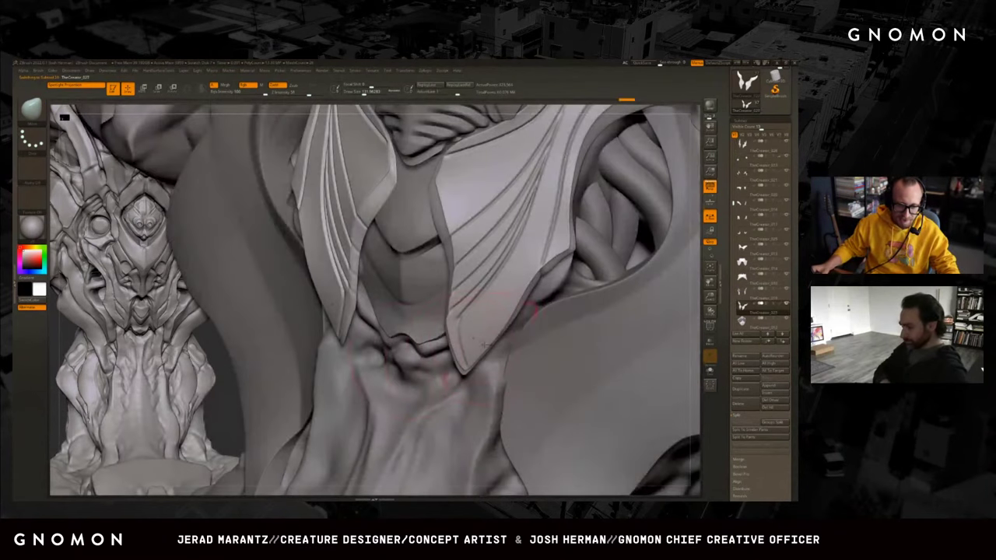
pyautogui.keyDown('alt'); pyautogui.click(476, 330); pyautogui.keyUp('alt')
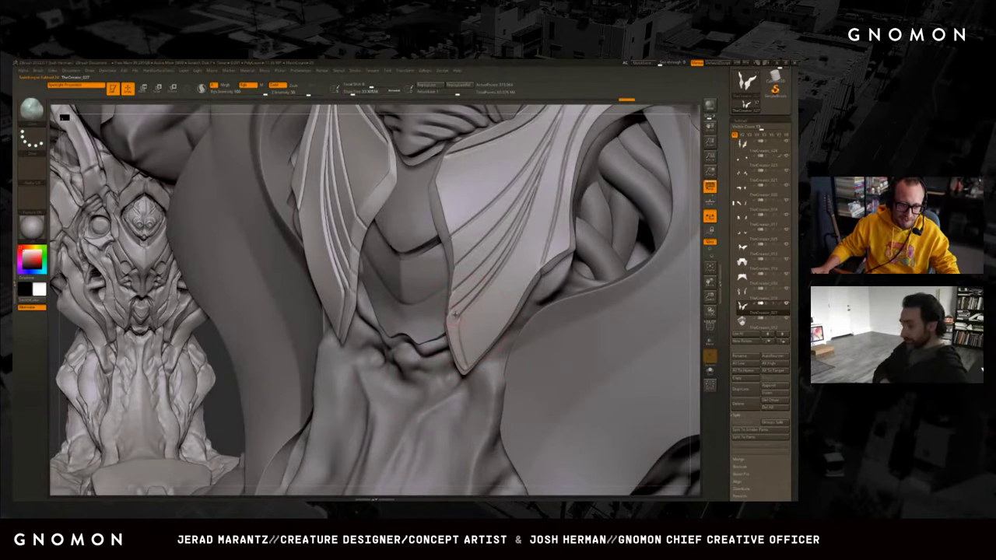
pyautogui.press('b')
pyautogui.press('b')
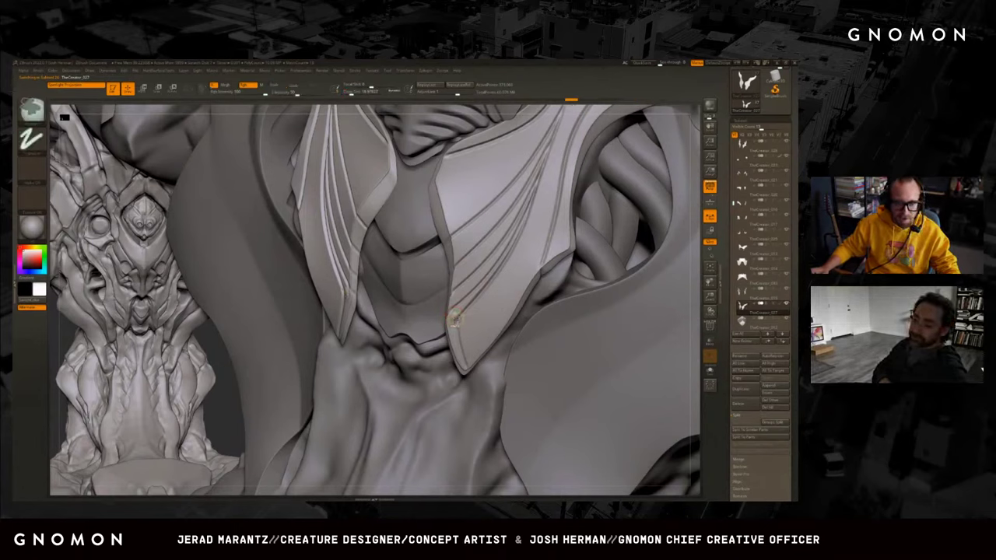
pyautogui.press('s')
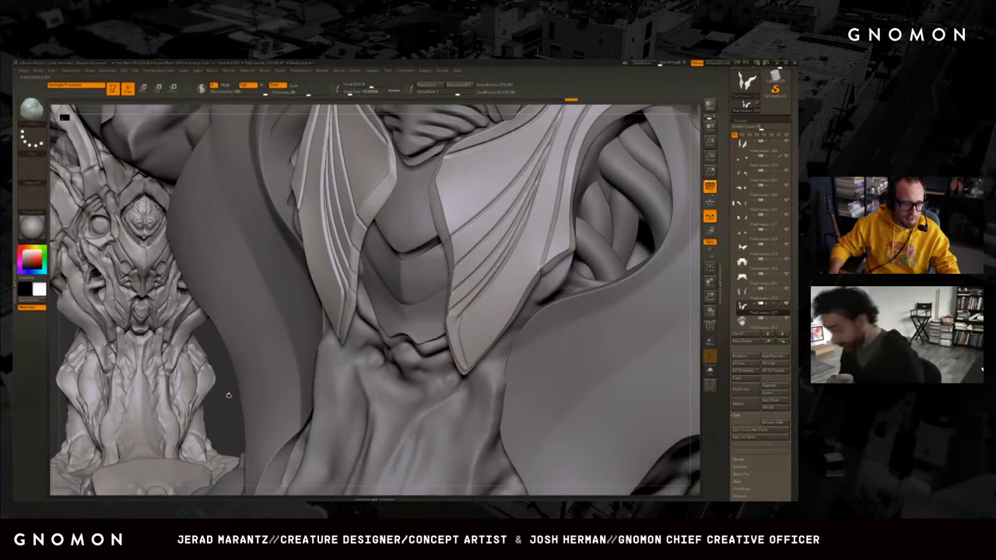
pyautogui.moveTo(373, 311); pyautogui.dragTo(405, 327)
pyautogui.moveTo(343, 366)
pyautogui.mouseDown()
pyautogui.moveTo(349, 378)
pyautogui.moveTo(364, 371)
pyautogui.moveTo(352, 367)
pyautogui.mouseUp()
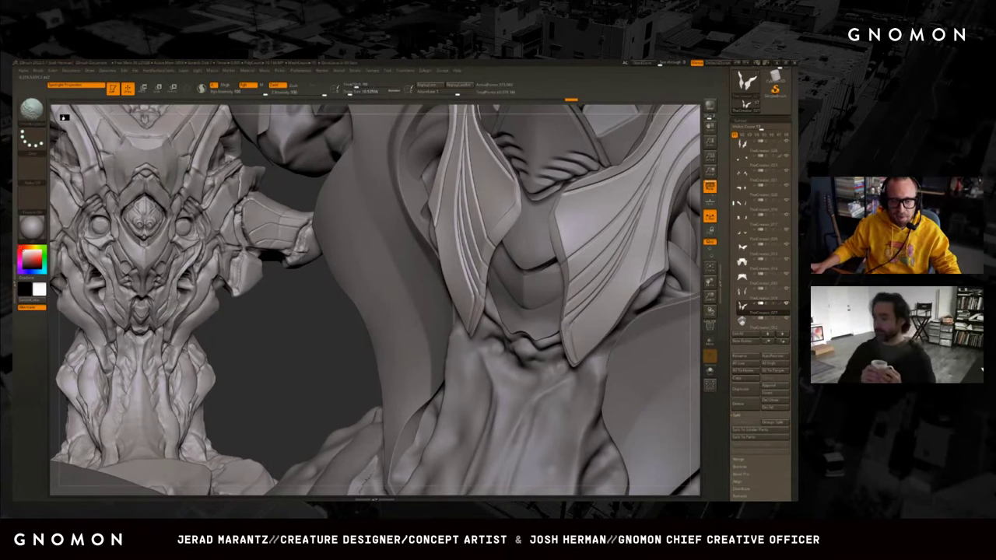
# Choose another sculpting brush and define the inner rim of the cheek plates' lower tips.
pyautogui.press('b')
pyautogui.press('c')
pyautogui.press('b')
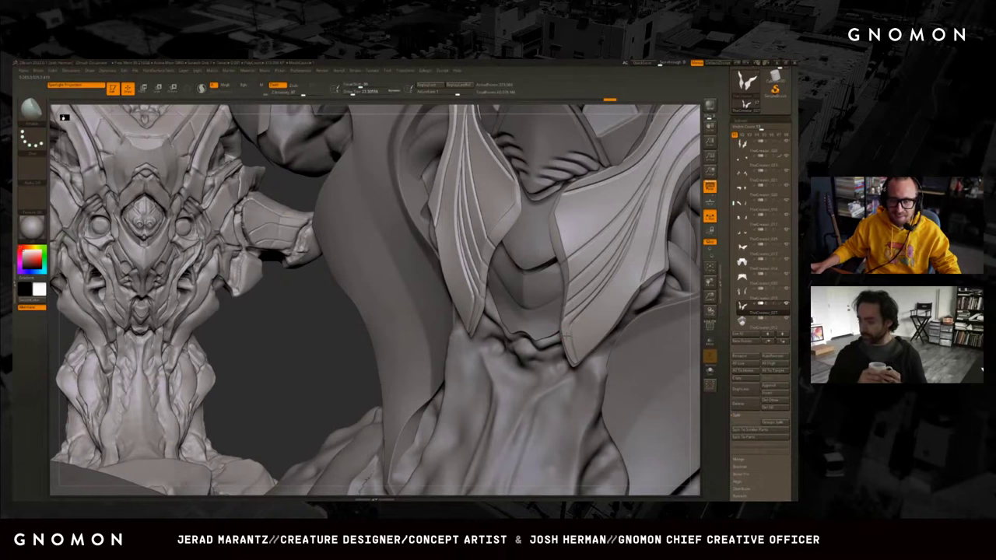
pyautogui.hotkey('ctrl', 'shift', 'z')
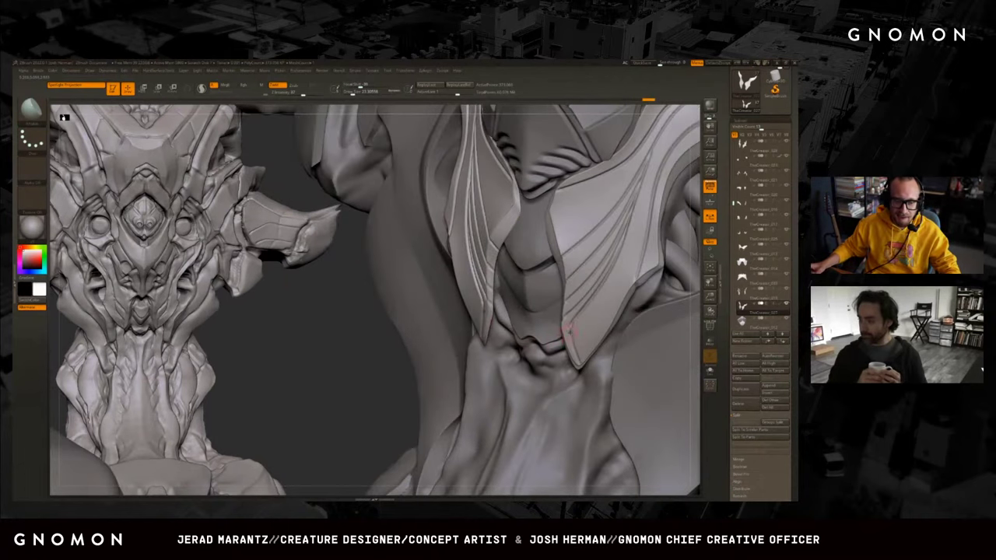
pyautogui.moveTo(64, 117); pyautogui.dragTo(62, 117)
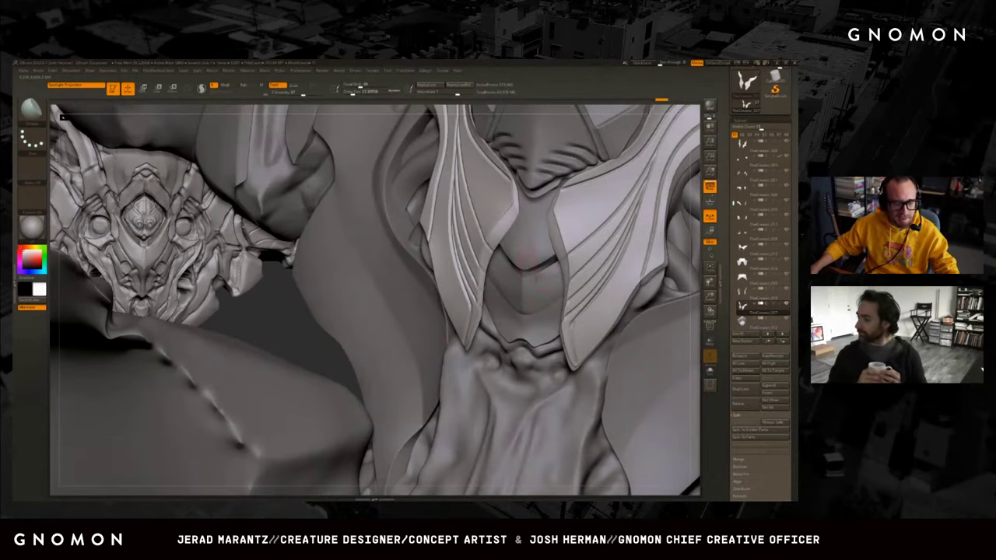
# Switch to the DamStandard brush, isolate the cheek plates, and bend the lowest mirrored groove down along their tips' inner rim.
pyautogui.press('b')
pyautogui.press('d')
pyautogui.press('s')
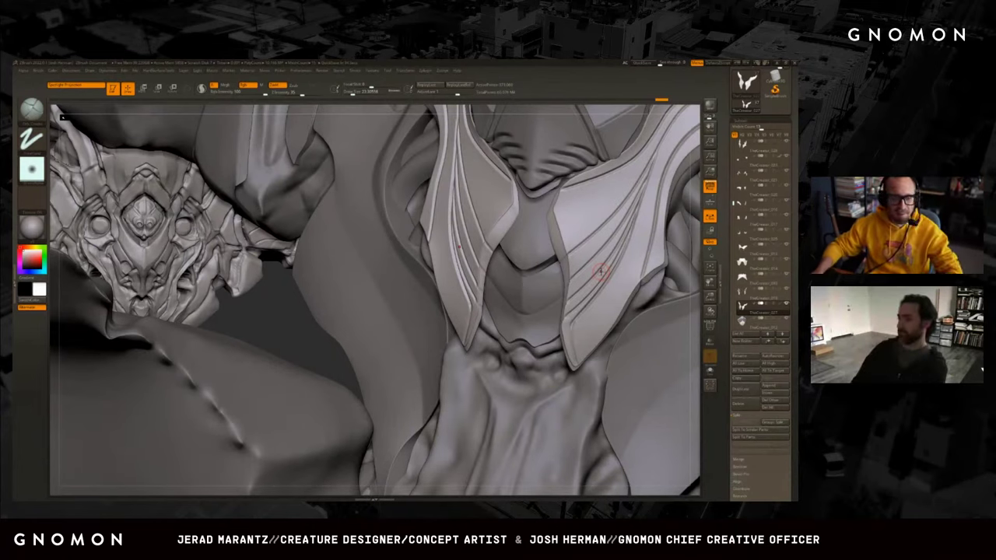
pyautogui.moveTo(308, 339)
pyautogui.mouseDown()
pyautogui.moveTo(321, 334)
pyautogui.moveTo(462, 407)
pyautogui.mouseUp()
pyautogui.press('b')
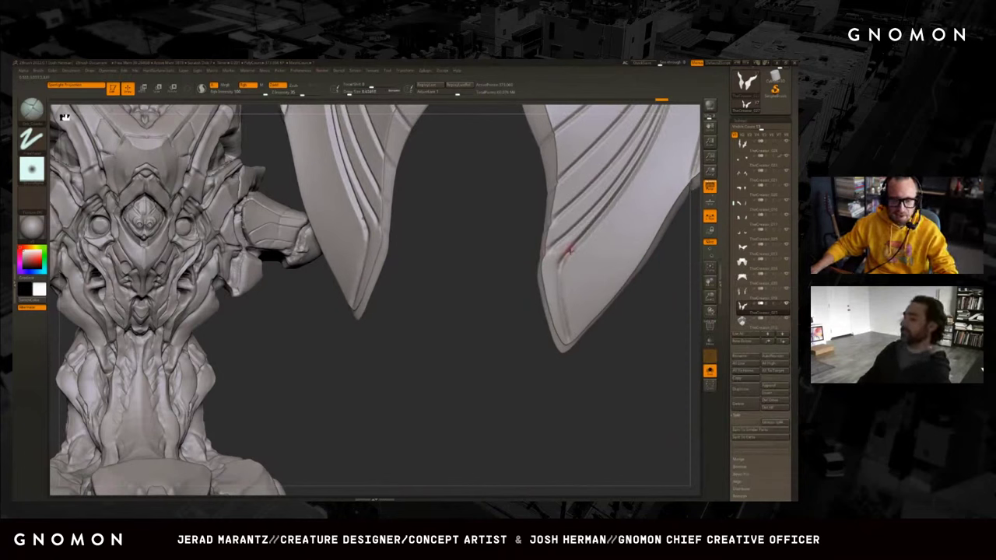
pyautogui.moveTo(502, 282); pyautogui.dragTo(522, 278)
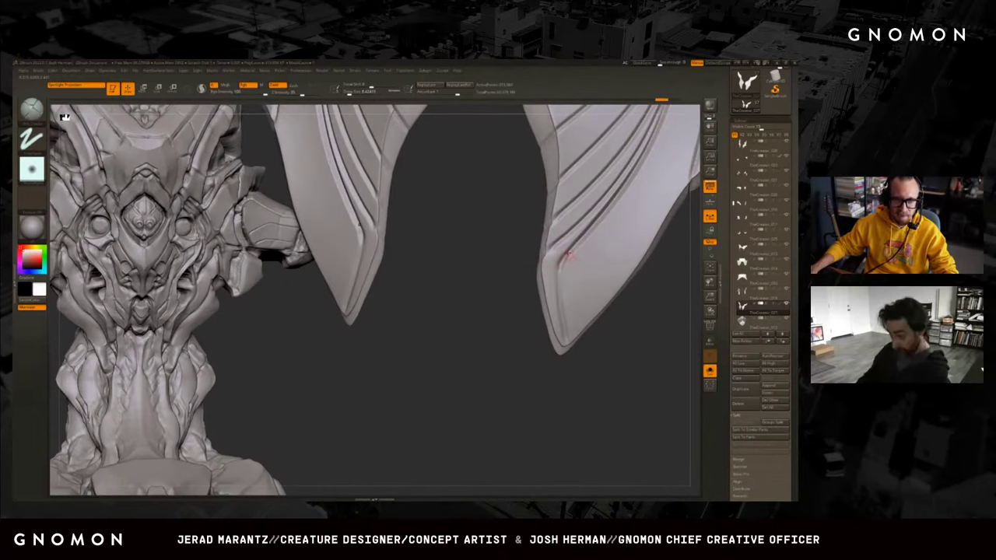
pyautogui.moveTo(505, 344); pyautogui.dragTo(537, 319)
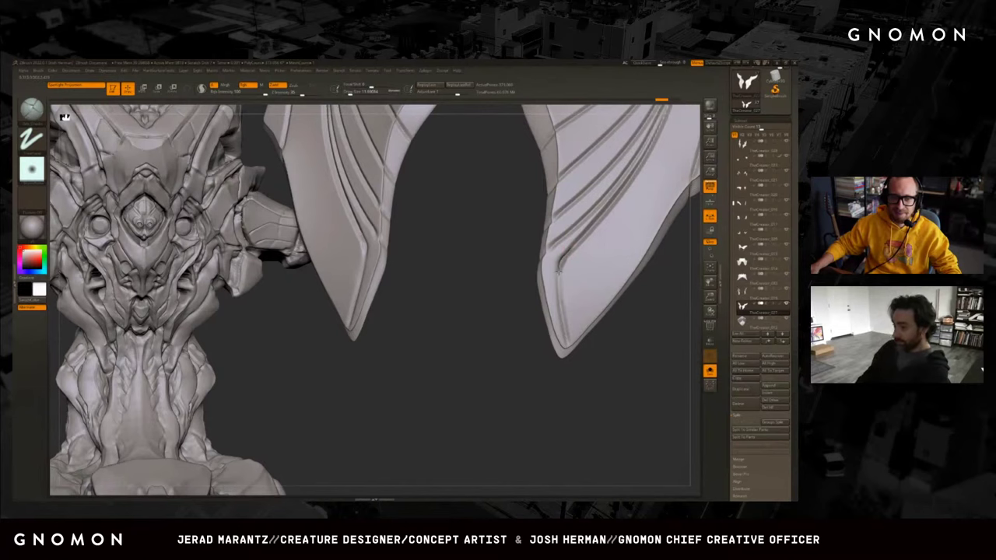
# Deepen the bent groove on the isolated lower tips and clean up the fanned groove ends at the inner edge.
pyautogui.moveTo(529, 371); pyautogui.dragTo(534, 351)
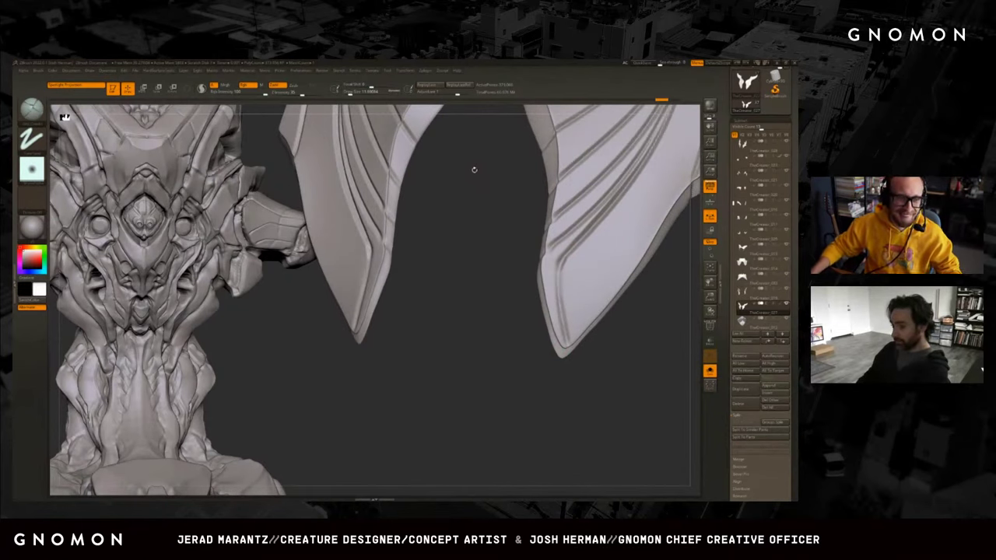
pyautogui.moveTo(485, 204)
pyautogui.mouseDown()
pyautogui.moveTo(485, 288)
pyautogui.moveTo(489, 267)
pyautogui.mouseUp()
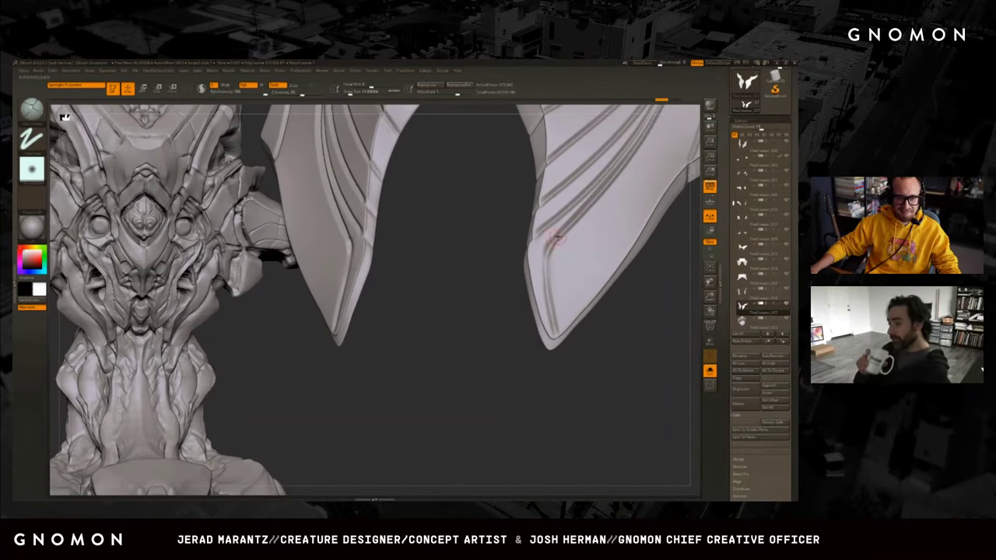
pyautogui.moveTo(495, 266); pyautogui.dragTo(533, 234)
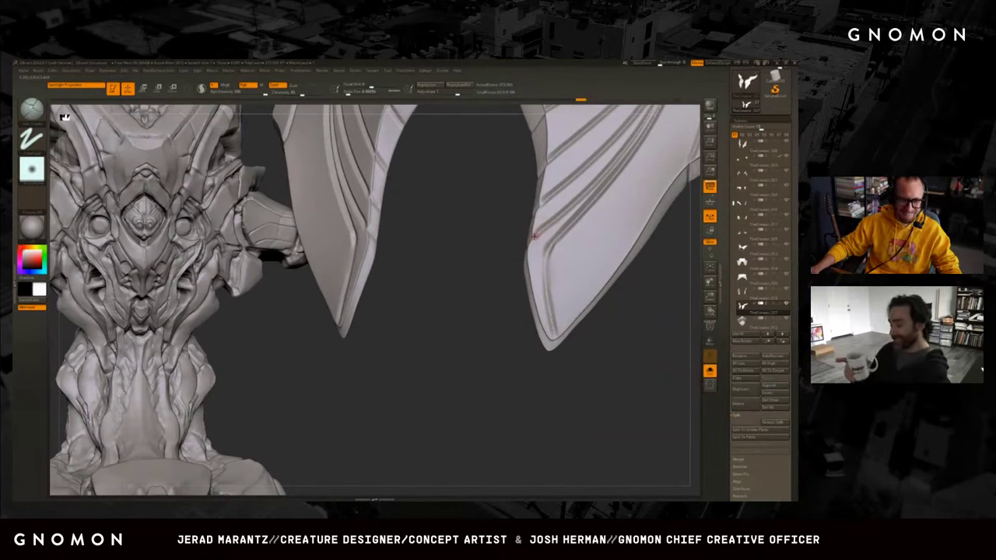
pyautogui.moveTo(492, 271)
pyautogui.mouseDown()
pyautogui.moveTo(522, 278)
pyautogui.moveTo(506, 252)
pyautogui.moveTo(539, 247)
pyautogui.moveTo(517, 258)
pyautogui.moveTo(480, 251)
pyautogui.moveTo(526, 291)
pyautogui.mouseUp()
pyautogui.moveTo(495, 347); pyautogui.dragTo(482, 124)
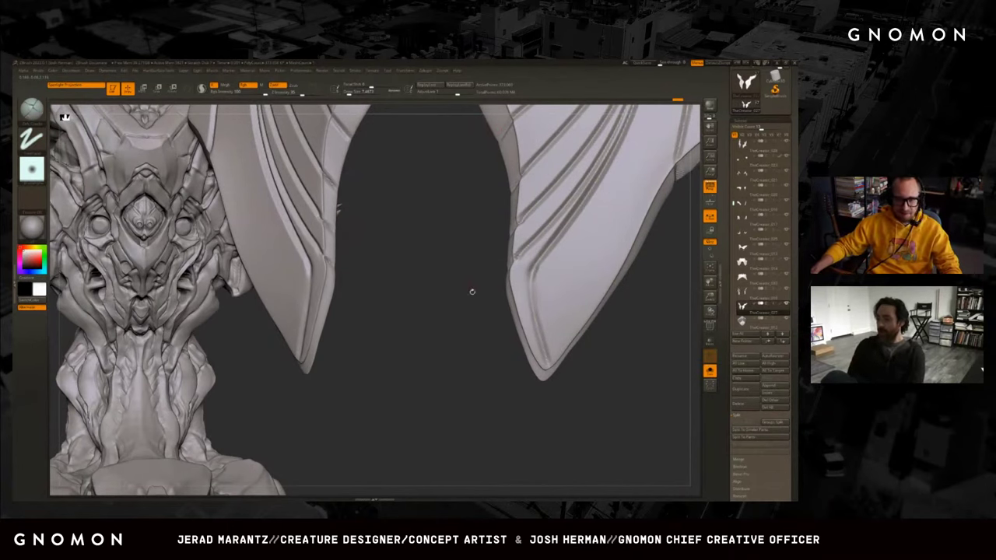
pyautogui.moveTo(471, 288); pyautogui.dragTo(502, 305)
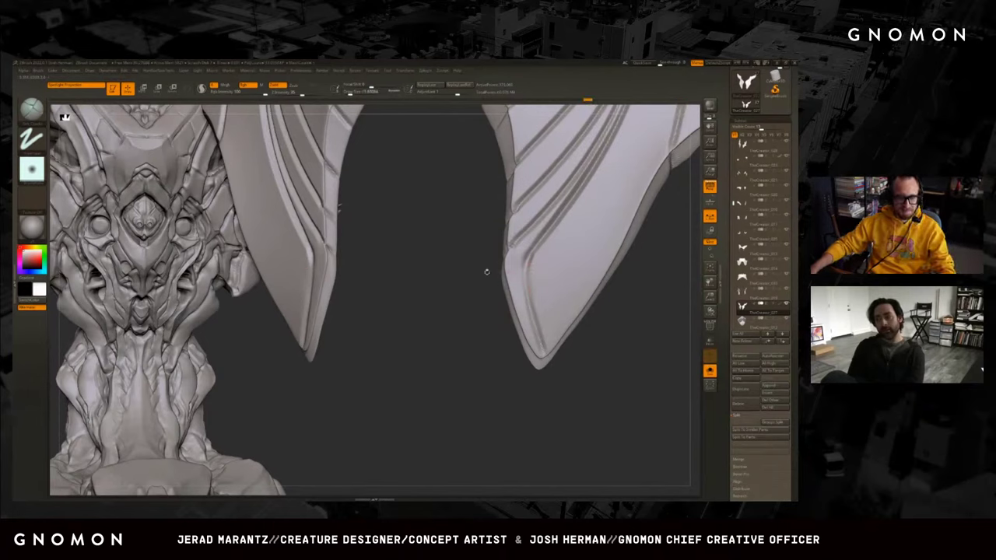
# Reduce the DamStandard brush size and sharpen the bent groove running down to the points of the isolated cheek plates.
pyautogui.moveTo(471, 304); pyautogui.dragTo(459, 263)
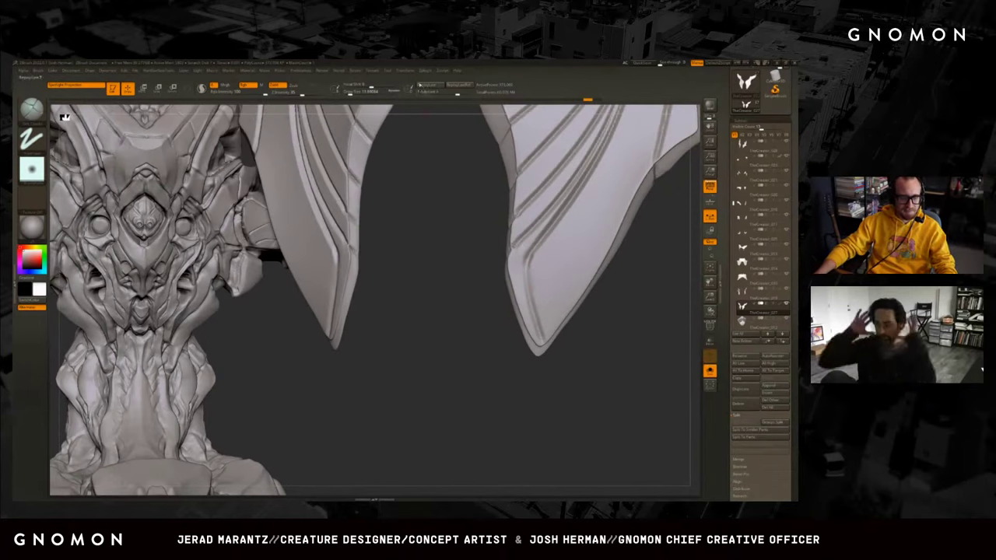
pyautogui.click(354, 71)
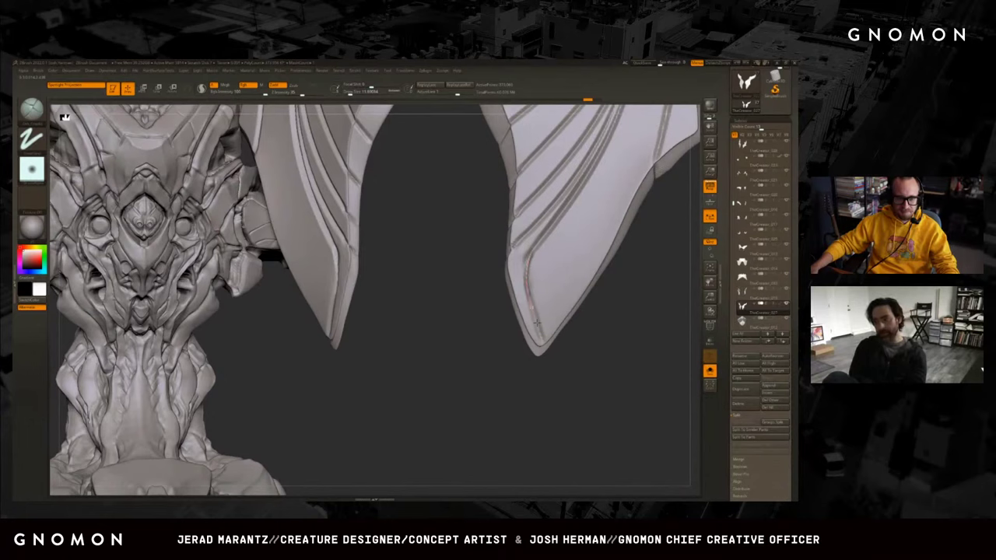
pyautogui.press('[')
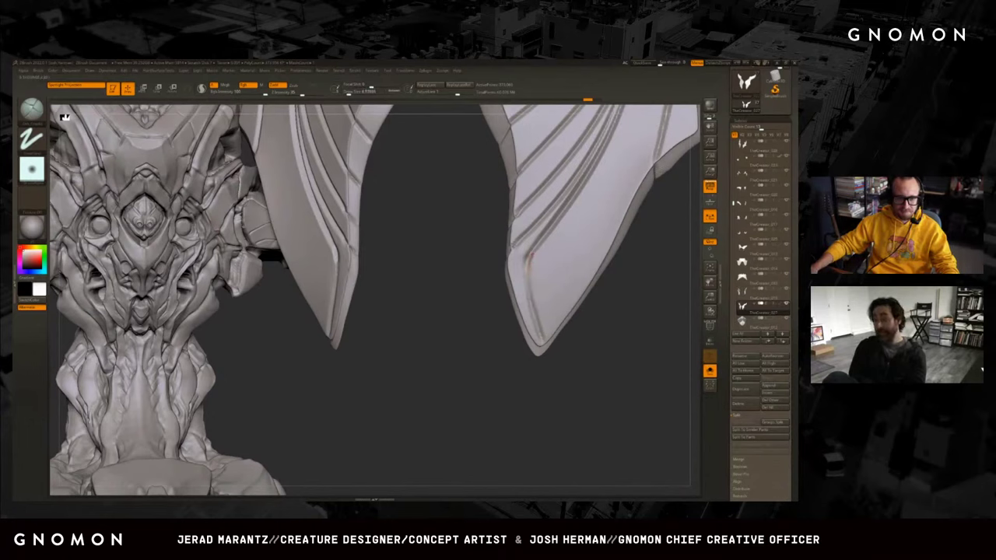
pyautogui.press('[')
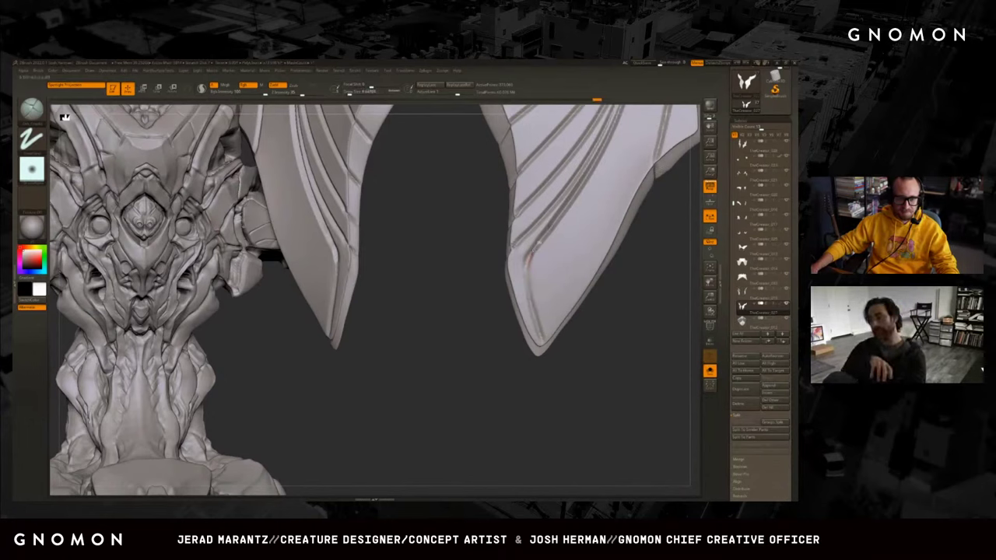
pyautogui.press('[')
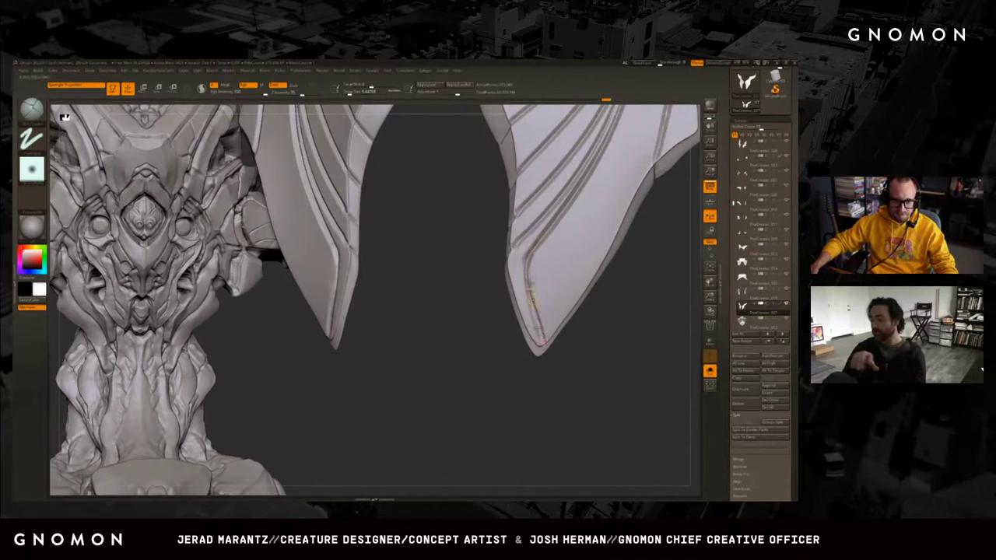
pyautogui.moveTo(529, 294); pyautogui.dragTo(536, 243)
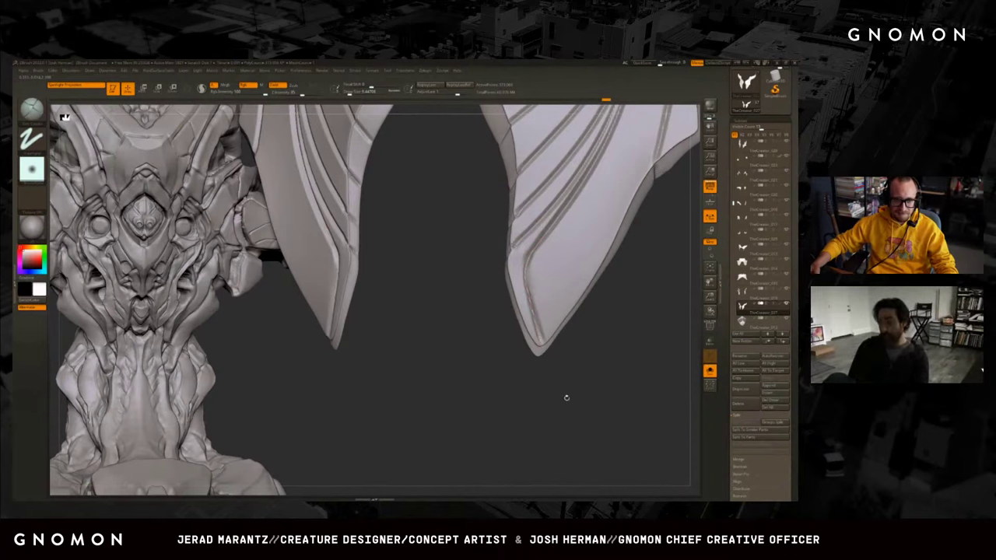
# Select and isolate the body mesh, and carve and smooth the crease below the openings at the jaw.
pyautogui.moveTo(565, 398); pyautogui.dragTo(540, 335)
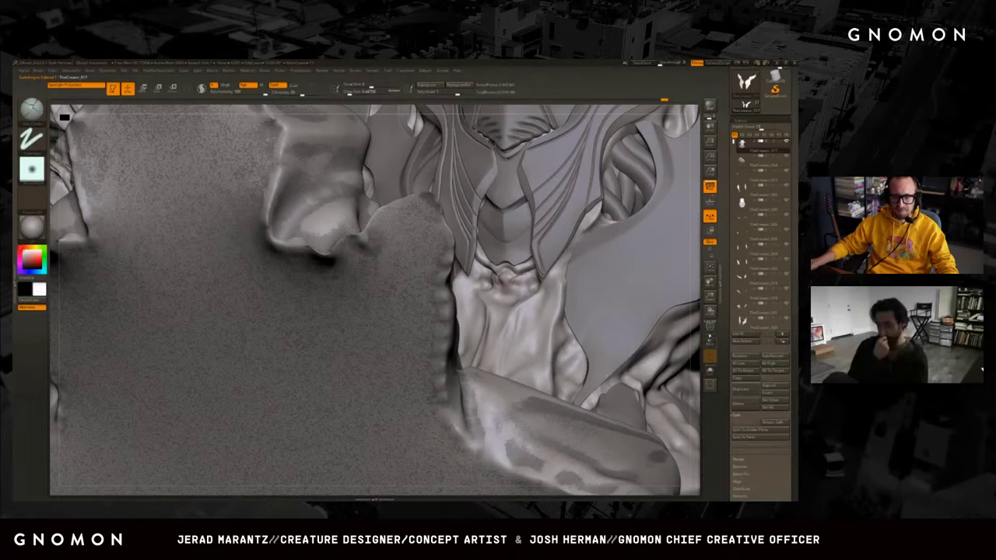
pyautogui.moveTo(653, 311); pyautogui.dragTo(288, 344)
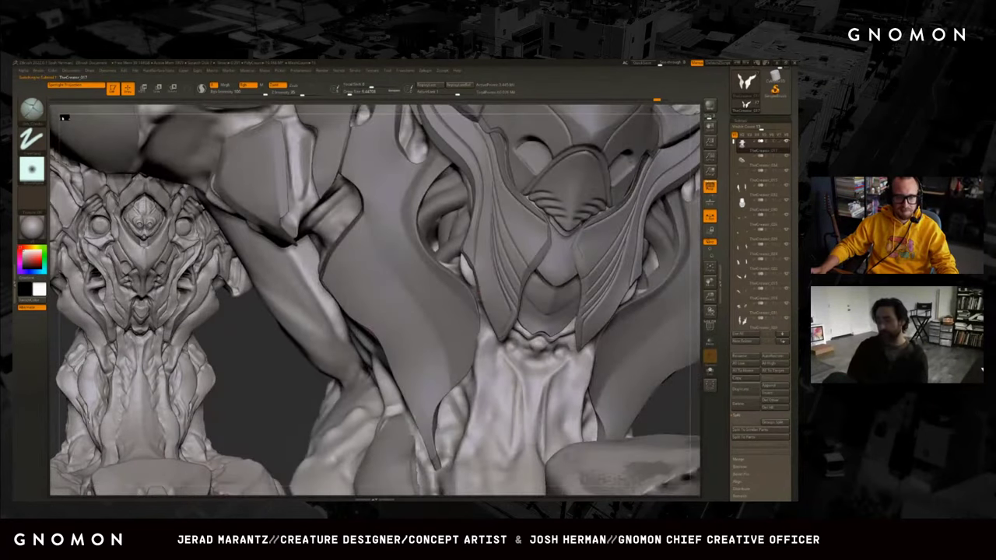
pyautogui.moveTo(474, 280); pyautogui.dragTo(464, 254)
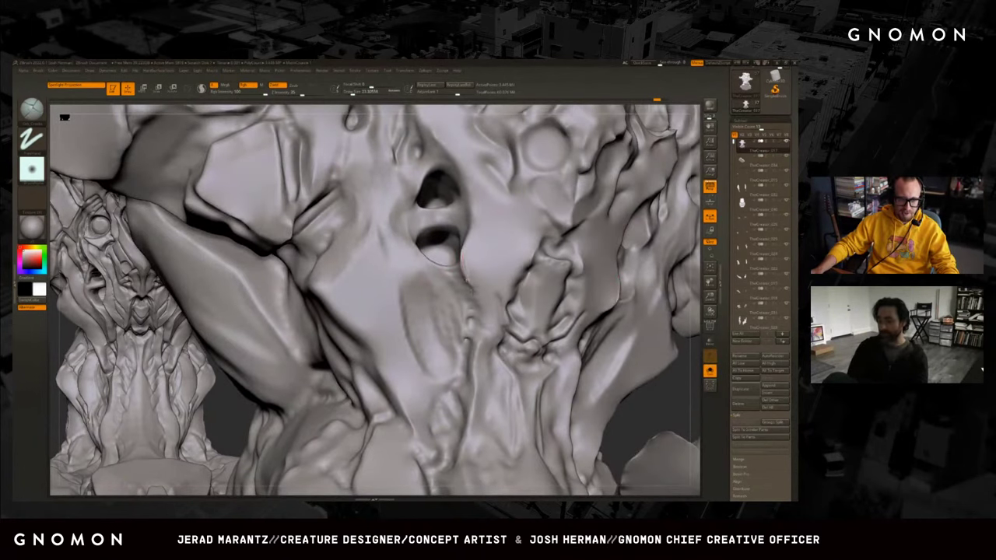
pyautogui.press('shift')
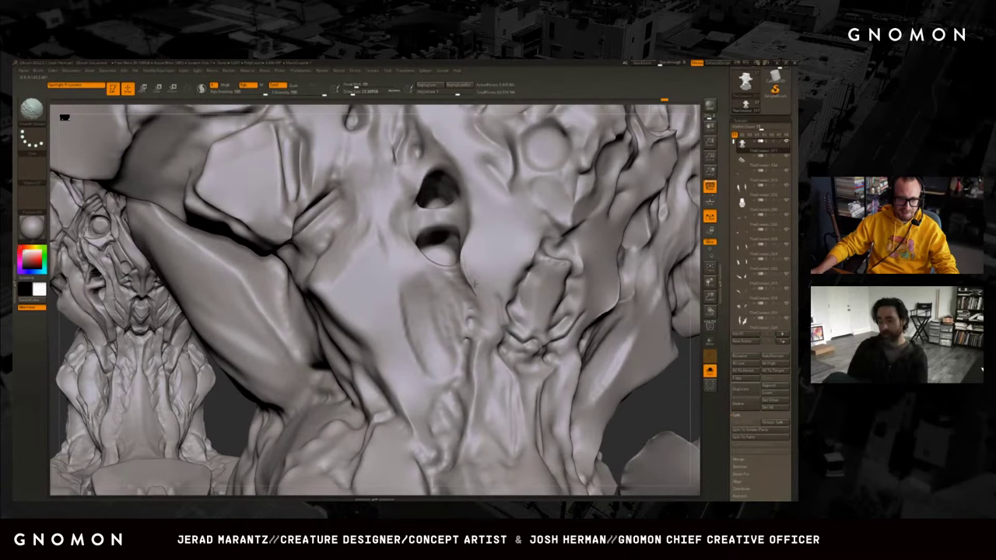
pyautogui.moveTo(464, 256)
pyautogui.mouseDown()
pyautogui.moveTo(669, 393)
pyautogui.moveTo(472, 294)
pyautogui.mouseUp()
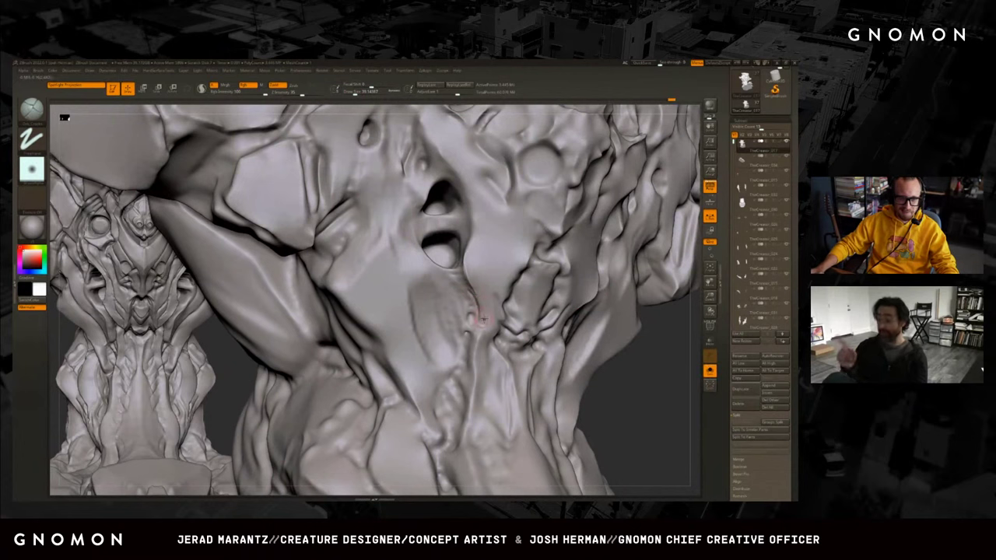
pyautogui.hotkey('ctrl', 'z')
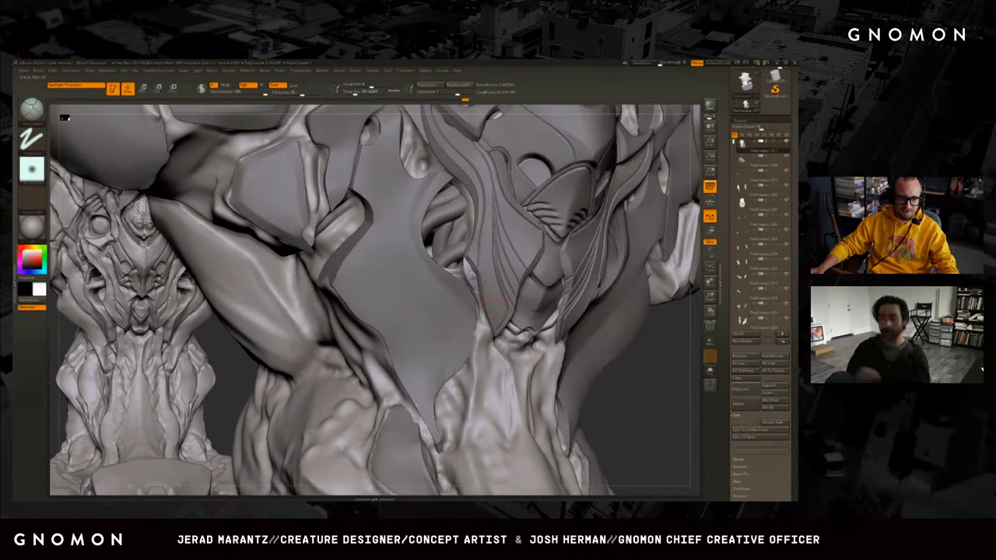
pyautogui.hotkey('ctrl', 'shift', 'z')
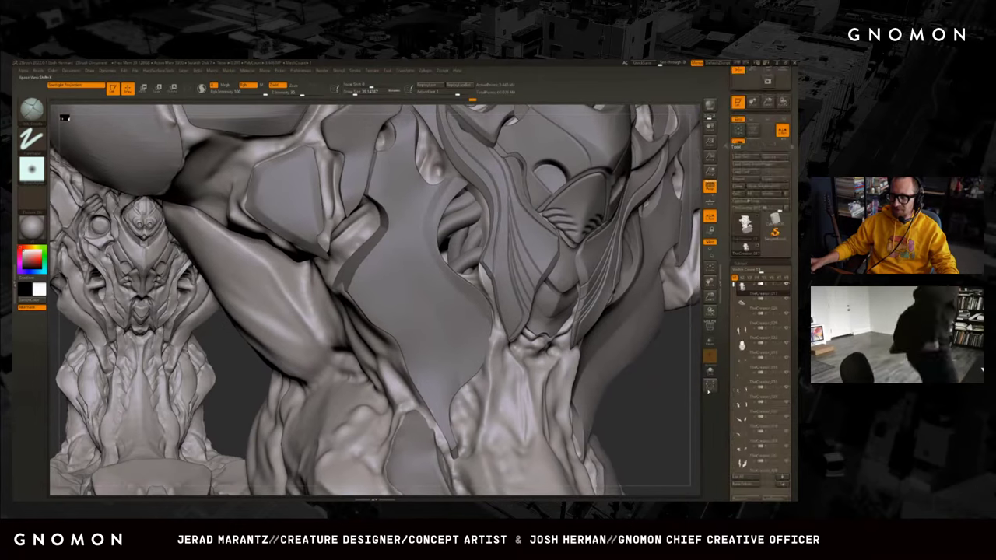
pyautogui.keyDown('ctrl'); pyautogui.keyDown('shift'); pyautogui.click(671, 381); pyautogui.keyUp('shift'); pyautogui.keyUp('ctrl')
pyautogui.keyDown('ctrl'); pyautogui.keyDown('shift'); pyautogui.click(672, 381); pyautogui.keyUp('shift'); pyautogui.keyUp('ctrl')
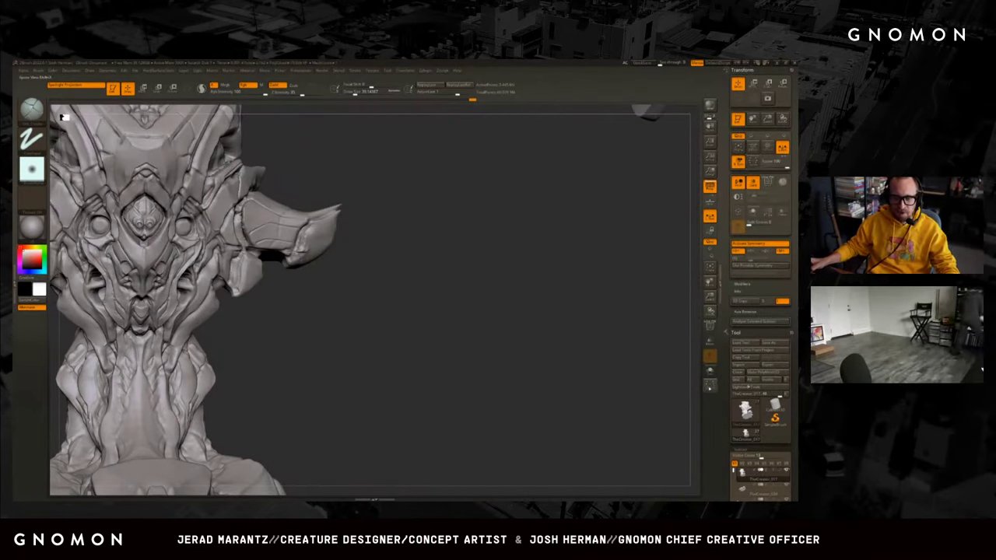
pyautogui.click(710, 383)
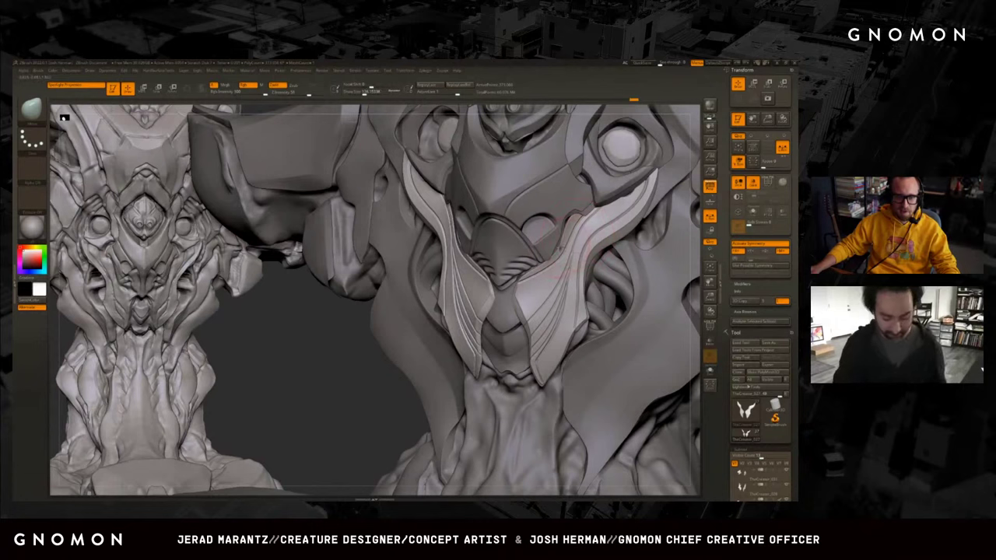
# Adjust the contour of the cheek plates with the Move brush where their upper arms curve past the muzzle.
pyautogui.moveTo(387, 345); pyautogui.dragTo(440, 303)
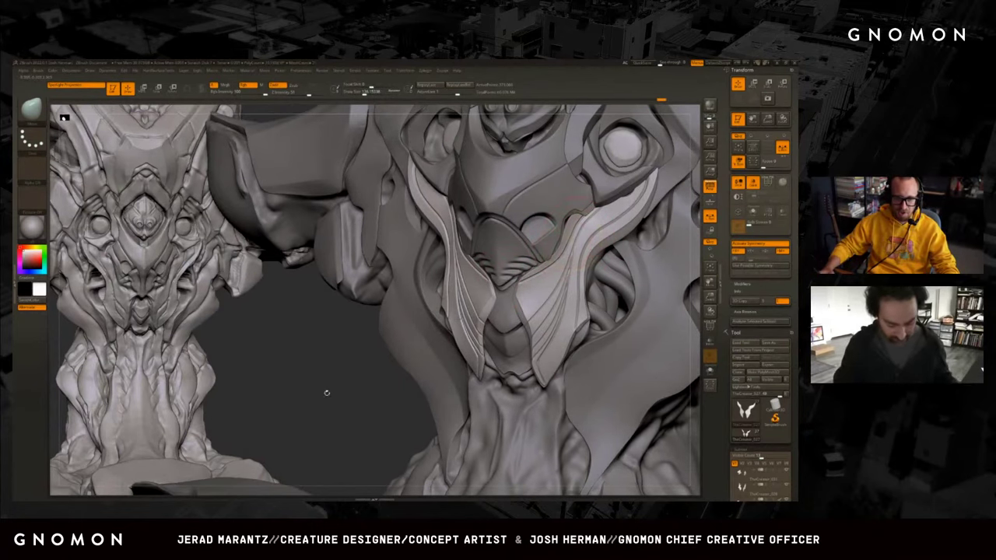
pyautogui.moveTo(325, 391); pyautogui.dragTo(331, 392)
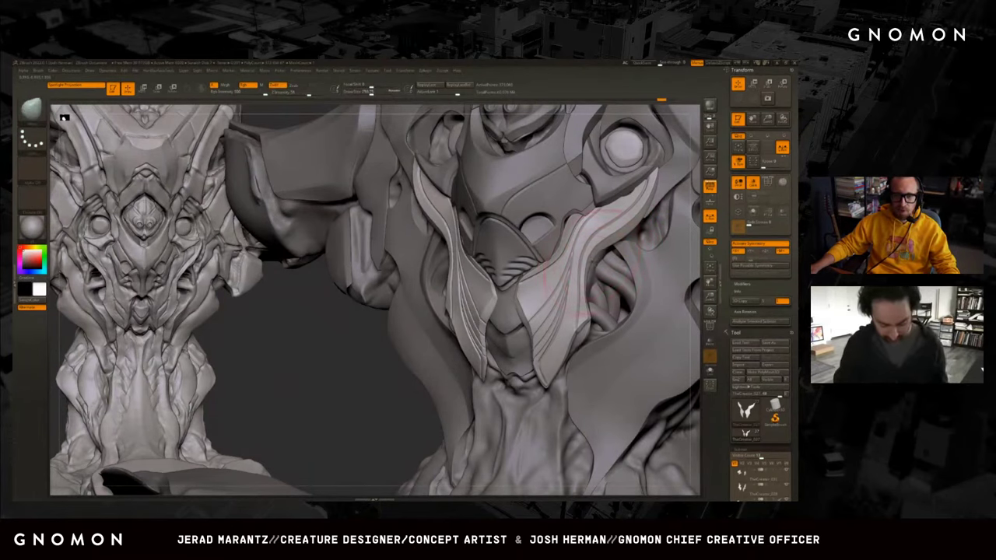
pyautogui.moveTo(595, 261)
pyautogui.mouseDown()
pyautogui.moveTo(599, 241)
pyautogui.moveTo(588, 245)
pyautogui.mouseUp()
pyautogui.moveTo(319, 371); pyautogui.dragTo(482, 389)
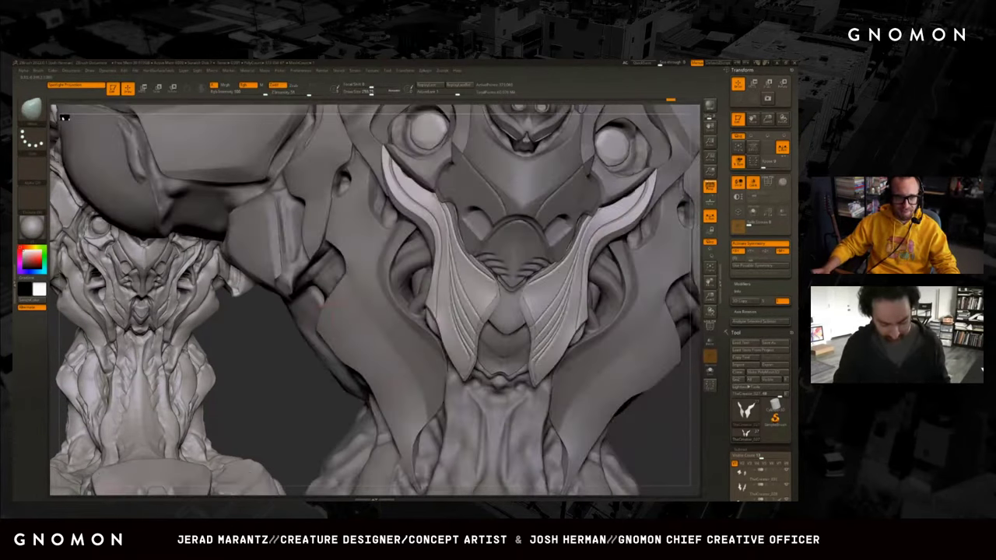
pyautogui.moveTo(645, 405); pyautogui.dragTo(662, 409)
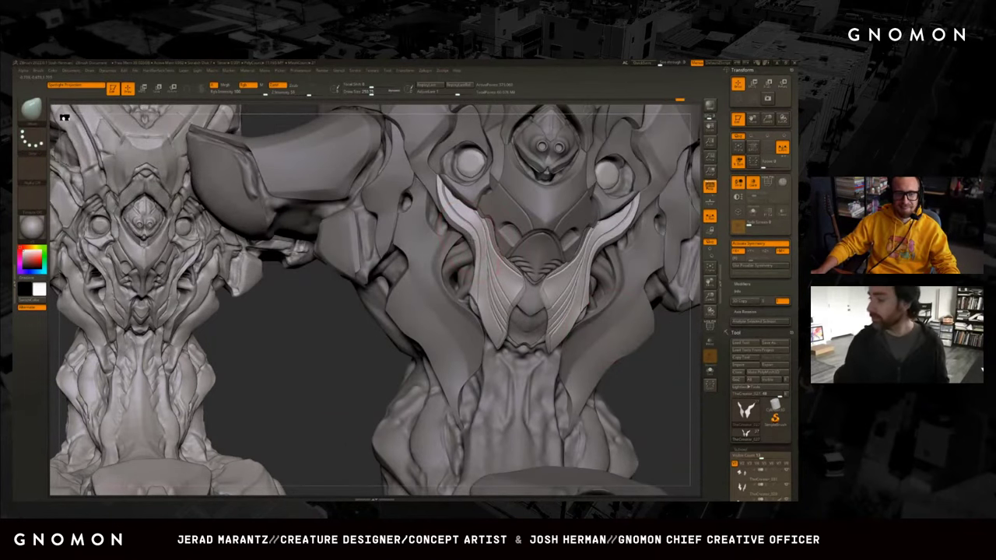
pyautogui.moveTo(345, 367); pyautogui.dragTo(465, 338)
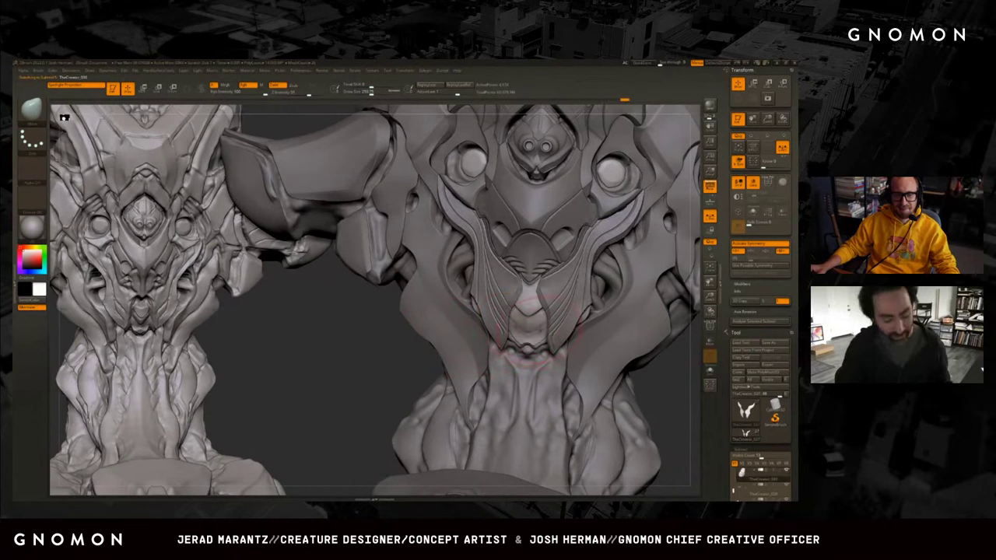
# Isolate the central chin piece, switch to the DamStandard brush, and subdivide the piece twice.
pyautogui.moveTo(354, 365); pyautogui.dragTo(404, 356)
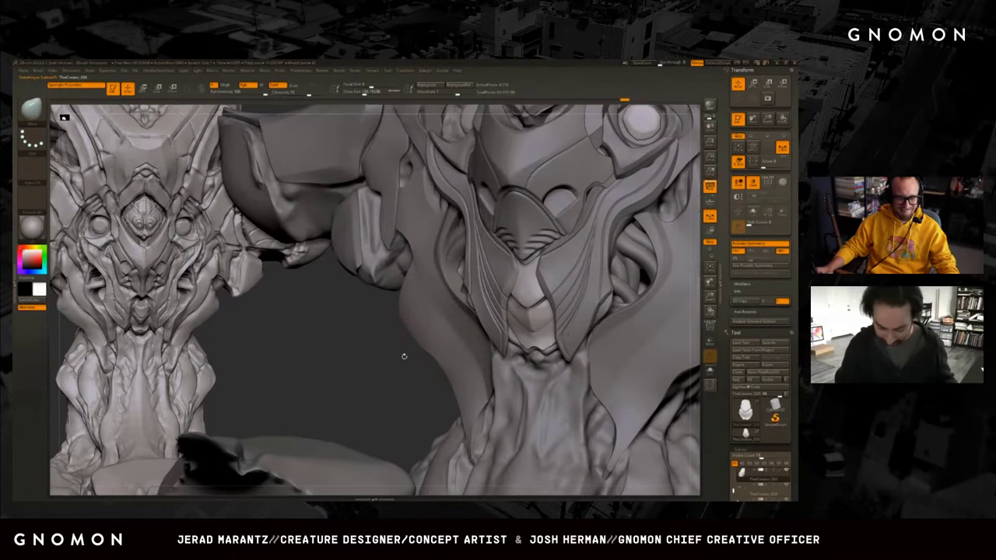
pyautogui.press('b')
pyautogui.press('d')
pyautogui.press('s')
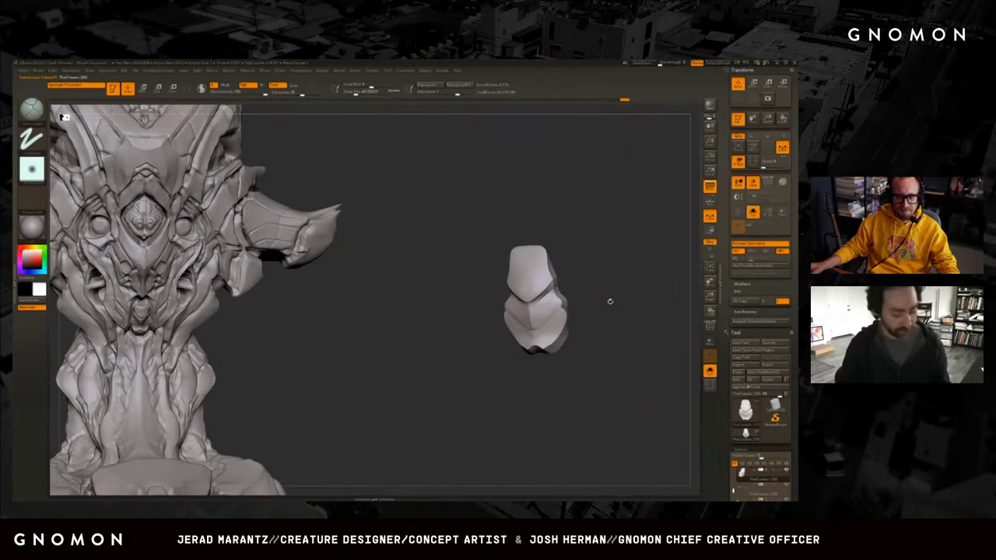
pyautogui.press('d')
pyautogui.hotkey('ctrl', 'd')
pyautogui.hotkey('ctrl', 'd')
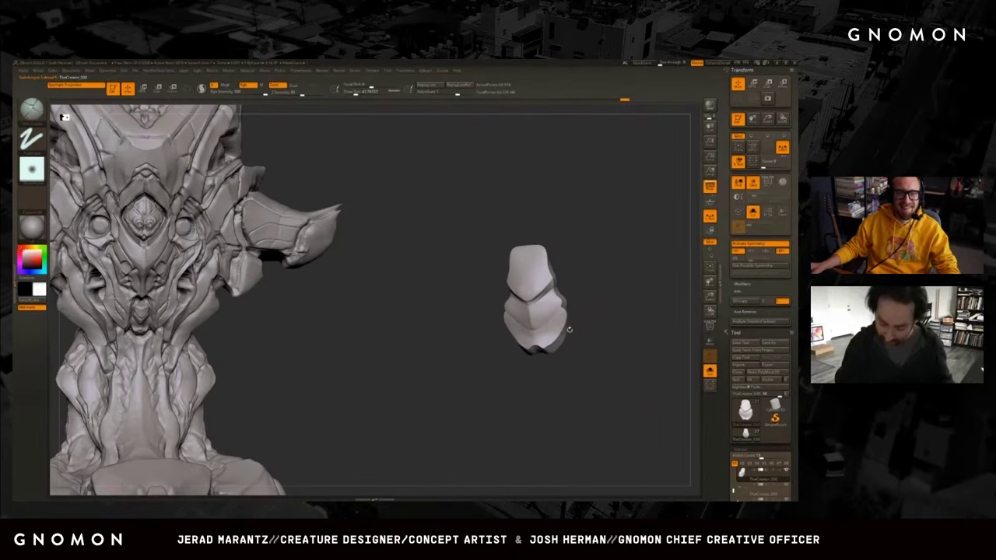
# Carve and smooth the V-shaped seams between the overlapping segments of the isolated chin piece.
pyautogui.hotkey('shift', 'ctrl', 's')
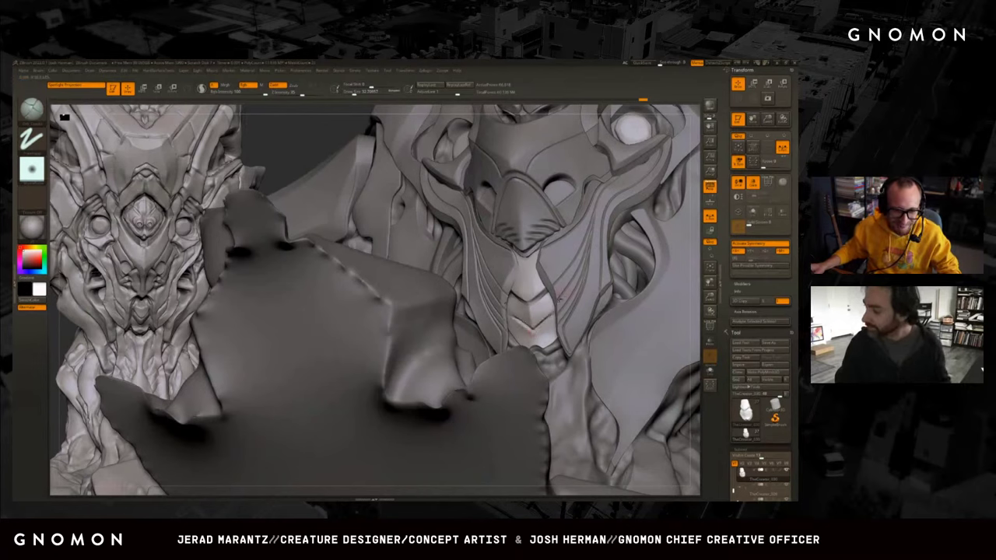
pyautogui.hotkey('shift', 'ctrl', 's')
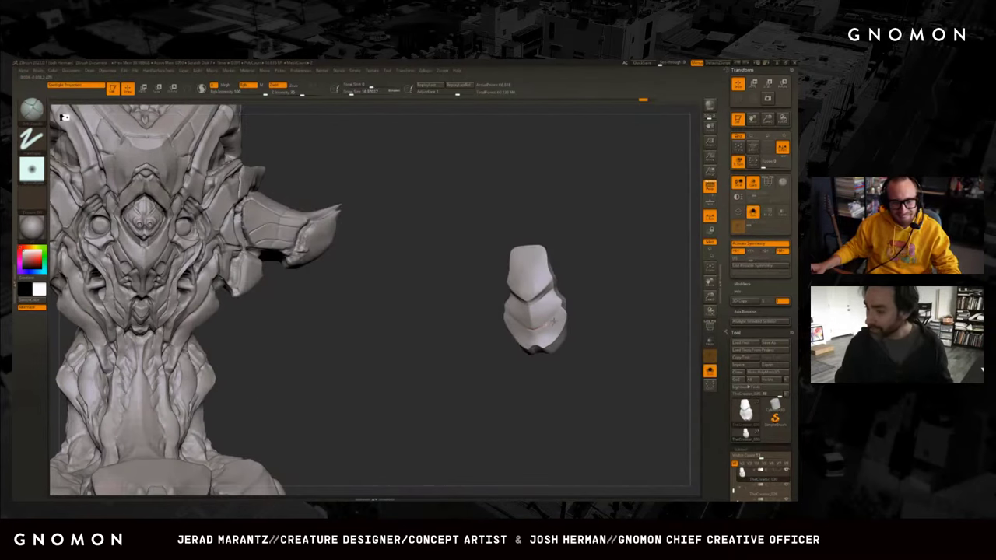
pyautogui.press('f')
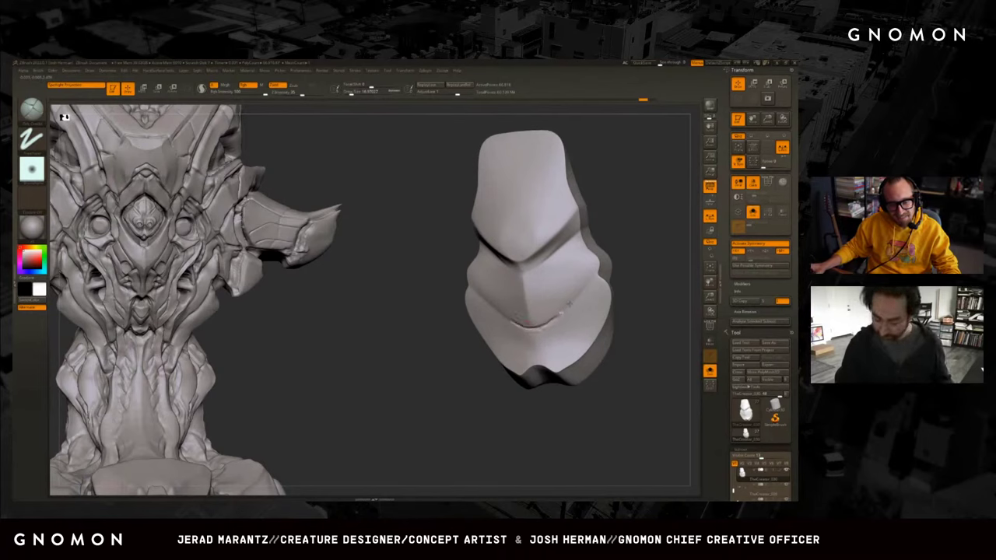
pyautogui.keyDown('shift'); pyautogui.moveTo(544, 320); pyautogui.dragTo(533, 329); pyautogui.keyUp('shift')
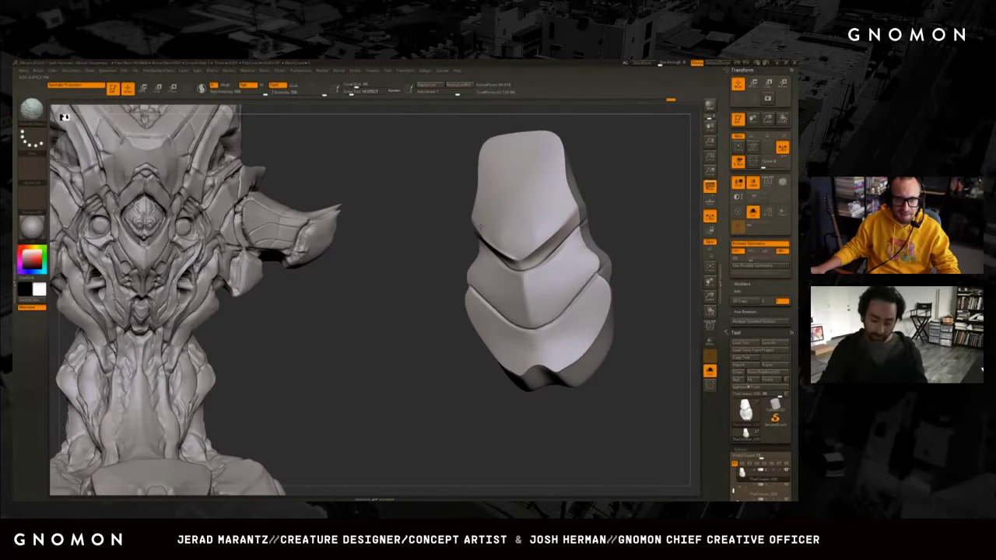
pyautogui.moveTo(637, 226); pyautogui.dragTo(468, 293)
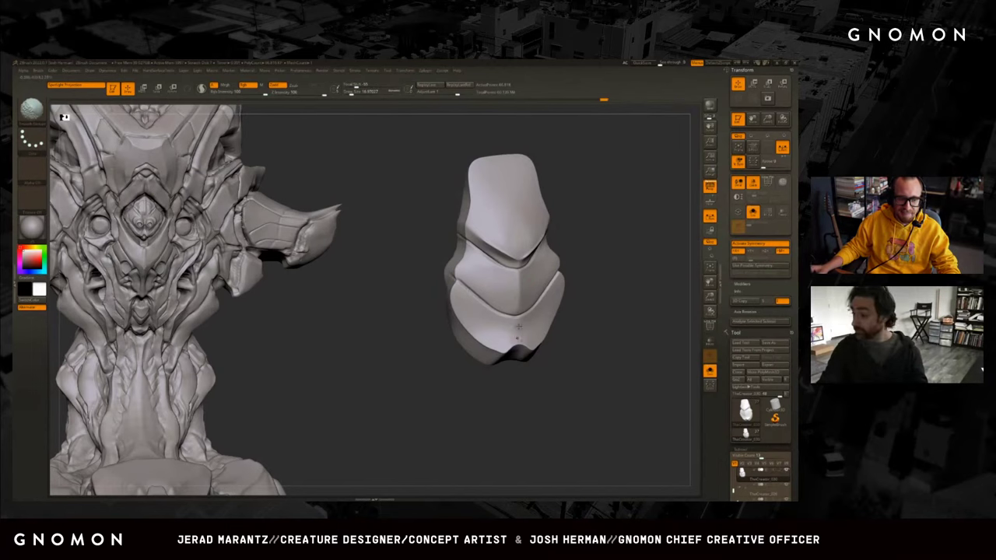
pyautogui.press('shift')
# Select and isolate the large side neck plates, and carve a curved groove along their concave inner edge.
pyautogui.moveTo(575, 335); pyautogui.dragTo(627, 260)
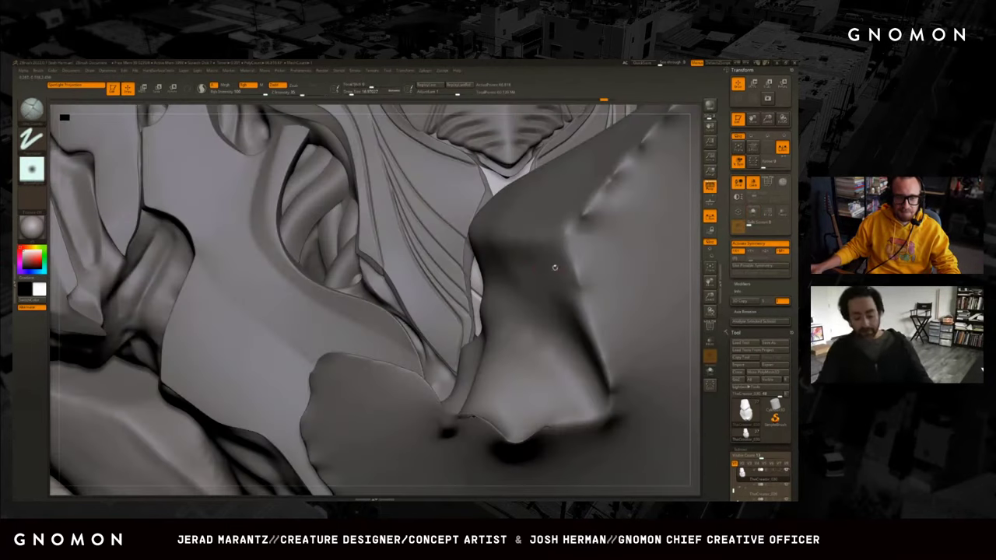
pyautogui.moveTo(698, 316)
pyautogui.mouseDown()
pyautogui.moveTo(708, 329)
pyautogui.moveTo(643, 337)
pyautogui.mouseUp()
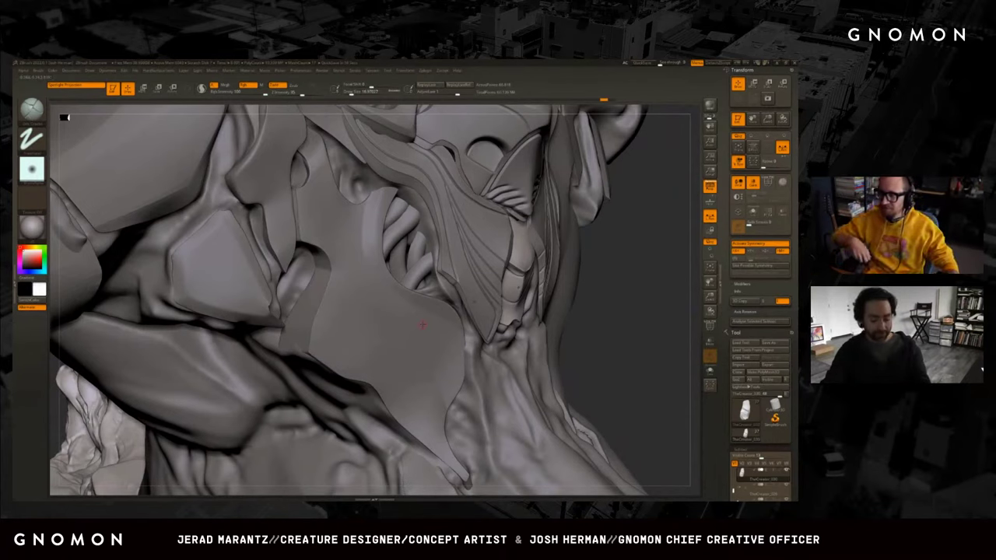
pyautogui.moveTo(635, 322)
pyautogui.mouseDown()
pyautogui.moveTo(615, 331)
pyautogui.moveTo(646, 343)
pyautogui.mouseUp()
pyautogui.moveTo(389, 404)
pyautogui.mouseDown()
pyautogui.moveTo(382, 382)
pyautogui.moveTo(391, 366)
pyautogui.moveTo(381, 369)
pyautogui.moveTo(444, 339)
pyautogui.mouseUp()
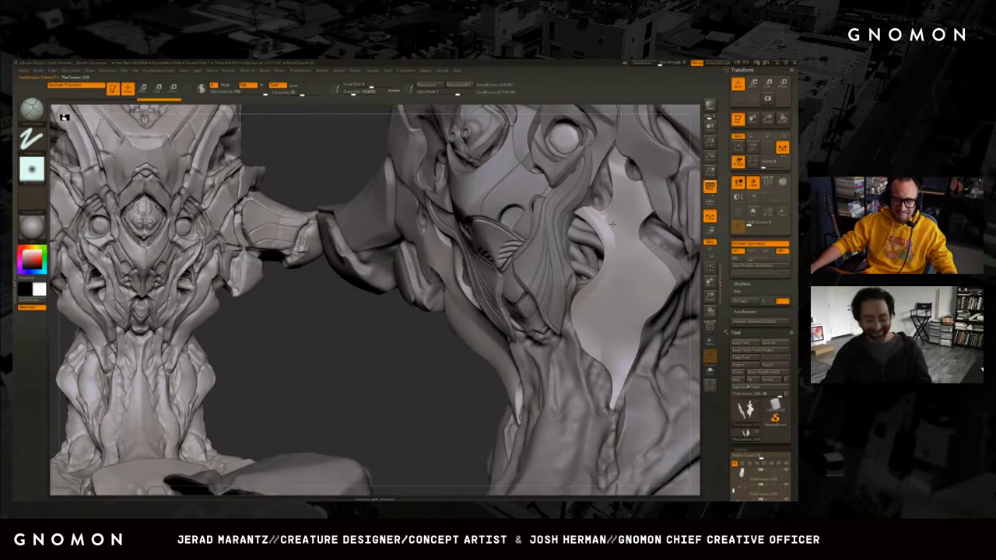
pyautogui.moveTo(377, 407)
pyautogui.mouseDown()
pyautogui.moveTo(334, 403)
pyautogui.moveTo(540, 224)
pyautogui.moveTo(586, 217)
pyautogui.moveTo(527, 216)
pyautogui.moveTo(540, 179)
pyautogui.moveTo(470, 158)
pyautogui.mouseUp()
pyautogui.hotkey('shift', 'f')
pyautogui.hotkey('shift', 'f')
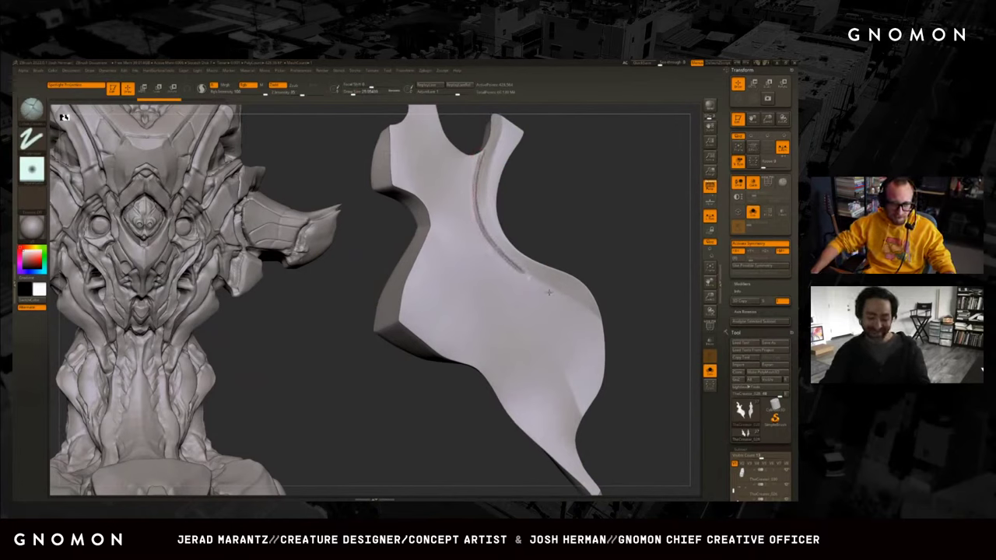
pyautogui.moveTo(599, 321)
pyautogui.keyDown('shift'); pyautogui.mouseDown()
pyautogui.moveTo(478, 154)
pyautogui.moveTo(517, 173)
pyautogui.moveTo(490, 158)
pyautogui.moveTo(527, 160)
pyautogui.mouseUp(); pyautogui.keyUp('shift')
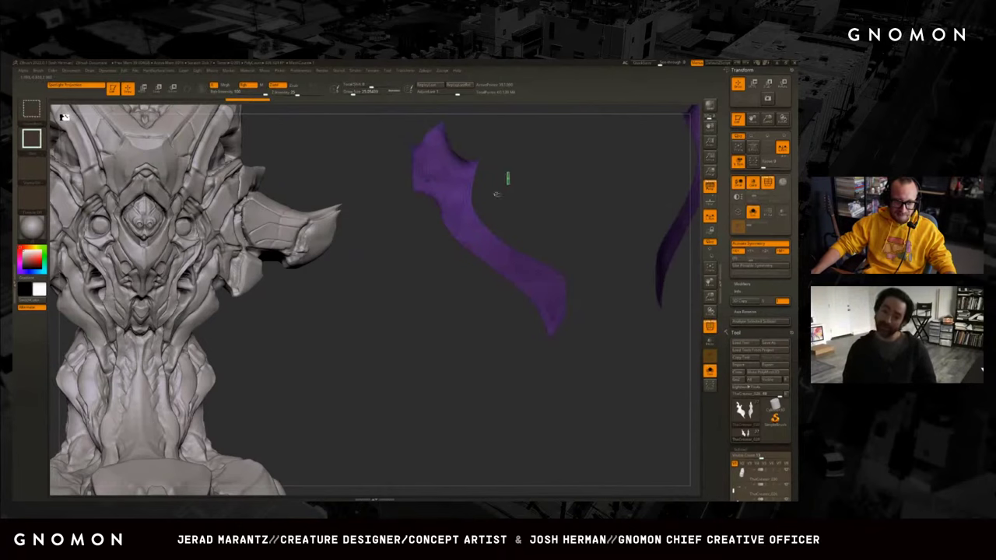
# Show the side neck plates' polygroups, mask the upper inner strip, and bring back the rest of the plates.
pyautogui.hotkey('shift', 'f')
pyautogui.hotkey('shift', 'f')
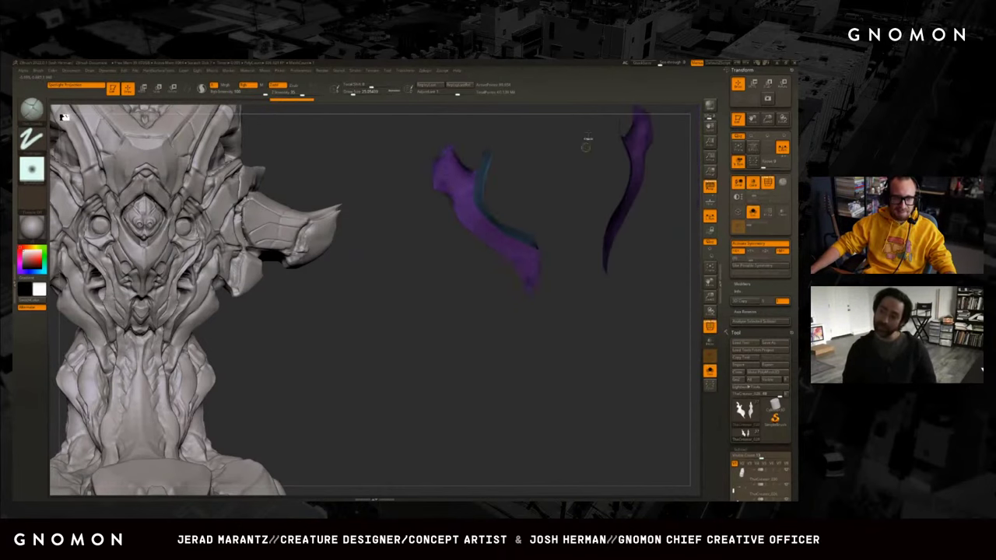
pyautogui.hotkey('shift', 'f')
pyautogui.hotkey('shift', 'f')
pyautogui.press('f')
pyautogui.press('d')
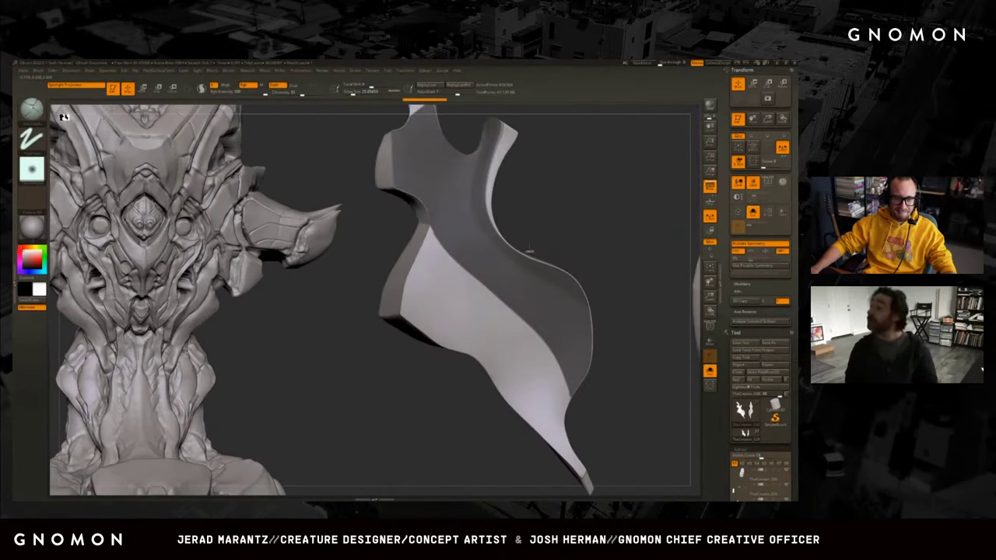
pyautogui.moveTo(565, 226)
pyautogui.mouseDown()
pyautogui.moveTo(545, 229)
pyautogui.moveTo(499, 190)
pyautogui.mouseUp()
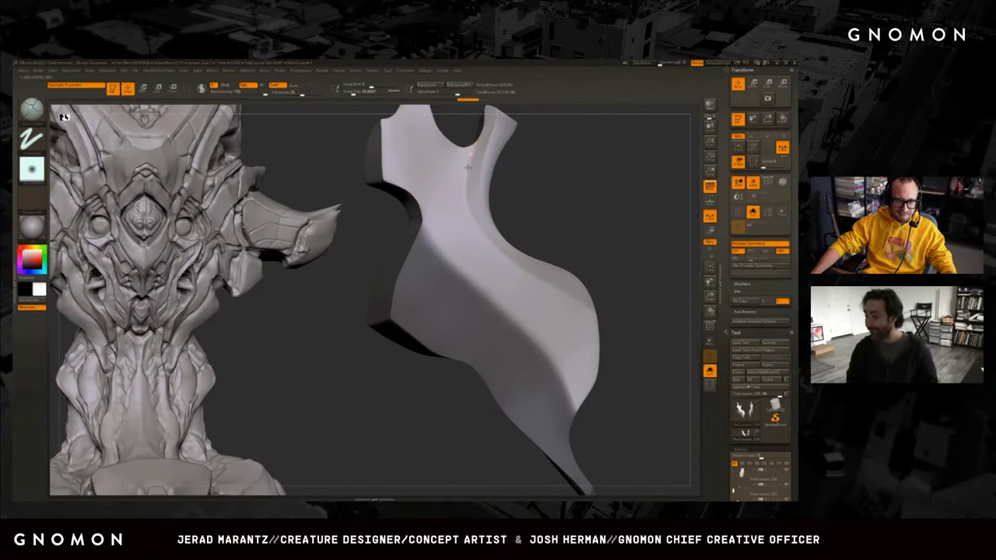
pyautogui.moveTo(467, 213); pyautogui.dragTo(480, 231)
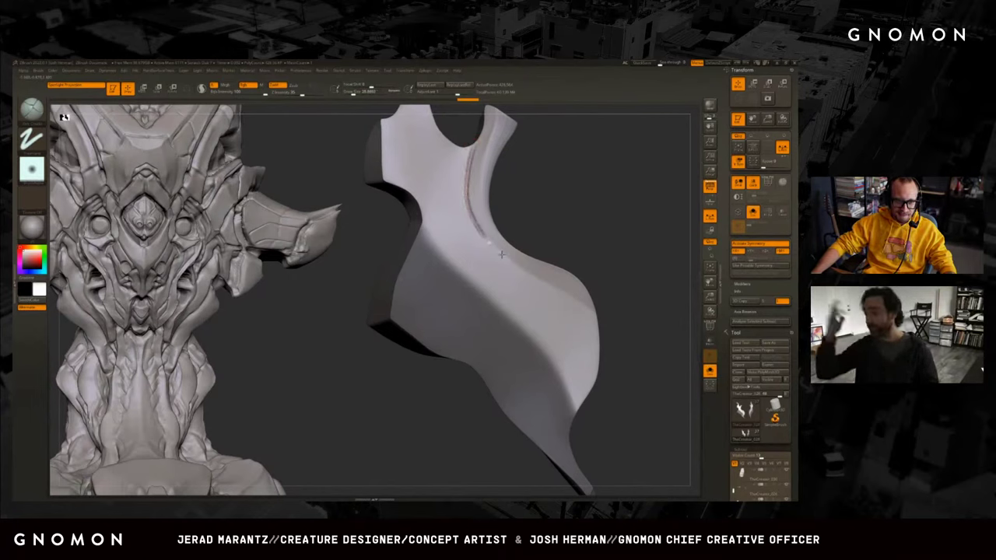
pyautogui.moveTo(543, 284); pyautogui.dragTo(545, 286)
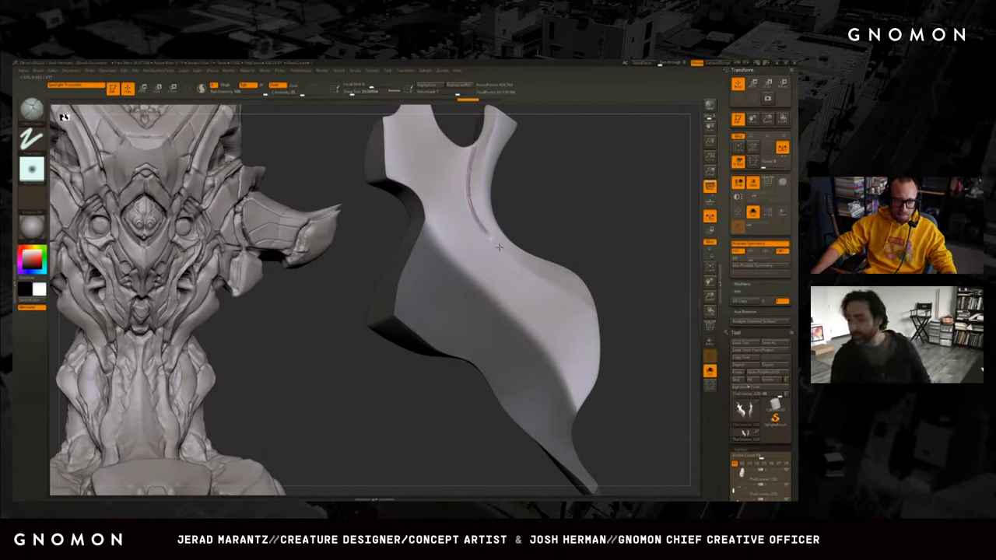
pyautogui.moveTo(599, 317); pyautogui.dragTo(600, 316)
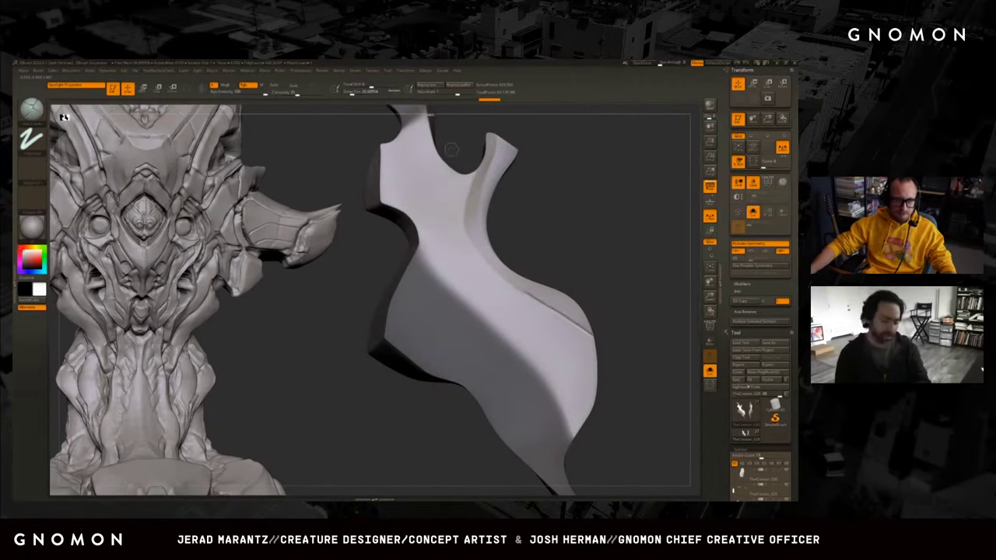
pyautogui.click(397, 71)
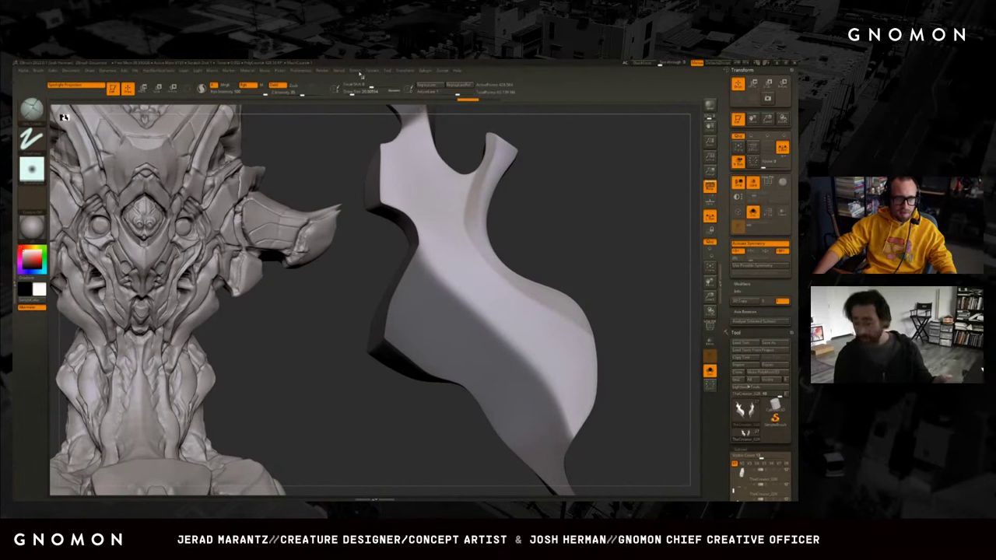
pyautogui.click(358, 70)
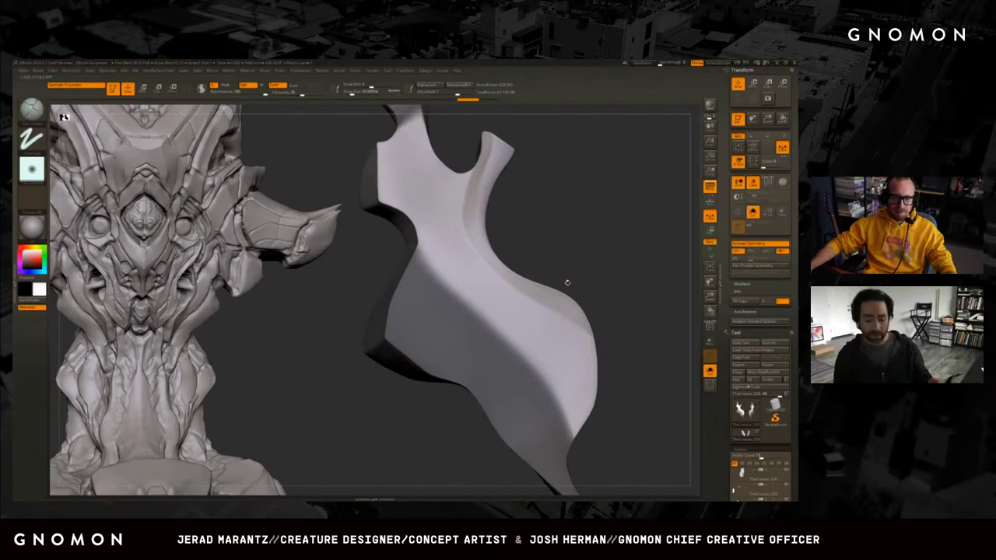
# Carve a curved groove along the concave inner rim of the side neck plates, and bring back the full model.
pyautogui.keyDown('alt'); pyautogui.click(470, 176); pyautogui.keyUp('alt')
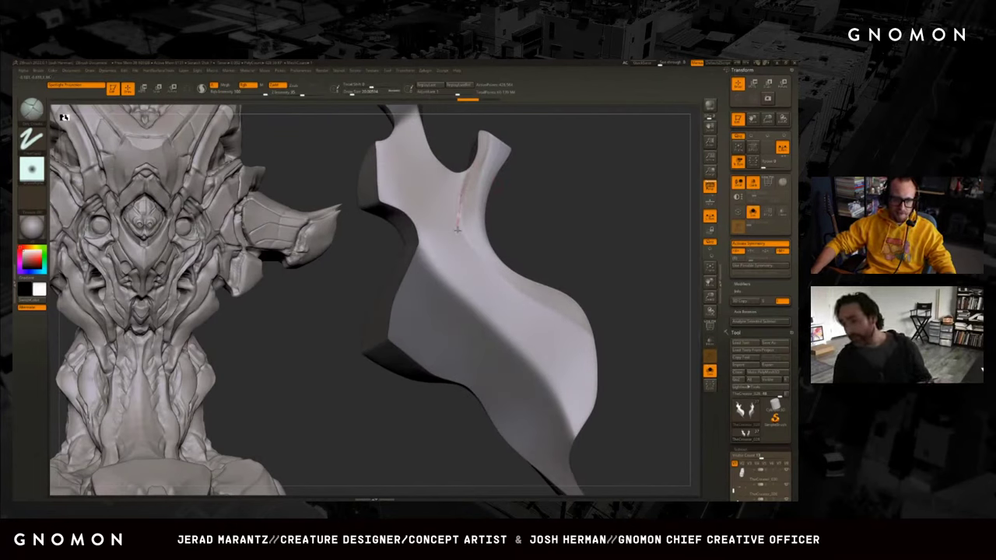
pyautogui.moveTo(457, 228); pyautogui.dragTo(462, 243)
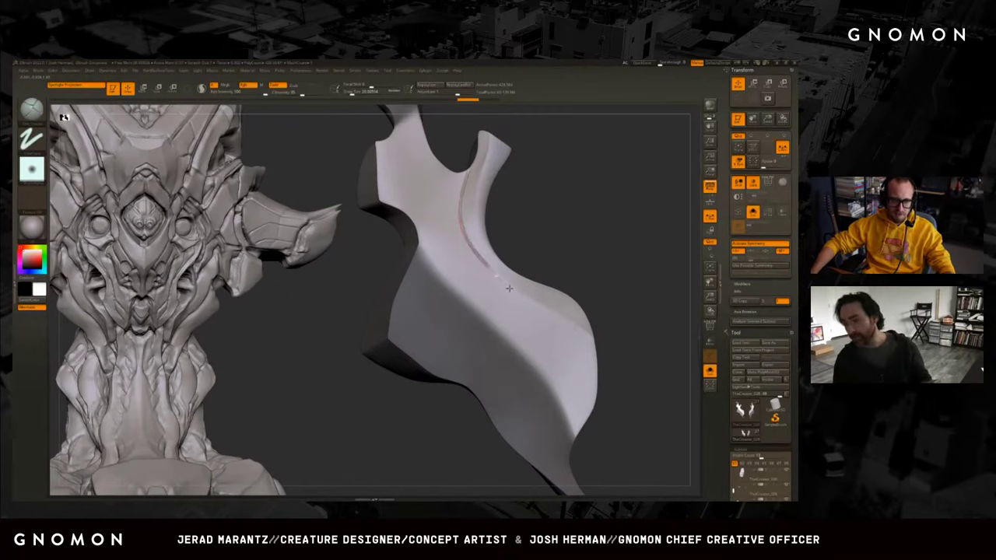
pyautogui.moveTo(508, 288)
pyautogui.mouseDown()
pyautogui.moveTo(609, 340)
pyautogui.moveTo(614, 257)
pyautogui.moveTo(567, 217)
pyautogui.moveTo(601, 217)
pyautogui.mouseUp()
pyautogui.keyDown('ctrl'); pyautogui.keyDown('shift'); pyautogui.click(601, 216); pyautogui.keyUp('shift'); pyautogui.keyUp('ctrl')
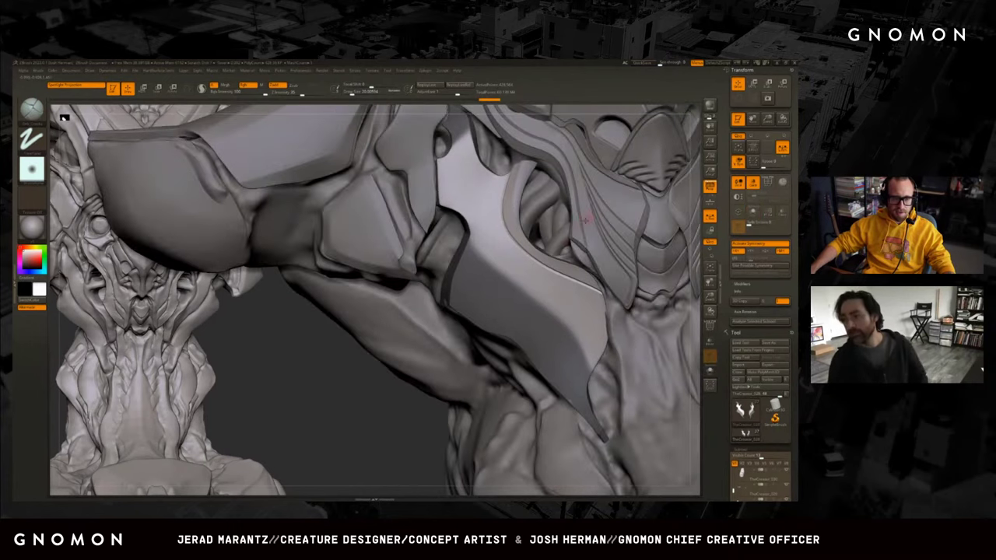
# Isolate the side neck plates again and carve a long curved groove down the central ridge to the lower tip.
pyautogui.moveTo(333, 440); pyautogui.dragTo(413, 365)
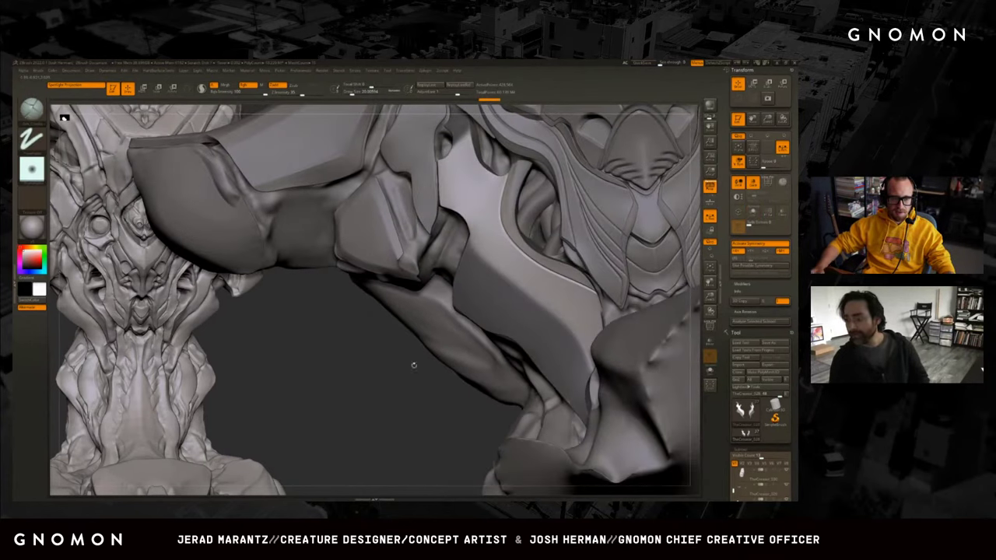
pyautogui.moveTo(388, 407); pyautogui.dragTo(382, 400)
pyautogui.moveTo(344, 428); pyautogui.dragTo(542, 327)
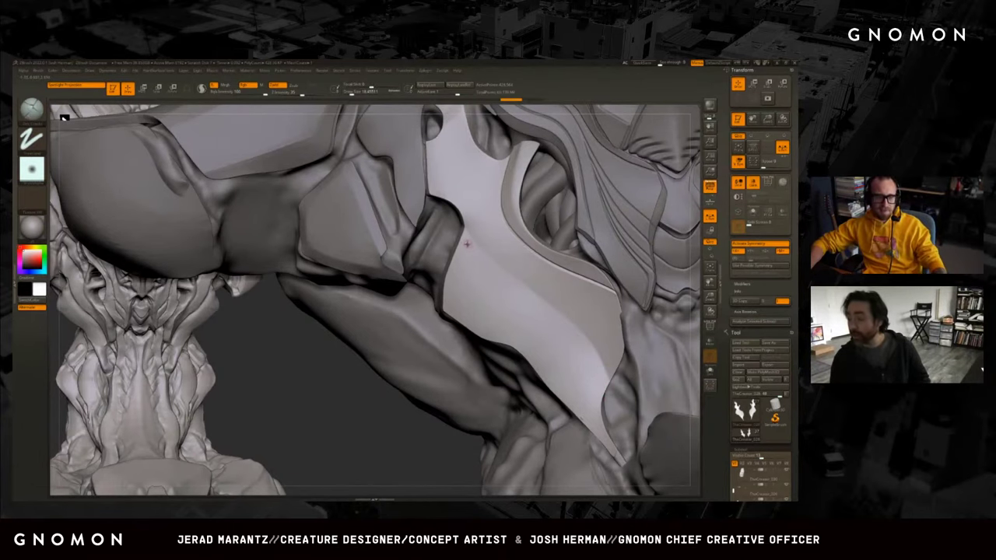
pyautogui.hotkey('ctrl', 'shift', 's')
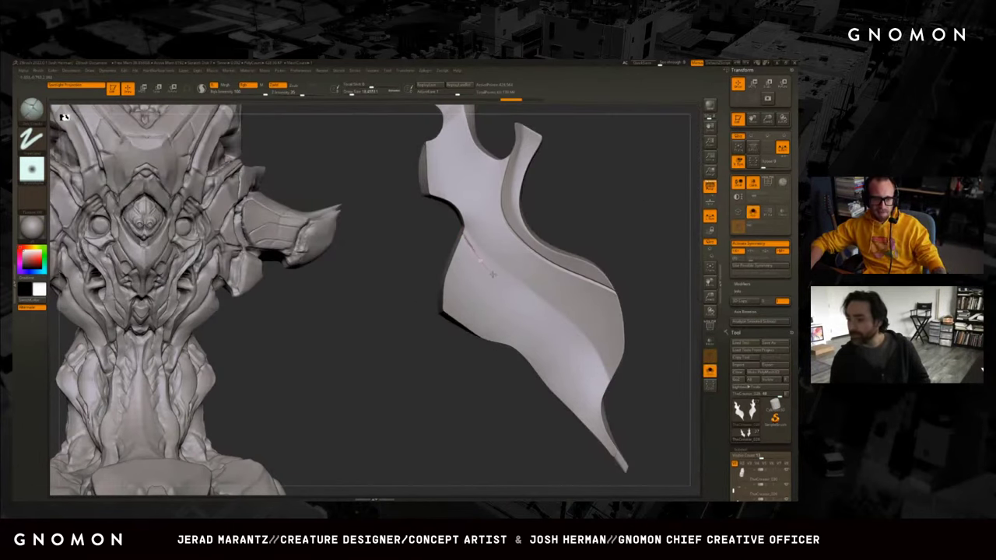
pyautogui.moveTo(515, 287); pyautogui.dragTo(538, 302)
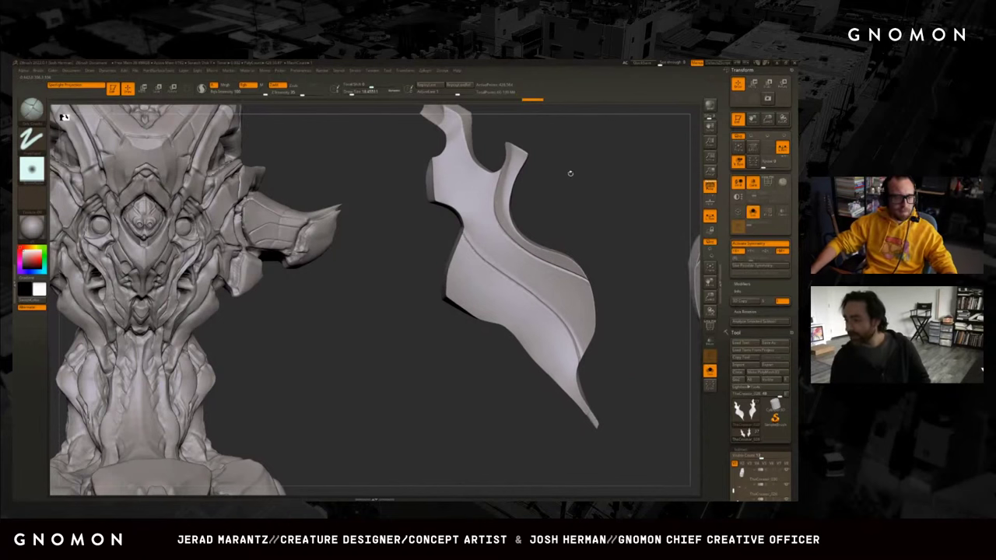
# Carve a short seam across the narrow upper arm of the isolated side neck plates.
pyautogui.moveTo(569, 171); pyautogui.dragTo(488, 182)
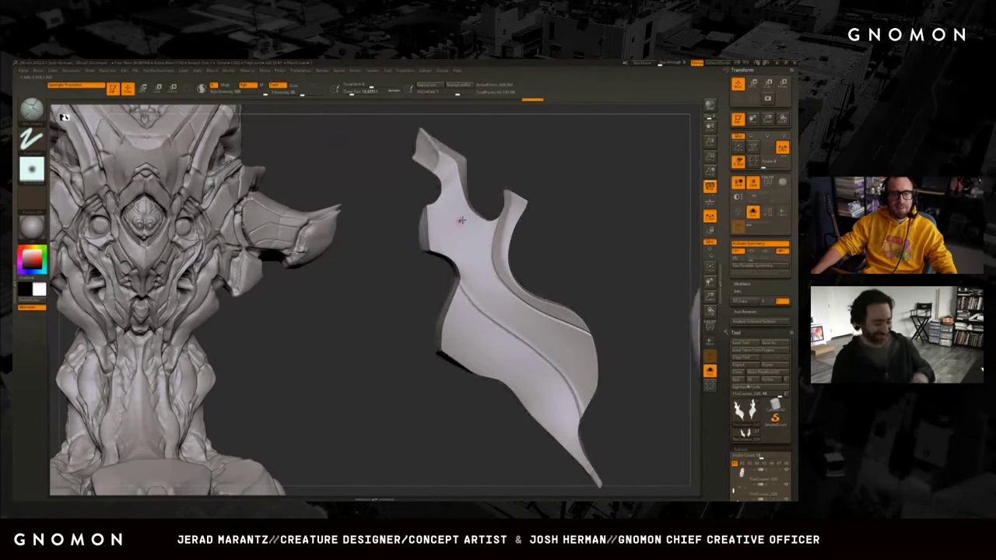
pyautogui.hotkey('shift', 'f')
pyautogui.hotkey('shift', 'f')
pyautogui.hotkey('shift', 'f')
pyautogui.hotkey('shift', 'f')
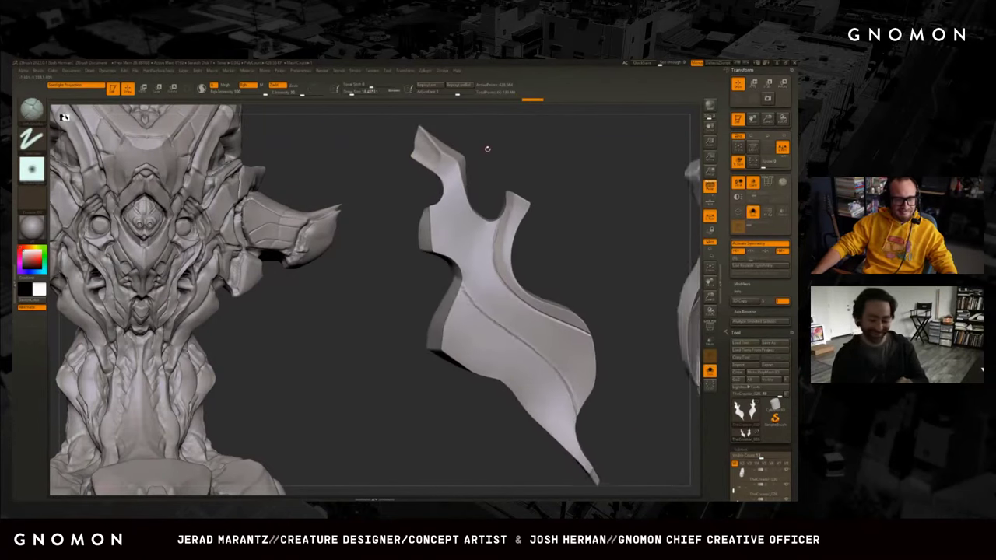
pyautogui.hotkey('shift', 'f')
pyautogui.moveTo(449, 212); pyautogui.dragTo(441, 165, button='right')
pyautogui.hotkey('shift', 'f')
pyautogui.moveTo(436, 104); pyautogui.dragTo(457, 176, button='right')
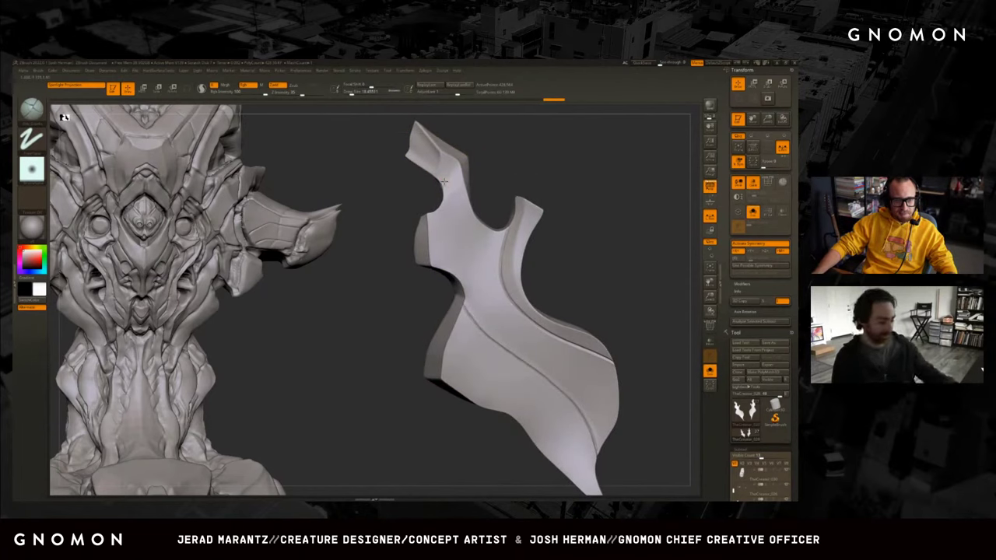
pyautogui.moveTo(501, 156); pyautogui.dragTo(513, 164, button='right')
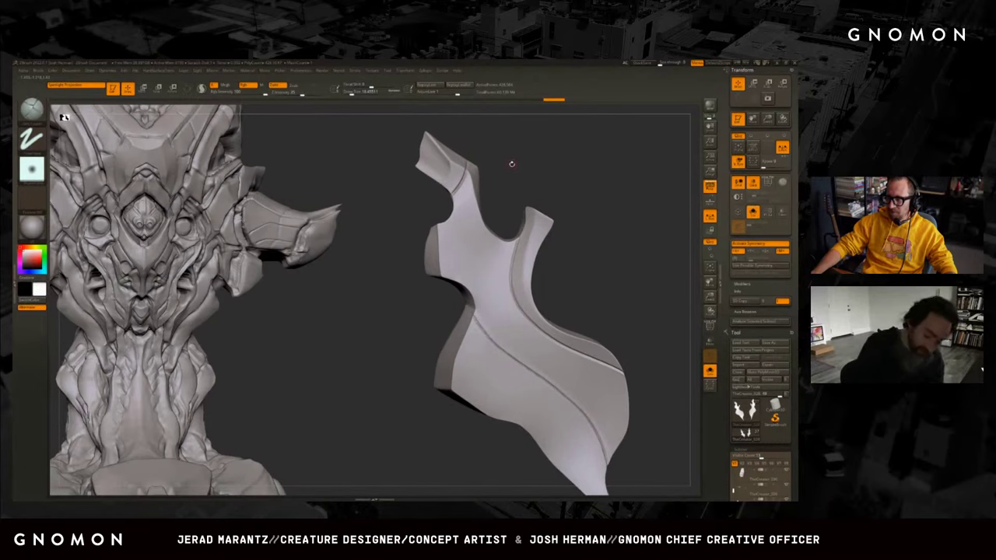
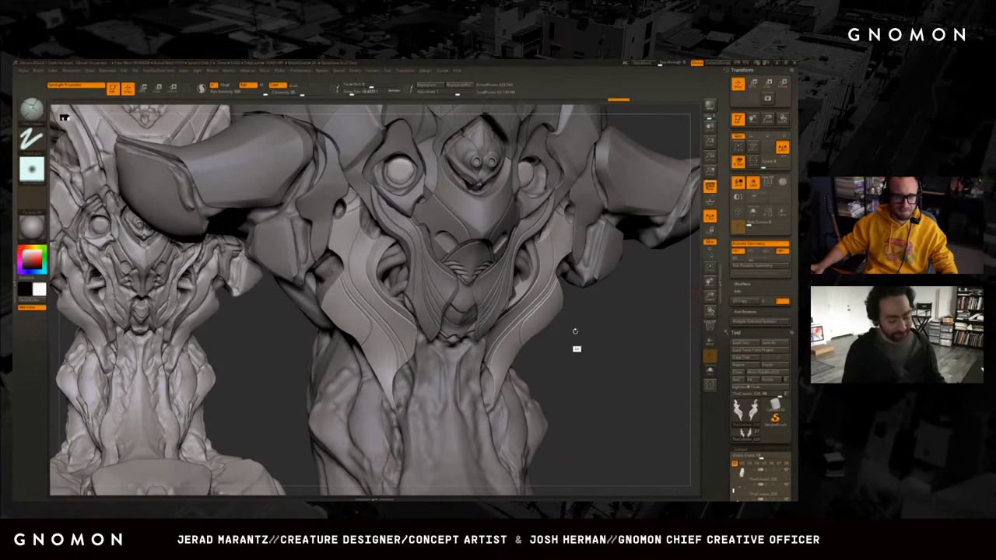
# Examine the grooves of the side neck plates against the surrounding face armour and neck from close up and both sides.
pyautogui.moveTo(574, 345)
pyautogui.mouseDown()
pyautogui.moveTo(285, 344)
pyautogui.moveTo(383, 289)
pyautogui.moveTo(398, 294)
pyautogui.moveTo(377, 288)
pyautogui.moveTo(369, 271)
pyautogui.moveTo(394, 277)
pyautogui.mouseUp()
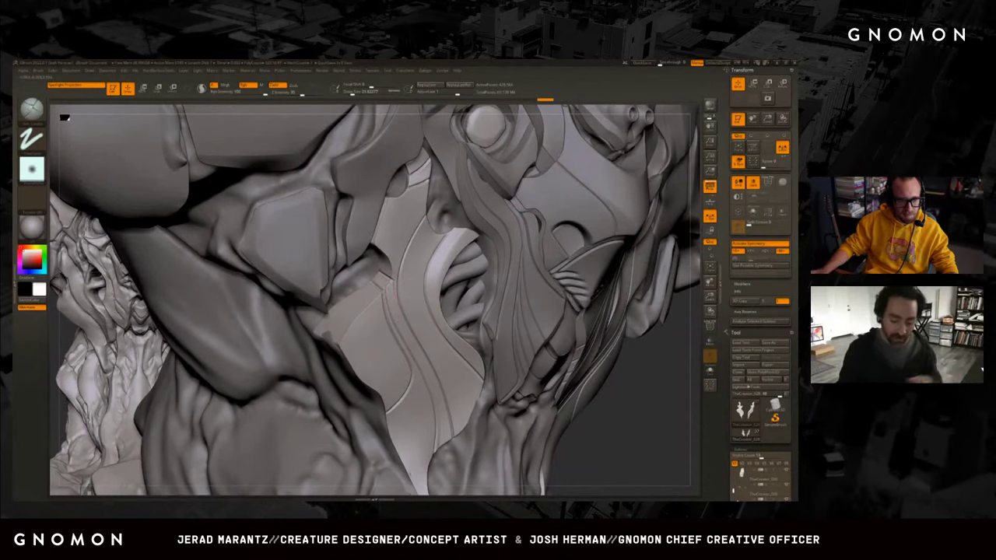
pyautogui.moveTo(393, 286); pyautogui.dragTo(392, 282)
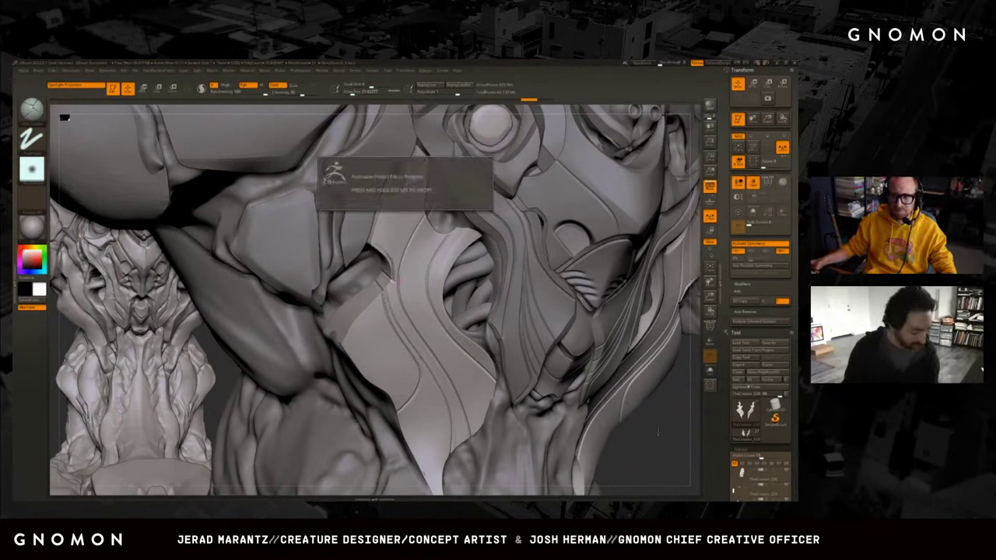
pyautogui.moveTo(249, 370)
pyautogui.mouseDown()
pyautogui.moveTo(269, 375)
pyautogui.moveTo(257, 349)
pyautogui.mouseUp()
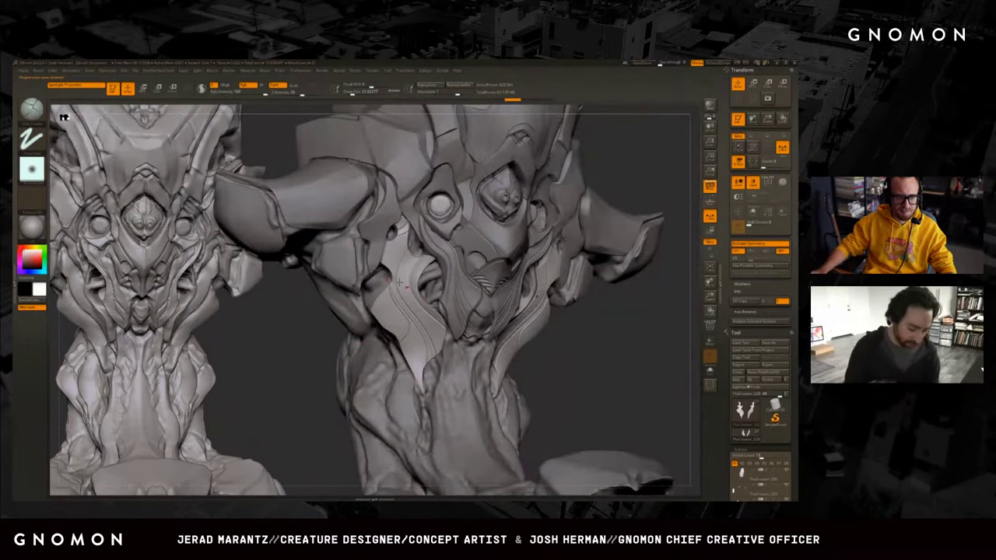
pyautogui.keyDown('alt'); pyautogui.moveTo(328, 340); pyautogui.dragTo(392, 273); pyautogui.keyUp('alt')
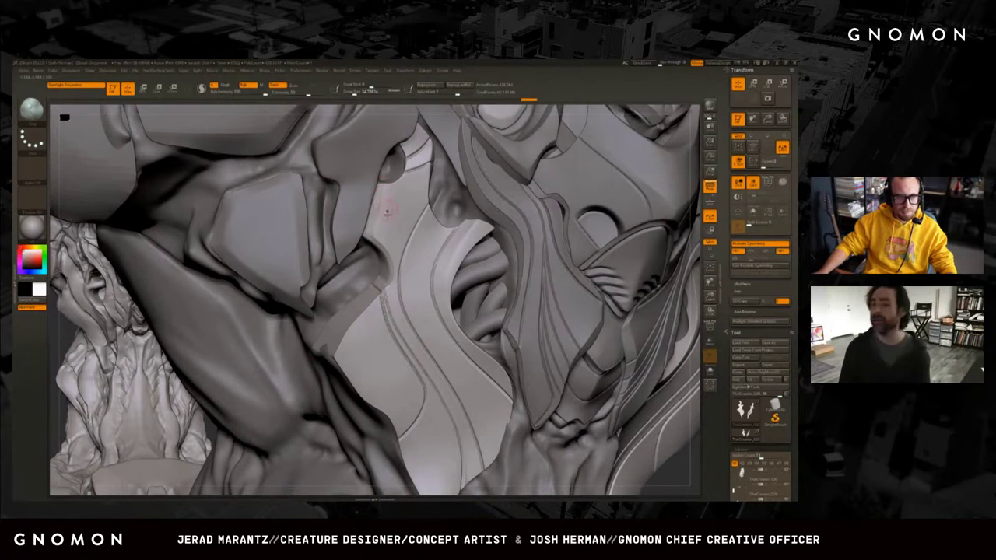
pyautogui.moveTo(381, 187); pyautogui.dragTo(367, 289, button='right')
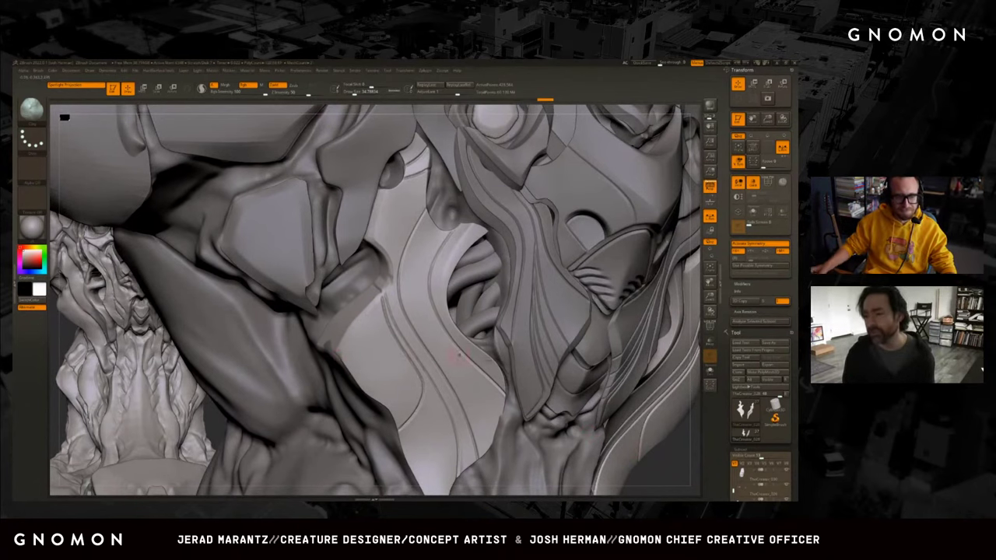
pyautogui.moveTo(614, 420); pyautogui.dragTo(609, 407, button='right')
pyautogui.moveTo(599, 338); pyautogui.dragTo(607, 327, button='right')
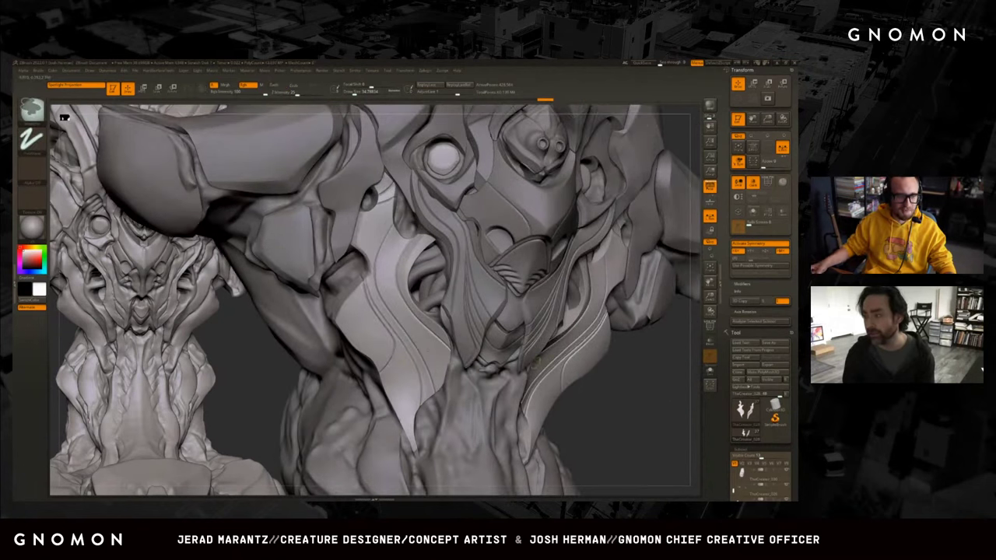
pyautogui.moveTo(271, 362)
pyautogui.mouseDown(button='right')
pyautogui.moveTo(300, 382)
pyautogui.moveTo(352, 385)
pyautogui.moveTo(346, 392)
pyautogui.mouseUp(button='right')
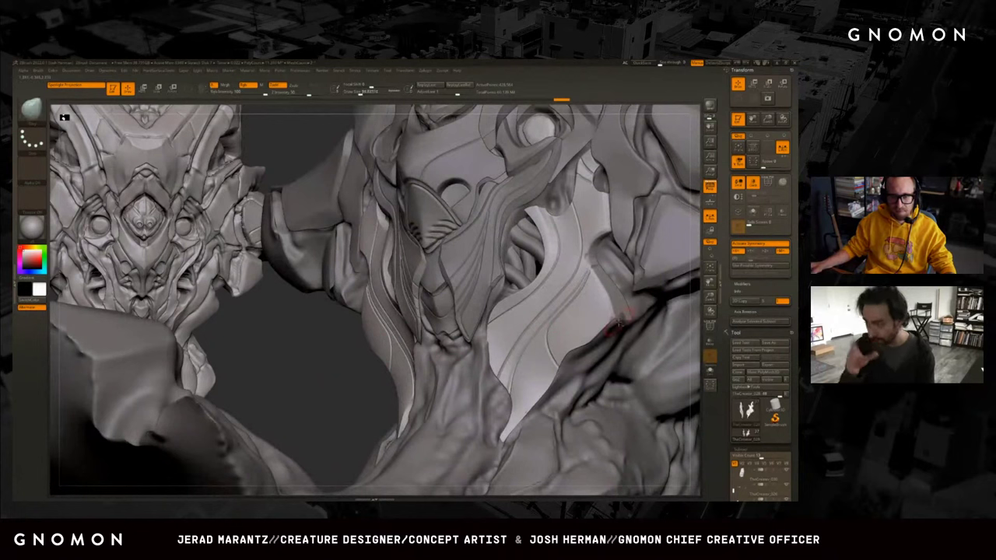
pyautogui.hotkey('shift', 'd')
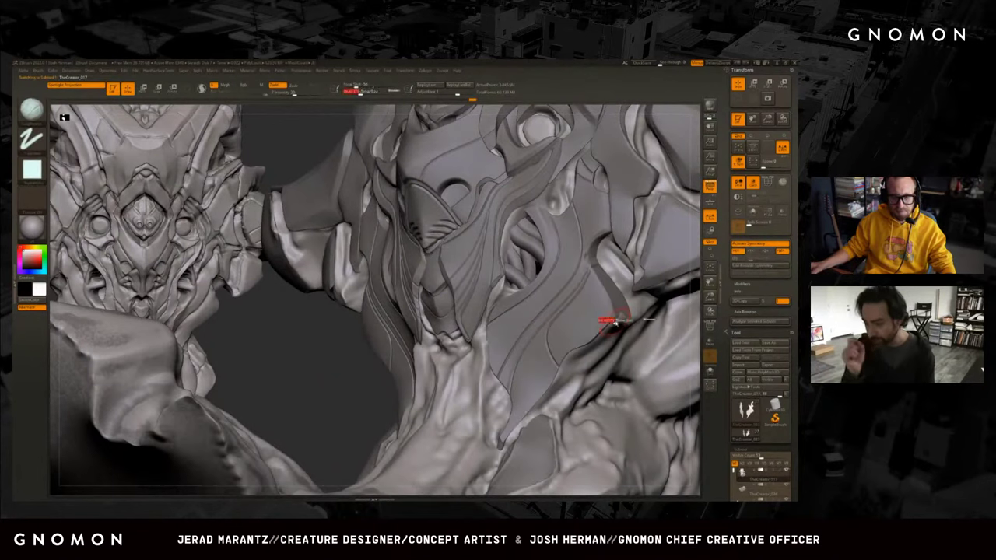
pyautogui.keyDown('alt'); pyautogui.click(615, 322); pyautogui.keyUp('alt')
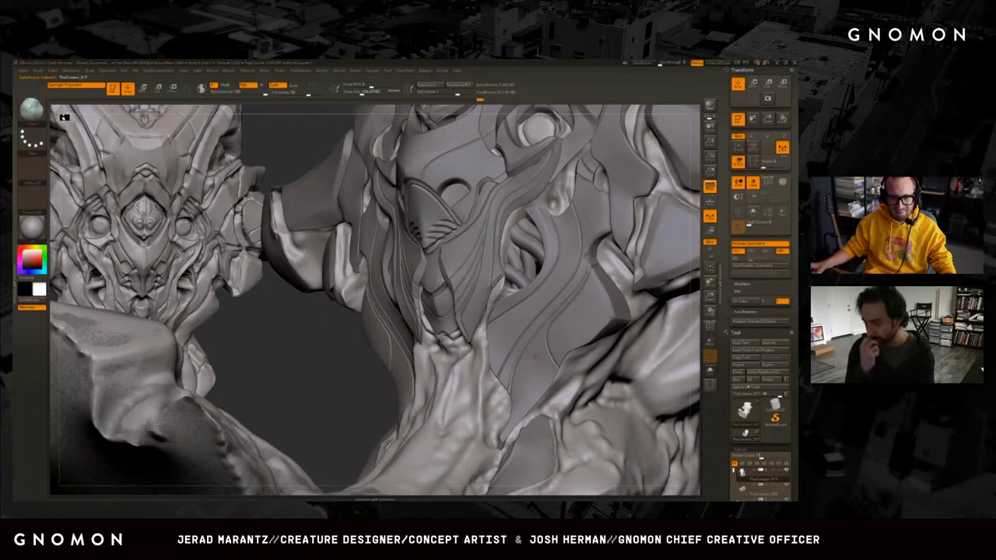
# Select and isolate the bracket-shaped plates above the eyes, switch to the DamStandard brush, and subdivide them.
pyautogui.moveTo(367, 386)
pyautogui.mouseDown()
pyautogui.moveTo(322, 378)
pyautogui.moveTo(423, 368)
pyautogui.moveTo(421, 350)
pyautogui.moveTo(455, 288)
pyautogui.moveTo(343, 420)
pyautogui.moveTo(375, 413)
pyautogui.mouseUp()
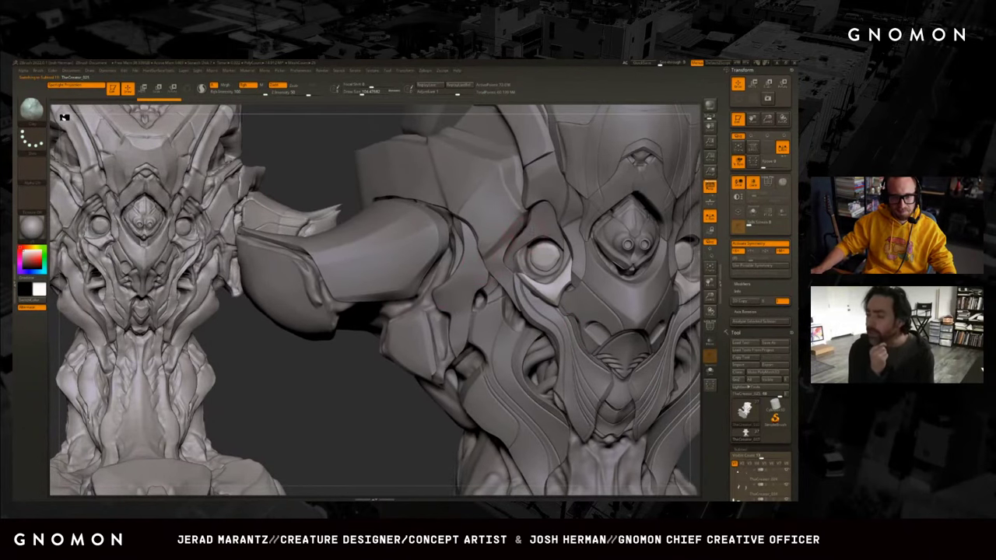
pyautogui.press('b')
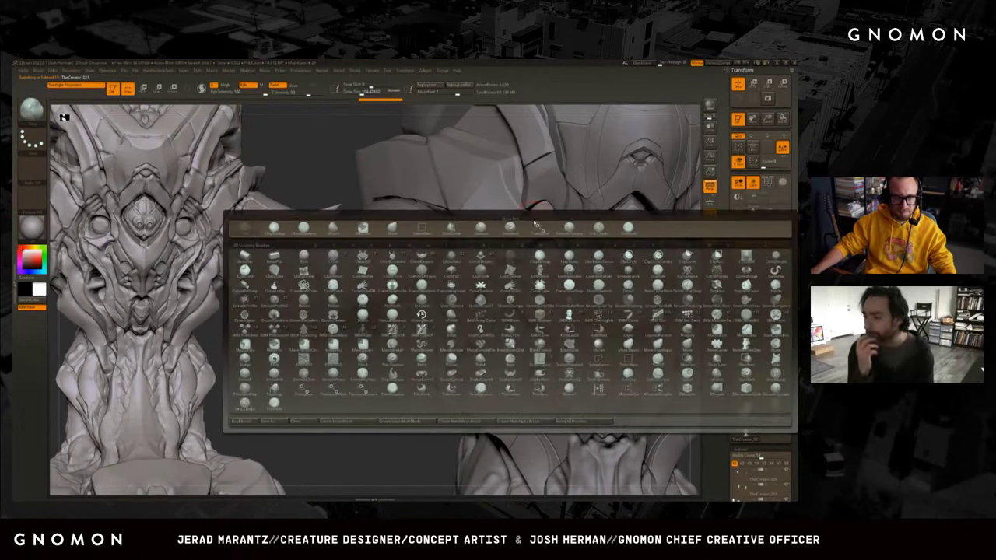
pyautogui.click(333, 389)
pyautogui.moveTo(327, 396)
pyautogui.mouseDown()
pyautogui.moveTo(342, 392)
pyautogui.moveTo(351, 403)
pyautogui.mouseUp()
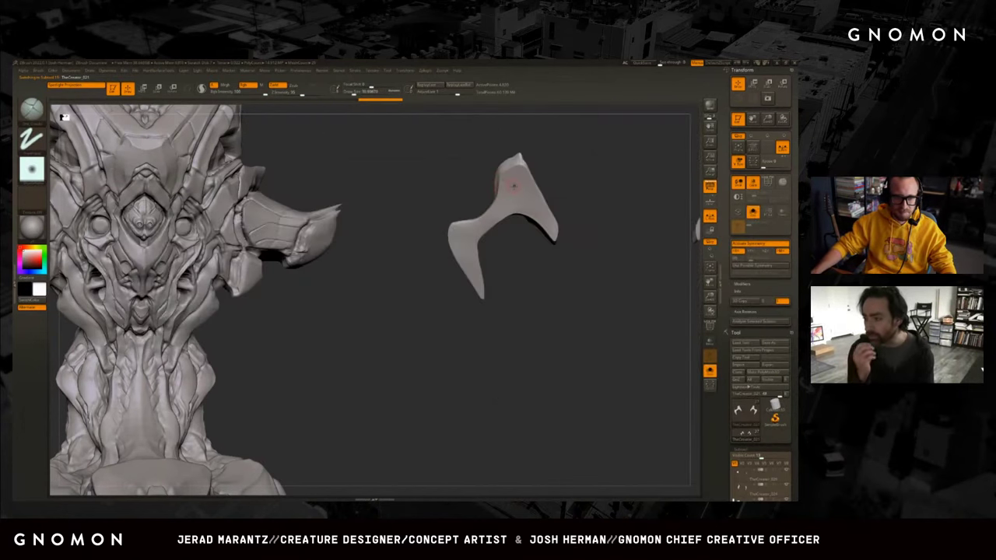
pyautogui.press('d')
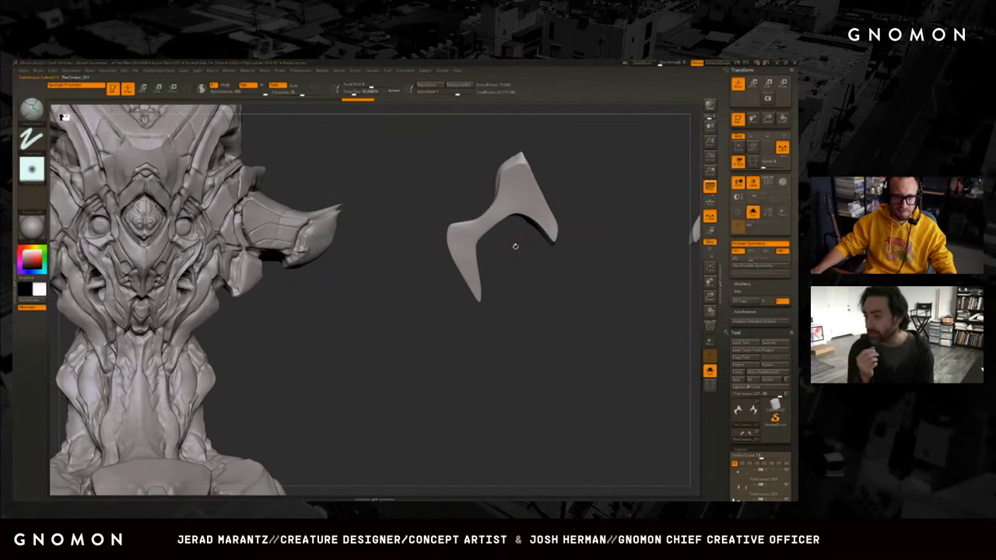
pyautogui.hotkey('shift', 'f')
pyautogui.hotkey('shift', 'f')
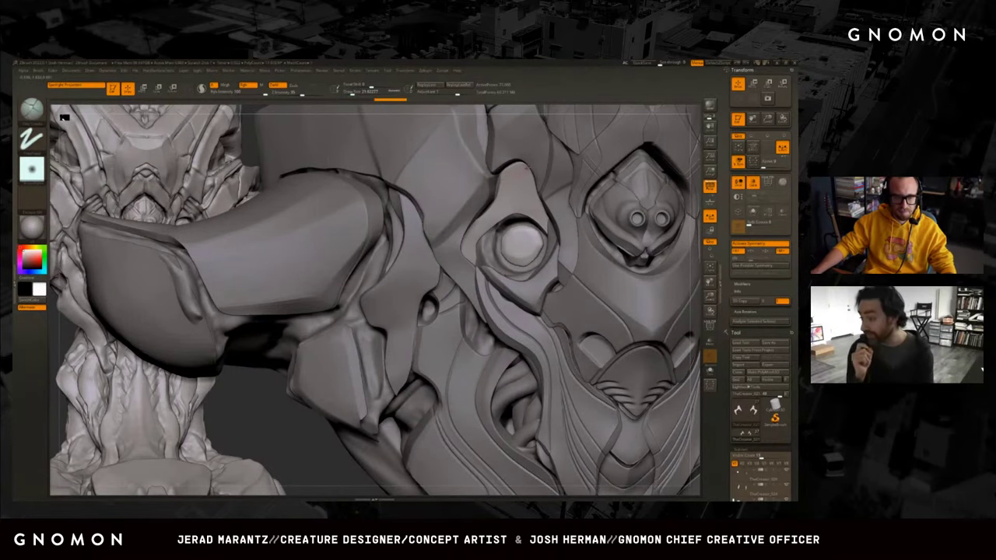
# Carve parallel grooves across the upper tip of the isolated eye bracket plates, and bring back the full model.
pyautogui.press('shift')
pyautogui.keyDown('ctrl'); pyautogui.keyDown('shift'); pyautogui.click(520, 175); pyautogui.keyUp('shift'); pyautogui.keyUp('ctrl')
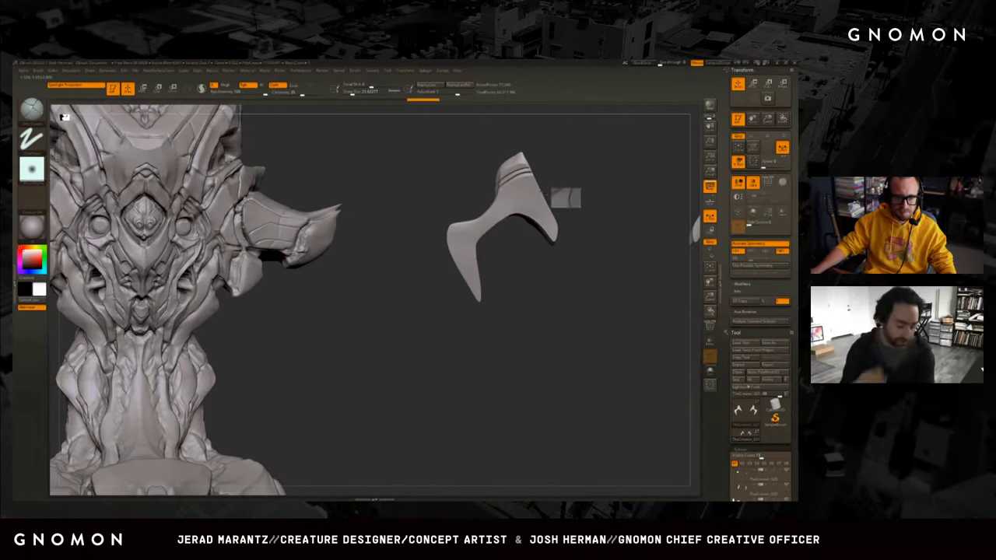
pyautogui.keyDown('ctrl'); pyautogui.keyDown('shift'); pyautogui.click(471, 250); pyautogui.keyUp('shift'); pyautogui.keyUp('ctrl')
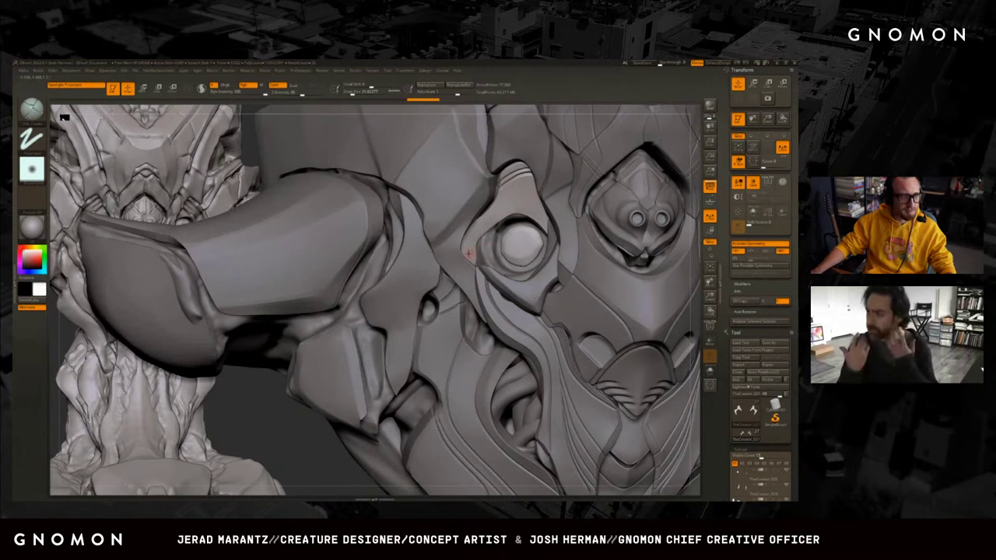
pyautogui.moveTo(470, 251)
pyautogui.mouseDown(button='right')
pyautogui.moveTo(514, 261)
pyautogui.moveTo(485, 254)
pyautogui.mouseUp(button='right')
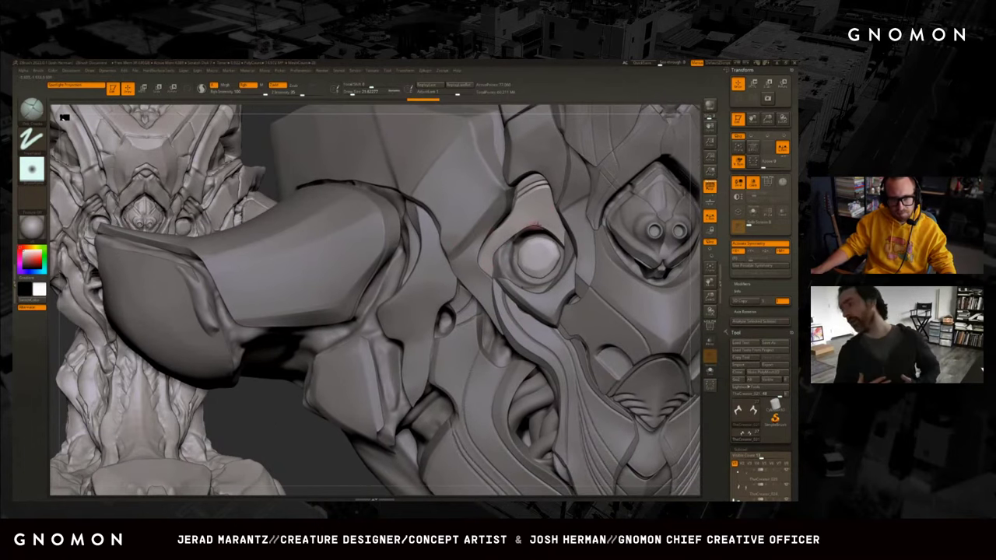
# Try to carve a seam along the inner arch and lower arm of the isolated eye bracket plates.
pyautogui.keyDown('ctrl'); pyautogui.keyDown('shift'); pyautogui.click(486, 254); pyautogui.keyUp('shift'); pyautogui.keyUp('ctrl')
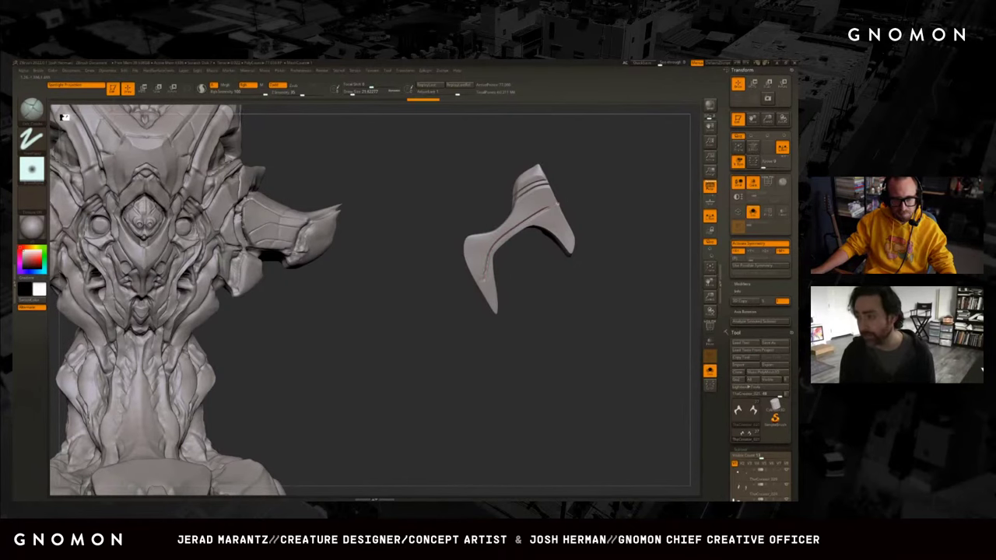
pyautogui.keyDown('ctrl'); pyautogui.keyDown('shift'); pyautogui.click(589, 241); pyautogui.keyUp('shift'); pyautogui.keyUp('ctrl')
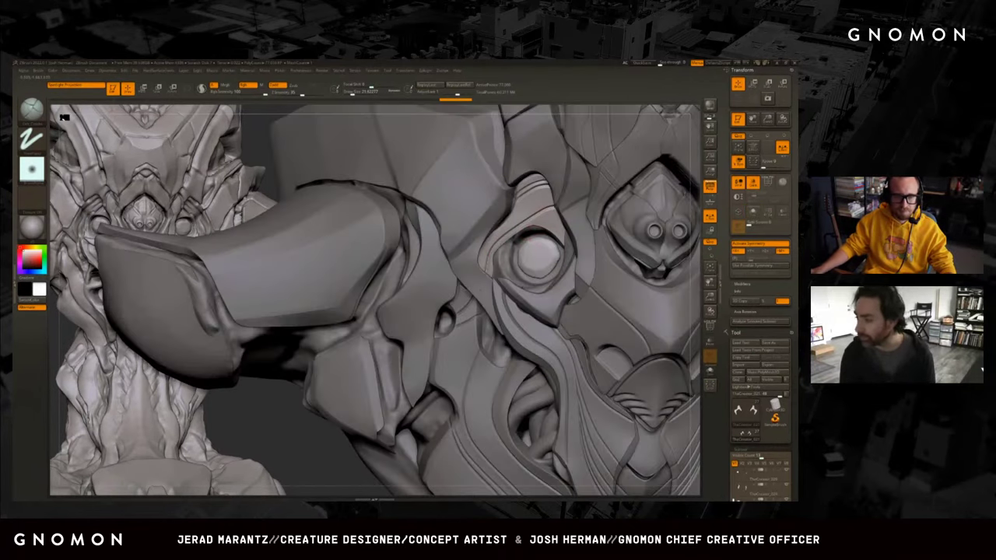
pyautogui.moveTo(328, 438)
pyautogui.mouseDown()
pyautogui.moveTo(344, 437)
pyautogui.moveTo(351, 414)
pyautogui.mouseUp()
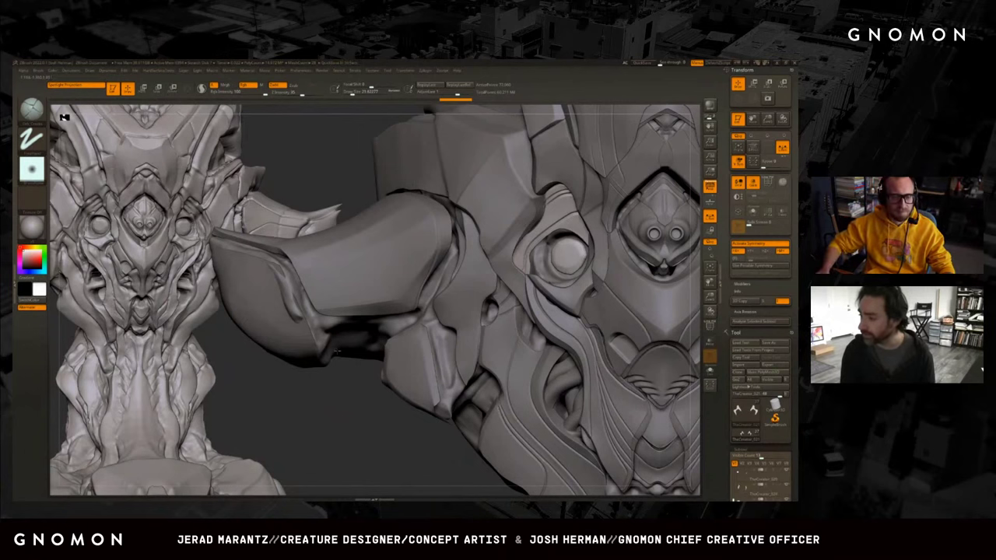
pyautogui.moveTo(350, 404); pyautogui.dragTo(578, 216)
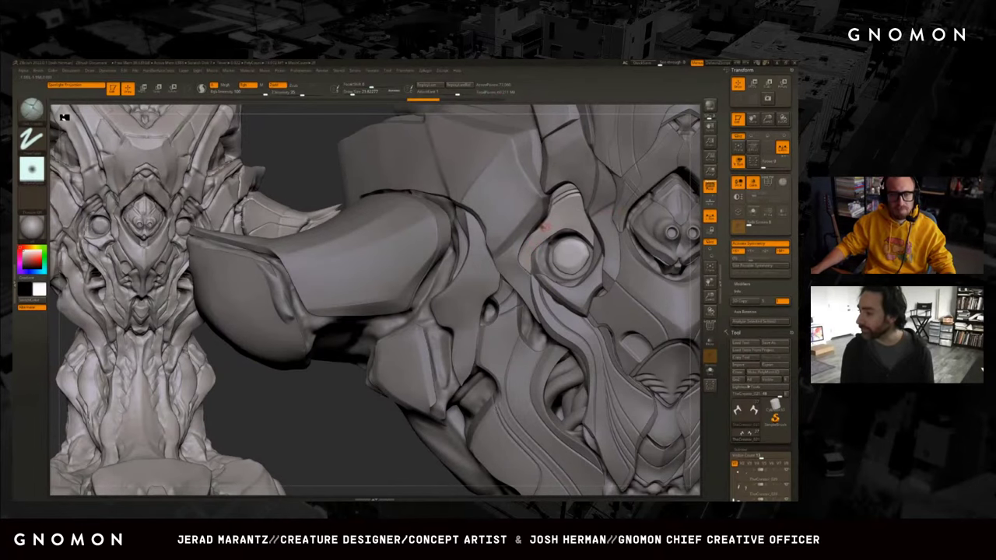
# Subdivide the isolated eye bracket plates and carve a seam from the arch down into the long lower arm.
pyautogui.keyDown('ctrl'); pyautogui.keyDown('shift'); pyautogui.click(542, 226); pyautogui.keyUp('shift'); pyautogui.keyUp('ctrl')
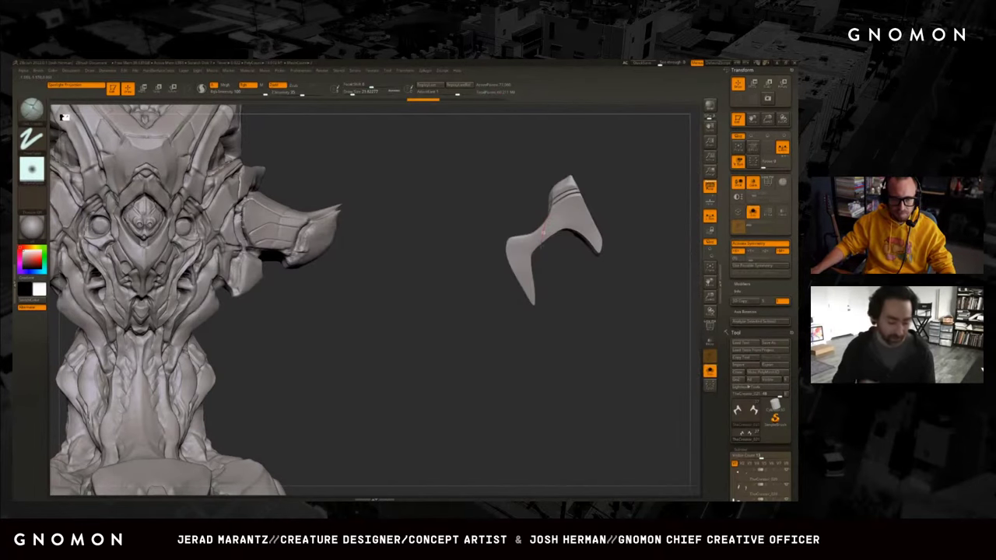
pyautogui.keyDown('ctrl'); pyautogui.keyDown('shift'); pyautogui.click(524, 317); pyautogui.keyUp('shift'); pyautogui.keyUp('ctrl')
pyautogui.keyDown('ctrl'); pyautogui.keyDown('shift'); pyautogui.click(542, 228); pyautogui.keyUp('shift'); pyautogui.keyUp('ctrl')
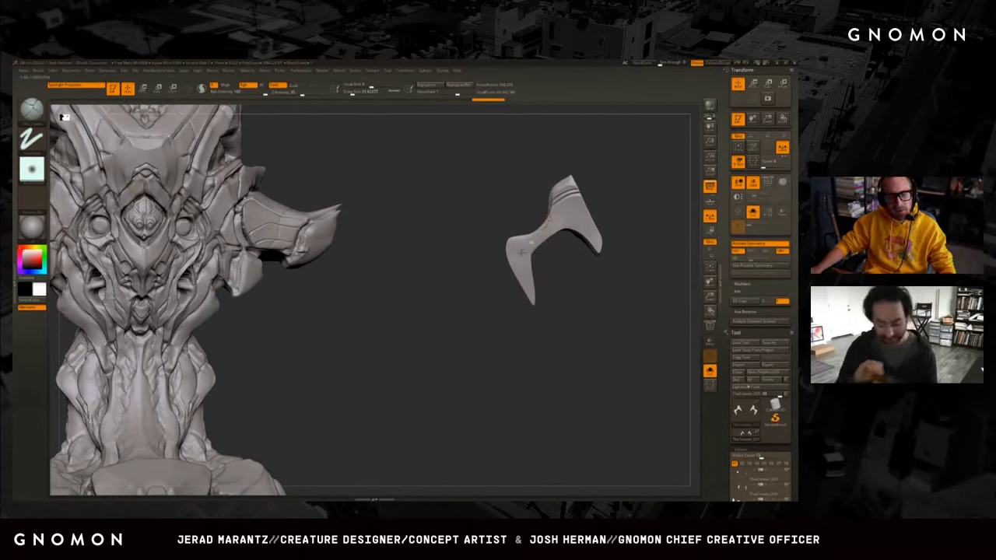
pyautogui.keyDown('ctrl'); pyautogui.keyDown('shift'); pyautogui.click(512, 289); pyautogui.keyUp('shift'); pyautogui.keyUp('ctrl')
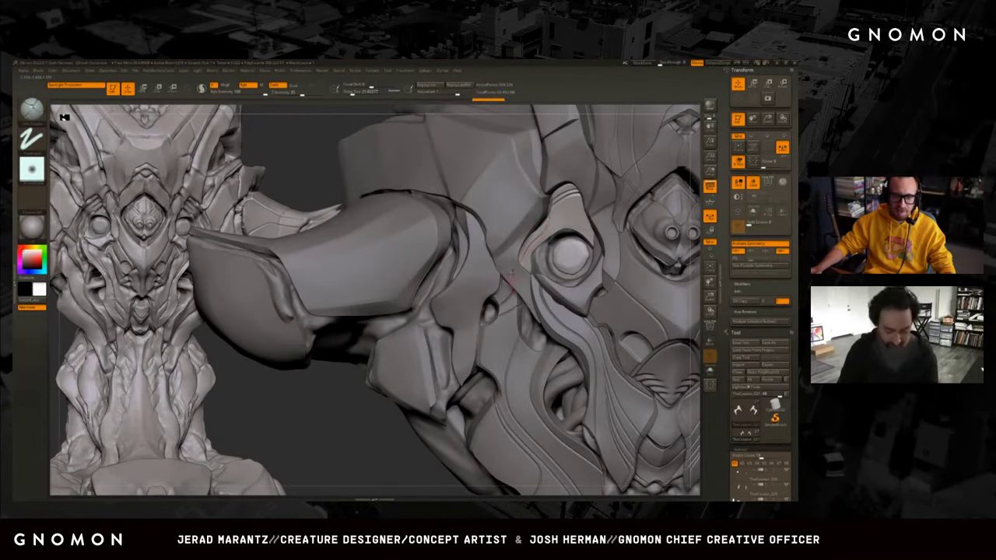
pyautogui.keyDown('ctrl'); pyautogui.keyDown('shift'); pyautogui.click(521, 261); pyautogui.keyUp('shift'); pyautogui.keyUp('ctrl')
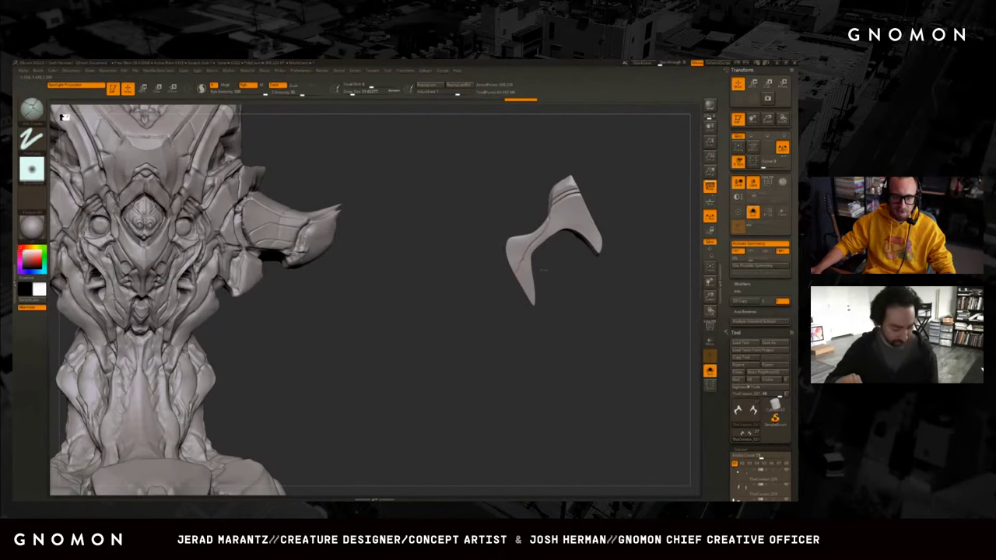
pyautogui.keyDown('ctrl'); pyautogui.keyDown('shift'); pyautogui.click(543, 250); pyautogui.keyUp('shift'); pyautogui.keyUp('ctrl')
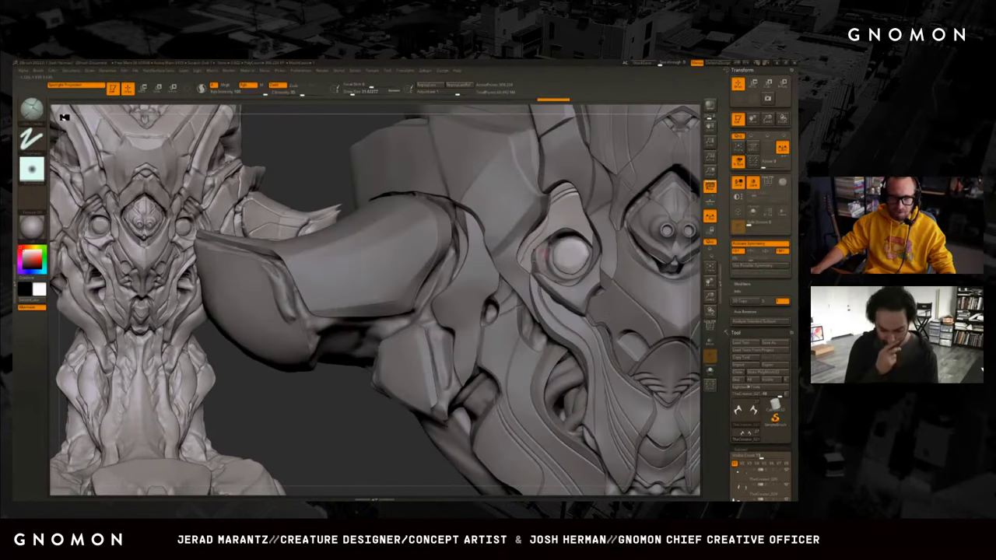
# Extend the seam around the inner arch into the short arm of the eye bracket plates, and bring back the full model.
pyautogui.keyDown('ctrl'); pyautogui.keyDown('shift'); pyautogui.click(544, 236); pyautogui.keyUp('shift'); pyautogui.keyUp('ctrl')
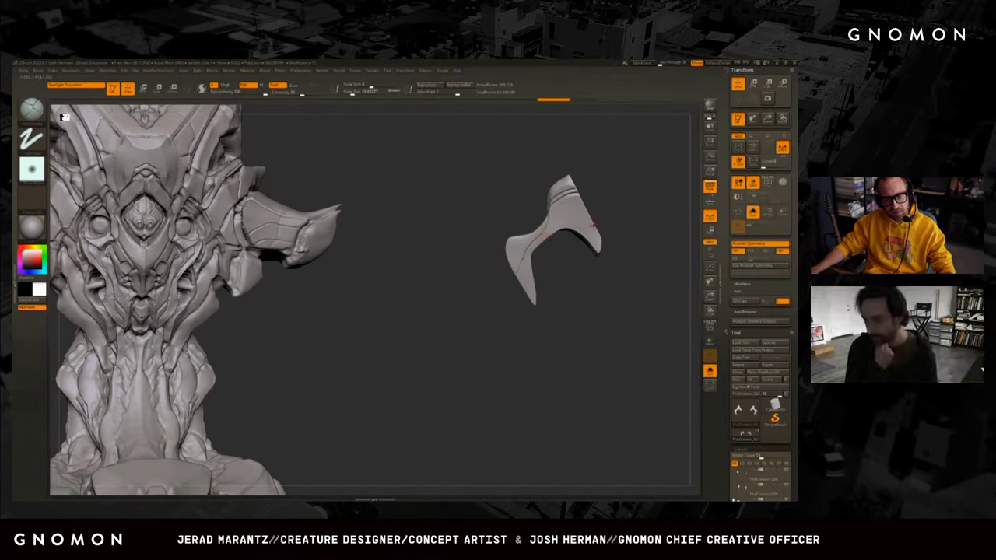
pyautogui.keyDown('ctrl'); pyautogui.keyDown('shift'); pyautogui.click(596, 241); pyautogui.keyUp('shift'); pyautogui.keyUp('ctrl')
pyautogui.keyDown('ctrl'); pyautogui.keyDown('shift'); pyautogui.click(596, 241); pyautogui.keyUp('shift'); pyautogui.keyUp('ctrl')
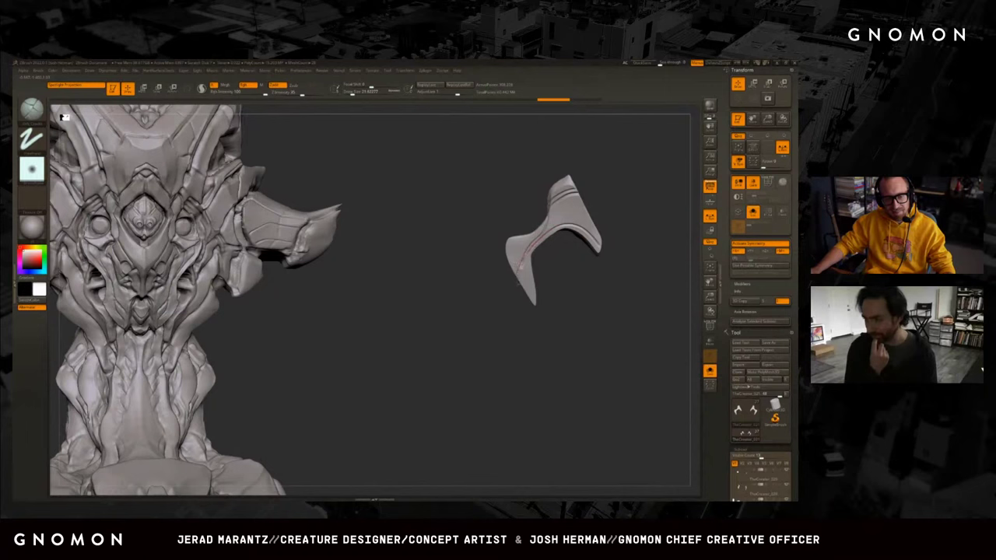
pyautogui.keyDown('ctrl'); pyautogui.keyDown('shift'); pyautogui.click(584, 271); pyautogui.keyUp('shift'); pyautogui.keyUp('ctrl')
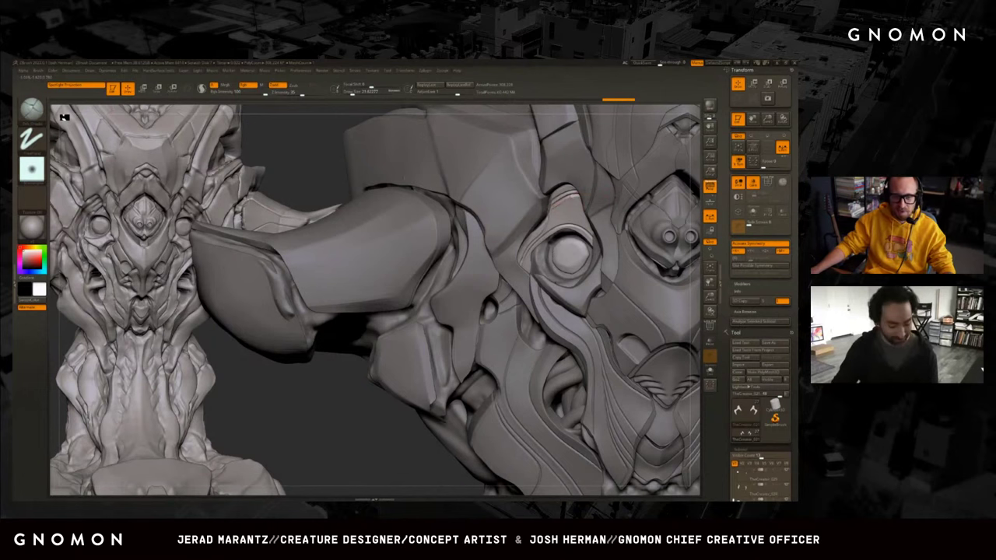
# Carve further fine grooves below the existing ones on the upper tip of the isolated eye bracket plates.
pyautogui.keyDown('ctrl'); pyautogui.keyDown('shift'); pyautogui.click(592, 198); pyautogui.keyUp('shift'); pyautogui.keyUp('ctrl')
pyautogui.keyDown('ctrl'); pyautogui.keyDown('shift'); pyautogui.click(559, 207); pyautogui.keyUp('shift'); pyautogui.keyUp('ctrl')
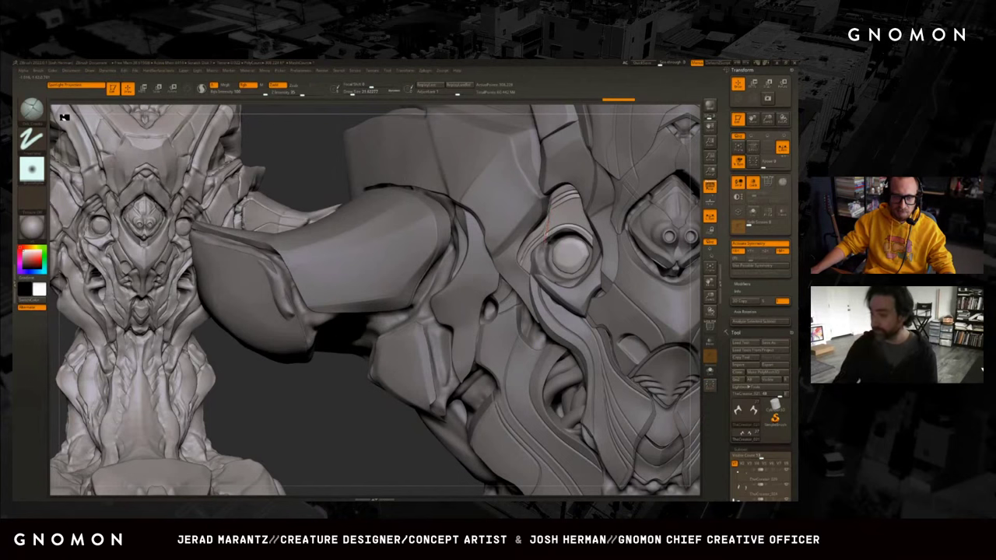
pyautogui.keyDown('ctrl'); pyautogui.keyDown('shift'); pyautogui.click(550, 210); pyautogui.keyUp('shift'); pyautogui.keyUp('ctrl')
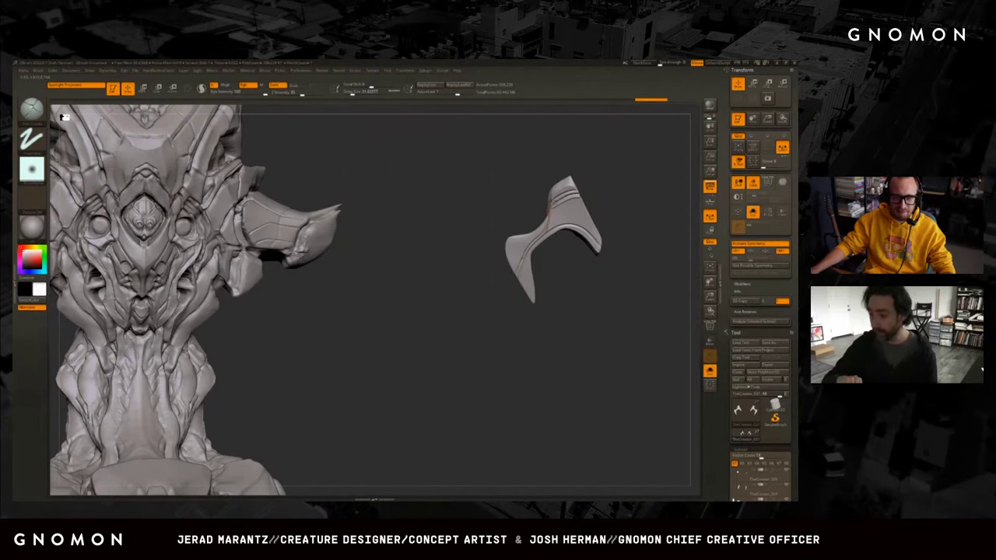
pyautogui.keyDown('ctrl'); pyautogui.keyDown('shift'); pyautogui.click(546, 159); pyautogui.keyUp('shift'); pyautogui.keyUp('ctrl')
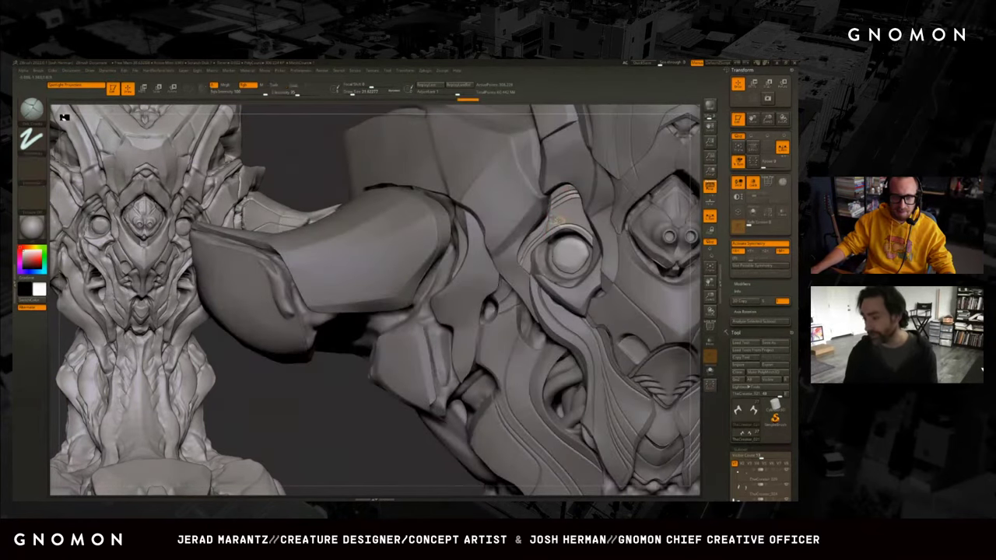
pyautogui.keyDown('ctrl'); pyautogui.keyDown('shift'); pyautogui.click(551, 204); pyautogui.keyUp('shift'); pyautogui.keyUp('ctrl')
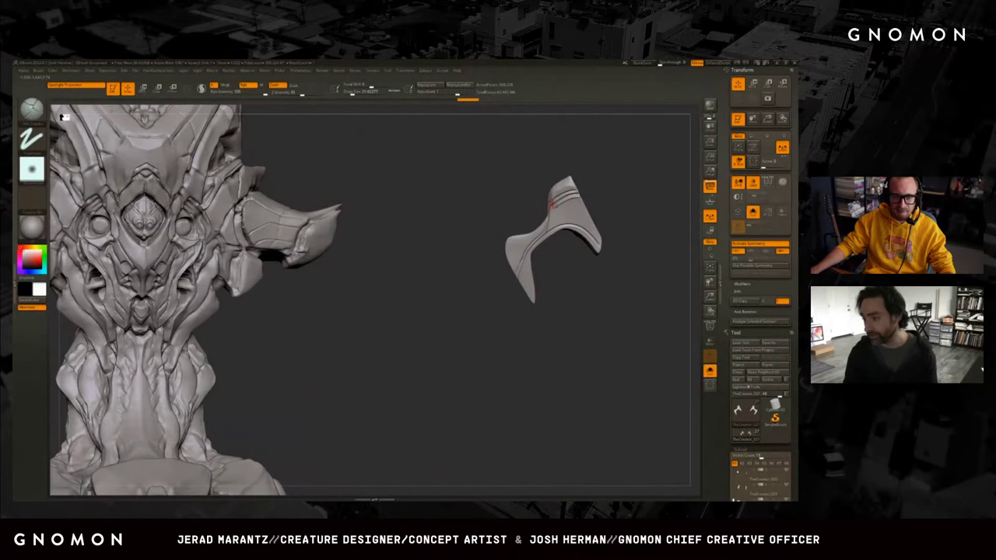
pyautogui.keyDown('ctrl'); pyautogui.keyDown('shift'); pyautogui.click(547, 167); pyautogui.keyUp('shift'); pyautogui.keyUp('ctrl')
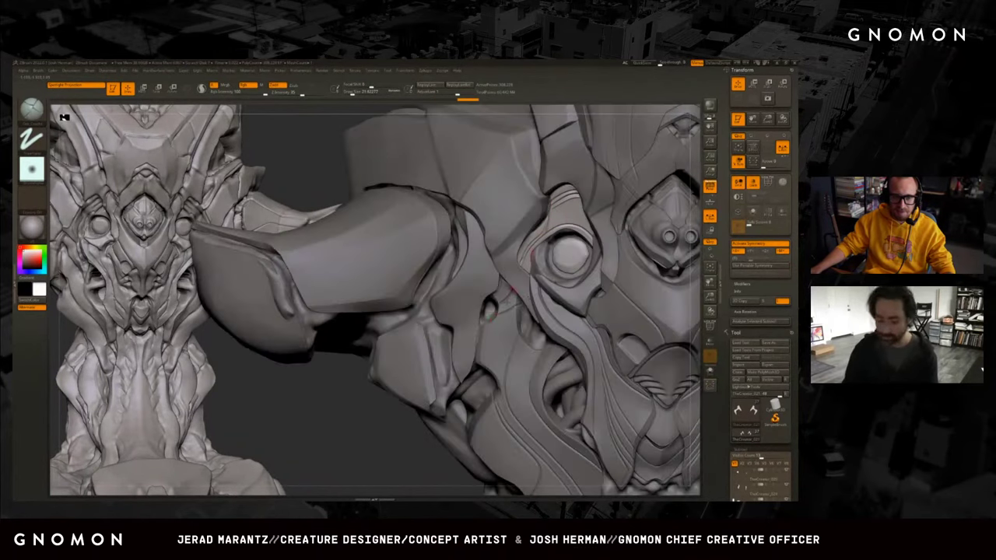
# Cut a short cross seam over the lower arm of the isolated eye bracket plates, and bring back the full model.
pyautogui.moveTo(536, 257); pyautogui.dragTo(510, 270, button='right')
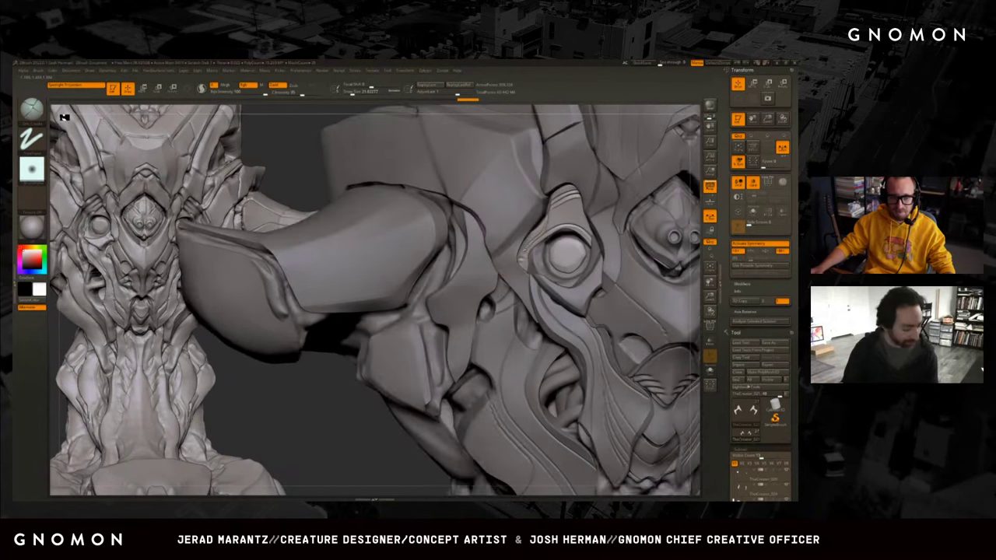
pyautogui.keyDown('ctrl'); pyautogui.keyDown('shift'); pyautogui.click(515, 267); pyautogui.keyUp('shift'); pyautogui.keyUp('ctrl')
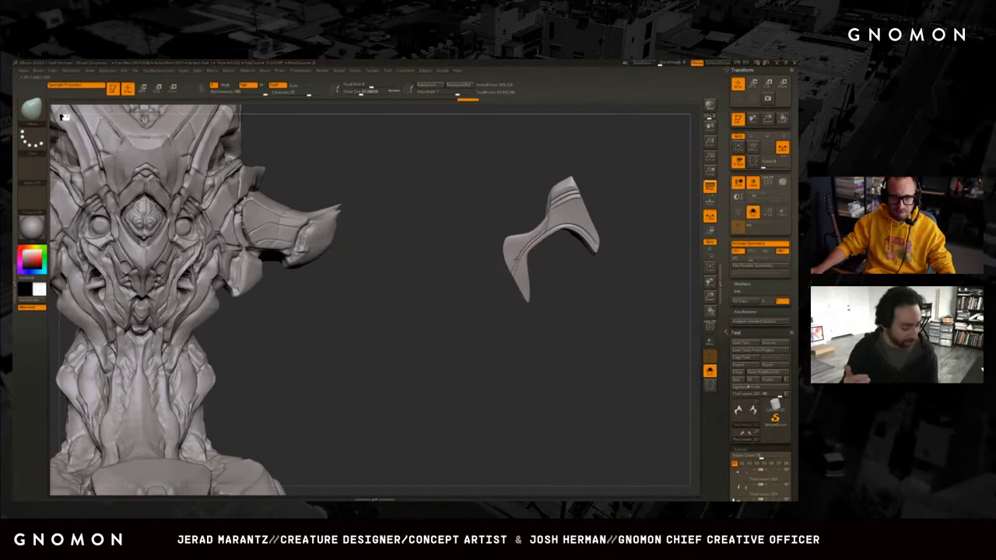
pyautogui.keyDown('ctrl'); pyautogui.keyDown('shift'); pyautogui.click(519, 263); pyautogui.keyUp('shift'); pyautogui.keyUp('ctrl')
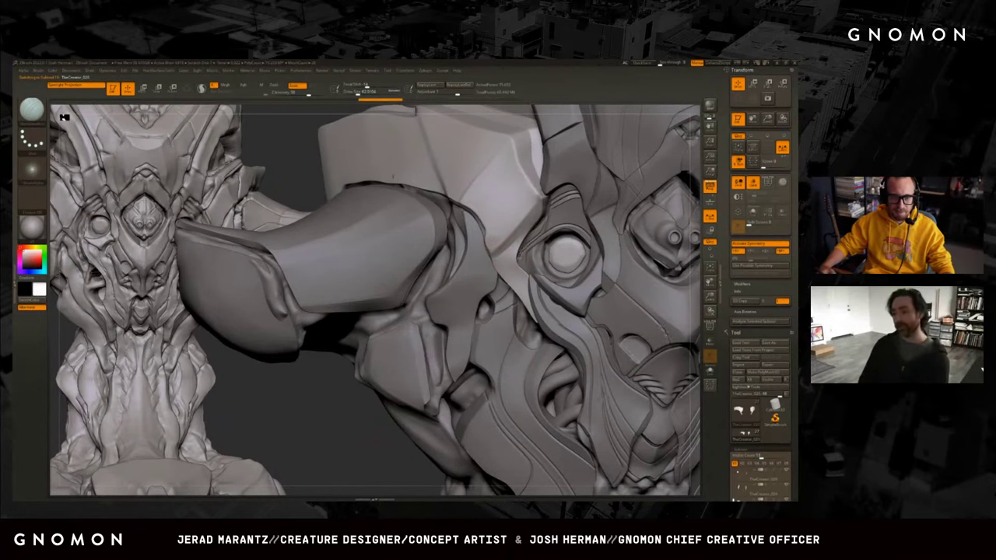
# Select the narrow plates between the eyes and the central face insert, and carve lengthwise seams and a cross band into them.
pyautogui.moveTo(517, 261); pyautogui.dragTo(382, 394, button='right')
pyautogui.keyDown('alt'); pyautogui.moveTo(388, 395); pyautogui.dragTo(566, 223); pyautogui.keyUp('alt')
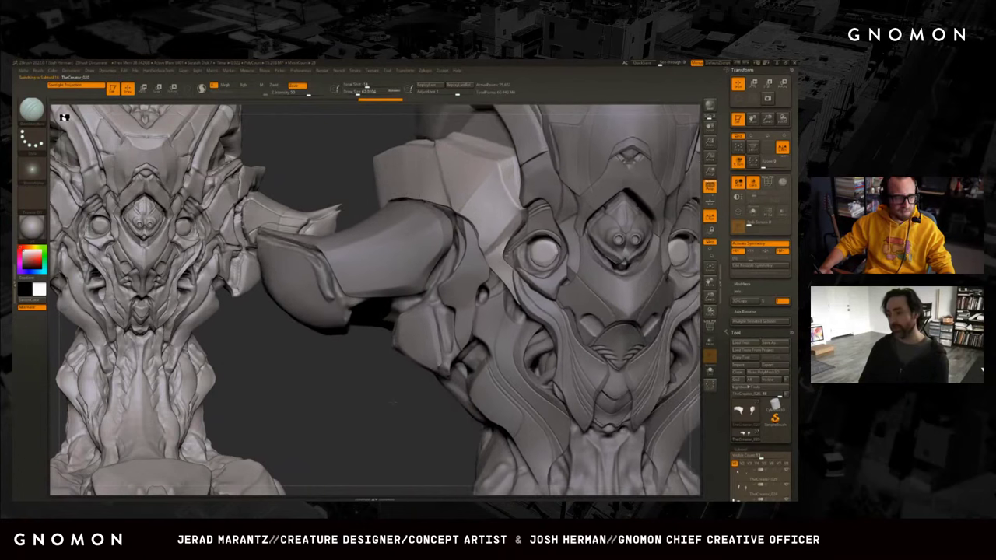
pyautogui.press('b')
pyautogui.click(562, 226)
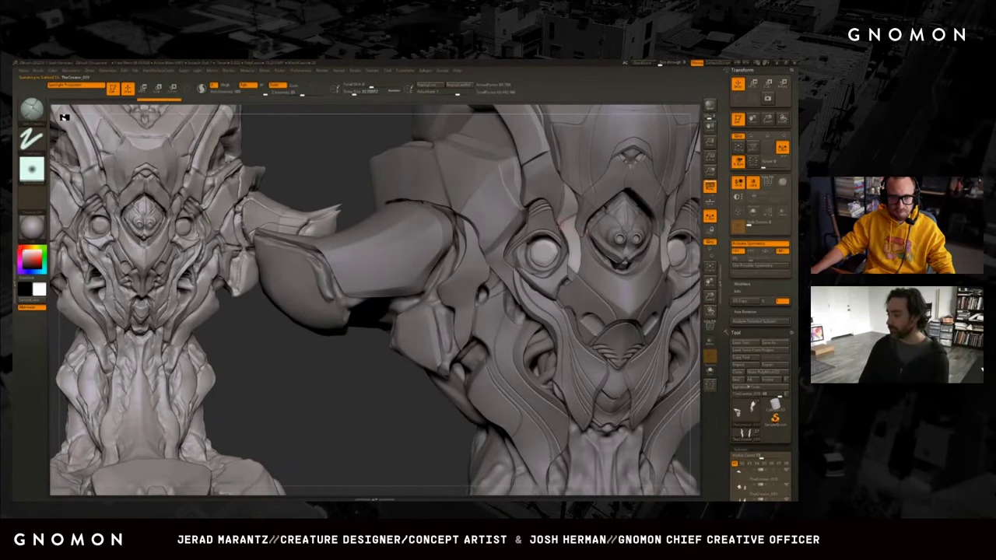
pyautogui.moveTo(609, 204); pyautogui.dragTo(568, 223)
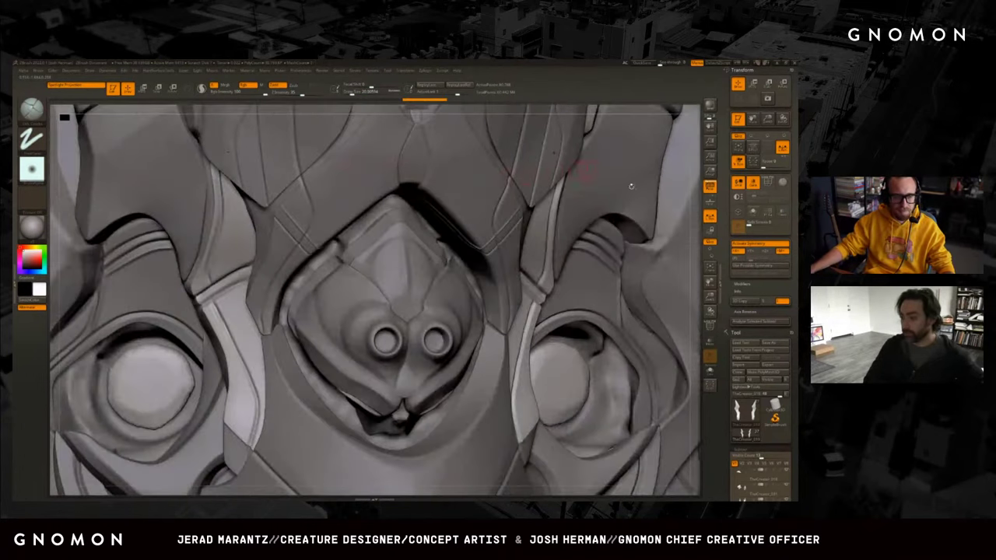
pyautogui.press('f')
pyautogui.scroll(5, 649, 179)
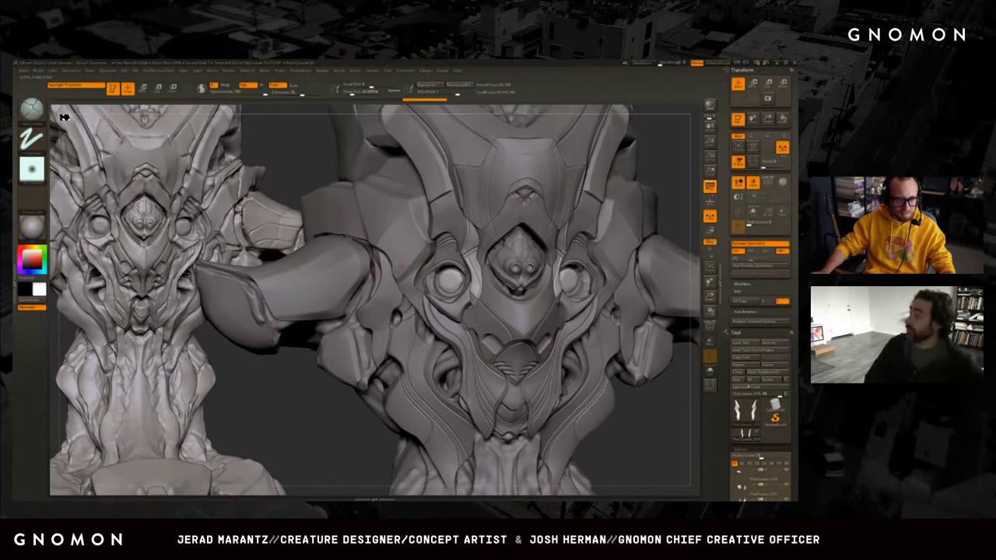
# Select the large faceted temple plates, subdivide them, and carve a groove along their lower edge beside the eye brackets.
pyautogui.moveTo(296, 389); pyautogui.dragTo(365, 389)
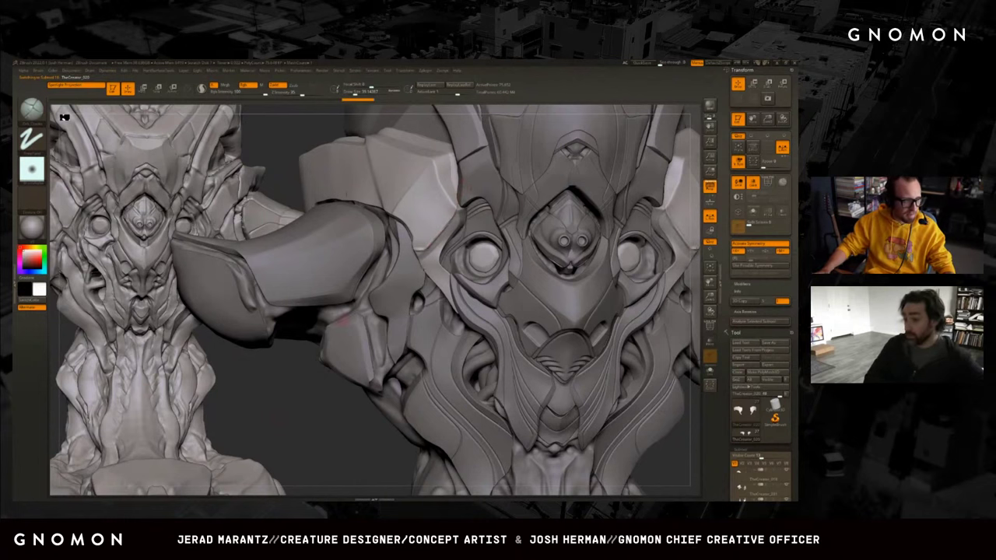
pyautogui.moveTo(326, 420); pyautogui.dragTo(365, 413)
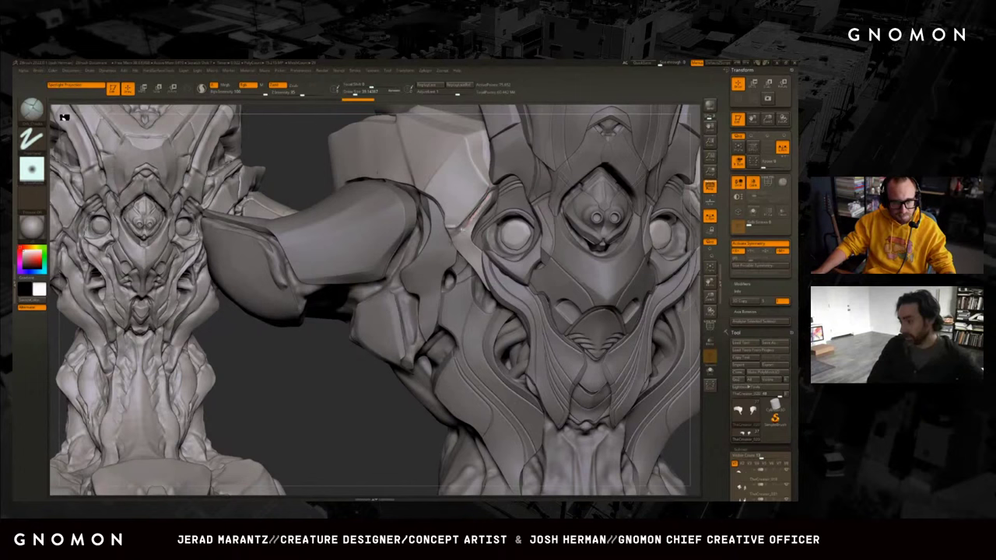
pyautogui.press('shift')
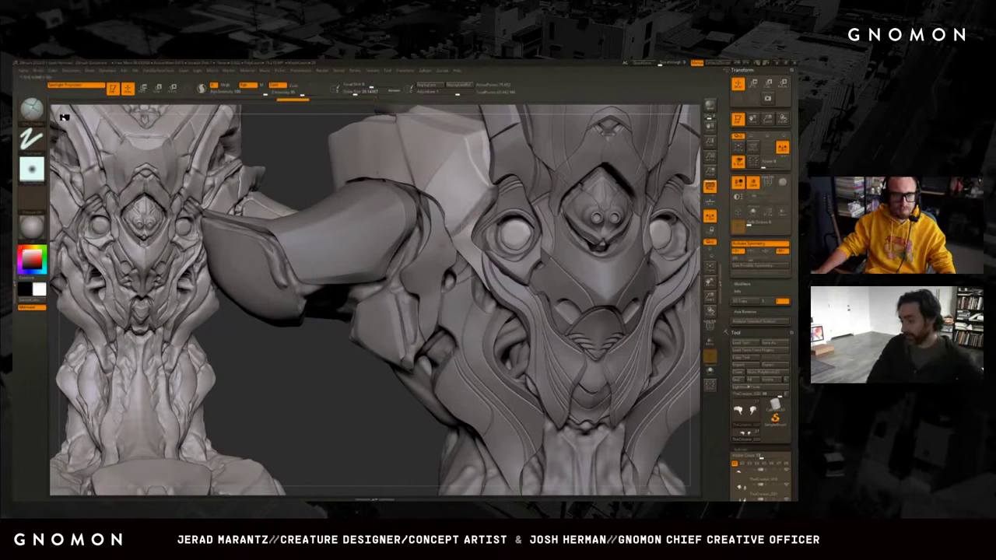
pyautogui.hotkey('ctrl', 'd')
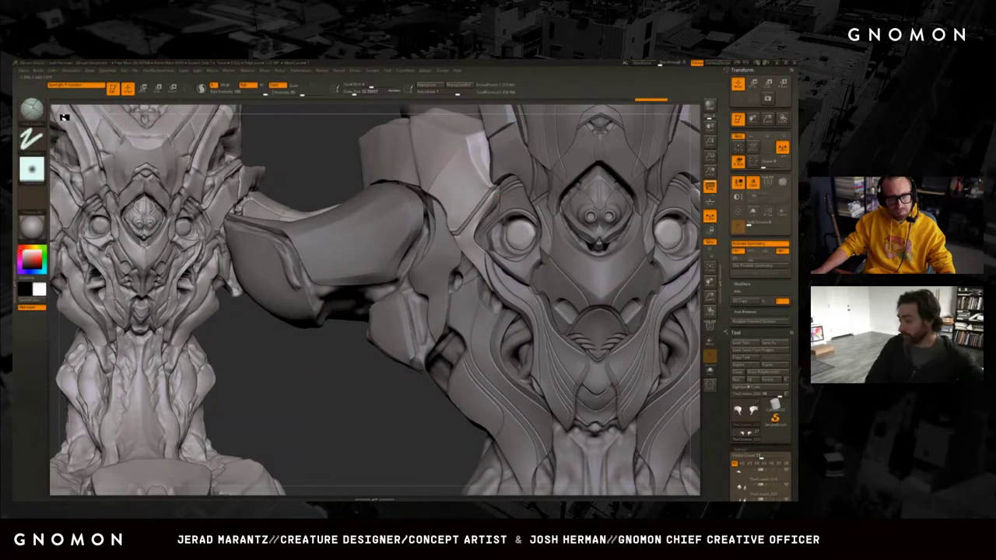
pyautogui.moveTo(358, 422); pyautogui.dragTo(366, 386)
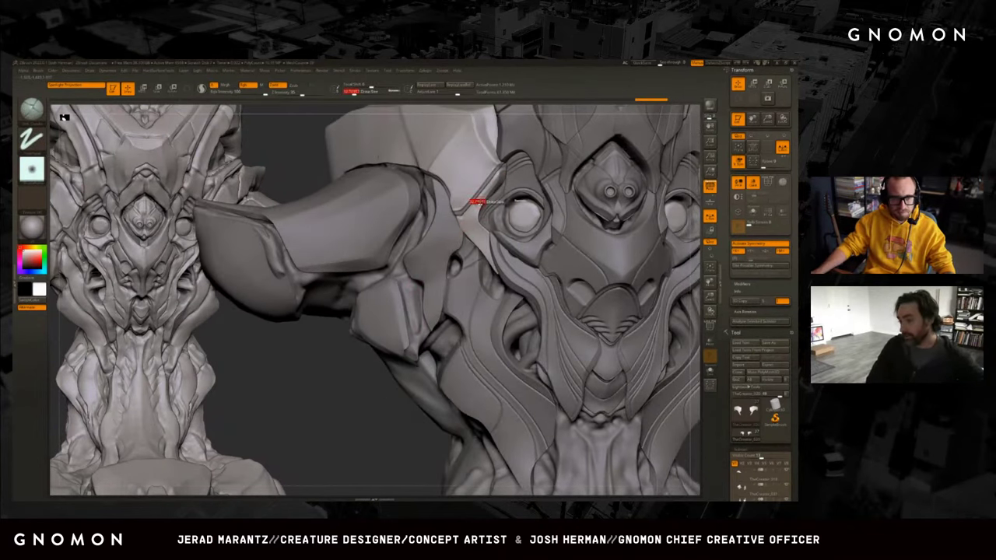
pyautogui.press('b')
pyautogui.moveTo(482, 190); pyautogui.dragTo(490, 190)
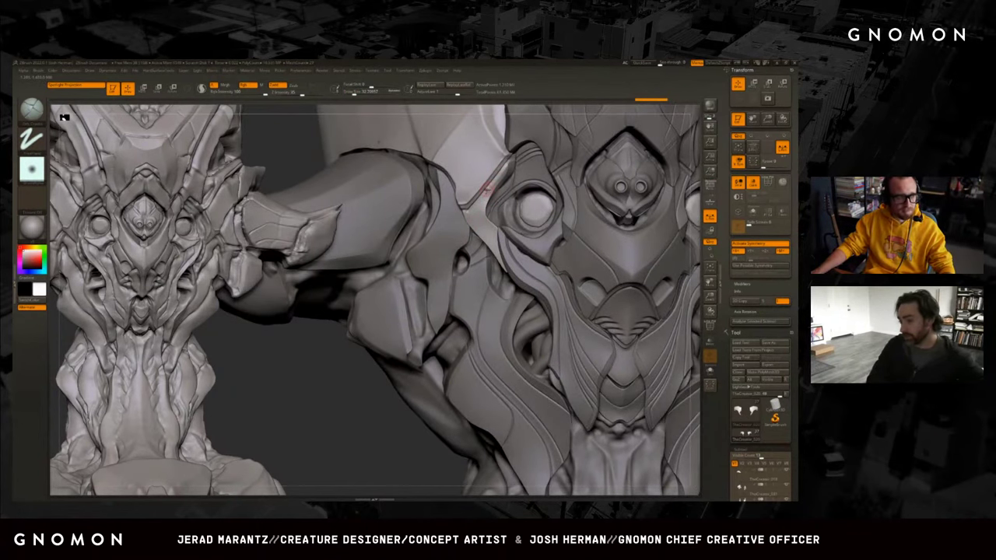
# Refine the groove's edge on the temple plates with the Standard brush, and adjust the plates' lower corner beside the eye.
pyautogui.press('b')
pyautogui.press('s')
pyautogui.press('t')
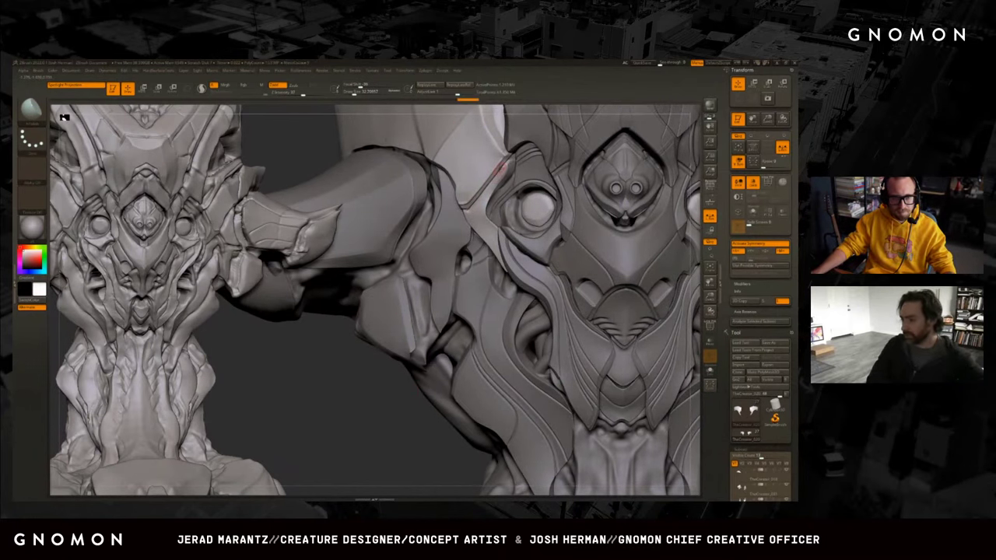
pyautogui.moveTo(494, 179); pyautogui.dragTo(505, 169)
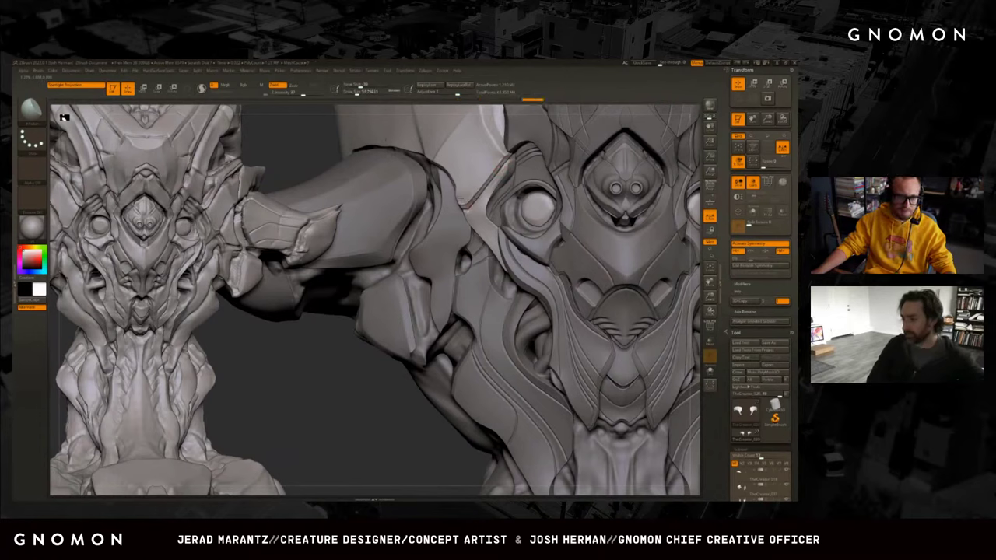
pyautogui.moveTo(460, 196); pyautogui.dragTo(465, 188)
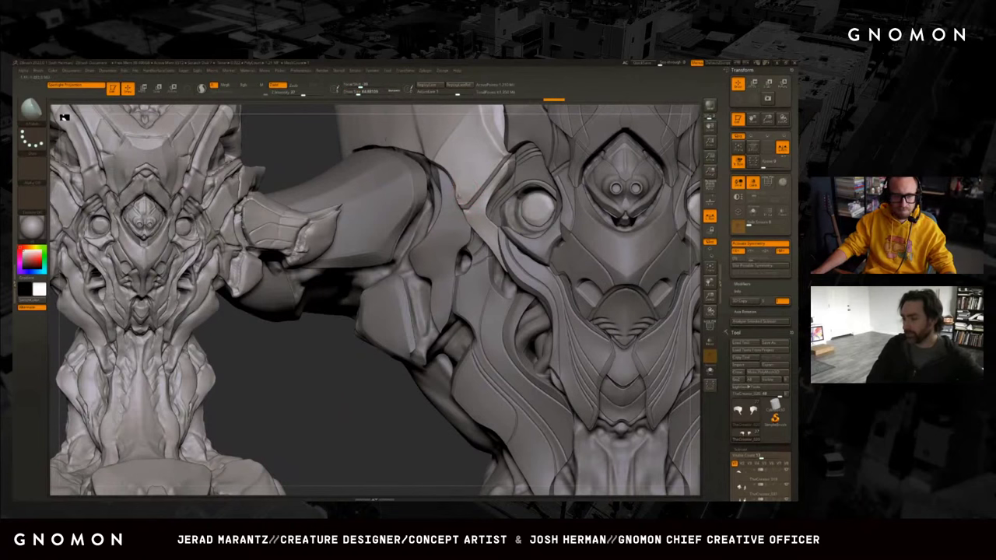
pyautogui.moveTo(366, 389); pyautogui.dragTo(389, 374)
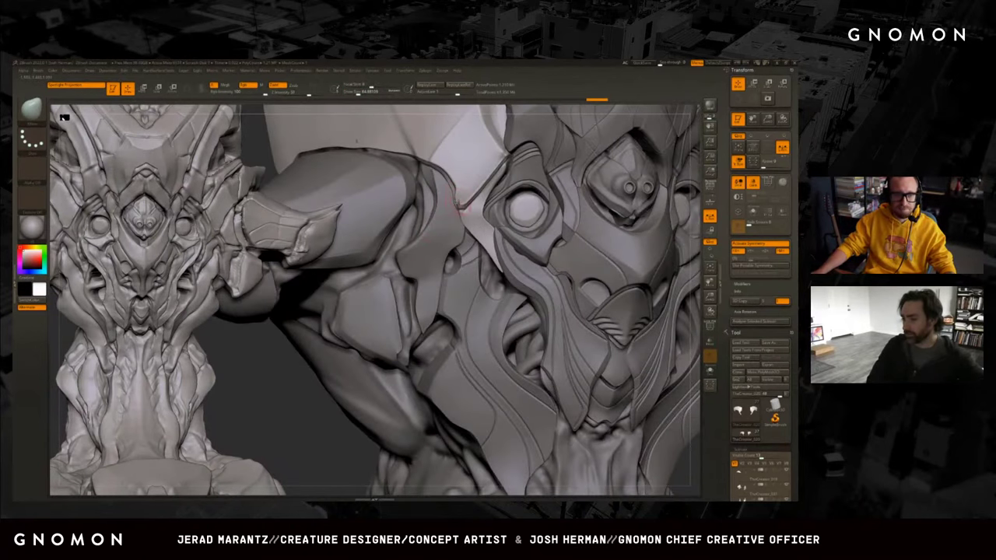
pyautogui.moveTo(459, 208); pyautogui.dragTo(461, 206)
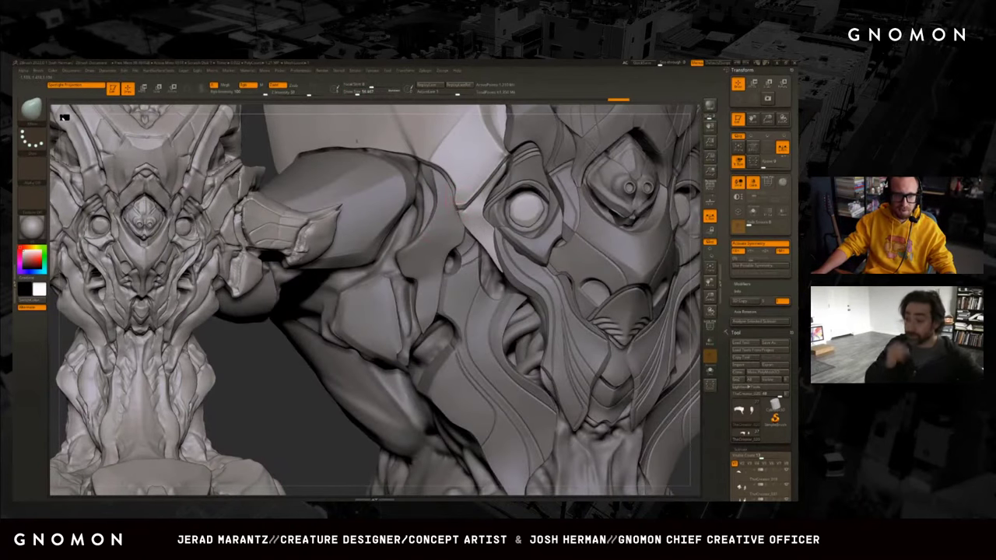
# Adjust the lower corner of the temple plates beside the eye bracket, stepping back and forward through the last strokes to compare them.
pyautogui.moveTo(502, 160); pyautogui.dragTo(459, 203)
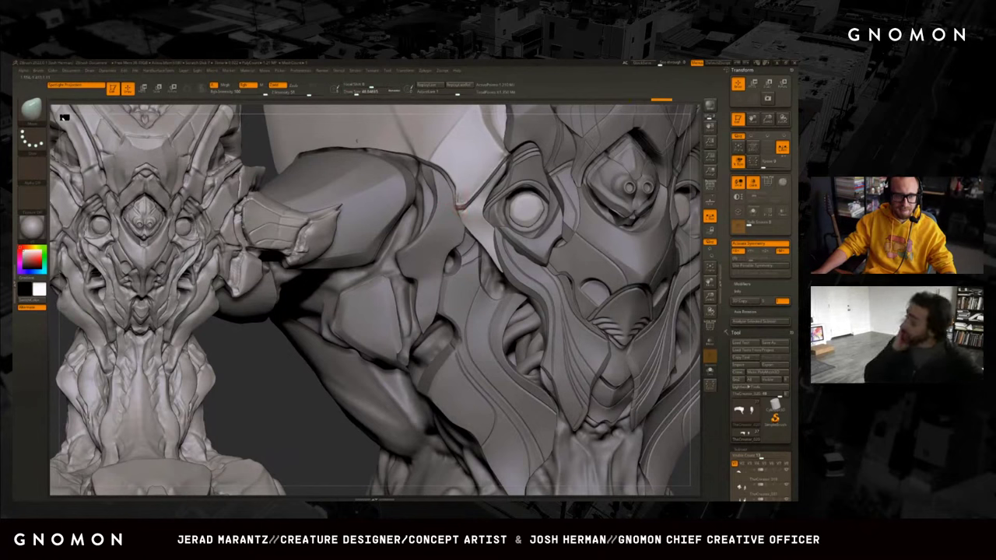
pyautogui.hotkey('ctrl', 'z')
pyautogui.hotkey('ctrl', 'z')
pyautogui.hotkey('ctrl', 'z')
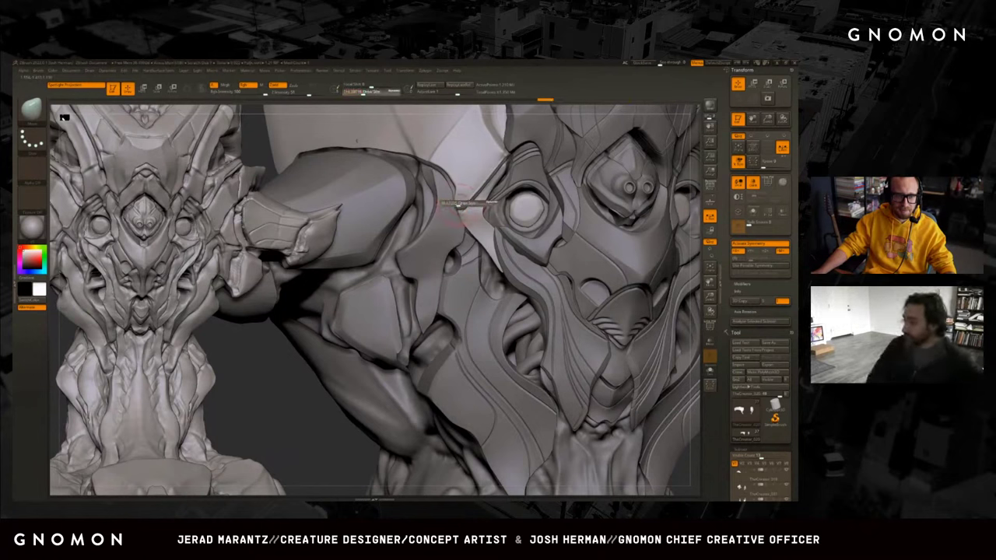
pyautogui.hotkey('ctrl', 'z')
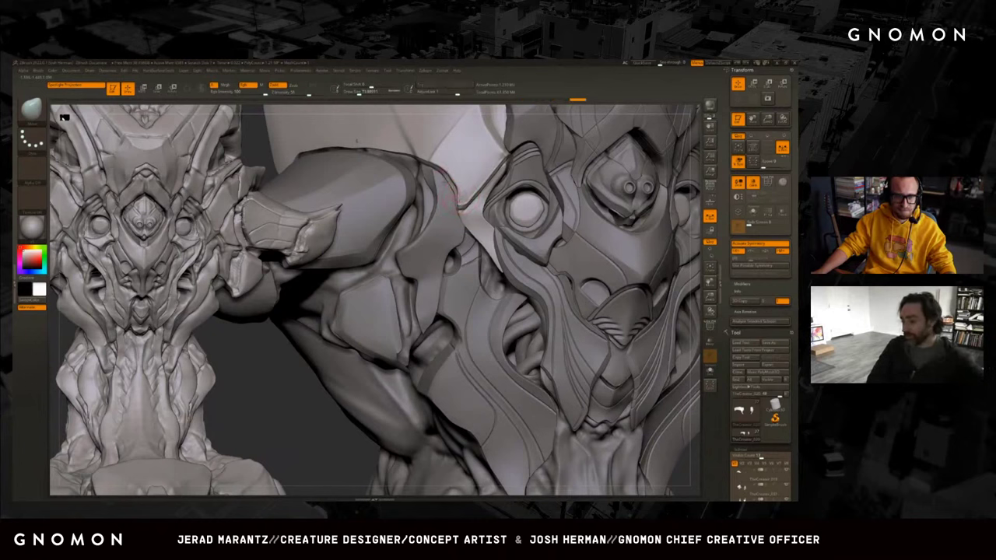
pyautogui.hotkey('ctrl', 'shift', 'z')
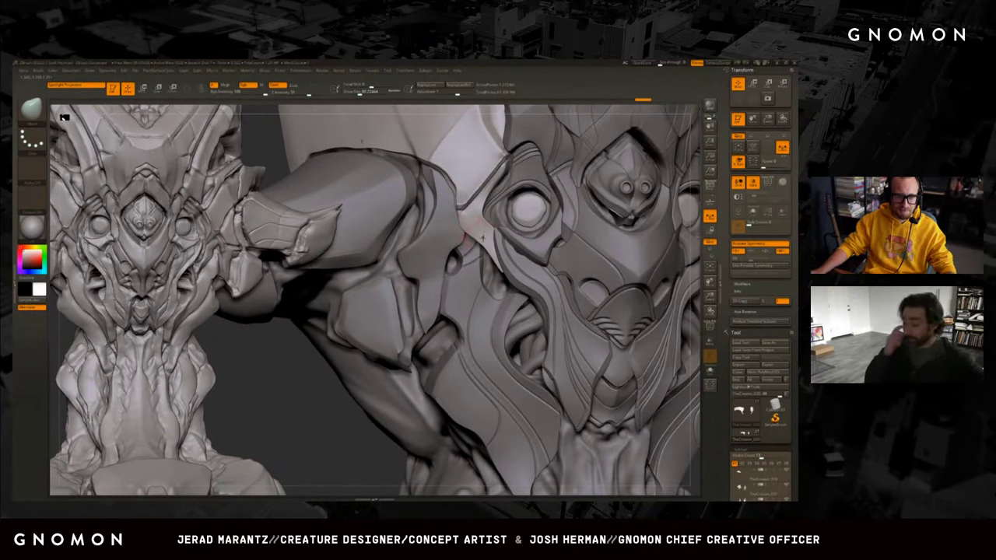
pyautogui.hotkey('ctrl', 'z')
pyautogui.hotkey('ctrl', 'z')
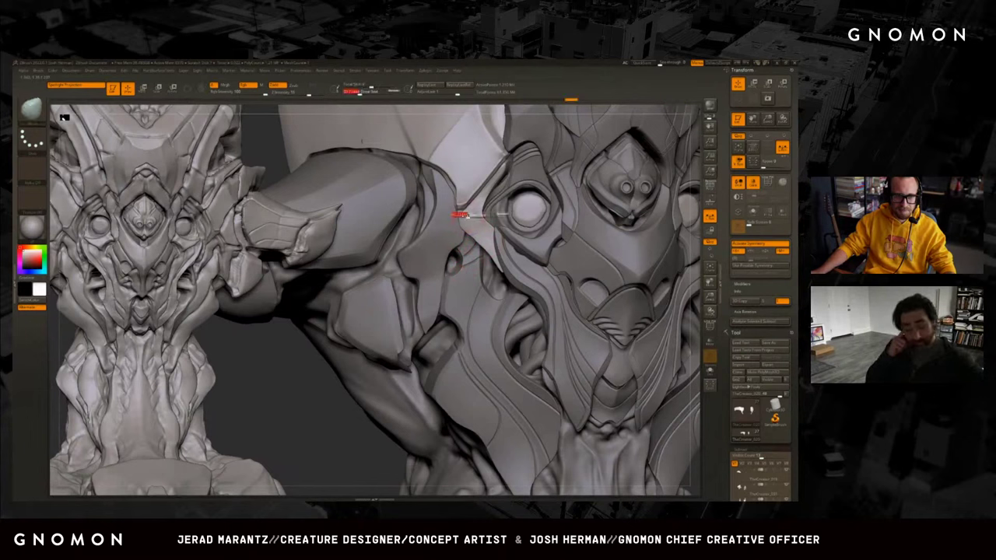
pyautogui.hotkey('ctrl', 'shift', 'z')
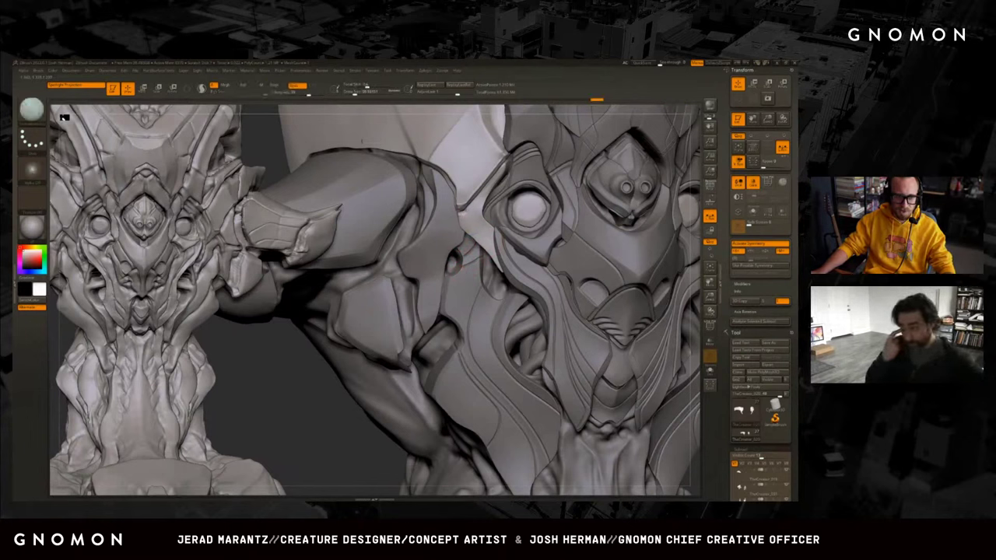
pyautogui.hotkey('ctrl', 'shift', 'z')
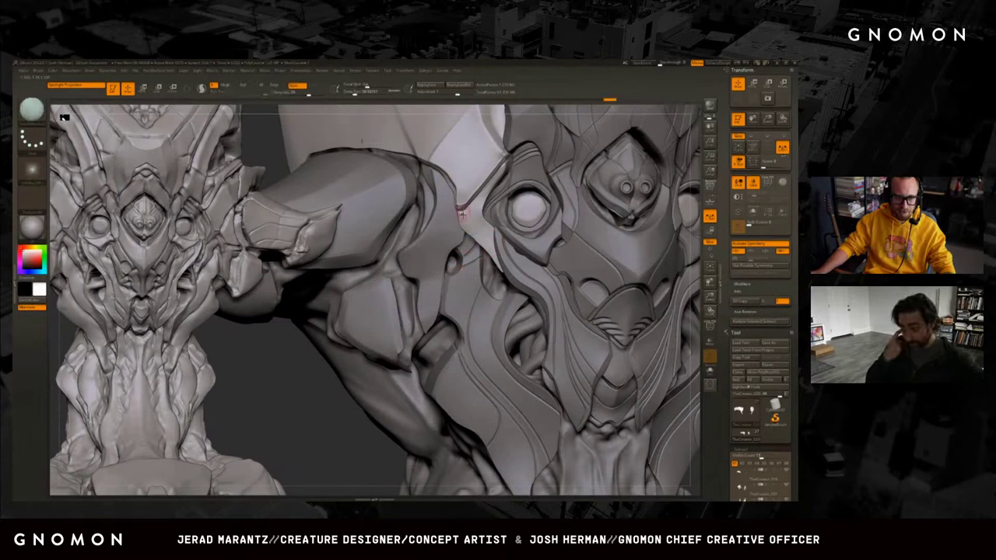
pyautogui.hotkey('ctrl', 'shift', 'z')
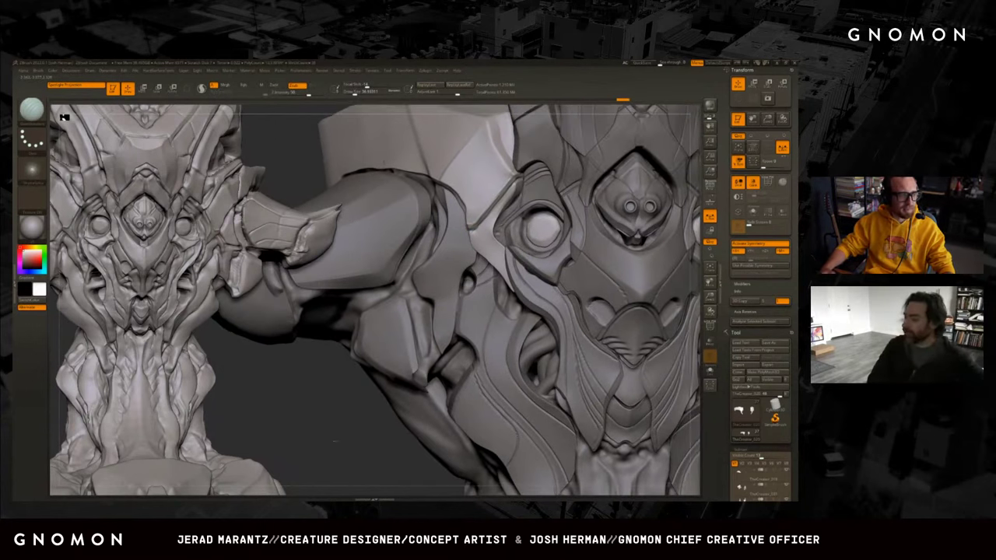
# Reshape the lower edge of the temple plates where they meet the horn and the eye bracket with the Move brush.
pyautogui.moveTo(335, 441)
pyautogui.mouseDown()
pyautogui.moveTo(337, 402)
pyautogui.moveTo(502, 253)
pyautogui.mouseUp()
pyautogui.press('b')
pyautogui.click(348, 398)
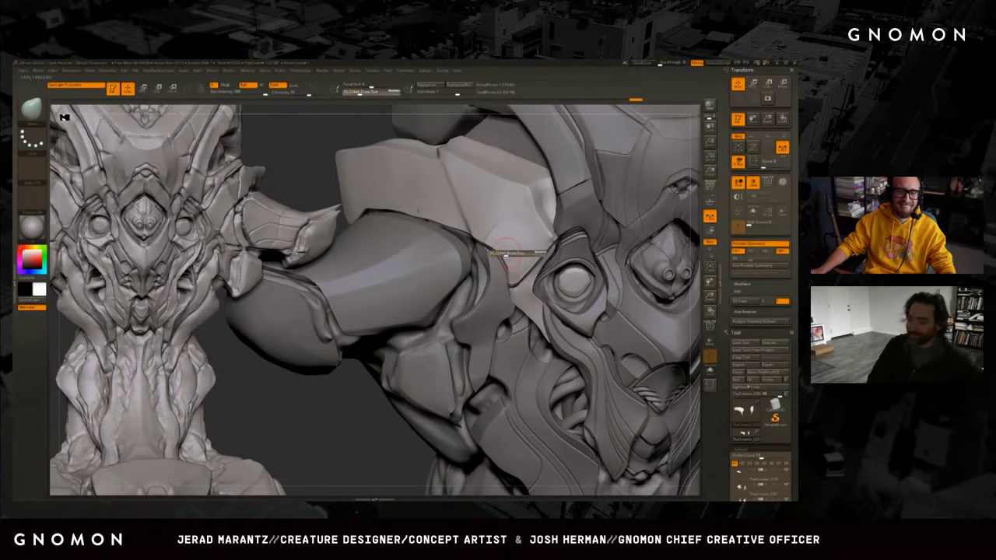
pyautogui.moveTo(344, 422); pyautogui.dragTo(433, 280)
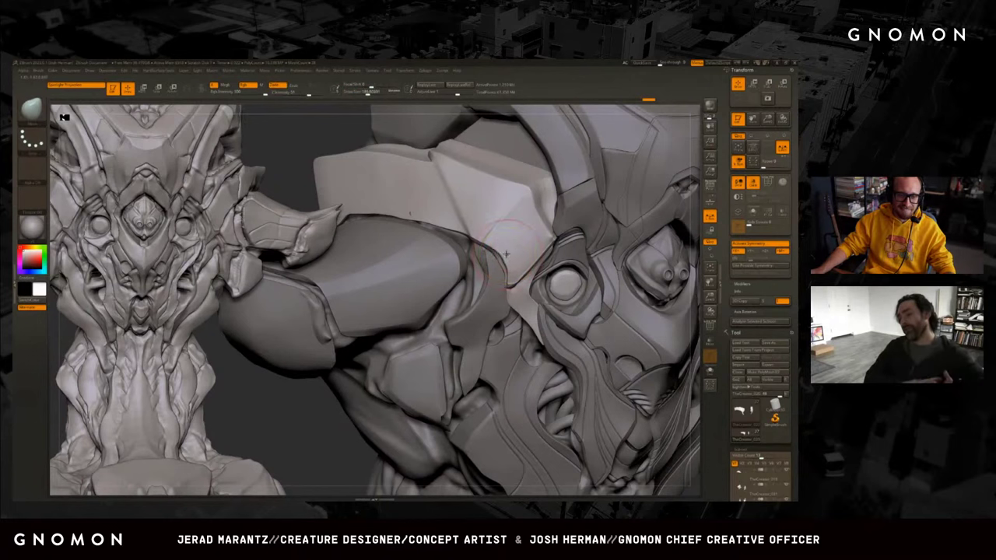
# Switch to a fine carving brush and cut a sharp diagonal seam across the front facets of the temple plates.
pyautogui.press('b')
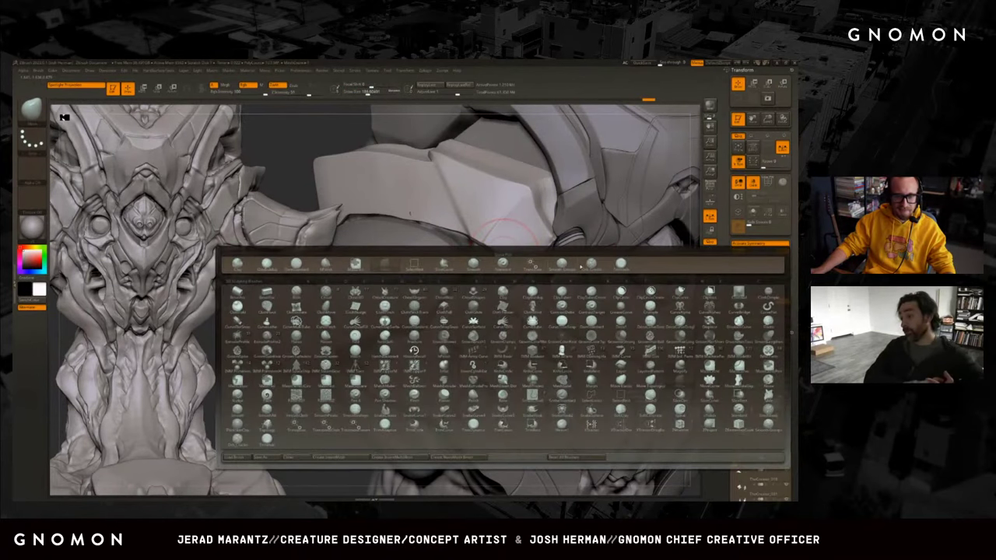
pyautogui.press('c')
pyautogui.press('b')
pyautogui.press('s')
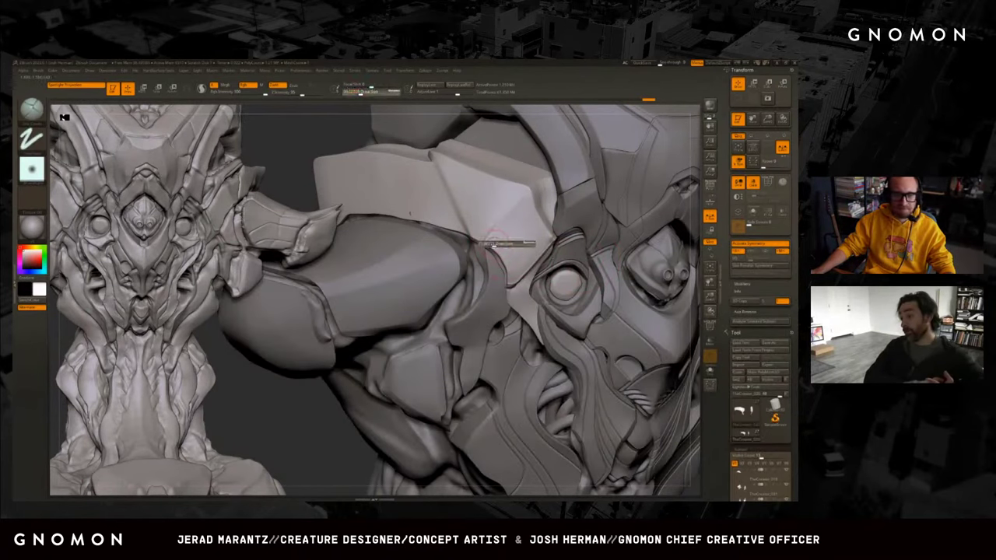
pyautogui.click(488, 238)
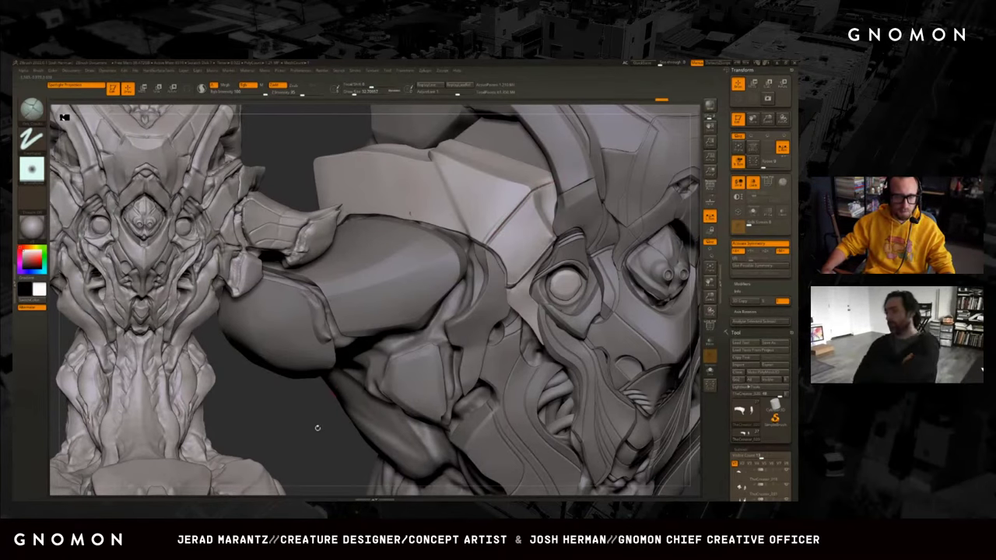
# Carve a seam down the temple plates' ridge, dividing the front facets from the rear section.
pyautogui.moveTo(311, 416)
pyautogui.mouseDown()
pyautogui.moveTo(400, 429)
pyautogui.moveTo(411, 334)
pyautogui.mouseUp()
pyautogui.moveTo(378, 423)
pyautogui.mouseDown()
pyautogui.moveTo(398, 421)
pyautogui.moveTo(376, 451)
pyautogui.moveTo(481, 213)
pyautogui.mouseUp()
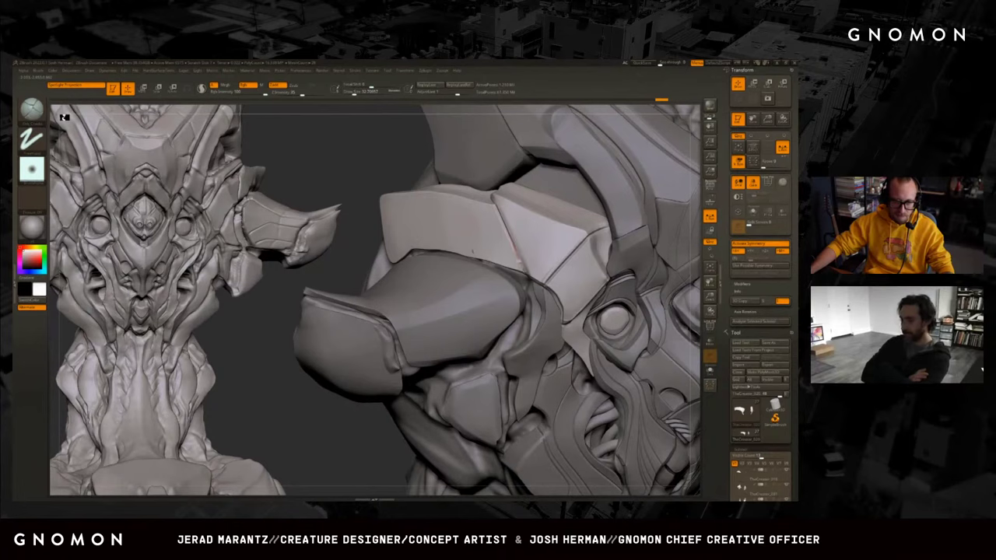
pyautogui.hotkey('shift', 'f')
pyautogui.hotkey('shift', 'f')
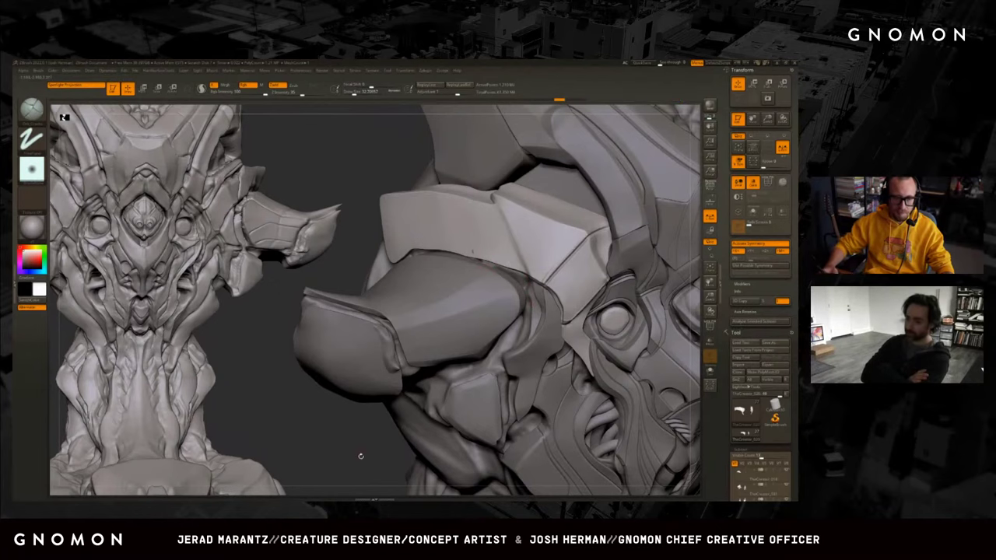
# Isolate the temple plates and deepen the seam between the front facet and the long rear section.
pyautogui.hotkey('ctrl', 'shift', 's')
pyautogui.press('Down')
pyautogui.press('Down')
pyautogui.press('Down')
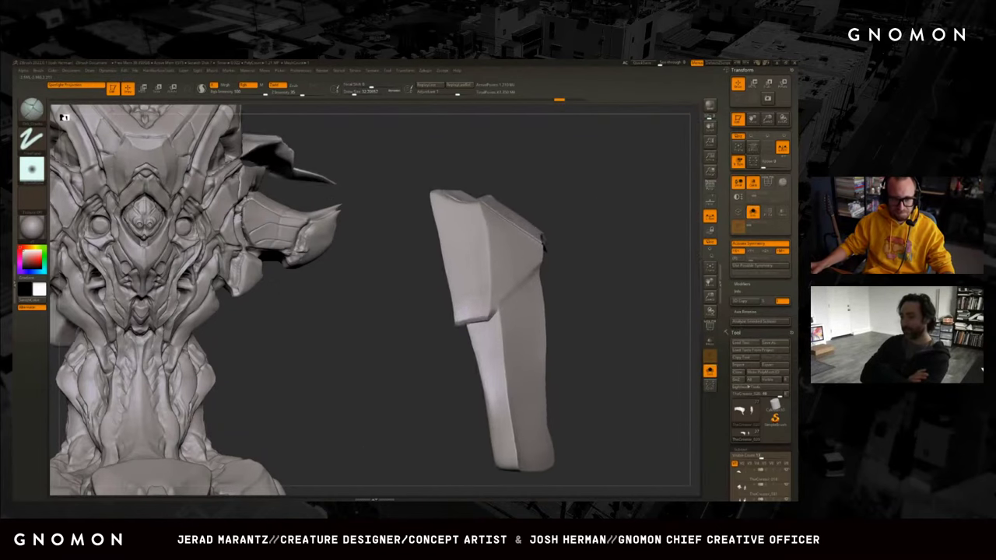
pyautogui.press('Down')
pyautogui.press('Down')
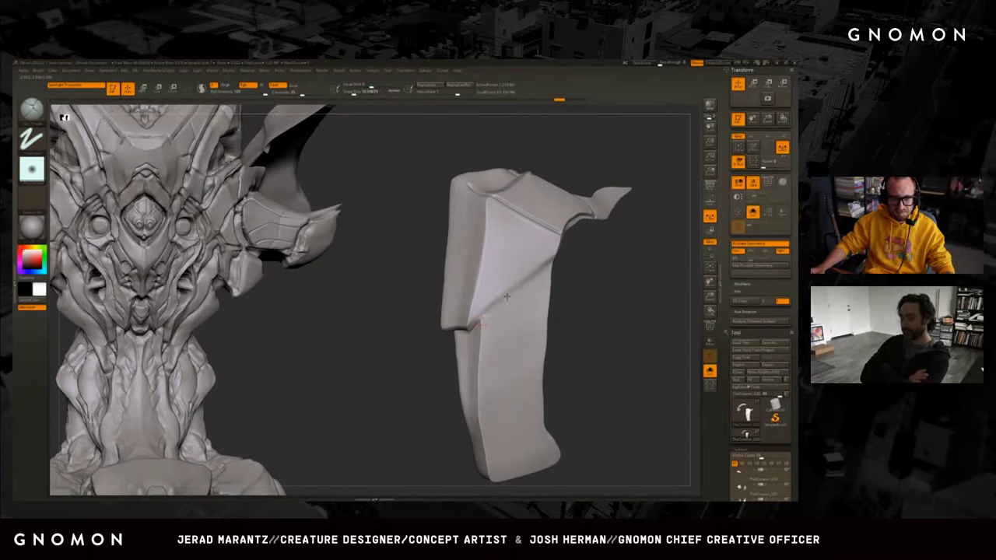
pyautogui.hotkey('ctrl', 'z')
pyautogui.hotkey('ctrl', 'z')
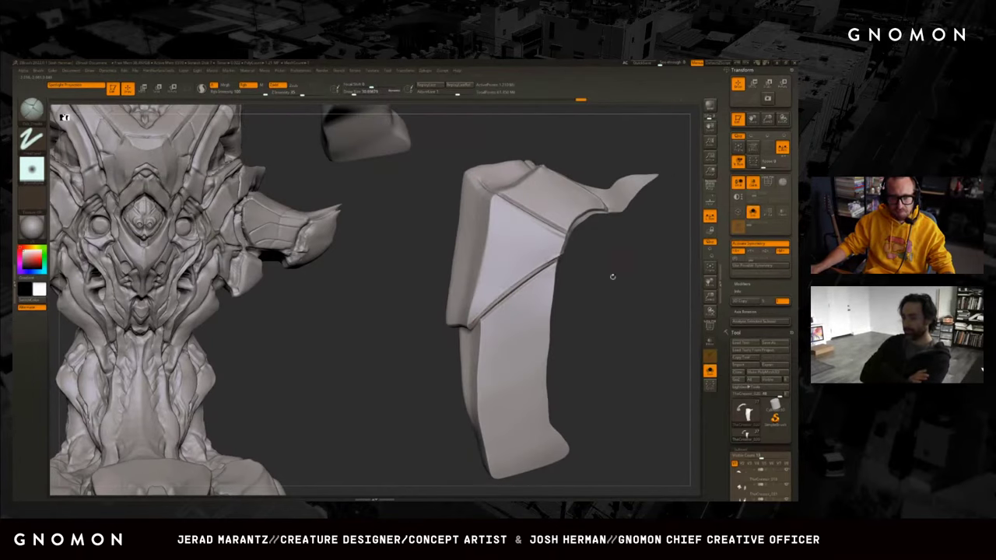
# Bring back the full model and examine the temple plates' seams from behind and from the front.
pyautogui.hotkey('ctrl', 'z')
pyautogui.hotkey('ctrl', 'z')
pyautogui.hotkey('ctrl', 'z')
pyautogui.hotkey('ctrl', 'z')
pyautogui.hotkey('ctrl', 'z')
pyautogui.hotkey('ctrl', 'z')
pyautogui.hotkey('ctrl', 'z')
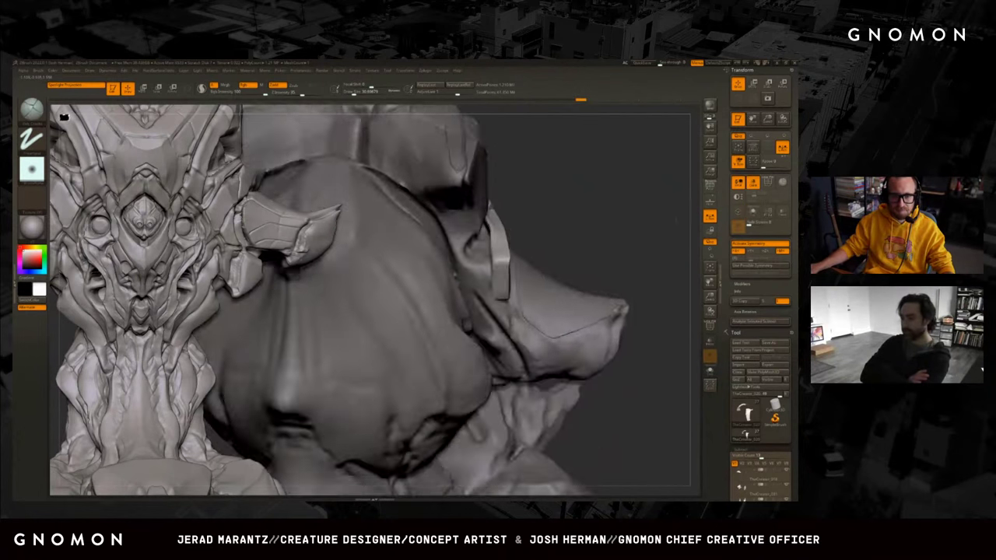
pyautogui.hotkey('ctrl', 'z')
pyautogui.hotkey('ctrl', 'z')
pyautogui.hotkey('ctrl', 'z')
pyautogui.hotkey('ctrl', 'z')
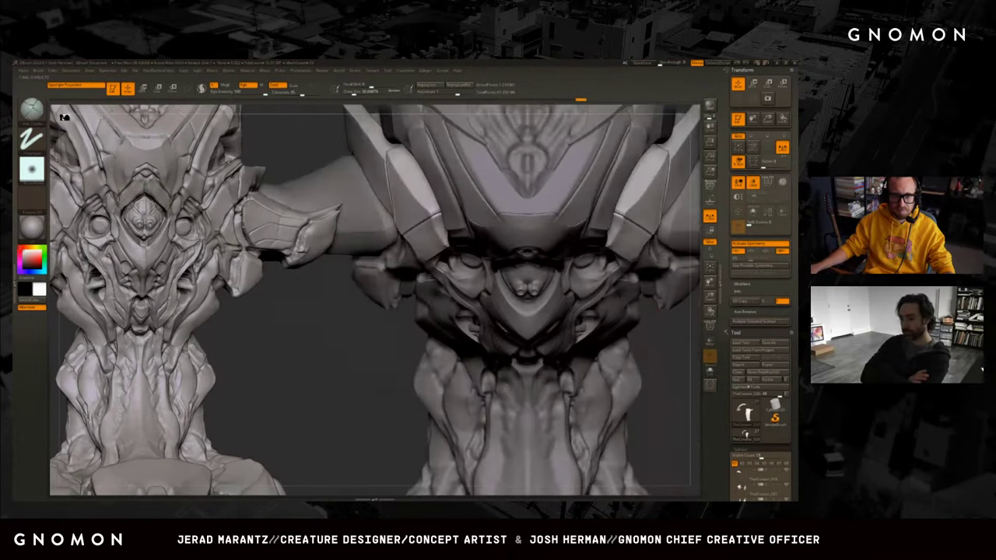
# Isolate the temple plates, touch up the carving at their front corner, and bring back the full model.
pyautogui.hotkey('ctrl', 'z')
pyautogui.hotkey('ctrl', 'z')
pyautogui.hotkey('ctrl', 'z')
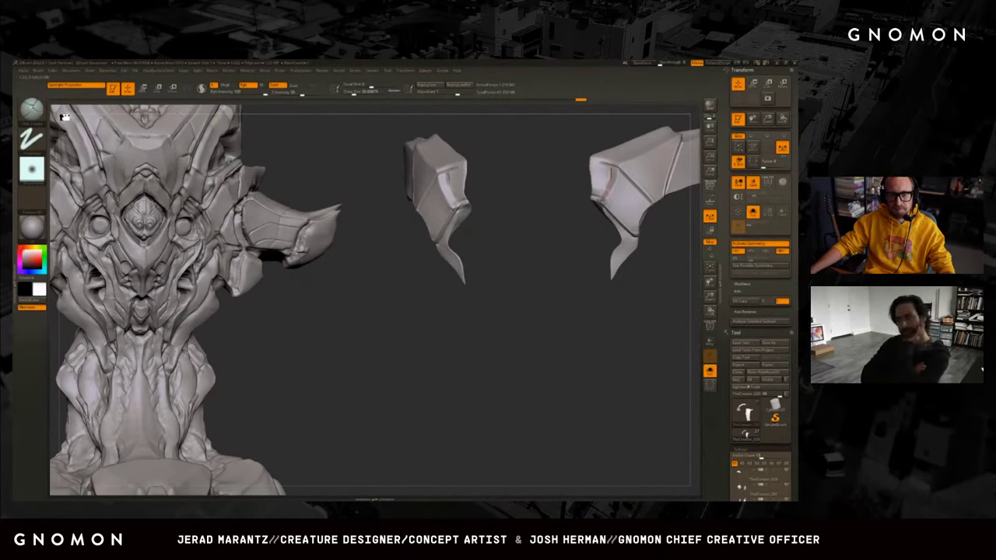
pyautogui.hotkey('ctrl', 'shift', 'z')
pyautogui.hotkey('ctrl', 'shift', 'z')
pyautogui.hotkey('ctrl', 'shift', 'z')
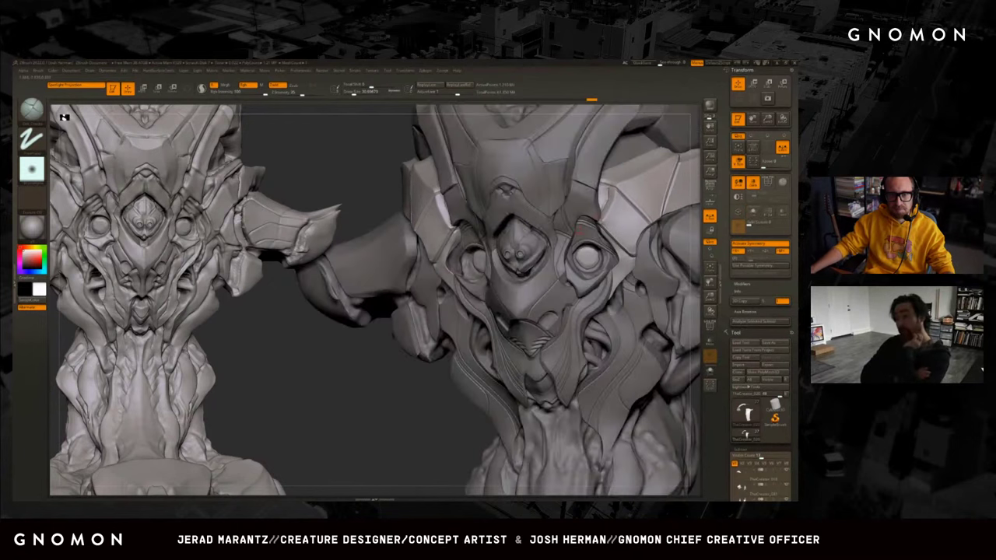
# Examine the carved temple plates against the head and brow armour from the front, the side and above.
pyautogui.hotkey('ctrl', 'shift', 'z')
pyautogui.hotkey('ctrl', 'shift', 'z')
pyautogui.hotkey('ctrl', 'shift', 'z')
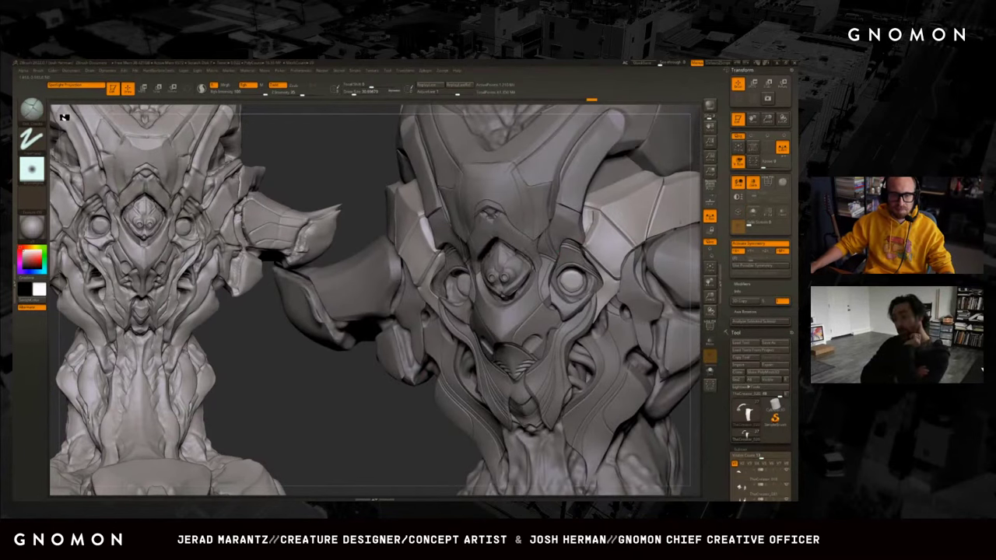
pyautogui.hotkey('ctrl', 'shift', 'z')
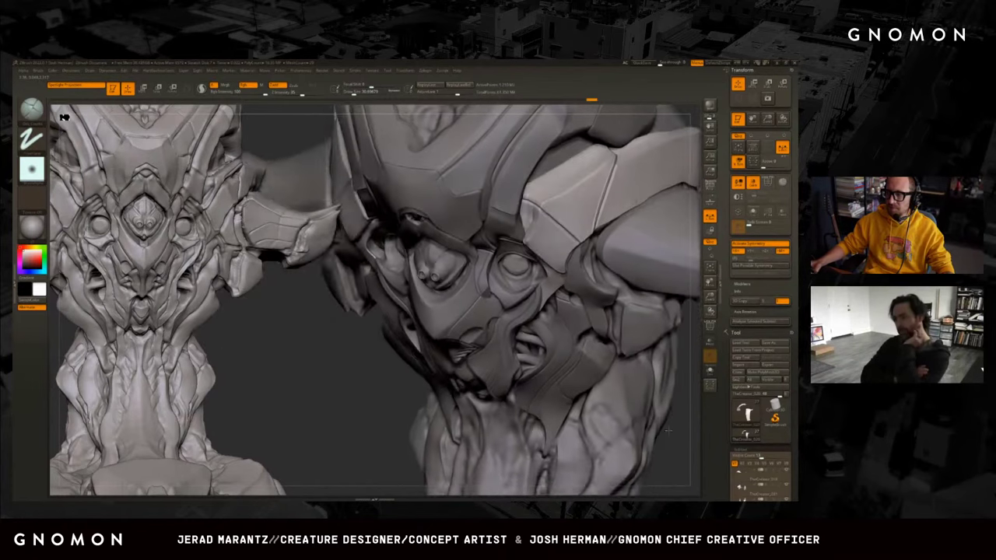
pyautogui.hotkey('ctrl', 'shift', 'z')
pyautogui.hotkey('ctrl', 'shift', 'z')
pyautogui.hotkey('ctrl', 'shift', 'z')
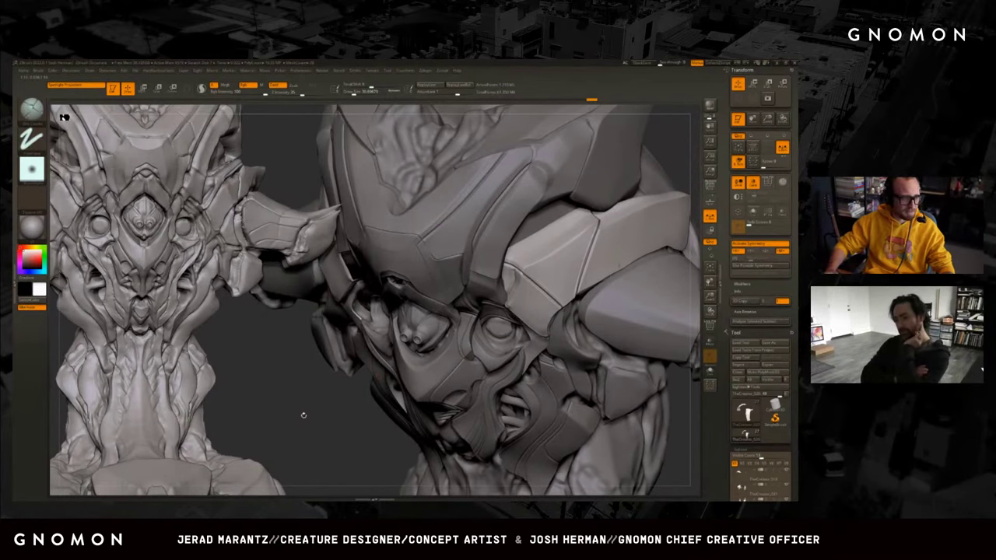
pyautogui.hotkey('ctrl', 'shift', 'z')
pyautogui.hotkey('ctrl', 'shift', 'z')
pyautogui.hotkey('ctrl', 'shift', 'z')
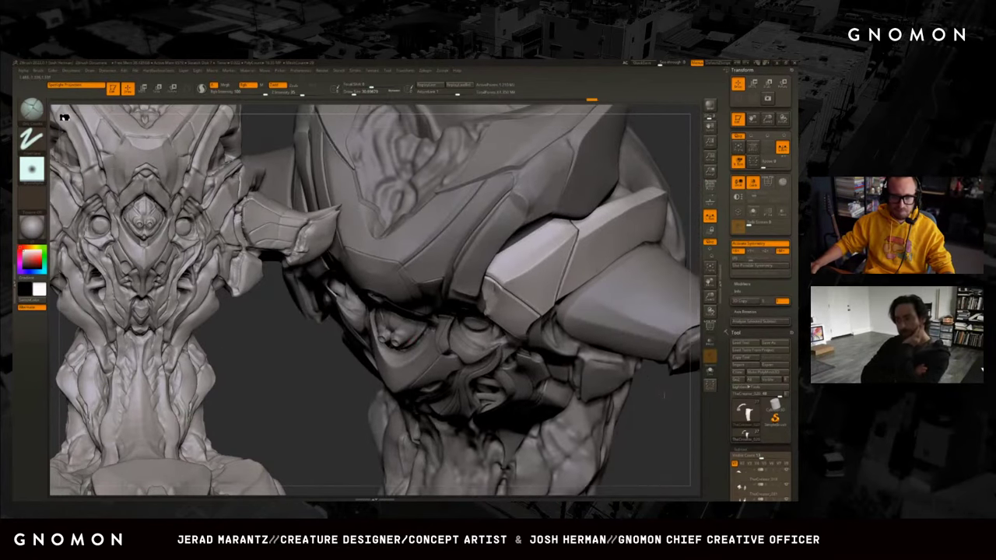
# Isolate the temple plates, carve a lengthwise groove along their upper face, and bring back the full model.
pyautogui.hotkey('ctrl', 'shift', 'z')
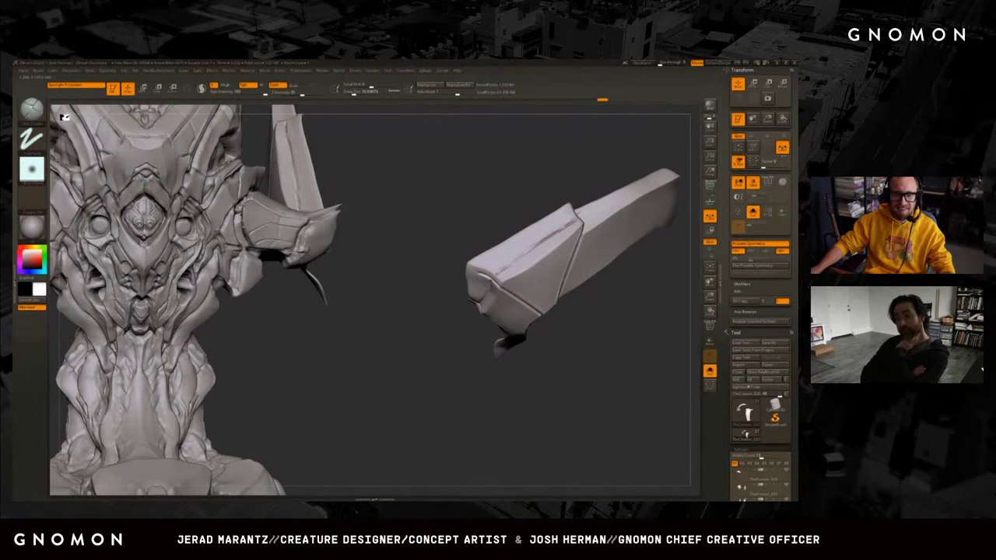
pyautogui.hotkey('ctrl', 'z')
pyautogui.hotkey('ctrl', 'z')
pyautogui.hotkey('ctrl', 'z')
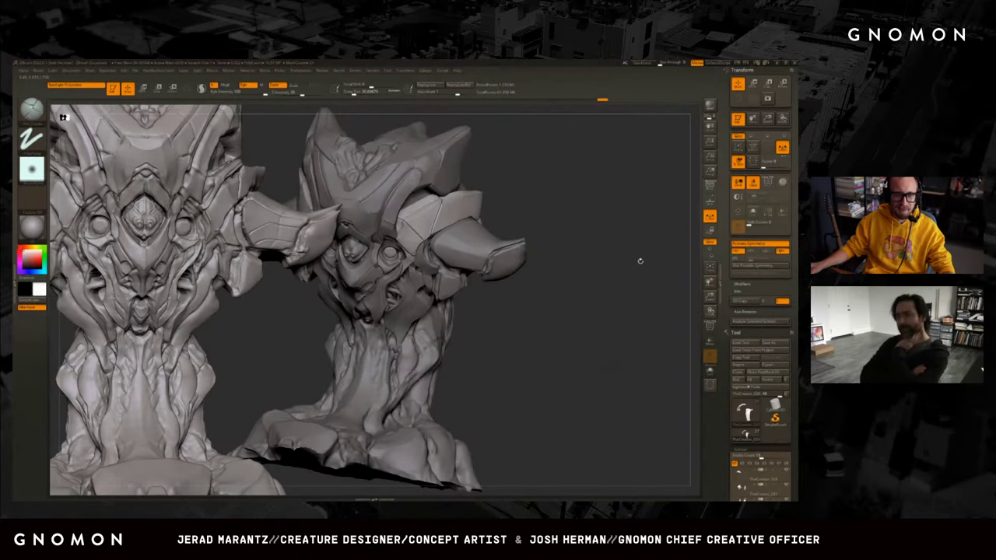
pyautogui.moveTo(639, 261)
pyautogui.mouseDown()
pyautogui.moveTo(617, 143)
pyautogui.moveTo(597, 157)
pyautogui.moveTo(656, 169)
pyautogui.moveTo(638, 156)
pyautogui.moveTo(617, 162)
pyautogui.mouseUp()
pyautogui.press('b')
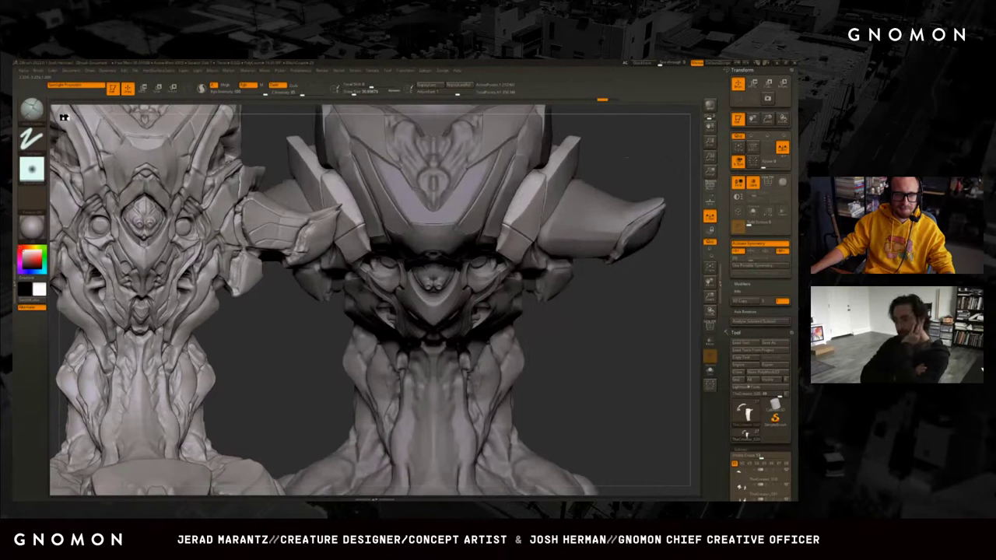
# Select the long curved brow plates above the eyes and carve a lengthwise groove along their inner edge, isolating them to refine it.
pyautogui.moveTo(364, 335); pyautogui.dragTo(449, 158)
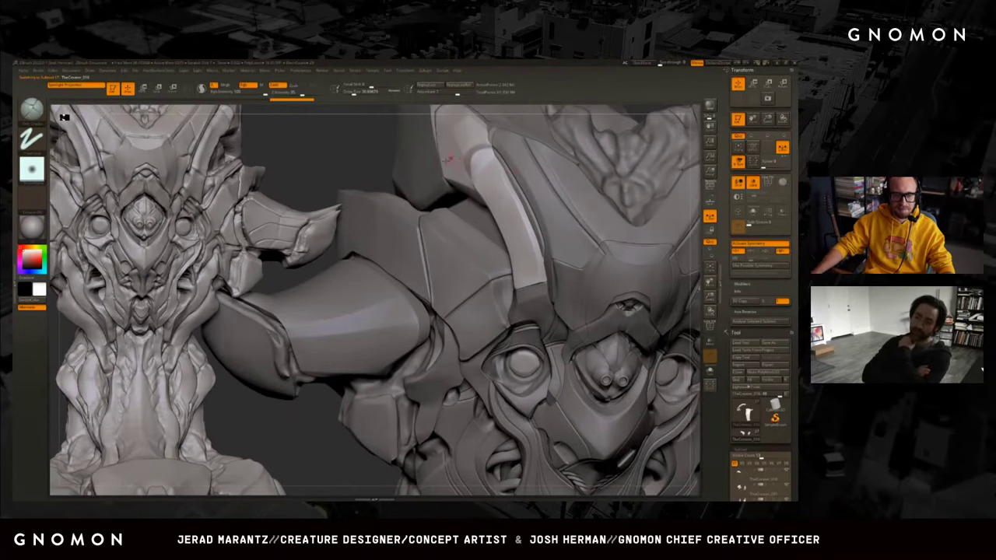
pyautogui.keyDown('ctrl'); pyautogui.keyDown('shift'); pyautogui.click(509, 177); pyautogui.keyUp('shift'); pyautogui.keyUp('ctrl')
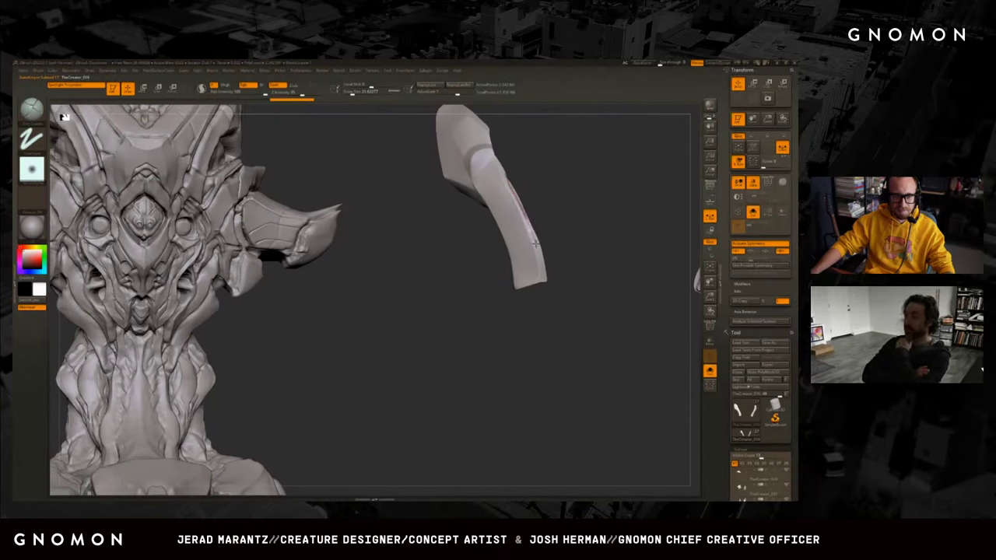
pyautogui.keyDown('ctrl'); pyautogui.keyDown('shift'); pyautogui.click(587, 289); pyautogui.keyUp('shift'); pyautogui.keyUp('ctrl')
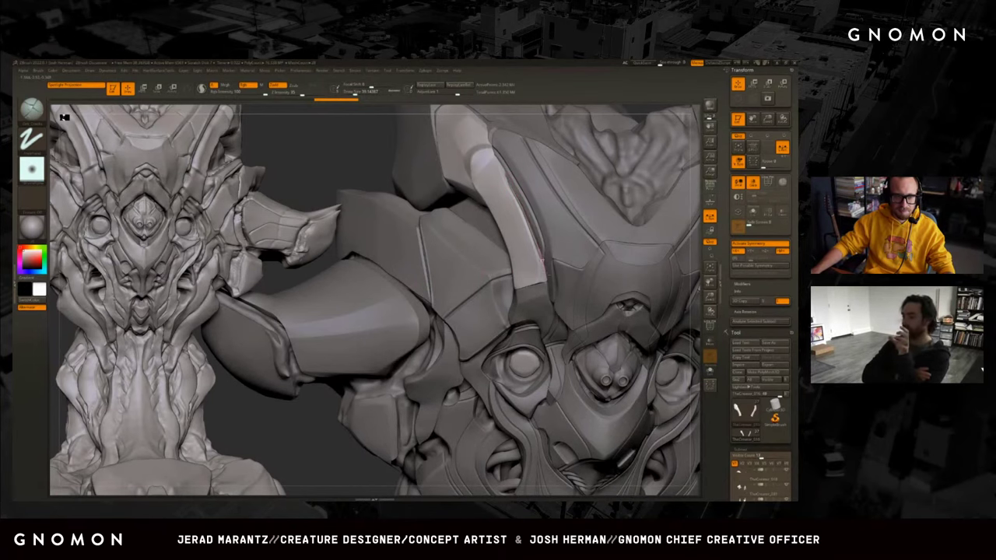
pyautogui.moveTo(543, 263); pyautogui.dragTo(497, 173, button='right')
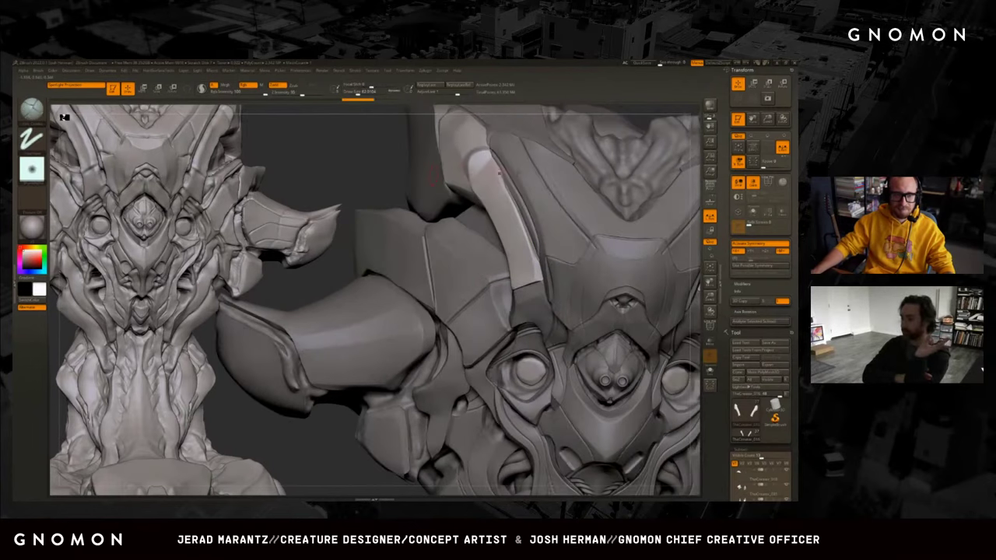
pyautogui.keyDown('ctrl'); pyautogui.keyDown('shift'); pyautogui.click(499, 173); pyautogui.keyUp('shift'); pyautogui.keyUp('ctrl')
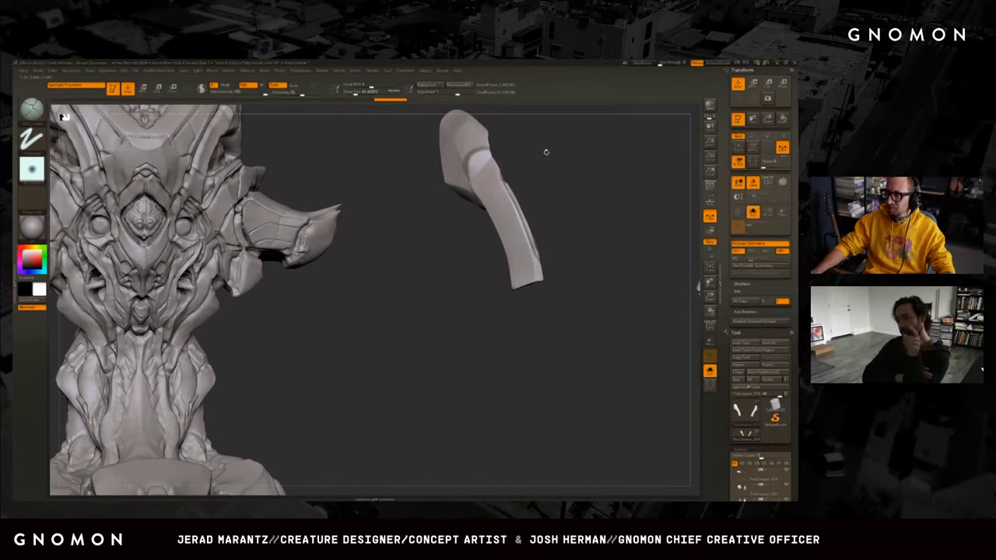
pyautogui.moveTo(542, 152); pyautogui.dragTo(544, 149, button='right')
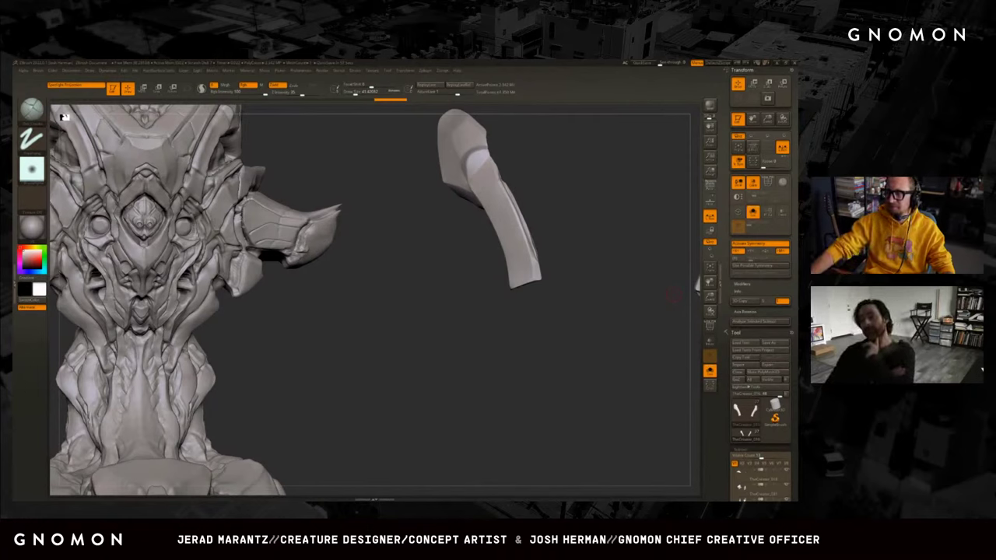
# Bring back the full model and examine the grooved brow plates against the surrounding head armour.
pyautogui.moveTo(455, 346); pyautogui.dragTo(495, 362)
pyautogui.press('b')
pyautogui.press('s')
pyautogui.press('t')
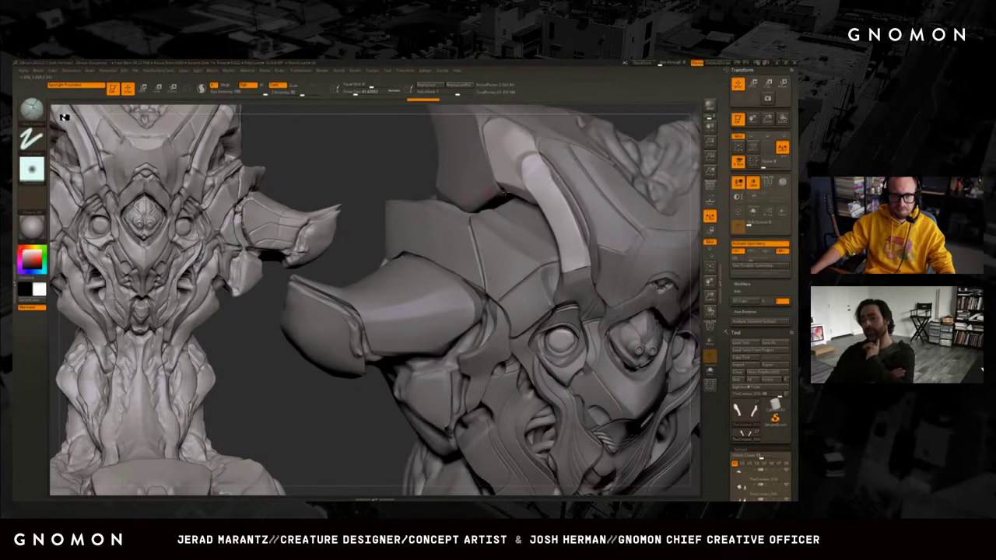
pyautogui.moveTo(415, 211)
pyautogui.mouseDown()
pyautogui.moveTo(603, 115)
pyautogui.moveTo(532, 226)
pyautogui.mouseUp()
# Isolate the curved brow plates and flatten an angled facet on their inner edge where the lengthwise groove begins, using a flattening brush.
pyautogui.press('b')
pyautogui.press('s')
pyautogui.press('t')
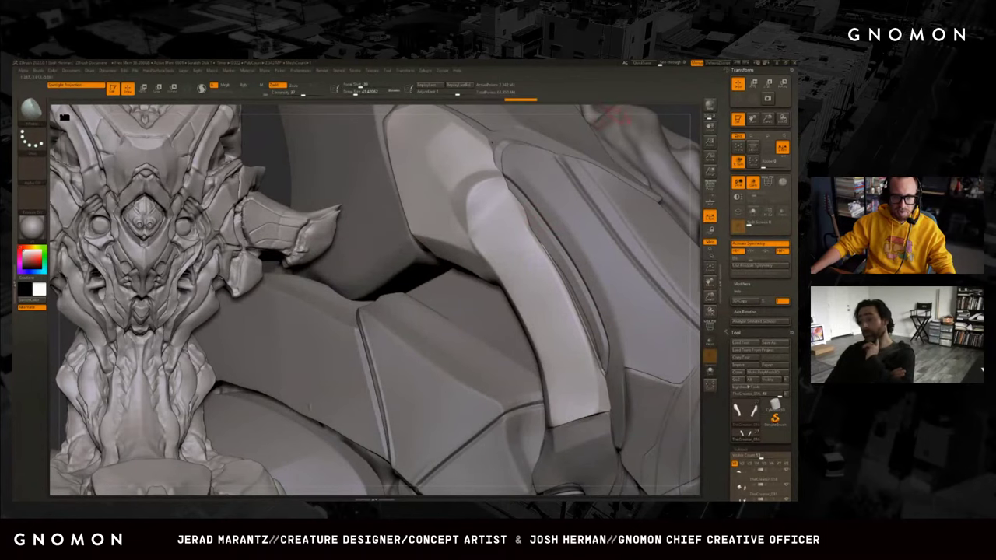
pyautogui.moveTo(680, 123); pyautogui.dragTo(531, 194)
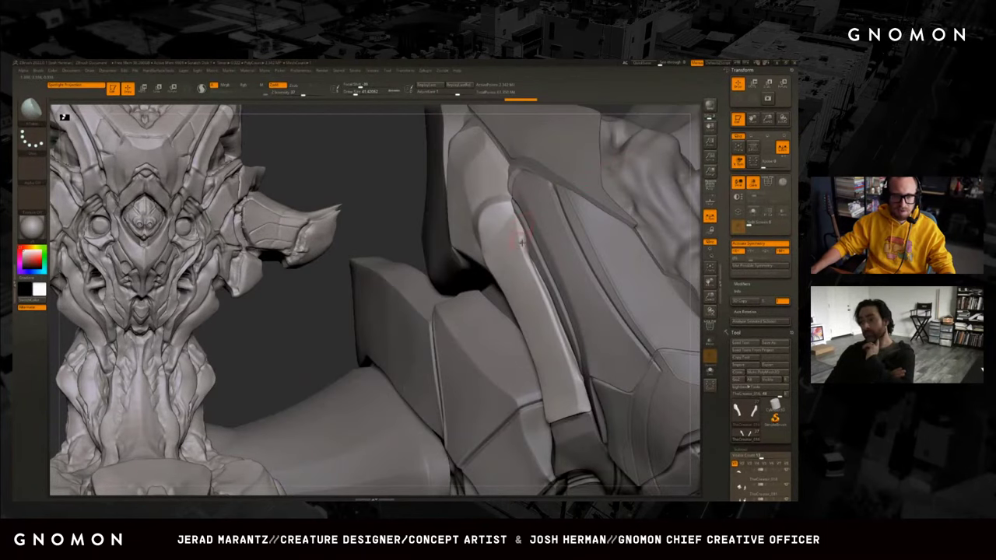
pyautogui.hotkey('ctrl', 'shift', 'f')
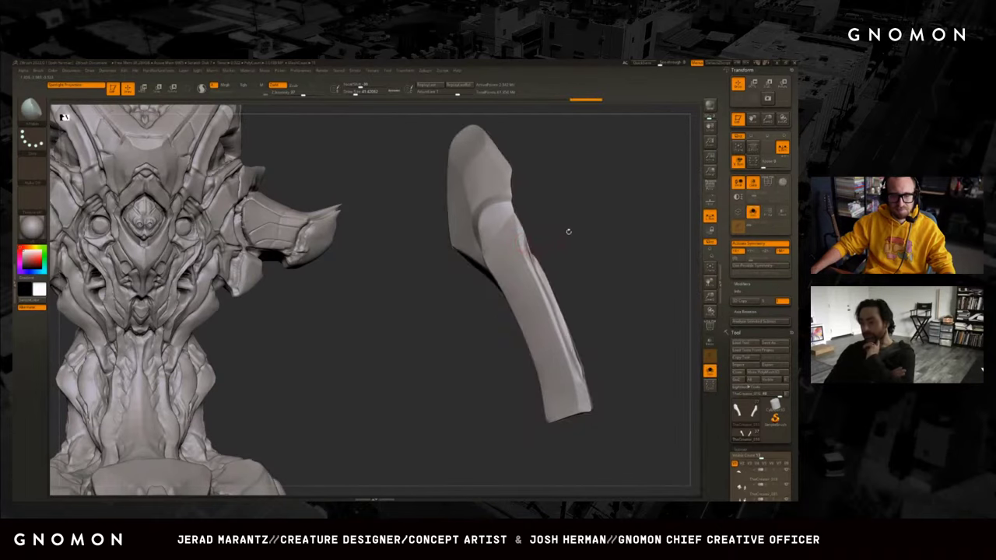
pyautogui.moveTo(567, 229); pyautogui.dragTo(527, 255)
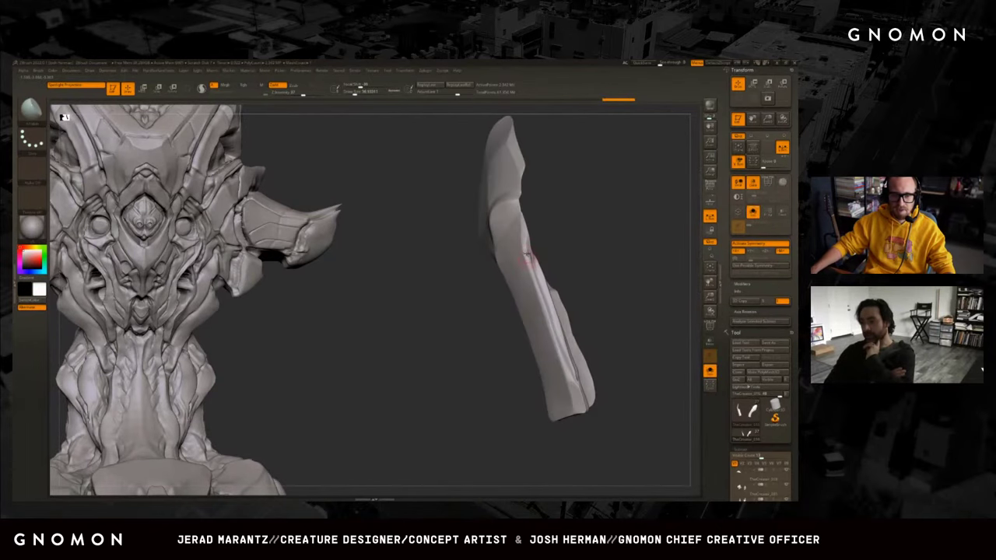
pyautogui.moveTo(584, 226); pyautogui.dragTo(624, 207)
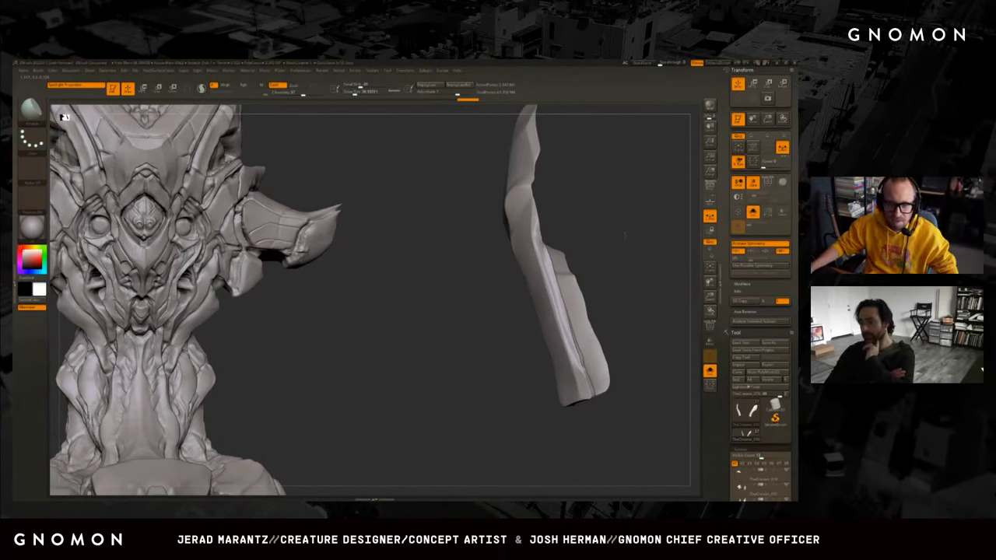
pyautogui.moveTo(627, 222); pyautogui.dragTo(534, 226)
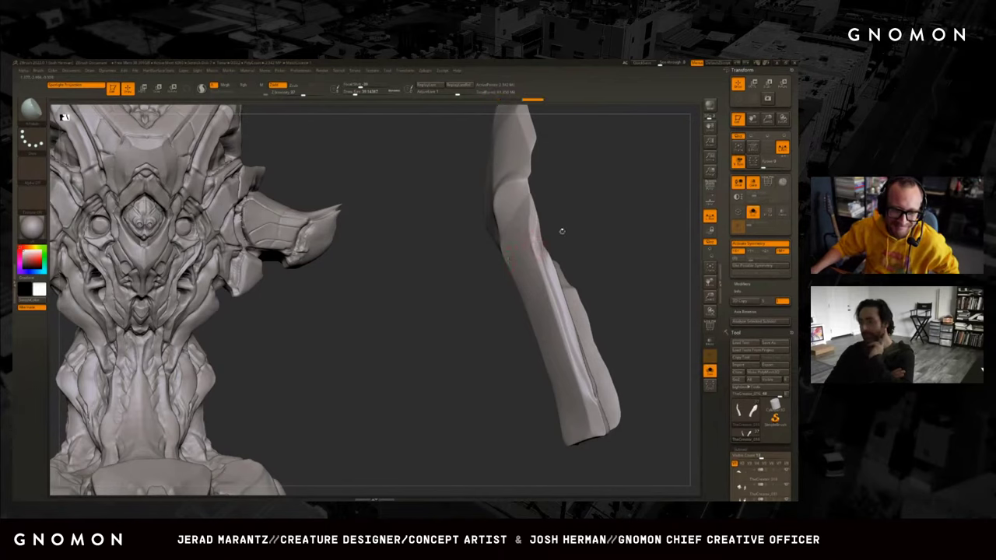
pyautogui.moveTo(562, 231); pyautogui.dragTo(540, 259)
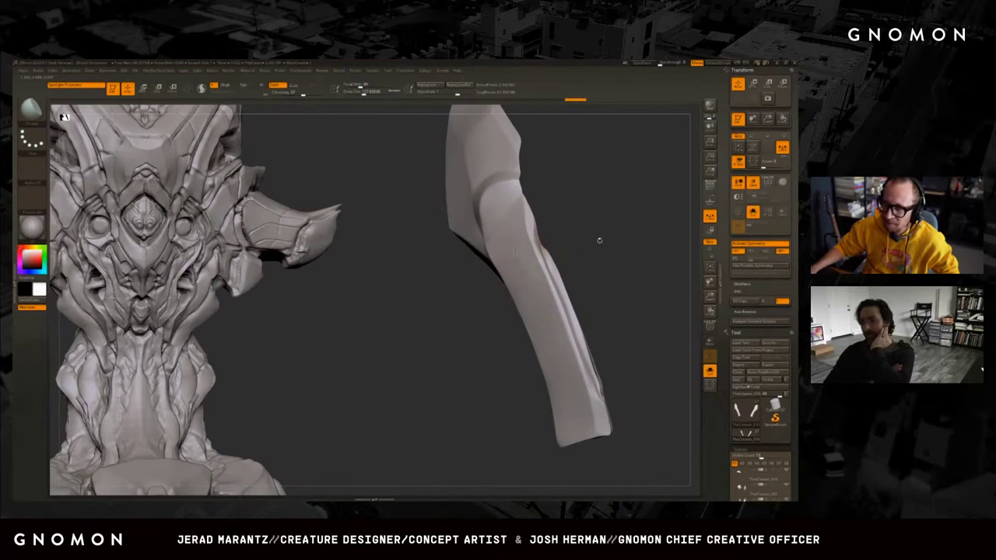
# Polish the inner face of the isolated long curved armor strip and check it against the surrounding armor.
pyautogui.moveTo(599, 241); pyautogui.dragTo(601, 243)
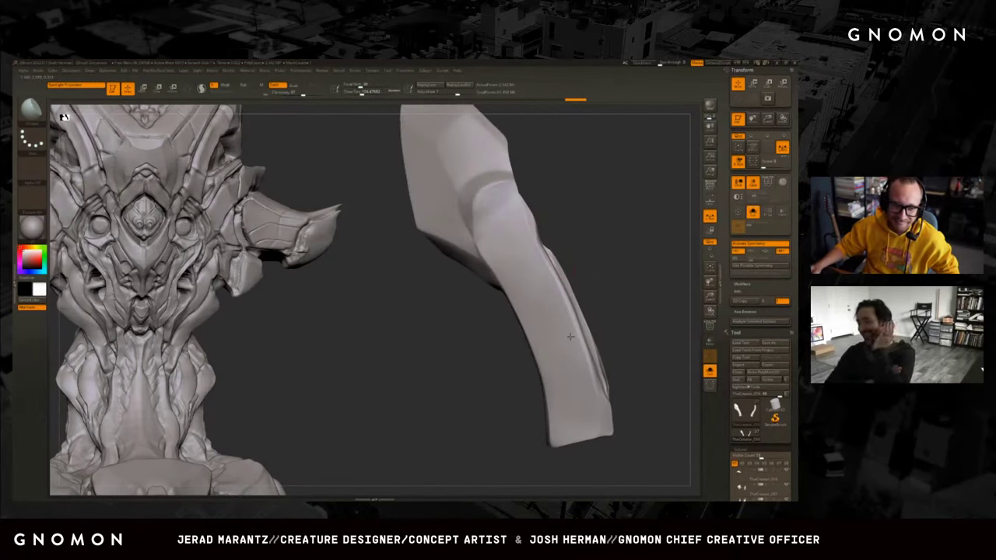
pyautogui.moveTo(570, 336); pyautogui.dragTo(544, 262)
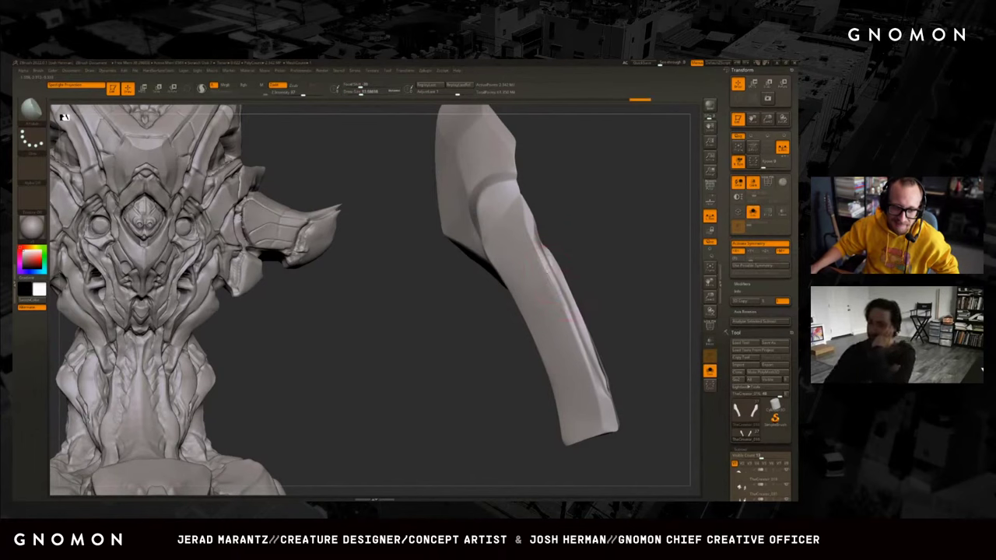
pyautogui.hotkey('shift', 'alt', 's')
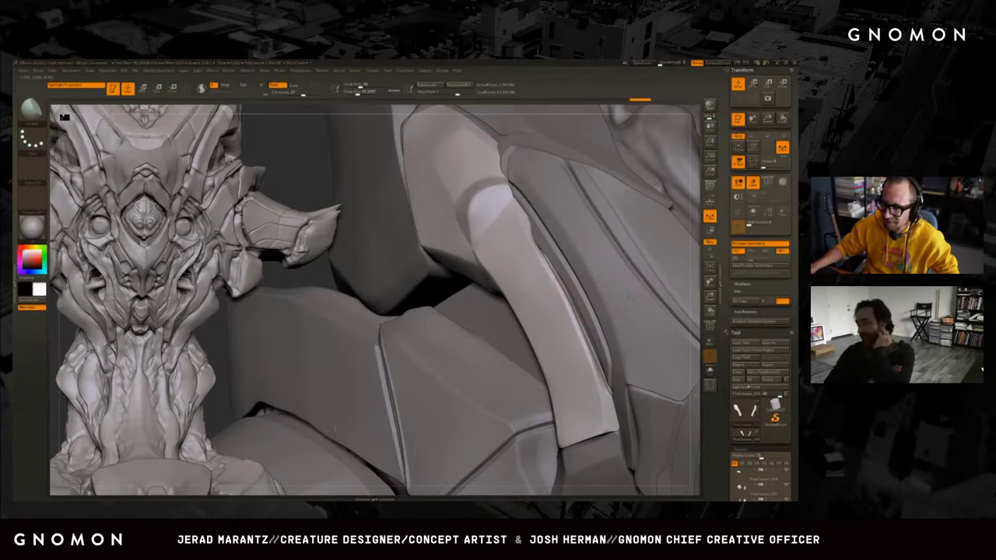
pyautogui.moveTo(549, 264); pyautogui.dragTo(570, 269)
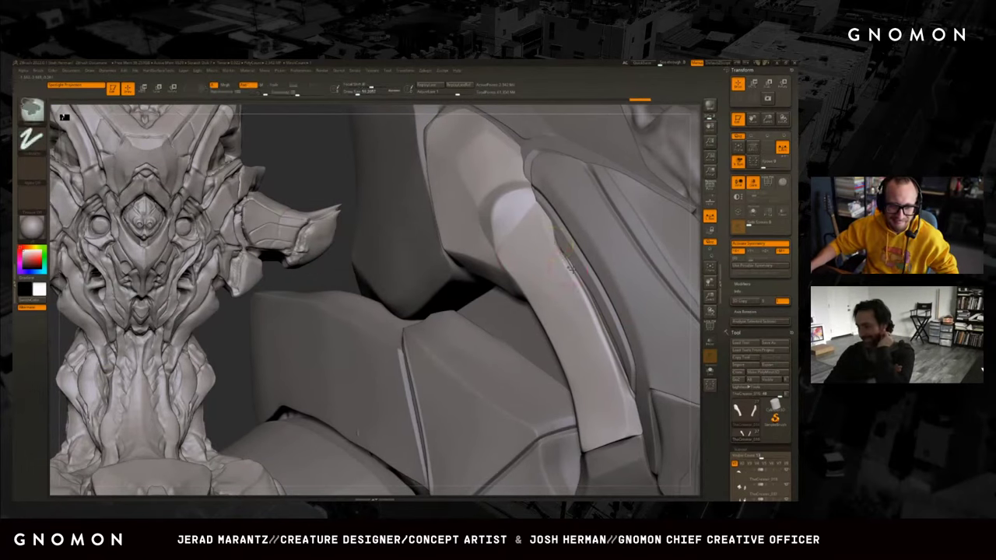
pyautogui.hotkey('shift', 'alt', 's')
# Flatten and clean up the stepped side edge of the isolated curved armor strip, working from both ends.
pyautogui.scroll(2, 583, 241)
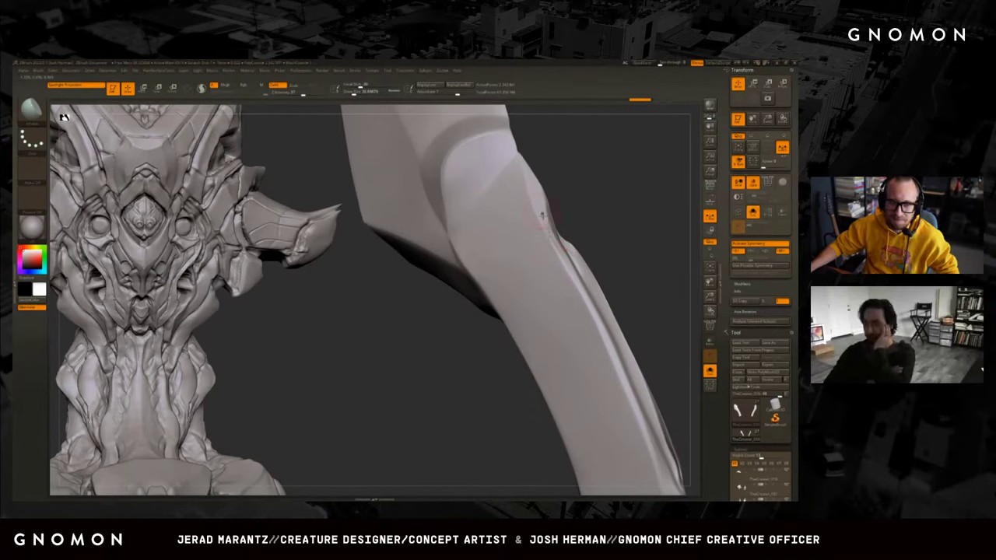
pyautogui.moveTo(542, 216); pyautogui.dragTo(645, 216)
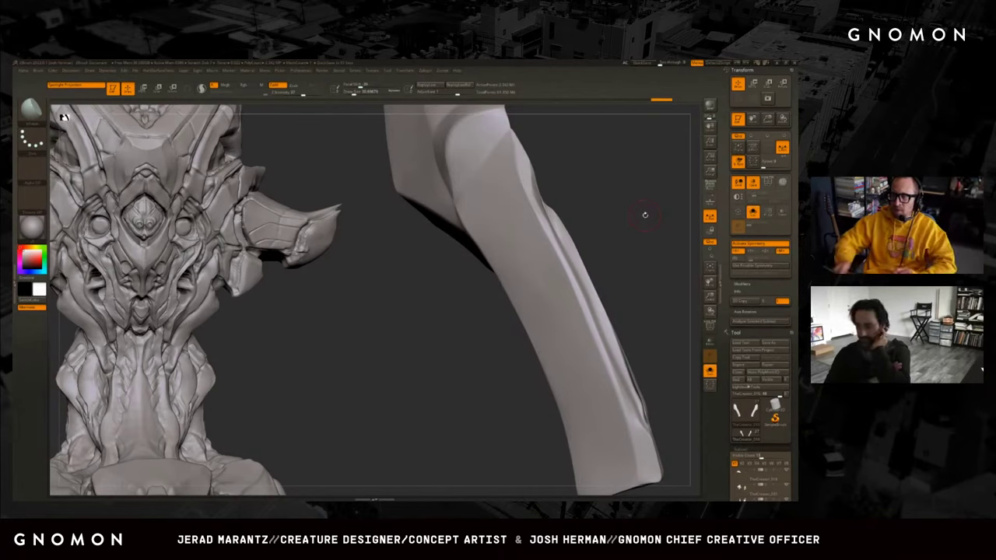
pyautogui.moveTo(628, 222)
pyautogui.mouseDown()
pyautogui.moveTo(630, 200)
pyautogui.moveTo(668, 223)
pyautogui.moveTo(509, 331)
pyautogui.mouseUp()
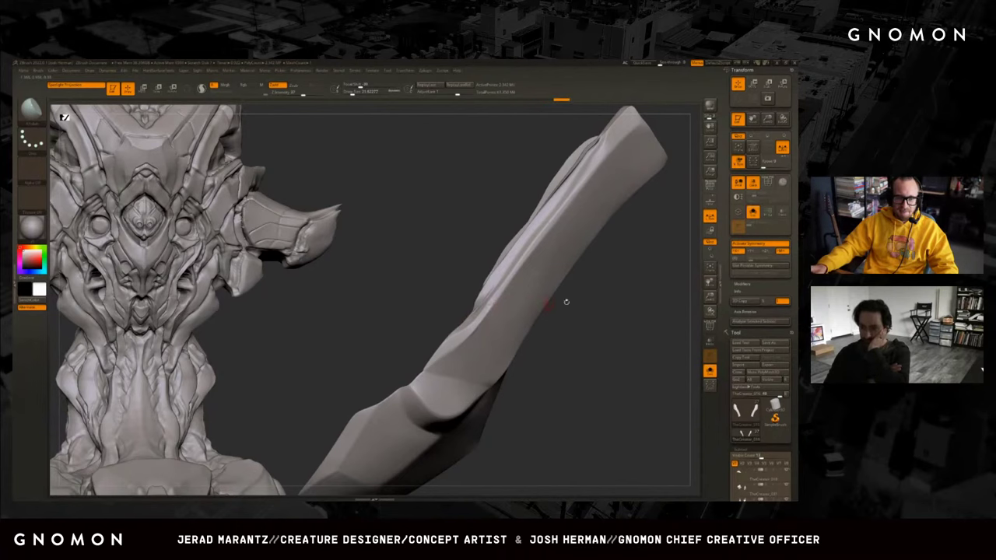
pyautogui.moveTo(565, 301); pyautogui.dragTo(553, 345)
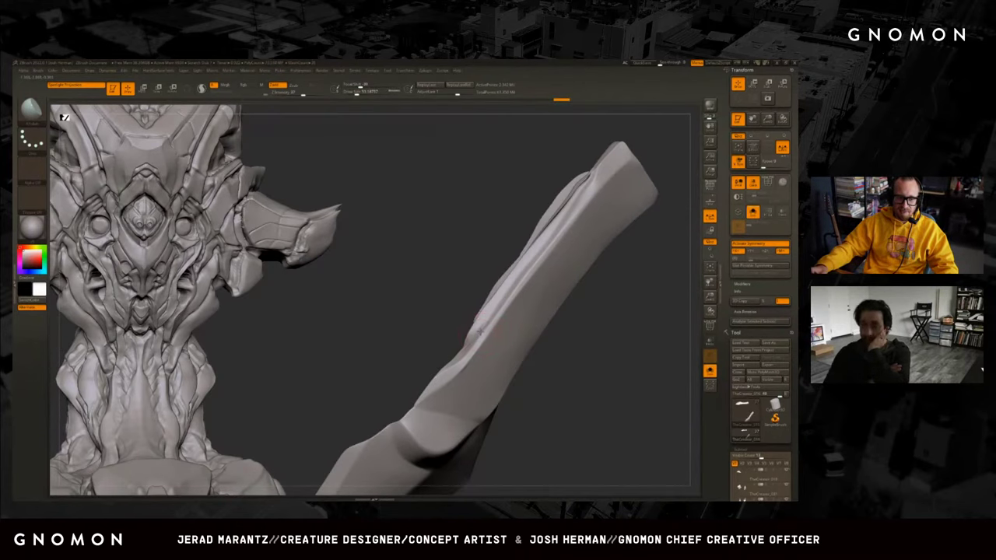
pyautogui.moveTo(479, 334)
pyautogui.mouseDown()
pyautogui.moveTo(544, 322)
pyautogui.moveTo(649, 253)
pyautogui.moveTo(504, 241)
pyautogui.mouseUp()
# Carve the long seam along the curved armor strip with the Dam Standard brush and bring back the whole creature.
pyautogui.press('b')
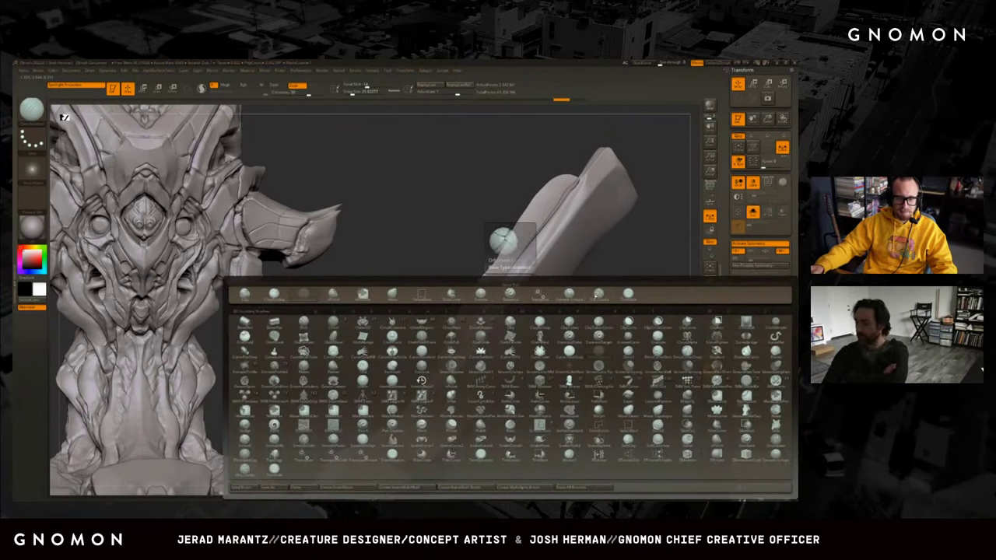
pyautogui.press('d')
pyautogui.press('s')
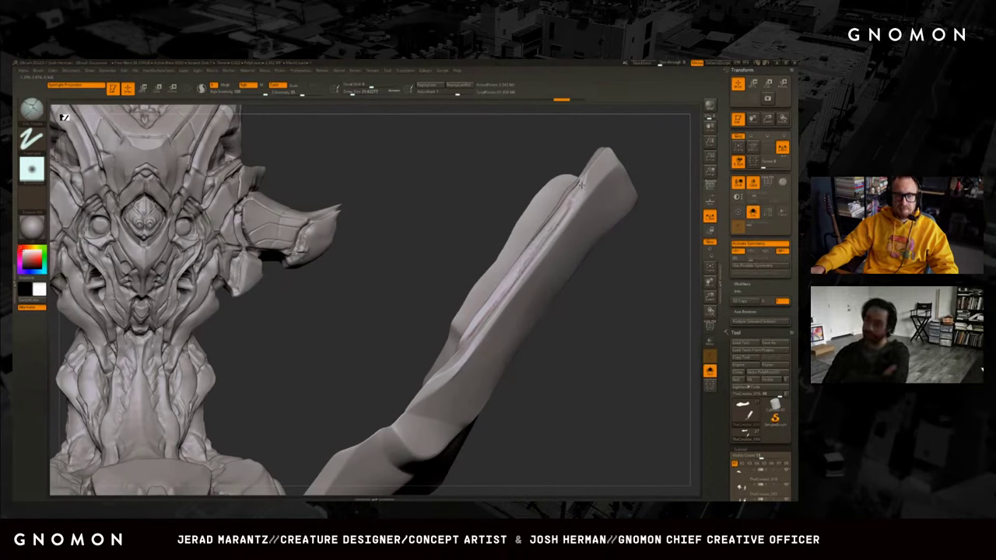
pyautogui.keyDown('alt'); pyautogui.moveTo(589, 162); pyautogui.dragTo(634, 354); pyautogui.keyUp('alt')
pyautogui.moveTo(589, 282)
pyautogui.mouseDown()
pyautogui.moveTo(633, 337)
pyautogui.moveTo(617, 330)
pyautogui.moveTo(656, 280)
pyautogui.moveTo(595, 282)
pyautogui.moveTo(565, 394)
pyautogui.moveTo(529, 326)
pyautogui.moveTo(515, 321)
pyautogui.moveTo(314, 423)
pyautogui.moveTo(384, 389)
pyautogui.moveTo(380, 422)
pyautogui.moveTo(426, 291)
pyautogui.mouseUp()
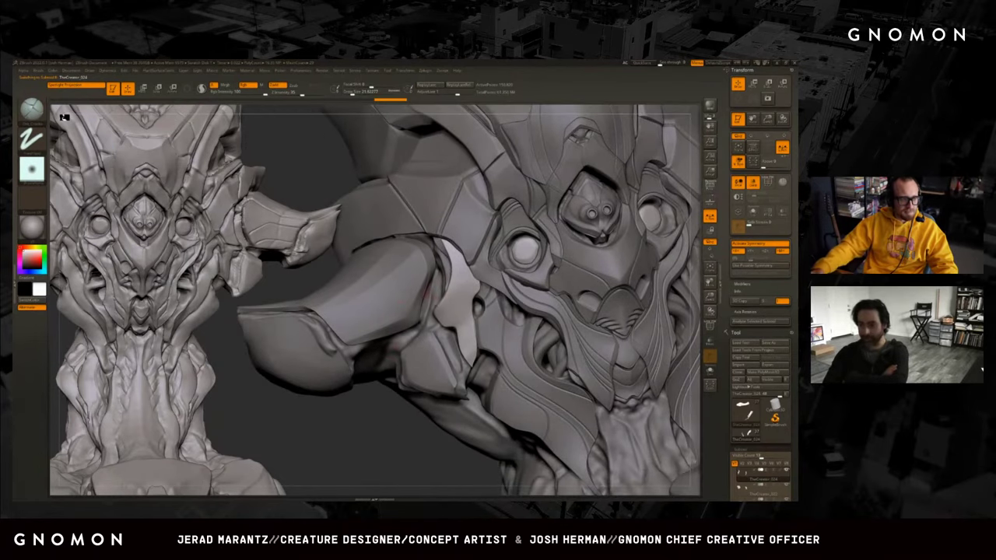
# Select the base body mesh beneath the armor and isolate it for carving around the lower shoulder plate.
pyautogui.moveTo(386, 439)
pyautogui.mouseDown()
pyautogui.moveTo(370, 415)
pyautogui.moveTo(385, 413)
pyautogui.mouseUp()
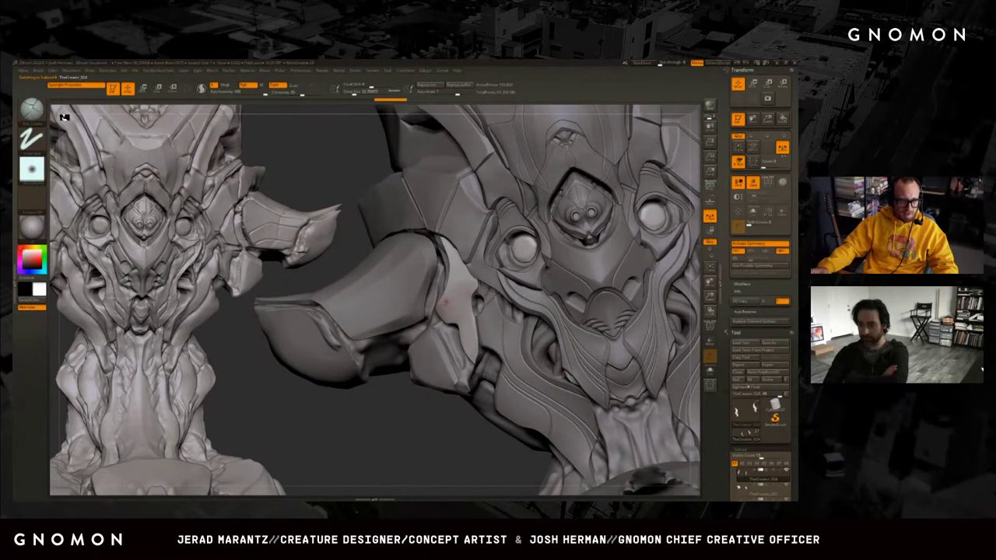
pyautogui.moveTo(405, 433)
pyautogui.mouseDown()
pyautogui.moveTo(421, 412)
pyautogui.moveTo(399, 429)
pyautogui.mouseUp()
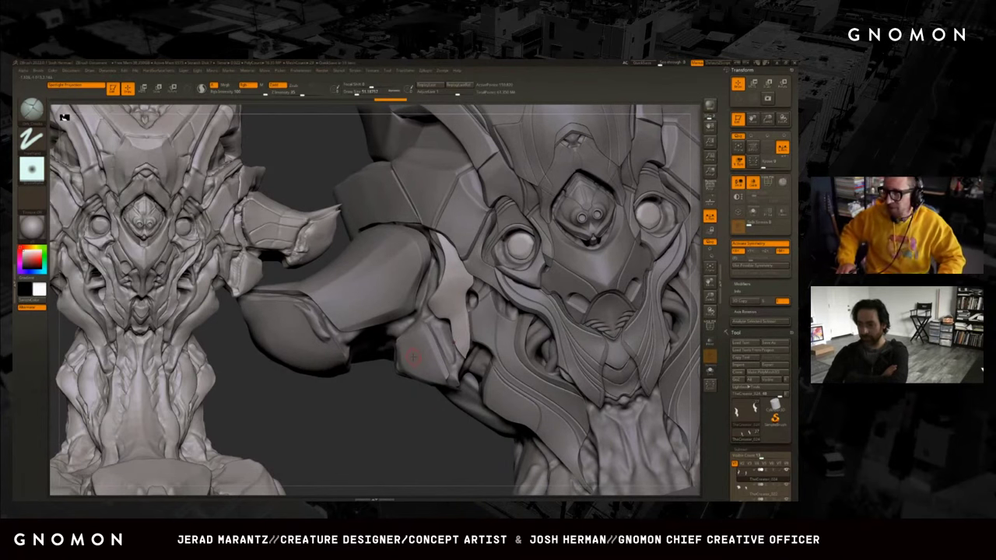
pyautogui.moveTo(369, 407)
pyautogui.mouseDown()
pyautogui.moveTo(388, 411)
pyautogui.moveTo(375, 387)
pyautogui.mouseUp()
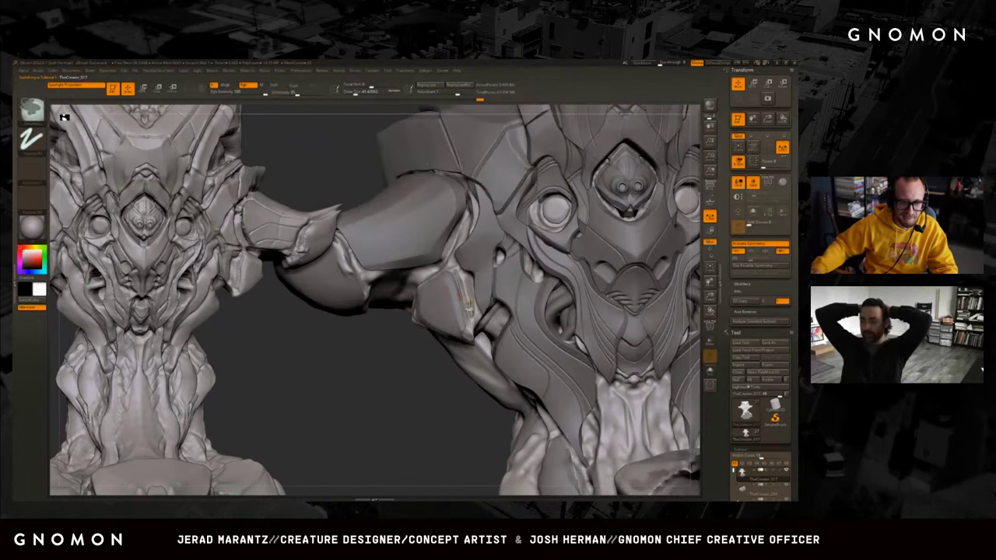
pyautogui.press('d')
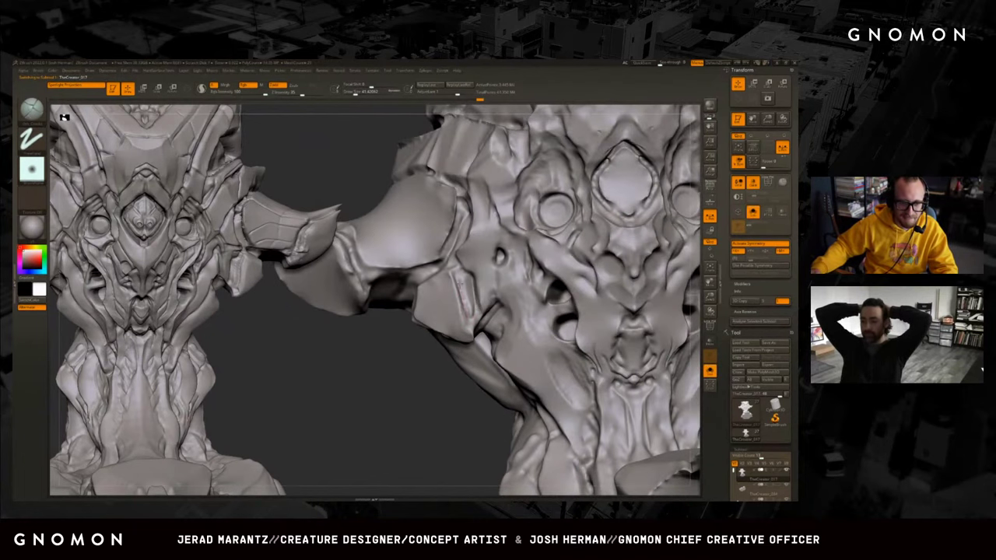
pyautogui.press('d')
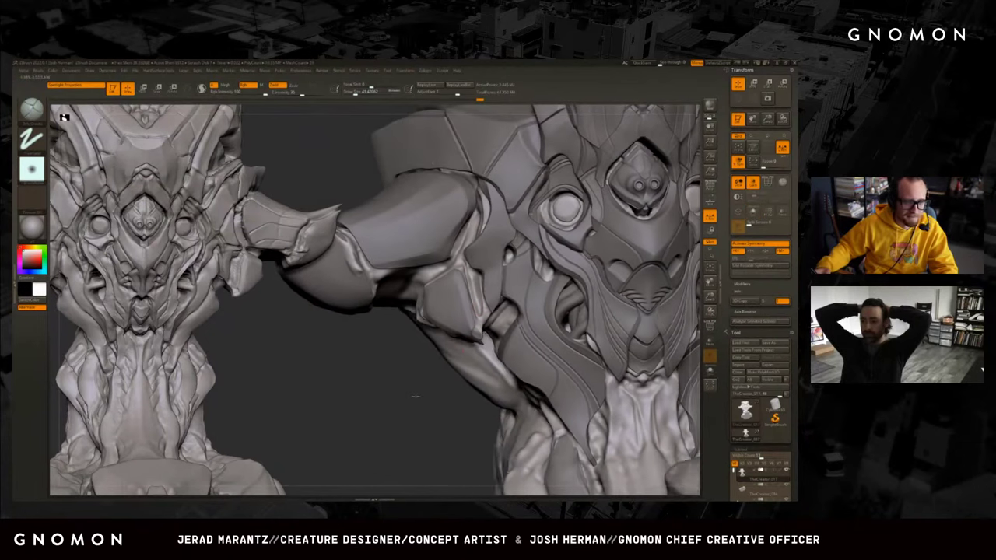
pyautogui.press('d')
# Deepen the groove along the inner edge of the lower shoulder plate on the body mesh with Dam Standard.
pyautogui.moveTo(435, 326); pyautogui.dragTo(483, 316)
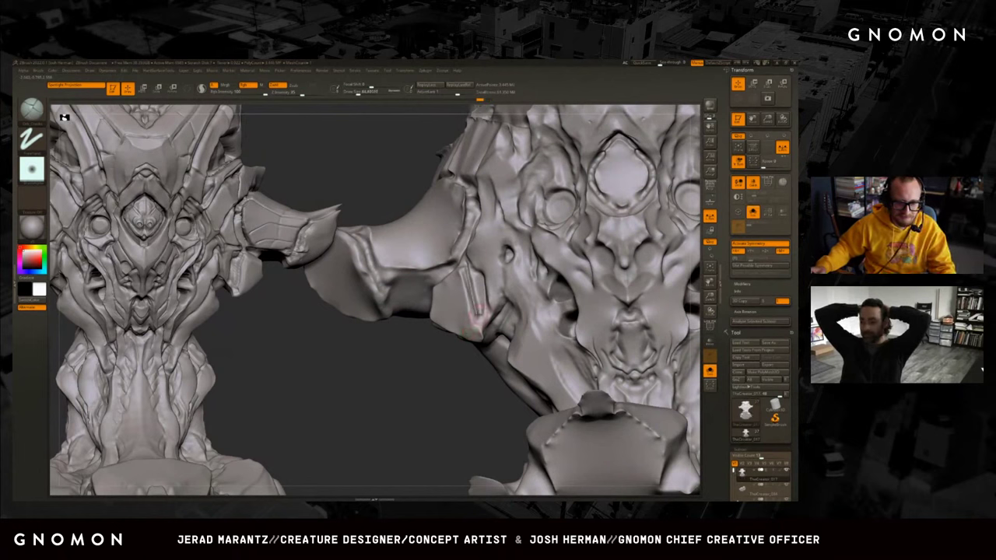
pyautogui.moveTo(482, 316); pyautogui.dragTo(476, 319)
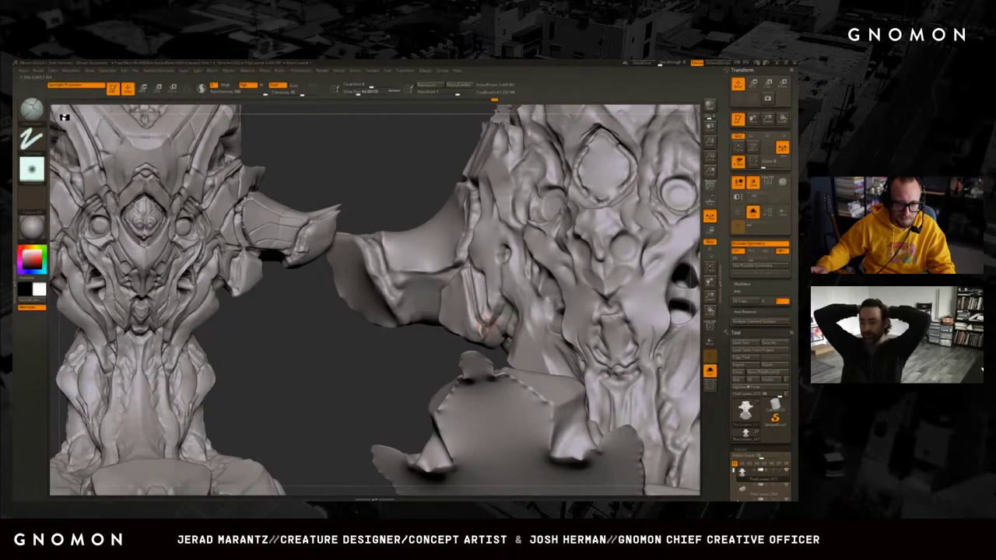
pyautogui.moveTo(481, 311); pyautogui.dragTo(487, 315)
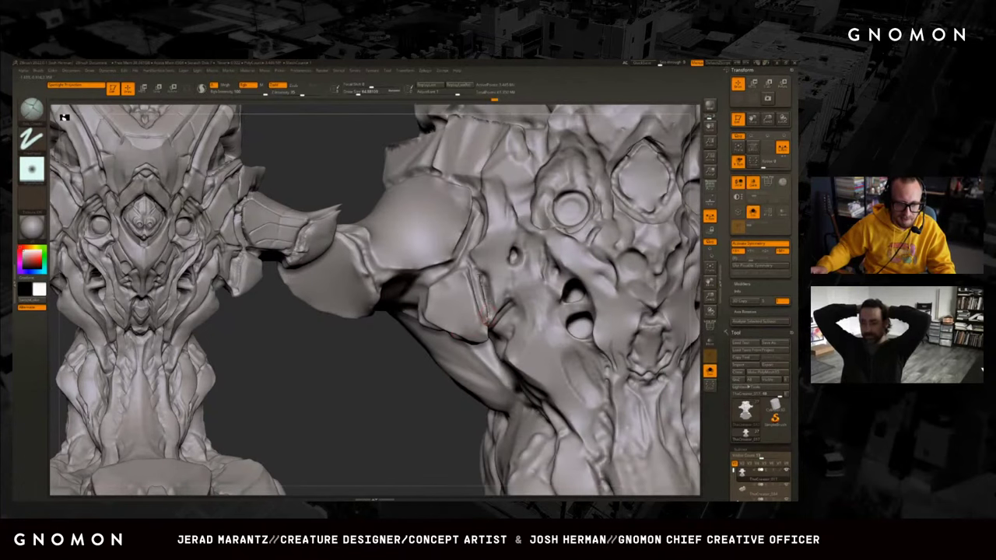
pyautogui.moveTo(416, 405); pyautogui.dragTo(484, 311)
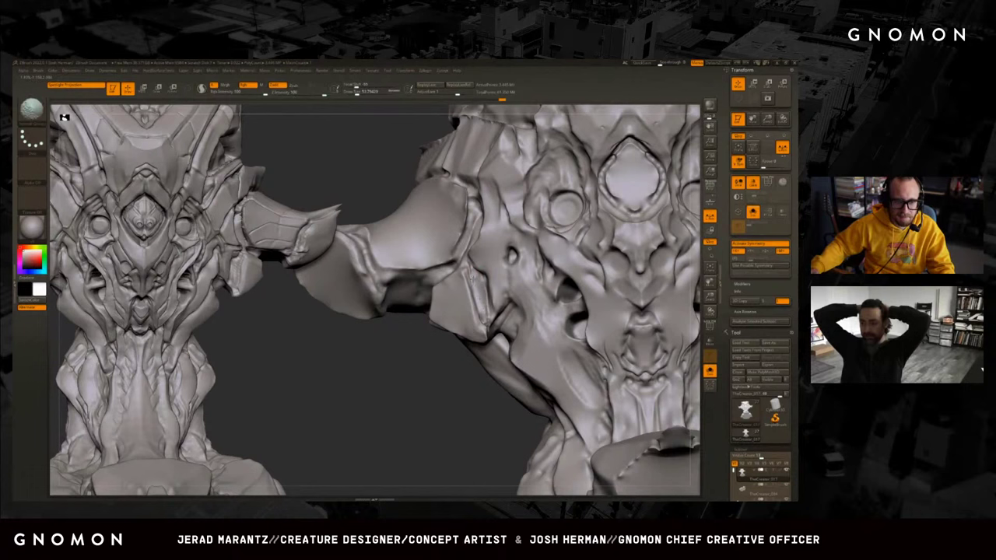
# Smooth the carved groove beside the lower shoulder plate and tighten its ridge with the full armor shown.
pyautogui.press('shift')
pyautogui.press('d')
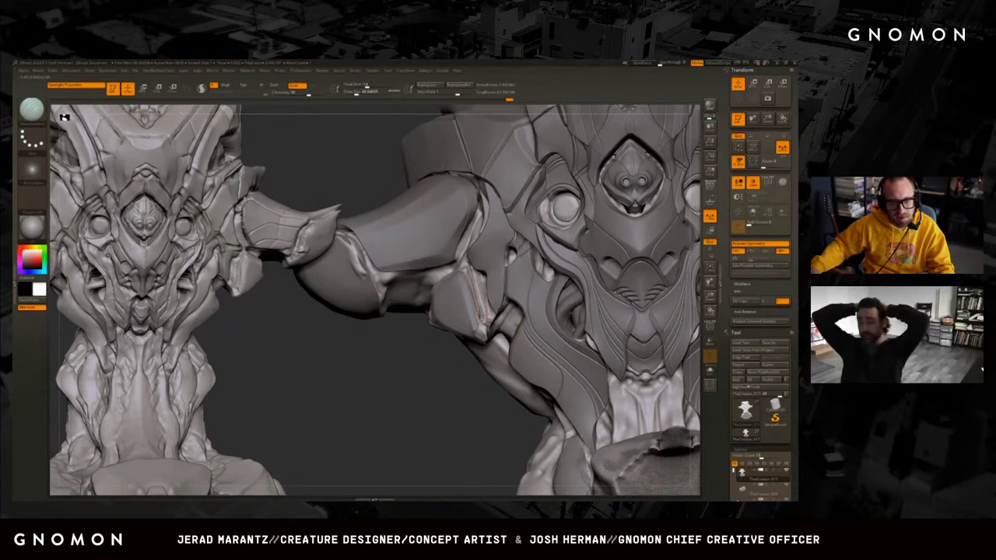
pyautogui.moveTo(350, 389); pyautogui.dragTo(443, 368)
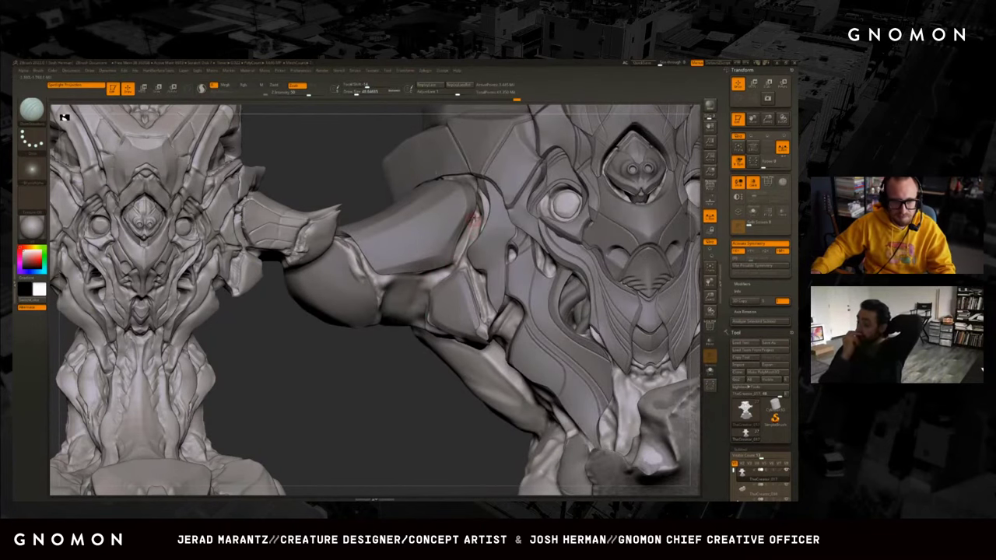
pyautogui.moveTo(409, 385); pyautogui.dragTo(419, 384)
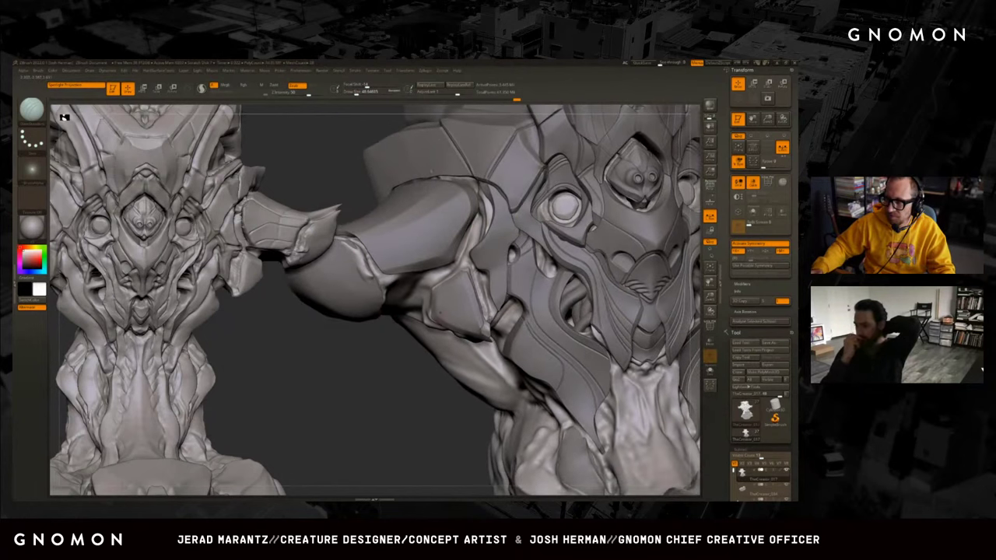
# Reshape the body ridge between the large shoulder plate and the chest armor, working from several angles.
pyautogui.press('shift')
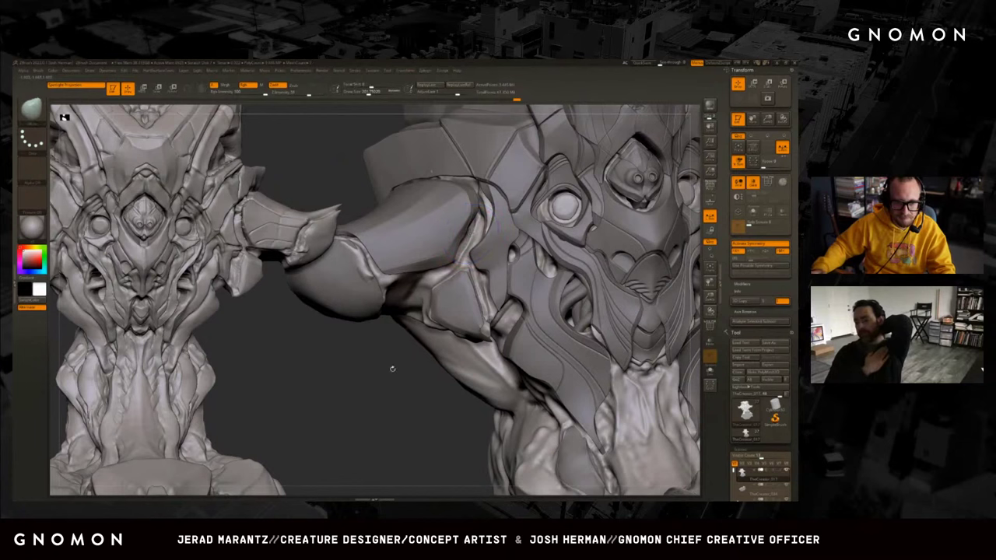
pyautogui.moveTo(391, 366); pyautogui.dragTo(414, 336)
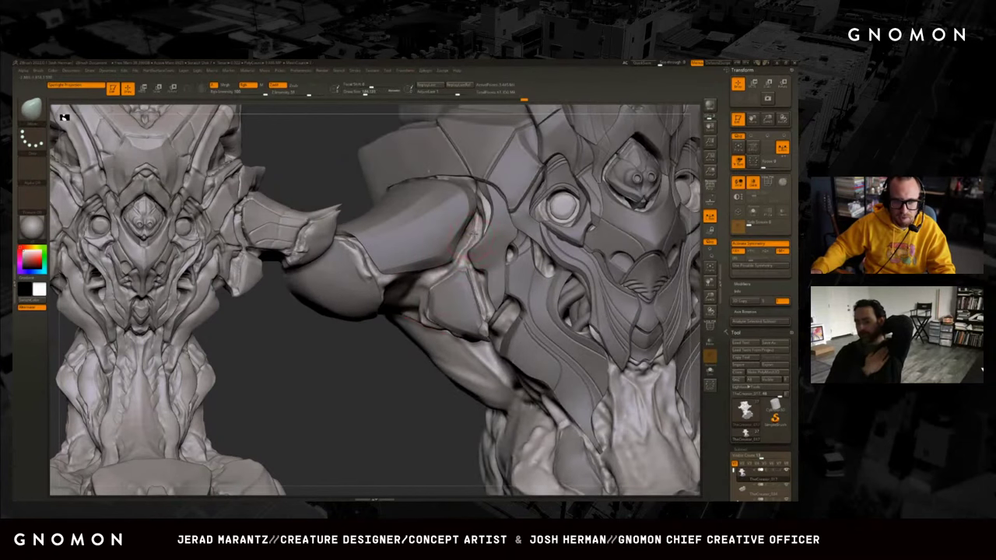
pyautogui.moveTo(462, 248); pyautogui.dragTo(468, 222)
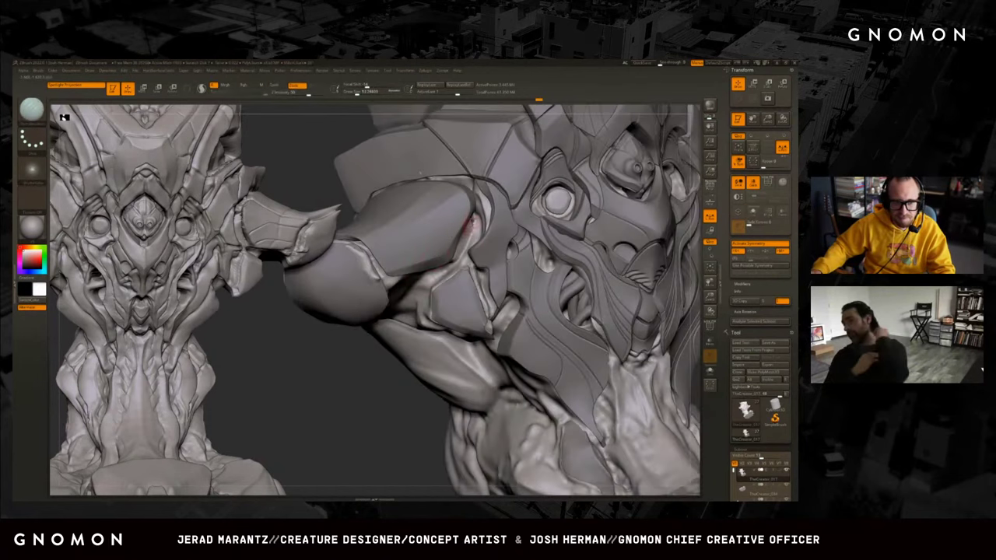
pyautogui.moveTo(382, 400); pyautogui.dragTo(391, 345)
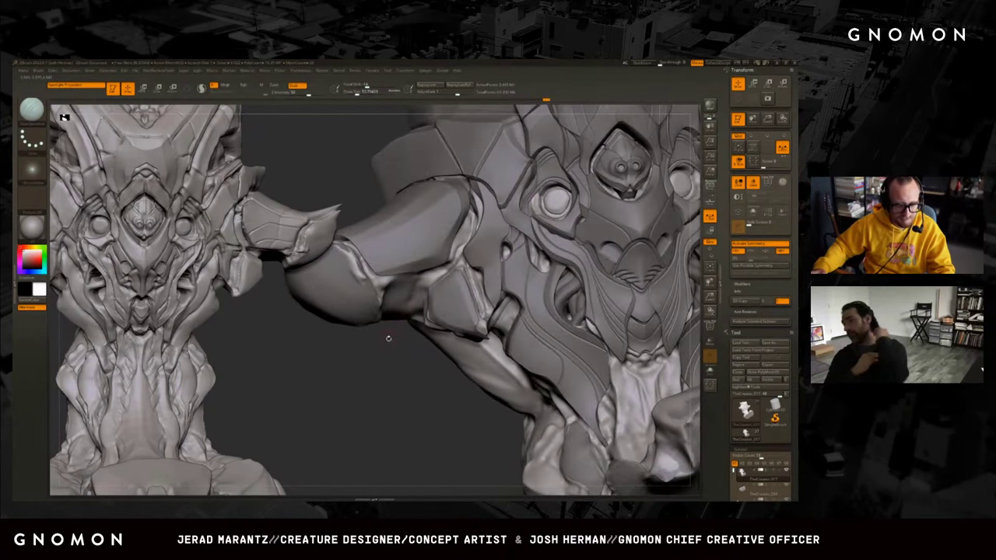
# Cut sharper creases with Dam Standard into the ridge beside the large shoulder plate and smooth the strokes.
pyautogui.press('b')
pyautogui.press('d')
pyautogui.press('s')
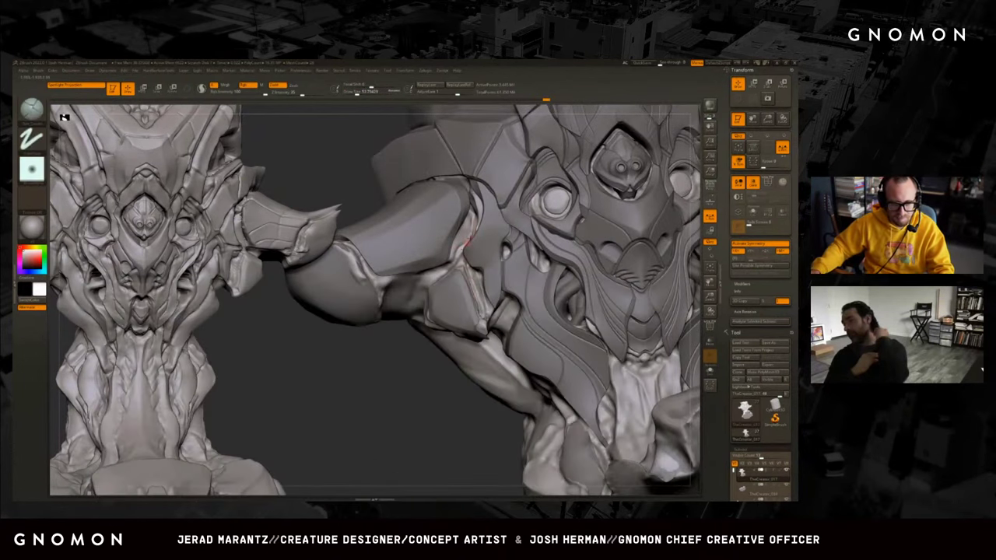
pyautogui.moveTo(472, 226); pyautogui.dragTo(467, 214)
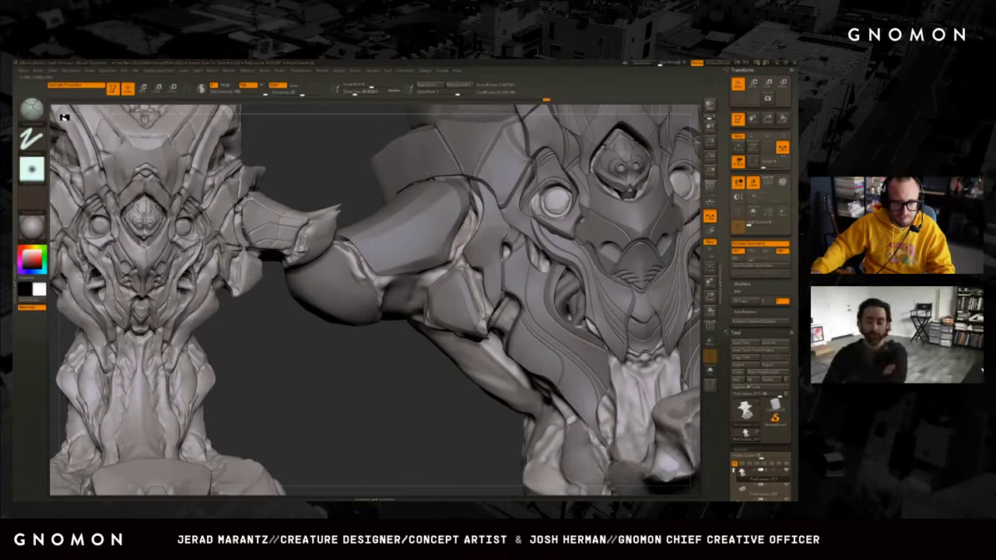
pyautogui.press('shift')
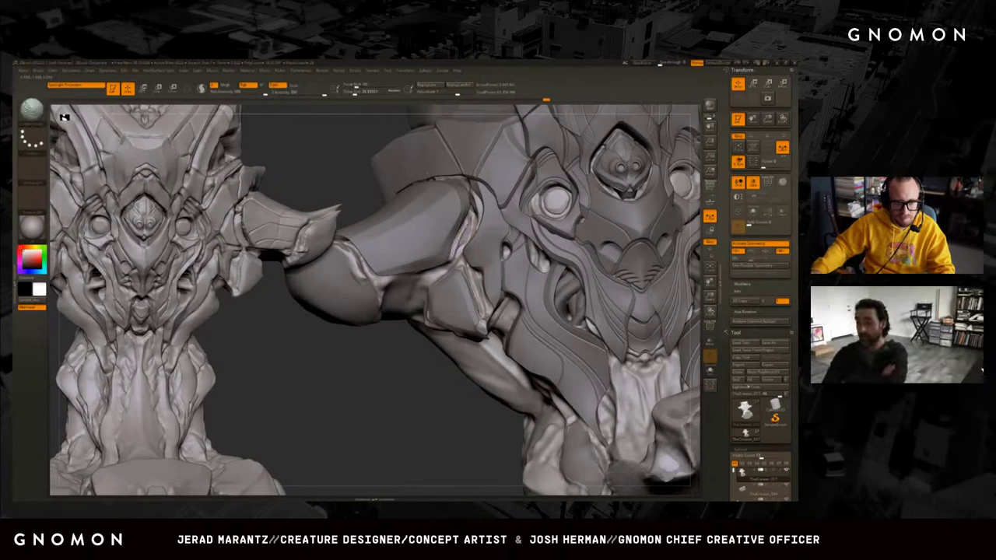
pyautogui.press('shift')
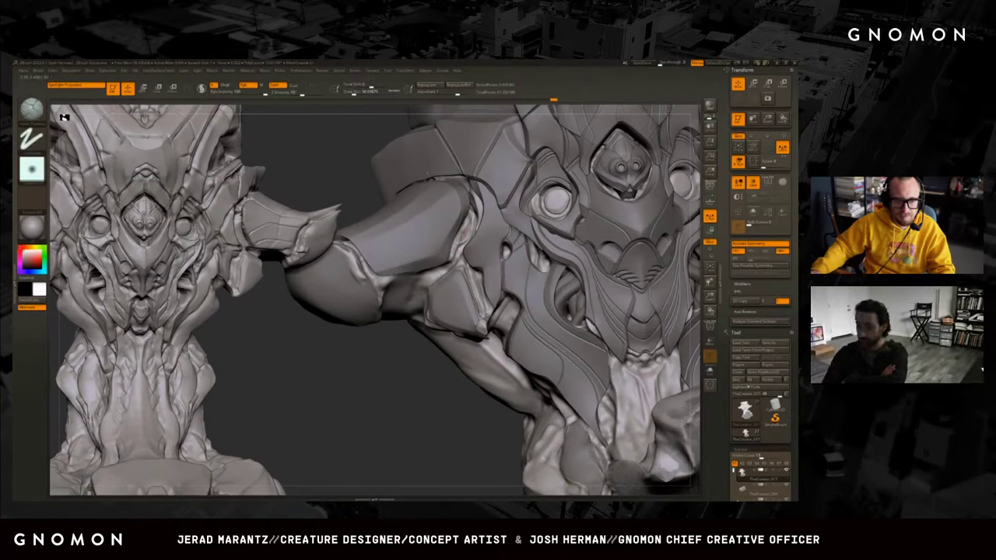
pyautogui.hotkey('shift', 'd')
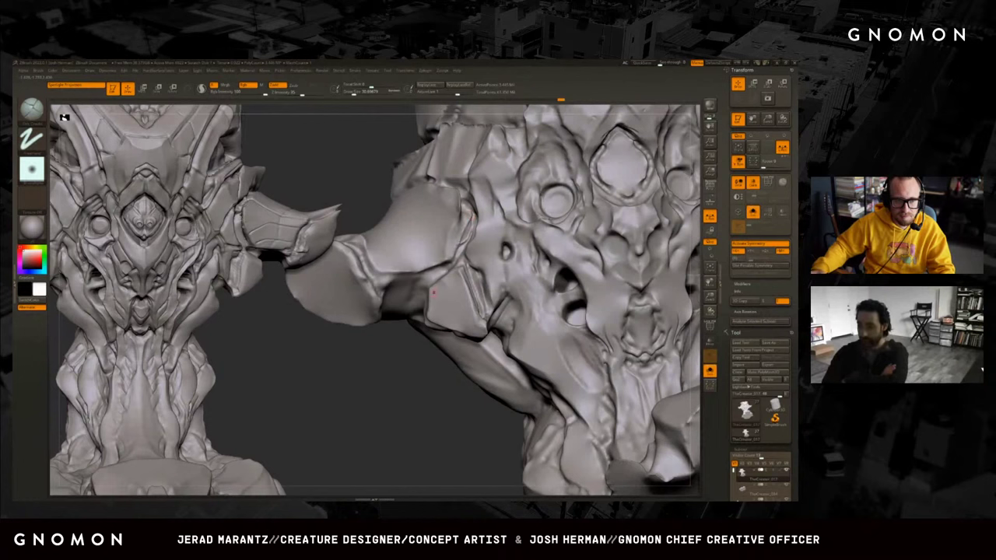
pyautogui.moveTo(433, 292); pyautogui.dragTo(459, 247)
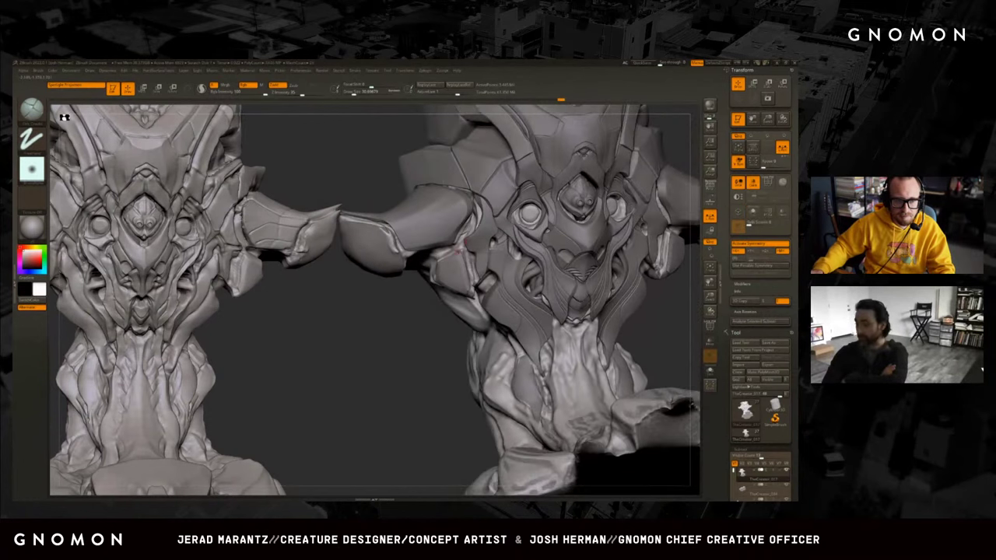
# Soften the body surface in the recess between the large shoulder plate and the chest armor.
pyautogui.press('b')
pyautogui.press('s')
pyautogui.press('t')
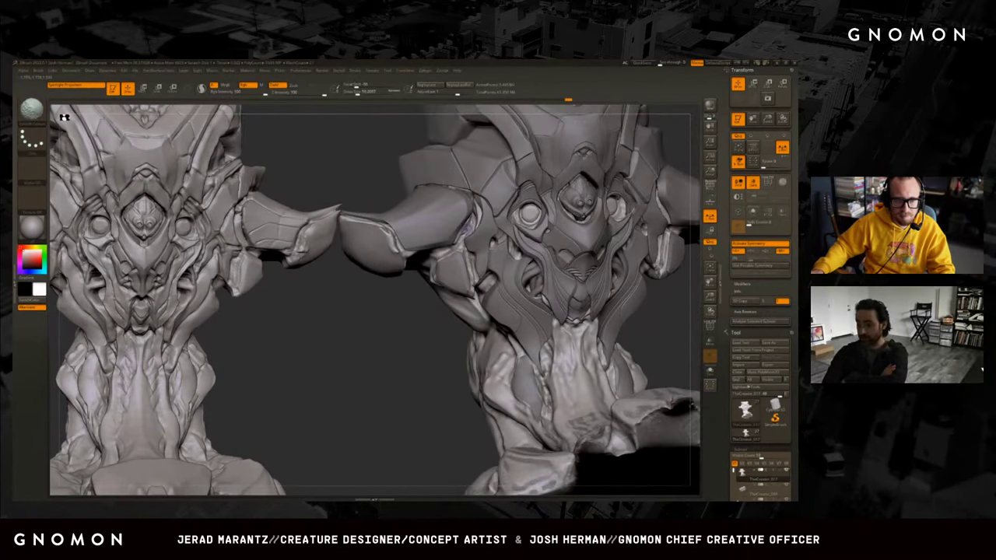
# Isolate the small angular shoulder plate and display its polygroups and wireframe.
pyautogui.moveTo(420, 340)
pyautogui.mouseDown()
pyautogui.moveTo(387, 329)
pyautogui.moveTo(441, 326)
pyautogui.moveTo(388, 320)
pyautogui.moveTo(411, 325)
pyautogui.moveTo(471, 287)
pyautogui.moveTo(445, 349)
pyautogui.moveTo(469, 343)
pyautogui.moveTo(524, 275)
pyautogui.moveTo(593, 304)
pyautogui.moveTo(572, 265)
pyautogui.mouseUp()
pyautogui.press('b')
pyautogui.press('c')
pyautogui.press('b')
pyautogui.press('space')
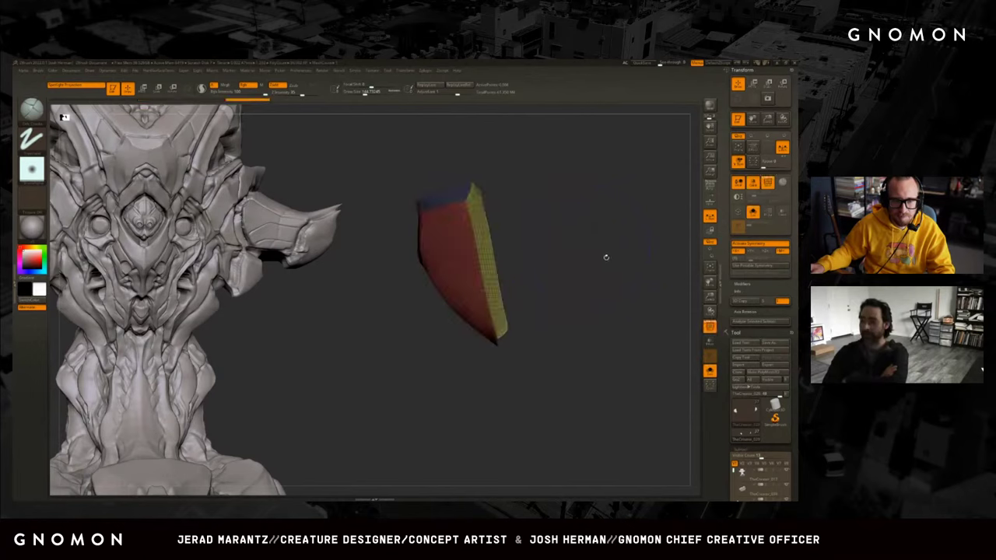
# Reduce the isolated small shoulder plate to a lower subdivision level in its geometry settings.
pyautogui.scroll(-5, 728, 340)
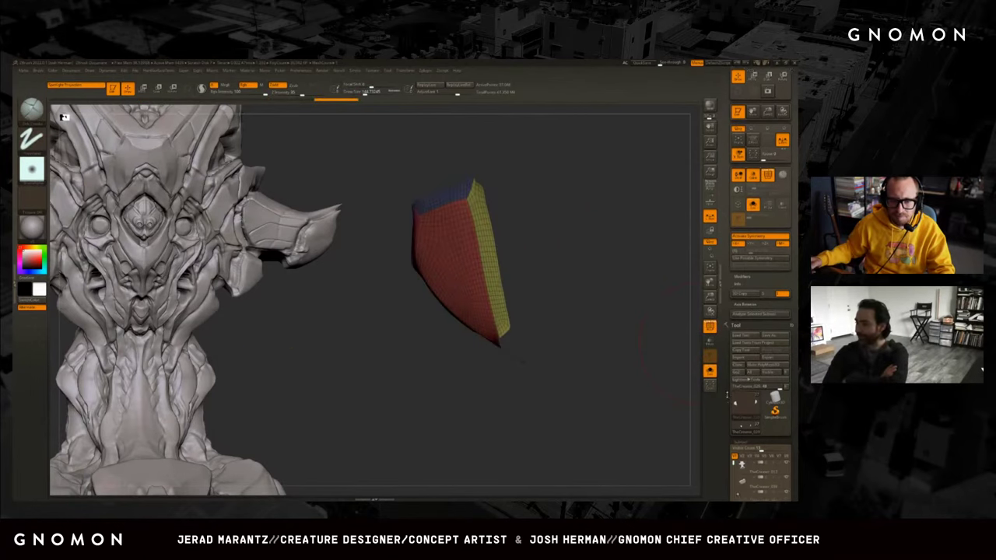
pyautogui.scroll(-3, 728, 340)
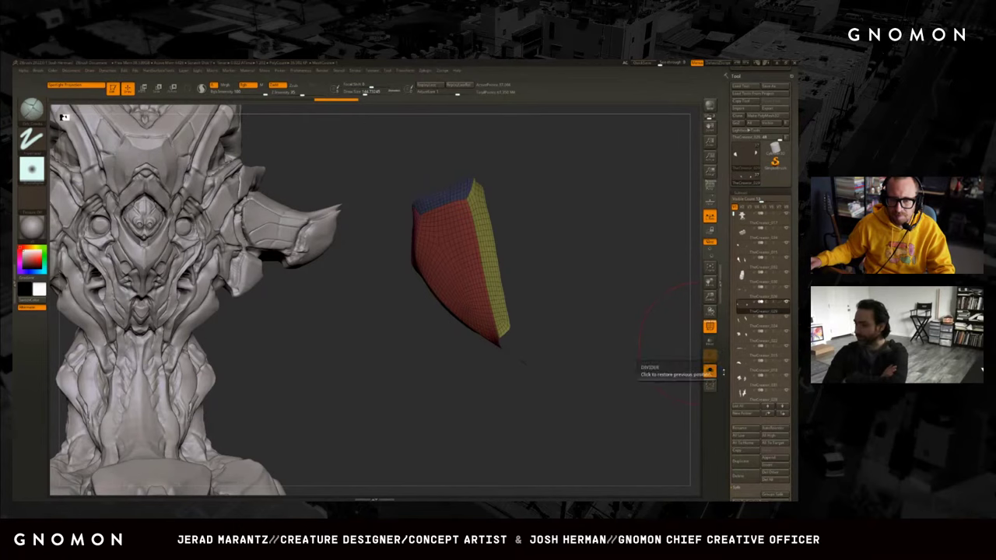
pyautogui.scroll(-8, 723, 335)
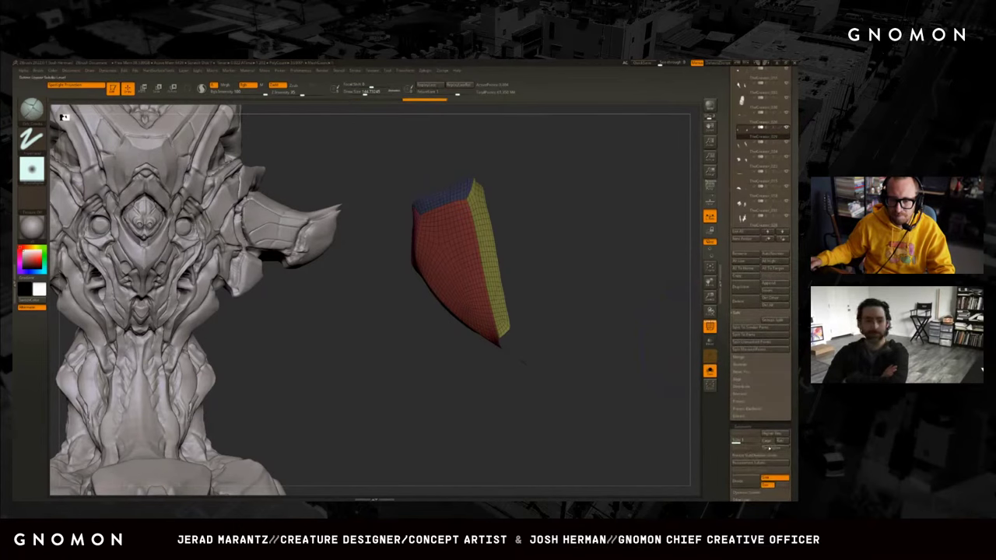
pyautogui.moveTo(624, 338); pyautogui.dragTo(580, 292)
pyautogui.press('space')
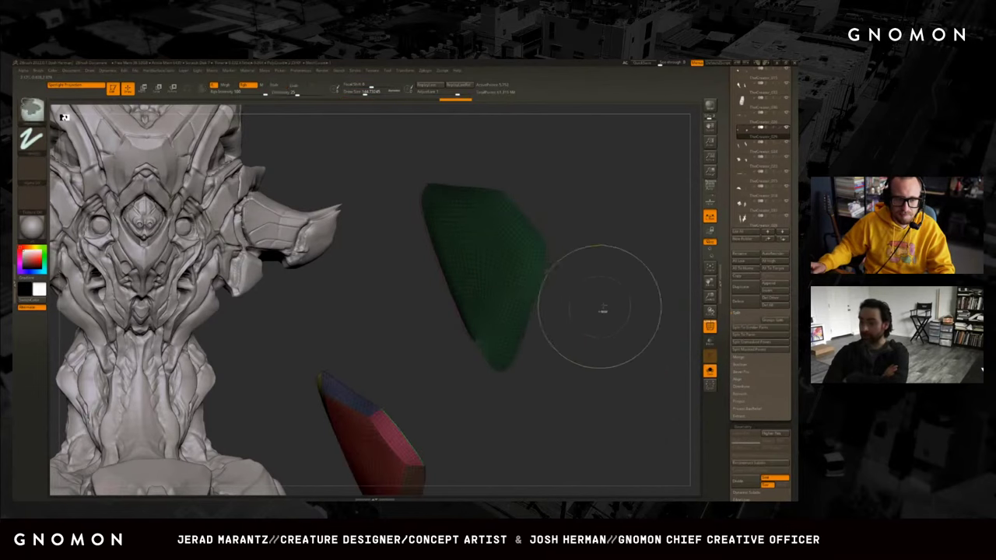
# Check the simplified plate from several sides, bring back the full creature and hide the polygroup wireframe.
pyautogui.moveTo(599, 308)
pyautogui.mouseDown()
pyautogui.moveTo(638, 271)
pyautogui.moveTo(309, 469)
pyautogui.mouseUp()
pyautogui.press('w')
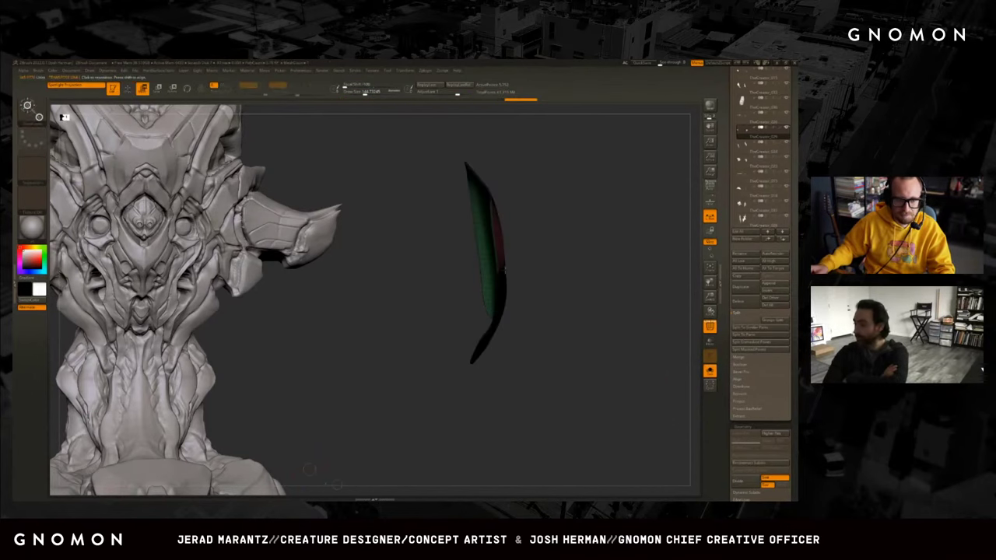
pyautogui.moveTo(534, 275); pyautogui.dragTo(485, 279)
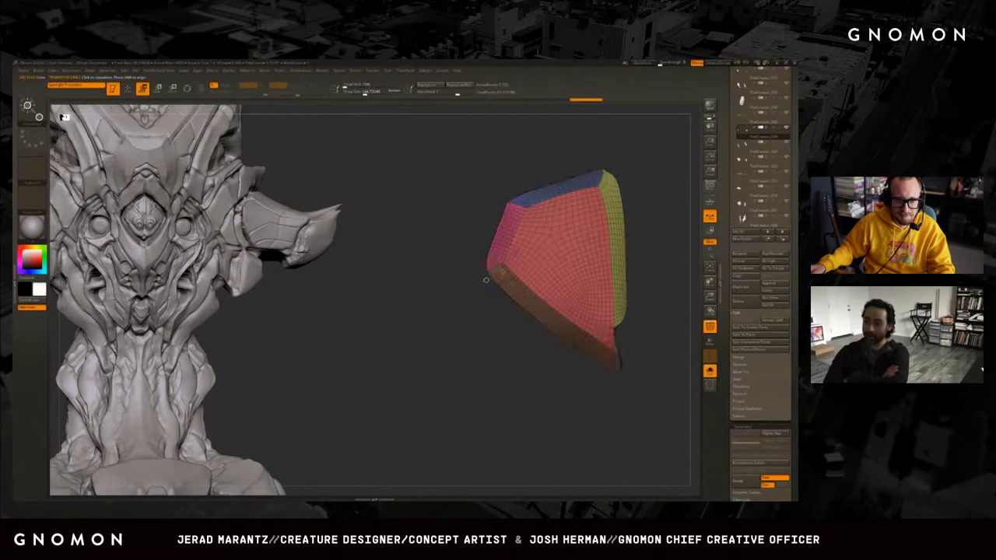
pyautogui.click(709, 371)
pyautogui.press('q')
pyautogui.moveTo(435, 436)
pyautogui.mouseDown()
pyautogui.moveTo(381, 397)
pyautogui.moveTo(406, 414)
pyautogui.moveTo(393, 412)
pyautogui.moveTo(430, 390)
pyautogui.mouseUp()
pyautogui.keyDown('alt'); pyautogui.click(422, 418); pyautogui.keyUp('alt')
pyautogui.hotkey('shift', 'f')
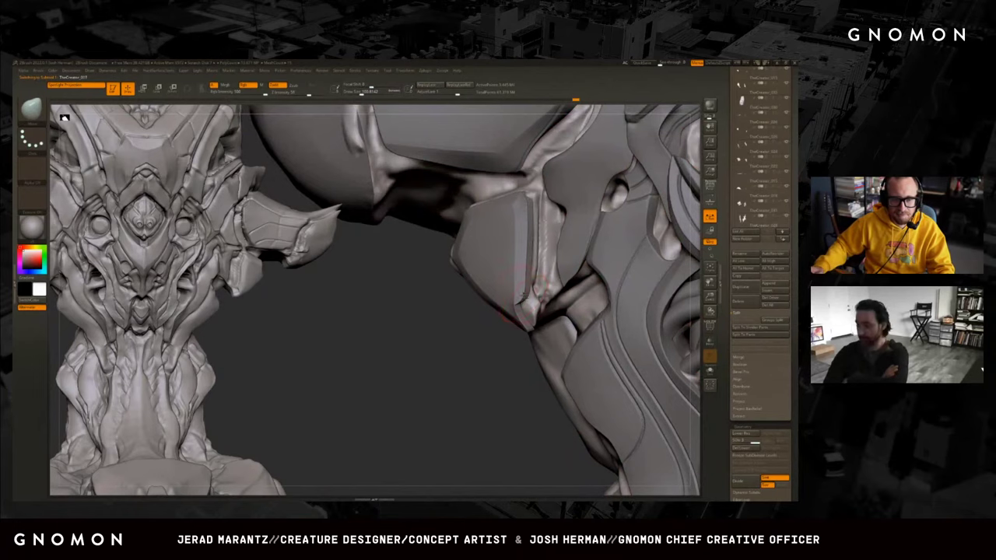
# Reshape the small angular shoulder plate's outline, upper edge and corners with the Move brush so it fits the surrounding body.
pyautogui.keyDown('ctrl'); pyautogui.keyDown('shift'); pyautogui.click(521, 256); pyautogui.keyUp('shift'); pyautogui.keyUp('ctrl')
pyautogui.moveTo(427, 389); pyautogui.dragTo(442, 381)
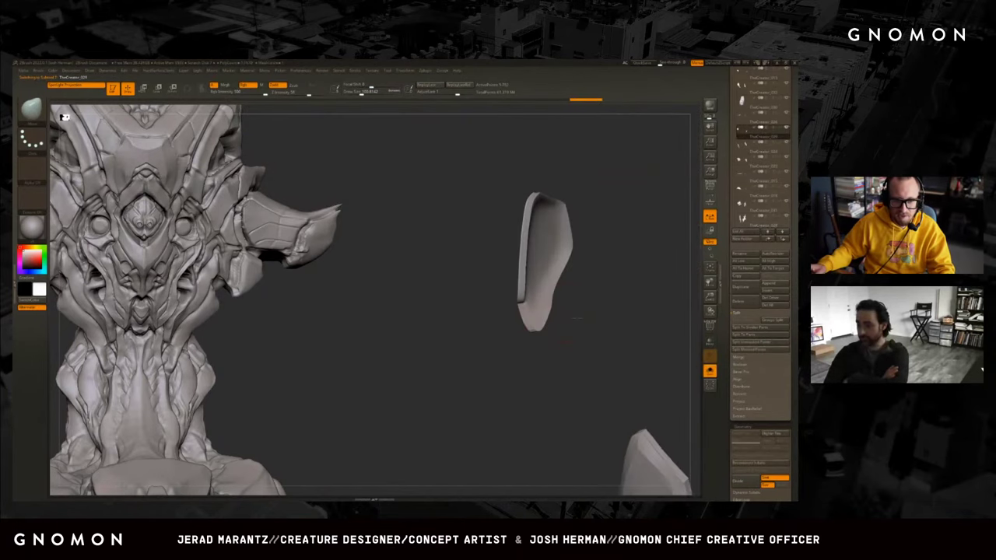
pyautogui.moveTo(578, 317); pyautogui.dragTo(526, 253)
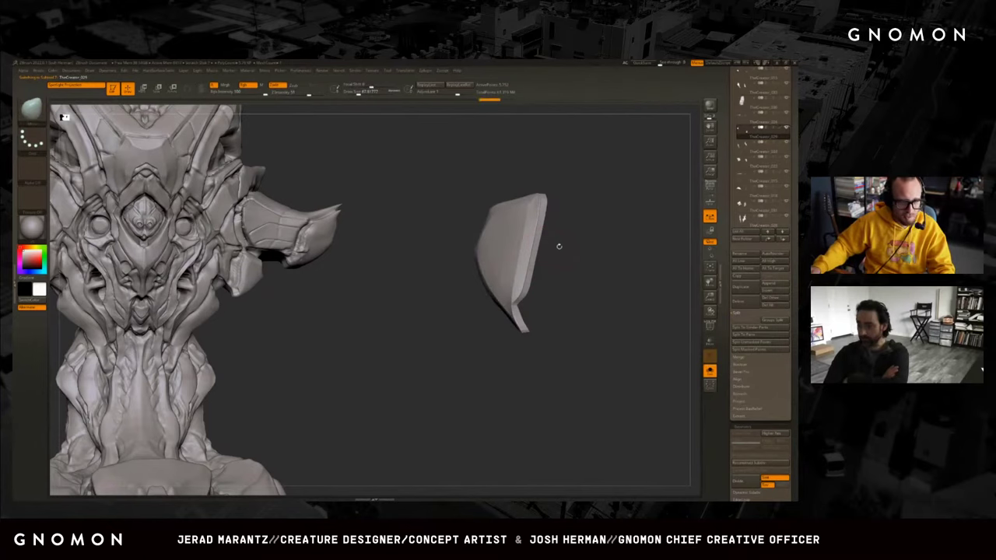
pyautogui.hotkey('shift', 'ctrl', 's')
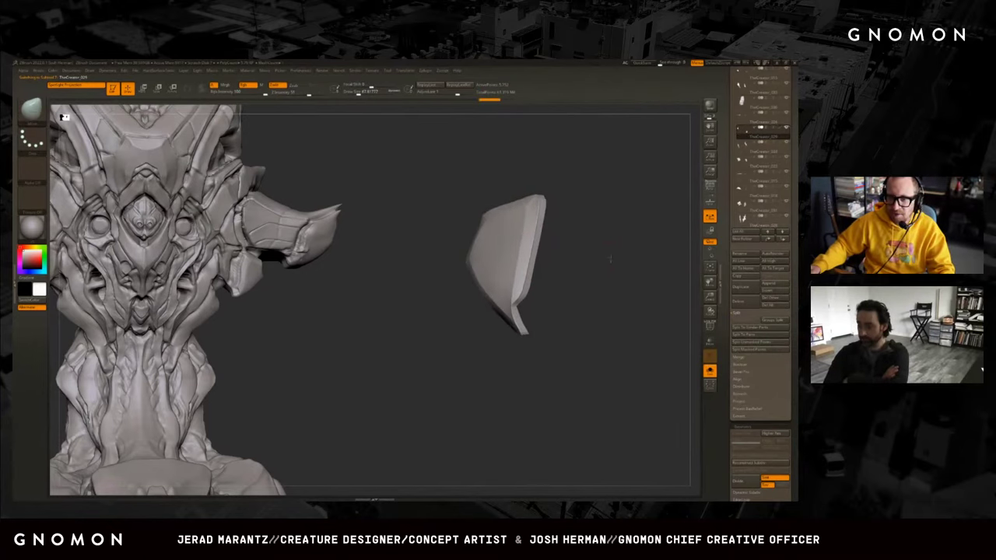
pyautogui.moveTo(474, 257); pyautogui.dragTo(516, 246)
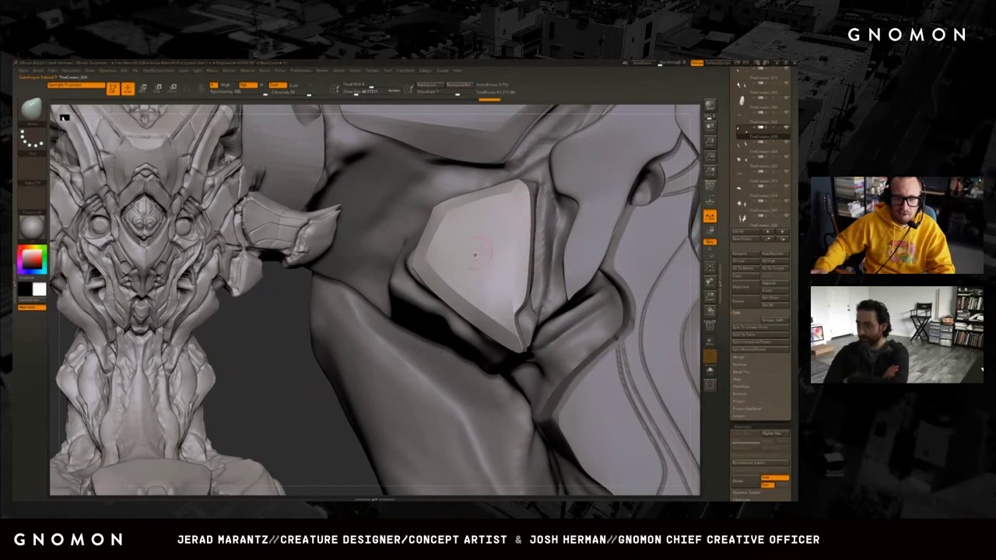
pyautogui.moveTo(318, 408); pyautogui.dragTo(514, 204)
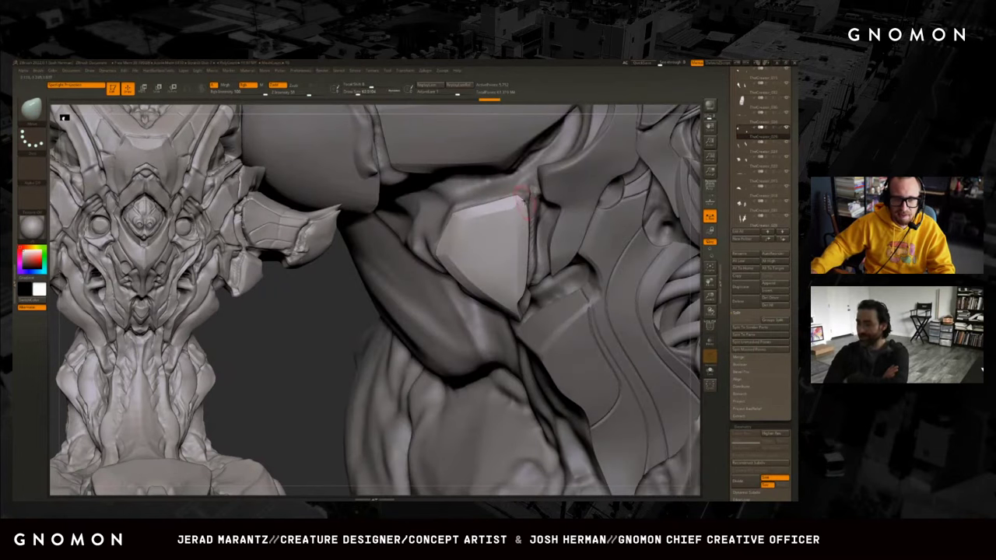
pyautogui.moveTo(309, 373); pyautogui.dragTo(516, 207)
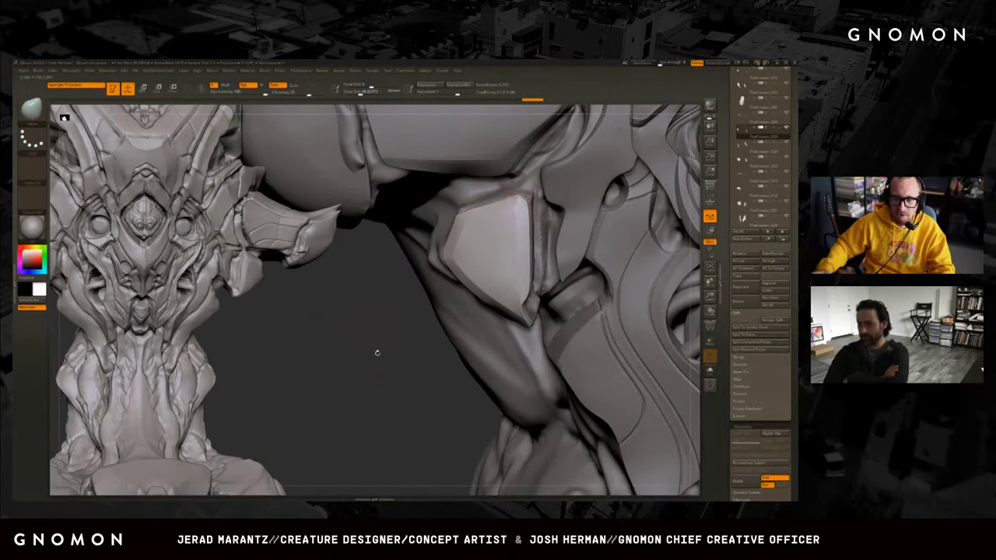
pyautogui.moveTo(378, 353); pyautogui.dragTo(498, 224)
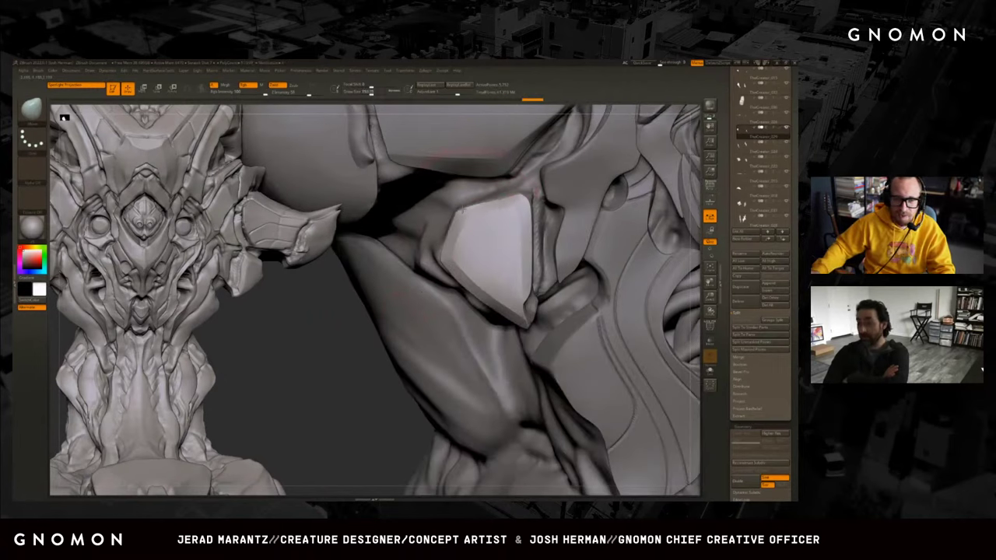
pyautogui.moveTo(470, 222)
pyautogui.mouseDown()
pyautogui.moveTo(523, 218)
pyautogui.moveTo(514, 222)
pyautogui.mouseUp()
pyautogui.moveTo(360, 376)
pyautogui.mouseDown()
pyautogui.moveTo(458, 261)
pyautogui.moveTo(464, 230)
pyautogui.mouseUp()
pyautogui.moveTo(276, 488)
pyautogui.mouseDown()
pyautogui.moveTo(331, 416)
pyautogui.moveTo(526, 312)
pyautogui.moveTo(539, 217)
pyautogui.mouseUp()
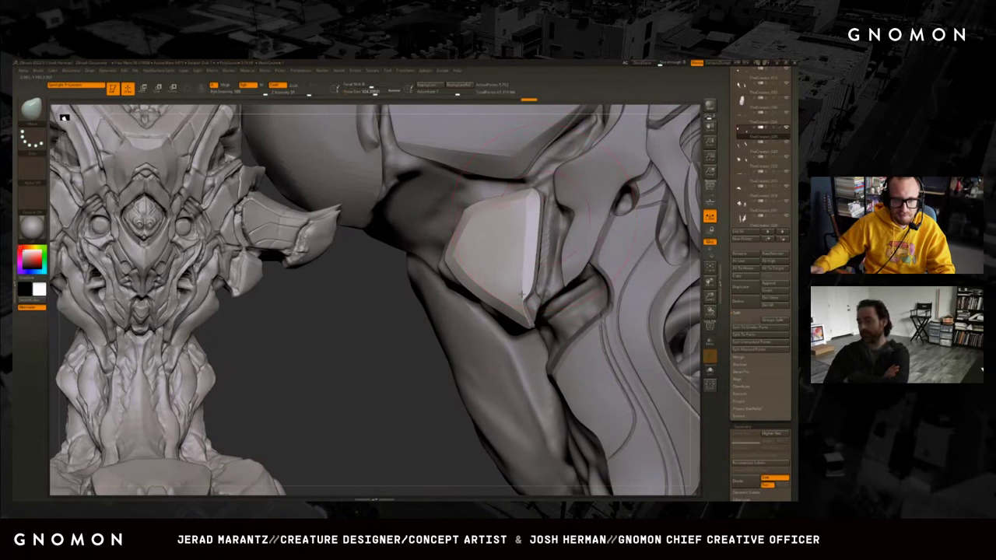
# Adjust the body surface around the lower tip and inner edge of the small shoulder plate.
pyautogui.moveTo(521, 294)
pyautogui.mouseDown(button='right')
pyautogui.moveTo(522, 327)
pyautogui.moveTo(519, 310)
pyautogui.mouseUp(button='right')
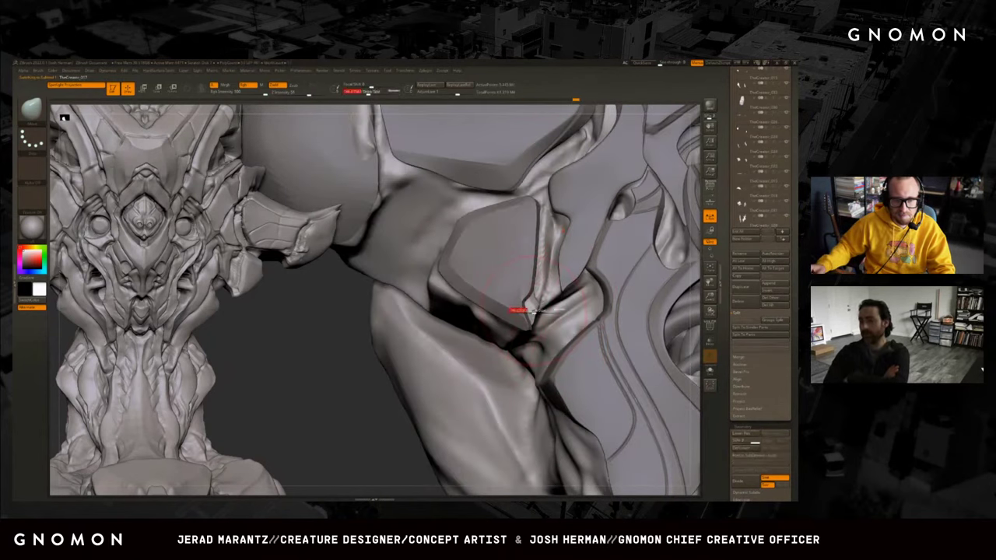
pyautogui.moveTo(523, 310); pyautogui.dragTo(511, 297)
pyautogui.moveTo(496, 289)
pyautogui.mouseDown(button='right')
pyautogui.moveTo(519, 309)
pyautogui.moveTo(542, 278)
pyautogui.mouseUp(button='right')
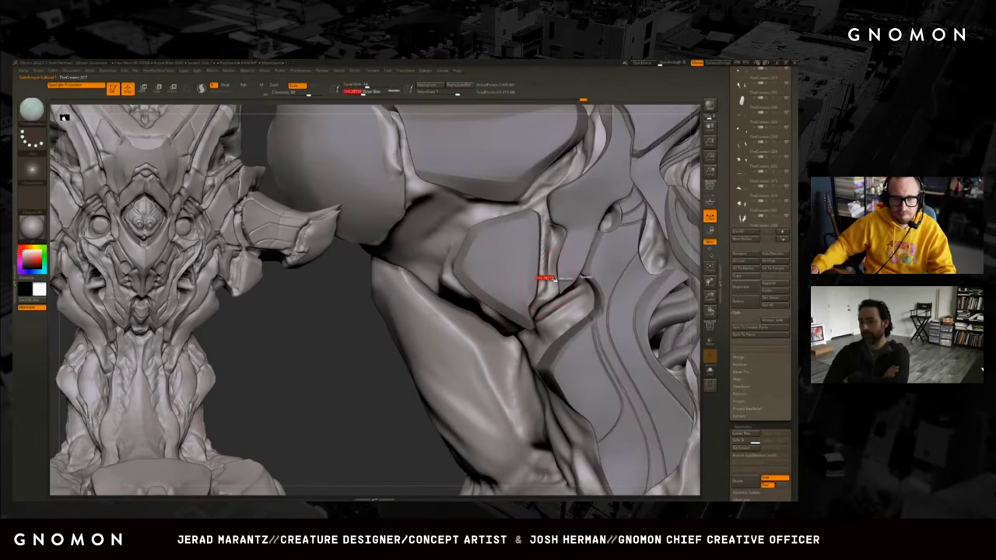
pyautogui.press('s')
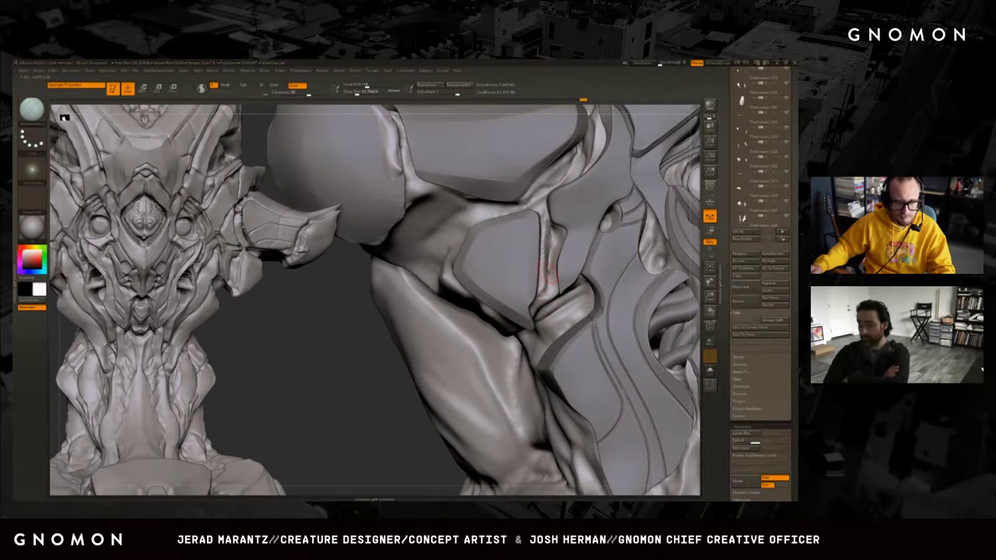
# Flatten the body ridge beside the small shoulder plate with hPolish and sharpen the crease at the plate's lower tip.
pyautogui.press('b')
pyautogui.press('h')
pyautogui.press('p')
pyautogui.moveTo(529, 268); pyautogui.dragTo(550, 254, button='right')
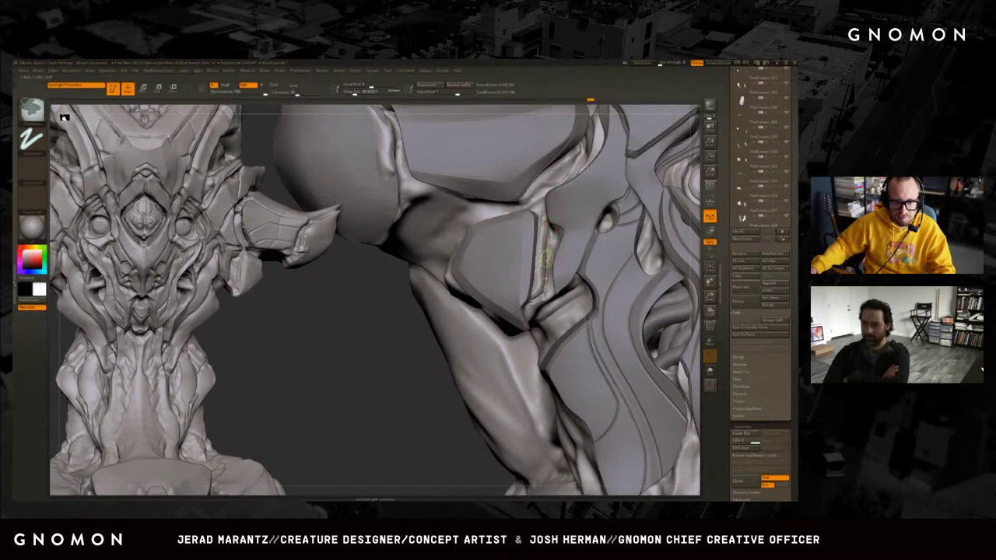
pyautogui.moveTo(537, 281); pyautogui.dragTo(532, 306, button='right')
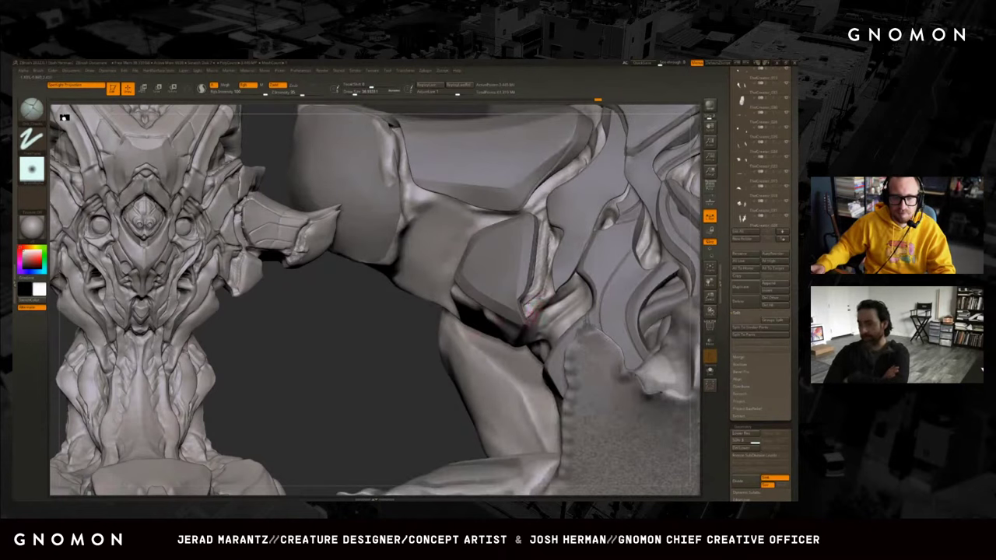
pyautogui.moveTo(532, 311); pyautogui.dragTo(518, 322, button='right')
pyautogui.moveTo(517, 319); pyautogui.dragTo(535, 294)
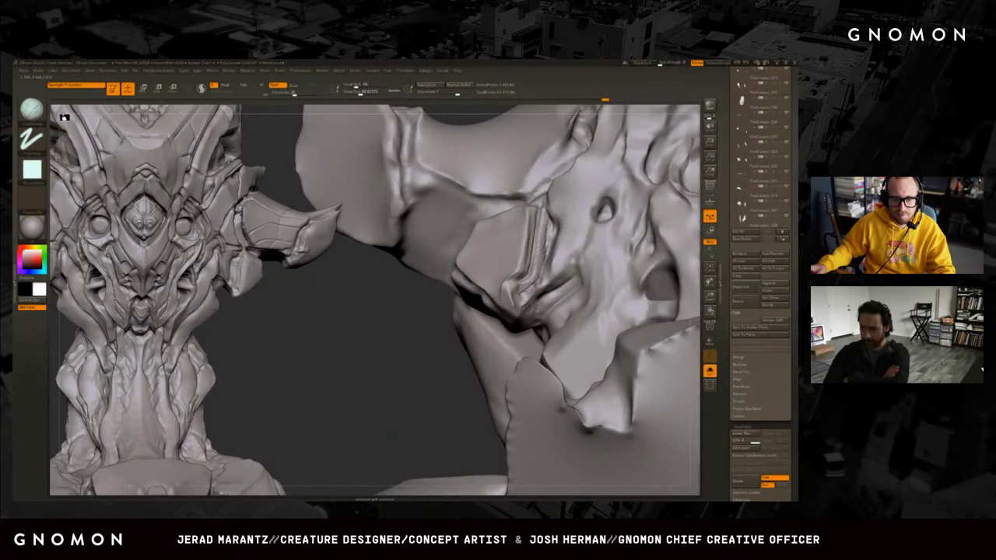
pyautogui.moveTo(517, 310); pyautogui.dragTo(554, 294, button='right')
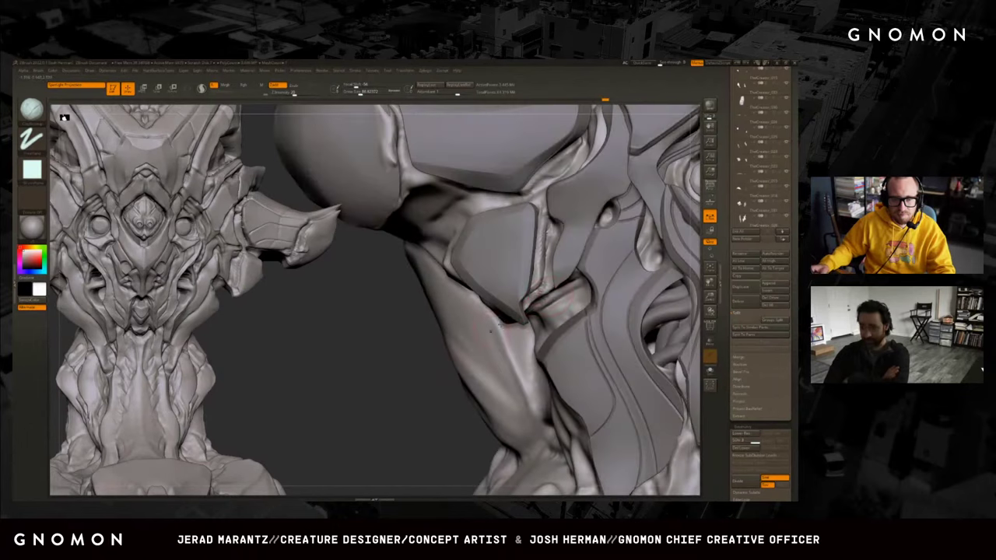
# Refine the body folds and recess beneath the small shoulder plate's lower tip, working from several angles.
pyautogui.moveTo(400, 389)
pyautogui.mouseDown(button='right')
pyautogui.moveTo(353, 369)
pyautogui.moveTo(519, 303)
pyautogui.mouseUp(button='right')
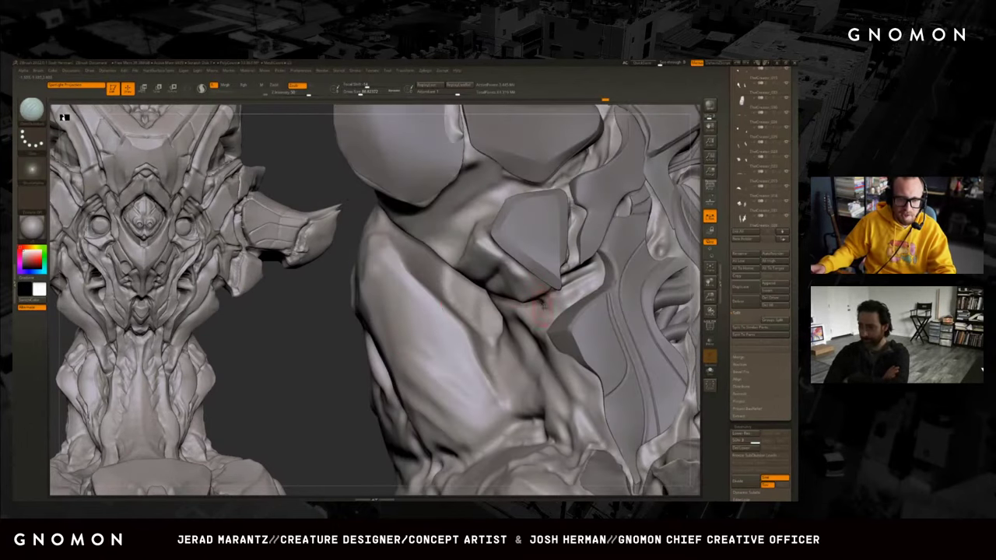
pyautogui.press('d')
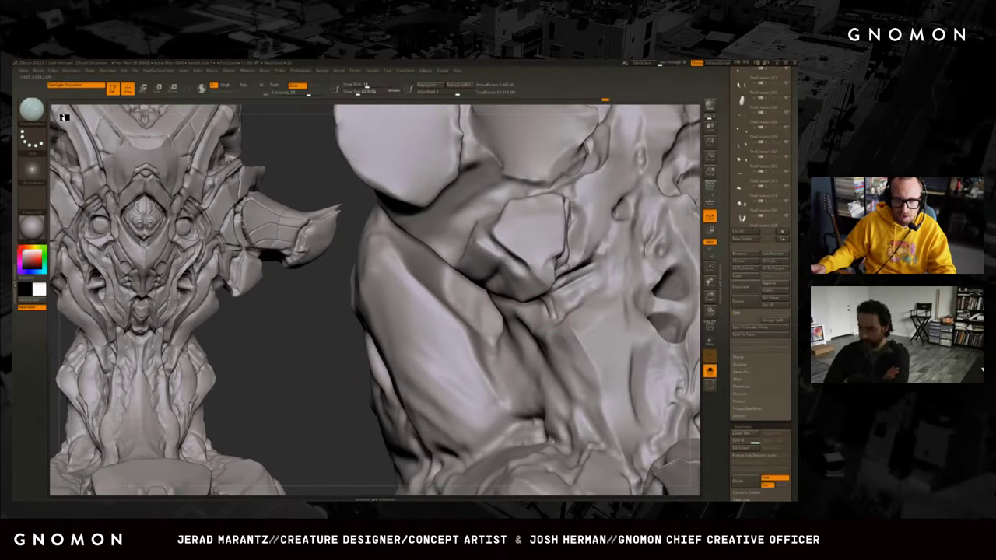
pyautogui.moveTo(333, 378); pyautogui.dragTo(478, 315, button='right')
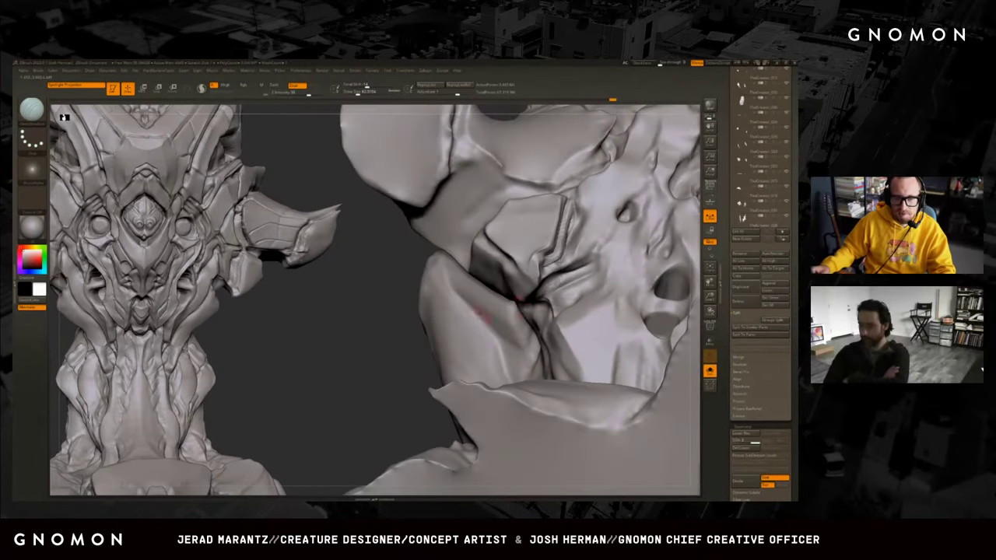
pyautogui.moveTo(467, 327); pyautogui.dragTo(536, 297)
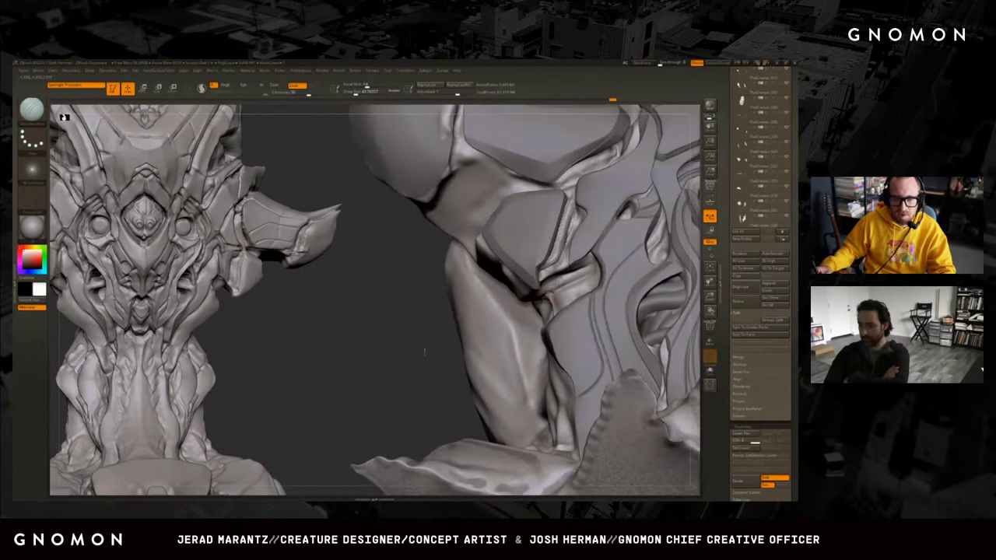
pyautogui.moveTo(423, 352); pyautogui.dragTo(550, 302)
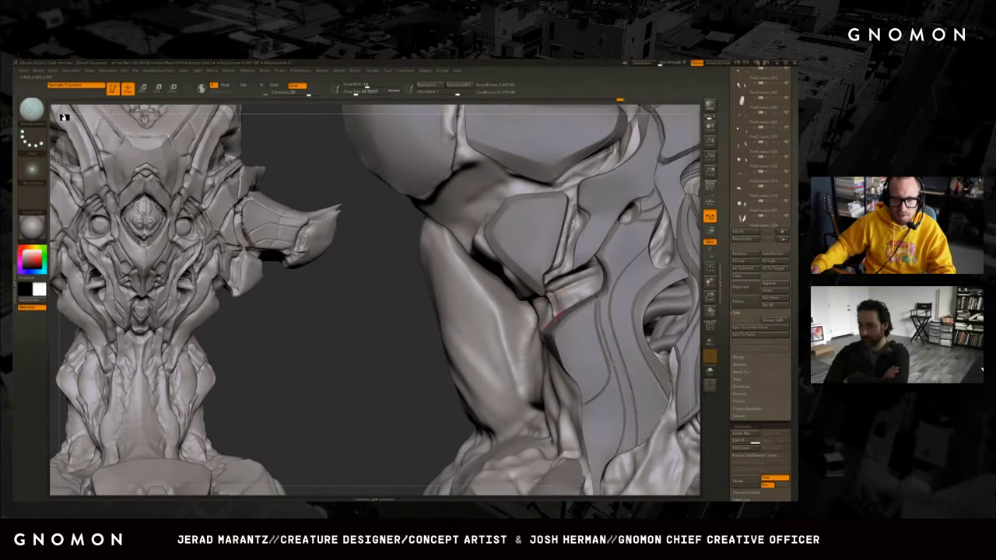
pyautogui.moveTo(383, 389)
pyautogui.mouseDown()
pyautogui.moveTo(432, 371)
pyautogui.moveTo(449, 340)
pyautogui.mouseUp()
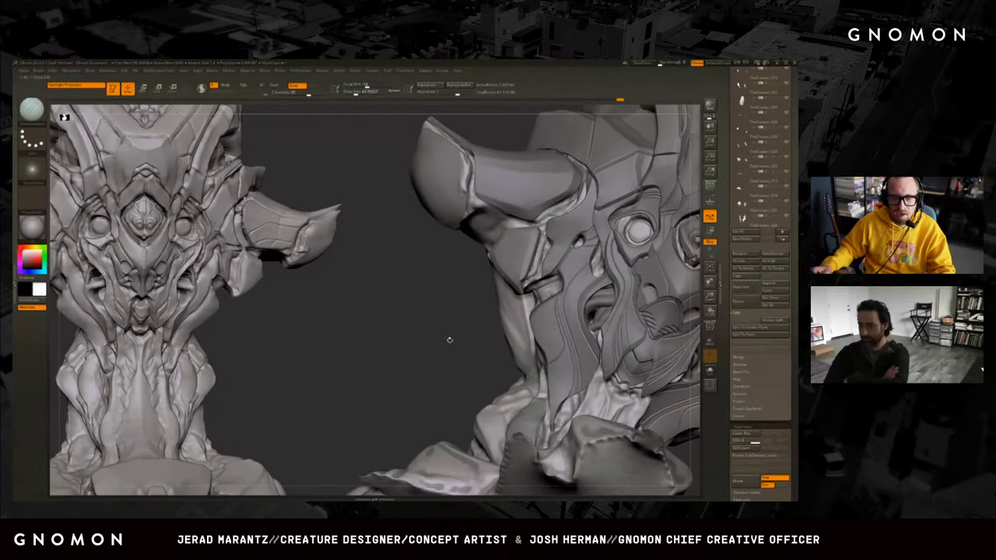
# Adjust how the small shoulder plate sits against the body with the Move brush, checking the overall silhouette.
pyautogui.moveTo(489, 289)
pyautogui.mouseDown()
pyautogui.moveTo(451, 308)
pyautogui.moveTo(462, 303)
pyautogui.mouseUp()
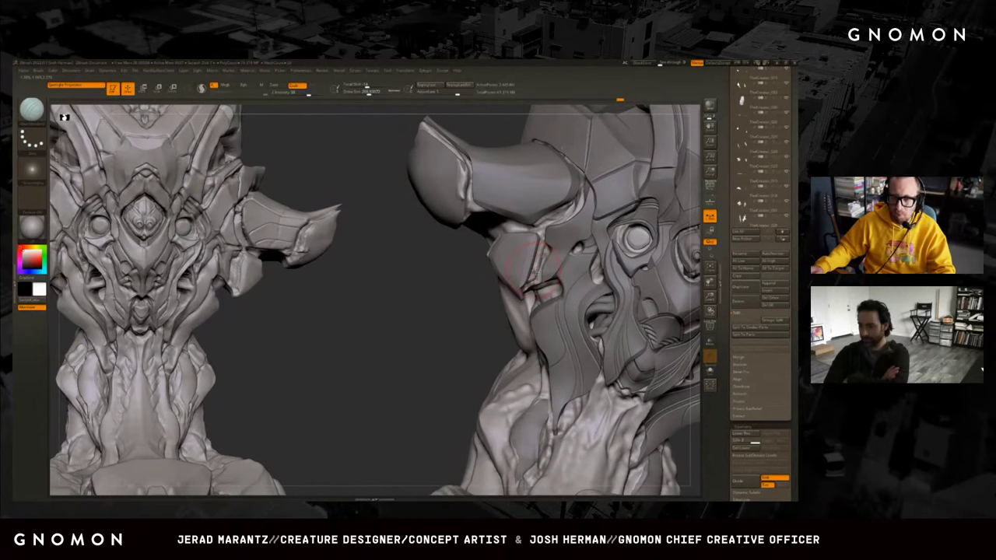
pyautogui.press('shift')
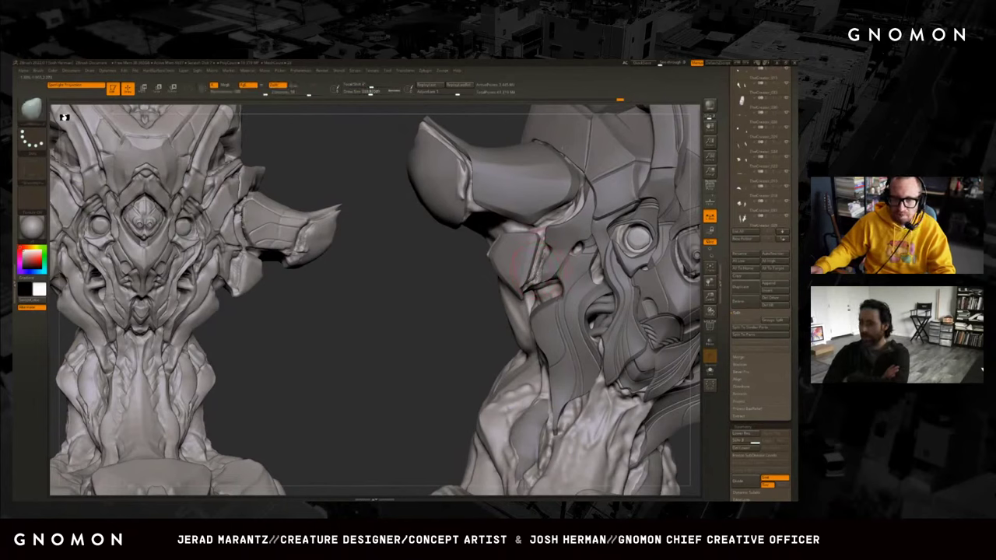
pyautogui.press('ctrl')
pyautogui.moveTo(534, 276)
pyautogui.mouseDown()
pyautogui.moveTo(467, 329)
pyautogui.moveTo(478, 343)
pyautogui.mouseUp()
pyautogui.keyDown('alt'); pyautogui.click(507, 298); pyautogui.keyUp('alt')
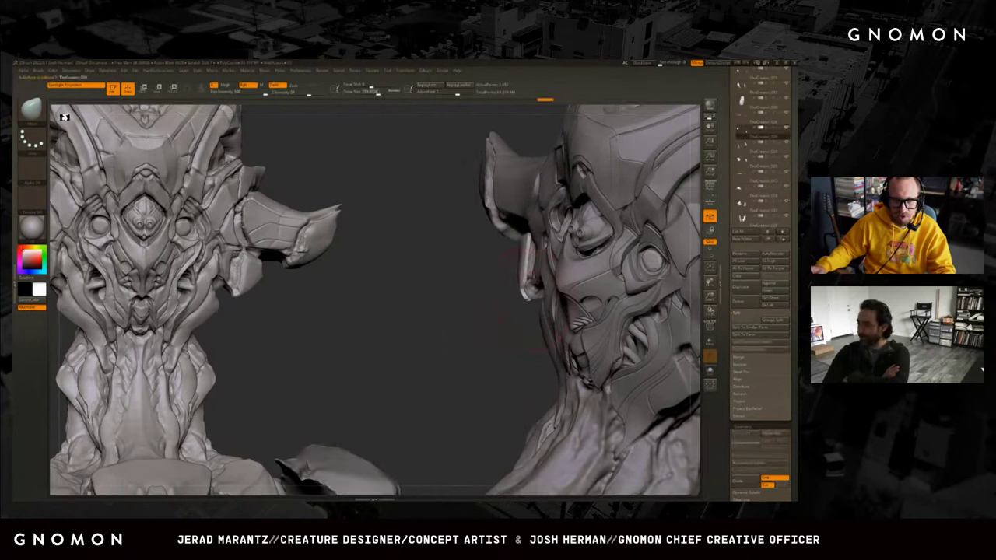
pyautogui.moveTo(515, 308)
pyautogui.mouseDown()
pyautogui.moveTo(509, 288)
pyautogui.moveTo(505, 297)
pyautogui.mouseUp()
pyautogui.moveTo(368, 337); pyautogui.dragTo(442, 326)
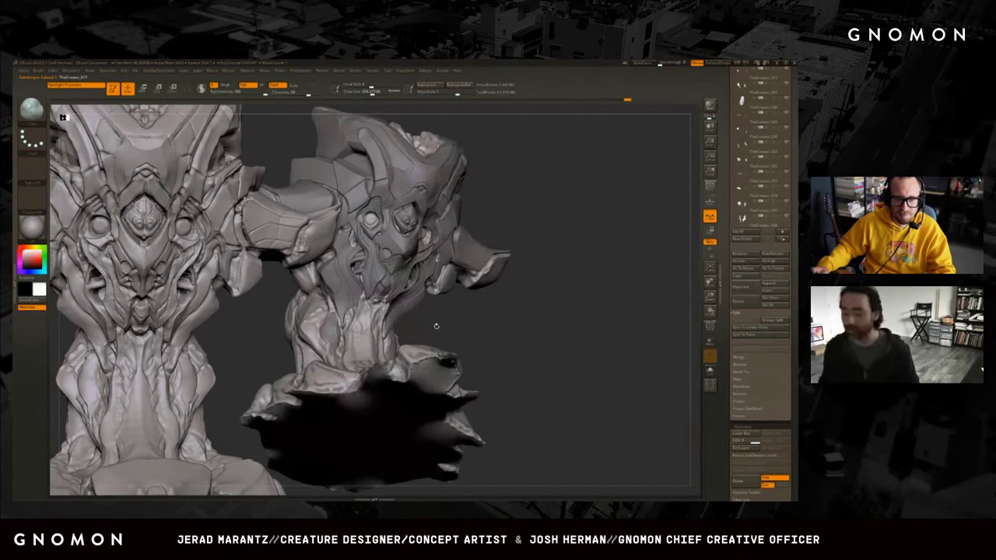
# Isolate the curved plate on the side of the creature's neck.
pyautogui.moveTo(581, 305)
pyautogui.mouseDown()
pyautogui.moveTo(615, 311)
pyautogui.moveTo(643, 337)
pyautogui.moveTo(607, 331)
pyautogui.moveTo(444, 362)
pyautogui.mouseUp()
pyautogui.hotkey('shift', 'd')
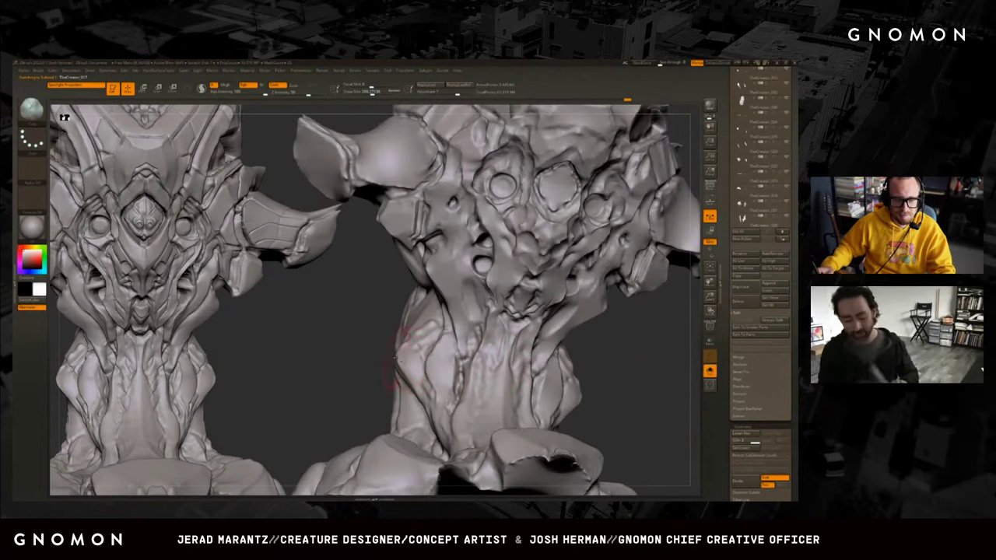
pyautogui.press('d')
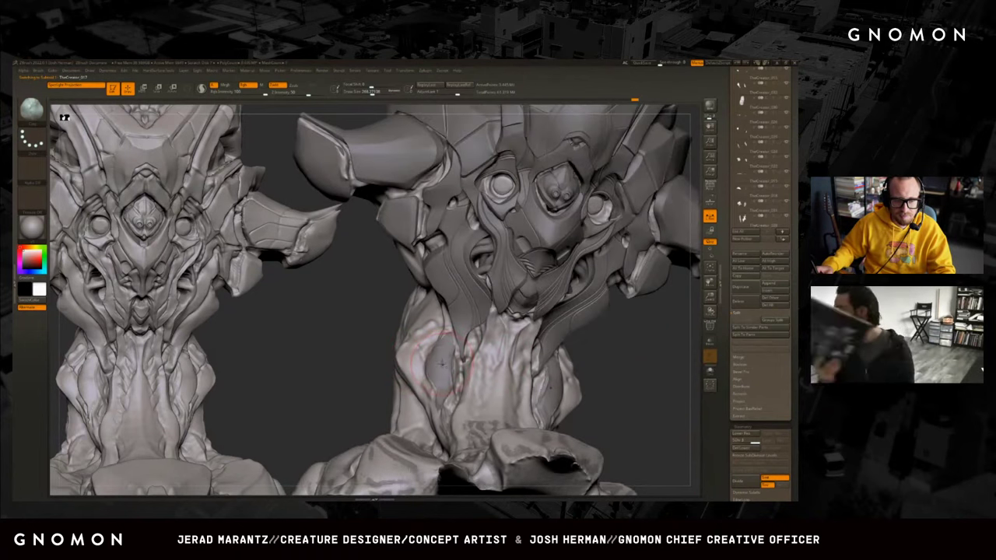
pyautogui.press('d')
pyautogui.hotkey('shift', 's')
pyautogui.moveTo(384, 373)
pyautogui.mouseDown()
pyautogui.moveTo(436, 382)
pyautogui.moveTo(606, 319)
pyautogui.moveTo(573, 309)
pyautogui.moveTo(560, 213)
pyautogui.mouseUp()
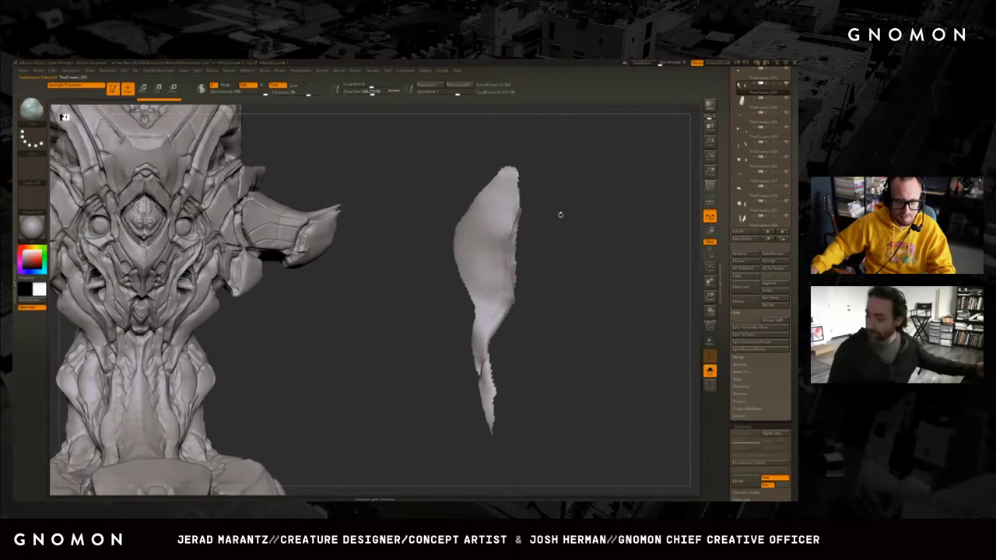
# Slice clean edge lines along the isolated neck plate's jagged inner edge and upper outer edge with the Slice Curve brush.
pyautogui.rightClick(557, 218)
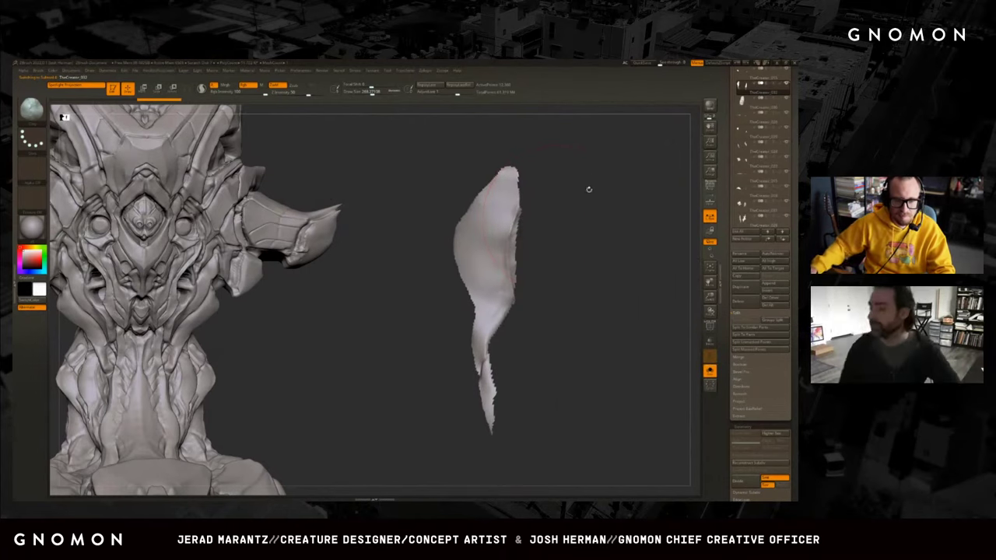
pyautogui.rightClick(560, 309)
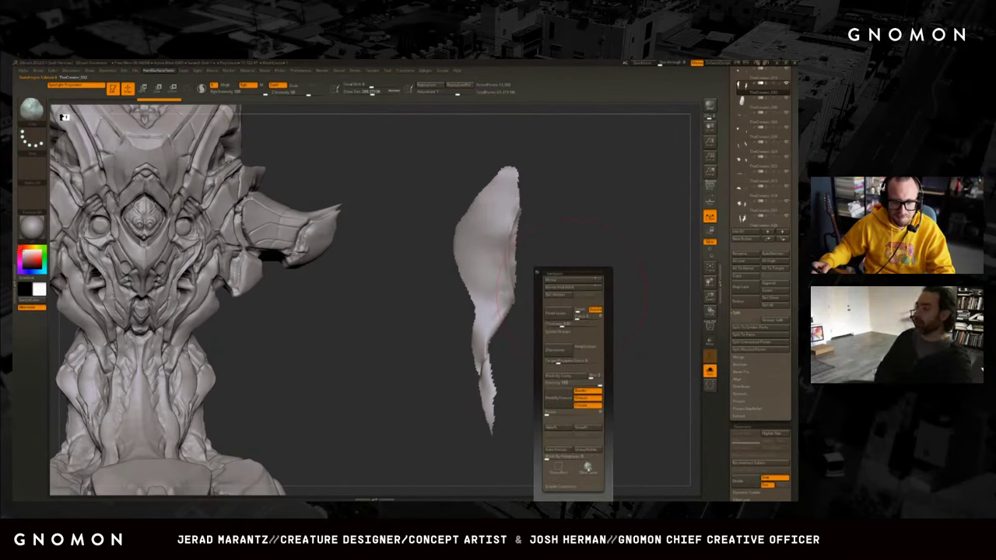
pyautogui.press('s')
pyautogui.press('b')
pyautogui.press('s')
pyautogui.press('h')
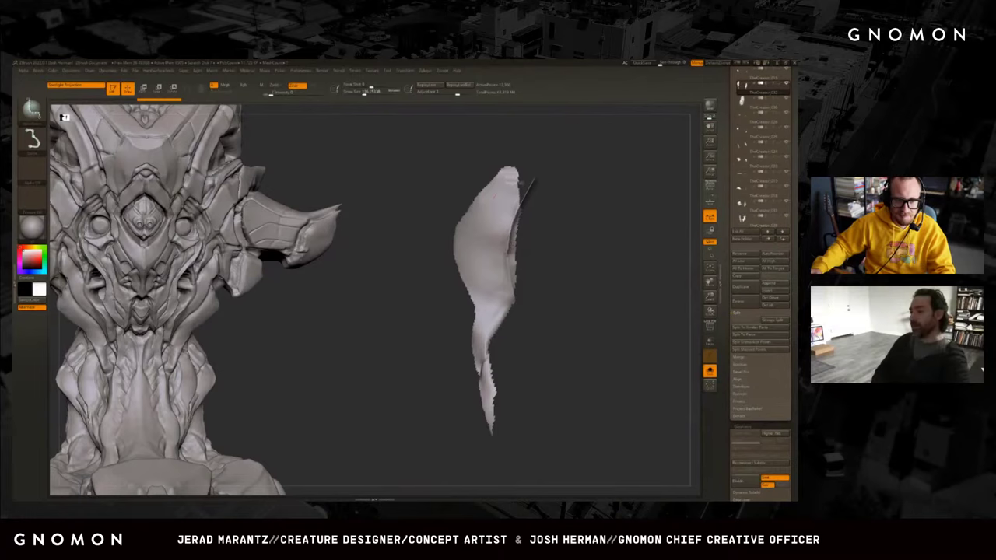
pyautogui.moveTo(520, 194); pyautogui.dragTo(520, 318)
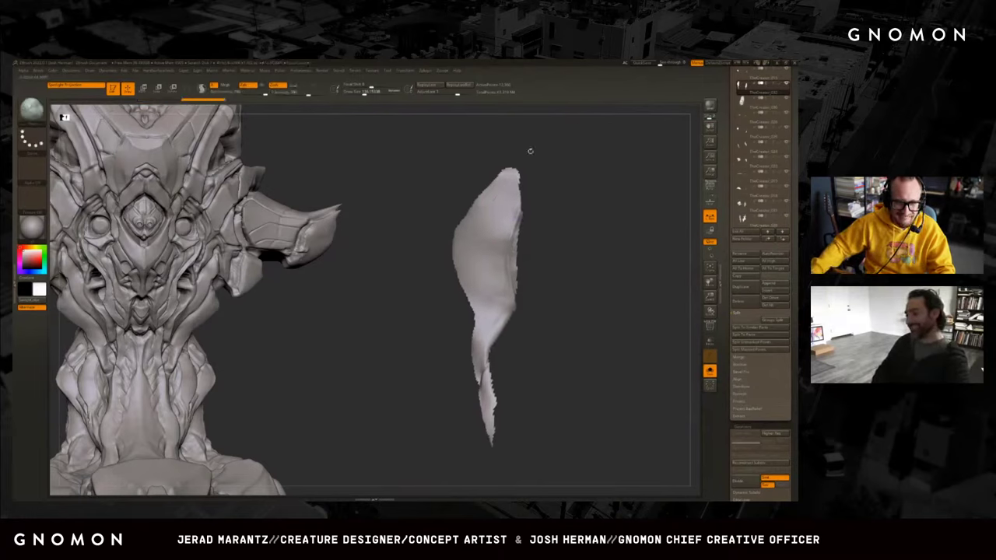
pyautogui.keyDown('ctrl'); pyautogui.keyDown('shift'); pyautogui.moveTo(511, 144); pyautogui.dragTo(520, 226); pyautogui.keyUp('shift'); pyautogui.keyUp('ctrl')
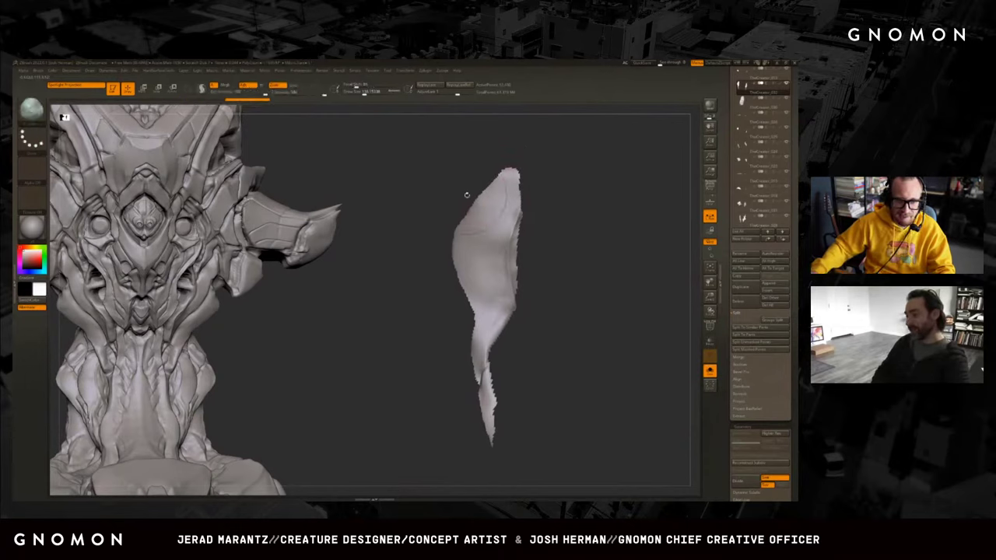
pyautogui.moveTo(534, 174)
pyautogui.keyDown('shift'); pyautogui.mouseDown()
pyautogui.moveTo(483, 210)
pyautogui.moveTo(438, 288)
pyautogui.mouseUp(); pyautogui.keyUp('shift')
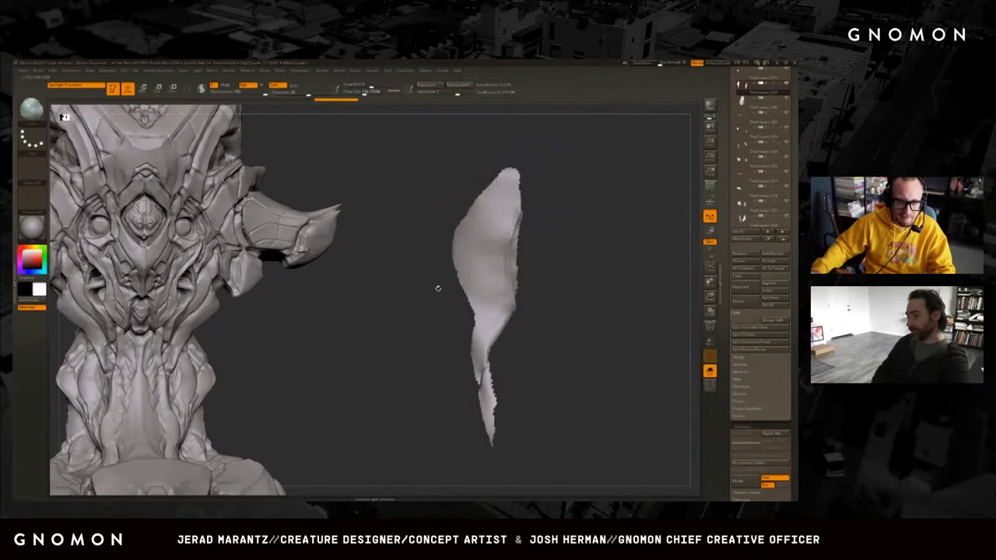
# Slice along both jagged edges of the neck plate's lower half and display its polygroups.
pyautogui.press('space')
pyautogui.keyDown('ctrl'); pyautogui.keyDown('shift'); pyautogui.click(524, 313); pyautogui.keyUp('shift'); pyautogui.keyUp('ctrl')
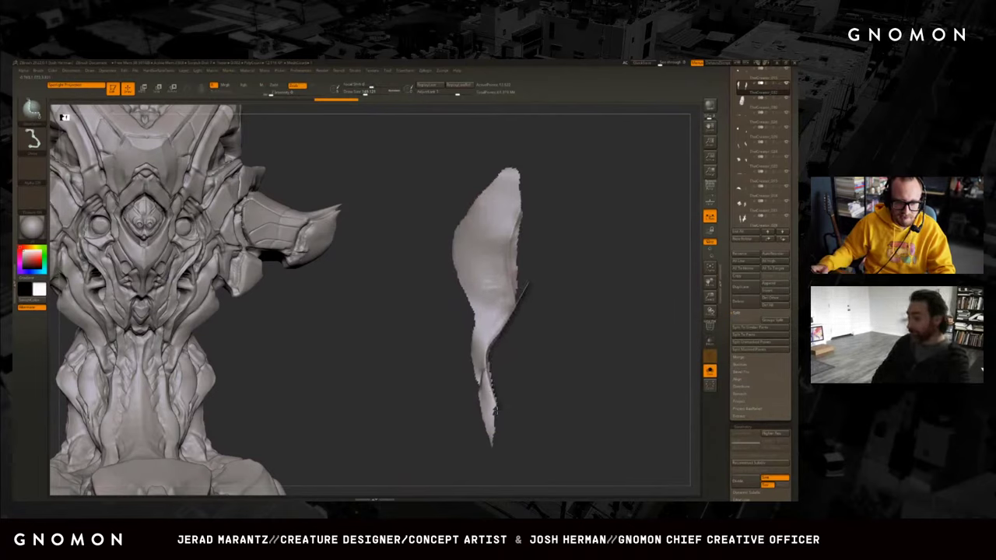
pyautogui.hotkey('shift', 'f')
pyautogui.hotkey('shift', 'f')
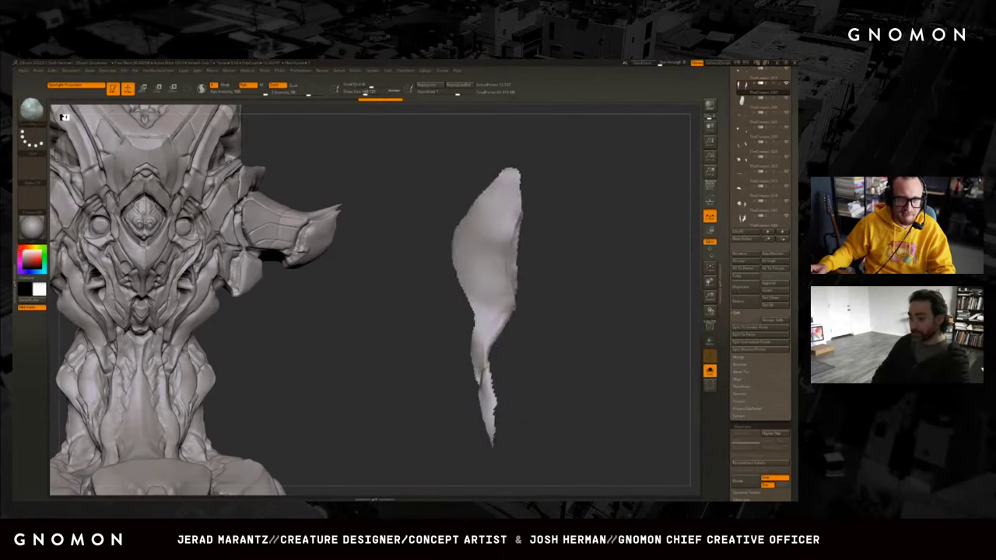
pyautogui.moveTo(520, 343); pyautogui.dragTo(444, 322)
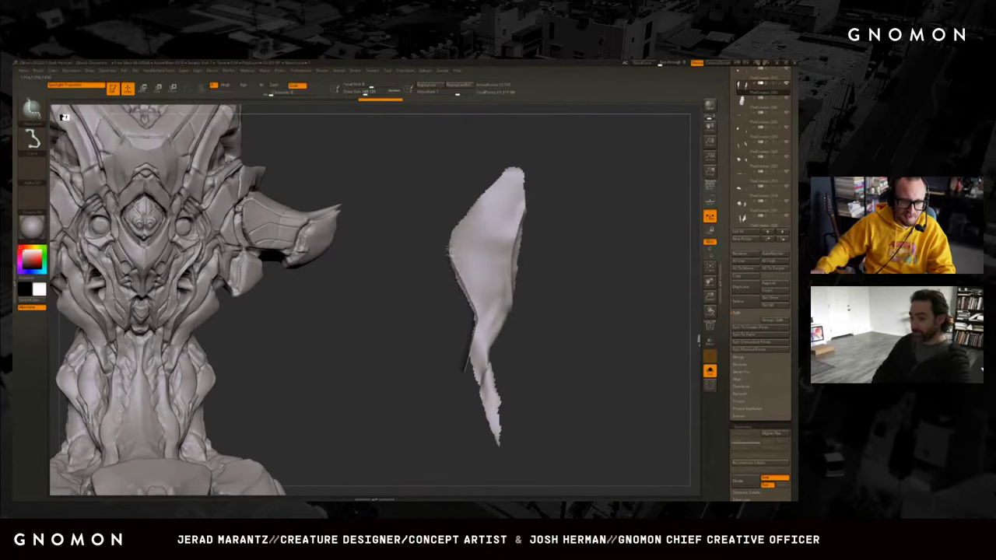
pyautogui.hotkey('shift', 'f')
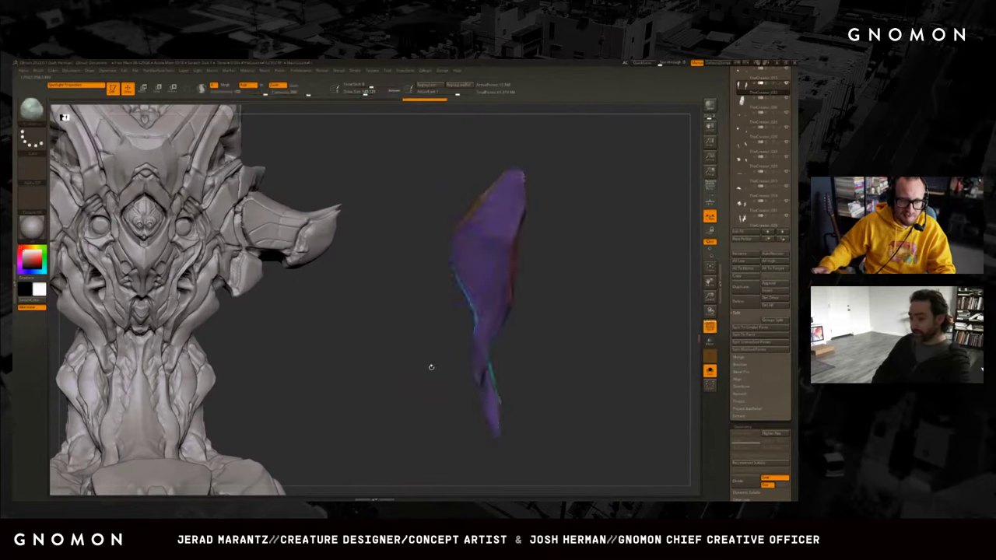
# Slice along the remaining jagged edges of the neck plate's narrow lower tip.
pyautogui.moveTo(431, 366)
pyautogui.mouseDown()
pyautogui.moveTo(420, 337)
pyautogui.moveTo(536, 337)
pyautogui.moveTo(495, 338)
pyautogui.mouseUp()
pyautogui.hotkey('ctrl', 'shift')
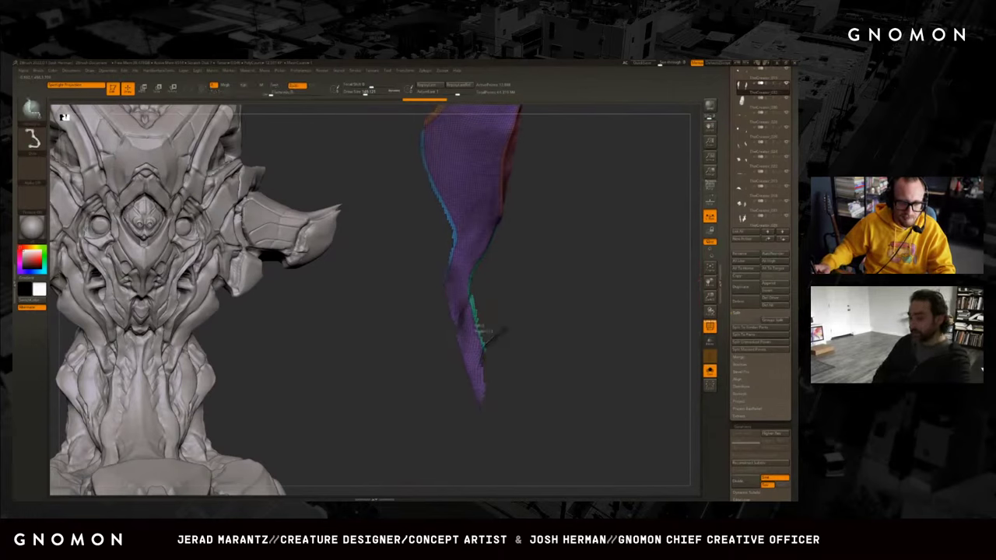
pyautogui.moveTo(503, 329); pyautogui.dragTo(502, 330)
pyautogui.hotkey('ctrl', 'shift')
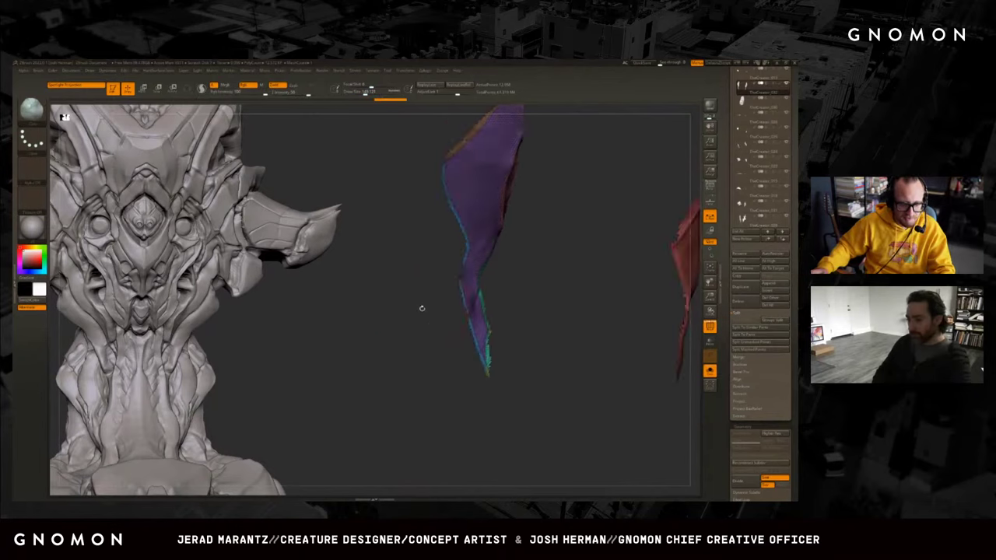
pyautogui.press('space')
pyautogui.moveTo(545, 311); pyautogui.dragTo(527, 277)
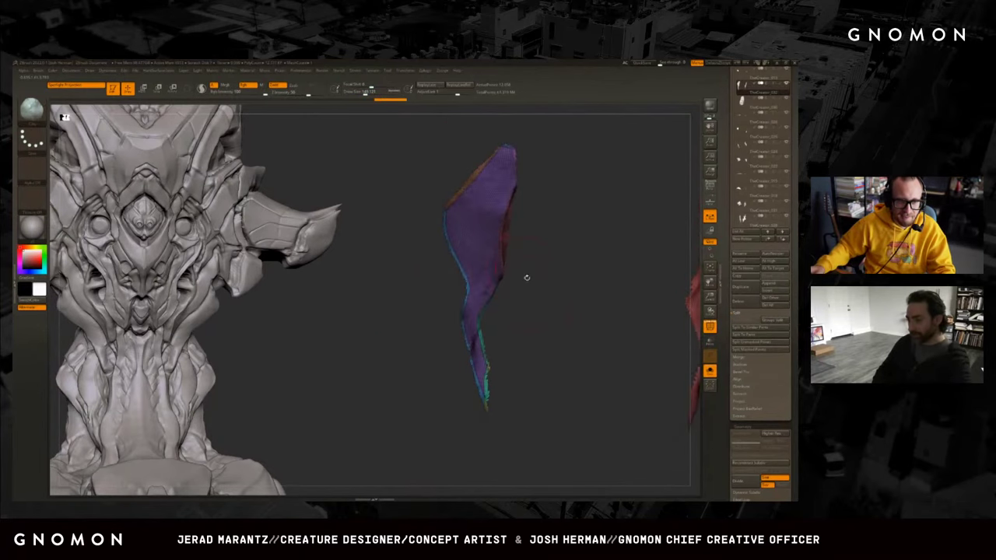
# Isolate the neck plate's main polygroup and delete the hidden jagged edge strips.
pyautogui.hotkey('ctrl', 'shift')
pyautogui.keyDown('ctrl'); pyautogui.keyDown('shift'); pyautogui.moveTo(518, 231); pyautogui.dragTo(534, 231); pyautogui.keyUp('shift'); pyautogui.keyUp('ctrl')
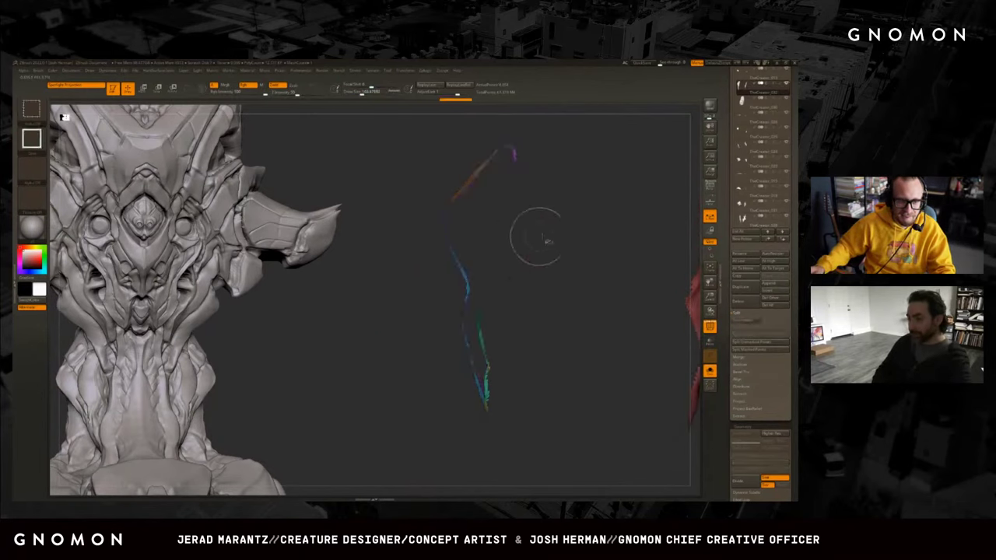
pyautogui.keyDown('ctrl'); pyautogui.keyDown('shift'); pyautogui.click(558, 266); pyautogui.keyUp('shift'); pyautogui.keyUp('ctrl')
pyautogui.moveTo(558, 266); pyautogui.dragTo(543, 256)
pyautogui.press('space')
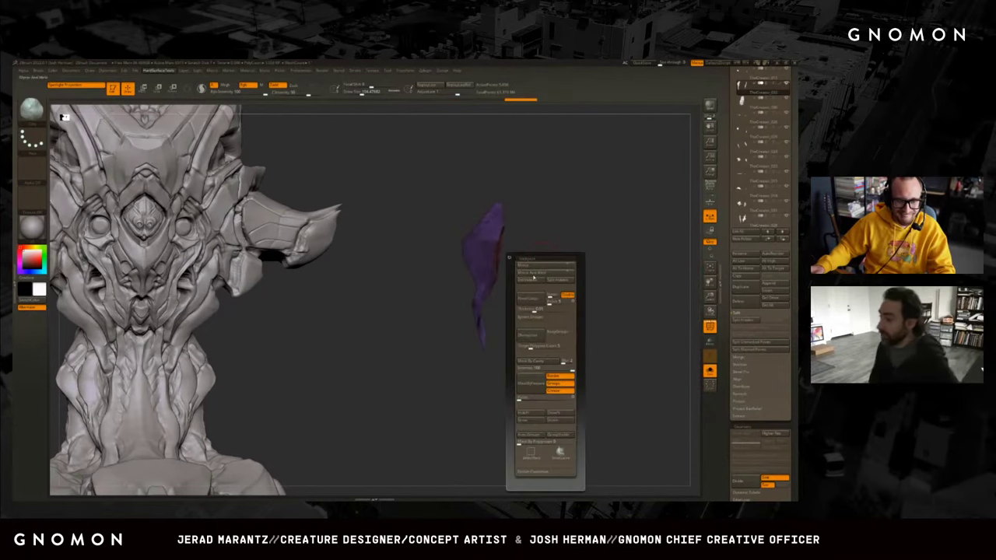
# Remesh the trimmed neck plate using ZRemesher with KeepGroups enabled.
pyautogui.moveTo(580, 227); pyautogui.dragTo(571, 236)
pyautogui.press('space')
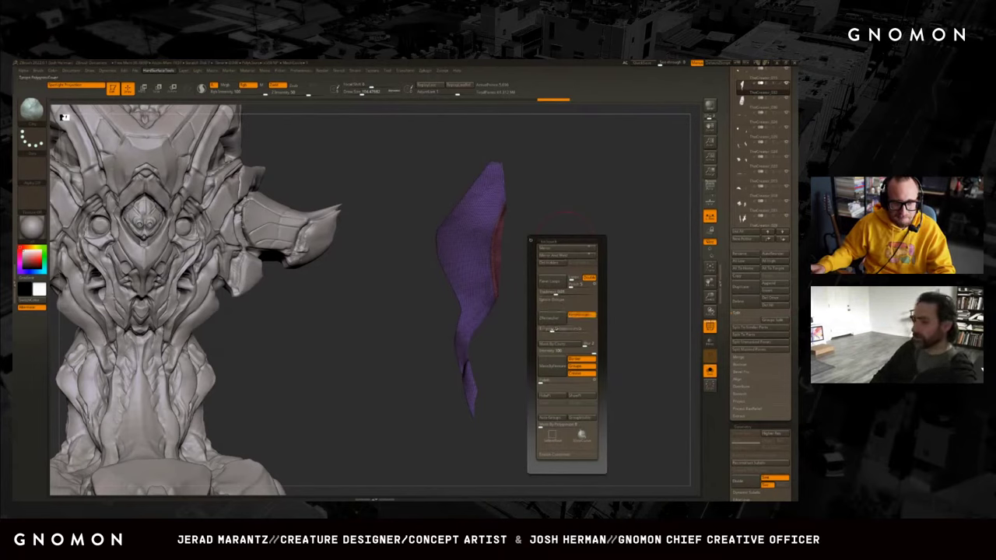
pyautogui.click(551, 315)
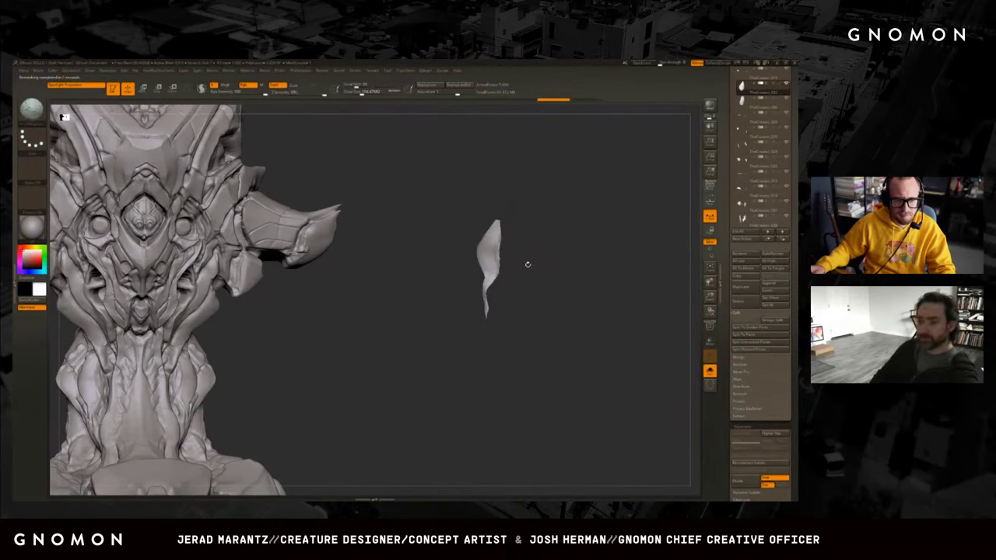
# Show the full body around the neck plate and remesh the plate again with ZRemesher to a coarser mesh.
pyautogui.hotkey('shift', 'ctrl', 's')
pyautogui.moveTo(666, 295); pyautogui.dragTo(622, 268)
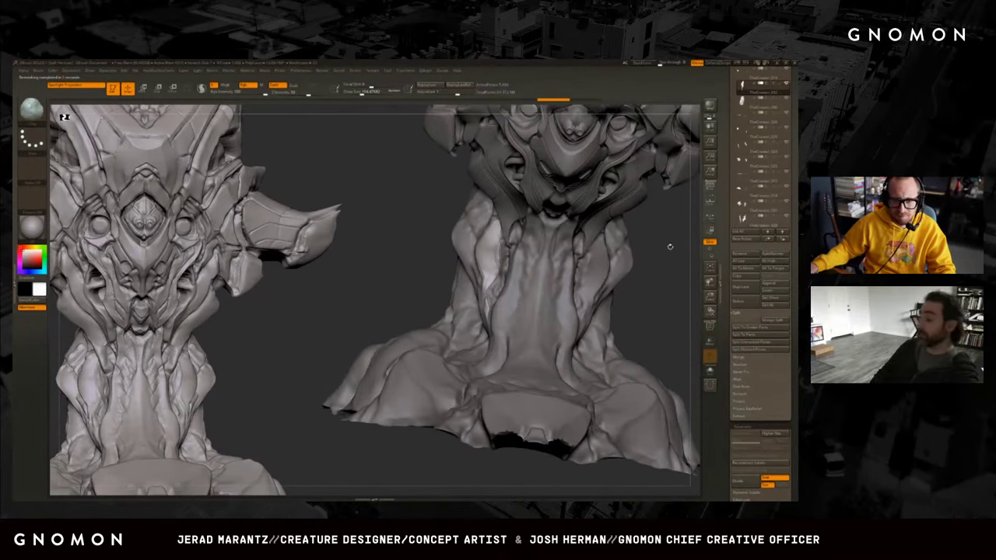
pyautogui.moveTo(670, 246); pyautogui.dragTo(477, 262)
pyautogui.press('space')
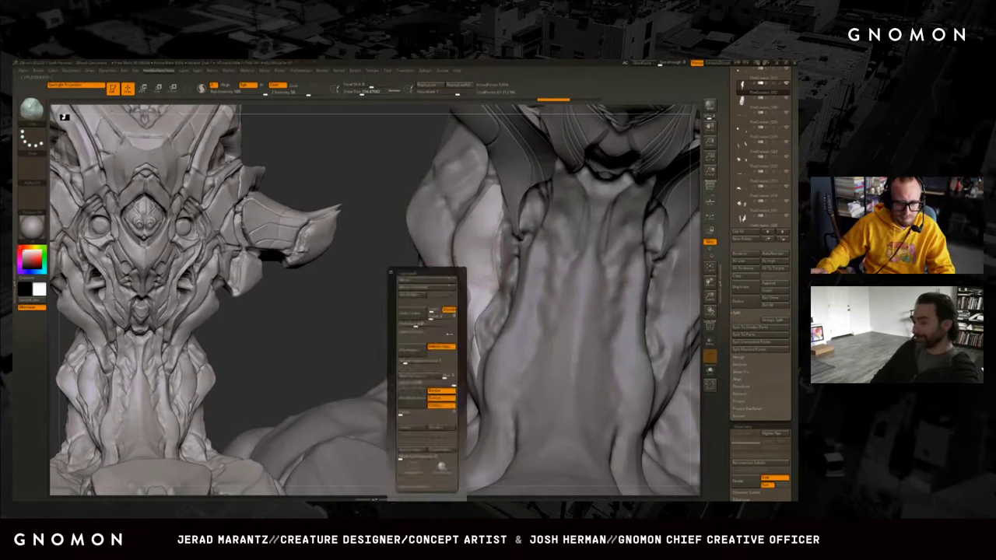
pyautogui.moveTo(369, 271)
pyautogui.keyDown('ctrl'); pyautogui.mouseDown()
pyautogui.moveTo(385, 295)
pyautogui.moveTo(373, 283)
pyautogui.mouseUp(); pyautogui.keyUp('ctrl')
pyautogui.press('space')
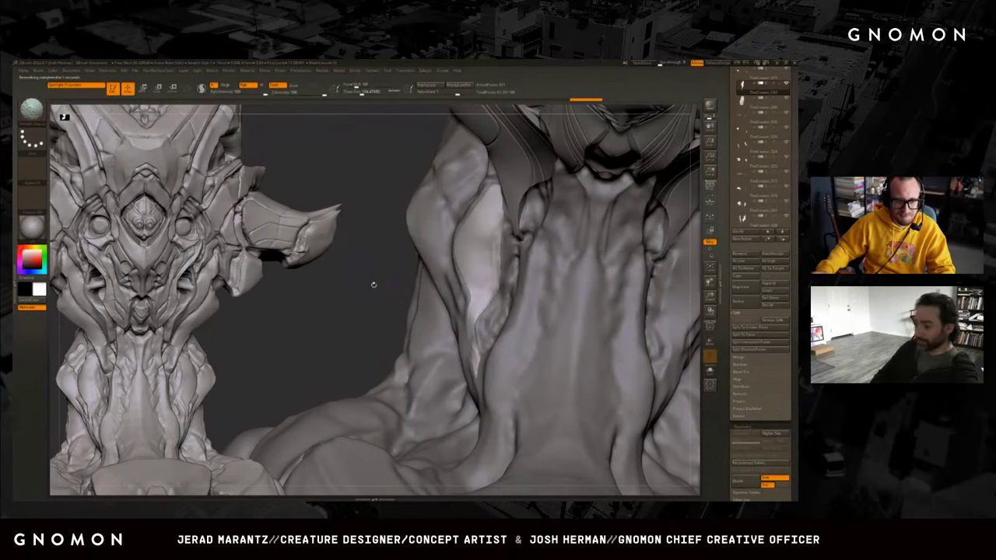
# Isolate the remeshed neck plate and smooth its outer edge, surface and twisted lower tip.
pyautogui.click(710, 371)
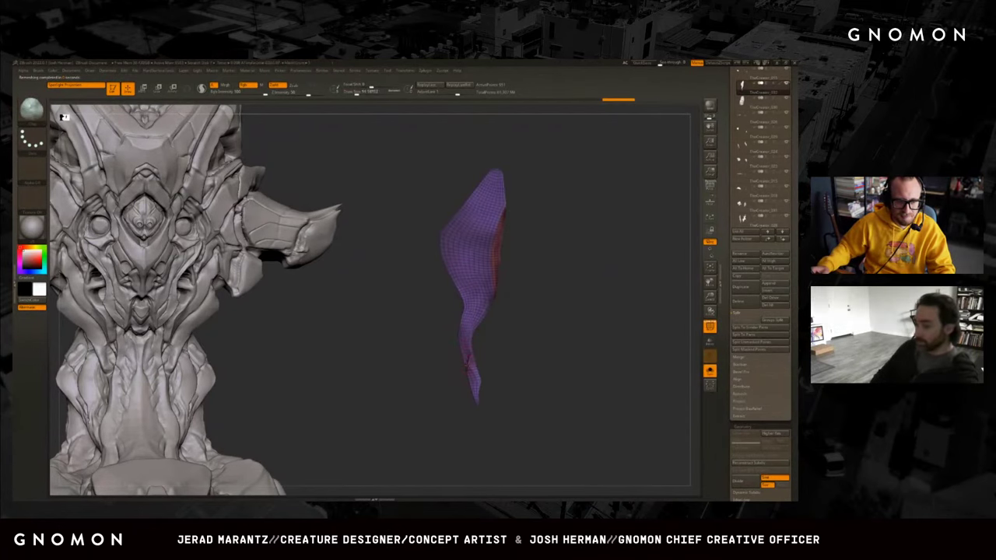
pyautogui.press('space')
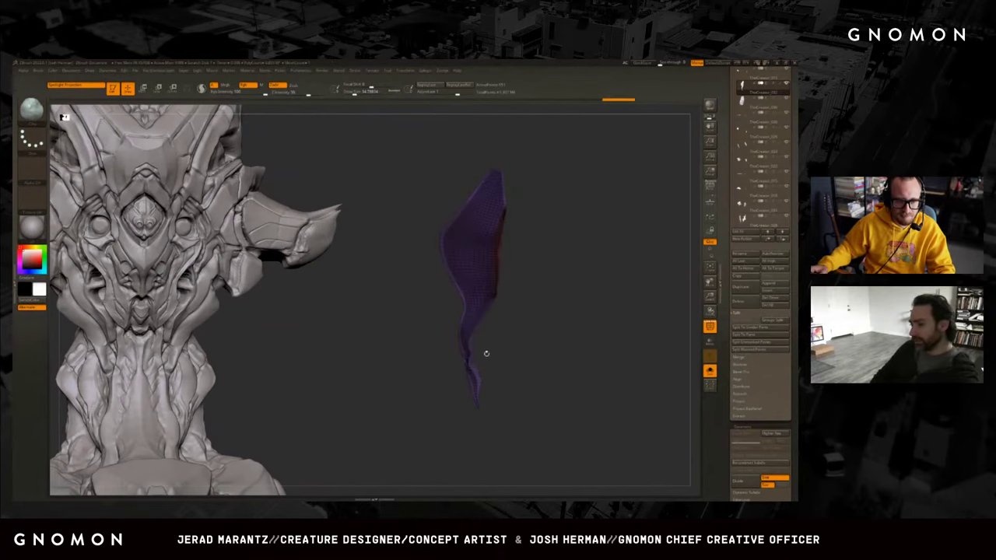
pyautogui.press('shift')
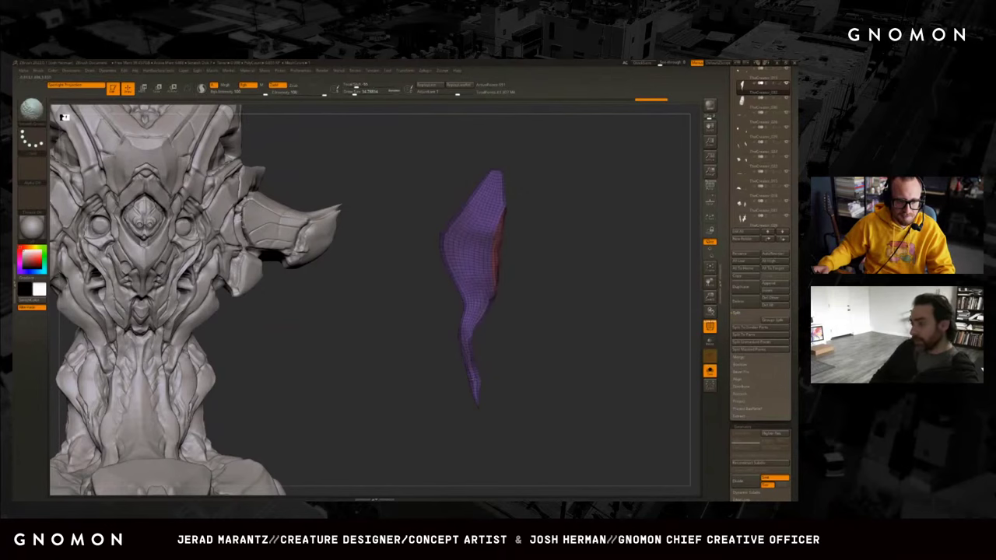
pyautogui.keyDown('shift'); pyautogui.moveTo(455, 233); pyautogui.dragTo(476, 335); pyautogui.keyUp('shift')
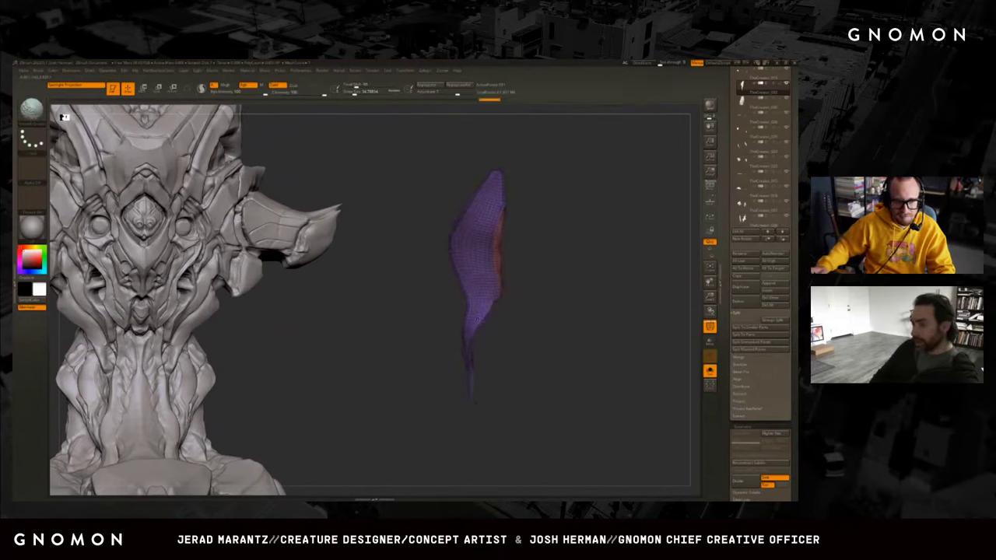
pyautogui.hotkey('ctrl', 'z')
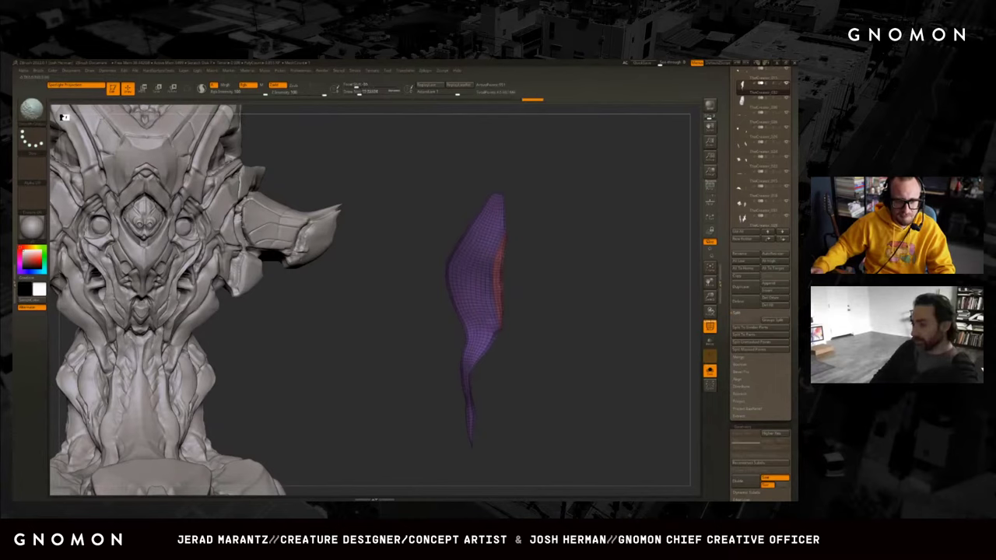
# Hide the polygroup display and straighten the wavy inner edge of the neck plate.
pyautogui.hotkey('shift', 'f')
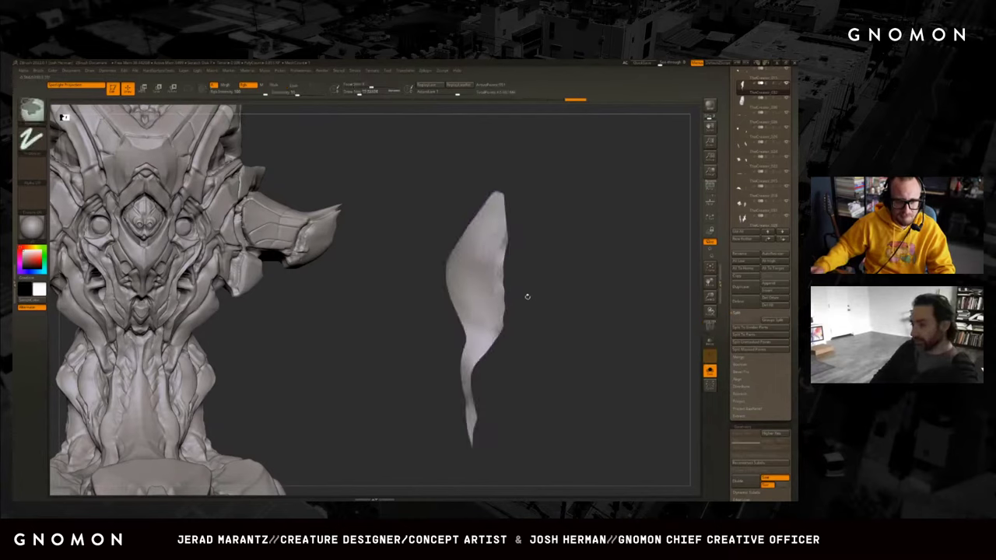
pyautogui.moveTo(520, 304); pyautogui.dragTo(518, 332)
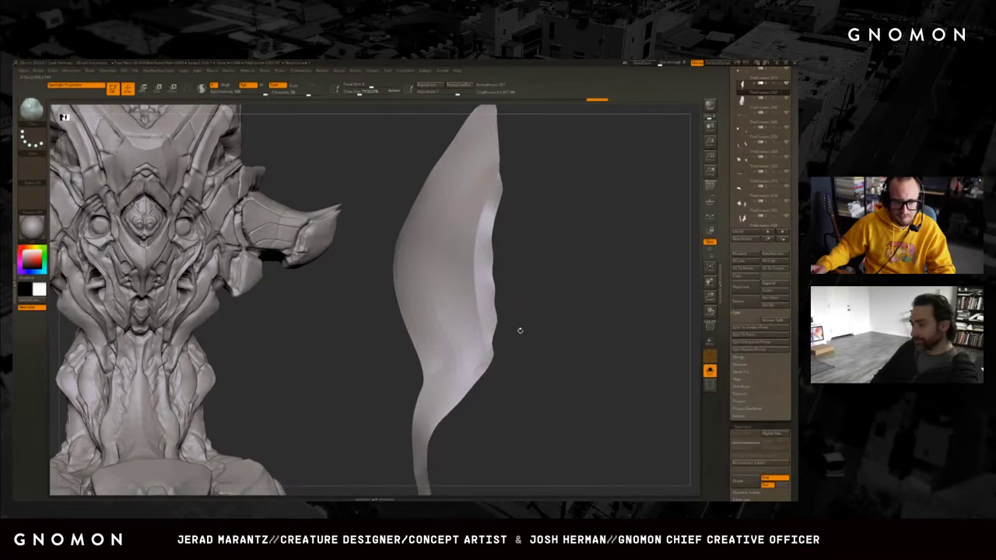
pyautogui.hotkey('shift', 'f')
pyautogui.hotkey('shift', 'f')
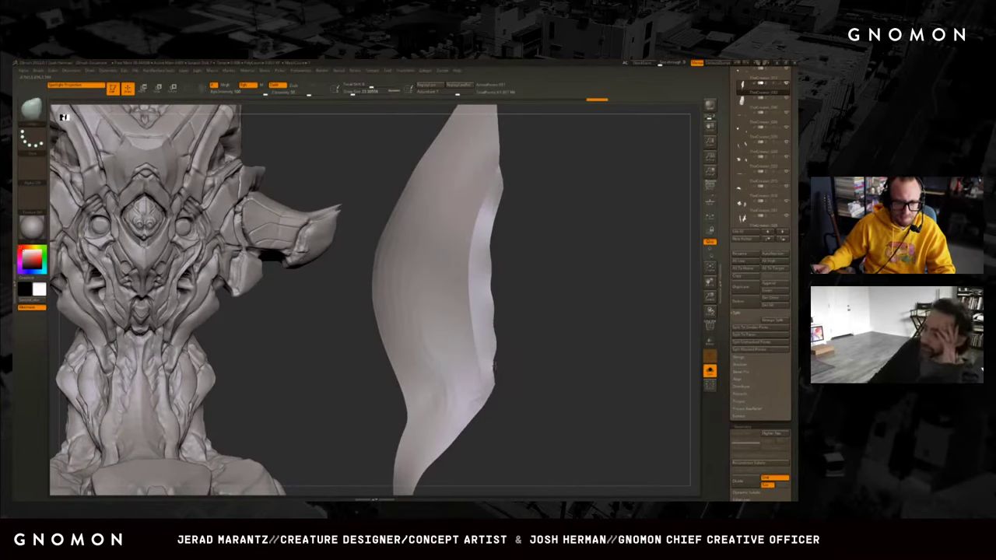
pyautogui.press('b')
pyautogui.press('c')
pyautogui.press('b')
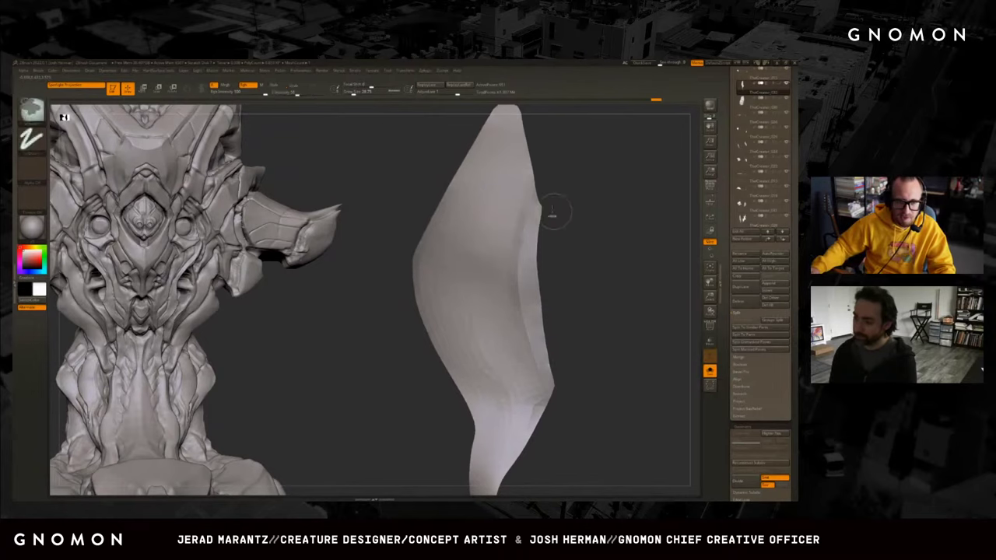
# Undo the latest sculpting strokes on the neck plate.
pyautogui.hotkey('ctrl', 'z')
pyautogui.hotkey('ctrl', 'z')
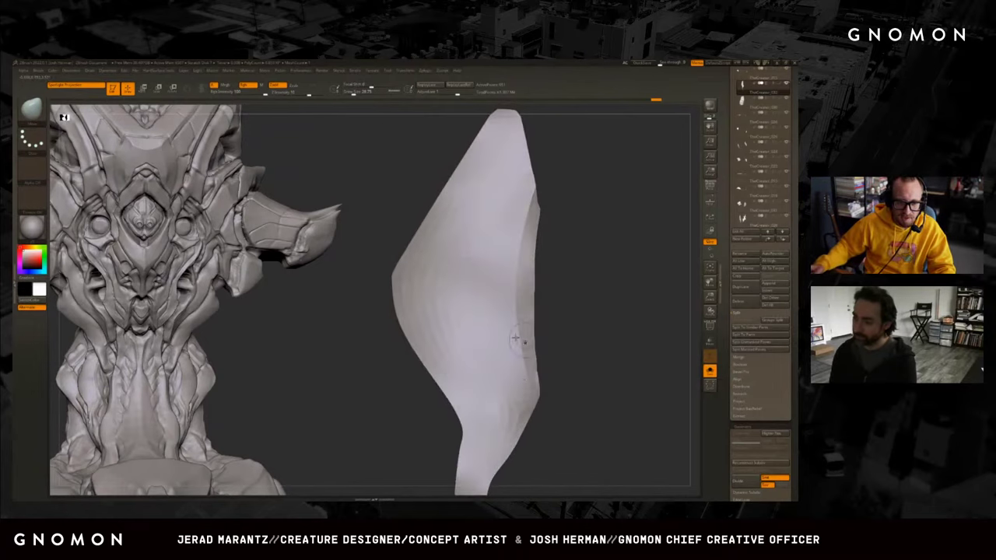
pyautogui.hotkey('ctrl', 'z')
pyautogui.hotkey('ctrl', 'z')
pyautogui.hotkey('ctrl', 'z')
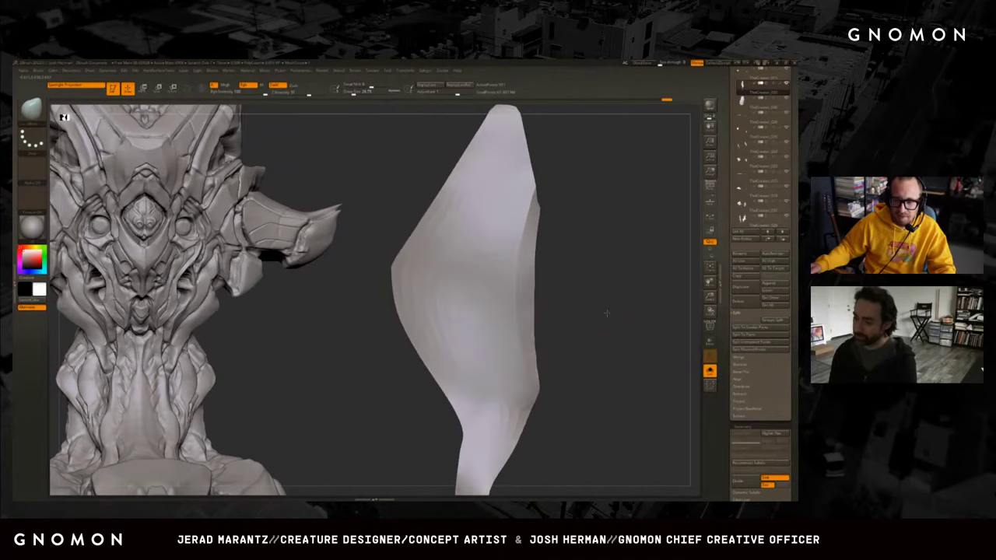
pyautogui.hotkey('ctrl', 'z')
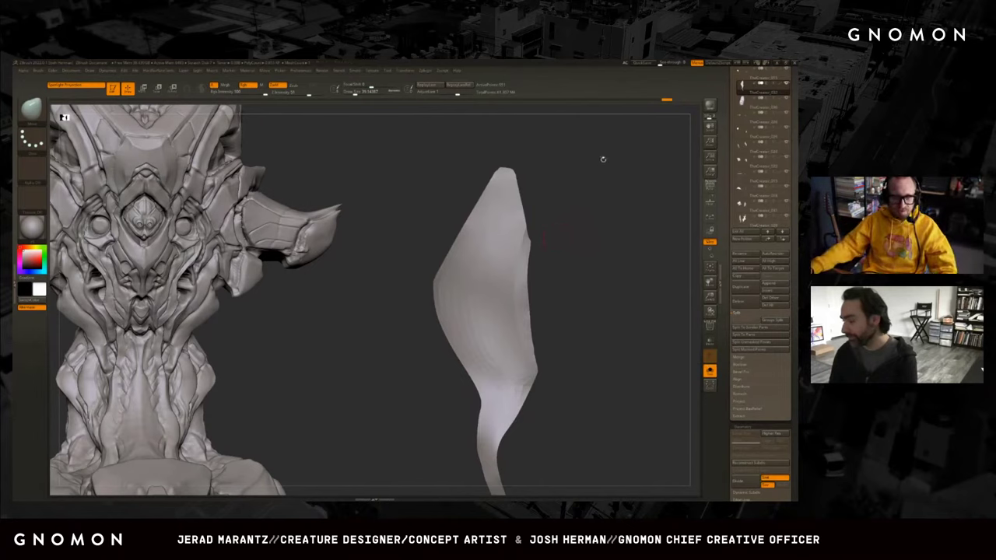
# Thicken the neck plate into a shell and mirror it to the opposite side of the neck.
pyautogui.moveTo(603, 159); pyautogui.dragTo(580, 323)
pyautogui.hotkey('shift', 'f')
pyautogui.hotkey('shift', 'f')
pyautogui.press('space')
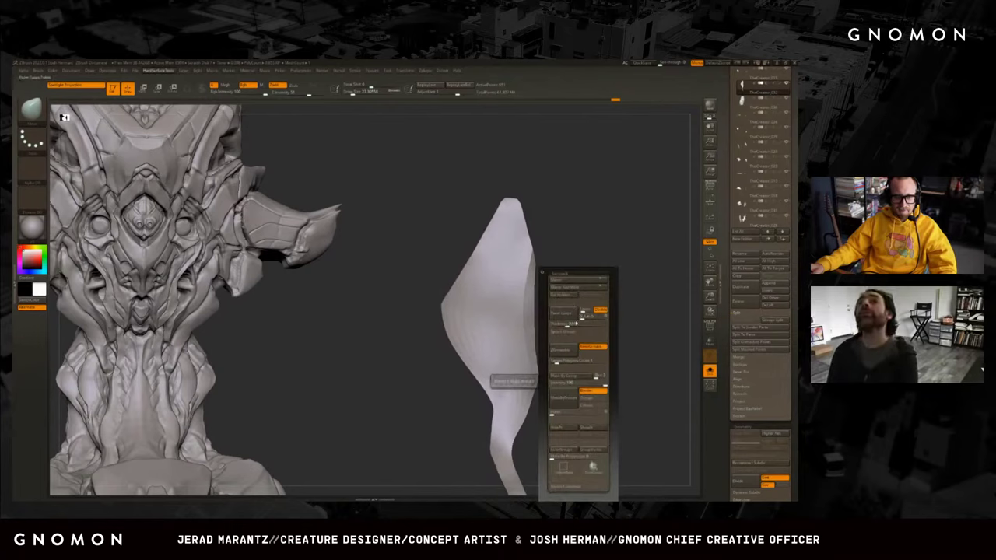
pyautogui.click(564, 332)
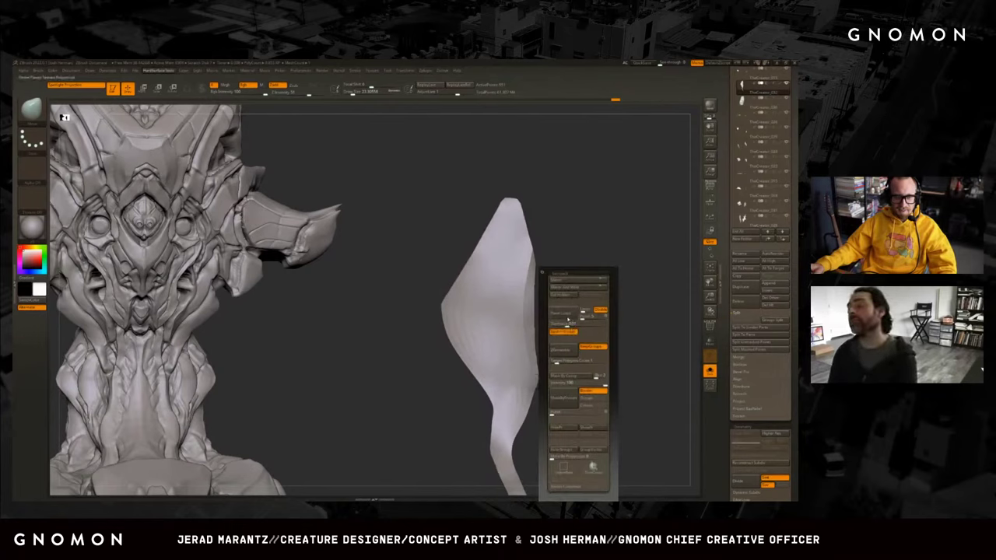
pyautogui.moveTo(579, 323); pyautogui.dragTo(646, 312)
pyautogui.press('space')
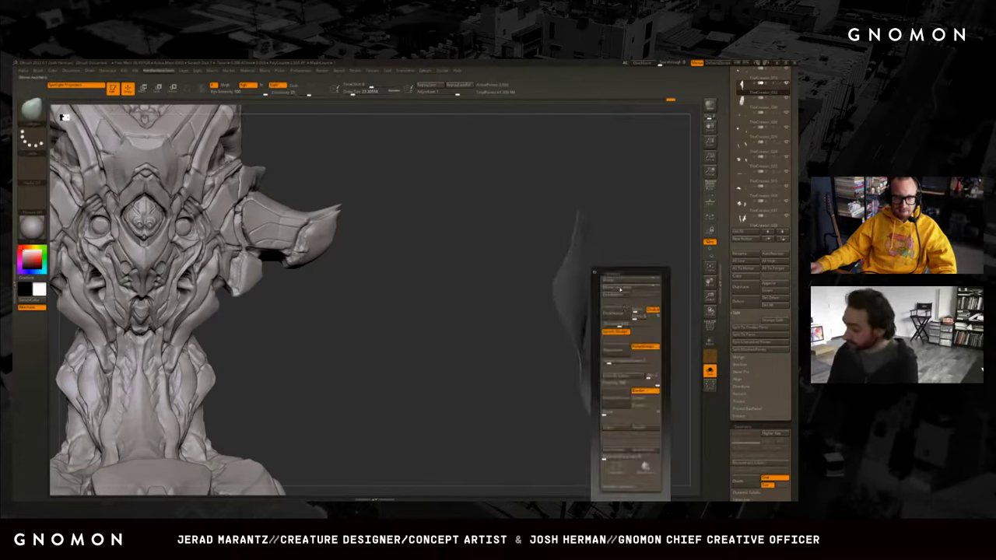
pyautogui.moveTo(597, 274)
pyautogui.mouseDown()
pyautogui.moveTo(514, 296)
pyautogui.moveTo(602, 287)
pyautogui.mouseUp()
# Shift the neck plate in side view to seat it in the neck, and show the surrounding body again.
pyautogui.press('w')
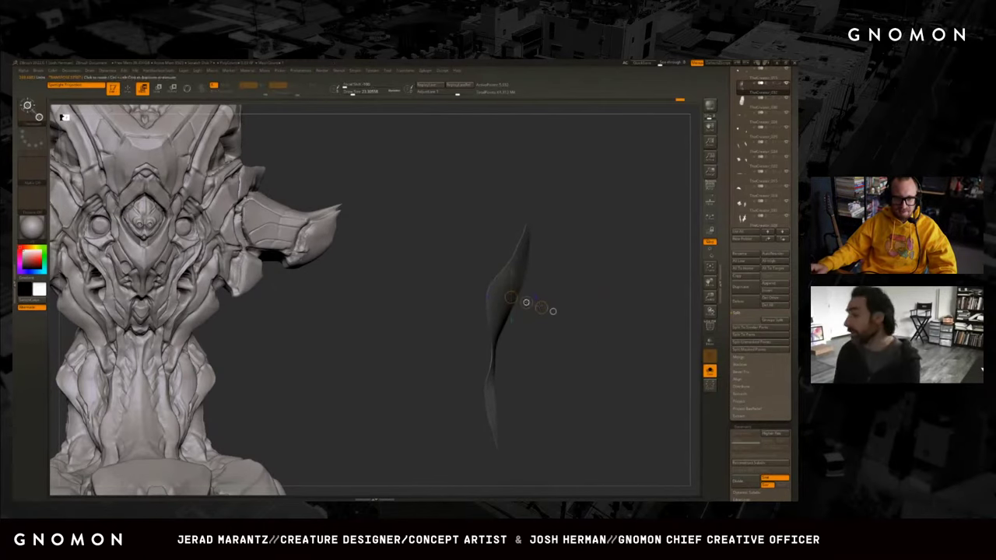
pyautogui.moveTo(551, 311)
pyautogui.mouseDown()
pyautogui.moveTo(522, 304)
pyautogui.moveTo(541, 312)
pyautogui.mouseUp()
pyautogui.hotkey('shift', 'ctrl', 's')
pyautogui.press('q')
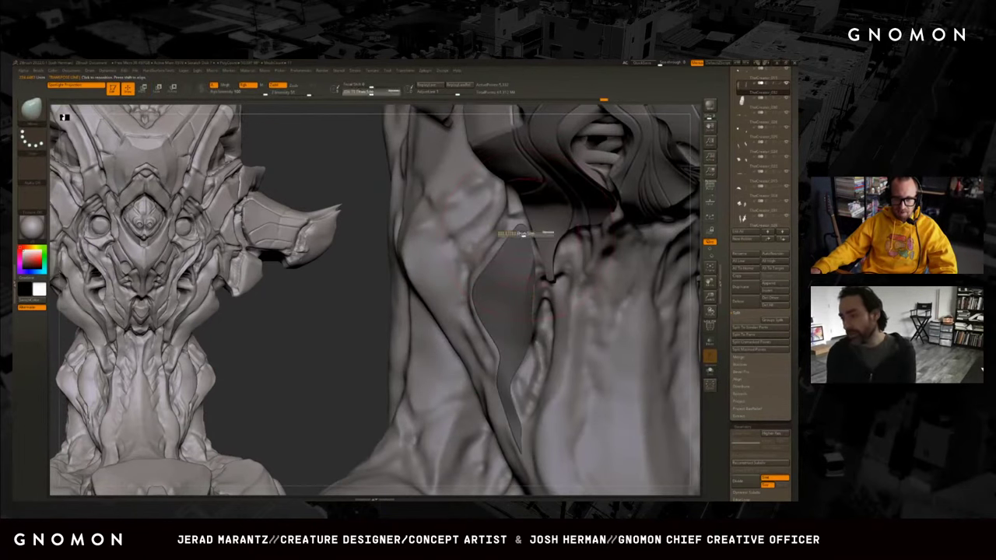
# Reshape the neck plate's upper end and side edges with a resized brush so they follow the surrounding neck muscles.
pyautogui.moveTo(365, 307); pyautogui.dragTo(554, 230)
pyautogui.hotkey('shift', 'ctrl', 's')
pyautogui.hotkey('shift', 'ctrl', 's')
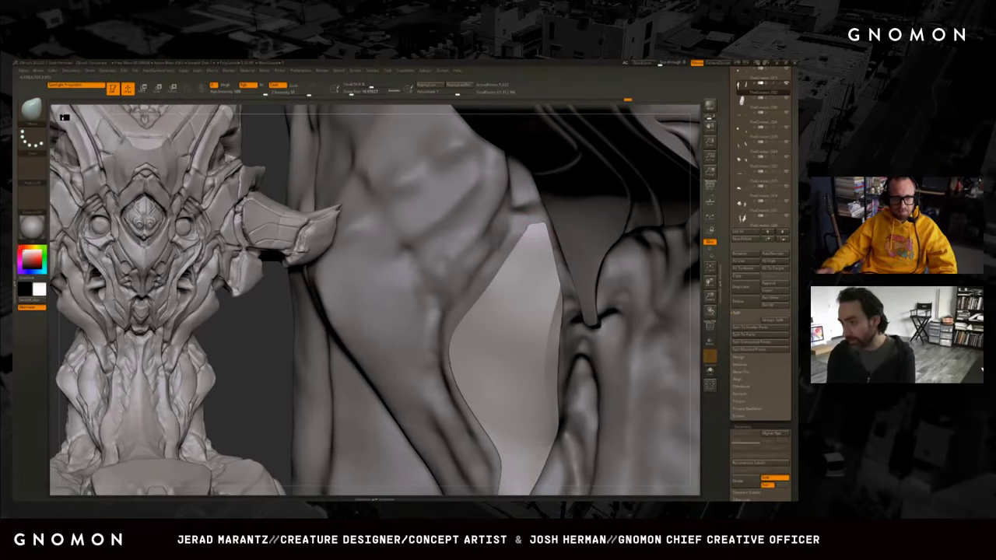
pyautogui.moveTo(523, 224); pyautogui.dragTo(460, 310)
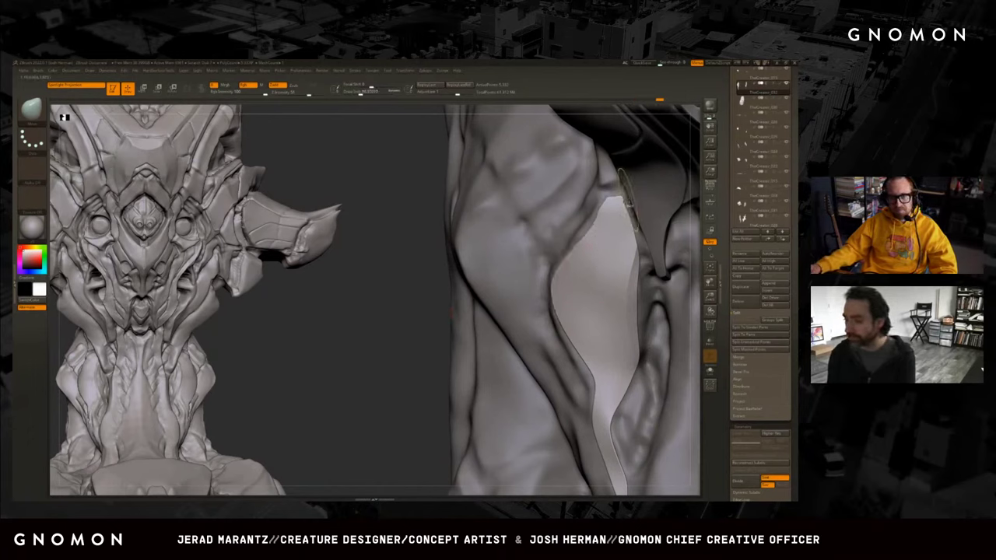
pyautogui.moveTo(391, 329); pyautogui.dragTo(627, 238)
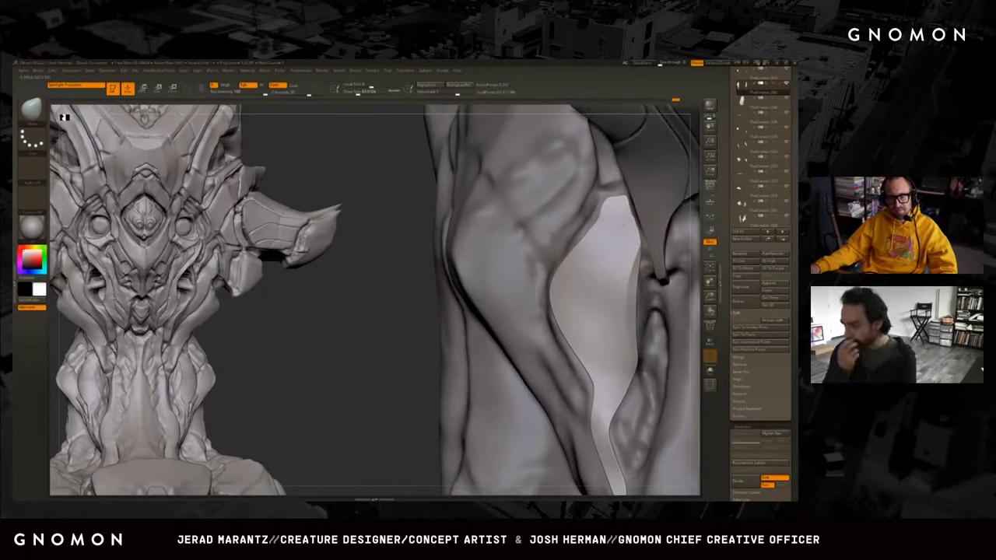
pyautogui.press('s')
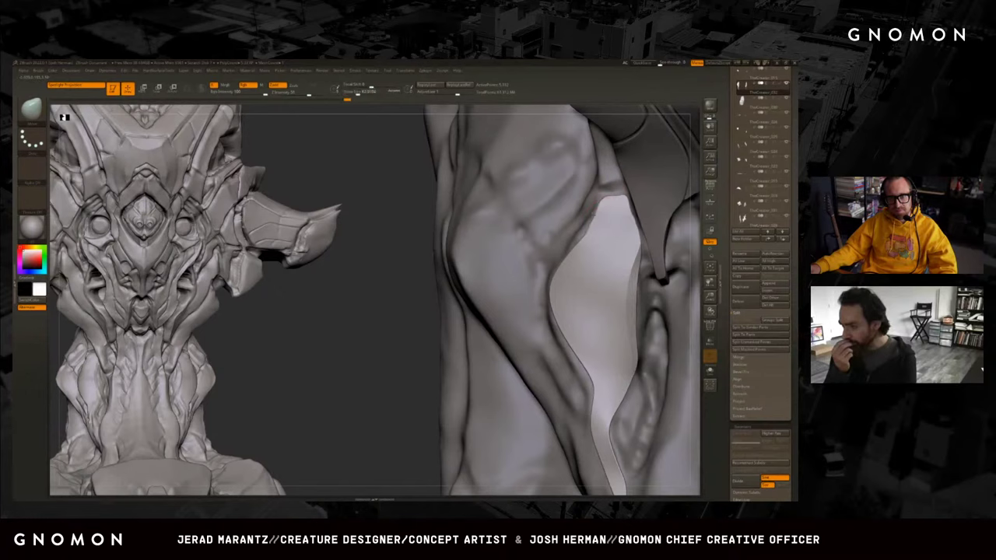
pyautogui.press('s')
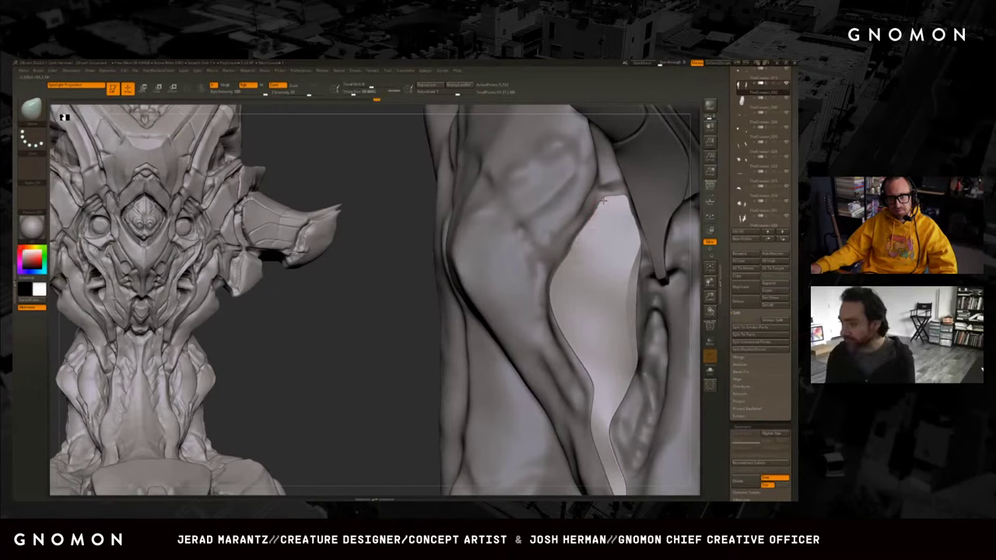
pyautogui.moveTo(601, 204); pyautogui.dragTo(545, 210)
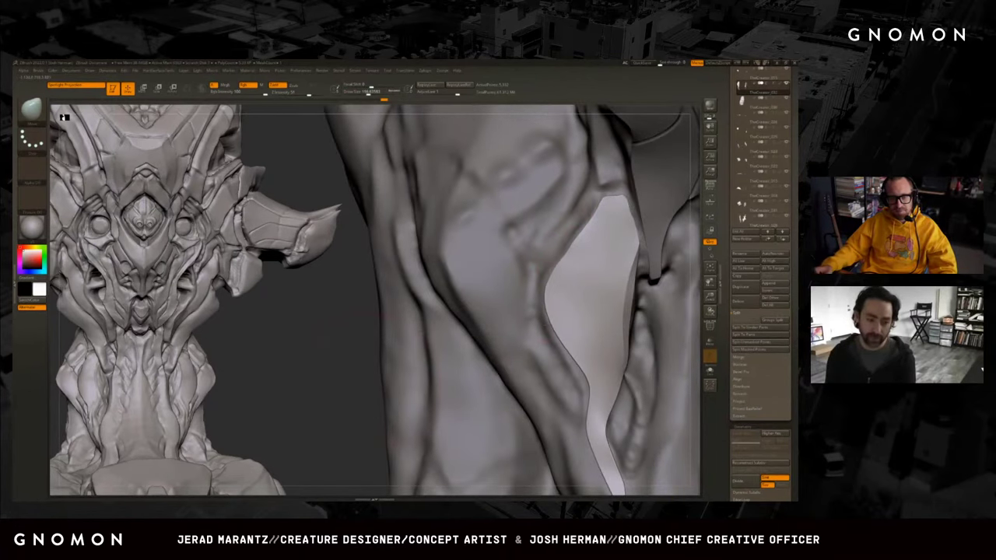
pyautogui.moveTo(367, 381)
pyautogui.mouseDown()
pyautogui.moveTo(385, 345)
pyautogui.moveTo(435, 336)
pyautogui.mouseUp()
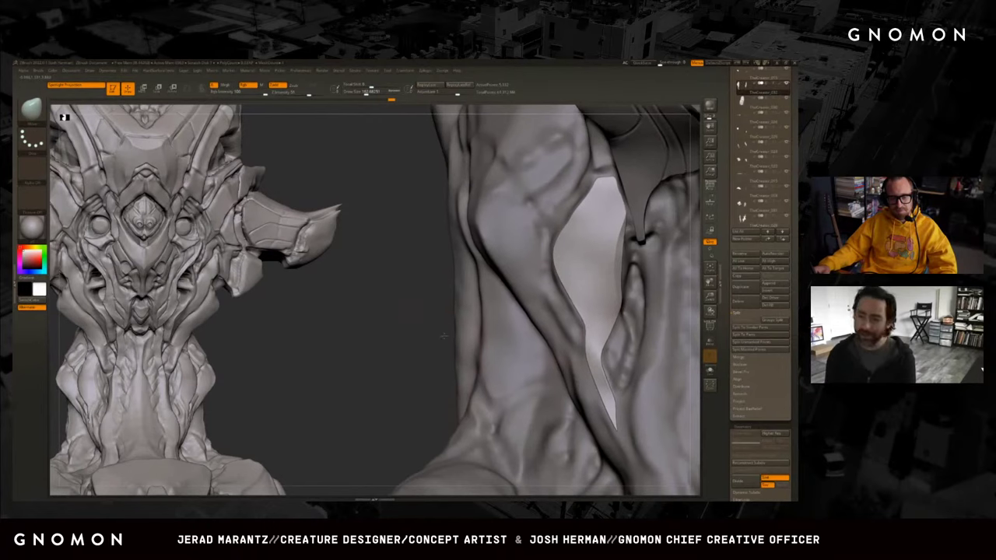
pyautogui.moveTo(435, 336)
pyautogui.mouseDown()
pyautogui.moveTo(490, 333)
pyautogui.moveTo(454, 310)
pyautogui.moveTo(613, 364)
pyautogui.mouseUp()
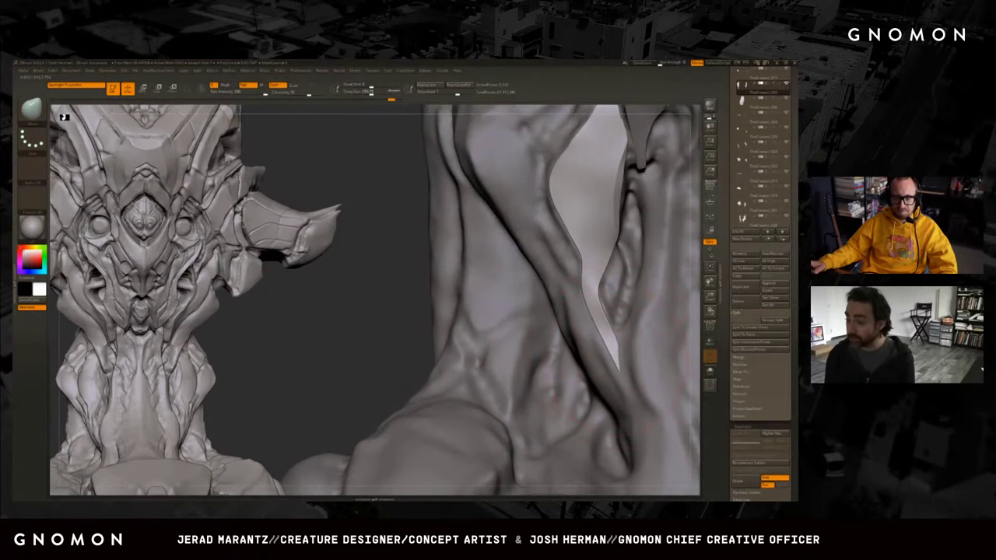
# Isolate the neck plate and pull its narrow lower tip outward into a sharper angular point.
pyautogui.keyDown('ctrl'); pyautogui.keyDown('shift'); pyautogui.click(614, 362); pyautogui.keyUp('shift'); pyautogui.keyUp('ctrl')
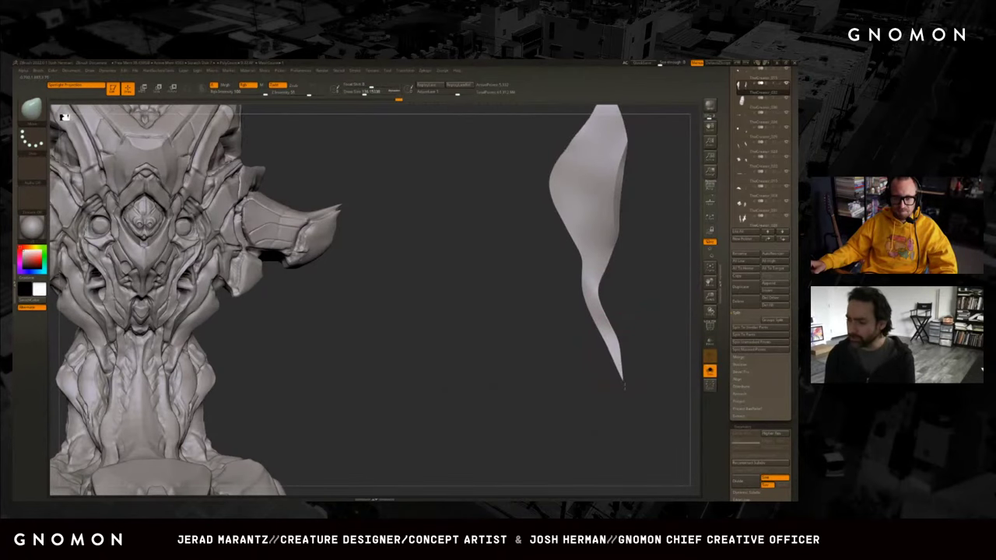
pyautogui.press('s')
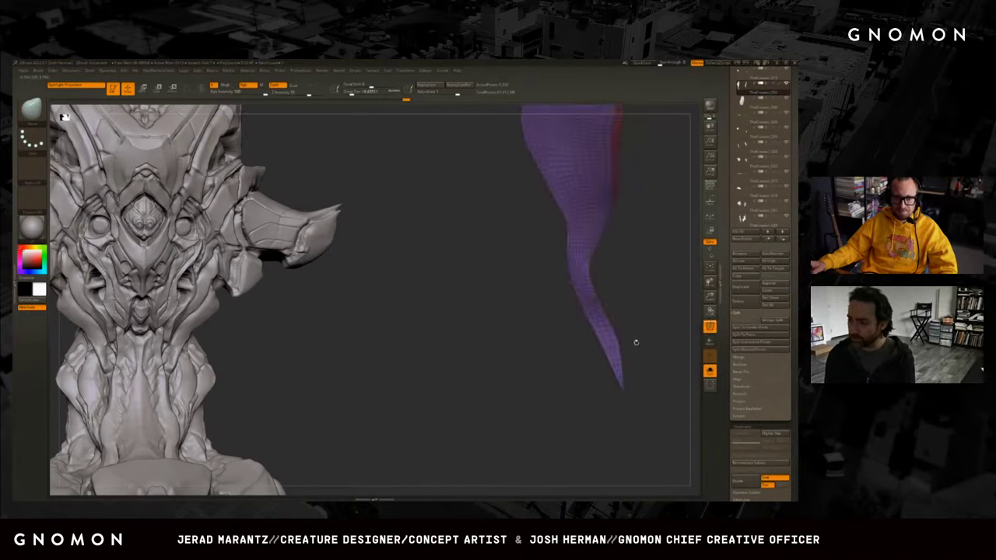
pyautogui.press('s')
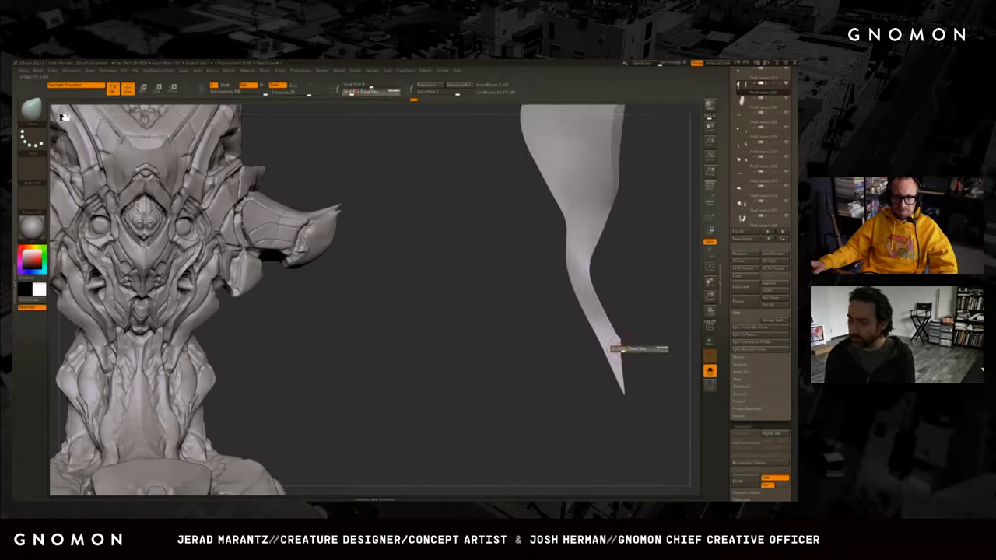
pyautogui.moveTo(637, 337); pyautogui.dragTo(618, 329)
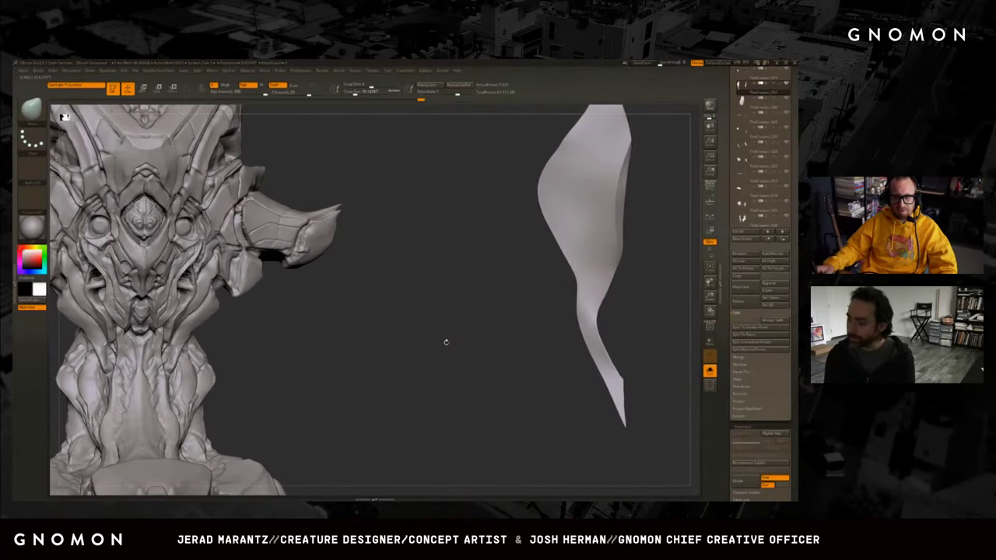
# Show the full body and refine the plate's lower tip and outer edge against the adjacent neck forms.
pyautogui.hotkey('ctrl', 'shift', 'f')
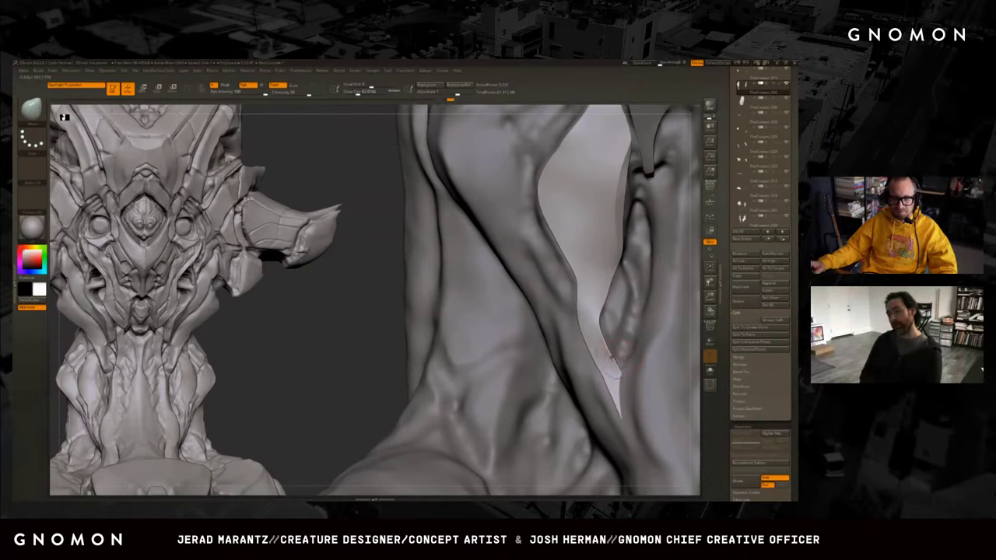
pyautogui.press('s')
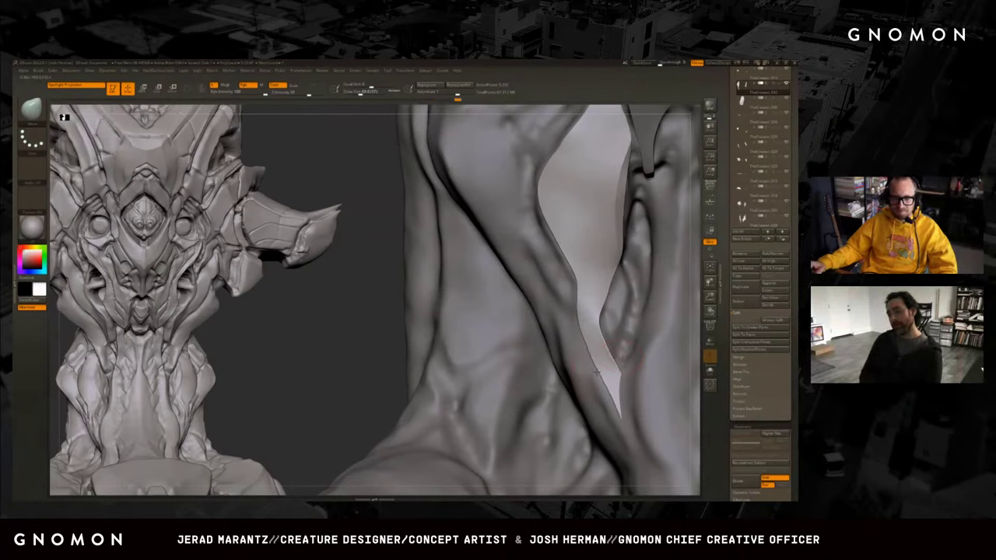
pyautogui.press('s')
pyautogui.moveTo(599, 379); pyautogui.dragTo(614, 378)
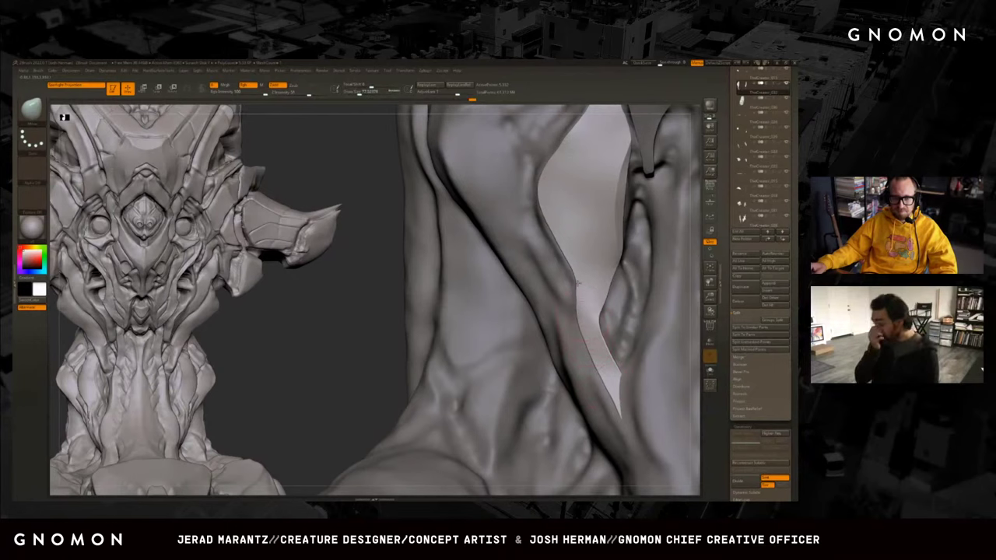
pyautogui.press('s')
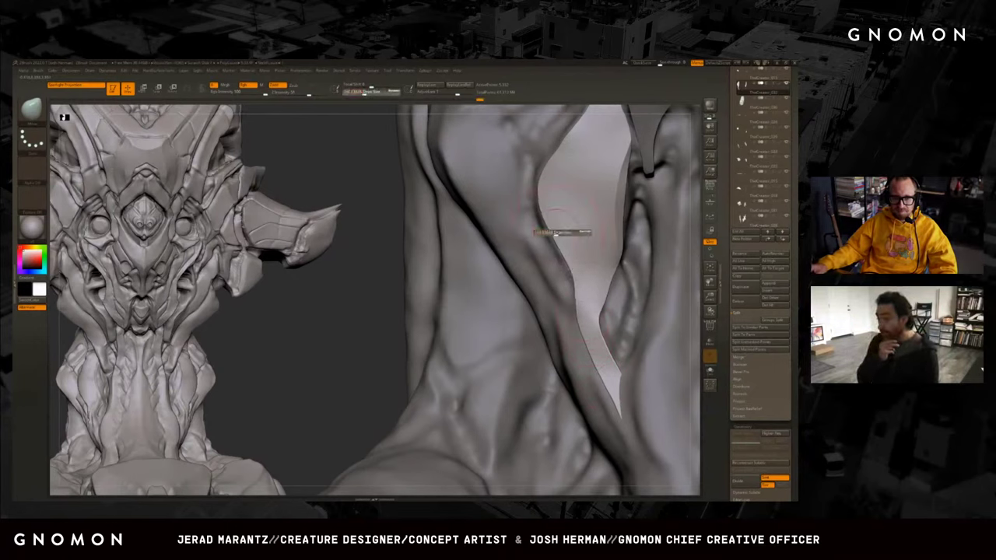
pyautogui.moveTo(560, 222)
pyautogui.mouseDown(button='right')
pyautogui.moveTo(596, 286)
pyautogui.moveTo(589, 265)
pyautogui.mouseUp(button='right')
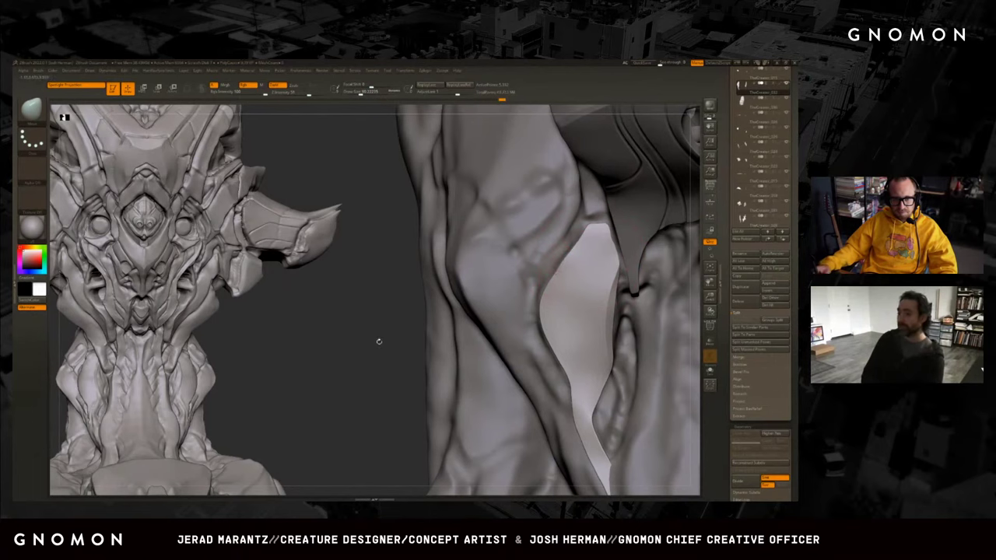
pyautogui.moveTo(378, 340)
pyautogui.mouseDown(button='right')
pyautogui.moveTo(411, 343)
pyautogui.moveTo(586, 257)
pyautogui.mouseUp(button='right')
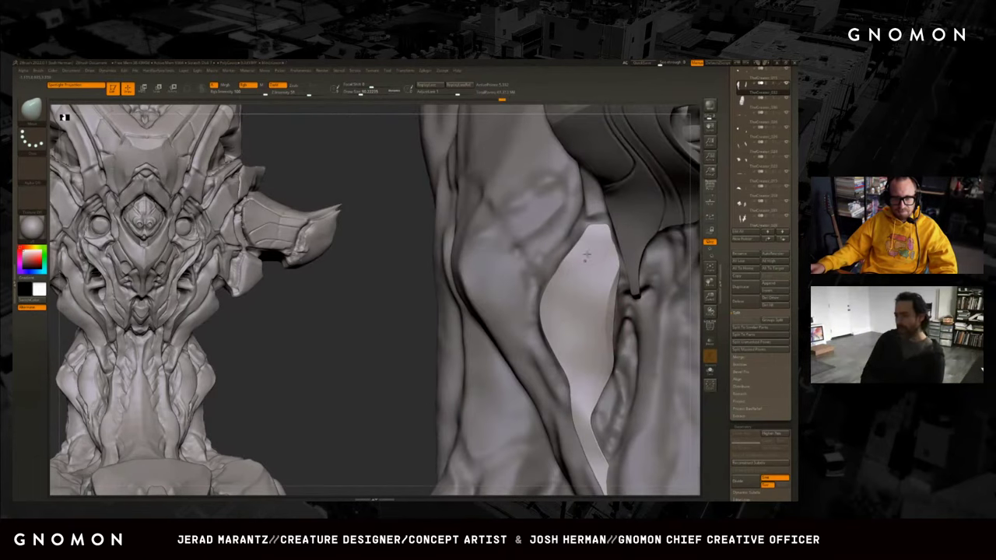
# Reshape the neck plate's blunt upper end into a pointed corner and isolate the plate.
pyautogui.hotkey('shift', 'ctrl', 's')
pyautogui.hotkey('shift', 'ctrl', 's')
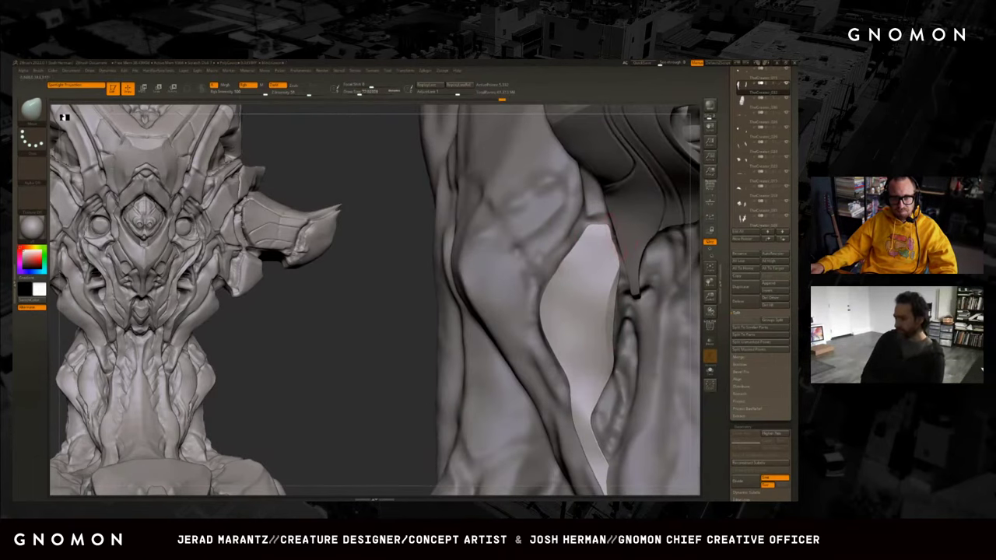
pyautogui.hotkey('shift', 'ctrl', 's')
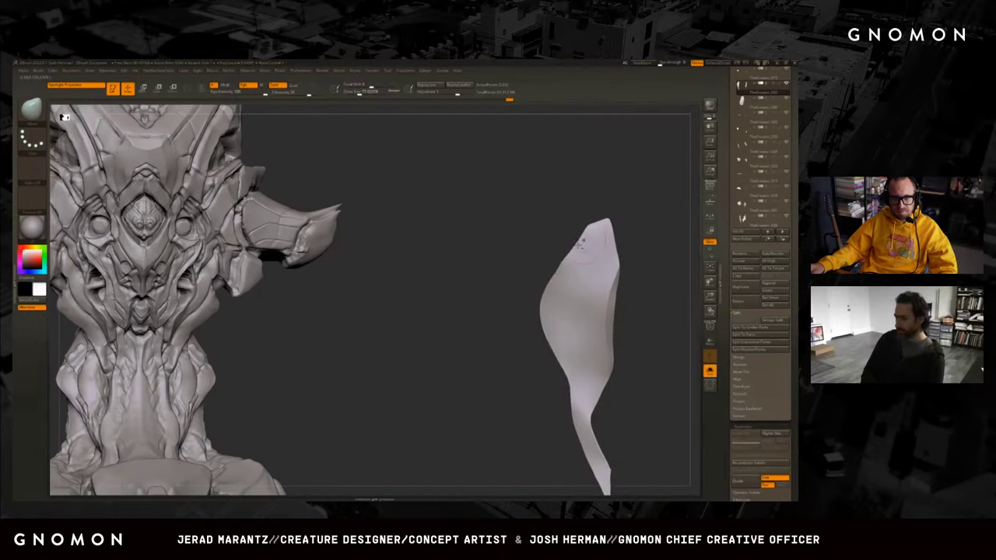
# Check the mirrored neck plates by hiding parts of them and comparing them with the full body.
pyautogui.moveTo(578, 244)
pyautogui.mouseDown(button='right')
pyautogui.moveTo(544, 280)
pyautogui.moveTo(615, 296)
pyautogui.moveTo(666, 233)
pyautogui.mouseUp(button='right')
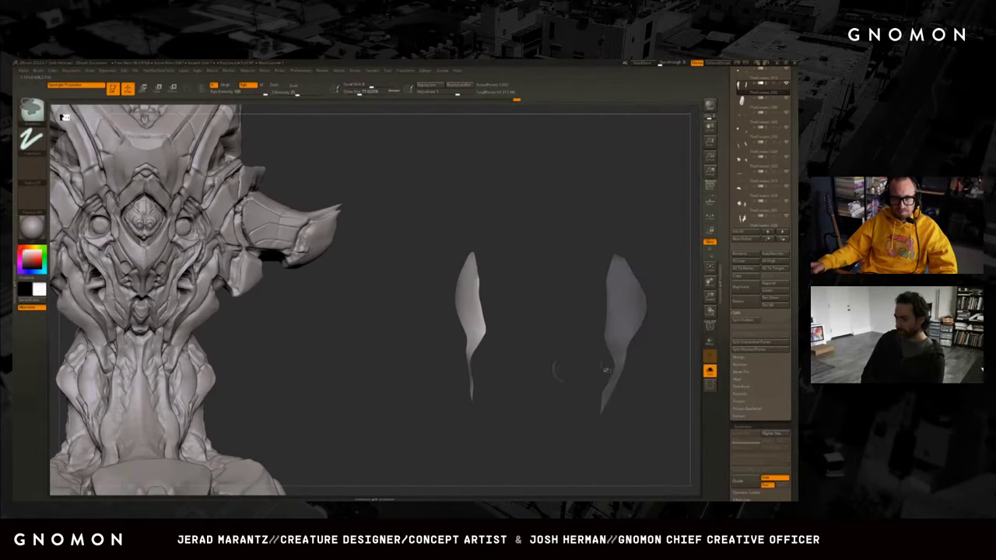
pyautogui.moveTo(665, 371); pyautogui.dragTo(637, 330, button='right')
pyautogui.keyDown('ctrl'); pyautogui.keyDown('shift'); pyautogui.click(669, 297); pyautogui.keyUp('shift'); pyautogui.keyUp('ctrl')
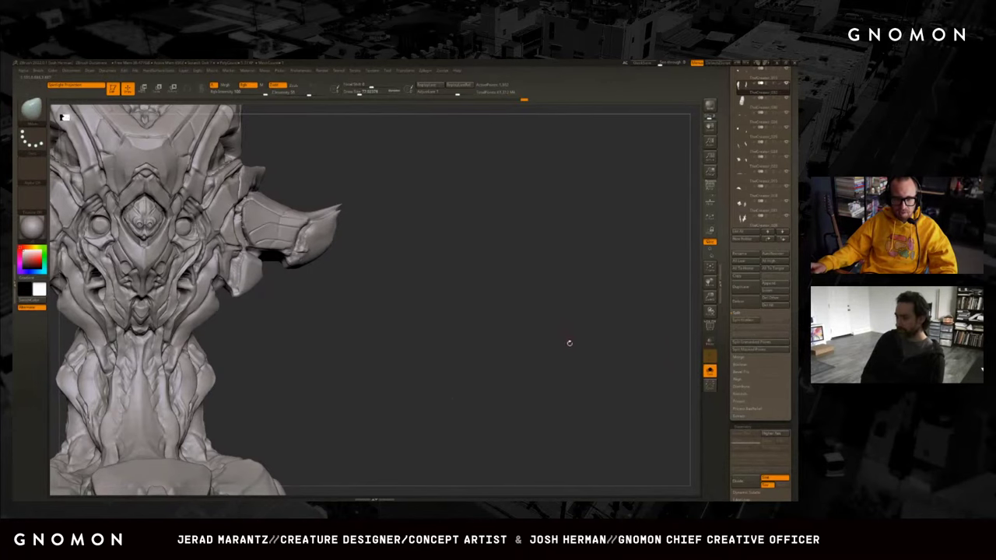
pyautogui.hotkey('shift', 'ctrl', 's')
pyautogui.hotkey('shift', 'ctrl', 's')
pyautogui.hotkey('shift', 'ctrl', 's')
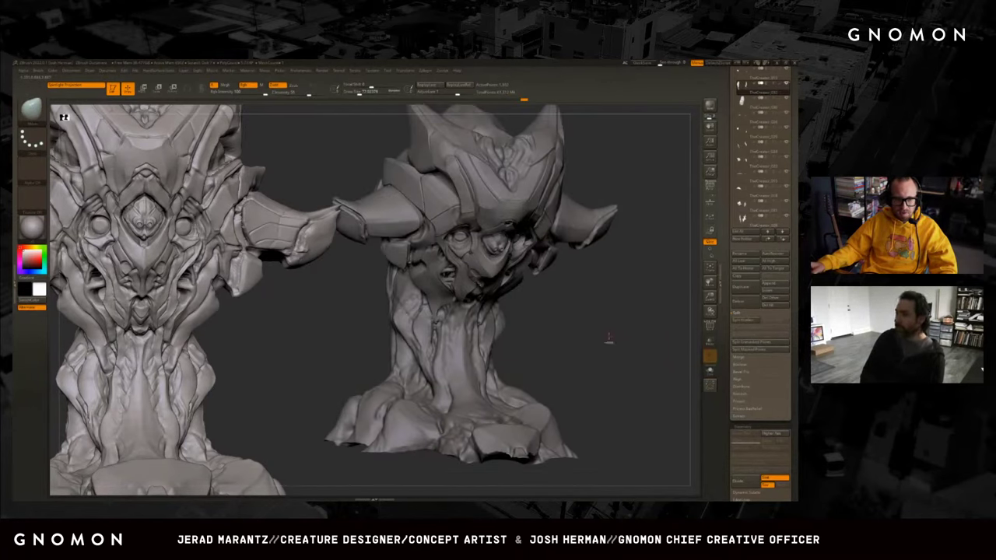
pyautogui.hotkey('shift', 'ctrl', 's')
# Rebuild the thickness of both neck plates and shift them in side view to adjust their depth.
pyautogui.press('space')
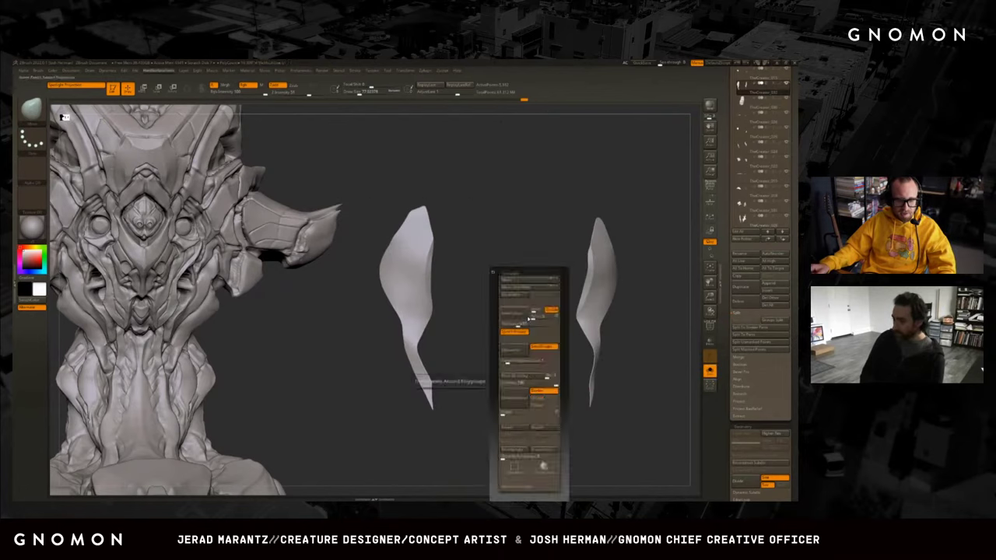
pyautogui.moveTo(575, 305)
pyautogui.mouseDown()
pyautogui.moveTo(586, 304)
pyautogui.moveTo(573, 309)
pyautogui.mouseUp()
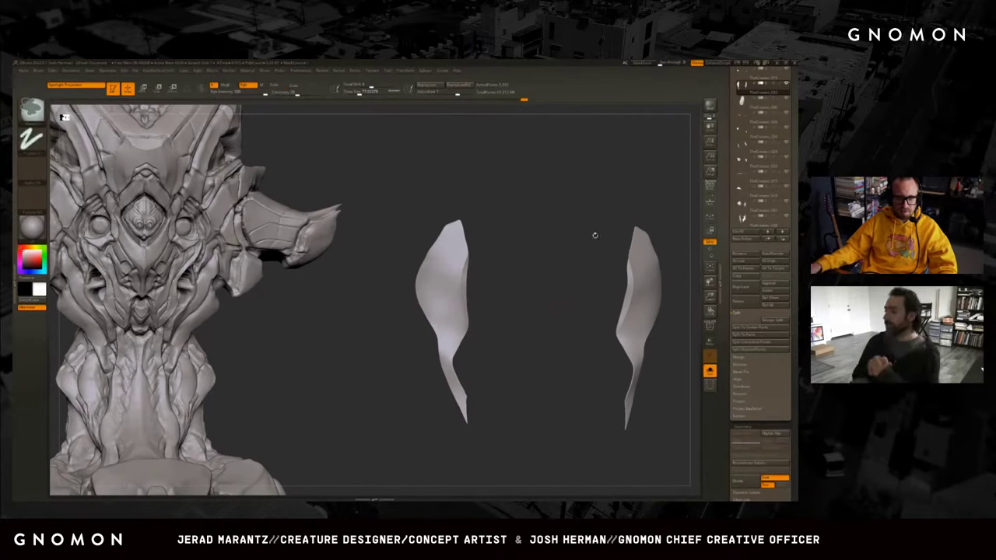
pyautogui.moveTo(511, 287); pyautogui.dragTo(607, 340)
pyautogui.press('w')
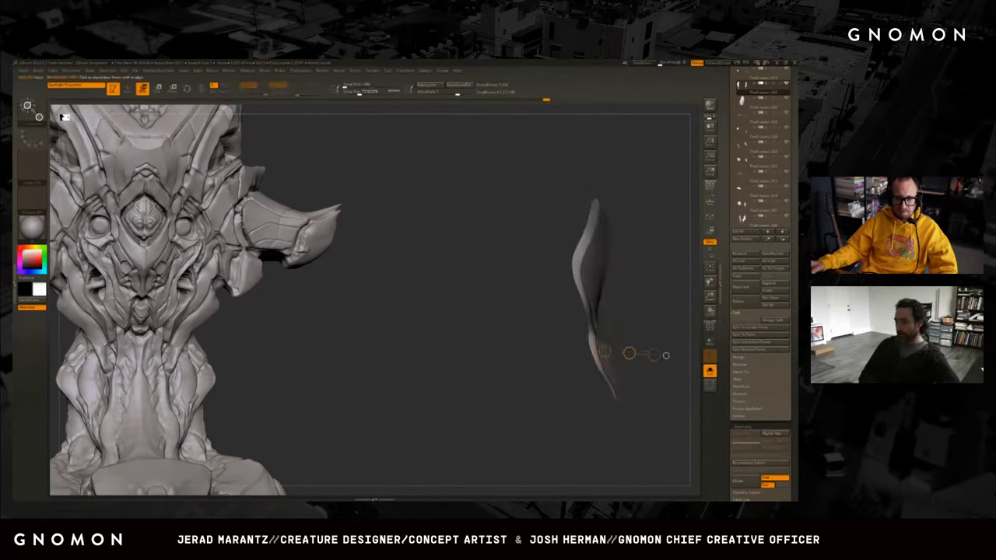
pyautogui.moveTo(628, 353); pyautogui.dragTo(477, 311)
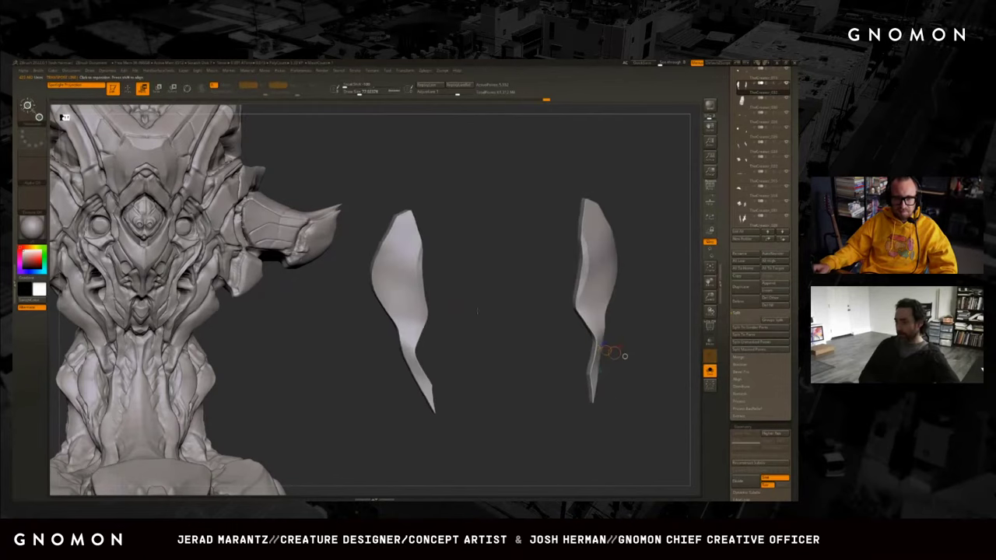
# Bring back the full body and nudge the neck plate's upper edge against the adjacent neck form, smoothing the result.
pyautogui.click(710, 370)
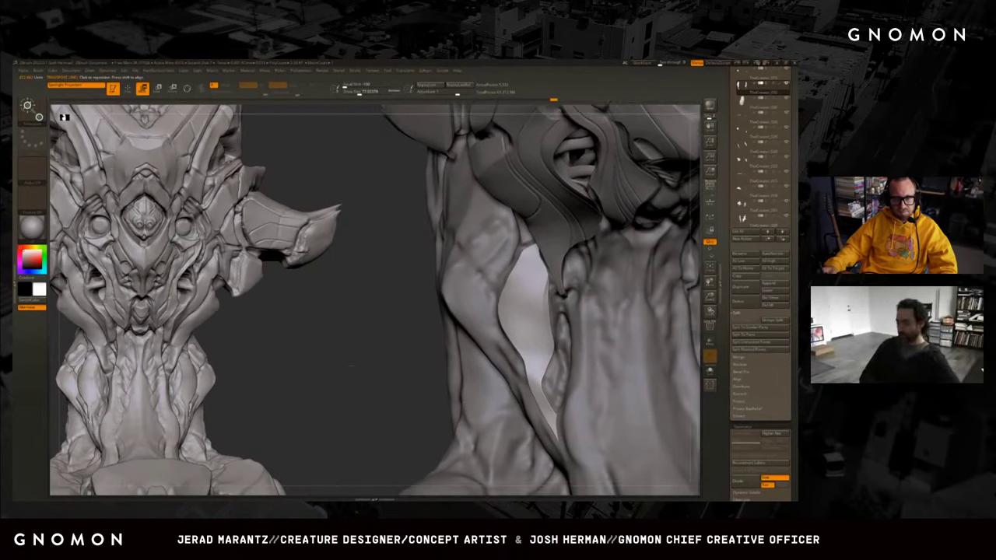
pyautogui.press('q')
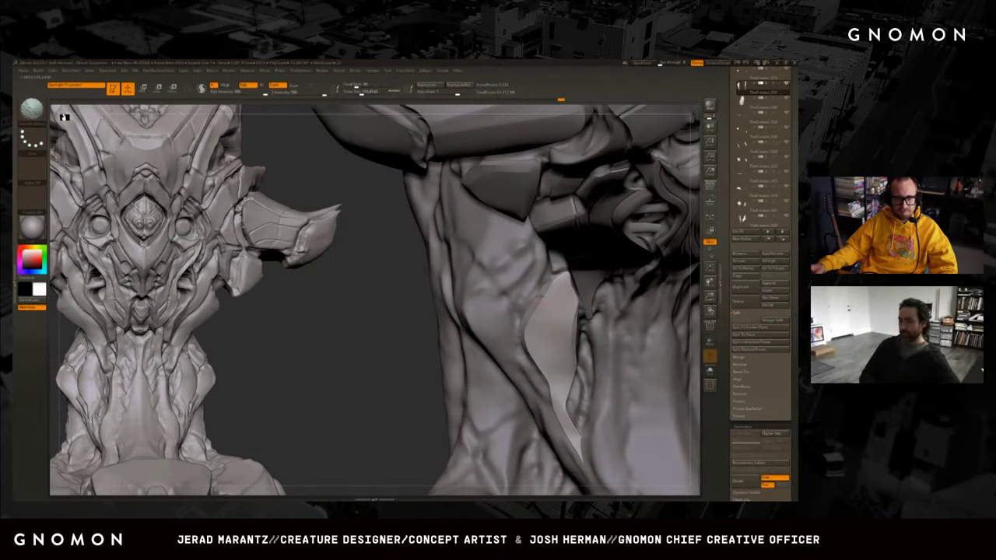
pyautogui.press('b')
pyautogui.press('c')
pyautogui.press('b')
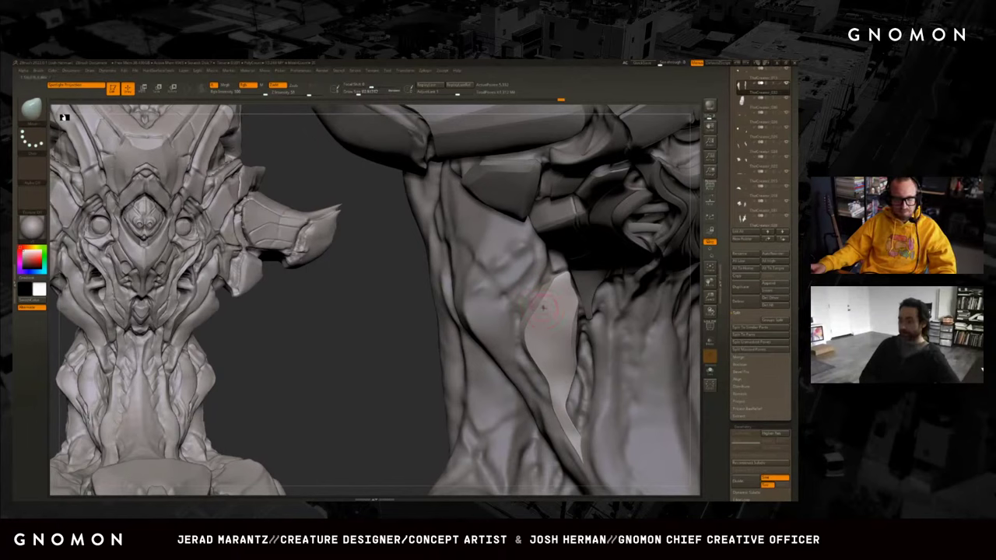
pyautogui.press('b')
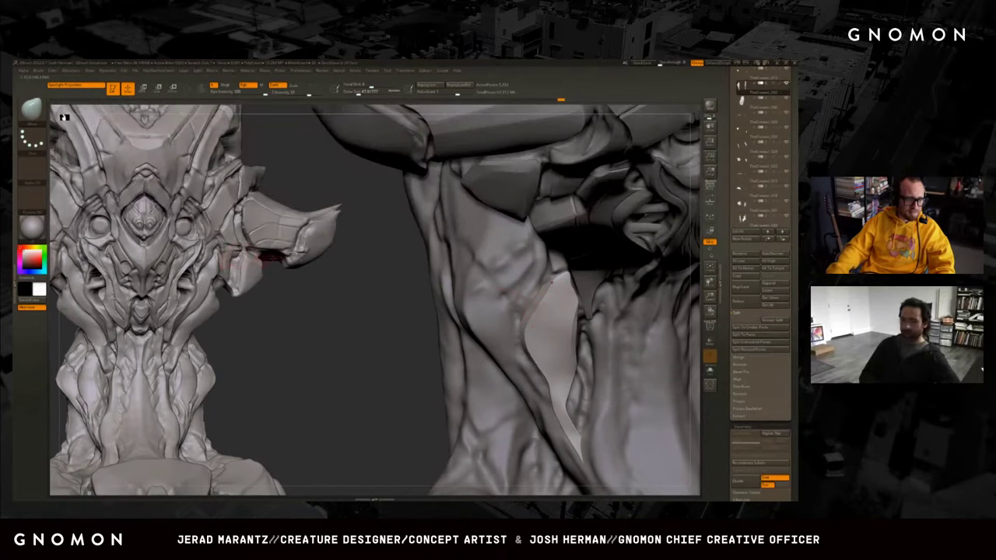
pyautogui.press('b')
pyautogui.click(506, 279)
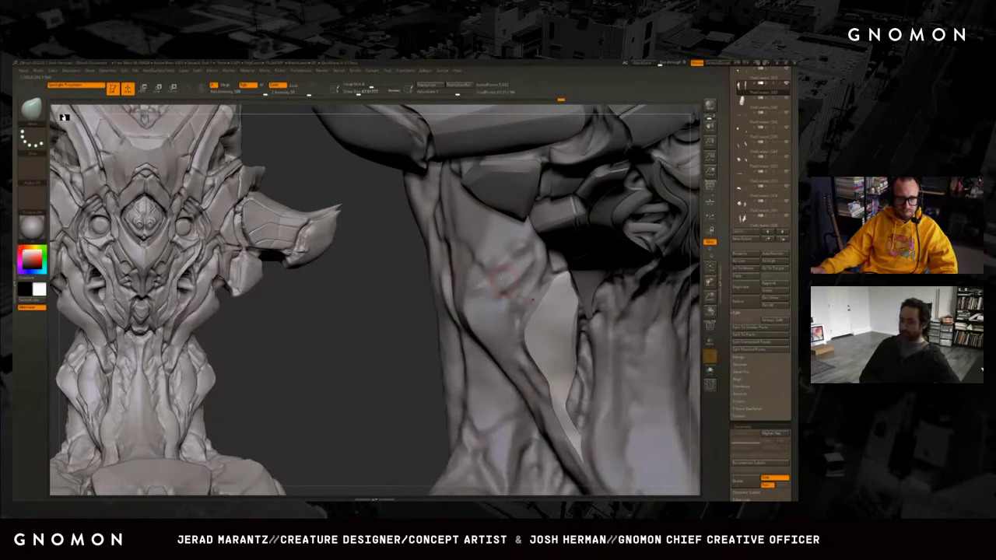
pyautogui.press('b')
pyautogui.click(500, 286)
pyautogui.press('b')
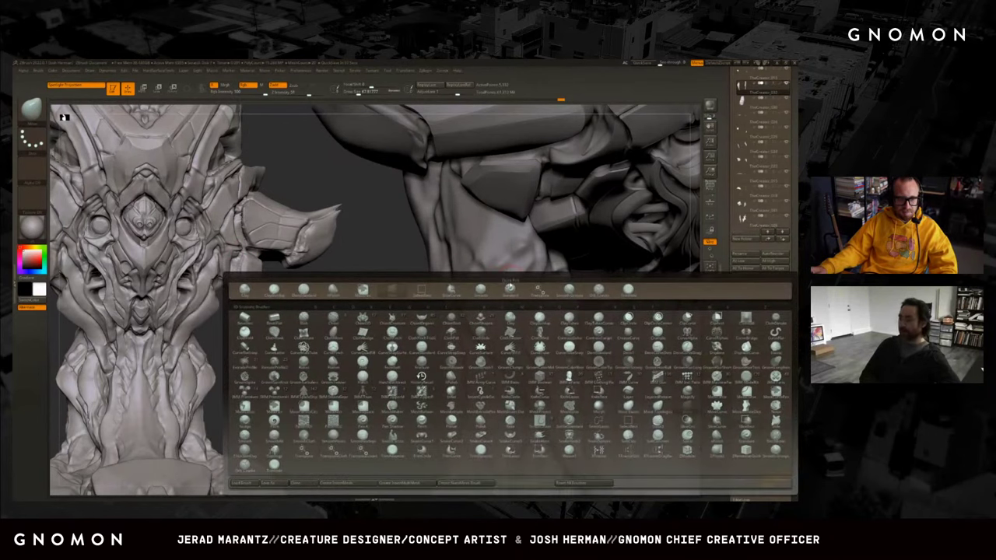
pyautogui.click(509, 290)
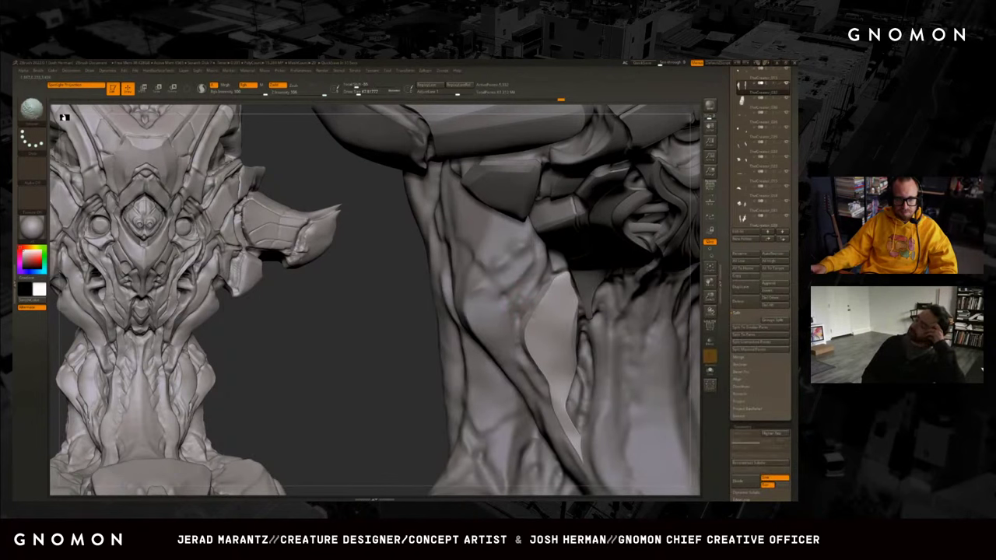
pyautogui.moveTo(544, 299); pyautogui.dragTo(544, 312)
pyautogui.press('shift')
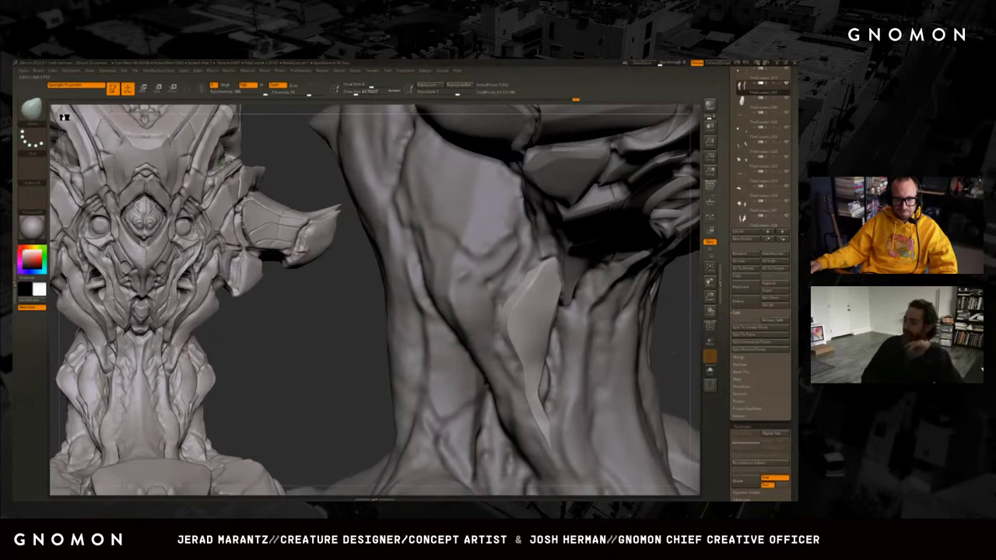
# Isolate one neck plate, smooth its upper rim from the side, and show the surrounding body again.
pyautogui.keyDown('ctrl'); pyautogui.keyDown('shift'); pyautogui.click(574, 385); pyautogui.keyUp('shift'); pyautogui.keyUp('ctrl')
pyautogui.keyDown('shift'); pyautogui.moveTo(574, 385); pyautogui.dragTo(579, 379); pyautogui.keyUp('shift')
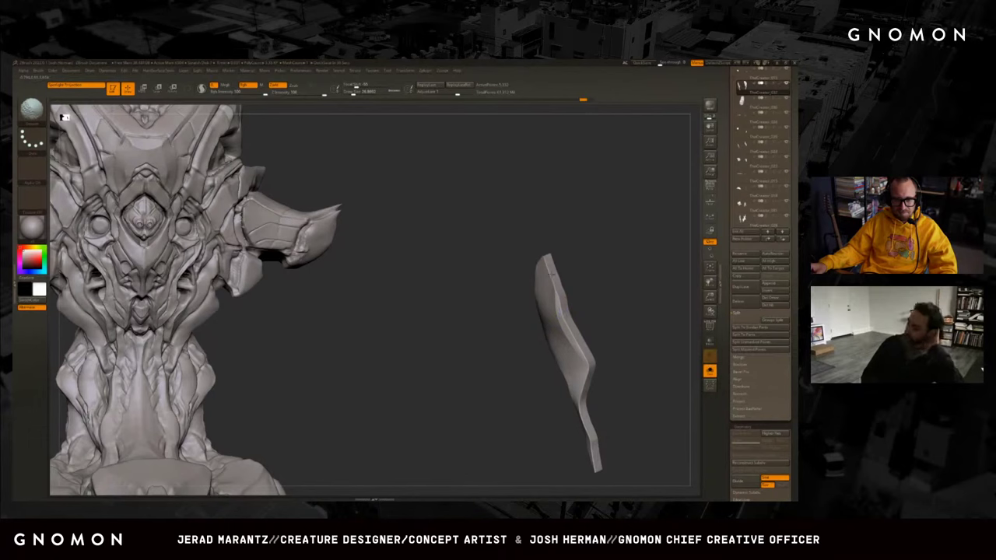
pyautogui.moveTo(575, 327); pyautogui.dragTo(596, 273)
pyautogui.keyDown('ctrl'); pyautogui.keyDown('shift'); pyautogui.click(595, 273); pyautogui.keyUp('shift'); pyautogui.keyUp('ctrl')
pyautogui.moveTo(444, 385); pyautogui.dragTo(551, 288)
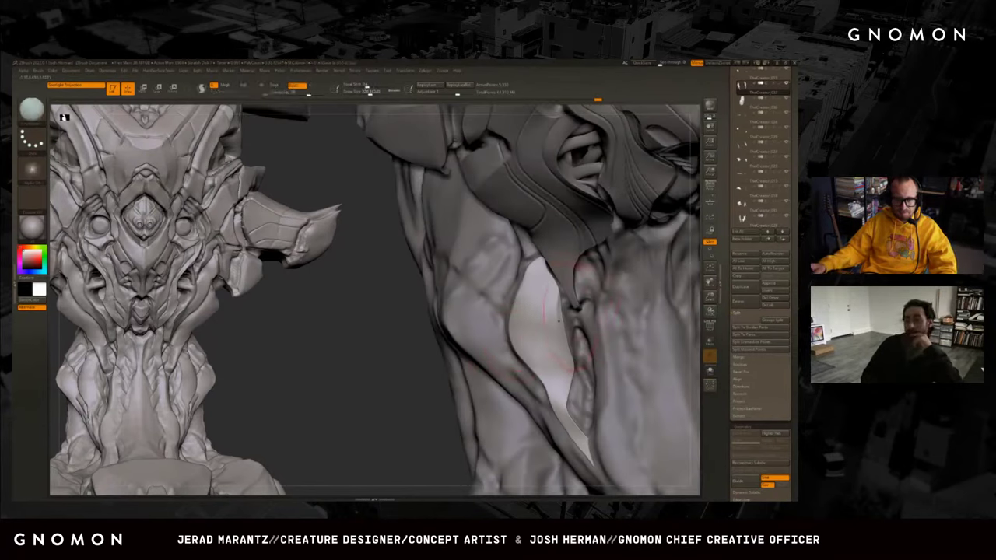
# Toggle the plate's smooth subdivision preview and adjust its upper inner edge beside the front neck form.
pyautogui.press('d')
pyautogui.hotkey('shift', 'd')
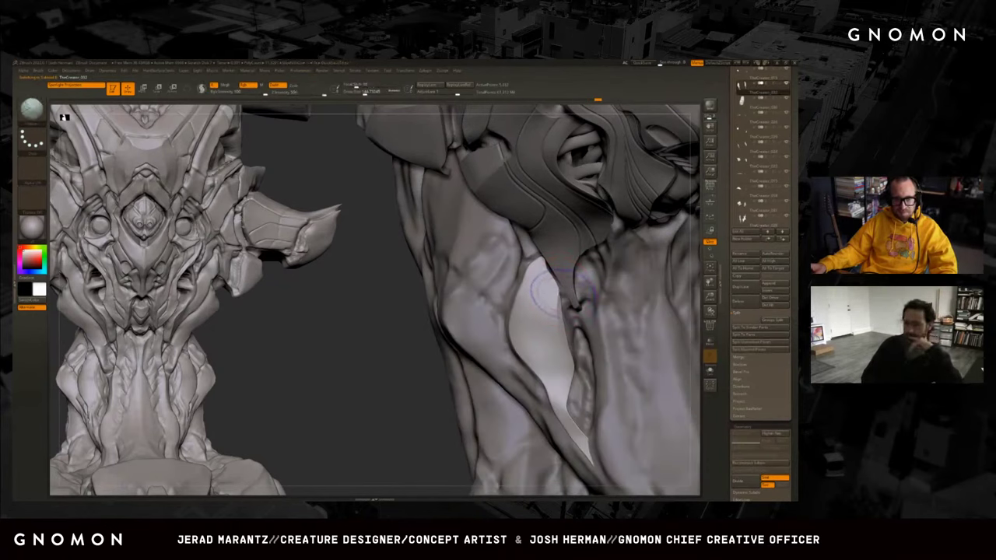
pyautogui.moveTo(431, 381); pyautogui.dragTo(364, 388)
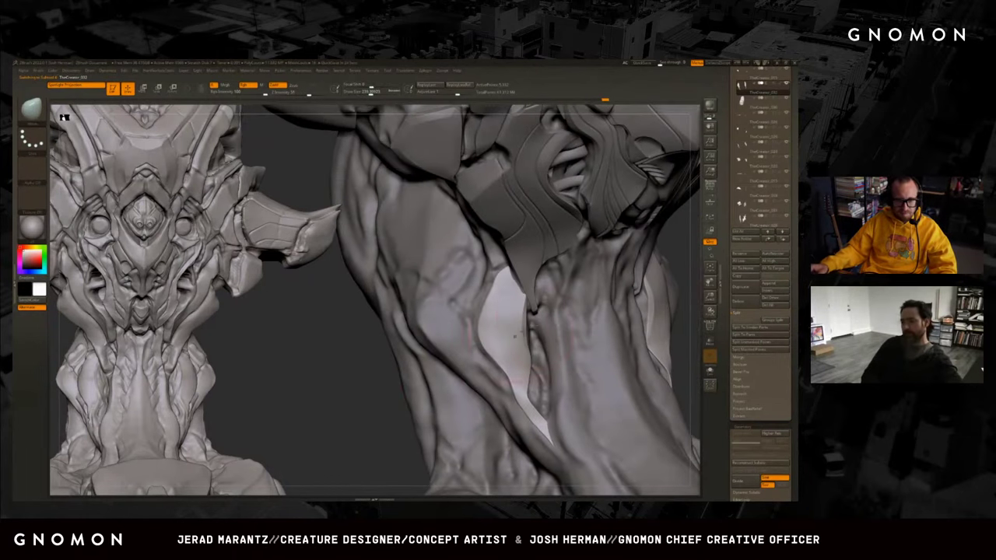
pyautogui.moveTo(533, 323); pyautogui.dragTo(516, 285)
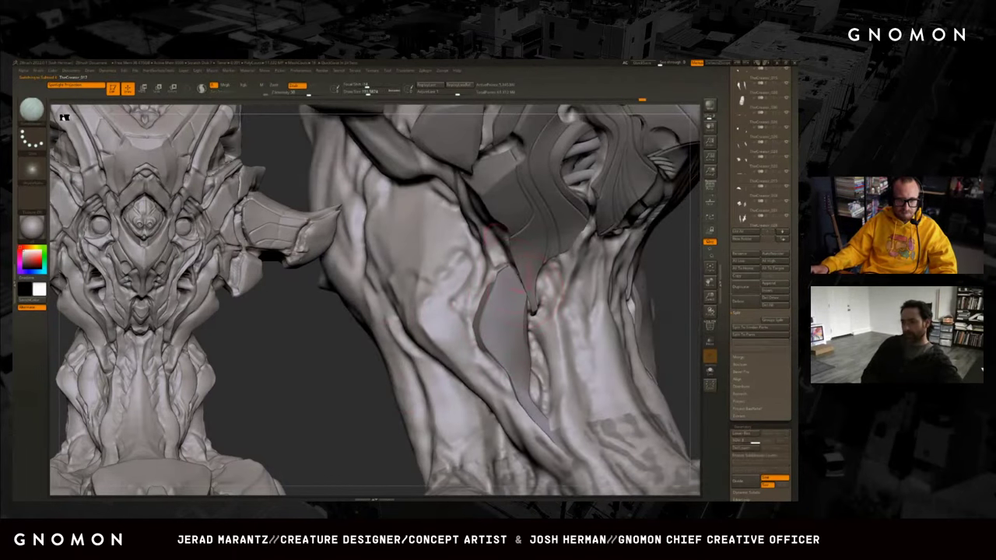
# Build up the neck mesh around the plate's upper tip with the ClayBuildup brush and compare it from the front.
pyautogui.moveTo(371, 383); pyautogui.dragTo(503, 256)
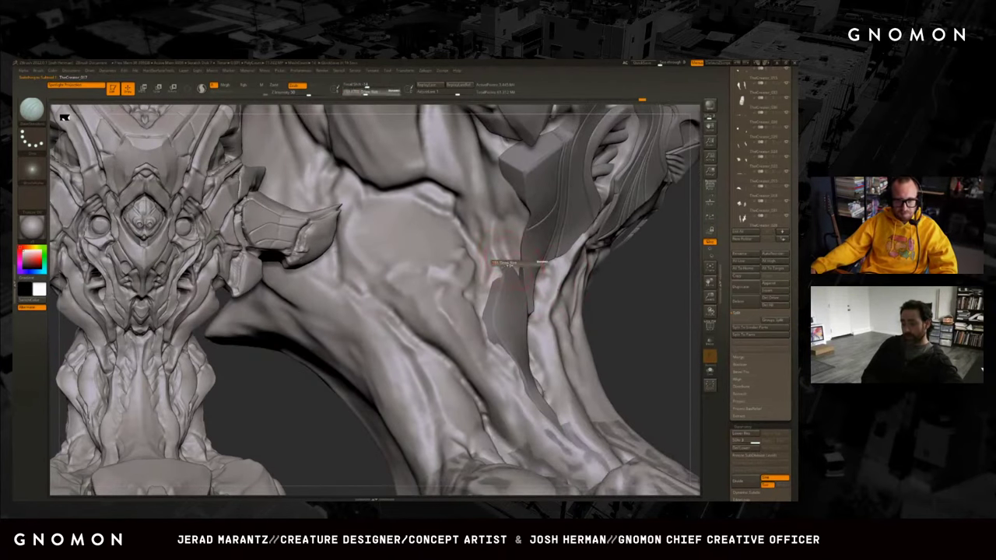
pyautogui.press('b')
pyautogui.press('c')
pyautogui.press('b')
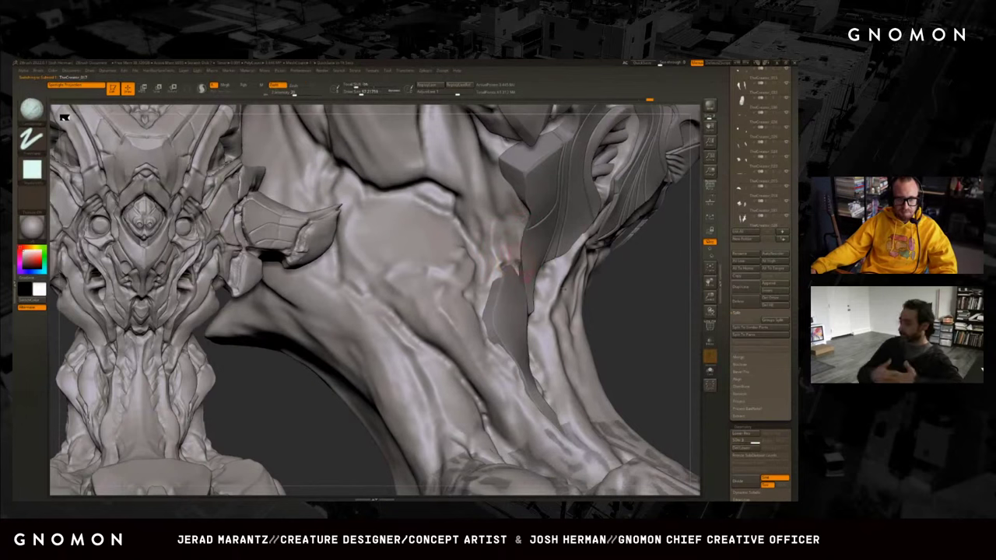
pyautogui.press('b')
pyautogui.press('s')
pyautogui.press('t')
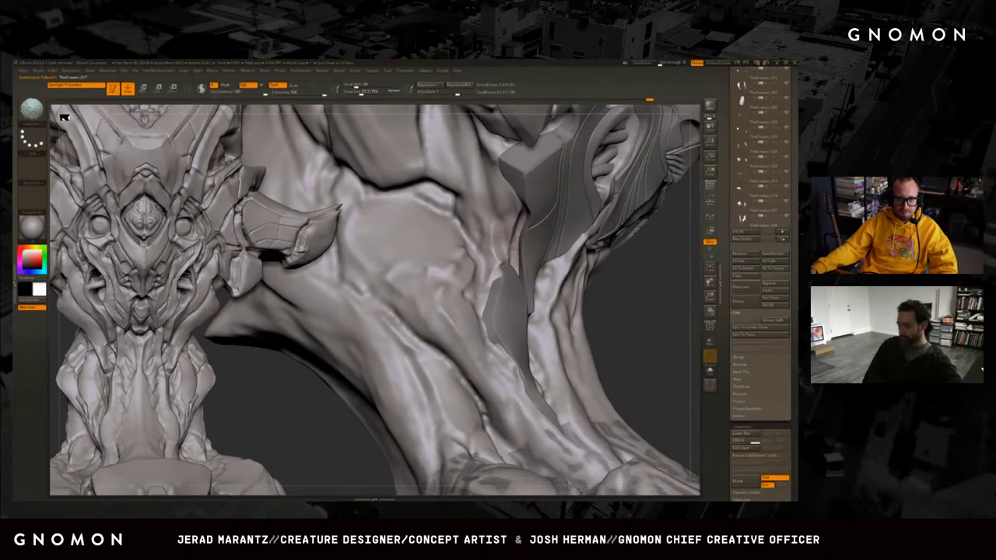
pyautogui.press('b')
pyautogui.press('c')
pyautogui.press('b')
pyautogui.moveTo(627, 305)
pyautogui.mouseDown()
pyautogui.moveTo(641, 302)
pyautogui.moveTo(570, 330)
pyautogui.mouseUp()
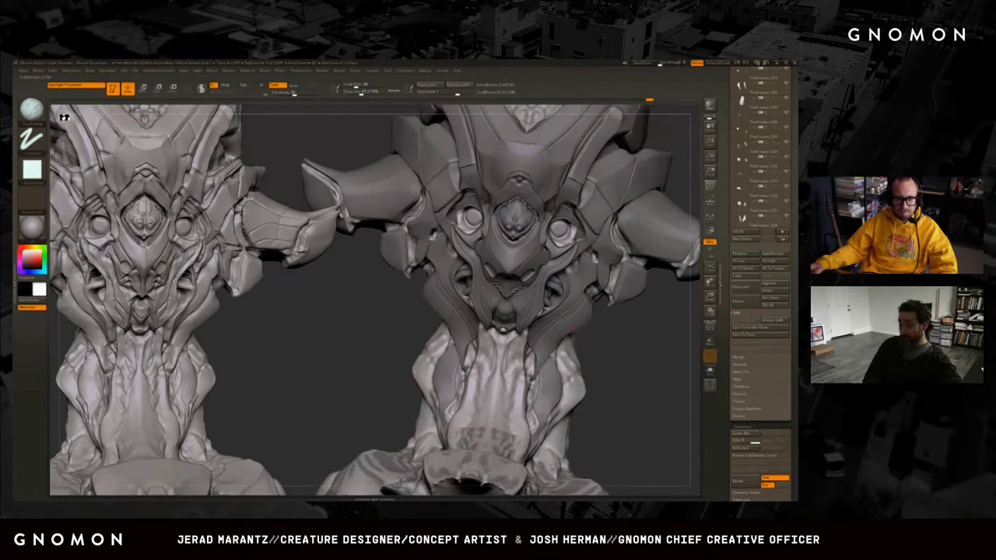
# Undo the last edit, then isolate and frame the horned mask piece.
pyautogui.moveTo(634, 340); pyautogui.dragTo(697, 336)
pyautogui.hotkey('ctrl', 'z')
pyautogui.keyDown('ctrl'); pyautogui.keyDown('shift'); pyautogui.click(697, 336); pyautogui.keyUp('shift'); pyautogui.keyUp('ctrl')
pyautogui.press('f')
pyautogui.moveTo(627, 378); pyautogui.dragTo(602, 358)
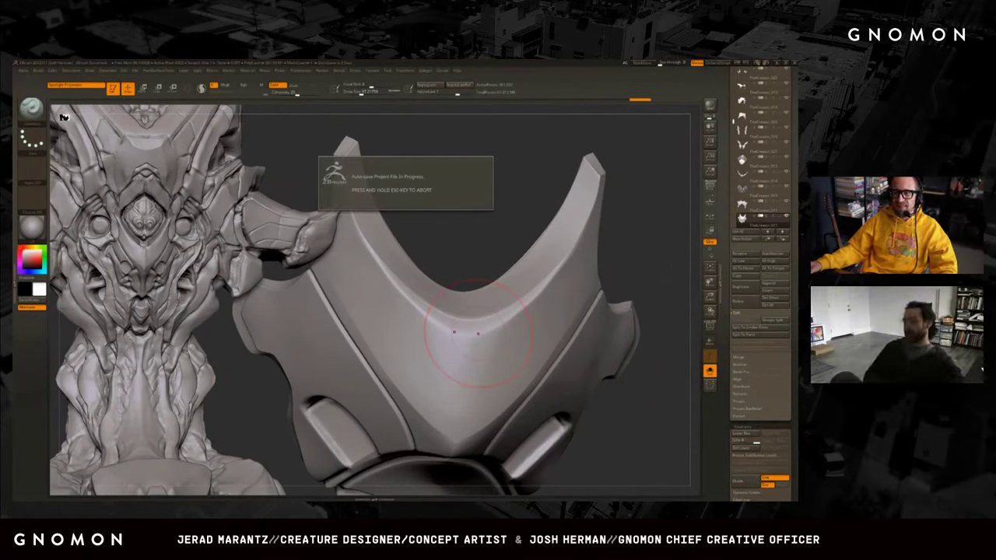
# Sculpt a raised vertical ridge down the centre of the mask's V-shaped plate and smooth its sides.
pyautogui.moveTo(662, 259); pyautogui.dragTo(671, 232)
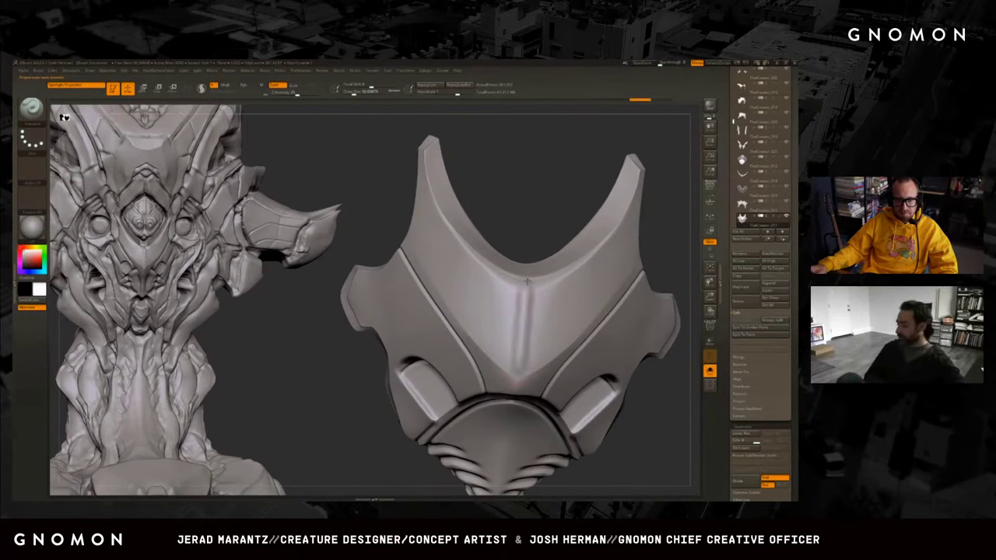
pyautogui.moveTo(548, 198); pyautogui.dragTo(519, 354)
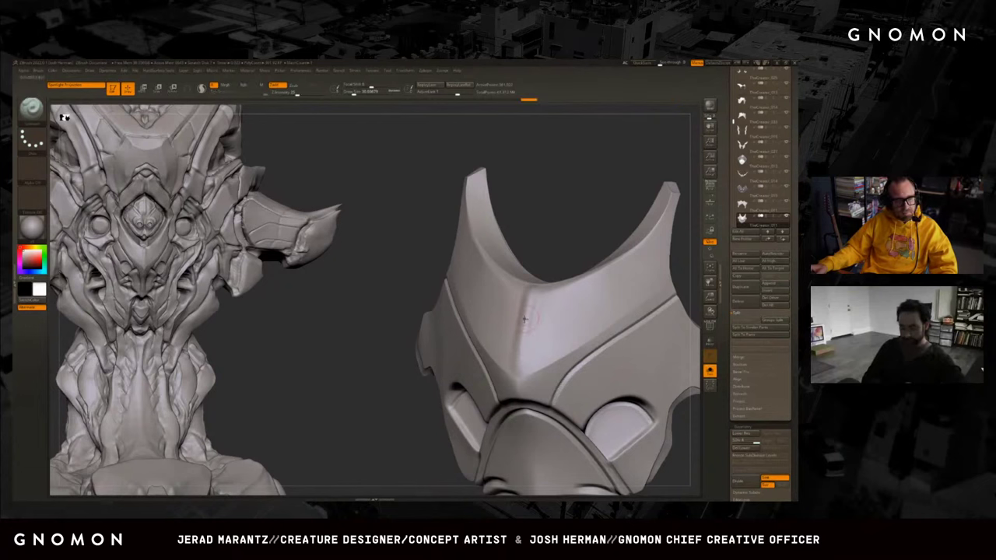
pyautogui.press('b')
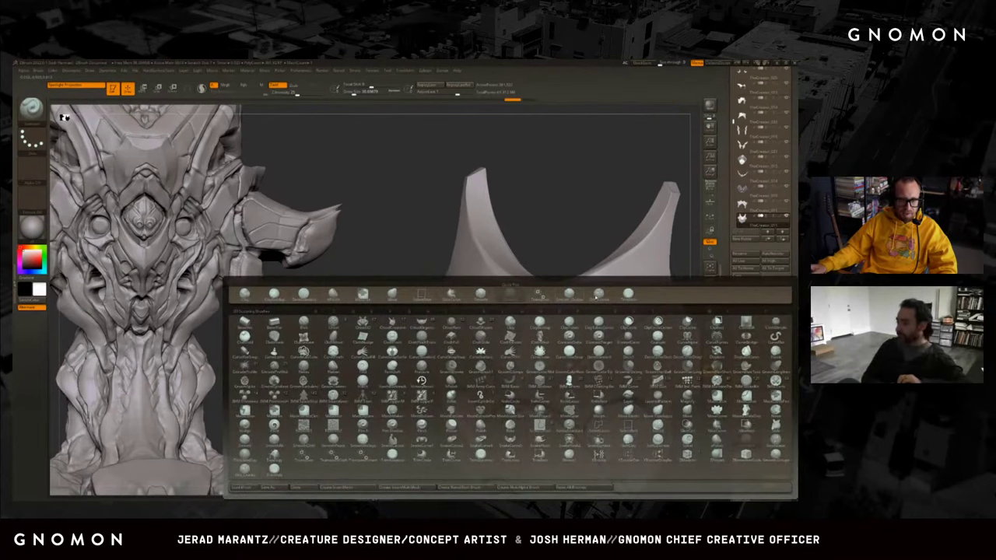
pyautogui.click(597, 294)
pyautogui.press('shift')
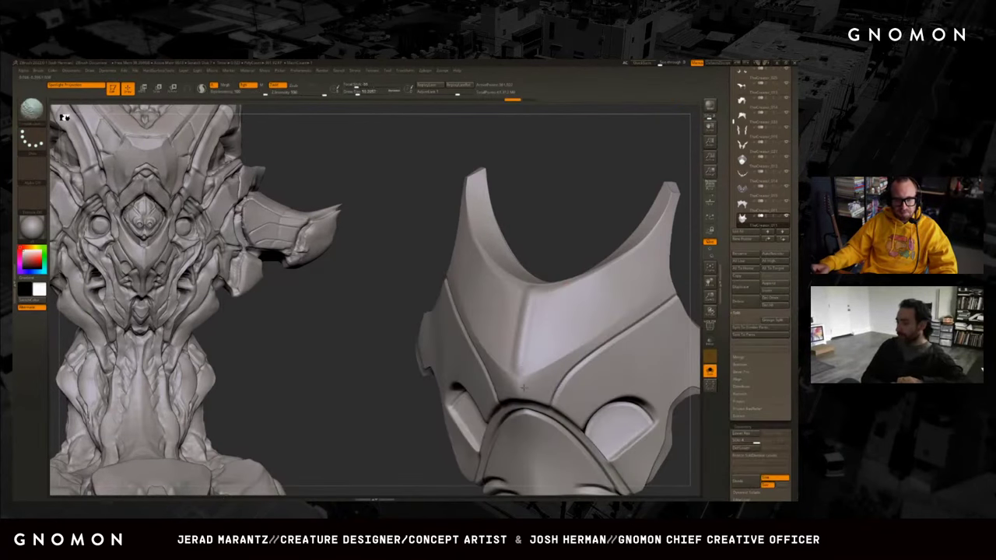
pyautogui.press('shift')
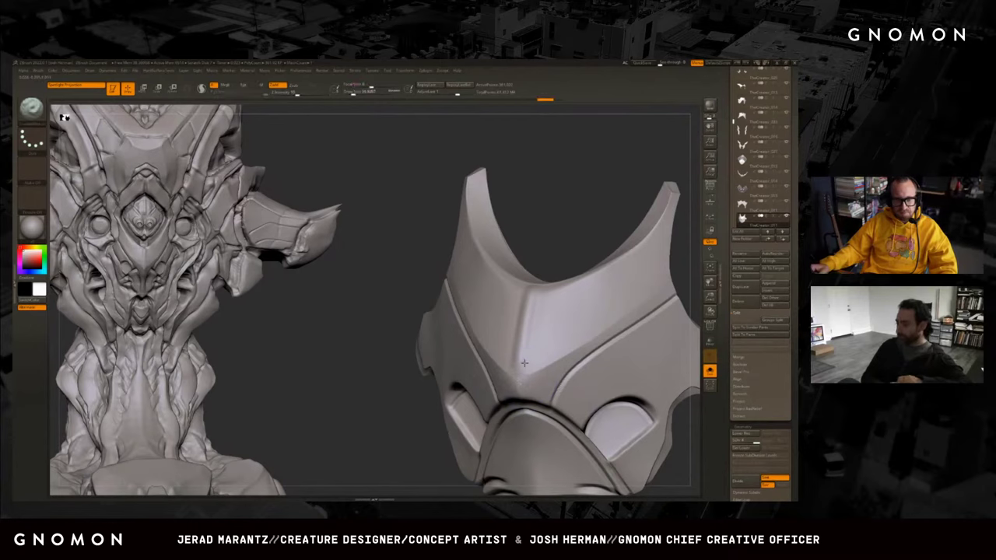
pyautogui.press('shift')
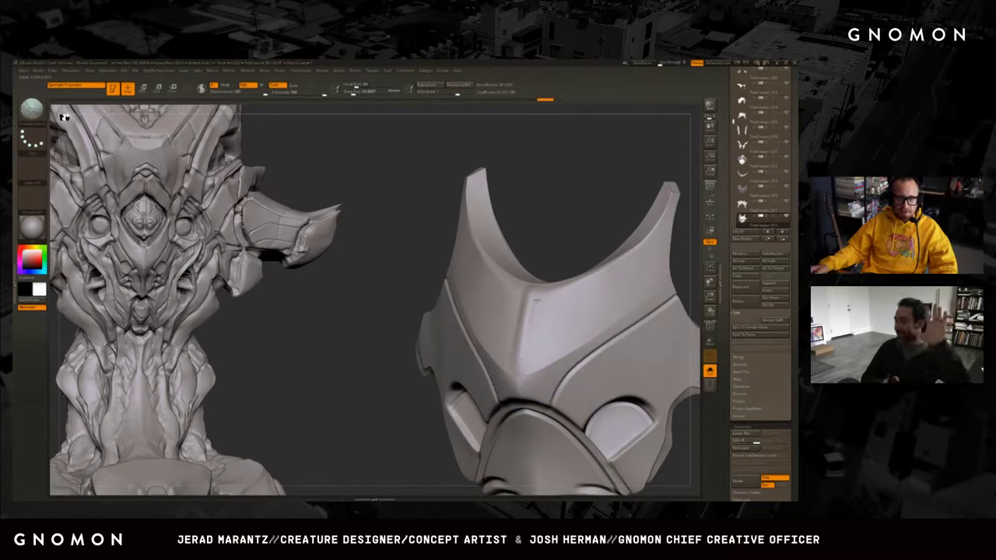
# Smooth the upper end of the central ridge where it meets the mask's curved rim.
pyautogui.moveTo(535, 300)
pyautogui.mouseDown(button='right')
pyautogui.moveTo(568, 214)
pyautogui.moveTo(611, 223)
pyautogui.moveTo(528, 287)
pyautogui.mouseUp(button='right')
pyautogui.press('shift')
pyautogui.press('shift')
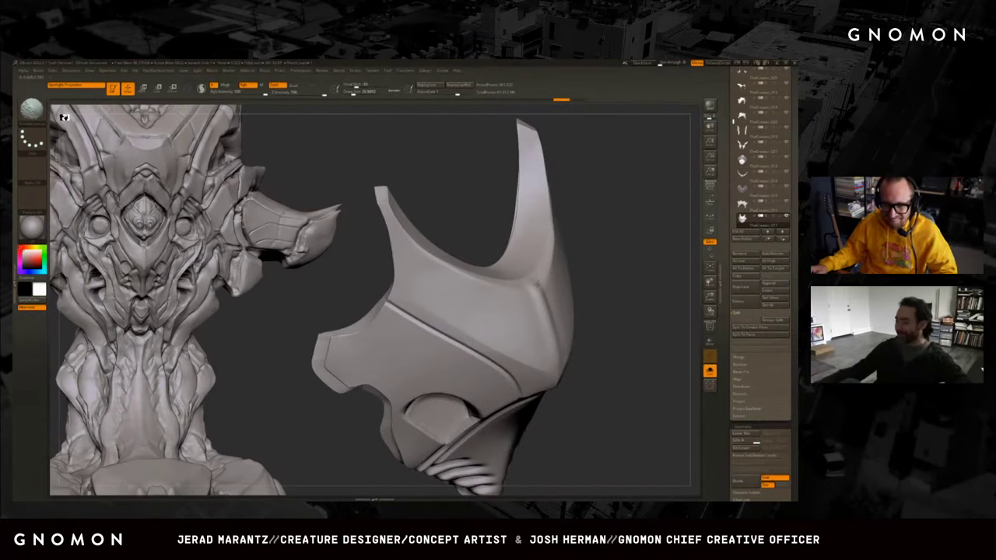
pyautogui.press('shift')
# Change brushes and flatten the planes on both sides of the ridge's upper end, blending them into the rim.
pyautogui.press('b')
pyautogui.click(526, 284)
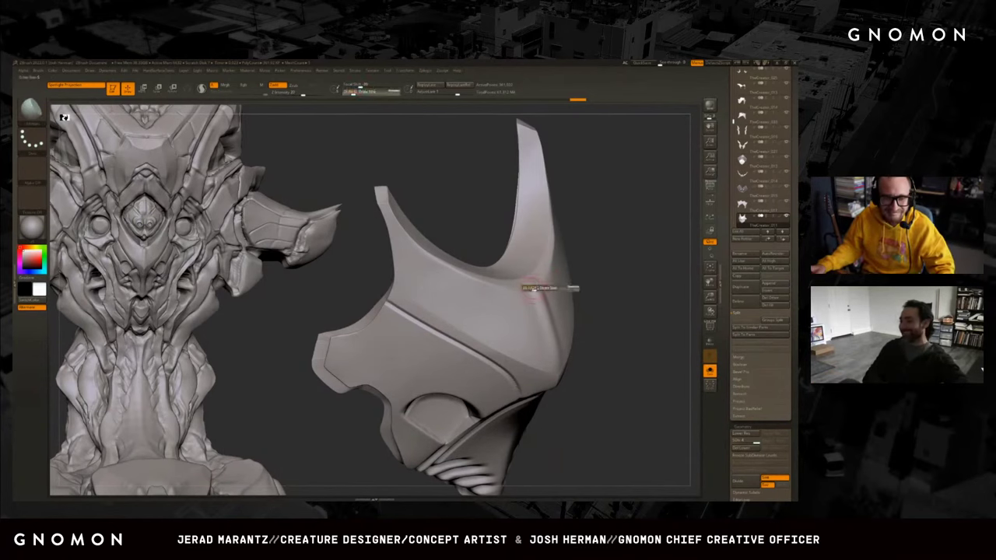
pyautogui.moveTo(526, 284); pyautogui.dragTo(533, 282, button='right')
pyautogui.moveTo(647, 188); pyautogui.dragTo(519, 296, button='right')
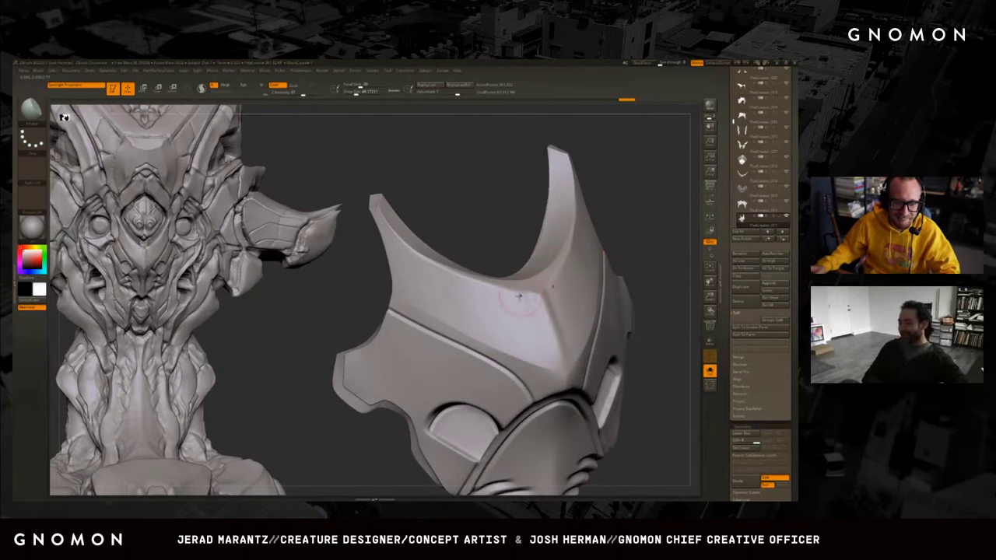
pyautogui.moveTo(604, 253); pyautogui.dragTo(544, 277, button='right')
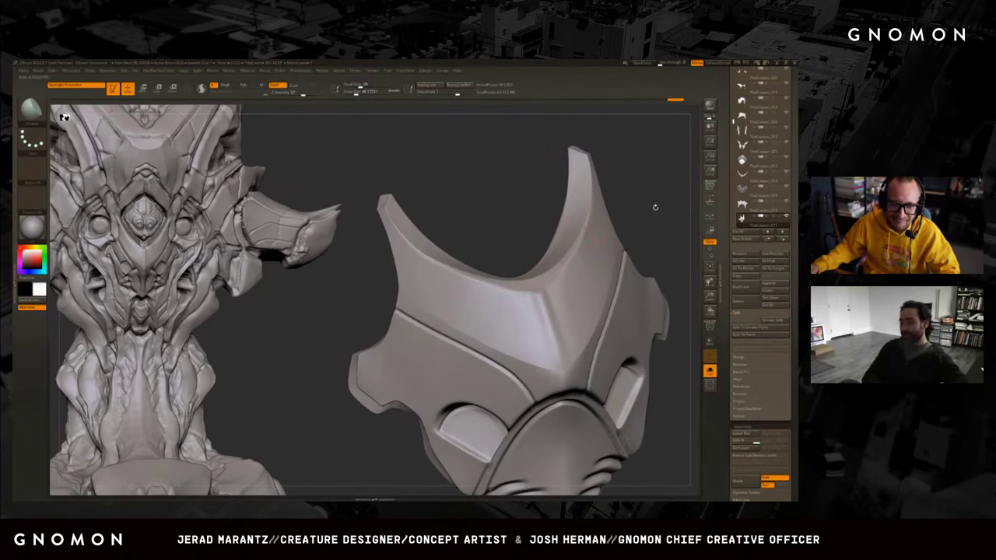
pyautogui.moveTo(655, 207); pyautogui.dragTo(557, 284, button='right')
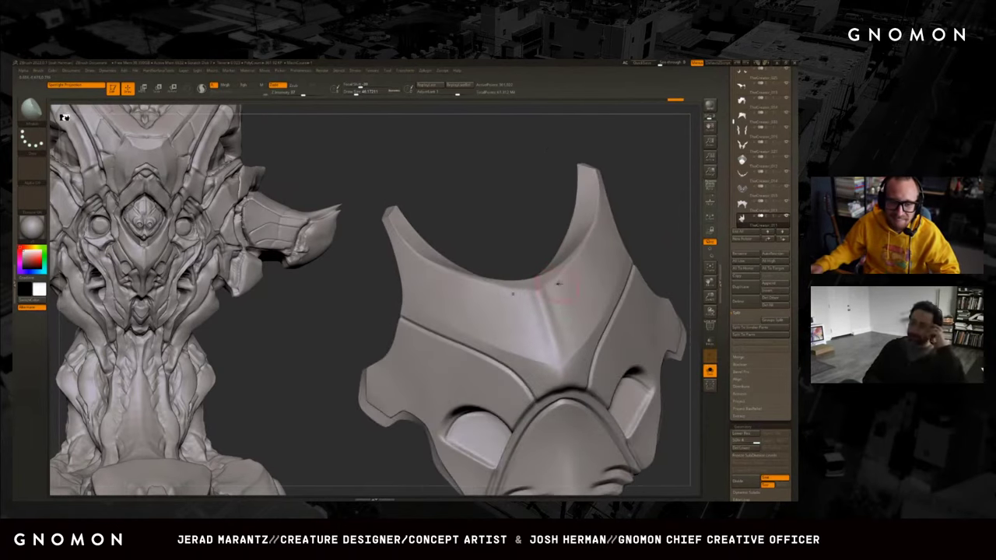
pyautogui.moveTo(633, 228); pyautogui.dragTo(535, 271, button='right')
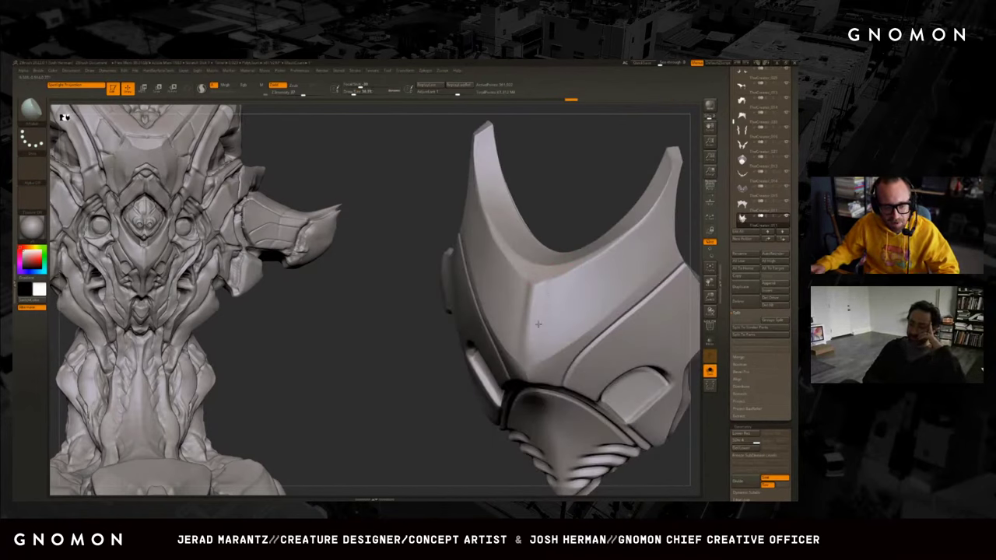
# Refine the planes along the central ridge down to the V-shaped plate's lower point and smooth the transition.
pyautogui.moveTo(440, 416); pyautogui.dragTo(534, 337, button='right')
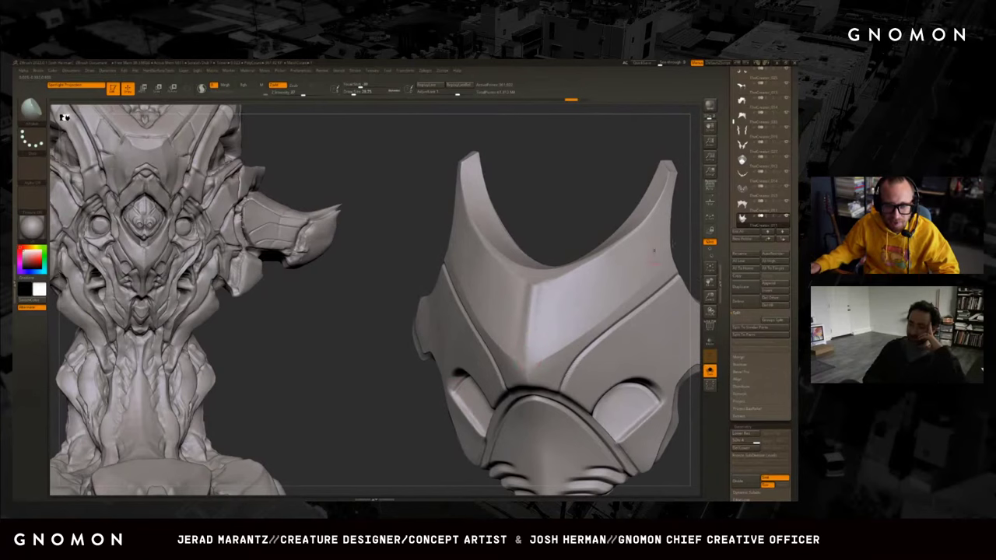
pyautogui.keyDown('ctrl'); pyautogui.moveTo(653, 250); pyautogui.dragTo(660, 226, button='right'); pyautogui.keyUp('ctrl')
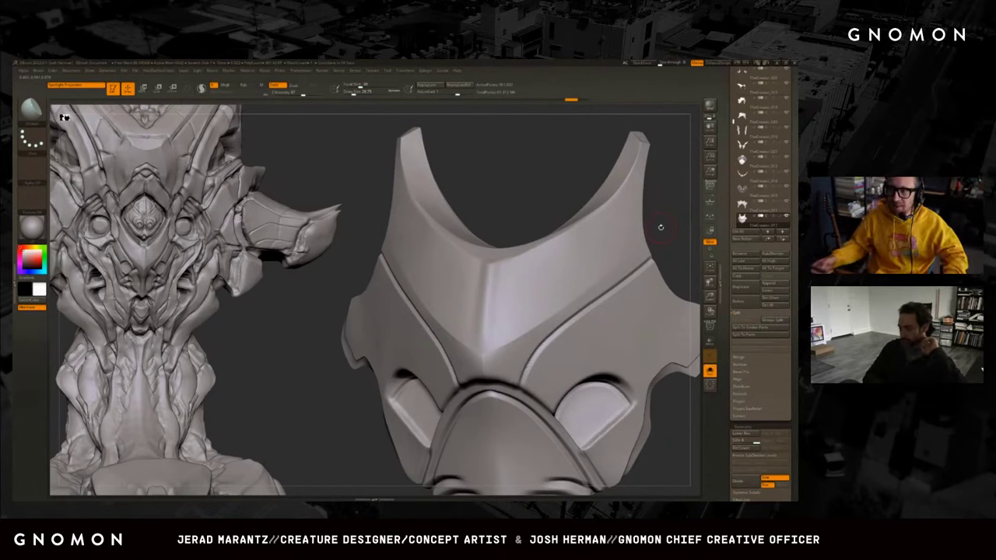
pyautogui.moveTo(684, 237); pyautogui.dragTo(630, 226, button='right')
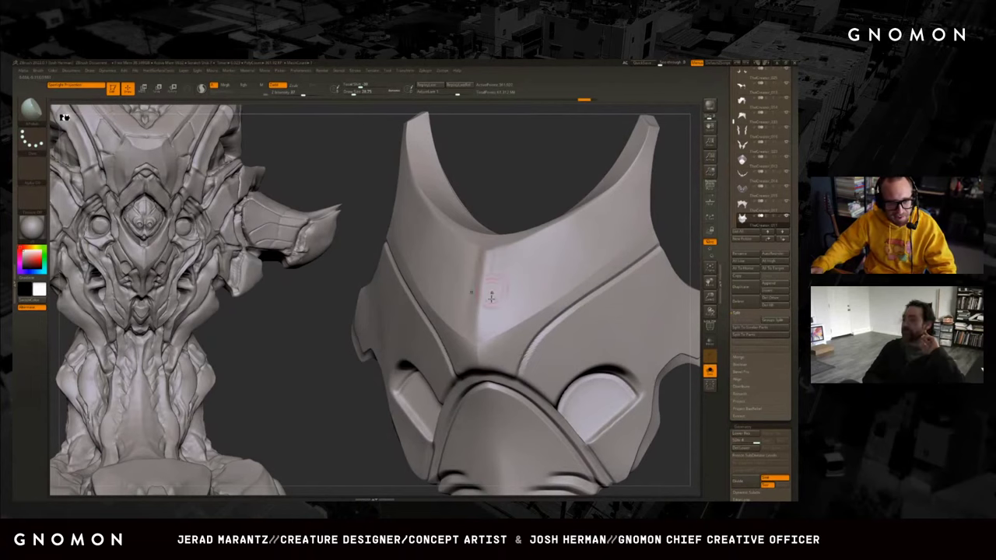
pyautogui.moveTo(491, 297); pyautogui.dragTo(462, 274, button='right')
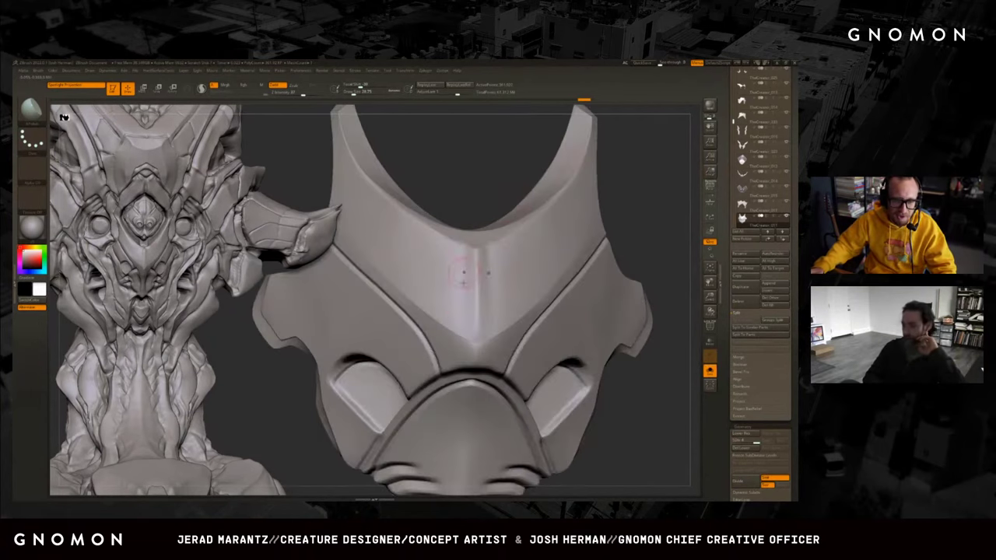
pyautogui.press('shift')
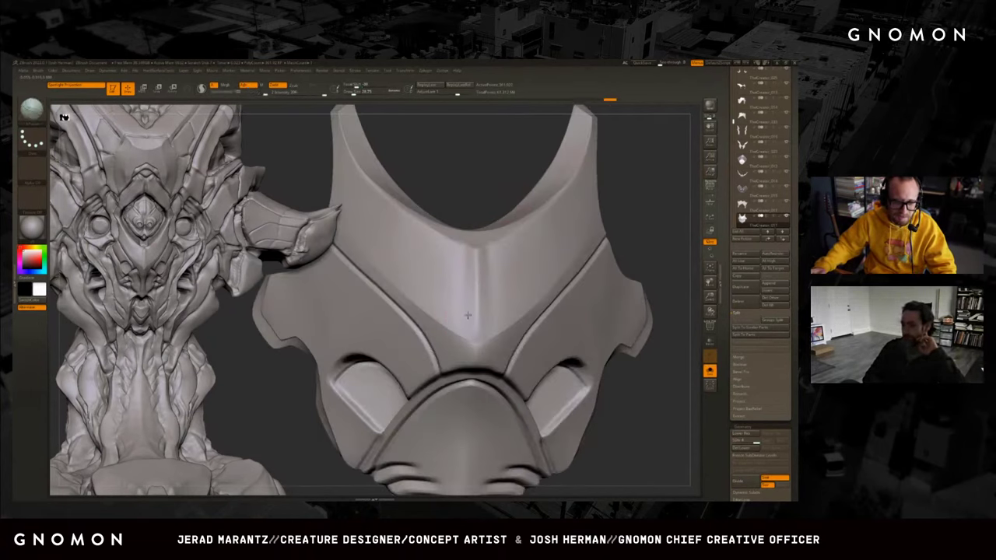
# Undo the last stroke and polish the rim surface above the upper end of the mask's central ridge.
pyautogui.hotkey('ctrl', 'z')
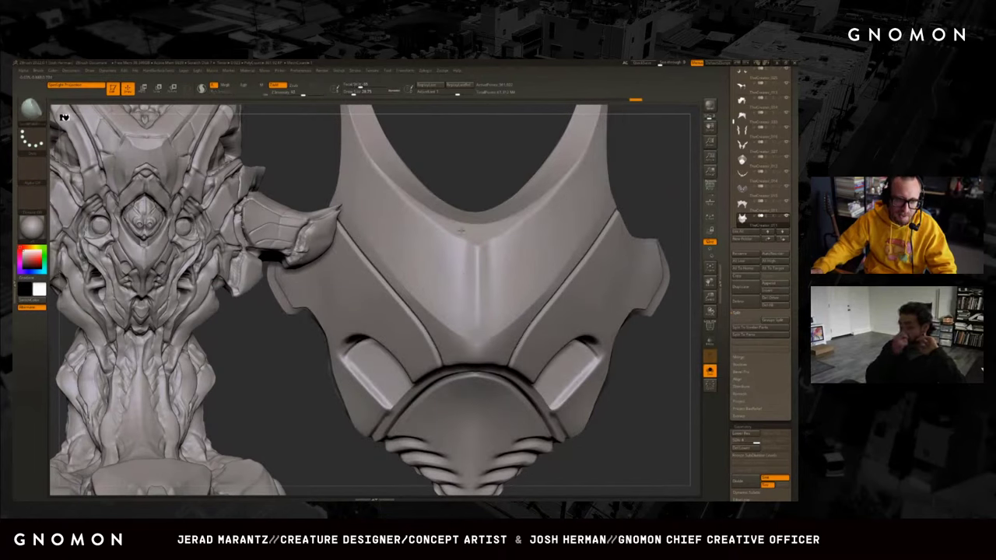
pyautogui.moveTo(483, 195); pyautogui.dragTo(502, 213, button='right')
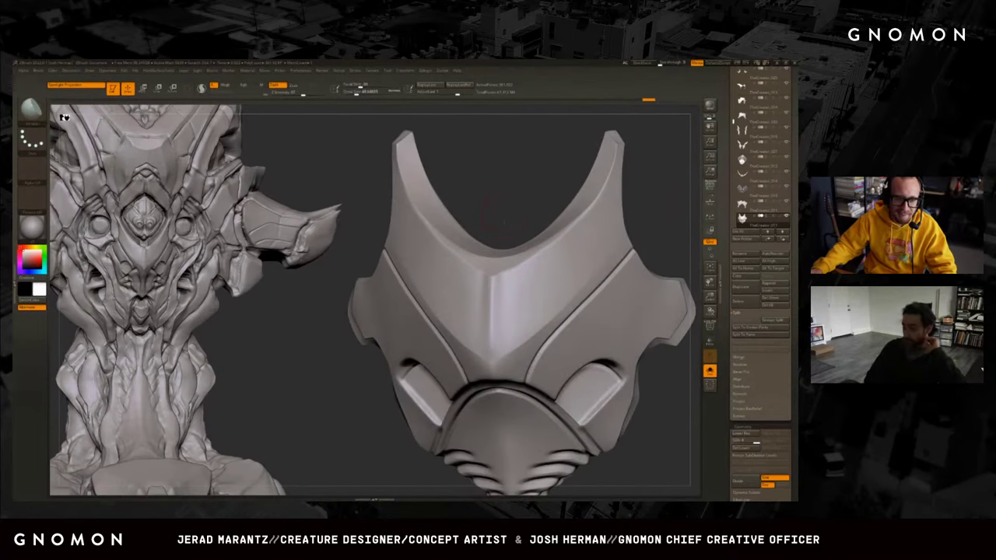
pyautogui.moveTo(513, 285); pyautogui.dragTo(510, 313, button='right')
pyautogui.moveTo(504, 201); pyautogui.dragTo(493, 271, button='right')
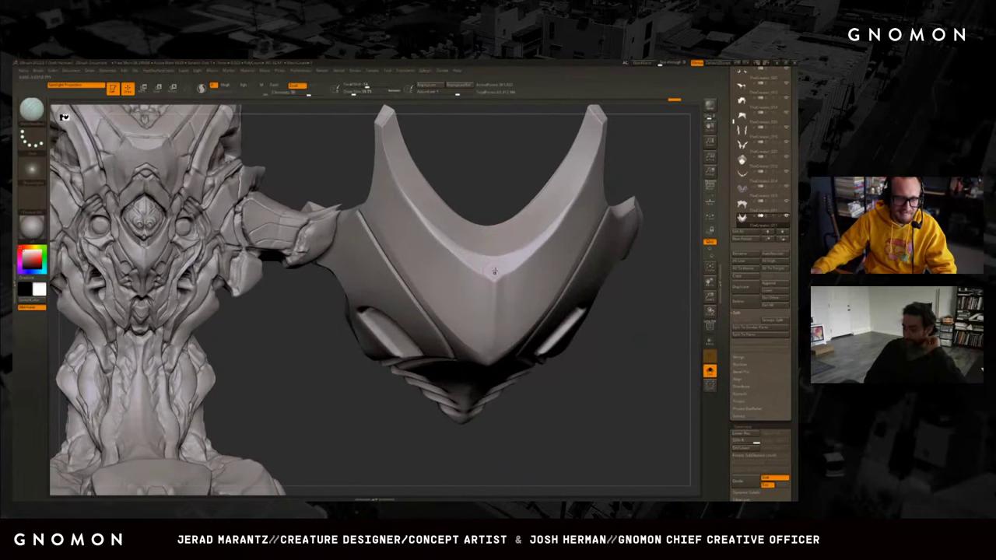
pyautogui.moveTo(501, 172); pyautogui.dragTo(537, 222, button='right')
# Try cutting a vertical groove into the rim directly above the mask's central ridge.
pyautogui.press('b')
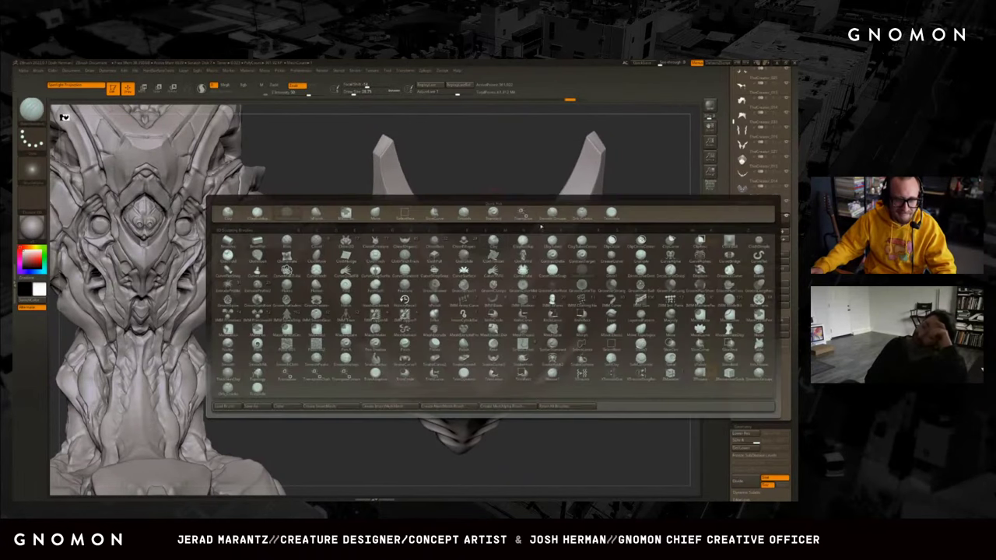
pyautogui.press('h')
pyautogui.press('p')
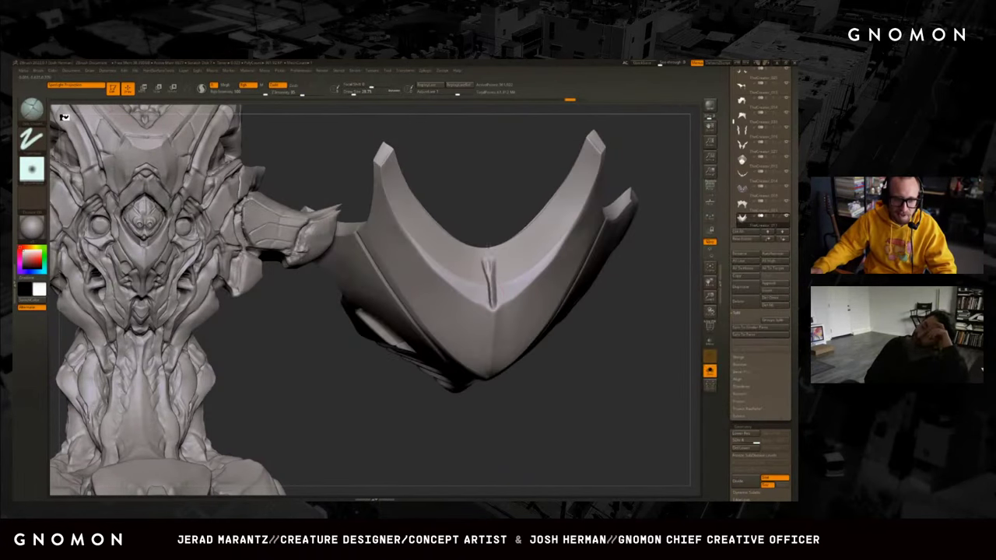
pyautogui.moveTo(489, 251); pyautogui.dragTo(520, 277, button='right')
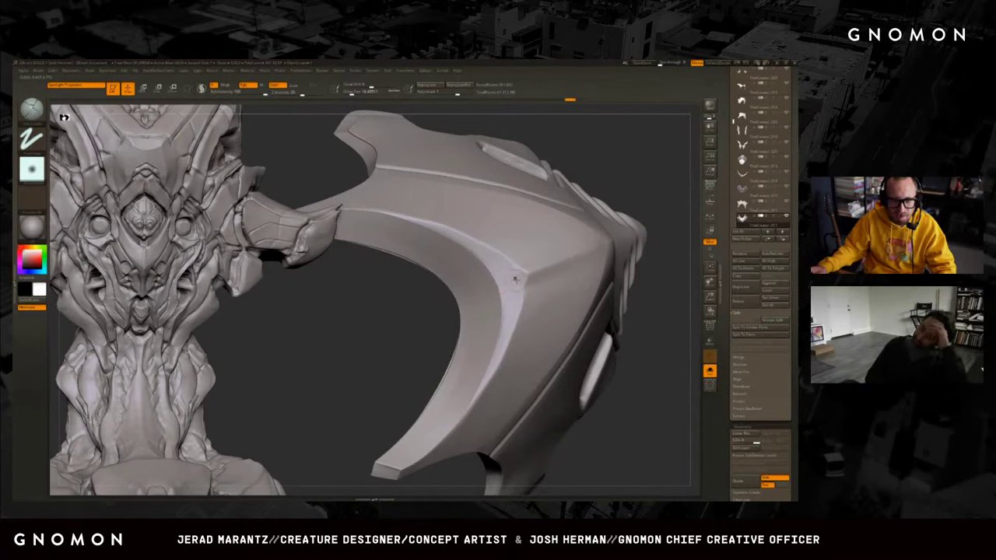
# Carve a small pentagonal outline into the rim where it meets the upper end of the central ridge.
pyautogui.moveTo(514, 279)
pyautogui.mouseDown()
pyautogui.moveTo(525, 272)
pyautogui.moveTo(483, 290)
pyautogui.moveTo(516, 277)
pyautogui.mouseUp()
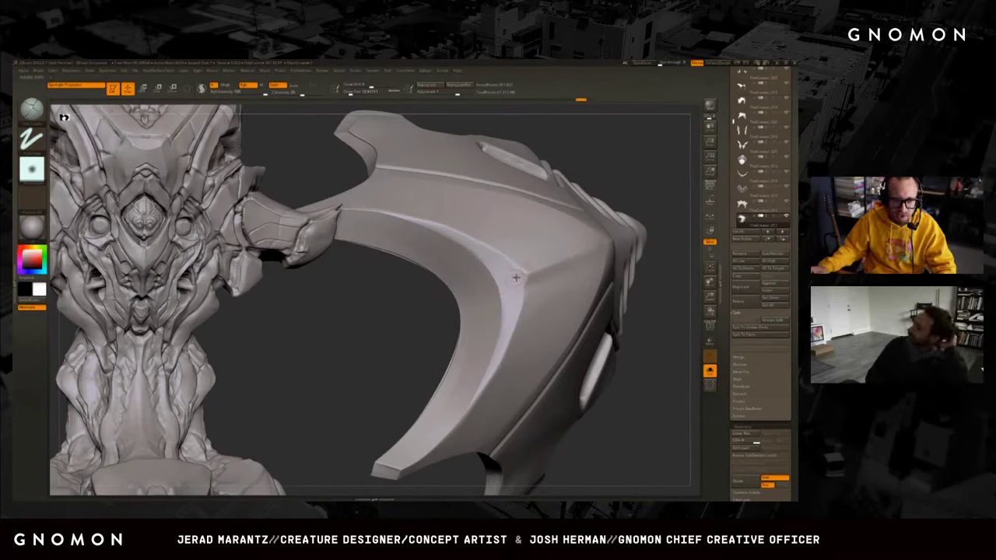
pyautogui.moveTo(430, 315); pyautogui.dragTo(548, 261, button='right')
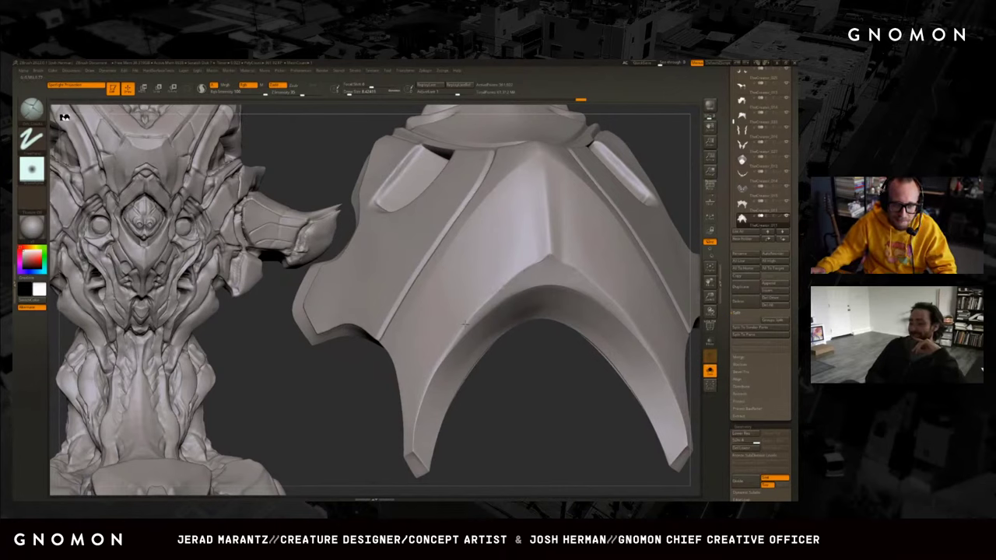
pyautogui.moveTo(465, 323); pyautogui.dragTo(533, 266, button='right')
pyautogui.press('shift')
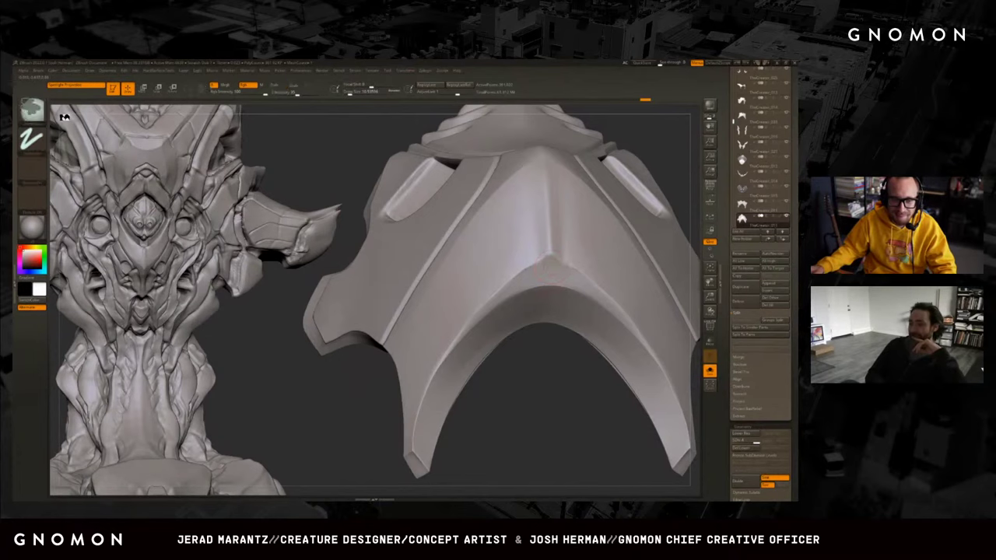
pyautogui.moveTo(548, 264); pyautogui.dragTo(552, 281, button='right')
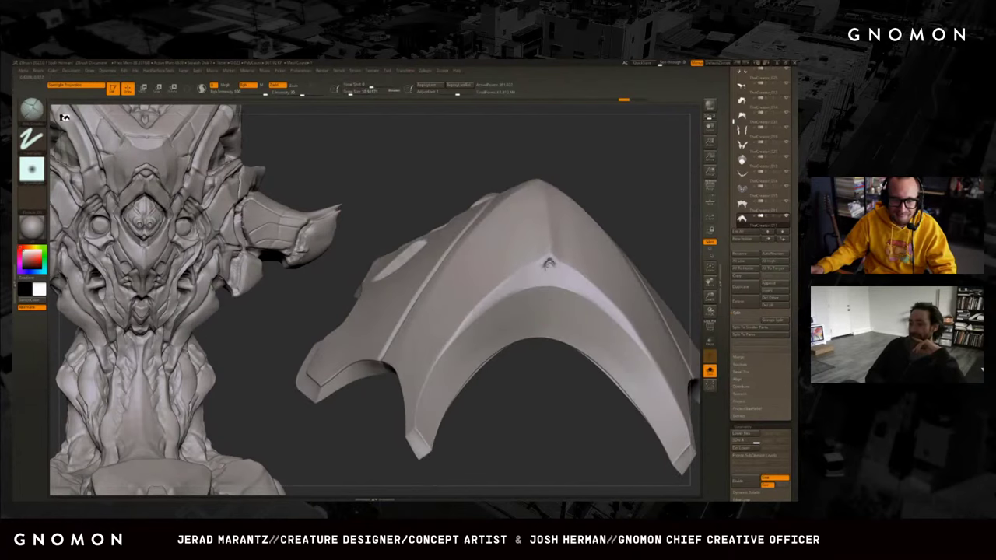
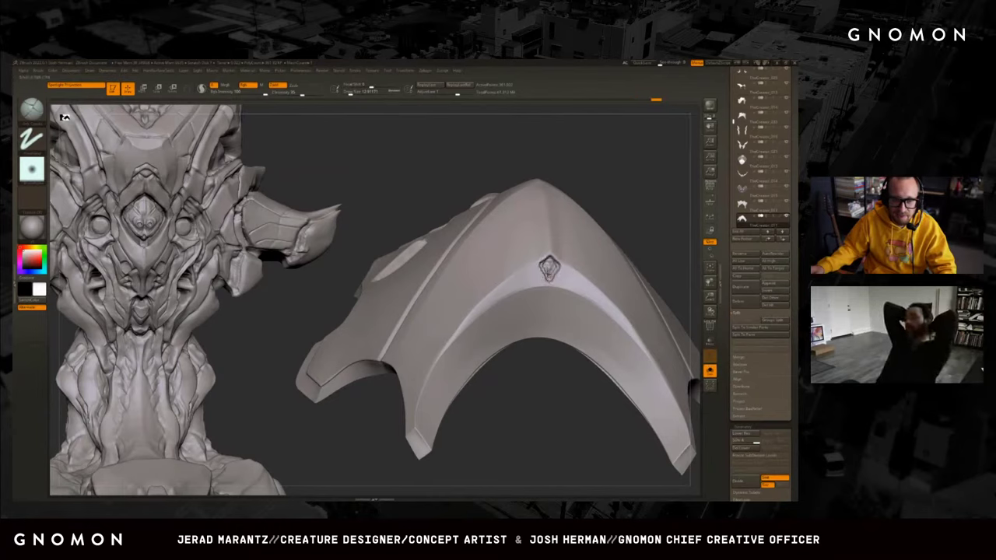
pyautogui.press('shift')
# Smooth the pentagonal detail's surface and recut its outline so its edges are sharper.
pyautogui.moveTo(661, 280)
pyautogui.mouseDown()
pyautogui.moveTo(642, 204)
pyautogui.moveTo(666, 224)
pyautogui.moveTo(653, 233)
pyautogui.mouseUp()
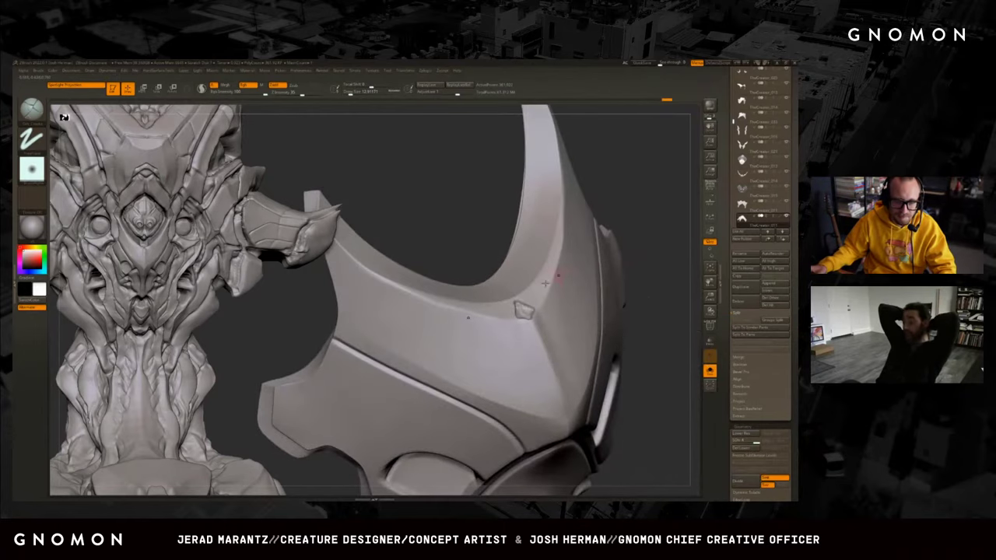
pyautogui.press('shift')
pyautogui.keyDown('shift'); pyautogui.moveTo(523, 310); pyautogui.dragTo(514, 315); pyautogui.keyUp('shift')
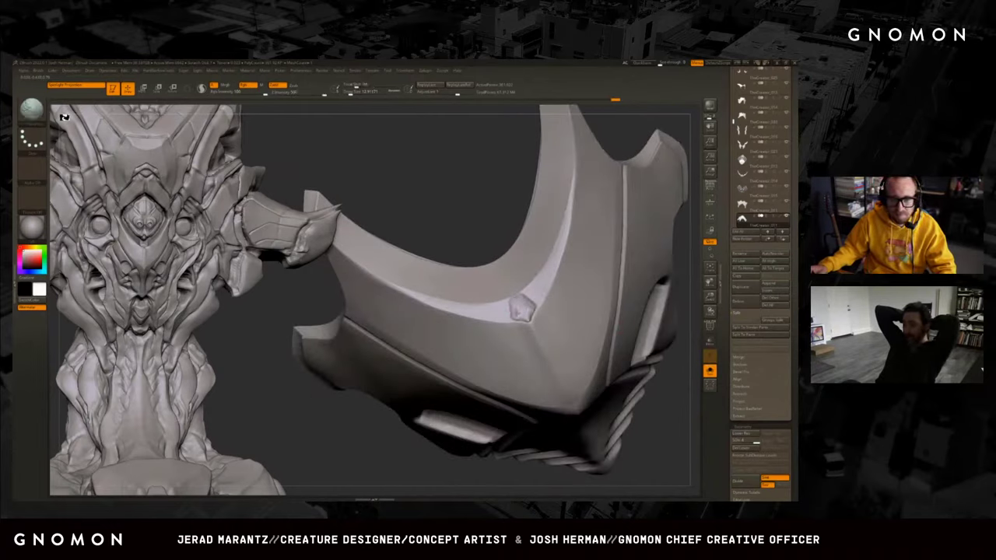
pyautogui.moveTo(525, 315); pyautogui.dragTo(490, 292)
pyautogui.press('b')
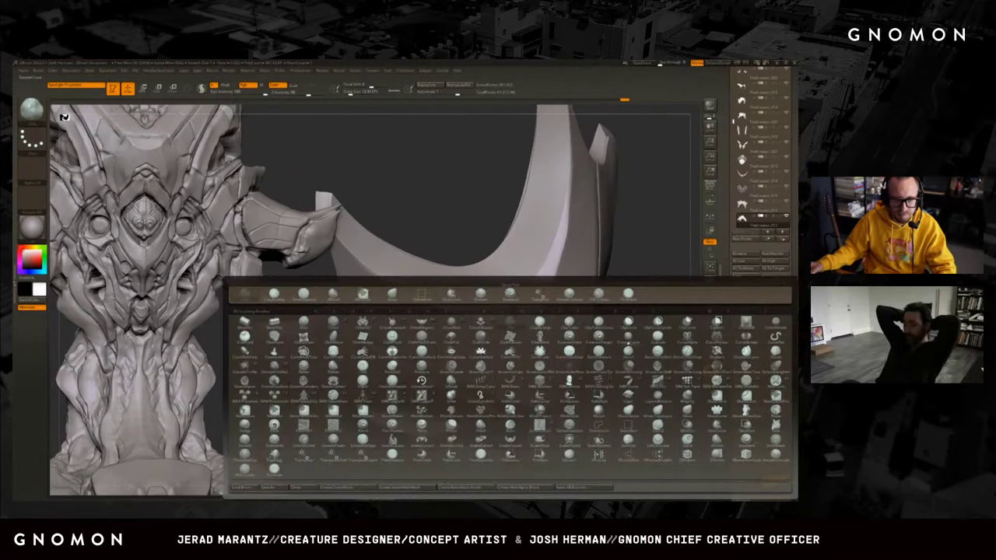
pyautogui.click(580, 300)
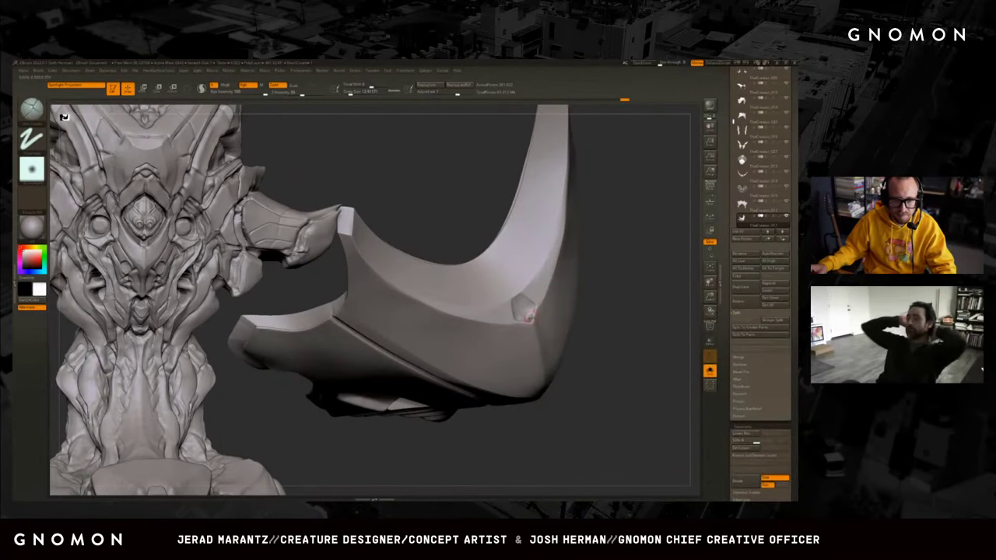
pyautogui.moveTo(529, 315)
pyautogui.mouseDown()
pyautogui.moveTo(561, 318)
pyautogui.moveTo(529, 311)
pyautogui.mouseUp()
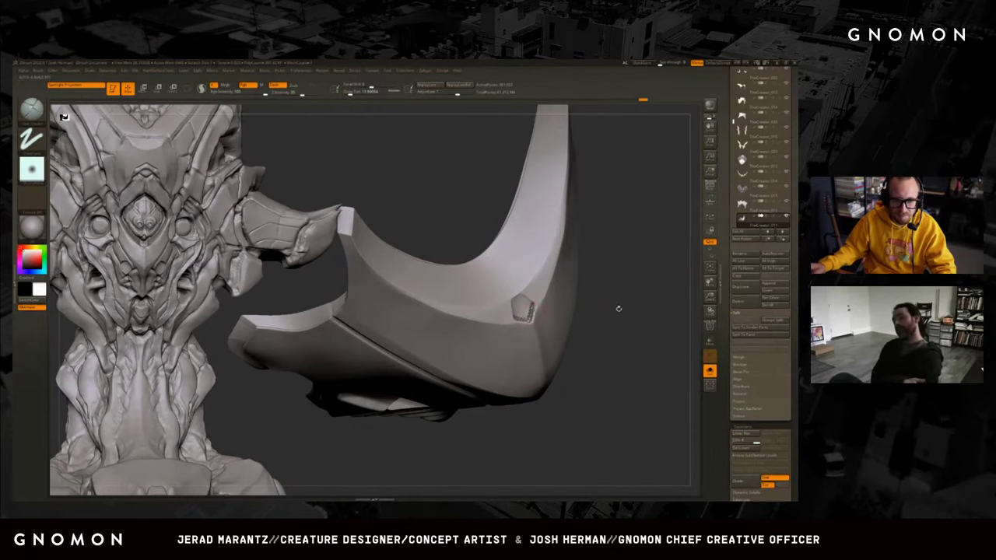
# Carve a narrow central groove from the mask's inner rim edge down to the pentagonal detail.
pyautogui.moveTo(618, 308)
pyautogui.mouseDown()
pyautogui.moveTo(533, 248)
pyautogui.moveTo(527, 221)
pyautogui.moveTo(522, 292)
pyautogui.moveTo(493, 200)
pyautogui.moveTo(507, 215)
pyautogui.mouseUp()
pyautogui.keyDown('ctrl'); pyautogui.keyDown('shift'); pyautogui.click(500, 282); pyautogui.keyUp('shift'); pyautogui.keyUp('ctrl')
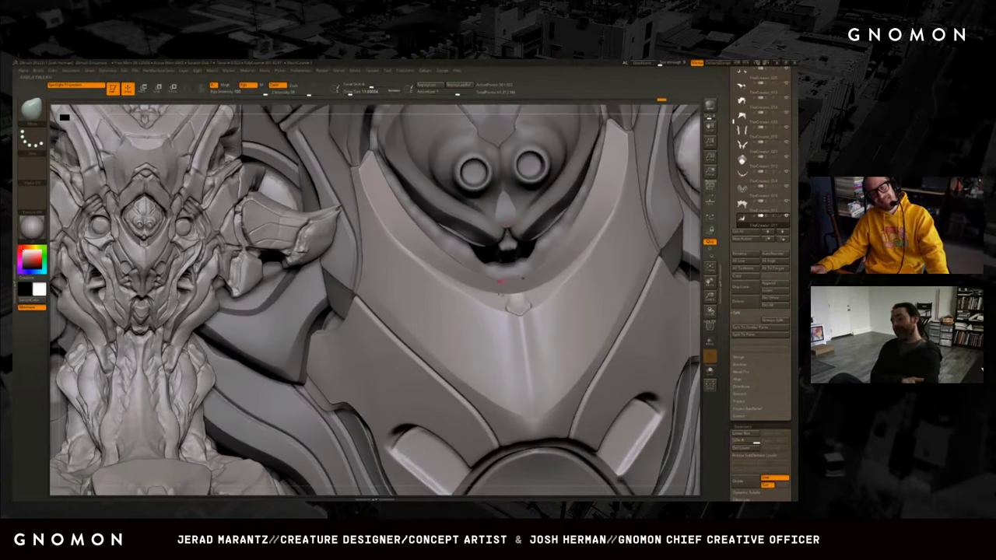
pyautogui.moveTo(599, 282); pyautogui.dragTo(485, 288)
pyautogui.press('f')
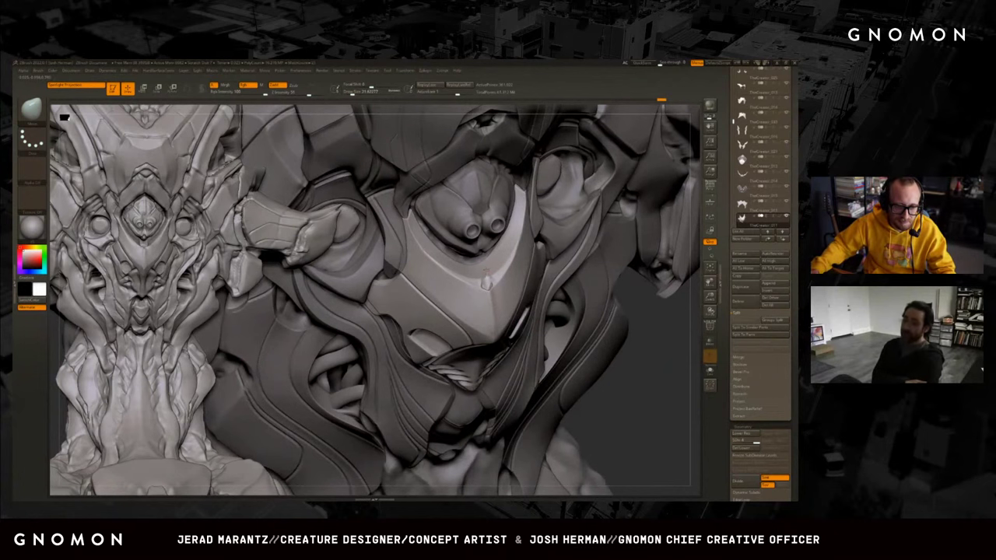
pyautogui.press('b')
pyautogui.click(486, 286)
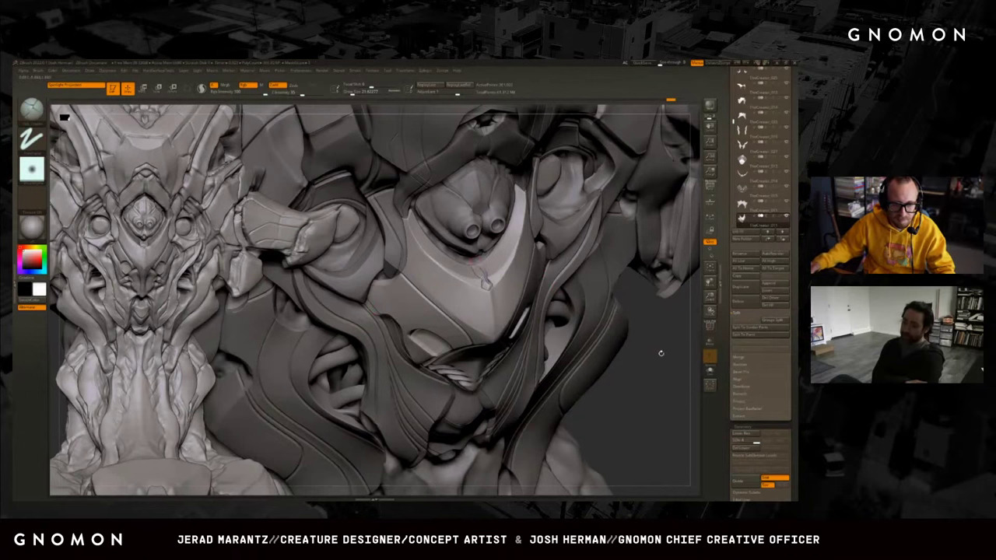
pyautogui.moveTo(660, 353); pyautogui.dragTo(463, 306)
pyautogui.hotkey('alt', 'shift', 's')
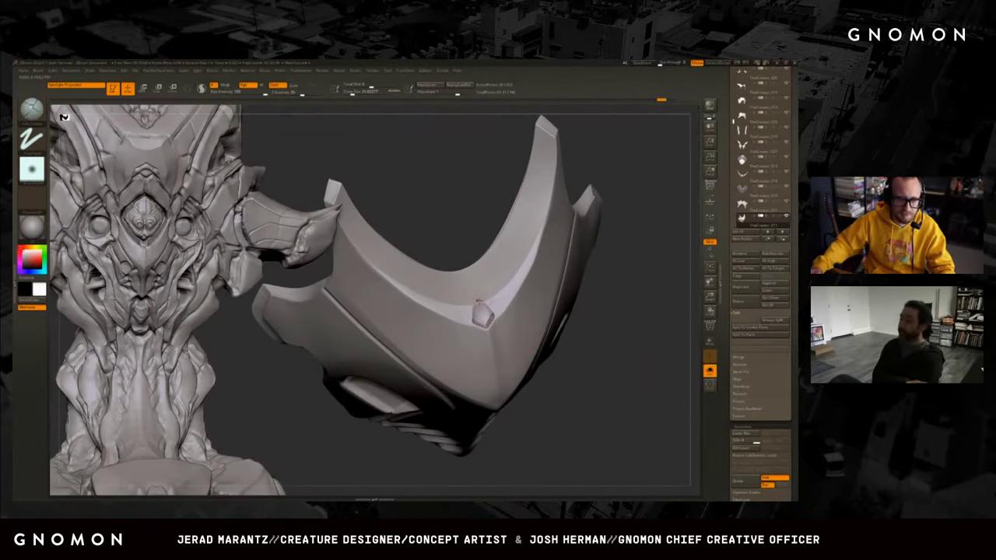
pyautogui.moveTo(464, 257); pyautogui.dragTo(476, 306)
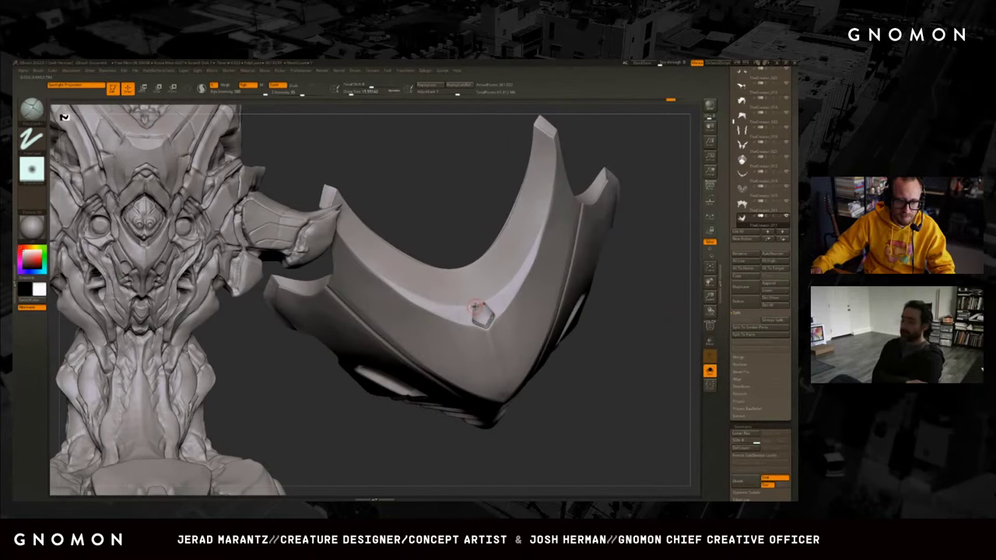
pyautogui.moveTo(469, 233); pyautogui.dragTo(477, 275)
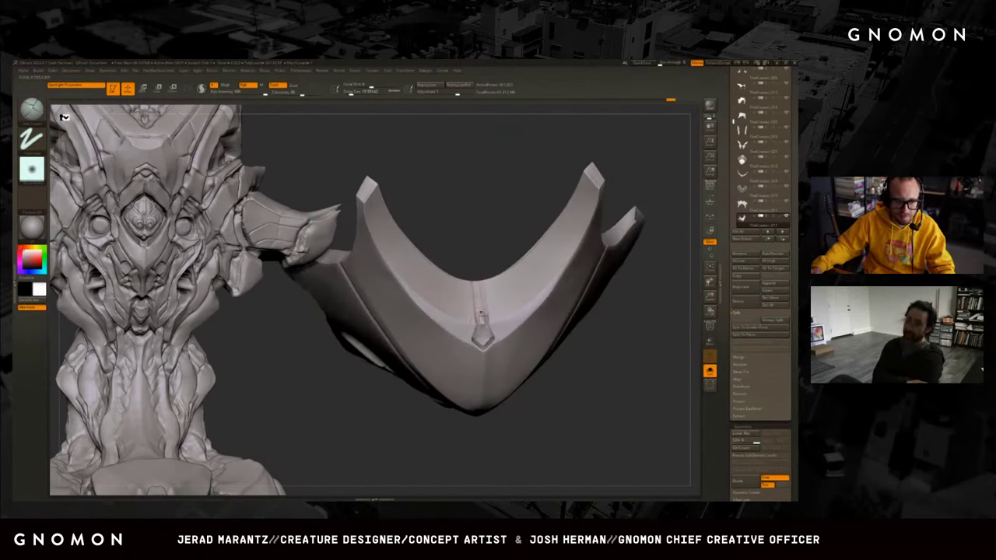
pyautogui.keyDown('shift'); pyautogui.moveTo(469, 259); pyautogui.dragTo(476, 330); pyautogui.keyUp('shift')
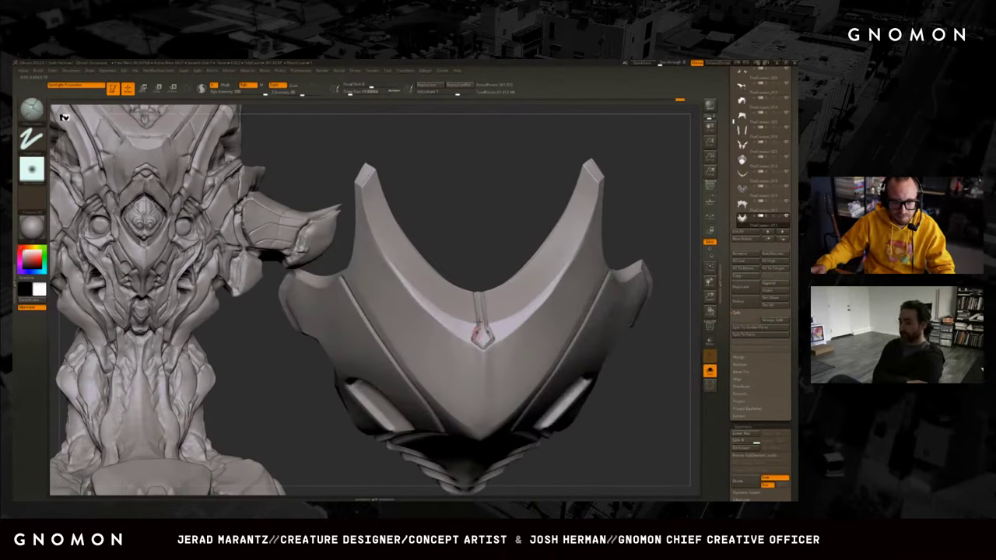
# Sculpt stepped notches into the inner edges of the mask's two horns beside the creature's small central head.
pyautogui.hotkey('shift', 'alt', 's')
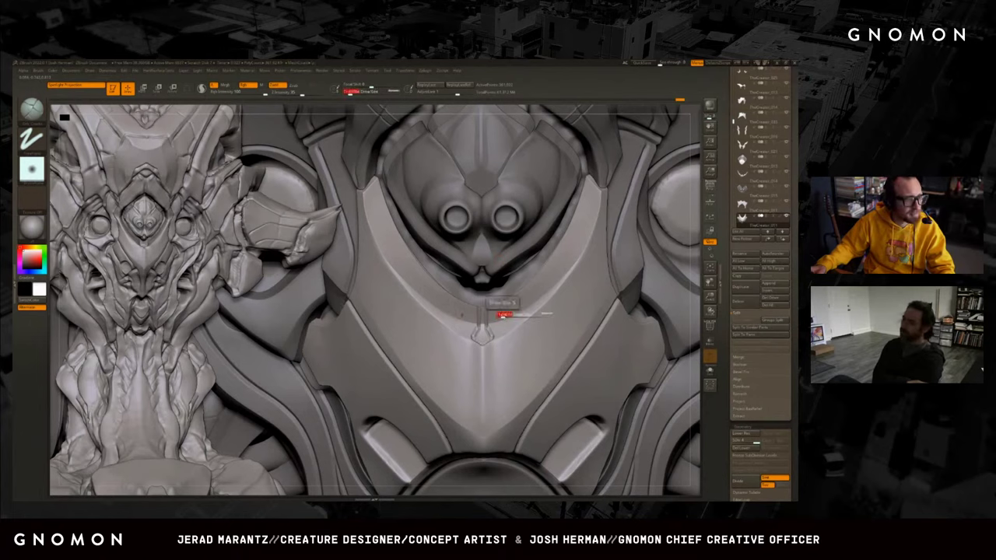
pyautogui.keyDown('ctrl'); pyautogui.keyDown('shift'); pyautogui.click(386, 212); pyautogui.keyUp('shift'); pyautogui.keyUp('ctrl')
pyautogui.moveTo(402, 225)
pyautogui.mouseDown(button='right')
pyautogui.moveTo(430, 232)
pyautogui.moveTo(393, 228)
pyautogui.moveTo(412, 220)
pyautogui.mouseUp(button='right')
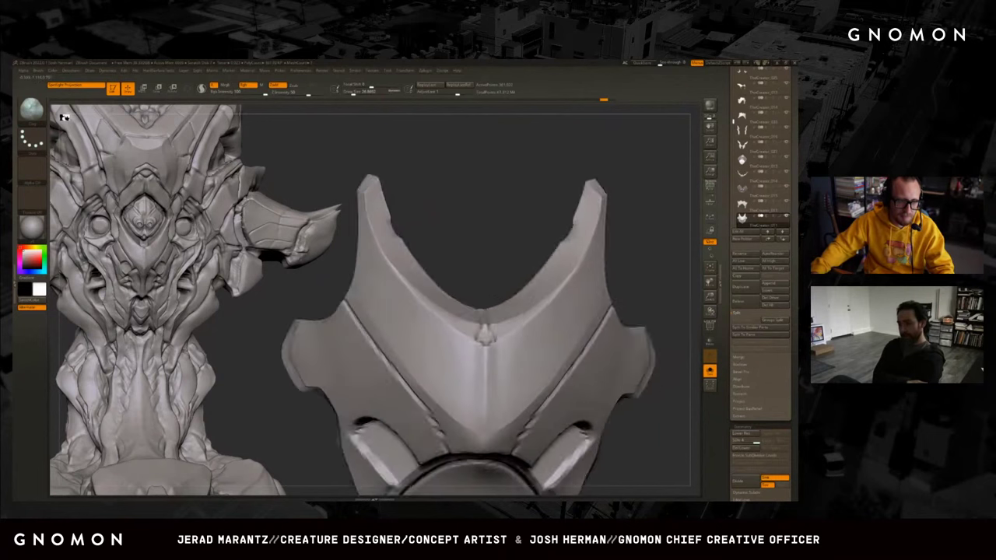
pyautogui.keyDown('ctrl'); pyautogui.keyDown('shift'); pyautogui.click(422, 208); pyautogui.keyUp('shift'); pyautogui.keyUp('ctrl')
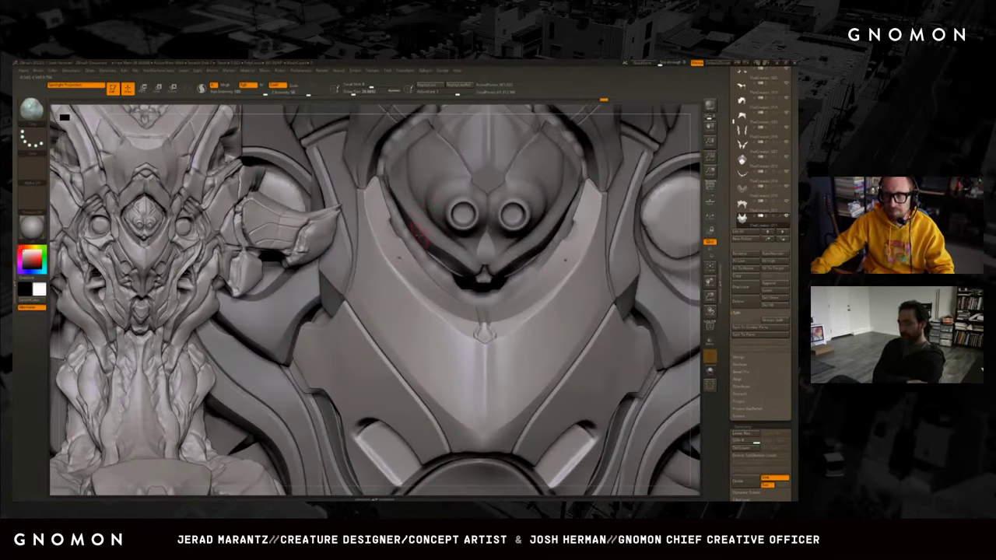
pyautogui.hotkey('ctrl', 'shift')
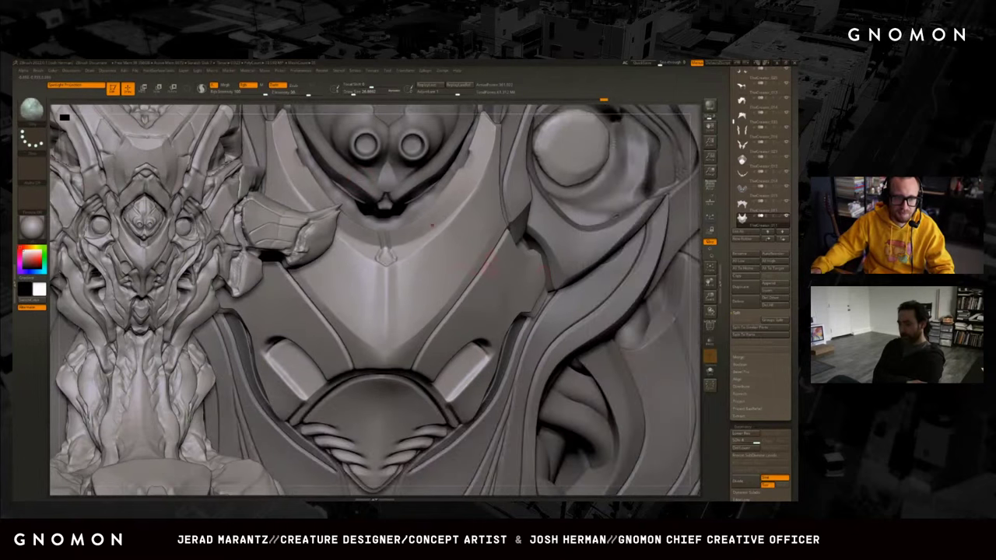
# Reshape and smooth the side of the mask's horn where it meets the neighbouring plate.
pyautogui.press('f')
pyautogui.keyDown('alt'); pyautogui.moveTo(539, 298); pyautogui.dragTo(514, 300); pyautogui.keyUp('alt')
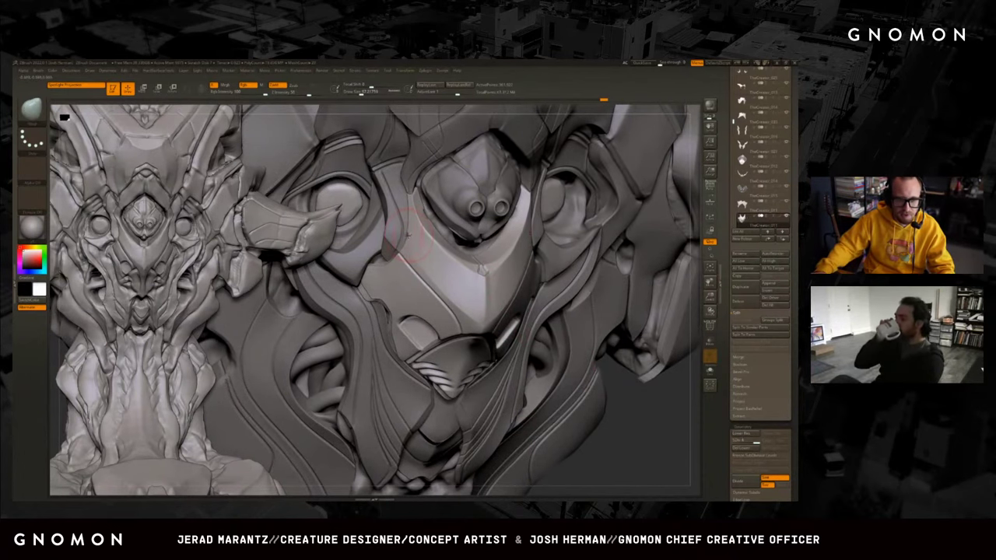
pyautogui.press('b')
pyautogui.press('s')
pyautogui.press('t')
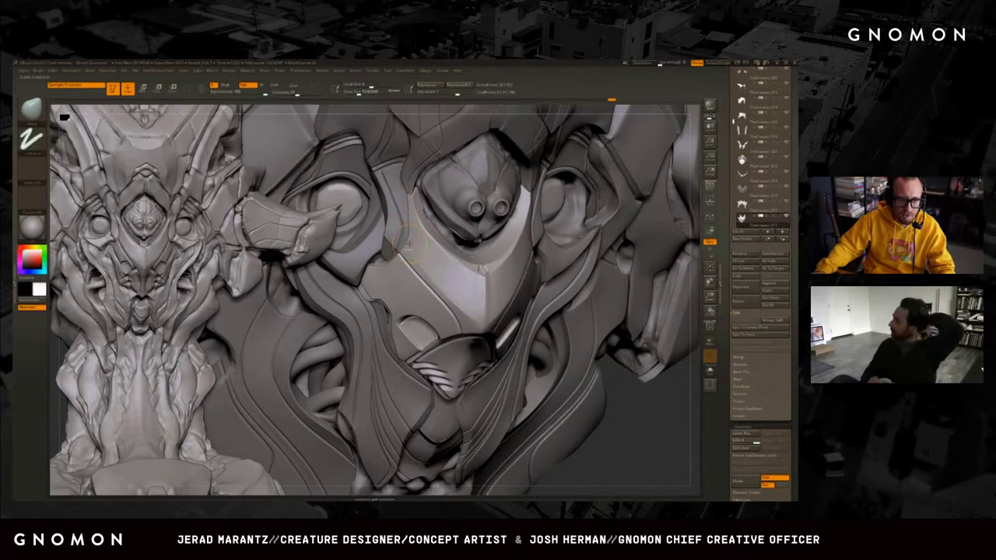
pyautogui.moveTo(406, 244); pyautogui.dragTo(395, 221)
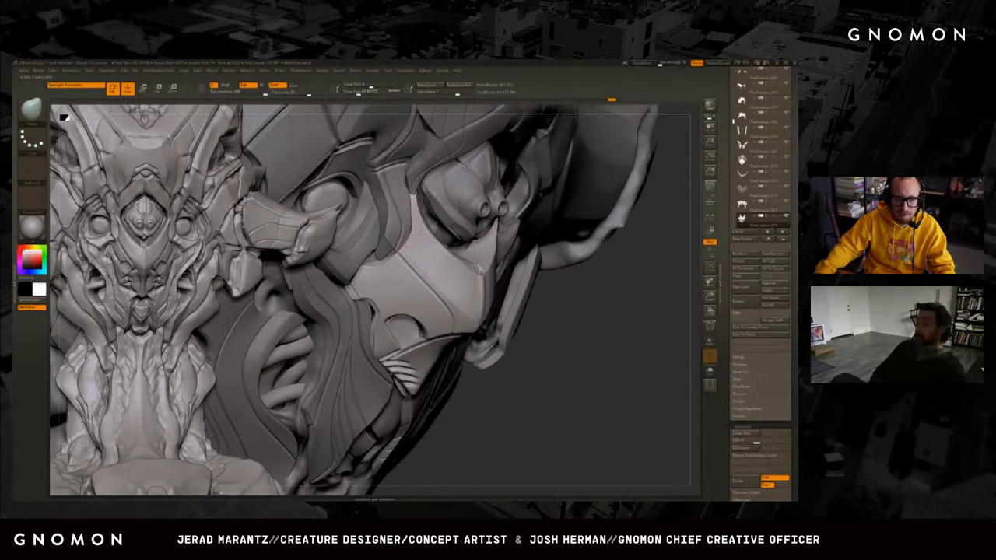
pyautogui.moveTo(411, 237); pyautogui.dragTo(421, 242)
pyautogui.moveTo(456, 284)
pyautogui.mouseDown()
pyautogui.moveTo(465, 274)
pyautogui.moveTo(456, 269)
pyautogui.moveTo(527, 272)
pyautogui.moveTo(468, 276)
pyautogui.mouseUp()
# Isolate the mask, polish the uneven edge along the side of its horn, and bring back the full creature.
pyautogui.keyDown('ctrl'); pyautogui.keyDown('shift'); pyautogui.click(455, 268); pyautogui.keyUp('shift'); pyautogui.keyUp('ctrl')
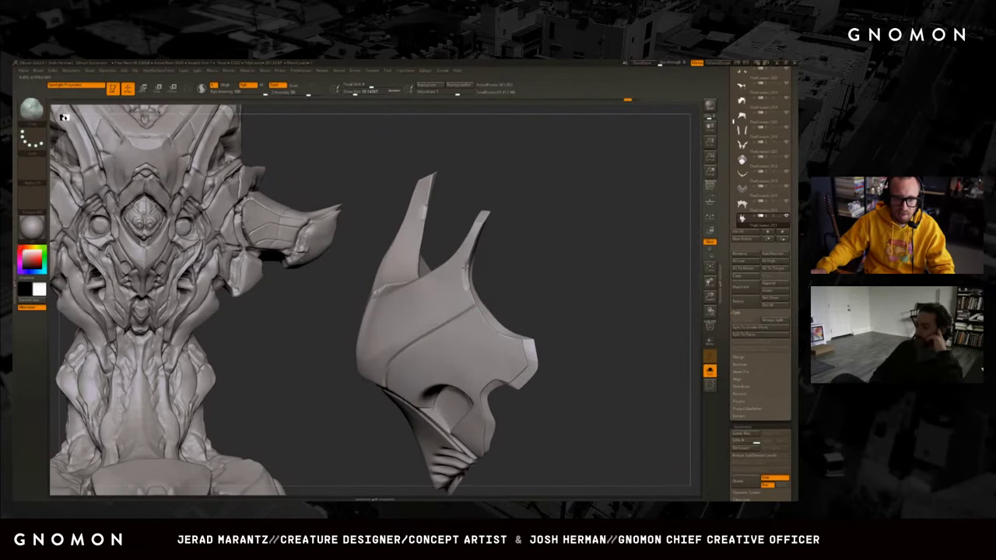
pyautogui.moveTo(502, 257); pyautogui.dragTo(472, 268)
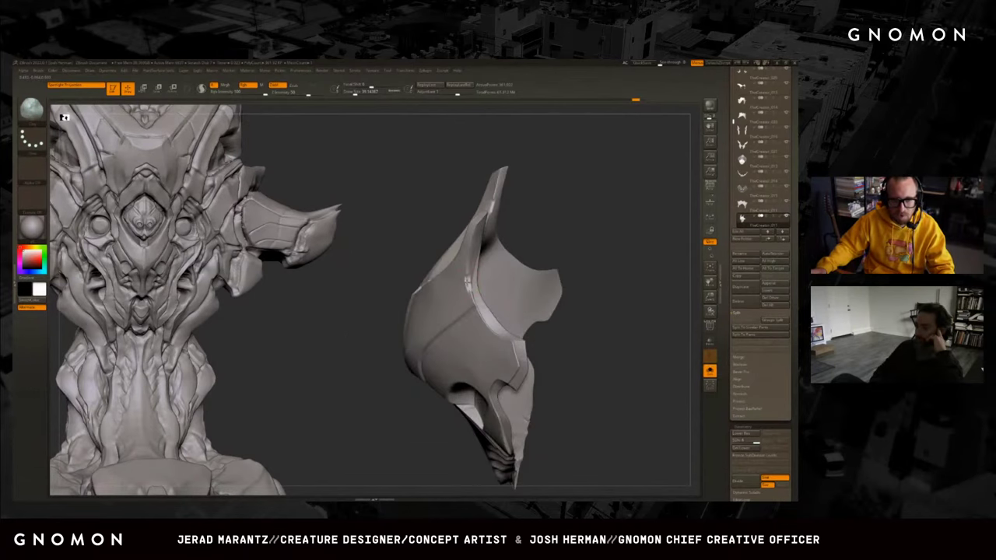
pyautogui.moveTo(532, 234); pyautogui.dragTo(506, 268)
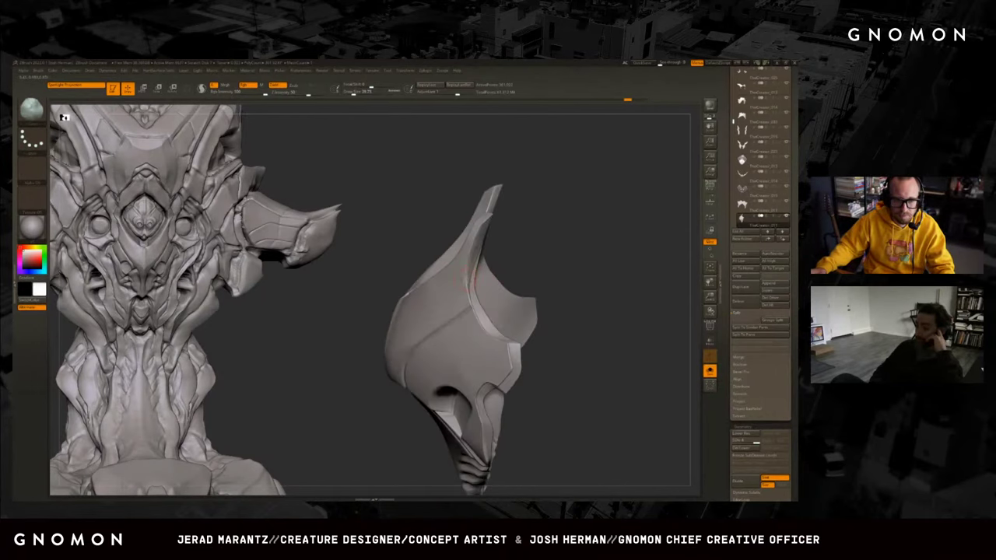
pyautogui.click(709, 370)
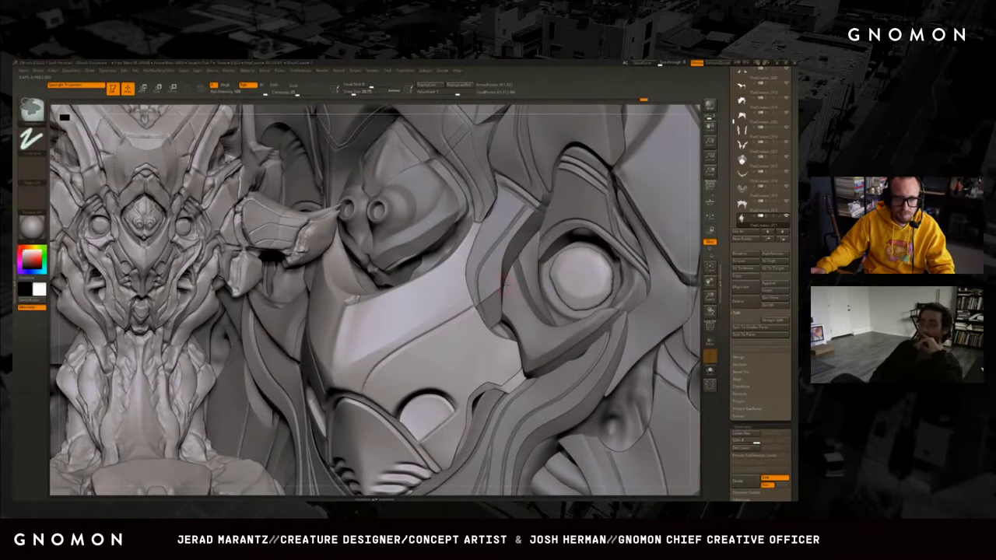
pyautogui.moveTo(505, 281)
pyautogui.mouseDown()
pyautogui.moveTo(513, 292)
pyautogui.moveTo(482, 311)
pyautogui.moveTo(350, 349)
pyautogui.moveTo(362, 381)
pyautogui.mouseUp()
# Select the small diamond-shaped piece of the creature and isolate it in the view.
pyautogui.moveTo(669, 143); pyautogui.dragTo(559, 249)
pyautogui.keyDown('alt'); pyautogui.click(512, 276); pyautogui.keyUp('alt')
pyautogui.press('f')
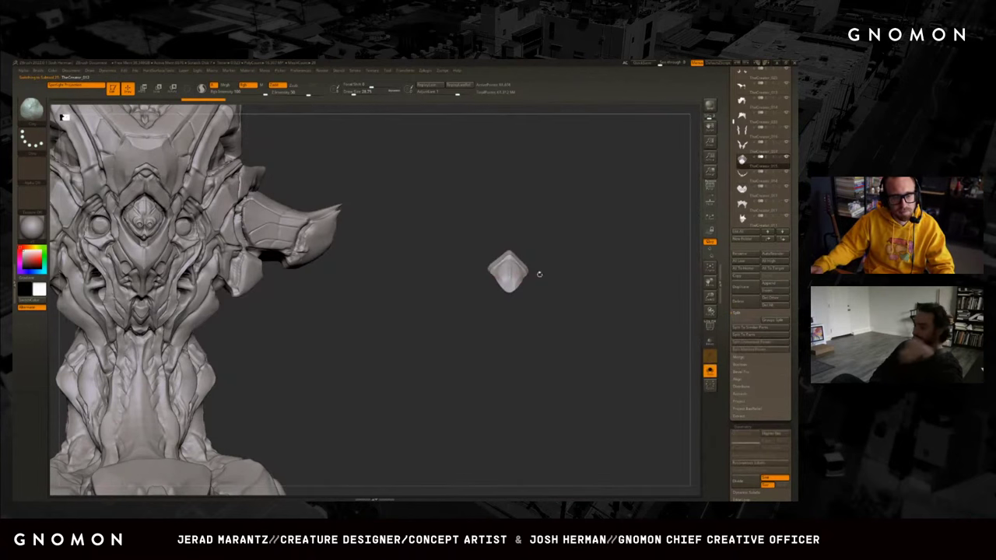
# Pick a line-carving brush for the diamond-shaped plate above the creature's two round eyes and isolate the plate from the surrounding armor.
pyautogui.press('ctrl')
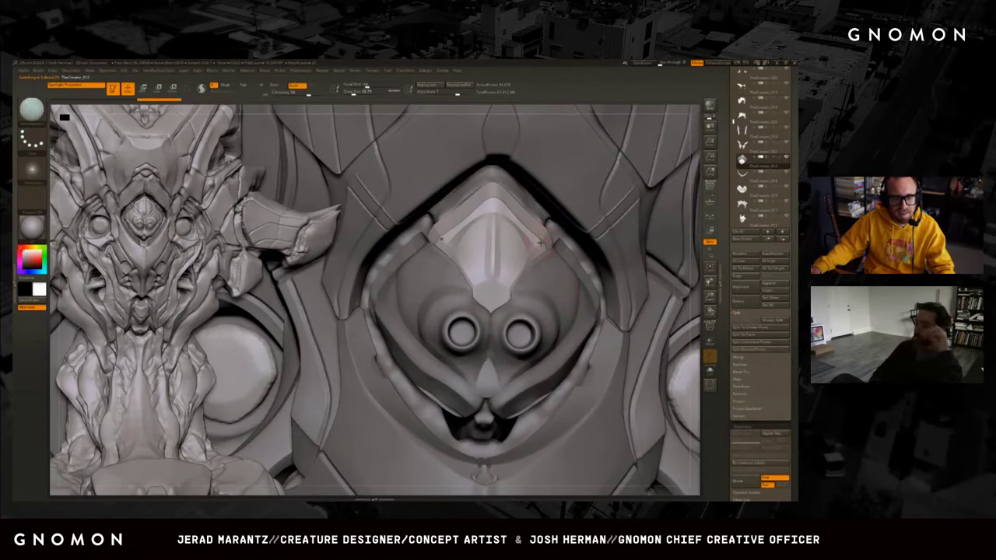
pyautogui.moveTo(568, 202); pyautogui.dragTo(568, 241)
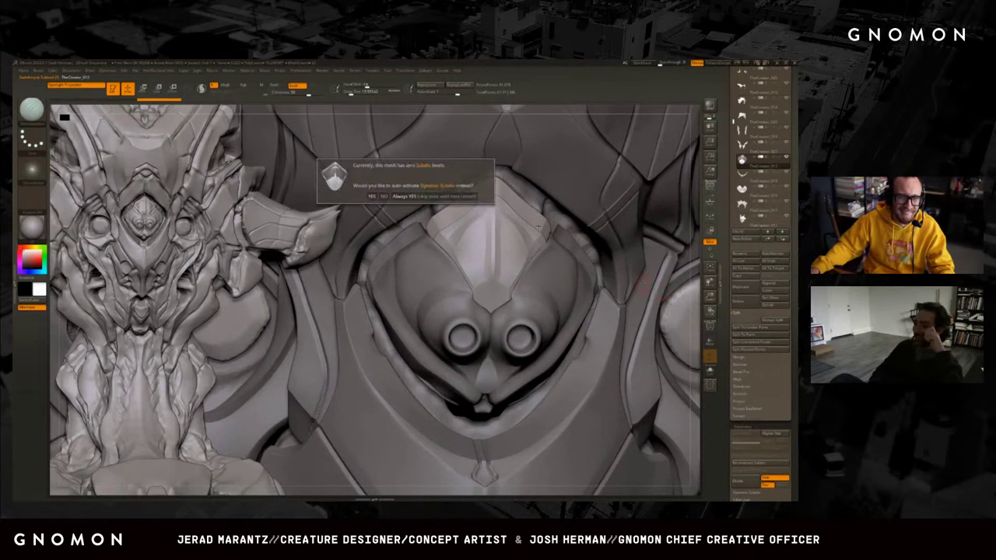
pyautogui.keyDown('ctrl'); pyautogui.keyDown('shift'); pyautogui.click(478, 249); pyautogui.keyUp('shift'); pyautogui.keyUp('ctrl')
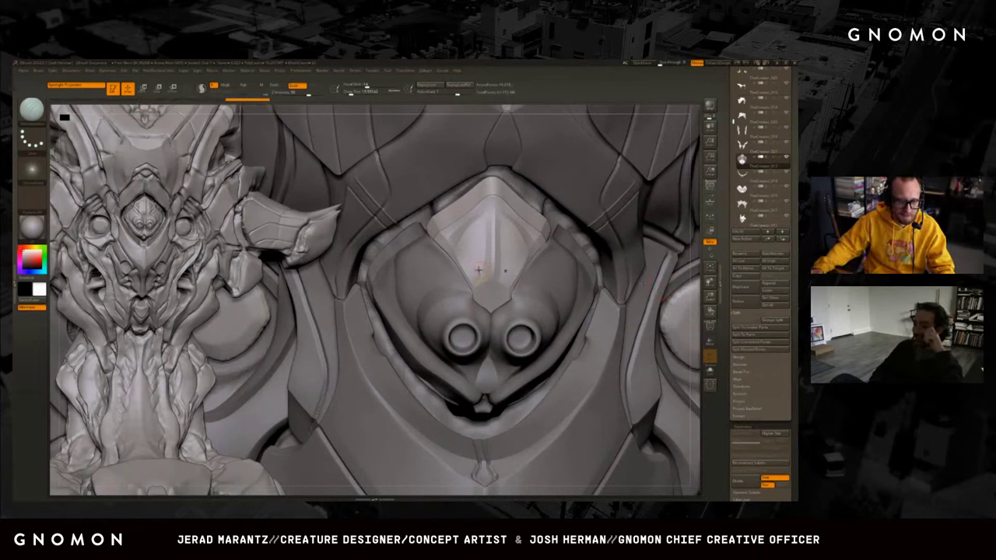
pyautogui.press('b')
pyautogui.click(503, 278)
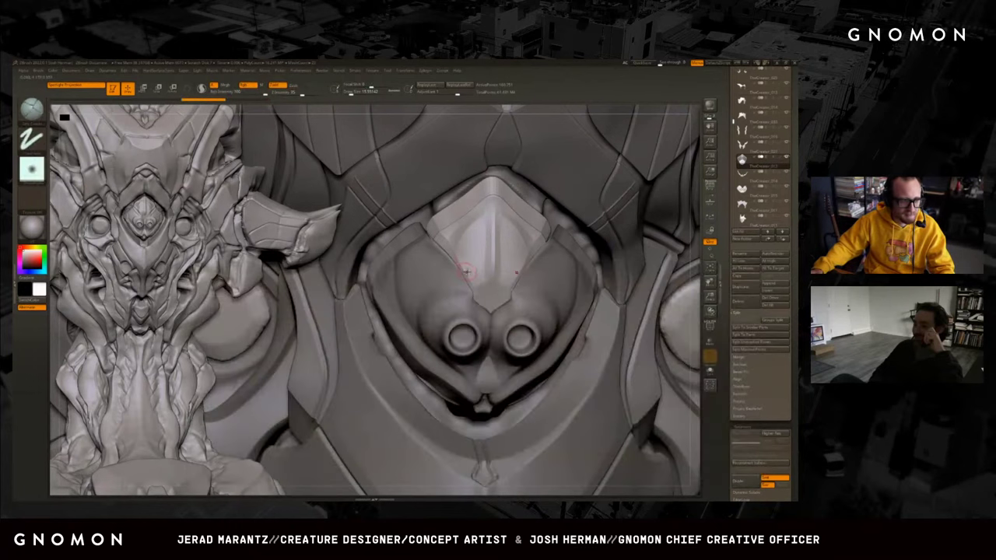
pyautogui.keyDown('ctrl'); pyautogui.keyDown('shift'); pyautogui.click(469, 274); pyautogui.keyUp('shift'); pyautogui.keyUp('ctrl')
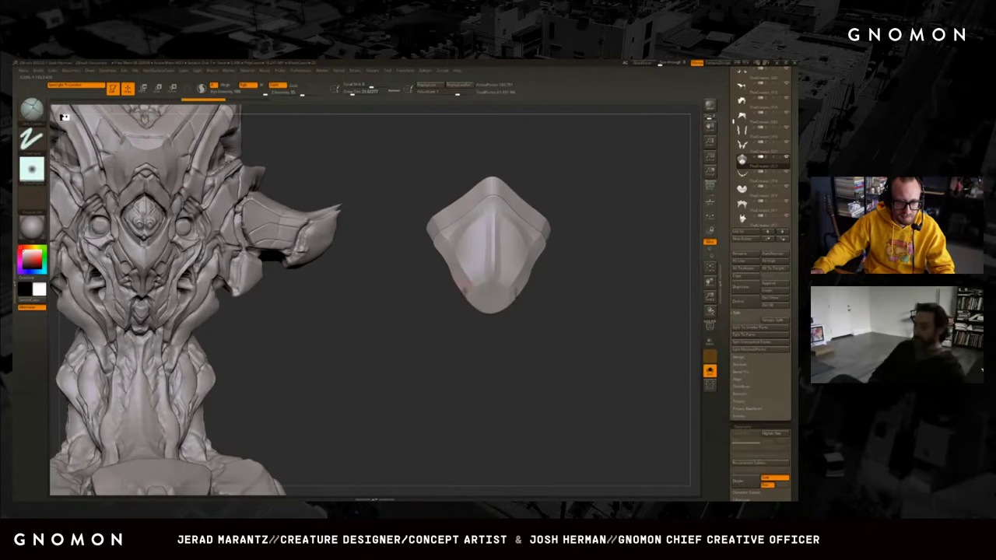
pyautogui.moveTo(529, 299); pyautogui.dragTo(558, 283)
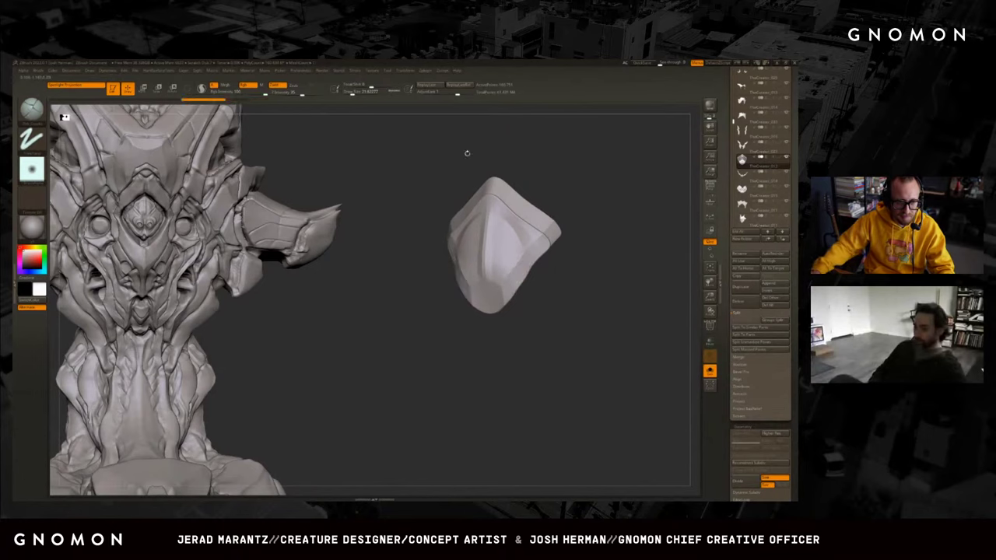
# Check the diamond plate's polygroup wireframe, subdivide its mesh to a higher resolution, and bring back the full creature.
pyautogui.click(367, 72)
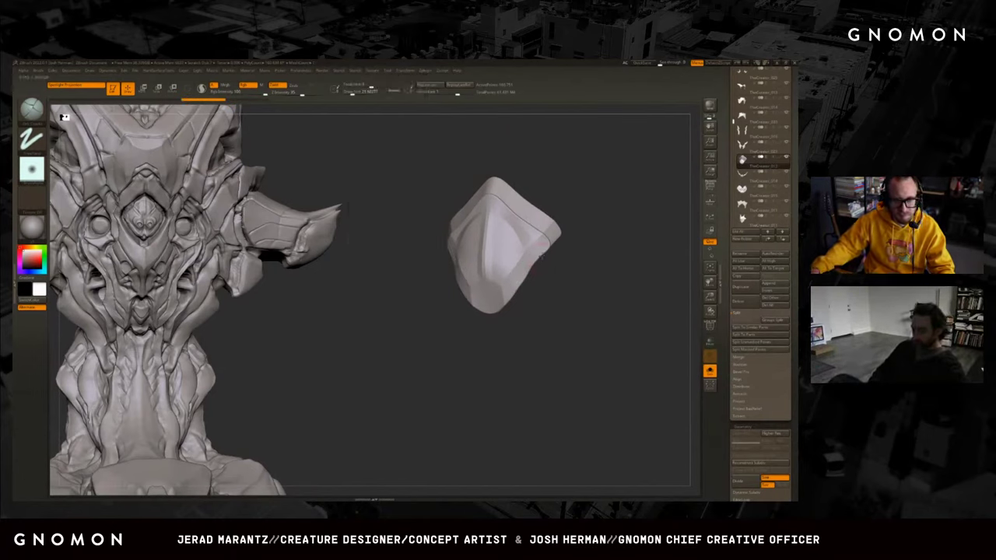
pyautogui.hotkey('shift', 'f')
pyautogui.hotkey('shift', 'f')
pyautogui.press('d')
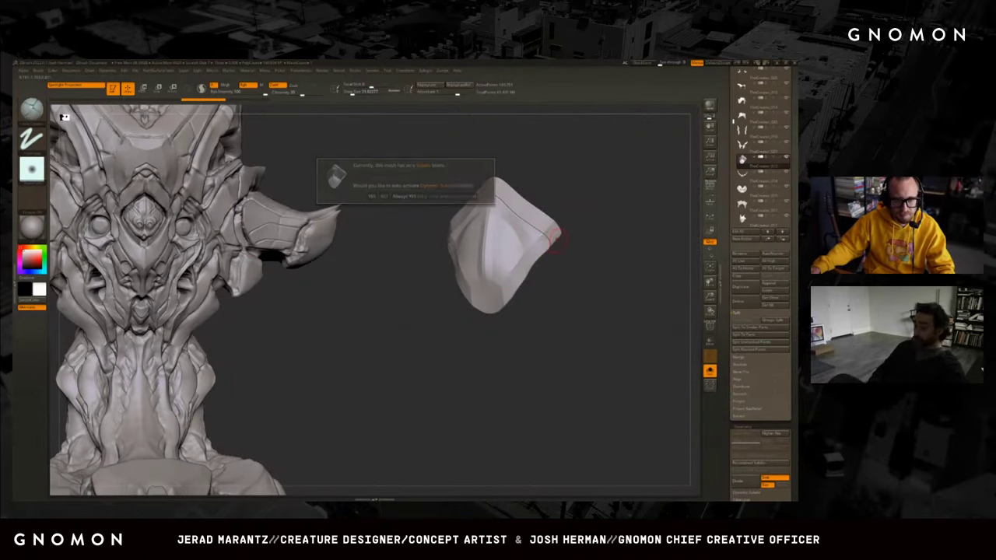
pyautogui.press('Return')
pyautogui.keyDown('ctrl'); pyautogui.keyDown('shift'); pyautogui.click(609, 284); pyautogui.keyUp('shift'); pyautogui.keyUp('ctrl')
pyautogui.keyDown('ctrl'); pyautogui.keyDown('shift'); pyautogui.click(610, 285); pyautogui.keyUp('shift'); pyautogui.keyUp('ctrl')
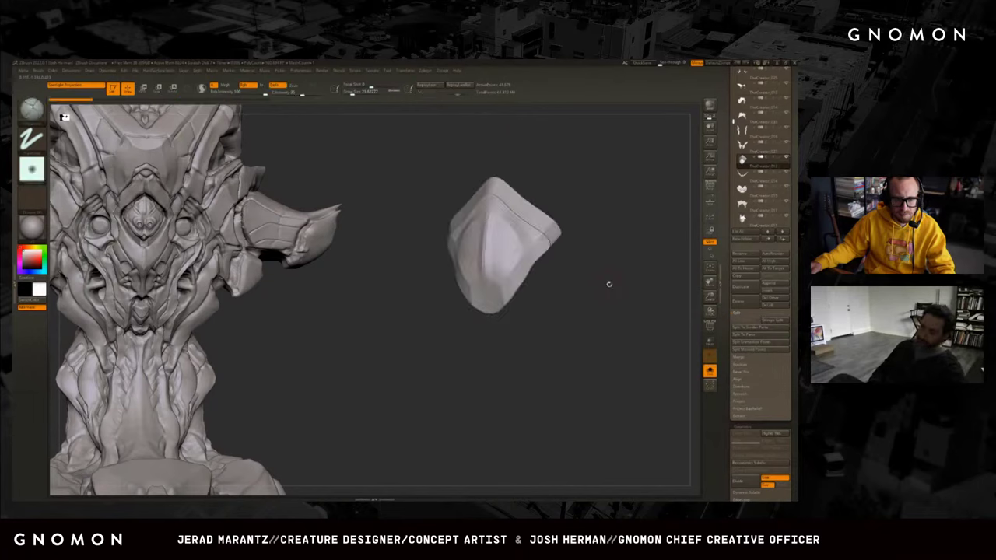
pyautogui.press('f')
pyautogui.hotkey('shift', 'f')
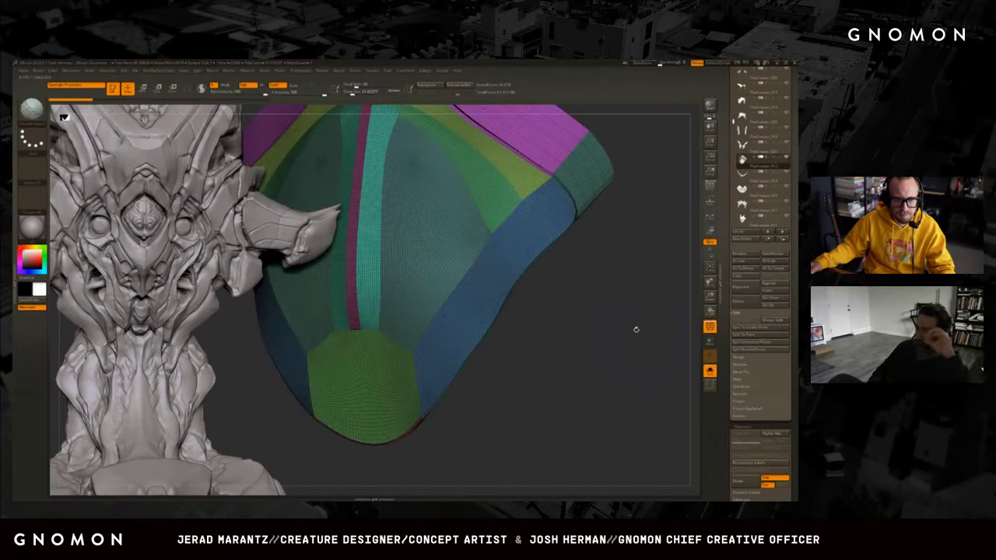
pyautogui.hotkey('shift', 'f')
pyautogui.hotkey('ctrl', 'd')
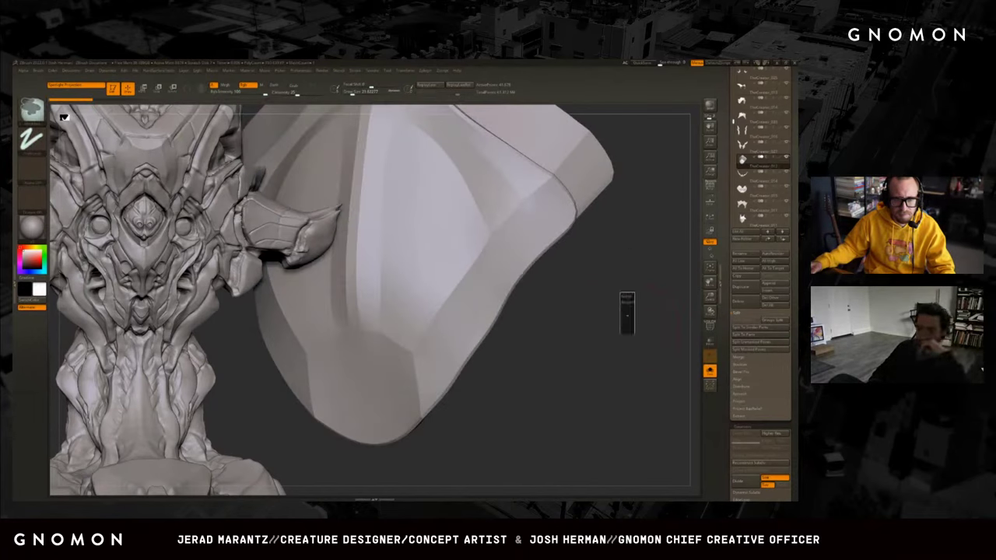
pyautogui.moveTo(629, 336)
pyautogui.mouseDown()
pyautogui.moveTo(561, 335)
pyautogui.moveTo(615, 327)
pyautogui.mouseUp()
pyautogui.hotkey('shift', 'alt', 's')
pyautogui.moveTo(693, 361); pyautogui.dragTo(709, 355)
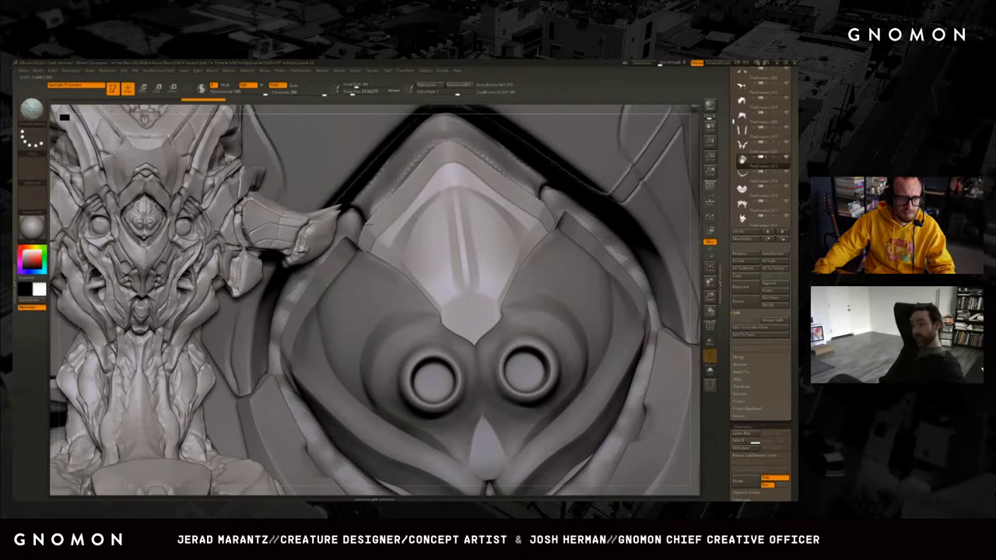
# Isolate the diamond plate, give it thickness by moving its rear rim backward, and smooth the stretched side walls.
pyautogui.click(708, 371)
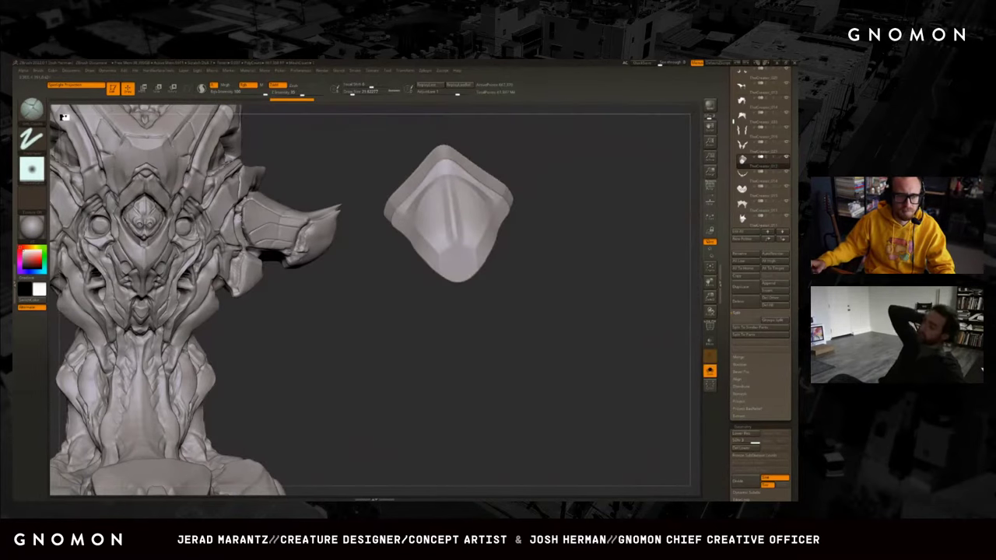
pyautogui.moveTo(451, 274)
pyautogui.mouseDown()
pyautogui.moveTo(500, 273)
pyautogui.moveTo(523, 196)
pyautogui.moveTo(406, 291)
pyautogui.moveTo(582, 213)
pyautogui.moveTo(545, 226)
pyautogui.mouseUp()
pyautogui.press('s')
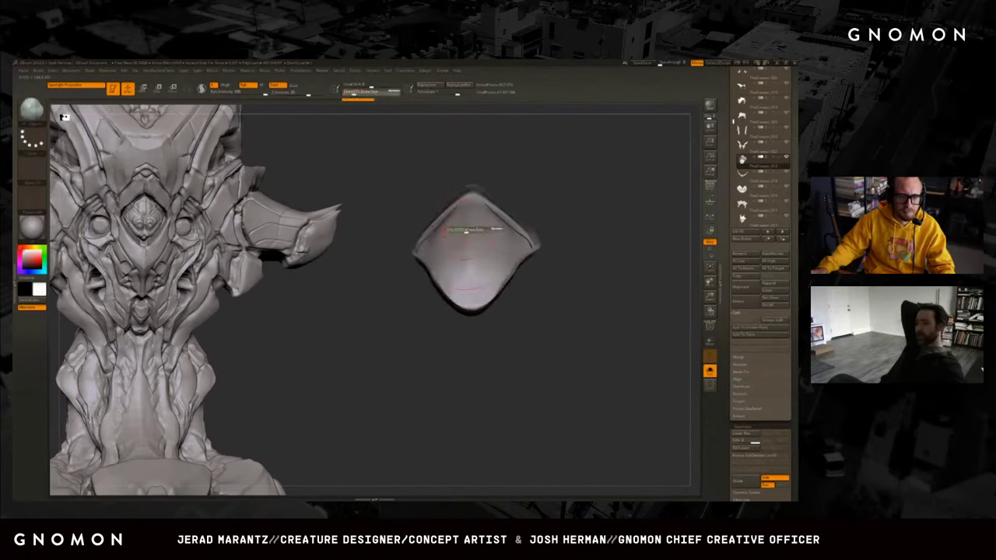
pyautogui.moveTo(466, 232)
pyautogui.mouseDown()
pyautogui.moveTo(509, 280)
pyautogui.moveTo(553, 241)
pyautogui.moveTo(527, 260)
pyautogui.mouseUp()
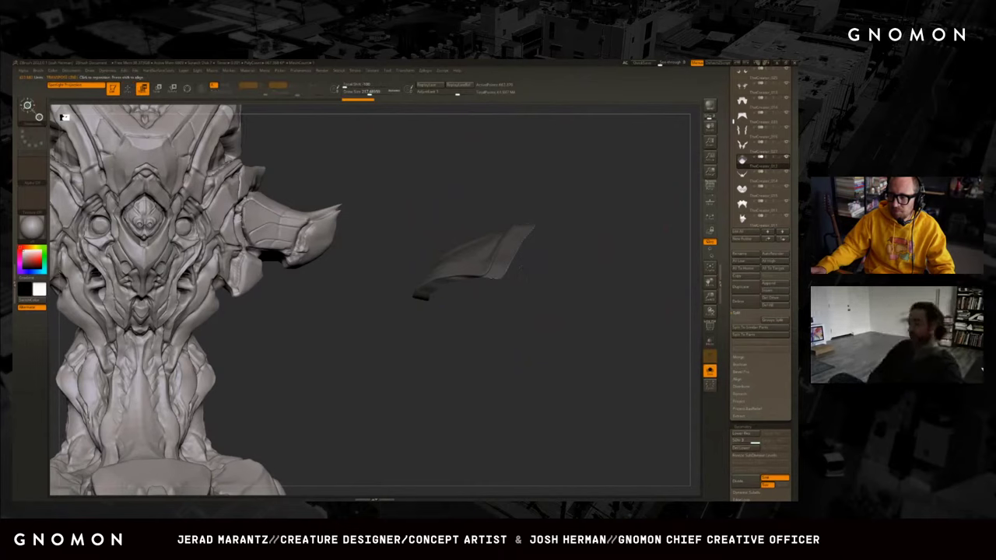
pyautogui.moveTo(490, 283); pyautogui.dragTo(505, 313)
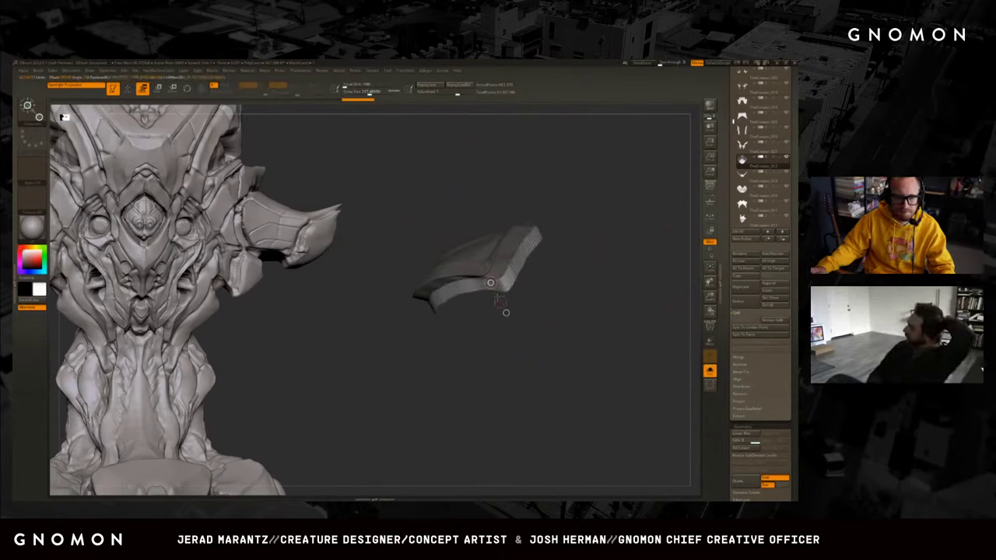
pyautogui.press('q')
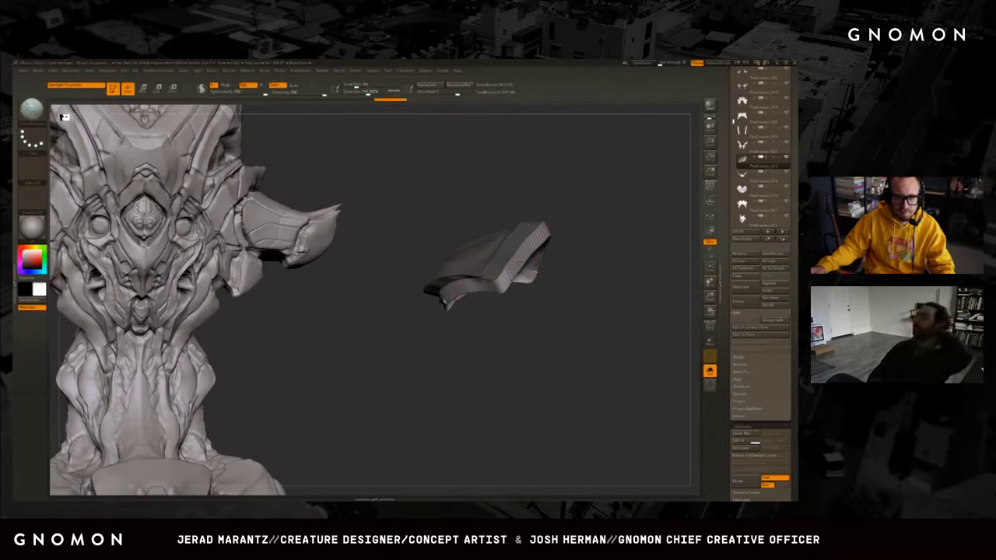
pyautogui.moveTo(545, 256)
pyautogui.mouseDown()
pyautogui.moveTo(573, 245)
pyautogui.moveTo(529, 257)
pyautogui.mouseUp()
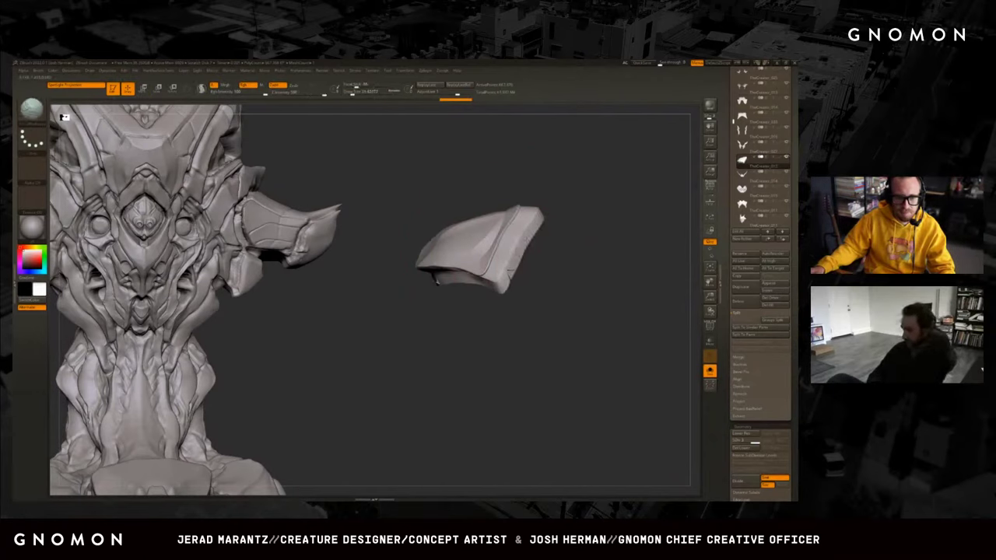
pyautogui.moveTo(557, 280); pyautogui.dragTo(596, 251)
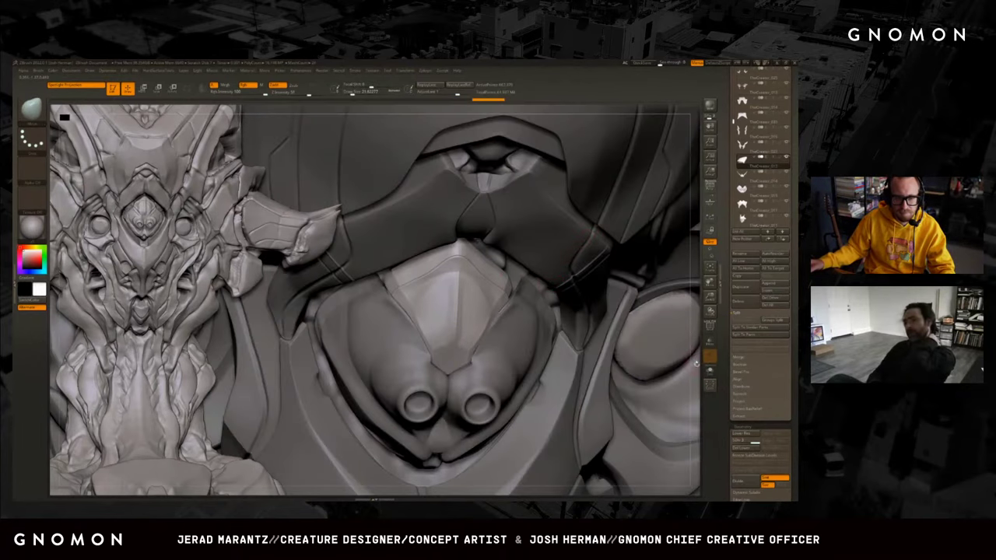
# Carve a groove along both lower side edges of the diamond plate to form a raised rim.
pyautogui.moveTo(580, 237); pyautogui.dragTo(448, 362)
pyautogui.press('b')
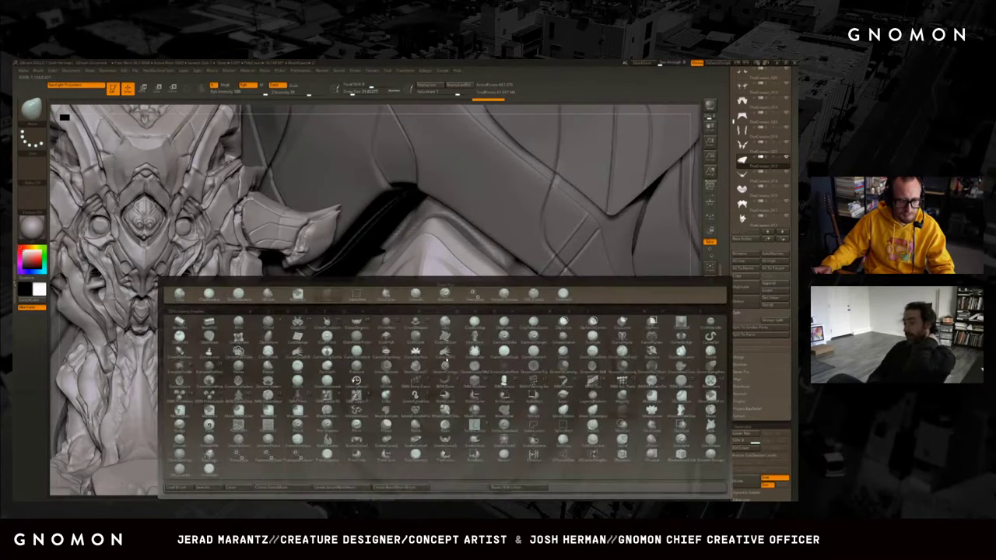
pyautogui.click(504, 303)
pyautogui.moveTo(503, 305); pyautogui.dragTo(449, 366)
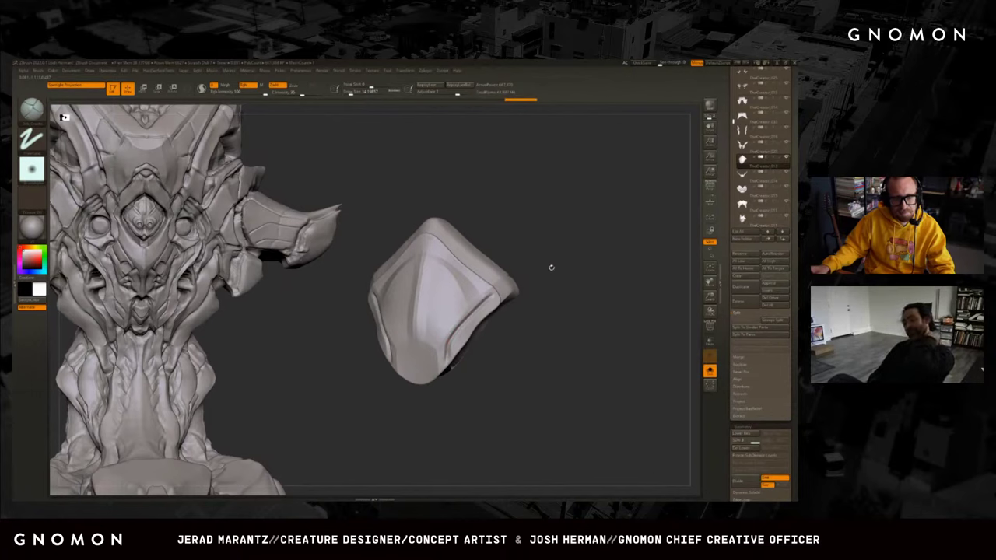
pyautogui.keyDown('ctrl'); pyautogui.keyDown('shift'); pyautogui.click(464, 322); pyautogui.keyUp('shift'); pyautogui.keyUp('ctrl')
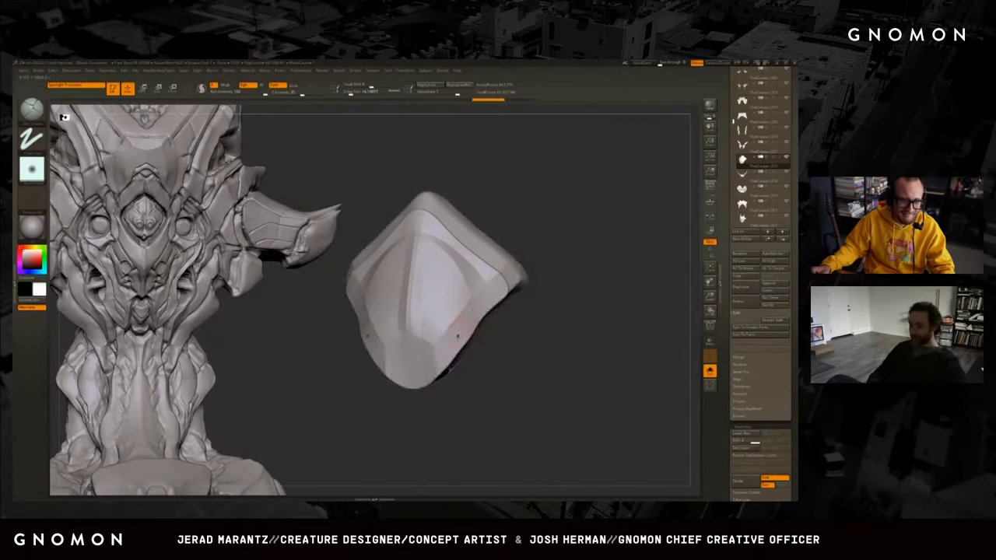
pyautogui.hotkey('shift', 'f')
pyautogui.hotkey('shift', 'f')
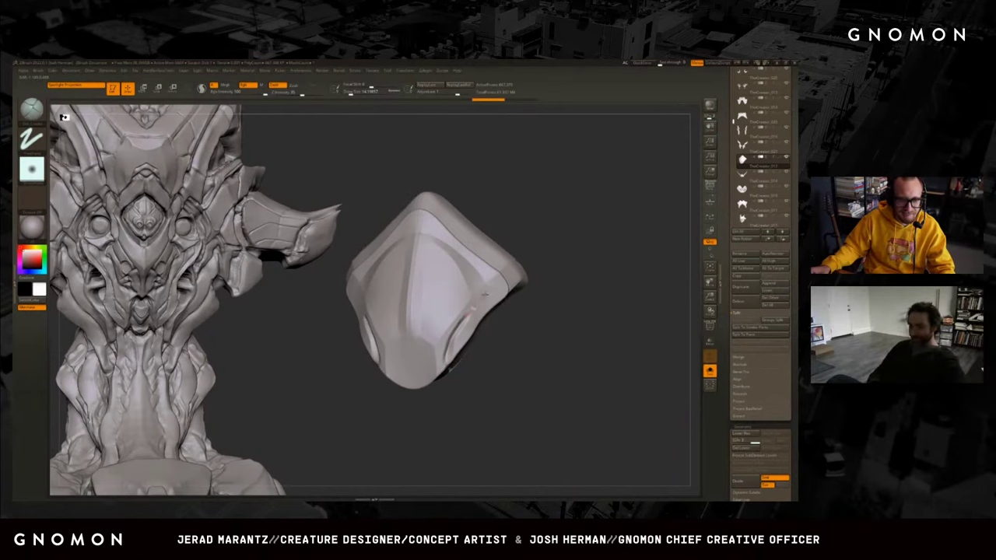
pyautogui.keyDown('ctrl'); pyautogui.keyDown('shift'); pyautogui.click(576, 238); pyautogui.keyUp('shift'); pyautogui.keyUp('ctrl')
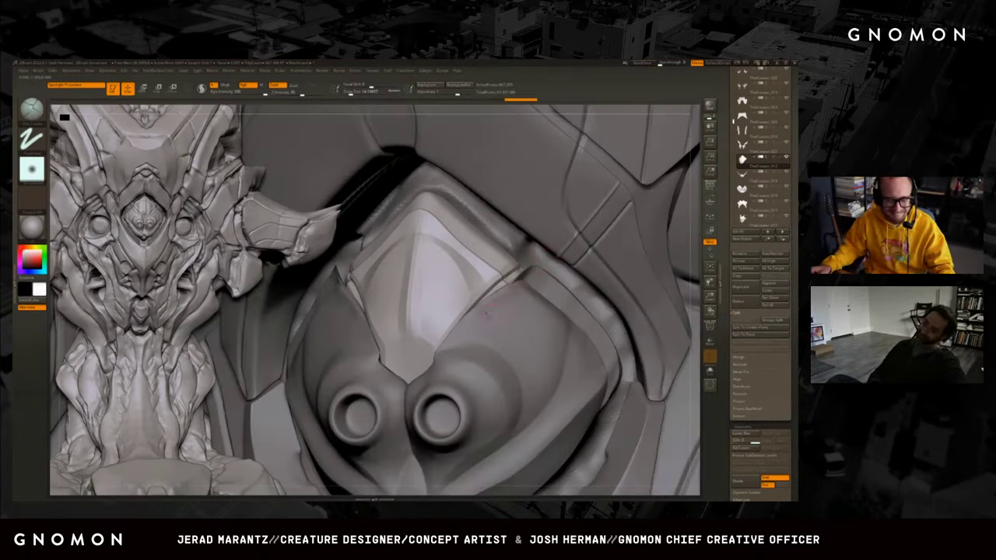
# Reshape the grooved lower side edges of the diamond plate with the Move brush so they fit the neighbouring eye plate.
pyautogui.moveTo(556, 321)
pyautogui.mouseDown()
pyautogui.moveTo(695, 388)
pyautogui.moveTo(669, 373)
pyautogui.mouseUp()
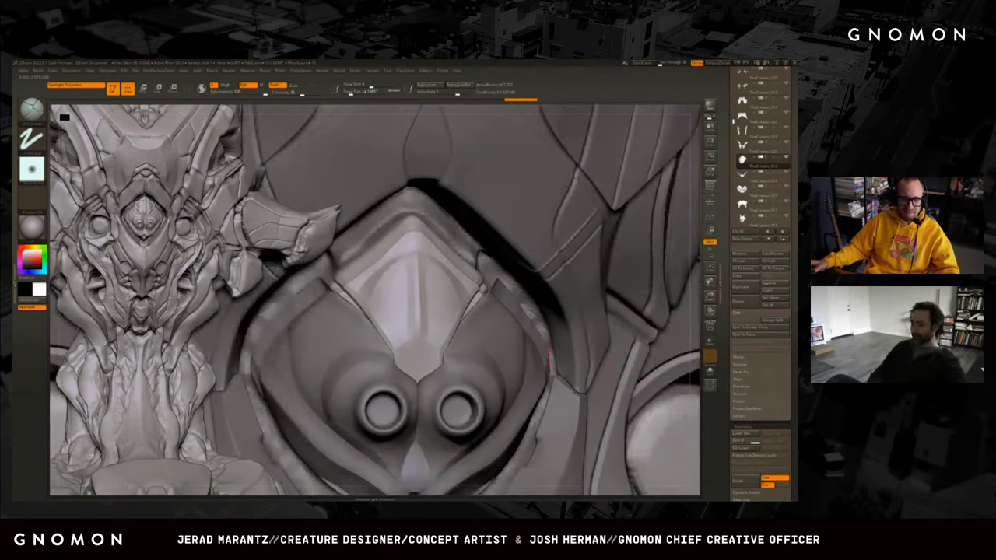
pyautogui.moveTo(372, 331); pyautogui.dragTo(376, 333)
pyautogui.press('b')
pyautogui.press('z')
pyautogui.press('m')
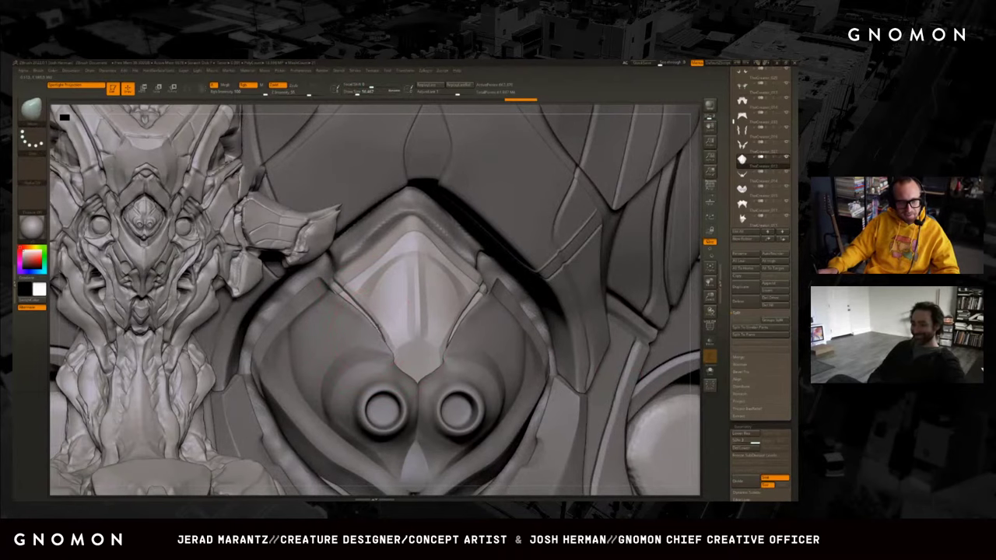
pyautogui.keyDown('ctrl'); pyautogui.keyDown('shift'); pyautogui.click(382, 334); pyautogui.keyUp('shift'); pyautogui.keyUp('ctrl')
pyautogui.moveTo(352, 305); pyautogui.dragTo(384, 346)
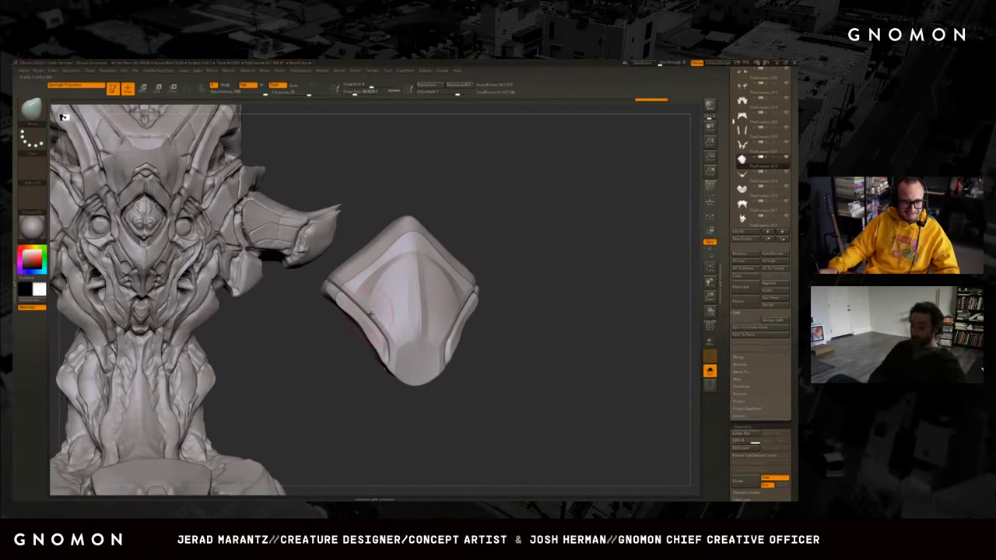
pyautogui.keyDown('ctrl'); pyautogui.keyDown('shift'); pyautogui.click(373, 317); pyautogui.keyUp('shift'); pyautogui.keyUp('ctrl')
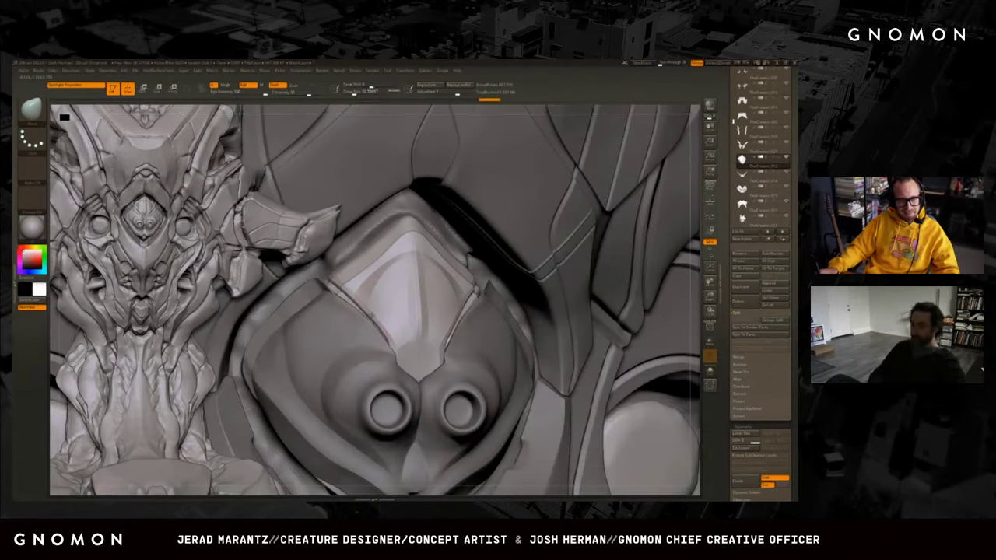
# Select the eye plate and adjust its upper side edges beside the diamond plate with the Move and Smooth brushes.
pyautogui.keyDown('alt'); pyautogui.click(368, 324); pyautogui.keyUp('alt')
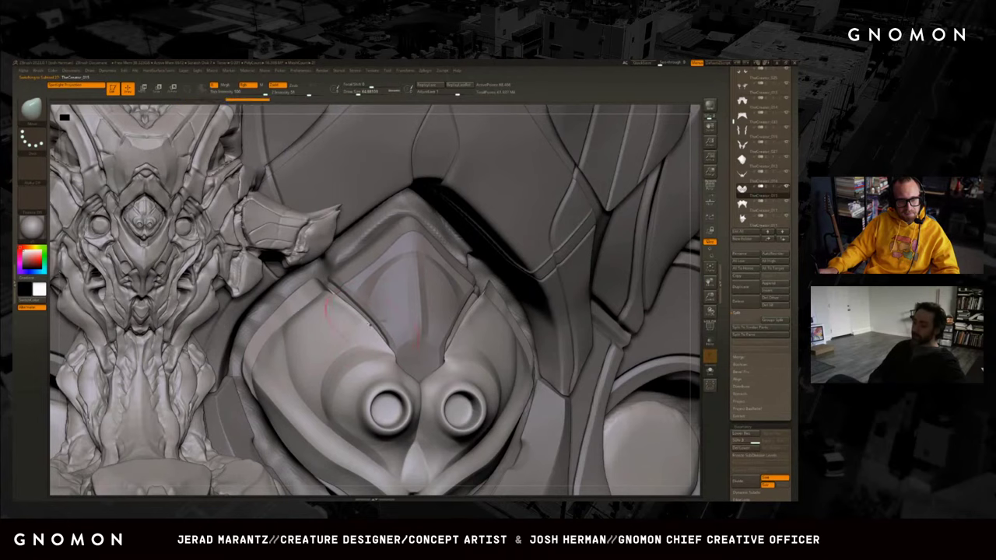
pyautogui.press('shift')
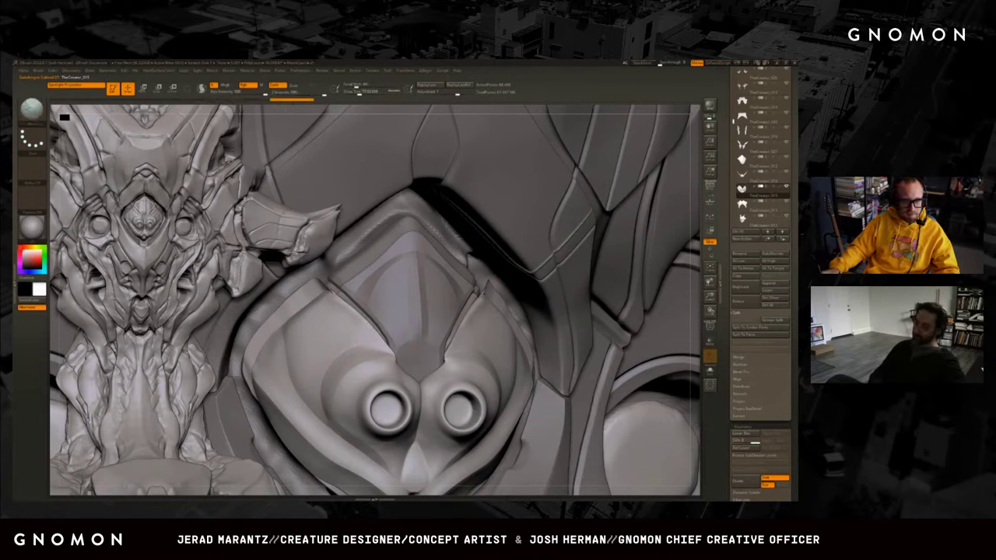
pyautogui.press('shift')
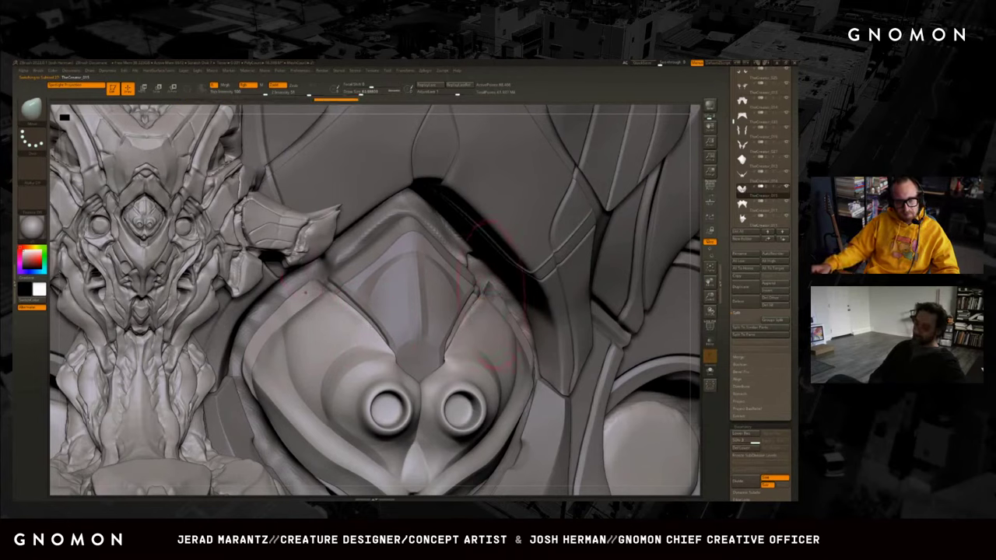
pyautogui.press('shift')
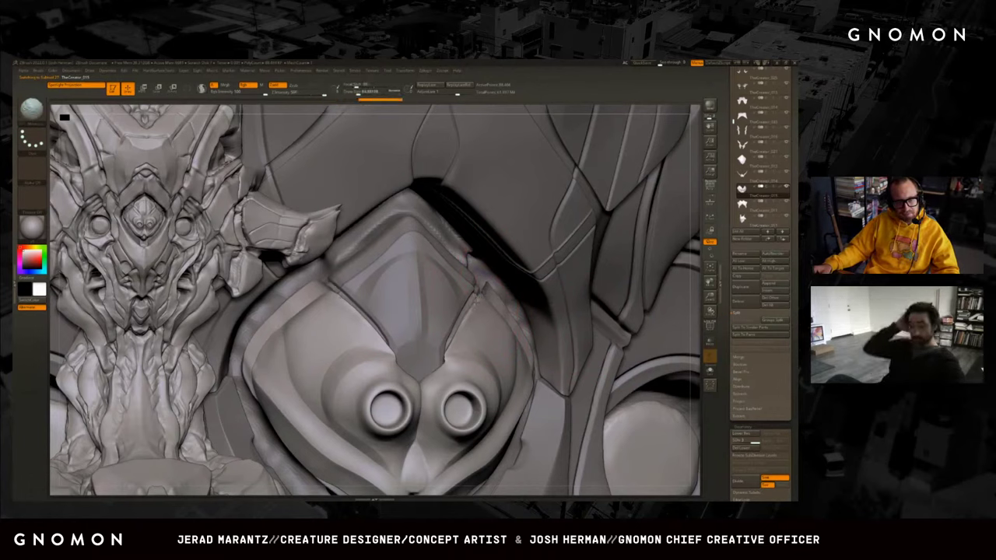
pyautogui.press('shift')
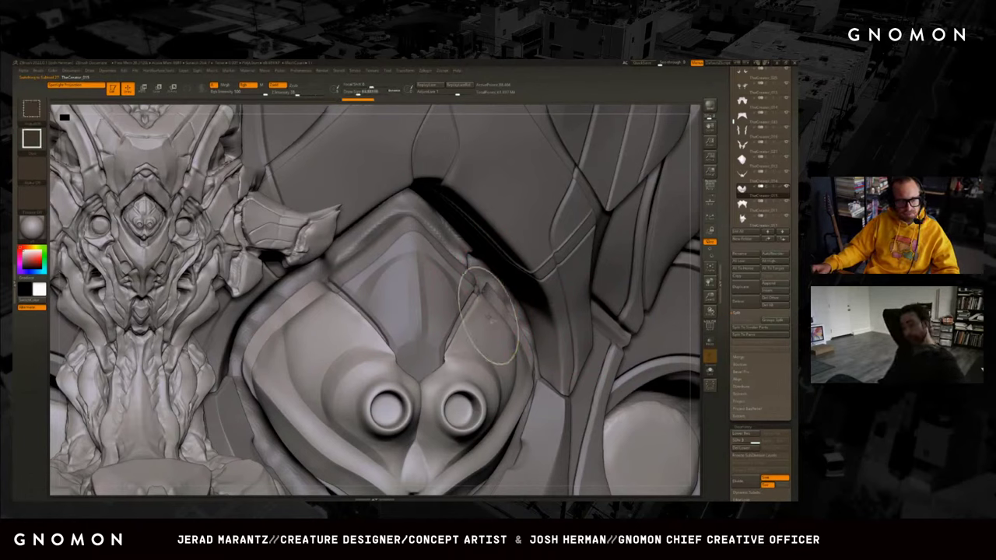
# Subdivide the eye plate's mesh to a higher resolution and ready a carving brush for fine grooves.
pyautogui.press('b')
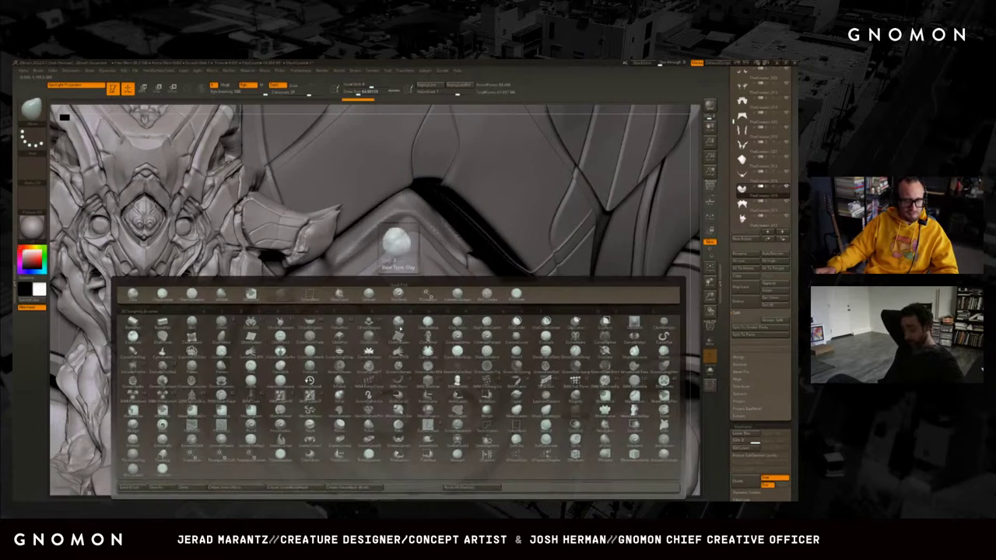
pyautogui.click(484, 296)
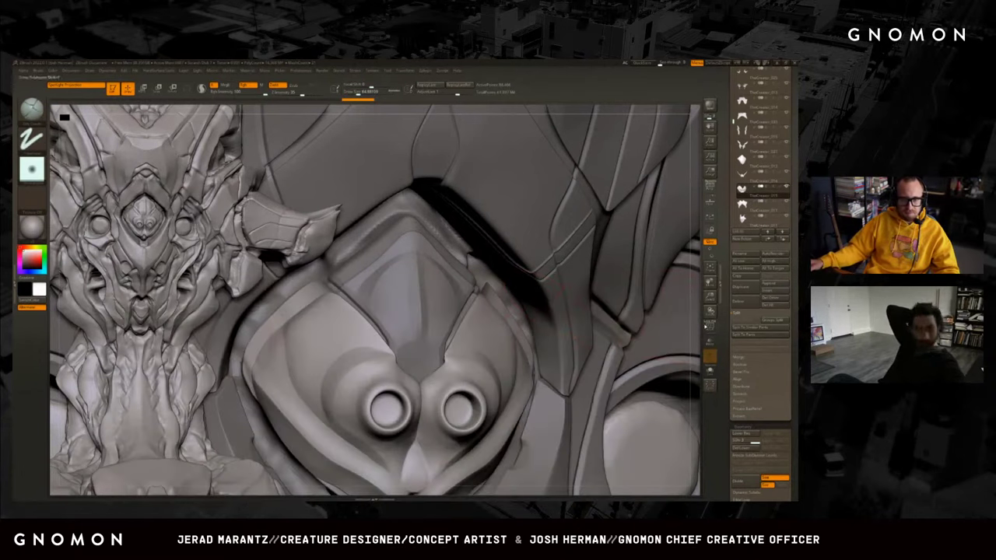
pyautogui.moveTo(675, 360)
pyautogui.keyDown('alt'); pyautogui.mouseDown()
pyautogui.moveTo(695, 316)
pyautogui.moveTo(681, 326)
pyautogui.mouseUp(); pyautogui.keyUp('alt')
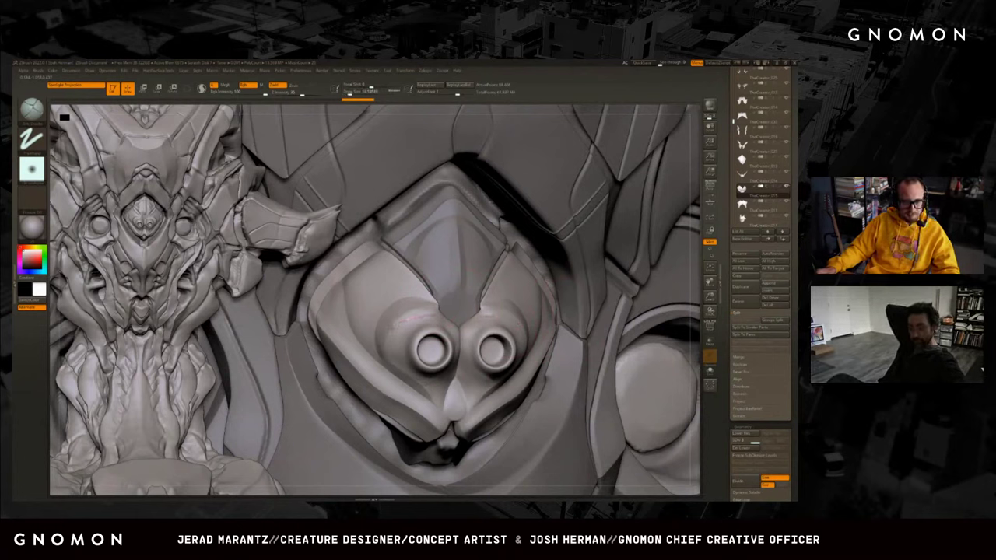
pyautogui.press('b')
pyautogui.press('c')
pyautogui.press('b')
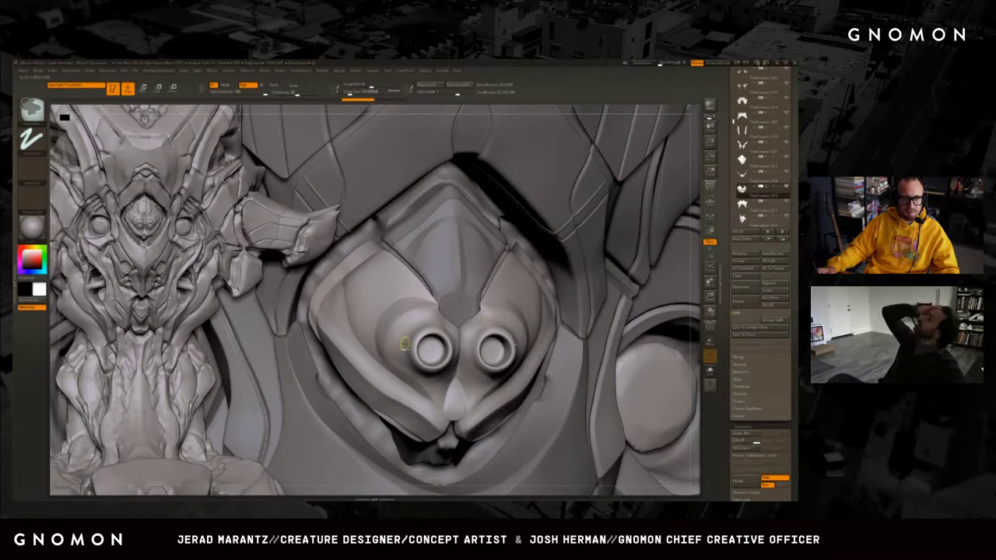
# Try carving grooves around the bases of both eye sockets at a further subdivision of the eye plate, and undo the attempt.
pyautogui.keyDown('ctrl'); pyautogui.keyDown('shift'); pyautogui.click(397, 353); pyautogui.keyUp('shift'); pyautogui.keyUp('ctrl')
pyautogui.moveTo(606, 420); pyautogui.dragTo(544, 388)
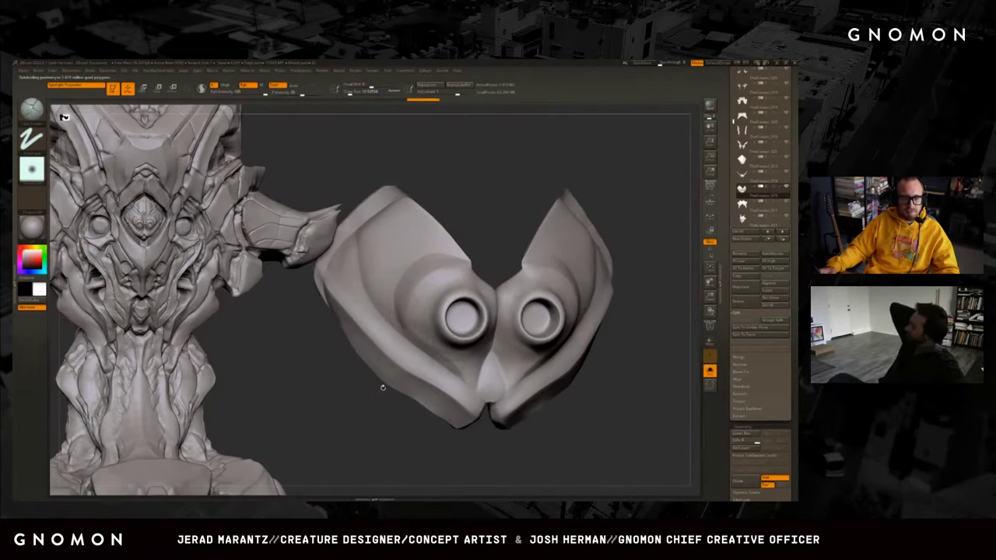
pyautogui.keyDown('ctrl'); pyautogui.keyDown('shift'); pyautogui.click(607, 436); pyautogui.keyUp('shift'); pyautogui.keyUp('ctrl')
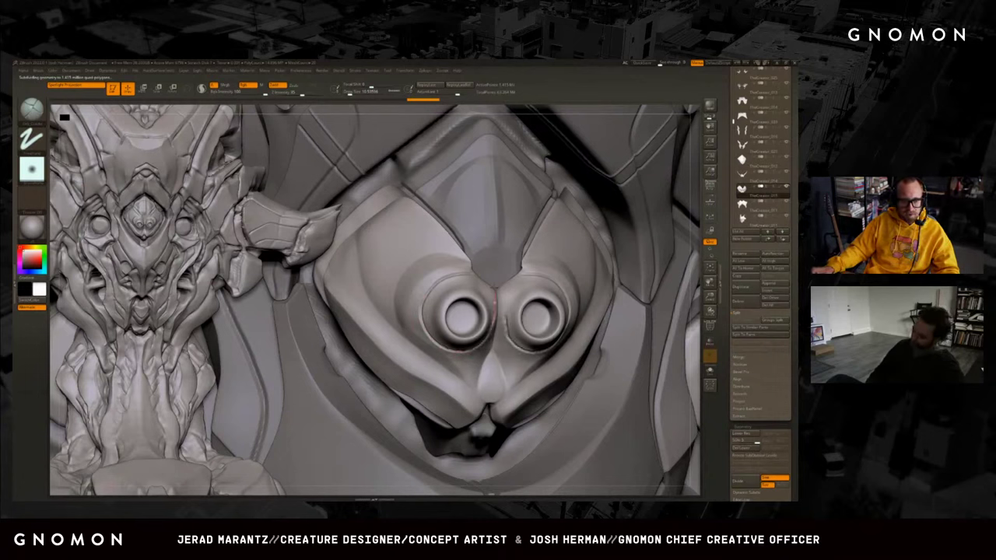
pyautogui.moveTo(447, 267); pyautogui.dragTo(630, 300)
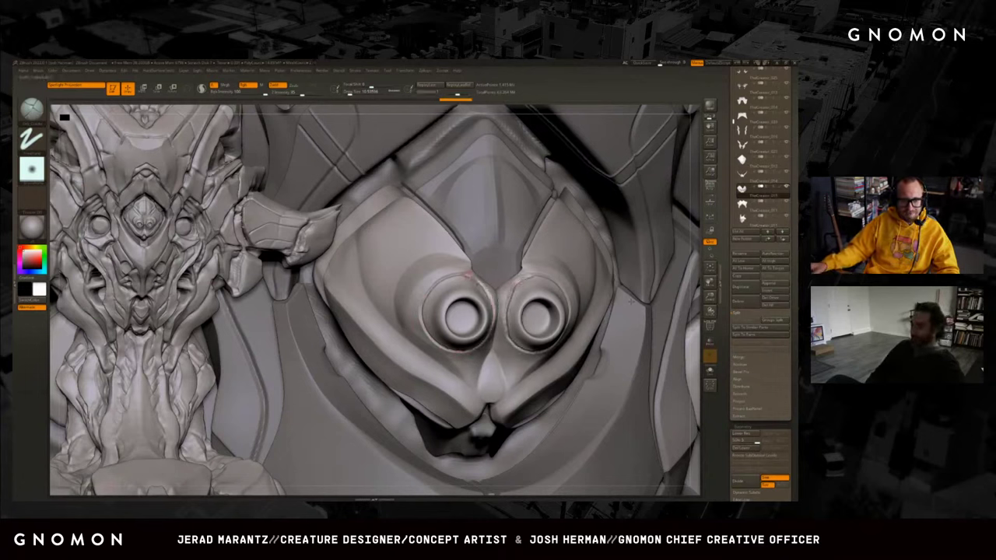
pyautogui.hotkey('ctrl', 'z')
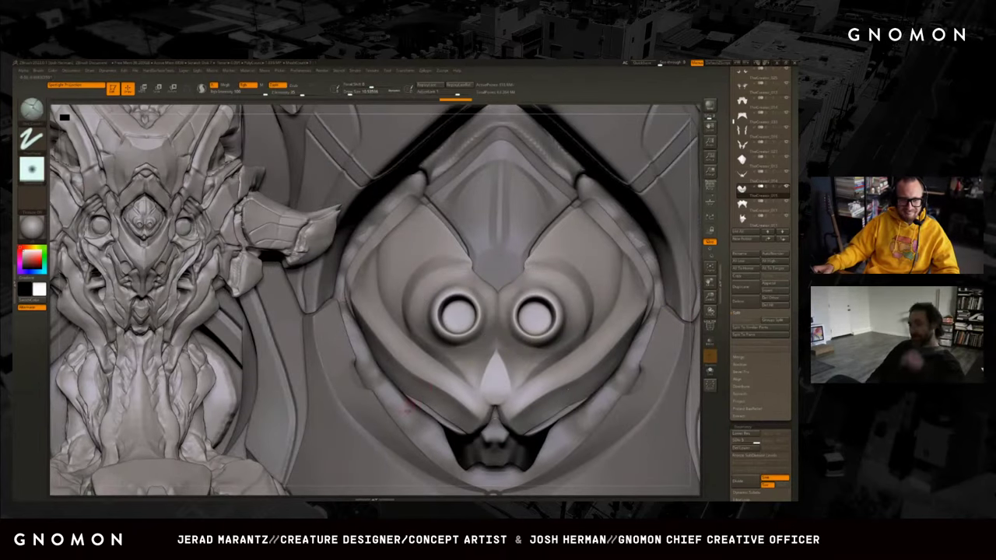
# Isolate the eye plate, carve a groove outlining the teardrop nose piece between the eyes, and bring back the full creature.
pyautogui.keyDown('ctrl'); pyautogui.keyDown('shift'); pyautogui.click(510, 342); pyautogui.keyUp('shift'); pyautogui.keyUp('ctrl')
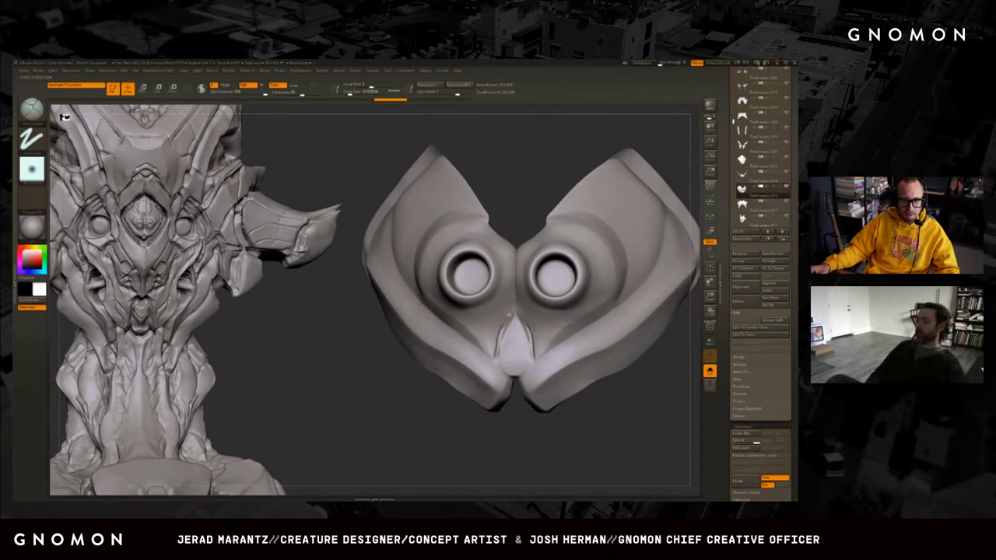
pyautogui.moveTo(473, 445); pyautogui.dragTo(479, 420)
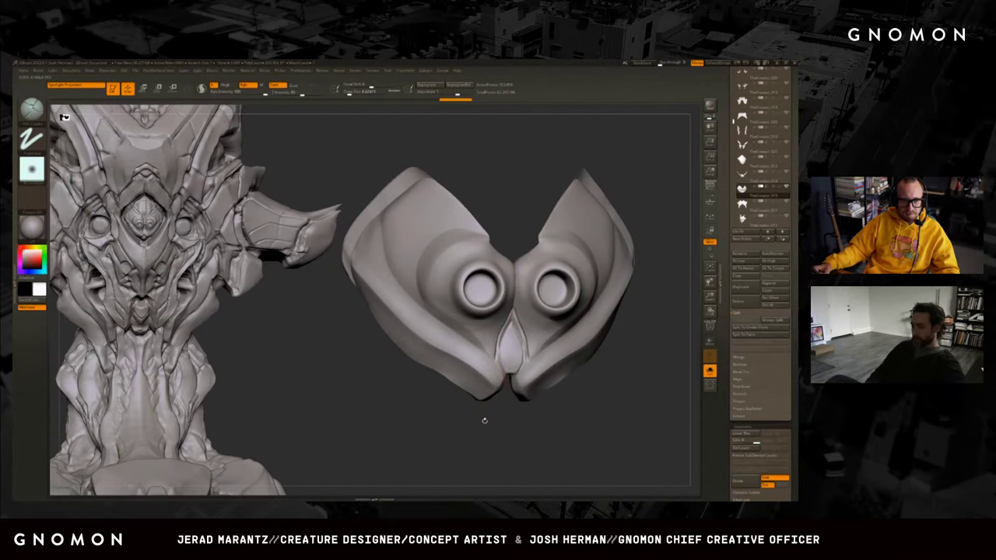
pyautogui.hotkey('ctrl', 'shift', 's')
pyautogui.press('ctrl')
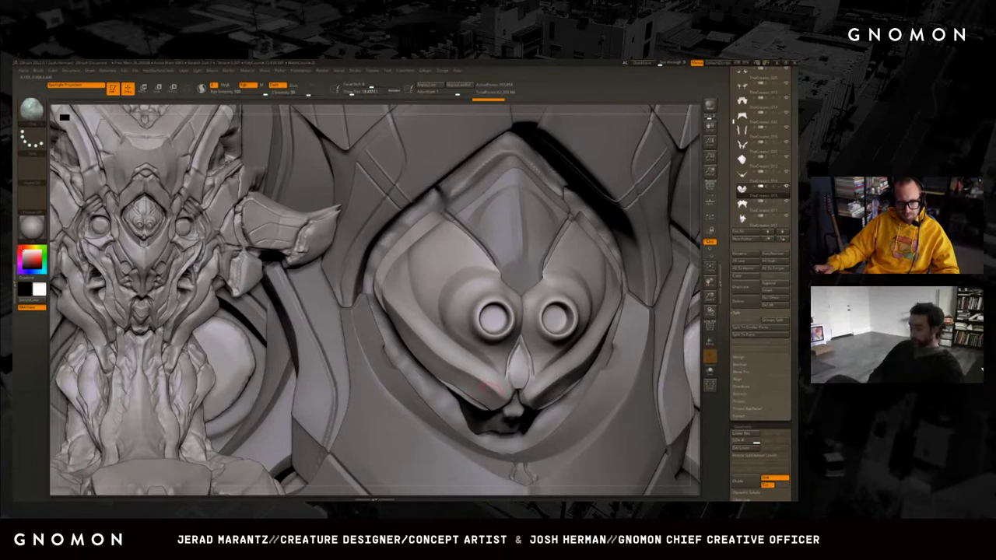
# Reshape the eye plate's lower ridges beside the nose piece, discarding unwanted strokes, and flatten them into cleaner planes.
pyautogui.hotkey('ctrl', 'z')
pyautogui.hotkey('ctrl', 'shift', 'z')
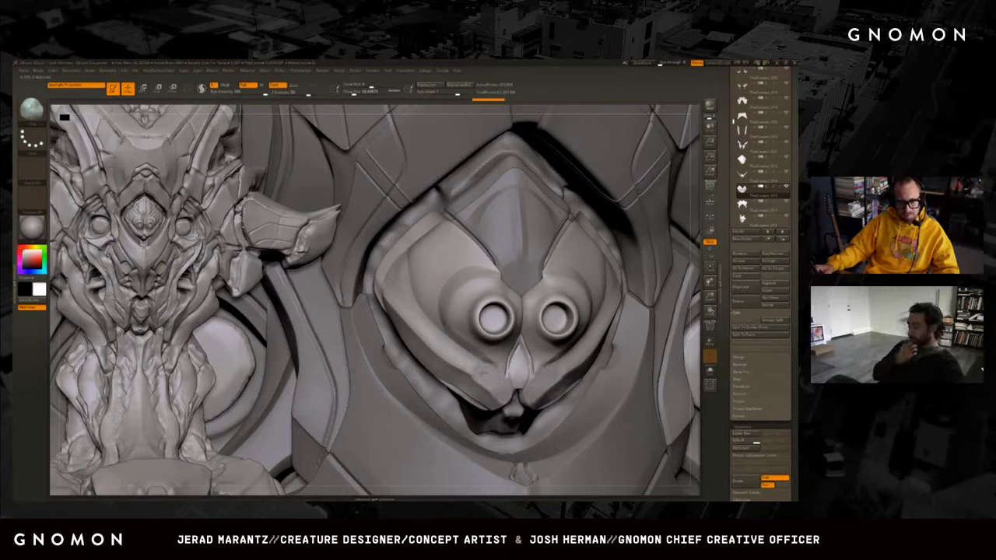
pyautogui.hotkey('ctrl', 'z')
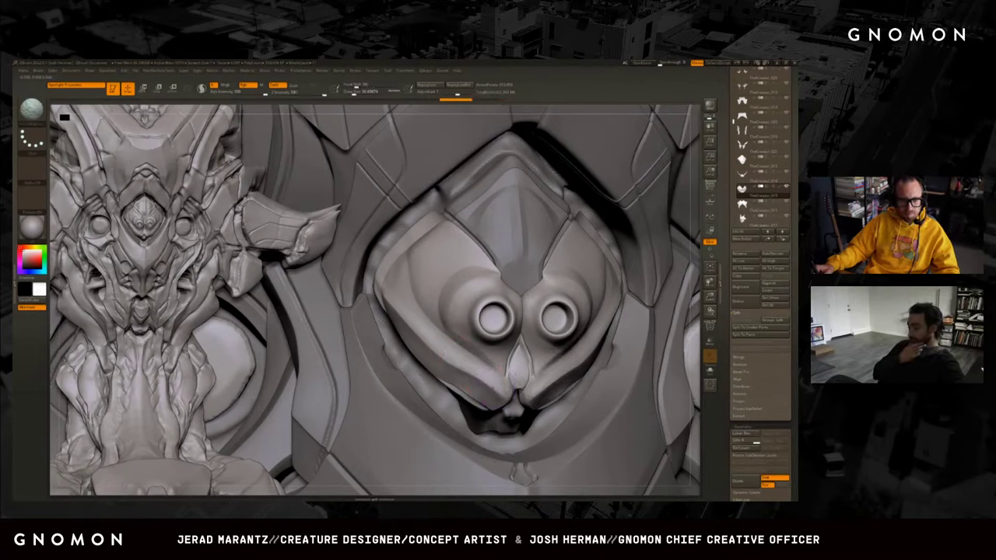
pyautogui.hotkey('ctrl', 'shift', 'z')
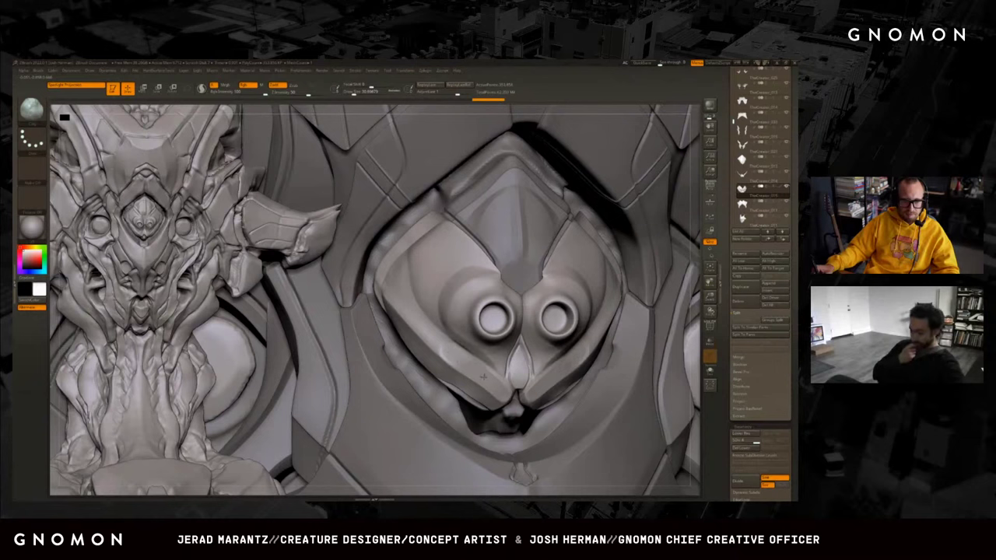
pyautogui.hotkey('ctrl', 'shift', 'z')
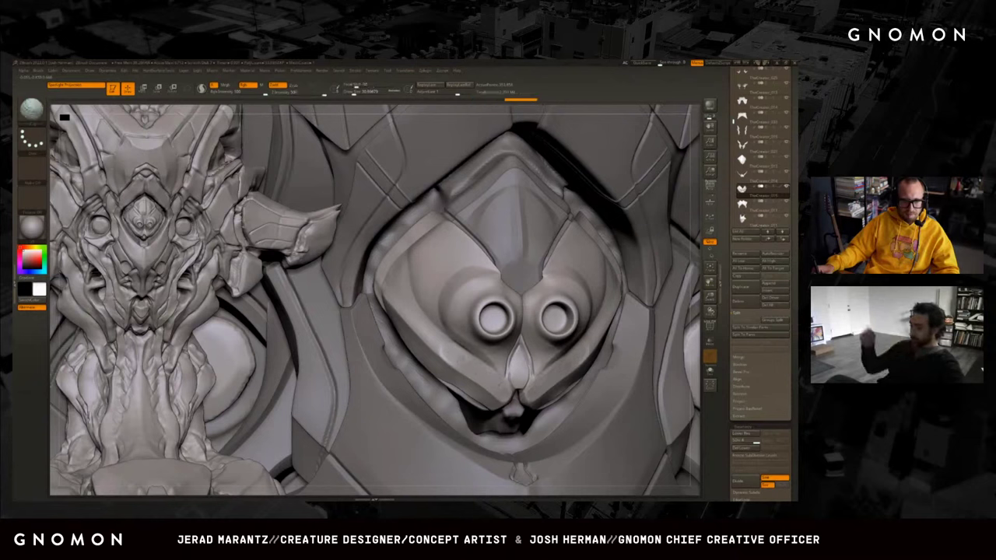
pyautogui.hotkey('ctrl', 'shift', 'z')
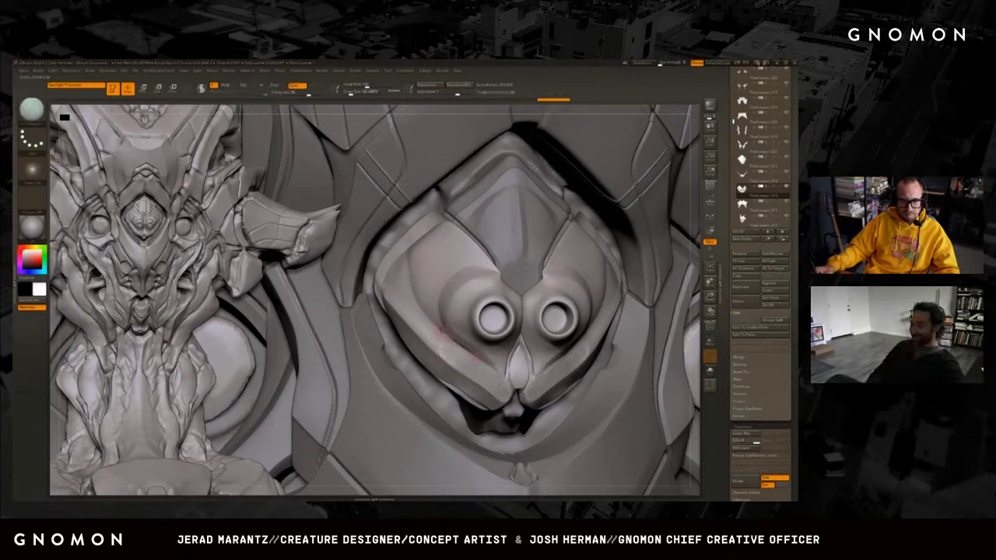
pyautogui.hotkey('ctrl', 'shift', 'z')
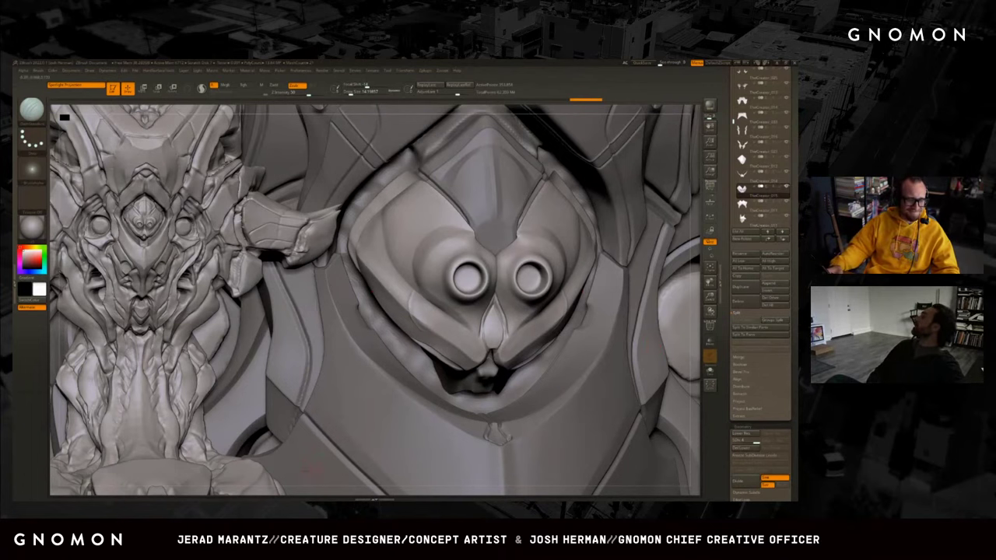
# Carve a curved groove down across both lower cheek ridges of the eye plate, from below the sockets to the lower edge.
pyautogui.moveTo(466, 327); pyautogui.dragTo(411, 294)
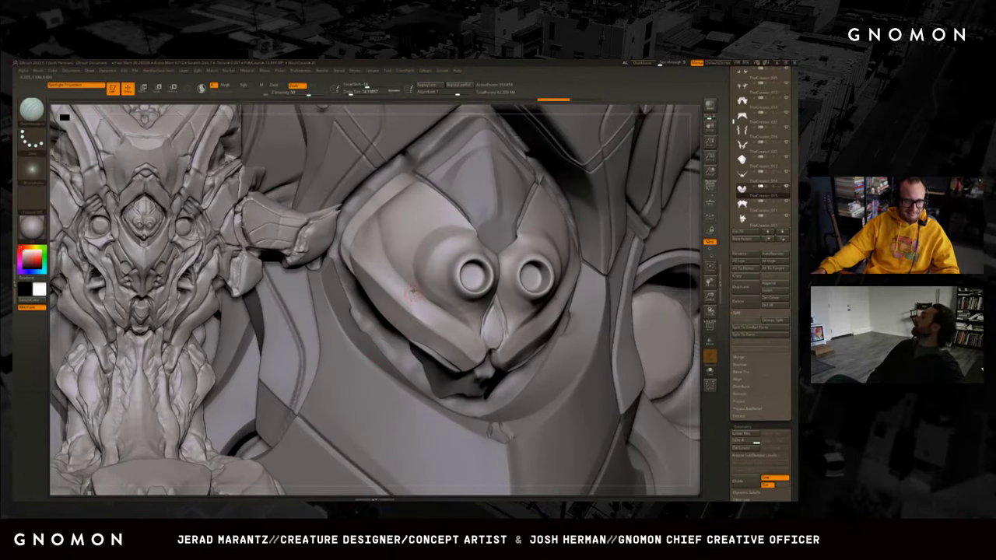
pyautogui.press('b')
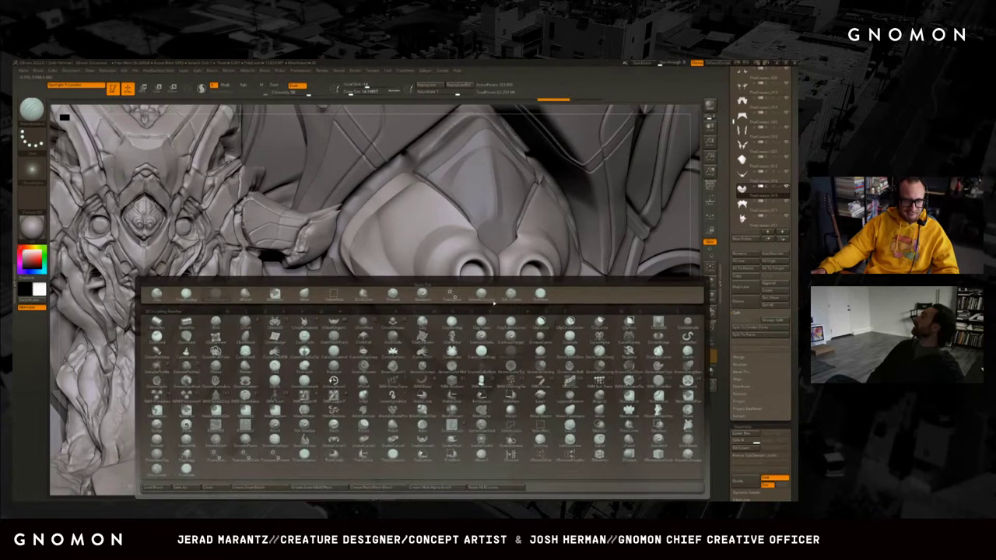
pyautogui.click(493, 300)
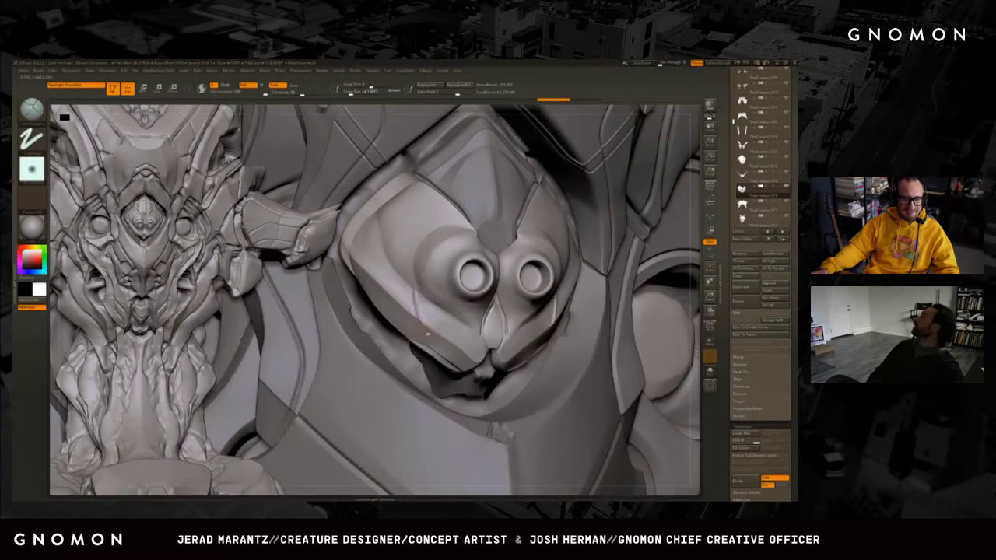
pyautogui.moveTo(413, 301)
pyautogui.mouseDown()
pyautogui.moveTo(467, 301)
pyautogui.moveTo(410, 290)
pyautogui.mouseUp()
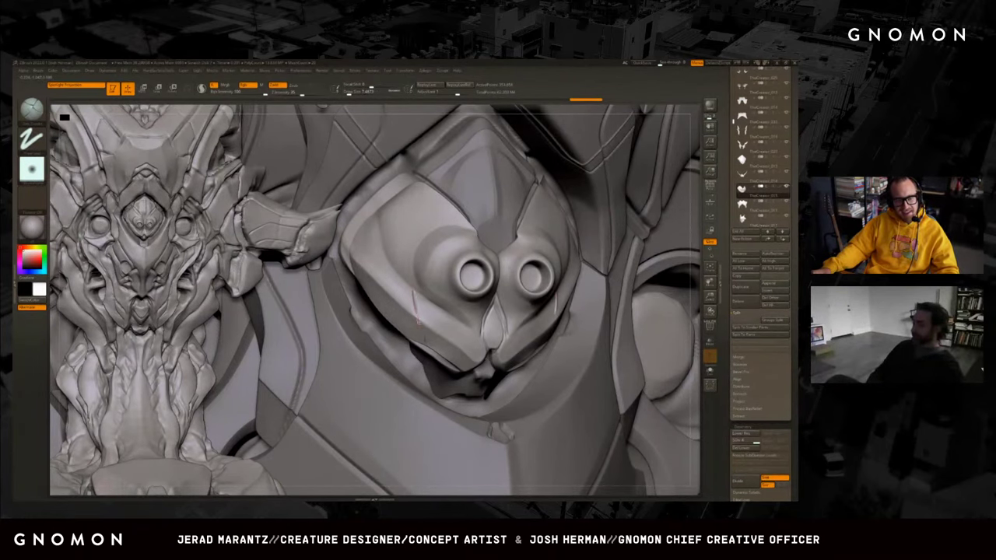
pyautogui.moveTo(416, 311)
pyautogui.mouseDown(button='right')
pyautogui.moveTo(684, 373)
pyautogui.moveTo(548, 309)
pyautogui.mouseUp(button='right')
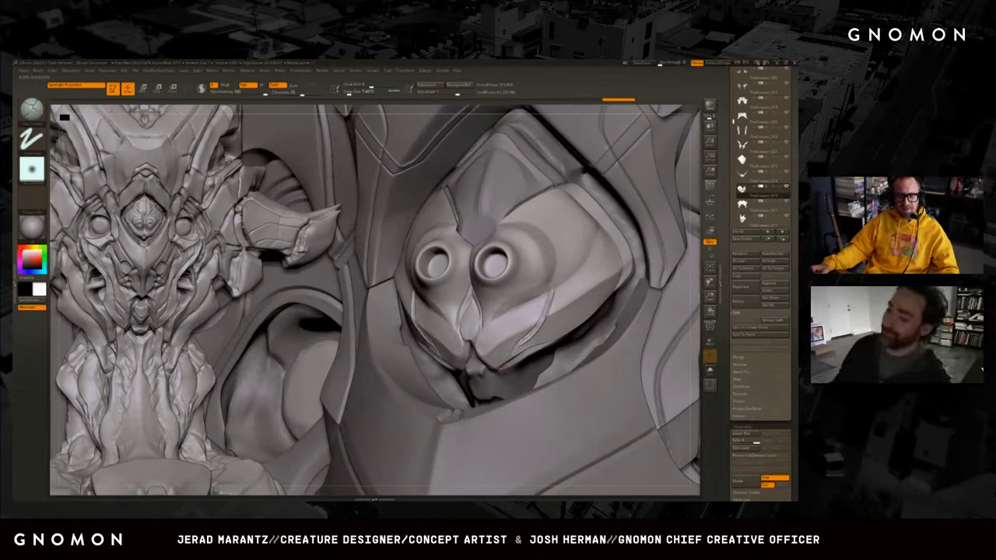
# Smooth the surface around the cheek grooves and extend the carved panel line up the outer side of the eye plate.
pyautogui.press('b')
pyautogui.press('s')
pyautogui.press('t')
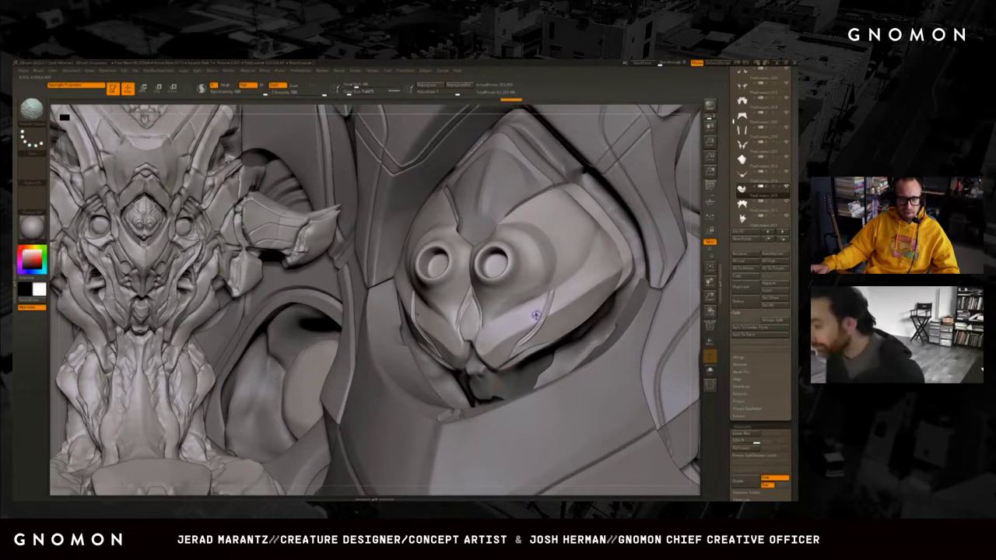
pyautogui.press('b')
pyautogui.press('d')
pyautogui.press('s')
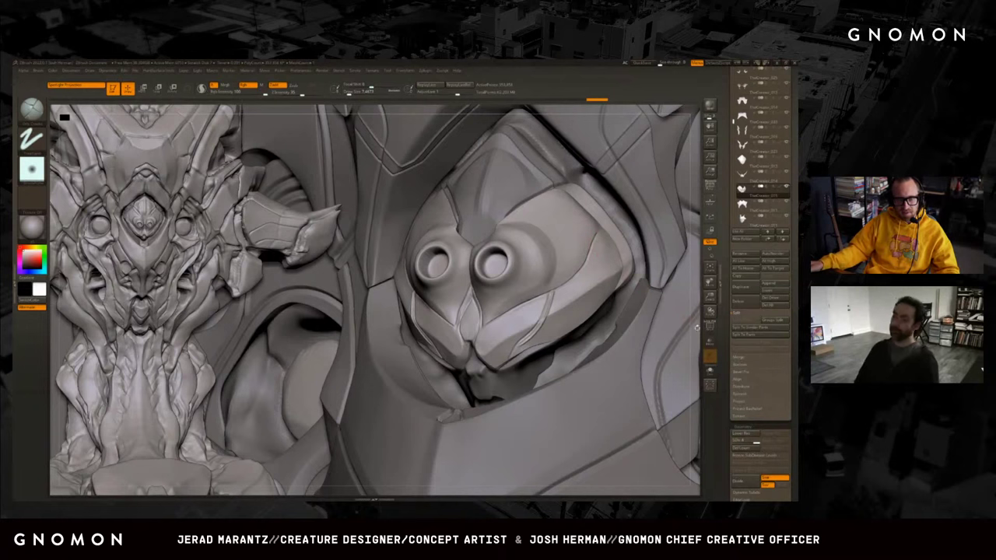
# Refine the grooved eye plate's outline with the Move brush, isolating it to work on the lower side edges from an angle.
pyautogui.moveTo(697, 327); pyautogui.dragTo(683, 347)
pyautogui.press('s')
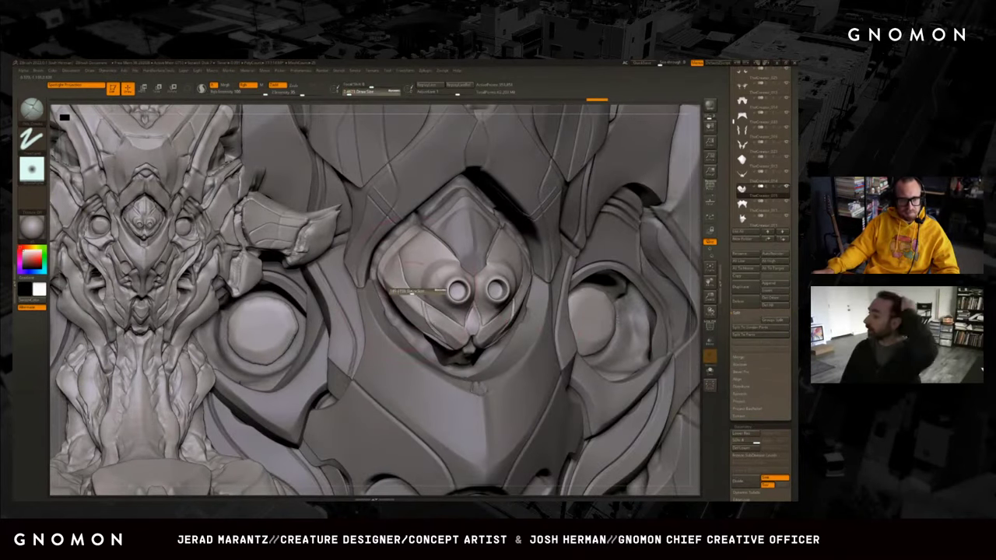
pyautogui.press('b')
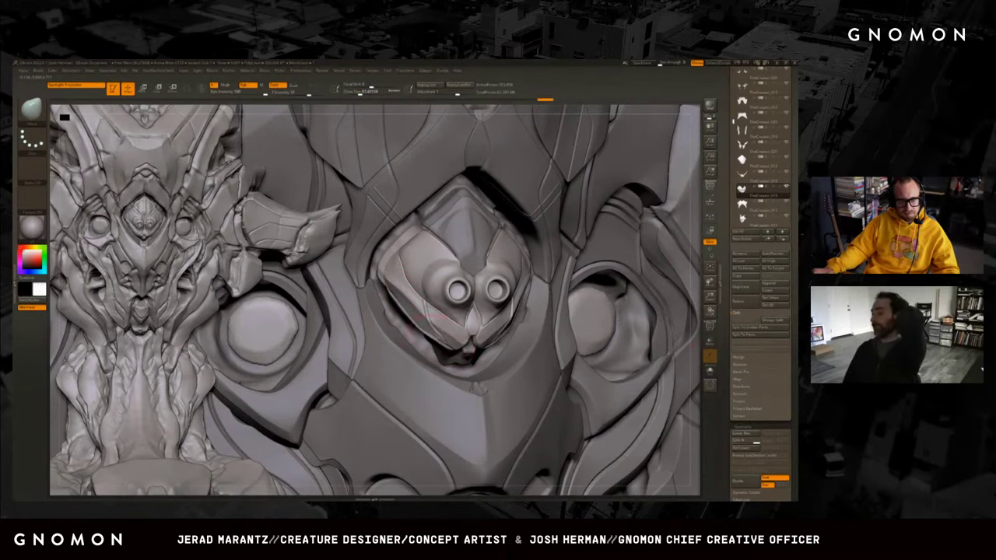
pyautogui.moveTo(658, 360); pyautogui.dragTo(447, 336)
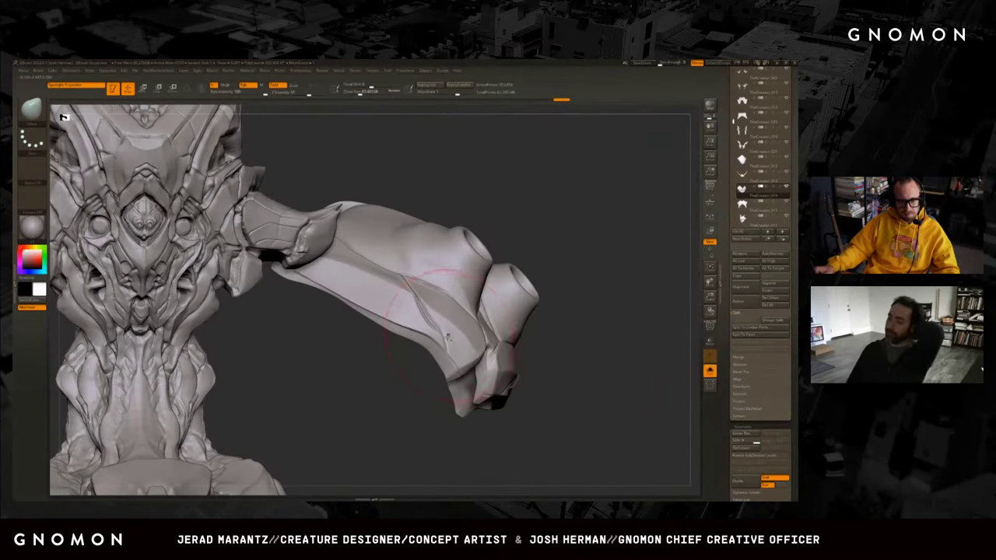
pyautogui.hotkey('ctrl', 'shift', 's')
pyautogui.moveTo(589, 313); pyautogui.dragTo(467, 358)
# Select the jaw piece beneath the eye plate and carve a panel groove into its side below the cheek ridge.
pyautogui.keyDown('alt'); pyautogui.click(424, 338); pyautogui.keyUp('alt')
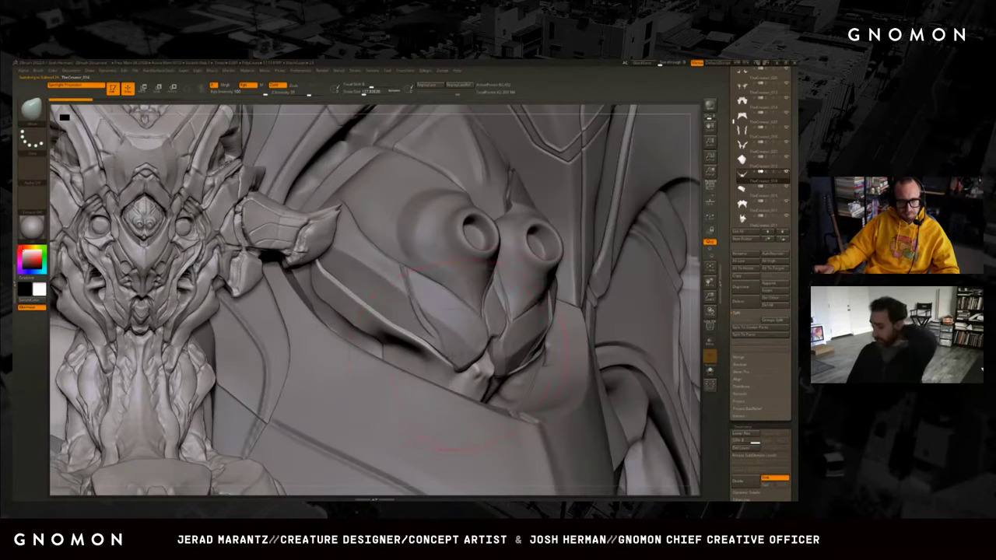
pyautogui.press('b')
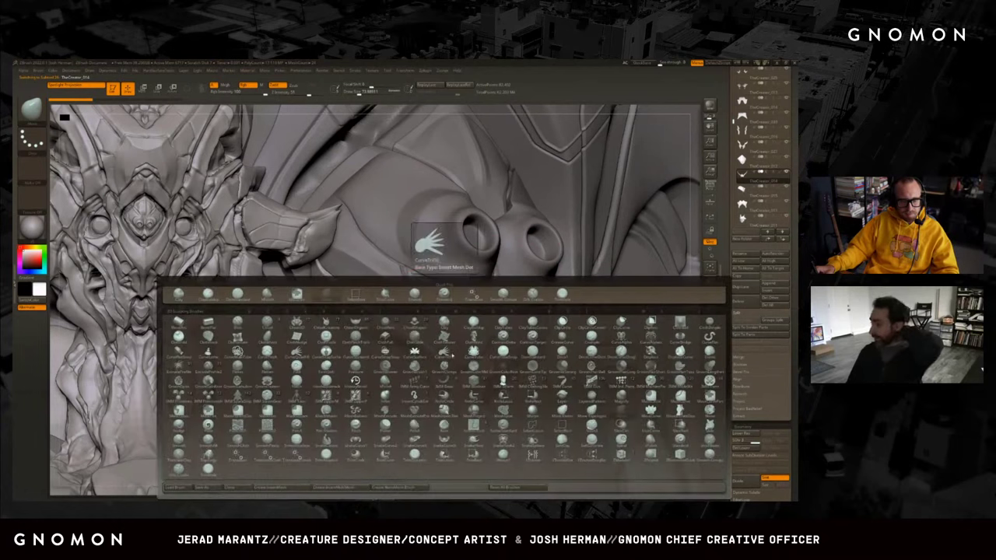
pyautogui.press('d')
pyautogui.press('s')
pyautogui.moveTo(498, 342)
pyautogui.mouseDown()
pyautogui.moveTo(456, 370)
pyautogui.moveTo(453, 395)
pyautogui.moveTo(457, 360)
pyautogui.mouseUp()
pyautogui.keyDown('ctrl'); pyautogui.keyDown('shift'); pyautogui.click(453, 370); pyautogui.keyUp('shift'); pyautogui.keyUp('ctrl')
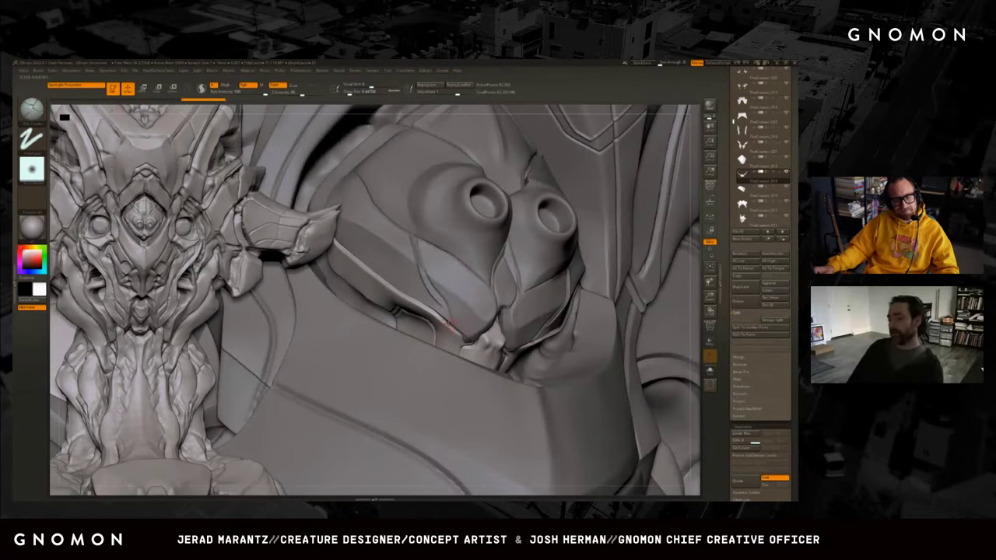
# Adjust the jaw piece's upper edge beneath the cheek ridge with the Move brush, isolating the piece to check its side.
pyautogui.press('b')
pyautogui.moveTo(451, 329)
pyautogui.mouseDown()
pyautogui.moveTo(467, 333)
pyautogui.moveTo(403, 301)
pyautogui.mouseUp()
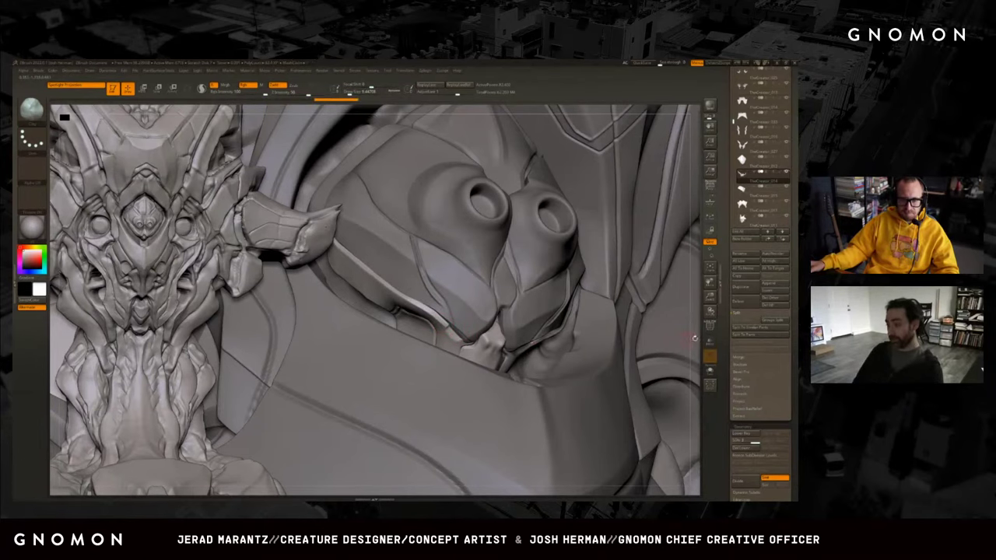
pyautogui.moveTo(697, 338)
pyautogui.mouseDown(button='right')
pyautogui.moveTo(673, 302)
pyautogui.moveTo(696, 342)
pyautogui.mouseUp(button='right')
pyautogui.click(709, 371)
pyautogui.moveTo(575, 351)
pyautogui.mouseDown(button='right')
pyautogui.moveTo(599, 377)
pyautogui.moveTo(576, 366)
pyautogui.mouseUp(button='right')
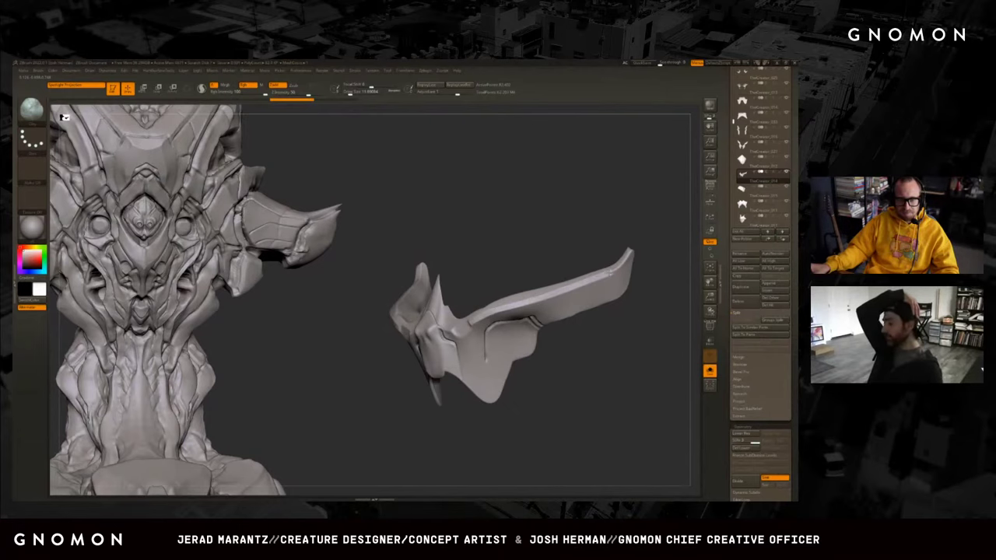
pyautogui.hotkey('ctrl', 'shift', 'alt', 's')
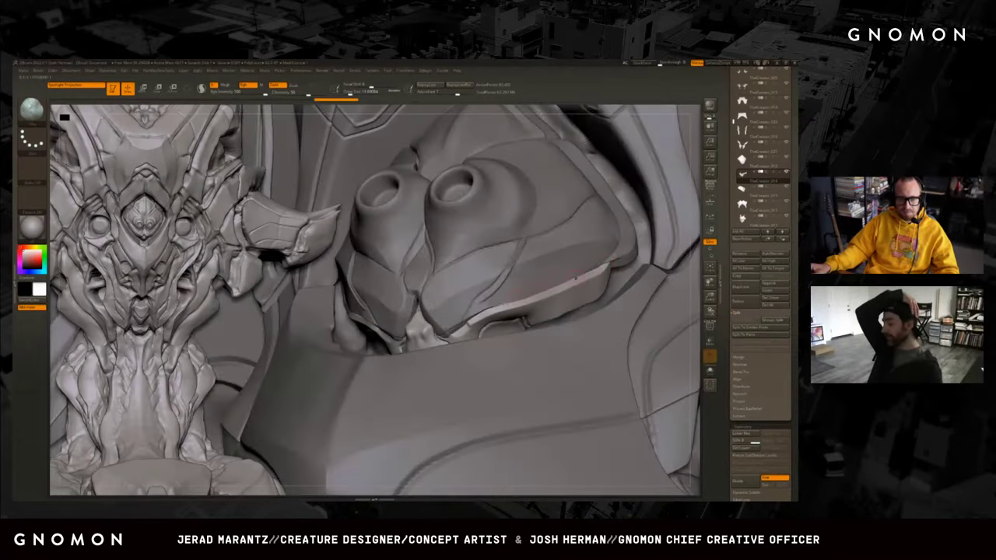
pyautogui.press('s')
pyautogui.moveTo(484, 320); pyautogui.dragTo(513, 321)
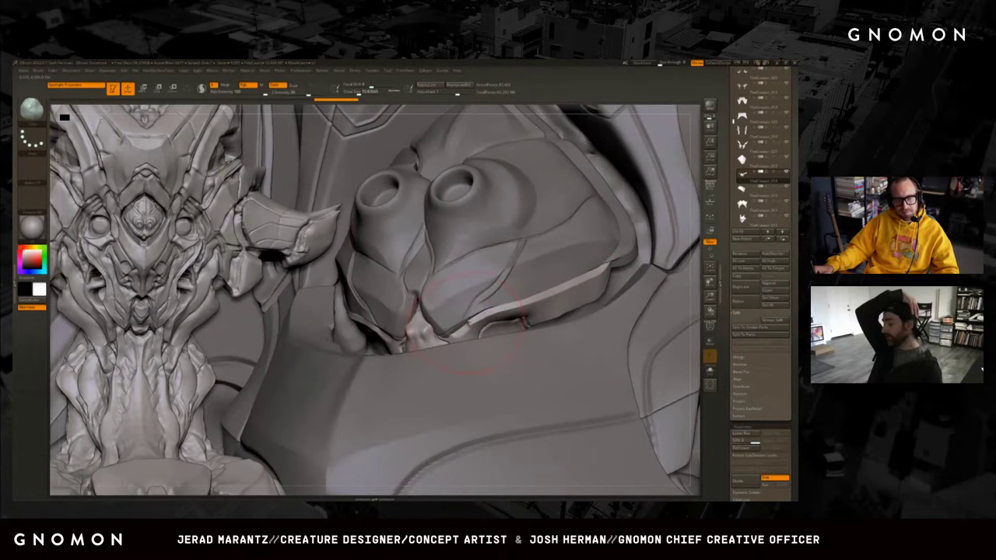
# Carve a panel groove across the jaw piece's long upper rim, checking the cut with the piece isolated.
pyautogui.press('shift')
pyautogui.press('b')
pyautogui.press('h')
pyautogui.press('p')
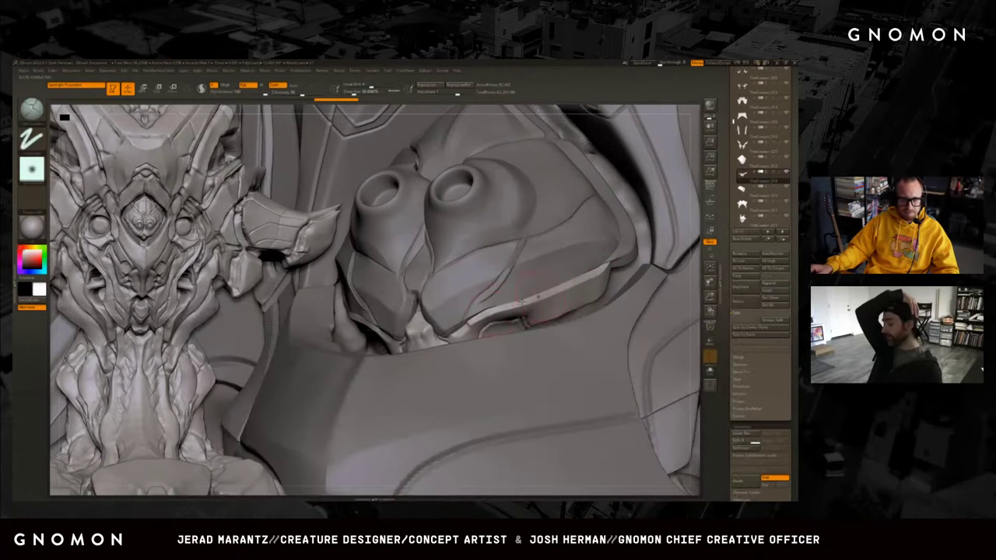
pyautogui.hotkey('ctrl', 'shift', 'alt', 's')
pyautogui.press('s')
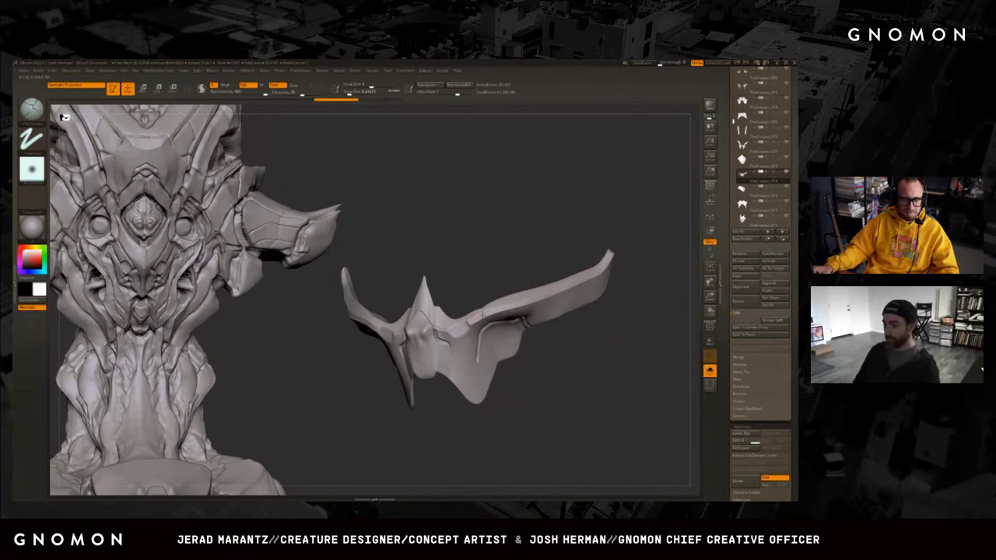
pyautogui.hotkey('ctrl', 'shift', 'alt', 's')
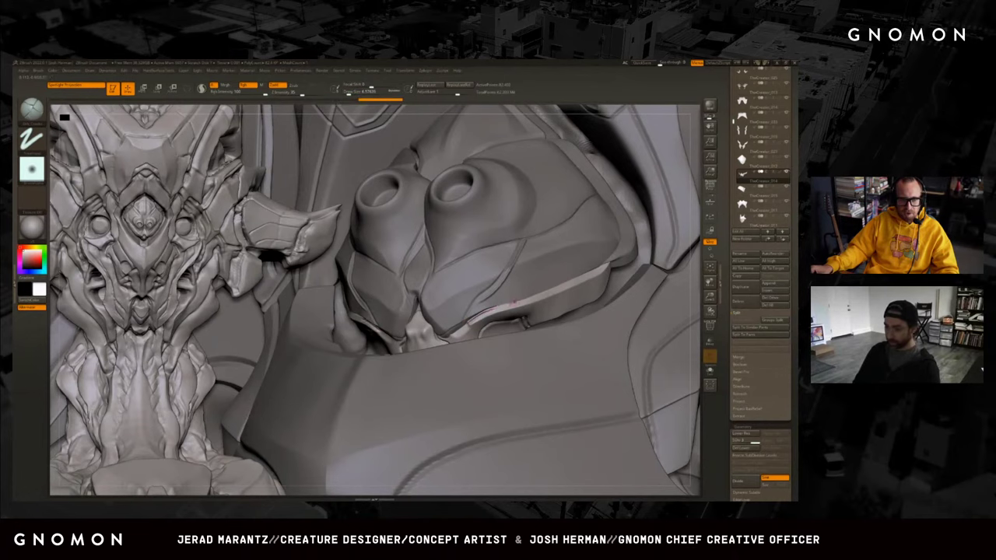
pyautogui.hotkey('ctrl', 'shift', 'alt', 's')
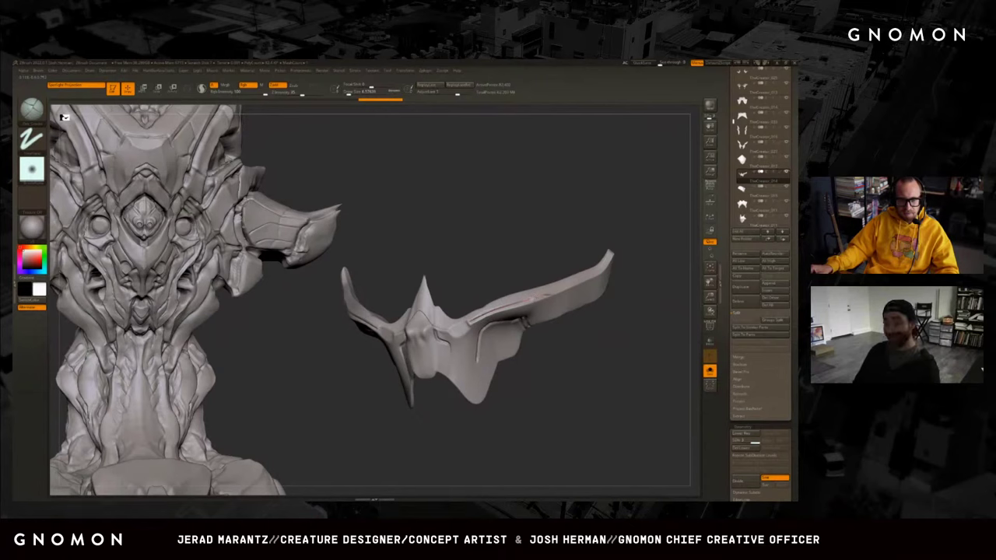
pyautogui.hotkey('ctrl', 'shift', 'alt', 's')
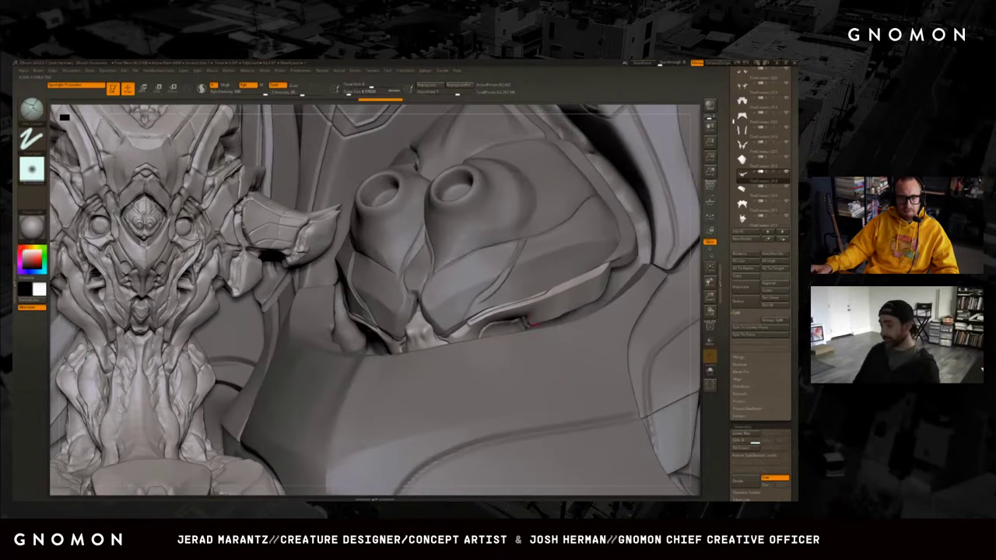
# Carve short panel grooves across the front of the jaw piece on both sides of the central chin.
pyautogui.moveTo(695, 323); pyautogui.dragTo(695, 335)
pyautogui.hotkey('ctrl', 'shift', 'alt', 's')
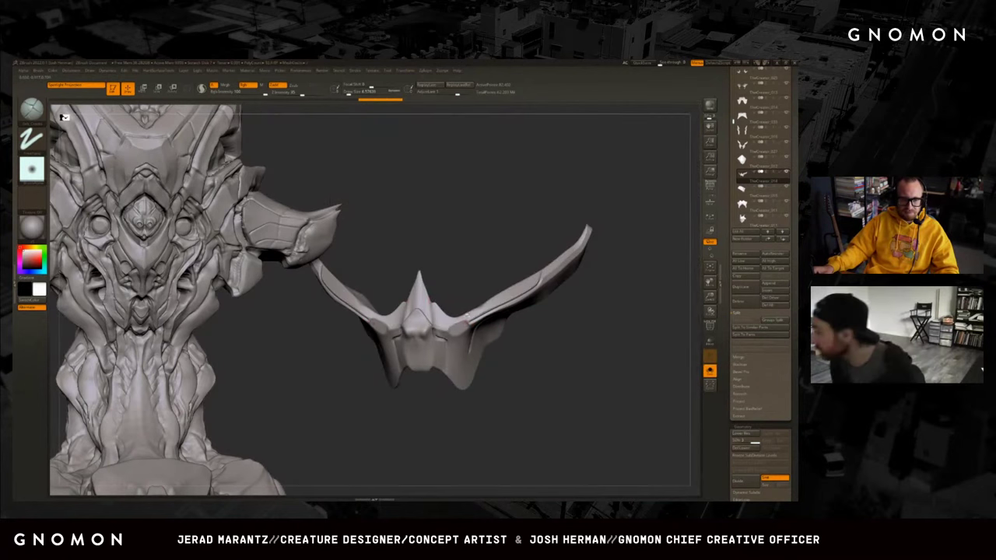
pyautogui.hotkey('ctrl', 'shift', 'alt', 's')
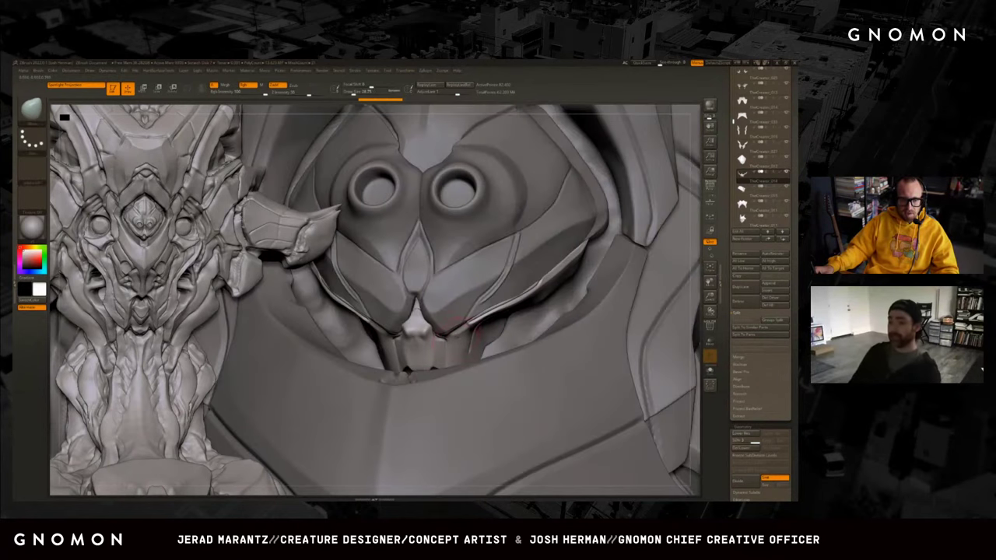
pyautogui.press('b')
pyautogui.press('s')
pyautogui.press('t')
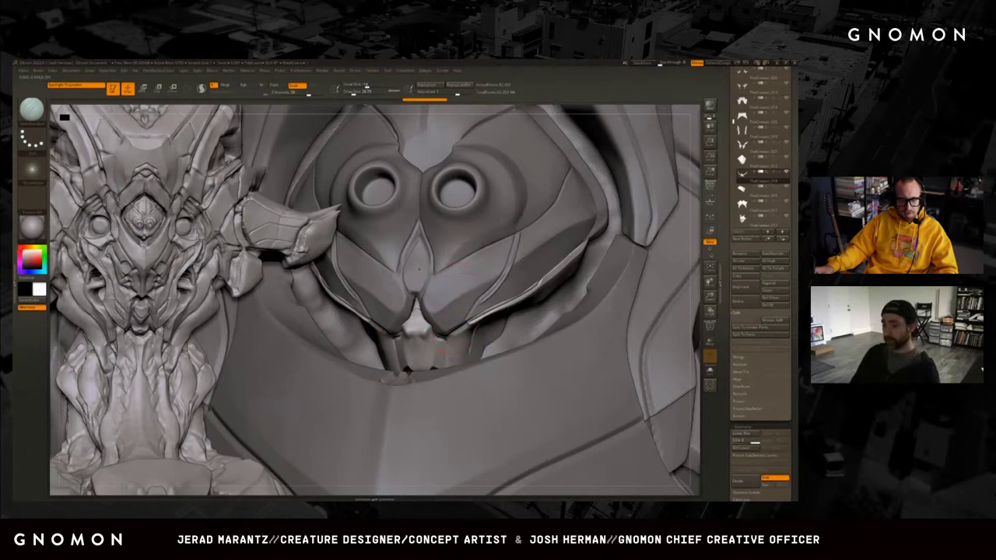
pyautogui.press('b')
pyautogui.press('d')
pyautogui.press('a')
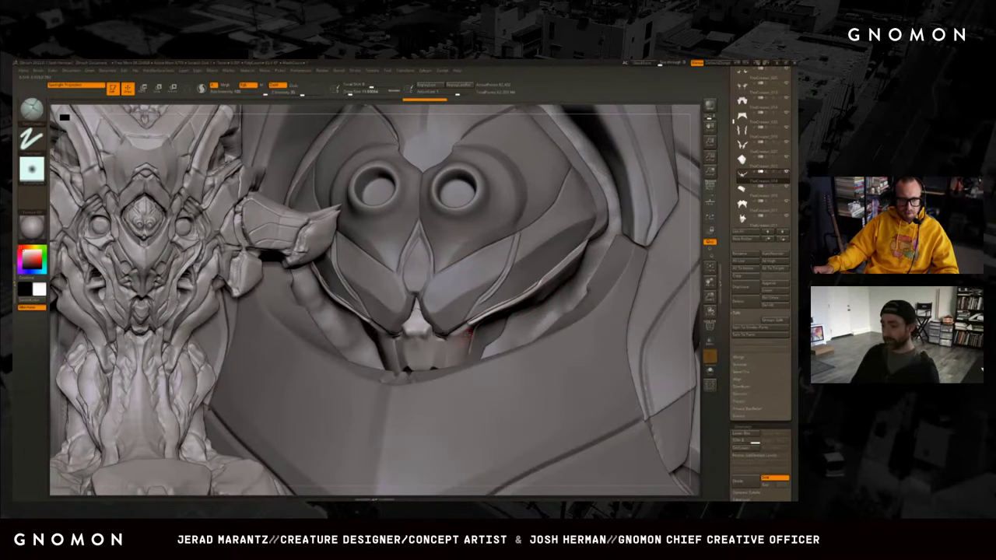
pyautogui.press('[')
pyautogui.hotkey('alt', 'shift', 's')
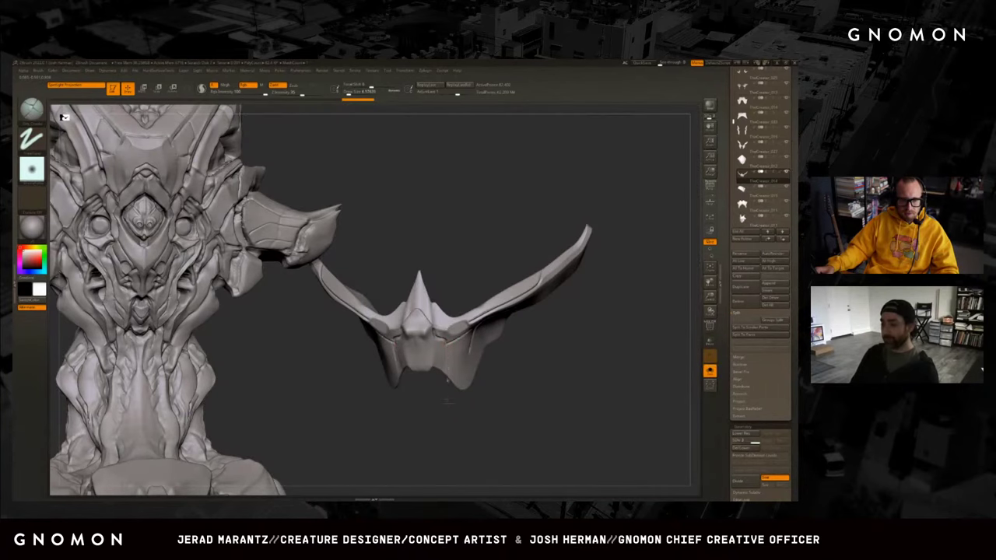
# Carve a short groove into the isolated jaw piece's lower side flap and show the whole head again.
pyautogui.moveTo(449, 402)
pyautogui.mouseDown()
pyautogui.moveTo(438, 400)
pyautogui.moveTo(473, 354)
pyautogui.mouseUp()
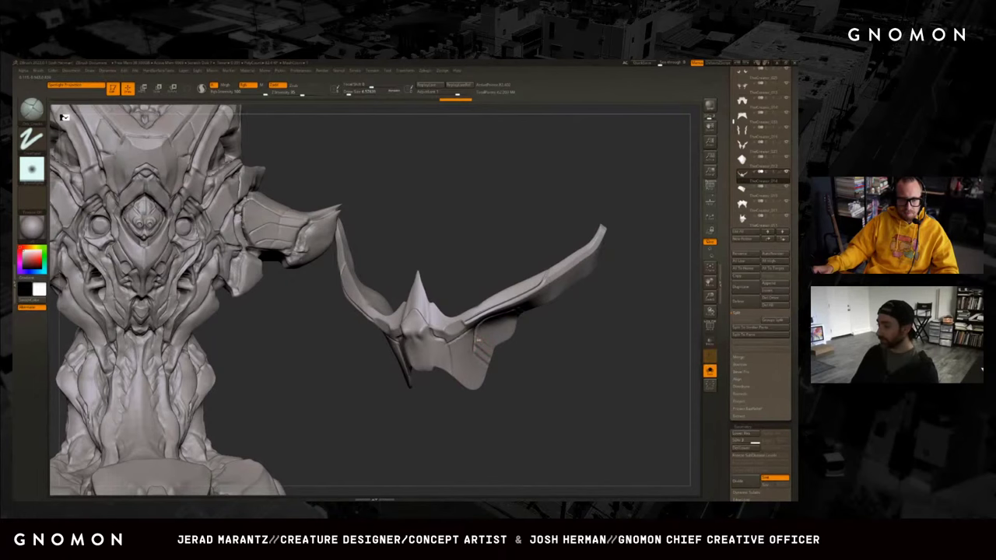
pyautogui.moveTo(529, 356)
pyautogui.mouseDown()
pyautogui.moveTo(519, 346)
pyautogui.moveTo(589, 371)
pyautogui.mouseUp()
pyautogui.moveTo(696, 341); pyautogui.dragTo(627, 302)
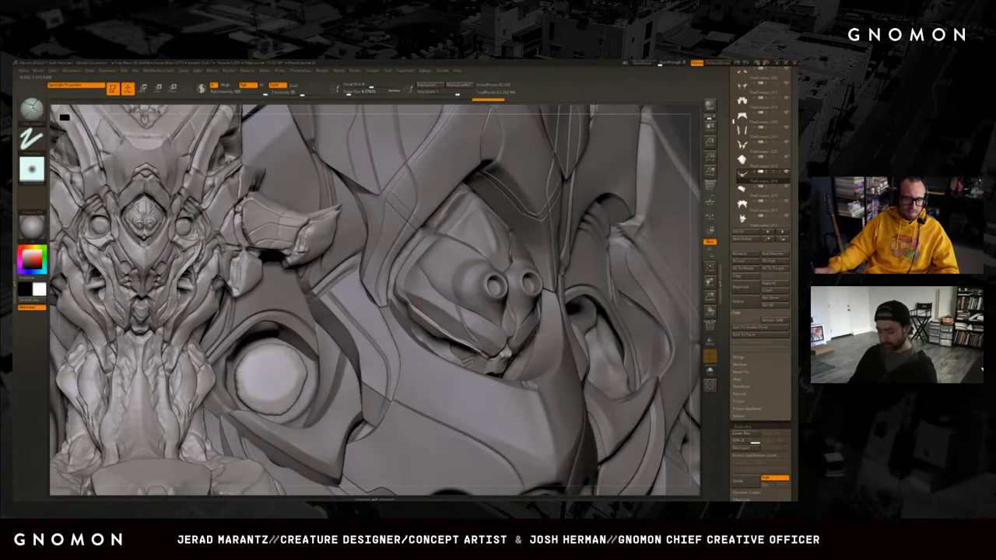
# Select the eye plate and carve a panel line along its upper outer side behind the socket.
pyautogui.keyDown('alt'); pyautogui.click(421, 309); pyautogui.keyUp('alt')
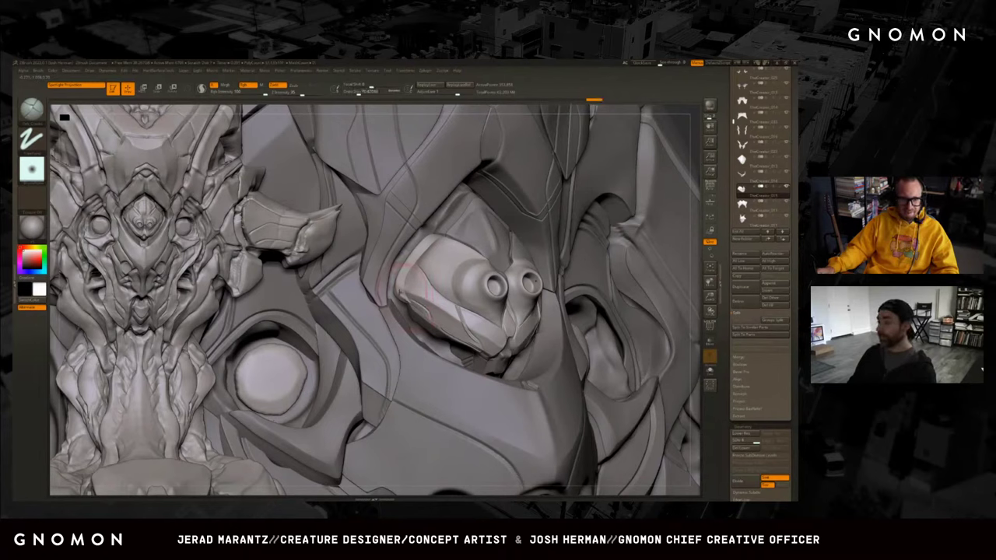
pyautogui.press('b')
pyautogui.press('s')
pyautogui.press('t')
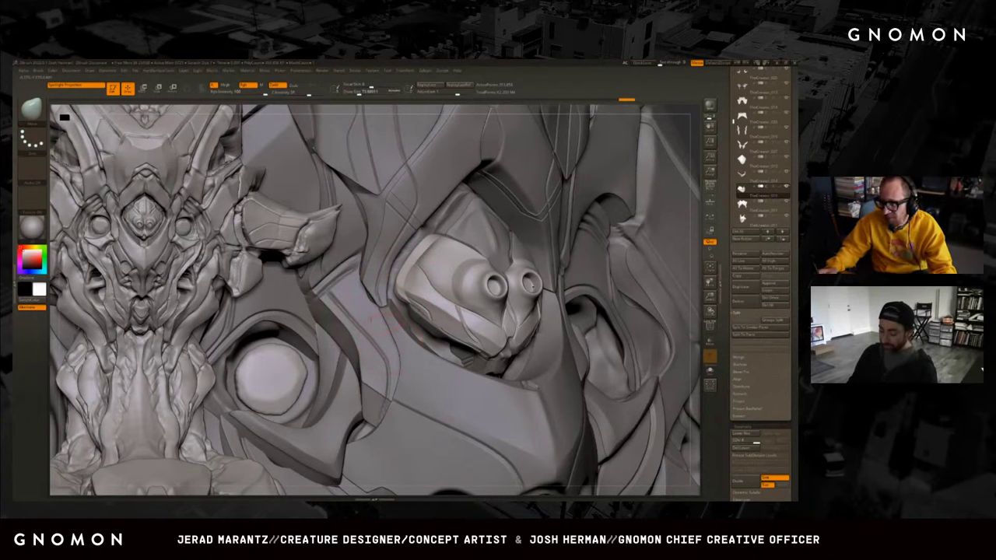
pyautogui.press('b')
pyautogui.click(435, 298)
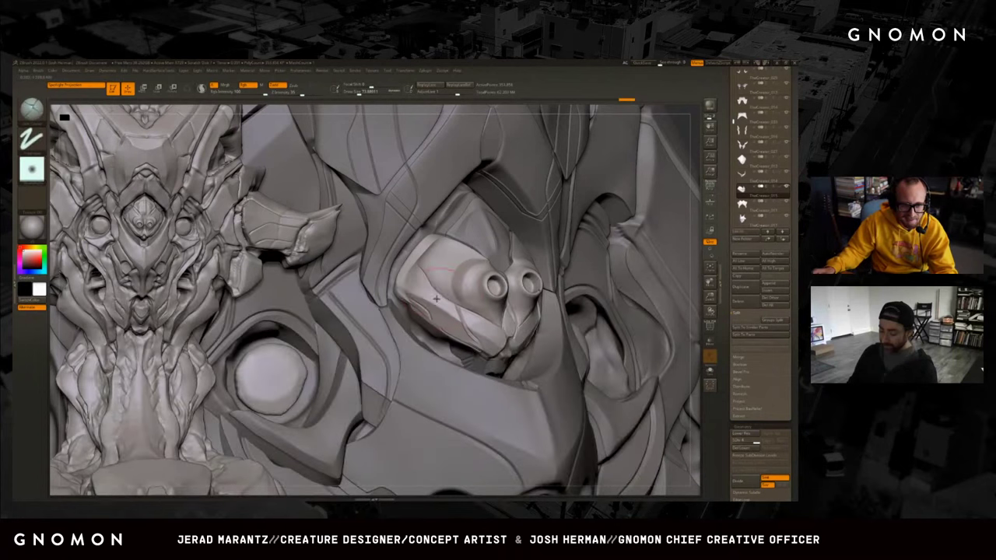
pyautogui.moveTo(695, 348); pyautogui.dragTo(498, 288)
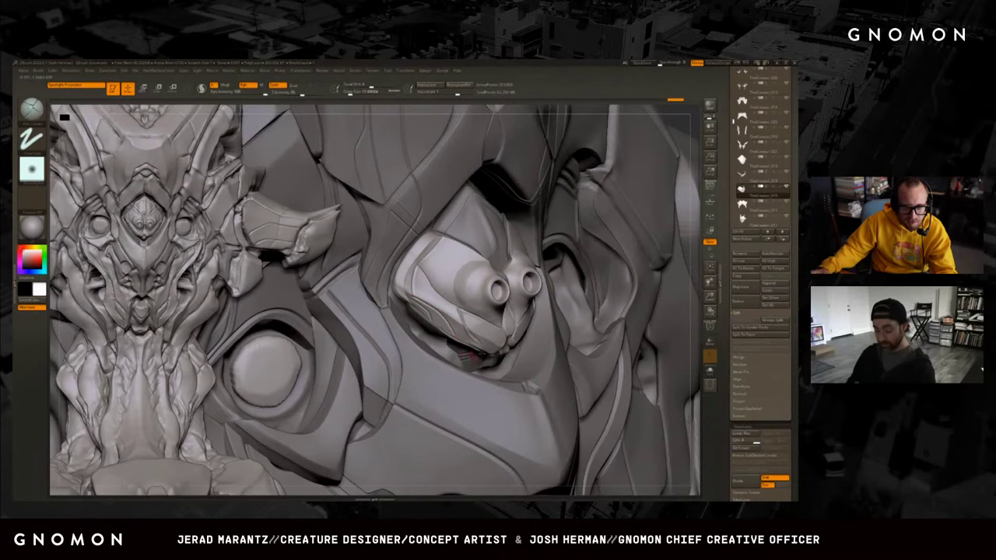
pyautogui.moveTo(695, 367); pyautogui.dragTo(684, 363)
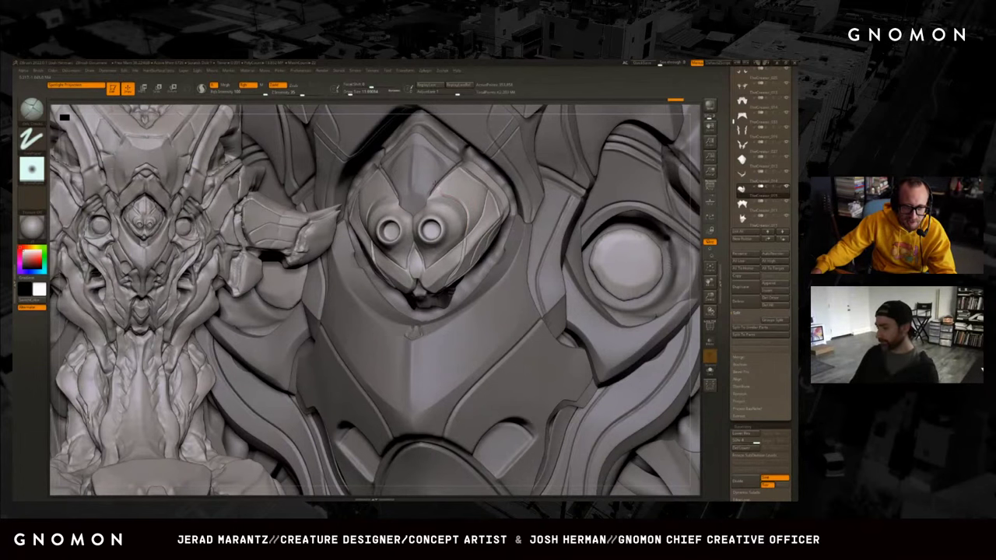
# Touch up the eye plate's form around the sockets and isolate the plate to work on it from the side.
pyautogui.moveTo(437, 191)
pyautogui.mouseDown(button='right')
pyautogui.moveTo(474, 194)
pyautogui.moveTo(406, 238)
pyautogui.moveTo(459, 255)
pyautogui.mouseUp(button='right')
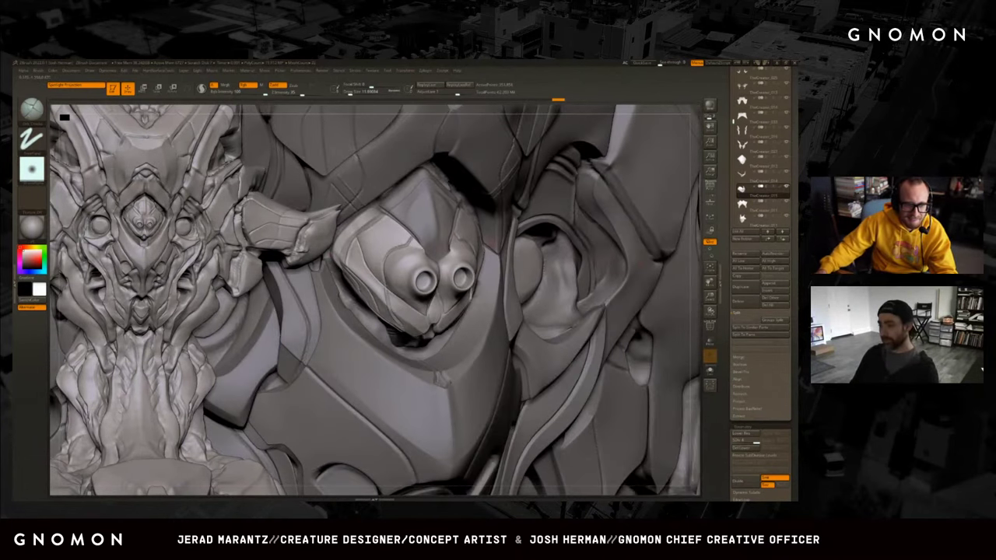
pyautogui.press('shift')
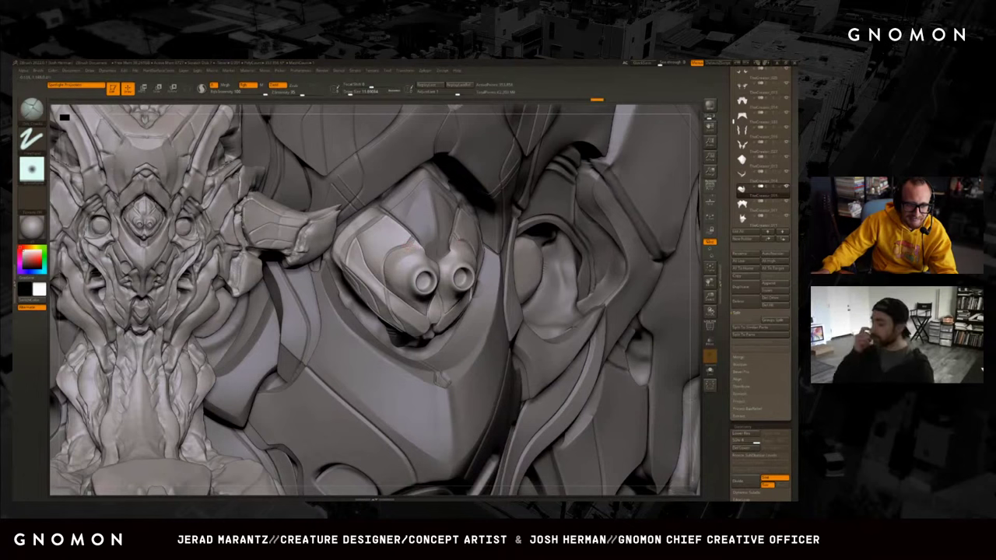
pyautogui.moveTo(478, 262); pyautogui.dragTo(636, 263, button='right')
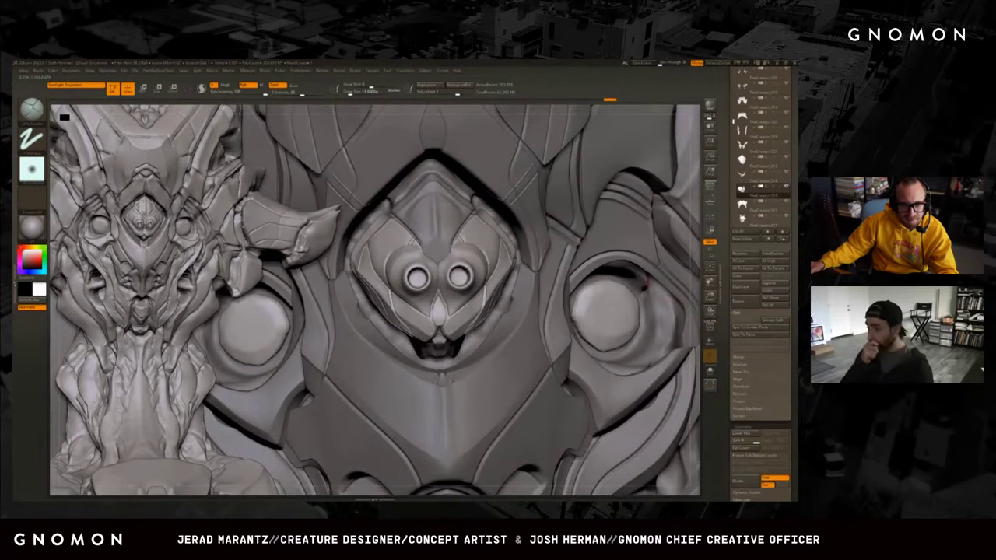
pyautogui.press('b')
pyautogui.press('s')
pyautogui.press('t')
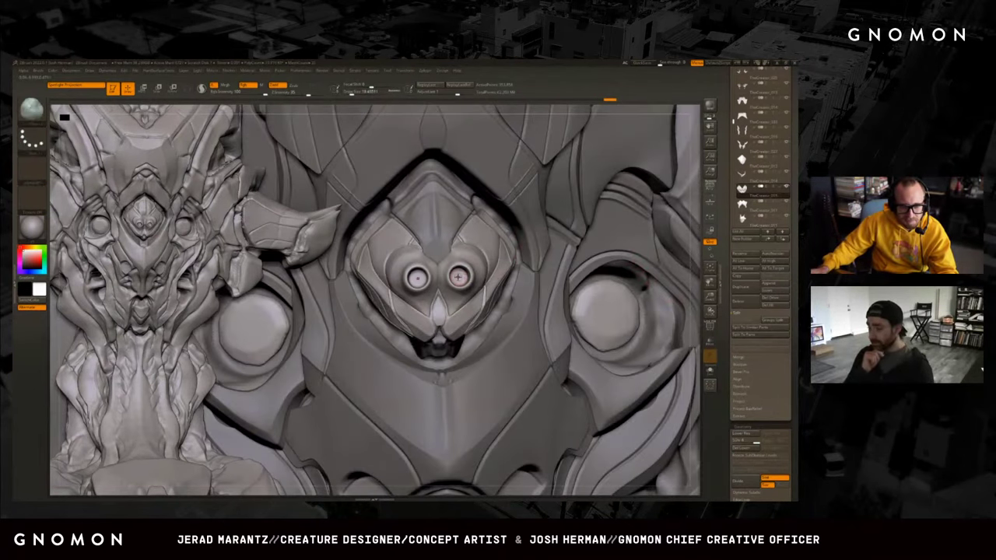
pyautogui.click(709, 371)
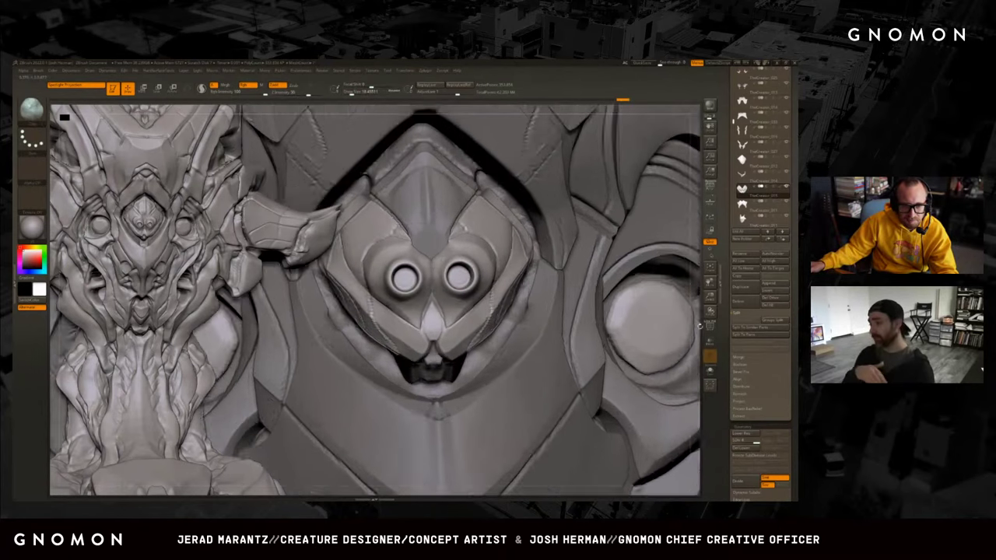
pyautogui.moveTo(636, 334); pyautogui.dragTo(658, 336, button='right')
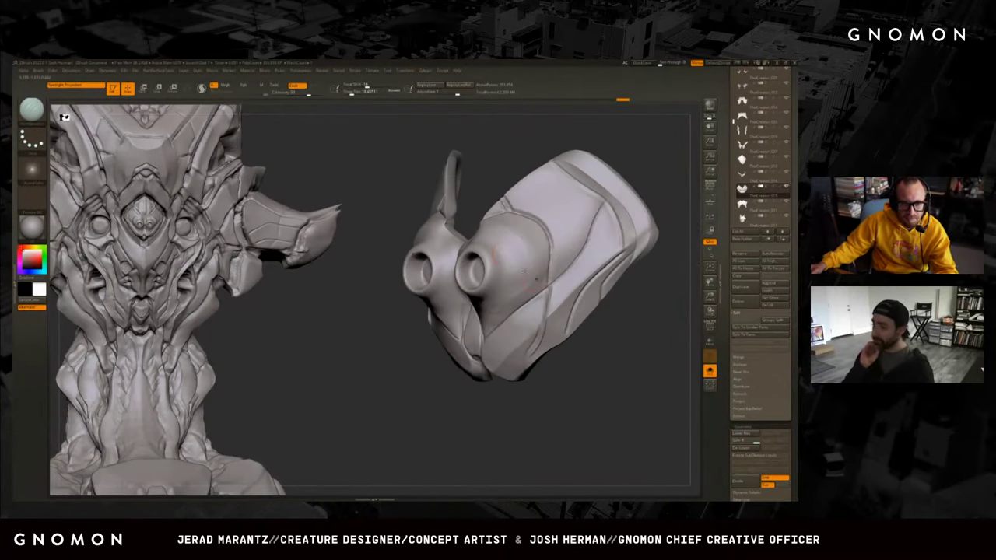
pyautogui.moveTo(492, 252); pyautogui.dragTo(487, 243, button='right')
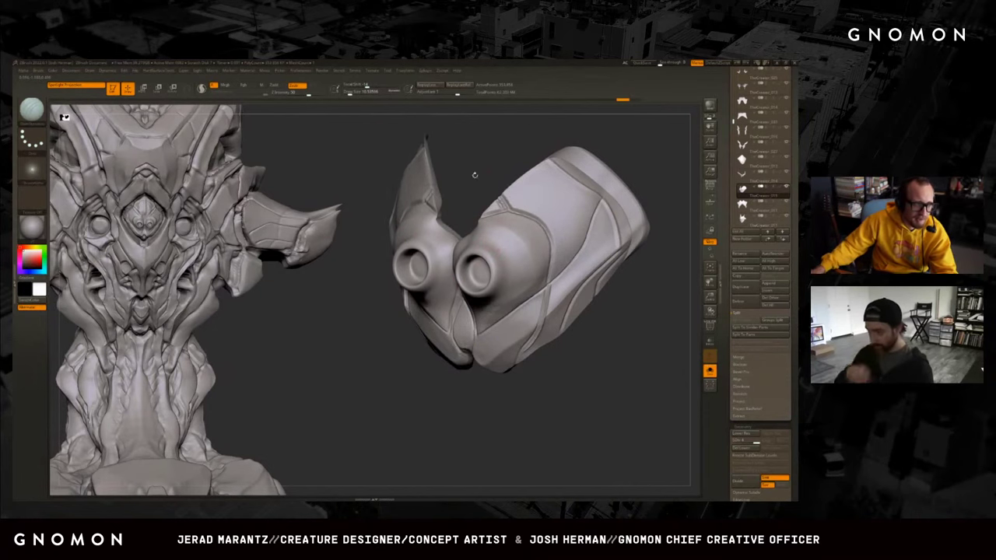
# Carve a curved panel groove around the outer side of each eye socket, redoing the first stroke and checking the polygroups.
pyautogui.press('b')
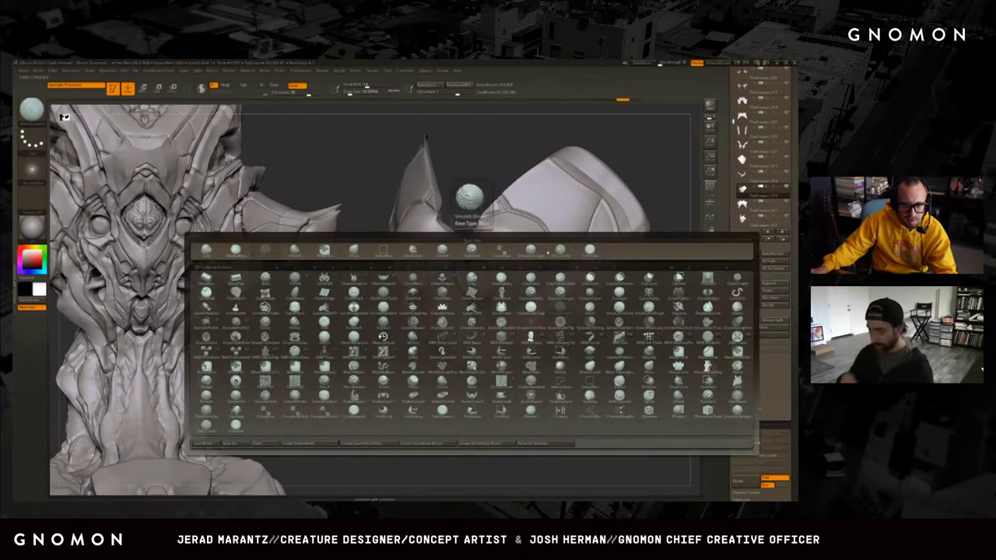
pyautogui.press('d')
pyautogui.press('s')
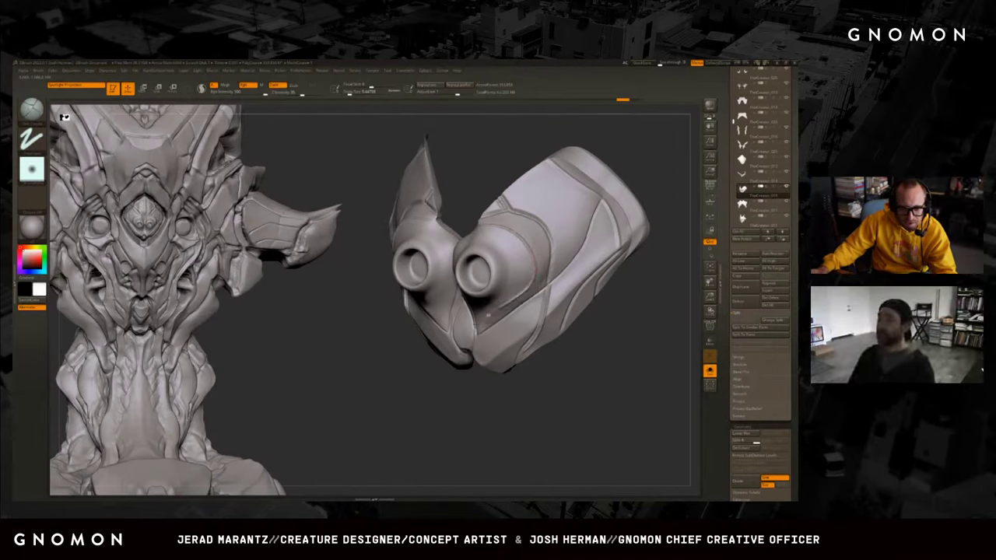
pyautogui.moveTo(475, 373)
pyautogui.keyDown('shift'); pyautogui.mouseDown()
pyautogui.moveTo(467, 407)
pyautogui.moveTo(466, 396)
pyautogui.mouseUp(); pyautogui.keyUp('shift')
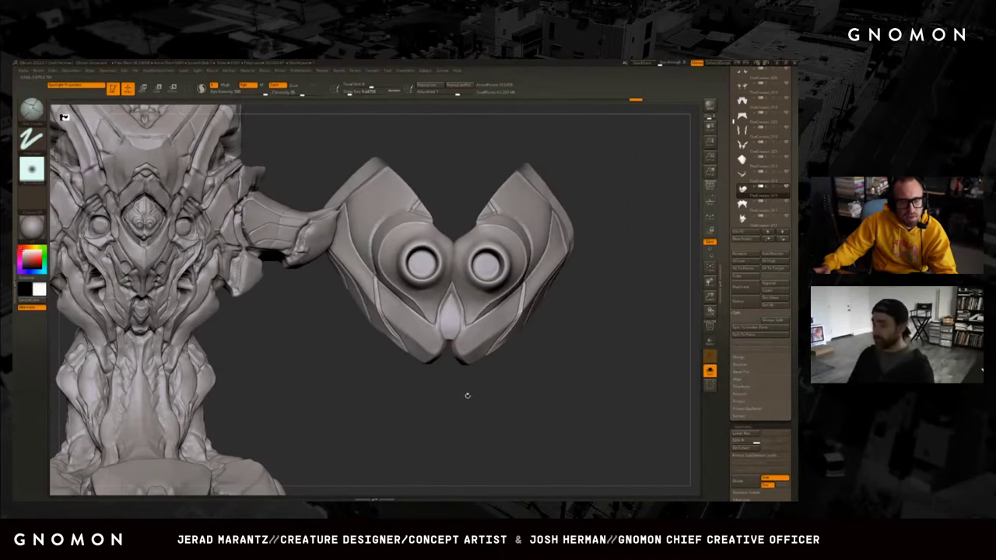
pyautogui.hotkey('ctrl', 'z')
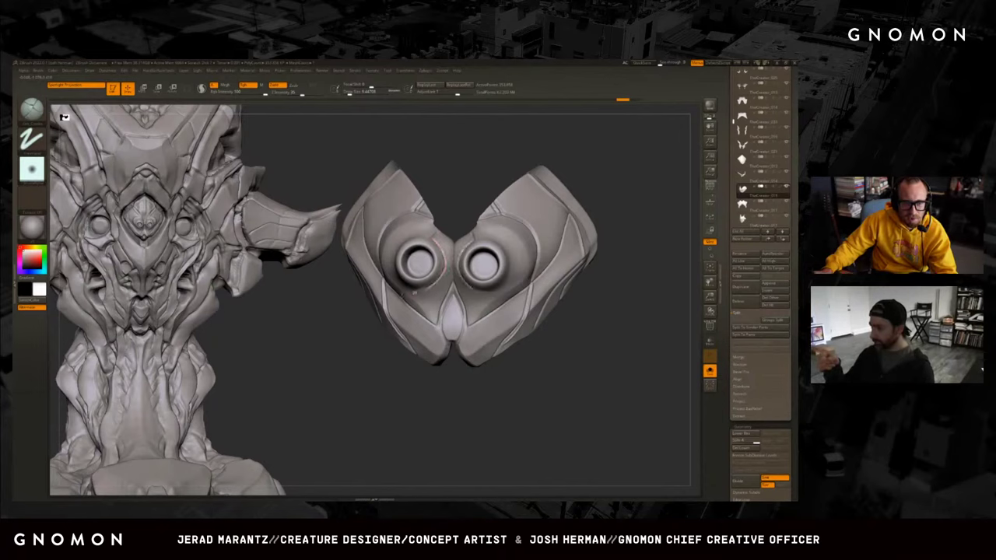
pyautogui.moveTo(414, 292); pyautogui.dragTo(421, 280)
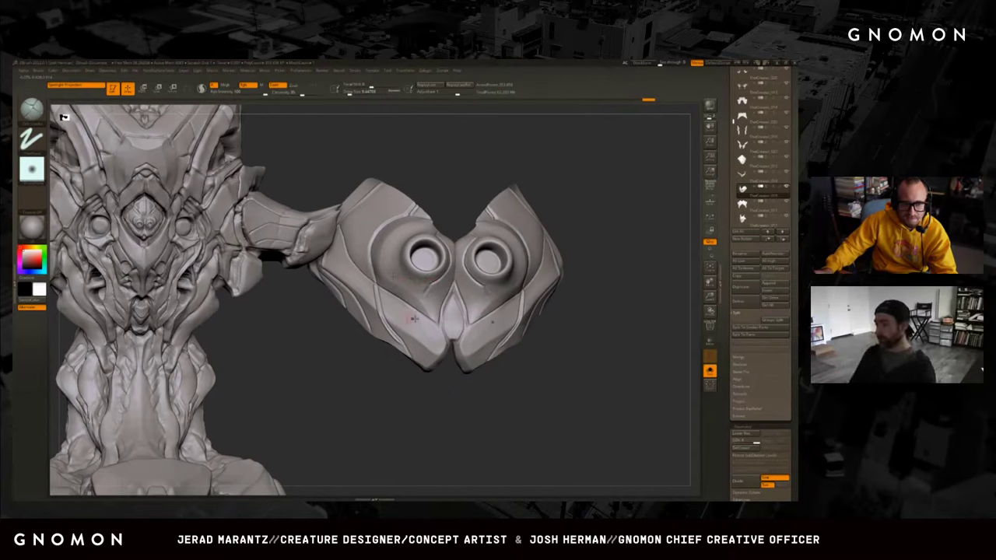
pyautogui.moveTo(414, 318); pyautogui.dragTo(416, 308)
pyautogui.hotkey('shift', 'f')
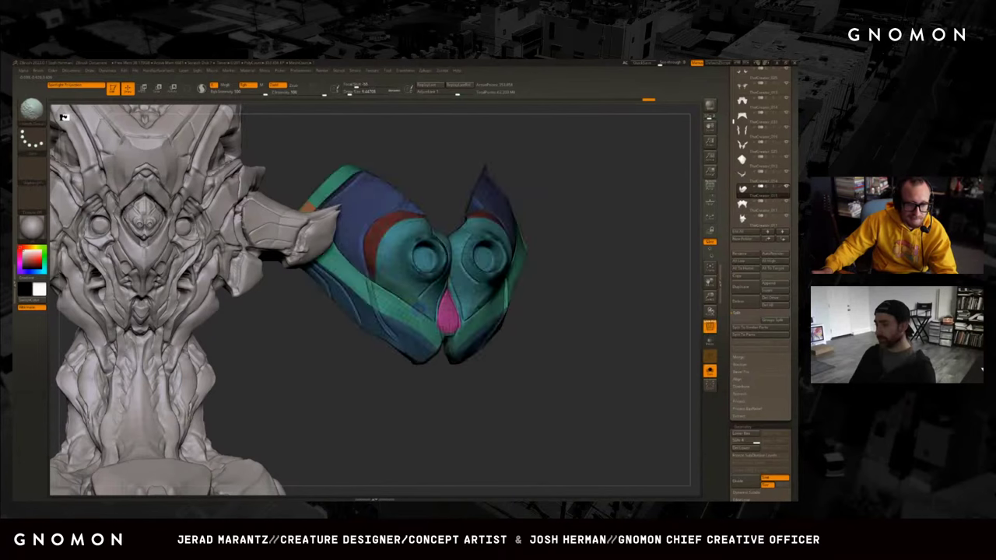
pyautogui.hotkey('shift', 'f')
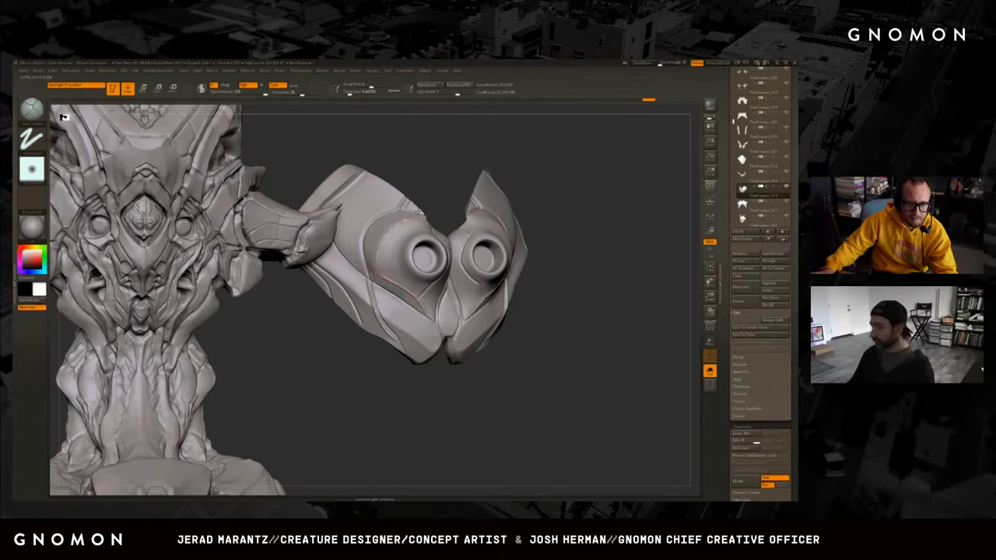
# Inspect the isolated eye plate's socket grooves from several angles and bring back the whole head.
pyautogui.moveTo(434, 217); pyautogui.dragTo(466, 192, button='right')
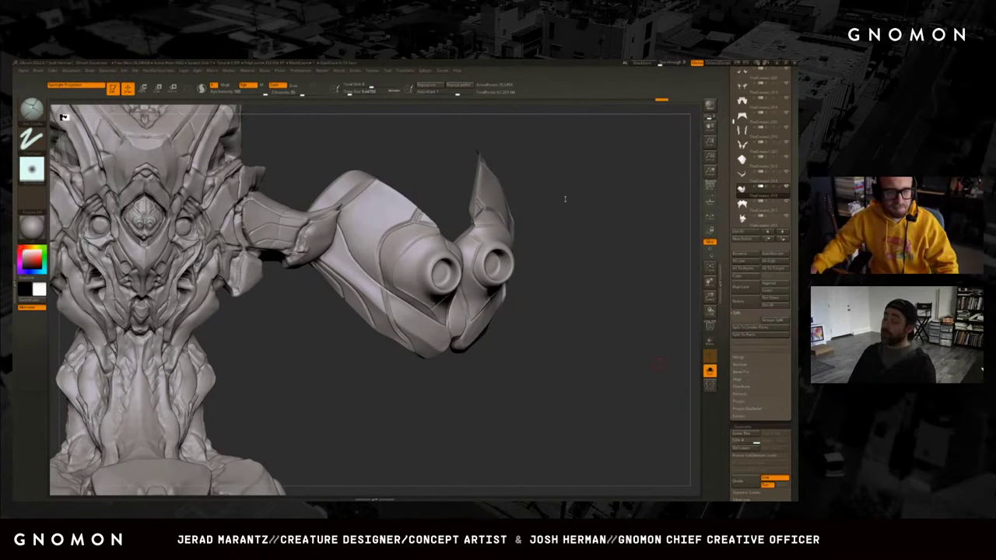
pyautogui.moveTo(565, 200); pyautogui.dragTo(552, 283, button='right')
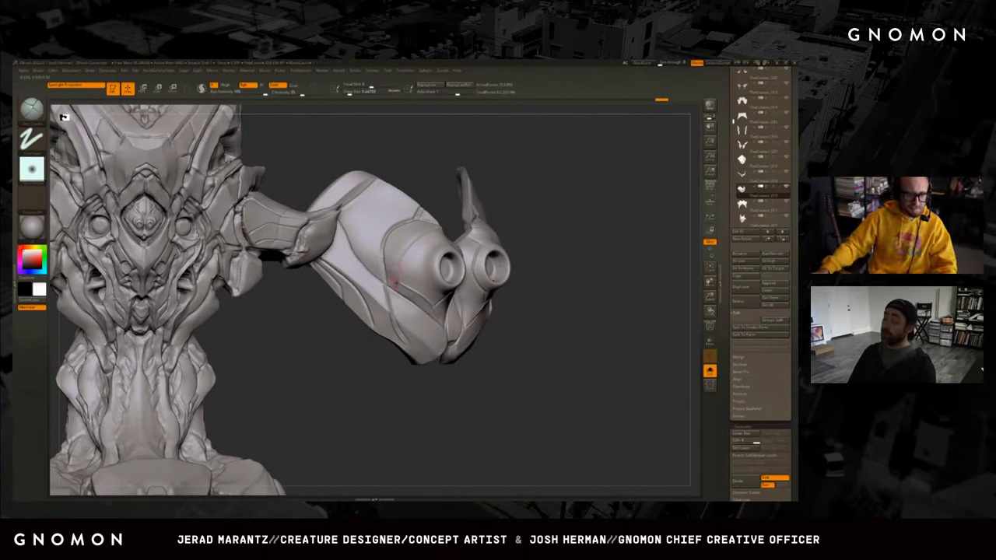
pyautogui.moveTo(573, 266); pyautogui.dragTo(584, 263)
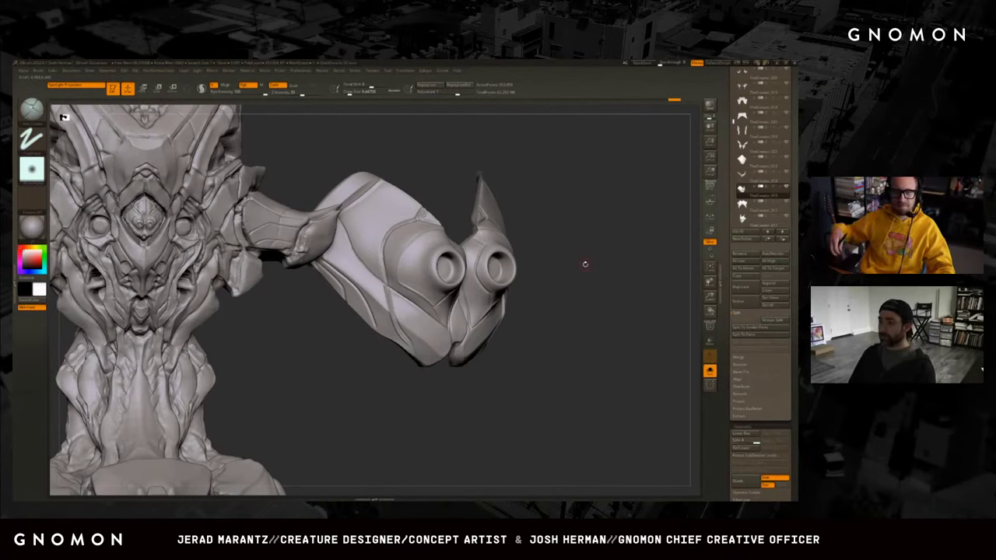
pyautogui.moveTo(585, 264); pyautogui.dragTo(599, 378)
pyautogui.moveTo(316, 443); pyautogui.dragTo(342, 397)
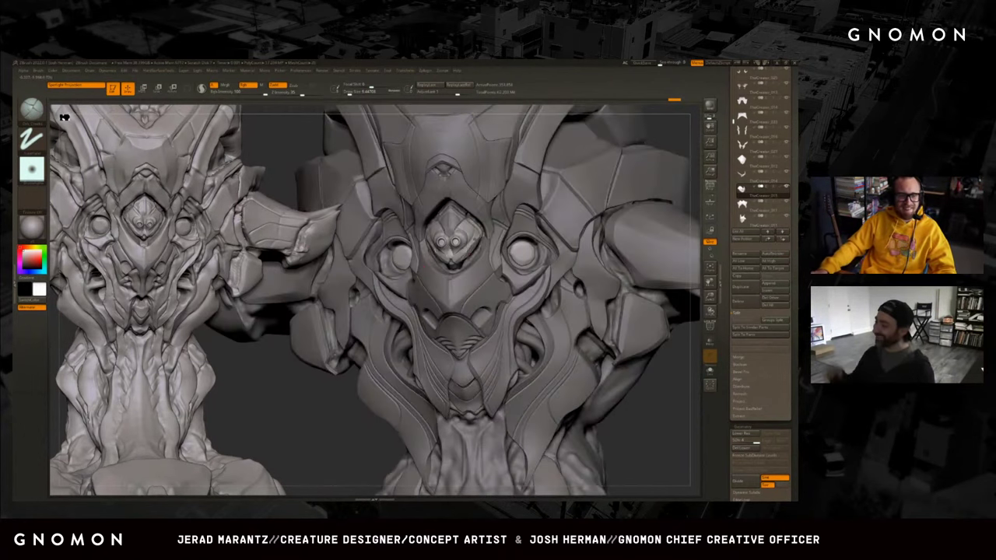
# Isolate the small head's diamond-shaped forehead plate, carve a small chevron groove near its lower tip and show the full model again.
pyautogui.keyDown('alt'); pyautogui.click(451, 226); pyautogui.keyUp('alt')
pyautogui.hotkey('ctrl', 'shift', 's')
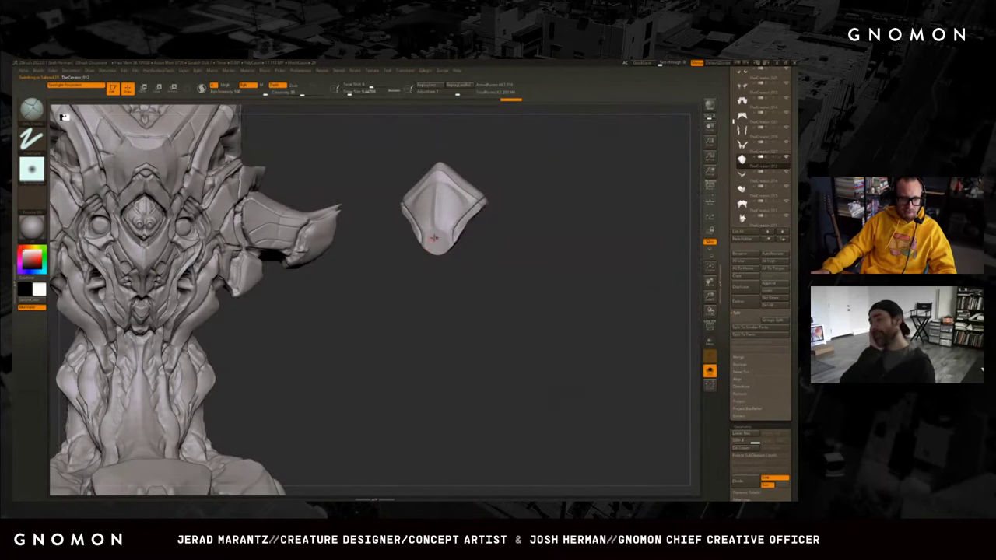
pyautogui.moveTo(410, 252); pyautogui.dragTo(436, 272)
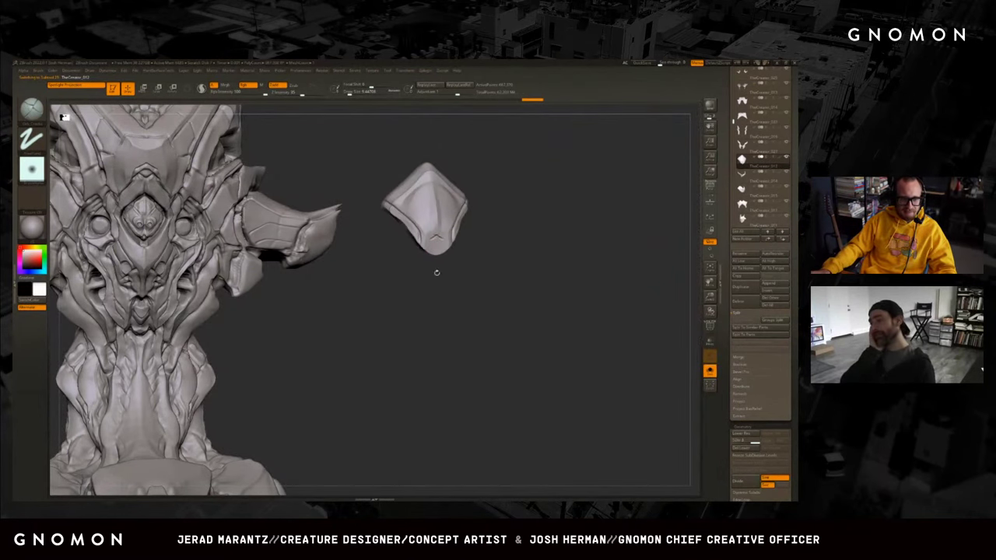
pyautogui.hotkey('ctrl', 'shift', 's')
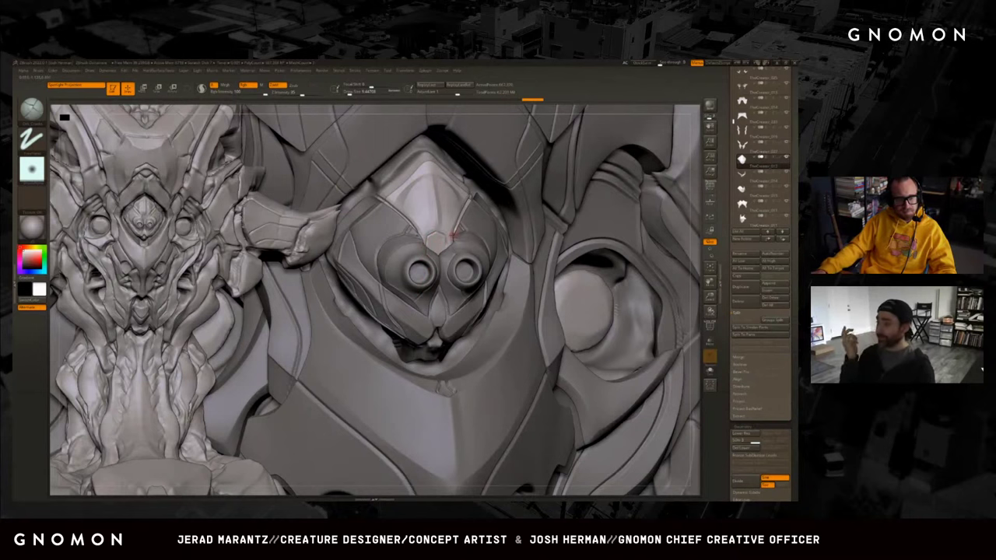
# Carve narrow panel grooves along both sides of the forehead plate's central ridge, running up from the hexagonal detail.
pyautogui.hotkey('ctrl', 'shift', 's')
pyautogui.hotkey('ctrl', 'shift', 's')
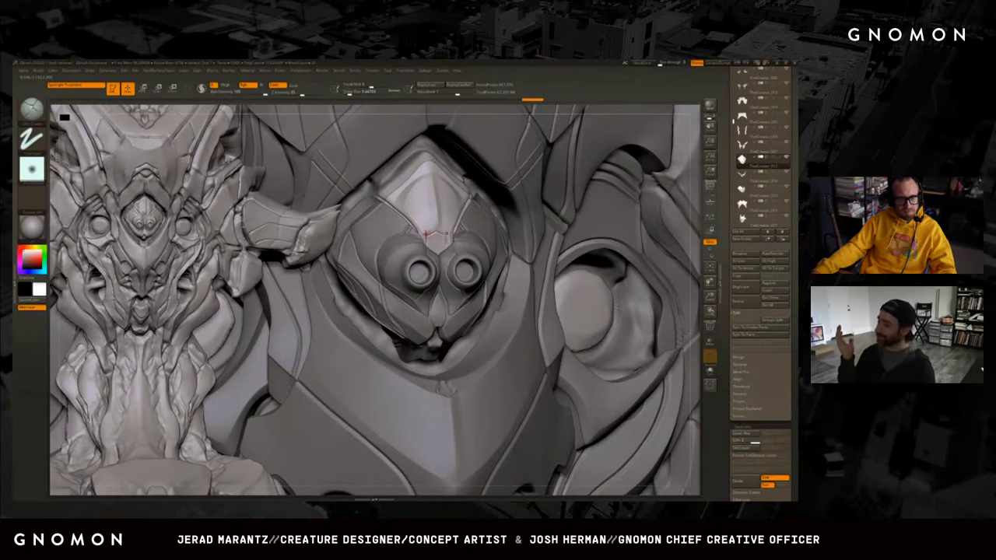
pyautogui.hotkey('ctrl', 'shift', 's')
pyautogui.hotkey('ctrl', 'shift', 's')
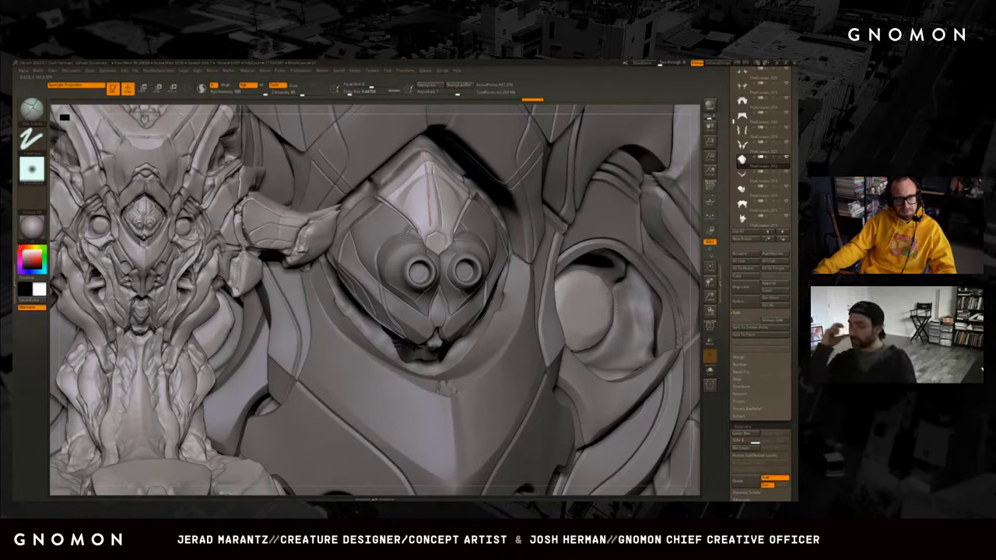
pyautogui.hotkey('ctrl', 'shift', 's')
pyautogui.hotkey('ctrl', 'shift', 's')
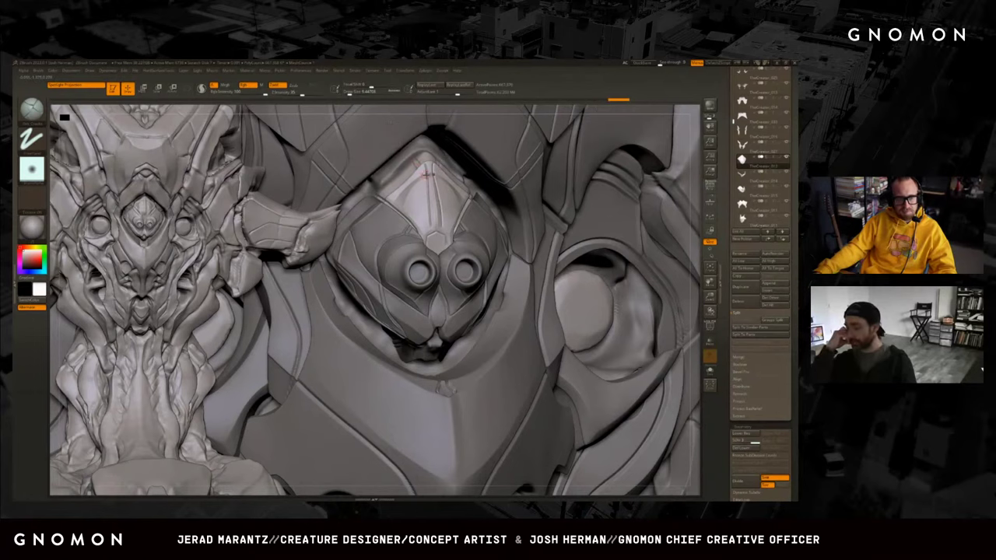
# Switch to the Move brush, reduce its size and nudge the forehead plate's upper edge near the peak.
pyautogui.press('b')
pyautogui.press('m')
pyautogui.press('v')
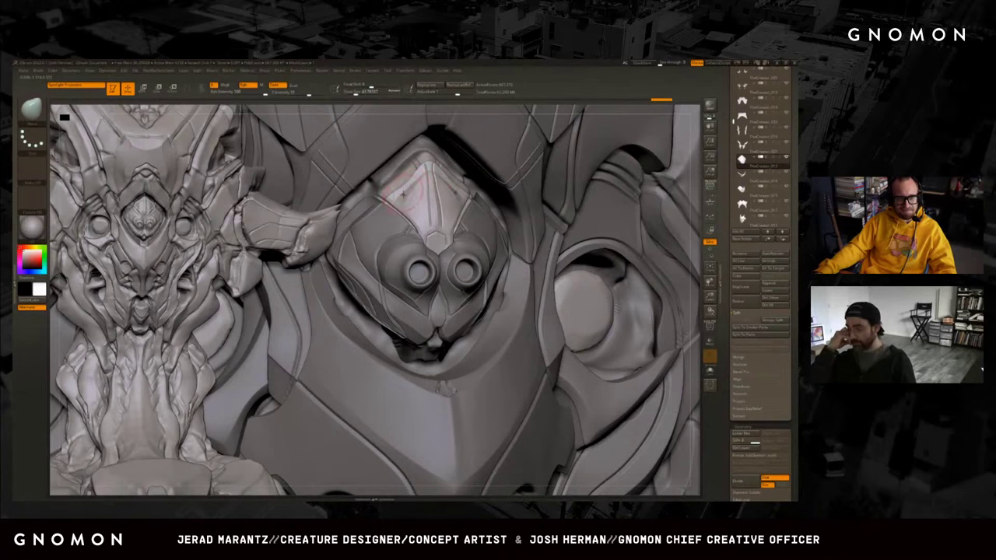
pyautogui.press('[')
pyautogui.press('[')
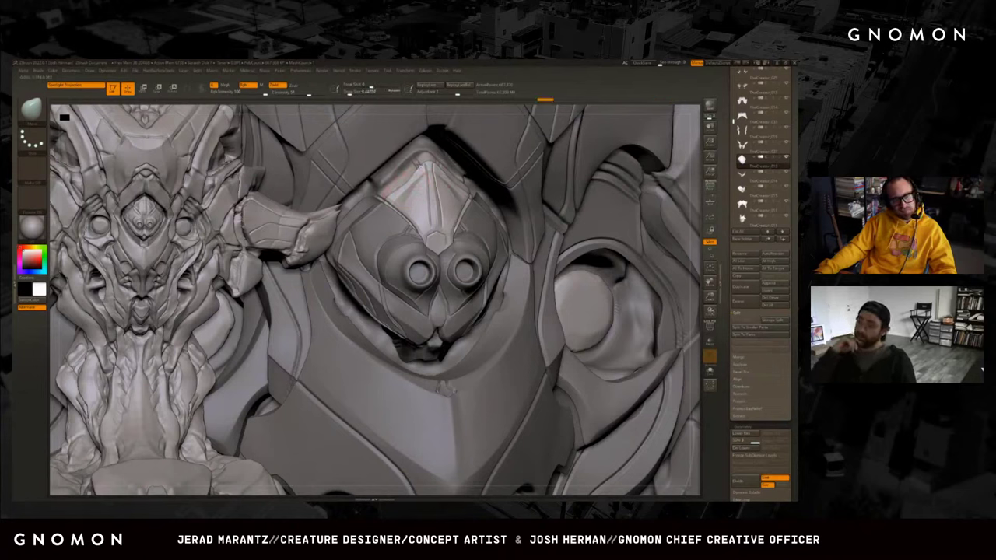
pyautogui.press('[')
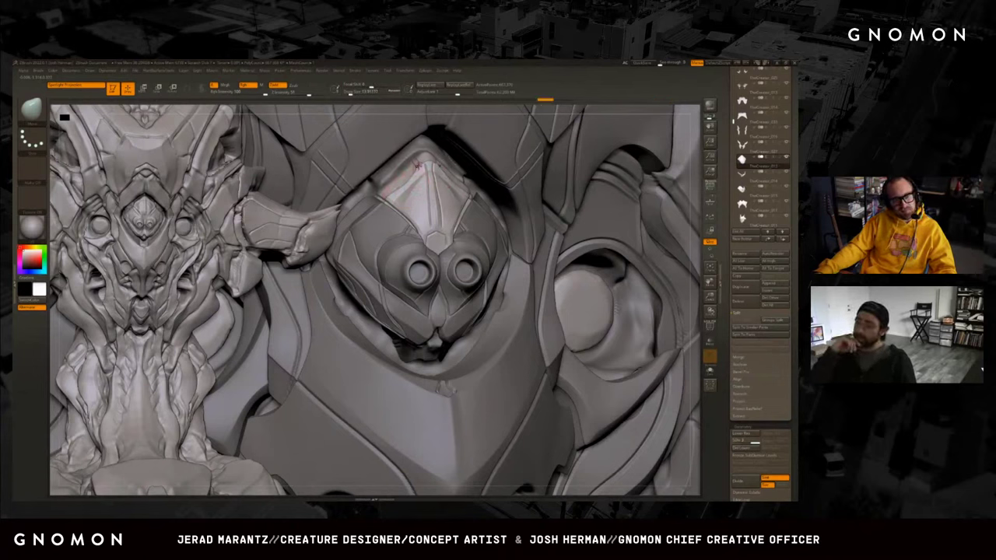
pyautogui.press('[')
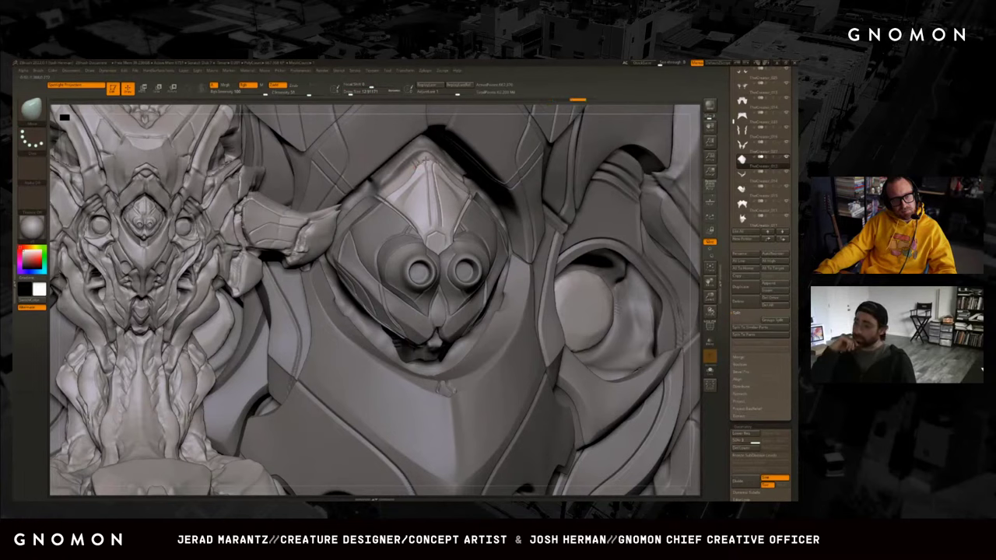
pyautogui.click(415, 164)
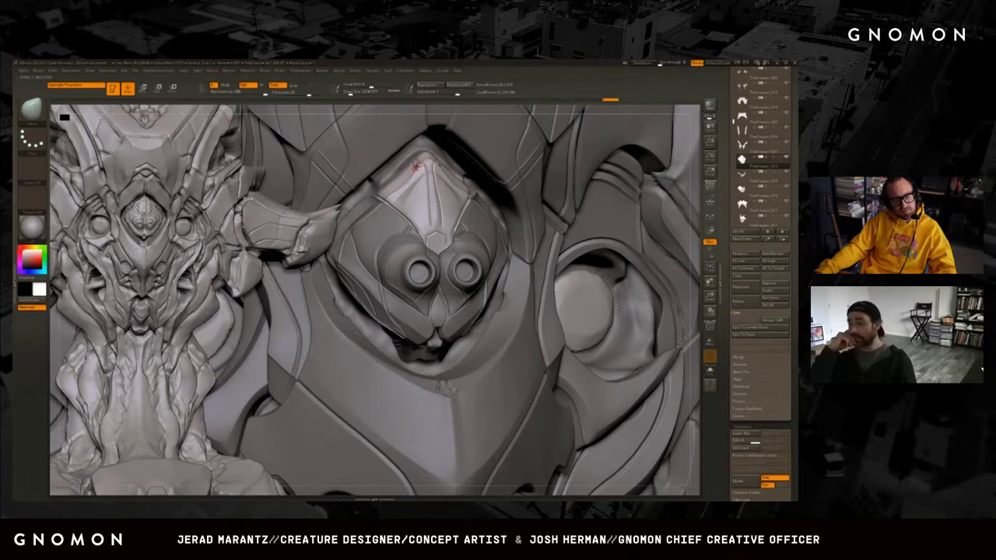
pyautogui.click(415, 165)
# Select the small head's eye plate, undo its last three strokes and review the whole bust.
pyautogui.moveTo(411, 185); pyautogui.dragTo(378, 210)
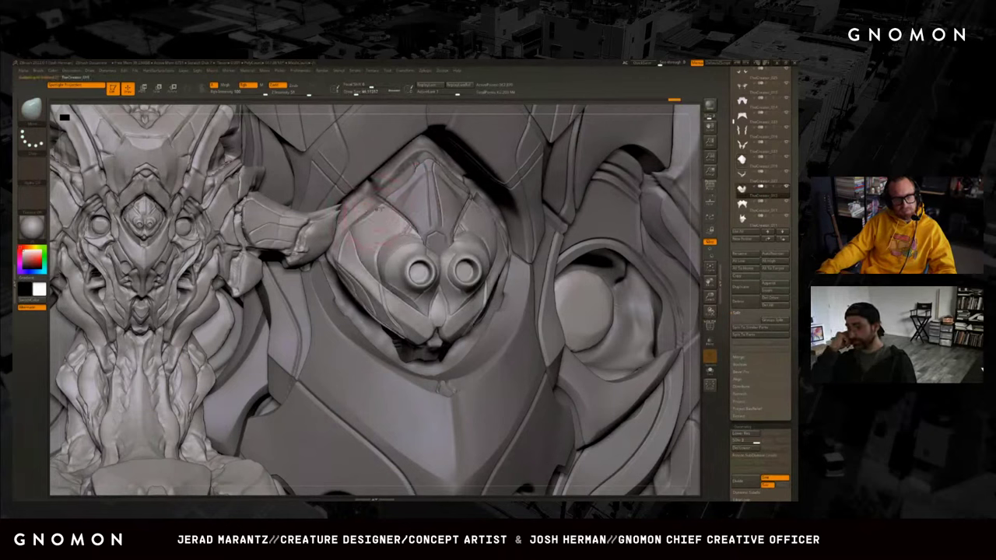
pyautogui.hotkey('ctrl', 'z')
pyautogui.hotkey('ctrl', 'z')
pyautogui.hotkey('ctrl', 'z')
pyautogui.moveTo(405, 221)
pyautogui.mouseDown()
pyautogui.moveTo(342, 230)
pyautogui.moveTo(341, 254)
pyautogui.moveTo(651, 266)
pyautogui.mouseUp()
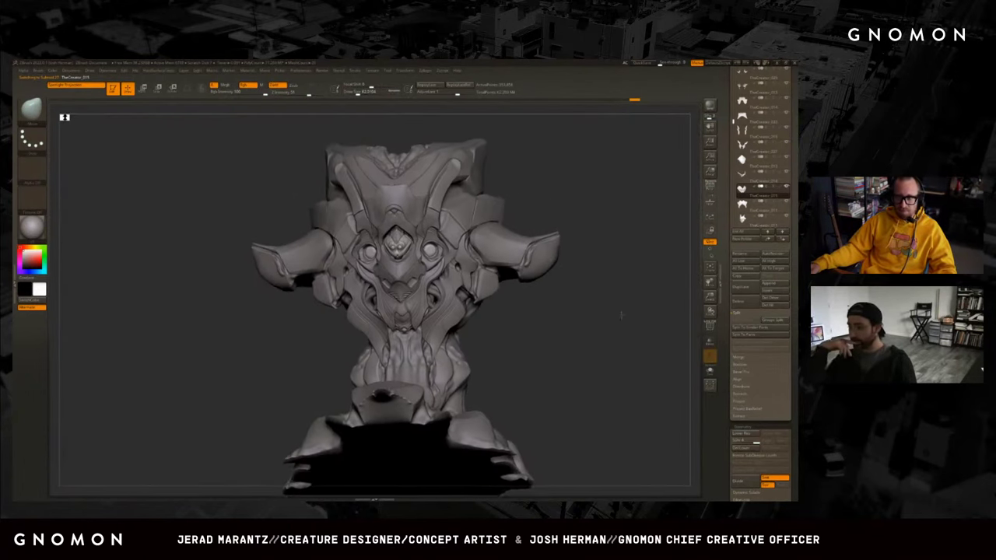
pyautogui.keyDown('alt'); pyautogui.moveTo(621, 315); pyautogui.dragTo(644, 319); pyautogui.keyUp('alt')
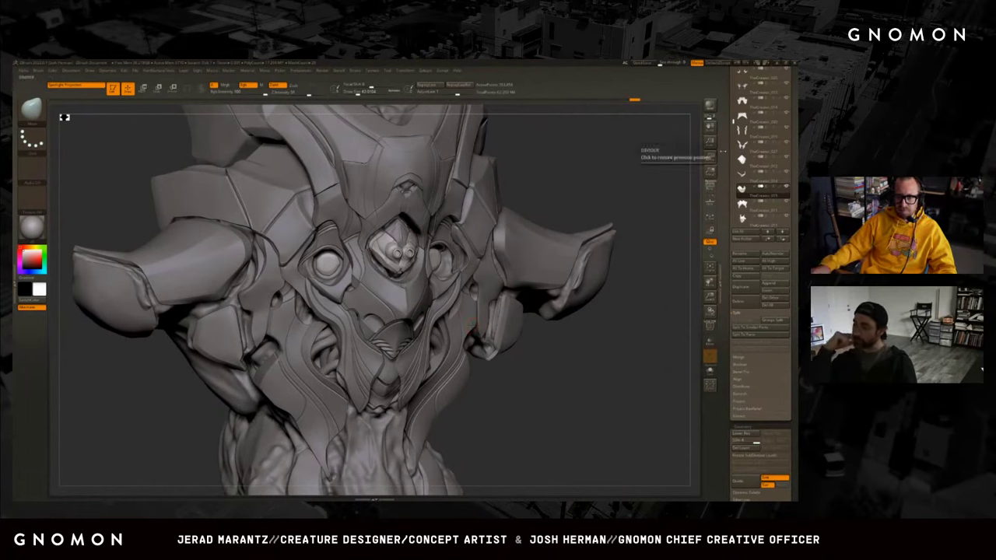
# Save the sculpt as a new tool version named TheCreator_018.
pyautogui.scroll(10, 721, 285)
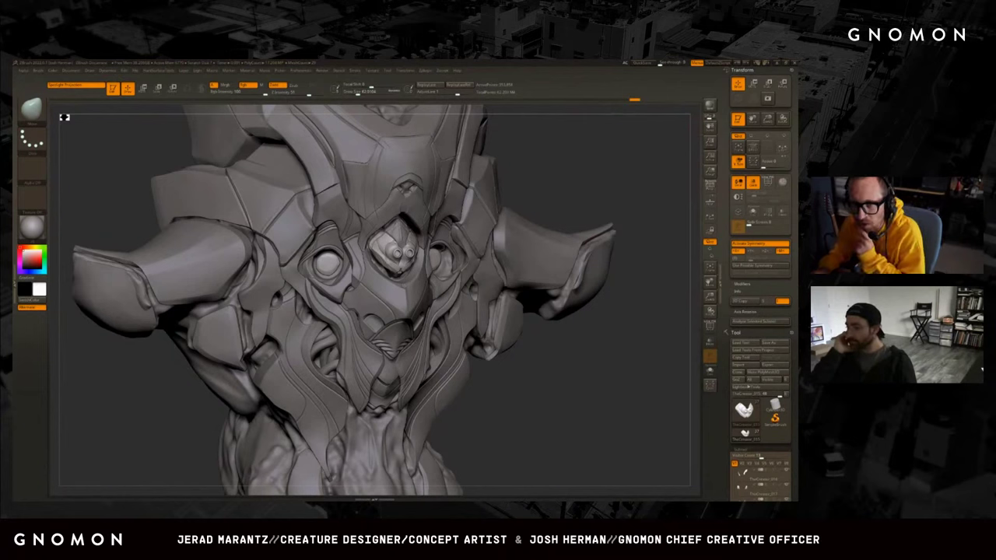
pyautogui.scroll(-5, 760, 295)
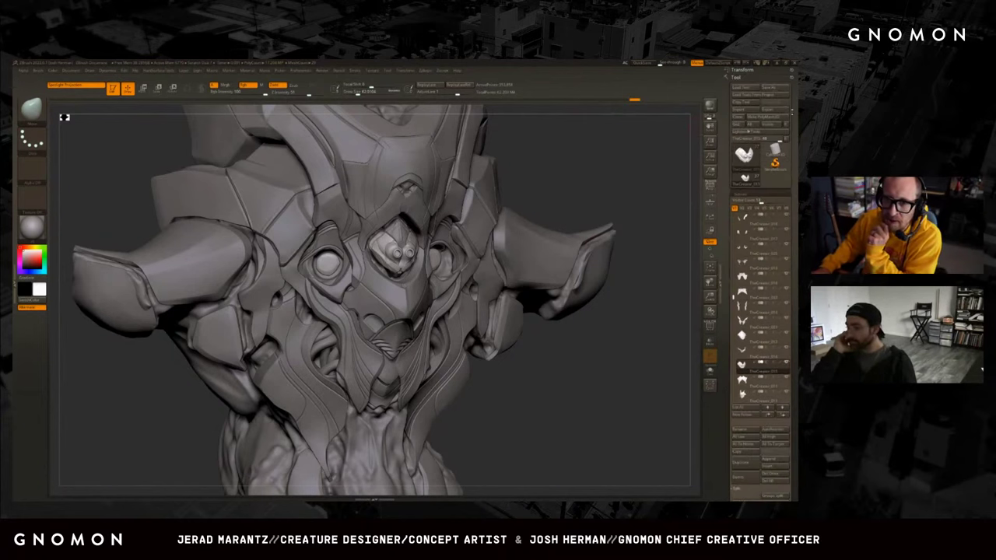
pyautogui.click(782, 88)
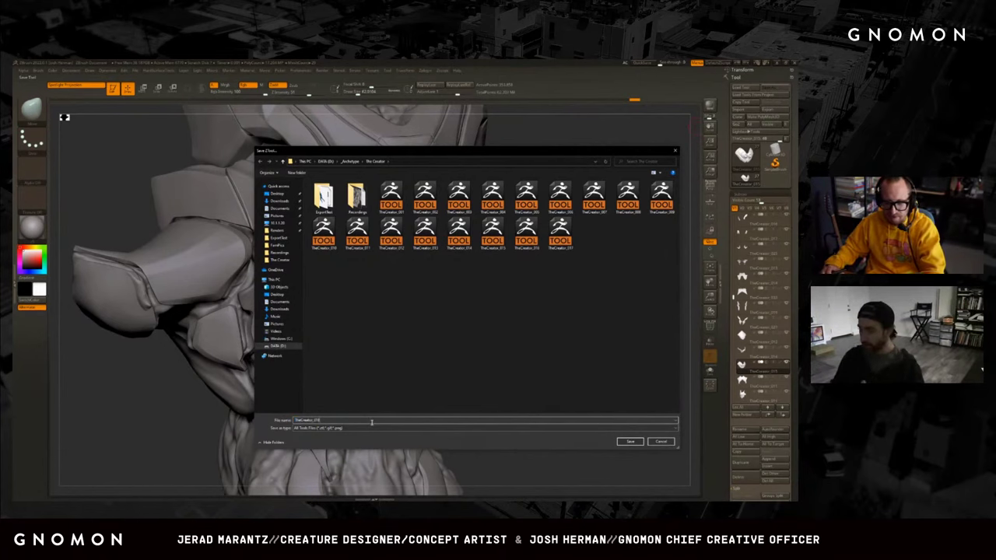
pyautogui.press('Return')
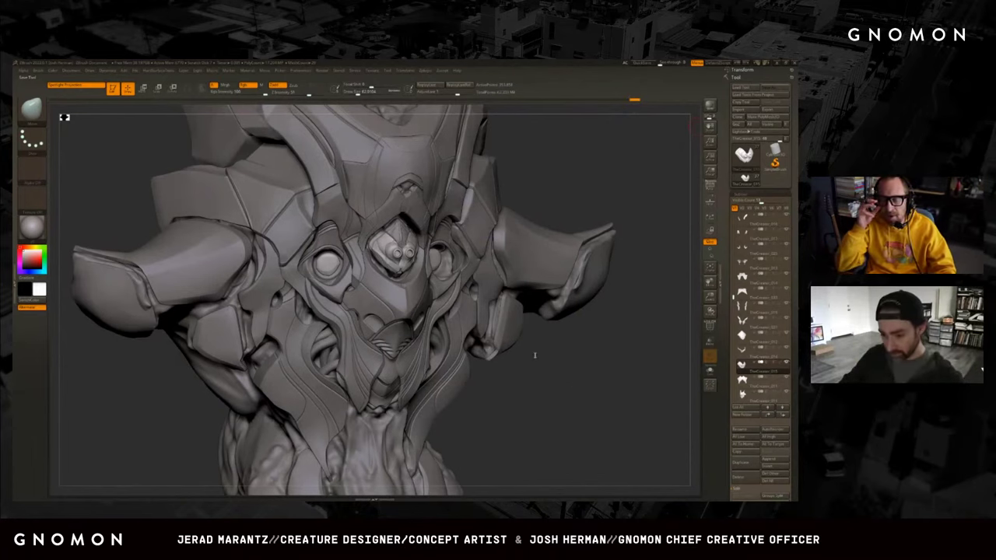
# Select the paired long cheek plates below the large eyes and adjust their upper ends with the Move brush.
pyautogui.keyDown('shift'); pyautogui.moveTo(534, 356); pyautogui.dragTo(533, 354); pyautogui.keyUp('shift')
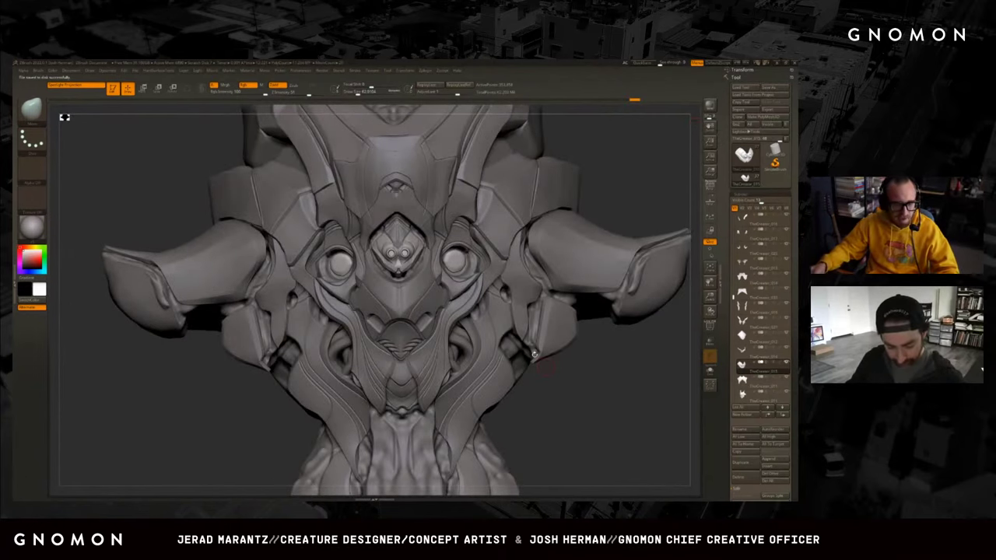
pyautogui.press('Down')
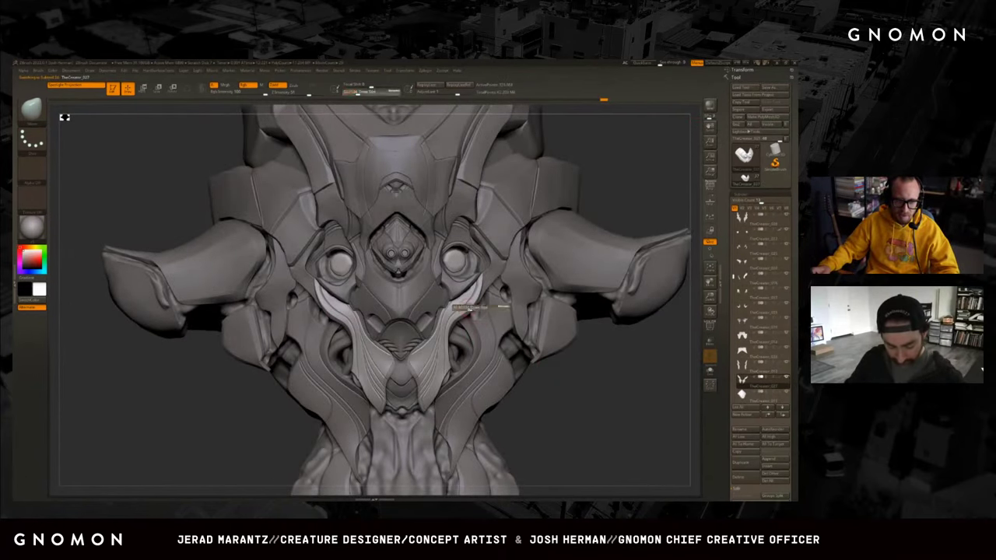
pyautogui.scroll(2, 560, 375)
pyautogui.moveTo(197, 428); pyautogui.dragTo(303, 309)
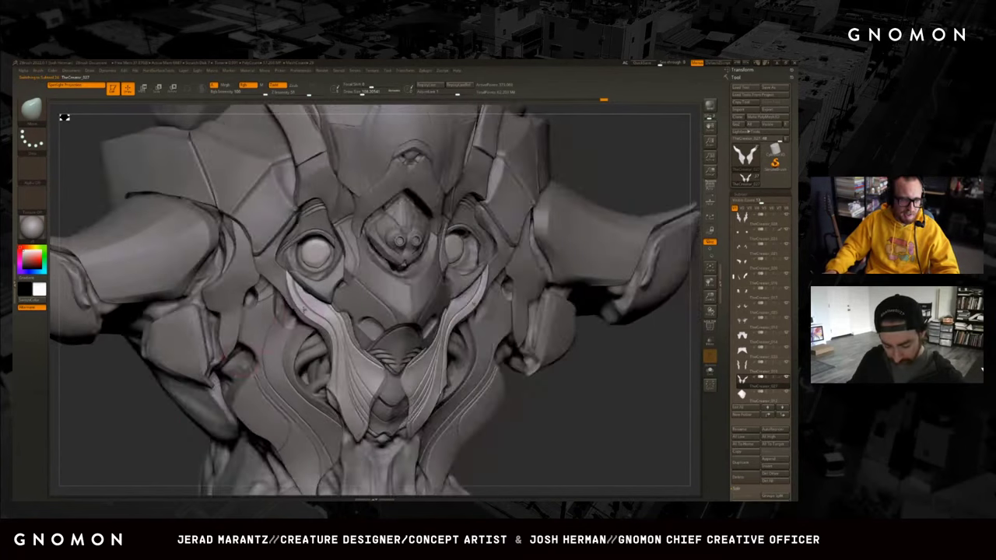
pyautogui.keyDown('alt'); pyautogui.click(305, 309); pyautogui.keyUp('alt')
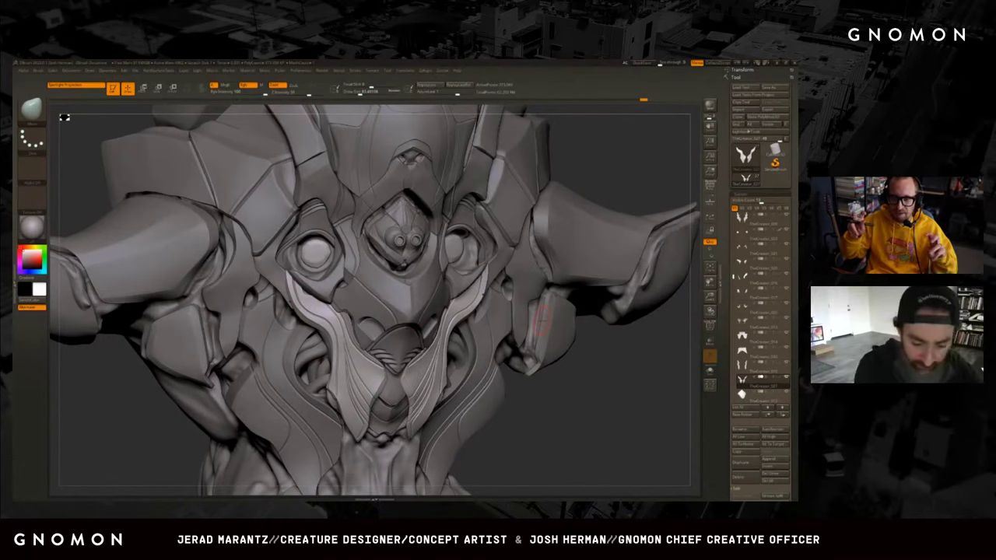
# Reshape the cheek plates' upper tips beneath the eye sockets, working from the front and slightly angled views.
pyautogui.moveTo(594, 389)
pyautogui.mouseDown()
pyautogui.moveTo(568, 389)
pyautogui.moveTo(622, 399)
pyautogui.mouseUp()
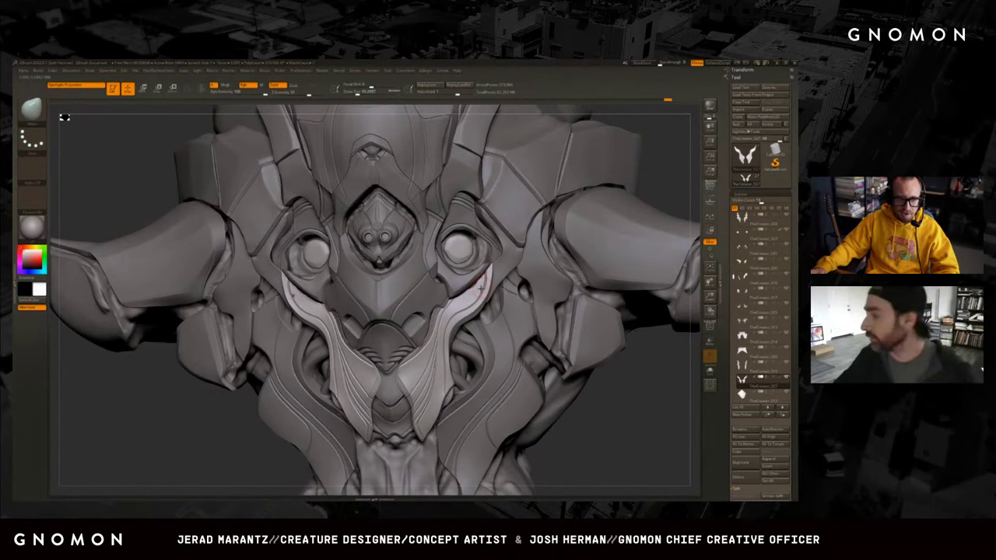
pyautogui.moveTo(613, 403); pyautogui.dragTo(630, 405)
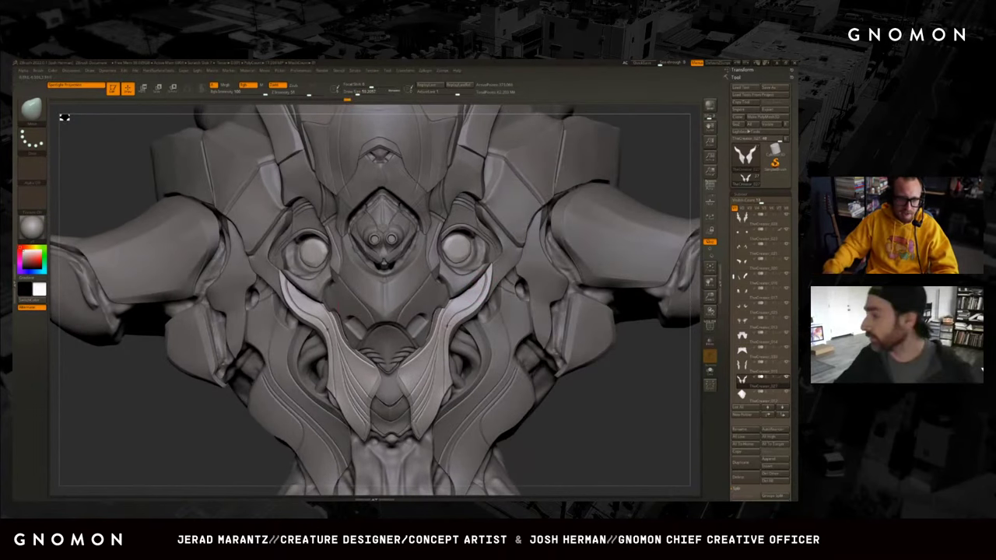
pyautogui.moveTo(221, 423); pyautogui.dragTo(302, 308)
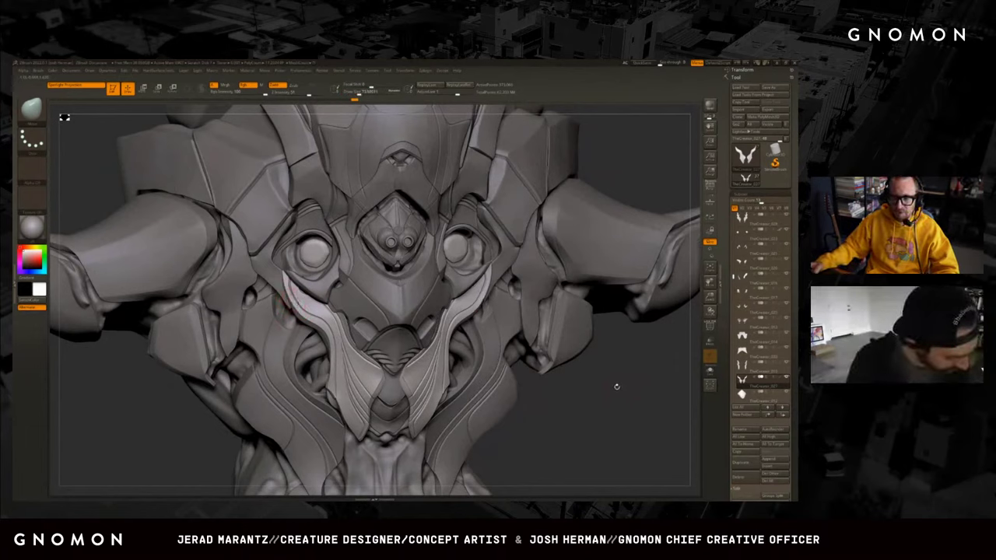
pyautogui.moveTo(606, 386); pyautogui.dragTo(587, 362)
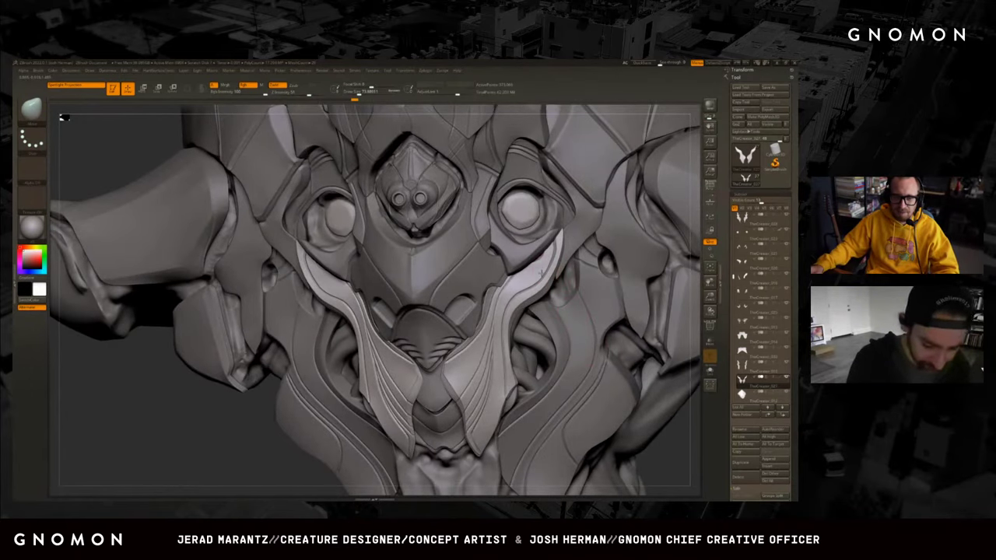
# Resize the Move brush and refine the outer curve of the cheek plates' upper arms on both sides.
pyautogui.press('s')
pyautogui.moveTo(549, 266); pyautogui.dragTo(560, 265)
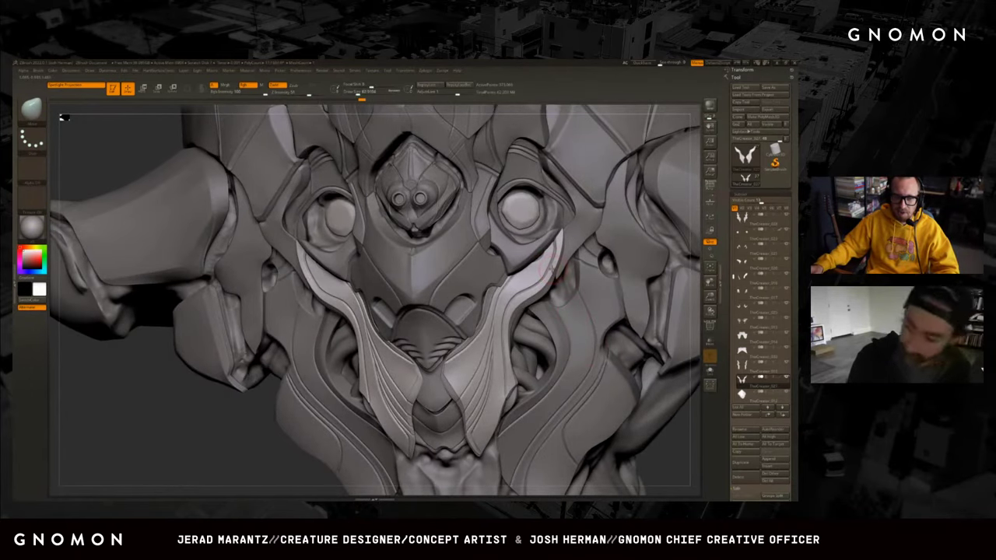
pyautogui.moveTo(673, 436); pyautogui.dragTo(622, 361)
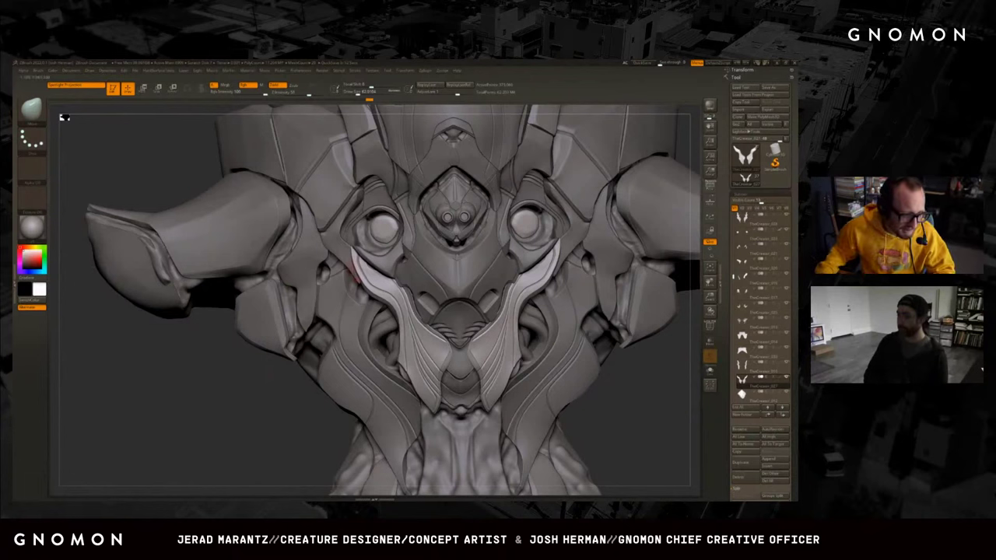
pyautogui.moveTo(156, 389); pyautogui.dragTo(214, 404)
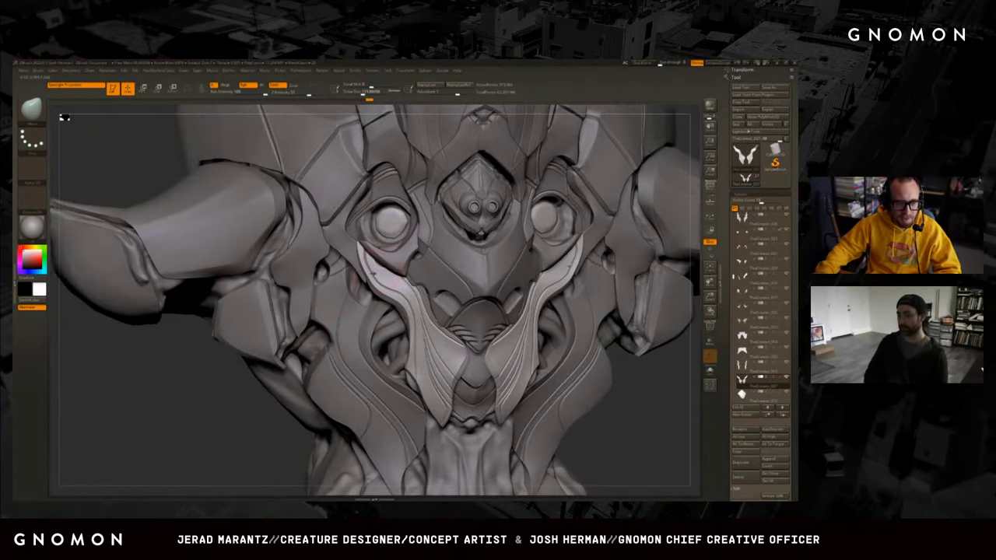
pyautogui.press(']')
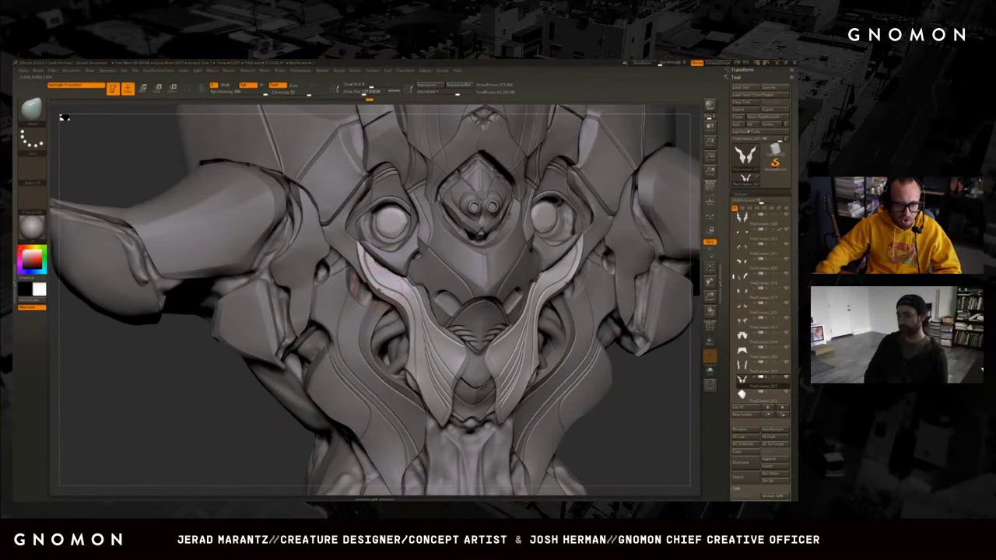
pyautogui.moveTo(611, 350)
pyautogui.mouseDown()
pyautogui.moveTo(624, 354)
pyautogui.moveTo(617, 363)
pyautogui.mouseUp()
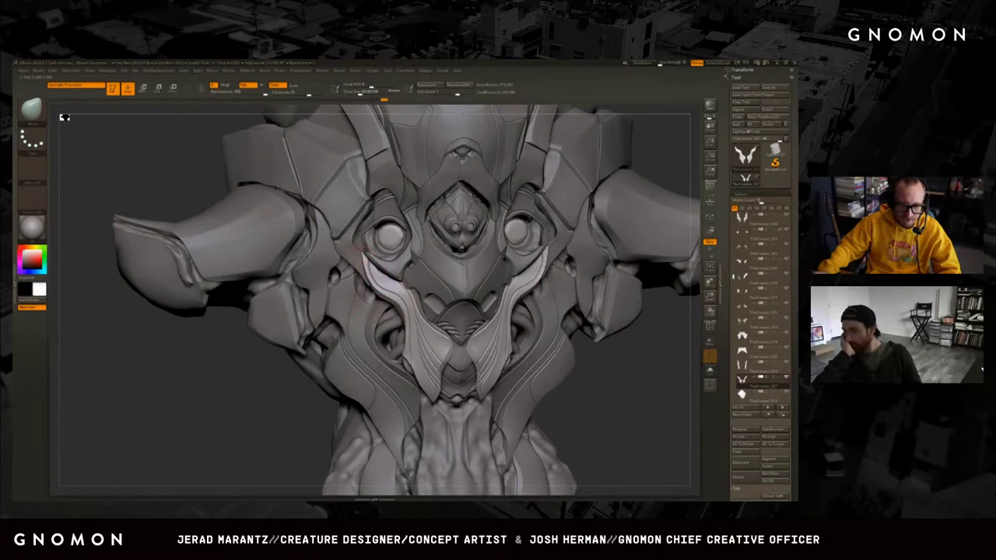
# Smooth the paired cheek plates' upper arms beneath the large eyes and refine their outer contour with the Move brush.
pyautogui.moveTo(221, 427)
pyautogui.mouseDown()
pyautogui.moveTo(220, 418)
pyautogui.moveTo(253, 416)
pyautogui.mouseUp()
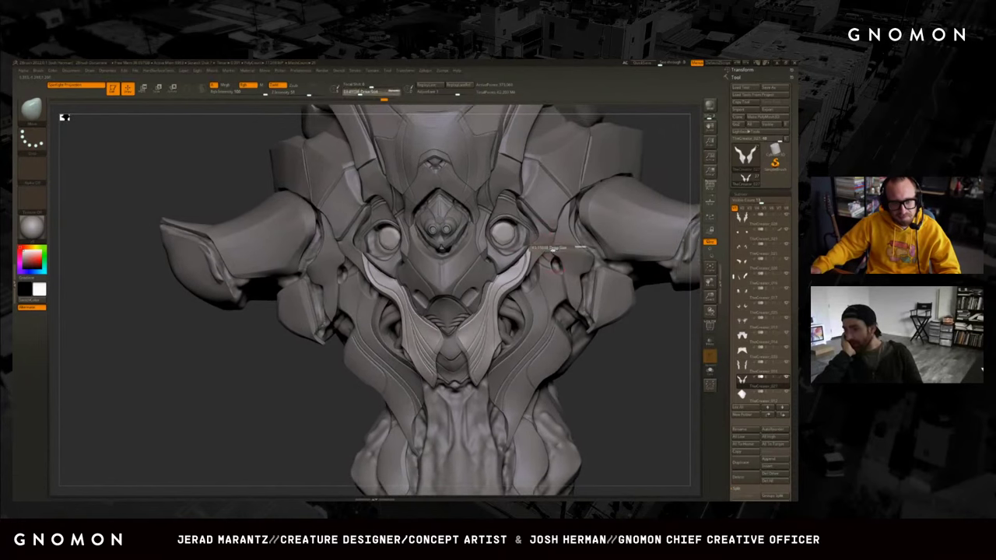
pyautogui.press('shift')
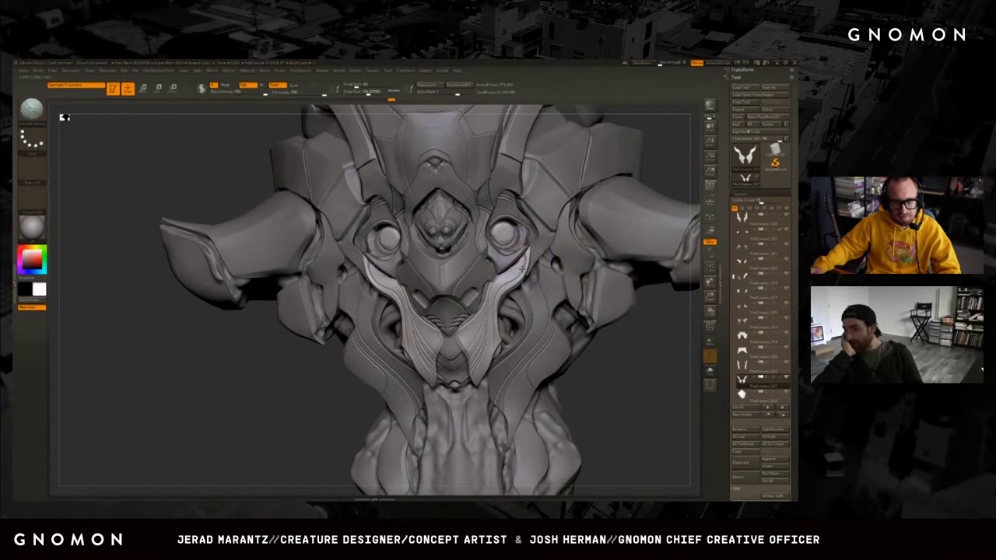
pyautogui.moveTo(549, 260); pyautogui.dragTo(525, 268, button='right')
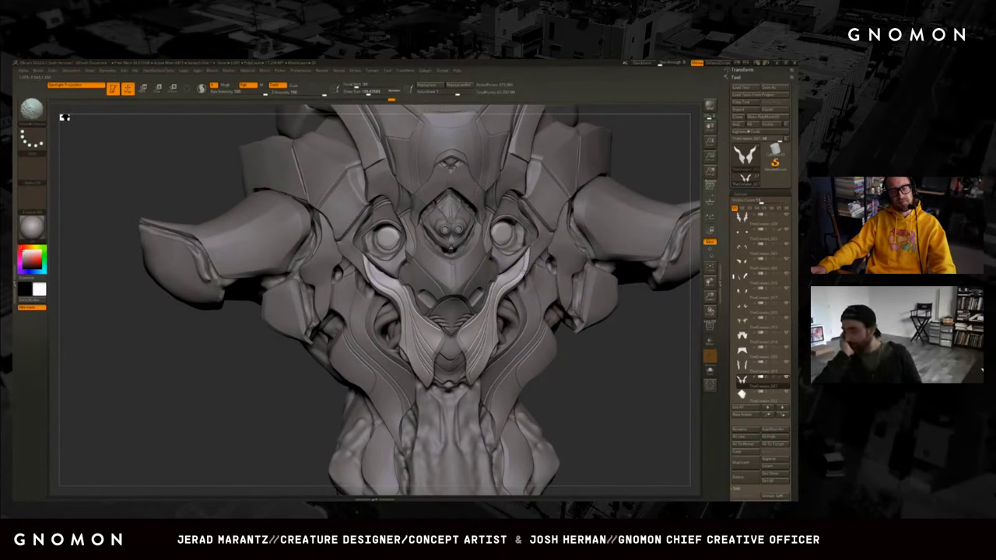
pyautogui.press('shift')
pyautogui.moveTo(590, 339); pyautogui.dragTo(576, 336)
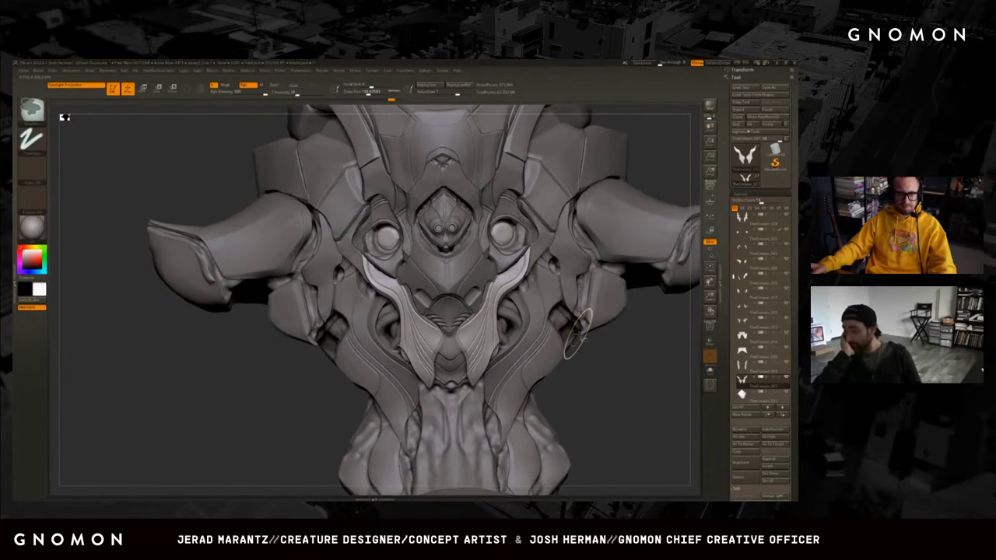
pyautogui.press('shift')
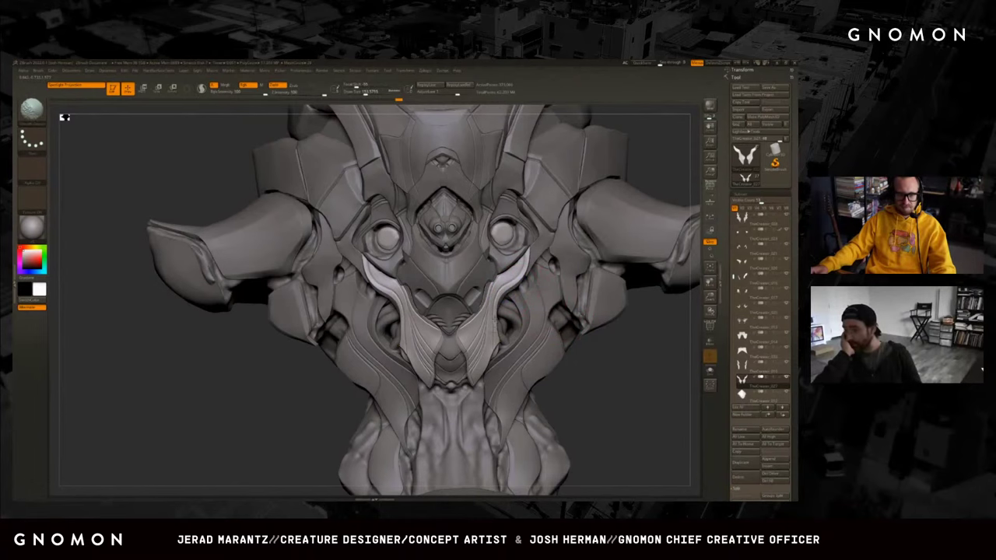
pyautogui.moveTo(596, 378); pyautogui.dragTo(576, 349)
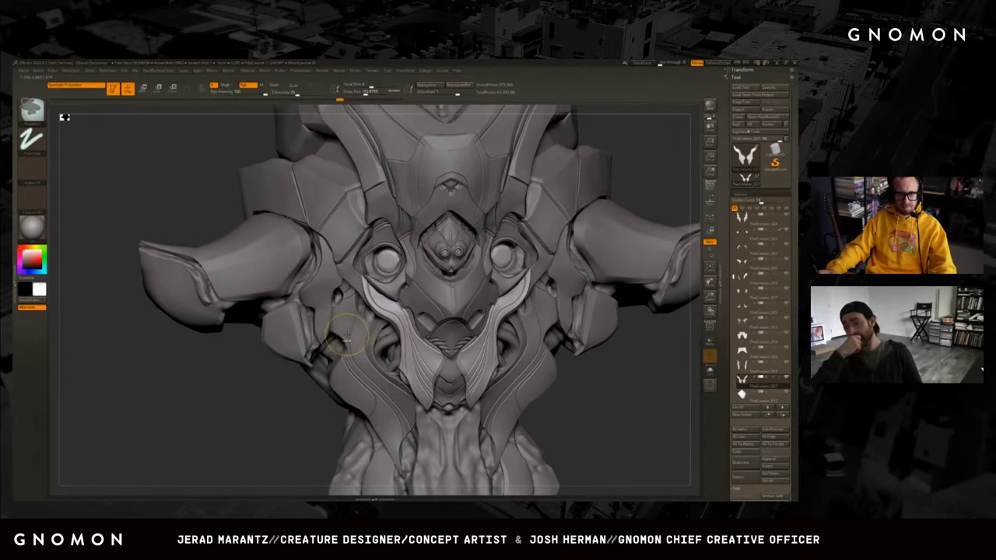
pyautogui.press('shift')
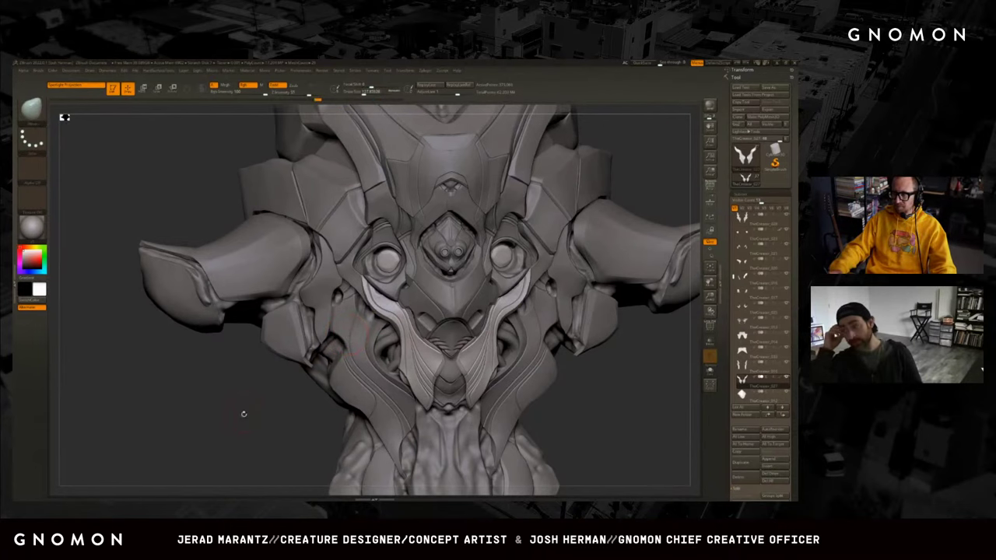
pyautogui.moveTo(244, 414); pyautogui.dragTo(273, 403)
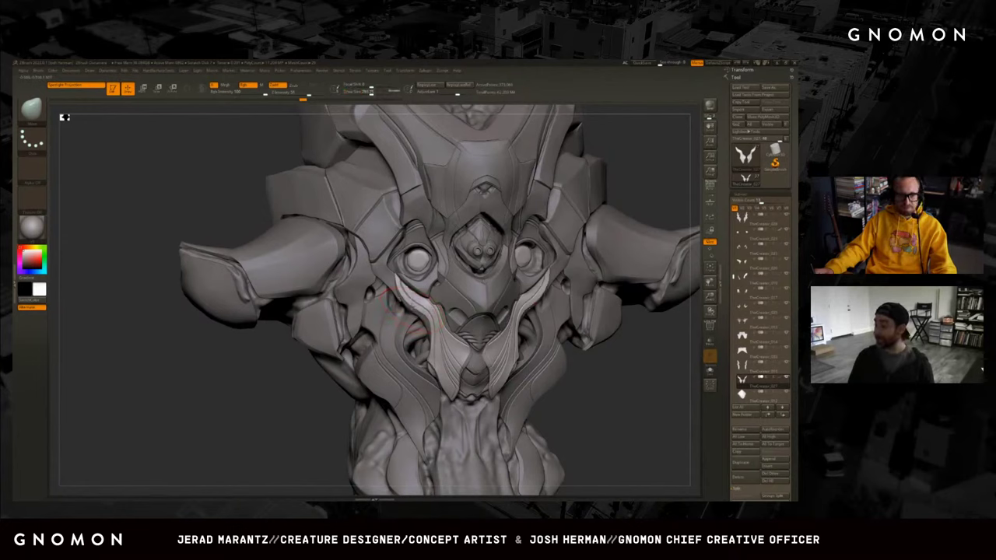
# Select the angular armor plates outside the eyes, inspect them in isolation, and adjust their pointed lower tips with the Move brush.
pyautogui.click(407, 307)
pyautogui.click(412, 329)
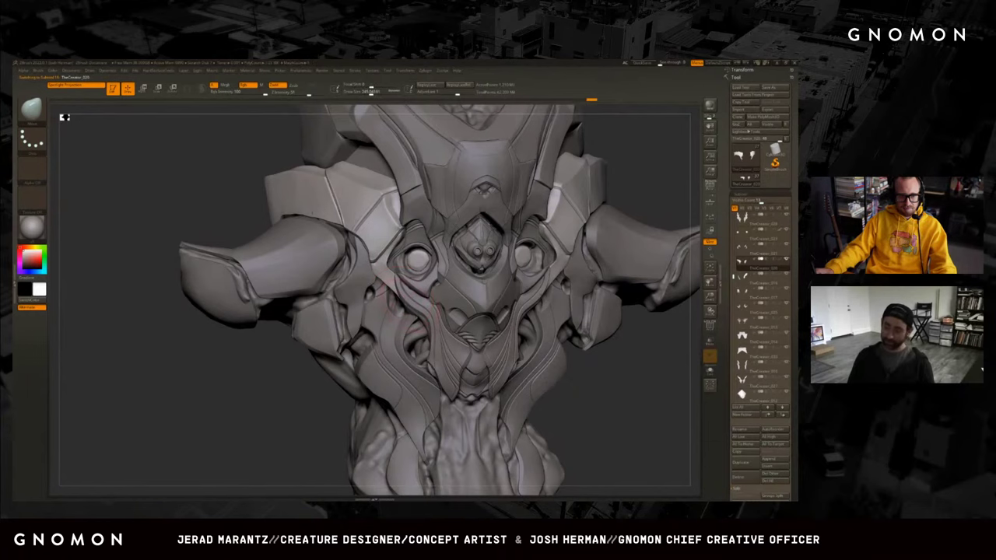
pyautogui.hotkey('ctrl', 'shift', 'f')
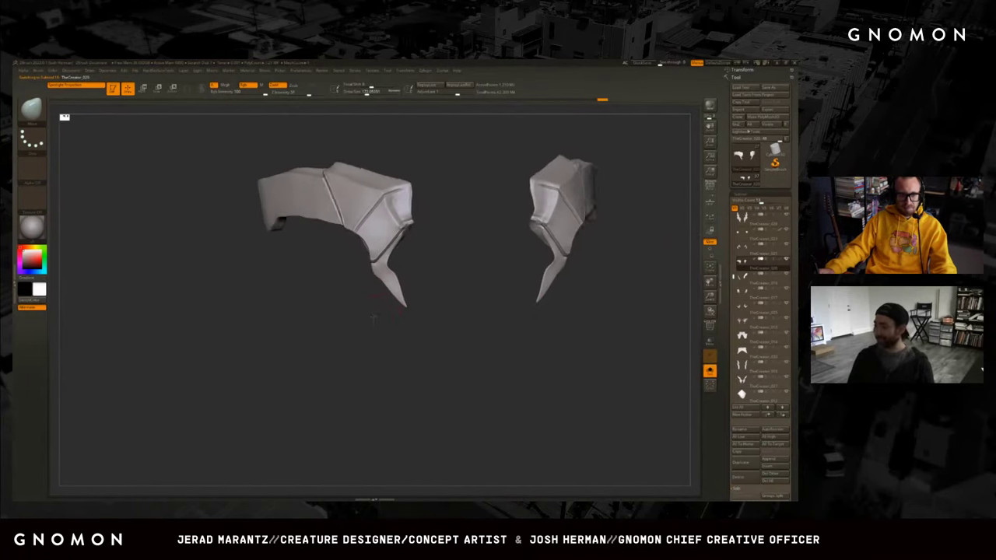
pyautogui.hotkey('ctrl', 'shift', 'f')
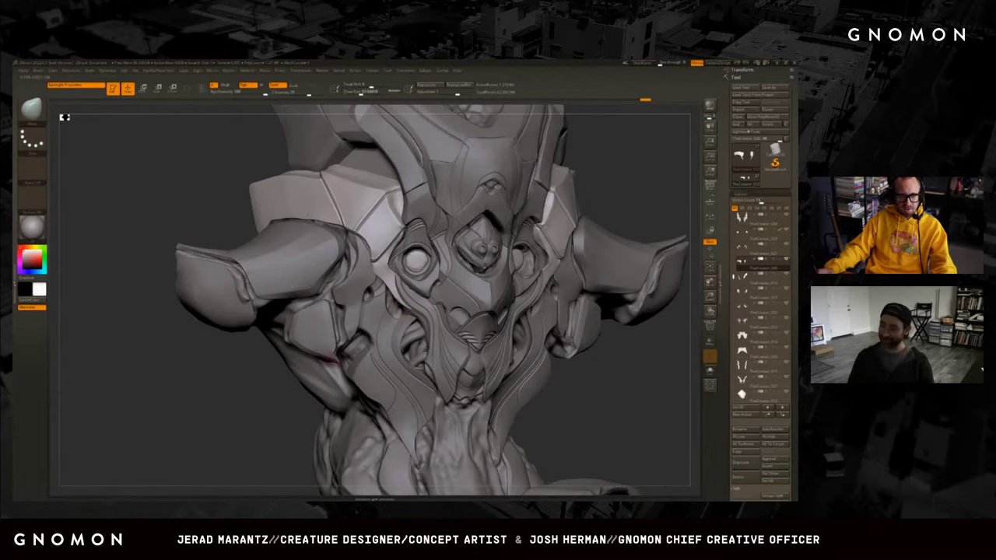
pyautogui.moveTo(332, 358); pyautogui.dragTo(398, 312, button='right')
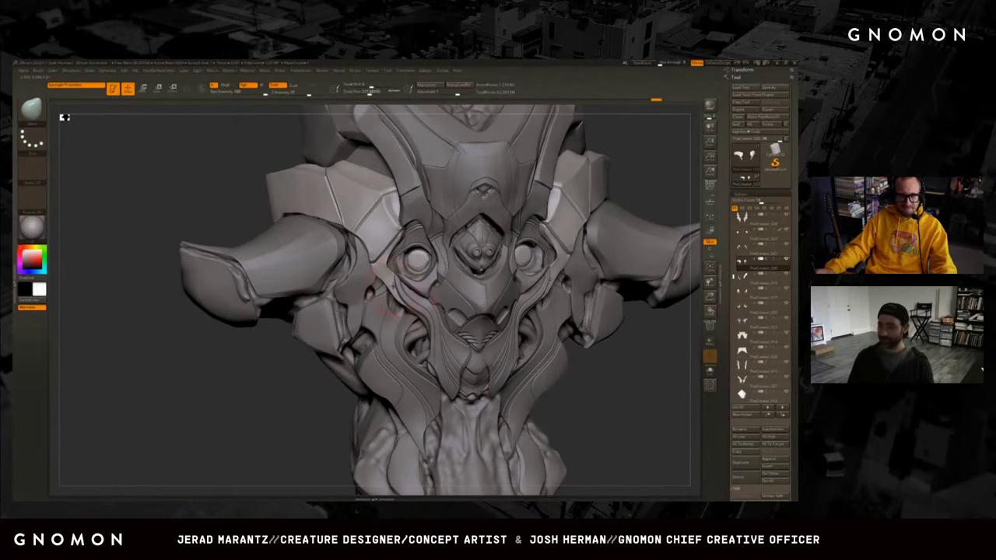
pyautogui.moveTo(404, 287); pyautogui.dragTo(393, 301, button='right')
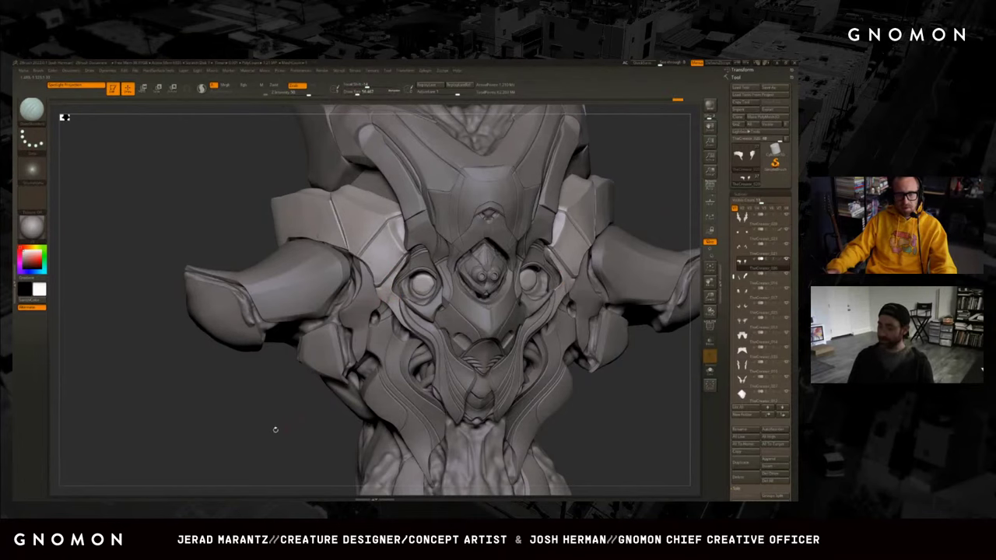
# Smooth the angular plates' pointed lower tips where they run beneath the outer eye corners.
pyautogui.moveTo(241, 435); pyautogui.dragTo(296, 432)
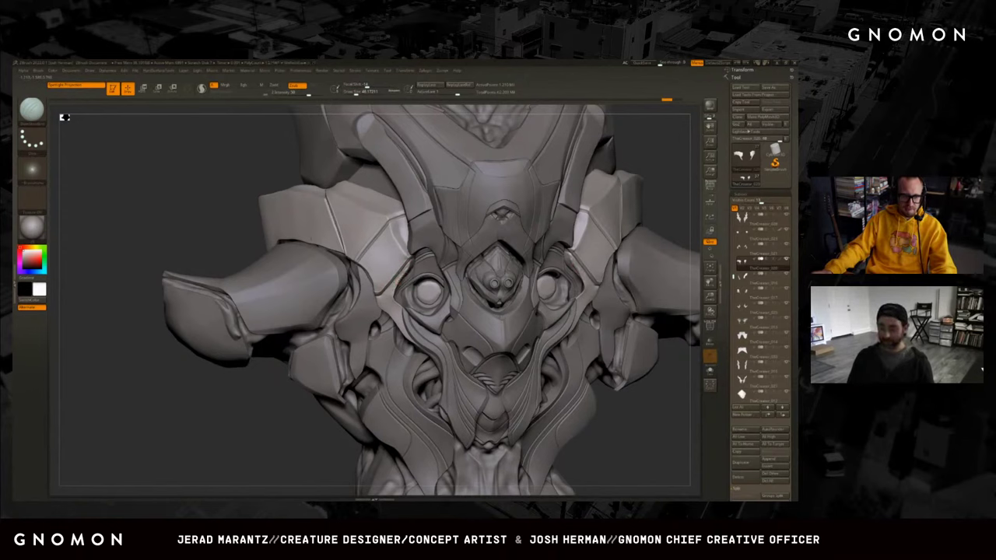
pyautogui.press('shift')
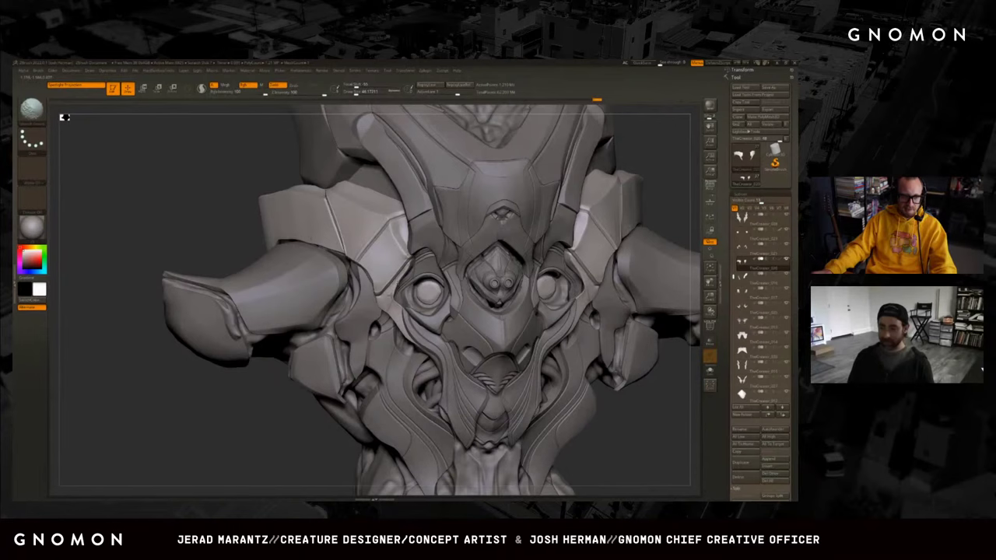
pyautogui.press('shift')
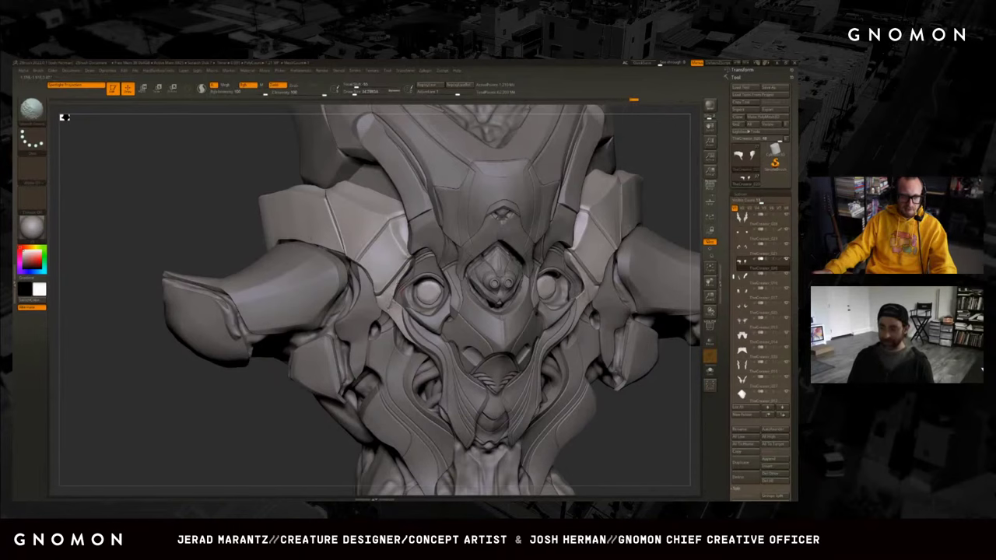
# Select the narrow side plates just inside the horn-like arms and carve their surface with the Dam Standard brush.
pyautogui.keyDown('alt'); pyautogui.click(371, 309); pyautogui.keyUp('alt')
pyautogui.press('b')
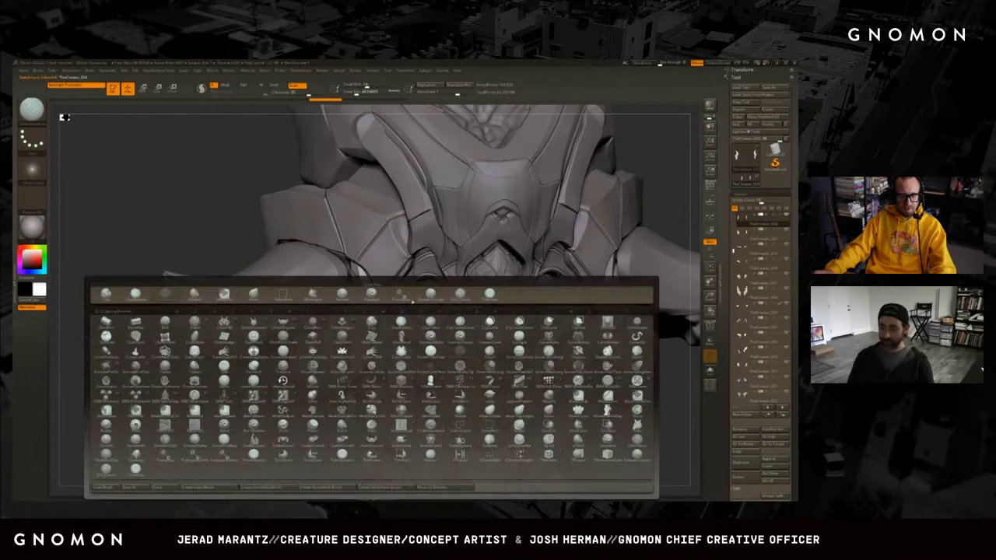
pyautogui.press('d')
pyautogui.press('s')
pyautogui.keyDown('alt'); pyautogui.moveTo(306, 408); pyautogui.dragTo(343, 352); pyautogui.keyUp('alt')
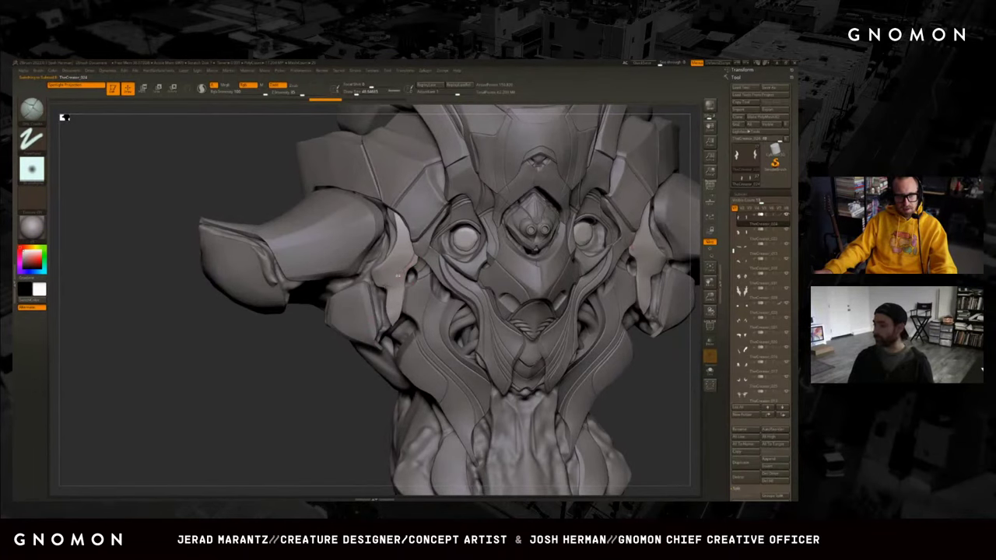
pyautogui.keyDown('alt'); pyautogui.moveTo(398, 274); pyautogui.dragTo(399, 287); pyautogui.keyUp('alt')
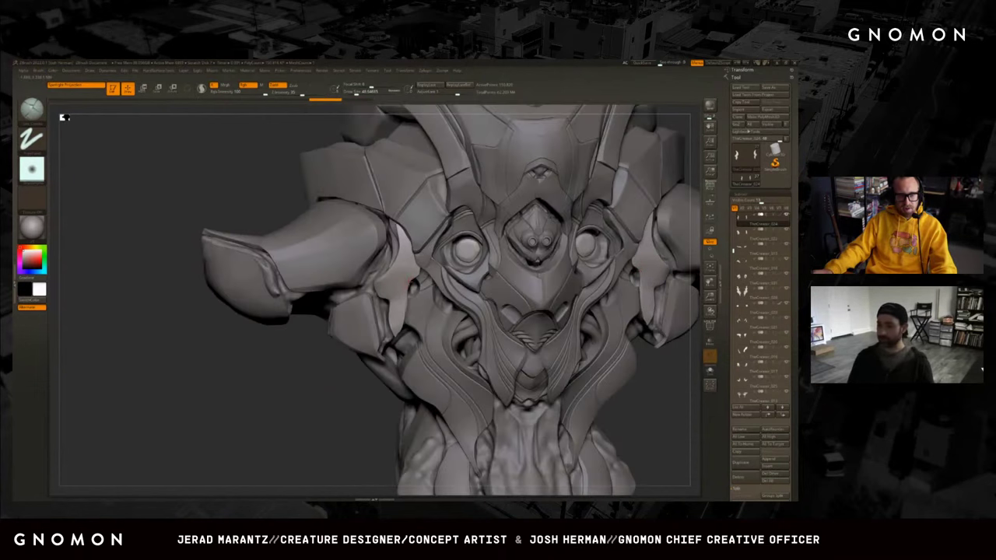
# Carve short crease strokes into the narrow cheek plates between the horns and eyes, adjusting the brush size.
pyautogui.press('[')
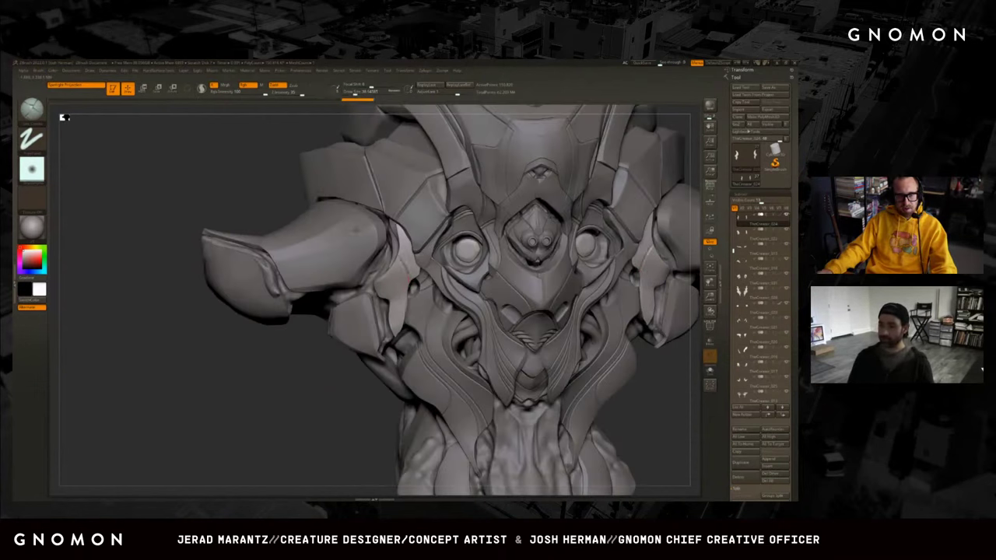
pyautogui.press(']')
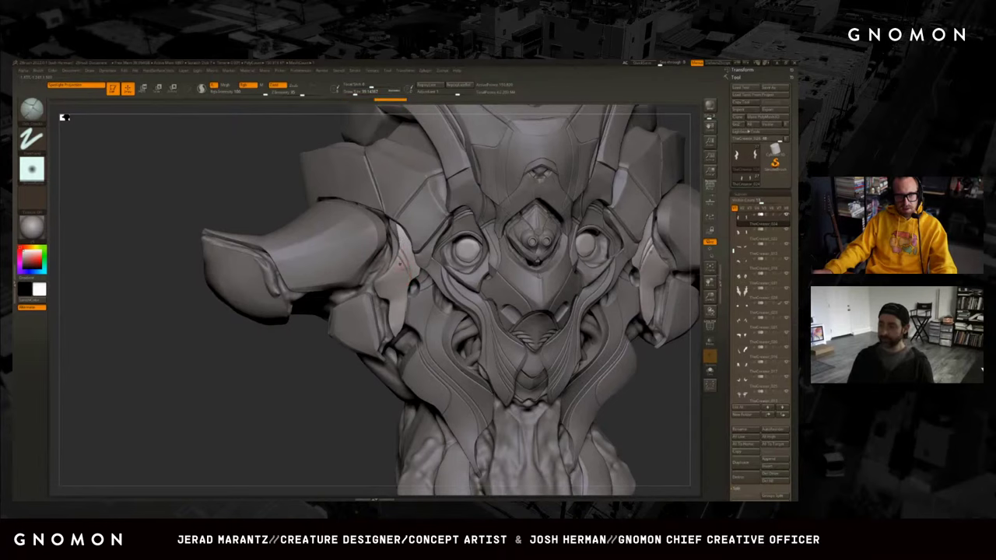
pyautogui.press(']')
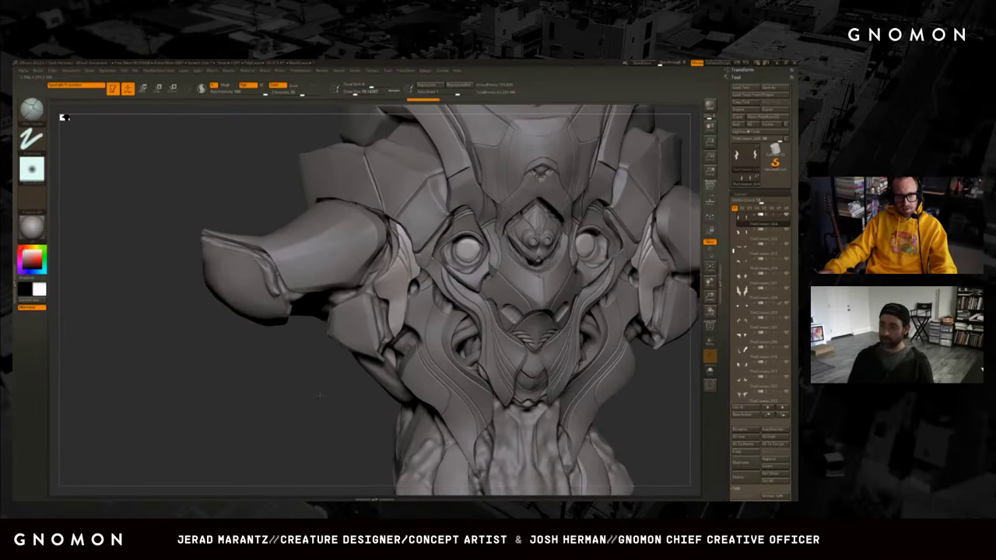
pyautogui.moveTo(411, 274); pyautogui.dragTo(412, 278)
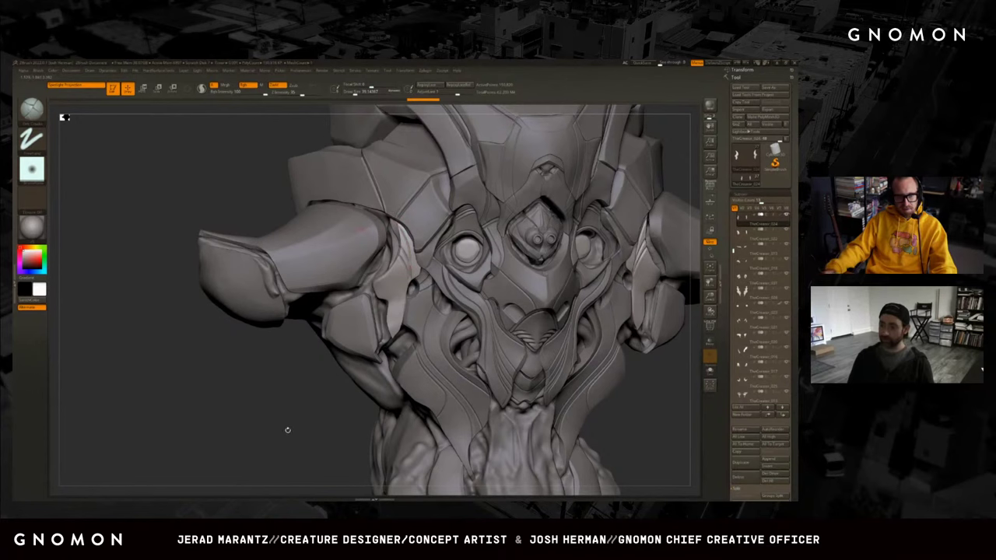
pyautogui.moveTo(410, 277); pyautogui.dragTo(410, 286)
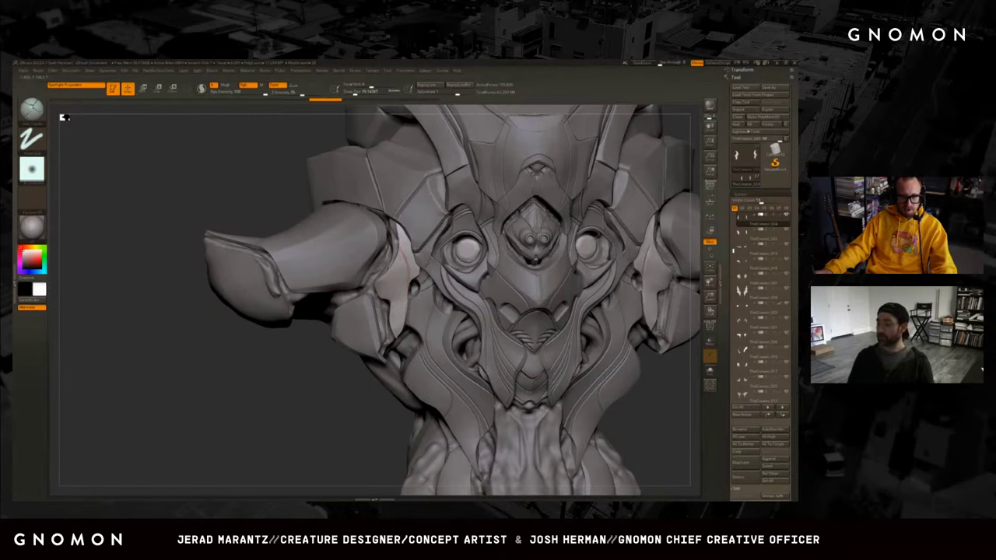
pyautogui.press(']')
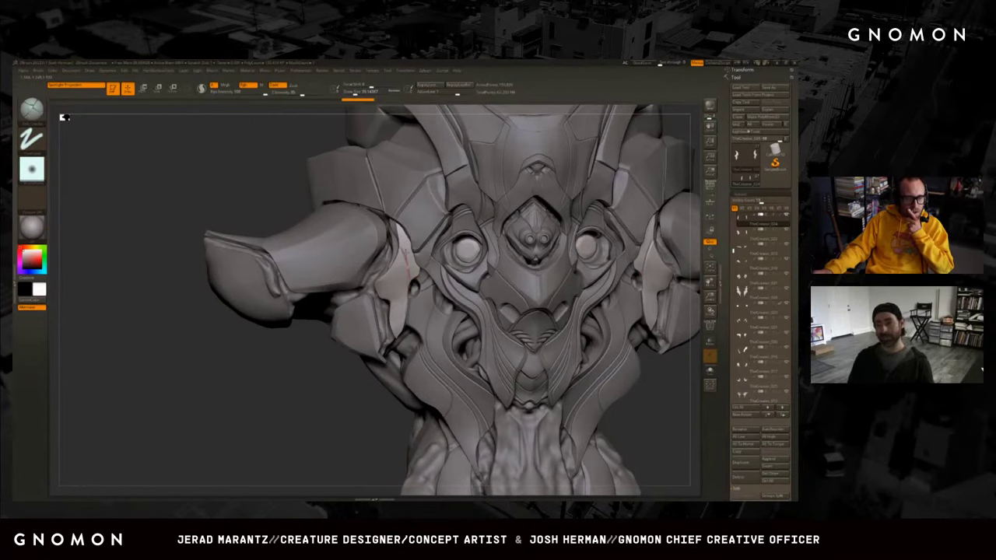
pyautogui.press(']')
pyautogui.moveTo(406, 269); pyautogui.dragTo(401, 286)
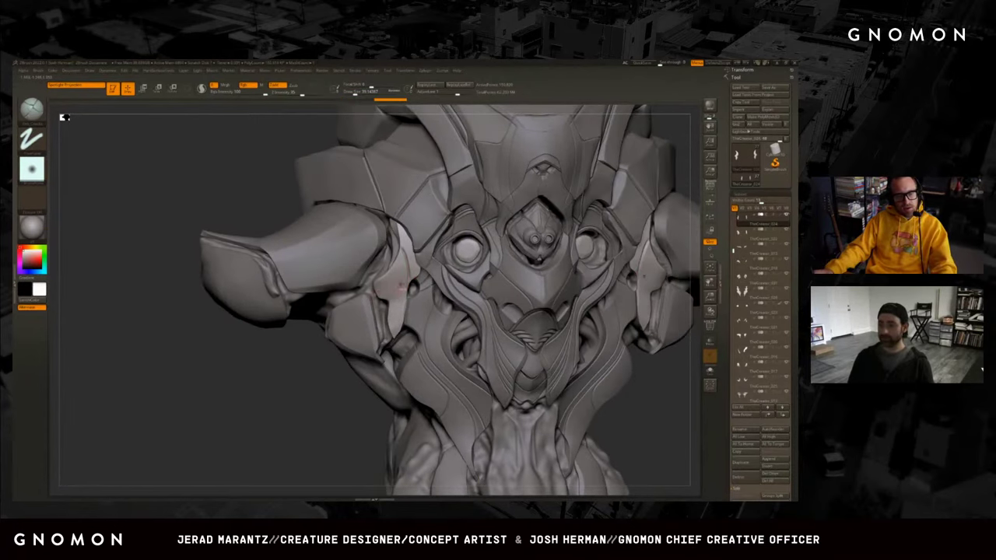
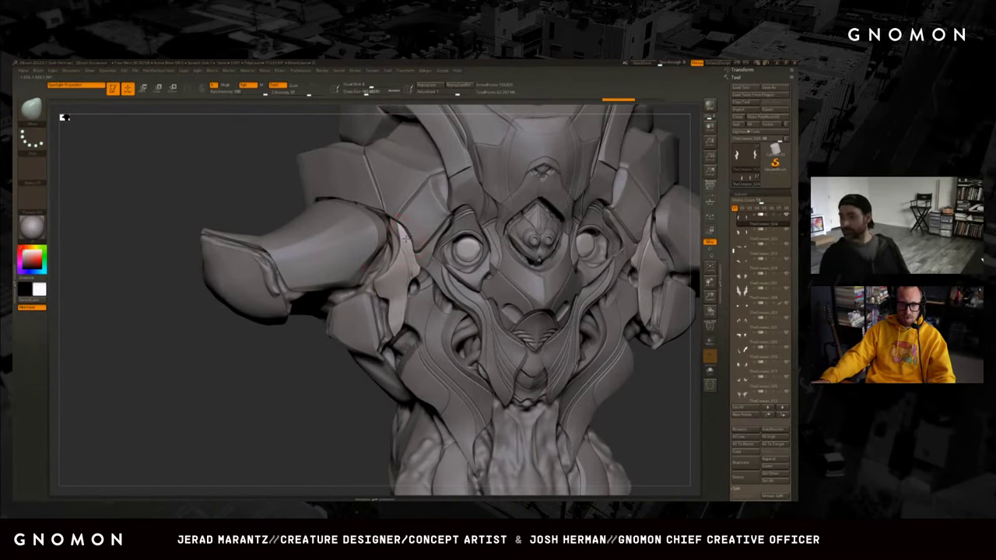
# Examine the narrow cheek plate from an angle, both isolated and with the full model shown.
pyautogui.moveTo(331, 388); pyautogui.dragTo(346, 385)
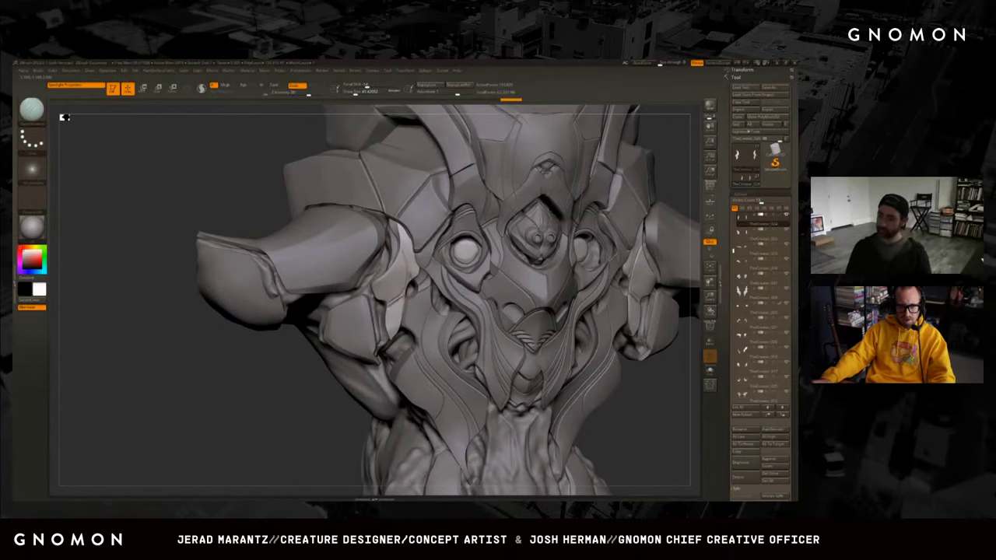
pyautogui.moveTo(241, 280); pyautogui.dragTo(195, 286)
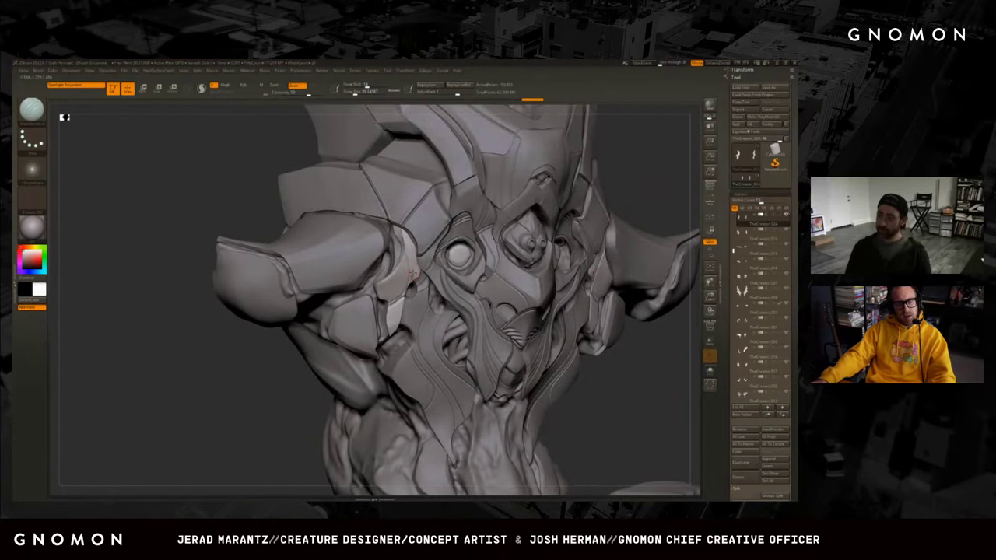
pyautogui.moveTo(285, 427)
pyautogui.mouseDown()
pyautogui.moveTo(323, 398)
pyautogui.moveTo(416, 274)
pyautogui.mouseUp()
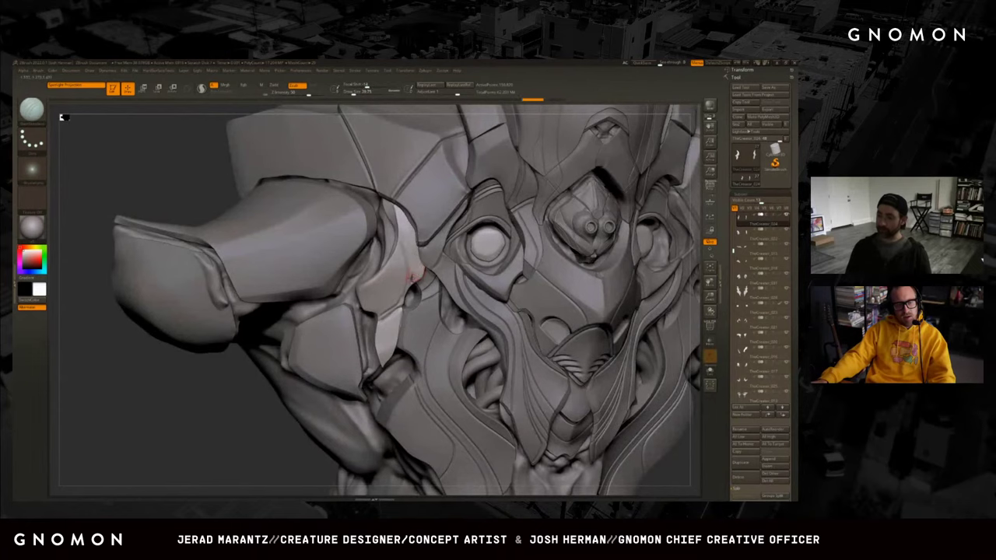
pyautogui.hotkey('alt', 's')
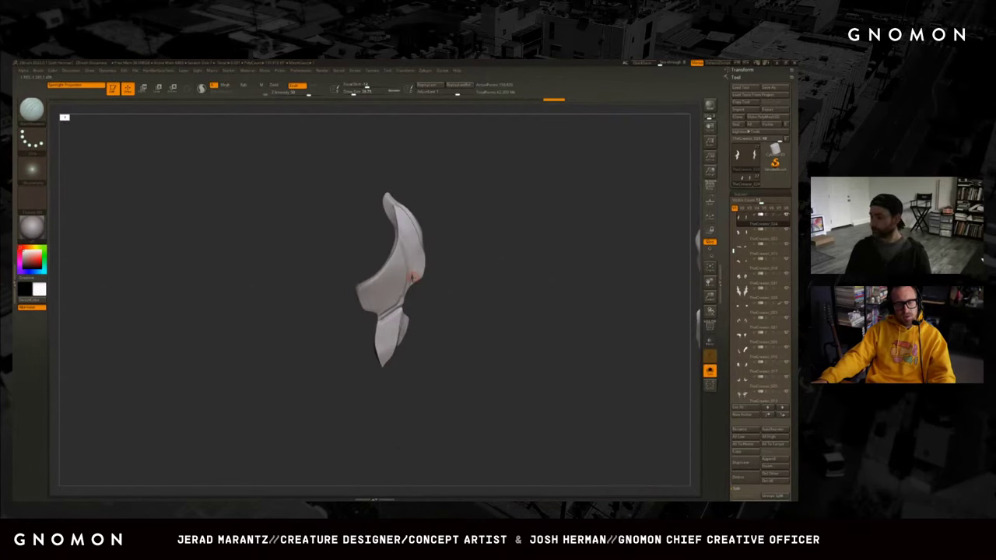
pyautogui.hotkey('alt', 's')
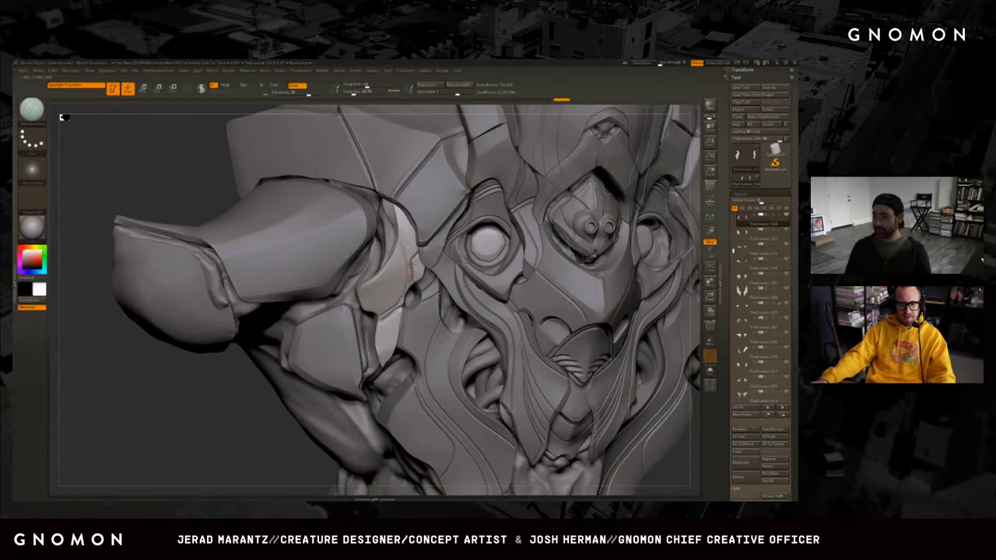
# Refine the inner edge and lower seam of the narrow cheek plate beside the eye, alternating sculpting brushes.
pyautogui.press('b')
pyautogui.press('p')
pyautogui.press('a')
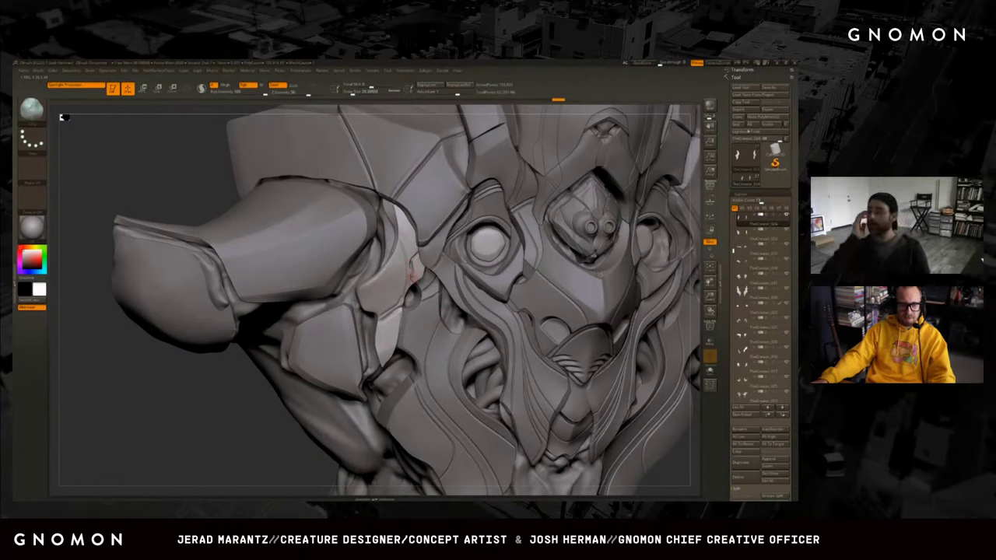
pyautogui.press('b')
pyautogui.press('s')
pyautogui.press('t')
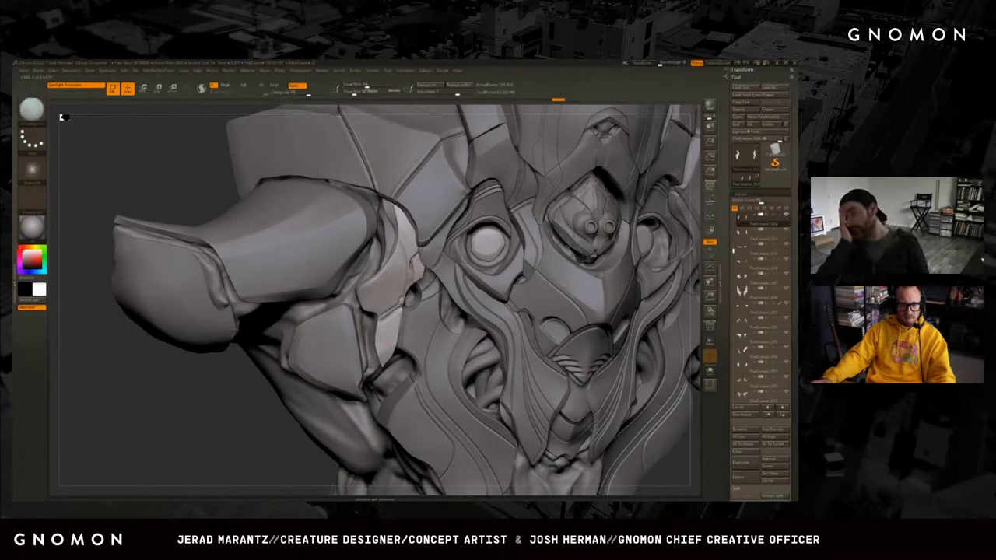
pyautogui.press('b')
pyautogui.press('s')
pyautogui.press('t')
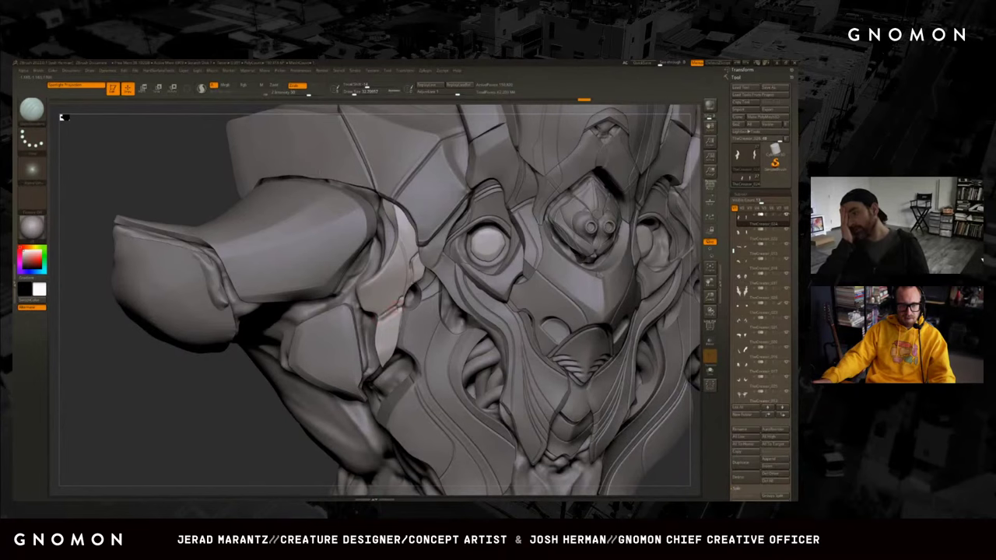
pyautogui.moveTo(385, 315); pyautogui.dragTo(379, 318)
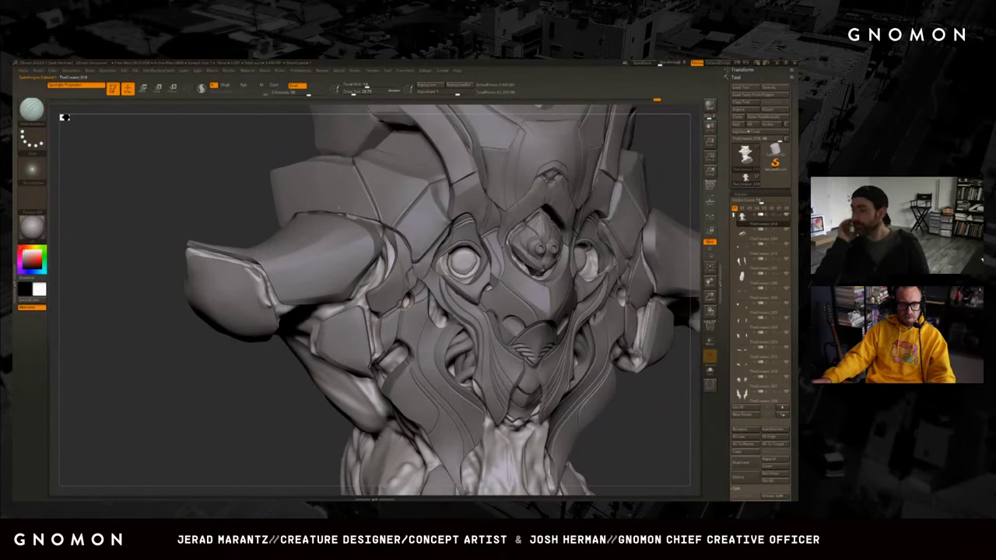
# Select the long curved jaw plates and examine them isolated and in the context of the full head.
pyautogui.moveTo(280, 421); pyautogui.dragTo(294, 414)
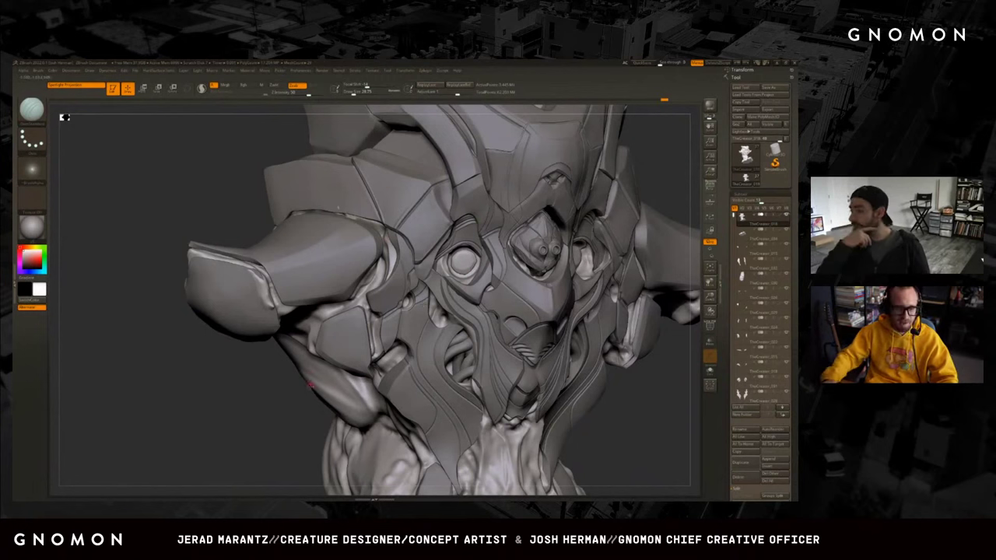
pyautogui.moveTo(293, 413); pyautogui.dragTo(309, 393)
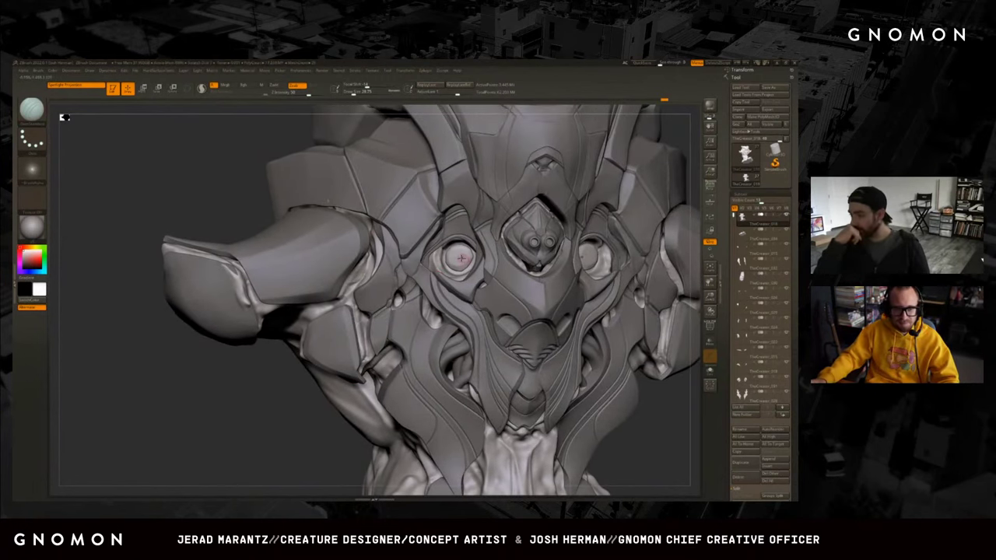
pyautogui.moveTo(295, 438); pyautogui.dragTo(365, 430)
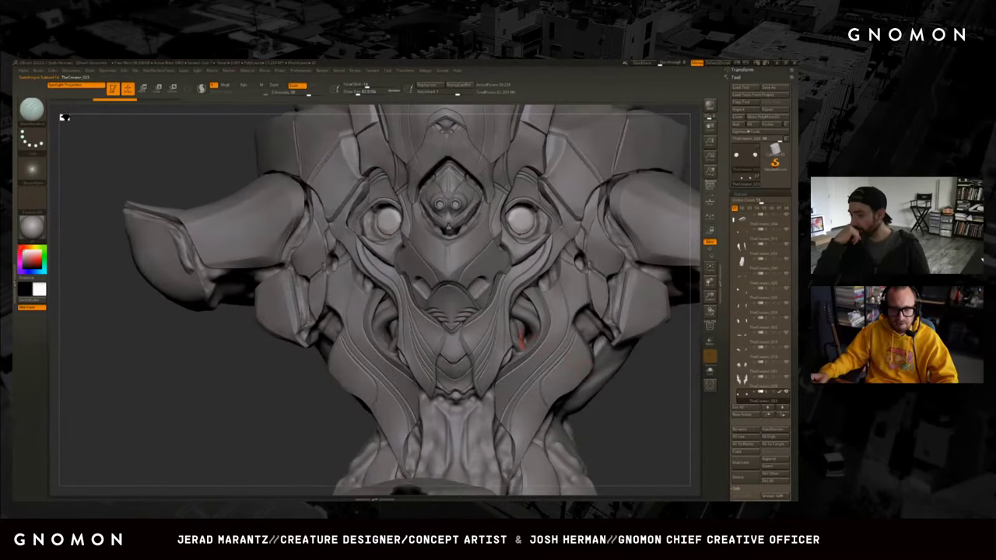
pyautogui.keyDown('alt'); pyautogui.click(522, 343); pyautogui.keyUp('alt')
pyautogui.hotkey('ctrl', 'shift', 's')
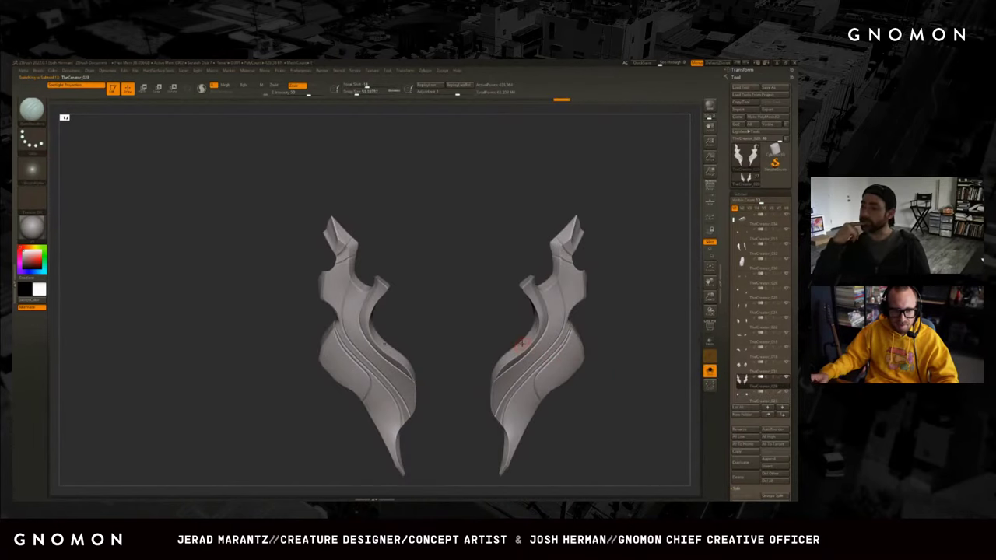
pyautogui.hotkey('ctrl', 'shift', 's')
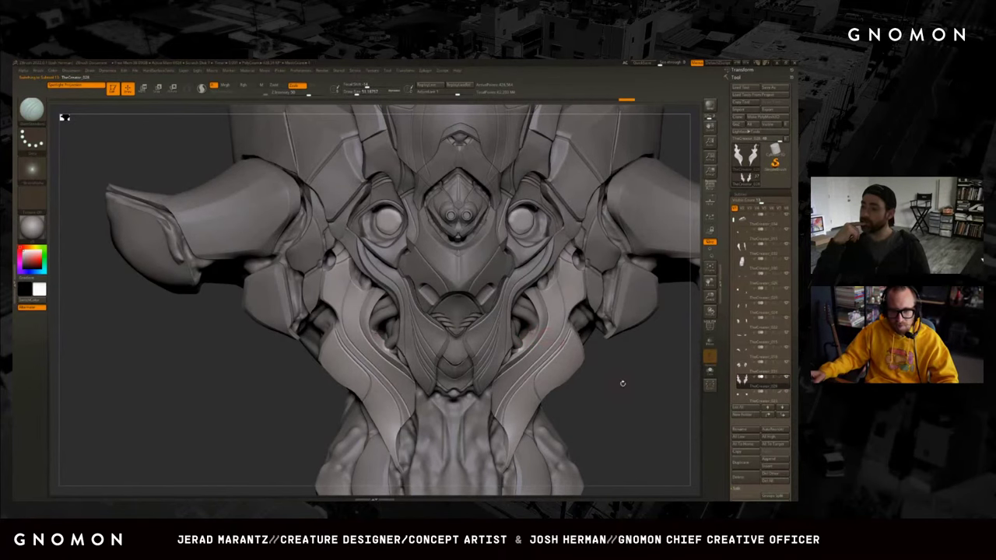
# Examine the base body mesh beneath the armor plates, isolated and with all parts shown.
pyautogui.moveTo(366, 430); pyautogui.dragTo(412, 426)
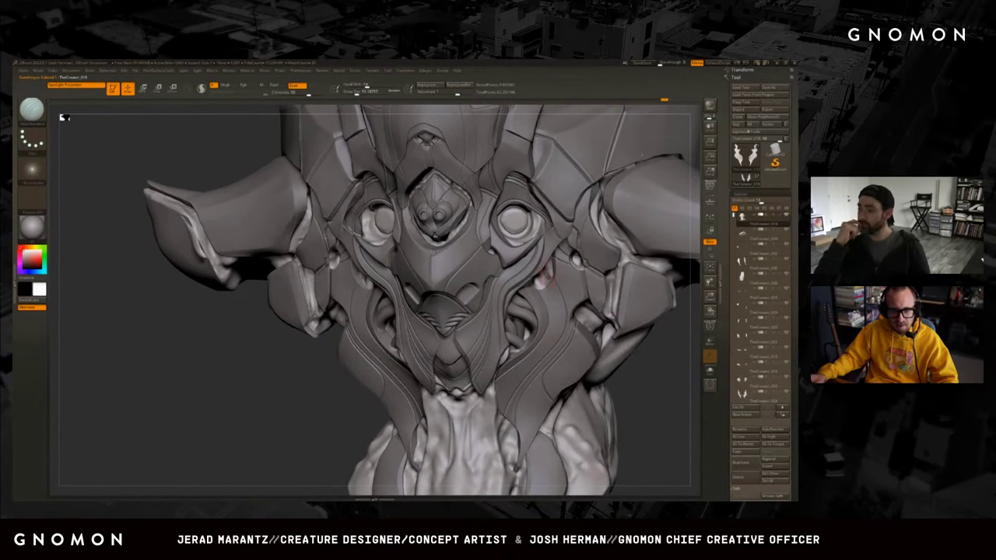
pyautogui.moveTo(412, 426)
pyautogui.mouseDown()
pyautogui.moveTo(295, 455)
pyautogui.moveTo(527, 271)
pyautogui.mouseUp()
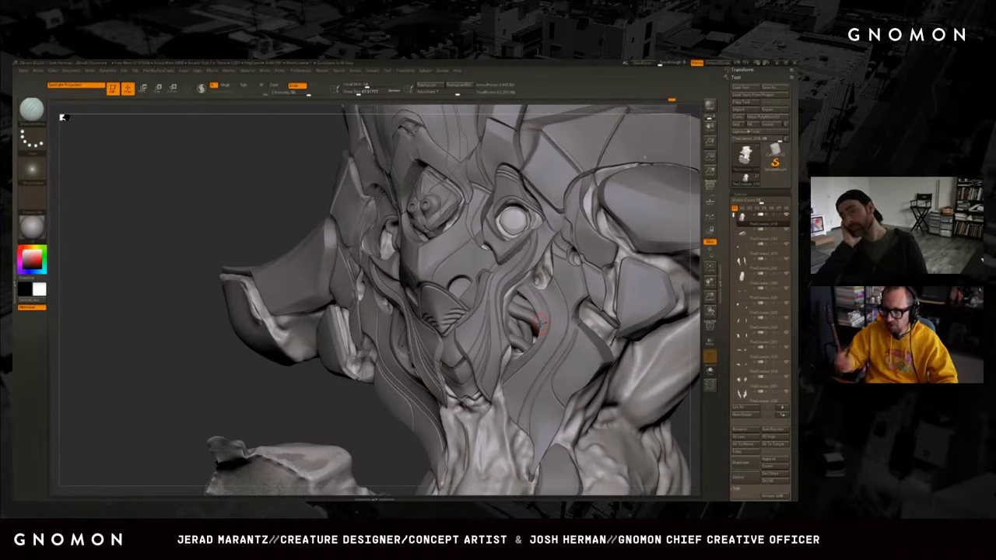
pyautogui.moveTo(327, 402); pyautogui.dragTo(598, 342)
pyautogui.hotkey('shift', 'd')
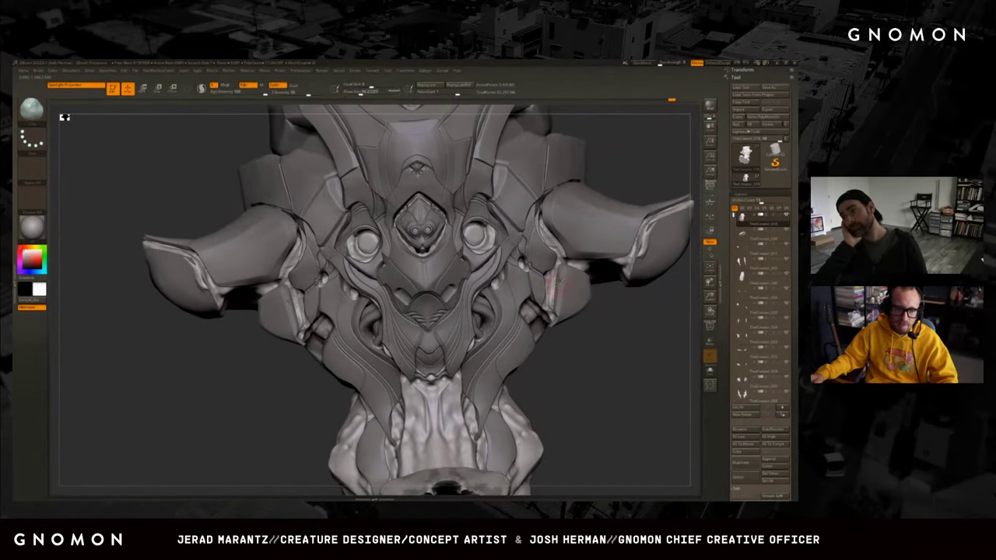
pyautogui.moveTo(568, 311); pyautogui.dragTo(587, 308)
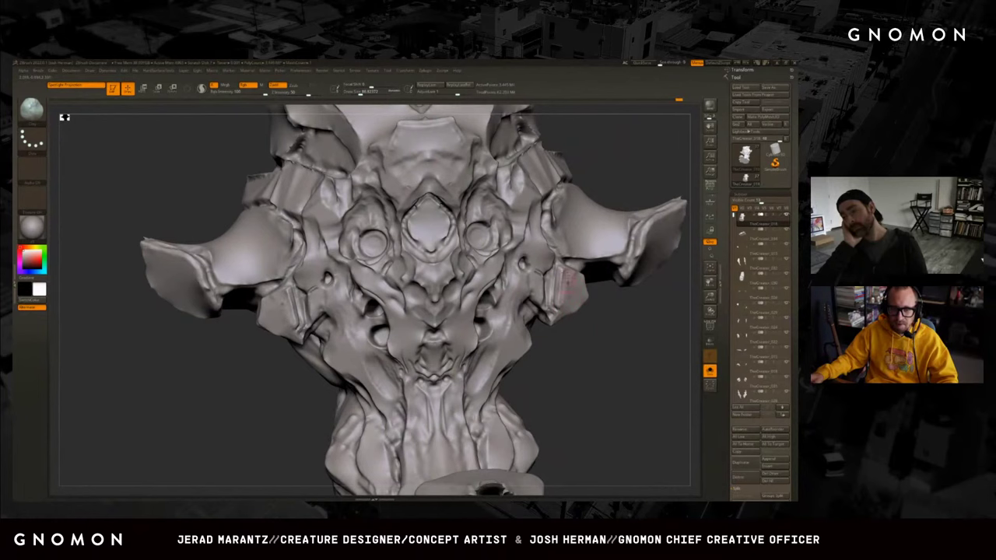
pyautogui.press('d')
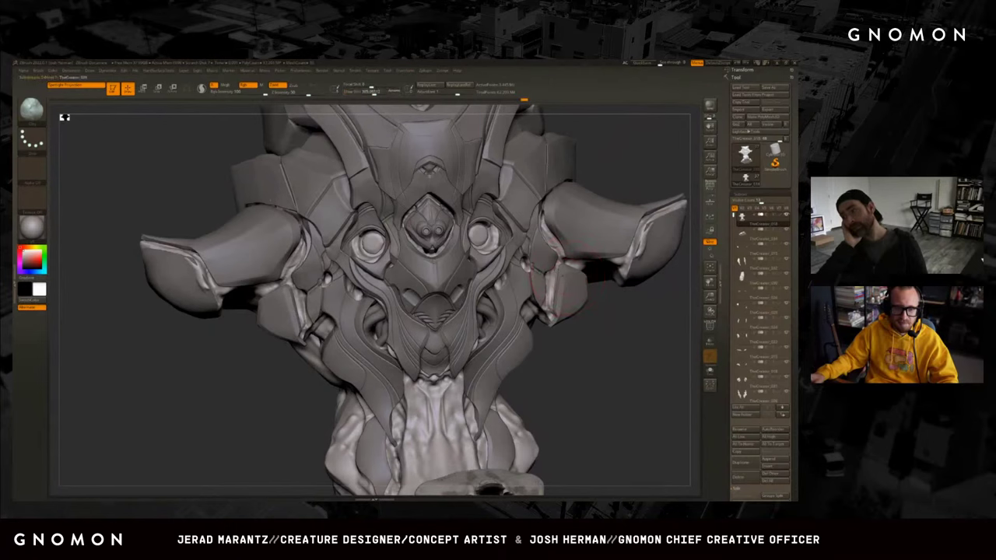
# Select the faceted plates below the horns and enlarge the brush to cover them.
pyautogui.hotkey('shift', 'd')
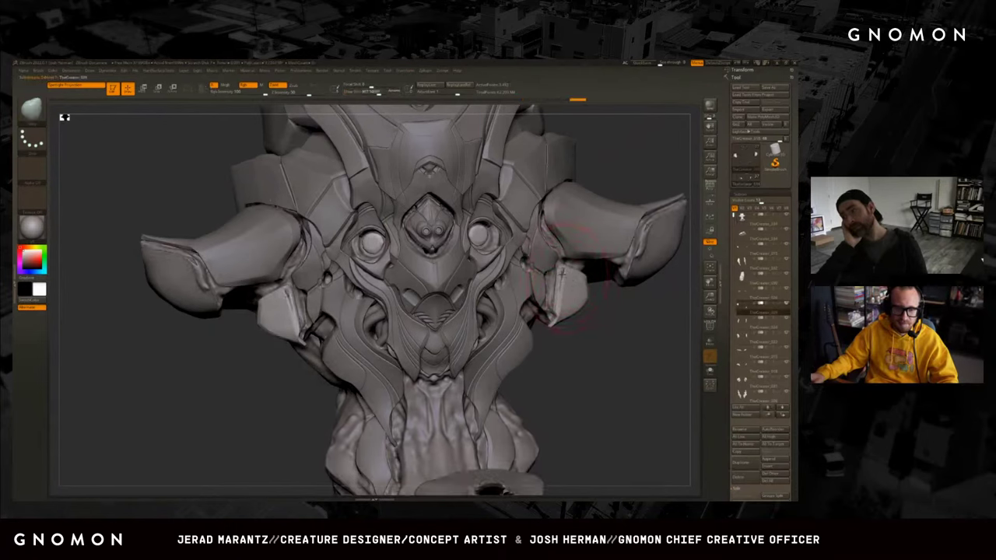
pyautogui.press('d')
pyautogui.press(']')
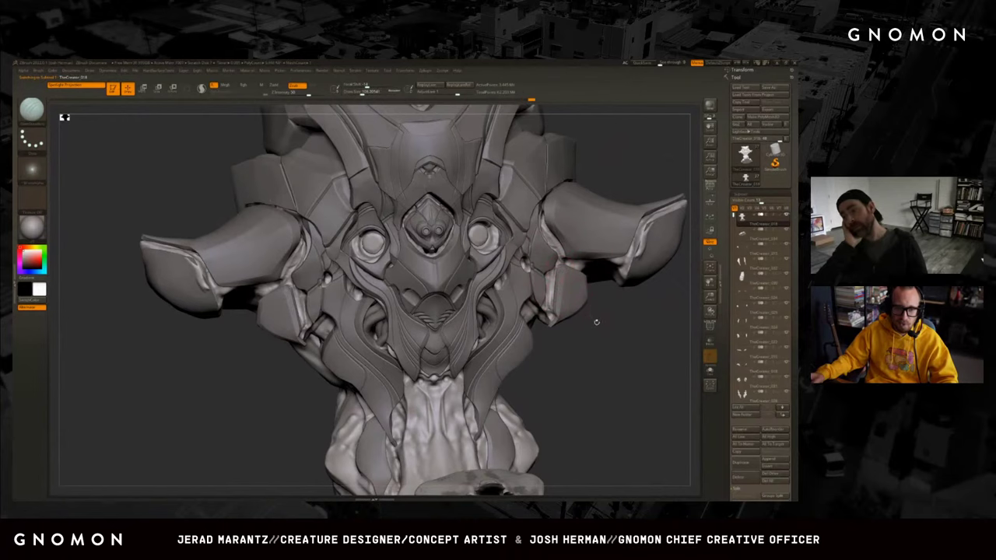
# Sculpt crease lines into the angular armor plates above the horns with a fine crease brush.
pyautogui.moveTo(596, 321)
pyautogui.mouseDown()
pyautogui.moveTo(616, 336)
pyautogui.moveTo(605, 362)
pyautogui.moveTo(616, 359)
pyautogui.mouseUp()
pyautogui.press('b')
pyautogui.click(571, 235)
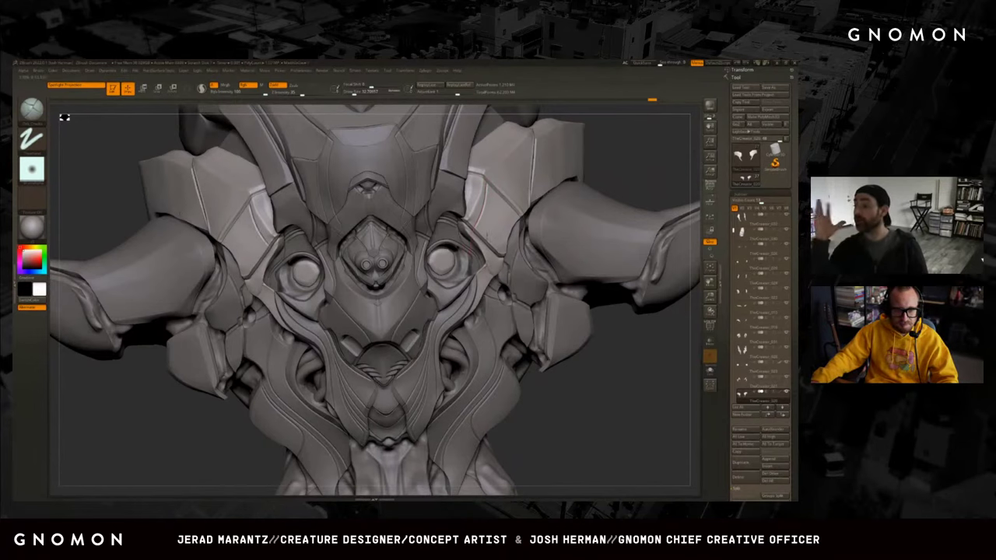
pyautogui.moveTo(481, 179); pyautogui.dragTo(481, 221)
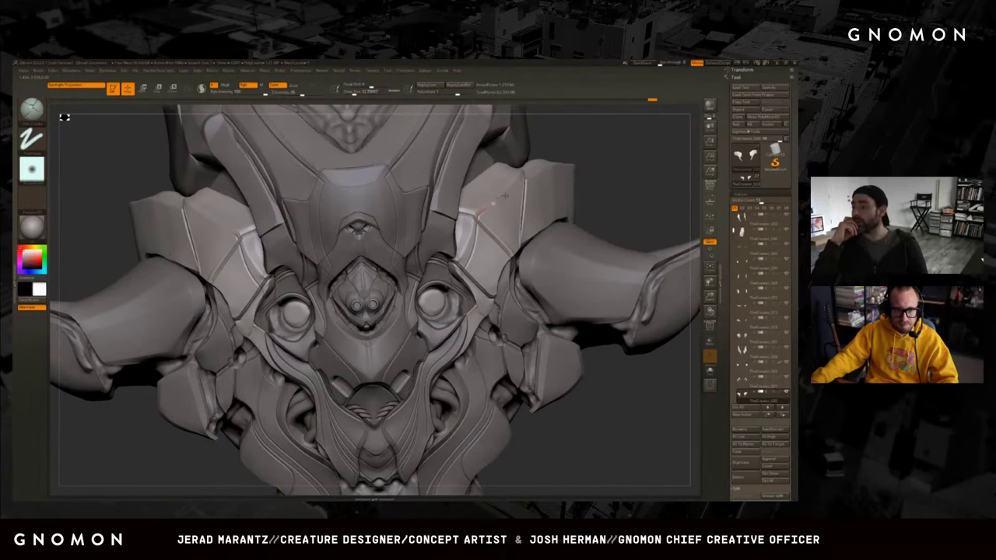
pyautogui.moveTo(481, 221); pyautogui.dragTo(479, 216)
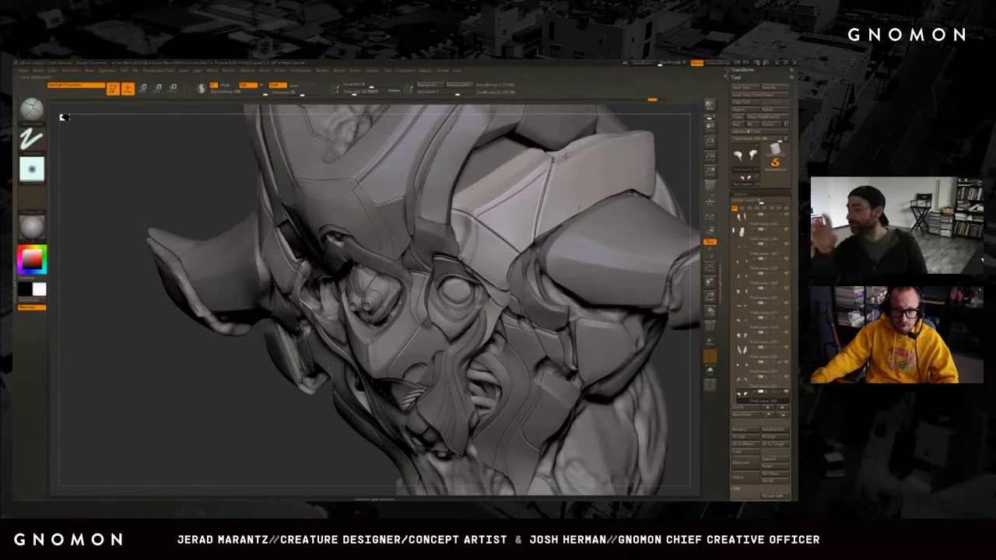
pyautogui.moveTo(64, 116); pyautogui.dragTo(64, 117)
pyautogui.moveTo(604, 162)
pyautogui.mouseDown()
pyautogui.moveTo(365, 187)
pyautogui.moveTo(328, 200)
pyautogui.mouseUp()
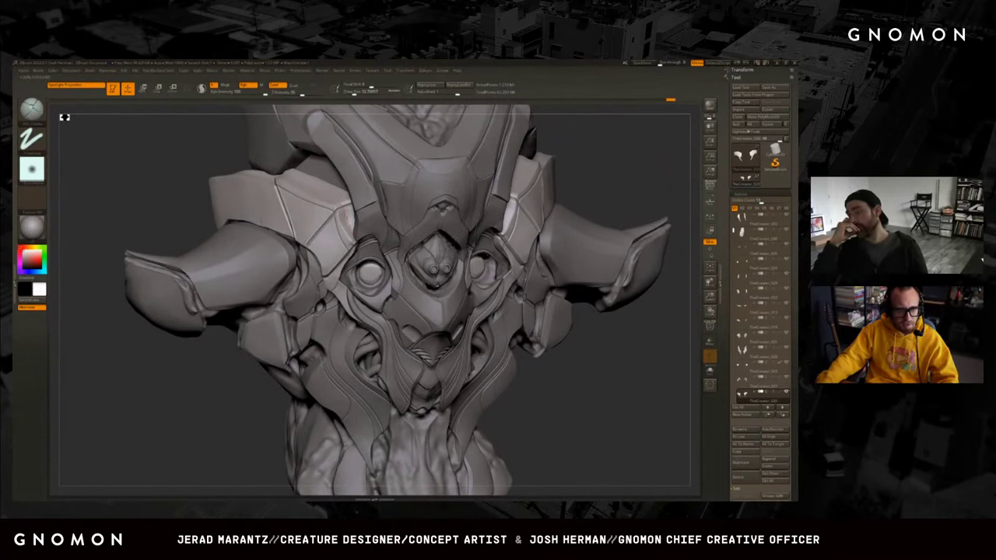
pyautogui.moveTo(605, 176); pyautogui.dragTo(621, 172)
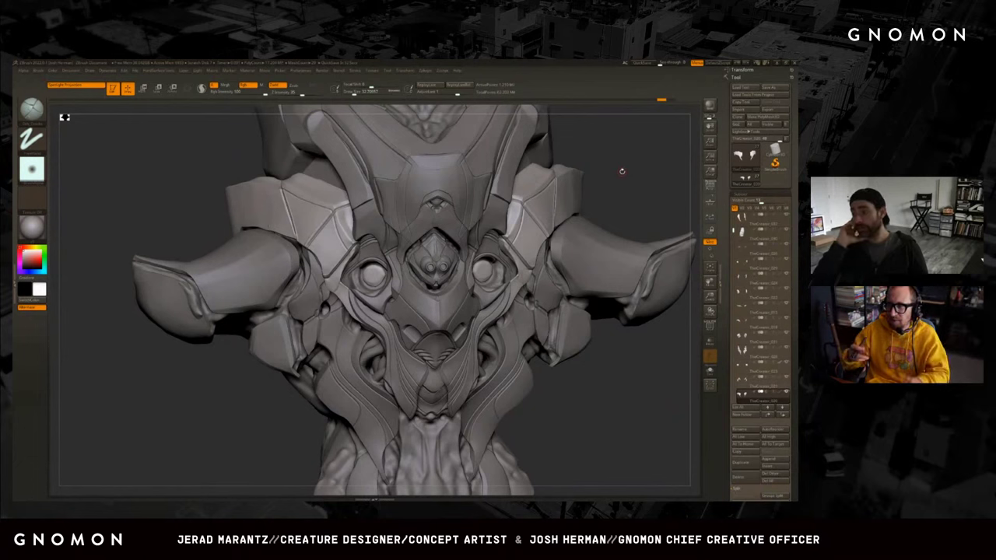
pyautogui.moveTo(620, 208); pyautogui.dragTo(526, 217)
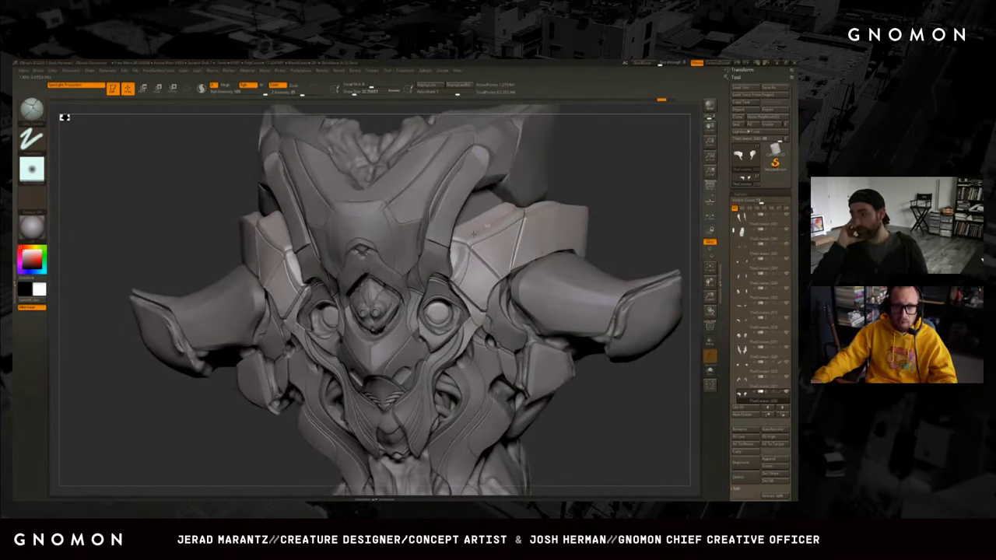
# Isolate the angular armor plates above the horns and smooth the recessed surface at their inner ends.
pyautogui.keyDown('alt'); pyautogui.click(459, 253); pyautogui.keyUp('alt')
pyautogui.hotkey('ctrl', 'shift', 's')
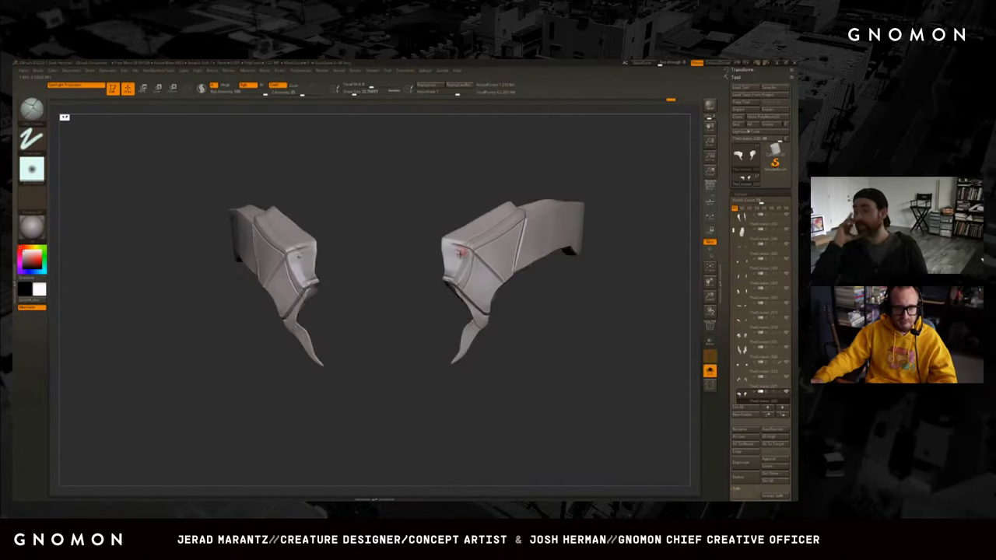
pyautogui.press('shift')
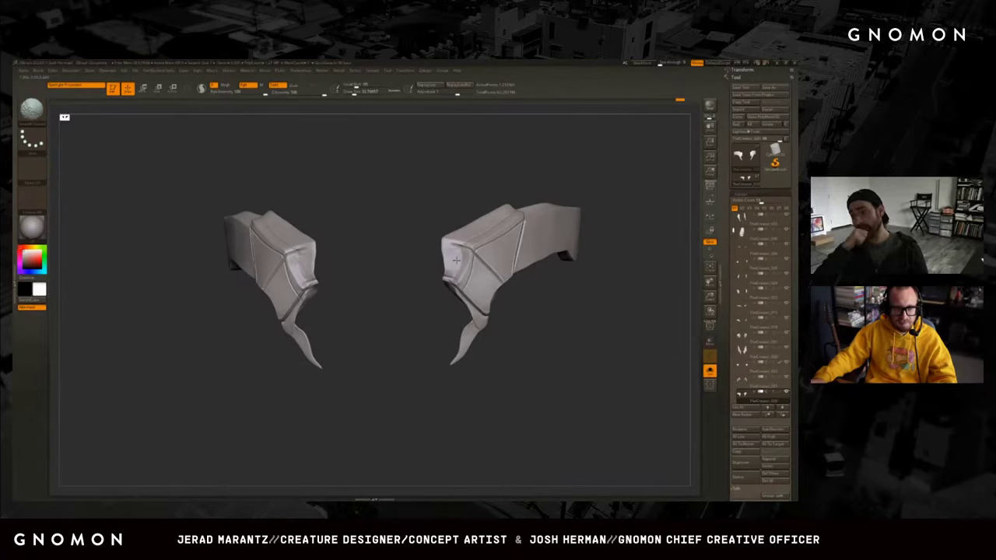
pyautogui.keyDown('shift'); pyautogui.moveTo(456, 260); pyautogui.dragTo(464, 263); pyautogui.keyUp('shift')
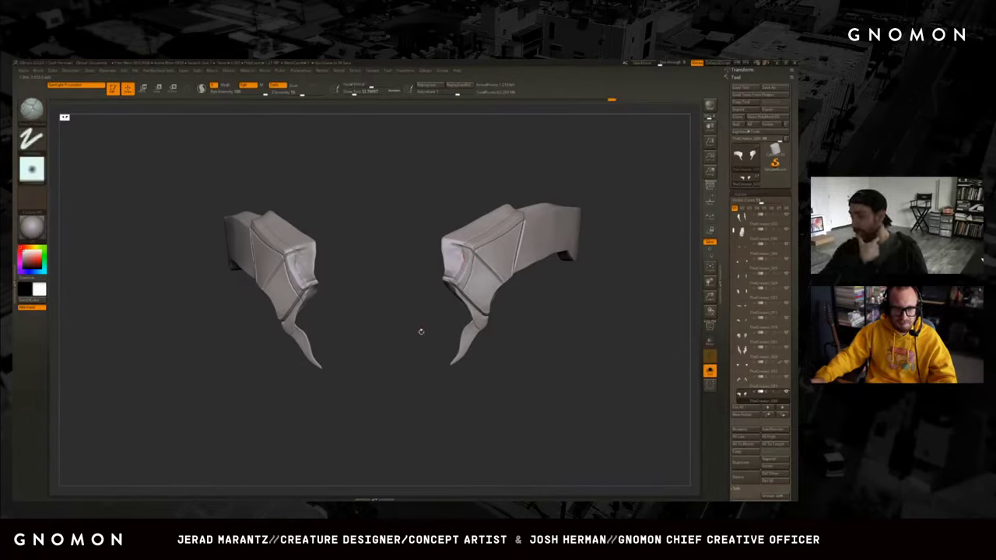
pyautogui.click(709, 371)
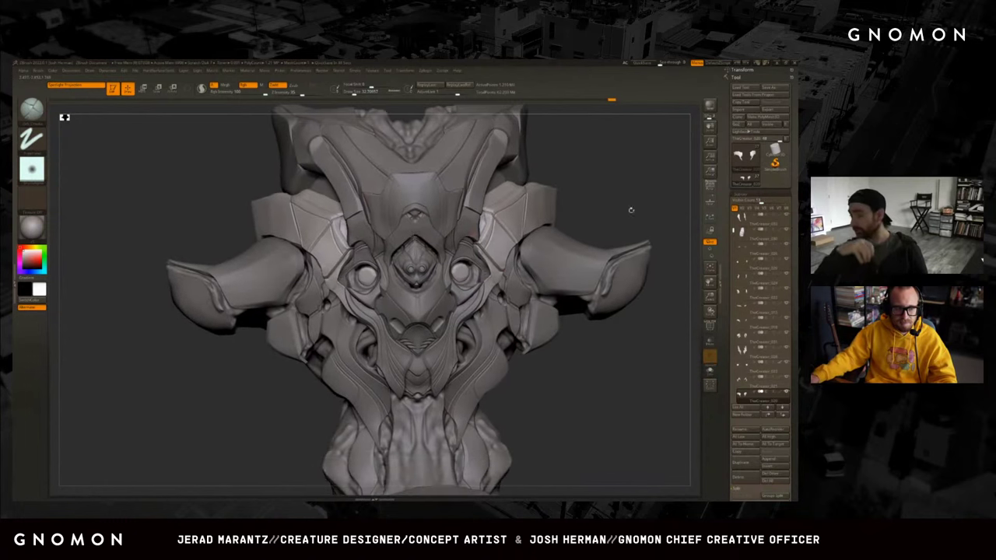
# Refine the inner faces of the angular plates above the horns, checking them isolated and against the full head.
pyautogui.press('shift')
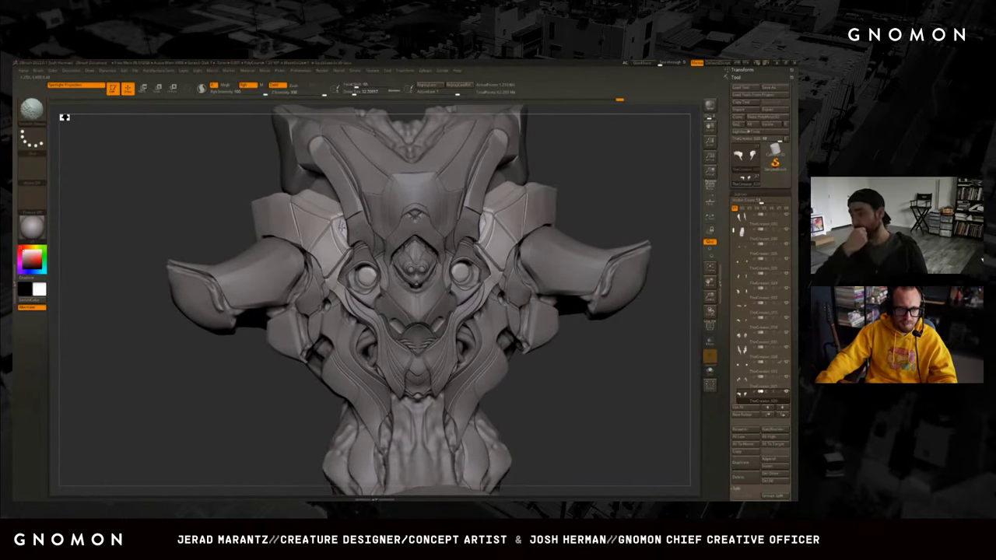
pyautogui.hotkey('alt', 's')
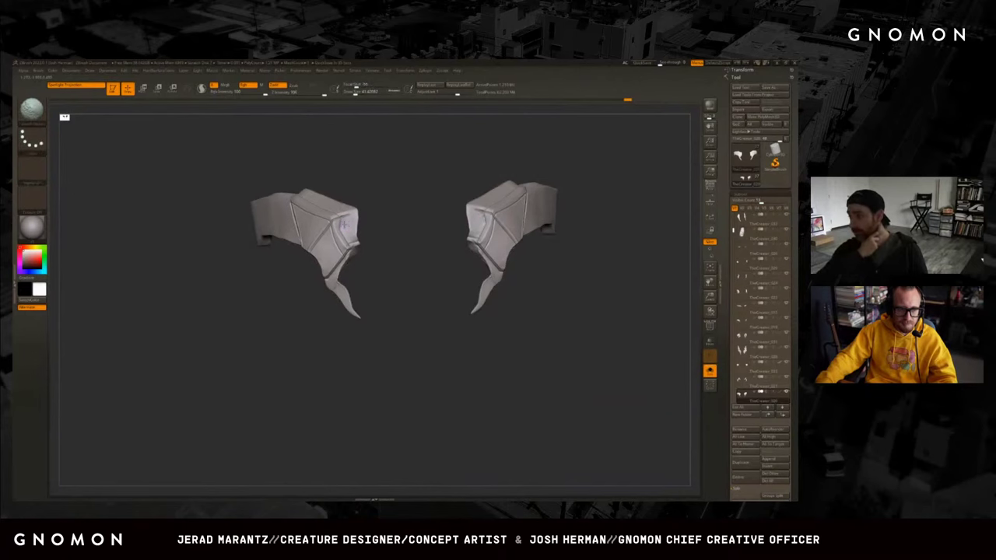
pyautogui.hotkey('alt', 's')
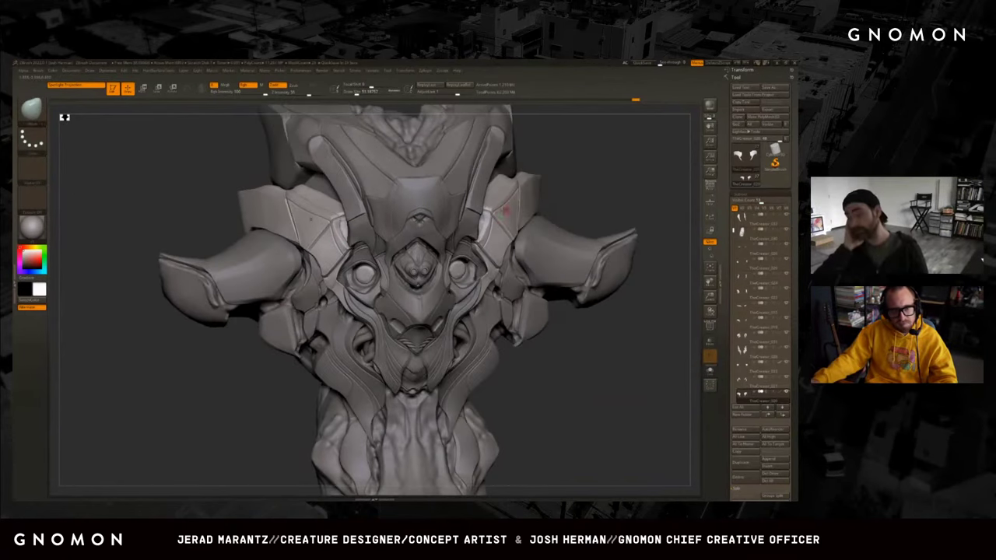
pyautogui.hotkey('alt', 's')
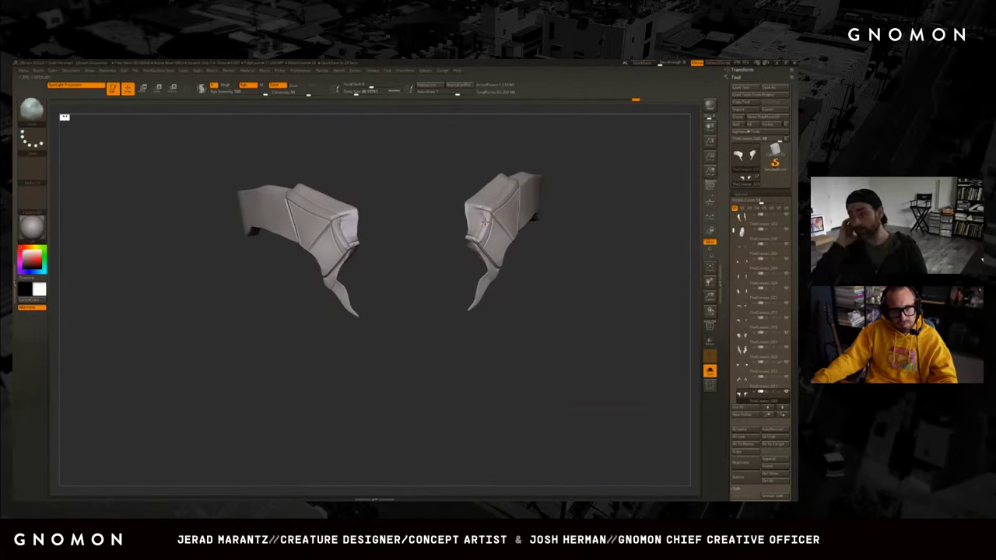
pyautogui.press('shift')
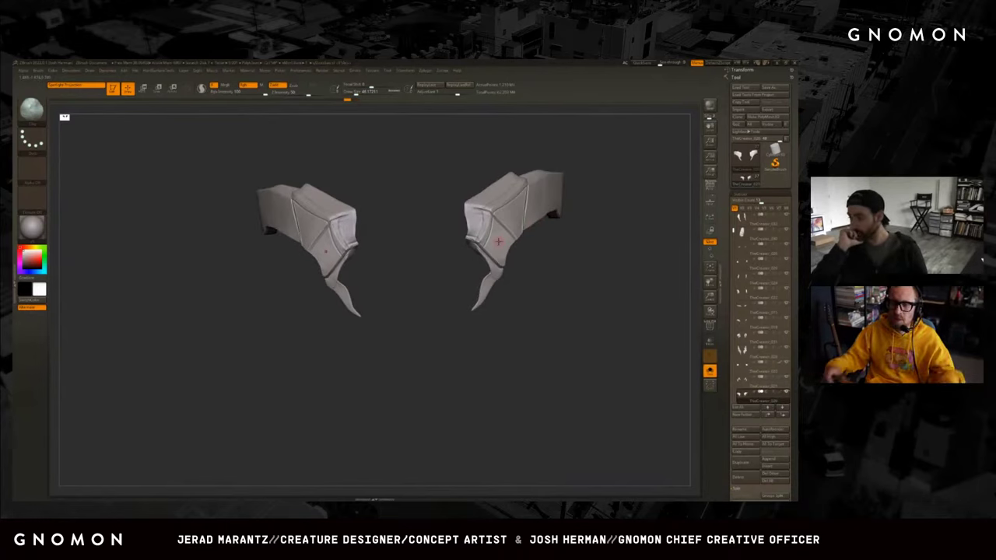
# Show the whole head, review the horns and plates, and save the tool over TheCreator_018.
pyautogui.click(709, 371)
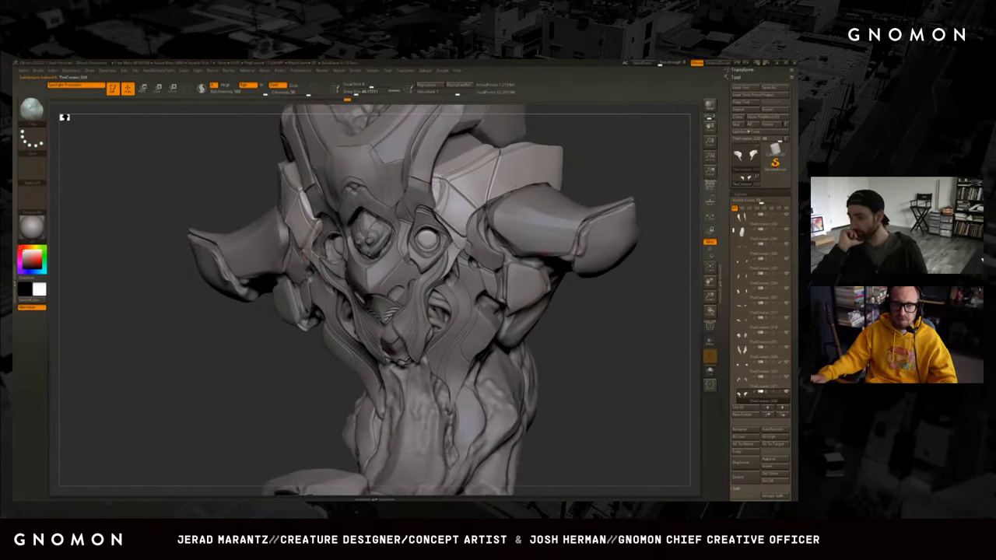
pyautogui.moveTo(545, 251); pyautogui.dragTo(515, 246)
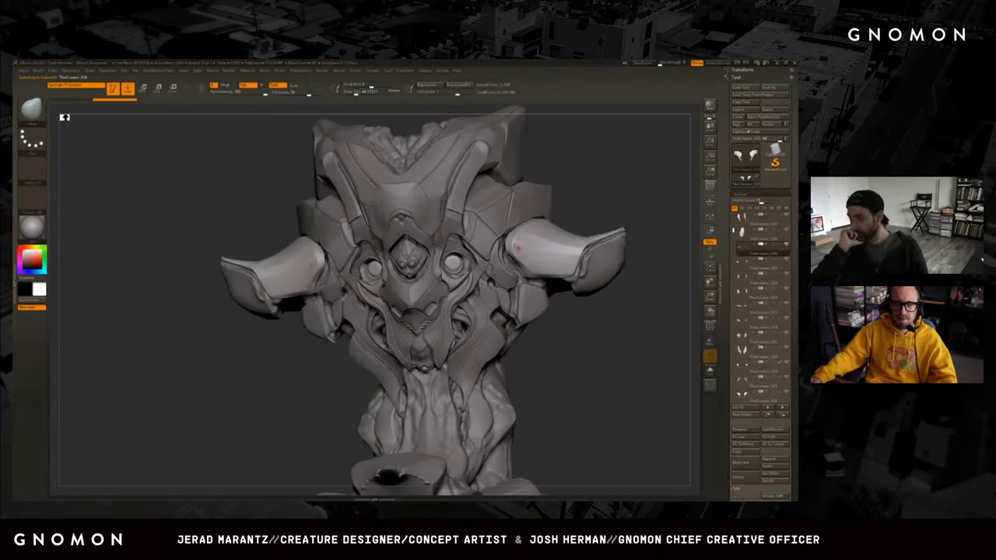
pyautogui.moveTo(607, 190); pyautogui.dragTo(630, 190)
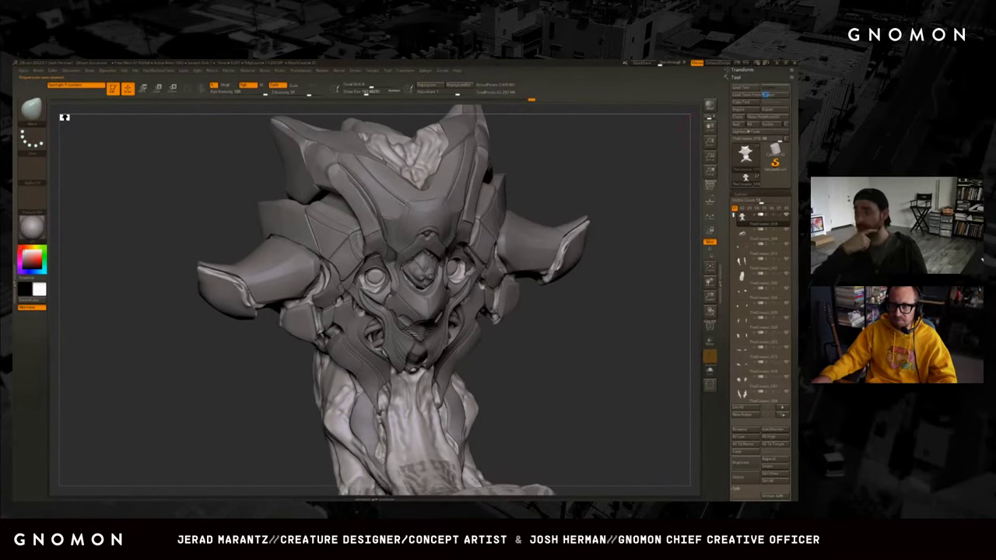
pyautogui.hotkey('ctrl', 's')
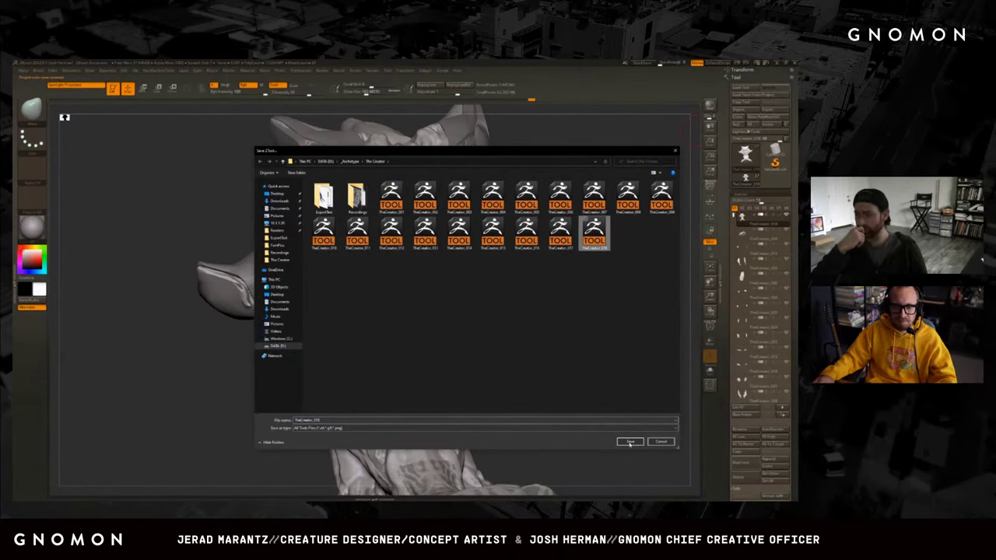
pyautogui.click(631, 442)
pyautogui.click(419, 278)
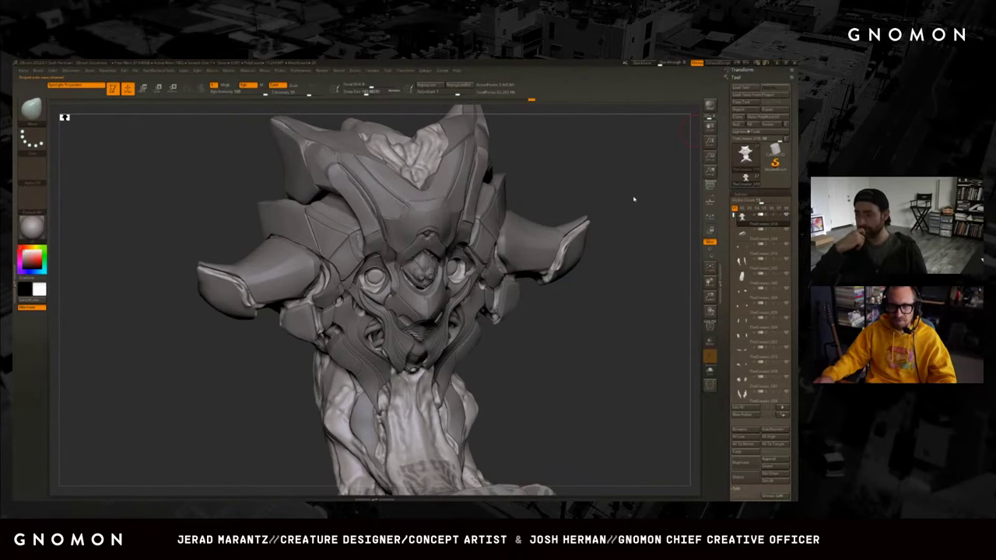
# Sculpt the base body mesh around the horn tips with a larger brush, checking it isolated and with the armor shown.
pyautogui.moveTo(623, 187); pyautogui.dragTo(658, 245)
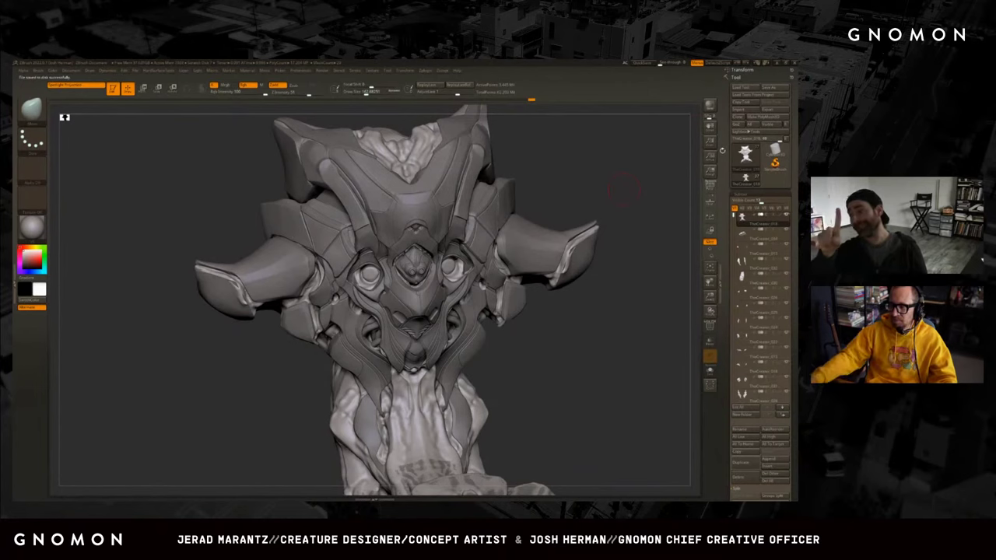
pyautogui.moveTo(591, 301); pyautogui.dragTo(596, 318)
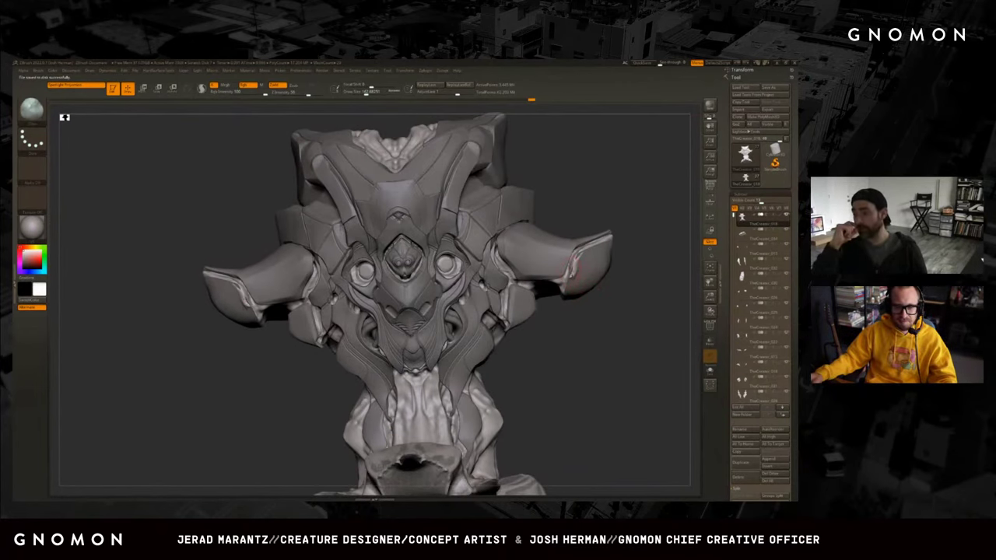
pyautogui.hotkey('shift', 'd')
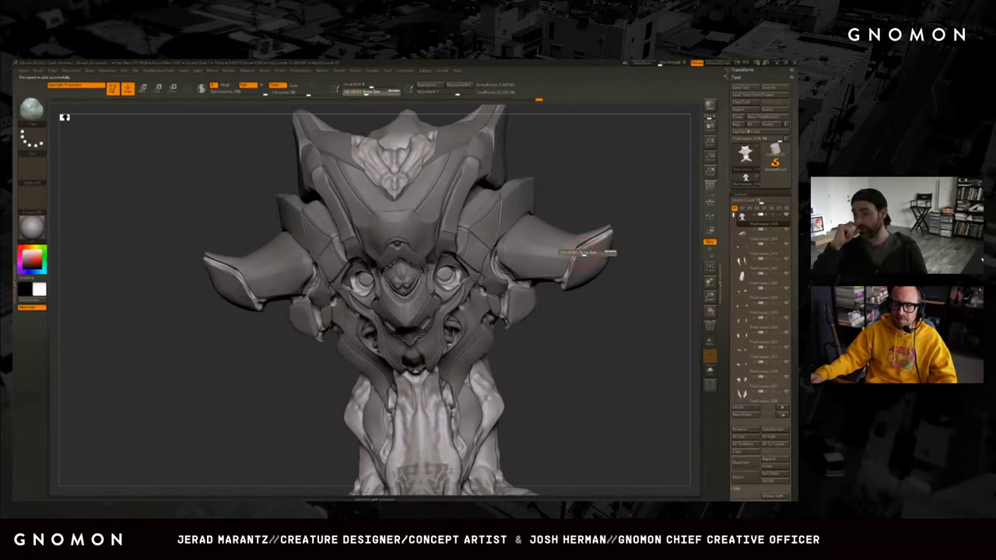
pyautogui.press('d')
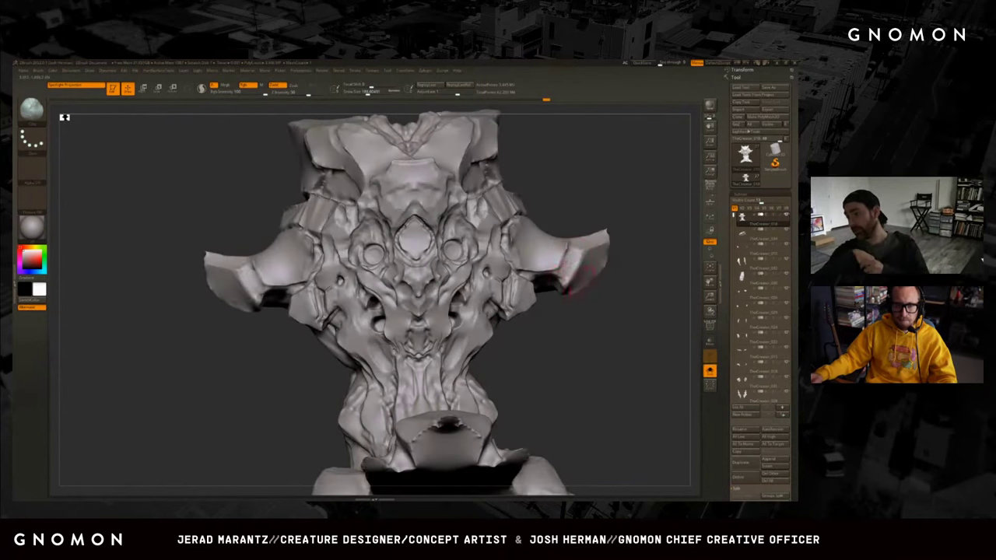
pyautogui.press('d')
pyautogui.moveTo(646, 350); pyautogui.dragTo(645, 249)
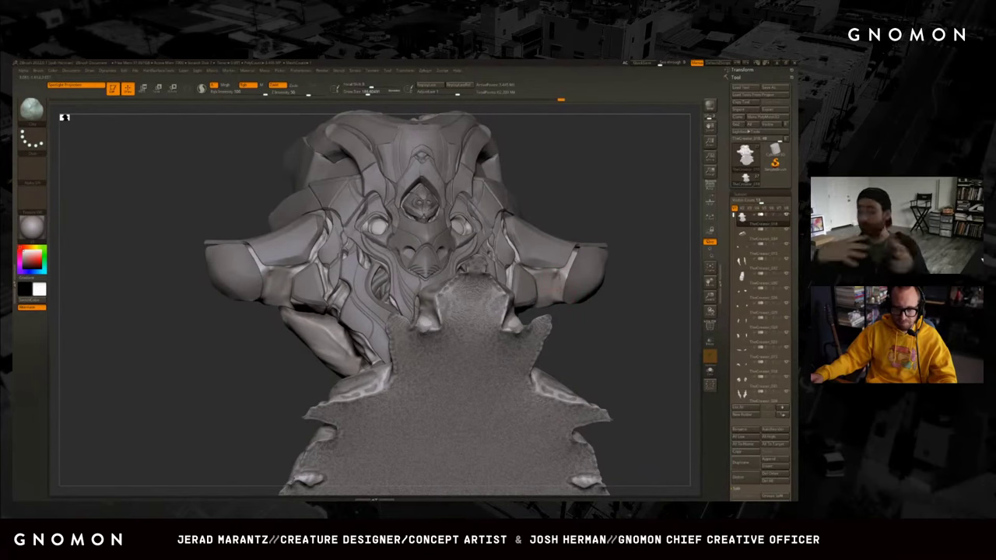
# Switch to the DamStandard brush and carve a crease on the underside of the base mesh near the horn tips.
pyautogui.press('b')
pyautogui.press('c')
pyautogui.press('b')
pyautogui.press('b')
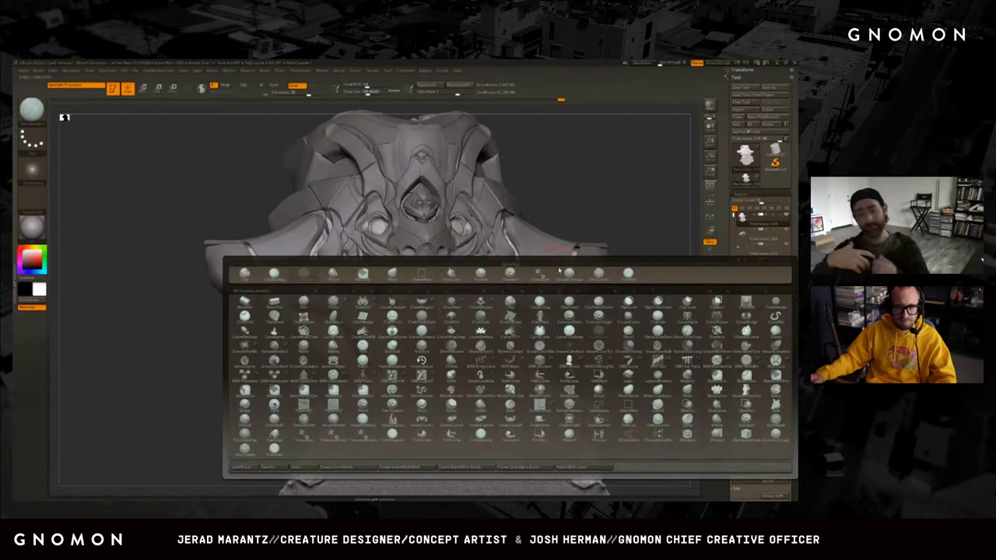
pyautogui.press('d')
pyautogui.press('s')
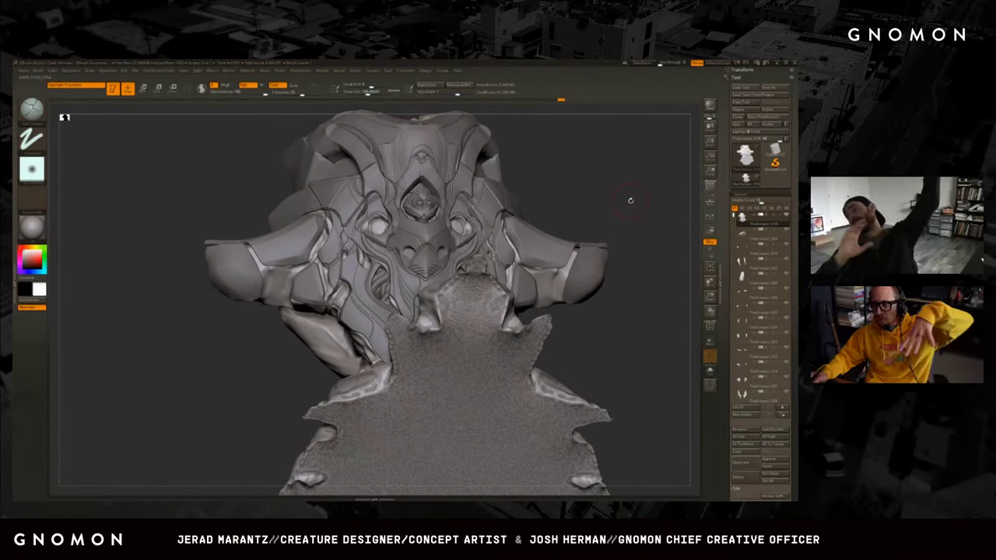
pyautogui.moveTo(600, 241); pyautogui.dragTo(568, 274)
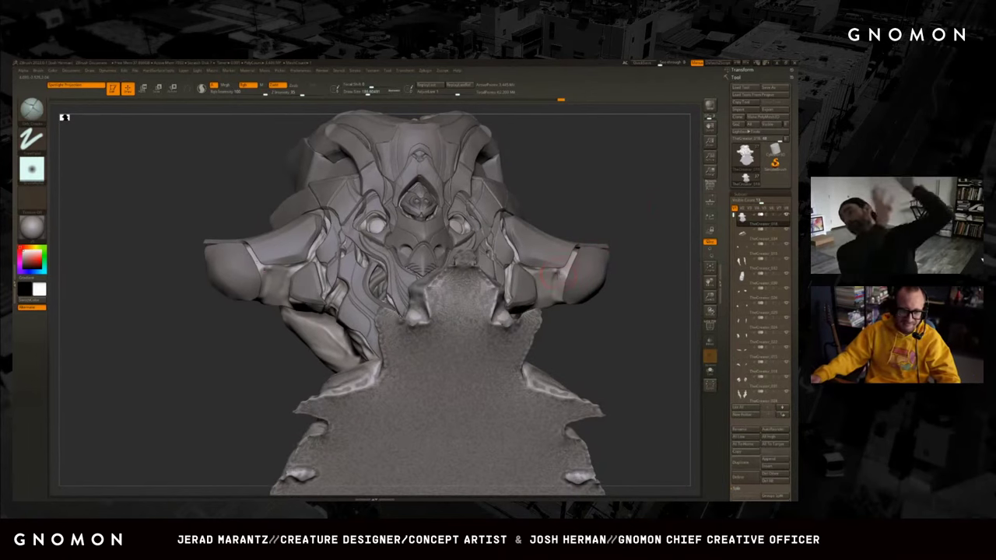
# Smooth and flatten the underside of the base mesh's horns beside the tip plates.
pyautogui.hotkey('shift', 'd')
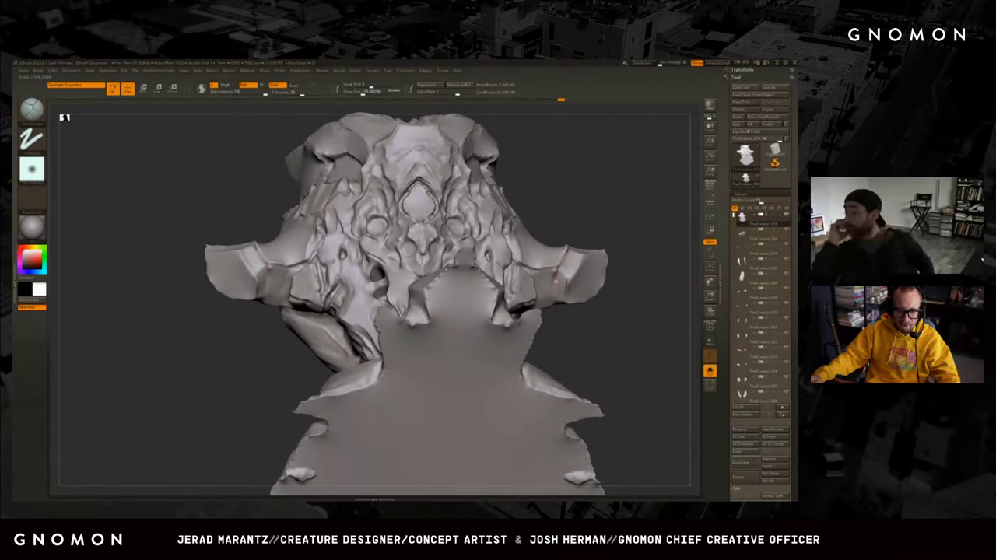
pyautogui.press('d')
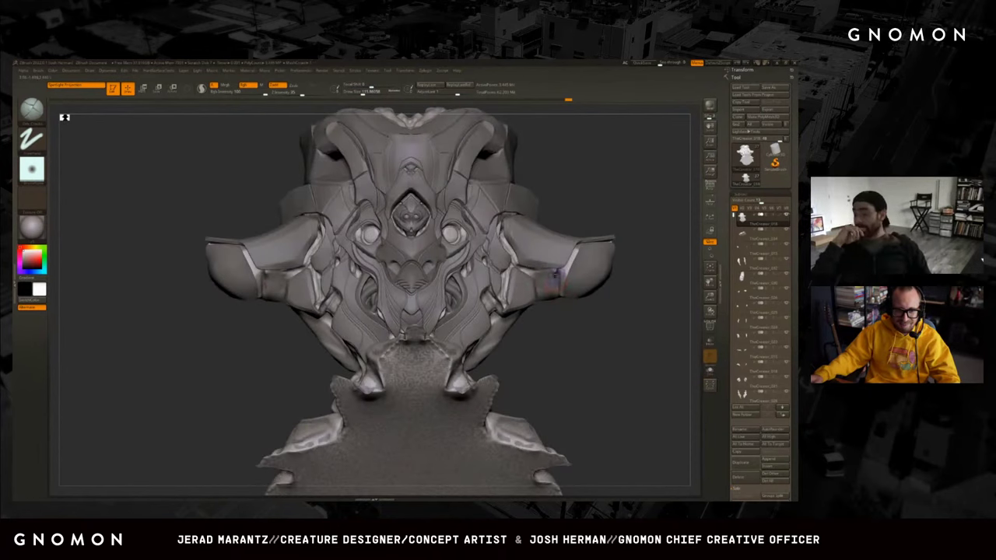
pyautogui.moveTo(555, 276); pyautogui.dragTo(559, 274)
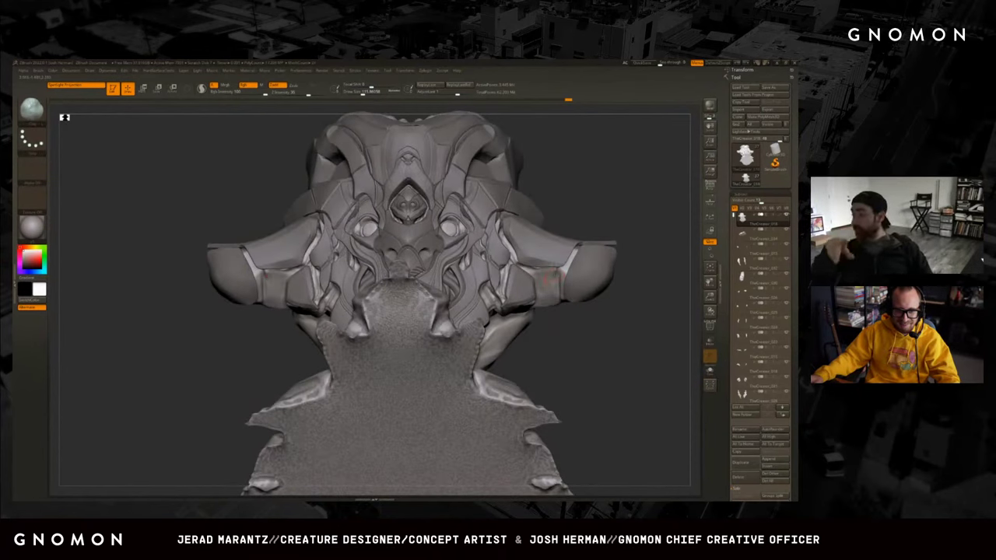
pyautogui.hotkey('shift', 'd')
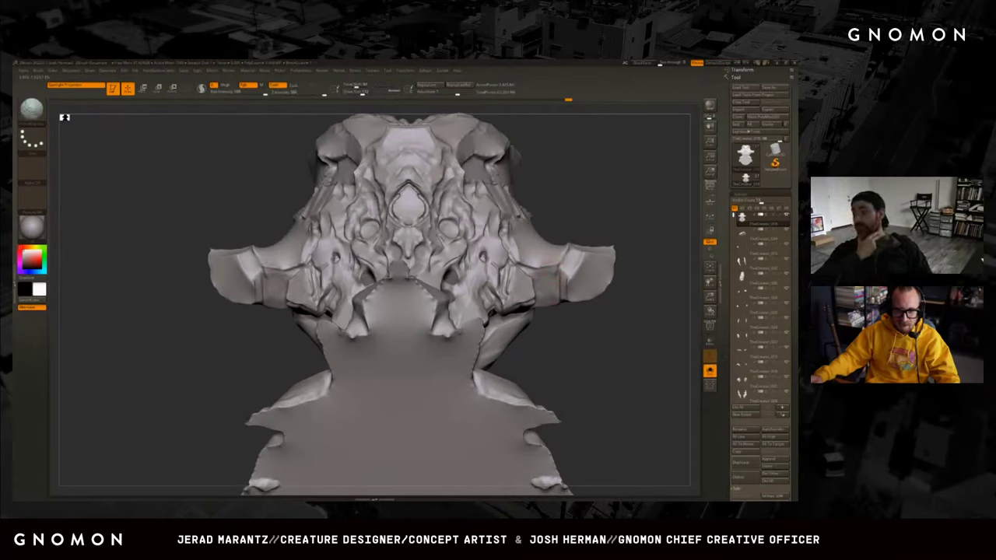
pyautogui.moveTo(559, 284); pyautogui.dragTo(566, 288)
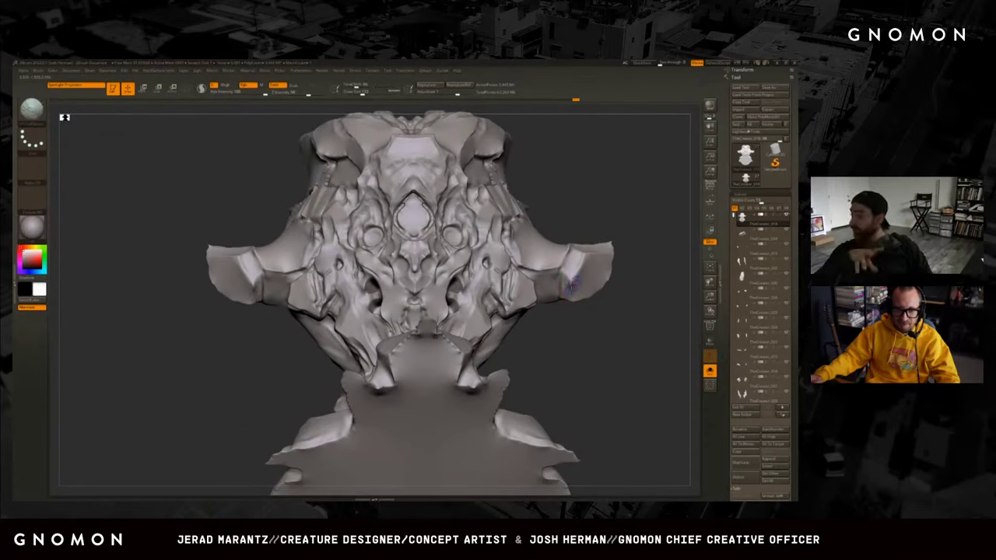
pyautogui.press('d')
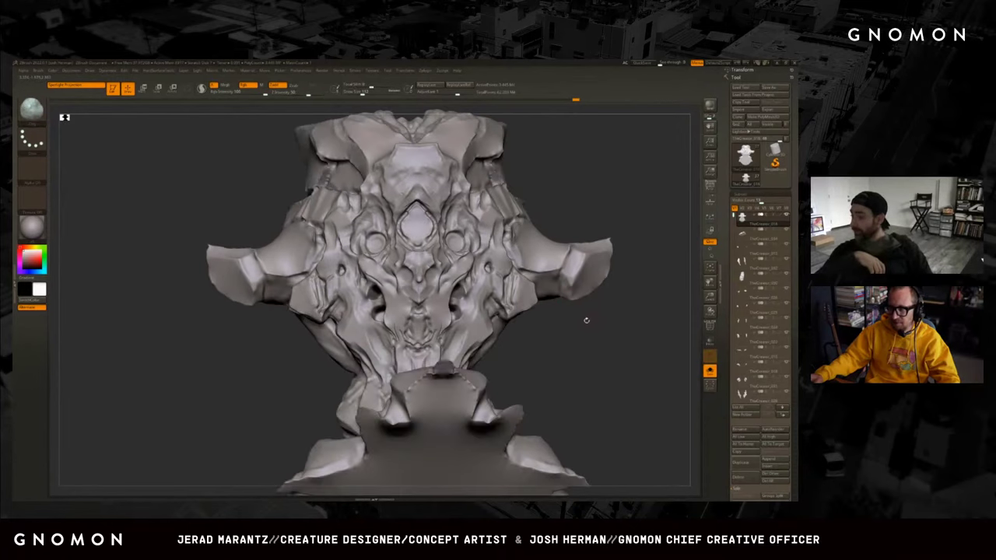
pyautogui.moveTo(613, 311)
pyautogui.mouseDown()
pyautogui.moveTo(627, 317)
pyautogui.moveTo(599, 308)
pyautogui.moveTo(611, 296)
pyautogui.moveTo(603, 290)
pyautogui.moveTo(624, 313)
pyautogui.moveTo(554, 329)
pyautogui.moveTo(622, 356)
pyautogui.mouseUp()
# Isolate the outer horn tip plates and rework their geometry with the Panel Loops options.
pyautogui.keyDown('alt'); pyautogui.click(625, 314); pyautogui.keyUp('alt')
pyautogui.hotkey('ctrl', 'shift', 's')
pyautogui.press('Down')
pyautogui.press('Down')
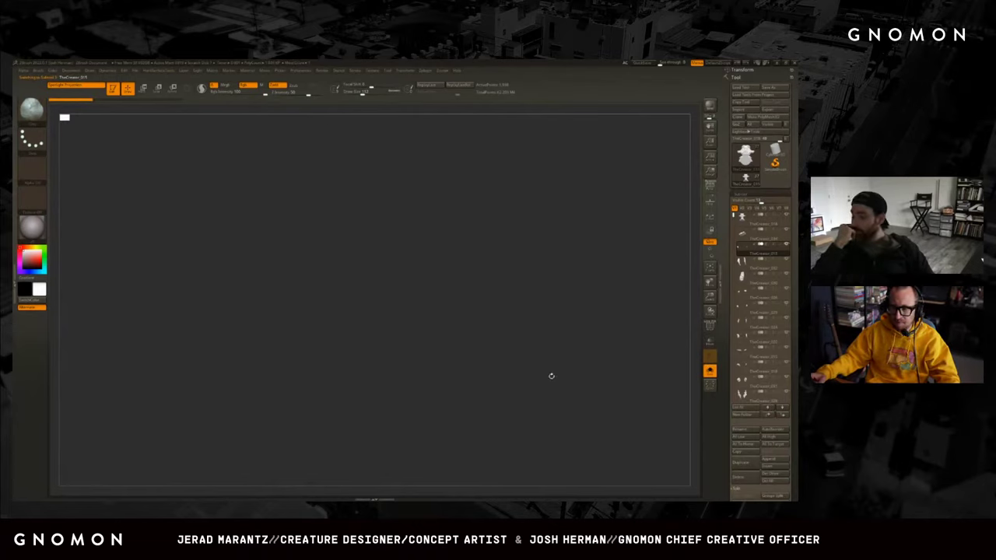
pyautogui.press('space')
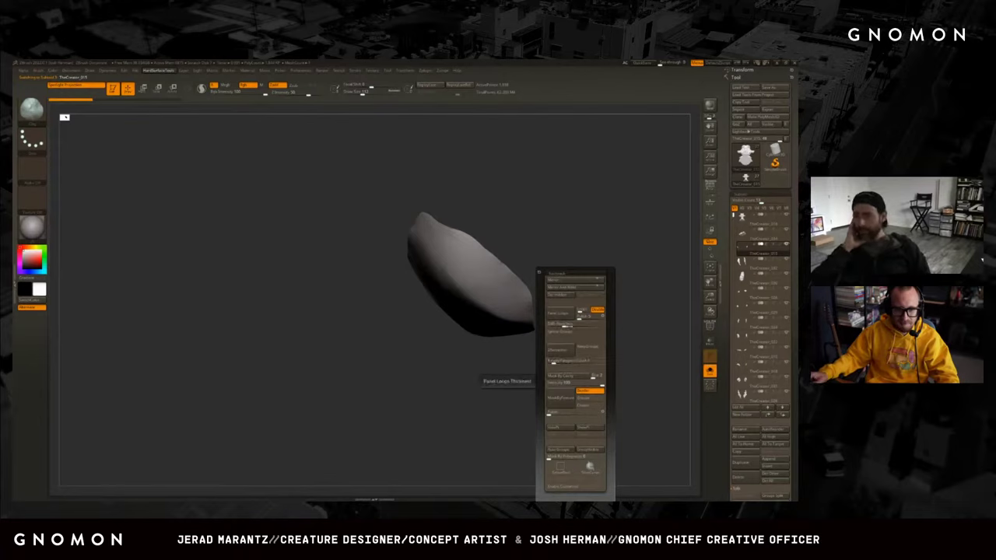
pyautogui.click(560, 331)
pyautogui.press('Down')
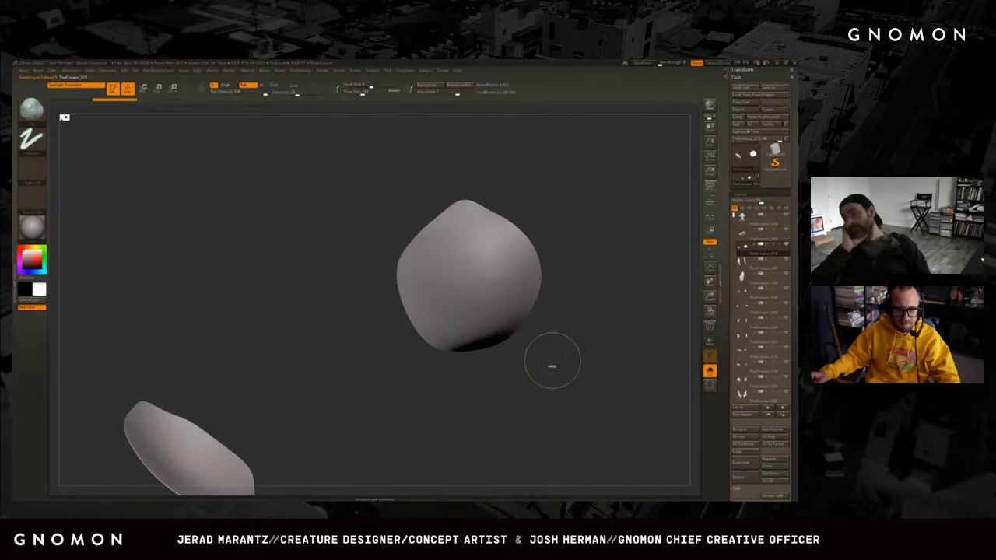
pyautogui.press('Down')
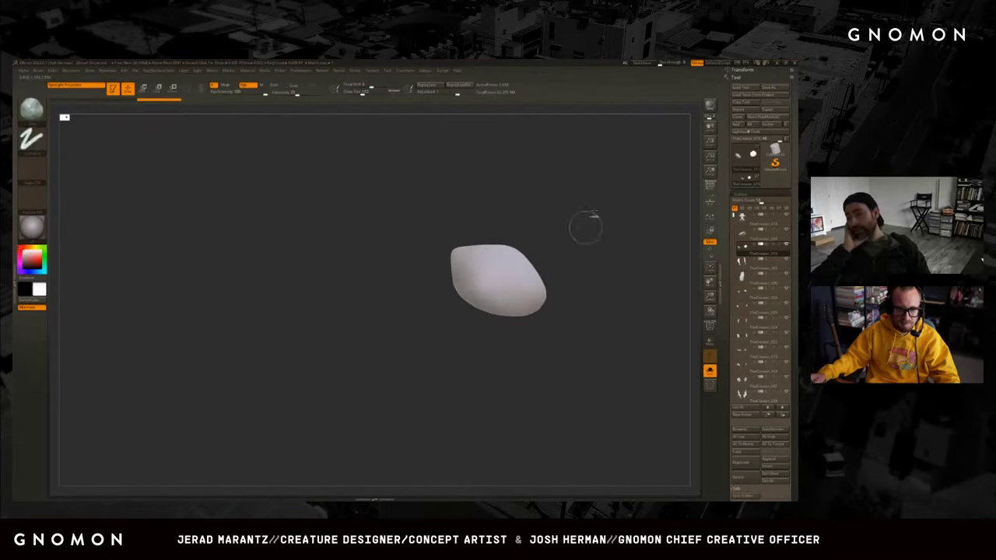
pyautogui.moveTo(391, 412); pyautogui.dragTo(553, 369)
# Bring the whole head back into view and reshape the outer horn tip plates with the Move brush.
pyautogui.click(709, 371)
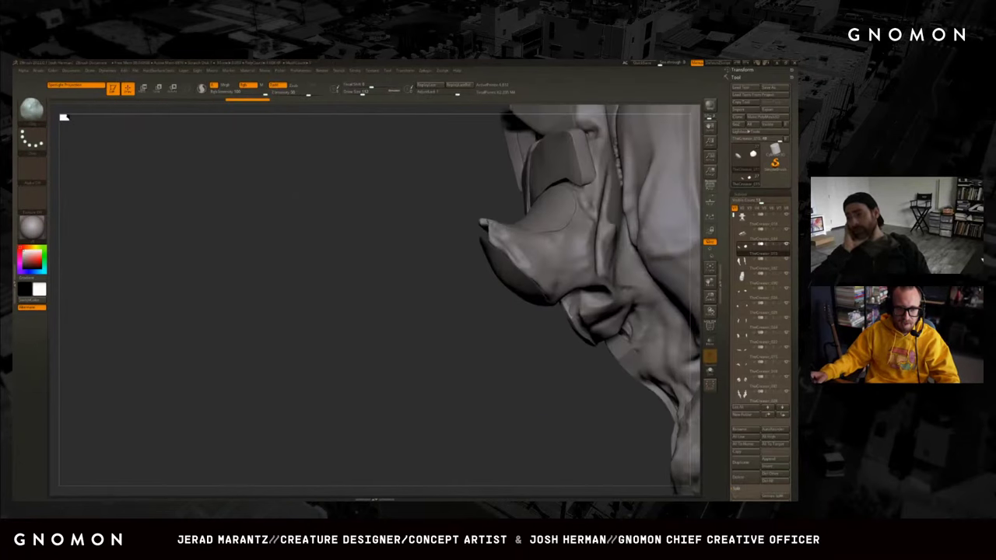
pyautogui.press('w')
pyautogui.moveTo(574, 326)
pyautogui.mouseDown()
pyautogui.moveTo(574, 346)
pyautogui.moveTo(540, 285)
pyautogui.mouseUp()
pyautogui.press('q')
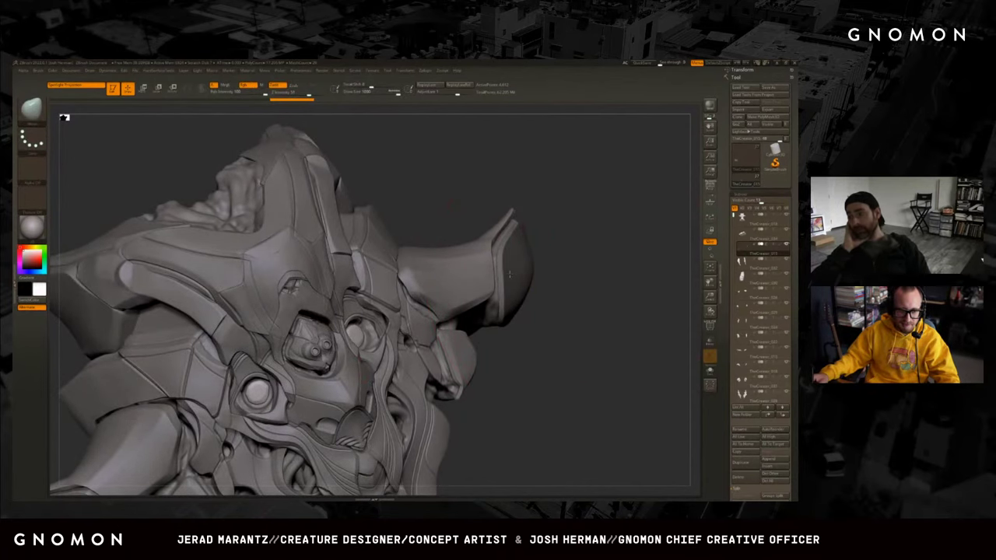
pyautogui.moveTo(509, 273)
pyautogui.mouseDown()
pyautogui.moveTo(558, 261)
pyautogui.moveTo(516, 301)
pyautogui.mouseUp()
pyautogui.press('b')
pyautogui.press('c')
pyautogui.press('b')
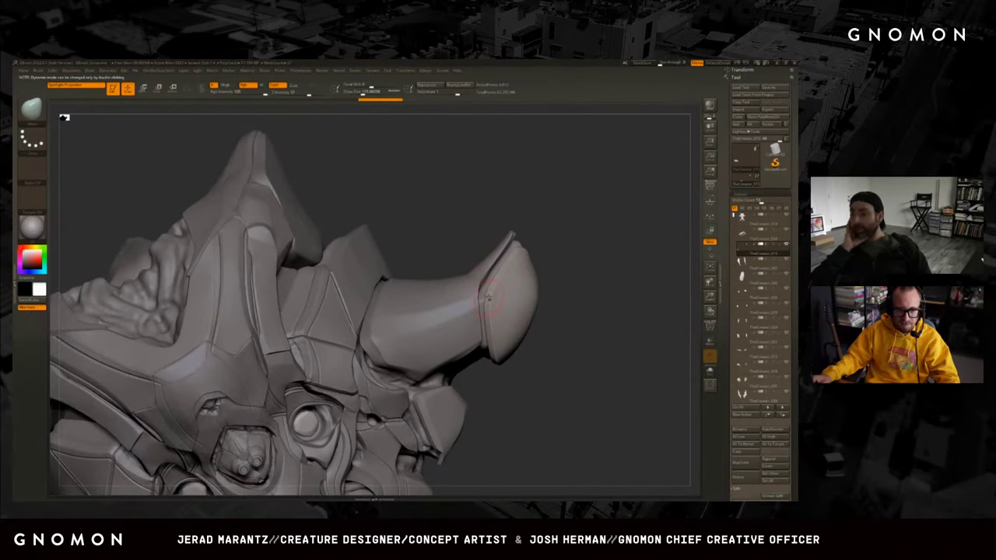
pyautogui.moveTo(513, 238); pyautogui.dragTo(559, 262)
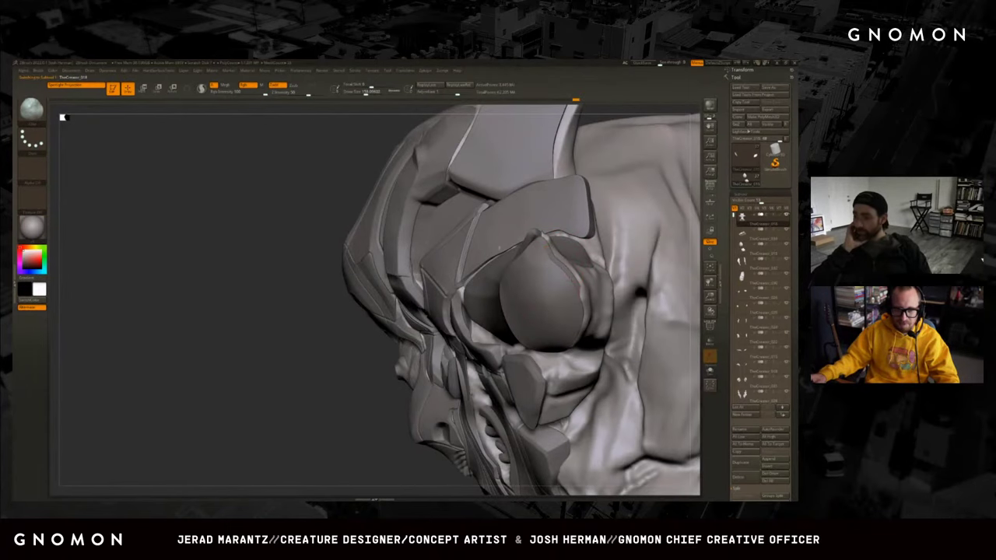
# Examine the horn tip plates and the smaller side plates below them from underneath, the front and three-quarter angles.
pyautogui.moveTo(349, 414); pyautogui.dragTo(342, 350)
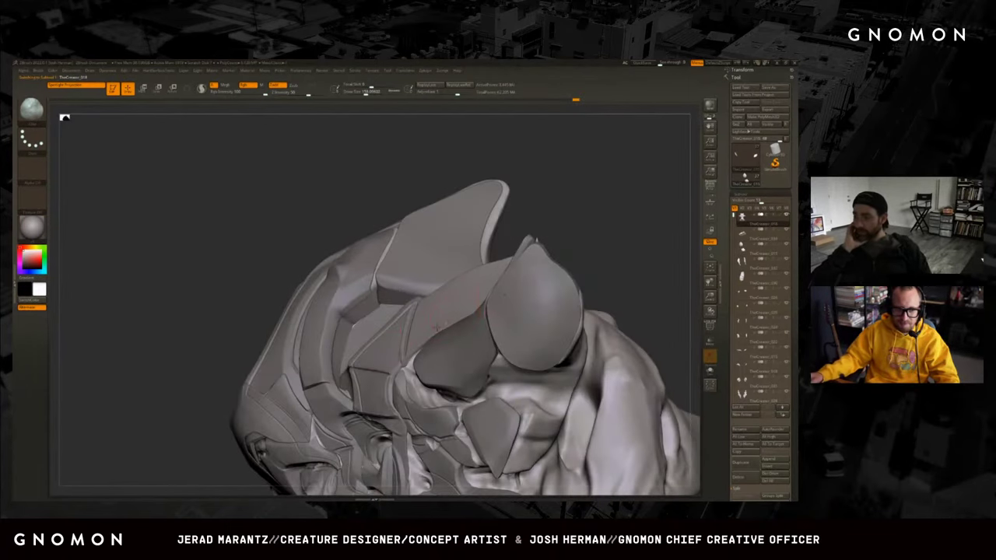
pyautogui.moveTo(604, 262); pyautogui.dragTo(573, 285)
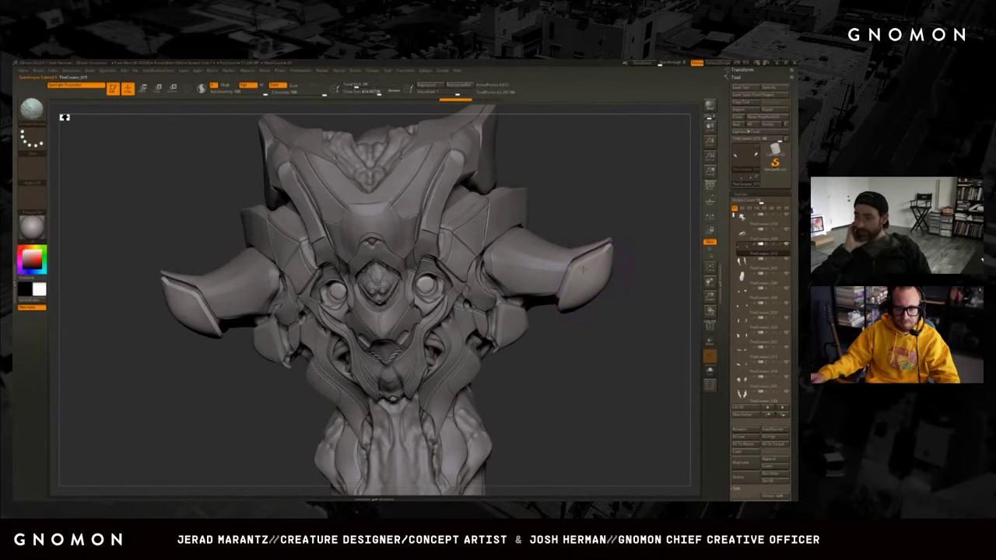
pyautogui.moveTo(577, 268); pyautogui.dragTo(543, 330)
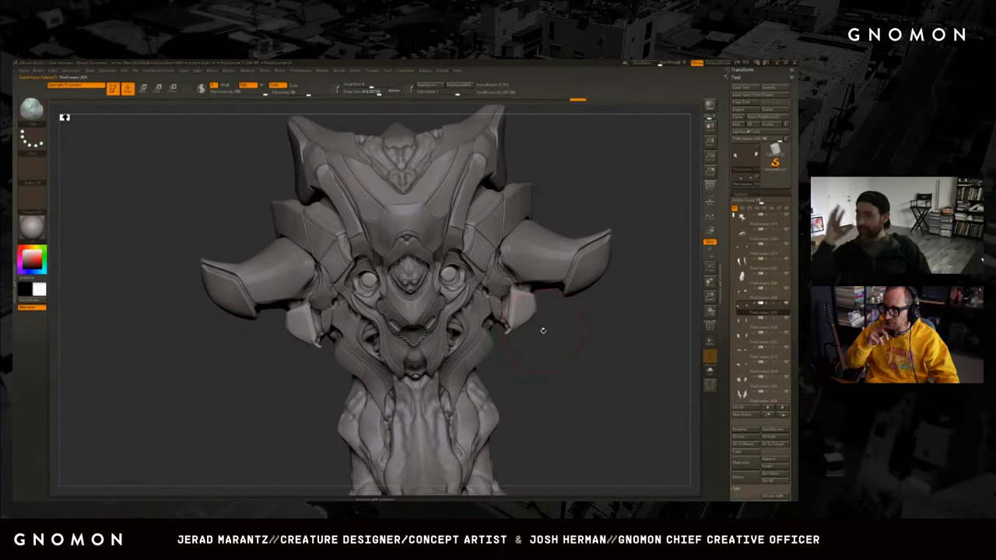
pyautogui.moveTo(543, 330); pyautogui.dragTo(596, 326)
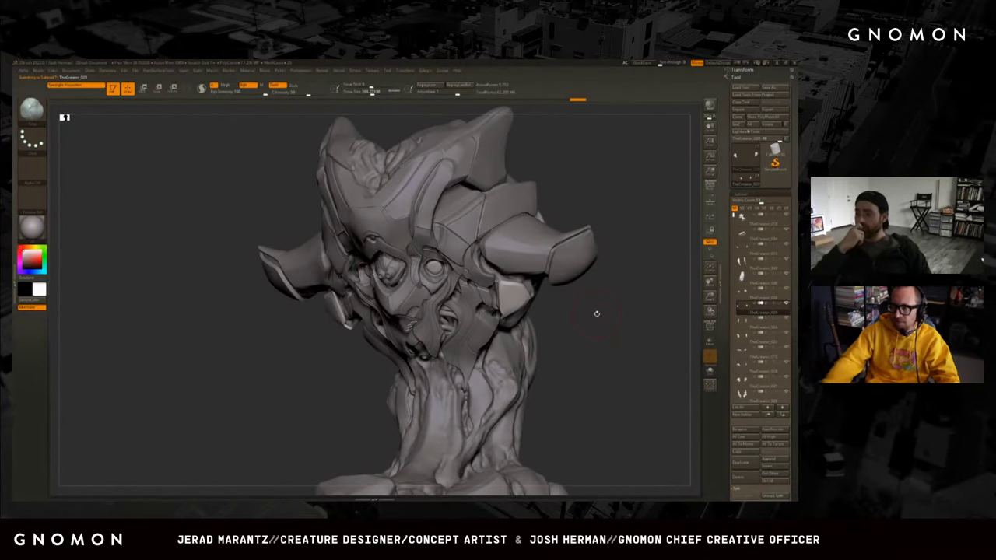
pyautogui.moveTo(758, 351)
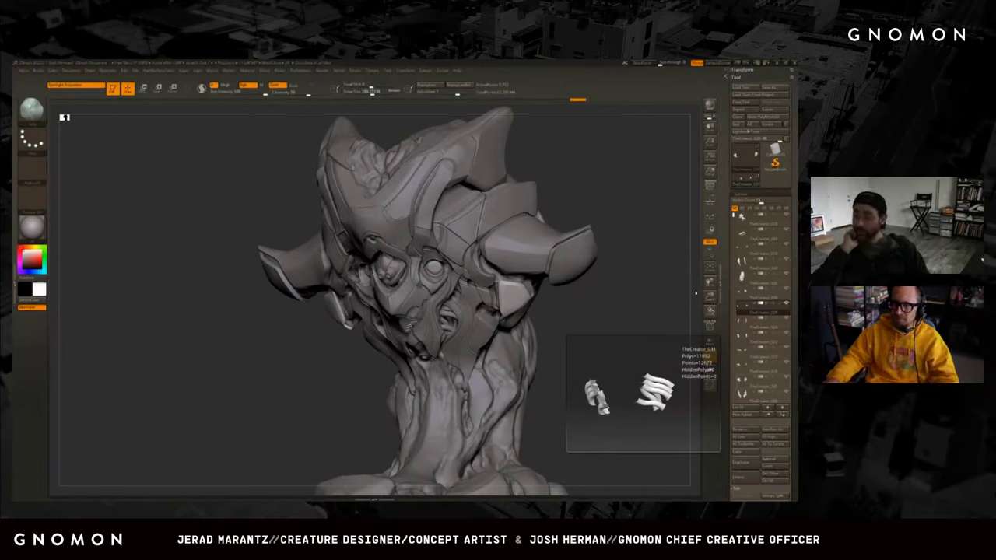
pyautogui.moveTo(695, 293); pyautogui.dragTo(662, 262)
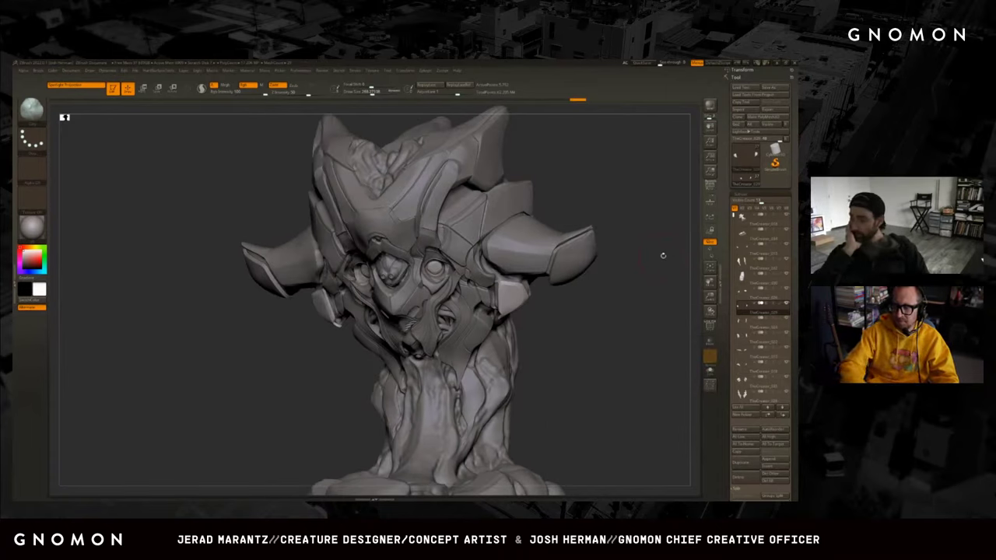
# Adjust the base mesh around the root of the side horn with the Move brush and switch to the DamStandard brush.
pyautogui.moveTo(553, 333)
pyautogui.mouseDown()
pyautogui.moveTo(565, 352)
pyautogui.moveTo(518, 308)
pyautogui.moveTo(519, 293)
pyautogui.moveTo(533, 304)
pyautogui.moveTo(477, 289)
pyautogui.moveTo(498, 264)
pyautogui.moveTo(484, 247)
pyautogui.mouseUp()
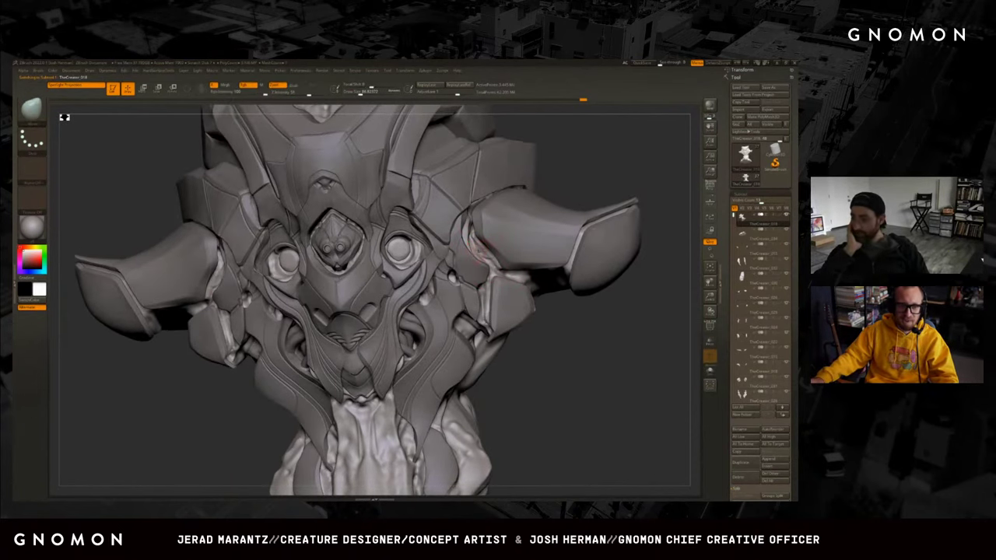
pyautogui.moveTo(584, 191); pyautogui.dragTo(514, 238)
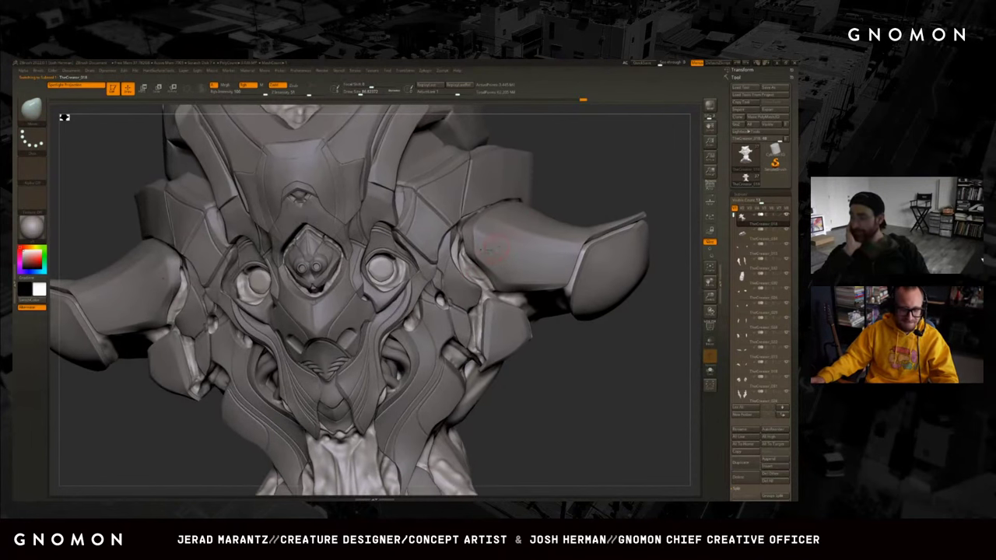
pyautogui.press('b')
pyautogui.click(573, 255)
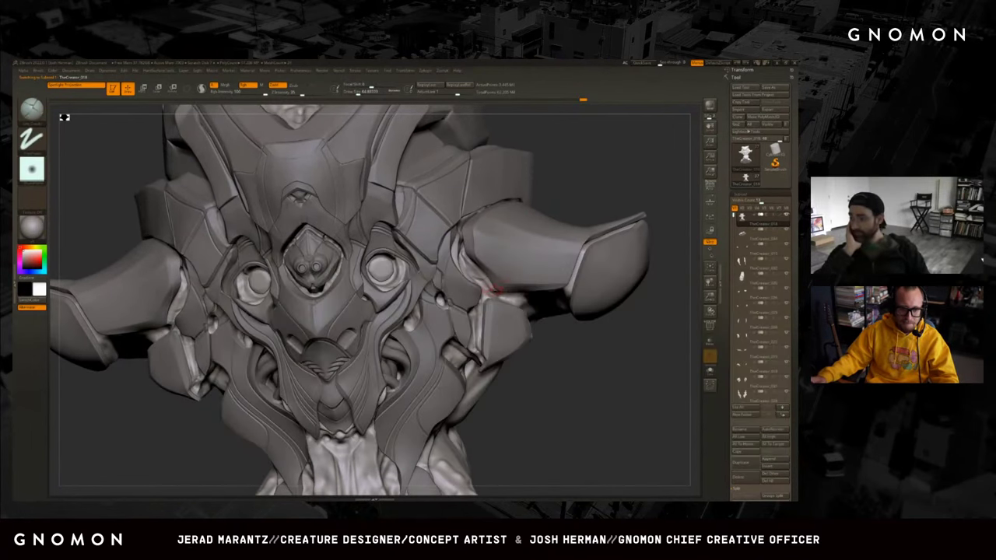
# Carve creases into the base mesh beside the horn root and the lower side plate, checking it isolated and with the armor shown.
pyautogui.hotkey('shift', 'd')
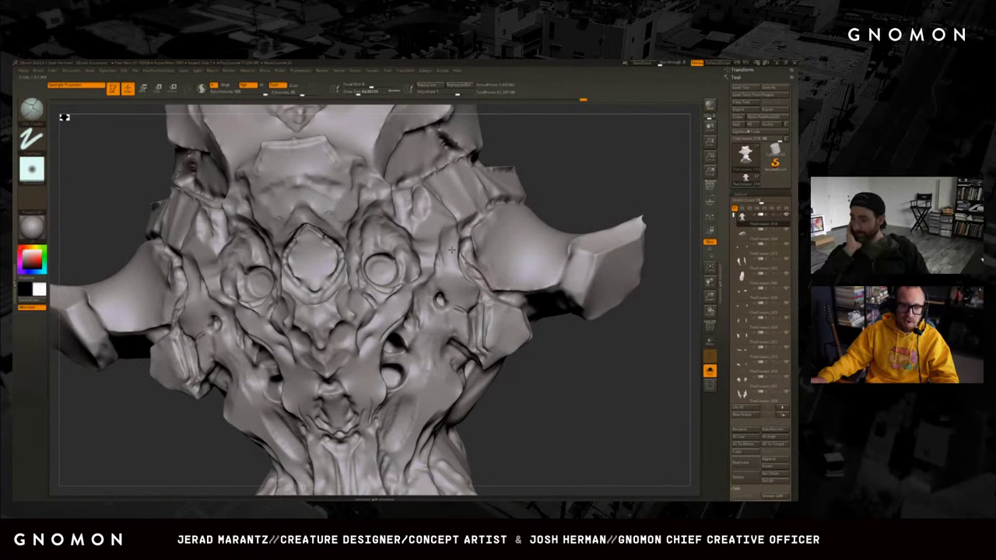
pyautogui.press('d')
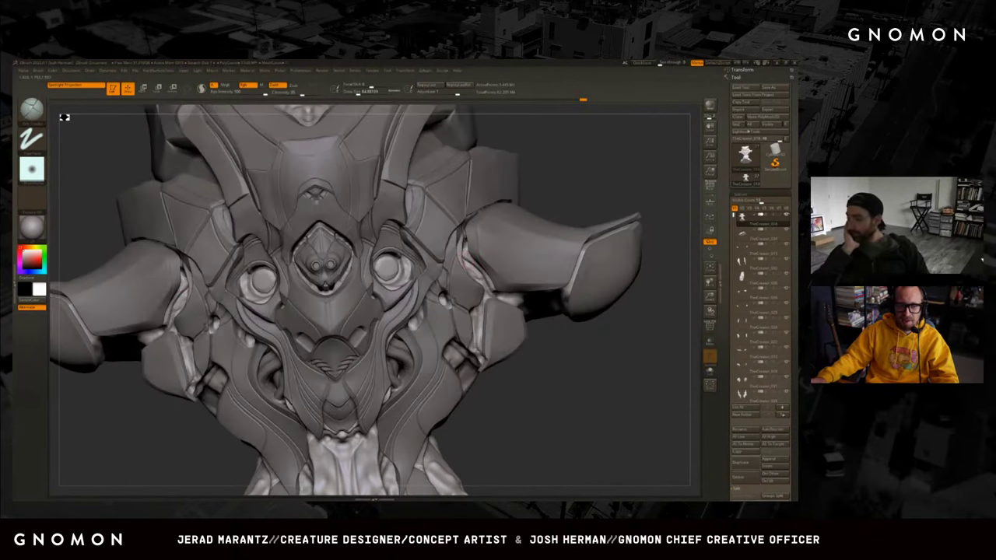
pyautogui.hotkey('shift', 'd')
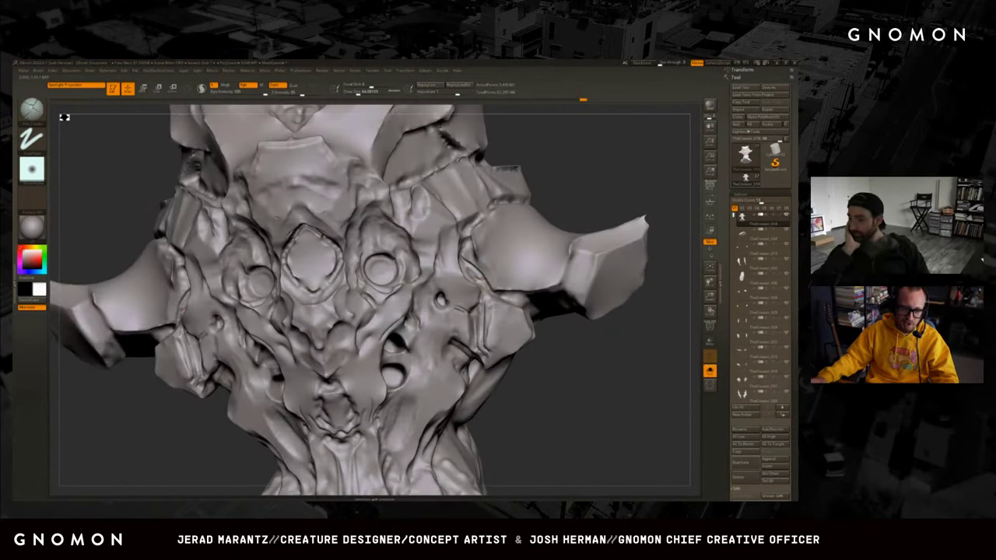
pyautogui.press('d')
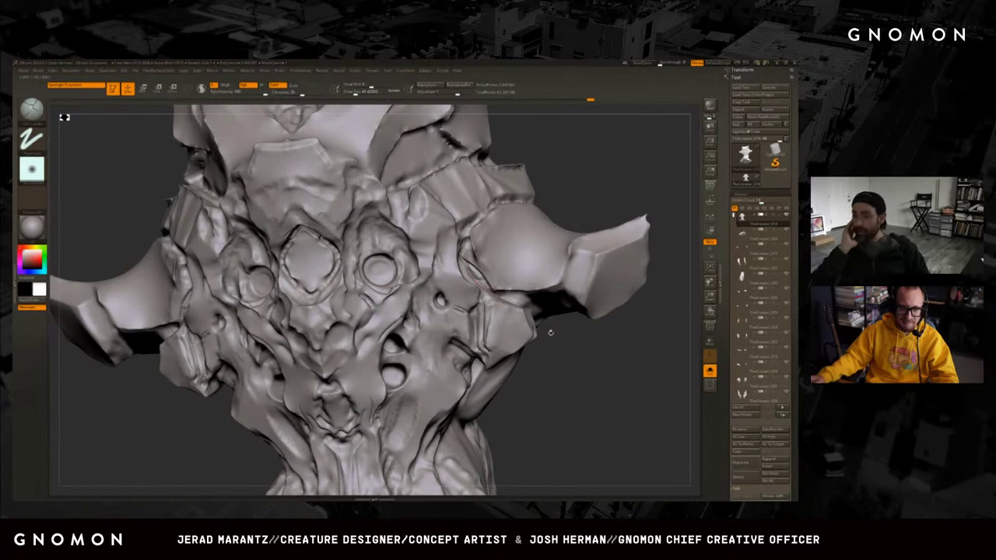
pyautogui.press('d')
pyautogui.moveTo(565, 340)
pyautogui.mouseDown()
pyautogui.moveTo(580, 346)
pyautogui.moveTo(599, 330)
pyautogui.mouseUp()
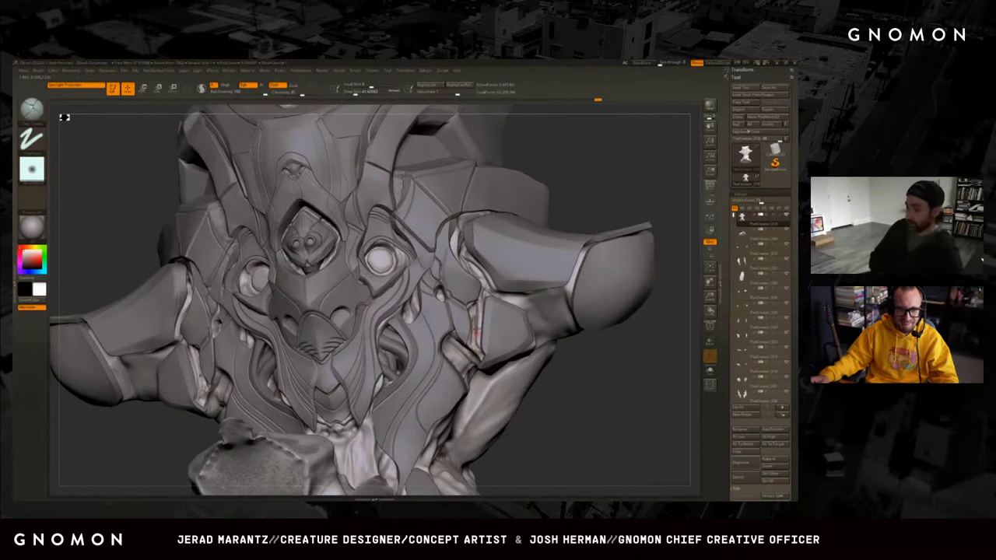
pyautogui.moveTo(570, 398); pyautogui.dragTo(475, 320)
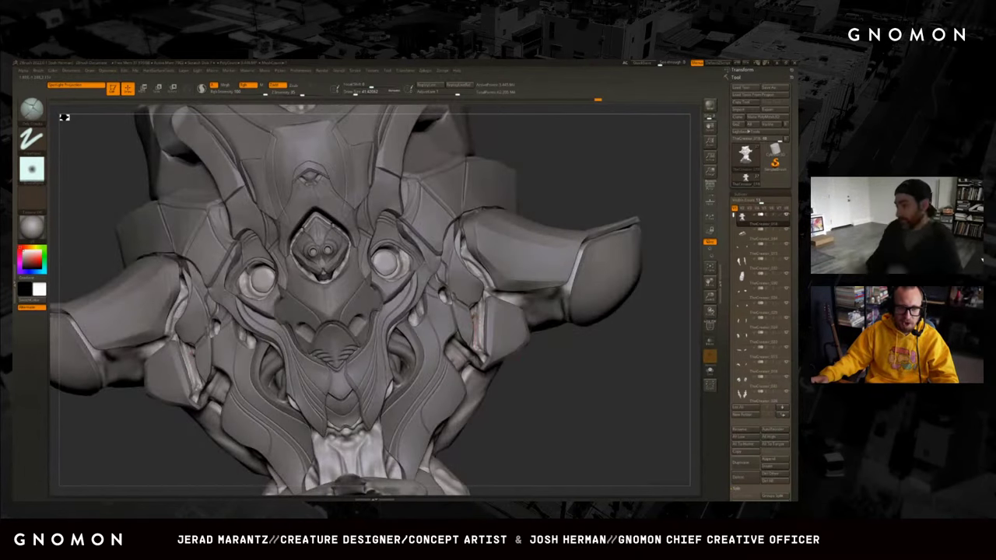
pyautogui.moveTo(568, 405)
pyautogui.mouseDown()
pyautogui.moveTo(554, 400)
pyautogui.moveTo(599, 364)
pyautogui.moveTo(597, 391)
pyautogui.moveTo(571, 387)
pyautogui.moveTo(584, 381)
pyautogui.mouseUp()
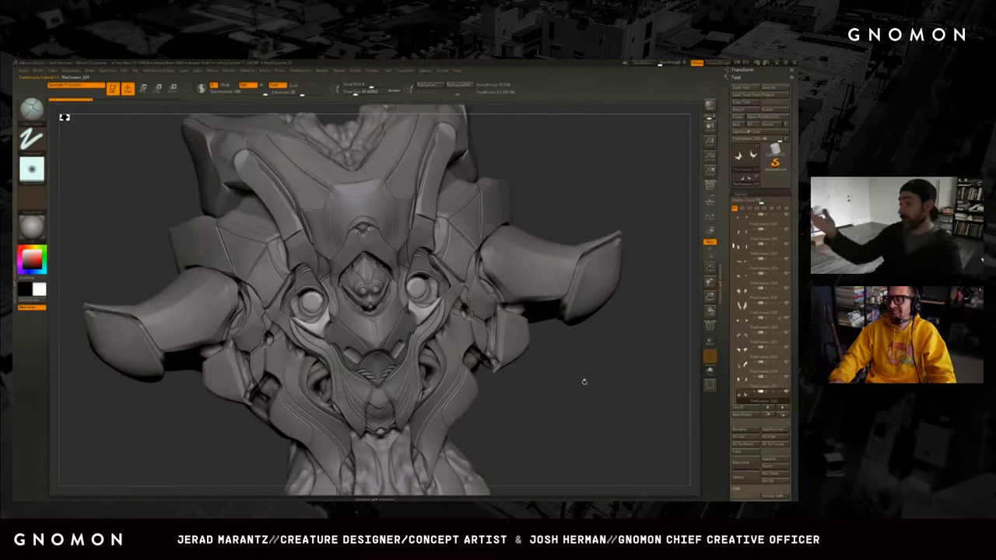
# Switch to the browser to view the Archetype playlist on YouTube and return to ZBrush.
pyautogui.moveTo(737, 393)
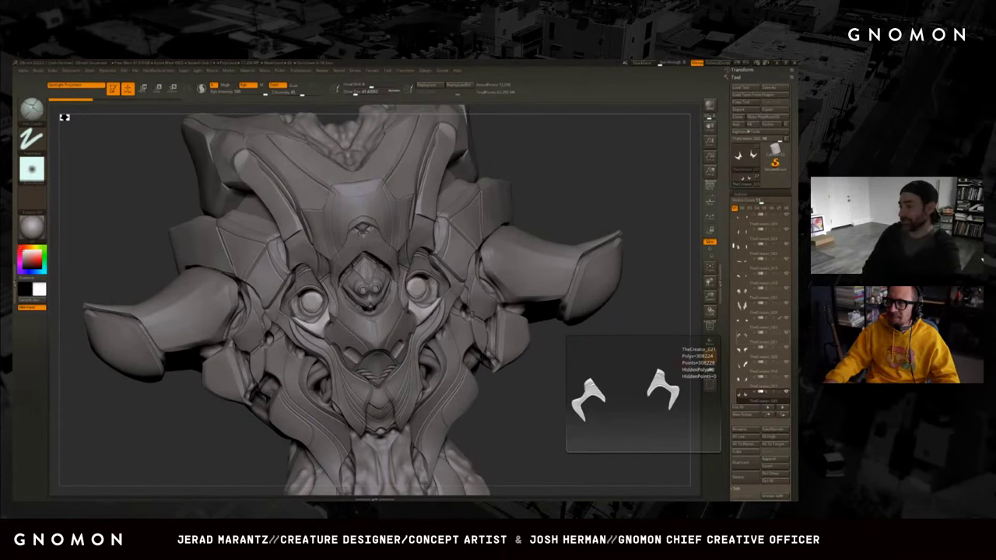
pyautogui.hotkey('alt', 'Tab')
pyautogui.moveTo(736, 165); pyautogui.dragTo(300, 148)
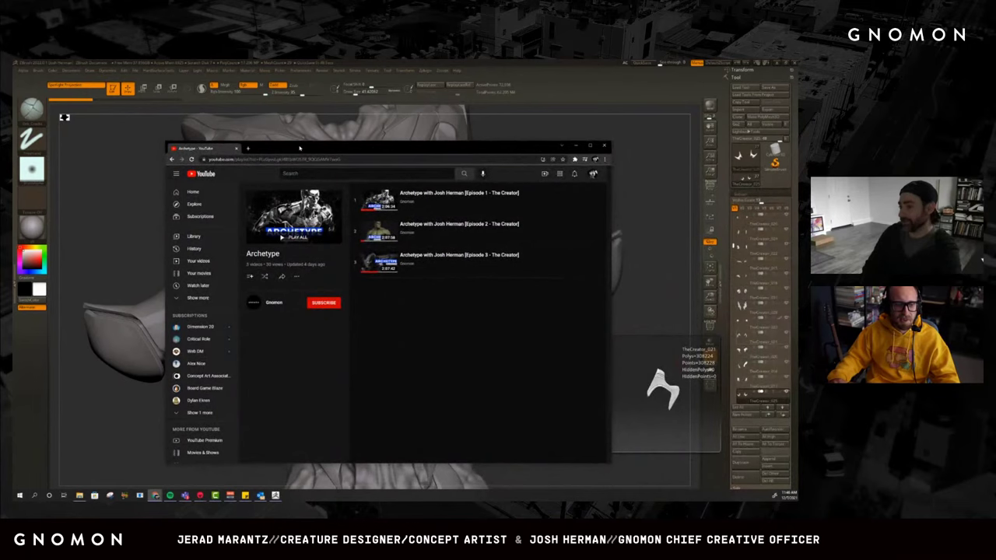
pyautogui.doubleClick(300, 148)
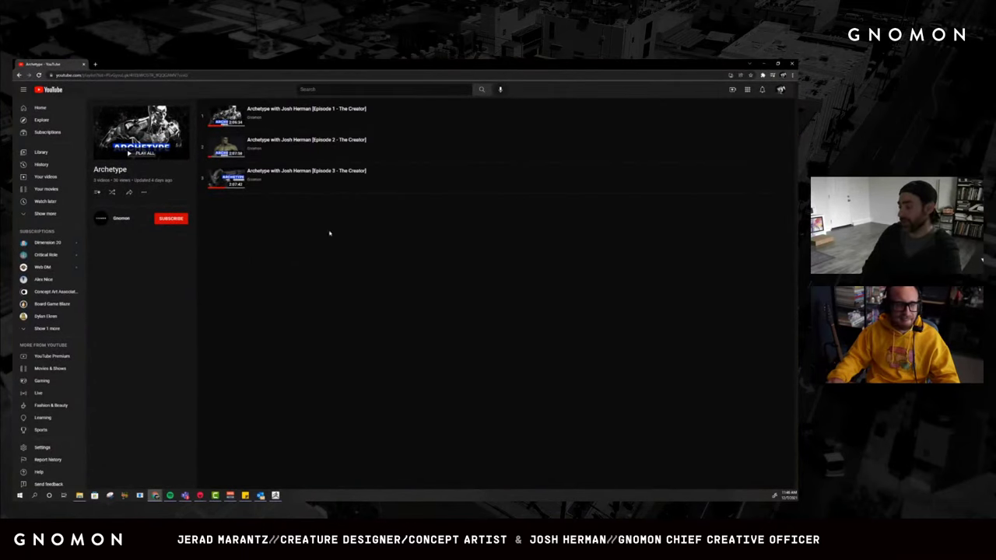
pyautogui.doubleClick(285, 63)
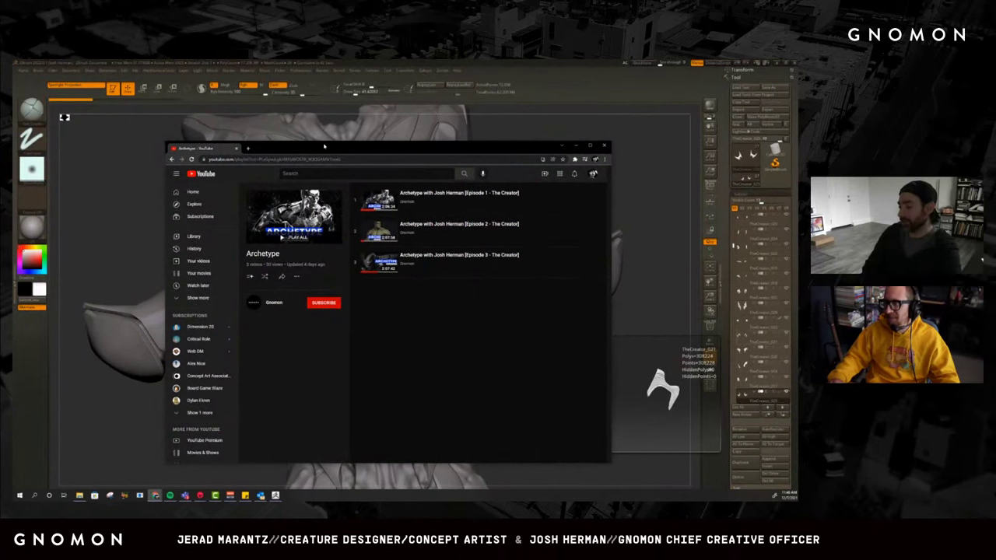
pyautogui.hotkey('alt', 'Tab')
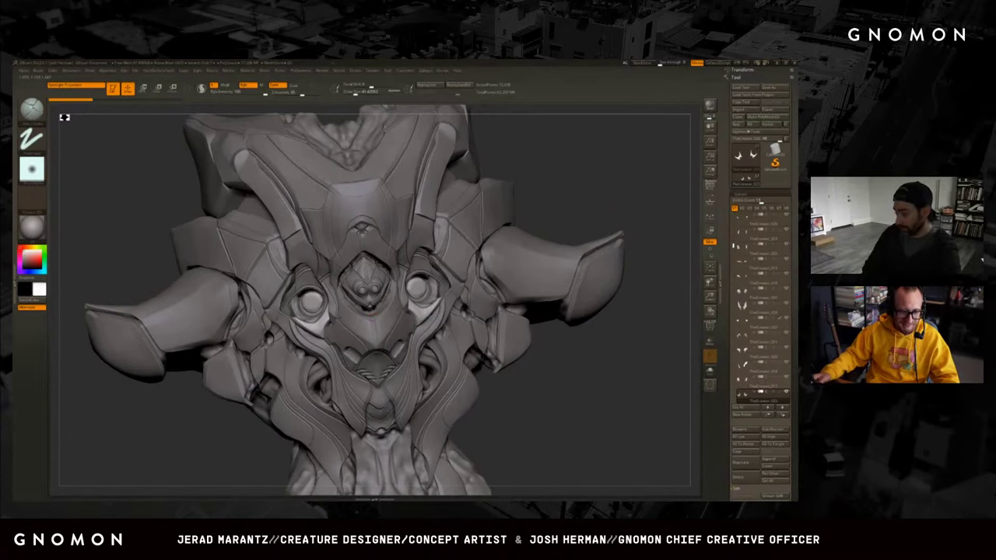
# Isolate the under-eye plates and their thin rim sections to examine how they are built, and restore the full head view.
pyautogui.scroll(3, 422, 313)
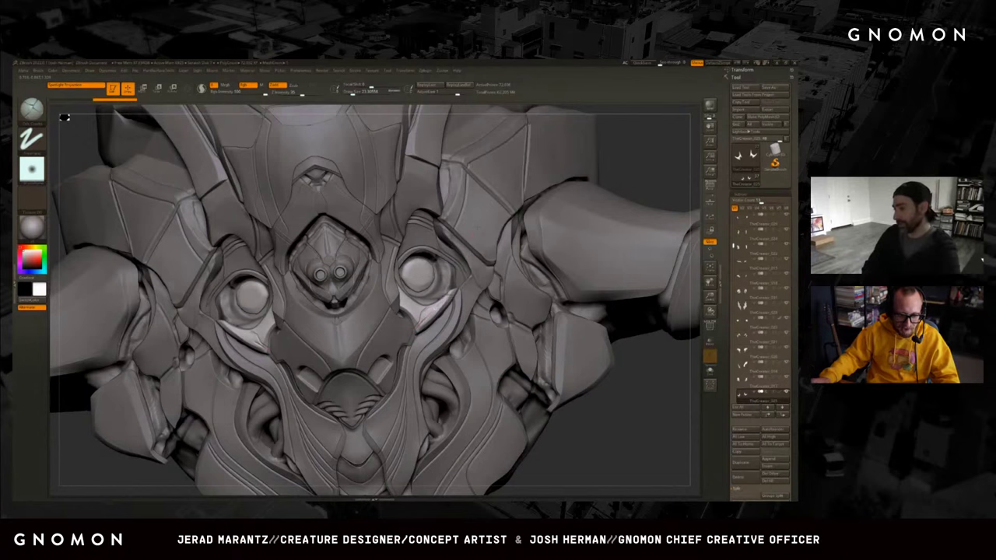
pyautogui.moveTo(426, 311)
pyautogui.mouseDown()
pyautogui.moveTo(436, 308)
pyautogui.moveTo(402, 315)
pyautogui.mouseUp()
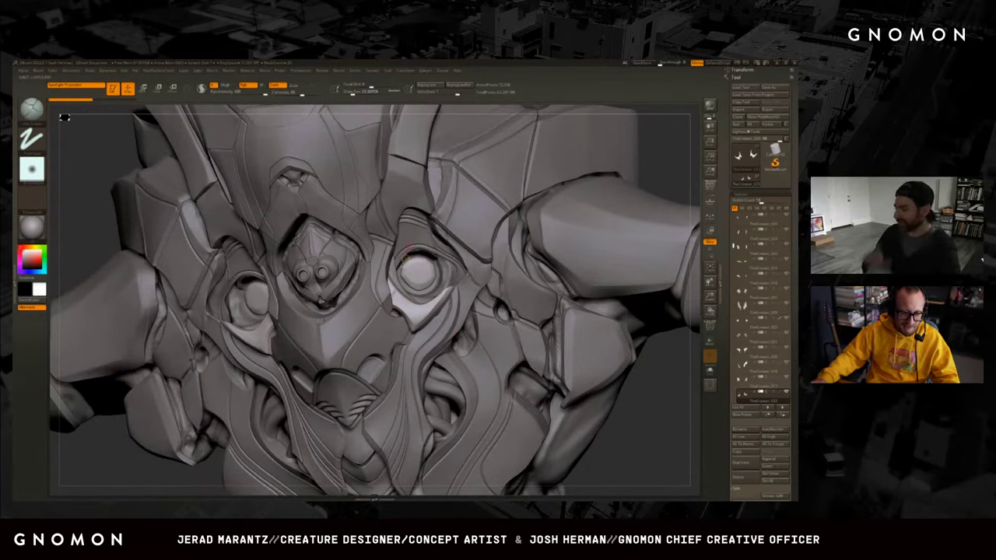
pyautogui.keyDown('alt'); pyautogui.click(391, 298); pyautogui.keyUp('alt')
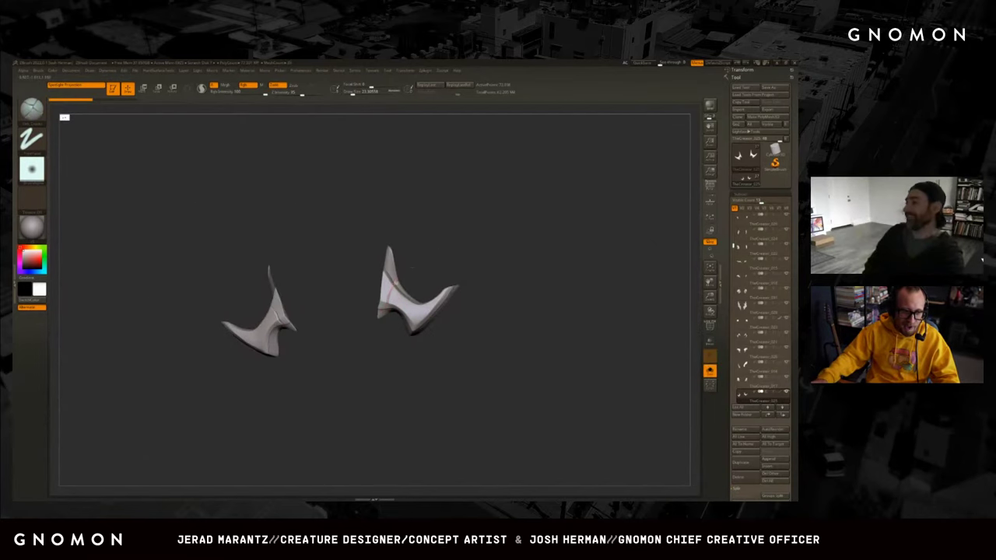
pyautogui.hotkey('shift', 'ctrl', 's')
pyautogui.hotkey('shift', 'ctrl', 's')
pyautogui.moveTo(426, 253); pyautogui.dragTo(483, 305)
pyautogui.hotkey('shift', 'ctrl', 's')
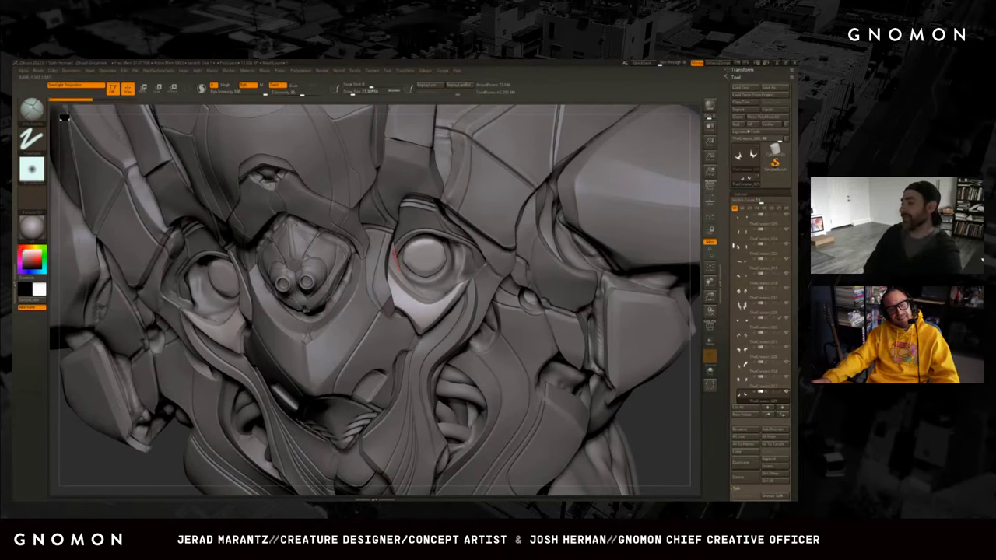
pyautogui.hotkey('ctrl', 'shift')
pyautogui.keyDown('ctrl'); pyautogui.keyDown('shift'); pyautogui.click(428, 302); pyautogui.keyUp('shift'); pyautogui.keyUp('ctrl')
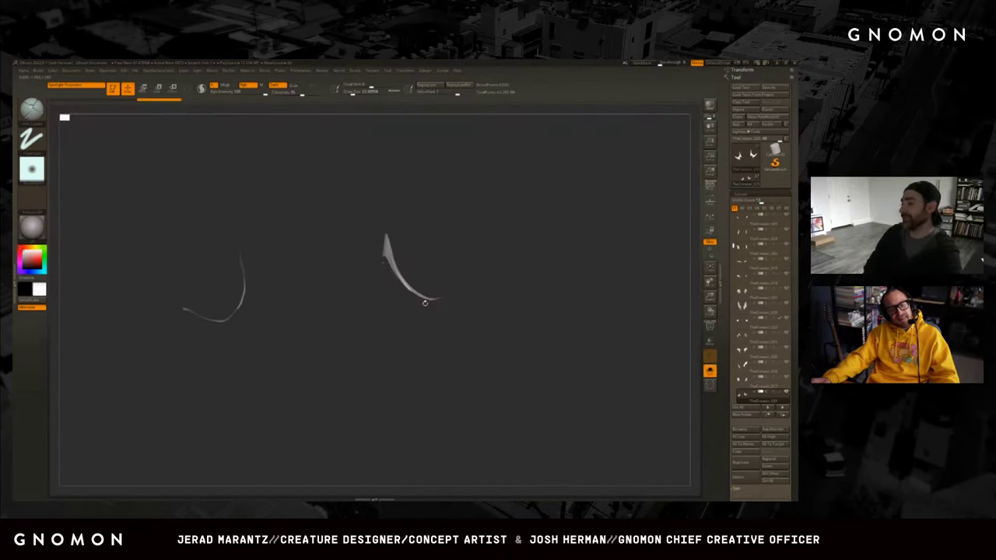
pyautogui.keyDown('ctrl'); pyautogui.keyDown('shift'); pyautogui.click(466, 312); pyautogui.keyUp('shift'); pyautogui.keyUp('ctrl')
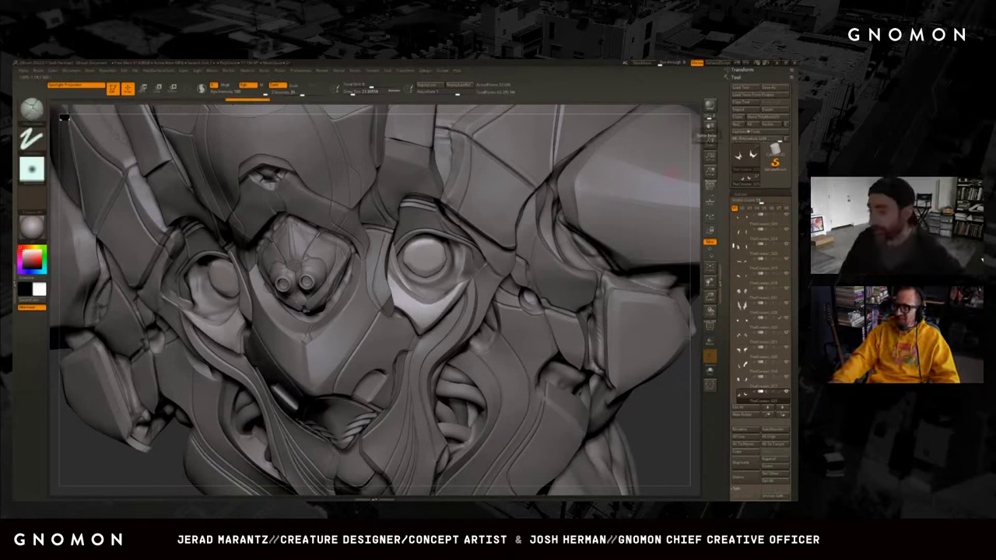
# Switch to the browser, enlarge the Archetype playlist page to view its three episodes, and go back to ZBrush.
pyautogui.hotkey('alt', 'Tab')
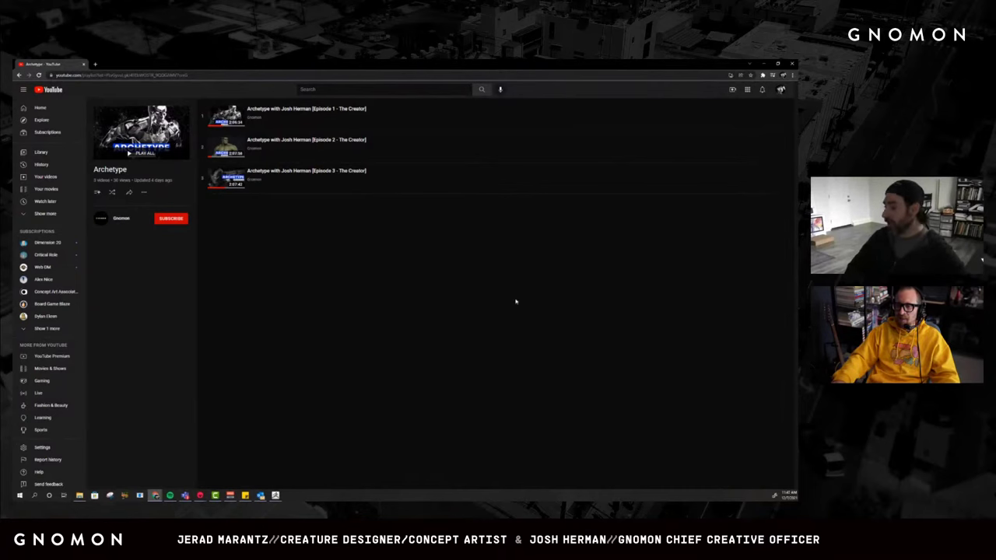
pyautogui.keyDown('ctrl'); pyautogui.scroll(4, 413, 288); pyautogui.keyUp('ctrl')
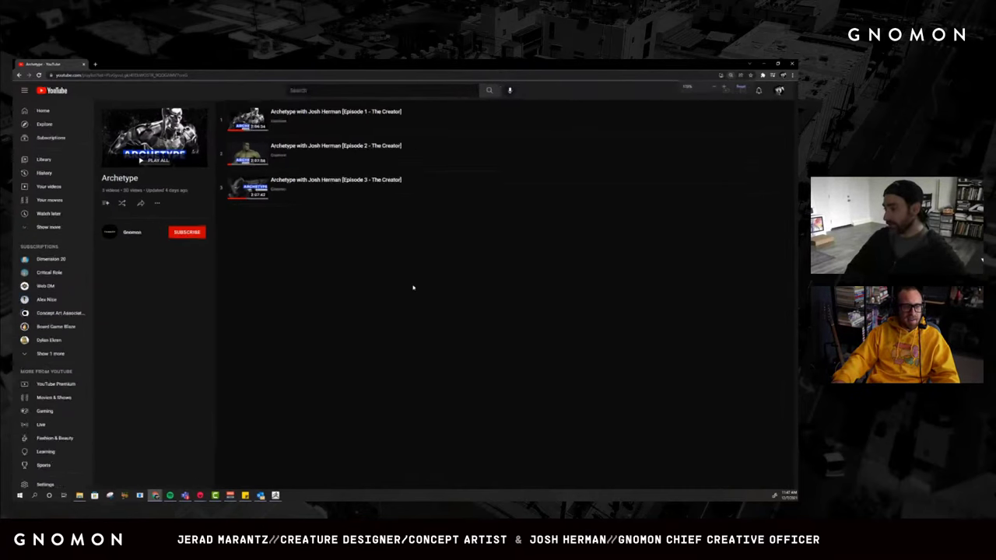
pyautogui.keyDown('ctrl'); pyautogui.scroll(1, 475, 339); pyautogui.keyUp('ctrl')
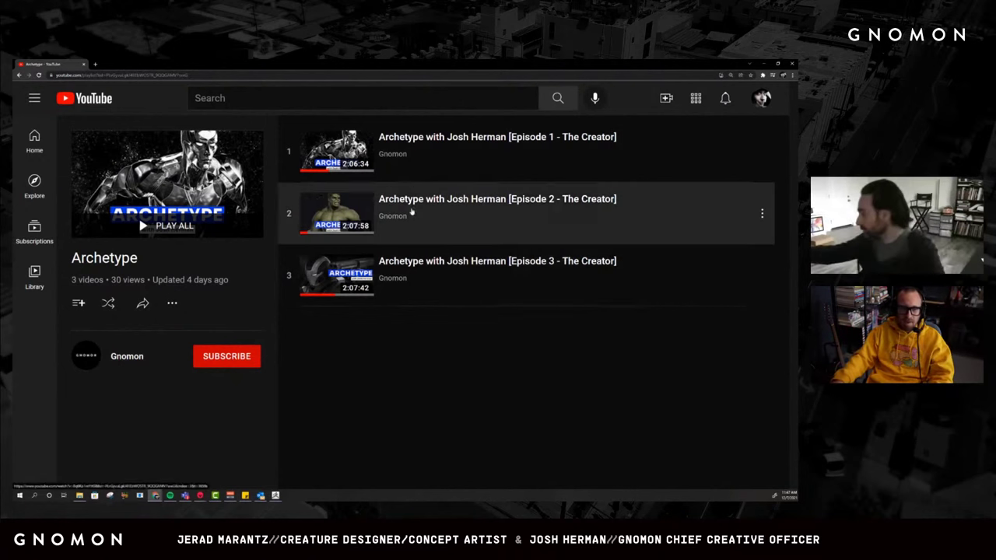
pyautogui.doubleClick(410, 64)
pyautogui.click(714, 126)
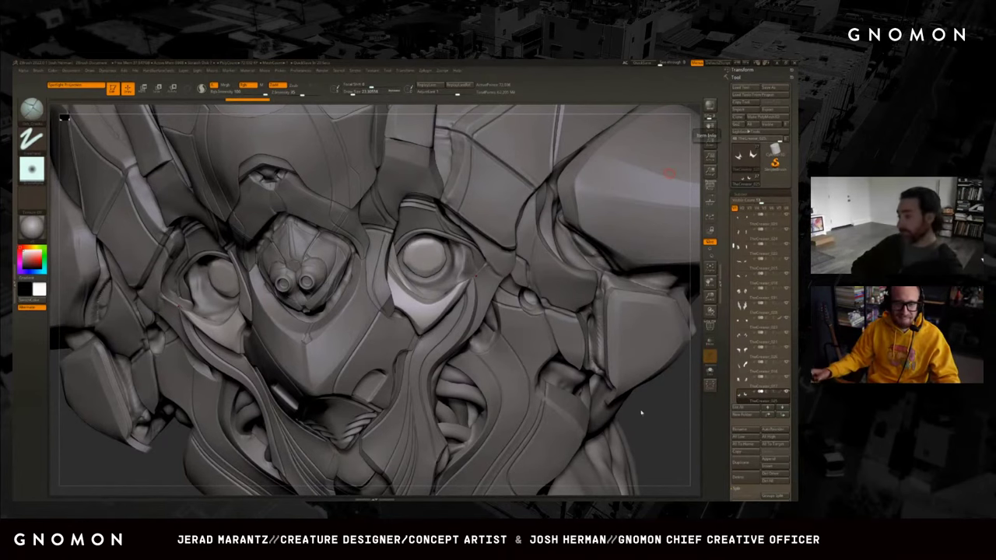
# Isolate the base body mesh to check it, show the armor again, and load a sculpting brush from the LightBox brush library.
pyautogui.moveTo(669, 173); pyautogui.dragTo(549, 377)
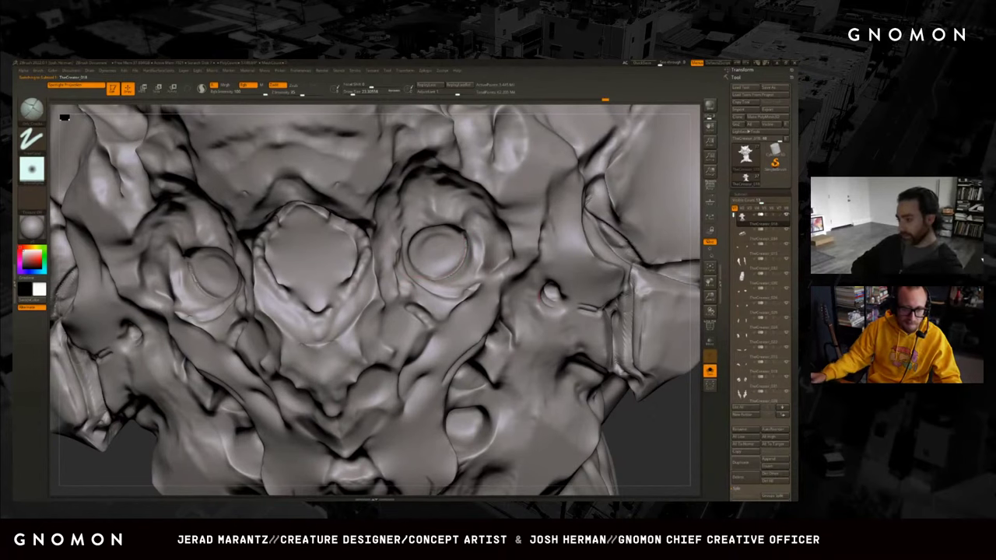
pyautogui.press('s')
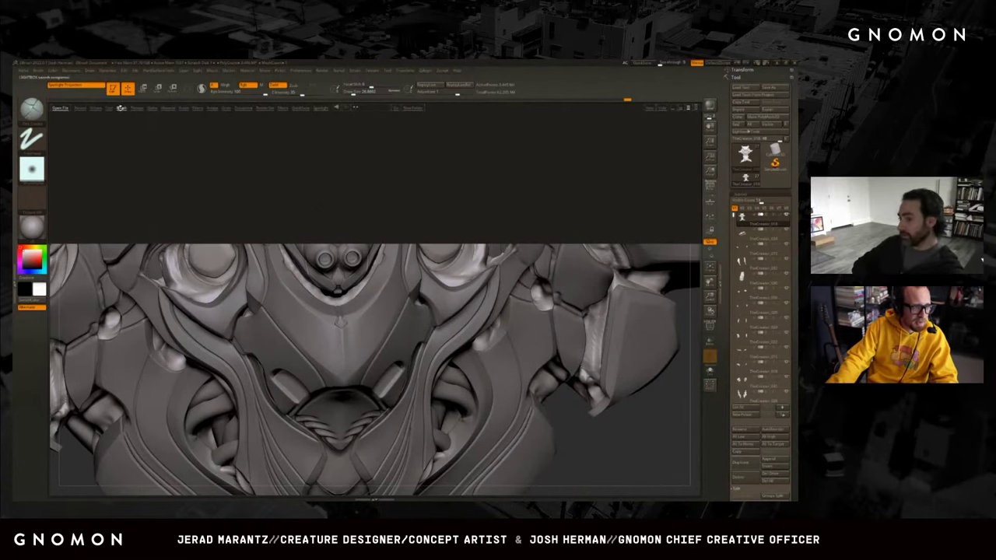
pyautogui.click(120, 109)
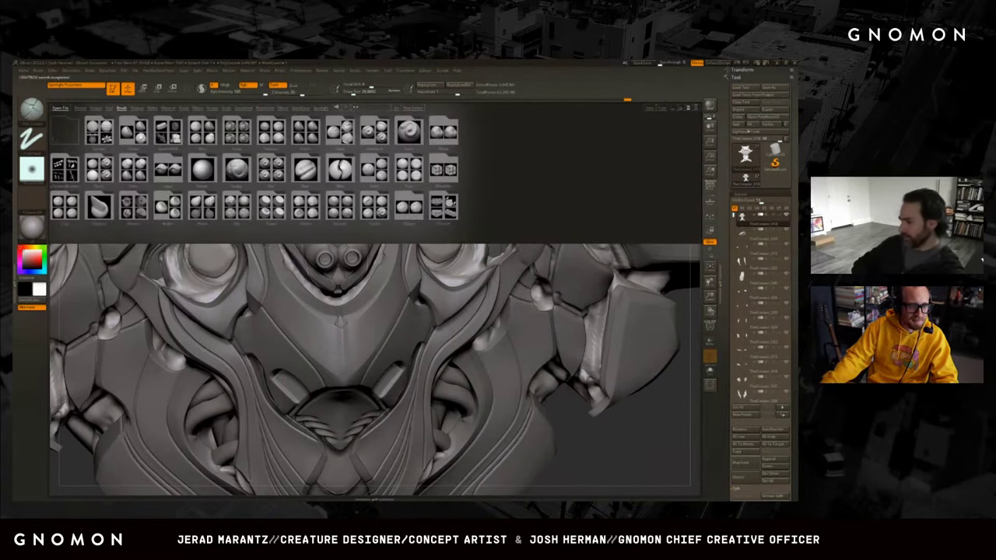
pyautogui.click(65, 125)
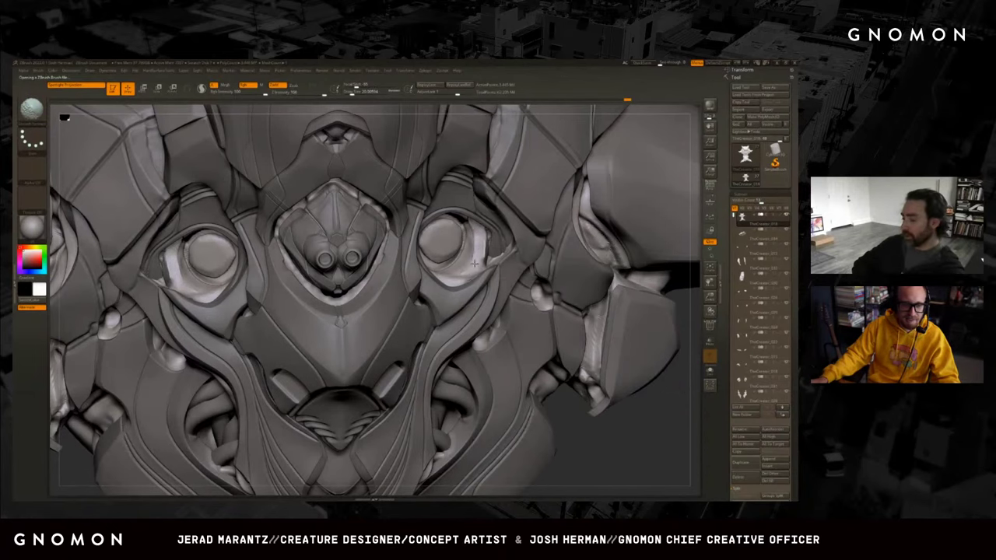
# Sculpt the base mesh inside the eye sockets, shaping the fleshy folds below and beside the eyeballs.
pyautogui.moveTo(464, 275); pyautogui.dragTo(482, 267)
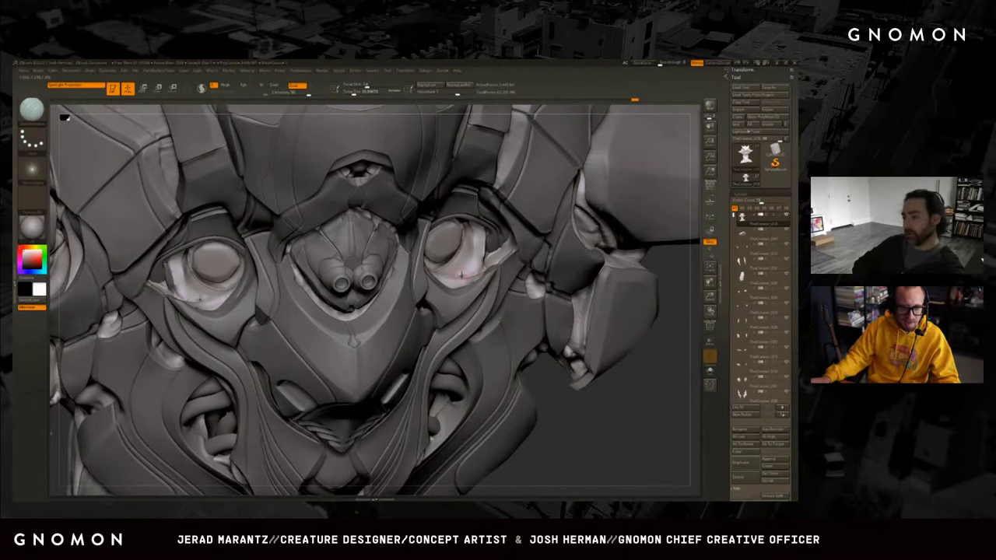
pyautogui.moveTo(467, 273)
pyautogui.mouseDown()
pyautogui.moveTo(420, 276)
pyautogui.moveTo(407, 266)
pyautogui.moveTo(434, 271)
pyautogui.mouseUp()
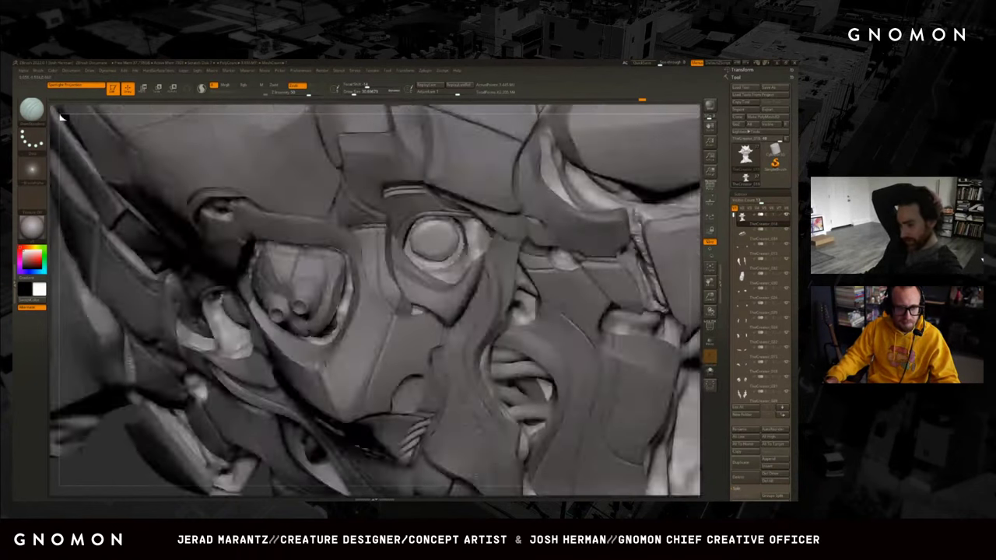
pyautogui.moveTo(498, 265); pyautogui.dragTo(468, 247)
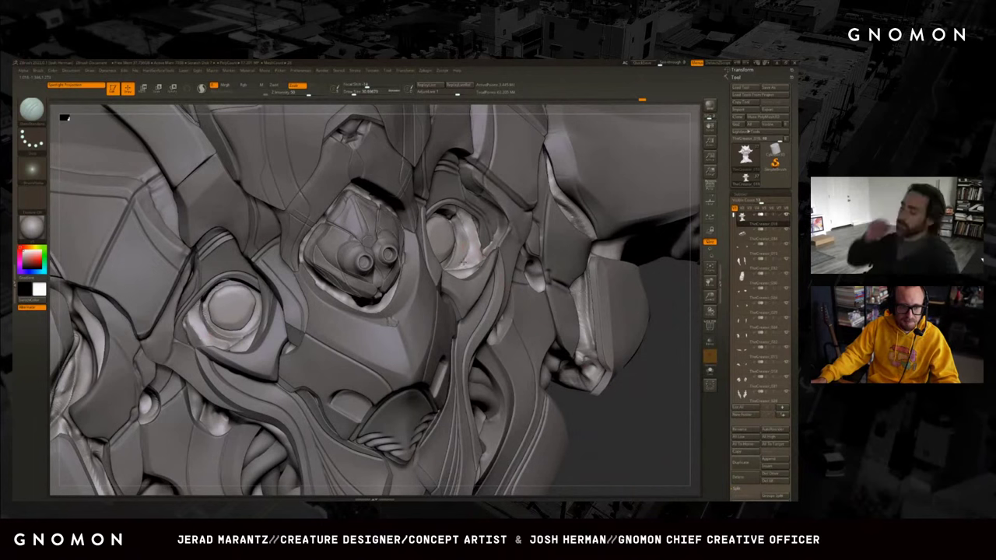
pyautogui.moveTo(601, 420)
pyautogui.mouseDown()
pyautogui.moveTo(630, 413)
pyautogui.moveTo(632, 348)
pyautogui.mouseUp()
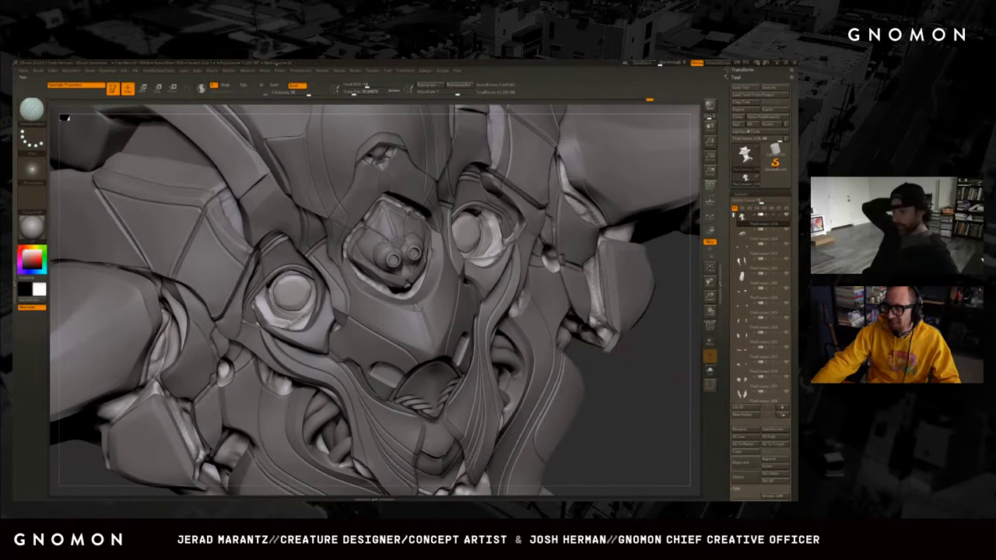
pyautogui.moveTo(636, 411); pyautogui.dragTo(490, 242)
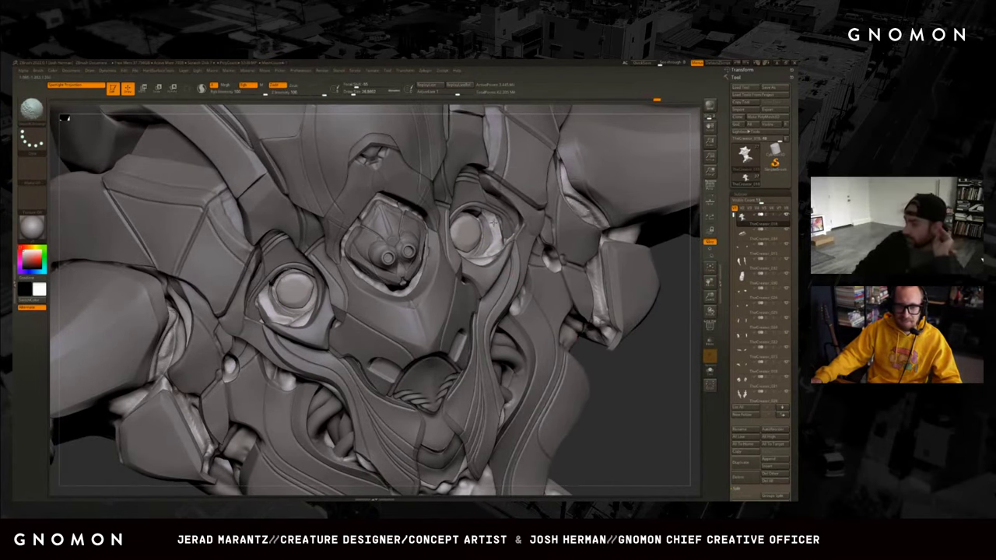
pyautogui.moveTo(669, 405)
pyautogui.mouseDown()
pyautogui.moveTo(691, 392)
pyautogui.moveTo(513, 241)
pyautogui.mouseUp()
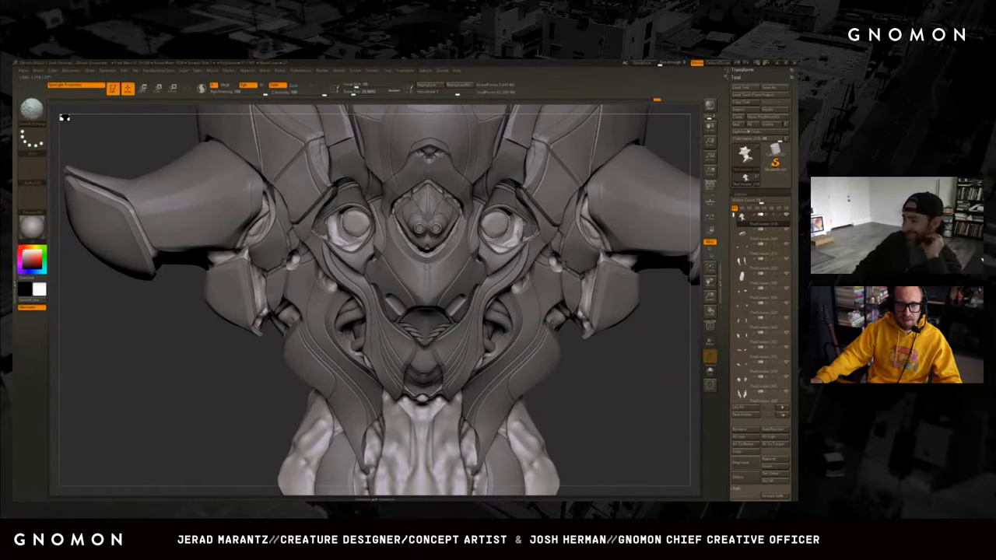
# Compare the reworked eye sockets on the isolated base mesh with the fully armored head from the front.
pyautogui.hotkey('shift', 'd')
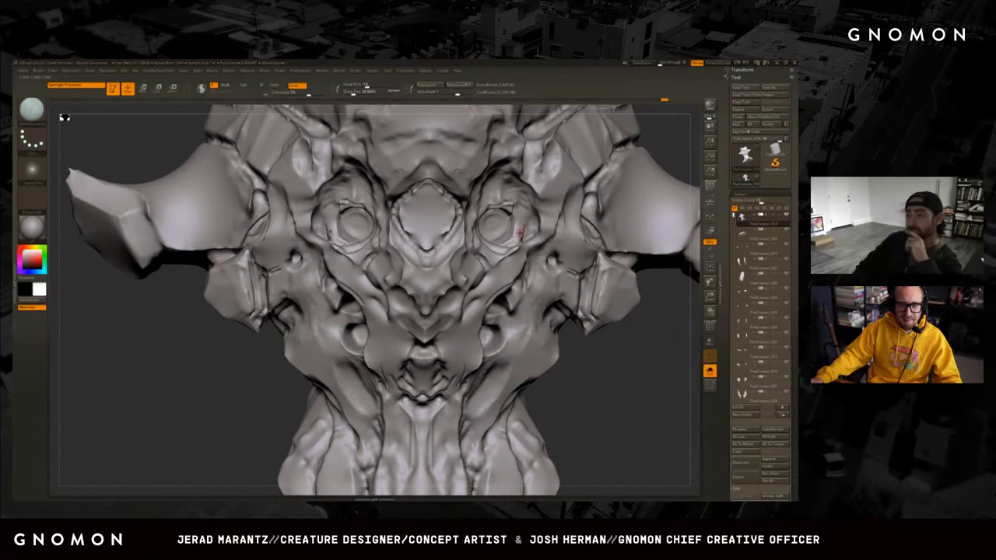
pyautogui.press('d')
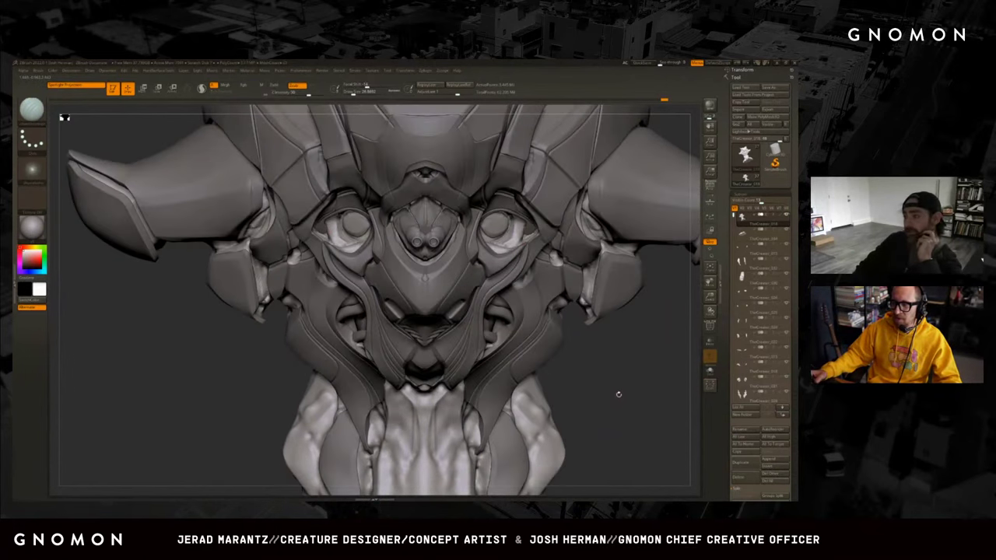
pyautogui.moveTo(622, 419); pyautogui.dragTo(622, 403)
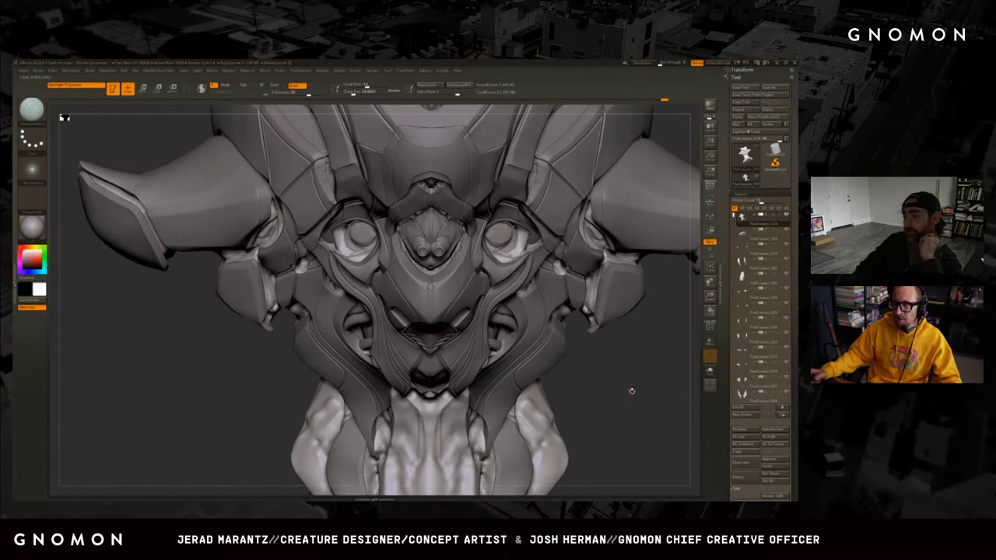
pyautogui.moveTo(636, 389); pyautogui.dragTo(641, 378)
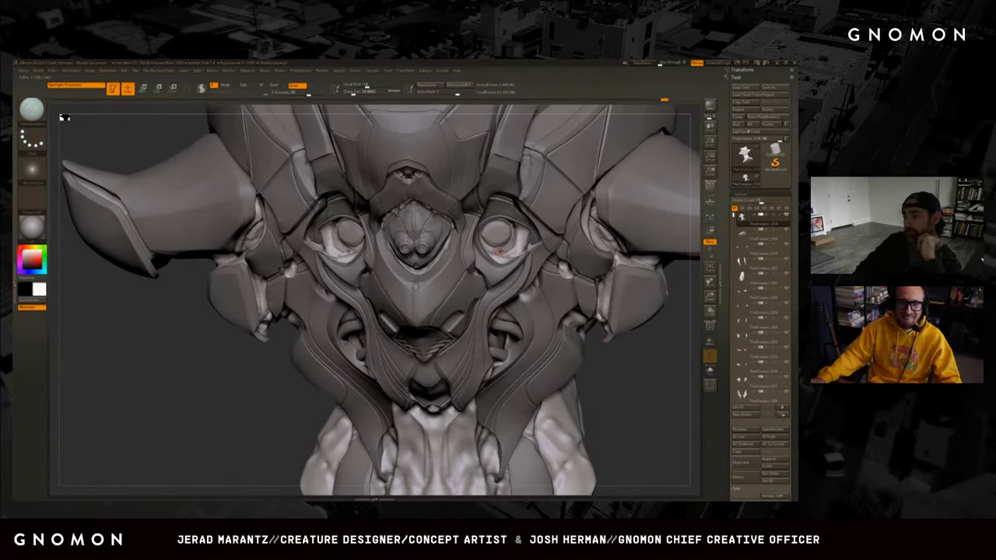
# Refine the planes at the outer side of the eye sockets, checking the base mesh isolated and with the armor shown.
pyautogui.press('b')
pyautogui.press('p')
pyautogui.press('a')
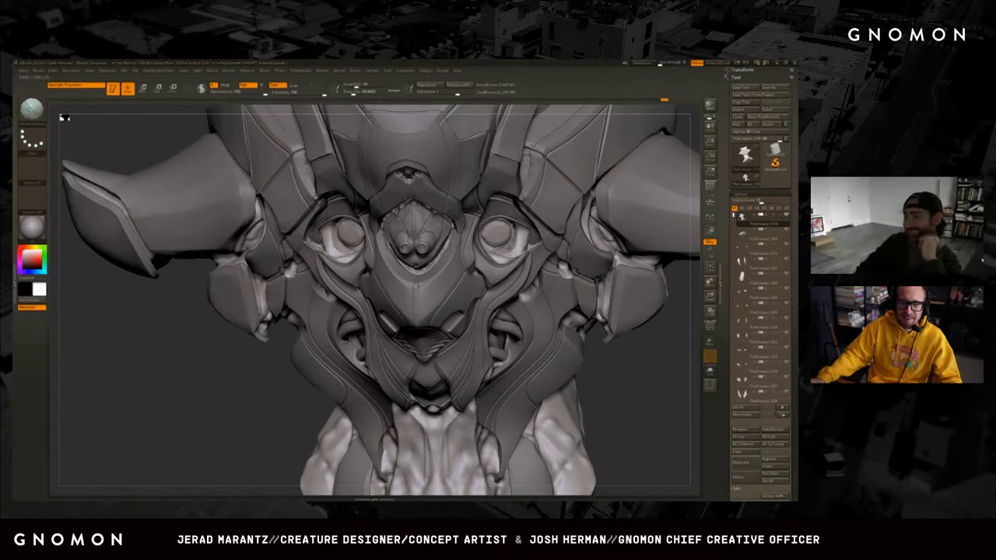
pyautogui.moveTo(513, 249); pyautogui.dragTo(510, 245, button='right')
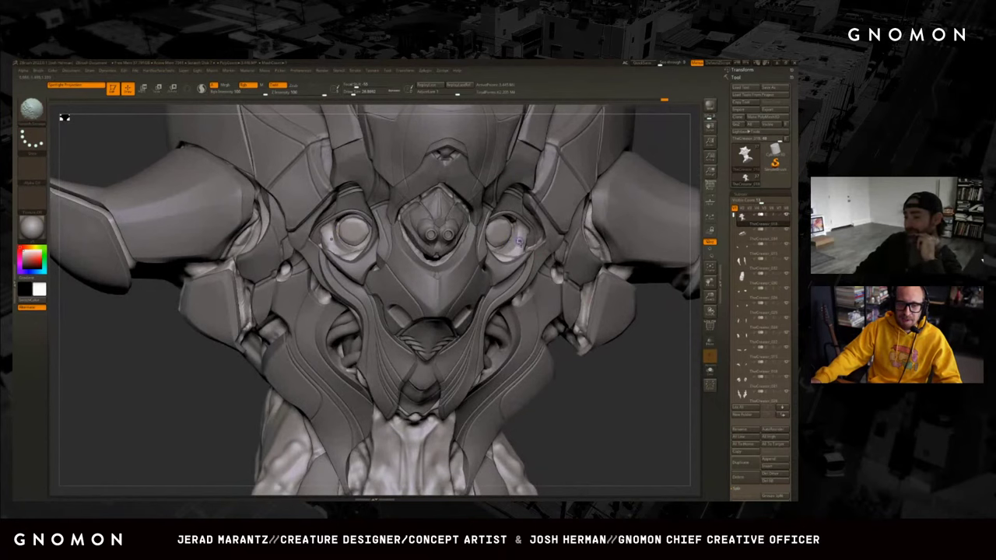
pyautogui.moveTo(515, 250); pyautogui.dragTo(545, 247, button='right')
pyautogui.hotkey('shift', 'd')
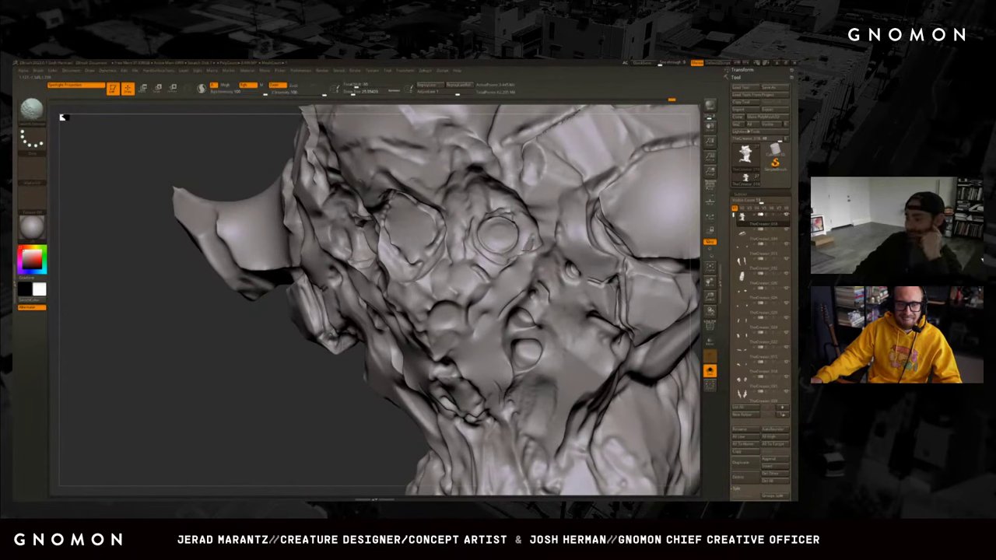
pyautogui.press('d')
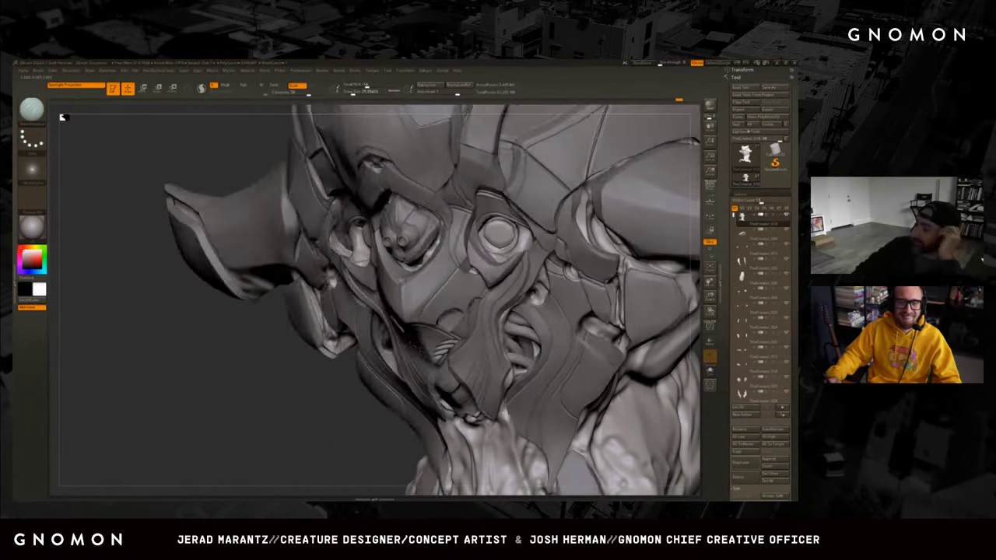
pyautogui.keyDown('shift'); pyautogui.moveTo(498, 256); pyautogui.dragTo(515, 239, button='right'); pyautogui.keyUp('shift')
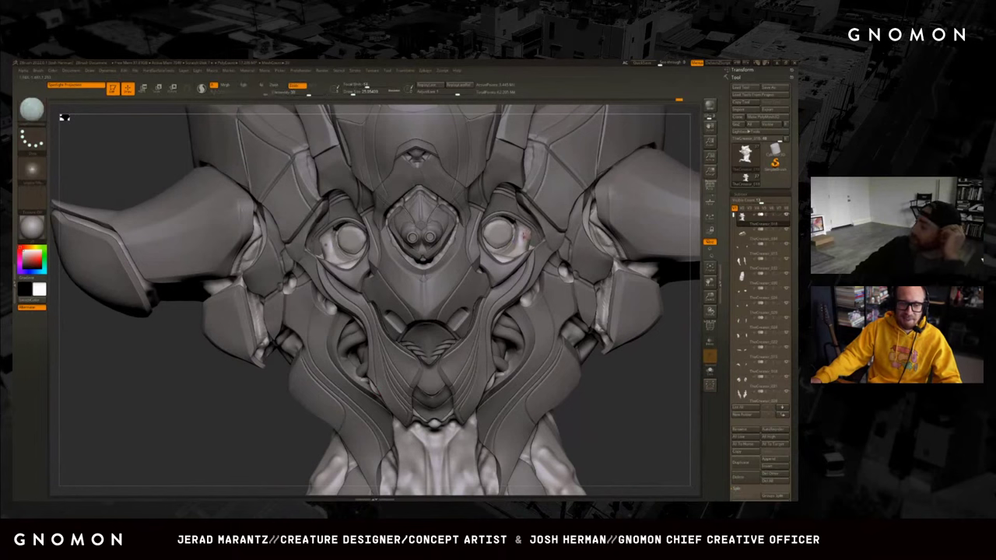
pyautogui.moveTo(389, 296); pyautogui.dragTo(420, 280, button='right')
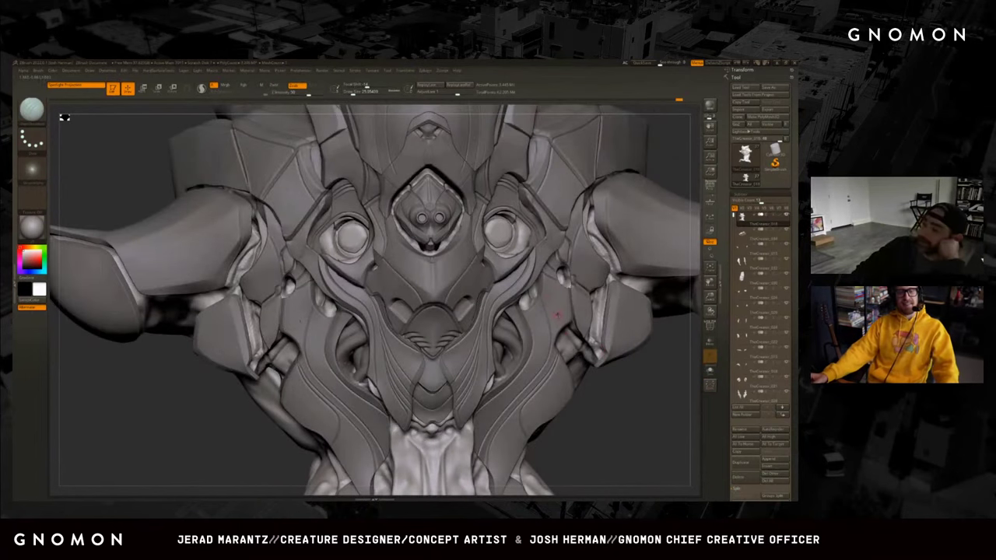
pyautogui.moveTo(623, 409); pyautogui.dragTo(589, 369, button='right')
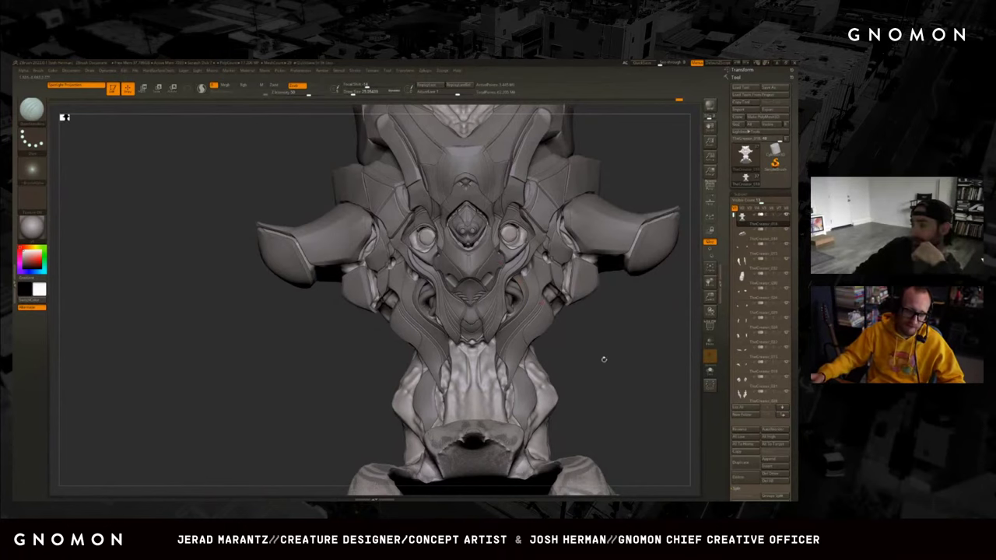
# Rework the upper throat of the base mesh just below the chin plates, alternating between sculpting brushes.
pyautogui.moveTo(603, 358)
pyautogui.keyDown('alt'); pyautogui.mouseDown(button='right')
pyautogui.moveTo(585, 350)
pyautogui.moveTo(576, 295)
pyautogui.mouseUp(button='right'); pyautogui.keyUp('alt')
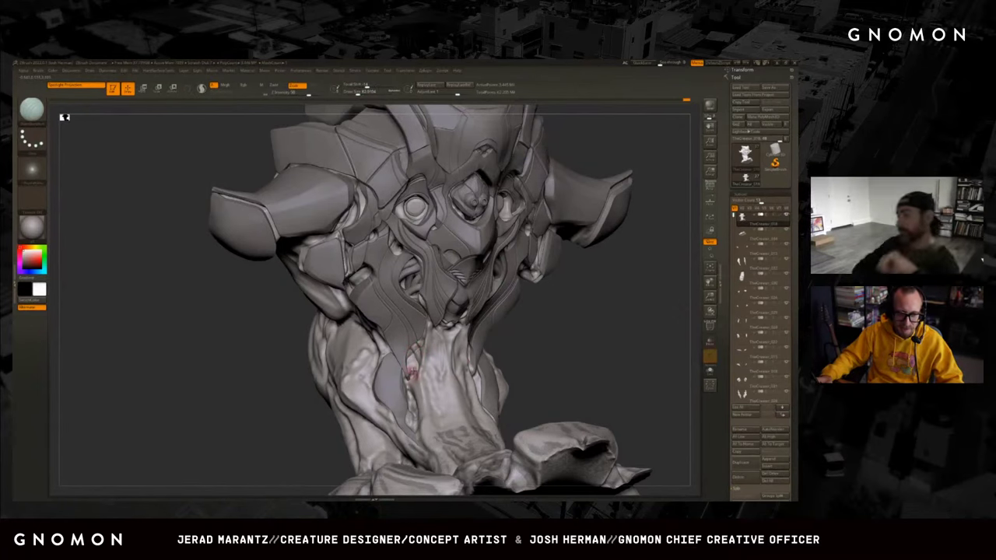
pyautogui.moveTo(651, 349)
pyautogui.mouseDown()
pyautogui.moveTo(667, 354)
pyautogui.moveTo(657, 356)
pyautogui.mouseUp()
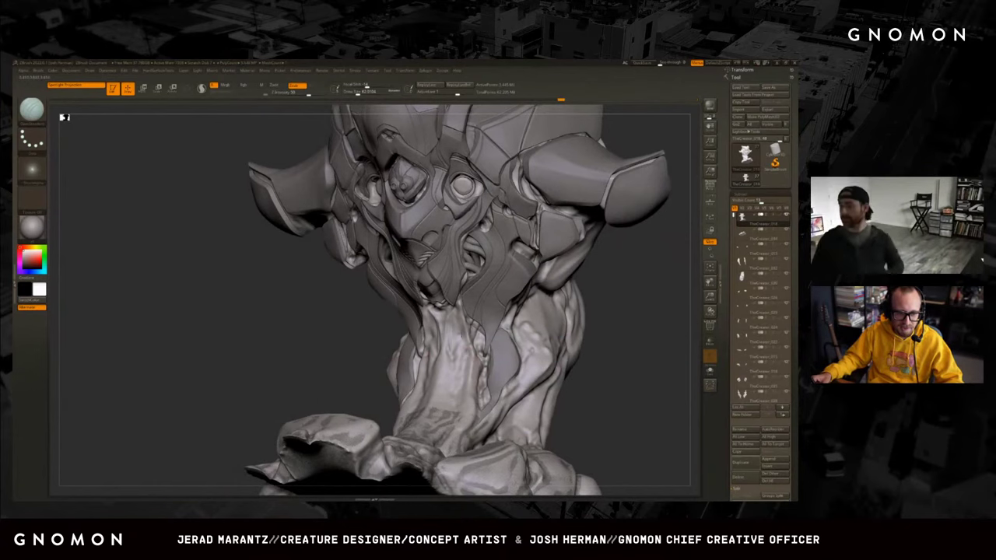
pyautogui.moveTo(624, 318); pyautogui.dragTo(576, 324)
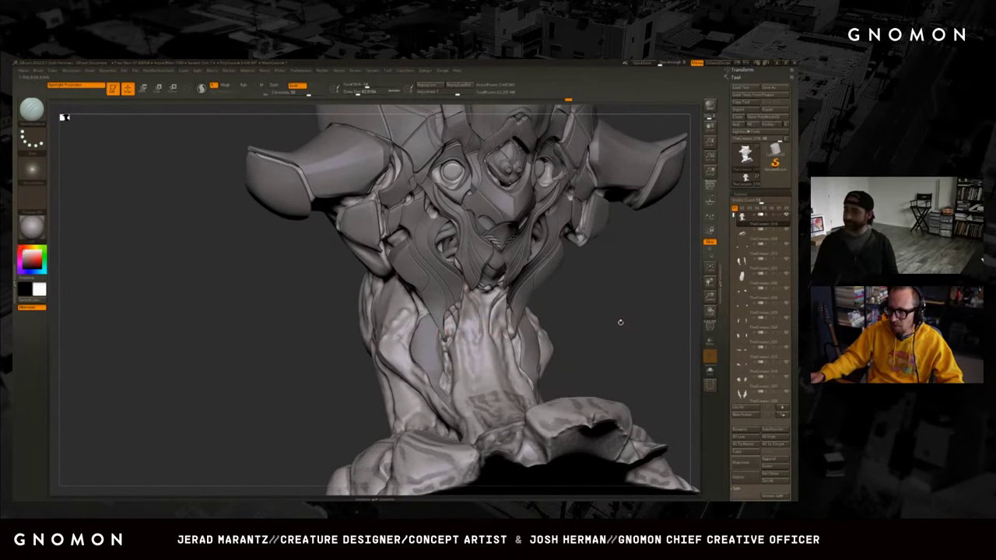
pyautogui.moveTo(620, 321); pyautogui.dragTo(585, 320)
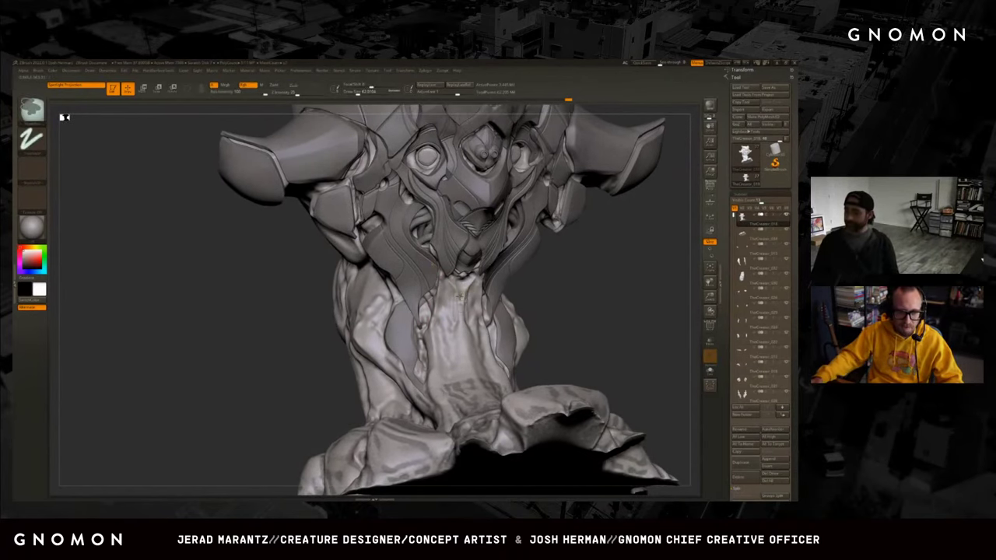
pyautogui.press('b')
pyautogui.press('s')
pyautogui.press('t')
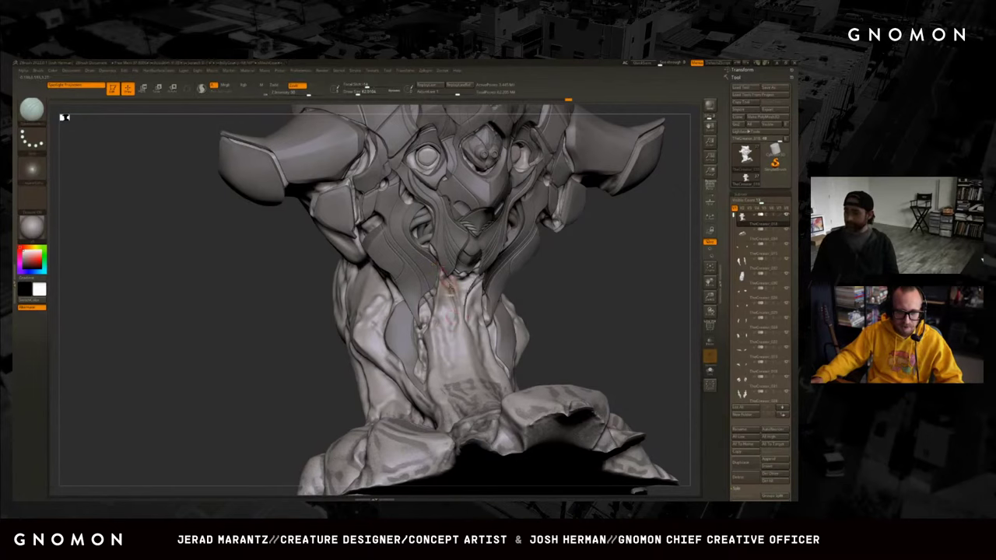
pyautogui.press('b')
pyautogui.press('p')
pyautogui.press('a')
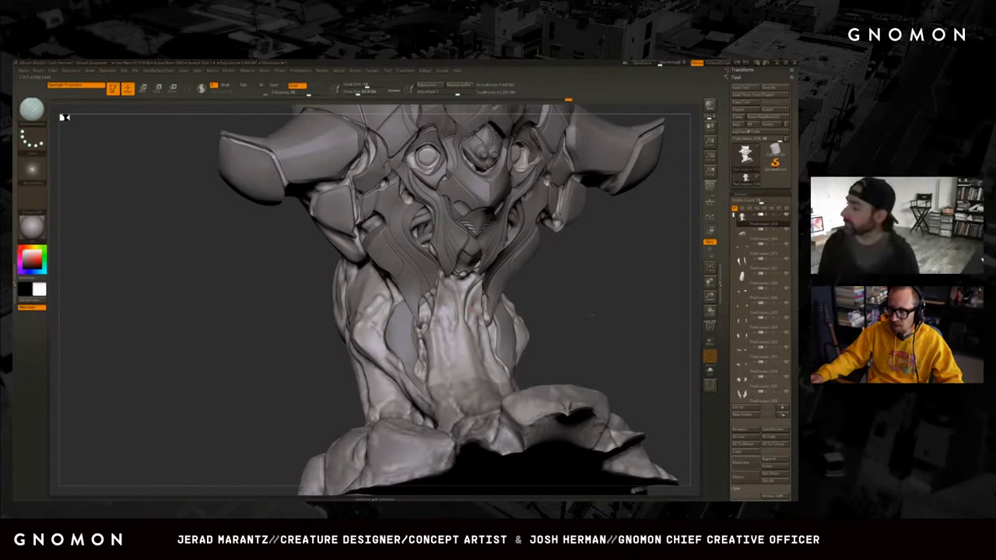
# Sculpt and smooth the tendon folds down the front and side of the neck.
pyautogui.moveTo(600, 316)
pyautogui.mouseDown()
pyautogui.moveTo(582, 311)
pyautogui.moveTo(591, 304)
pyautogui.mouseUp()
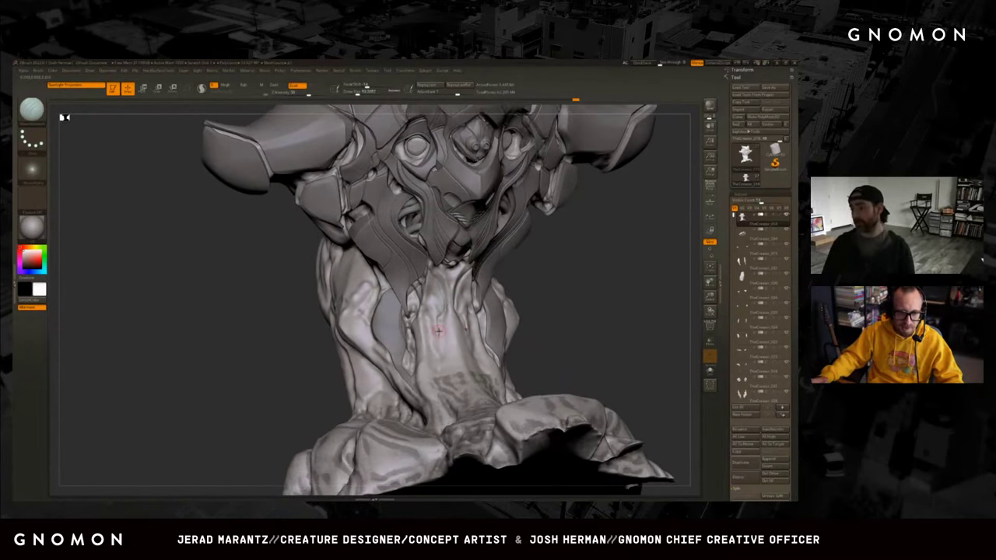
pyautogui.moveTo(519, 307); pyautogui.dragTo(430, 354)
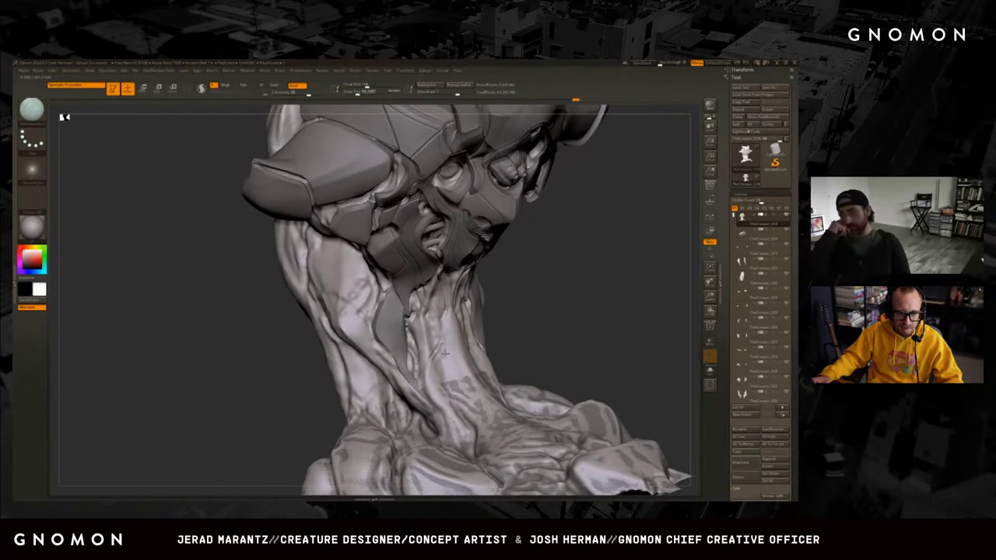
pyautogui.press('shift')
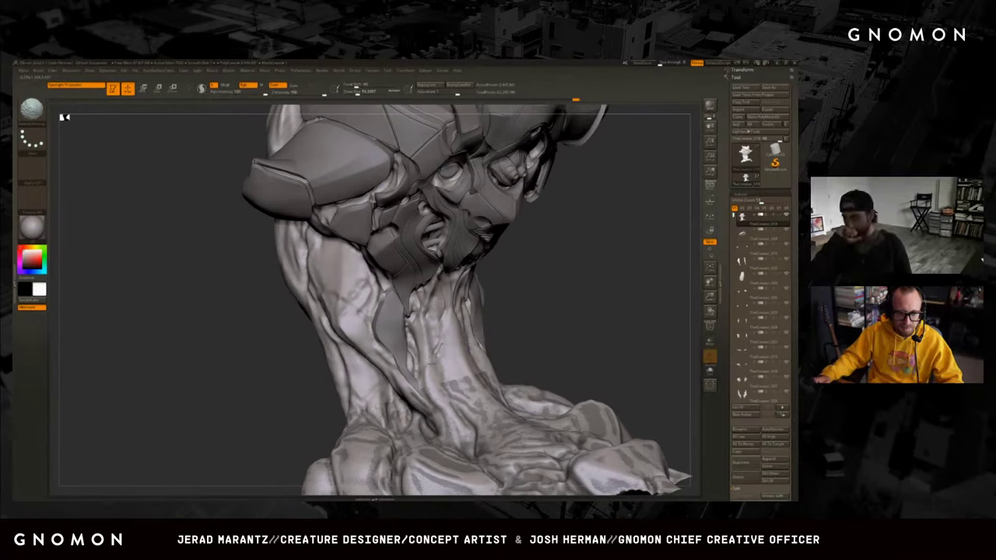
pyautogui.press('shift')
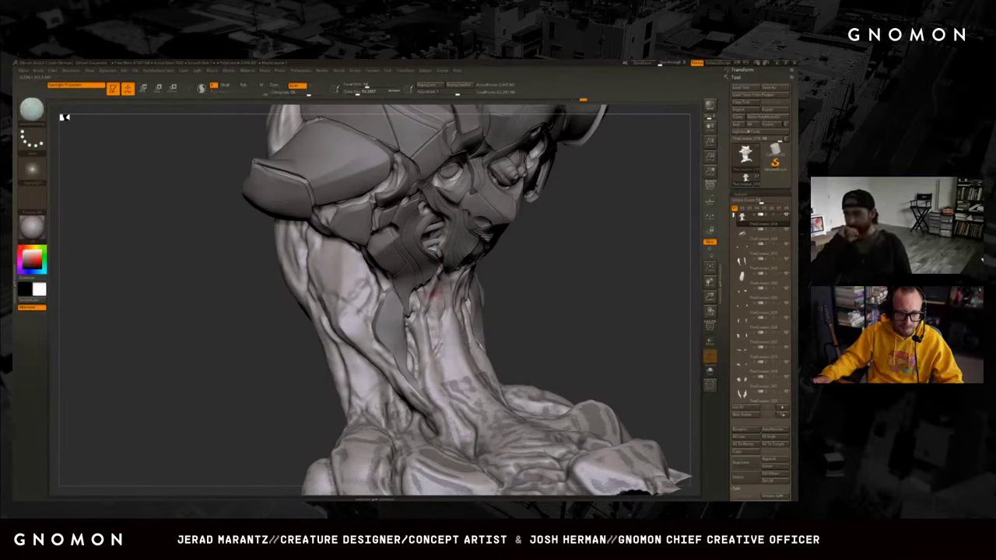
pyautogui.moveTo(432, 291)
pyautogui.mouseDown()
pyautogui.moveTo(474, 300)
pyautogui.moveTo(427, 313)
pyautogui.moveTo(475, 342)
pyautogui.moveTo(573, 349)
pyautogui.moveTo(522, 317)
pyautogui.mouseUp()
# Select the eyeballs, checking them isolated and with the full head shown, and duplicate them as a separate subtool.
pyautogui.keyDown('alt'); pyautogui.click(537, 315); pyautogui.keyUp('alt')
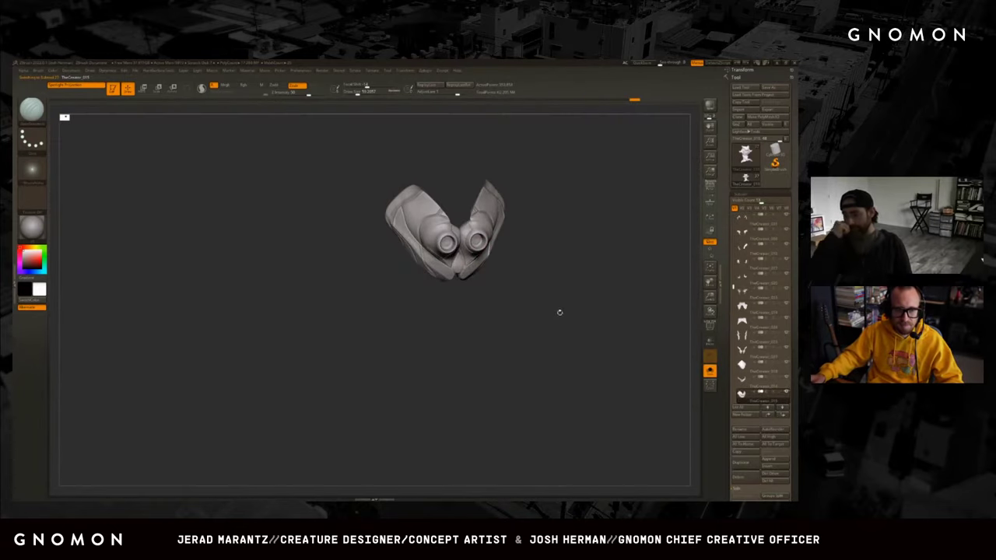
pyautogui.click(709, 370)
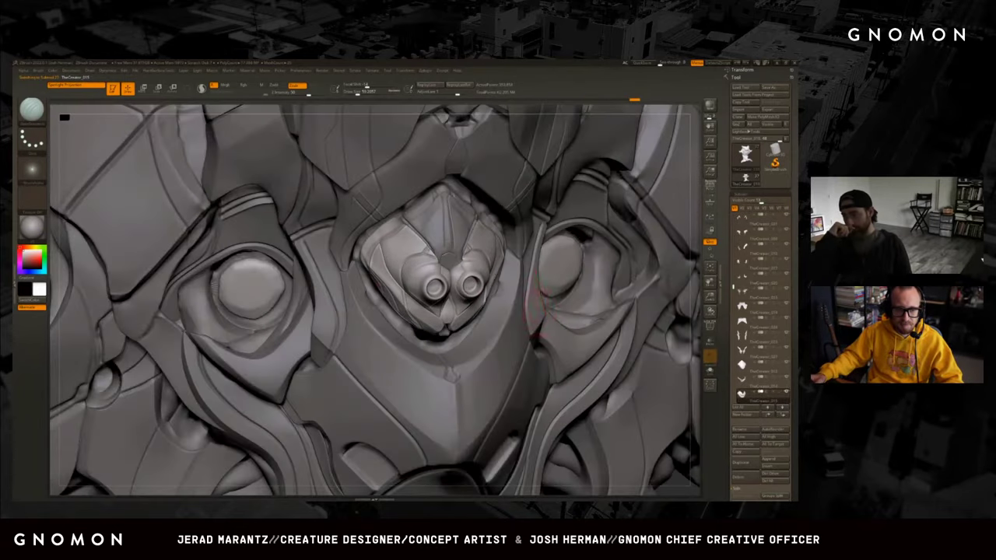
pyautogui.hotkey('ctrl', 'shift', 's')
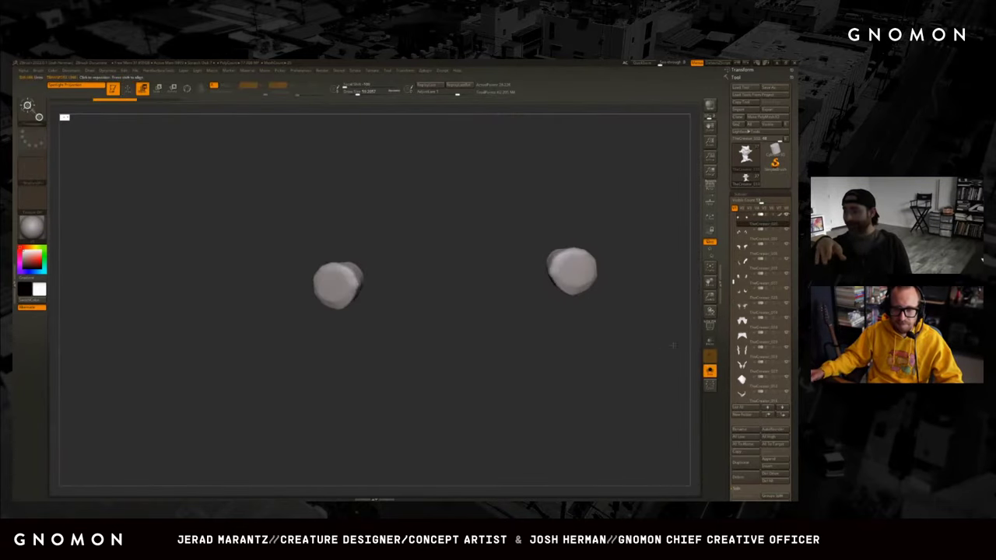
pyautogui.press('q')
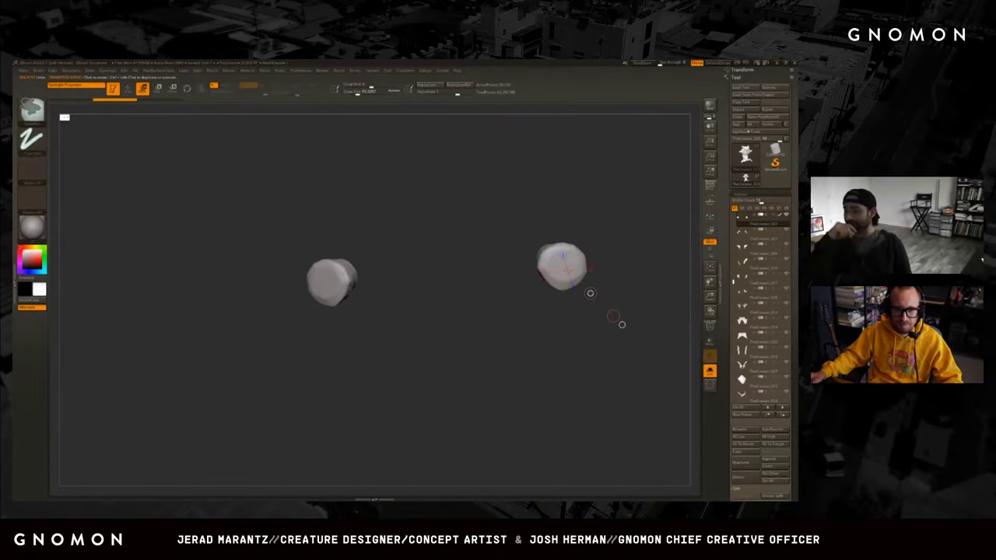
pyautogui.moveTo(589, 288); pyautogui.dragTo(621, 324)
pyautogui.hotkey('ctrl', 'z')
pyautogui.press('w')
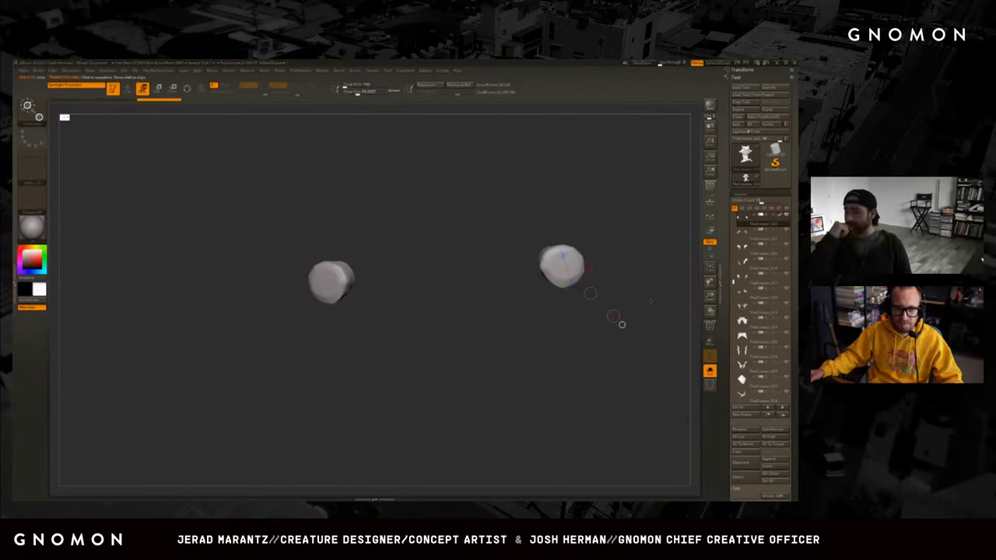
pyautogui.hotkey('ctrl', 'shift', 's')
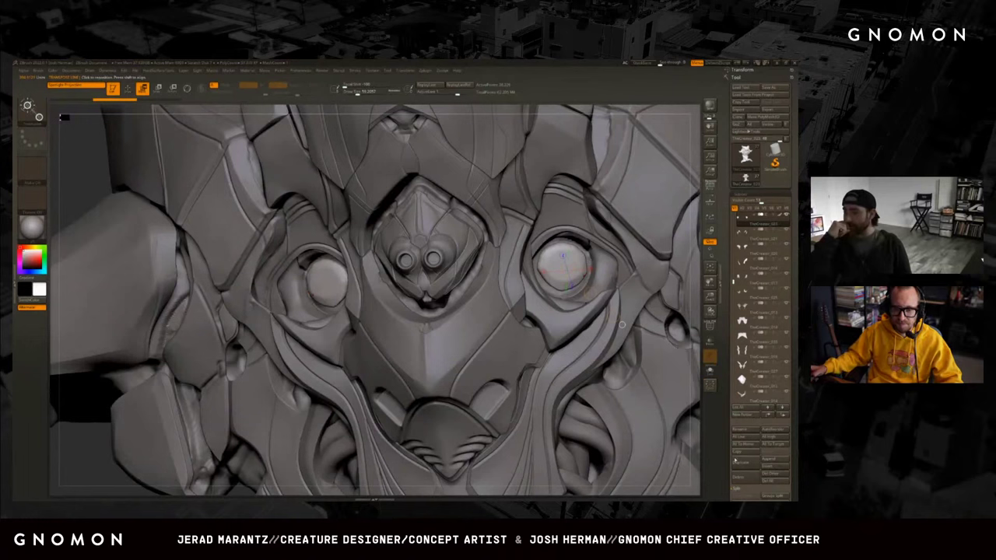
pyautogui.press('Down')
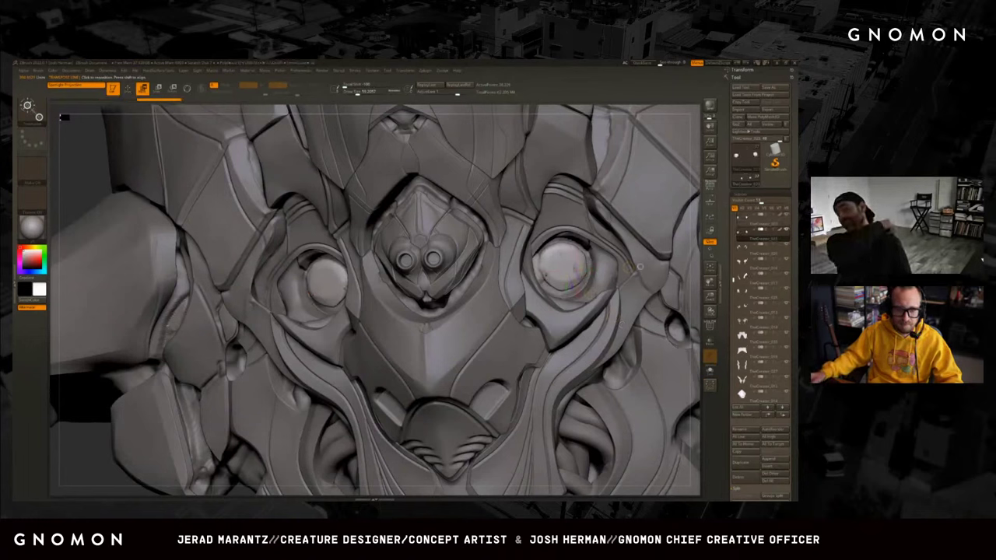
# Move the duplicated eyeballs forward out of the large eye sockets and in front of the face.
pyautogui.moveTo(699, 426); pyautogui.dragTo(623, 385)
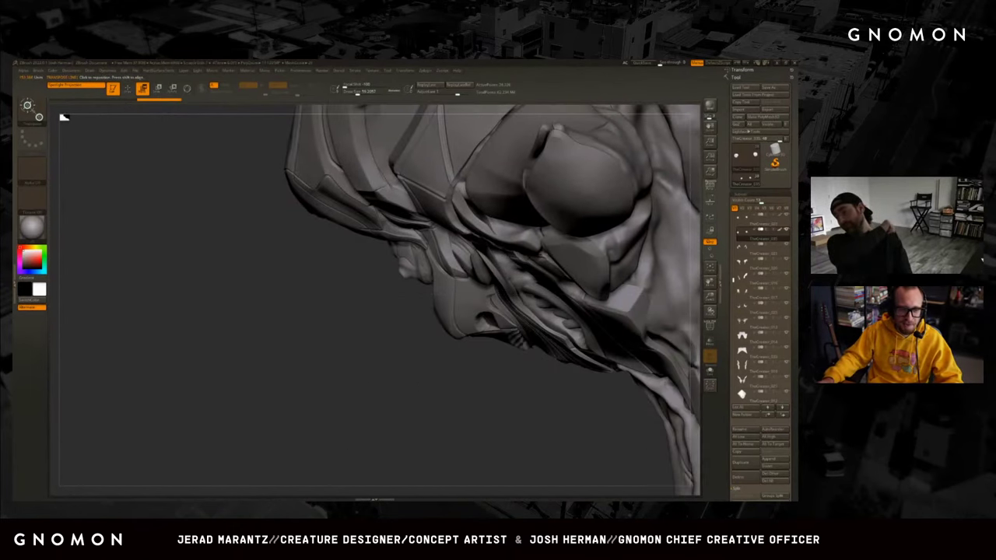
pyautogui.click(709, 371)
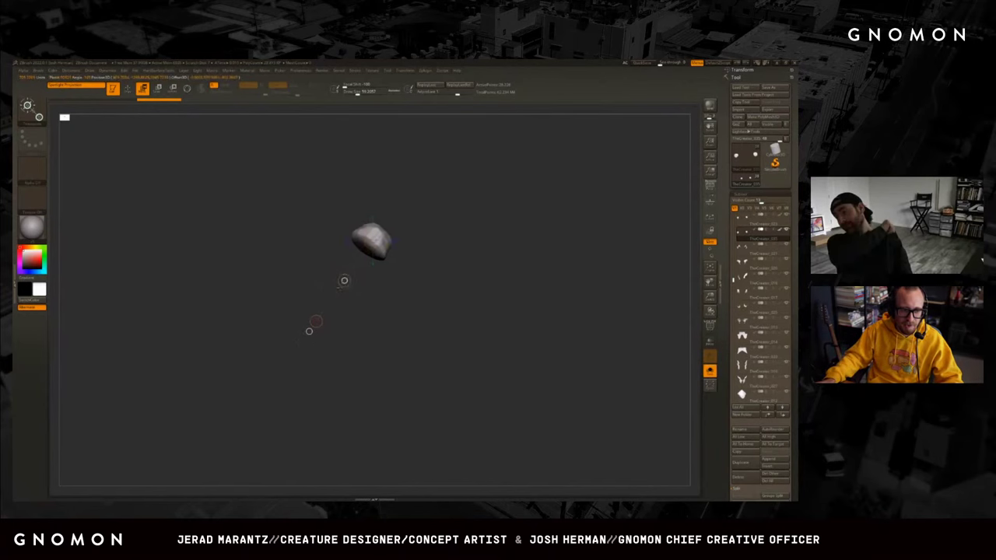
pyautogui.moveTo(343, 280); pyautogui.dragTo(299, 342)
pyautogui.click(710, 371)
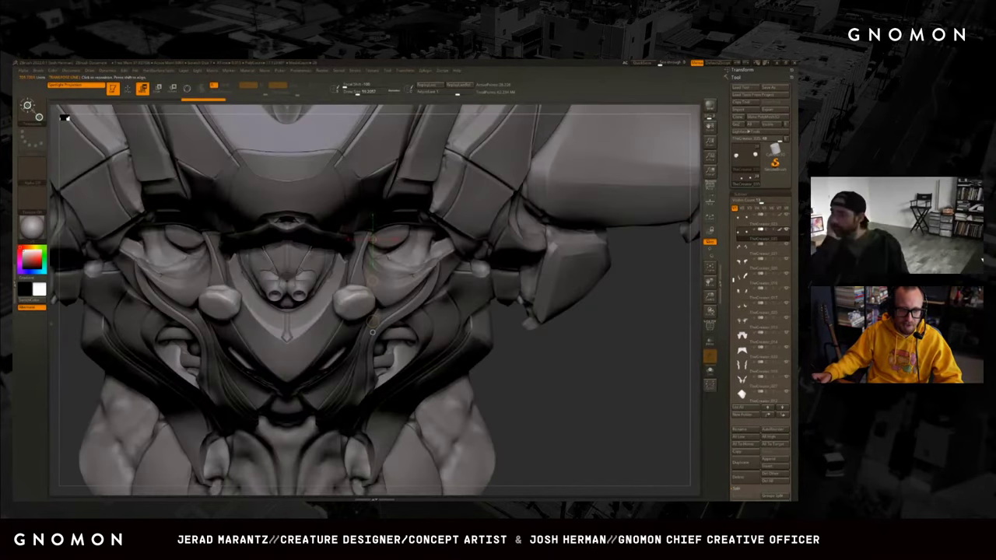
pyautogui.moveTo(591, 327); pyautogui.dragTo(428, 260)
pyautogui.click(635, 458)
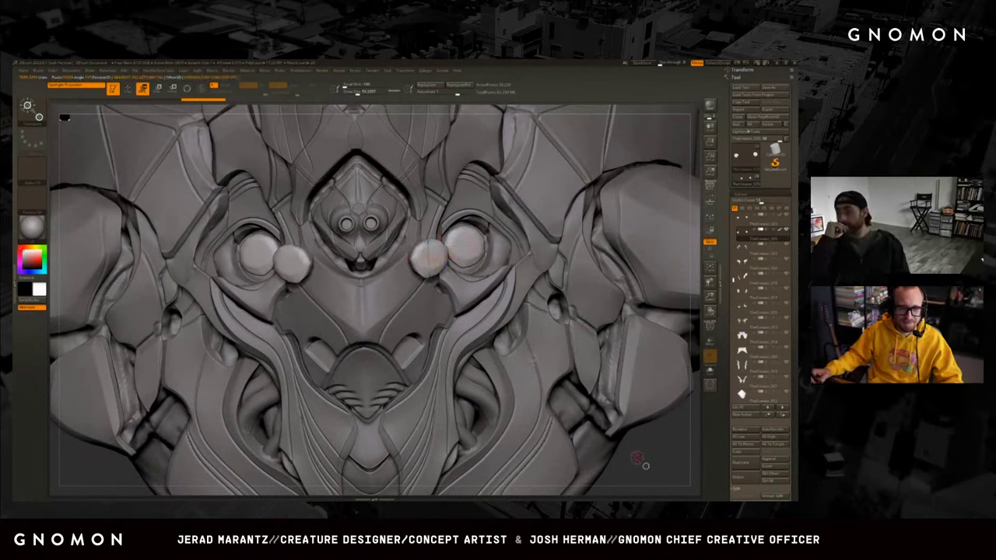
# Shrink the duplicated eyeballs and seat them inside the two small round sockets of the central face mask.
pyautogui.moveTo(635, 458)
pyautogui.mouseDown()
pyautogui.moveTo(451, 486)
pyautogui.moveTo(398, 353)
pyautogui.mouseUp()
pyautogui.moveTo(445, 319)
pyautogui.mouseDown()
pyautogui.moveTo(395, 340)
pyautogui.moveTo(456, 297)
pyautogui.moveTo(459, 318)
pyautogui.moveTo(509, 295)
pyautogui.moveTo(468, 327)
pyautogui.moveTo(468, 296)
pyautogui.mouseUp()
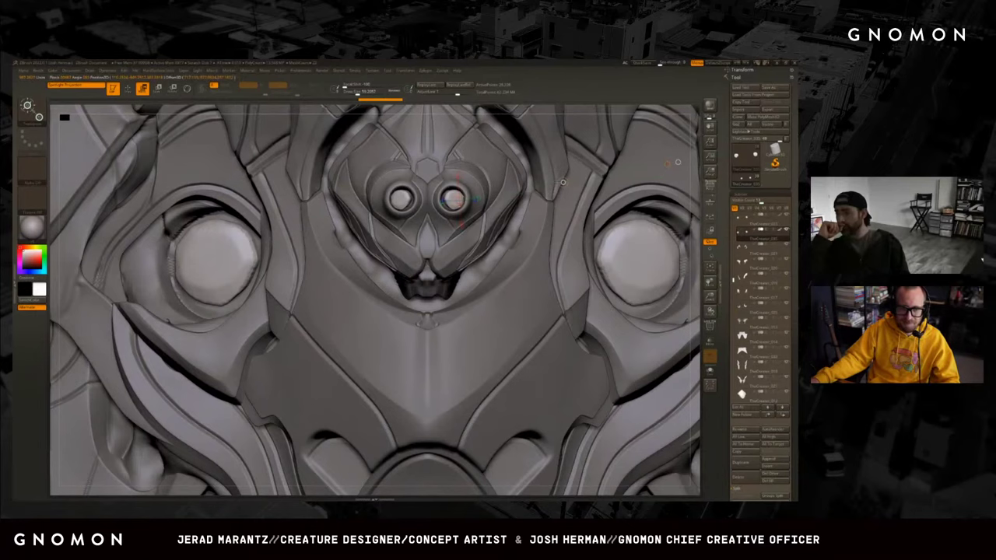
pyautogui.moveTo(561, 182)
pyautogui.mouseDown()
pyautogui.moveTo(601, 209)
pyautogui.moveTo(602, 279)
pyautogui.moveTo(653, 334)
pyautogui.mouseUp()
pyautogui.click(710, 371)
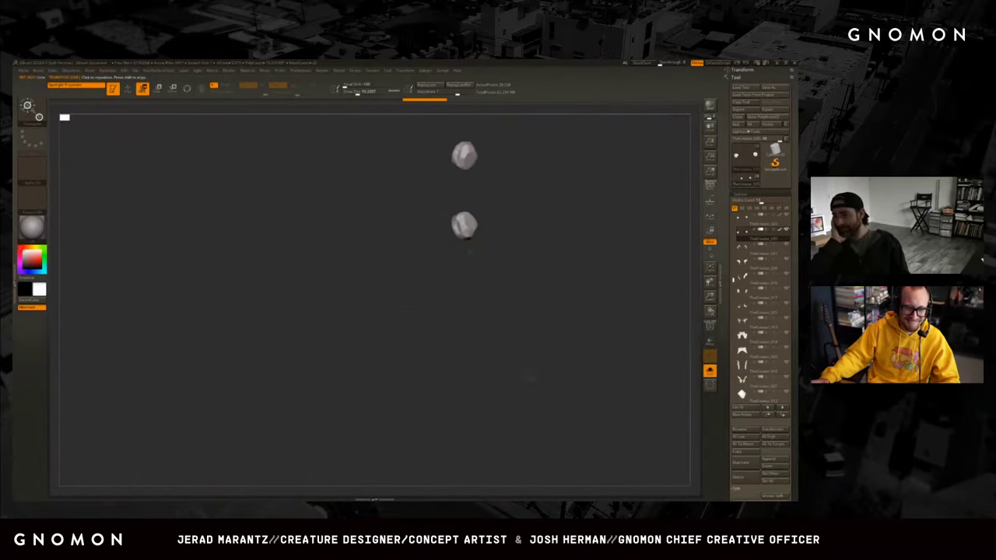
pyautogui.moveTo(488, 225)
pyautogui.mouseDown()
pyautogui.moveTo(539, 223)
pyautogui.moveTo(693, 340)
pyautogui.moveTo(455, 259)
pyautogui.moveTo(412, 268)
pyautogui.moveTo(404, 233)
pyautogui.mouseUp()
pyautogui.press('q')
pyautogui.click(404, 235)
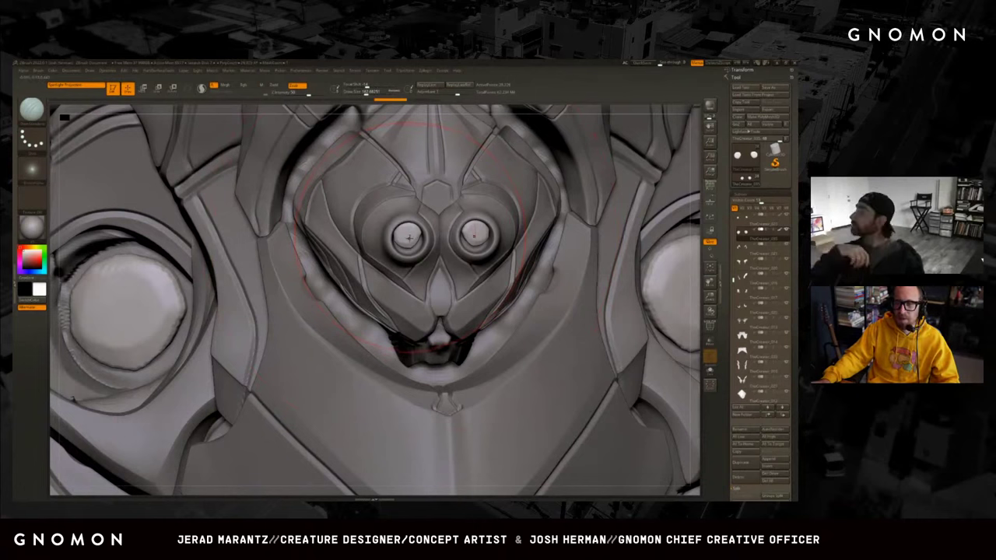
# Fine-tune the size and placement of the small eyeballs within the central mask's round sockets.
pyautogui.press('s')
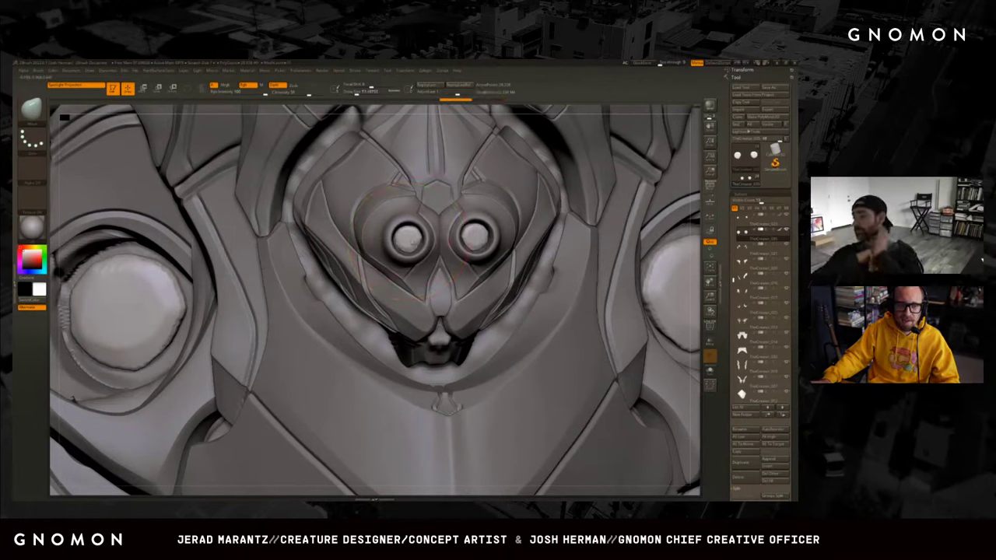
pyautogui.press('w')
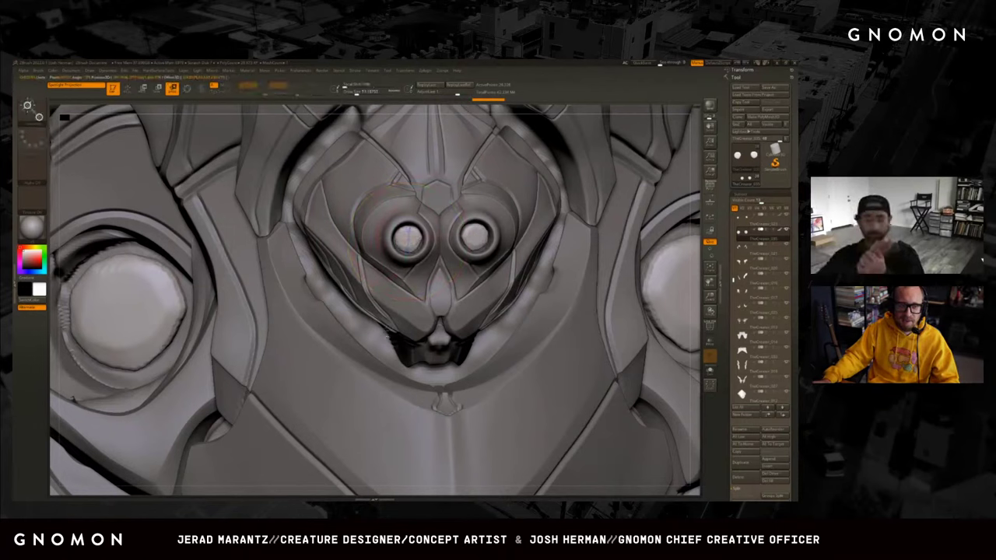
pyautogui.moveTo(407, 237); pyautogui.dragTo(405, 322)
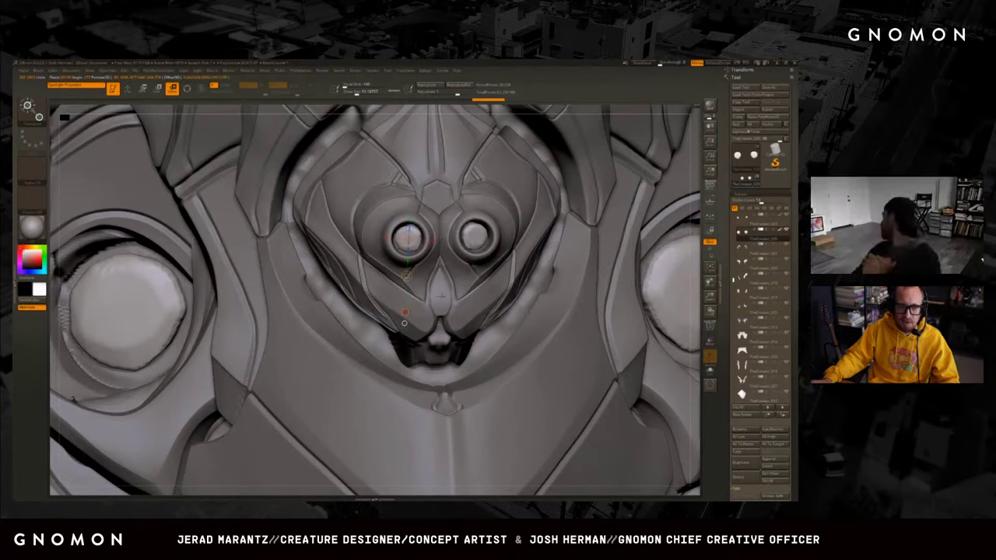
pyautogui.moveTo(405, 238); pyautogui.dragTo(425, 263)
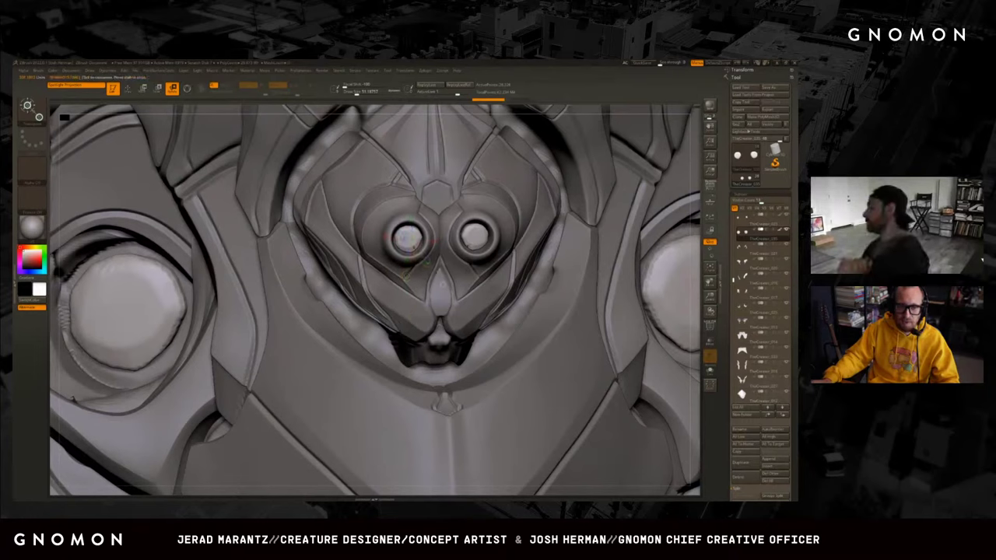
pyautogui.click(383, 216)
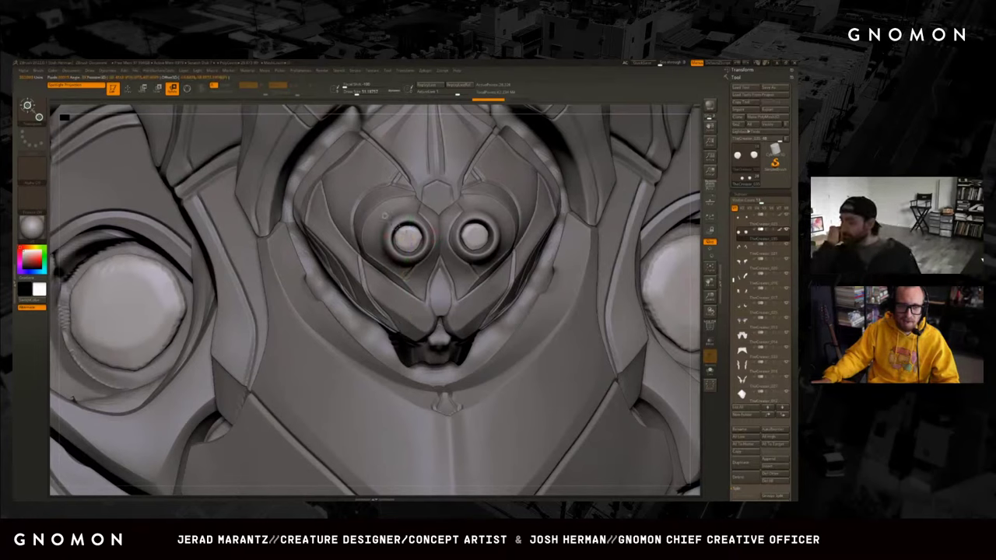
pyautogui.press('w')
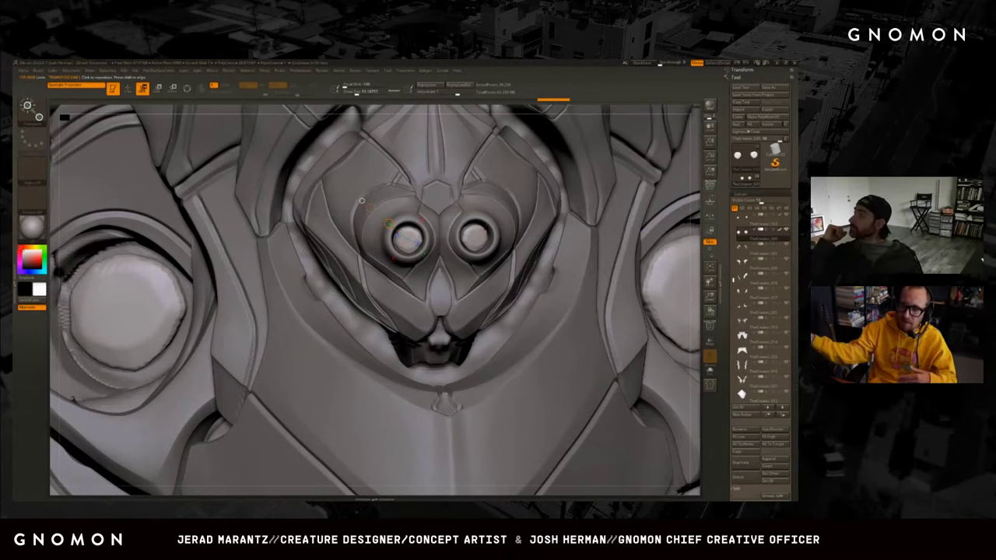
pyautogui.press('q')
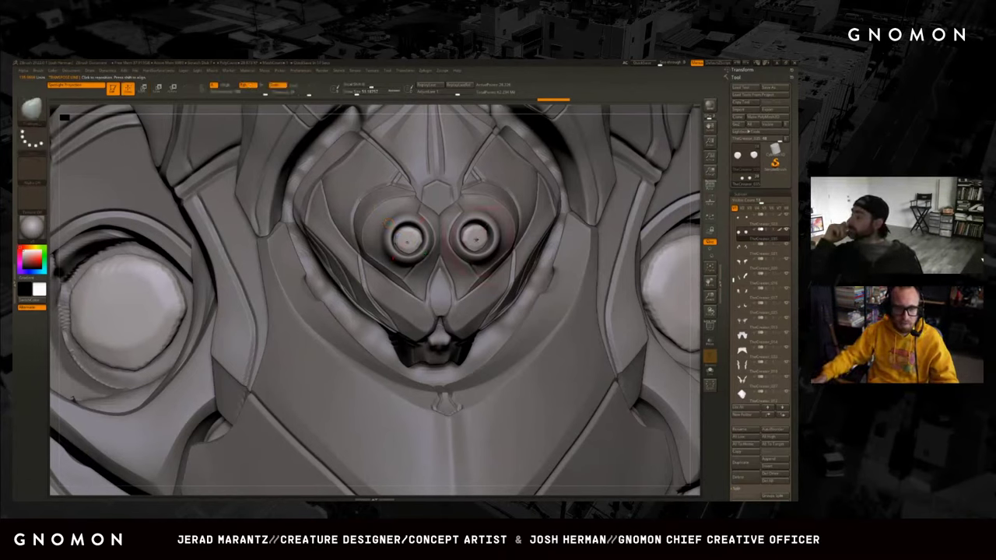
pyautogui.press('s')
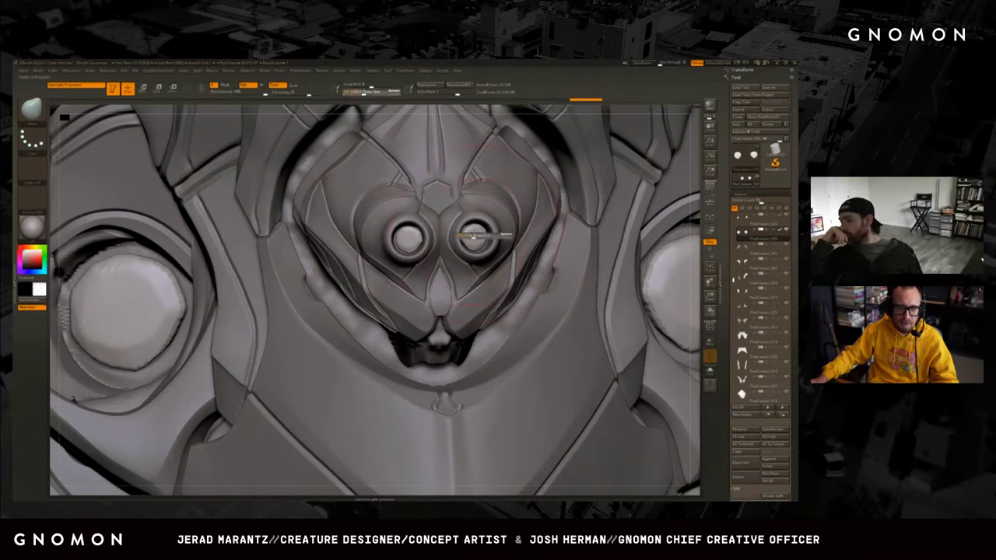
# Refine the notched upper edge of the long curved cheek plates, checking them isolated and with the full armor shown.
pyautogui.moveTo(509, 237)
pyautogui.mouseDown(button='right')
pyautogui.moveTo(549, 254)
pyautogui.moveTo(558, 273)
pyautogui.moveTo(329, 256)
pyautogui.moveTo(599, 362)
pyautogui.mouseUp(button='right')
pyautogui.press('f')
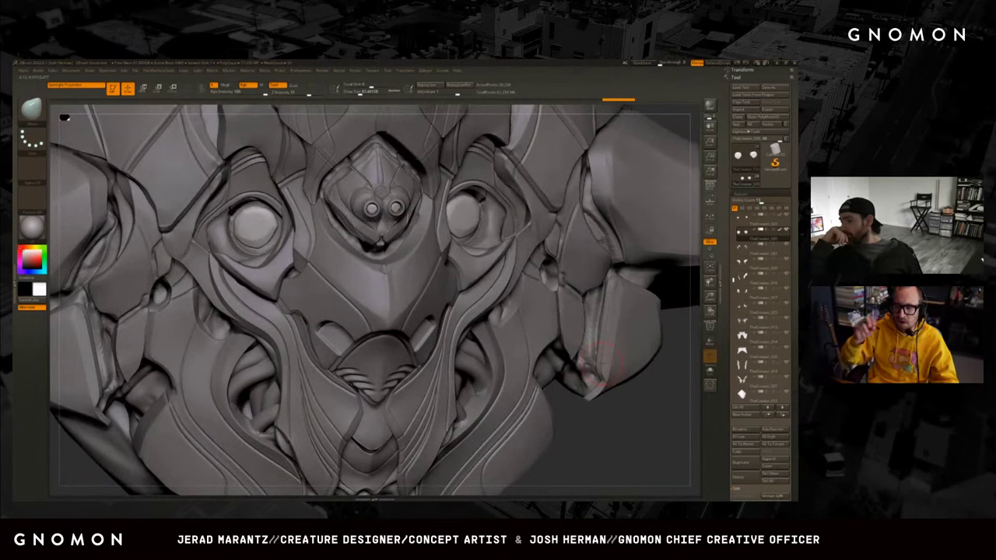
pyautogui.moveTo(535, 357)
pyautogui.mouseDown(button='right')
pyautogui.moveTo(614, 432)
pyautogui.moveTo(616, 403)
pyautogui.moveTo(627, 427)
pyautogui.mouseUp(button='right')
pyautogui.keyDown('alt'); pyautogui.click(615, 403); pyautogui.keyUp('alt')
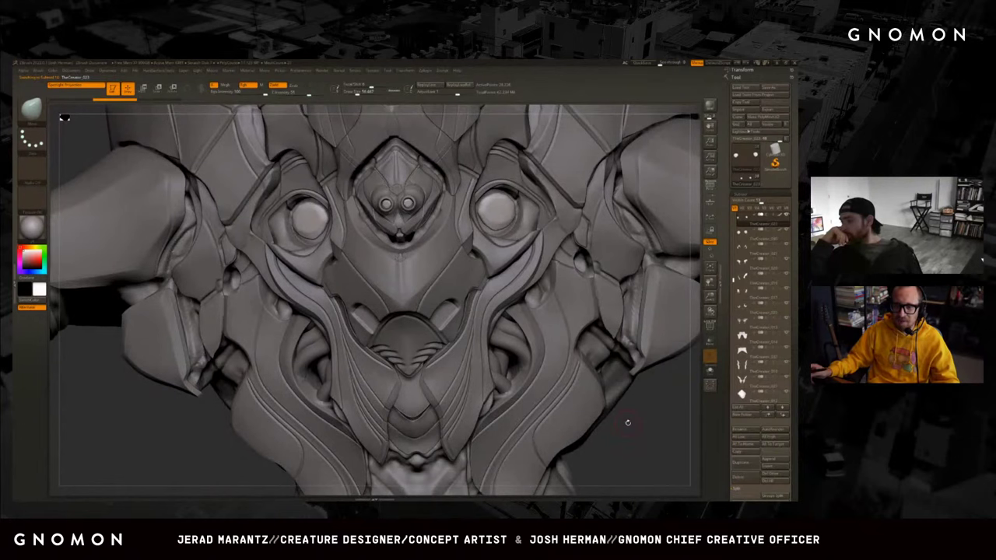
pyautogui.moveTo(621, 432)
pyautogui.mouseDown(button='right')
pyautogui.moveTo(589, 358)
pyautogui.moveTo(545, 312)
pyautogui.mouseUp(button='right')
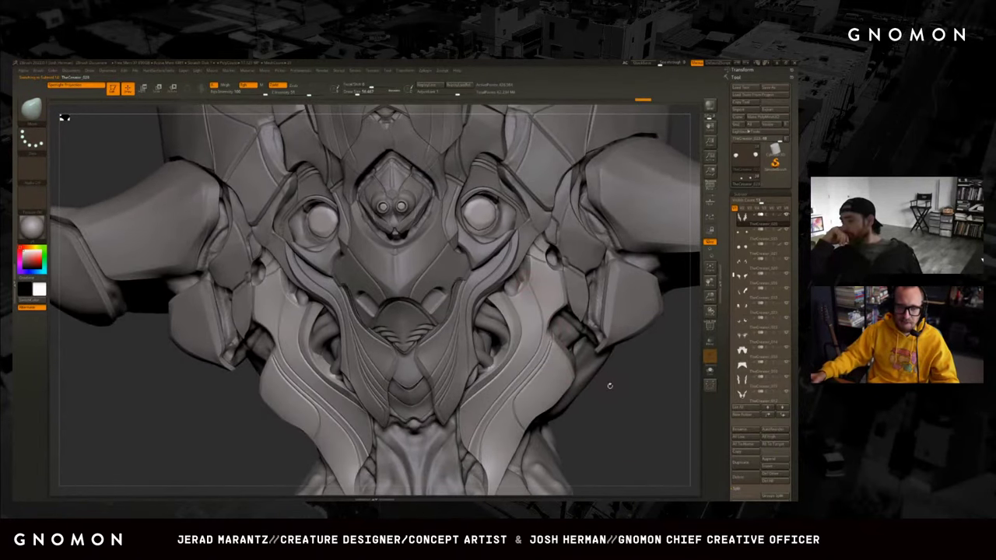
pyautogui.hotkey('shift', 'alt', 's')
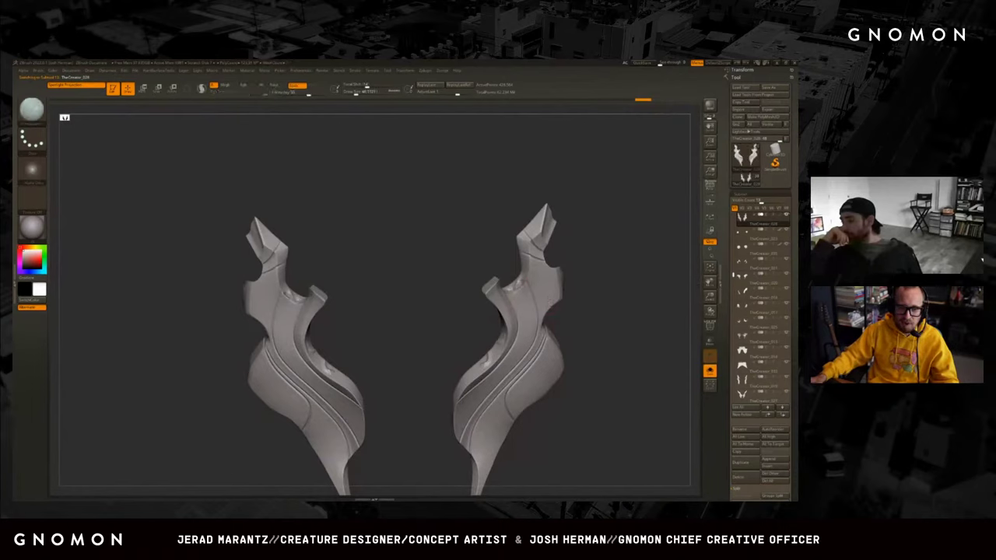
pyautogui.moveTo(522, 278)
pyautogui.mouseDown(button='right')
pyautogui.moveTo(533, 284)
pyautogui.moveTo(513, 272)
pyautogui.moveTo(510, 288)
pyautogui.moveTo(515, 278)
pyautogui.mouseUp(button='right')
pyautogui.hotkey('ctrl', 'shift', 's')
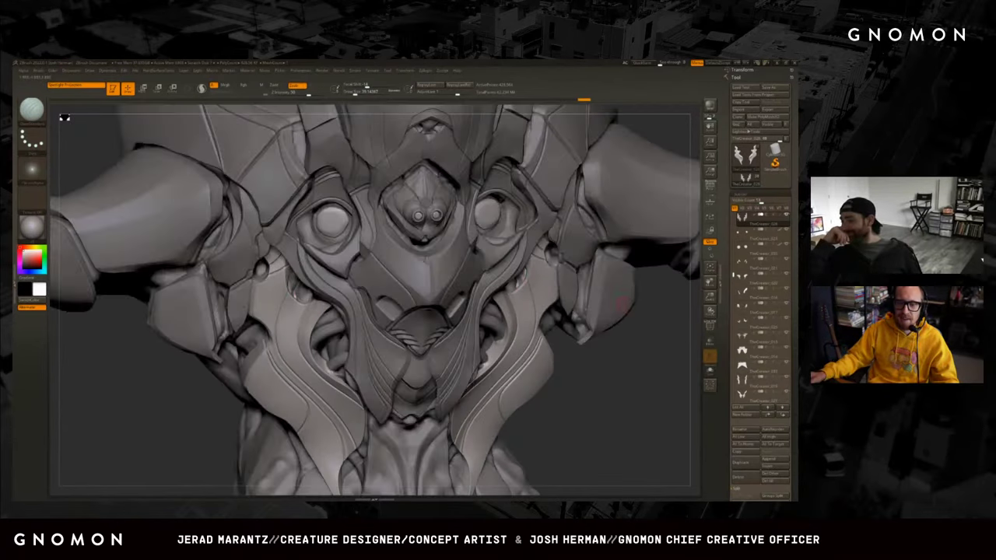
pyautogui.hotkey('ctrl', 'shift')
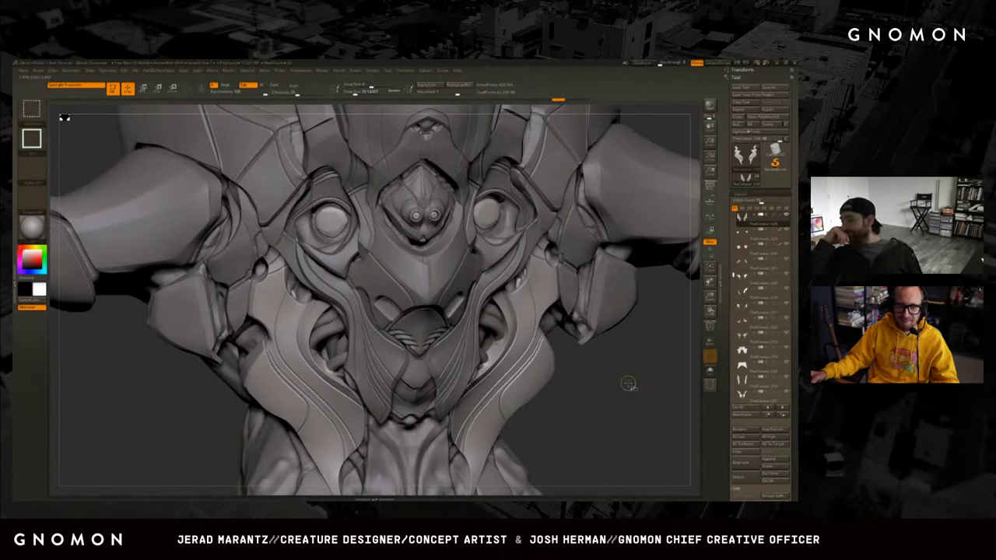
pyautogui.moveTo(626, 385)
pyautogui.mouseDown(button='right')
pyautogui.moveTo(638, 379)
pyautogui.moveTo(627, 398)
pyautogui.mouseUp(button='right')
pyautogui.keyDown('ctrl'); pyautogui.keyDown('shift'); pyautogui.click(627, 389); pyautogui.keyUp('shift'); pyautogui.keyUp('ctrl')
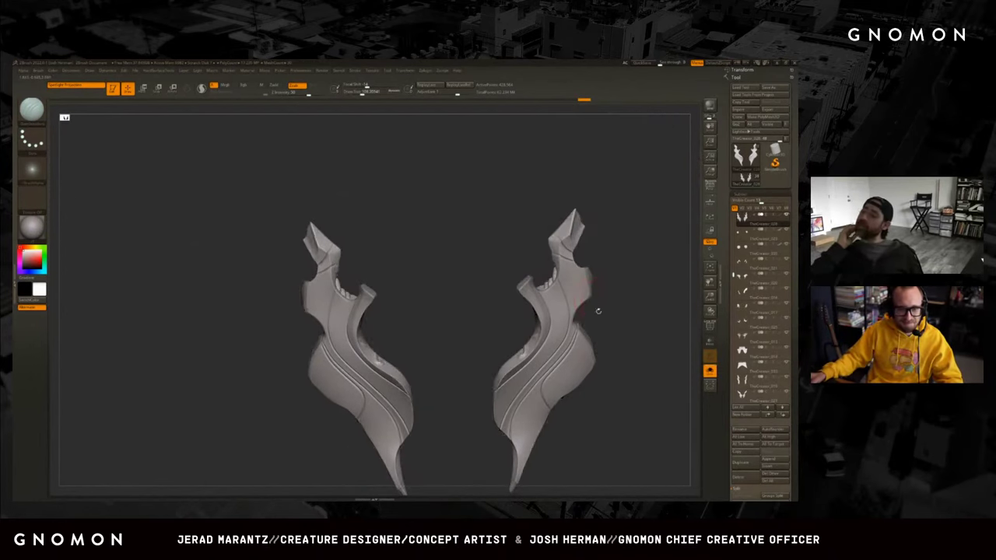
pyautogui.keyDown('ctrl'); pyautogui.keyDown('shift'); pyautogui.click(633, 360); pyautogui.keyUp('shift'); pyautogui.keyUp('ctrl')
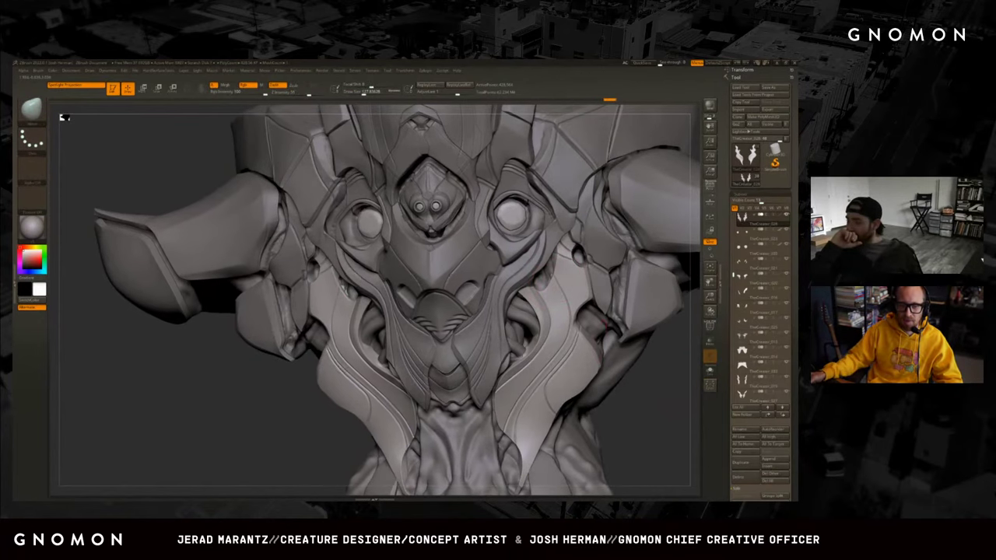
# Isolate the base mesh and sculpt the flesh between the eye socket and the small round cheek hole, checking it under the armor.
pyautogui.keyDown('alt'); pyautogui.click(545, 282); pyautogui.keyUp('alt')
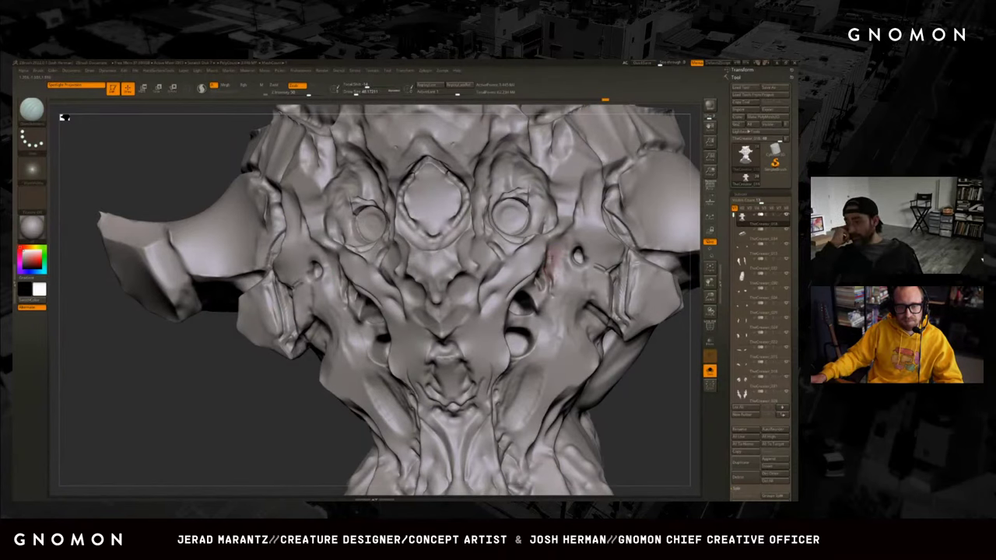
pyautogui.hotkey('ctrl', 'z')
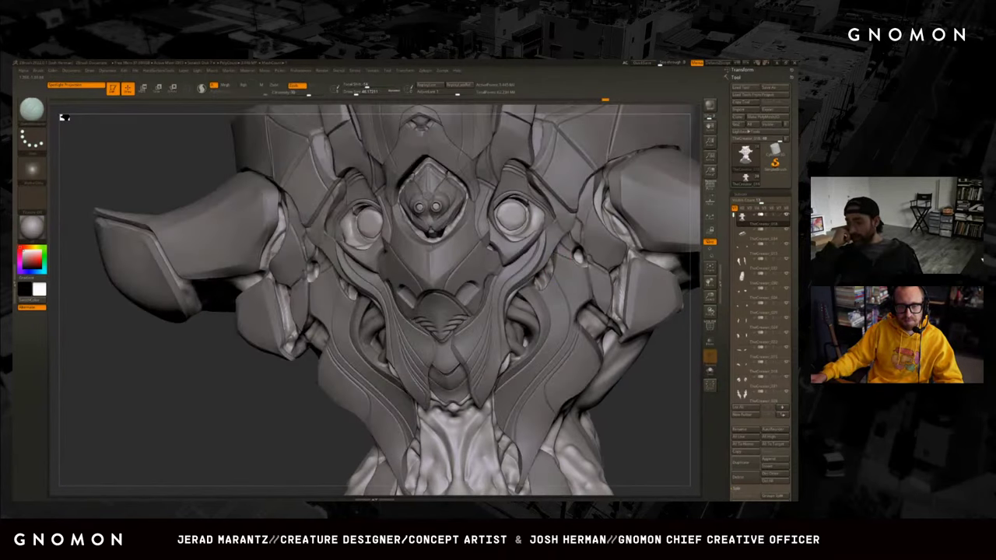
pyautogui.hotkey('ctrl', 'shift', 'z')
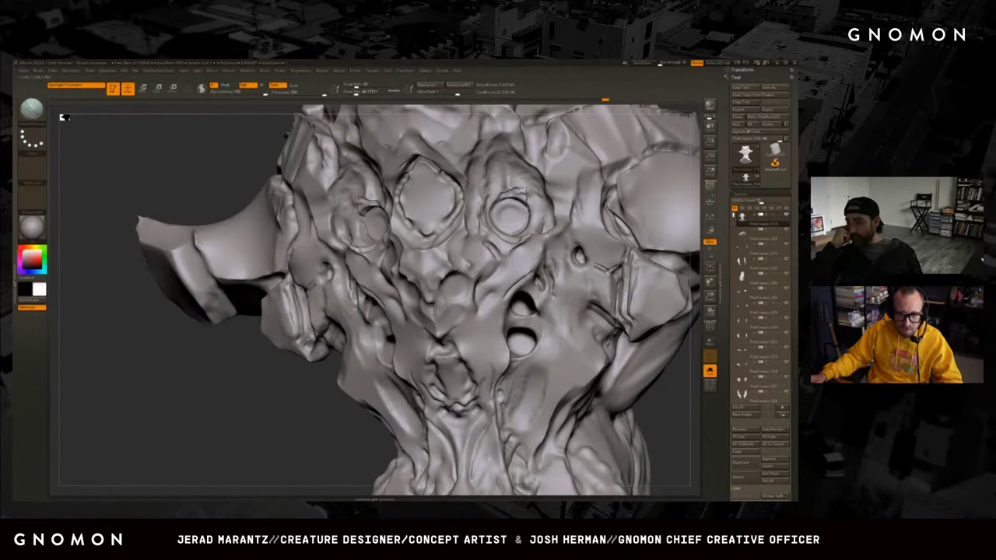
pyautogui.press('s')
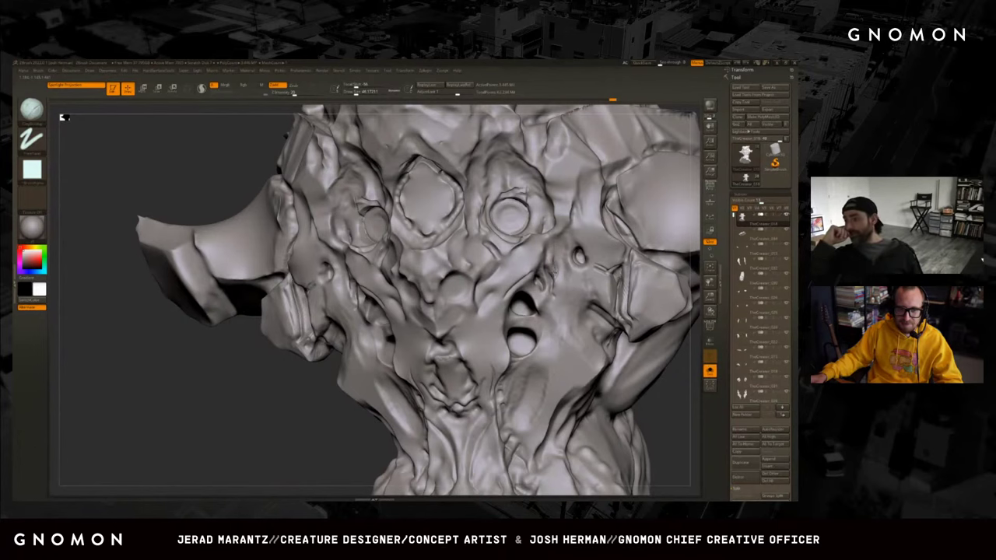
pyautogui.press('b')
pyautogui.press('s')
pyautogui.press('t')
pyautogui.press('d')
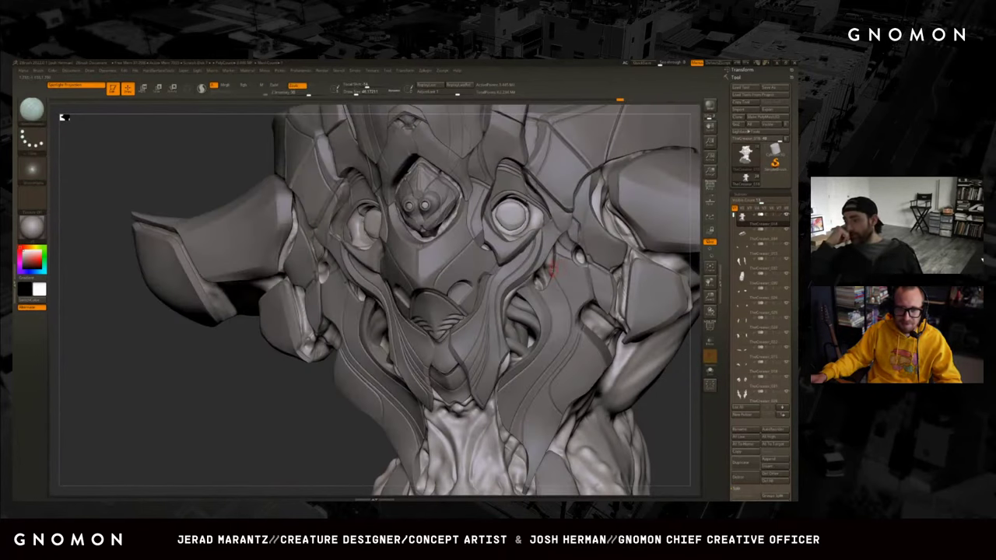
pyautogui.hotkey('shift', 'd')
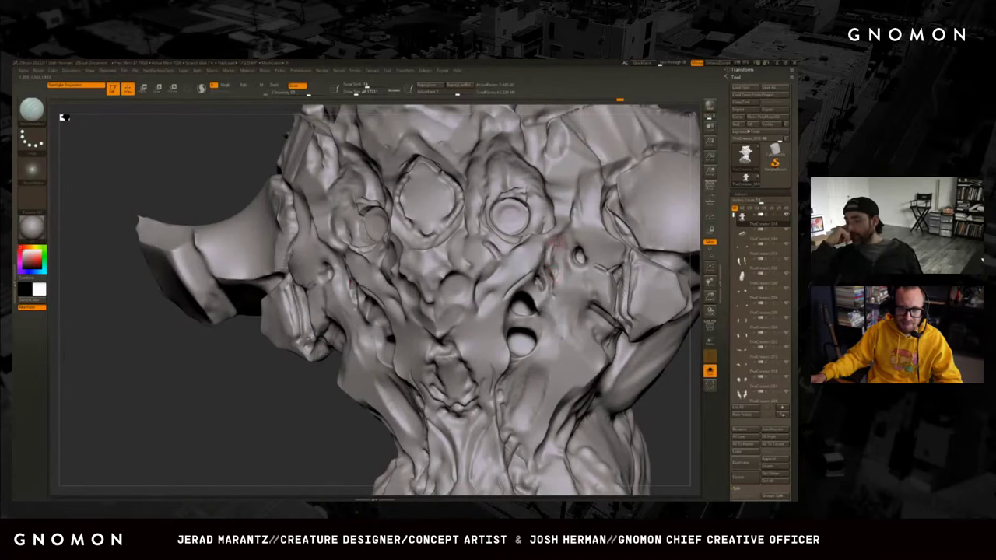
# Build up fine fleshy folds on the base mesh beside the cheek hole and compare them with the full armor shown.
pyautogui.press('b')
pyautogui.press('s')
pyautogui.press('p')
pyautogui.press('b')
pyautogui.press('c')
pyautogui.press('b')
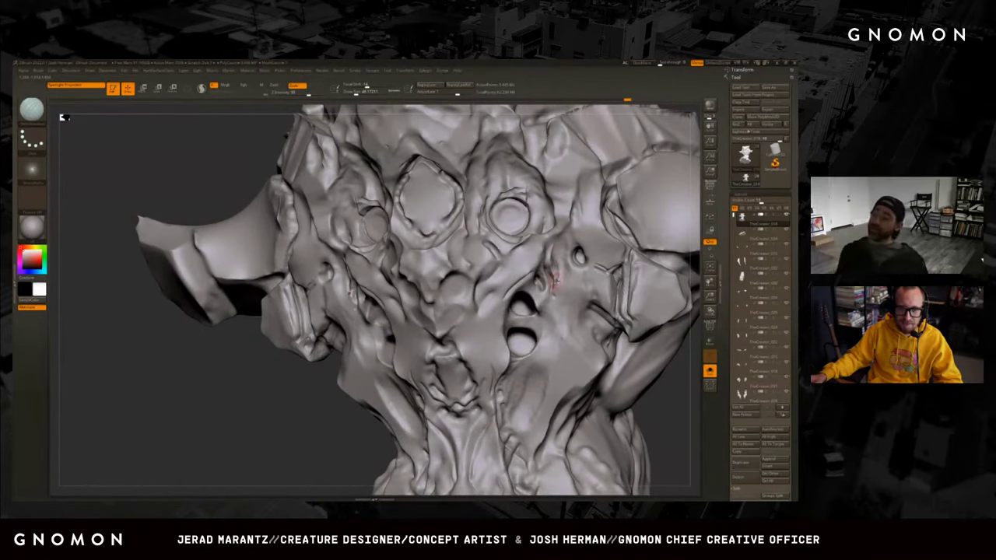
pyautogui.press('d')
pyautogui.keyDown('shift'); pyautogui.moveTo(322, 417); pyautogui.dragTo(327, 420); pyautogui.keyUp('shift')
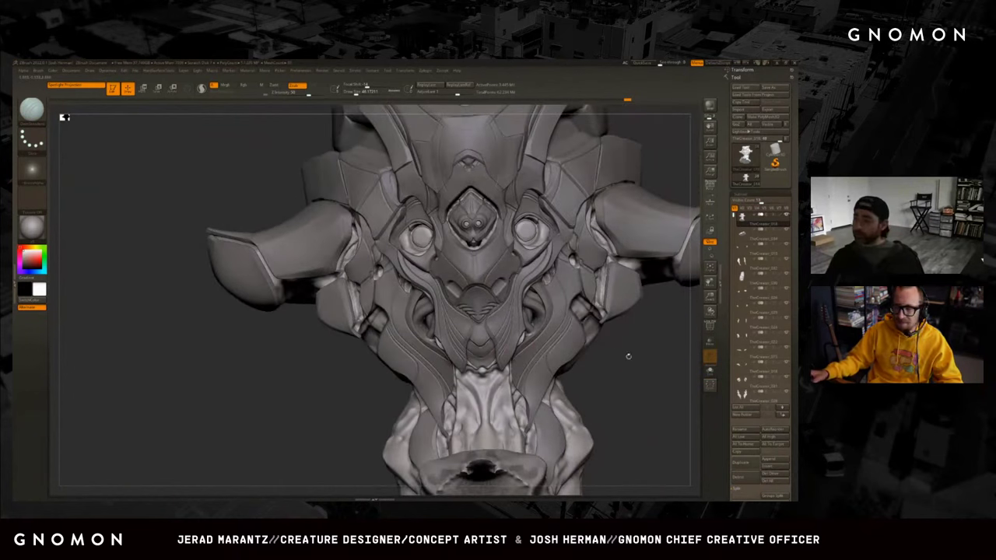
# Sculpt and smooth the base mesh flesh exposed in the cheek opening beside the central jaw plate.
pyautogui.moveTo(624, 364); pyautogui.dragTo(617, 363)
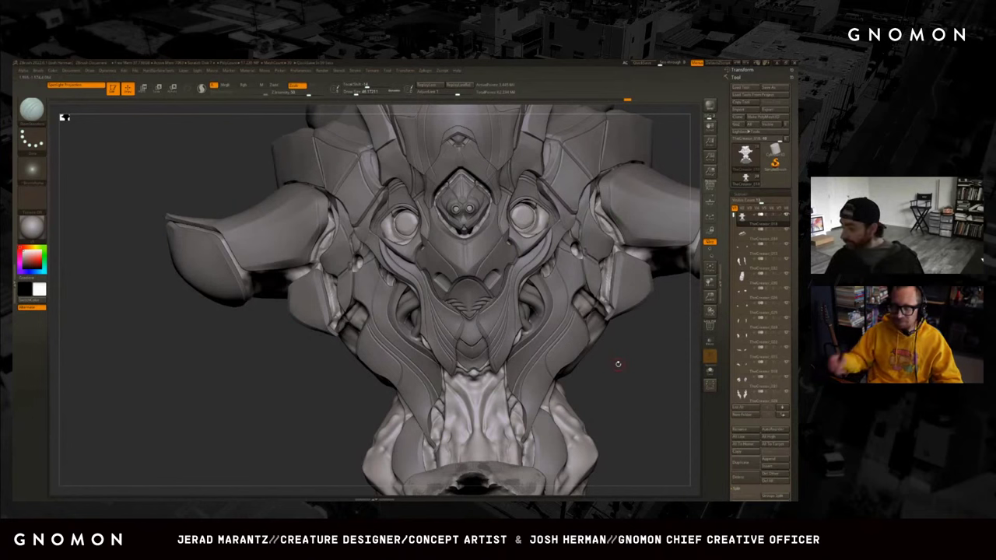
pyautogui.moveTo(288, 428); pyautogui.dragTo(327, 443)
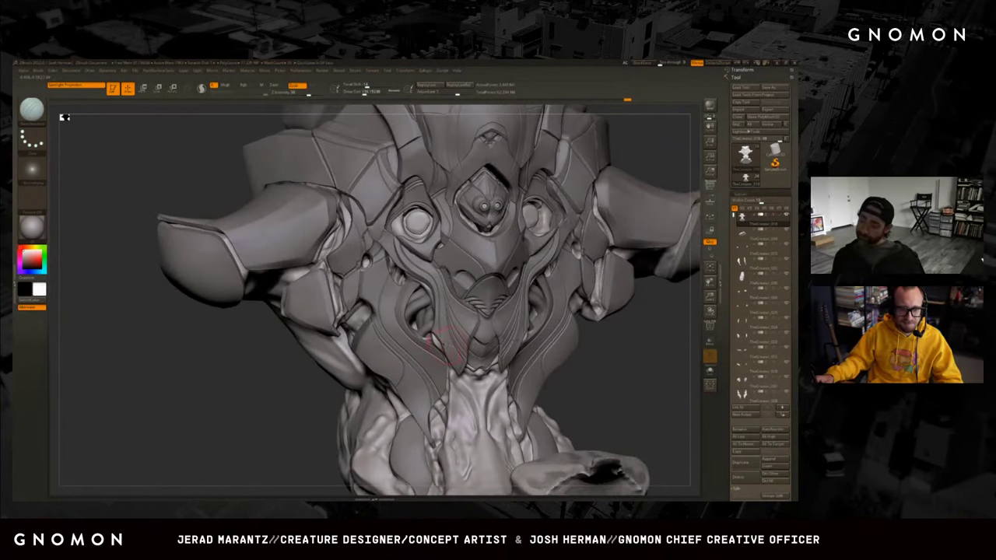
pyautogui.press('b')
pyautogui.press('t')
pyautogui.press('d')
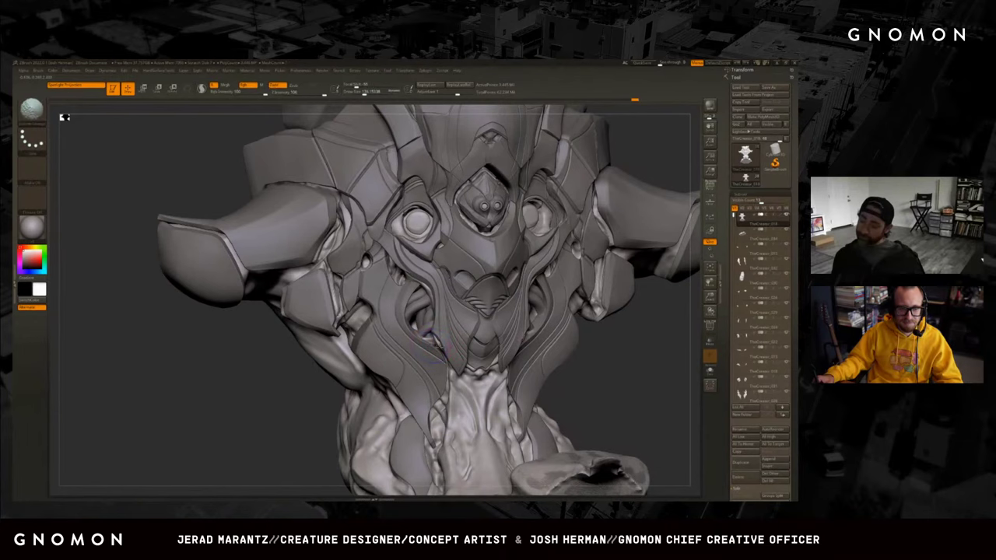
pyautogui.moveTo(544, 373)
pyautogui.mouseDown()
pyautogui.moveTo(666, 382)
pyautogui.moveTo(477, 275)
pyautogui.moveTo(537, 226)
pyautogui.moveTo(576, 233)
pyautogui.mouseUp()
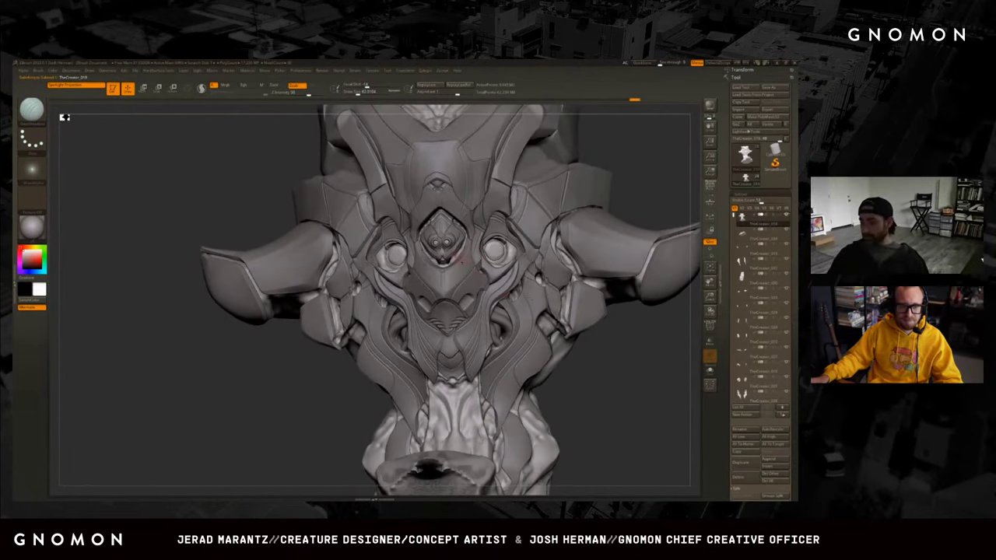
# Sculpt small tooth-like bumps on the base mesh along the lower rim of the diamond-shaped central opening.
pyautogui.moveTo(605, 366); pyautogui.dragTo(572, 303)
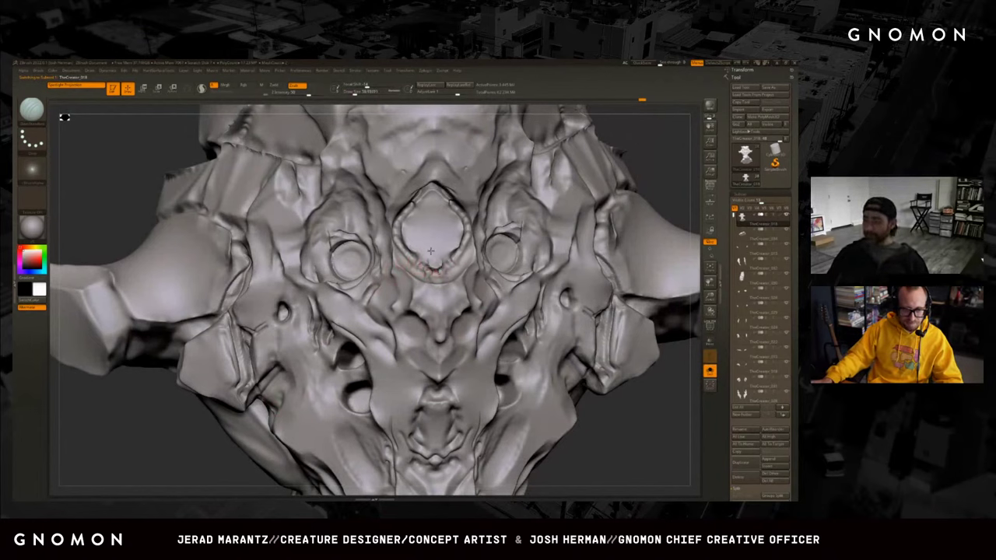
pyautogui.hotkey('ctrl', 'z')
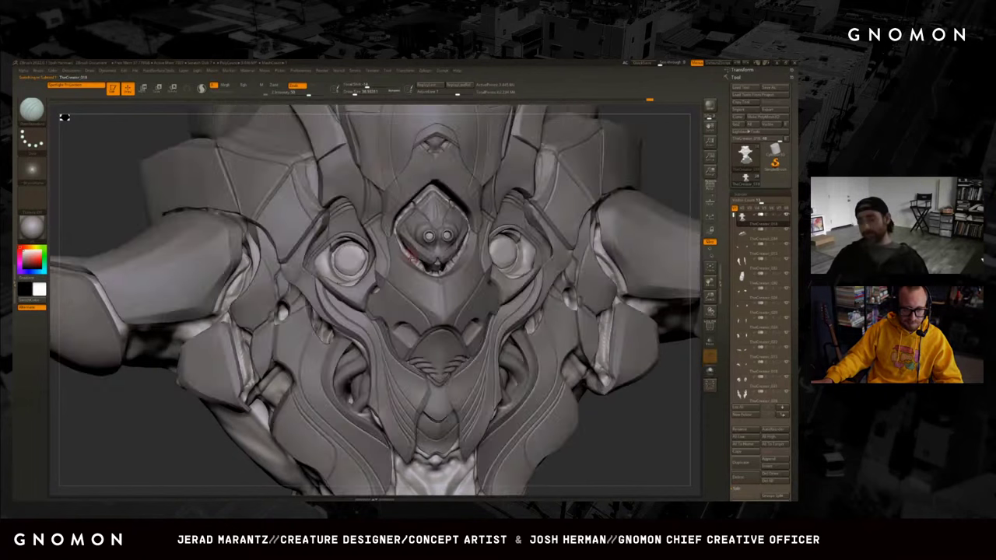
pyautogui.hotkey('ctrl', 'shift', 'z')
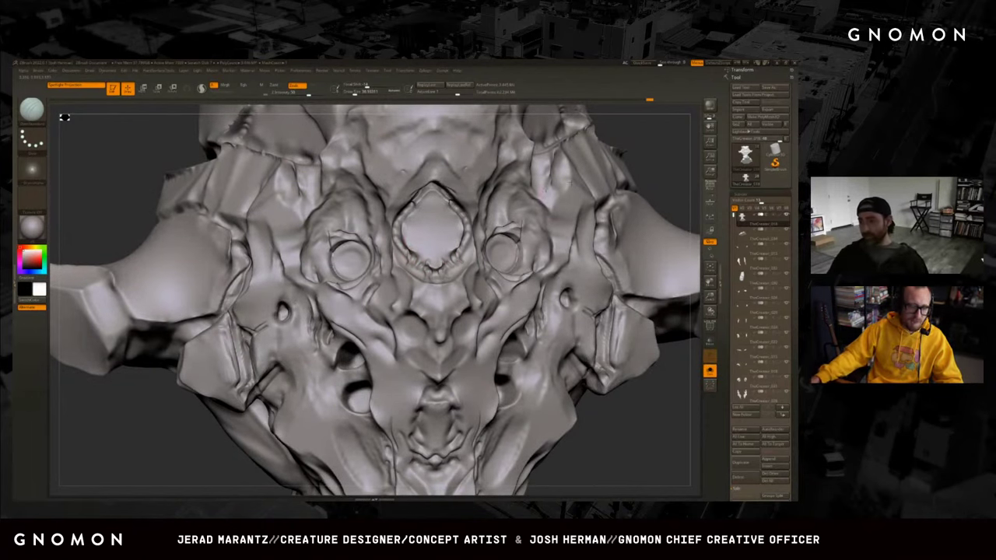
pyautogui.moveTo(409, 252); pyautogui.dragTo(416, 257)
pyautogui.hotkey('ctrl', 'z')
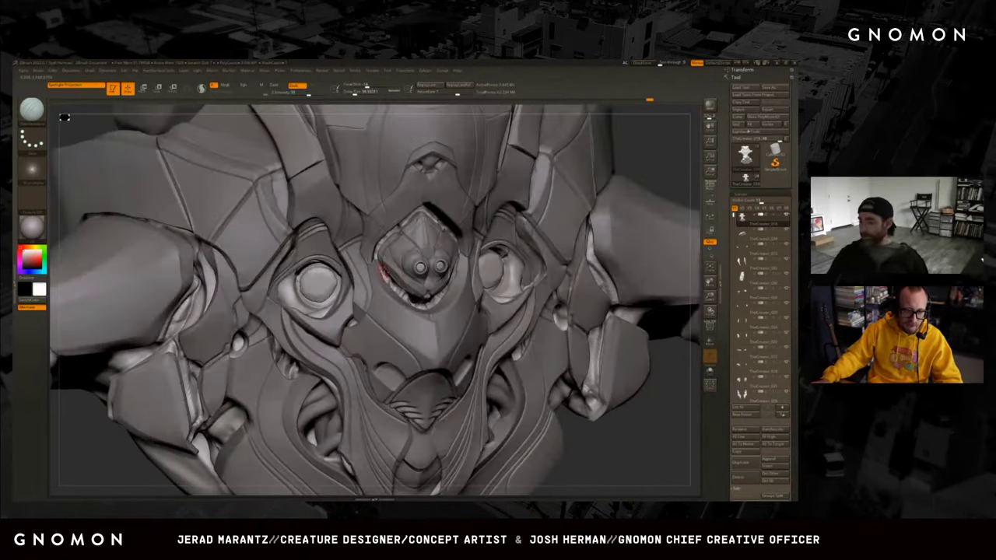
pyautogui.hotkey('ctrl', 'shift', 'z')
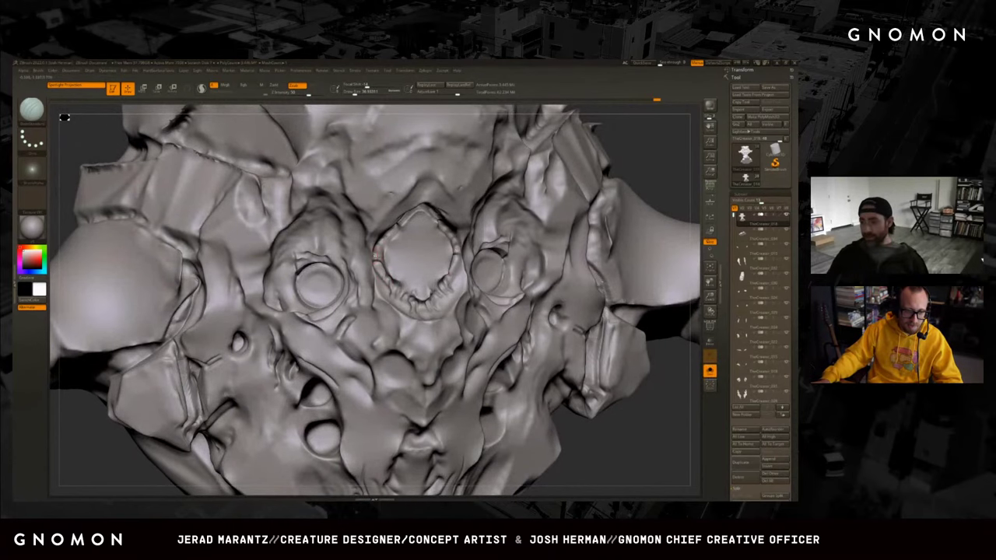
pyautogui.hotkey('ctrl', 'shift', 'z')
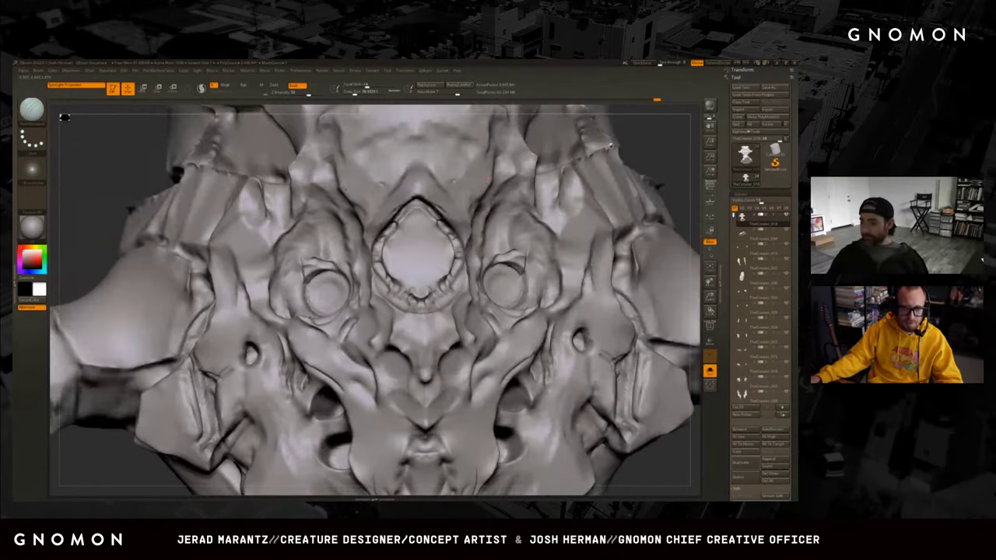
# Continue the small bumps up the sides and upper rim of the central opening, checking them isolated and under the armor.
pyautogui.hotkey('ctrl', 'shift', 'z')
pyautogui.hotkey('ctrl', 'z')
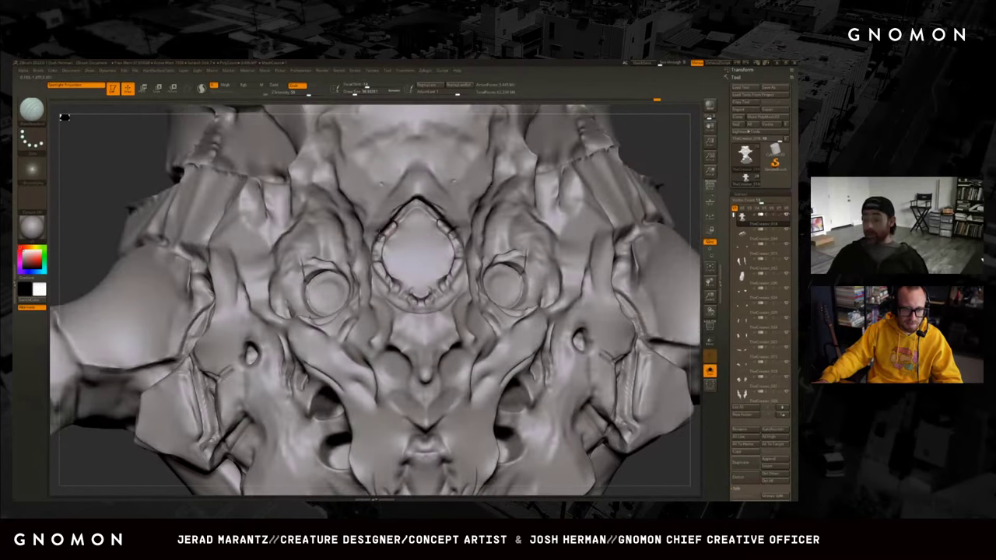
pyautogui.hotkey('ctrl', 'shift', 'z')
pyautogui.hotkey('ctrl', 'z')
pyautogui.hotkey('ctrl', 'z')
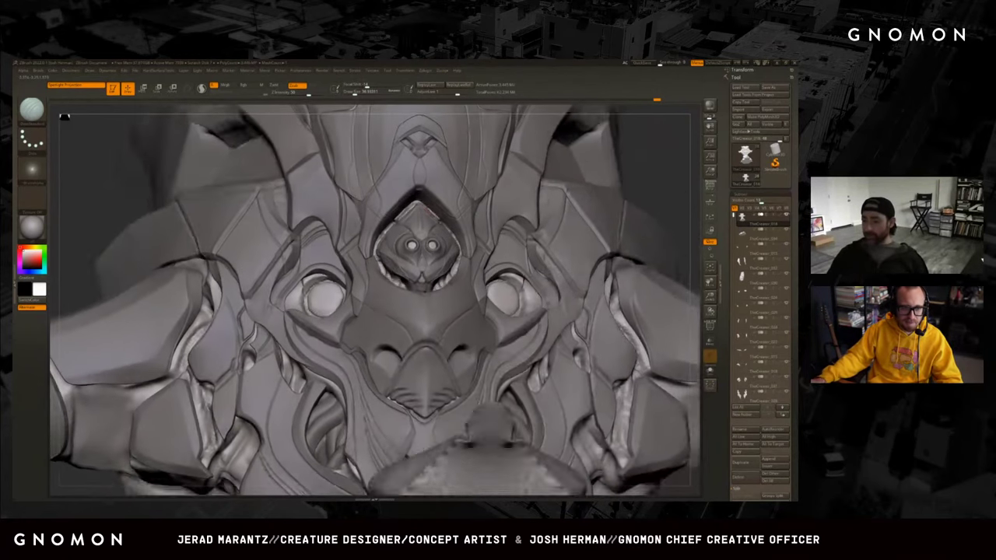
pyautogui.hotkey('ctrl', 'z')
pyautogui.hotkey('ctrl', 'shift', 'z')
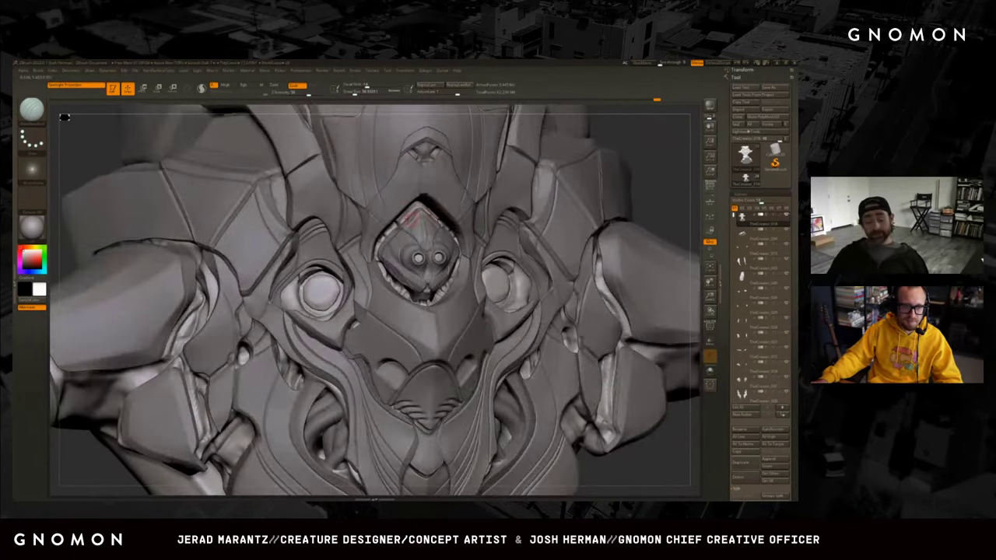
pyautogui.hotkey('ctrl', 'z')
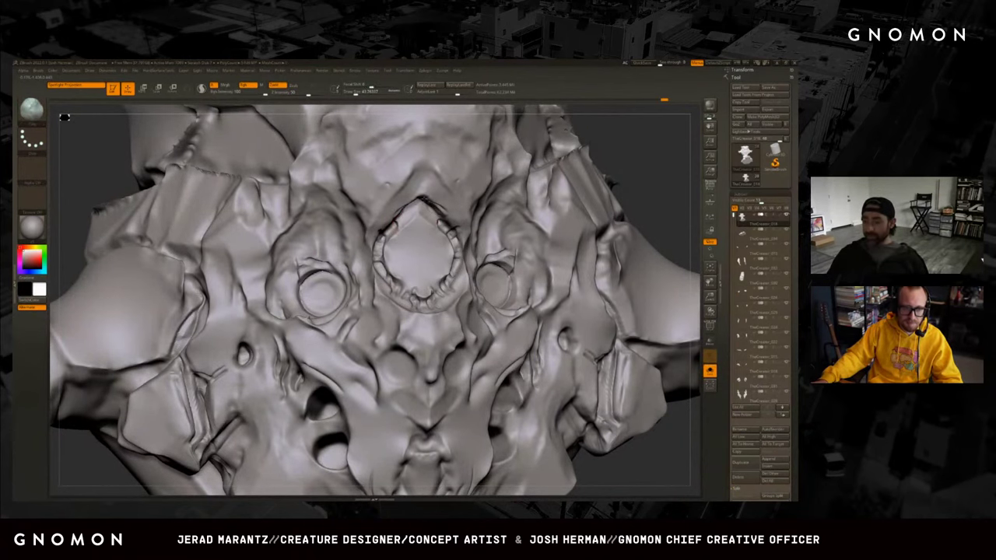
pyautogui.hotkey('ctrl', 'shift', 'z')
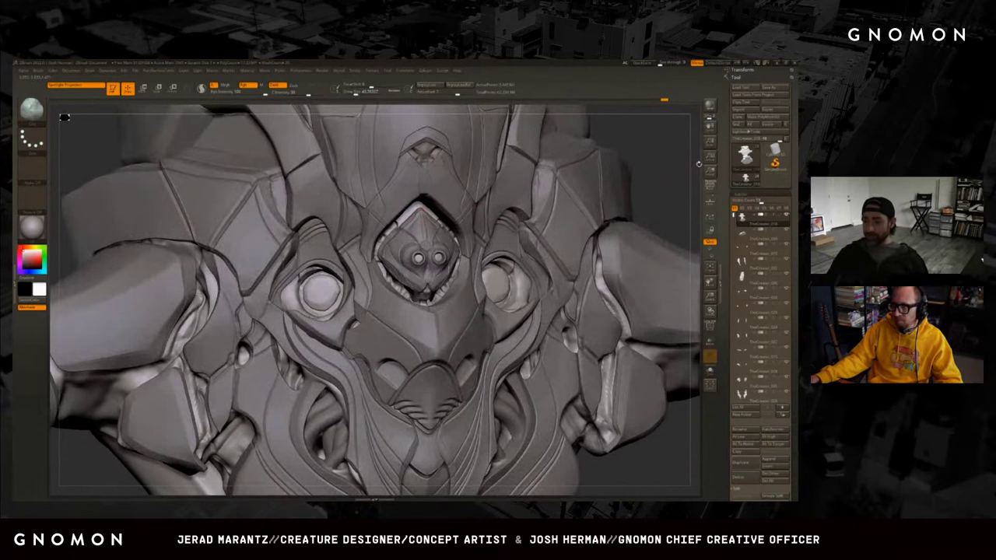
# Select the small side plates below the horn-like guards, isolate them and refine their lower edge.
pyautogui.moveTo(698, 164); pyautogui.dragTo(694, 131)
pyautogui.moveTo(64, 117); pyautogui.dragTo(64, 118)
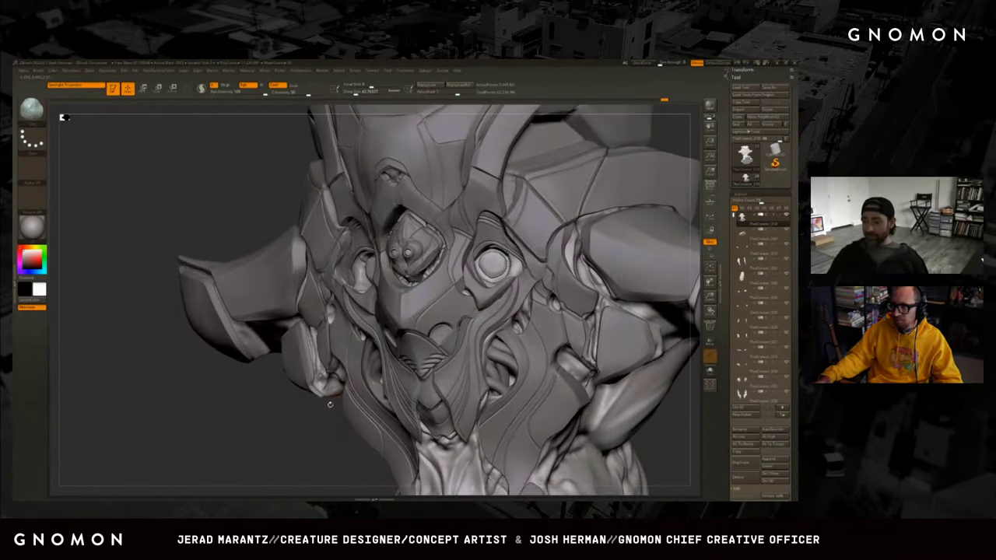
pyautogui.moveTo(281, 450); pyautogui.dragTo(298, 356)
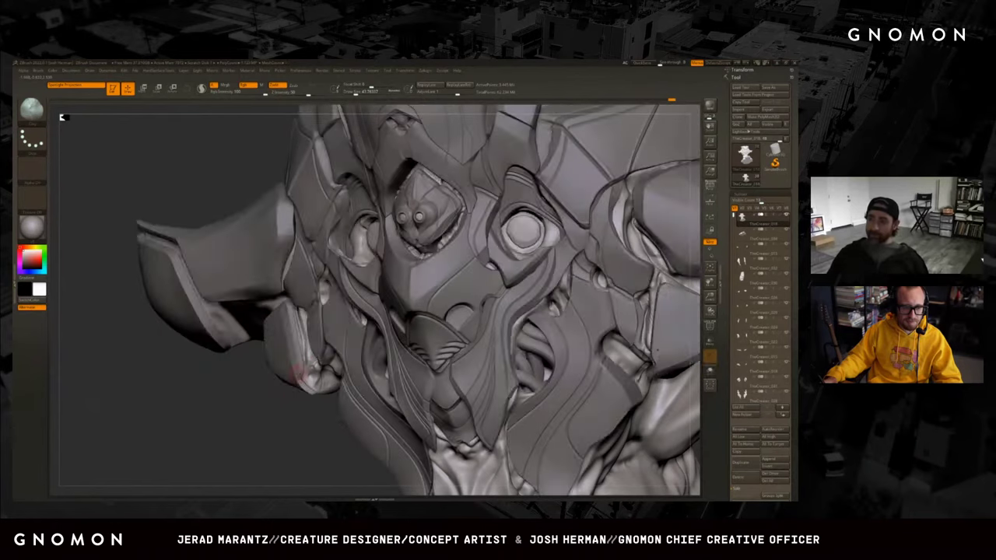
pyautogui.keyDown('alt'); pyautogui.click(296, 423); pyautogui.keyUp('alt')
pyautogui.moveTo(296, 422); pyautogui.dragTo(350, 432)
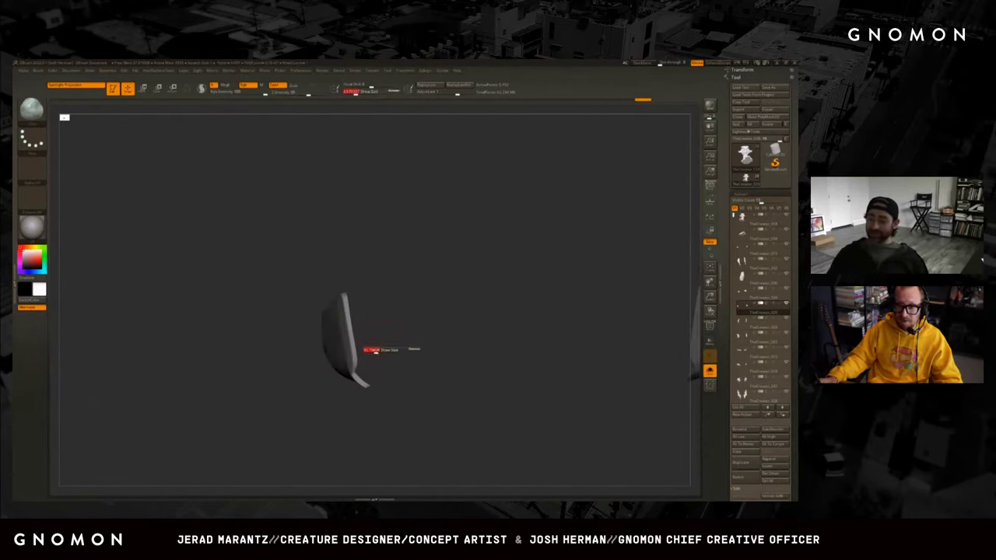
pyautogui.hotkey('shift', 'alt', 's')
pyautogui.press('b')
pyautogui.press('c')
pyautogui.press('b')
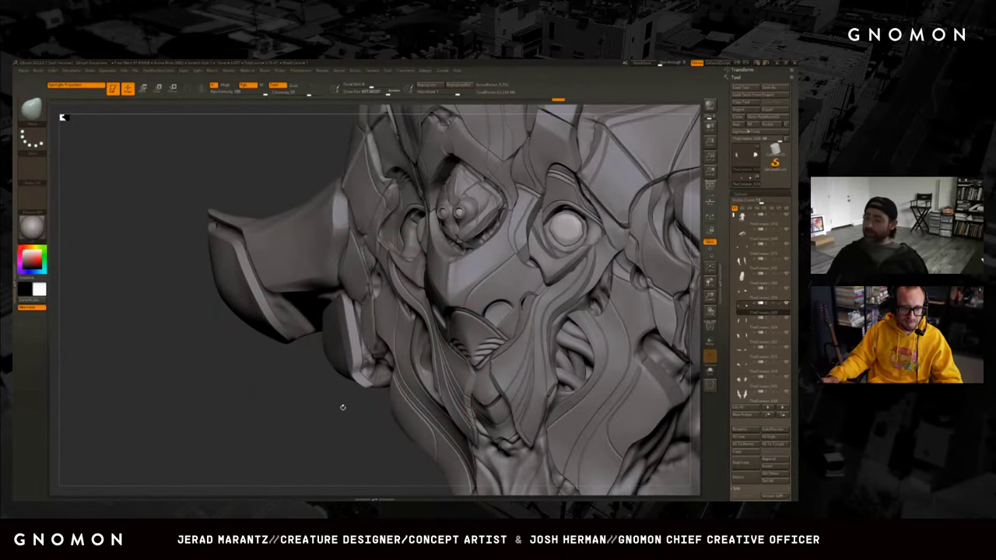
# Adjust the overall shape of the small side plates with a large brush, checking the head's silhouette from several angles.
pyautogui.moveTo(343, 407); pyautogui.dragTo(358, 387)
pyautogui.moveTo(353, 426)
pyautogui.mouseDown()
pyautogui.moveTo(334, 413)
pyautogui.moveTo(257, 444)
pyautogui.moveTo(342, 315)
pyautogui.moveTo(366, 249)
pyautogui.mouseUp()
pyautogui.press('f')
pyautogui.moveTo(615, 313)
pyautogui.mouseDown()
pyautogui.moveTo(582, 269)
pyautogui.moveTo(455, 282)
pyautogui.mouseUp()
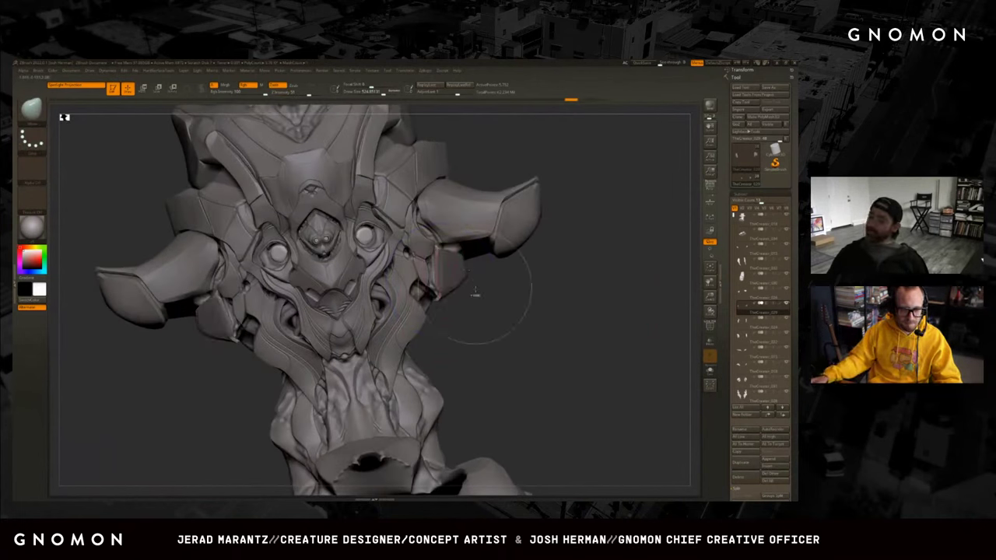
pyautogui.press('b')
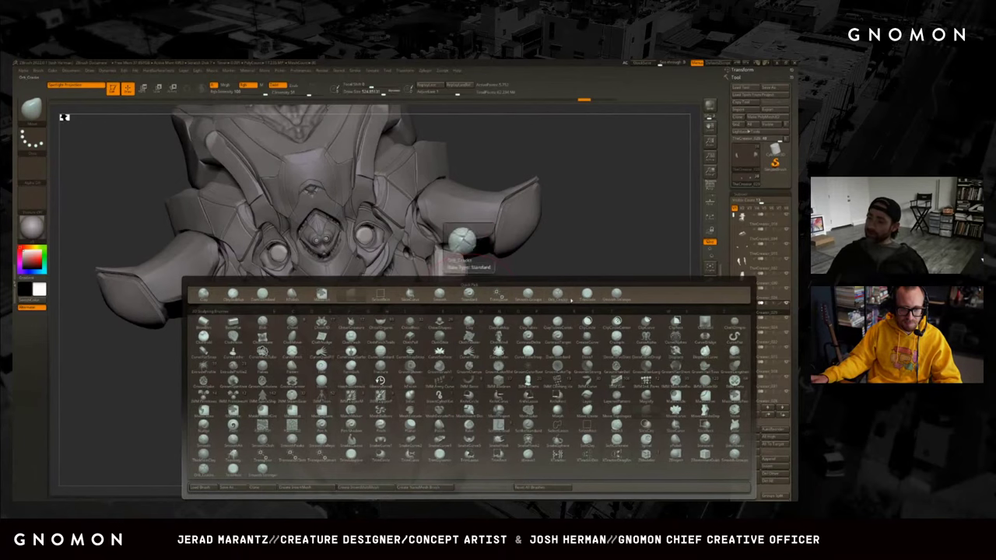
pyautogui.moveTo(448, 280)
pyautogui.mouseDown()
pyautogui.moveTo(504, 320)
pyautogui.moveTo(405, 389)
pyautogui.moveTo(565, 318)
pyautogui.mouseUp()
pyautogui.moveTo(536, 160); pyautogui.dragTo(542, 236)
# Sculpt the base mesh's fleshy folds inside the V-shaped forehead opening so they tuck under the surrounding plates.
pyautogui.hotkey('alt', 's')
pyautogui.hotkey('alt', 's')
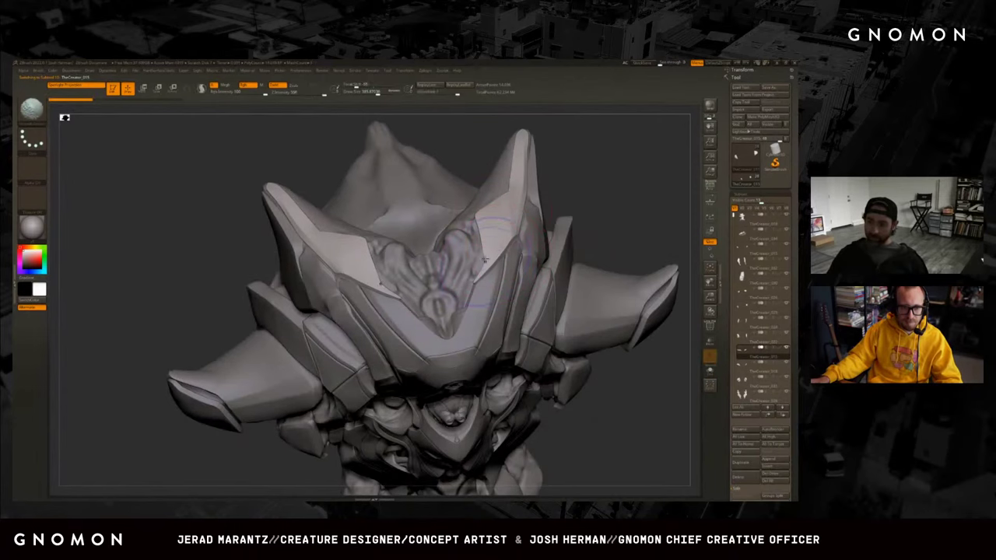
pyautogui.moveTo(484, 259); pyautogui.dragTo(393, 241)
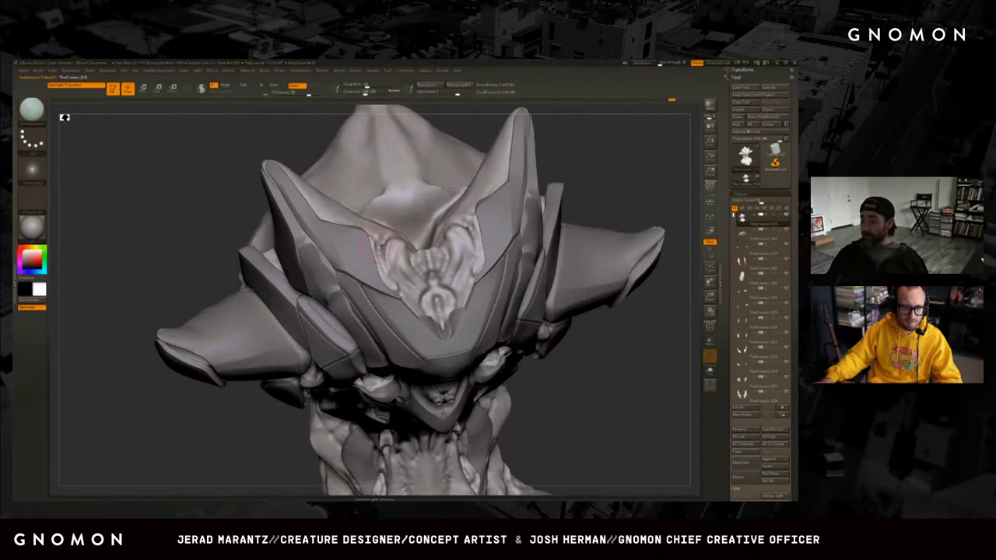
pyautogui.hotkey('ctrl', 'z')
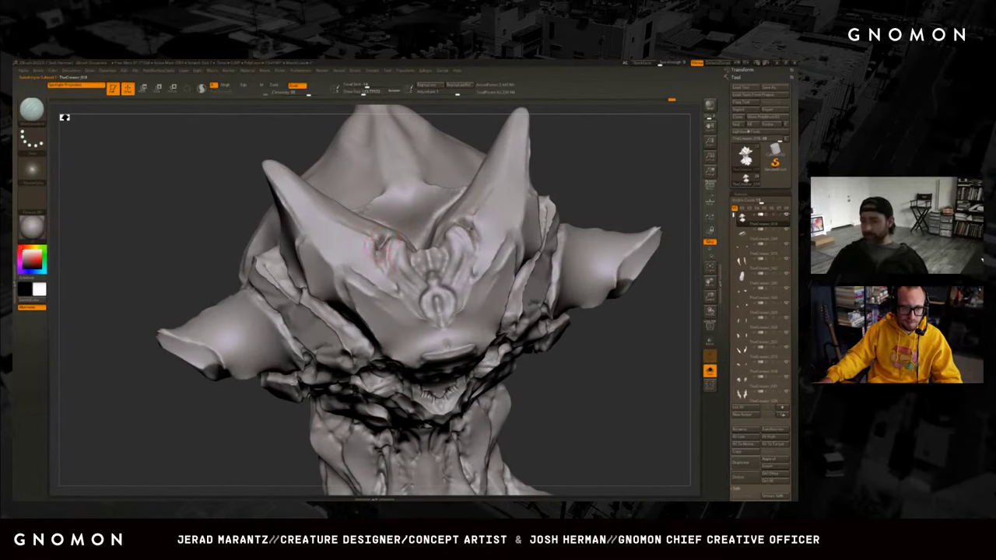
pyautogui.hotkey('ctrl', 'shift', 'z')
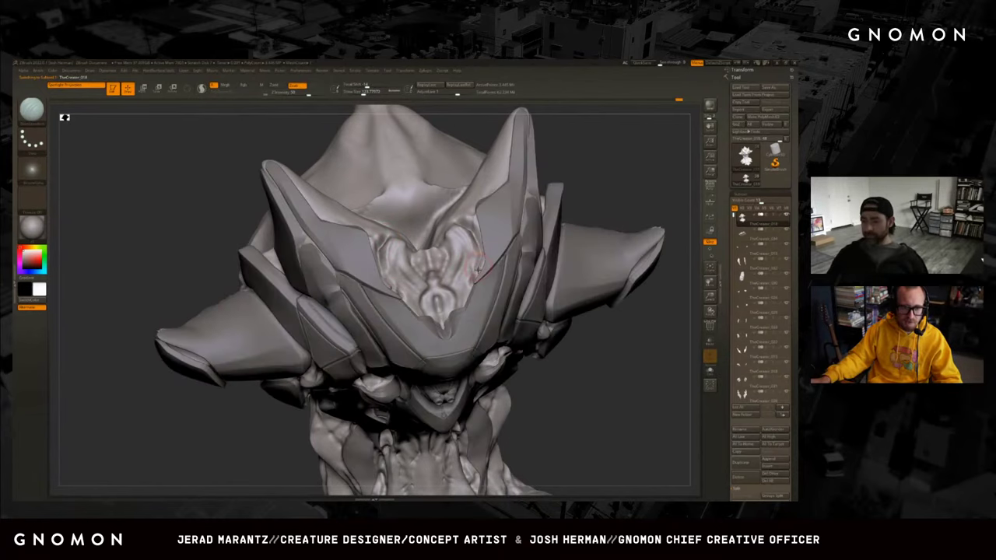
pyautogui.moveTo(475, 282); pyautogui.dragTo(433, 305, button='right')
pyautogui.hotkey('ctrl', 'z')
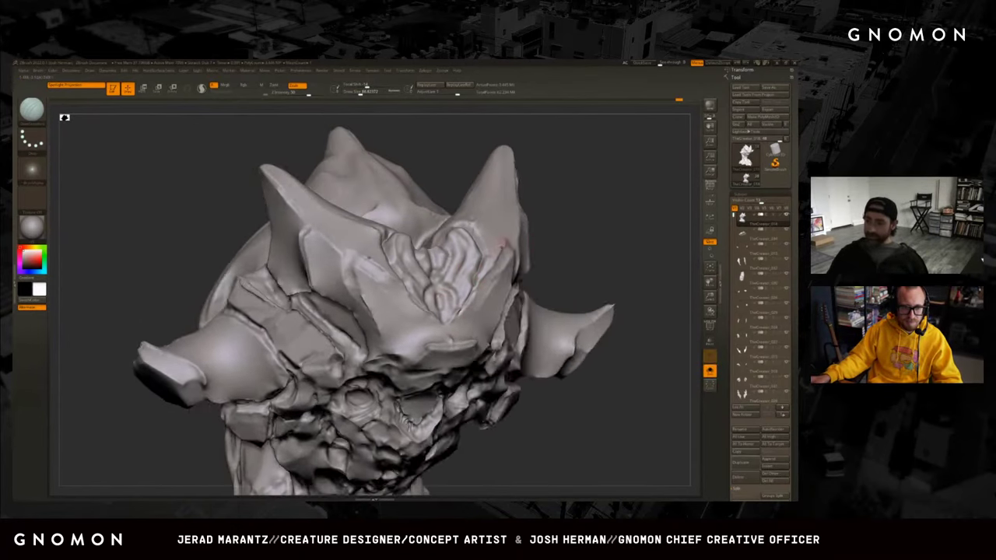
pyautogui.hotkey('ctrl', 'shift', 'z')
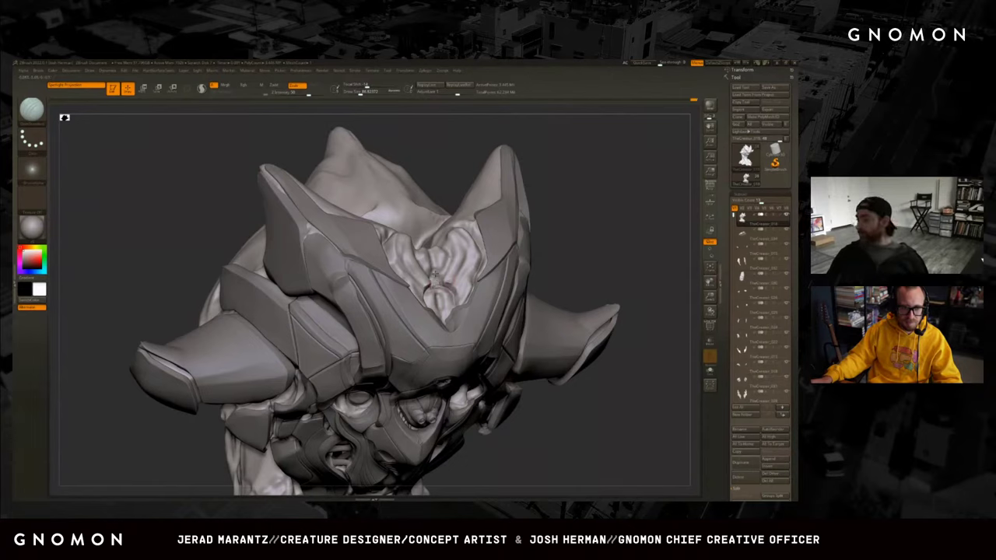
# Touch up the fleshy folds at the centre of the V-shaped forehead opening, checking them from the front.
pyautogui.moveTo(573, 231); pyautogui.dragTo(544, 233, button='right')
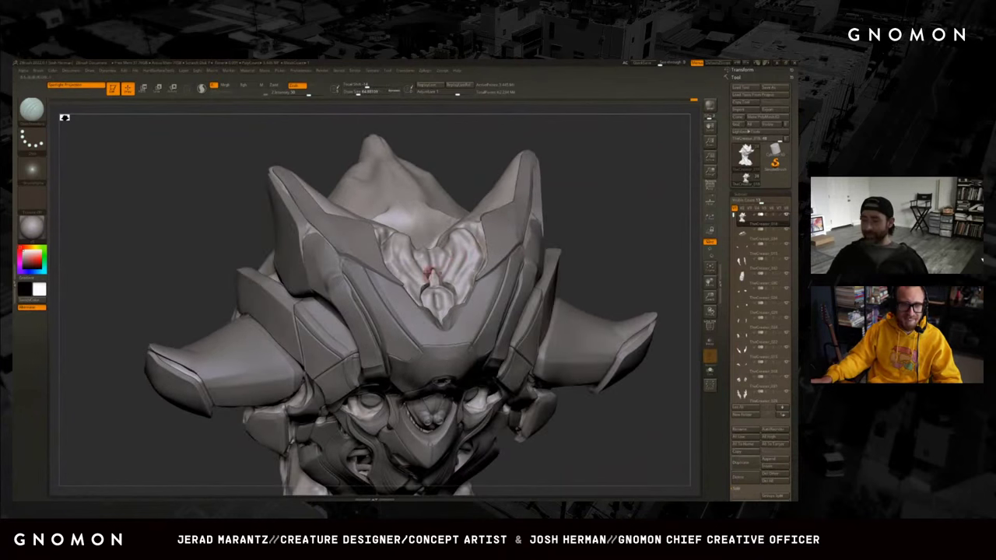
pyautogui.moveTo(653, 409)
pyautogui.mouseDown(button='right')
pyautogui.moveTo(675, 216)
pyautogui.moveTo(663, 284)
pyautogui.moveTo(668, 269)
pyautogui.mouseUp(button='right')
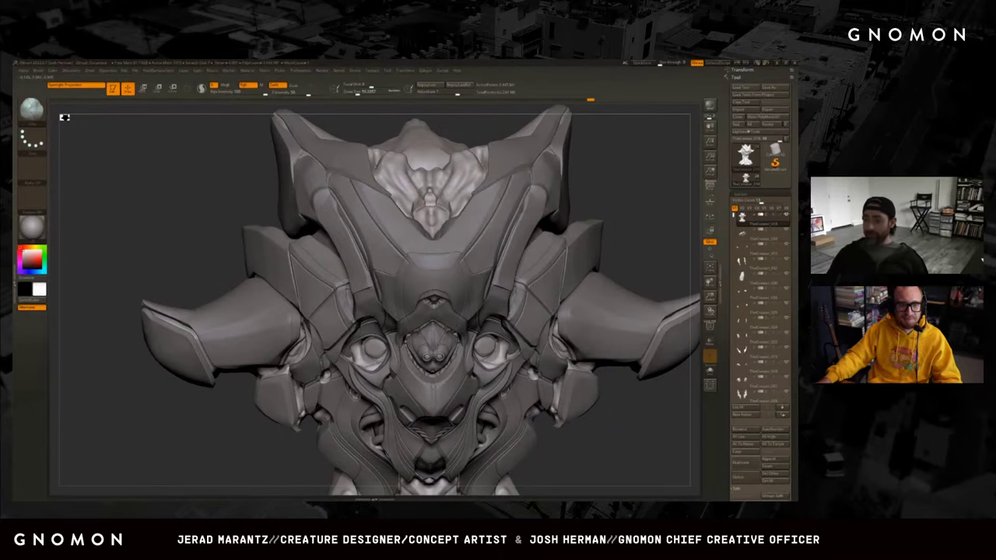
pyautogui.press('1')
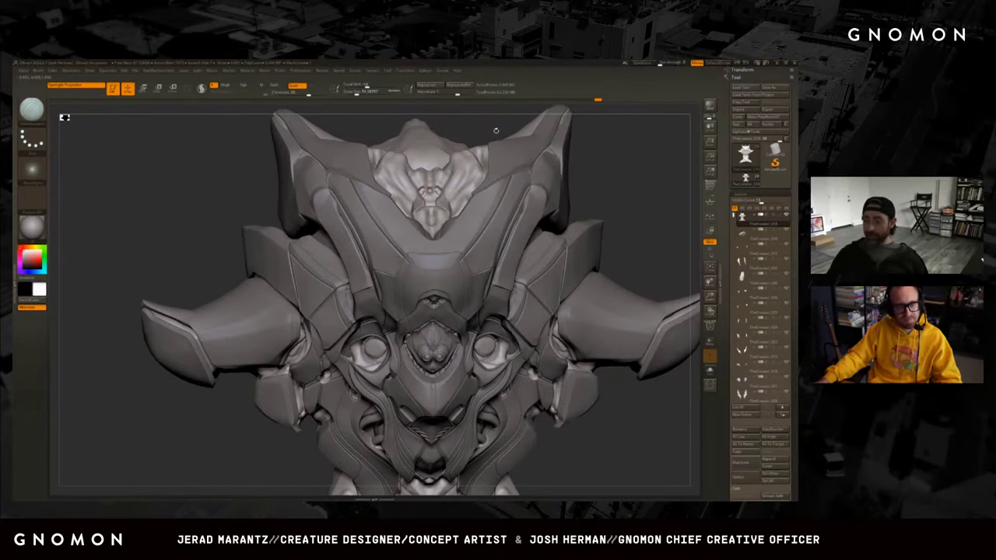
# Save the tool over the existing TheCreator_018 file in the The Creator folder.
pyautogui.scroll(-3, 615, 188)
pyautogui.moveTo(615, 188); pyautogui.dragTo(569, 273)
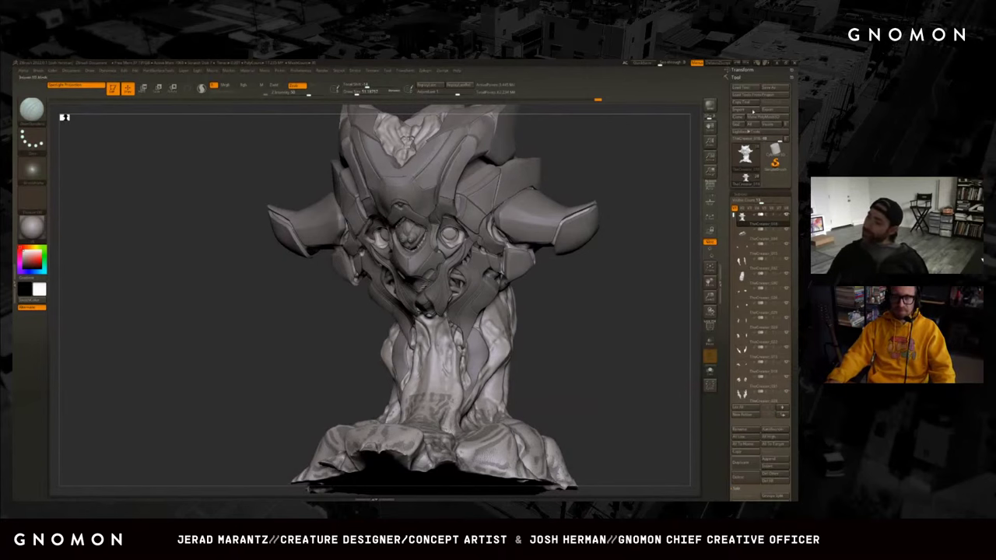
pyautogui.click(767, 87)
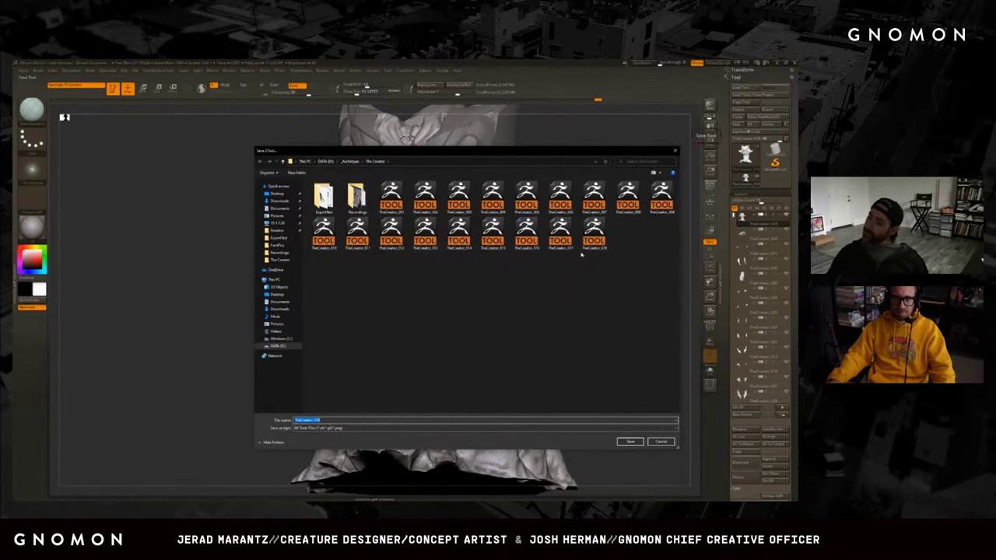
pyautogui.doubleClick(593, 233)
pyautogui.click(443, 278)
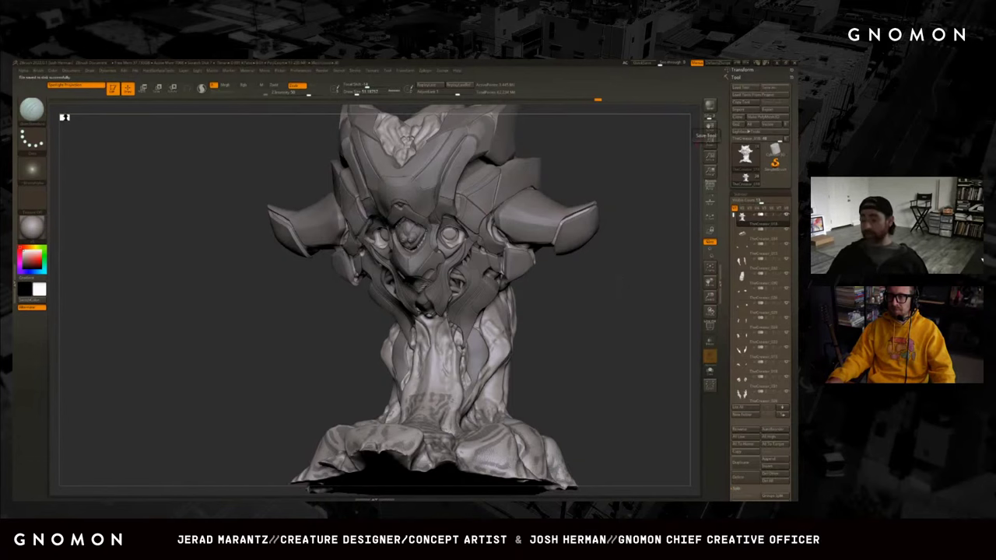
# Isolate the draped piece overlapping the shoulders and hide its shoulder mesh, showing only the small fragment at head height.
pyautogui.moveTo(620, 280); pyautogui.dragTo(610, 312)
pyautogui.moveTo(758, 374)
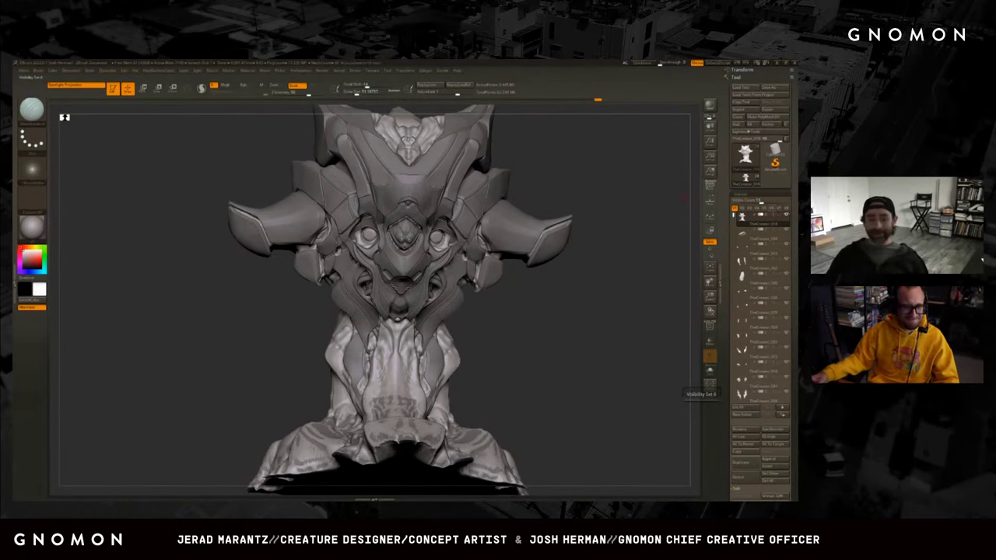
pyautogui.moveTo(497, 359); pyautogui.dragTo(517, 367)
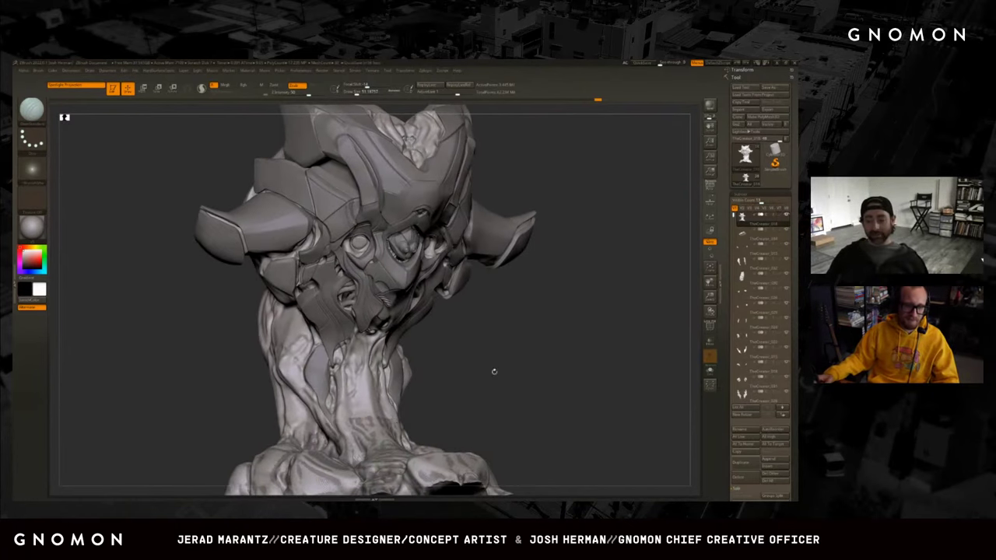
pyautogui.moveTo(478, 422)
pyautogui.mouseDown()
pyautogui.moveTo(527, 344)
pyautogui.moveTo(587, 339)
pyautogui.mouseUp()
pyautogui.hotkey('ctrl', 'd')
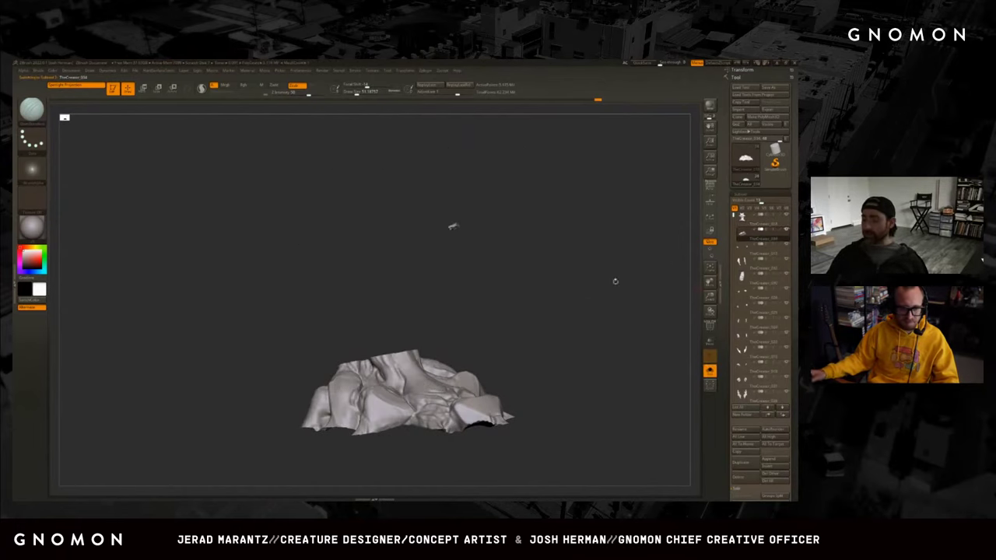
pyautogui.moveTo(610, 312)
pyautogui.mouseDown()
pyautogui.moveTo(599, 291)
pyautogui.moveTo(551, 269)
pyautogui.mouseUp()
pyautogui.keyDown('ctrl'); pyautogui.keyDown('shift'); pyautogui.moveTo(465, 259); pyautogui.dragTo(370, 171); pyautogui.keyUp('shift'); pyautogui.keyUp('ctrl')
# Delete the isolated piece's lower subdivision levels and its hidden geometry, keeping only the small fragment.
pyautogui.press('g')
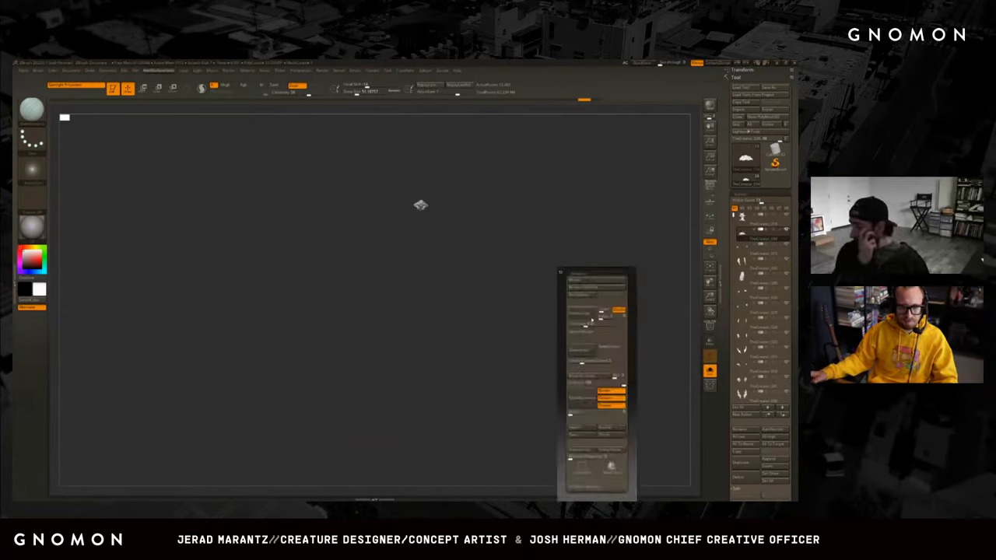
pyautogui.click(626, 304)
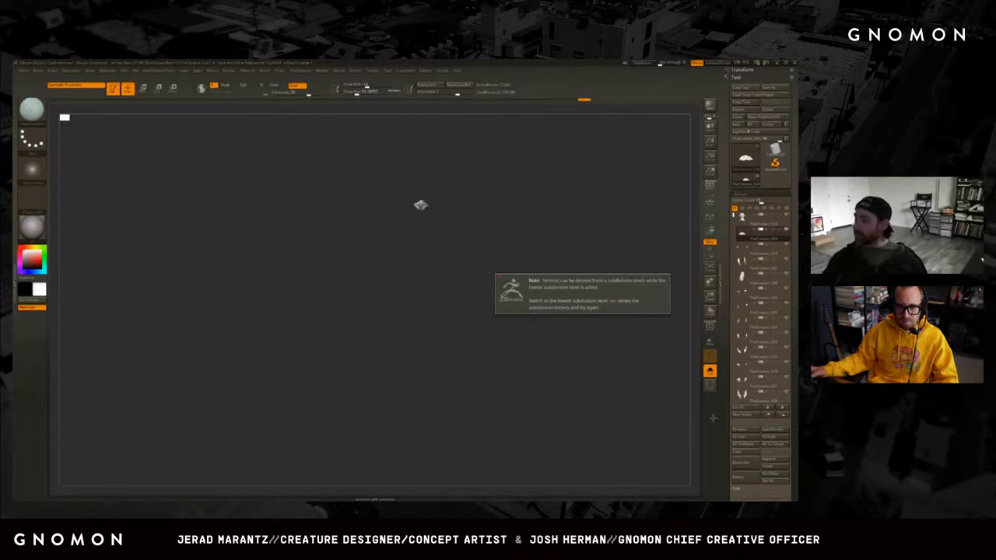
pyautogui.scroll(-5, 759, 350)
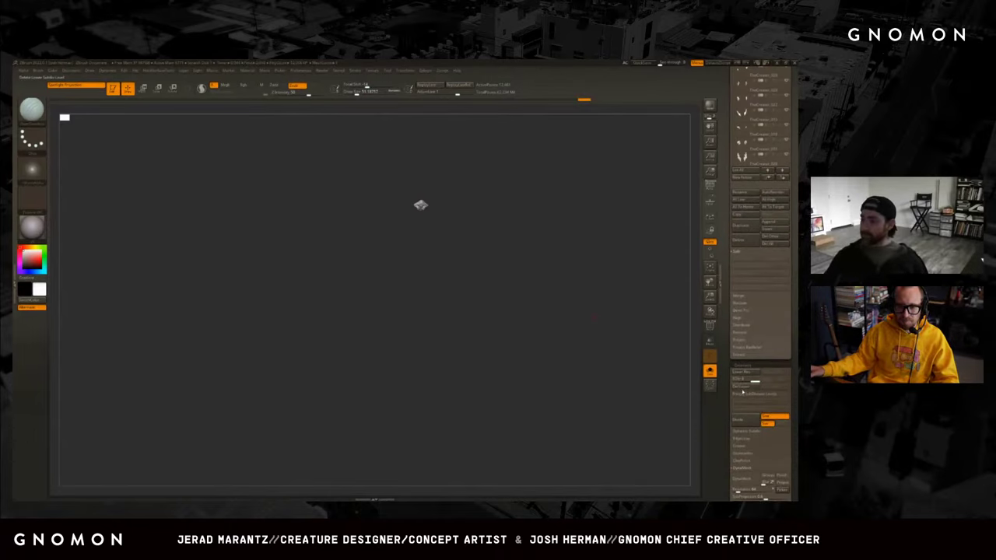
pyautogui.click(740, 388)
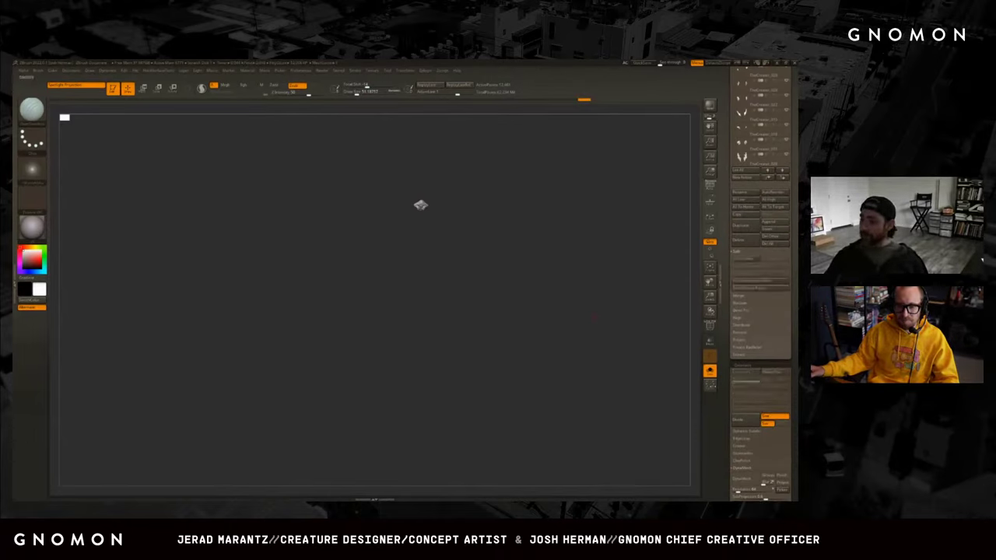
pyautogui.press('g')
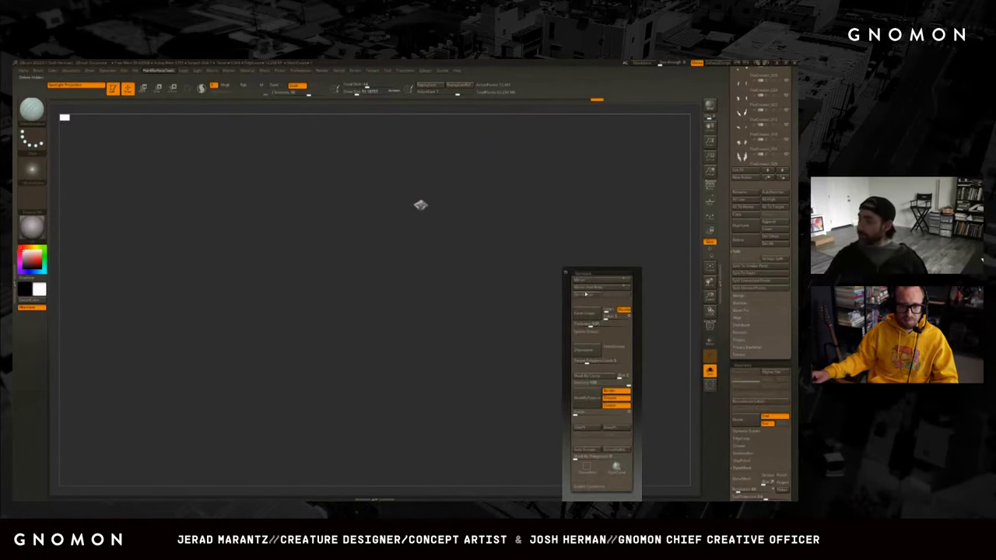
pyautogui.press('f')
# Select the nose plate below the central mask opening and engrave fine lines into it with the Dam Standard brush.
pyautogui.moveTo(558, 339)
pyautogui.keyDown('alt'); pyautogui.mouseDown()
pyautogui.moveTo(563, 374)
pyautogui.moveTo(327, 362)
pyautogui.moveTo(319, 379)
pyautogui.mouseUp(); pyautogui.keyUp('alt')
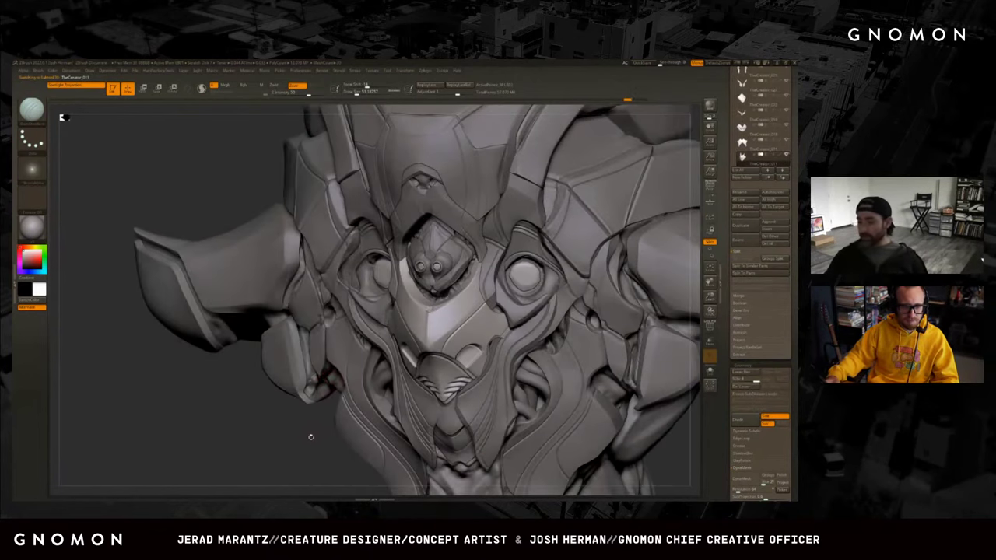
pyautogui.keyDown('alt'); pyautogui.moveTo(310, 437); pyautogui.dragTo(309, 411); pyautogui.keyUp('alt')
pyautogui.press('b')
pyautogui.press('d')
pyautogui.press('s')
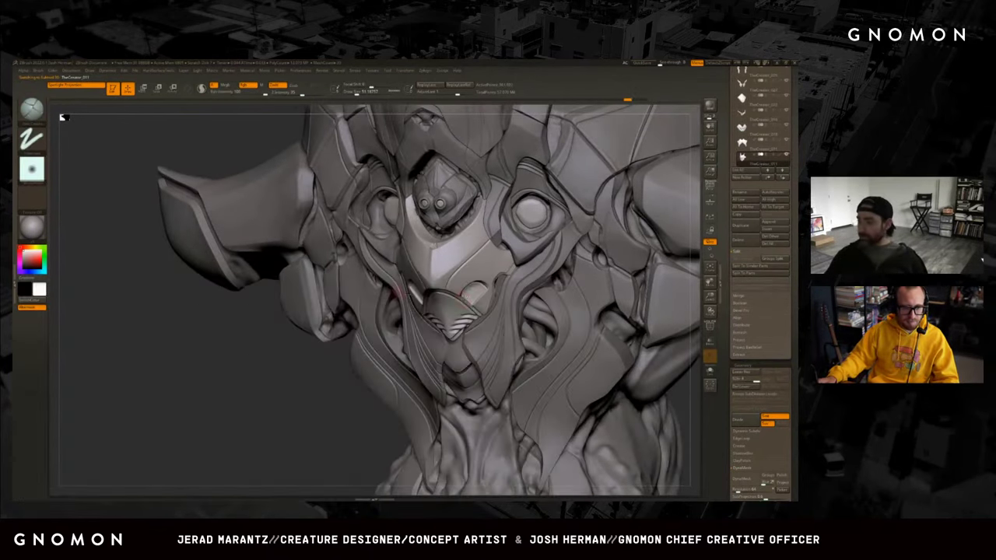
pyautogui.press('s')
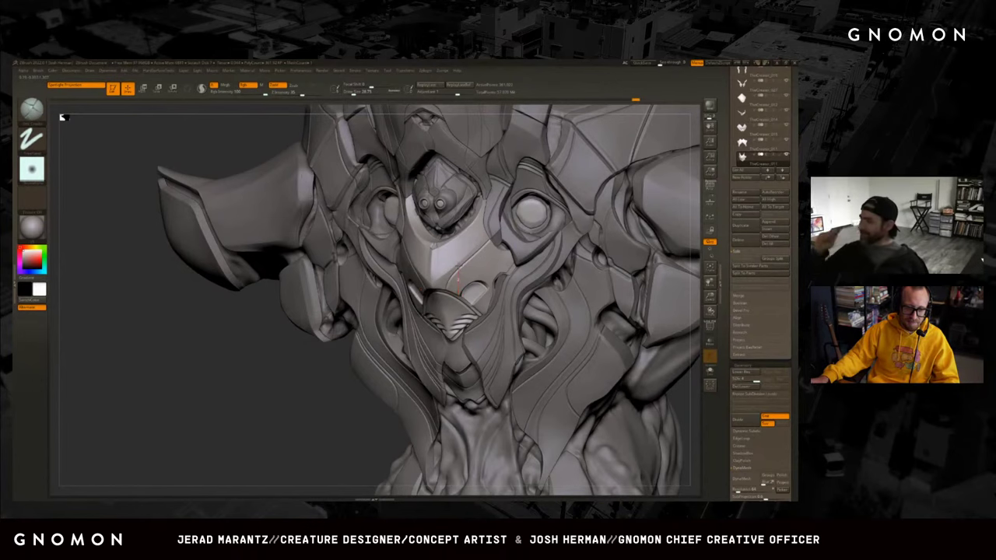
pyautogui.moveTo(340, 418); pyautogui.dragTo(389, 436)
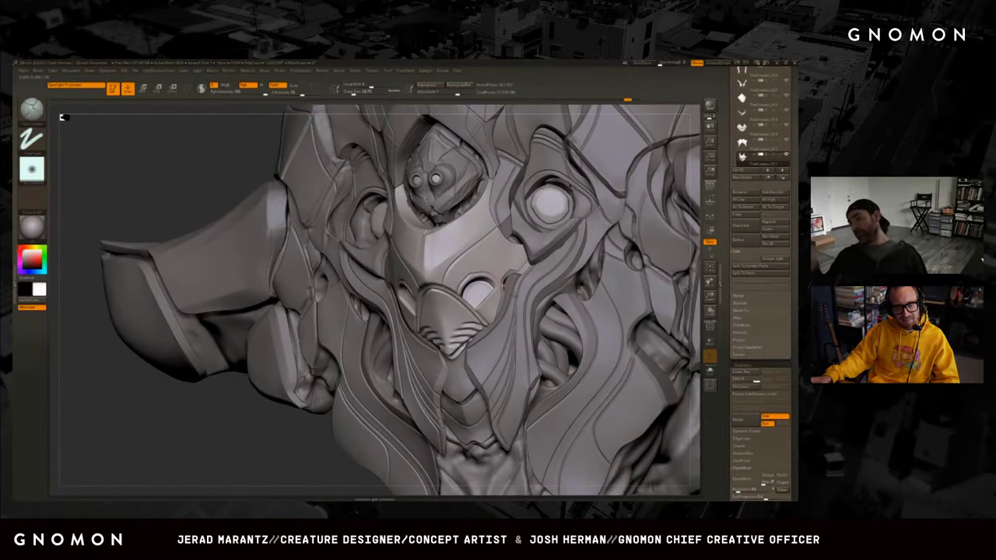
# Refine the engraved lines along the nose plate's sides and around its oval cutouts with a smaller brush, checking both sides.
pyautogui.moveTo(301, 440)
pyautogui.mouseDown()
pyautogui.moveTo(273, 423)
pyautogui.moveTo(603, 367)
pyautogui.moveTo(612, 356)
pyautogui.moveTo(600, 340)
pyautogui.moveTo(616, 354)
pyautogui.moveTo(585, 350)
pyautogui.mouseUp()
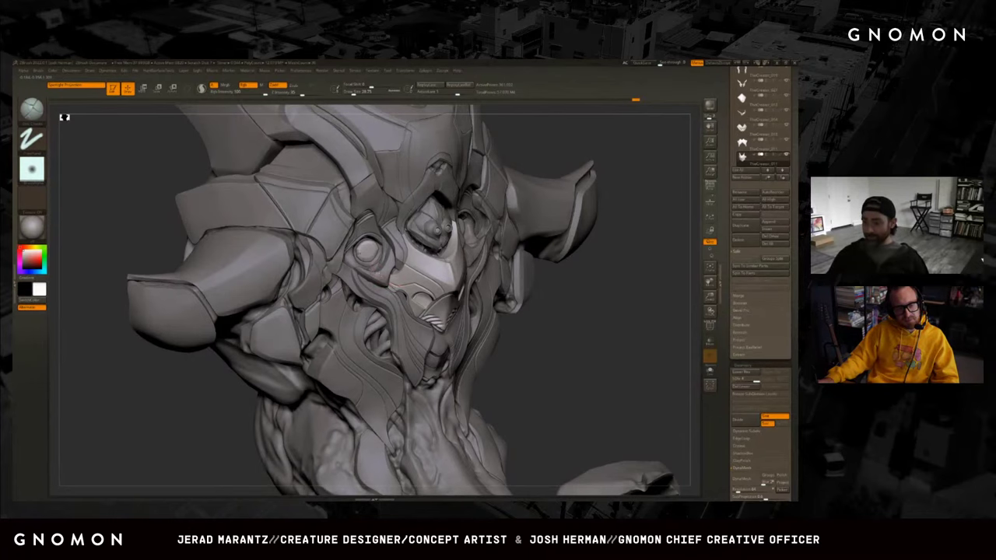
pyautogui.keyDown('alt'); pyautogui.moveTo(561, 335); pyautogui.dragTo(493, 300); pyautogui.keyUp('alt')
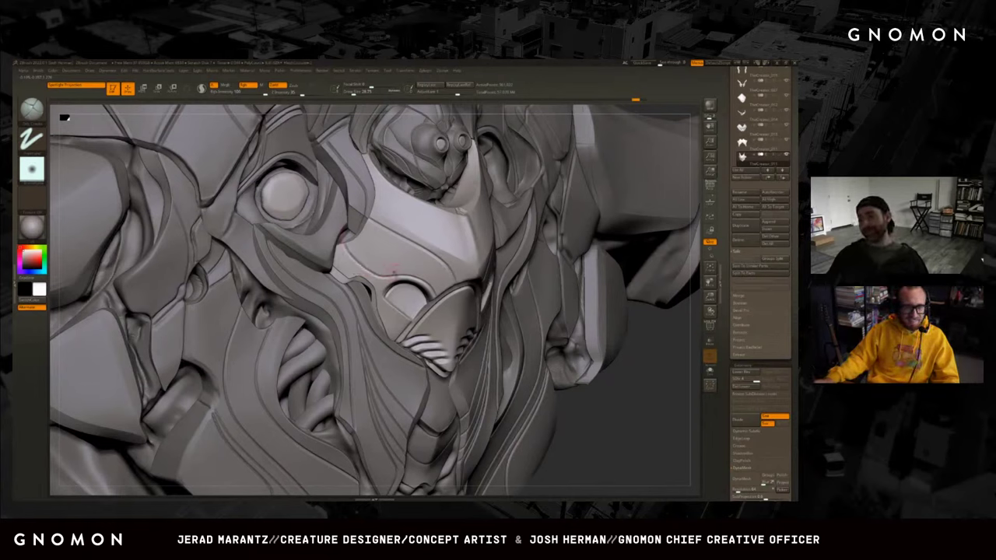
pyautogui.press('[')
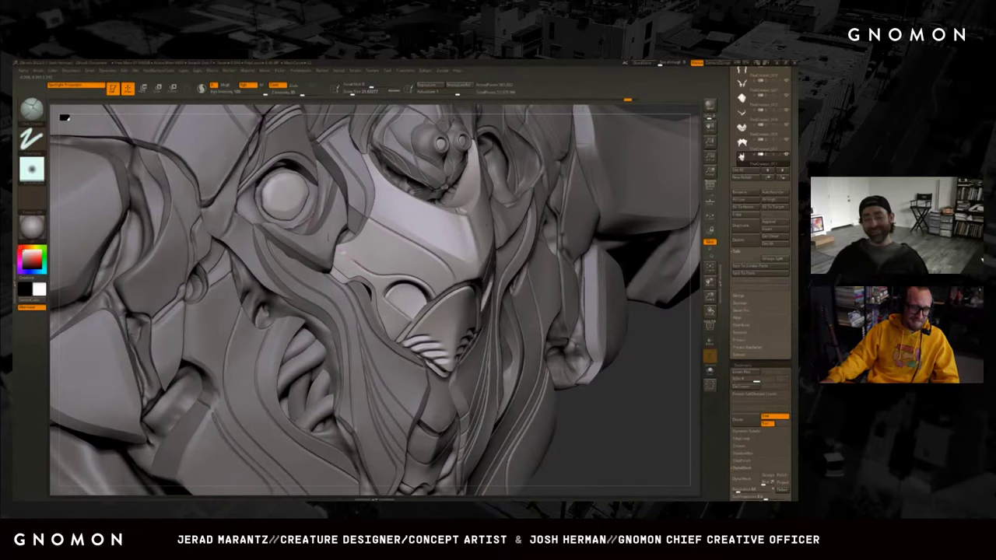
pyautogui.moveTo(591, 436)
pyautogui.mouseDown()
pyautogui.moveTo(608, 408)
pyautogui.moveTo(542, 397)
pyautogui.mouseUp()
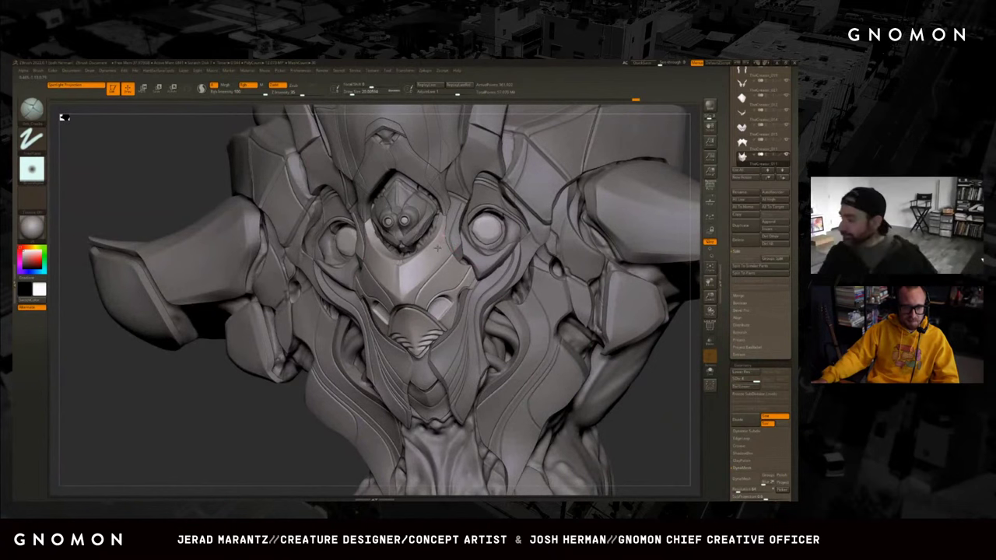
pyautogui.scroll(3, 438, 246)
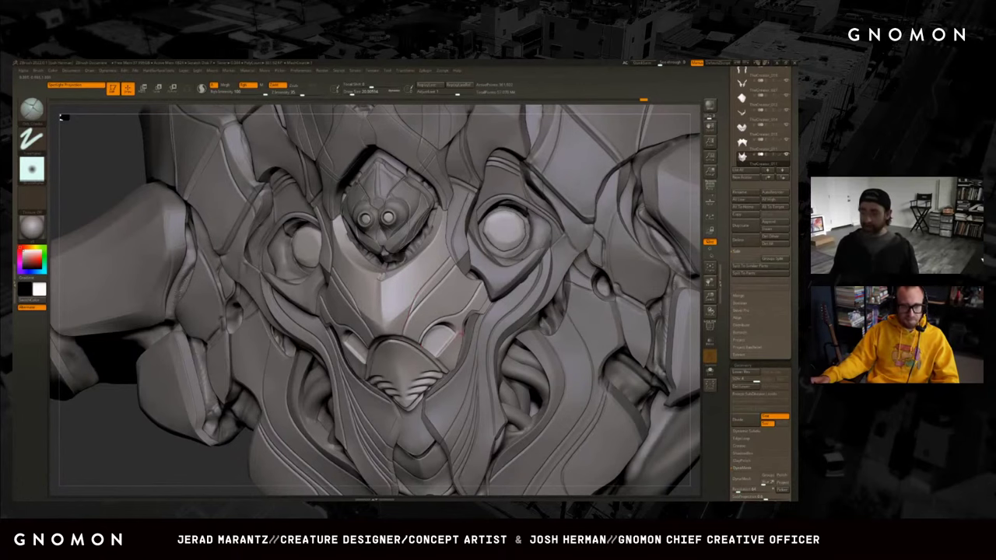
# Select the small joint plates between the horn-like guards and the cheeks and start detailing their upper part with Dam Standard.
pyautogui.press('f')
pyautogui.scroll(5, 597, 319)
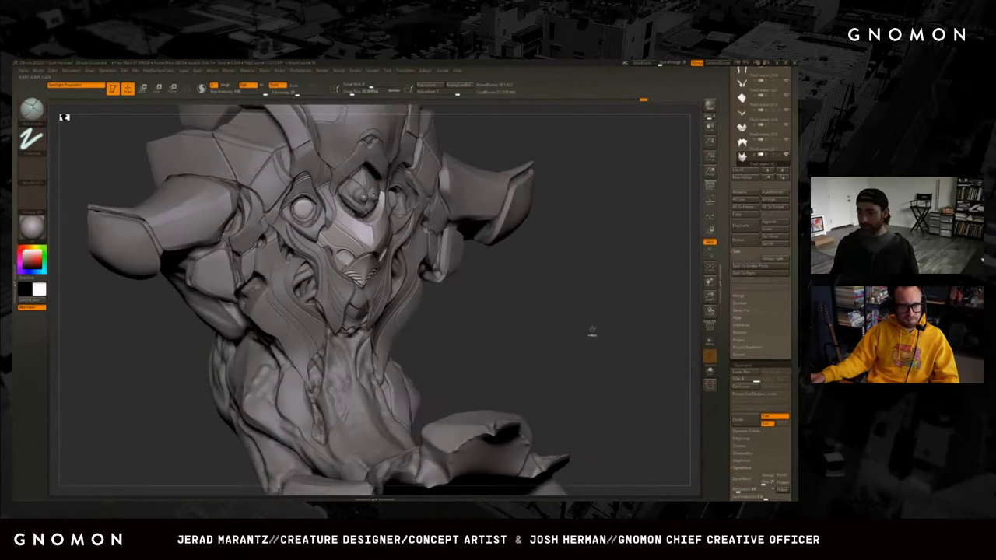
pyautogui.moveTo(588, 329)
pyautogui.keyDown('alt'); pyautogui.mouseDown()
pyautogui.moveTo(589, 359)
pyautogui.moveTo(494, 284)
pyautogui.mouseUp(); pyautogui.keyUp('alt')
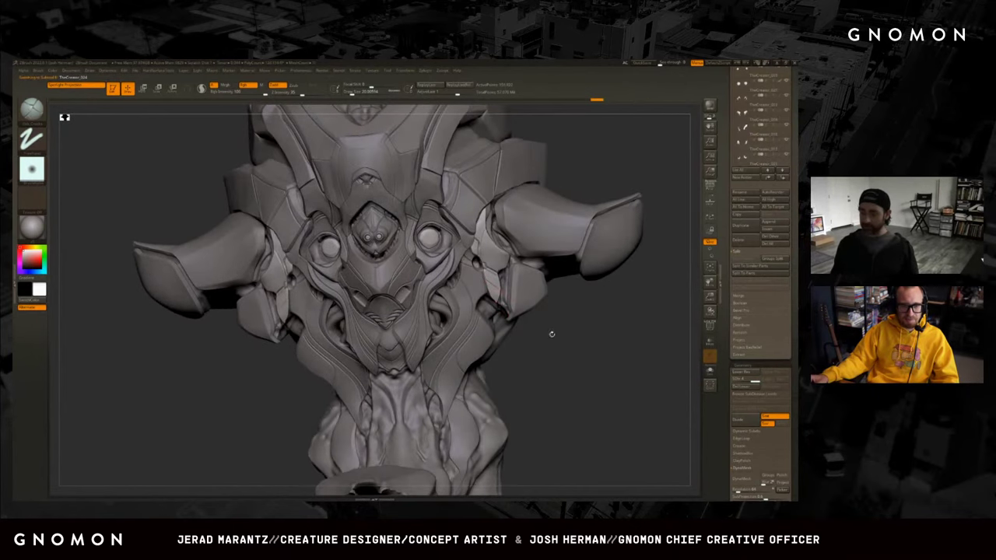
pyautogui.moveTo(552, 334); pyautogui.dragTo(537, 342)
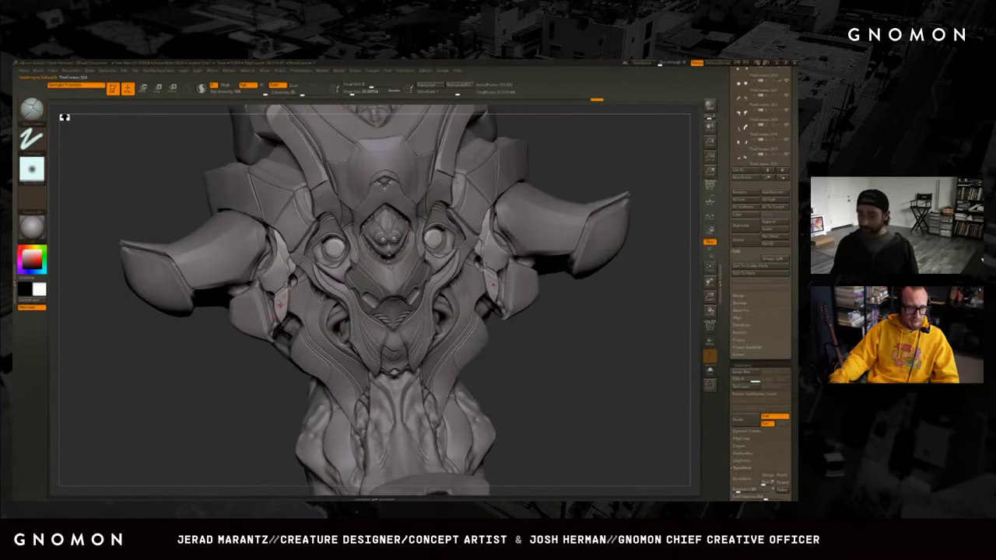
pyautogui.moveTo(238, 403); pyautogui.dragTo(243, 397)
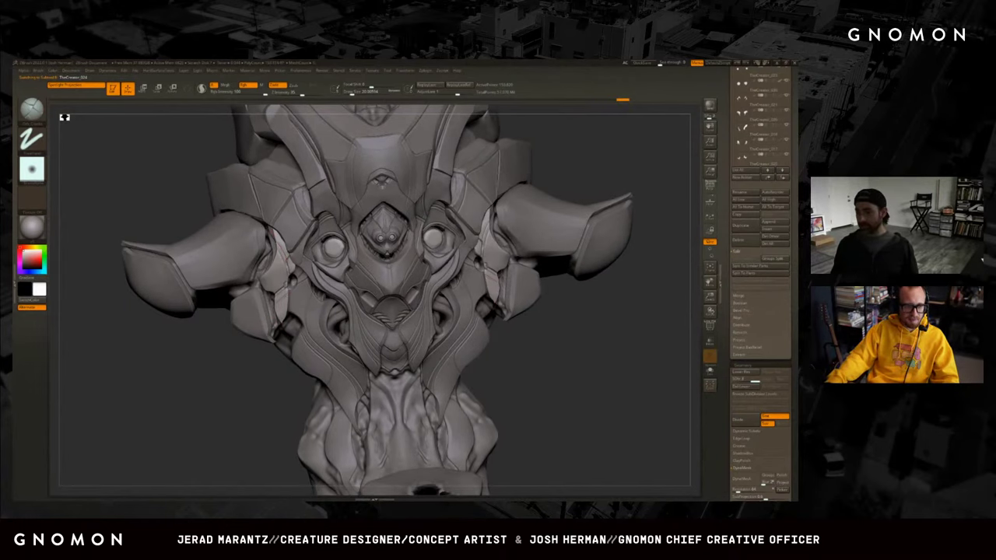
pyautogui.moveTo(610, 290); pyautogui.dragTo(627, 290)
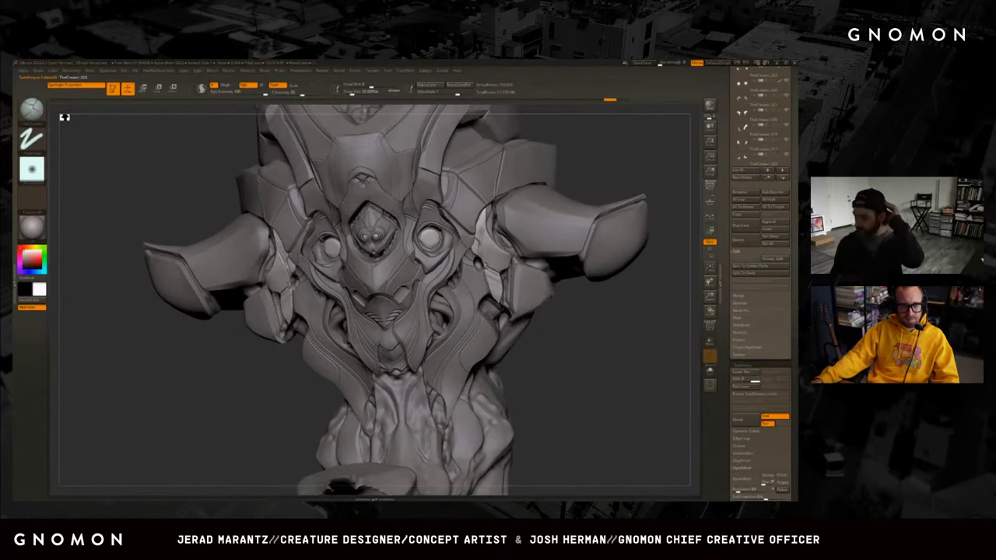
pyautogui.moveTo(589, 167); pyautogui.dragTo(489, 204)
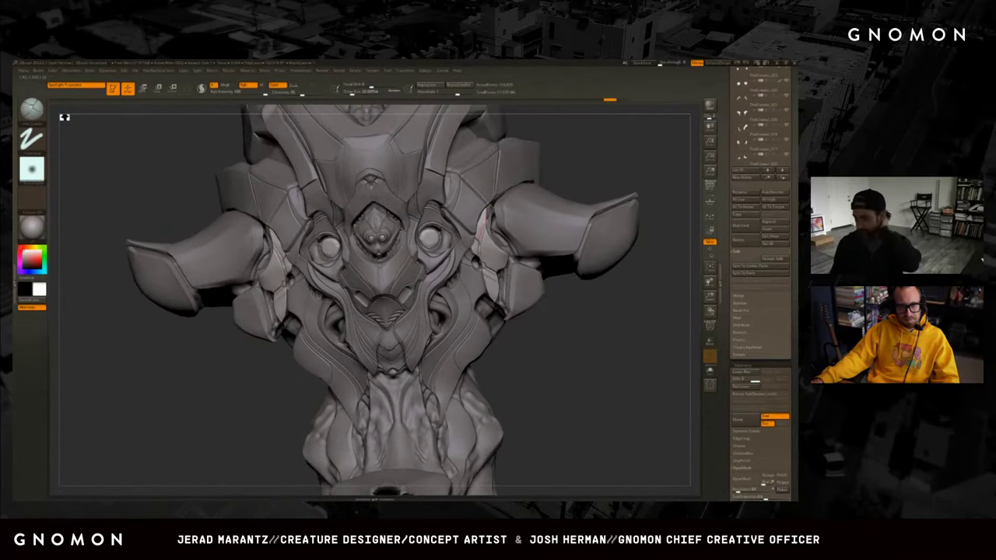
pyautogui.moveTo(589, 171); pyautogui.dragTo(615, 175)
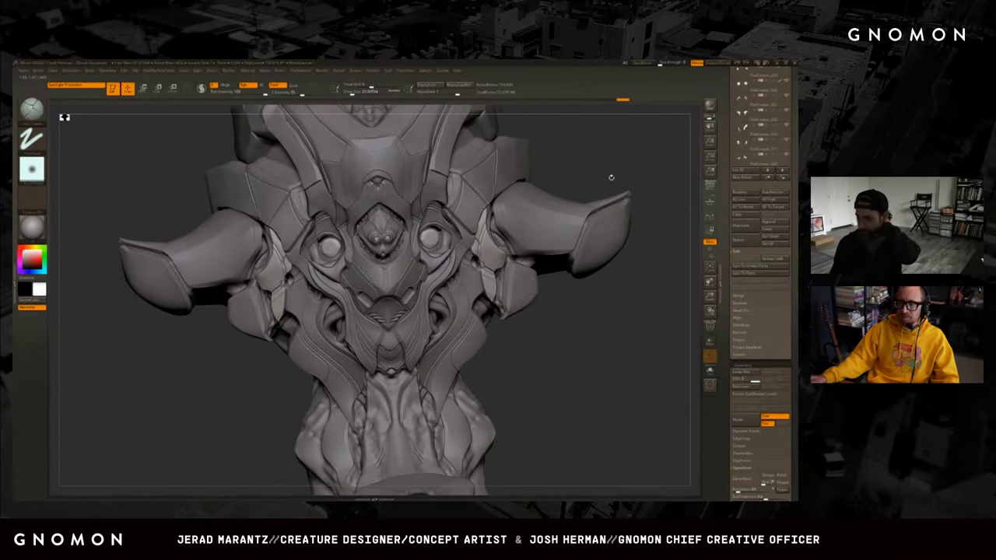
# Carve a row of short grooves across the middle of the joint plates beside the cheeks and smooth them.
pyautogui.moveTo(581, 292); pyautogui.dragTo(562, 284)
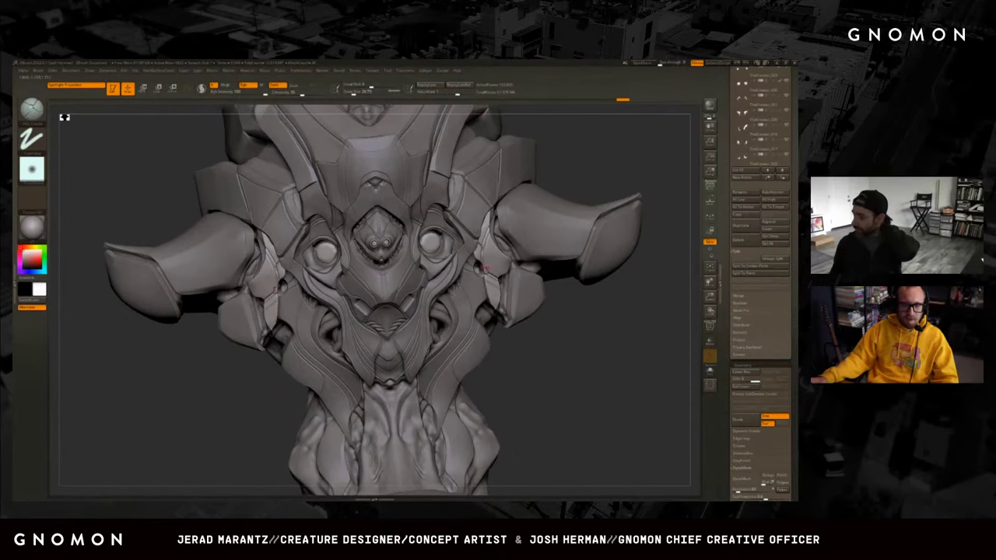
pyautogui.moveTo(480, 268); pyautogui.dragTo(483, 270)
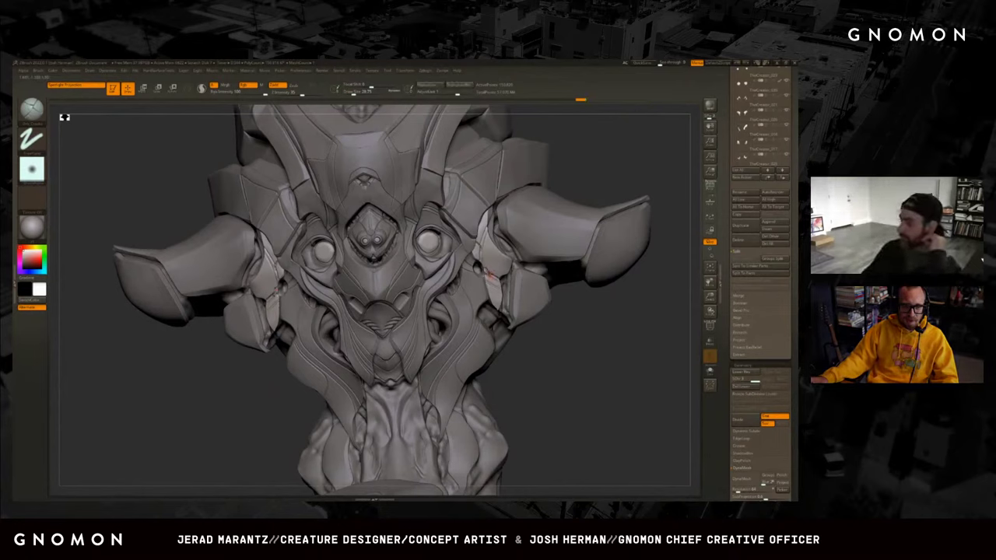
pyautogui.moveTo(555, 324); pyautogui.dragTo(486, 277)
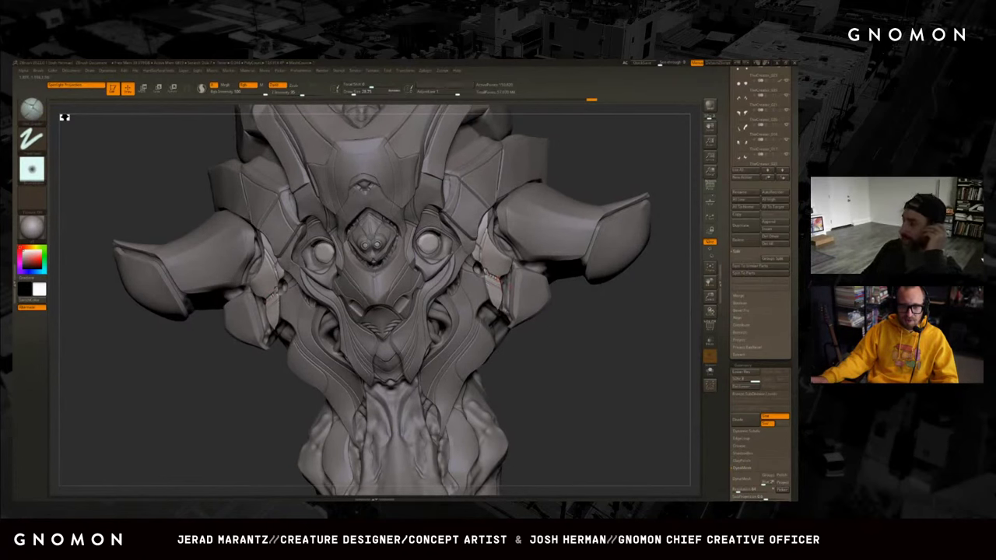
pyautogui.moveTo(547, 342)
pyautogui.mouseDown()
pyautogui.moveTo(545, 322)
pyautogui.moveTo(583, 337)
pyautogui.moveTo(489, 279)
pyautogui.mouseUp()
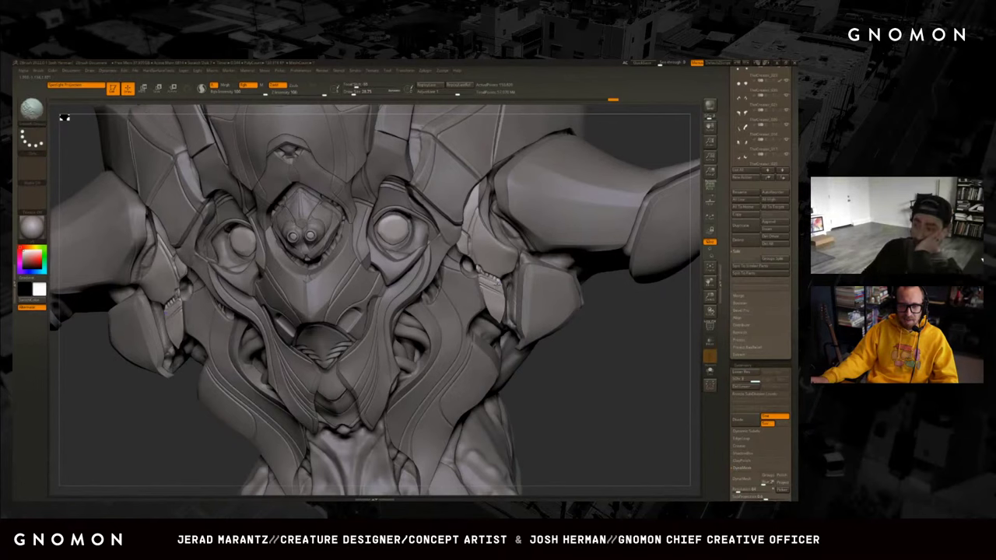
pyautogui.keyDown('shift'); pyautogui.moveTo(604, 338); pyautogui.dragTo(476, 265); pyautogui.keyUp('shift')
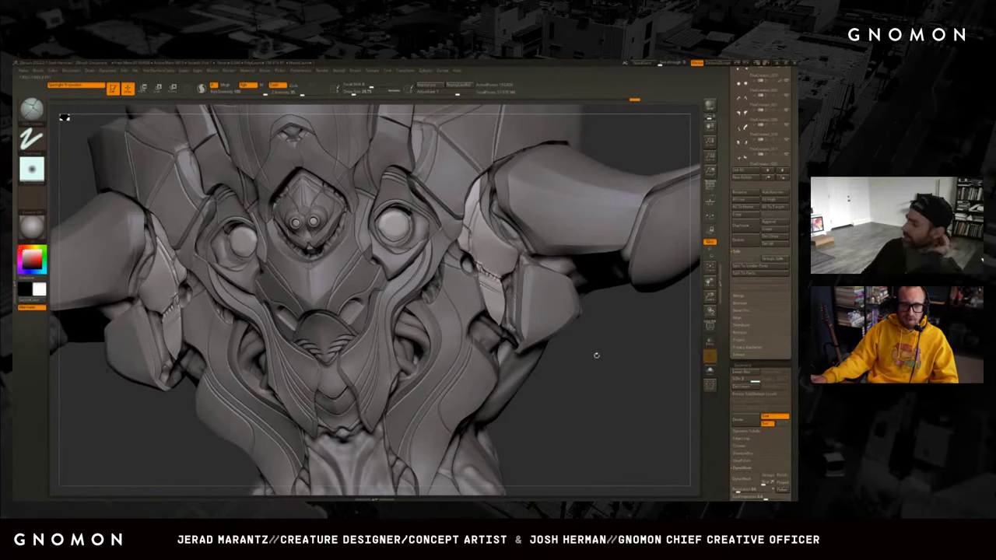
# Refine the engraved details on the upper part of the joint plates beside the cheeks and inspect those plates in isolation.
pyautogui.keyDown('shift'); pyautogui.moveTo(593, 351); pyautogui.dragTo(482, 436); pyautogui.keyUp('shift')
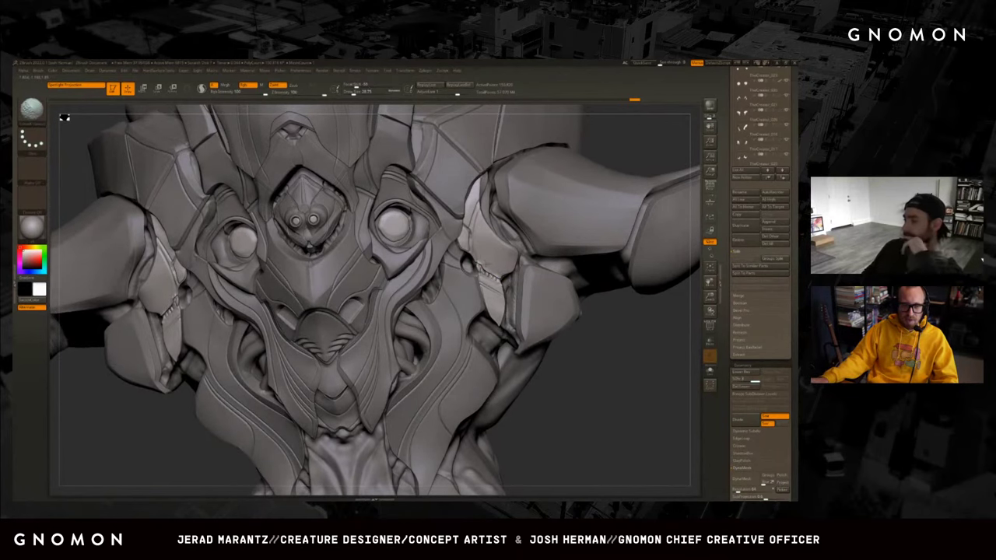
pyautogui.keyDown('shift'); pyautogui.moveTo(591, 340); pyautogui.dragTo(582, 315); pyautogui.keyUp('shift')
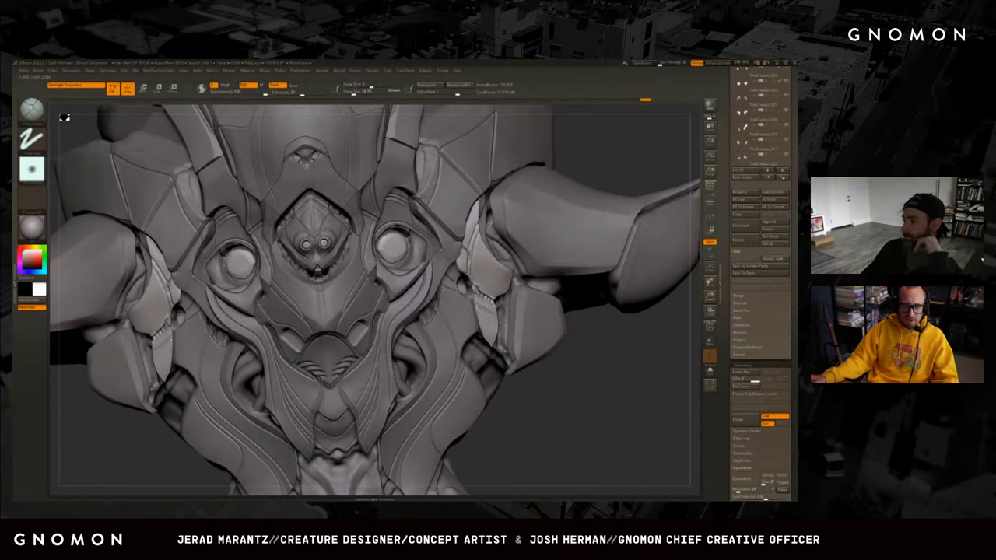
pyautogui.moveTo(486, 285); pyautogui.dragTo(511, 272)
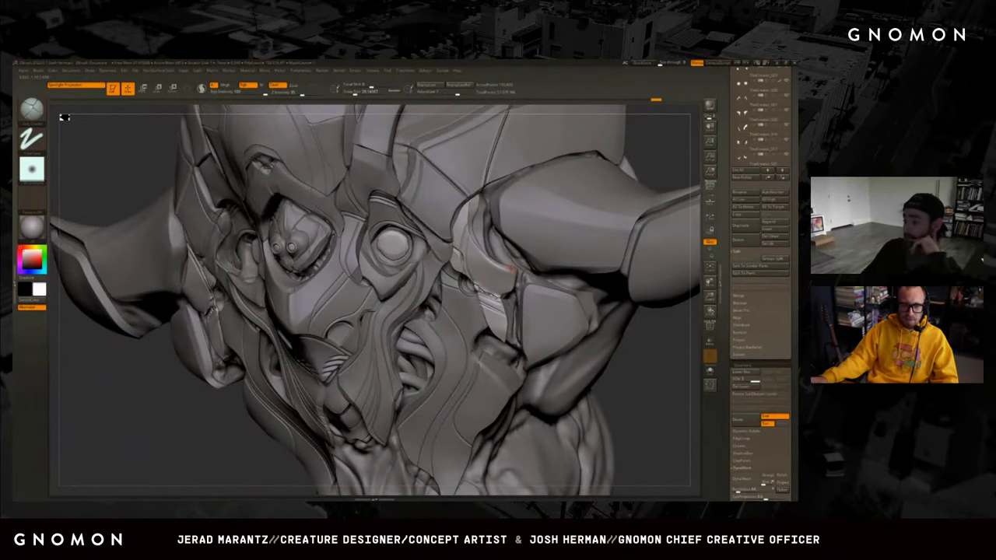
pyautogui.moveTo(565, 284); pyautogui.dragTo(506, 267)
pyautogui.press('shift')
pyautogui.moveTo(538, 308)
pyautogui.mouseDown()
pyautogui.moveTo(518, 277)
pyautogui.moveTo(522, 287)
pyautogui.mouseUp()
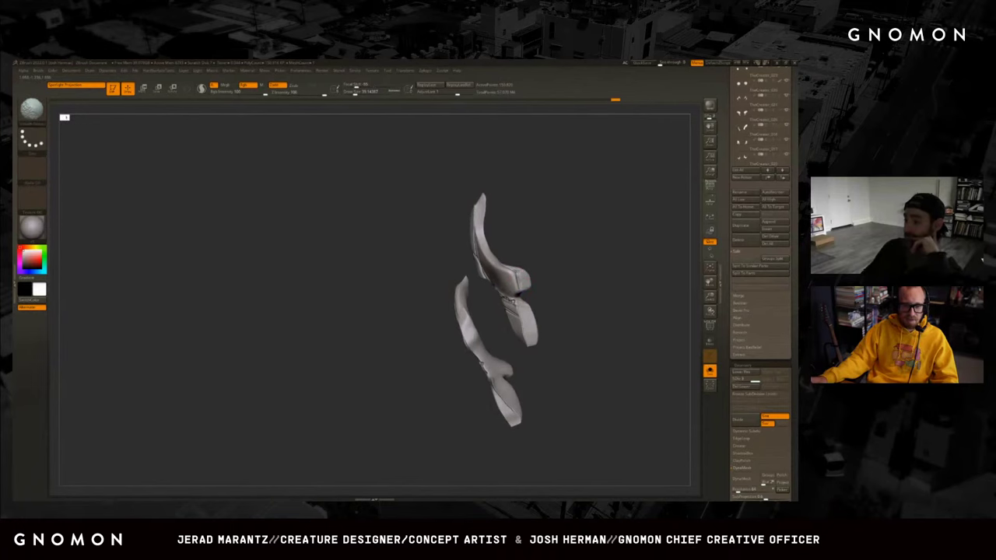
# Show the full head again, select the underlying flesh mesh and sculpt it where it shows around the joint plates.
pyautogui.hotkey('shift', 'alt', 's')
pyautogui.press('f')
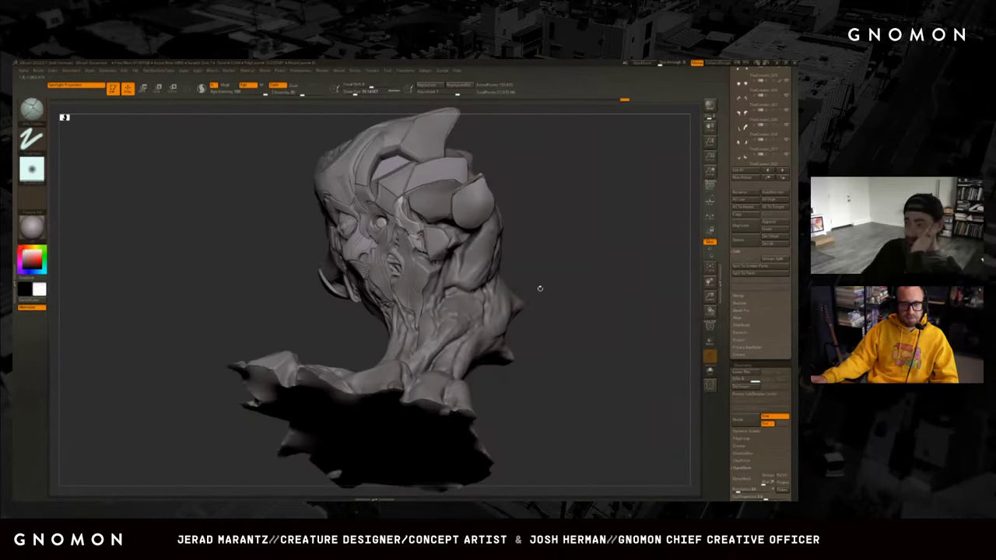
pyautogui.moveTo(567, 295); pyautogui.dragTo(502, 249)
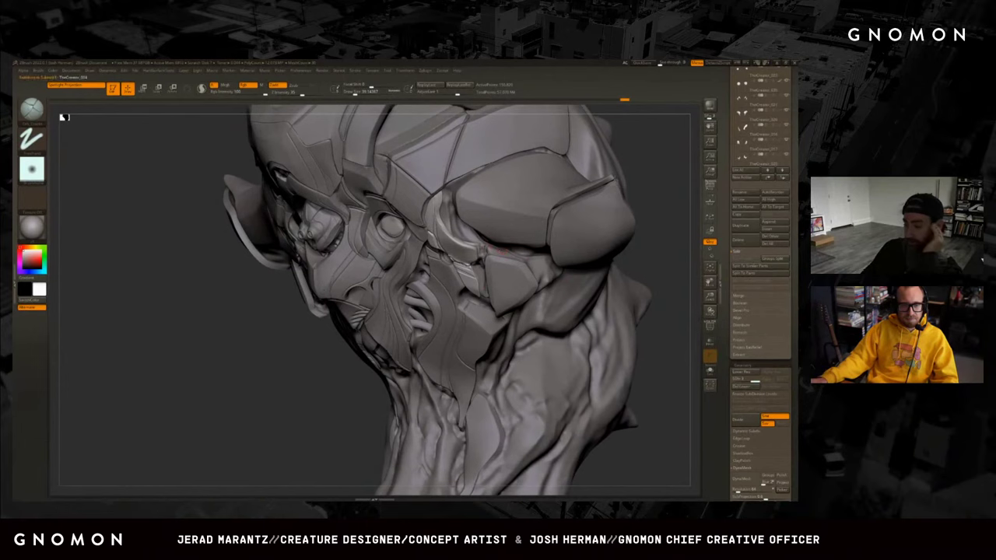
pyautogui.moveTo(155, 311); pyautogui.dragTo(226, 303)
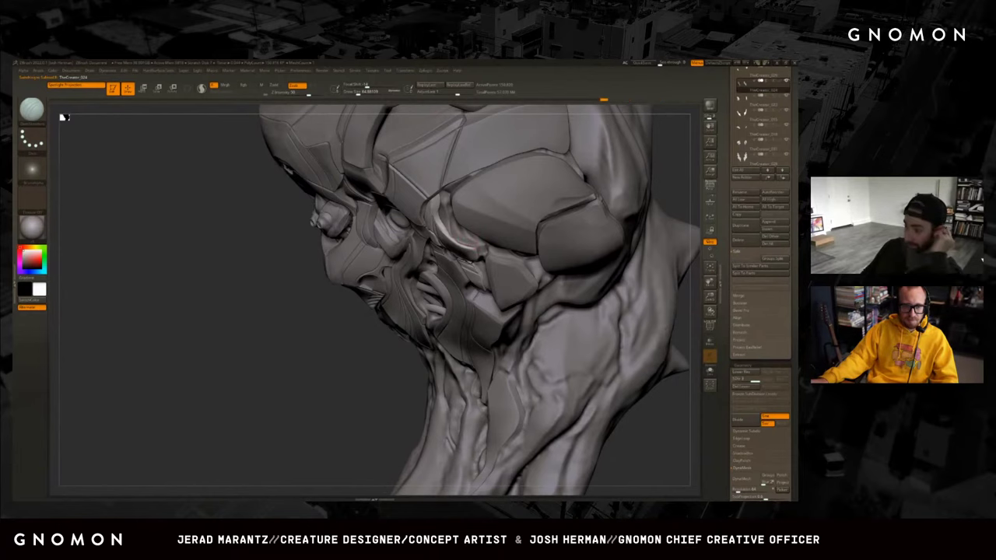
pyautogui.moveTo(194, 351); pyautogui.dragTo(133, 352)
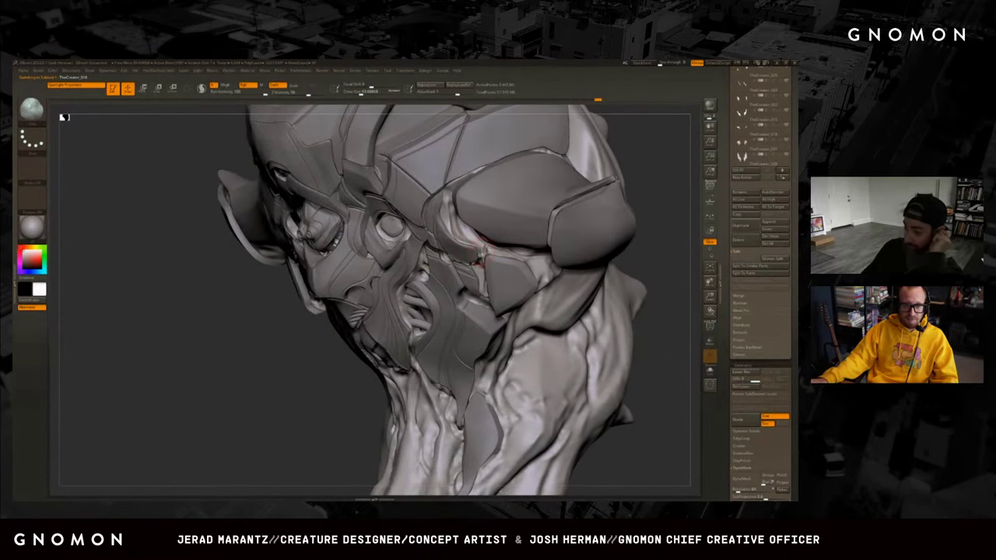
pyautogui.moveTo(482, 265); pyautogui.dragTo(638, 266)
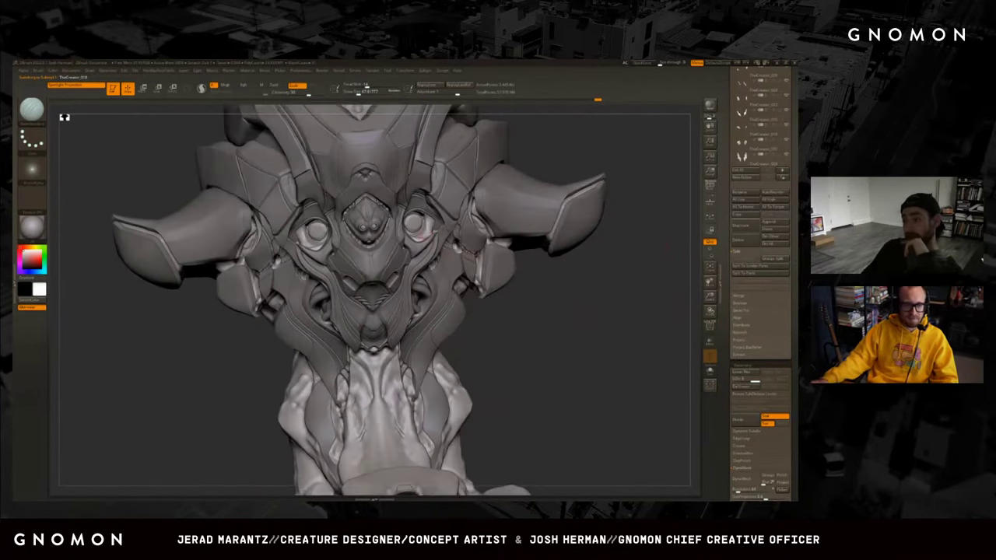
# Sculpt the flesh inside the sockets around both eyeballs, comparing the base mesh with its subdivided version against the armor.
pyautogui.keyDown('alt'); pyautogui.moveTo(582, 164); pyautogui.dragTo(583, 218); pyautogui.keyUp('alt')
pyautogui.hotkey('shift', 'd')
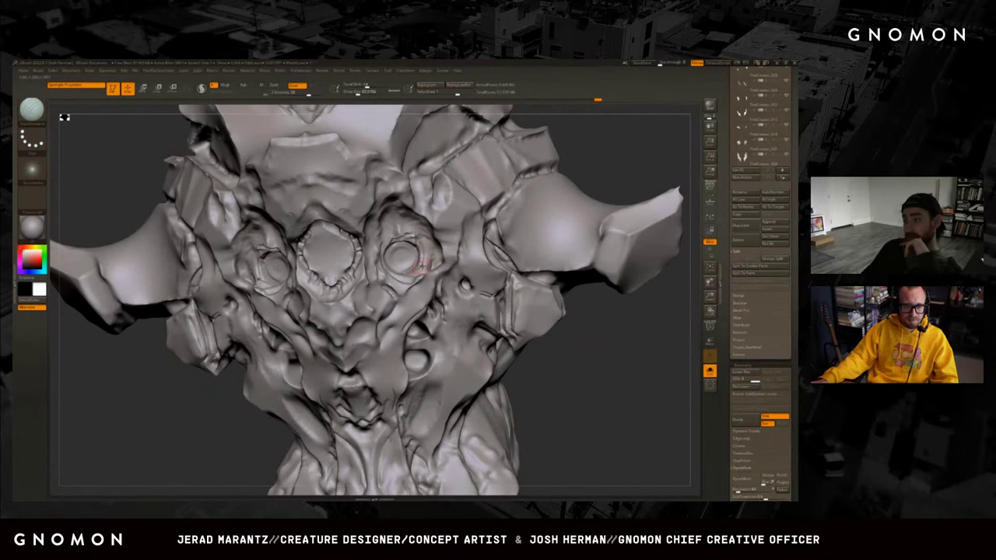
pyautogui.press('d')
pyautogui.press('d')
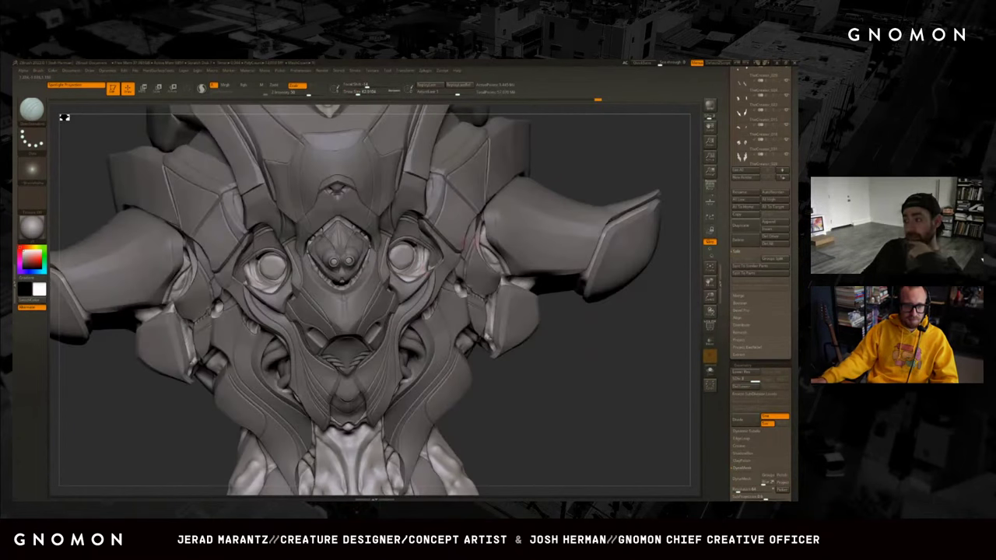
pyautogui.keyDown('alt'); pyautogui.moveTo(488, 296); pyautogui.dragTo(504, 245, button='right'); pyautogui.keyUp('alt')
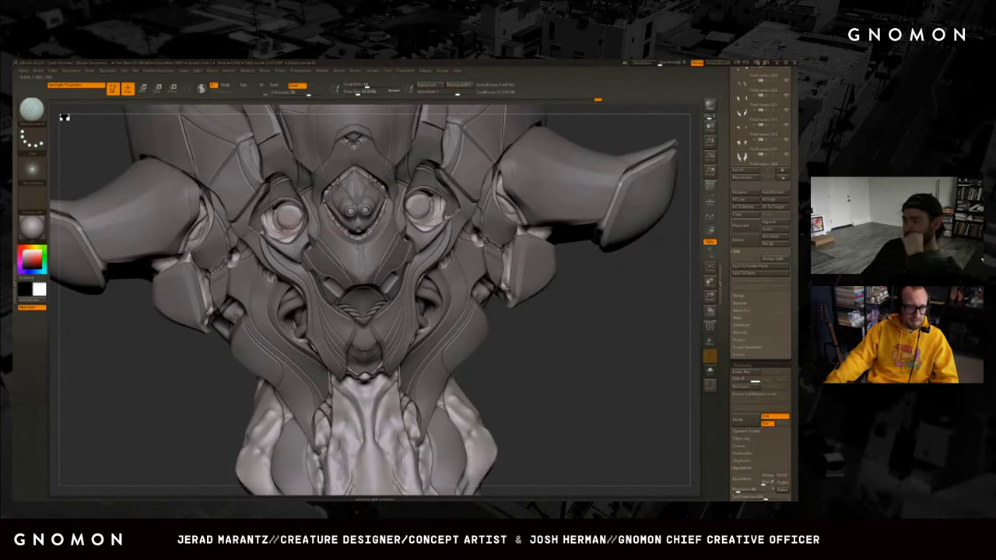
pyautogui.hotkey('shift', 'd')
pyautogui.hotkey('shift', 'd')
pyautogui.hotkey('shift', 'd')
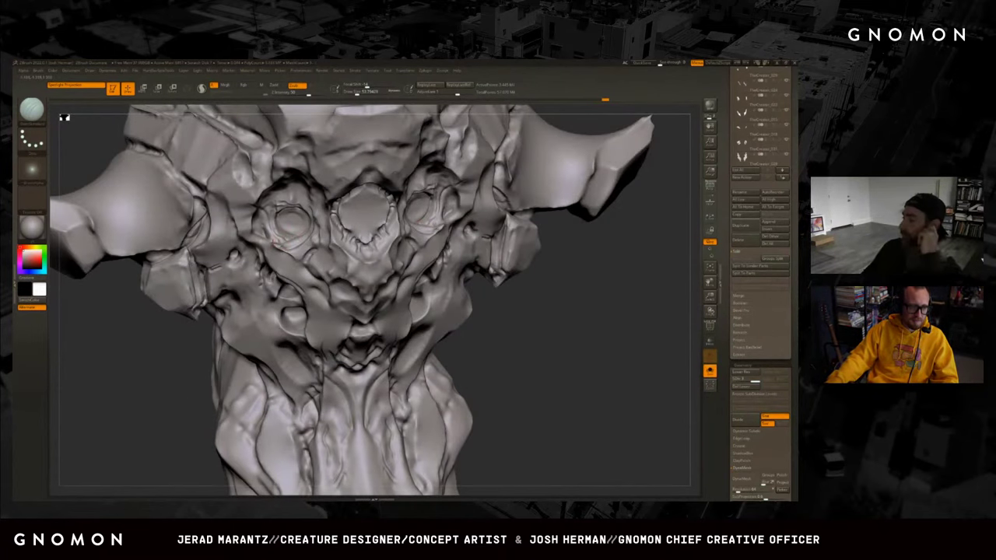
pyautogui.press('d')
pyautogui.press('d')
pyautogui.press('d')
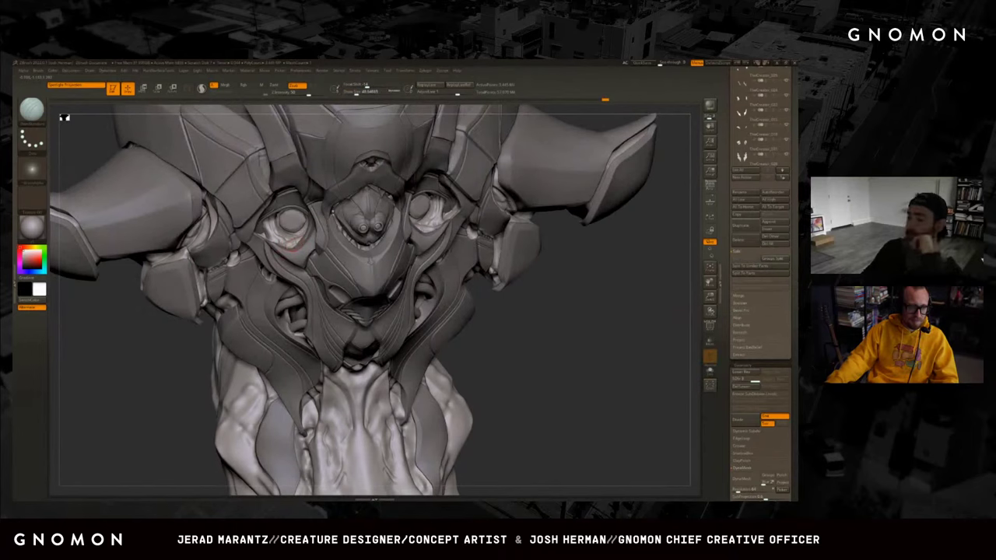
# Select the eyeballs and place a duplicate pair in the oval cutouts of the nose plate, leaving the original pair masked.
pyautogui.press('b')
pyautogui.press('m')
pyautogui.press('v')
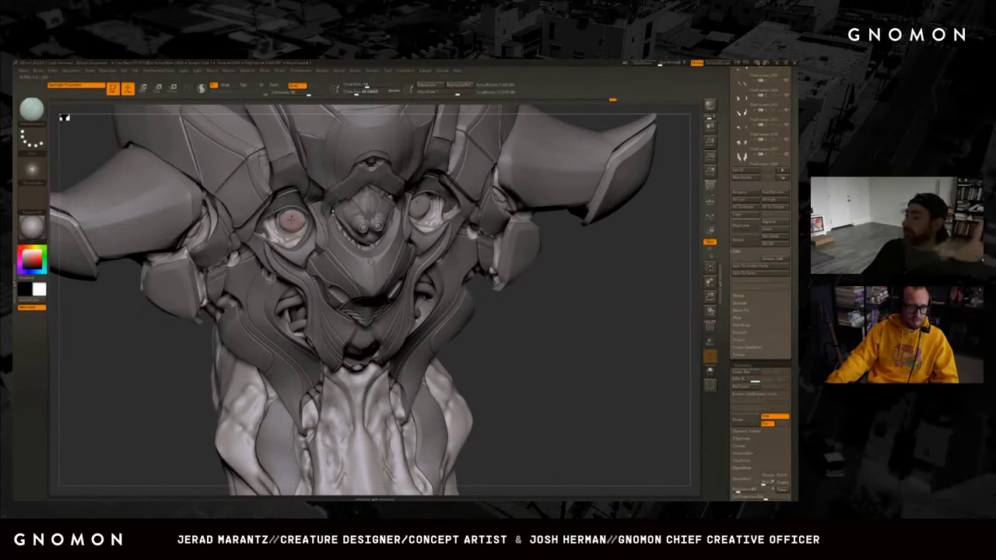
pyautogui.moveTo(536, 334)
pyautogui.mouseDown()
pyautogui.moveTo(557, 349)
pyautogui.moveTo(557, 366)
pyautogui.mouseUp()
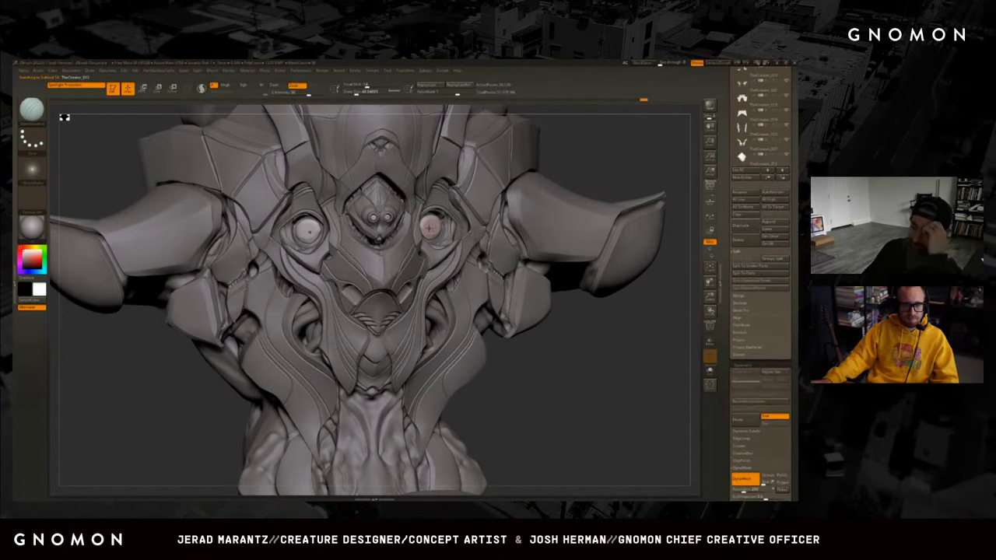
pyautogui.press('w')
pyautogui.moveTo(383, 336)
pyautogui.mouseDown()
pyautogui.moveTo(342, 311)
pyautogui.moveTo(597, 420)
pyautogui.mouseUp()
pyautogui.press('q')
pyautogui.press('w')
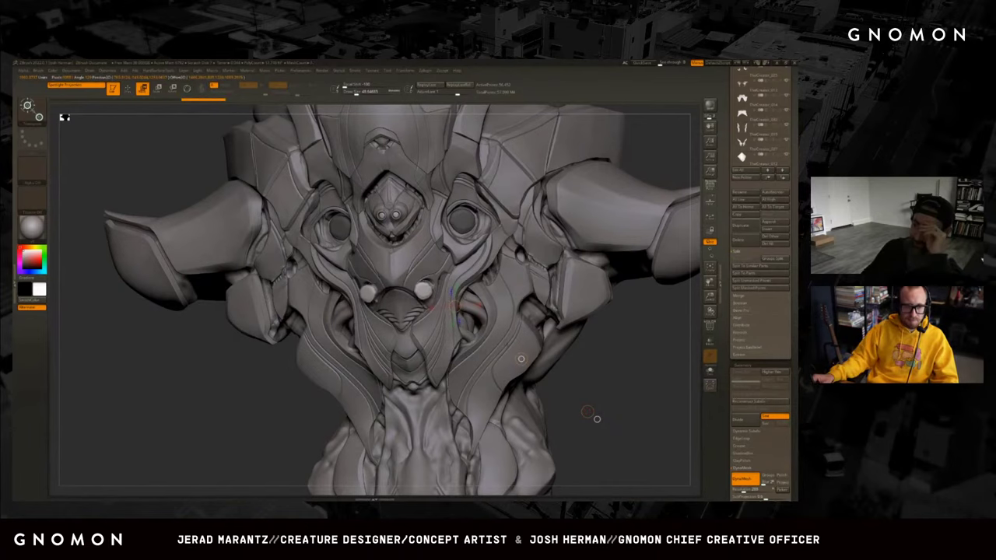
pyautogui.moveTo(597, 419); pyautogui.dragTo(442, 423)
pyautogui.moveTo(463, 286)
pyautogui.mouseDown()
pyautogui.moveTo(401, 295)
pyautogui.moveTo(490, 299)
pyautogui.mouseUp()
pyautogui.moveTo(427, 290); pyautogui.dragTo(467, 286)
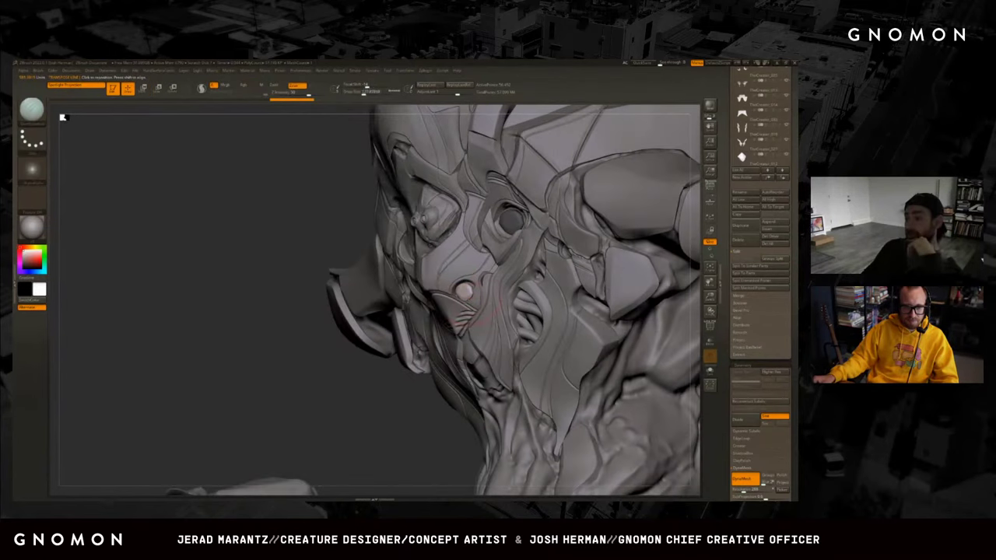
pyautogui.press('q')
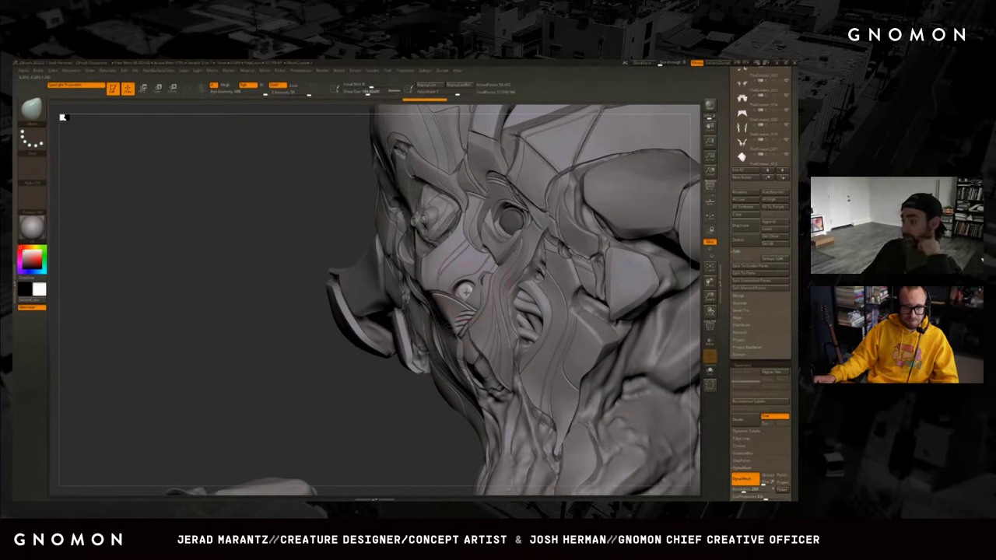
# Reshape the duplicated spheres with the Move brush to fit the nose plate's oval cutouts, checking them from both sides and in isolation.
pyautogui.moveTo(363, 396); pyautogui.dragTo(334, 393)
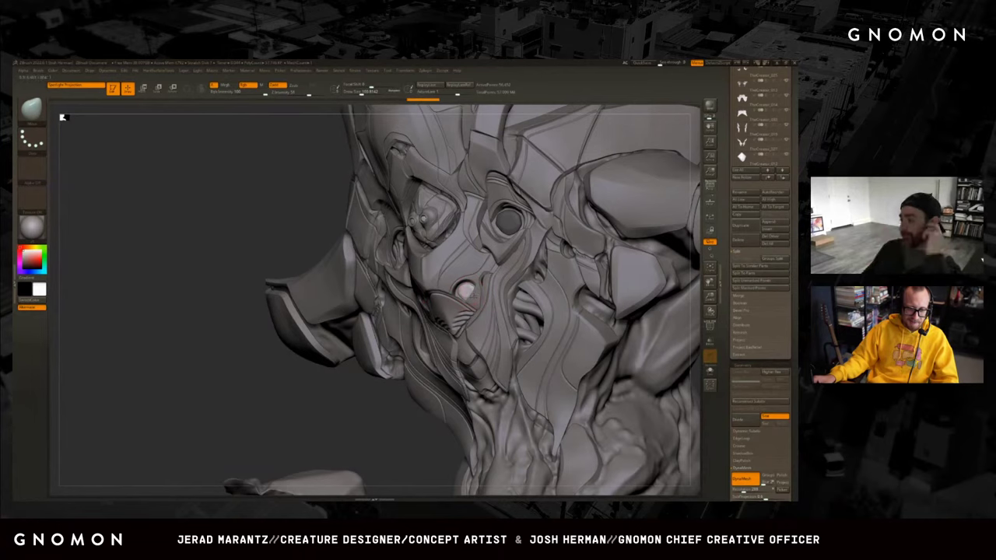
pyautogui.moveTo(463, 292); pyautogui.dragTo(459, 294)
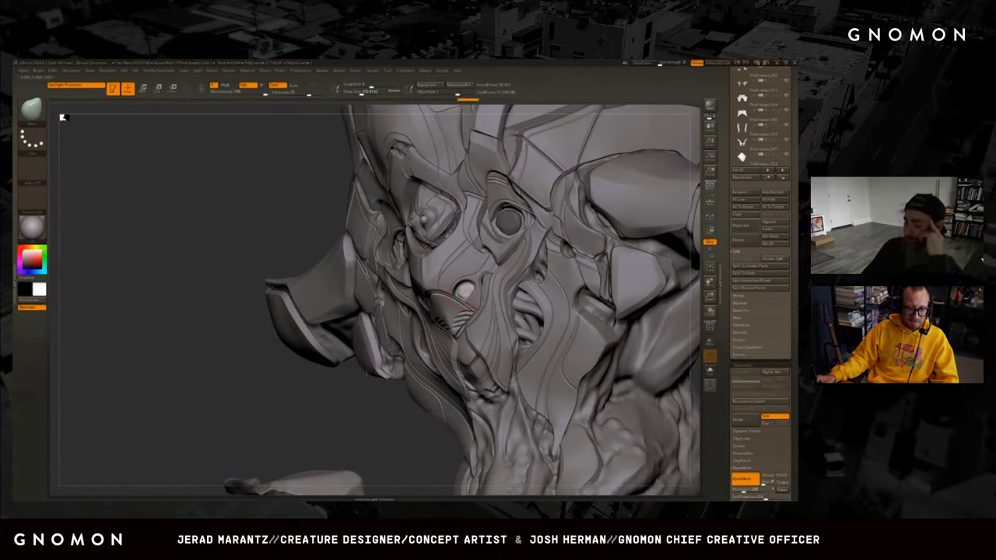
pyautogui.moveTo(155, 272); pyautogui.dragTo(373, 280)
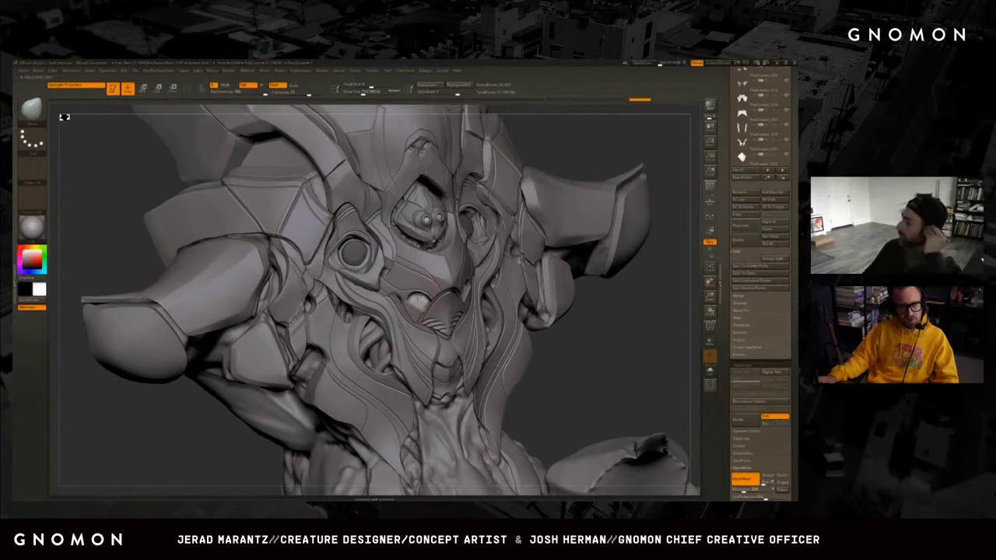
pyautogui.moveTo(635, 350); pyautogui.dragTo(549, 350)
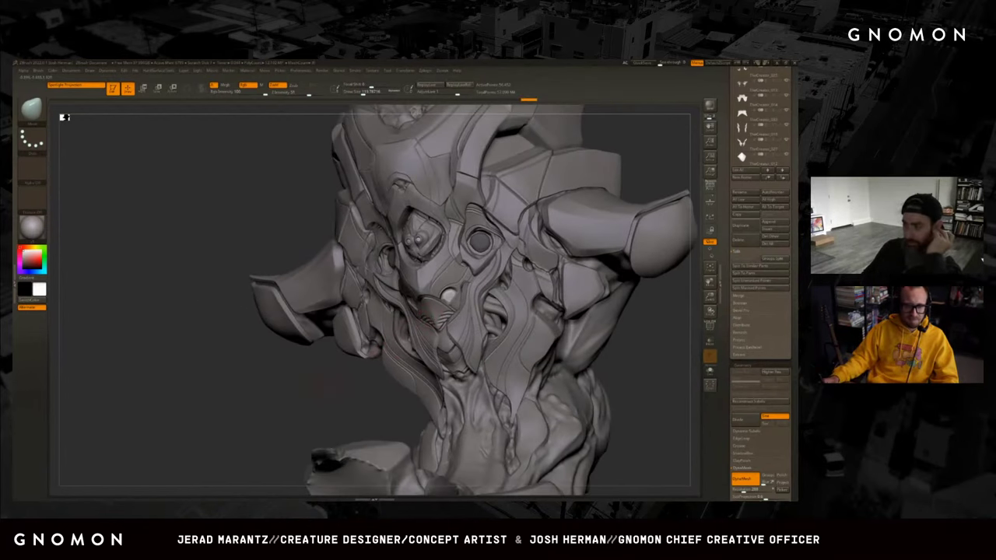
pyautogui.scroll(3, 449, 294)
pyautogui.moveTo(342, 393); pyautogui.dragTo(307, 410)
pyautogui.keyDown('ctrl'); pyautogui.keyDown('shift'); pyautogui.click(465, 294); pyautogui.keyUp('shift'); pyautogui.keyUp('ctrl')
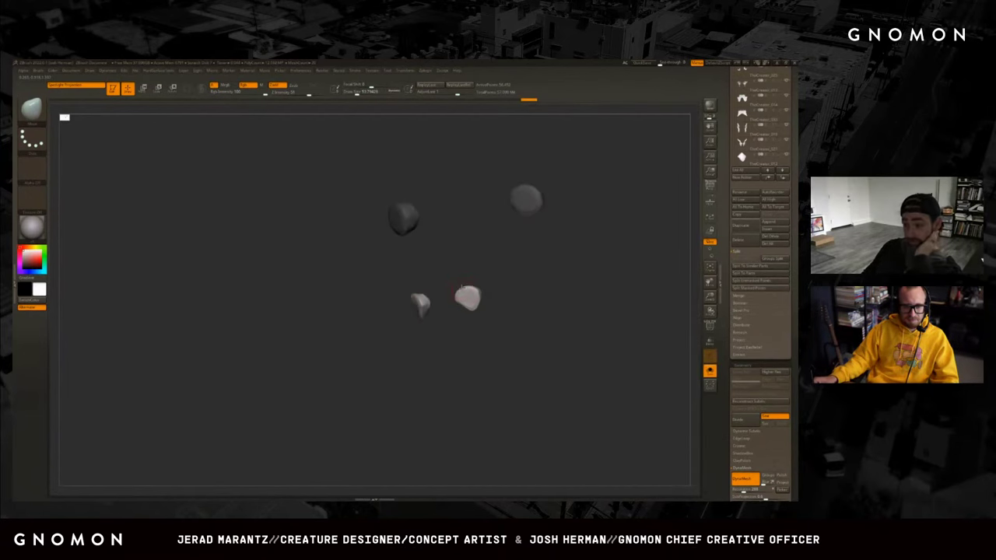
pyautogui.keyDown('ctrl'); pyautogui.keyDown('shift'); pyautogui.click(551, 282); pyautogui.keyUp('shift'); pyautogui.keyUp('ctrl')
pyautogui.scroll(2, 554, 284)
pyautogui.press('f')
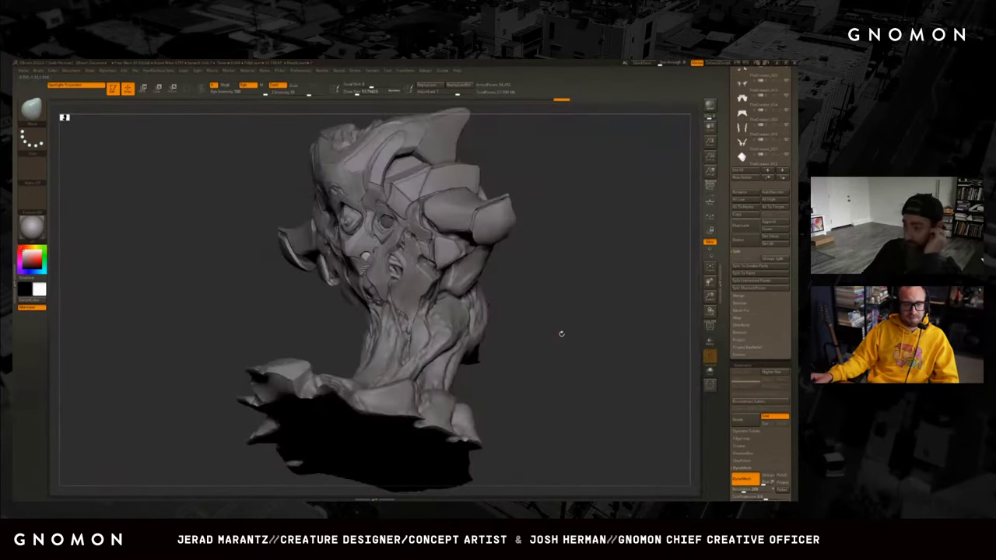
# Select the flesh mesh again and sculpt grooves into the throat directly beneath the chin plate.
pyautogui.moveTo(560, 333); pyautogui.dragTo(514, 319)
pyautogui.scroll(2, 452, 305)
pyautogui.keyDown('alt'); pyautogui.click(453, 305); pyautogui.keyUp('alt')
pyautogui.moveTo(589, 301)
pyautogui.mouseDown()
pyautogui.moveTo(550, 333)
pyautogui.moveTo(509, 322)
pyautogui.mouseUp()
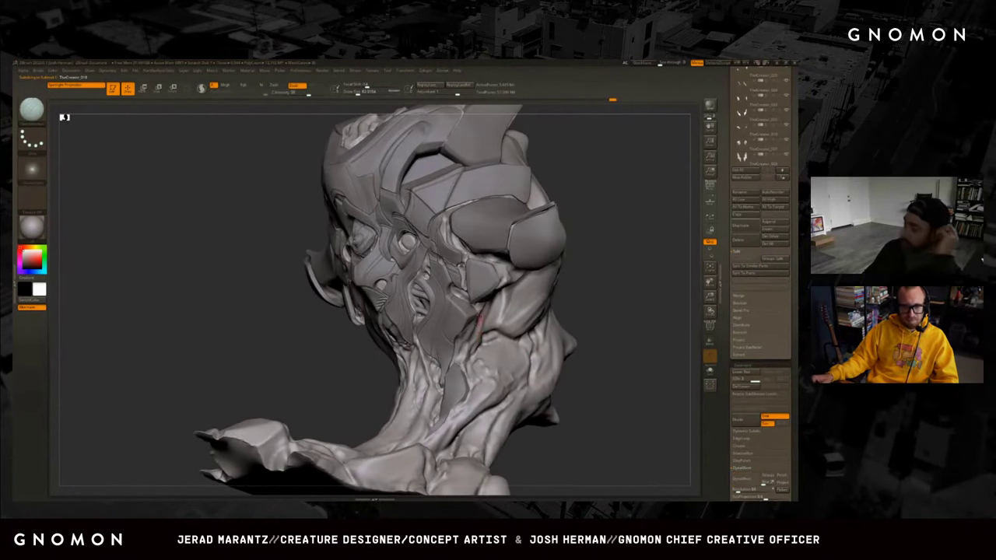
pyautogui.moveTo(582, 325)
pyautogui.mouseDown()
pyautogui.moveTo(605, 322)
pyautogui.moveTo(418, 371)
pyautogui.mouseUp()
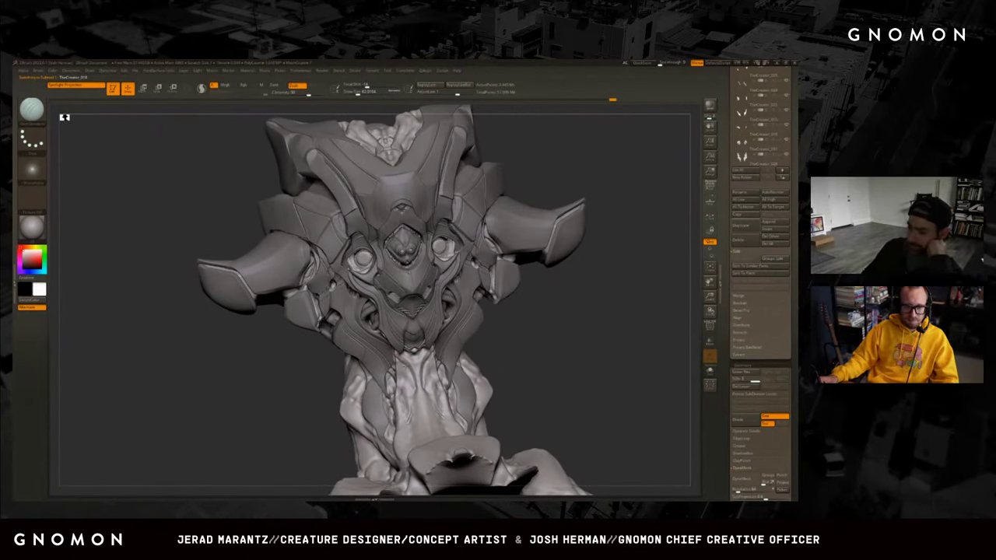
pyautogui.moveTo(416, 396)
pyautogui.mouseDown()
pyautogui.moveTo(475, 389)
pyautogui.moveTo(420, 393)
pyautogui.mouseUp()
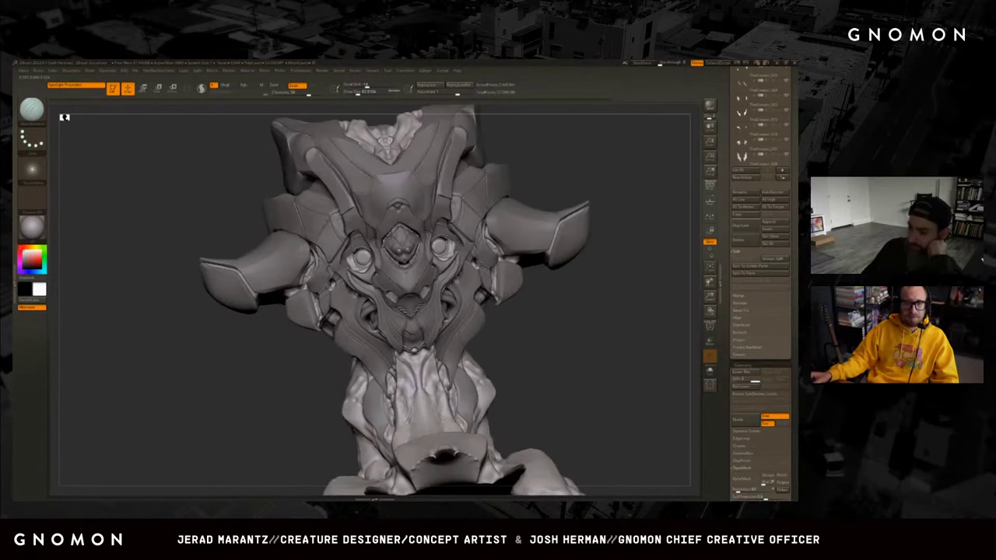
pyautogui.moveTo(424, 350); pyautogui.dragTo(428, 374)
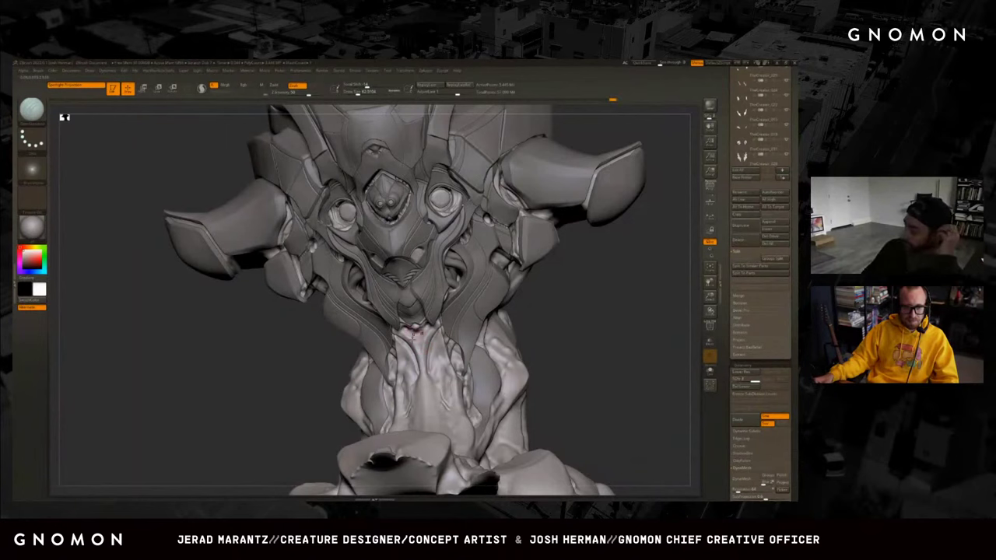
pyautogui.moveTo(410, 335); pyautogui.dragTo(411, 330)
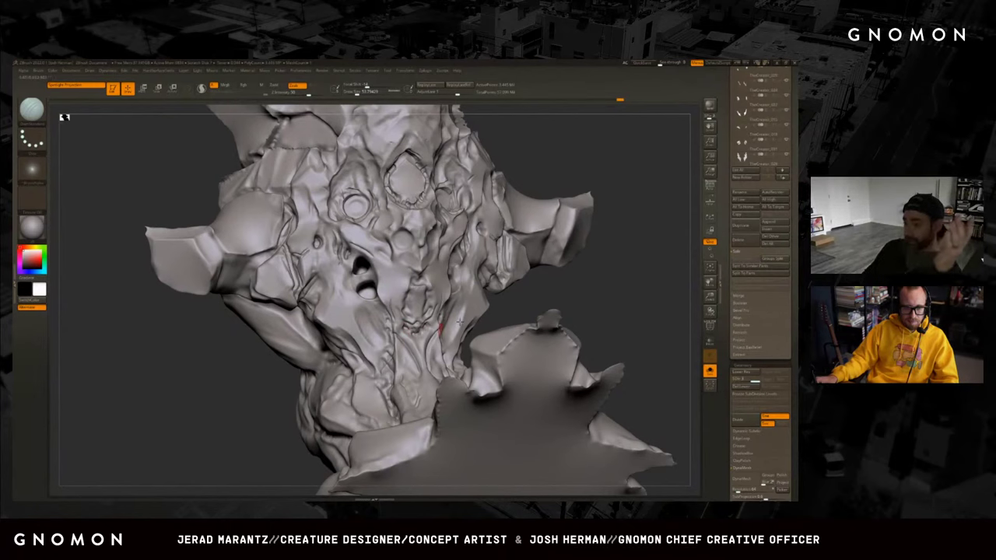
# Deepen the fleshy folds across the upper throat below the chin, checking the form from several angles.
pyautogui.moveTo(408, 331); pyautogui.dragTo(417, 331)
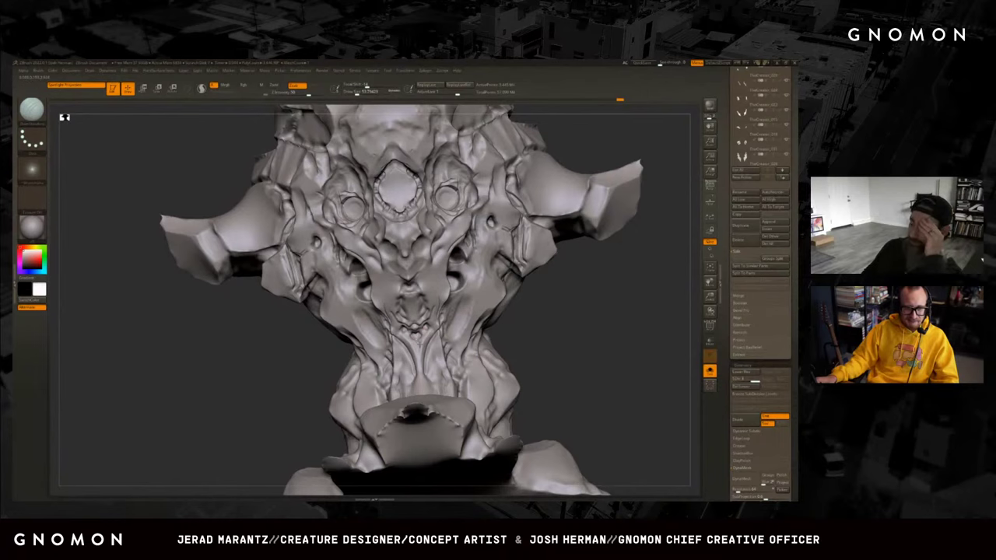
pyautogui.moveTo(537, 347); pyautogui.dragTo(426, 331)
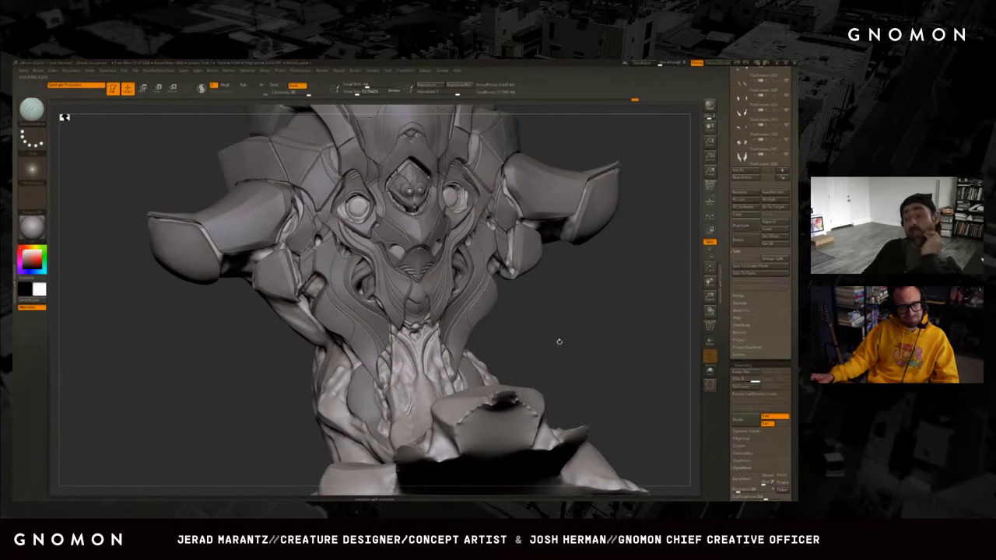
pyautogui.moveTo(399, 370); pyautogui.dragTo(459, 360)
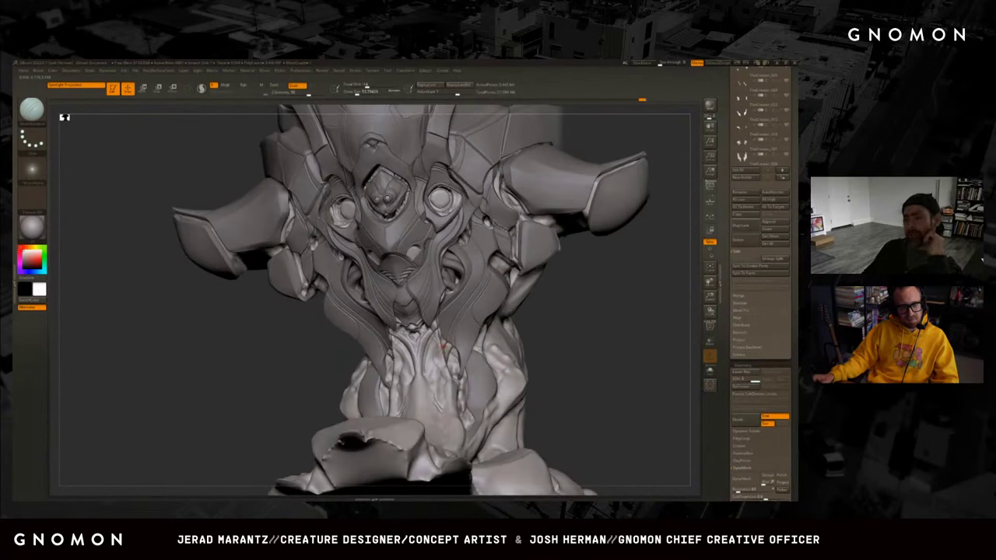
pyautogui.moveTo(572, 312); pyautogui.dragTo(560, 321)
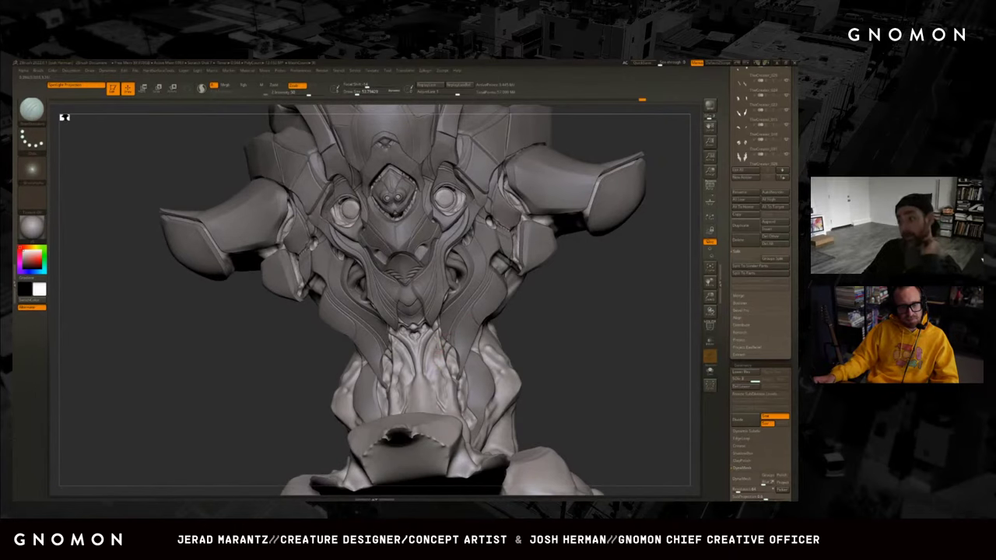
pyautogui.moveTo(440, 347); pyautogui.dragTo(397, 346)
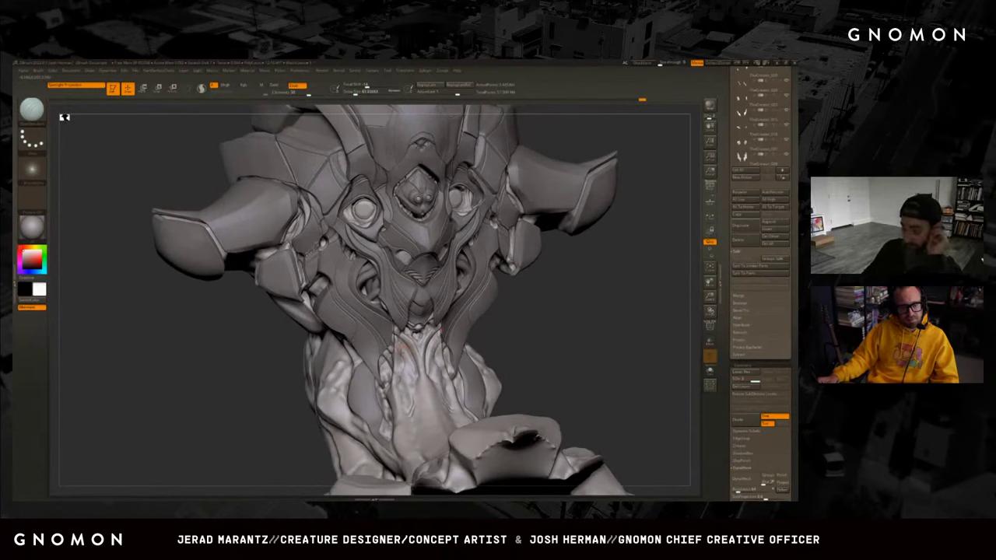
# Refine the fold lines running down the throat below the chin plate, working from front and three-quarter views.
pyautogui.moveTo(399, 355); pyautogui.dragTo(380, 355)
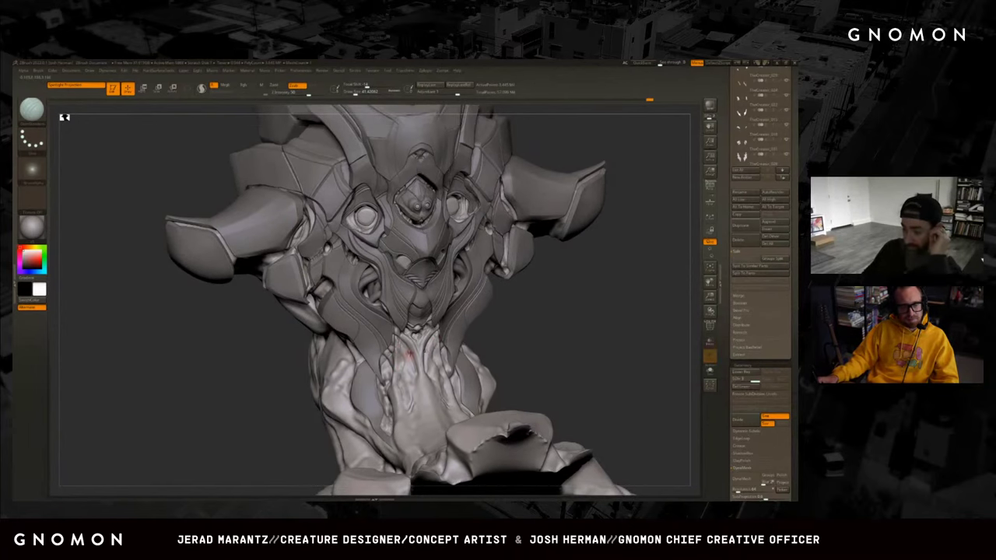
pyautogui.moveTo(407, 354)
pyautogui.mouseDown()
pyautogui.moveTo(573, 337)
pyautogui.moveTo(545, 338)
pyautogui.moveTo(552, 343)
pyautogui.moveTo(563, 312)
pyautogui.mouseUp()
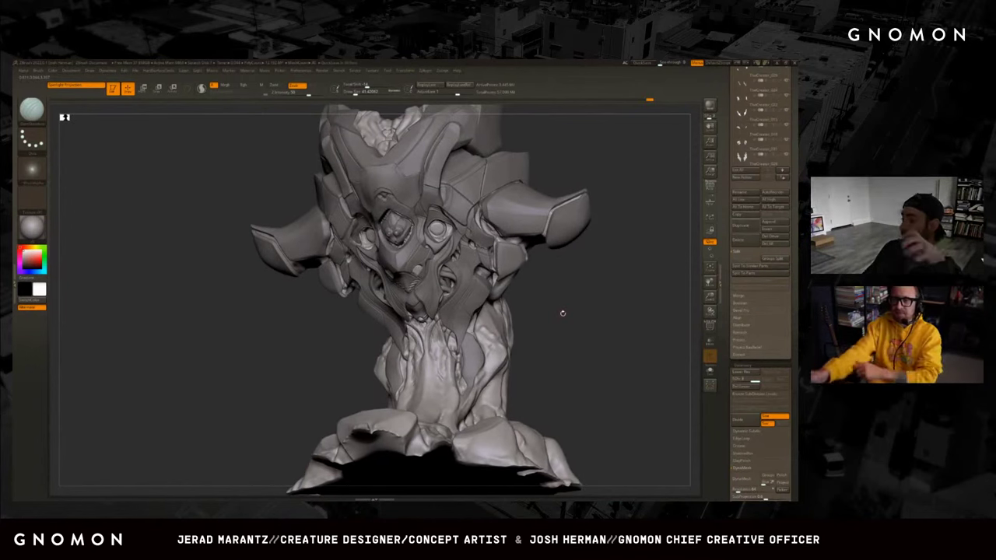
pyautogui.moveTo(563, 313); pyautogui.dragTo(536, 313)
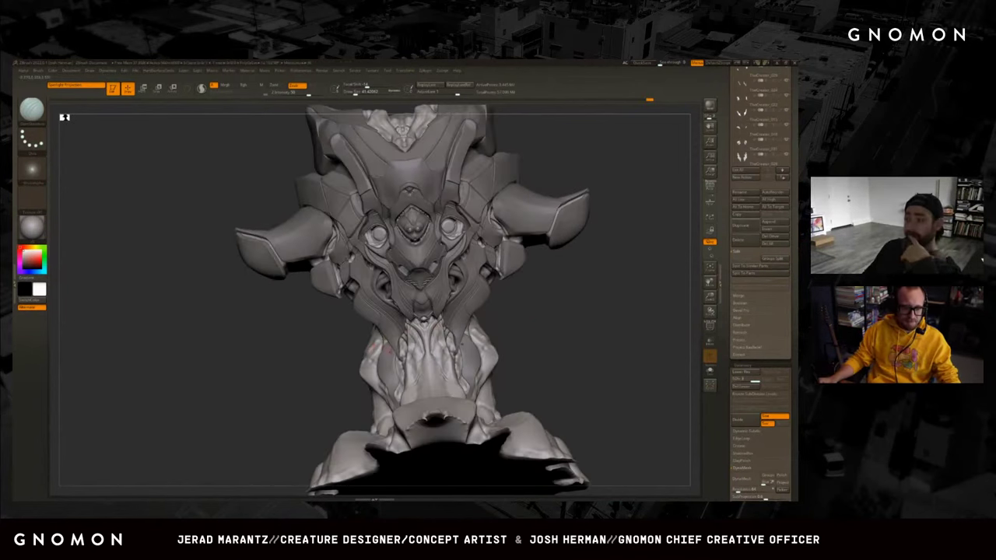
pyautogui.press('shift')
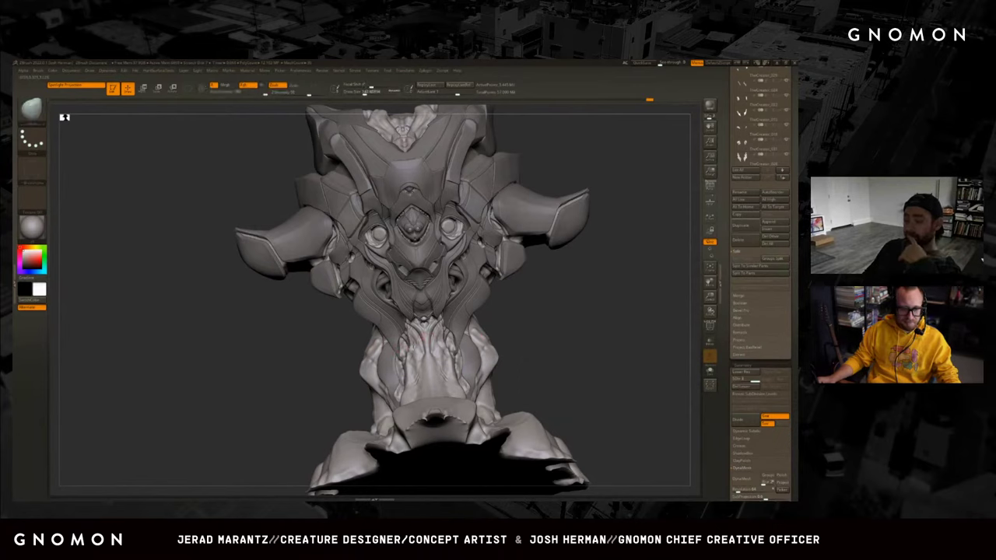
# Adjust the neck's fleshy strands and silhouette with the Move brush, checking the shape from the front and side.
pyautogui.moveTo(638, 311); pyautogui.dragTo(626, 323)
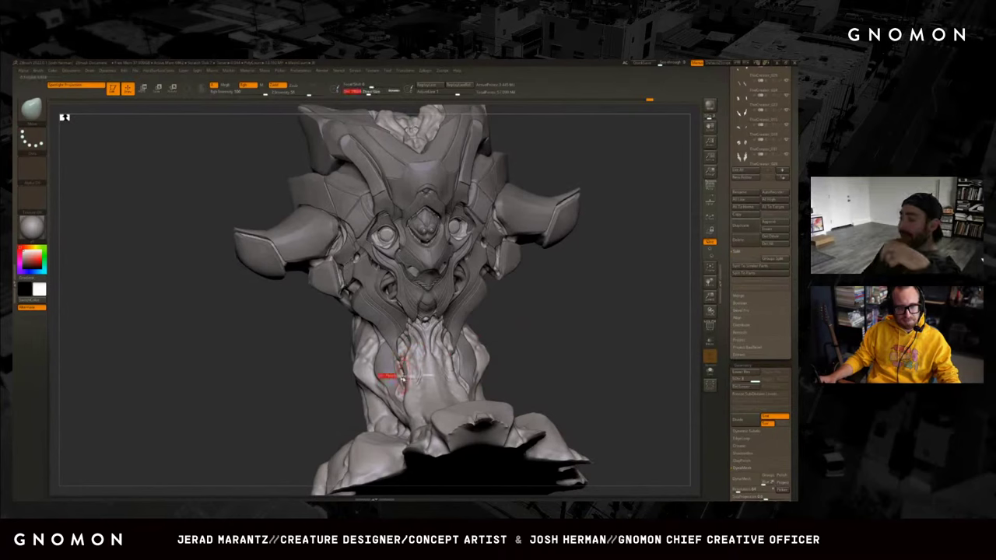
pyautogui.moveTo(591, 334); pyautogui.dragTo(561, 337)
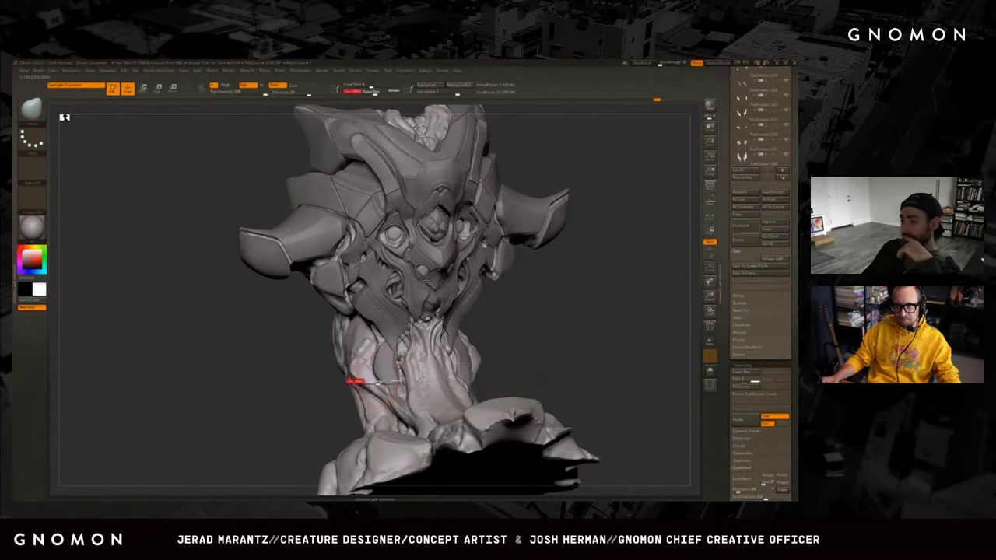
pyautogui.moveTo(285, 394); pyautogui.dragTo(296, 358)
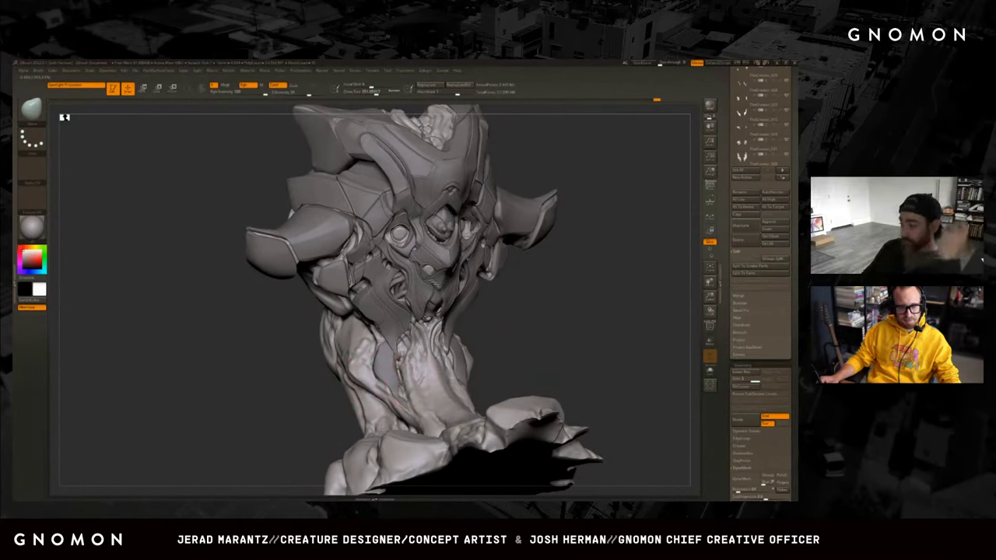
pyautogui.moveTo(436, 366); pyautogui.dragTo(511, 344)
pyautogui.moveTo(436, 420); pyautogui.dragTo(461, 413)
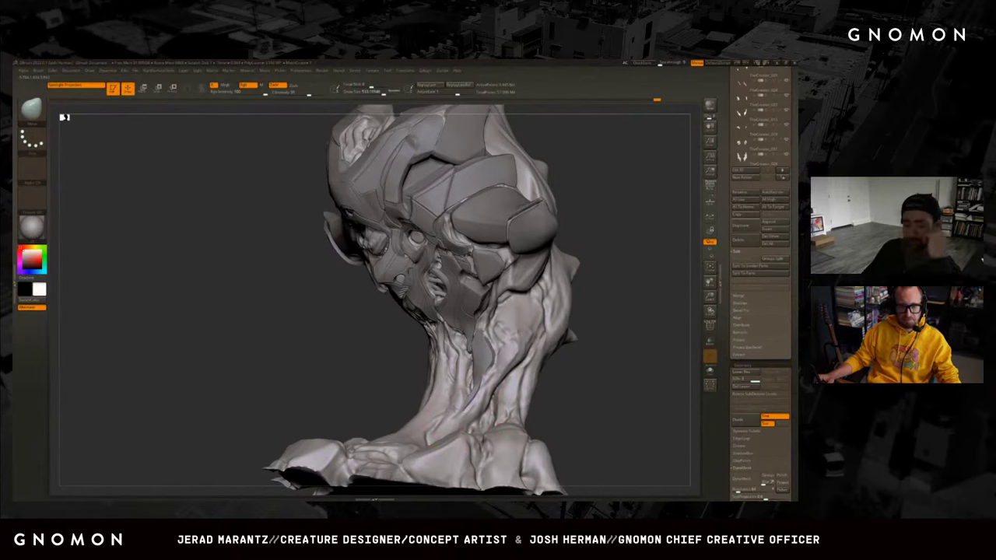
pyautogui.moveTo(467, 381)
pyautogui.mouseDown()
pyautogui.moveTo(589, 371)
pyautogui.moveTo(592, 347)
pyautogui.moveTo(585, 359)
pyautogui.moveTo(573, 346)
pyautogui.mouseUp()
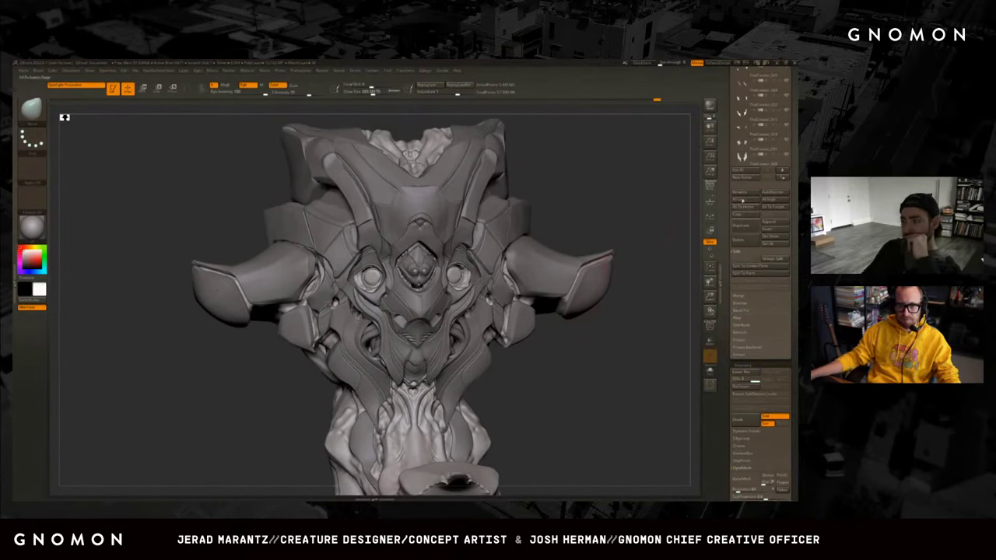
# Find the thin jointed limb among the Base Man With Shoes subtools, select it and mirror it to the head's other side.
pyautogui.scroll(5, 761, 296)
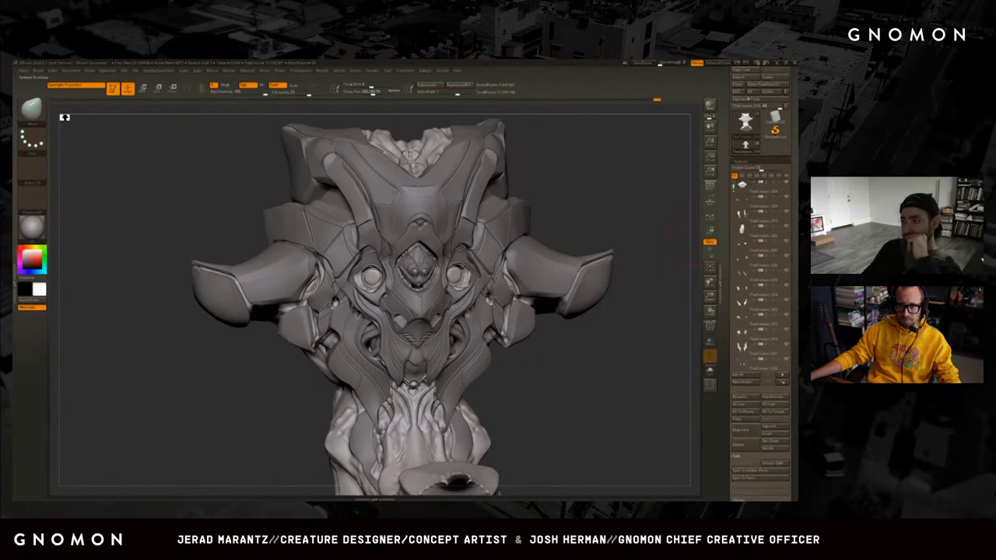
pyautogui.scroll(-5, 761, 272)
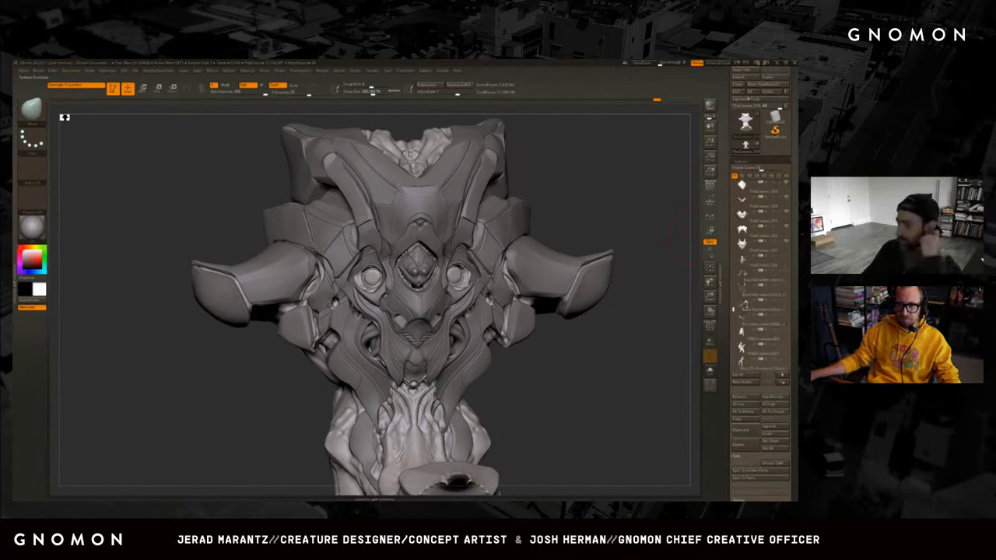
pyautogui.scroll(-3, 733, 304)
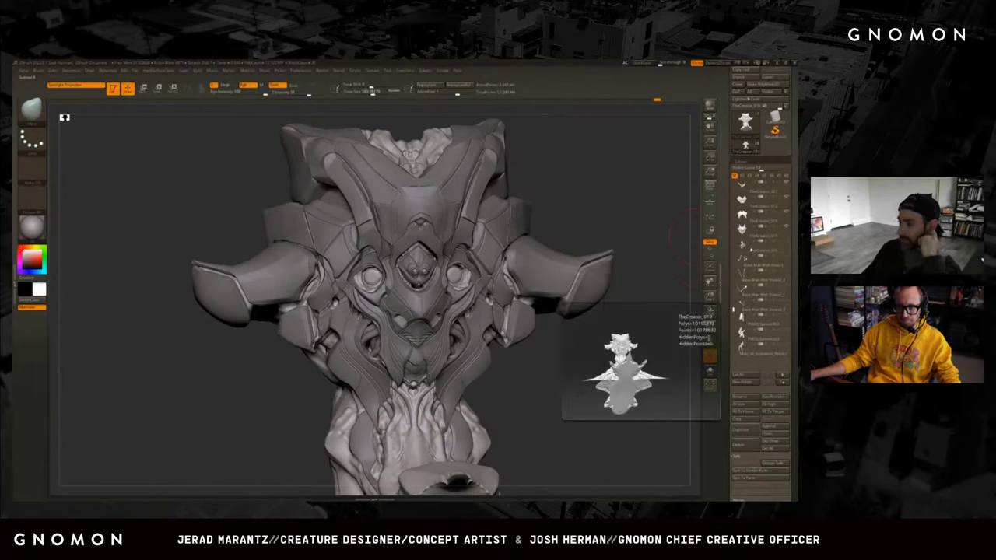
pyautogui.click(759, 266)
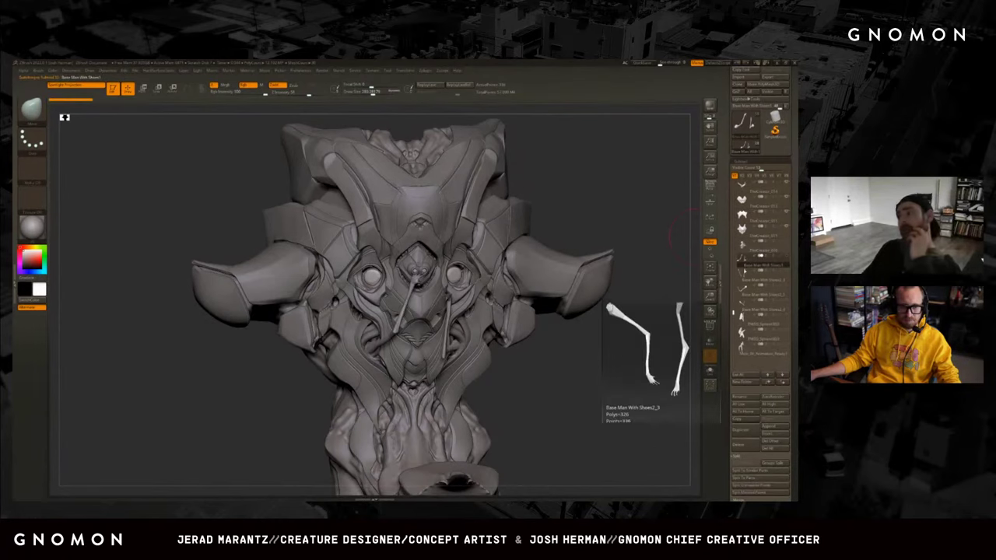
pyautogui.click(758, 309)
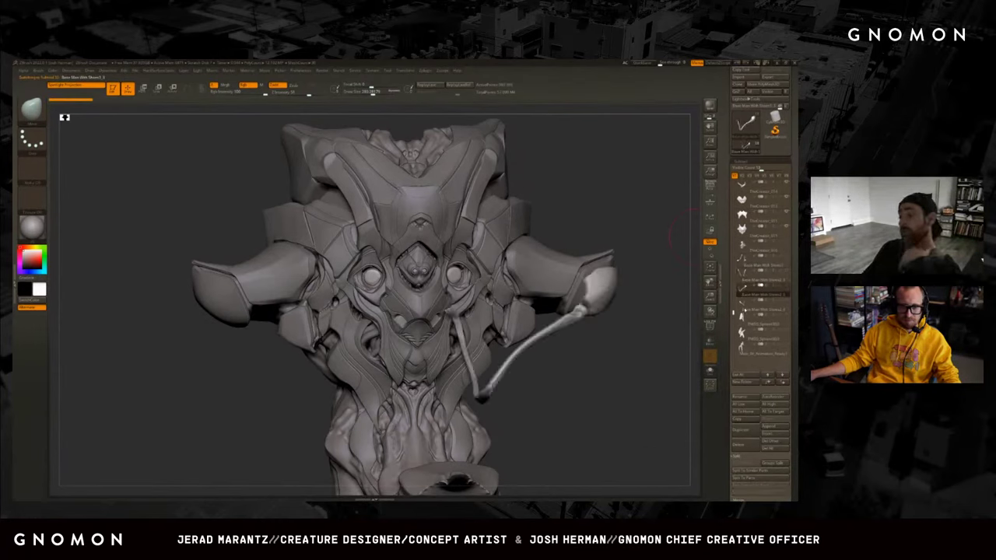
pyautogui.click(759, 295)
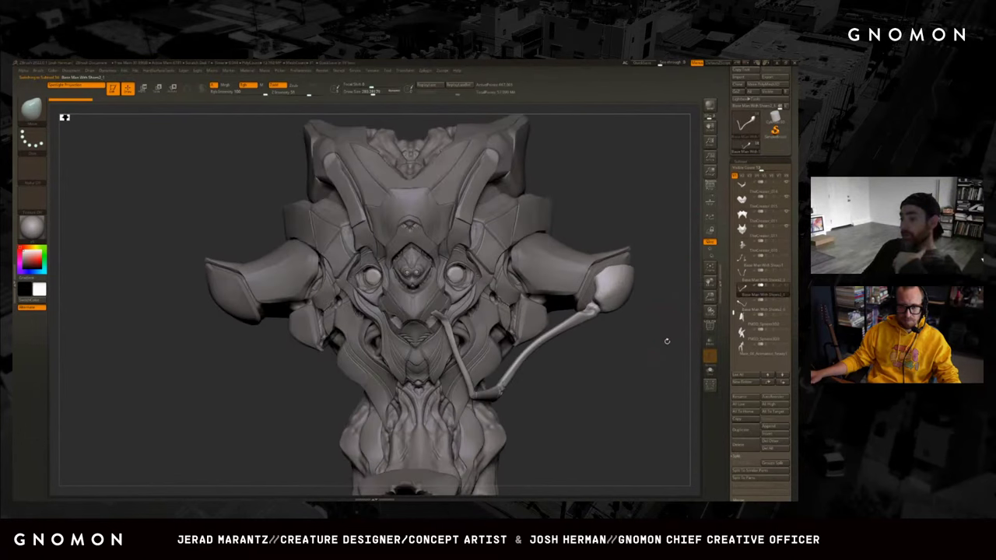
pyautogui.moveTo(646, 327); pyautogui.dragTo(660, 326)
pyautogui.hotkey('ctrl', 'z')
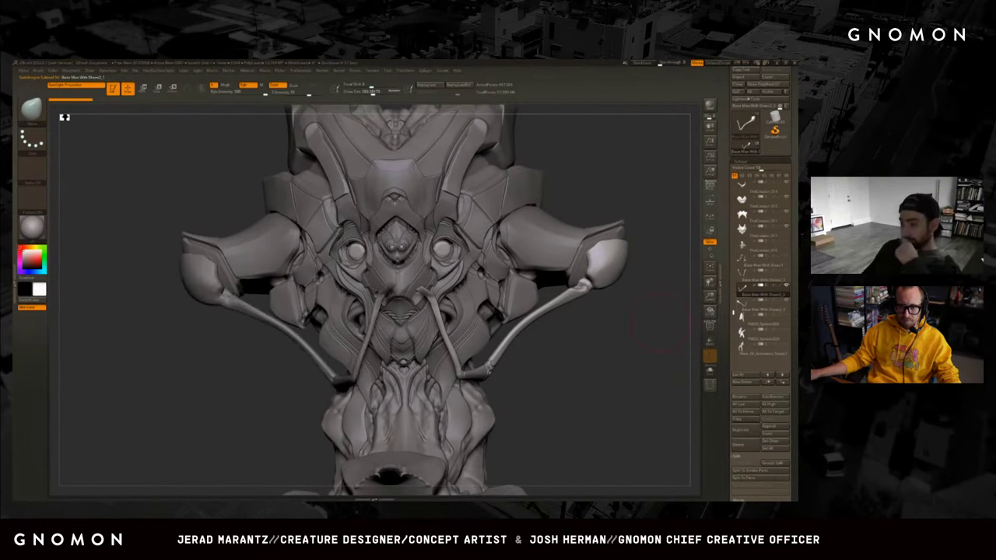
# Reshape the mirrored limbs with the Move brush so their rounded ends sit against the side horns' tips.
pyautogui.moveTo(631, 324)
pyautogui.mouseDown()
pyautogui.moveTo(604, 329)
pyautogui.moveTo(616, 273)
pyautogui.mouseUp()
pyautogui.moveTo(604, 224)
pyautogui.mouseDown()
pyautogui.moveTo(643, 273)
pyautogui.moveTo(638, 254)
pyautogui.mouseUp()
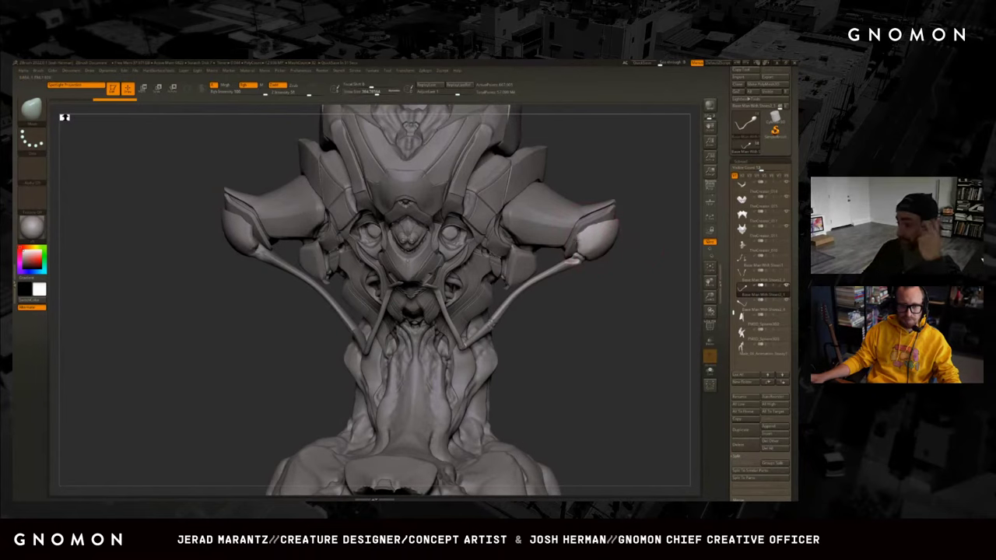
pyautogui.moveTo(634, 249)
pyautogui.mouseDown()
pyautogui.moveTo(596, 231)
pyautogui.moveTo(535, 488)
pyautogui.mouseUp()
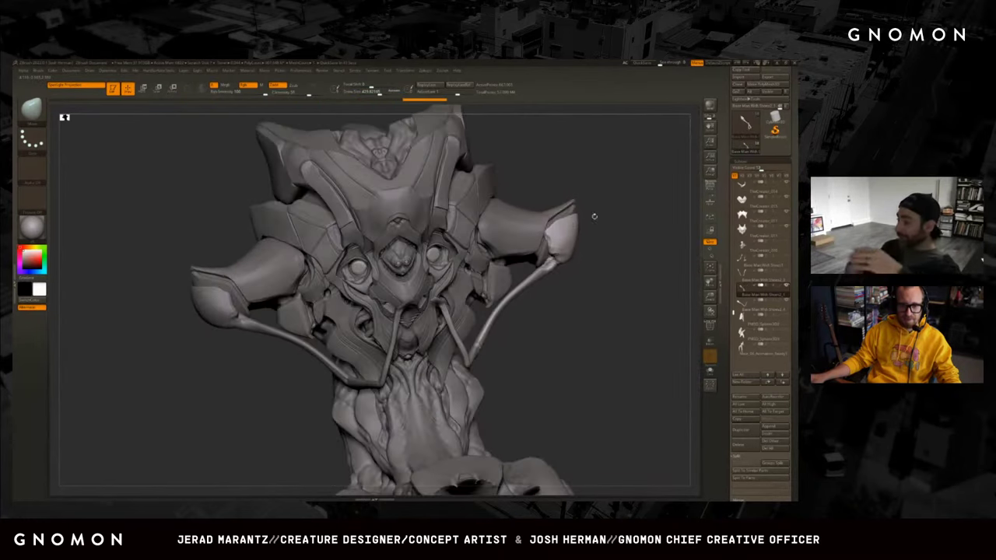
pyautogui.press('shift')
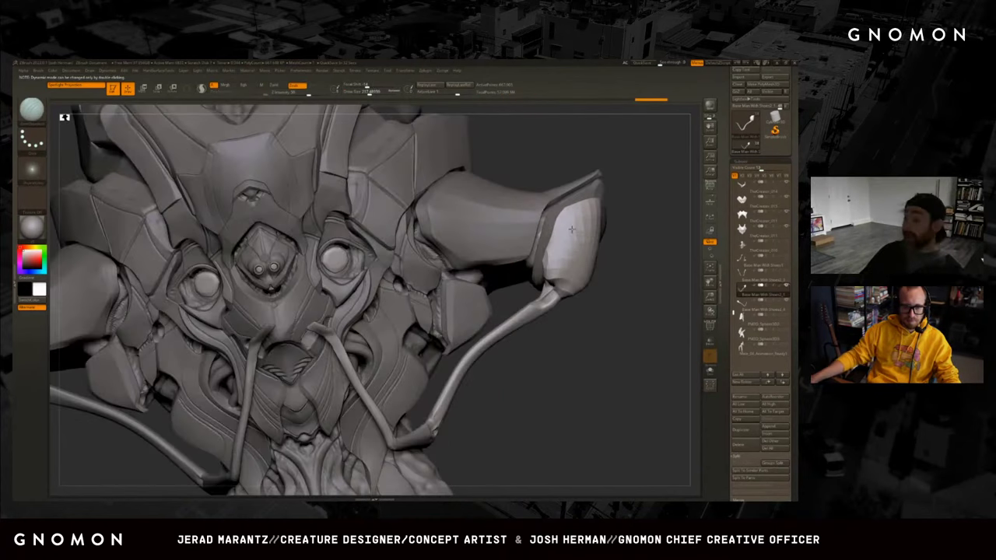
# Shape the limb's rounded end cap to follow the horn tip plate, isolating the limb to check its form.
pyautogui.keyDown('ctrl'); pyautogui.keyDown('shift'); pyautogui.click(544, 236); pyautogui.keyUp('shift'); pyautogui.keyUp('ctrl')
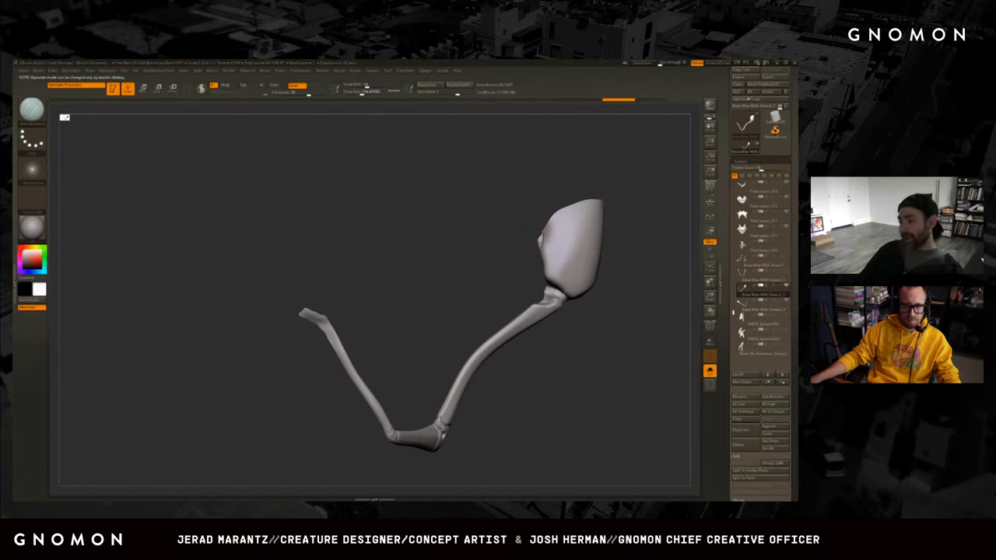
pyautogui.keyDown('ctrl'); pyautogui.keyDown('shift'); pyautogui.click(535, 242); pyautogui.keyUp('shift'); pyautogui.keyUp('ctrl')
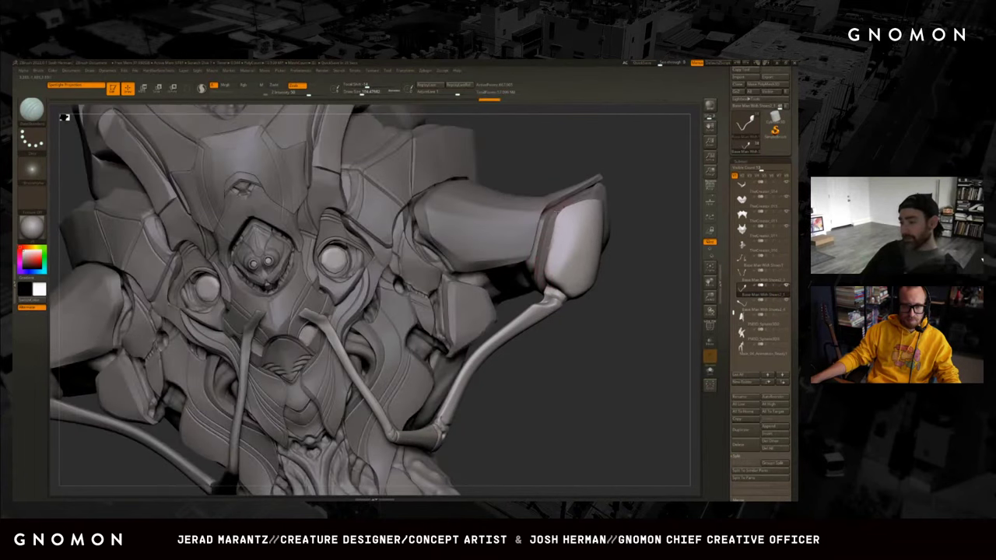
pyautogui.moveTo(548, 257); pyautogui.dragTo(605, 250)
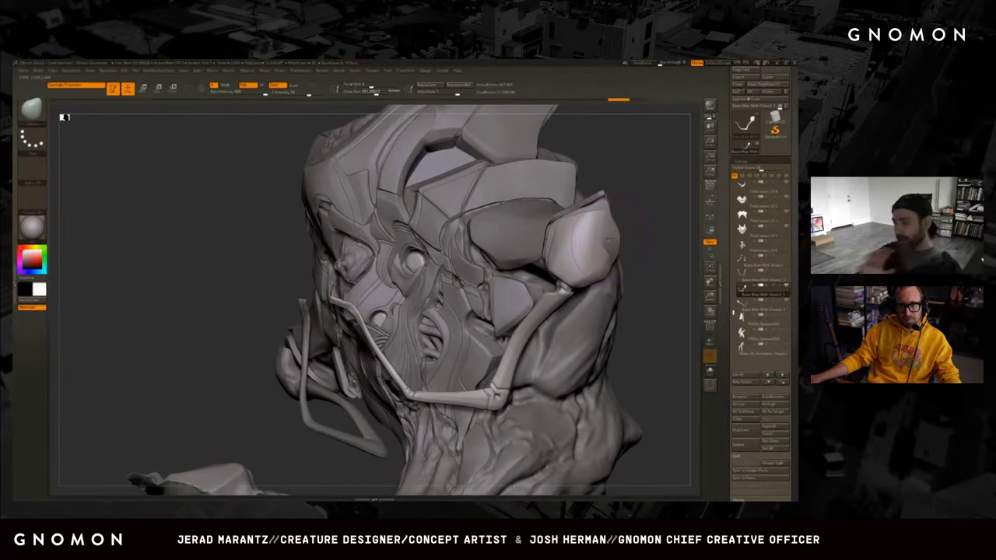
pyautogui.keyDown('ctrl'); pyautogui.keyDown('shift'); pyautogui.click(599, 234); pyautogui.keyUp('shift'); pyautogui.keyUp('ctrl')
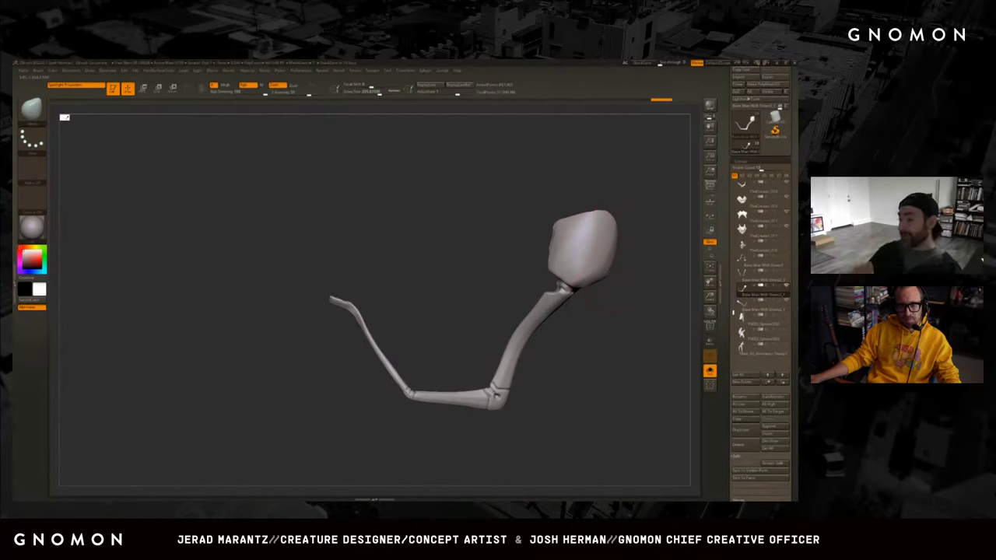
pyautogui.keyDown('ctrl'); pyautogui.keyDown('shift'); pyautogui.click(622, 249); pyautogui.keyUp('shift'); pyautogui.keyUp('ctrl')
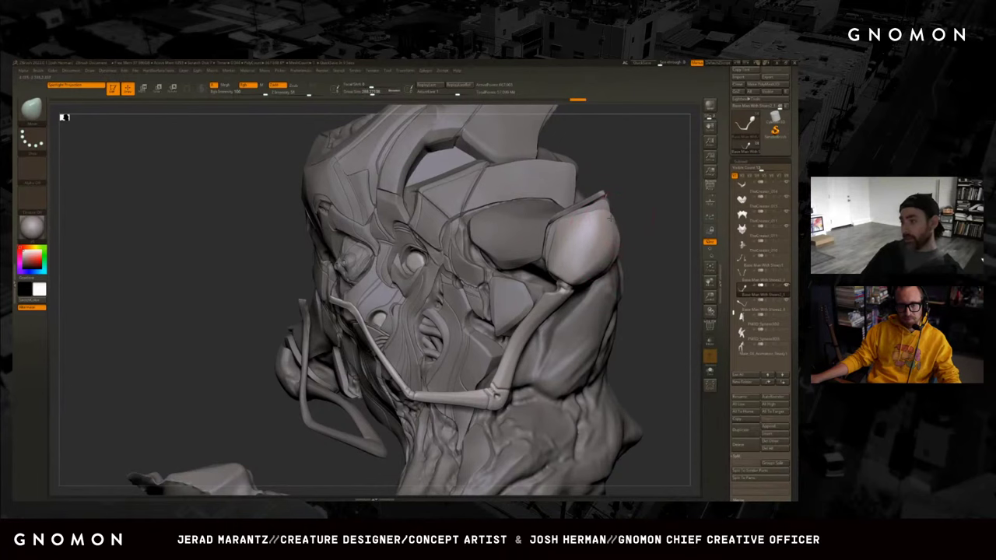
# Fit the end cap closely against the horn tip plate in close-up, isolating the plate to inspect its edge.
pyautogui.moveTo(606, 201)
pyautogui.mouseDown(button='right')
pyautogui.moveTo(591, 213)
pyautogui.moveTo(626, 205)
pyautogui.moveTo(593, 208)
pyautogui.moveTo(616, 202)
pyautogui.moveTo(600, 210)
pyautogui.moveTo(579, 280)
pyautogui.mouseUp(button='right')
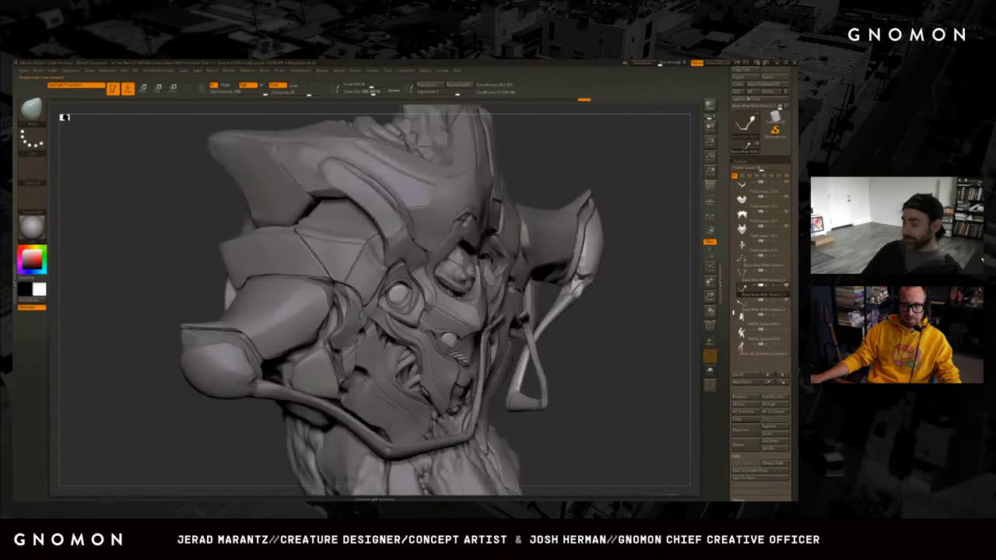
pyautogui.moveTo(627, 211)
pyautogui.mouseDown(button='right')
pyautogui.moveTo(607, 217)
pyautogui.moveTo(607, 179)
pyautogui.moveTo(537, 241)
pyautogui.mouseUp(button='right')
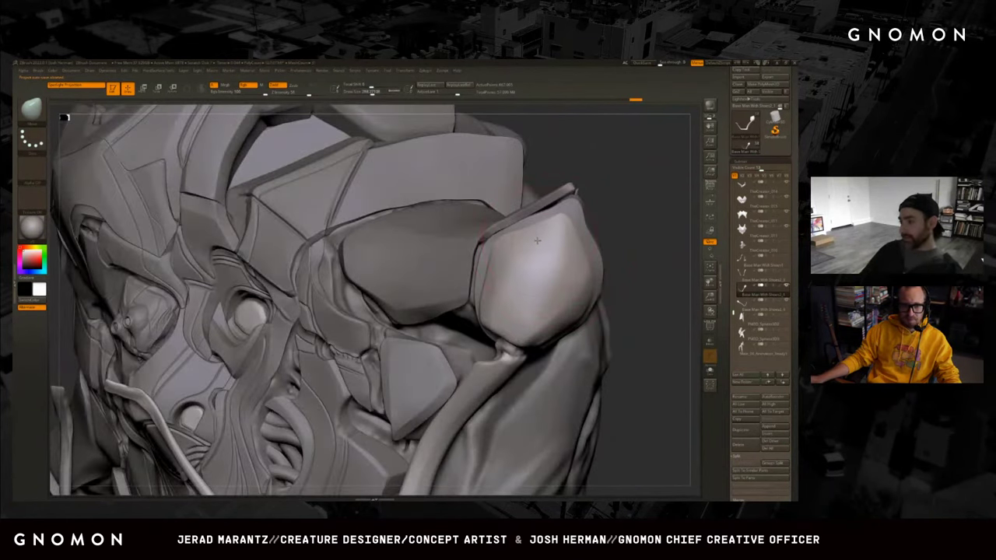
pyautogui.moveTo(574, 211)
pyautogui.mouseDown(button='right')
pyautogui.moveTo(562, 208)
pyautogui.moveTo(504, 246)
pyautogui.mouseUp(button='right')
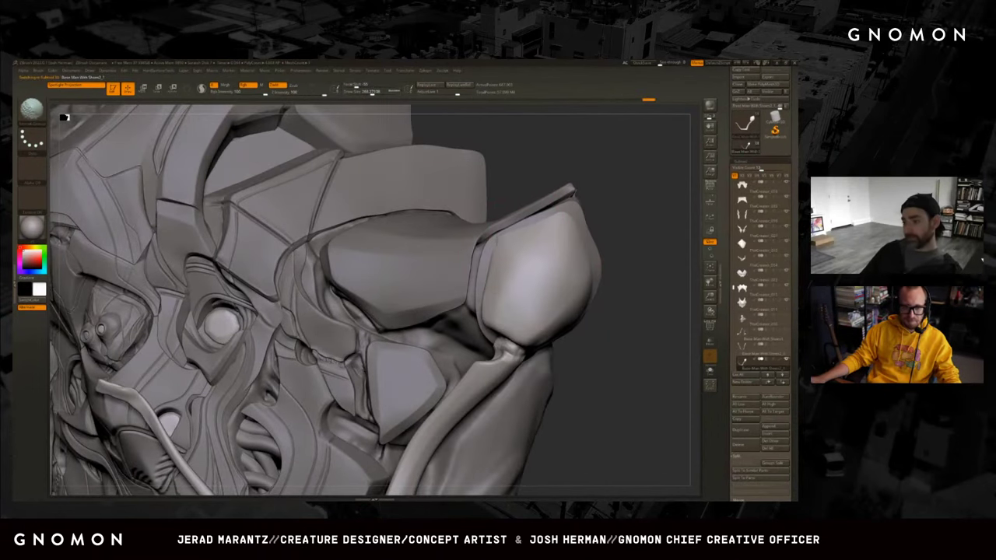
pyautogui.moveTo(614, 220)
pyautogui.mouseDown(button='right')
pyautogui.moveTo(579, 252)
pyautogui.moveTo(603, 226)
pyautogui.mouseUp(button='right')
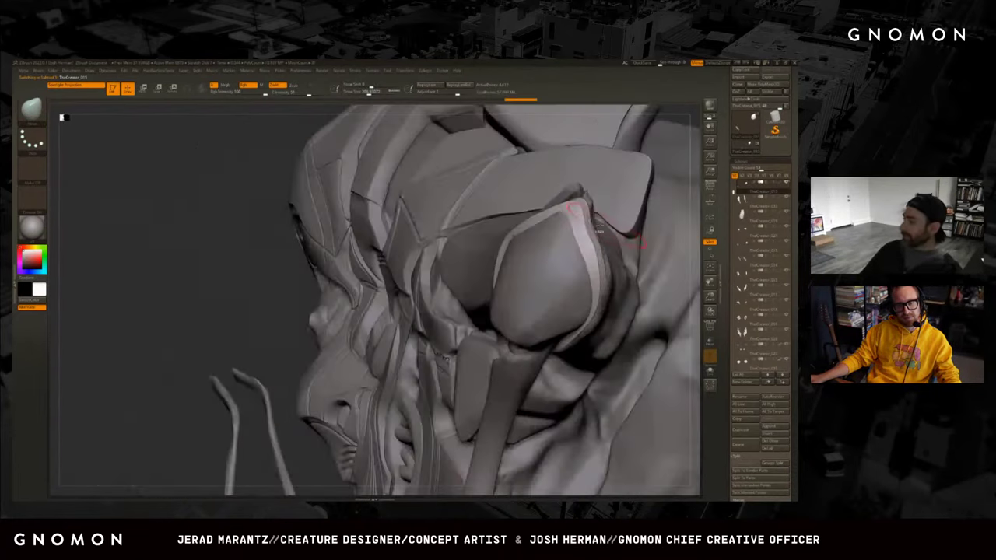
pyautogui.hotkey('ctrl', 'shift', 's')
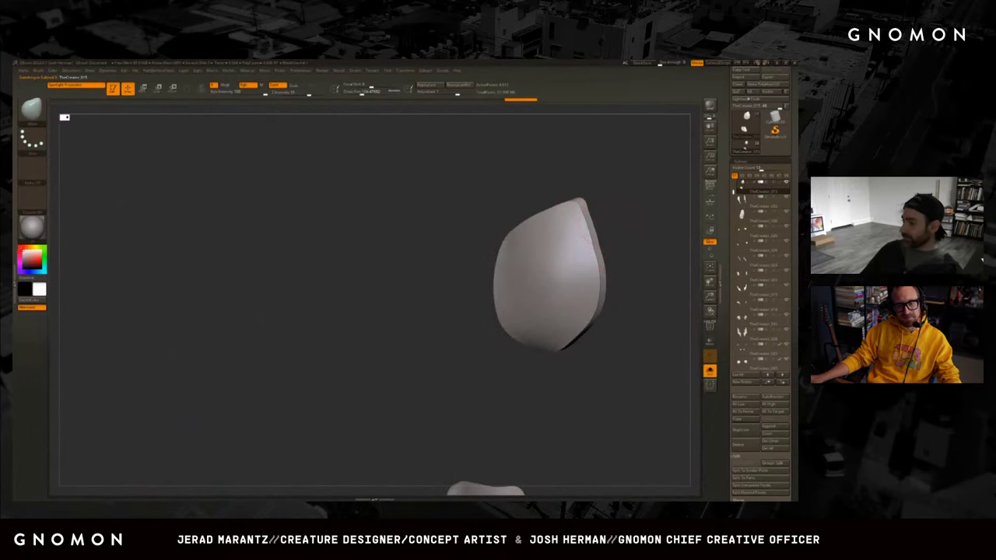
pyautogui.hotkey('ctrl', 'shift', 's')
pyautogui.moveTo(613, 253)
pyautogui.mouseDown(button='right')
pyautogui.moveTo(627, 271)
pyautogui.moveTo(579, 296)
pyautogui.mouseUp(button='right')
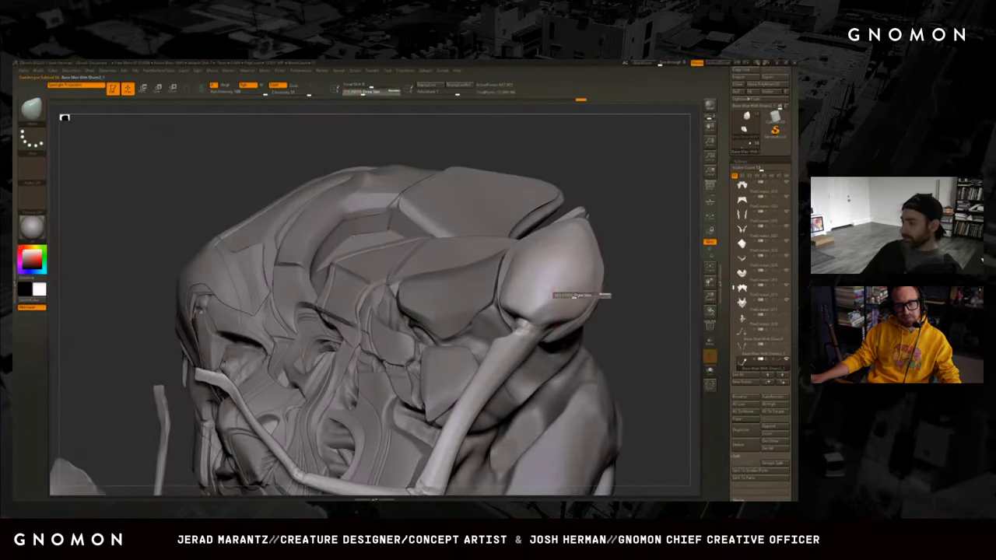
# Select the horn tip plates and adjust their outline around the limb caps with the Move brush.
pyautogui.press('b')
pyautogui.press('c')
pyautogui.press('b')
pyautogui.moveTo(647, 315)
pyautogui.mouseDown(button='right')
pyautogui.moveTo(568, 273)
pyautogui.moveTo(629, 313)
pyautogui.moveTo(249, 400)
pyautogui.moveTo(617, 296)
pyautogui.moveTo(552, 253)
pyautogui.mouseUp(button='right')
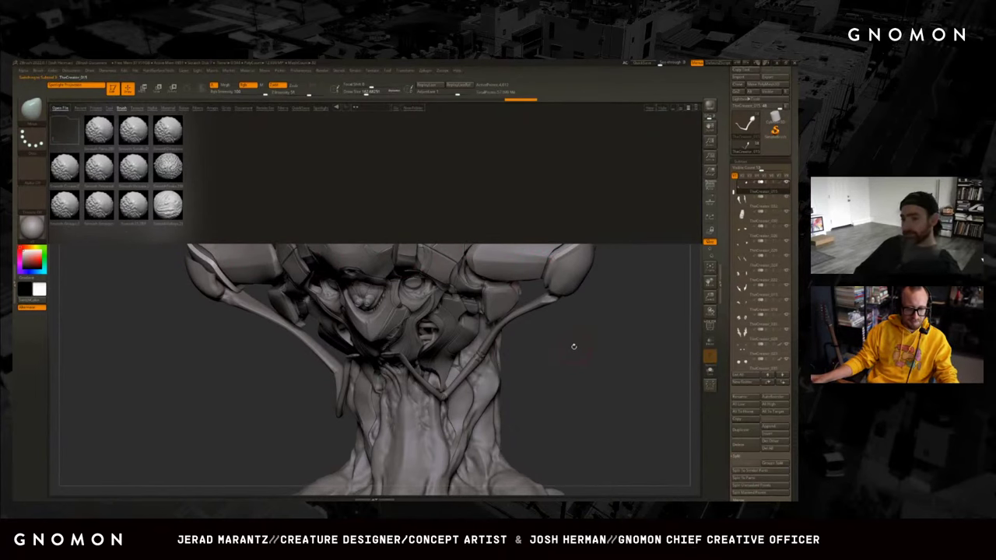
pyautogui.press('b')
pyautogui.press('Escape')
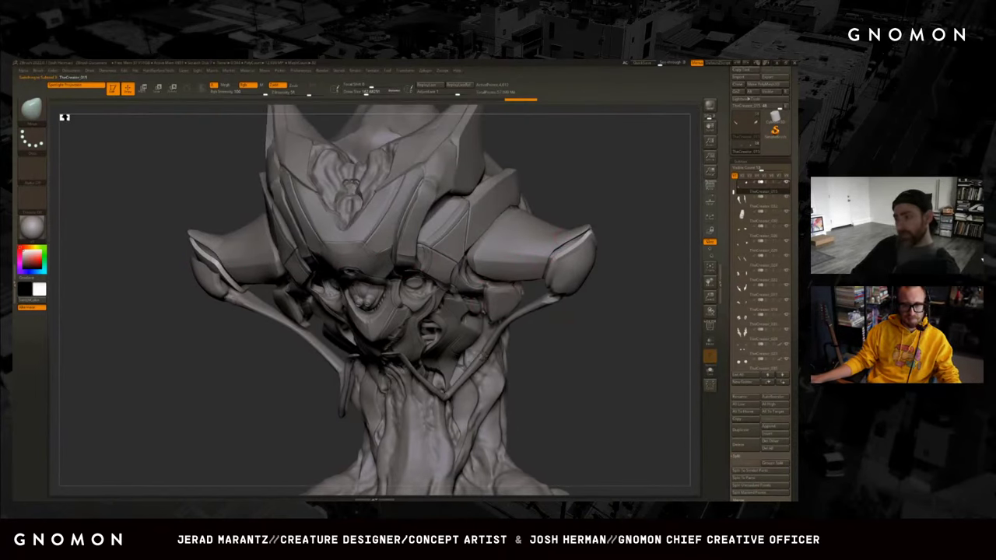
pyautogui.moveTo(614, 195); pyautogui.dragTo(566, 257)
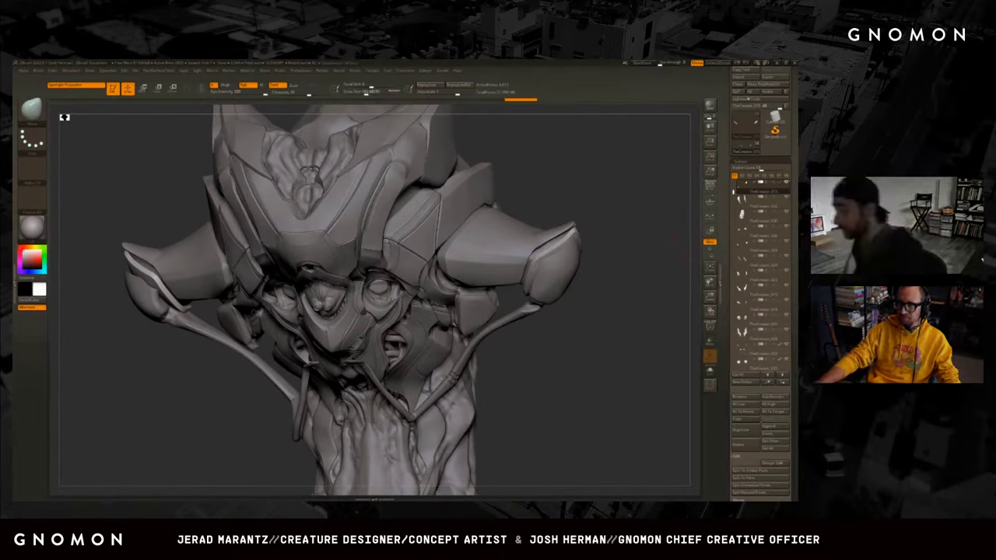
pyautogui.moveTo(685, 237); pyautogui.dragTo(653, 257)
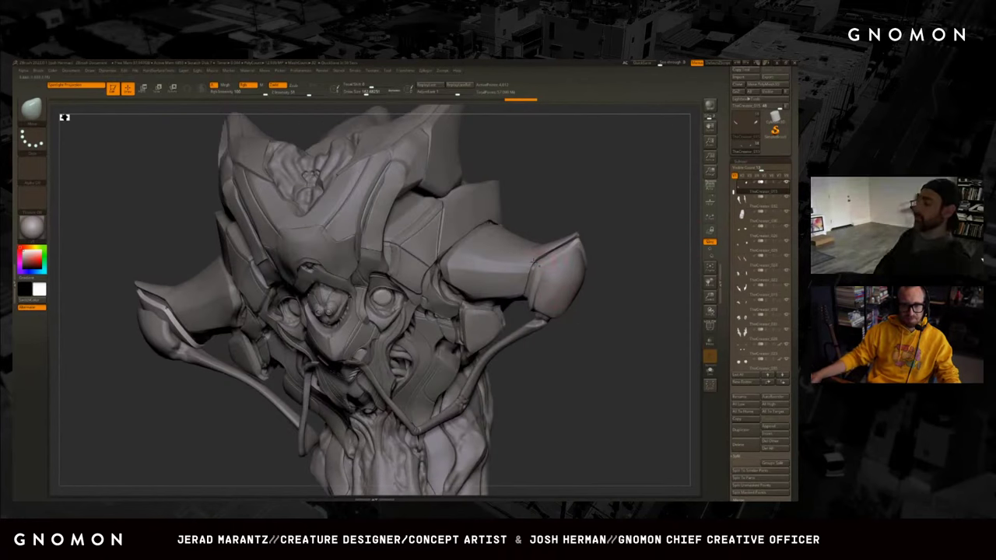
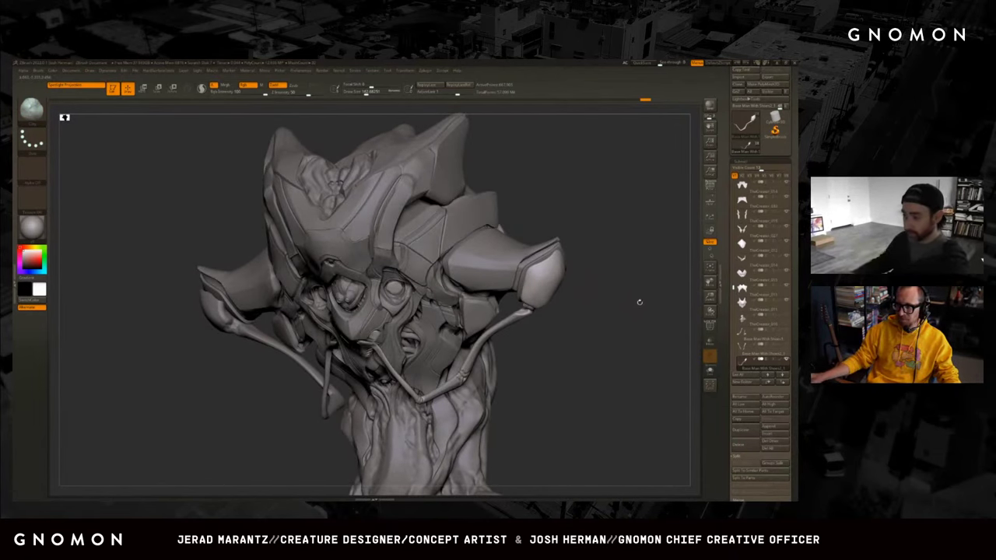
# Adjust the limb end cap's outer contour with the Move brush and refine its edge along the horn tip plate in close-up.
pyautogui.moveTo(638, 301)
pyautogui.mouseDown()
pyautogui.moveTo(628, 286)
pyautogui.moveTo(574, 278)
pyautogui.mouseUp()
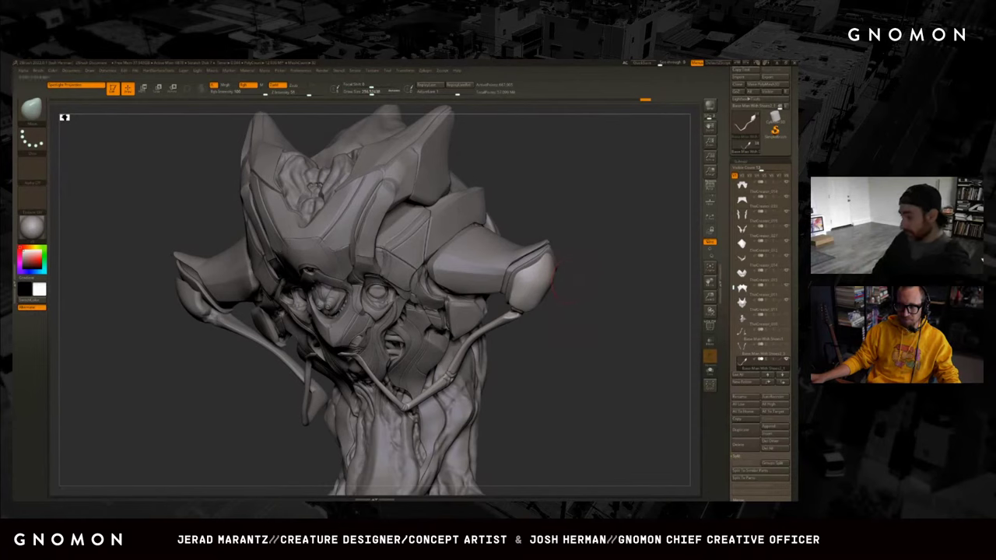
pyautogui.moveTo(554, 268)
pyautogui.mouseDown()
pyautogui.moveTo(583, 278)
pyautogui.moveTo(518, 280)
pyautogui.moveTo(534, 268)
pyautogui.mouseUp()
pyautogui.press('s')
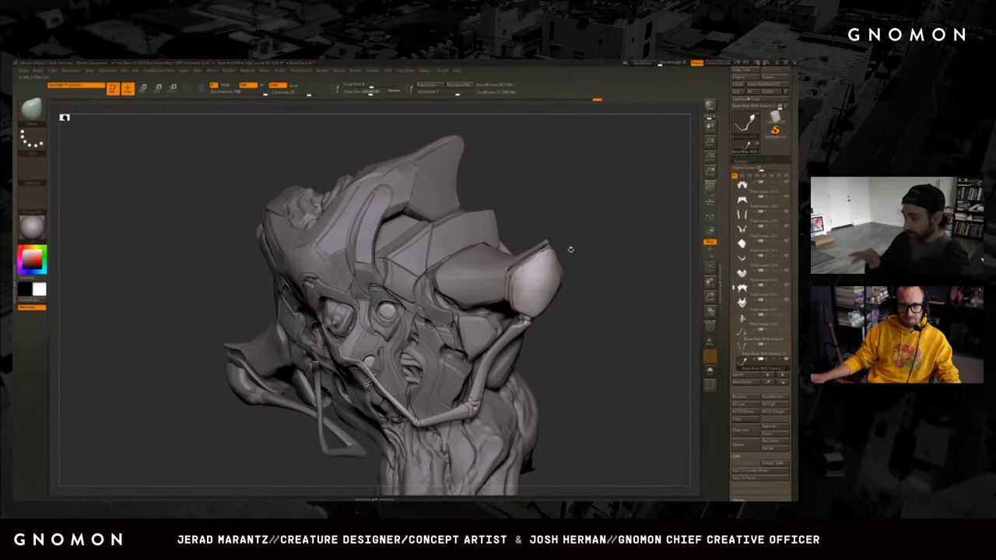
pyautogui.moveTo(570, 249)
pyautogui.mouseDown()
pyautogui.moveTo(536, 261)
pyautogui.moveTo(543, 245)
pyautogui.mouseUp()
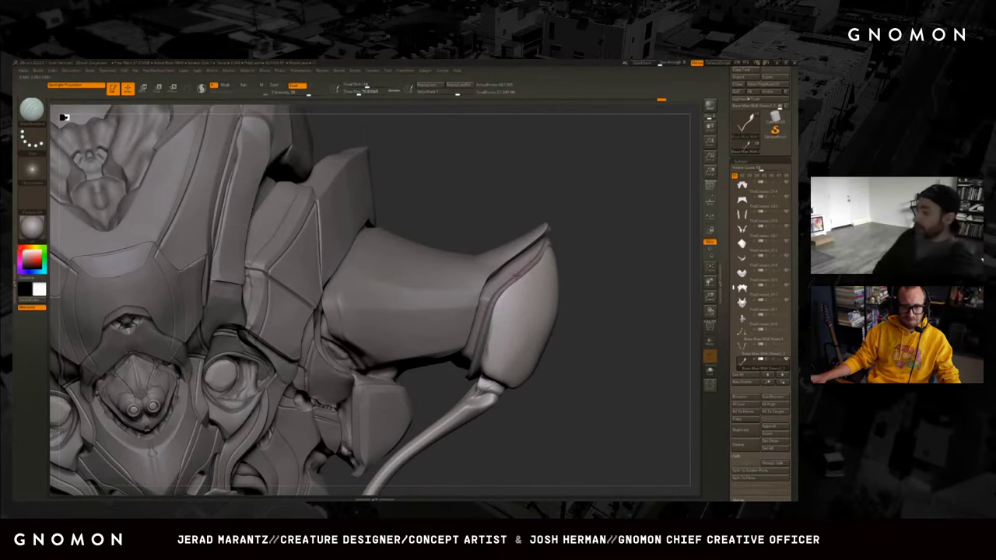
pyautogui.moveTo(572, 234); pyautogui.dragTo(562, 257)
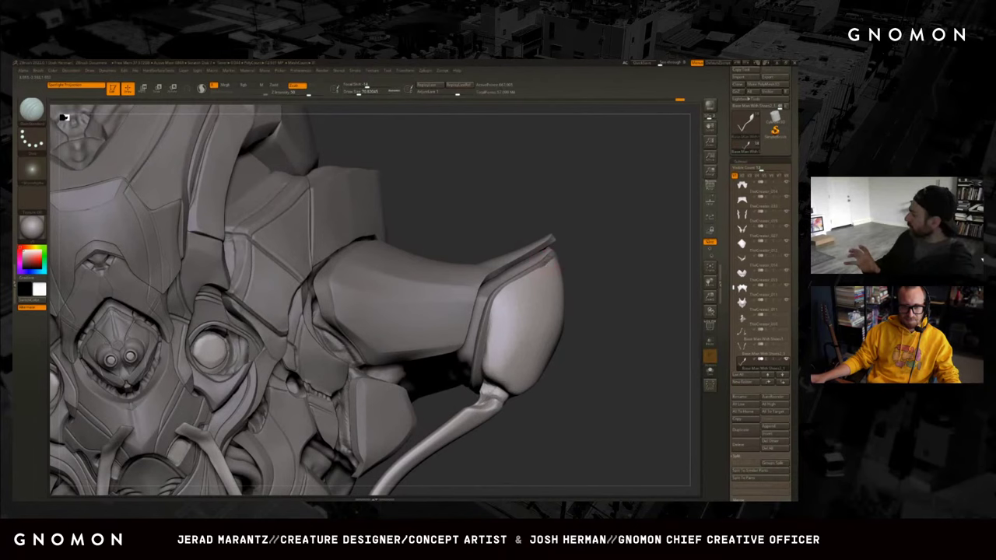
pyautogui.moveTo(556, 247)
pyautogui.keyDown('alt'); pyautogui.mouseDown()
pyautogui.moveTo(580, 204)
pyautogui.moveTo(554, 316)
pyautogui.moveTo(565, 331)
pyautogui.moveTo(544, 294)
pyautogui.moveTo(574, 327)
pyautogui.moveTo(505, 311)
pyautogui.moveTo(548, 249)
pyautogui.moveTo(595, 209)
pyautogui.mouseUp(); pyautogui.keyUp('alt')
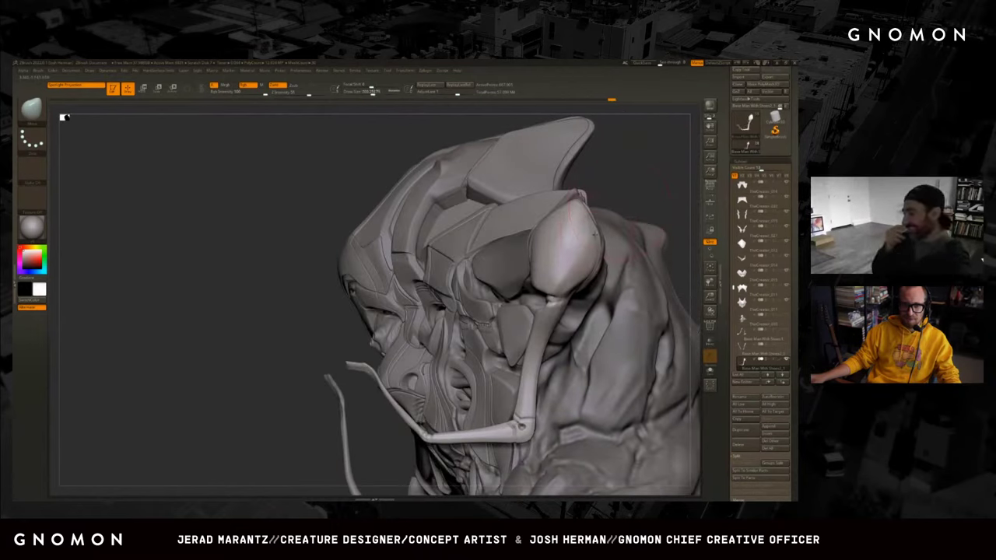
# Refine the end cap's rounded profile from the side, checking it against the whole head from the front.
pyautogui.moveTo(595, 209)
pyautogui.mouseDown()
pyautogui.moveTo(623, 234)
pyautogui.moveTo(605, 252)
pyautogui.moveTo(591, 233)
pyautogui.mouseUp()
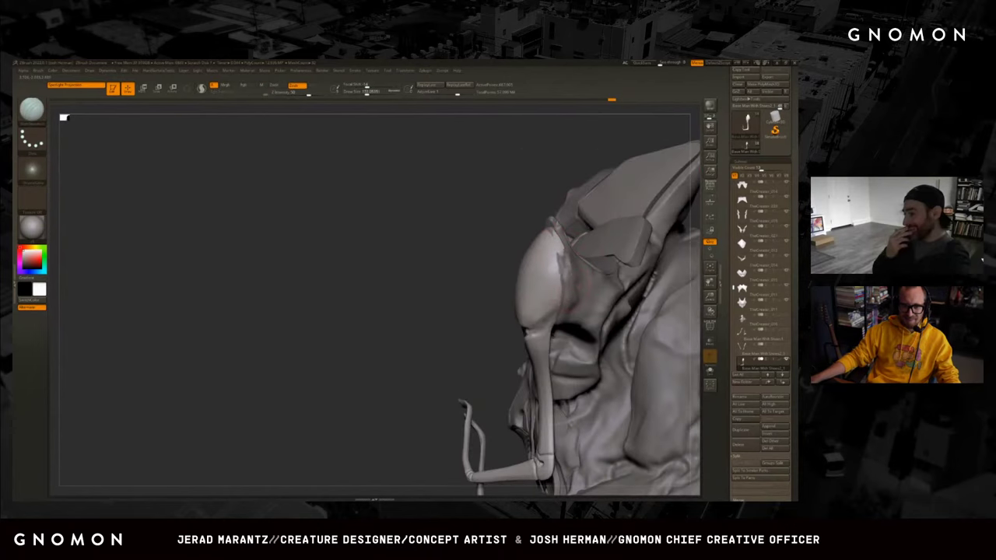
pyautogui.moveTo(538, 175); pyautogui.dragTo(522, 433)
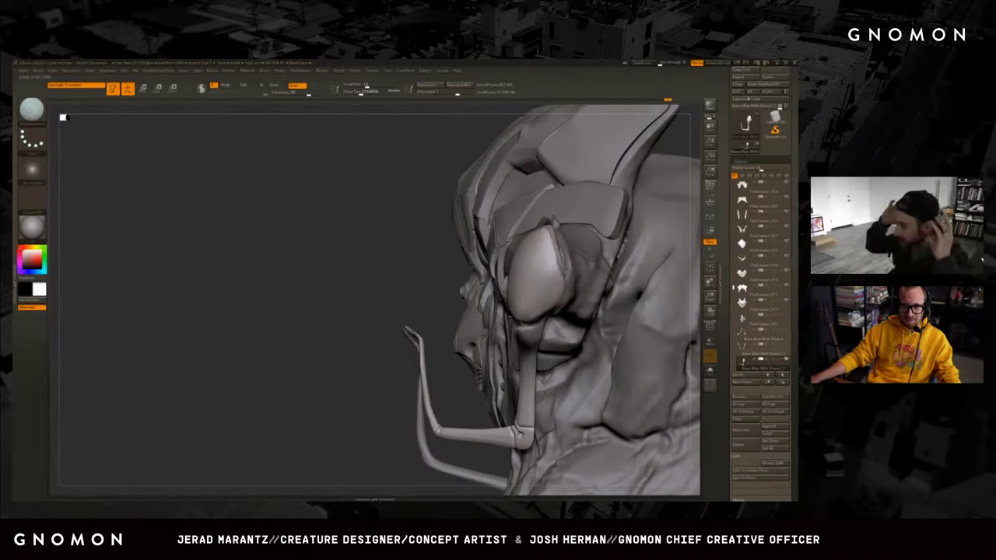
pyautogui.moveTo(273, 311); pyautogui.dragTo(227, 312)
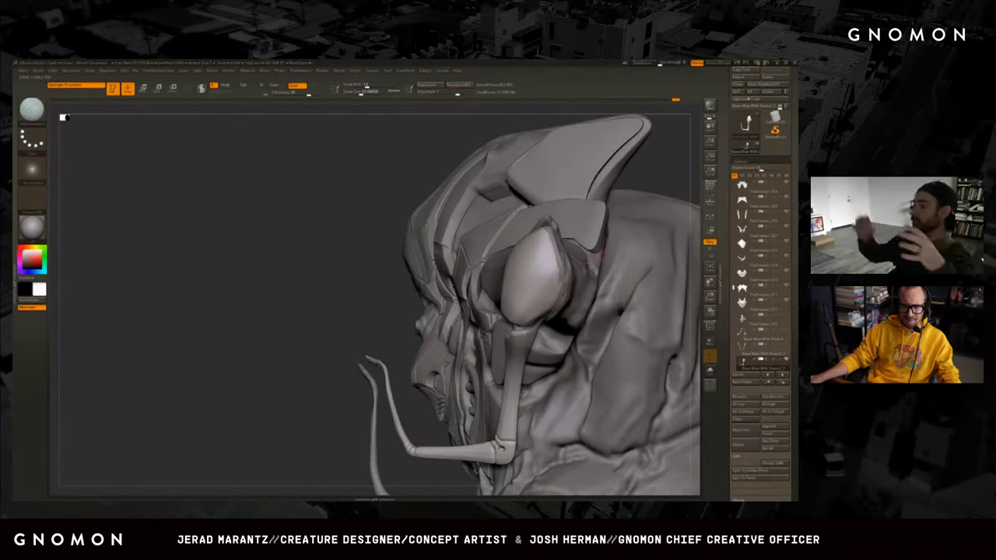
pyautogui.moveTo(498, 257); pyautogui.dragTo(596, 238)
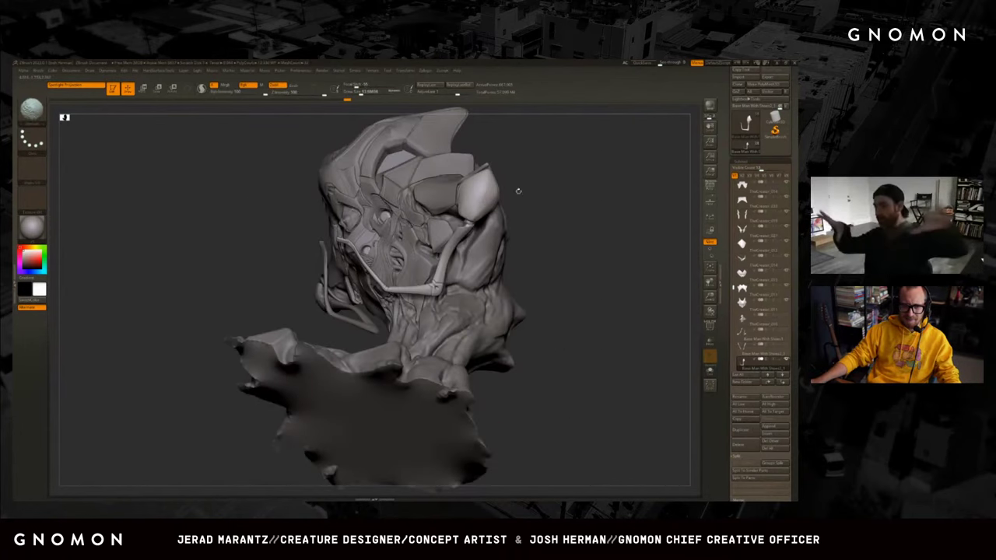
pyautogui.moveTo(518, 189)
pyautogui.mouseDown()
pyautogui.moveTo(537, 210)
pyautogui.moveTo(549, 261)
pyautogui.moveTo(498, 292)
pyautogui.moveTo(542, 278)
pyautogui.mouseUp()
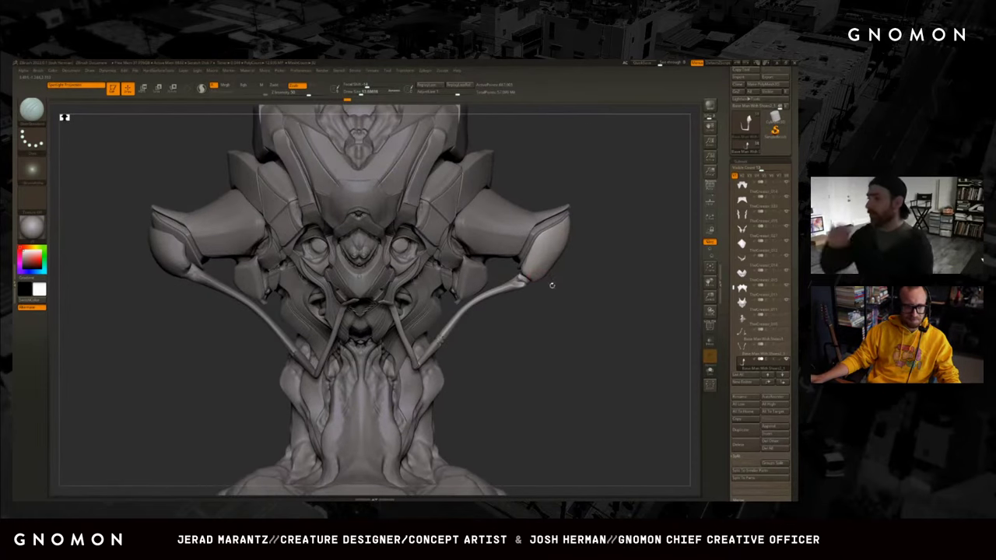
pyautogui.hotkey('shift', 'alt', 's')
pyautogui.hotkey('shift', 'alt', 's')
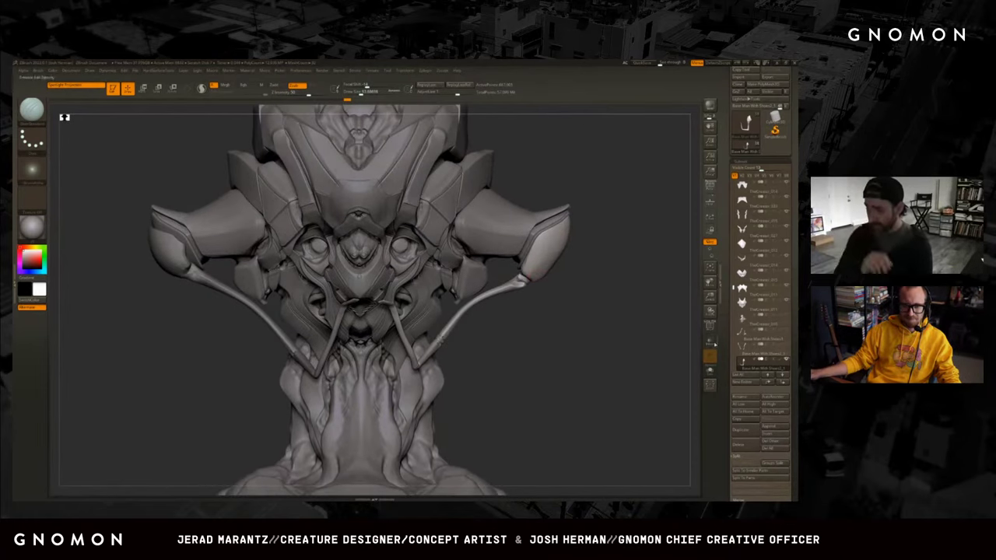
pyautogui.scroll(-2, 723, 335)
pyautogui.scroll(-2, 723, 334)
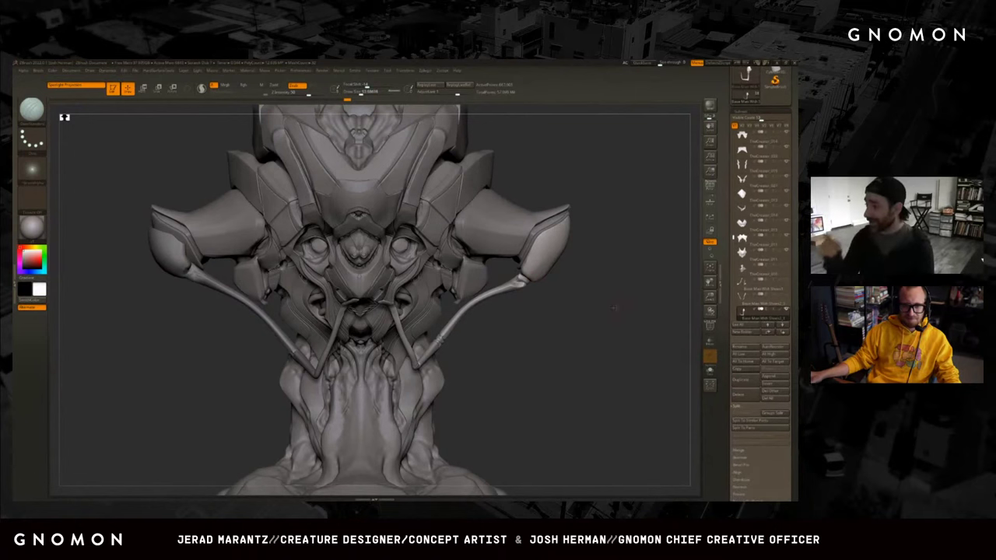
pyautogui.moveTo(614, 308)
pyautogui.mouseDown()
pyautogui.moveTo(554, 301)
pyautogui.moveTo(548, 291)
pyautogui.moveTo(583, 311)
pyautogui.moveTo(557, 300)
pyautogui.mouseUp()
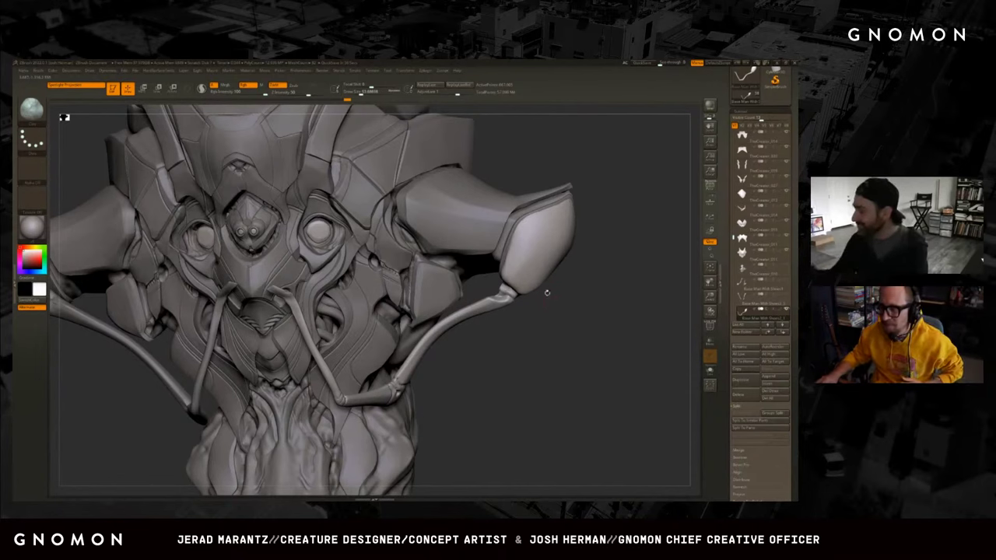
# Switch to Marmoset Toolbag, examine how the creature's limbs hold the human figure from several angles, and return to ZBrush.
pyautogui.moveTo(758, 315)
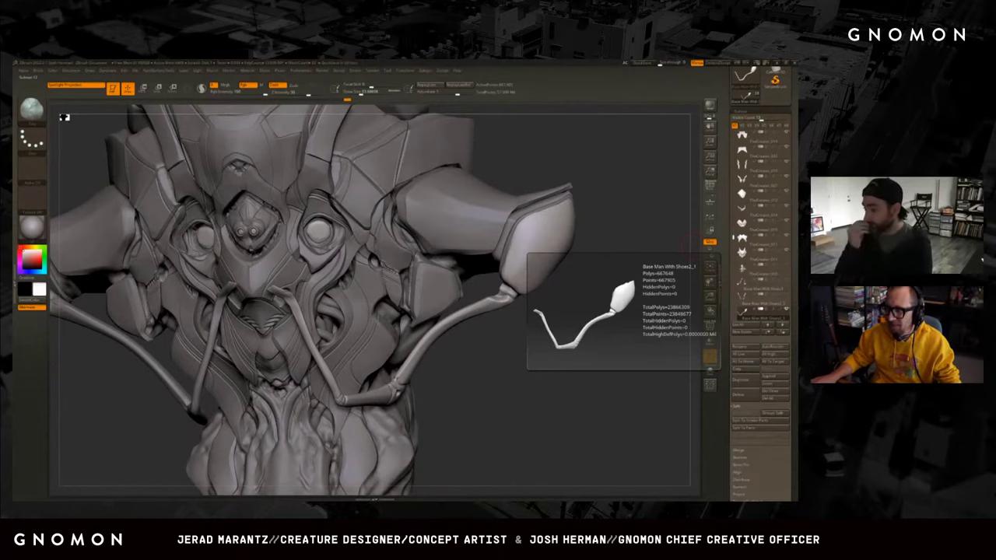
pyautogui.hotkey('alt', 'Tab')
pyautogui.hotkey('alt', 'Tab')
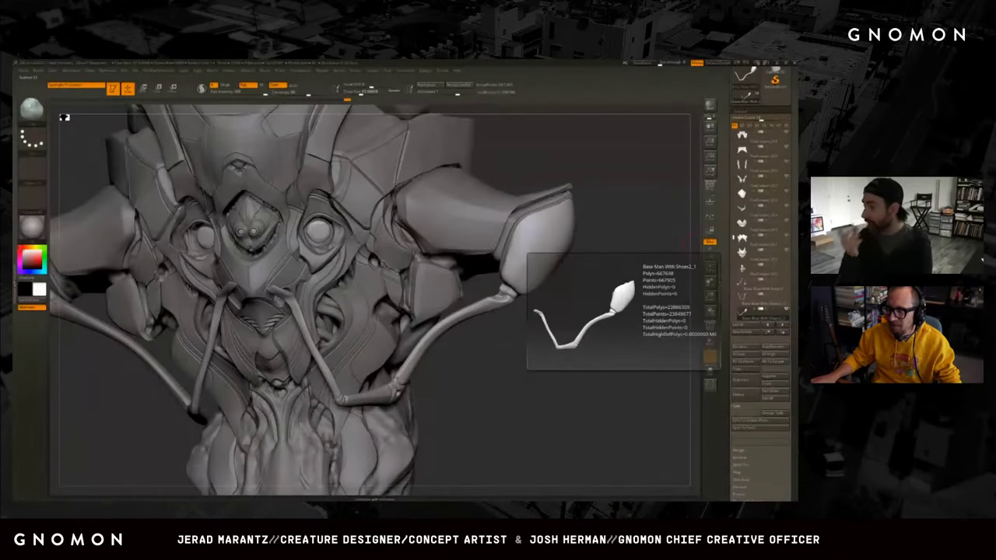
pyautogui.hotkey('alt', 'Tab')
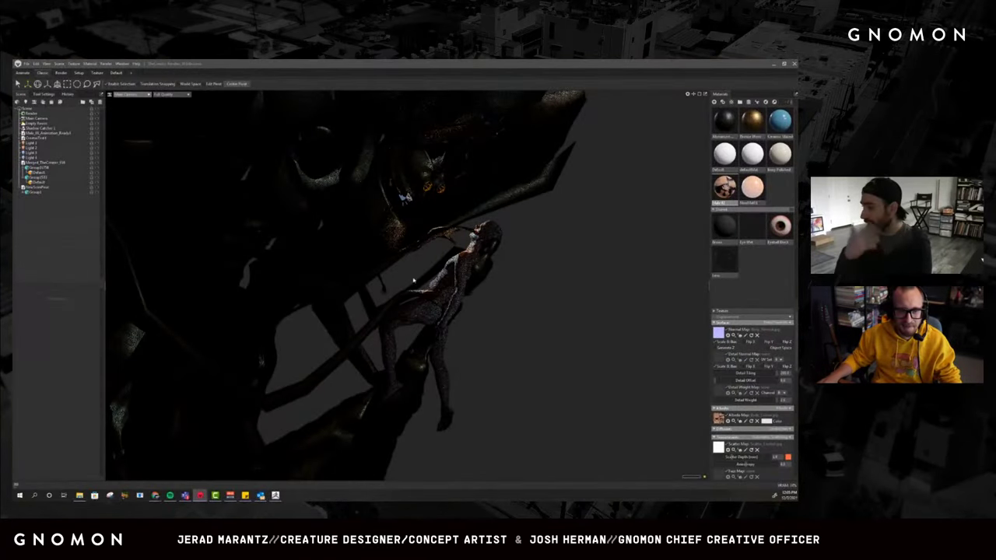
pyautogui.moveTo(445, 284); pyautogui.dragTo(249, 358)
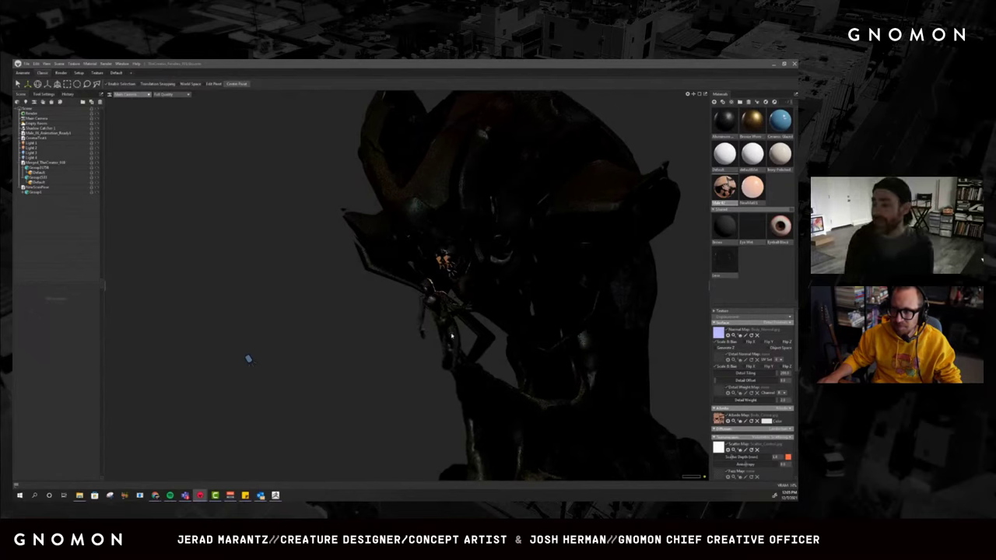
pyautogui.moveTo(417, 339); pyautogui.dragTo(514, 323)
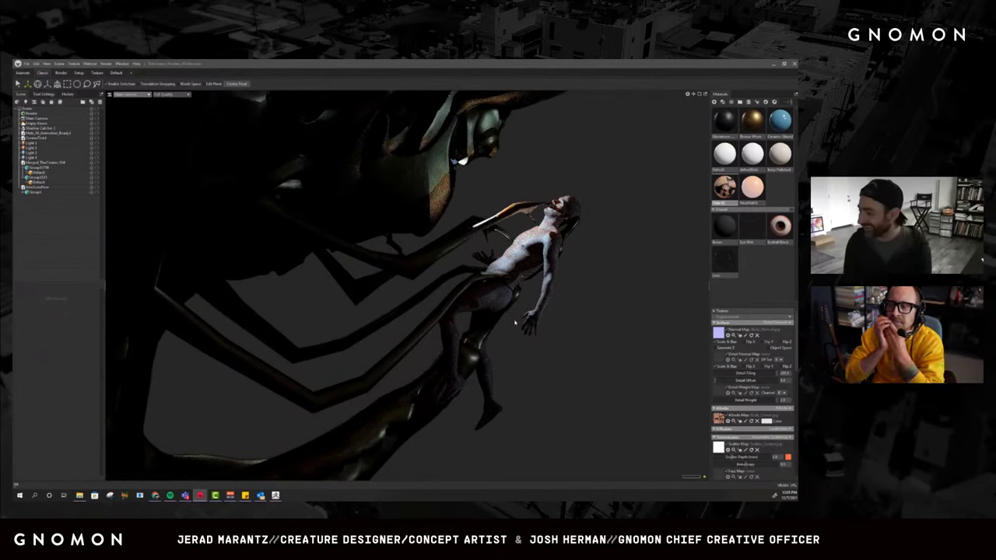
pyautogui.moveTo(514, 322); pyautogui.dragTo(459, 237)
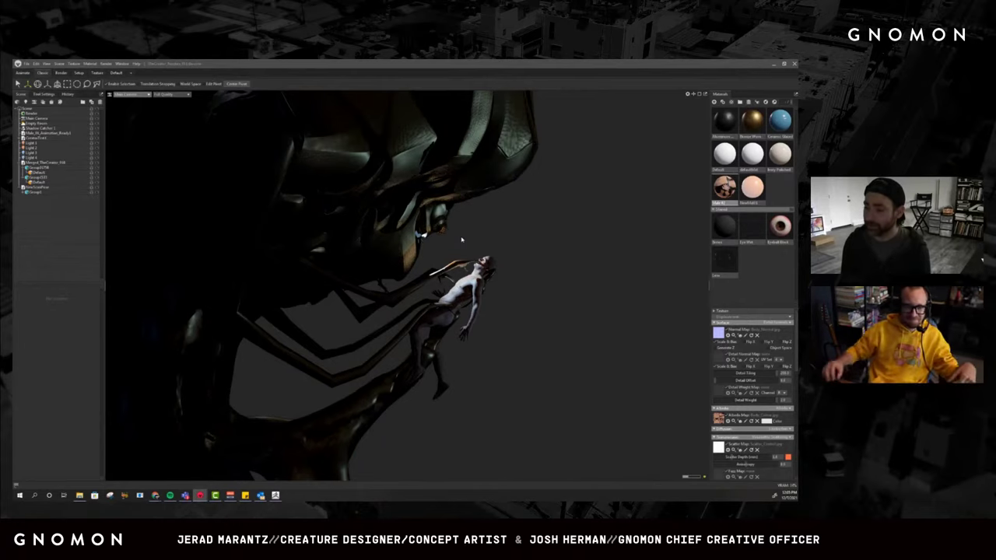
pyautogui.click(276, 495)
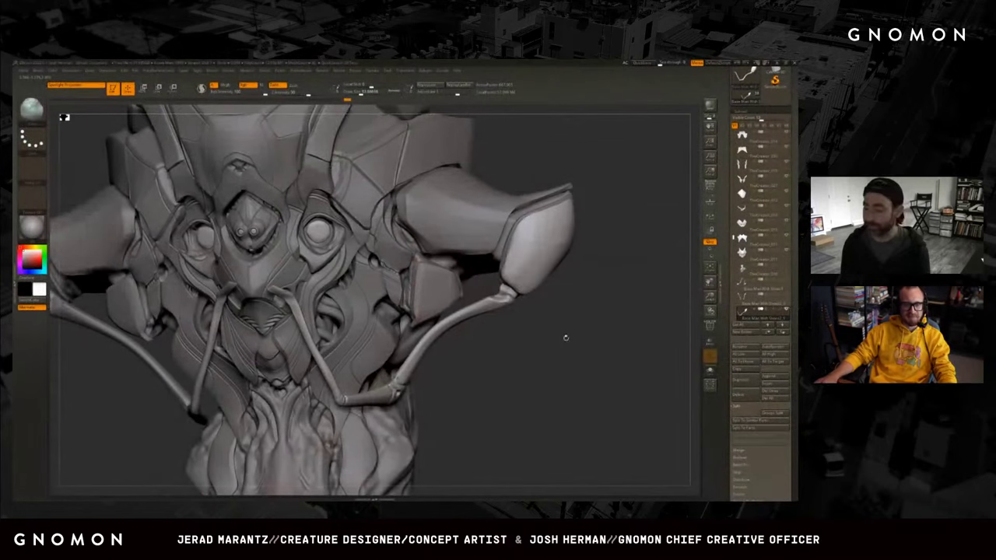
# Save the creature tool as TheCreator_018, replacing the existing file.
pyautogui.moveTo(551, 345); pyautogui.dragTo(638, 340)
pyautogui.moveTo(694, 138)
pyautogui.mouseDown()
pyautogui.moveTo(676, 156)
pyautogui.moveTo(700, 163)
pyautogui.mouseUp()
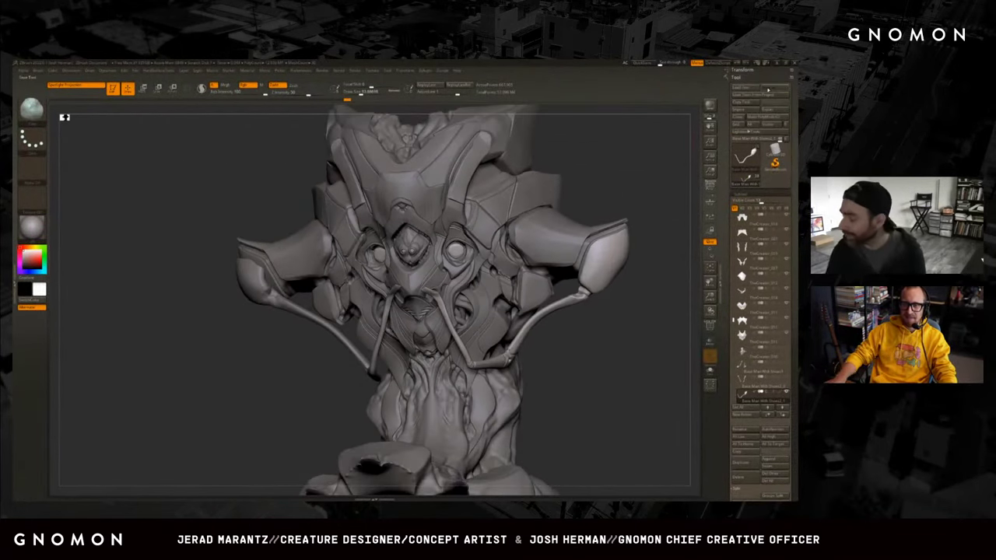
pyautogui.click(767, 87)
pyautogui.press('Return')
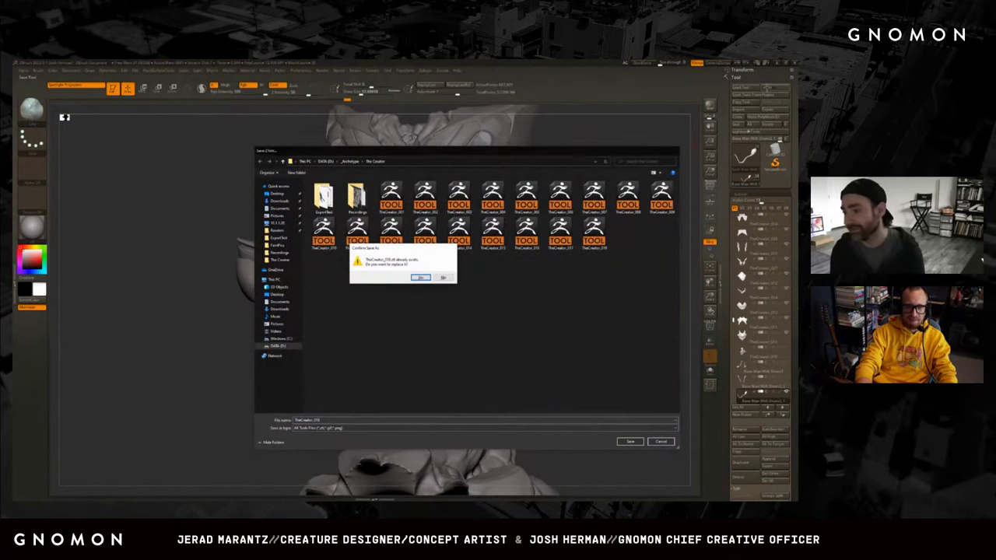
pyautogui.press('Return')
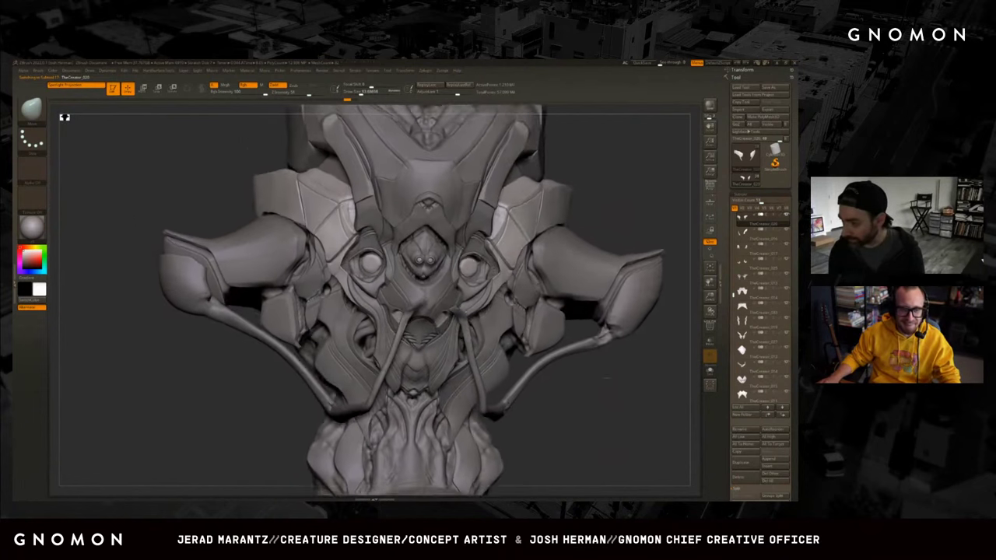
# Select the jointed limb and refine its cap along the horn tip plate, isolating the limb to check the inner edge.
pyautogui.moveTo(618, 409); pyautogui.dragTo(613, 248)
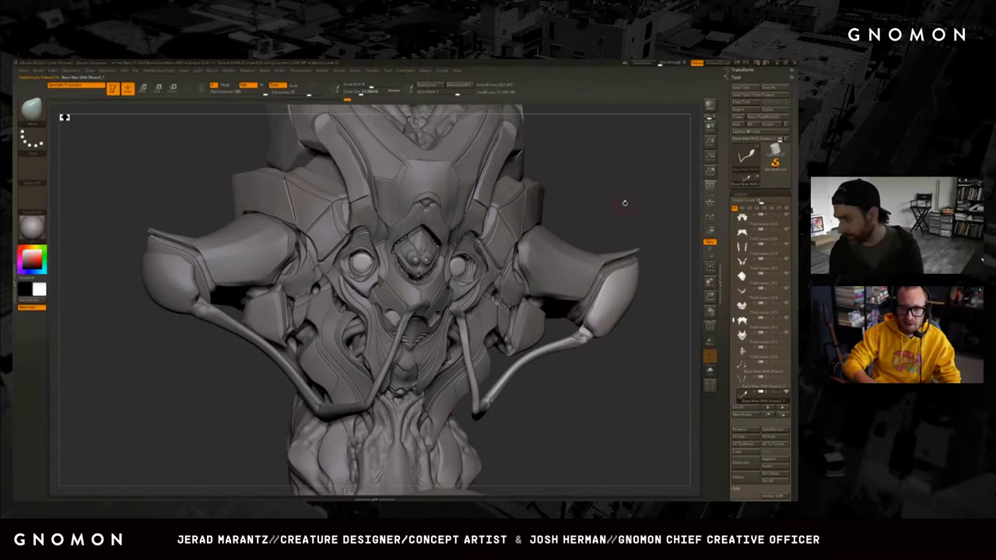
pyautogui.moveTo(578, 195); pyautogui.dragTo(529, 201)
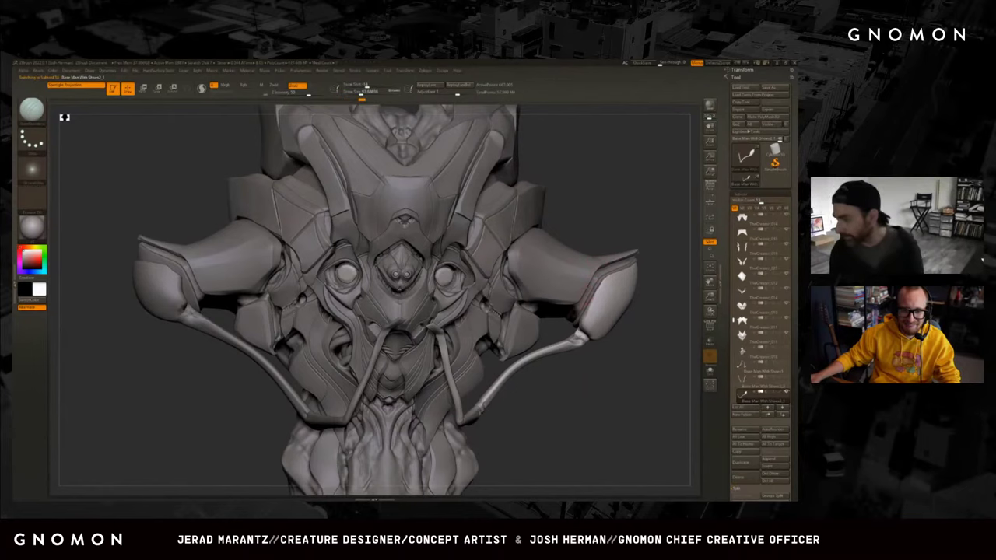
pyautogui.moveTo(404, 311); pyautogui.dragTo(358, 315)
pyautogui.click(709, 371)
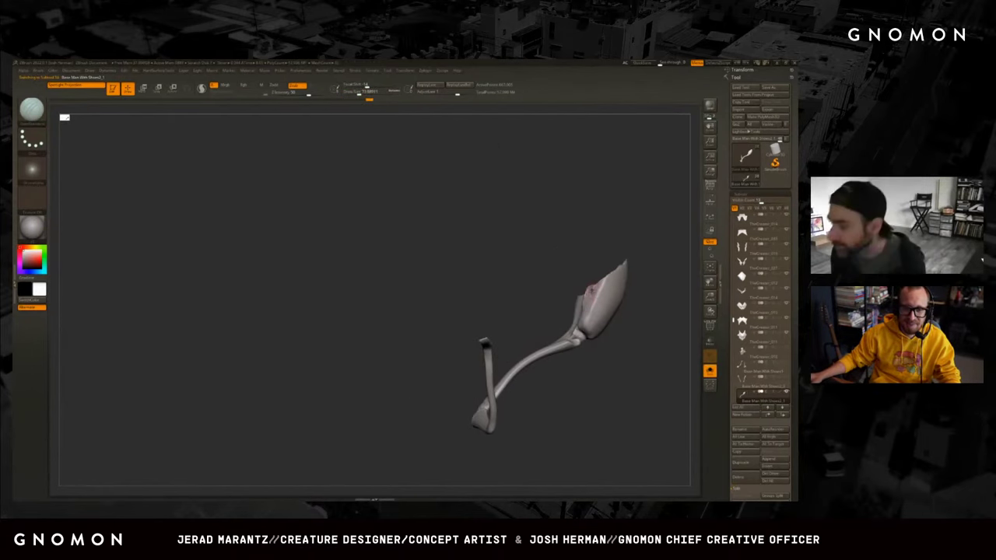
pyautogui.hotkey('ctrl', 'shift', 's')
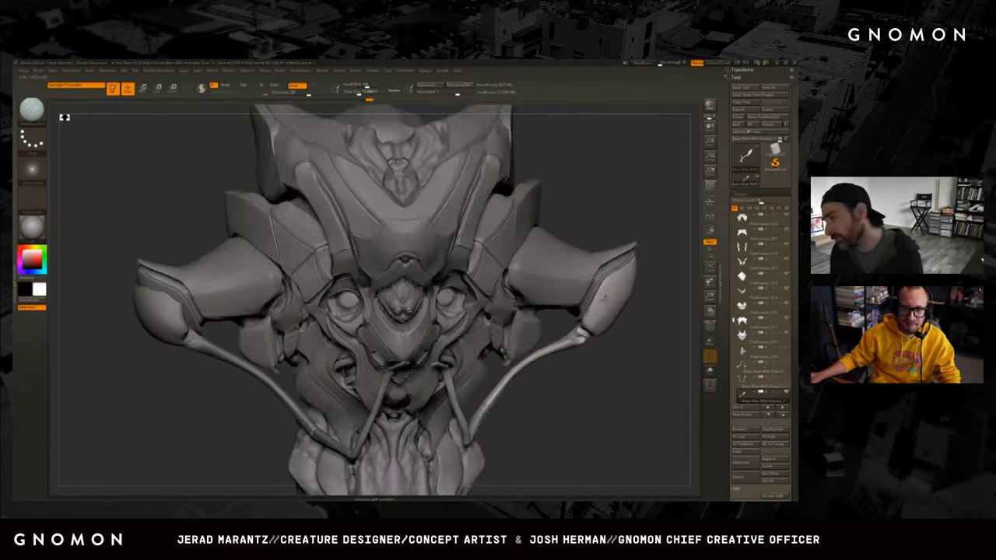
# Reshape the mirrored angular plates between the brow and the side horns with the Move brush.
pyautogui.moveTo(647, 356)
pyautogui.mouseDown()
pyautogui.moveTo(624, 379)
pyautogui.moveTo(481, 178)
pyautogui.mouseUp()
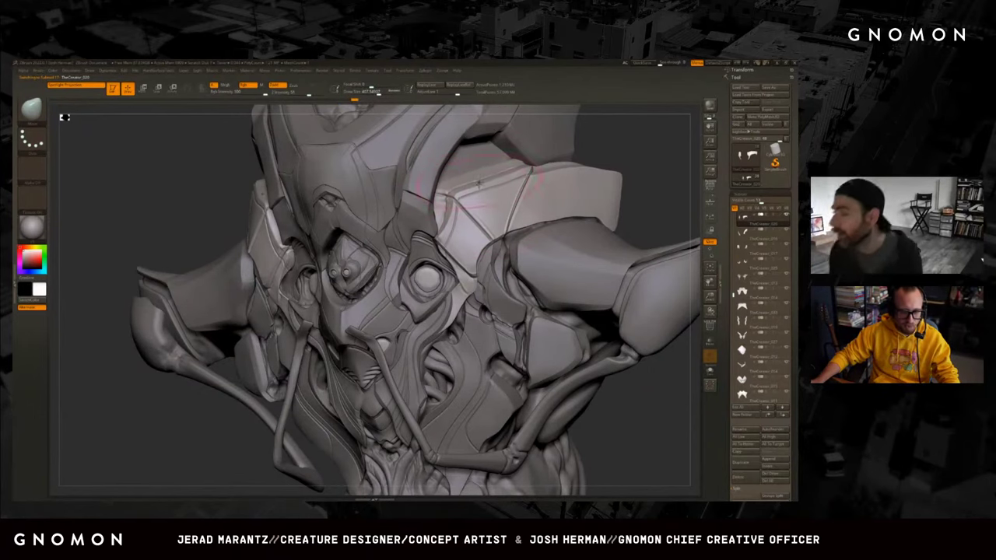
pyautogui.keyDown('shift'); pyautogui.moveTo(604, 129); pyautogui.dragTo(506, 179); pyautogui.keyUp('shift')
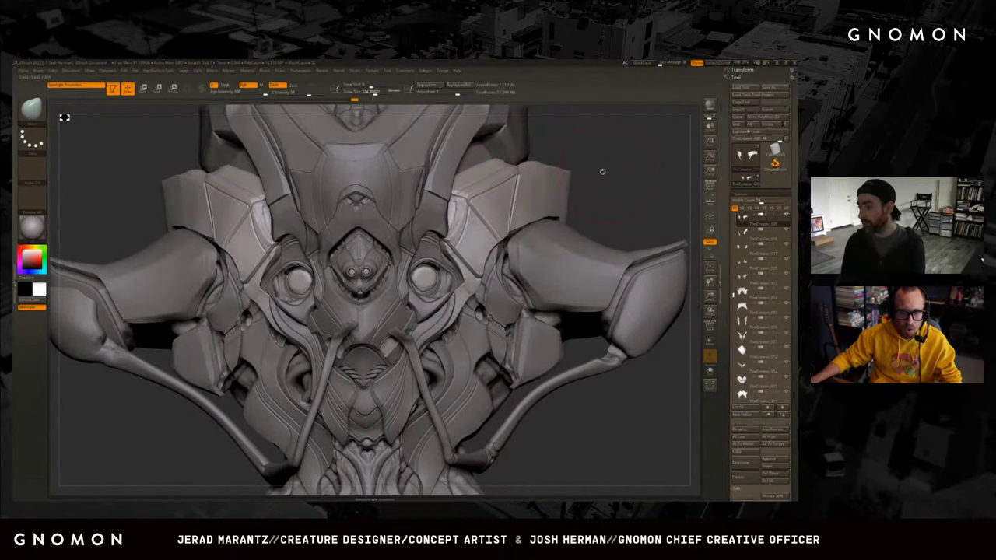
pyautogui.press('b')
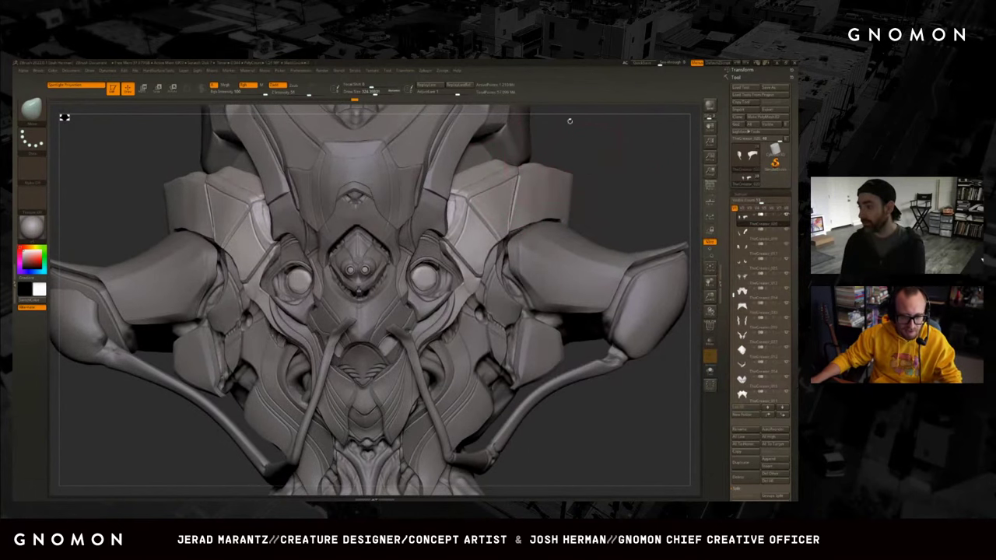
pyautogui.press('b')
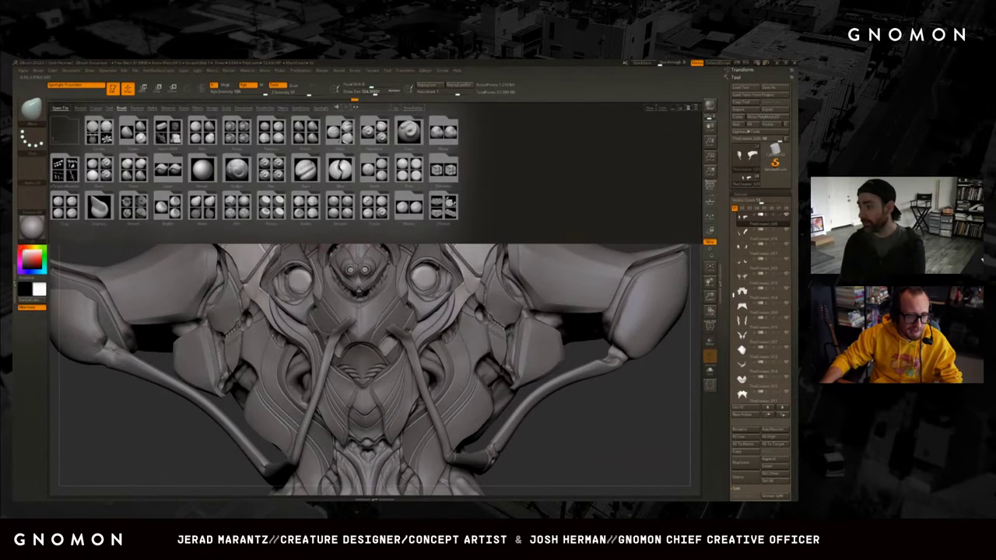
pyautogui.press('Escape')
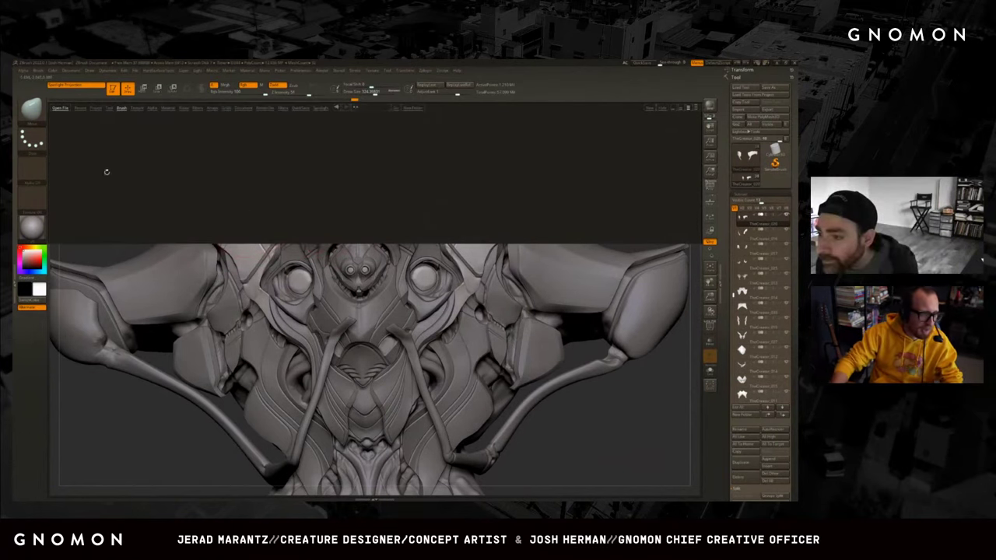
pyautogui.press('b')
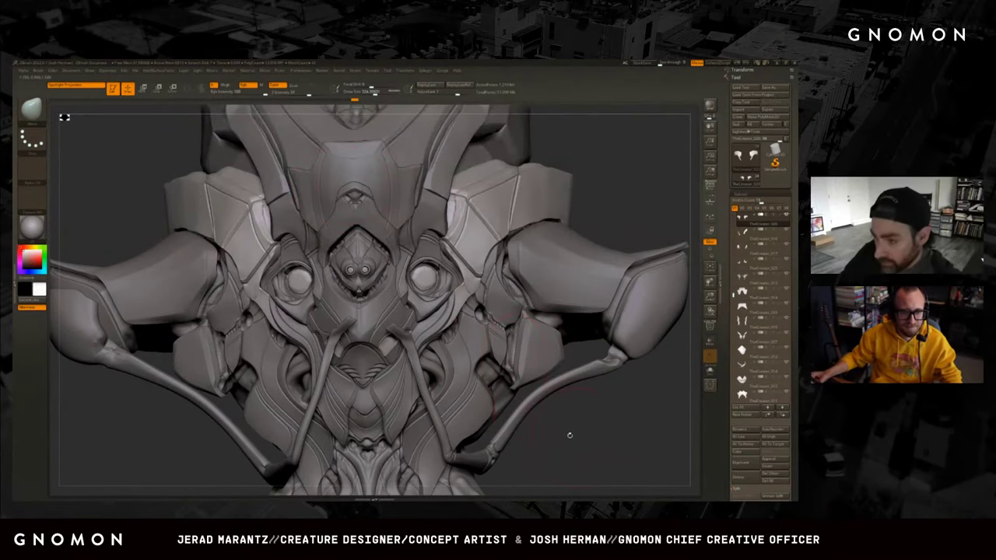
pyautogui.moveTo(567, 433); pyautogui.dragTo(581, 363)
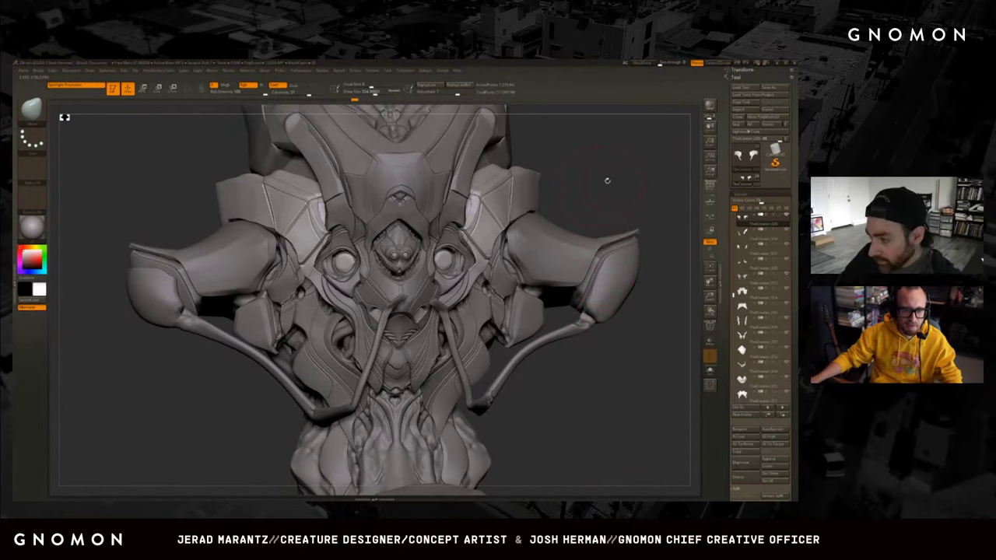
pyautogui.moveTo(620, 188); pyautogui.dragTo(424, 302)
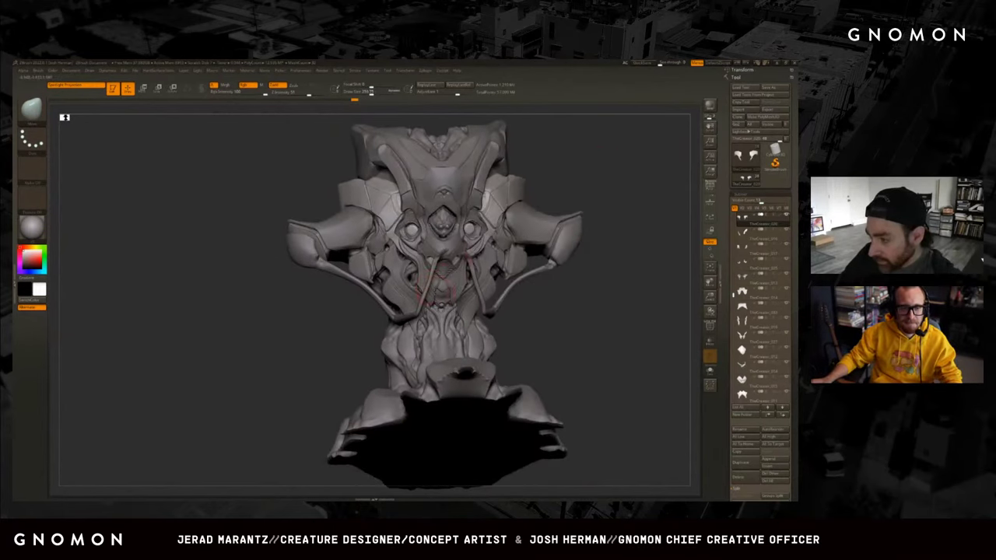
# Undo the last plate edit and examine the head and its mirrored jointed limbs from the front and three-quarter angles.
pyautogui.hotkey('ctrl', 'z')
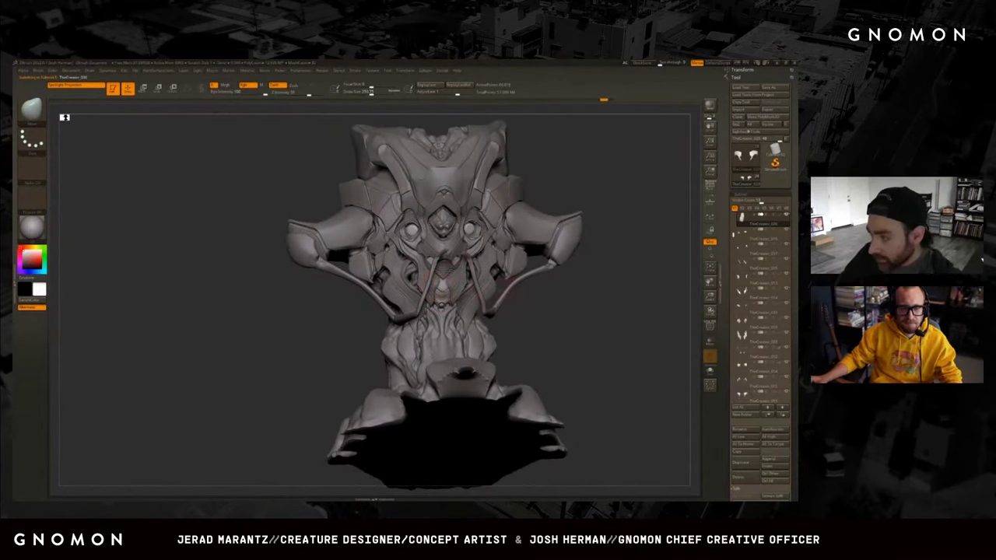
pyautogui.moveTo(536, 312)
pyautogui.mouseDown()
pyautogui.moveTo(525, 303)
pyautogui.moveTo(551, 321)
pyautogui.mouseUp()
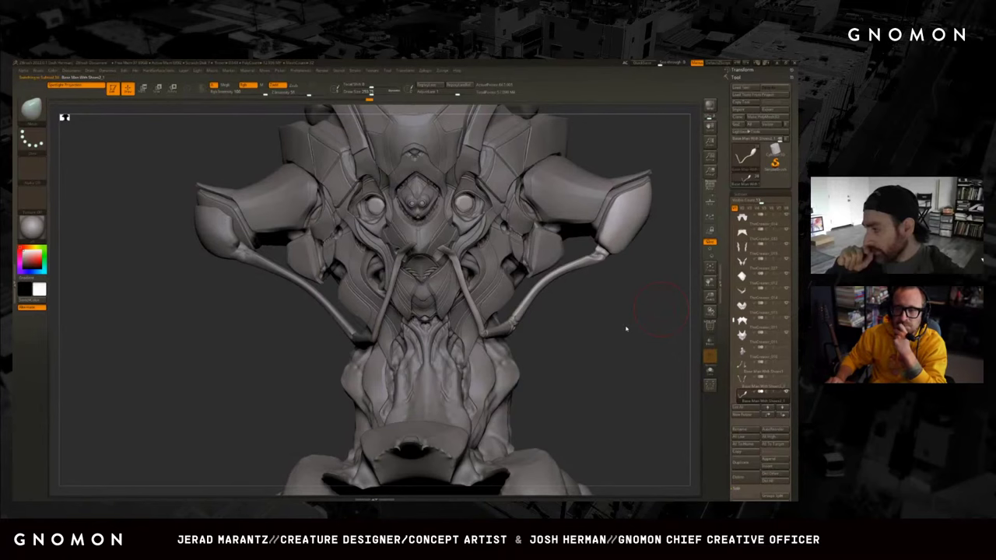
pyautogui.moveTo(625, 328); pyautogui.dragTo(626, 325)
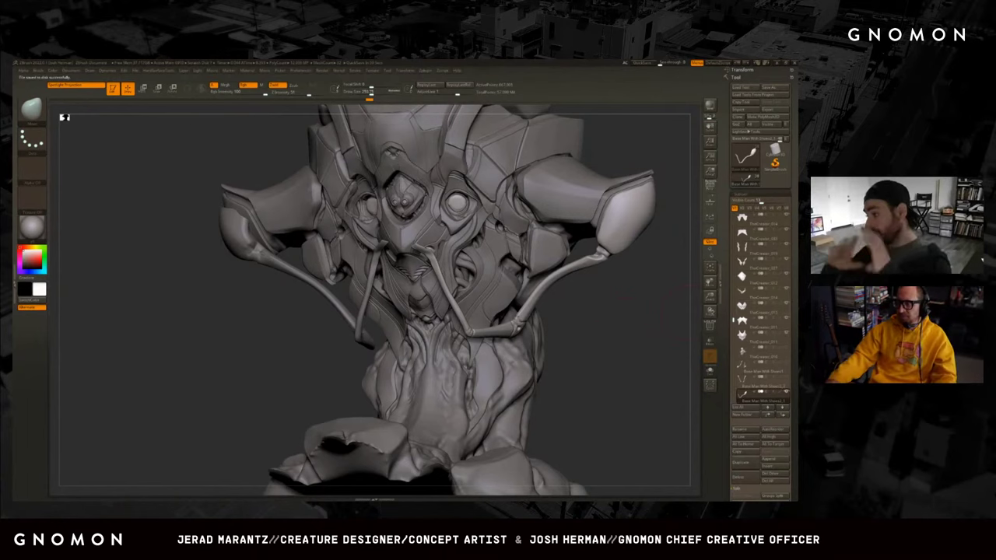
pyautogui.moveTo(743, 347)
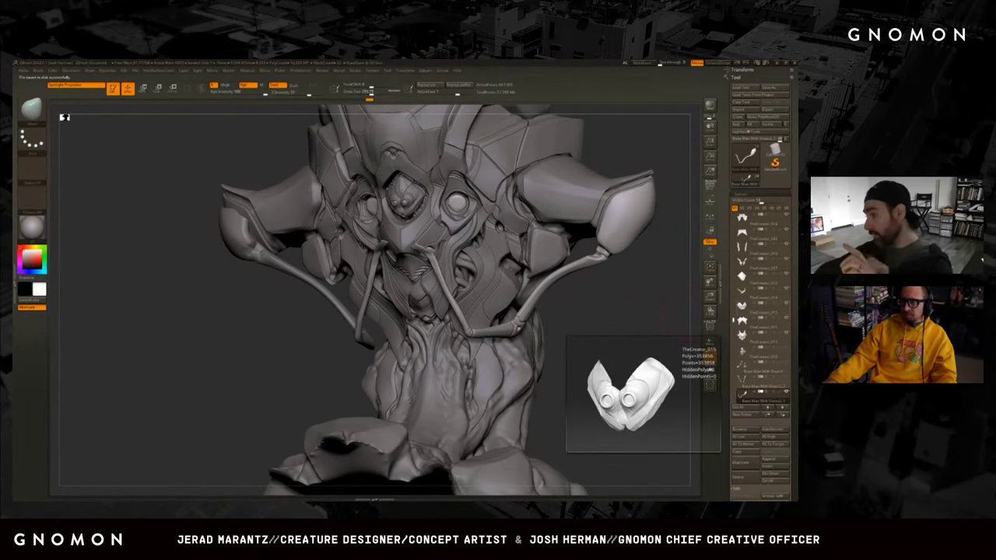
pyautogui.moveTo(662, 296); pyautogui.dragTo(660, 314)
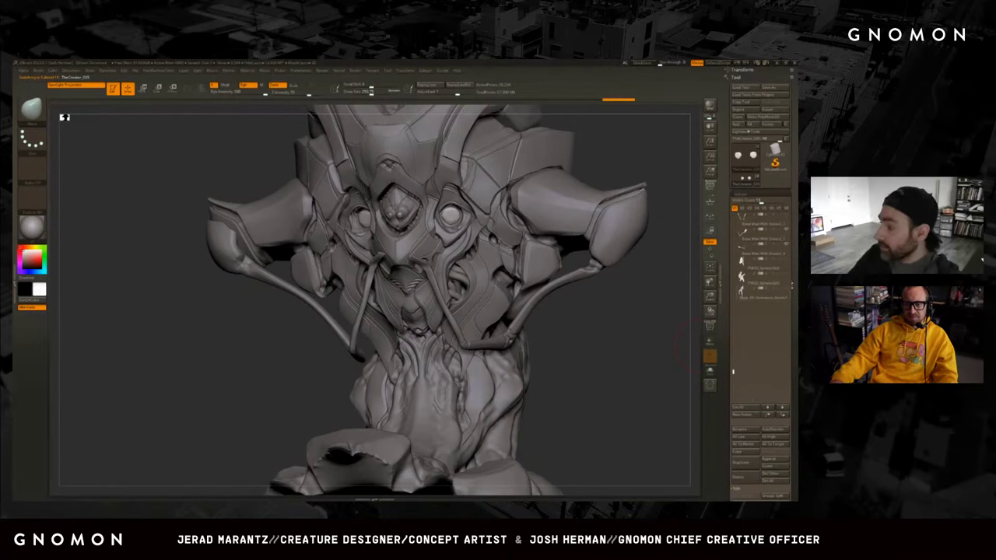
pyautogui.moveTo(682, 350)
pyautogui.mouseDown()
pyautogui.moveTo(648, 323)
pyautogui.moveTo(643, 284)
pyautogui.moveTo(622, 311)
pyautogui.moveTo(629, 324)
pyautogui.moveTo(611, 331)
pyautogui.moveTo(322, 378)
pyautogui.moveTo(361, 366)
pyautogui.mouseUp()
pyautogui.moveTo(638, 348)
pyautogui.mouseDown()
pyautogui.moveTo(646, 338)
pyautogui.moveTo(606, 347)
pyautogui.moveTo(347, 118)
pyautogui.mouseUp()
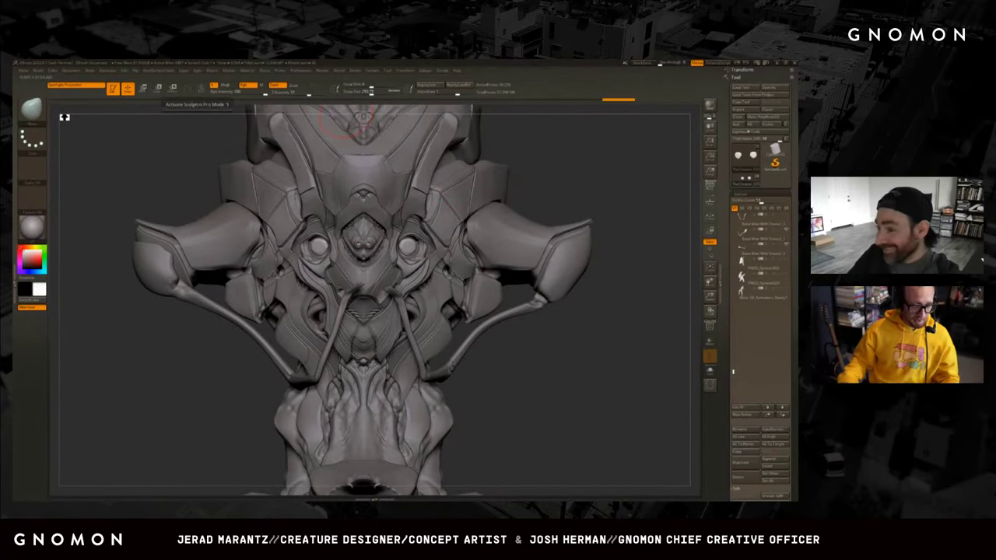
pyautogui.keyDown('alt'); pyautogui.moveTo(175, 141); pyautogui.dragTo(195, 144); pyautogui.keyUp('alt')
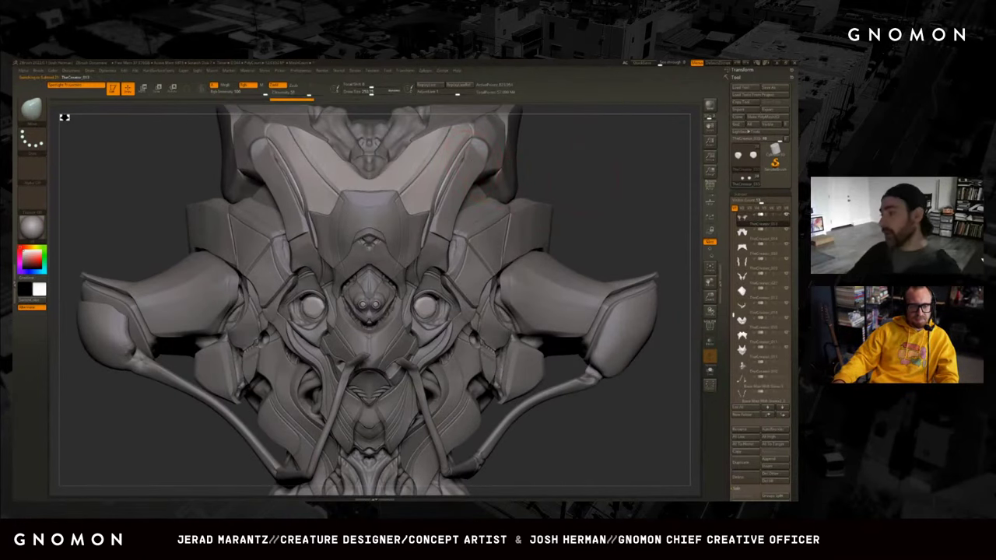
pyautogui.moveTo(436, 272); pyautogui.dragTo(412, 276, button='right')
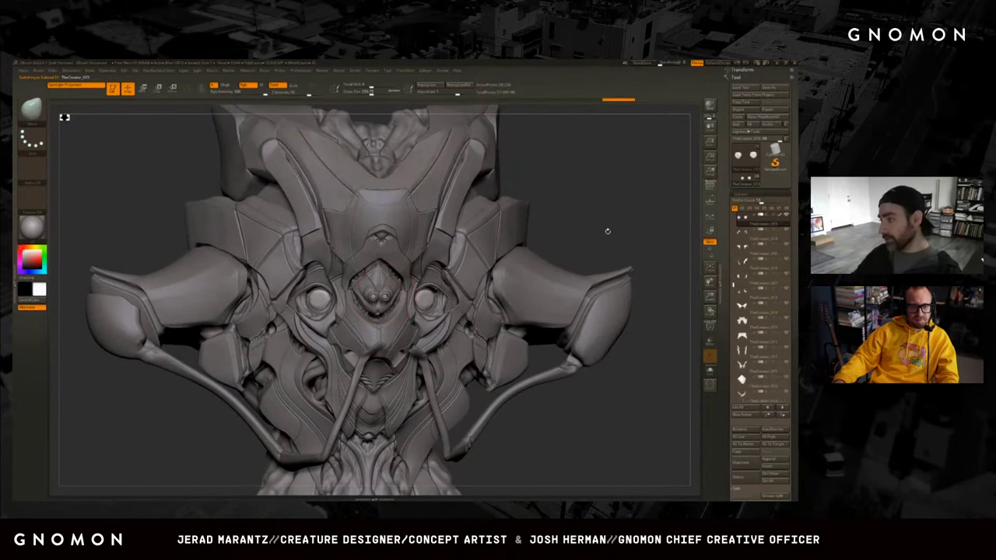
pyautogui.moveTo(604, 228)
pyautogui.mouseDown(button='right')
pyautogui.moveTo(630, 221)
pyautogui.moveTo(440, 365)
pyautogui.mouseUp(button='right')
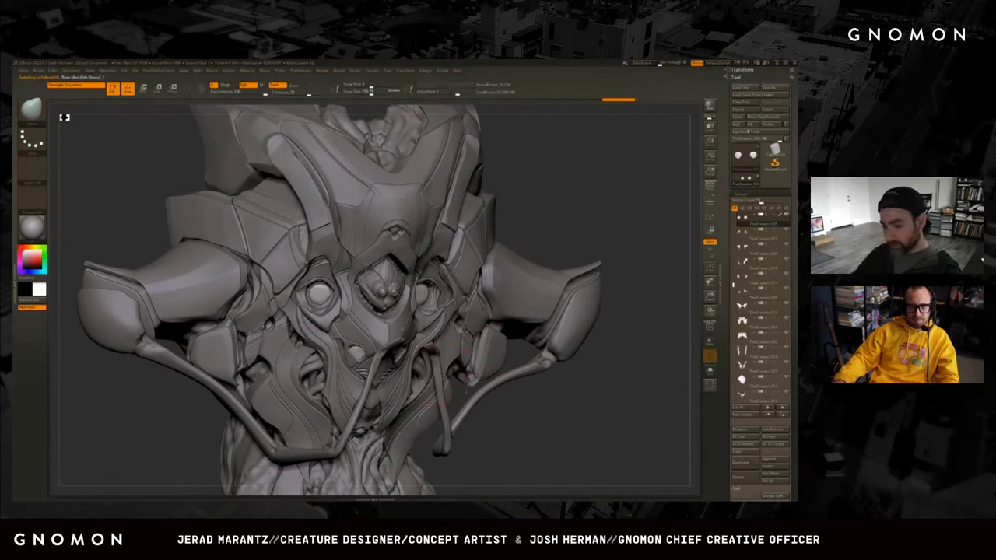
pyautogui.moveTo(549, 406); pyautogui.dragTo(626, 388, button='right')
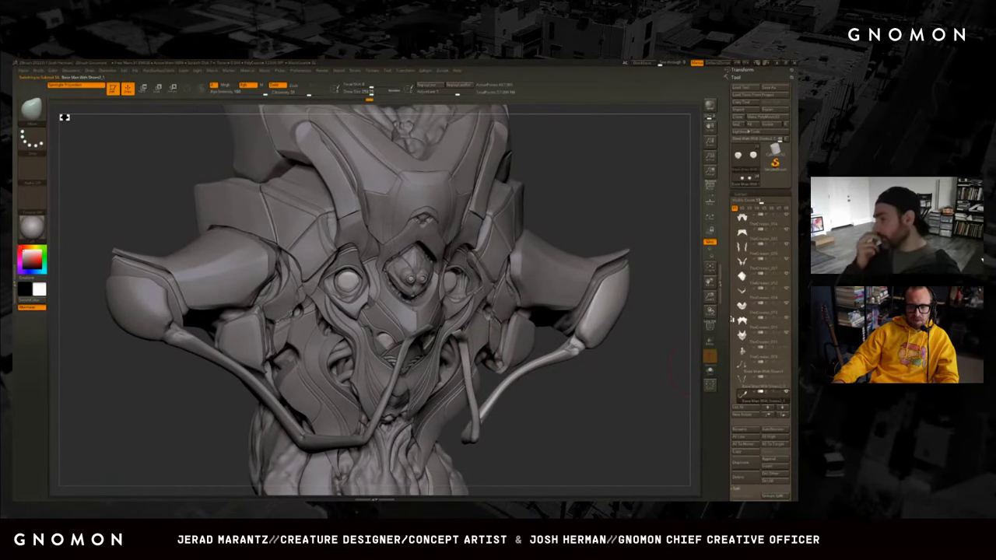
# Show the hidden human figure and the smaller inner limbs in front of the creature's mouth.
pyautogui.moveTo(732, 319); pyautogui.dragTo(734, 329)
pyautogui.moveTo(635, 380)
pyautogui.mouseDown(button='right')
pyautogui.moveTo(624, 402)
pyautogui.moveTo(627, 386)
pyautogui.mouseUp(button='right')
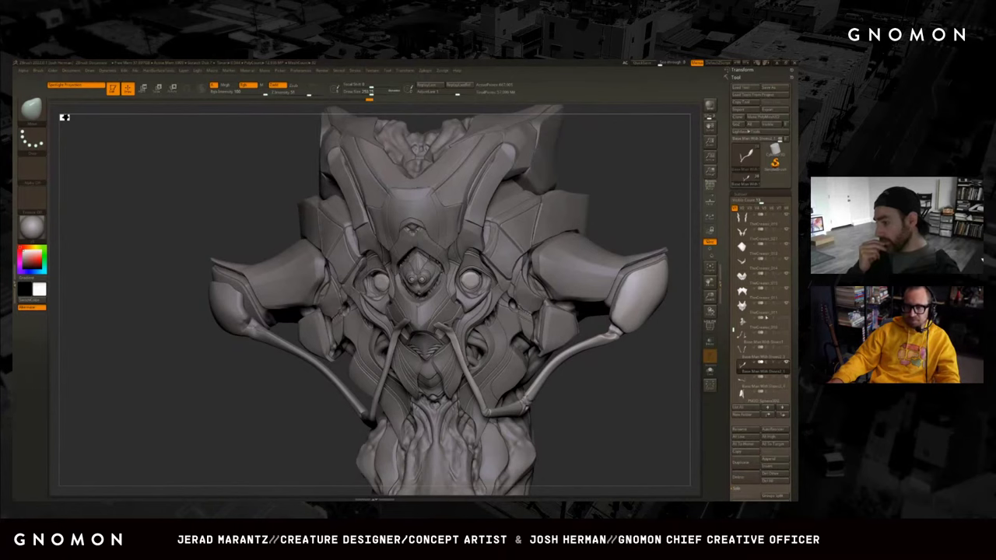
pyautogui.click(762, 367)
pyautogui.moveTo(389, 323); pyautogui.dragTo(490, 327)
pyautogui.click(763, 325)
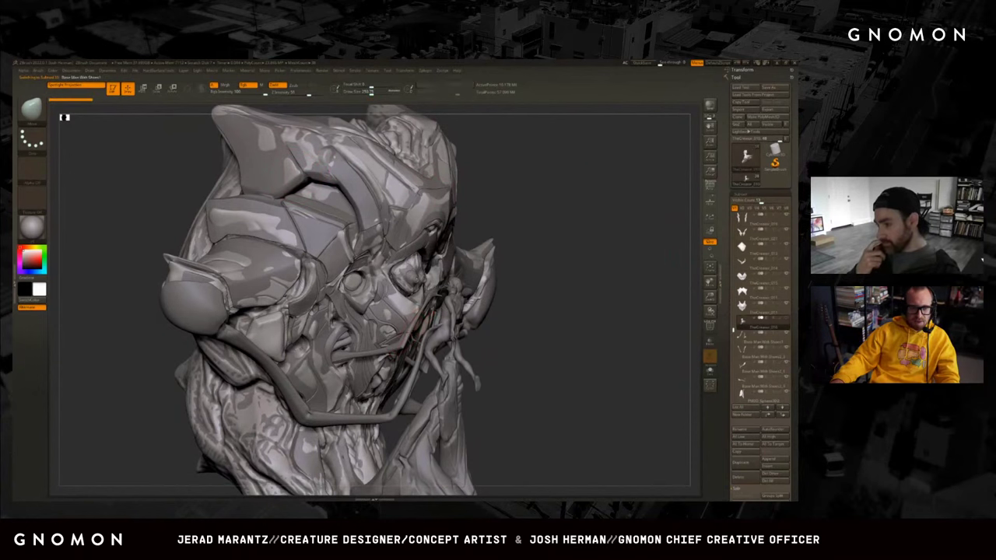
# Examine how the limbs meet the human figure from both sides and select the curved cheek plates below the eyes.
pyautogui.moveTo(596, 349); pyautogui.dragTo(268, 385)
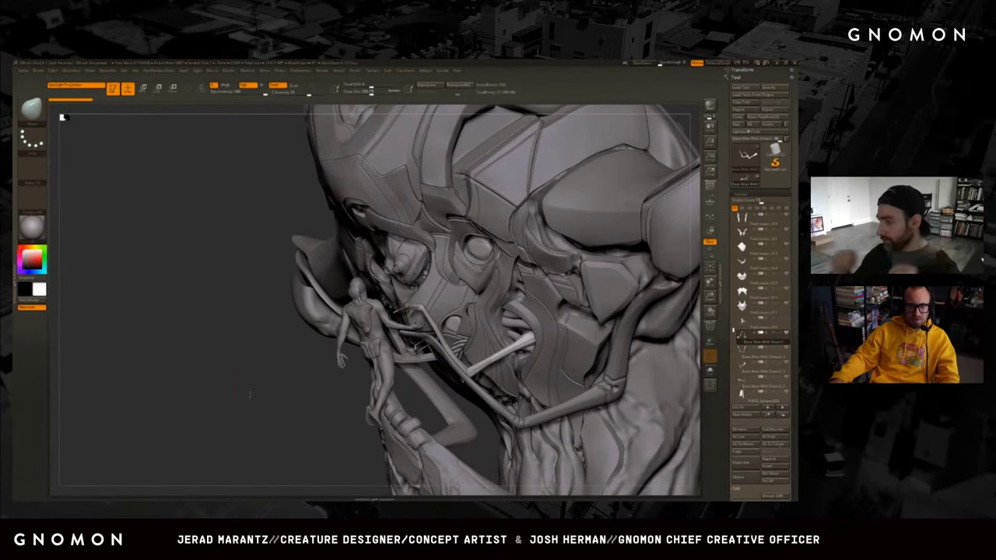
pyautogui.moveTo(249, 395)
pyautogui.mouseDown()
pyautogui.moveTo(262, 424)
pyautogui.moveTo(642, 350)
pyautogui.moveTo(455, 362)
pyautogui.mouseUp()
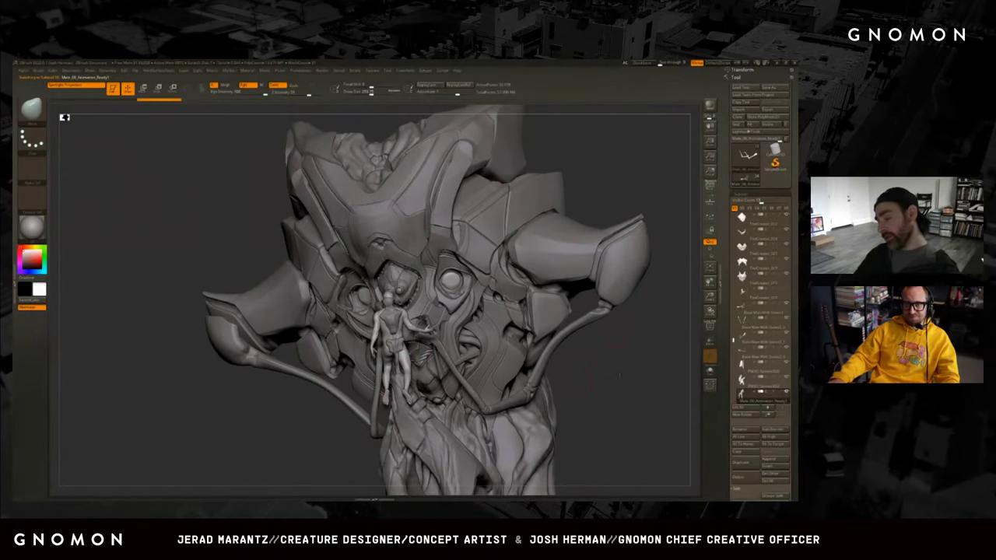
pyautogui.moveTo(614, 376)
pyautogui.mouseDown()
pyautogui.moveTo(535, 307)
pyautogui.moveTo(604, 371)
pyautogui.moveTo(630, 371)
pyautogui.moveTo(539, 290)
pyautogui.moveTo(629, 399)
pyautogui.moveTo(277, 402)
pyautogui.moveTo(594, 396)
pyautogui.moveTo(576, 354)
pyautogui.moveTo(612, 362)
pyautogui.mouseUp()
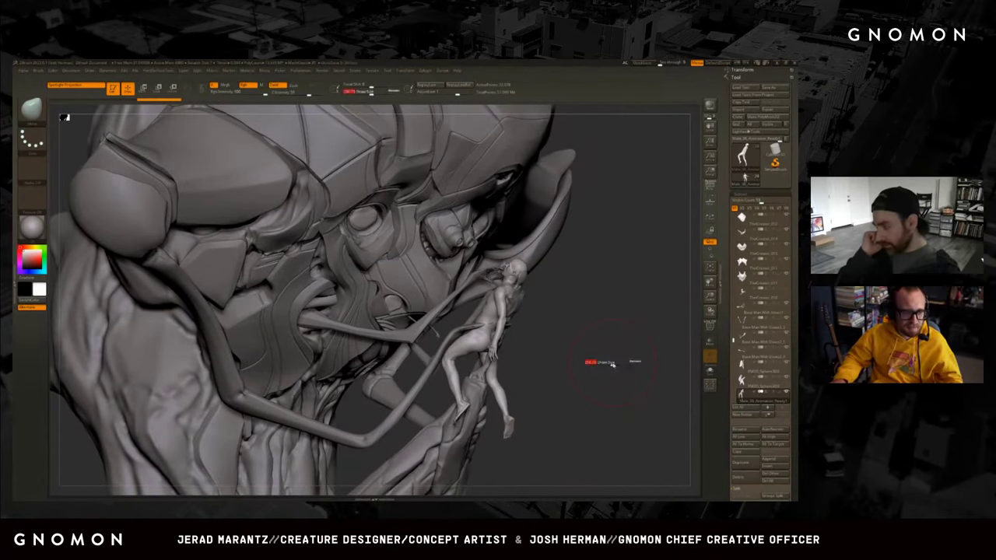
pyautogui.moveTo(612, 363); pyautogui.dragTo(591, 364)
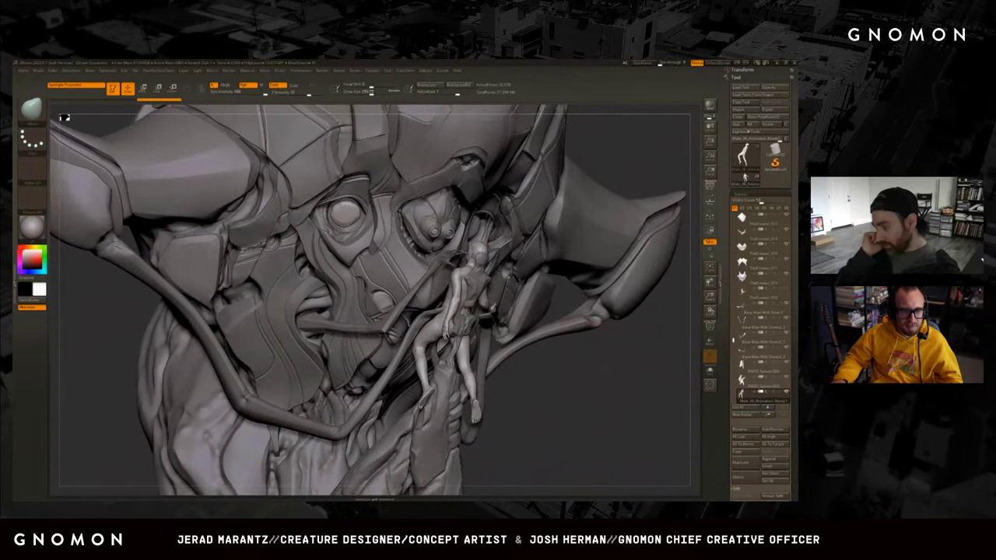
pyautogui.keyDown('alt'); pyautogui.click(342, 280); pyautogui.keyUp('alt')
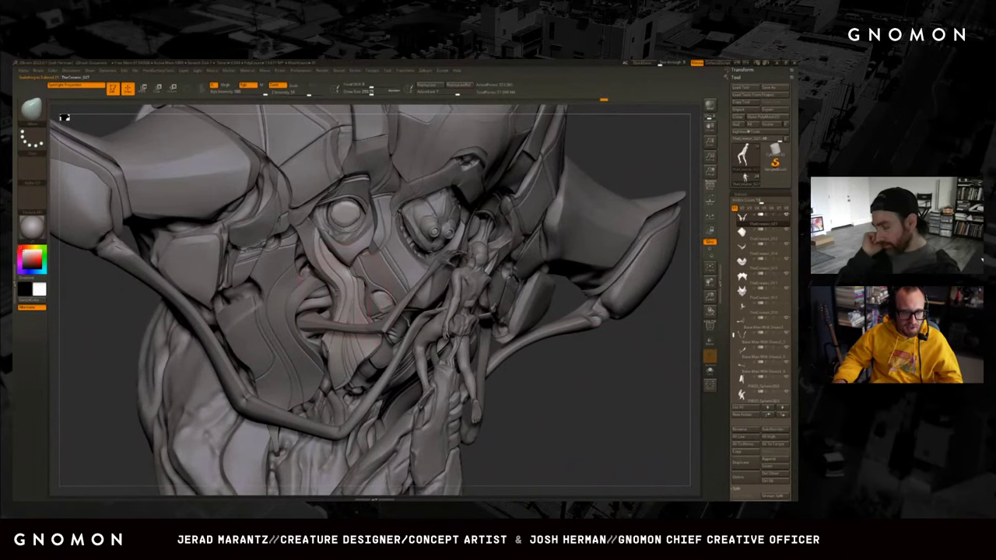
pyautogui.moveTo(645, 405); pyautogui.dragTo(620, 389)
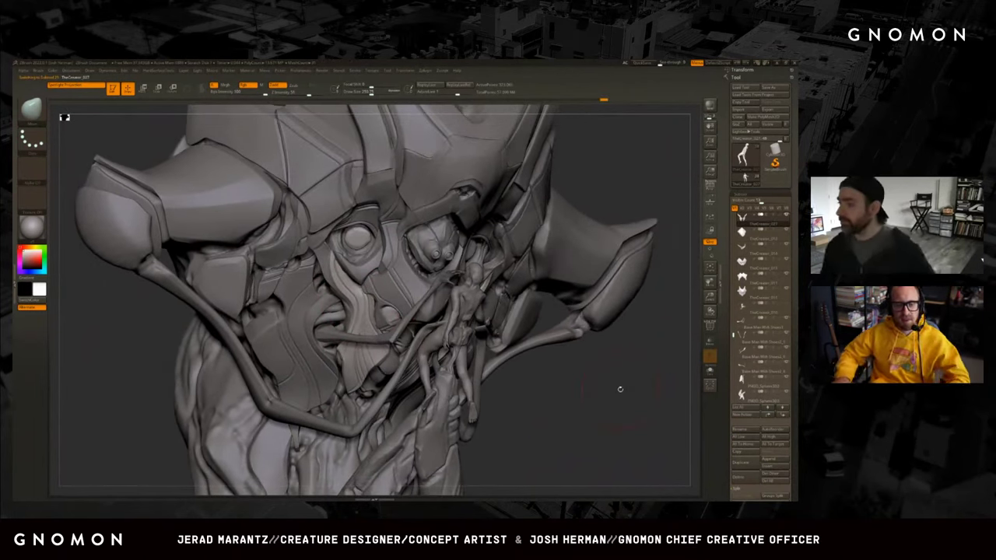